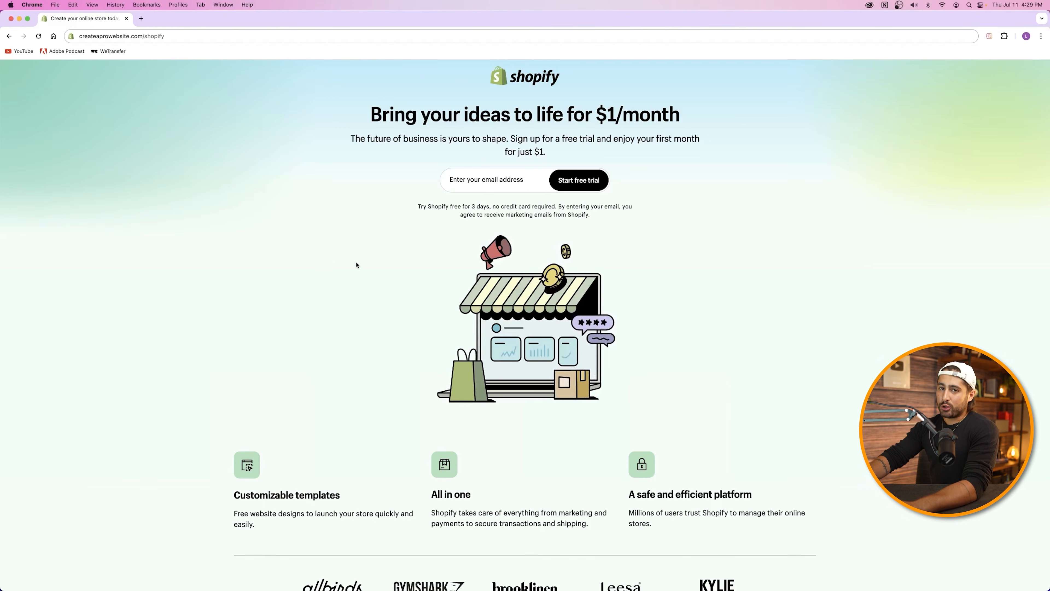
Step: Start a Shopify free trial using the saved autofill email address
click(474, 183)
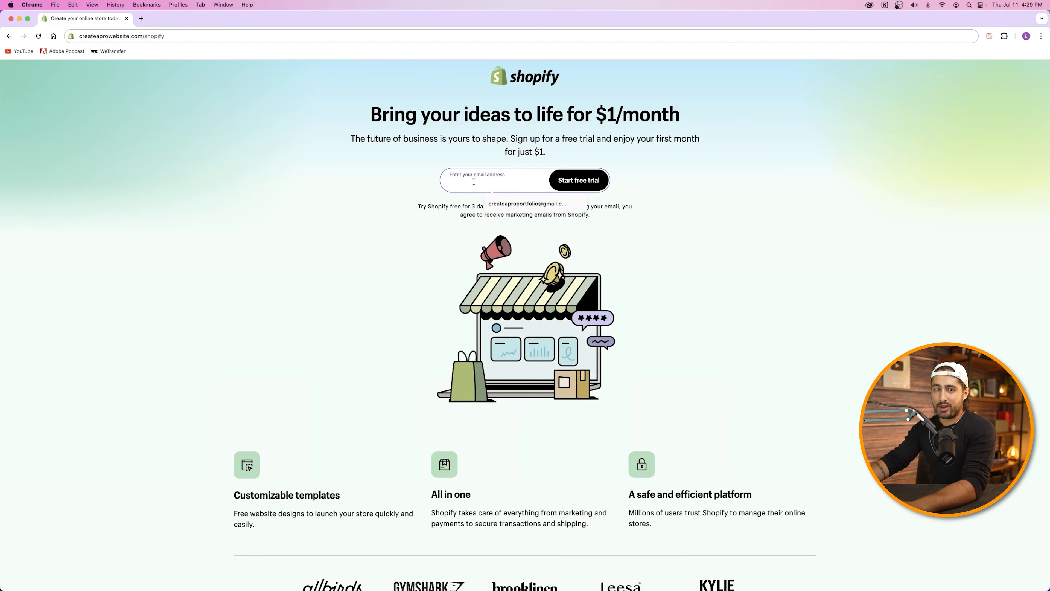
click(348, 182)
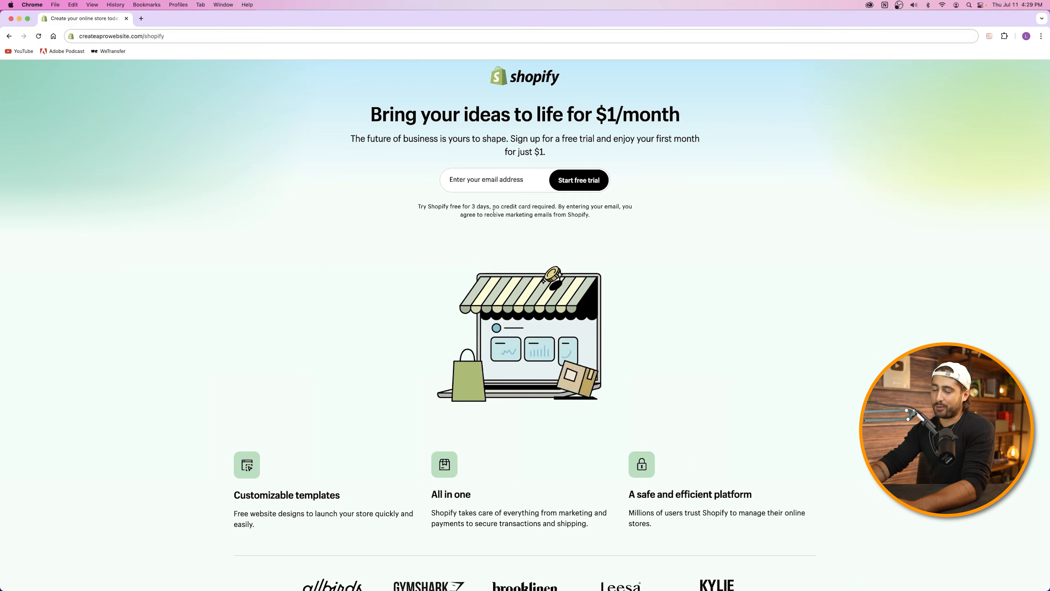
click(795, 263)
click(806, 284)
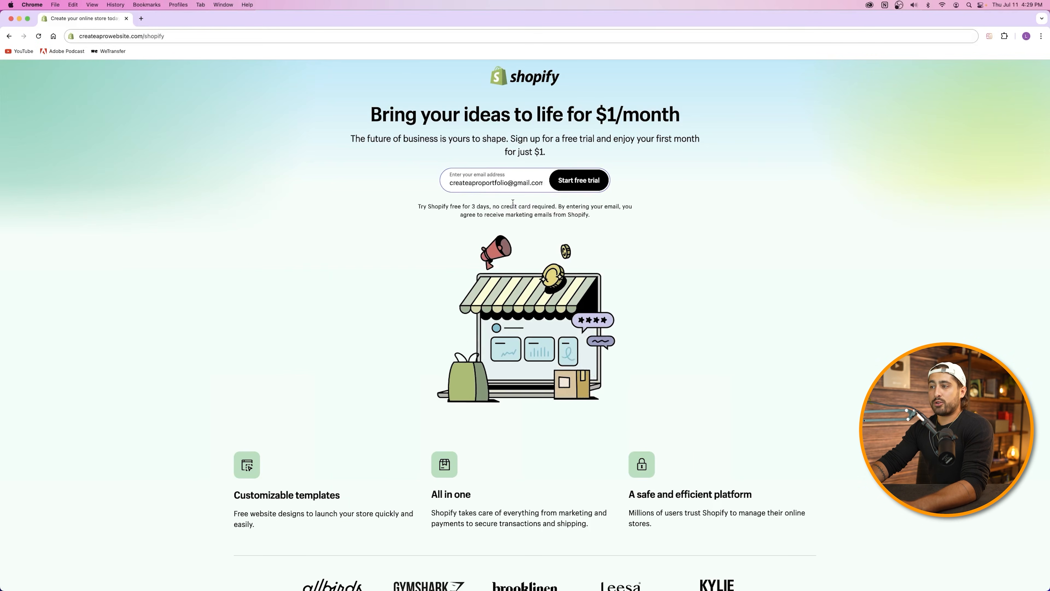
click(583, 187)
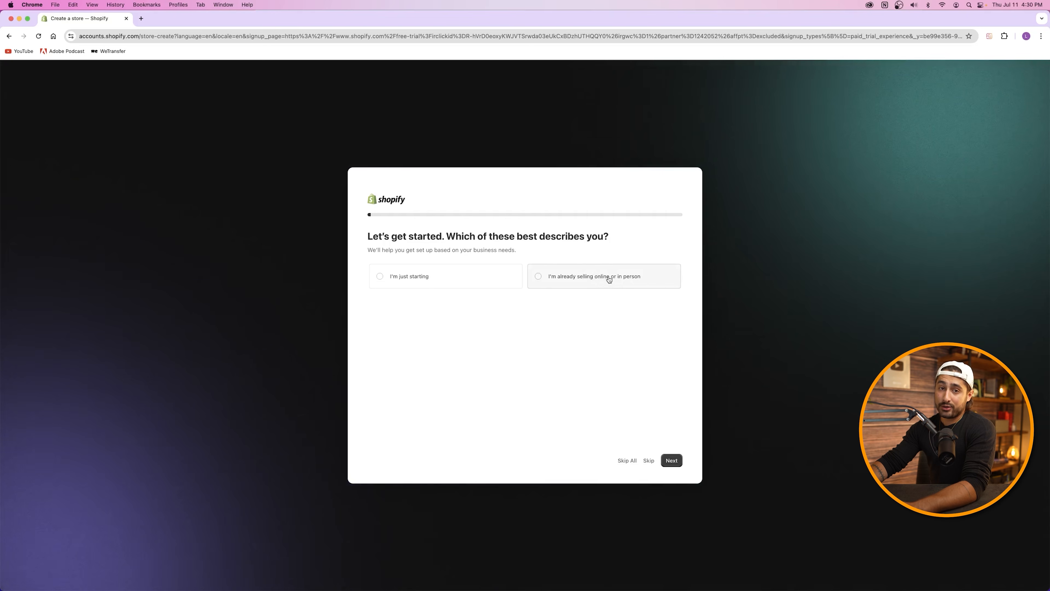
Step: Answer onboarding: just starting, online store, own products, based in the United States
click(437, 281)
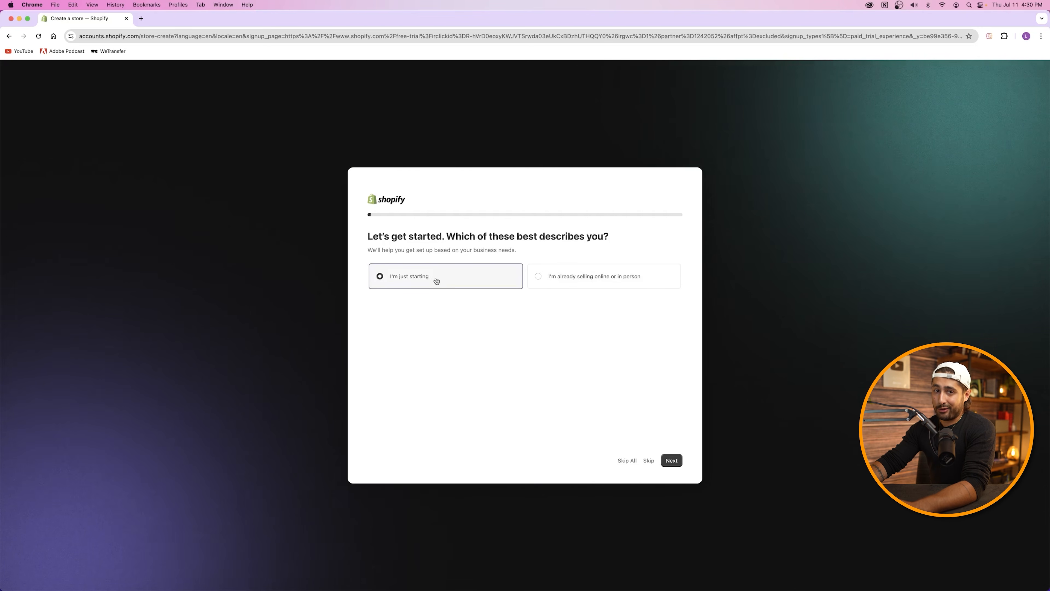
click(672, 461)
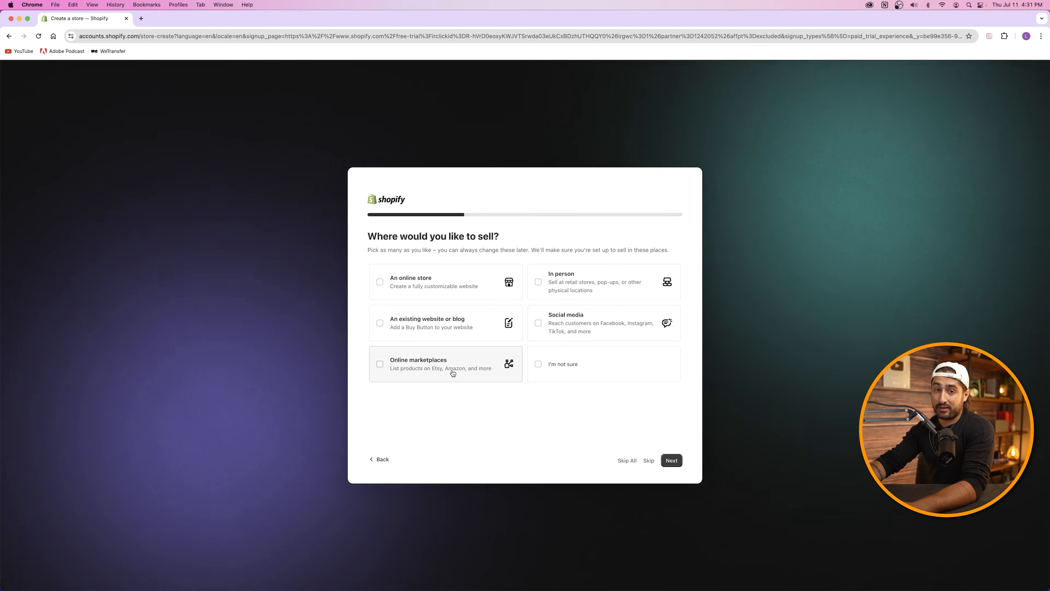
click(450, 293)
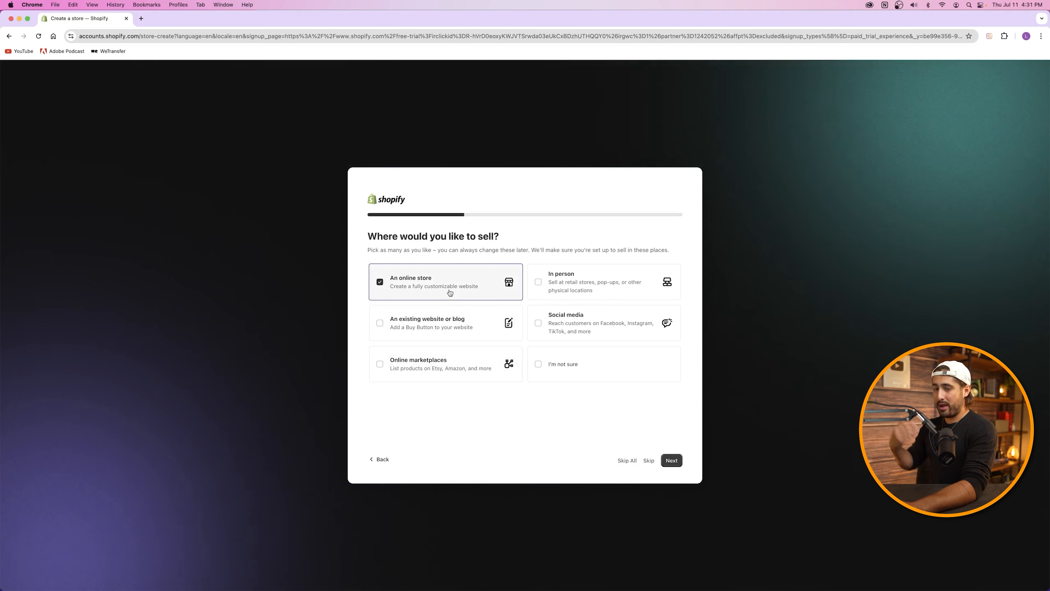
click(672, 461)
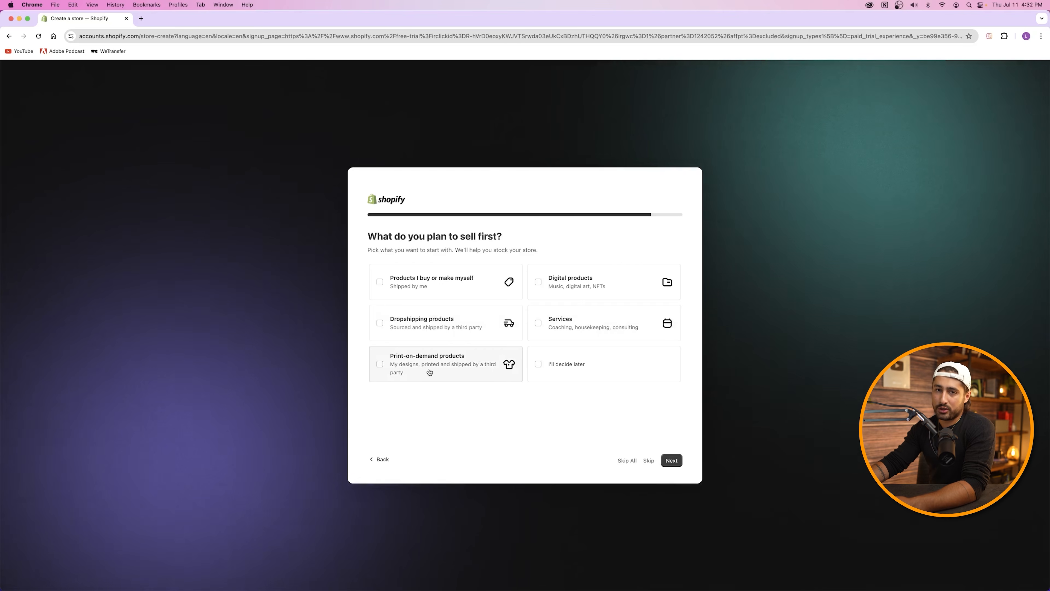
click(471, 280)
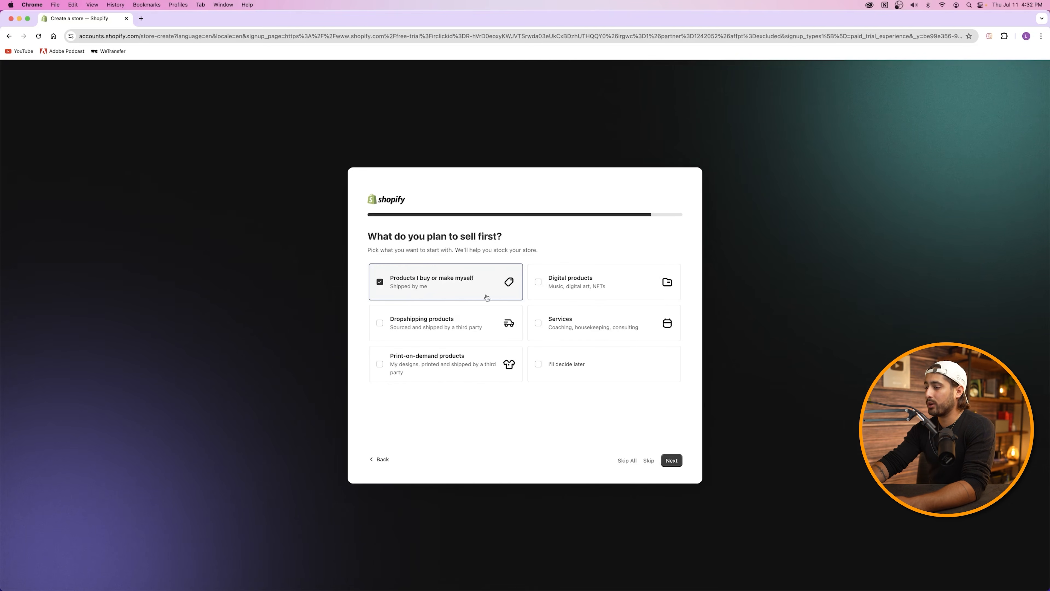
click(673, 461)
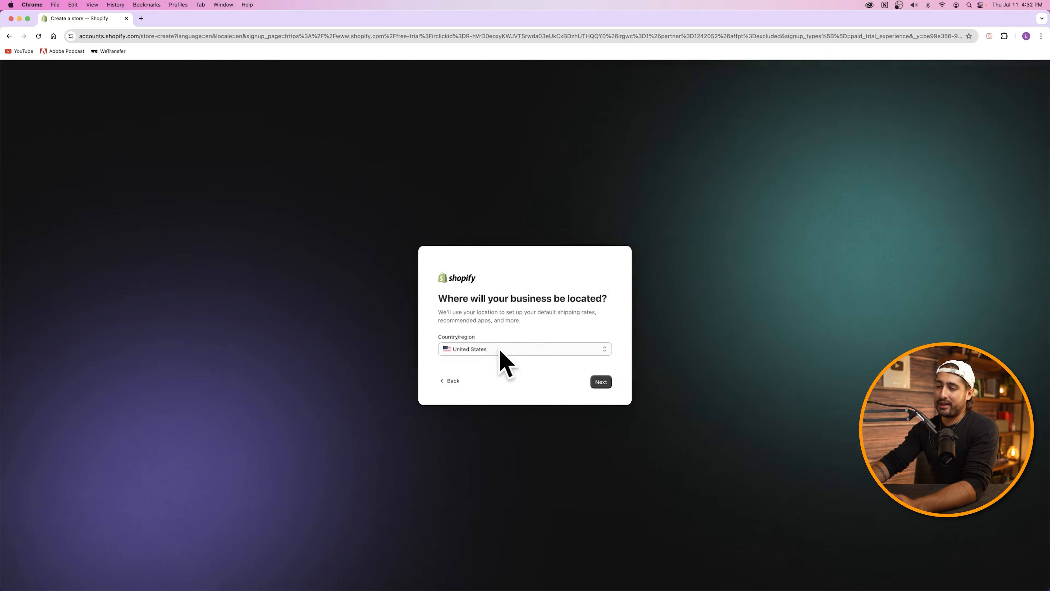
click(602, 382)
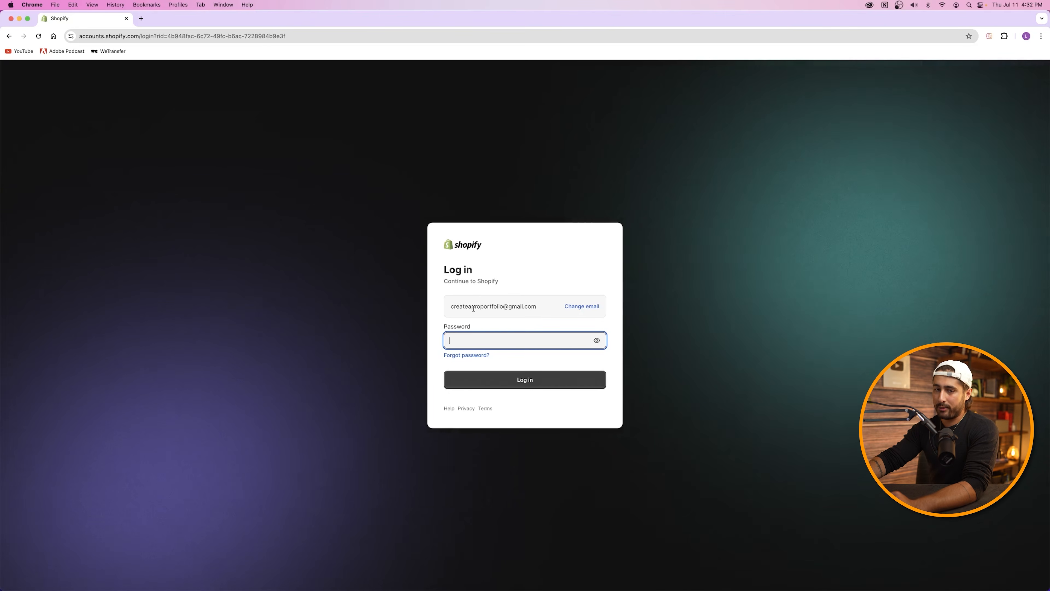
Step: Log in with the saved account password and decline Chrome's save-password prompt
click(483, 338)
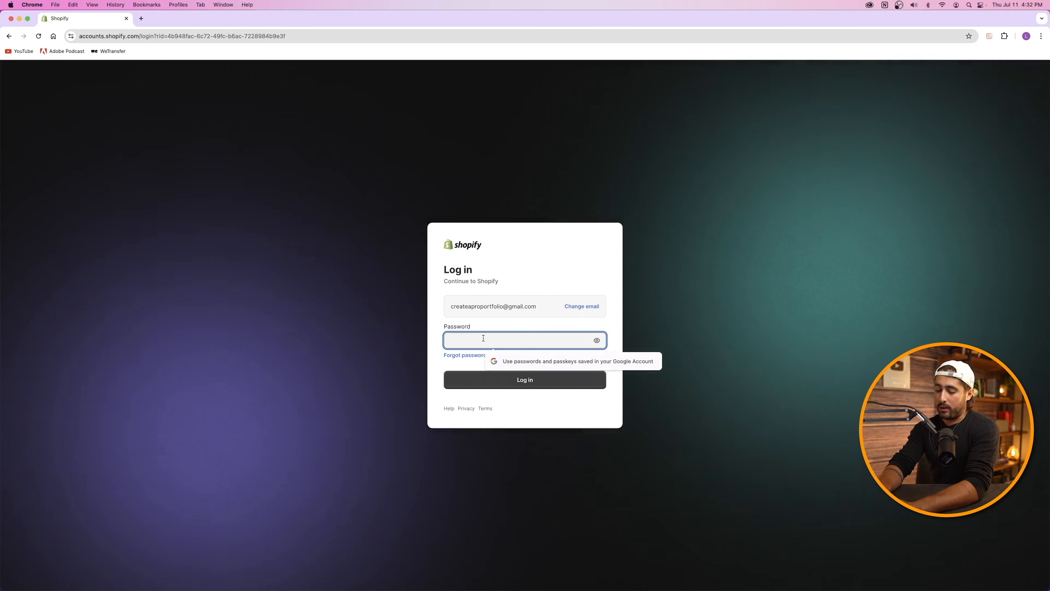
click(533, 378)
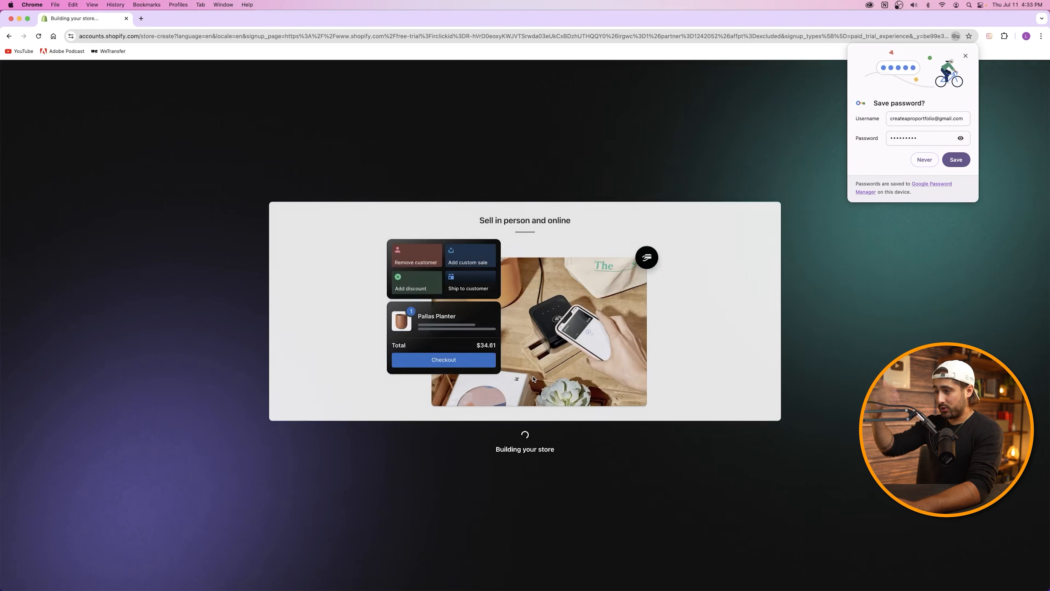
click(966, 56)
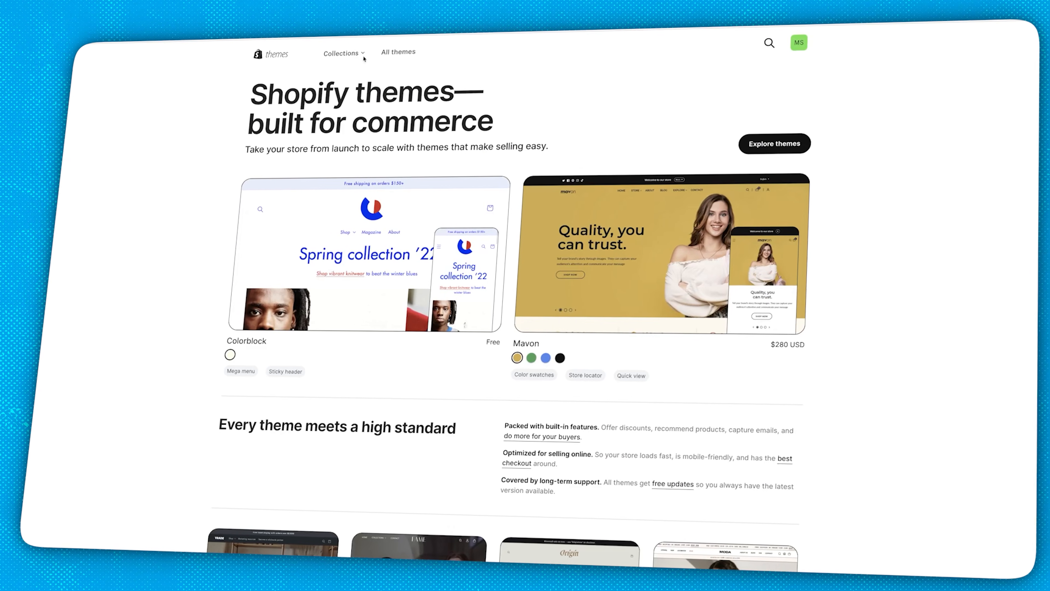
Step: Scroll down the theme store to browse the available themes
scroll(363, 59, down, 10)
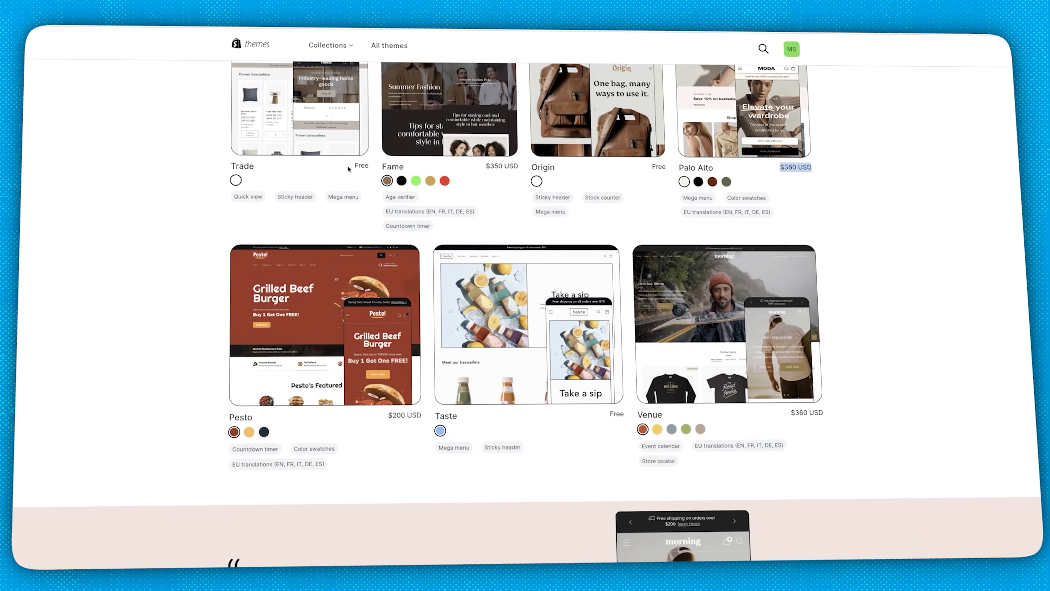
scroll(664, 288, down, 3)
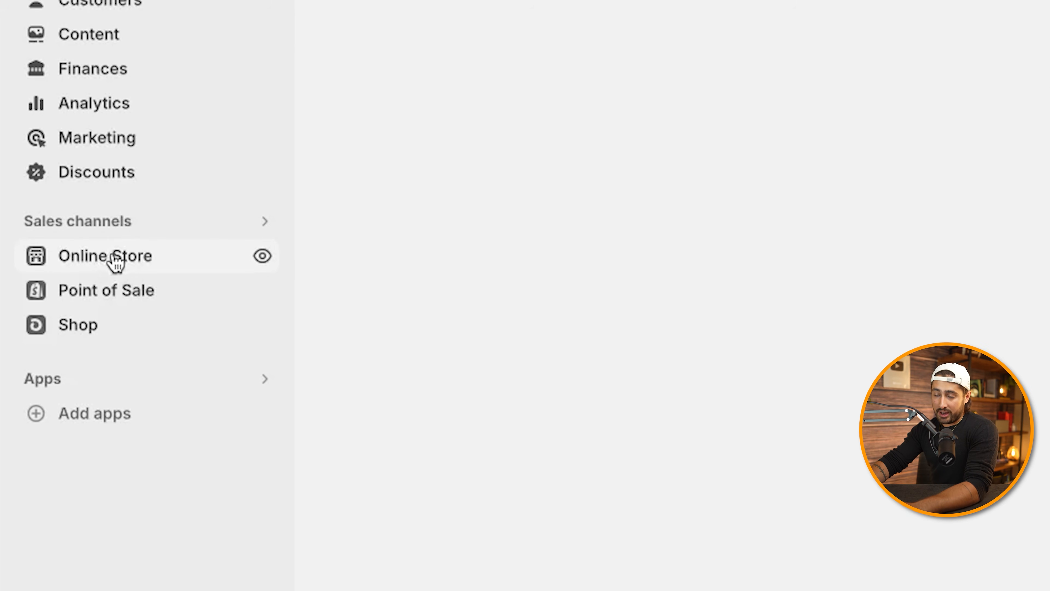
Step: Review the current Dawn theme card on the Themes page and open the Add theme options
click(116, 263)
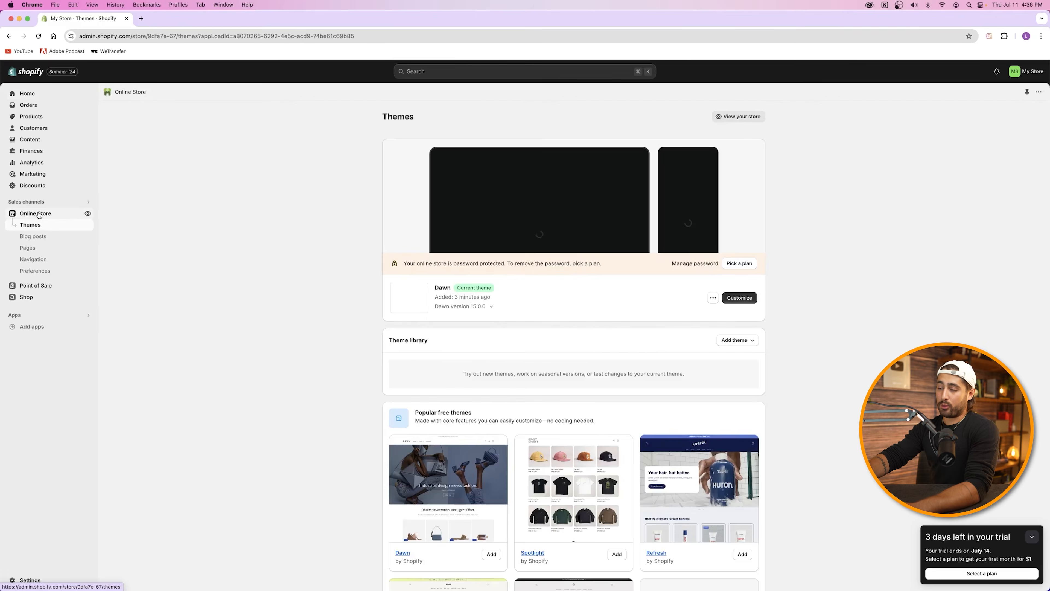
drag(436, 288, 456, 290)
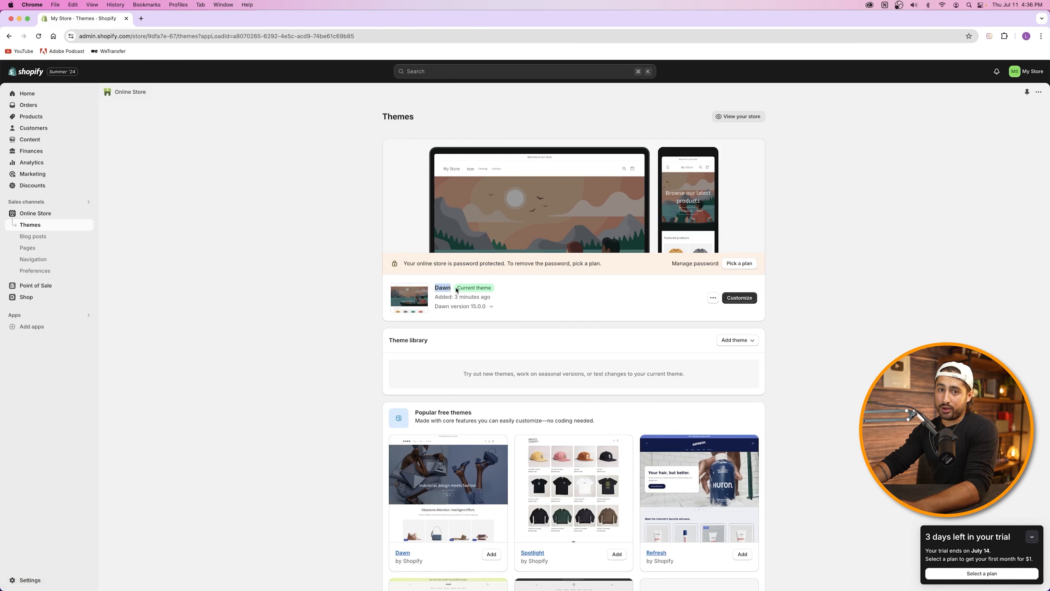
click(456, 291)
drag(460, 294, 480, 297)
click(457, 296)
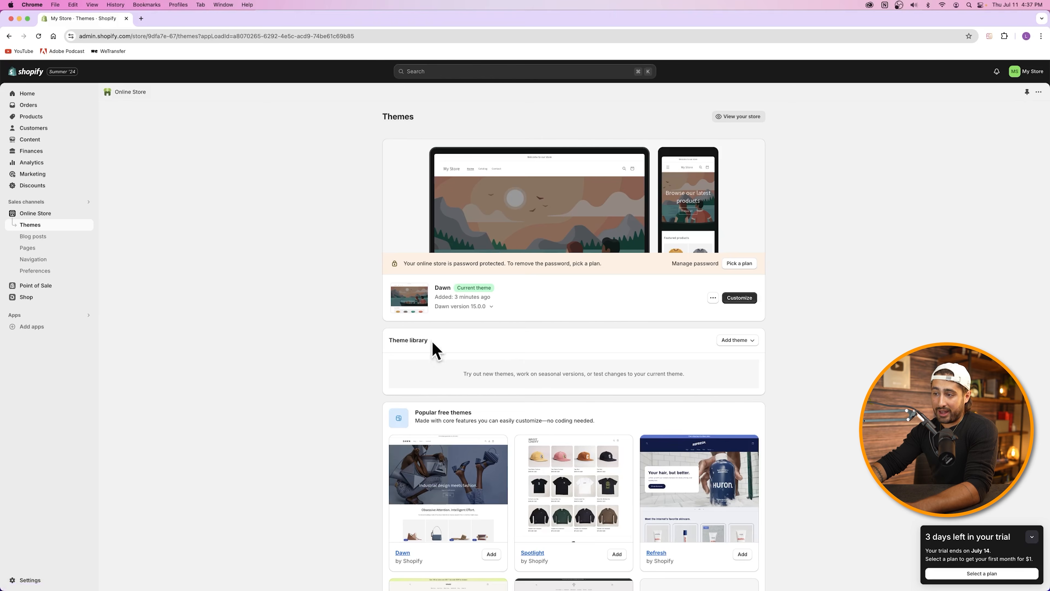
click(737, 344)
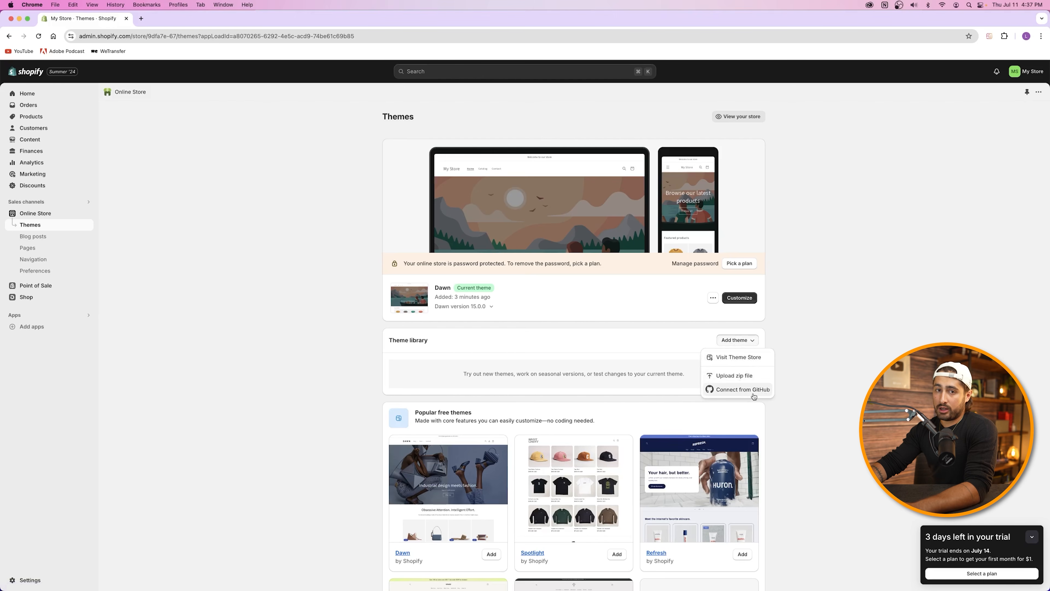
Step: Browse the Shopify Theme Store, noting Fame at $350 and Palo Alto at $360 USD
click(736, 363)
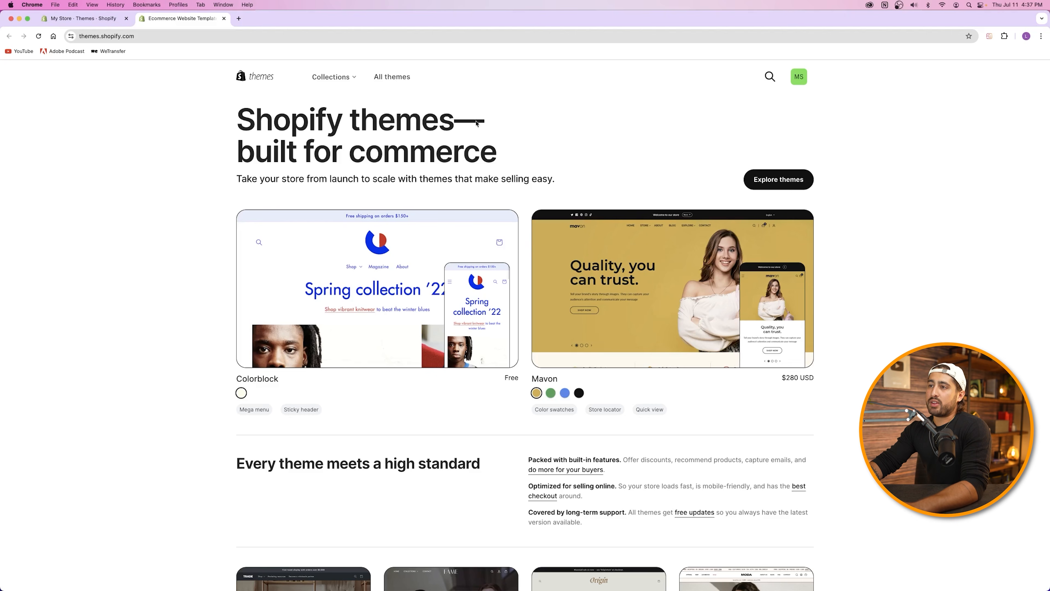
scroll(476, 231, down, 3)
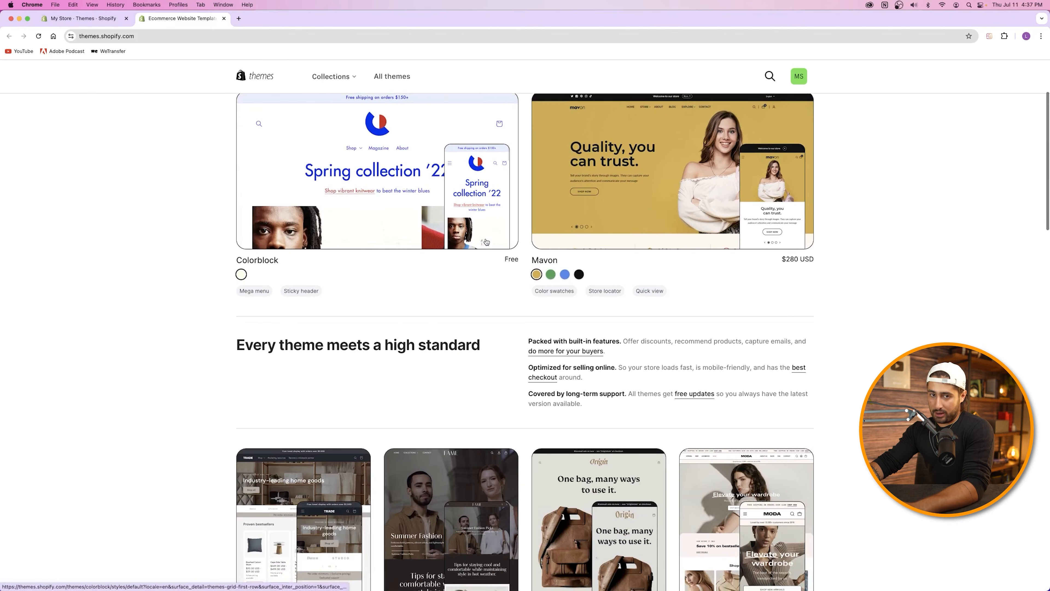
scroll(487, 242, down, 10)
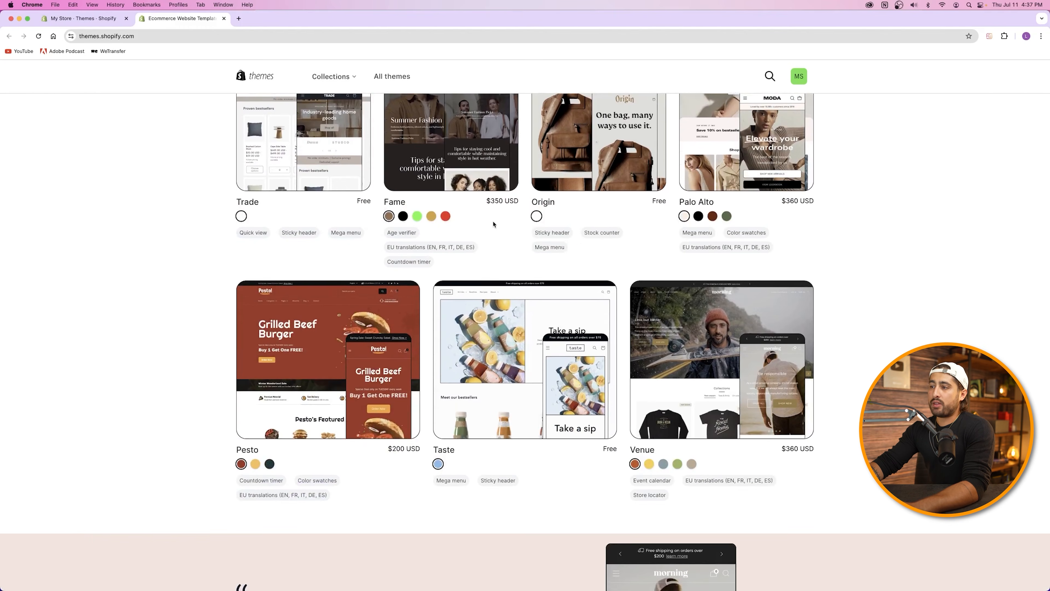
drag(488, 201, 517, 200)
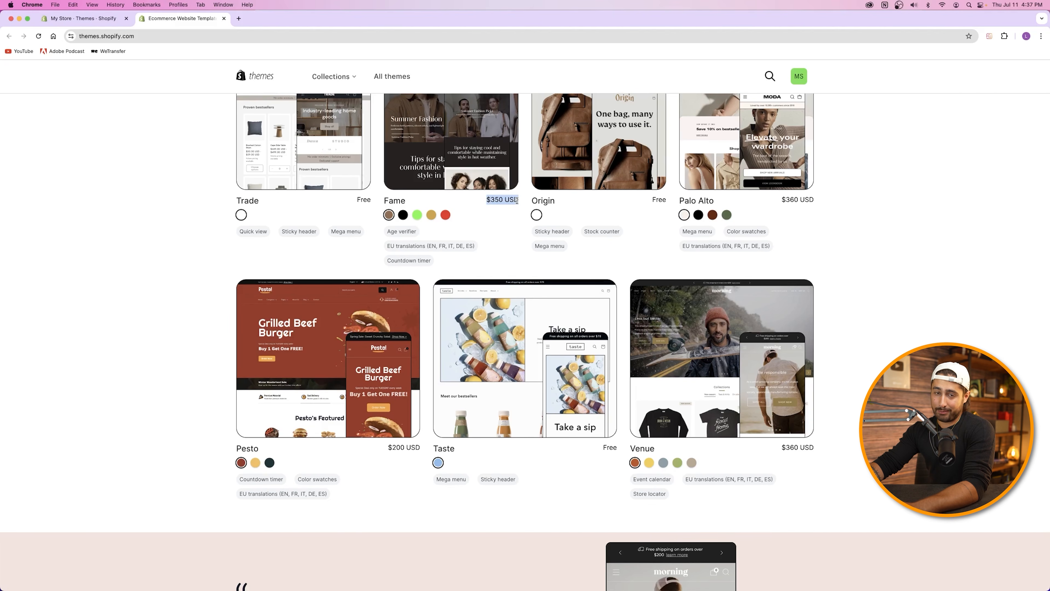
drag(780, 200, 840, 204)
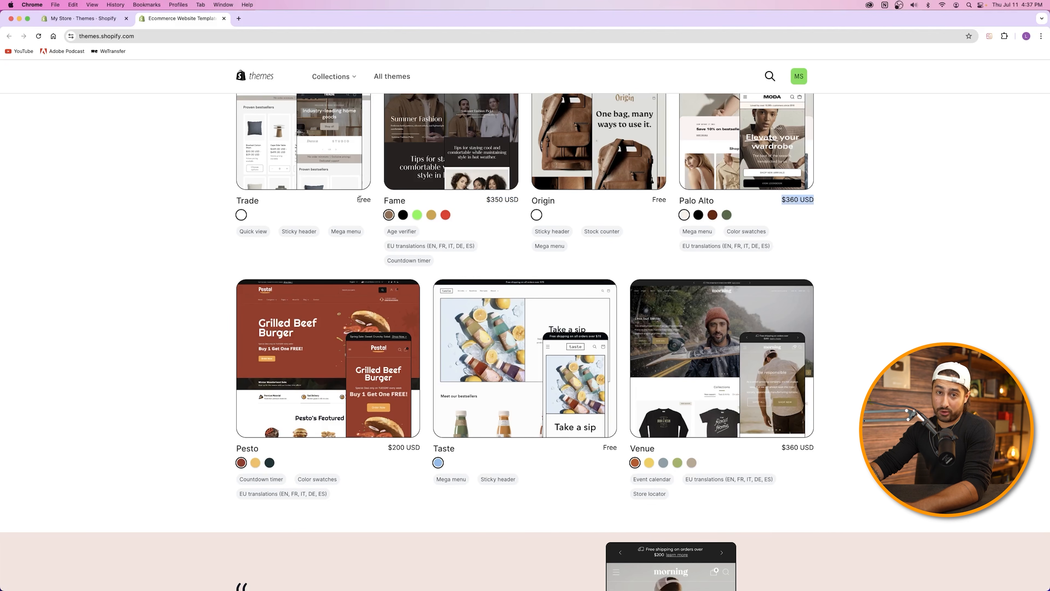
scroll(461, 280, down, 3)
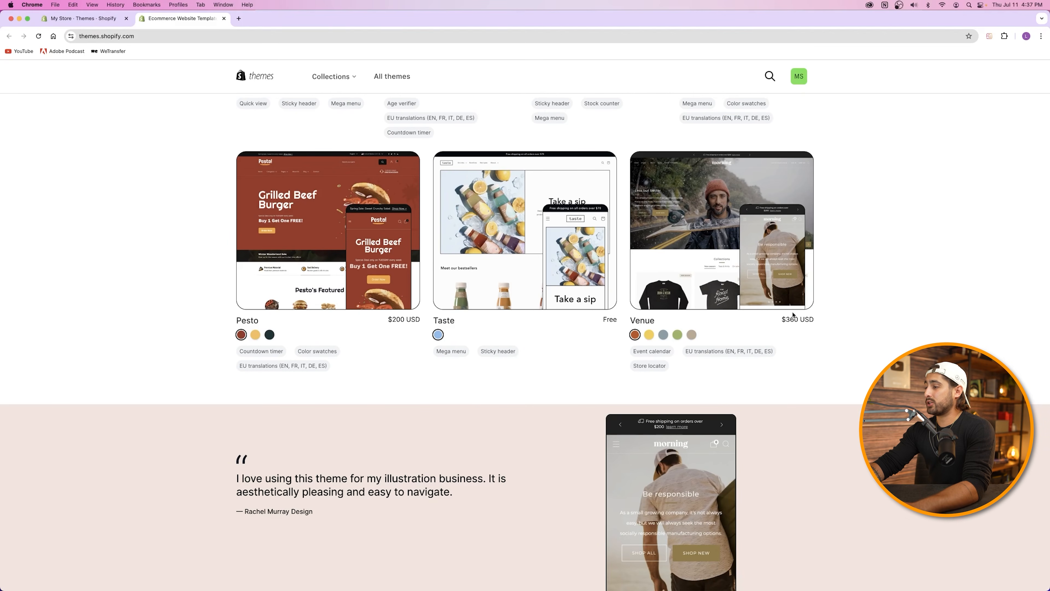
scroll(514, 295, down, 10)
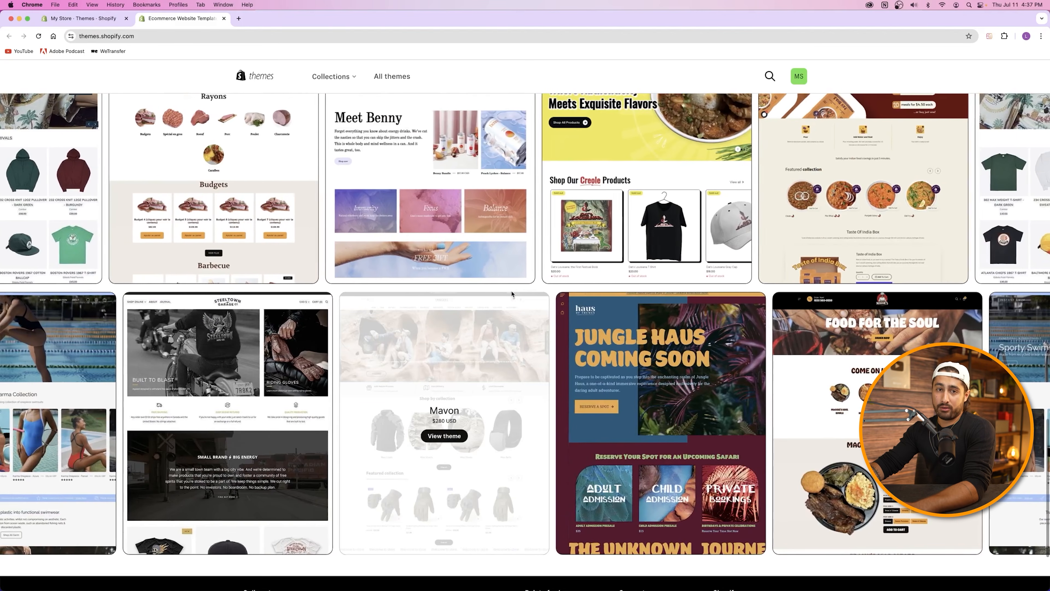
scroll(512, 294, up, 20)
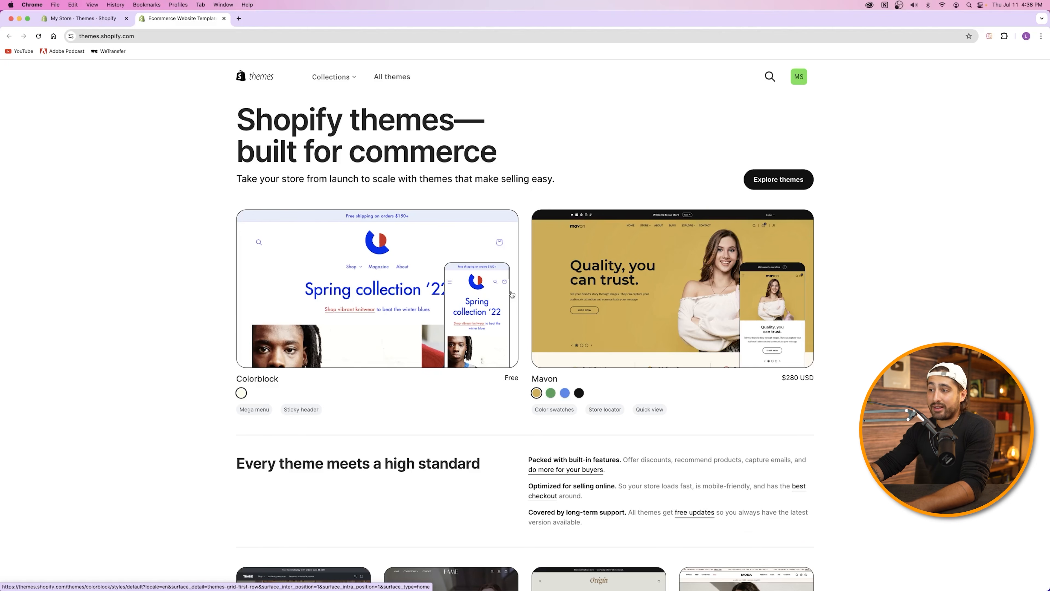
scroll(512, 294, down, 10)
scroll(362, 203, up, 10)
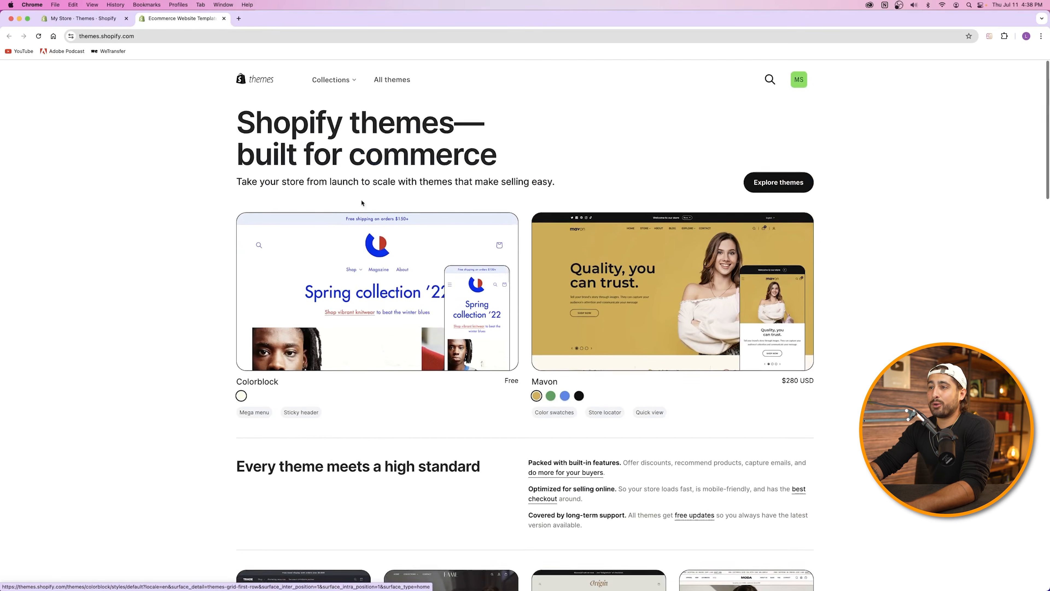
Step: Switch to the Free themes collection and browse its grid of themes
click(341, 82)
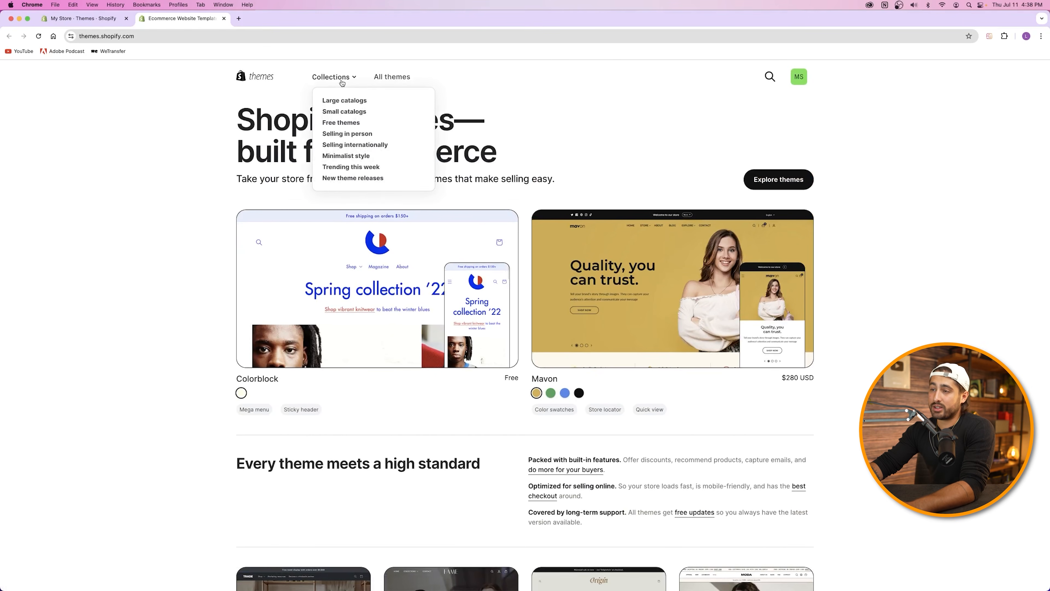
click(349, 123)
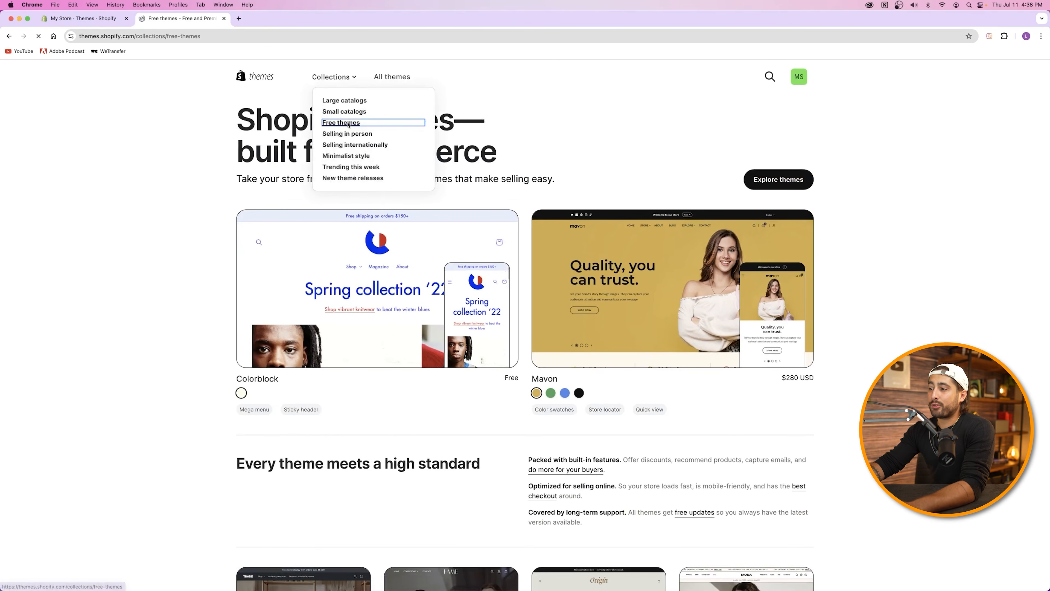
scroll(498, 223, down, 8)
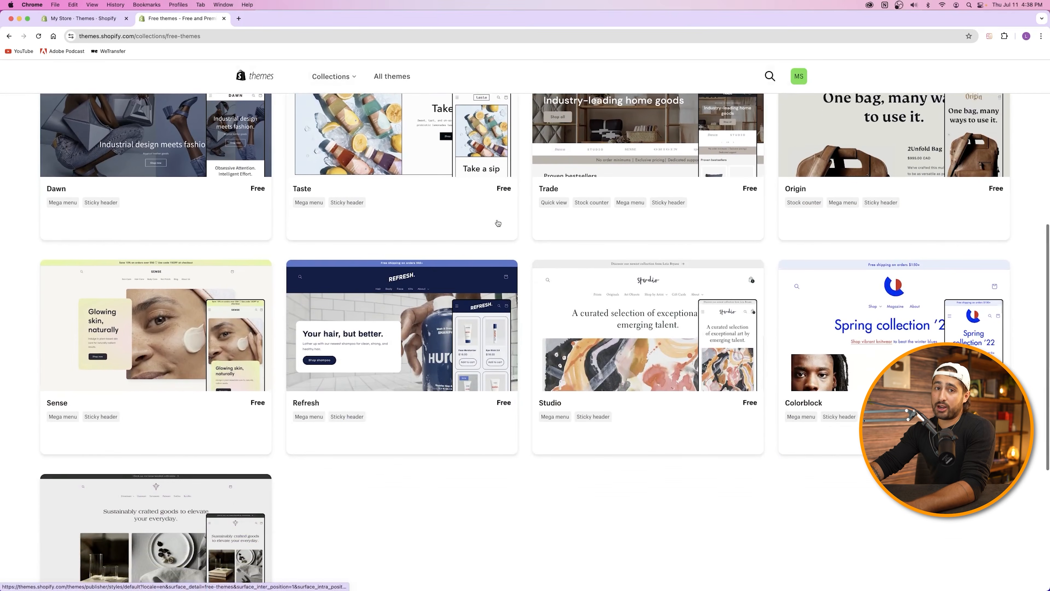
scroll(498, 223, down, 6)
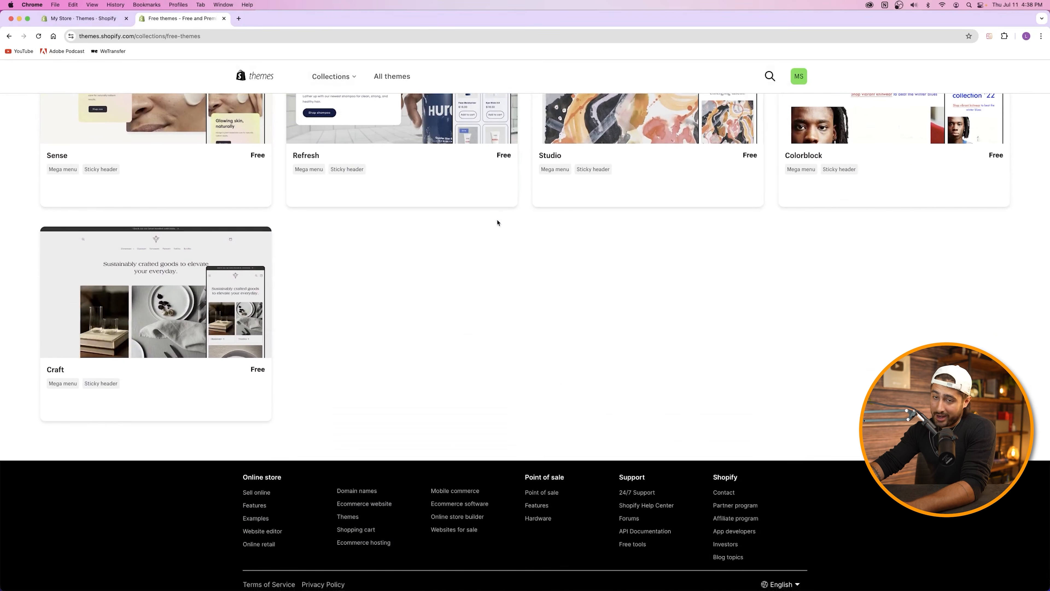
scroll(498, 222, up, 15)
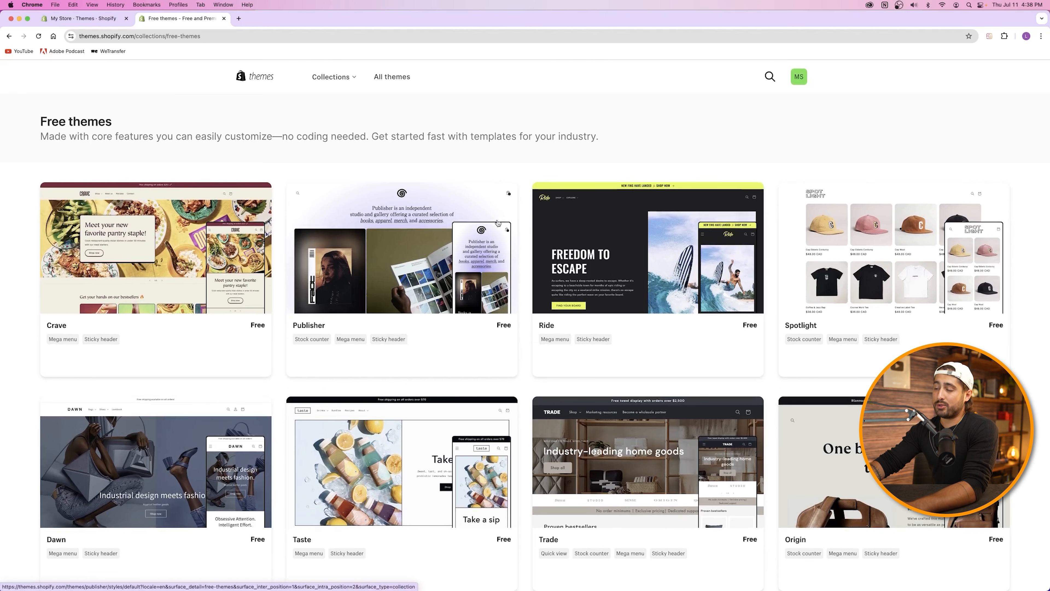
scroll(347, 224, down, 4)
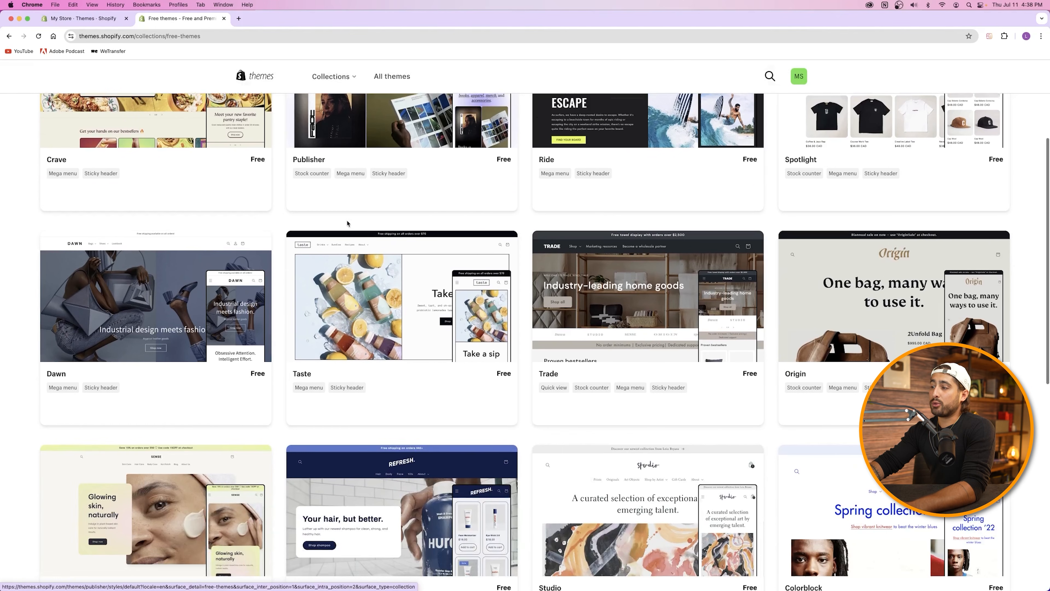
scroll(589, 319, up, 4)
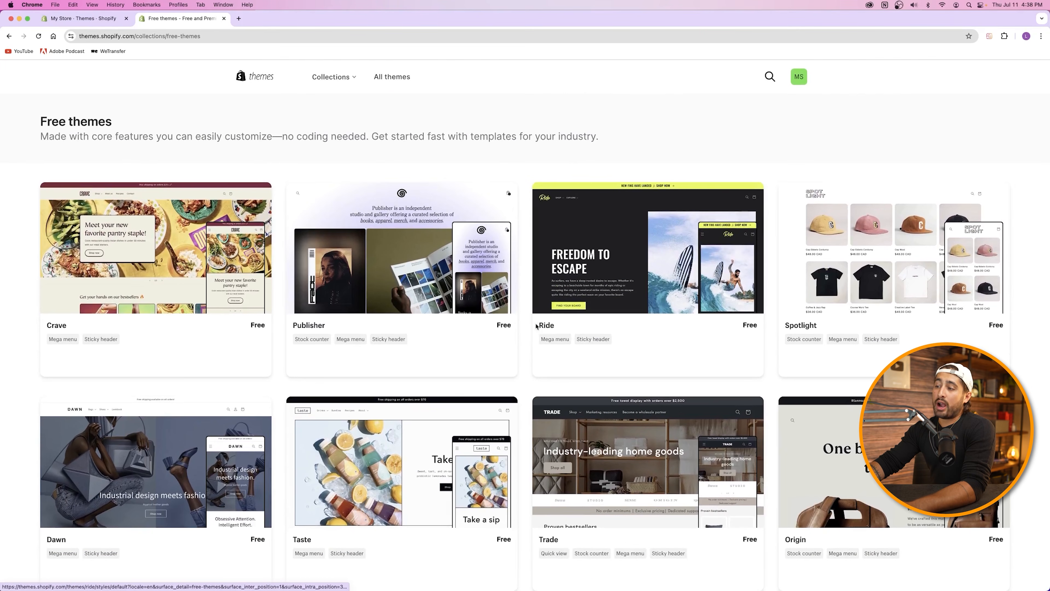
Step: Open the Ride theme's details page and launch its demo store preview
click(548, 327)
scroll(593, 278, down, 10)
scroll(592, 277, up, 6)
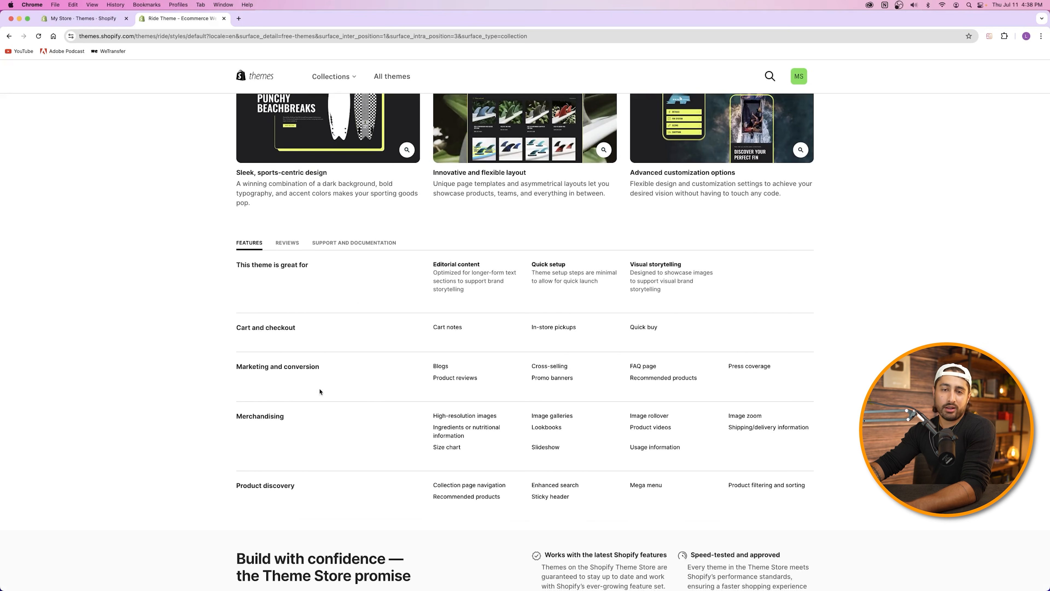
scroll(358, 391, down, 10)
scroll(359, 391, up, 15)
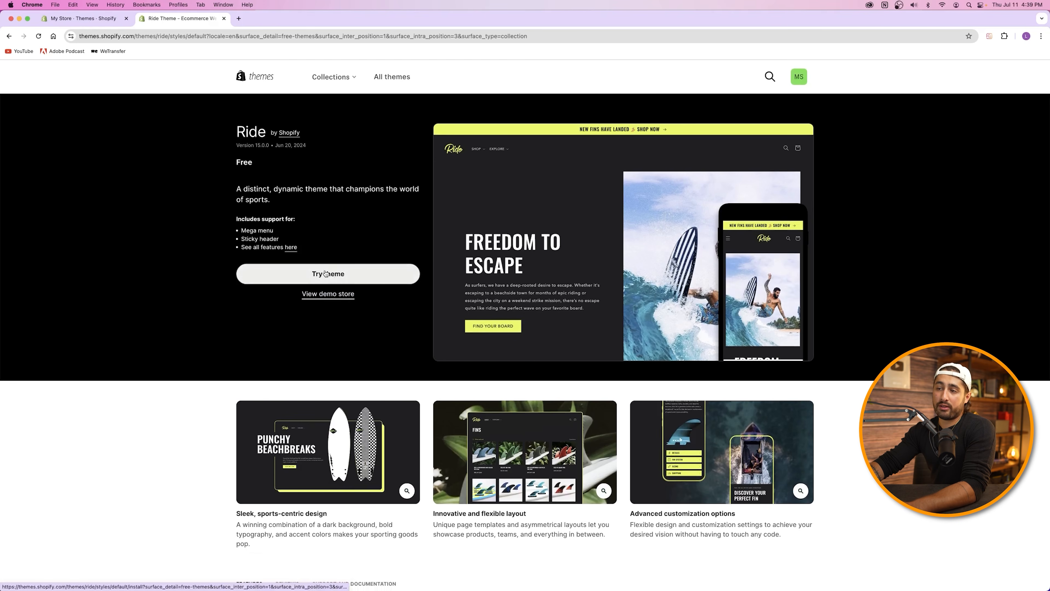
click(304, 273)
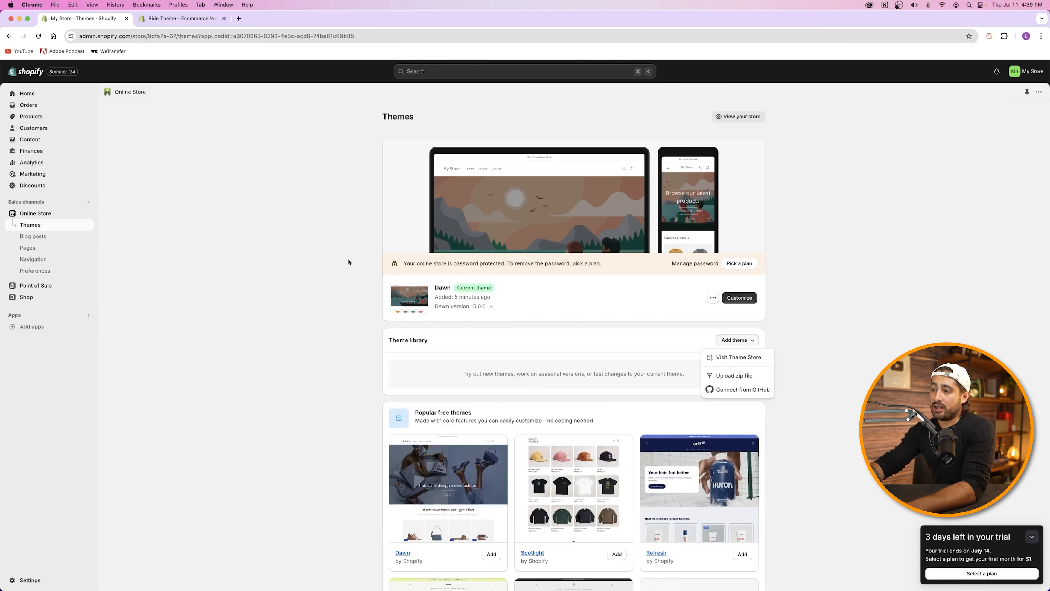
click(178, 19)
click(67, 20)
click(178, 18)
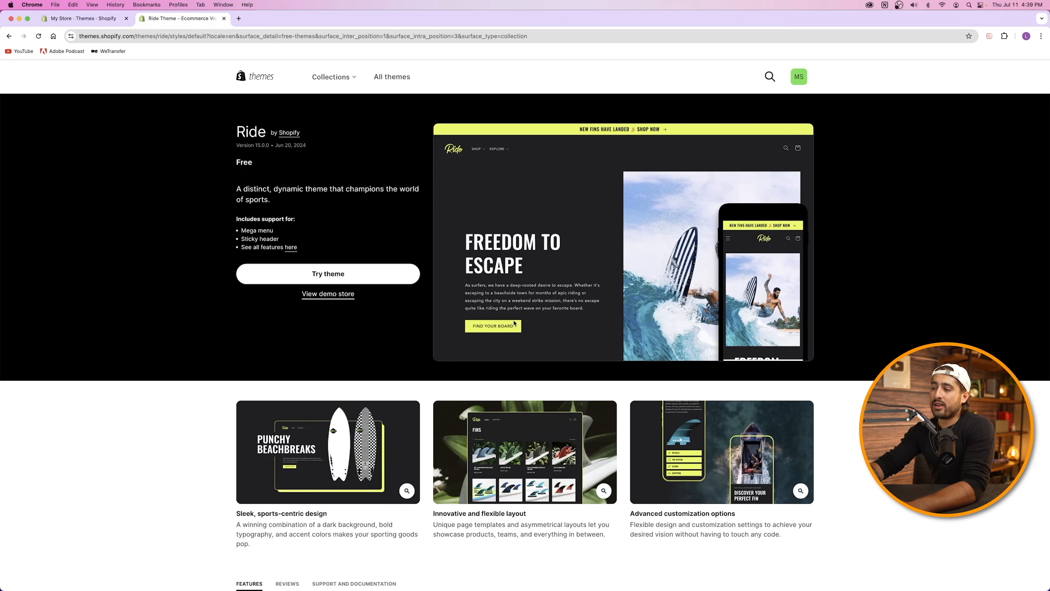
click(328, 294)
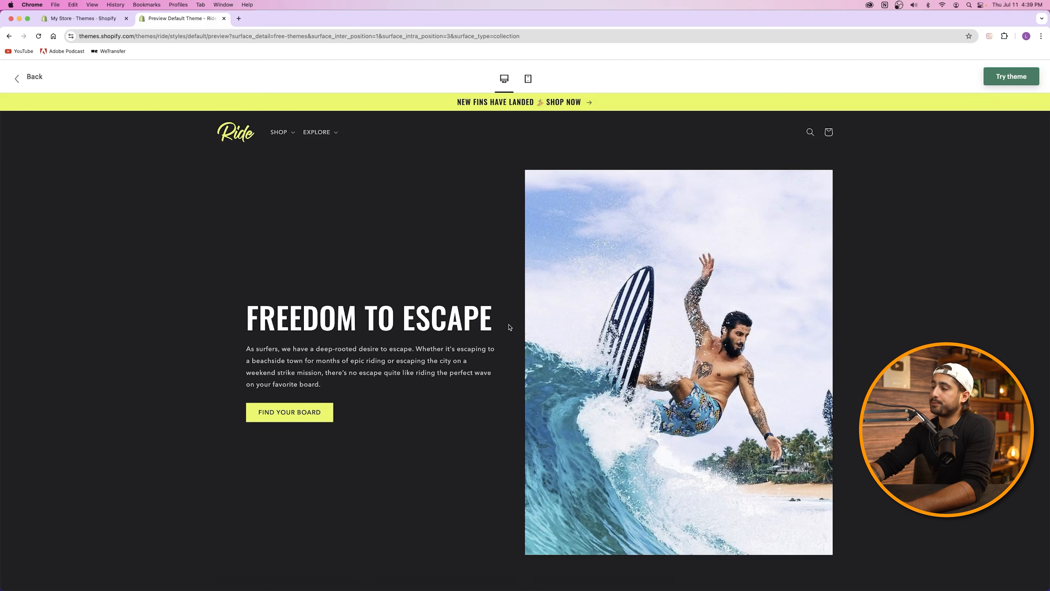
scroll(512, 328, down, 10)
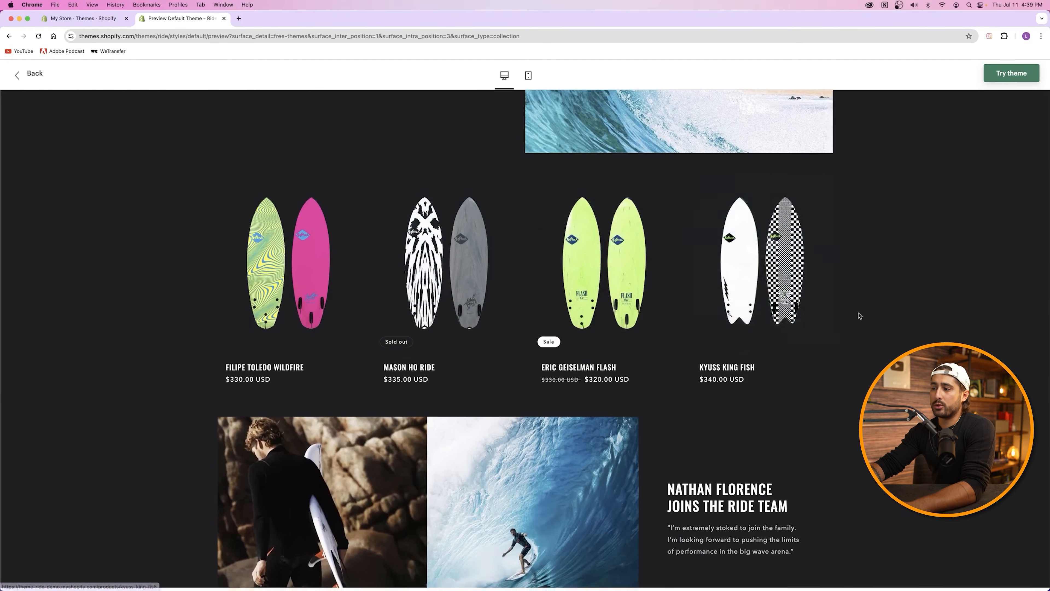
scroll(856, 316, down, 5)
scroll(852, 319, up, 2)
scroll(547, 284, down, 10)
scroll(546, 284, down, 7)
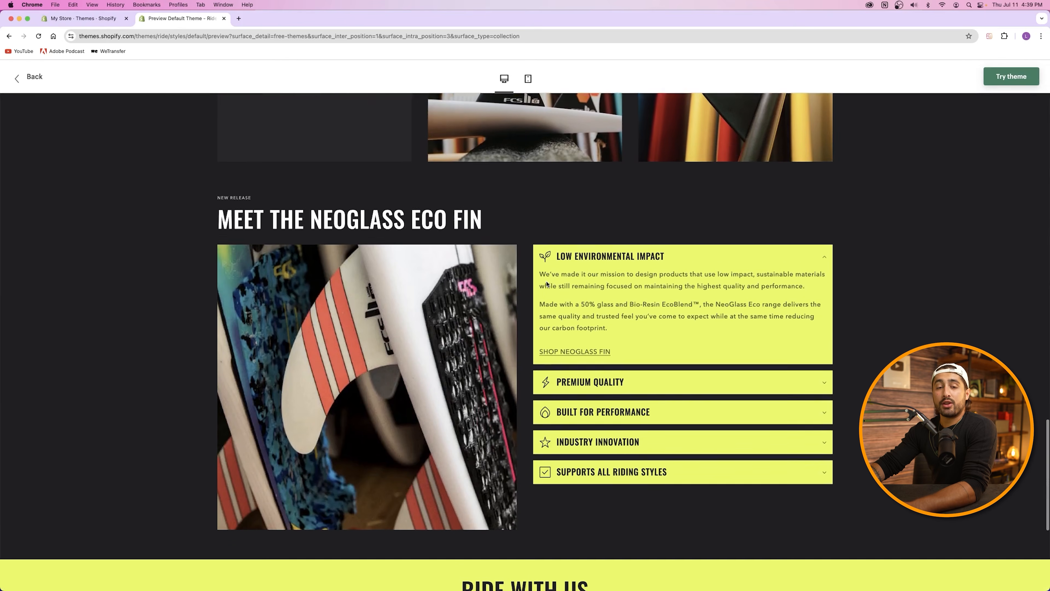
scroll(547, 284, down, 5)
scroll(547, 284, down, 1)
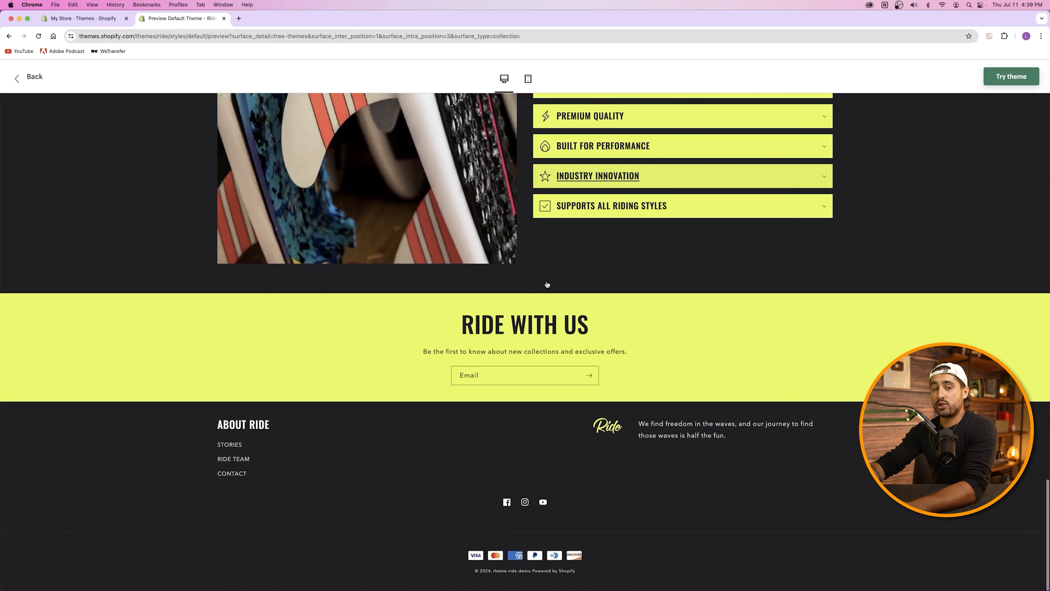
scroll(547, 285, up, 20)
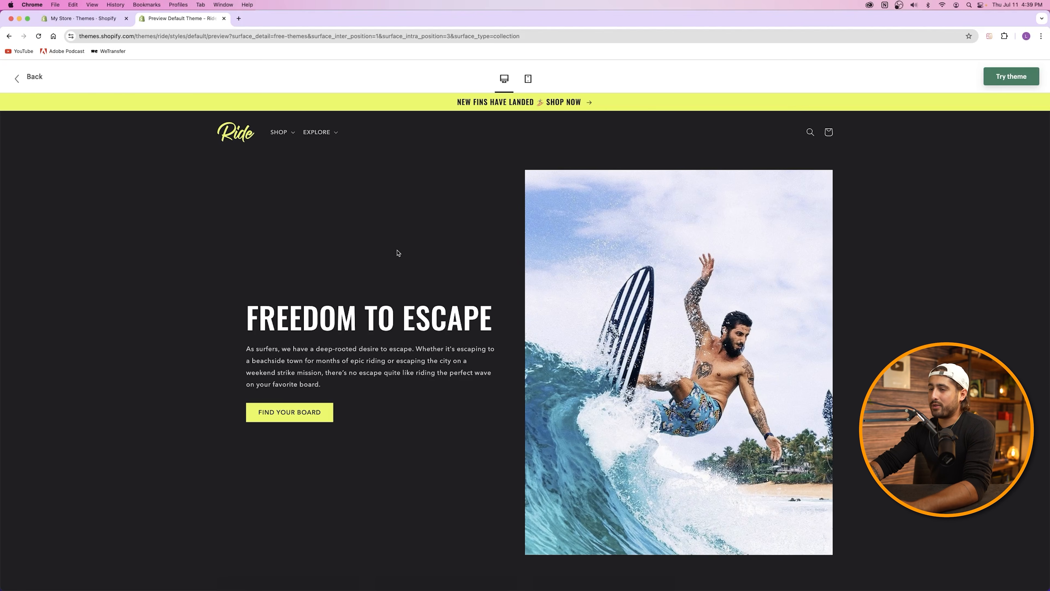
scroll(397, 253, down, 15)
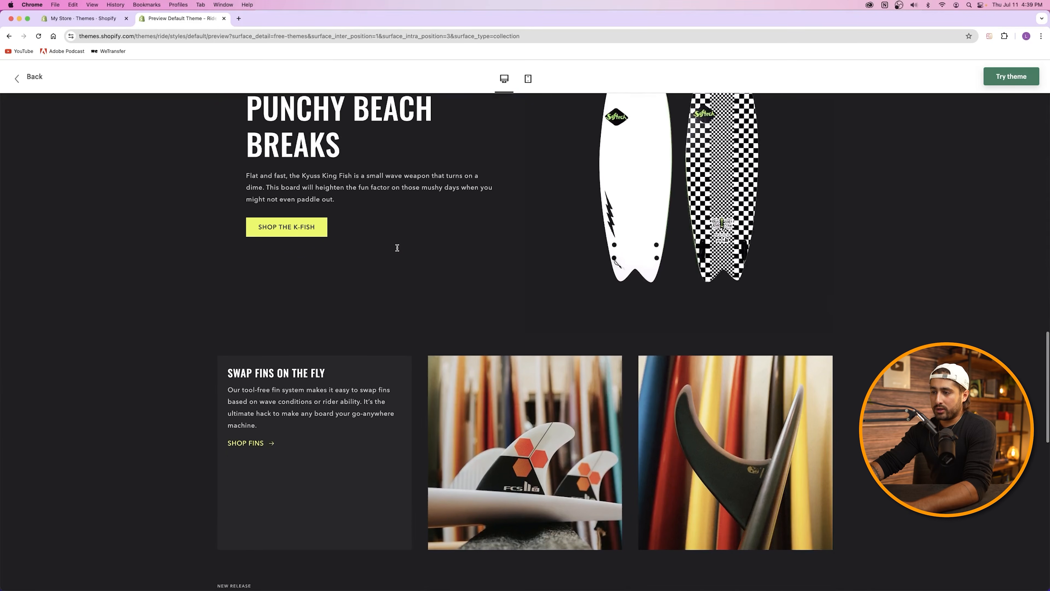
scroll(397, 248, down, 1)
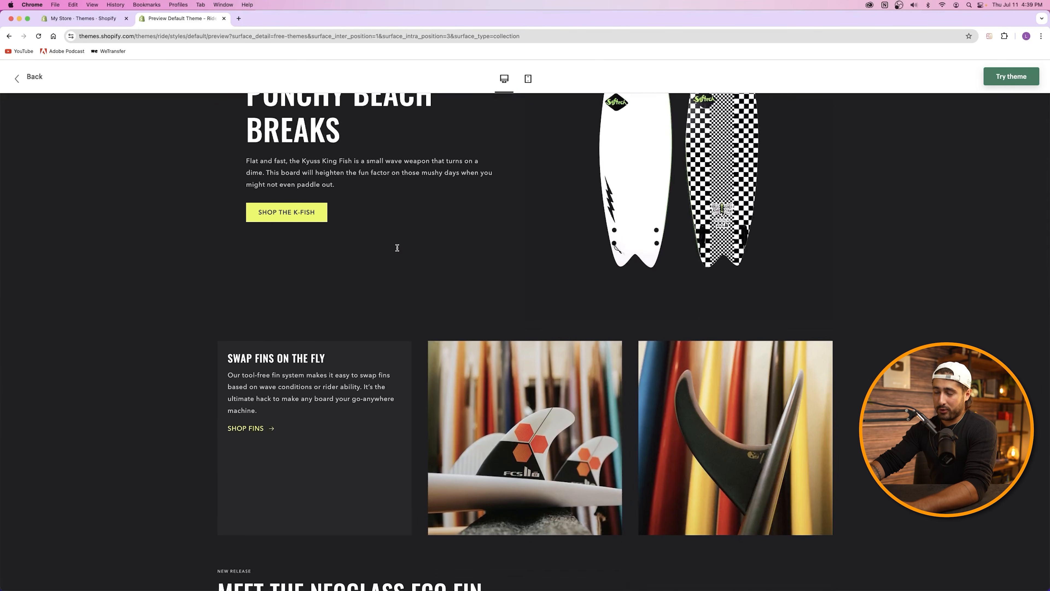
scroll(397, 248, up, 20)
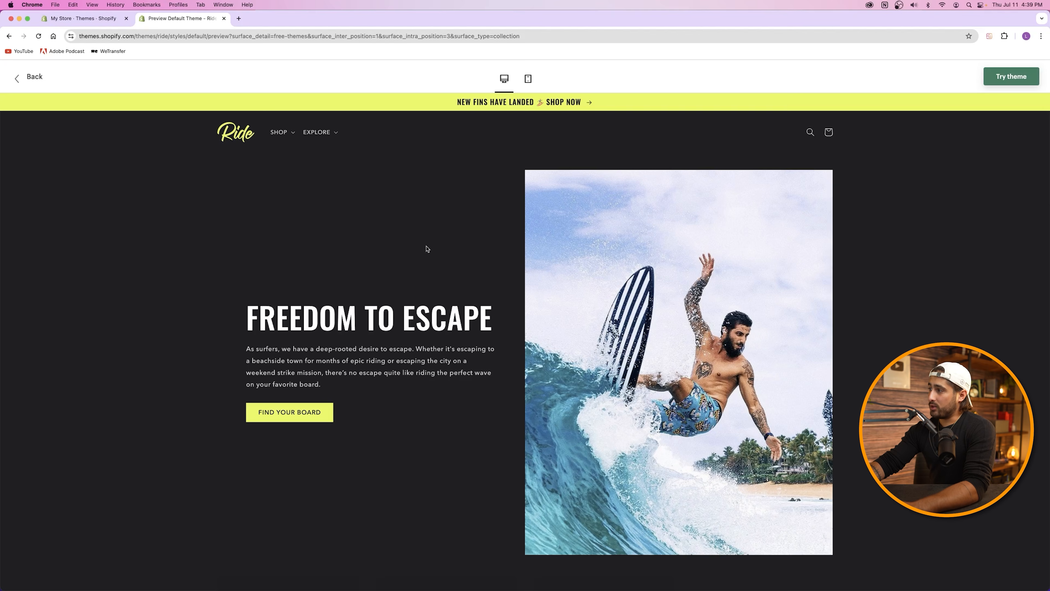
Step: Add Ride to the theme library with Try theme and choose Publish next to it
click(1019, 80)
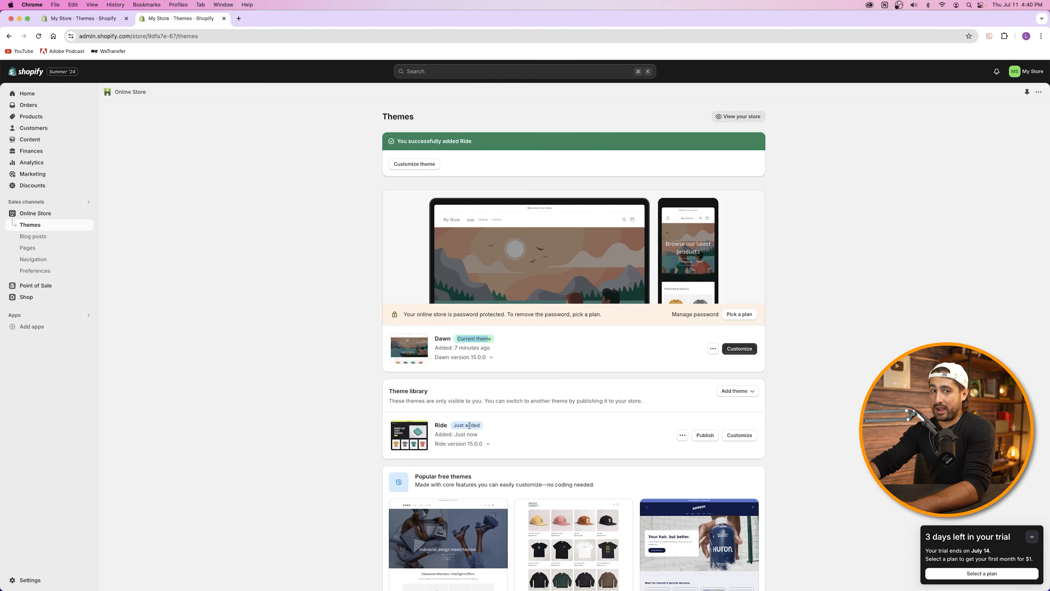
click(709, 438)
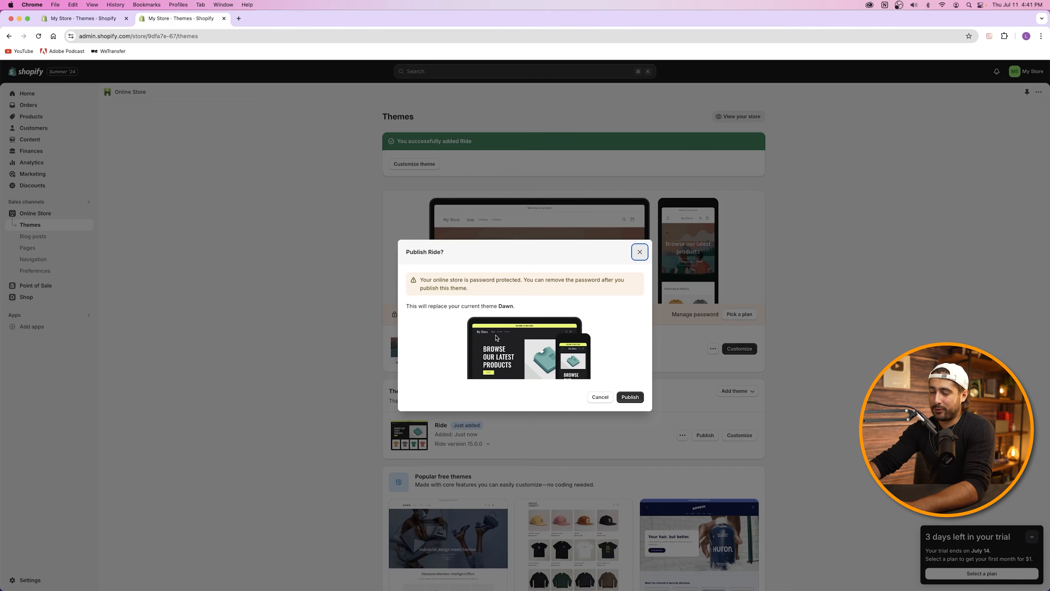
Step: Confirm publishing Ride so it replaces Dawn as the current theme
click(630, 397)
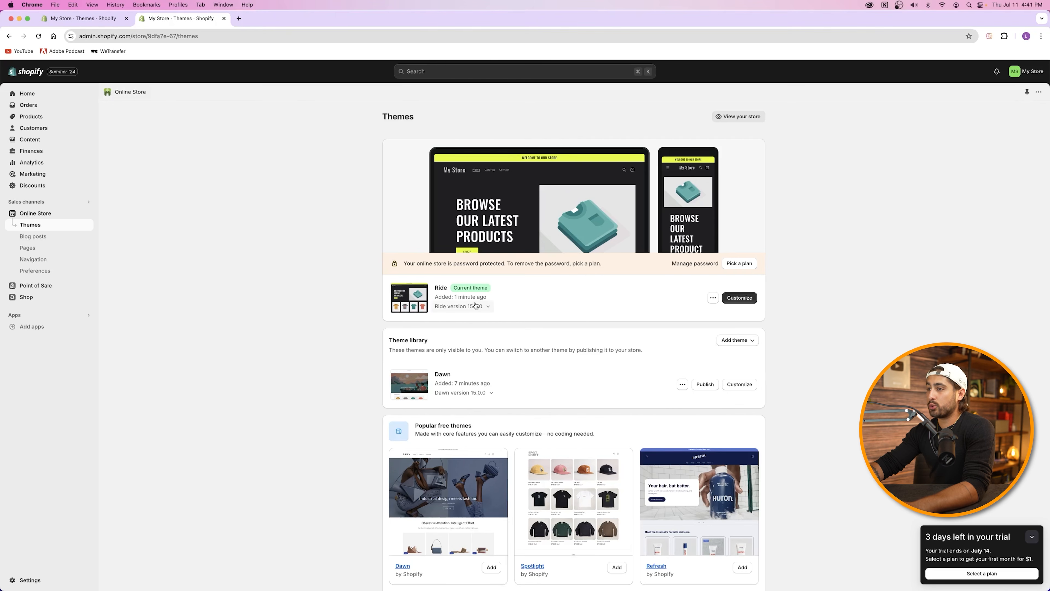
click(738, 340)
click(736, 357)
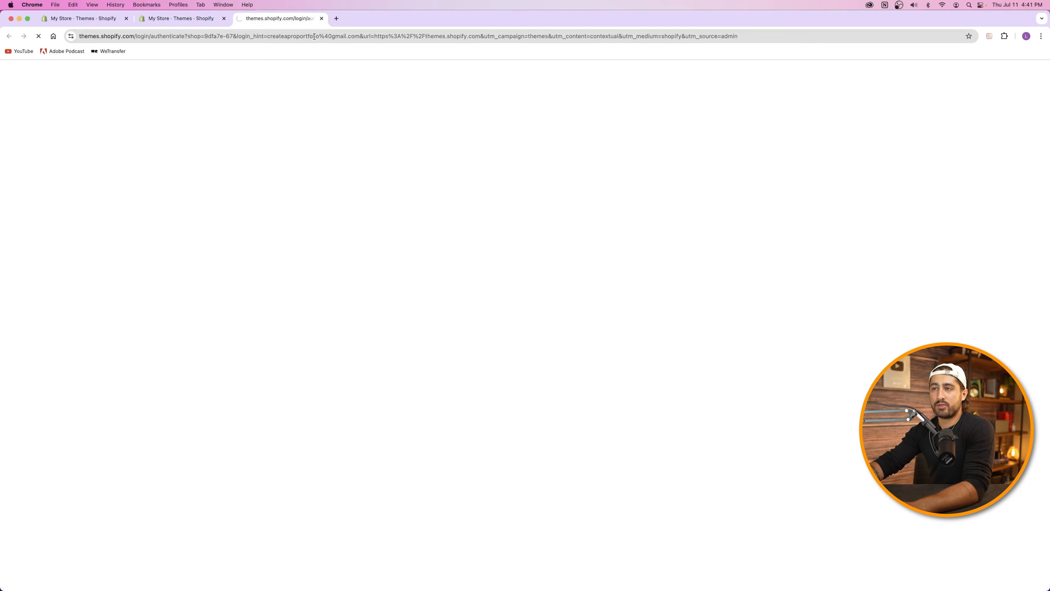
click(126, 18)
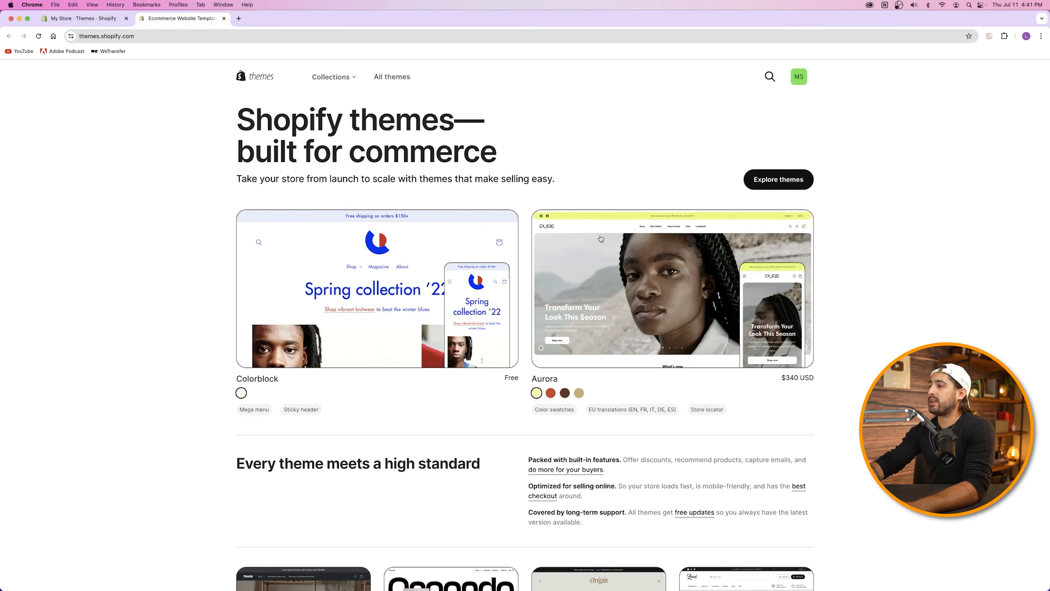
click(333, 77)
click(343, 123)
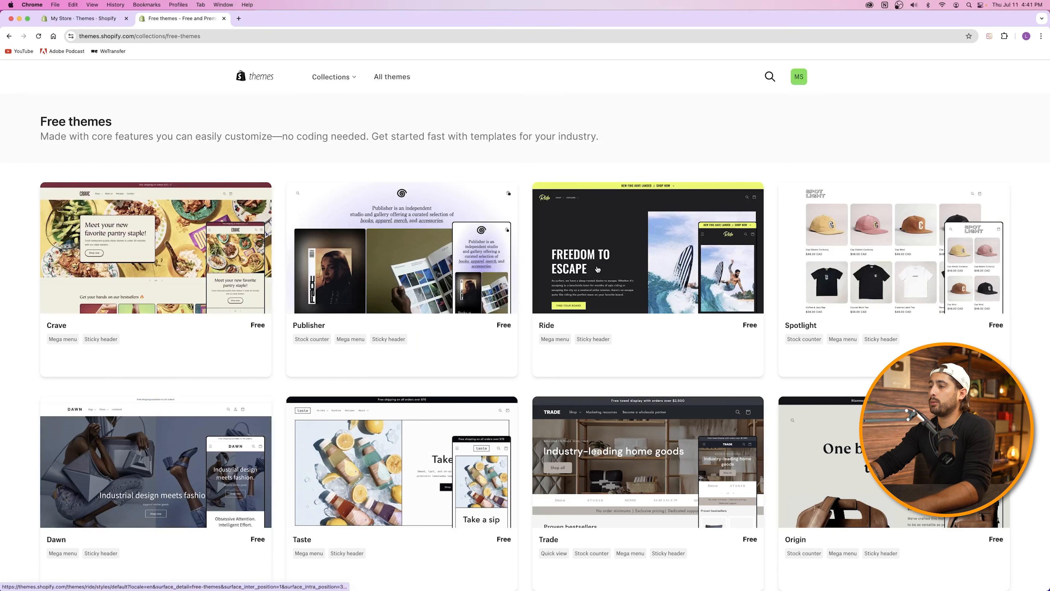
click(597, 269)
click(326, 295)
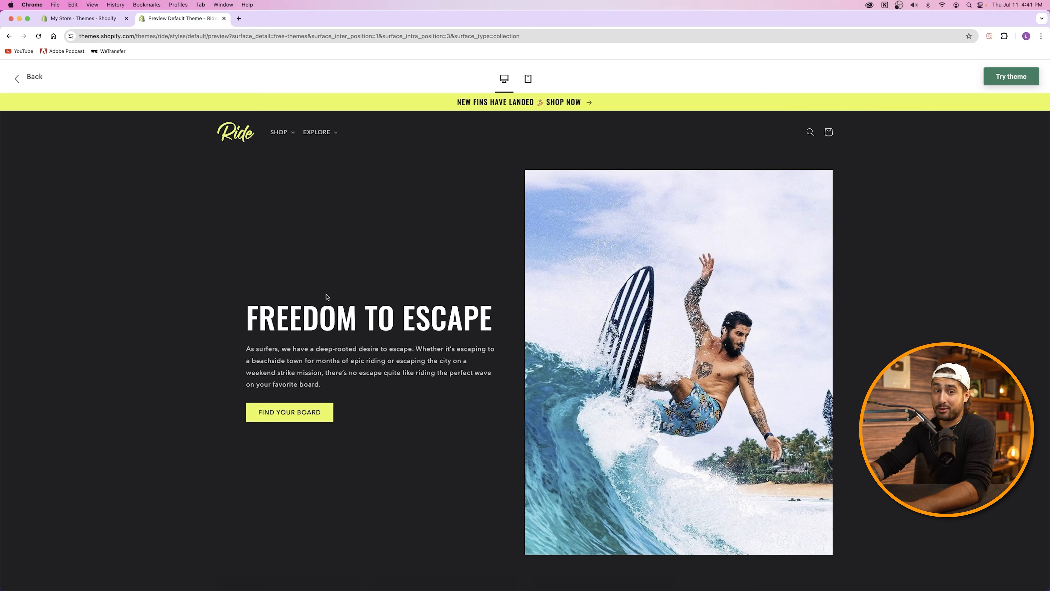
scroll(326, 295, down, 15)
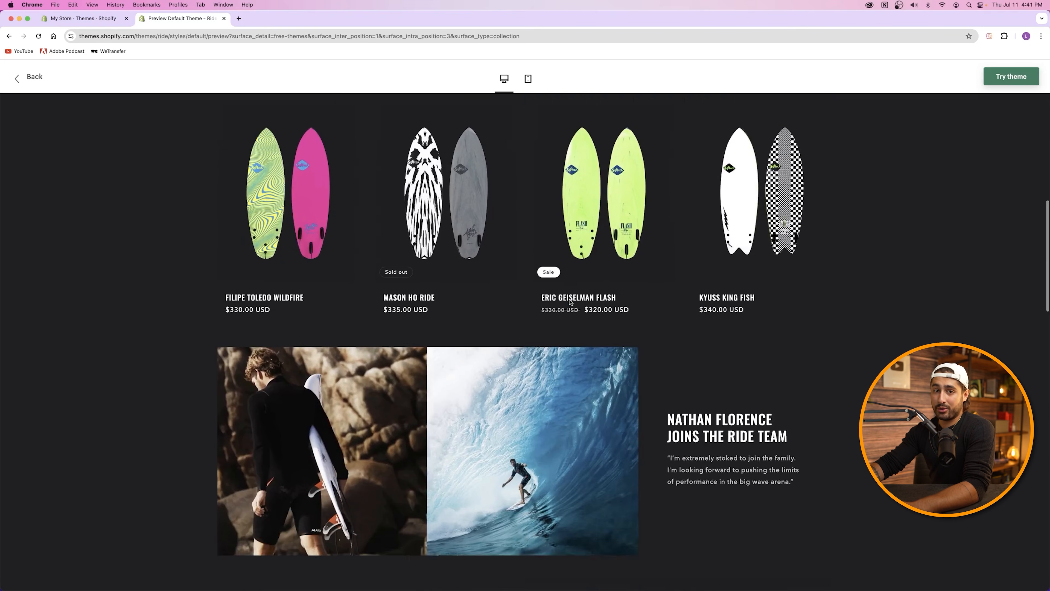
scroll(570, 302, down, 20)
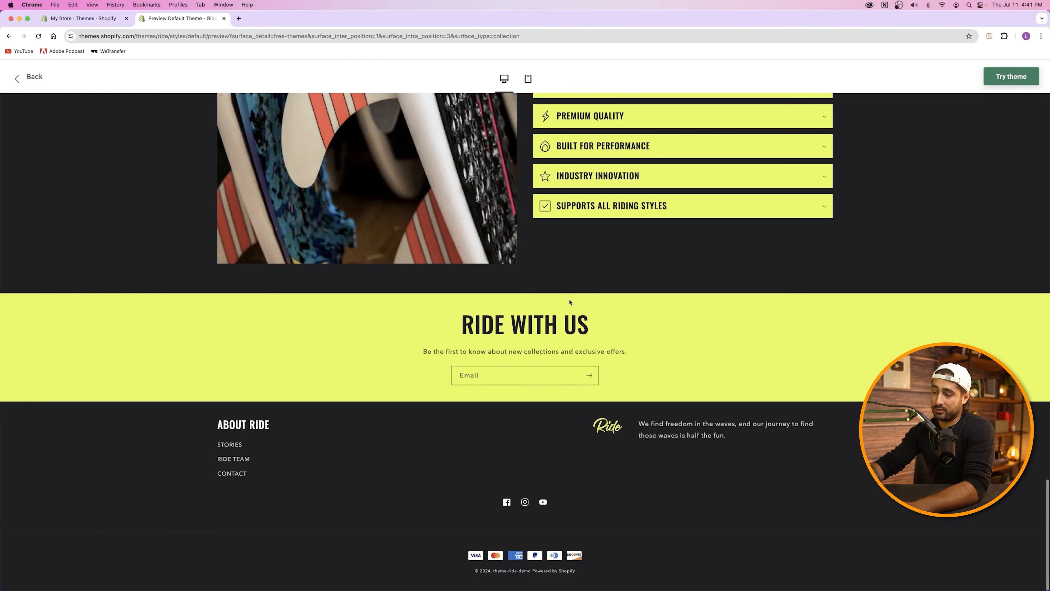
scroll(569, 302, up, 20)
Step: Preview the Ride storefront in a new tab from the current theme's actions
click(83, 18)
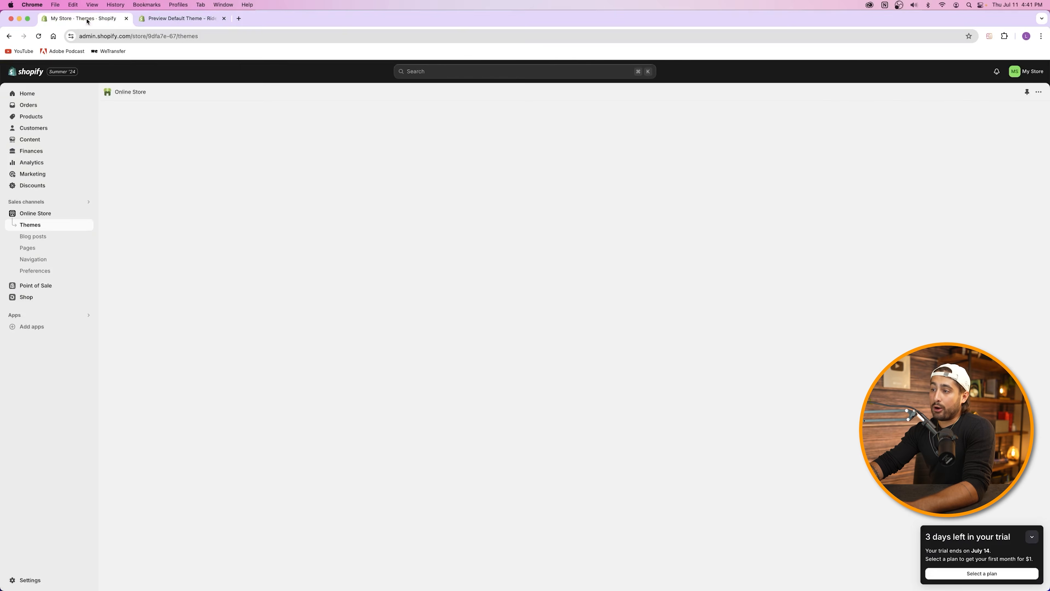
click(713, 298)
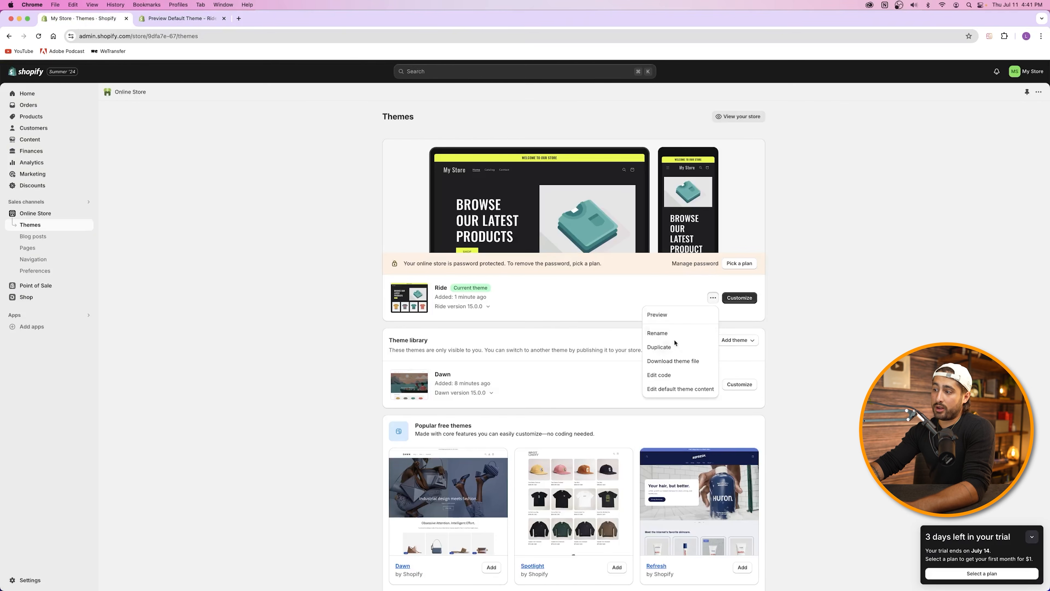
click(677, 316)
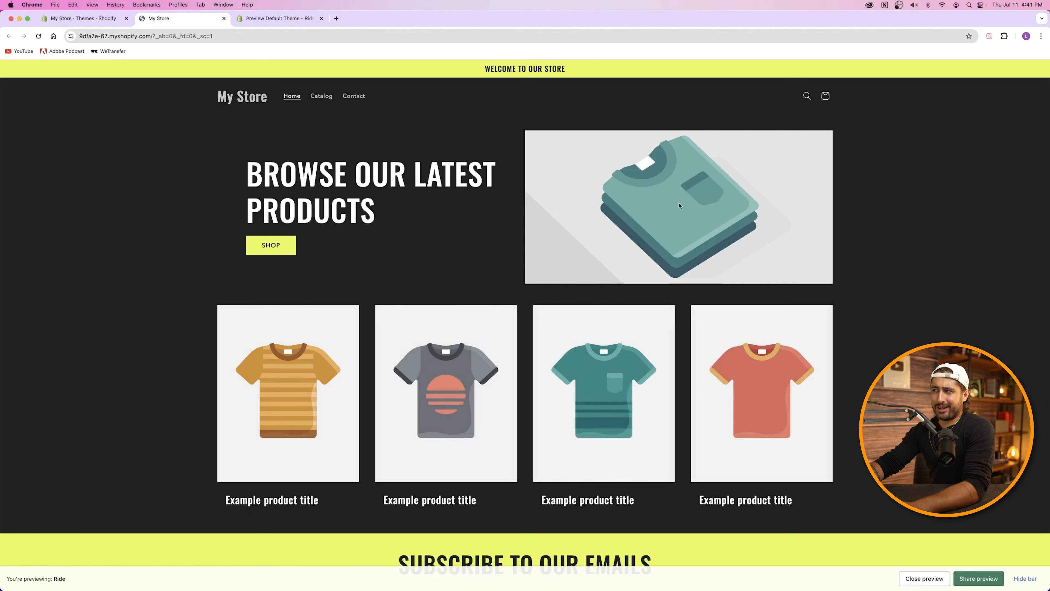
scroll(574, 269, down, 4)
scroll(574, 269, up, 5)
scroll(574, 268, down, 1)
scroll(574, 268, down, 3)
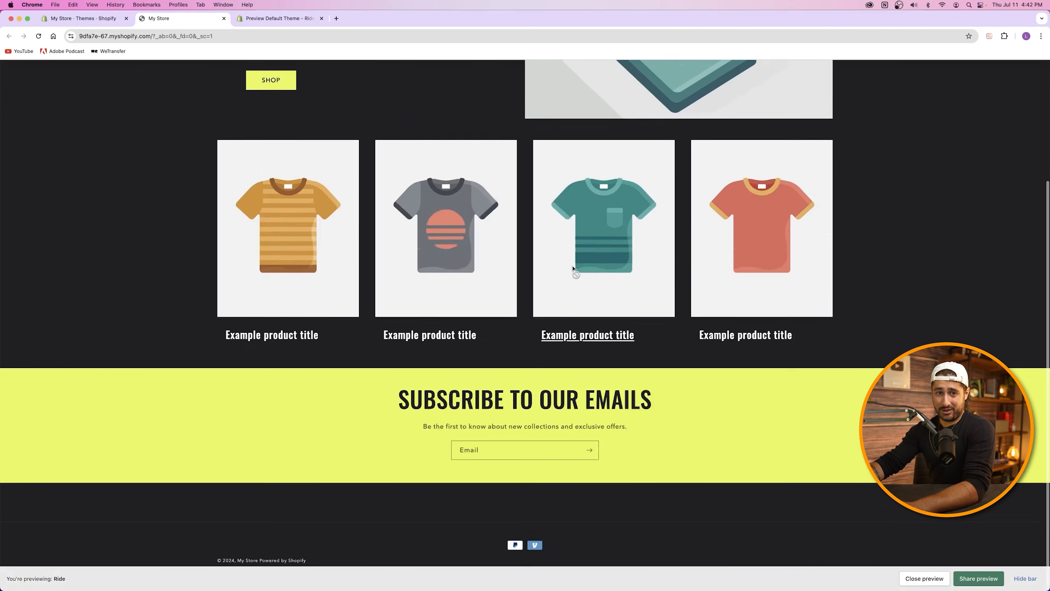
scroll(572, 267, up, 4)
Step: Compare the live store and Ride theme preview tabs, then close both
key(ctrl+Tab)
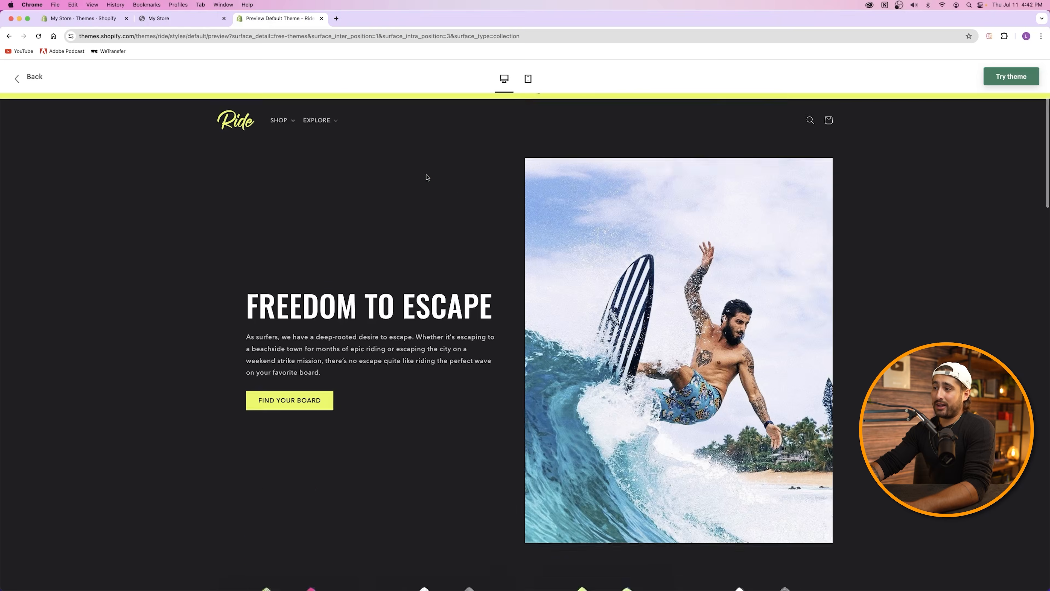
scroll(425, 176, down, 15)
scroll(424, 176, up, 15)
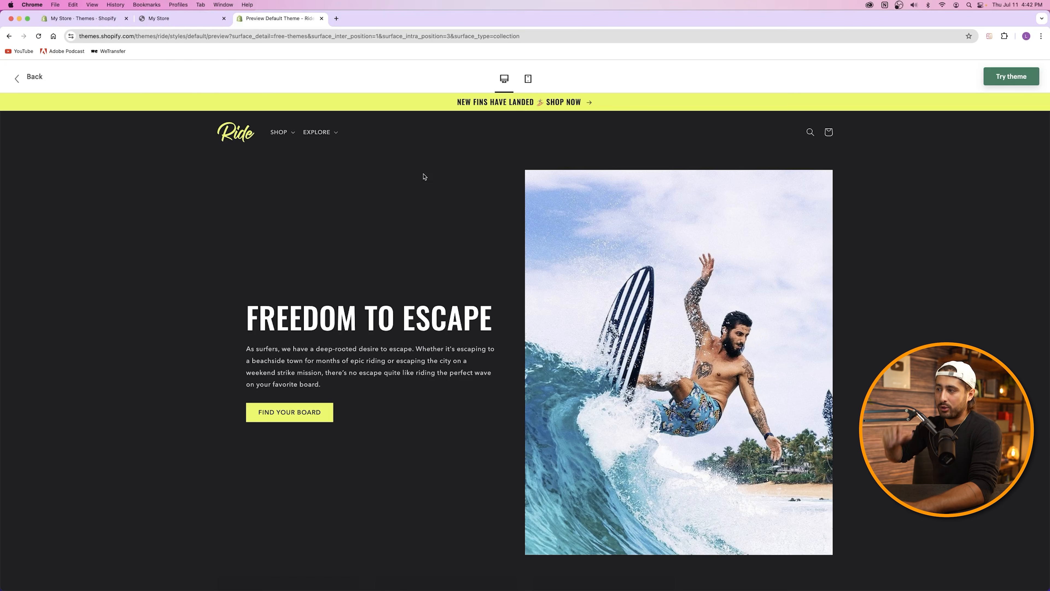
scroll(443, 285, down, 15)
scroll(443, 285, up, 5)
scroll(444, 285, up, 5)
click(182, 18)
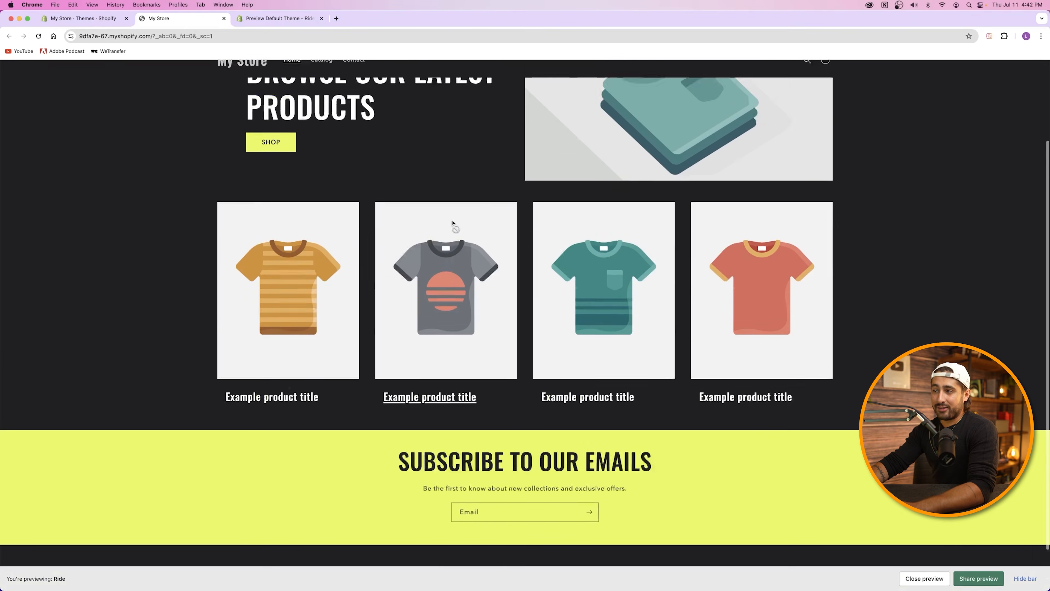
scroll(452, 225, down, 2)
scroll(453, 225, up, 3)
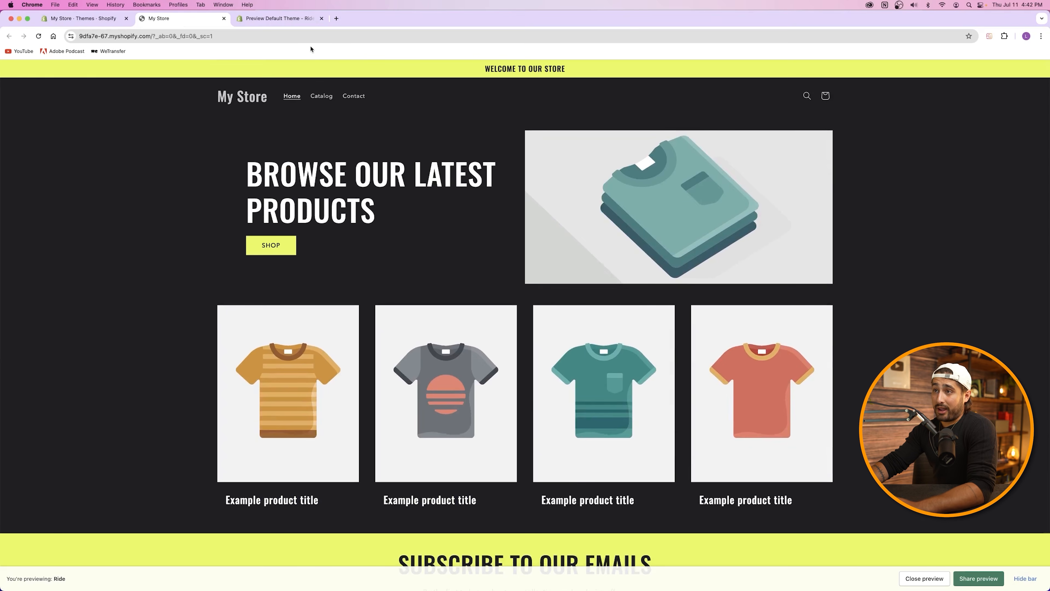
click(306, 19)
click(321, 18)
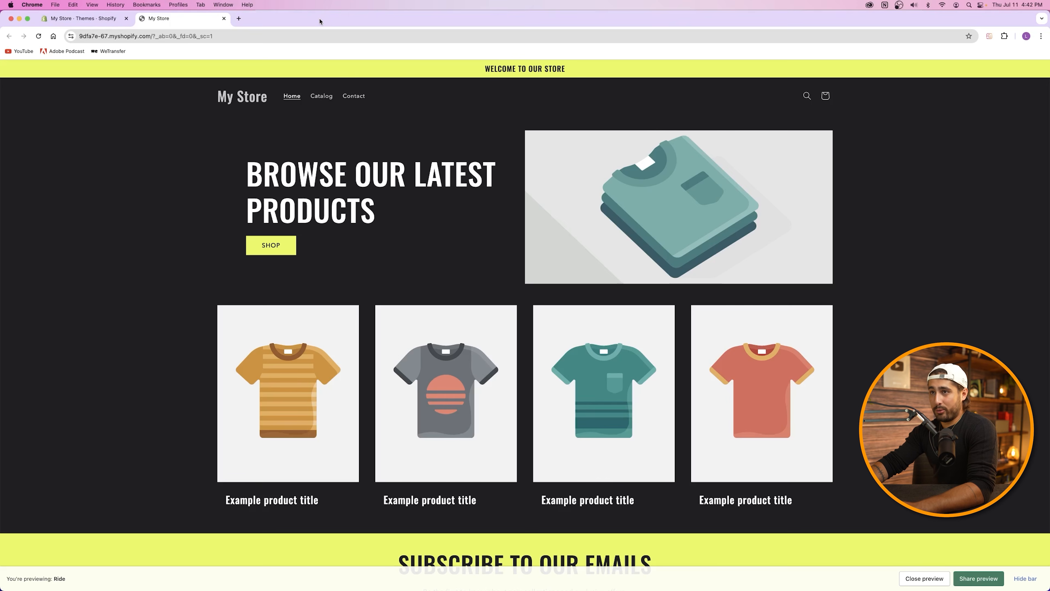
click(223, 18)
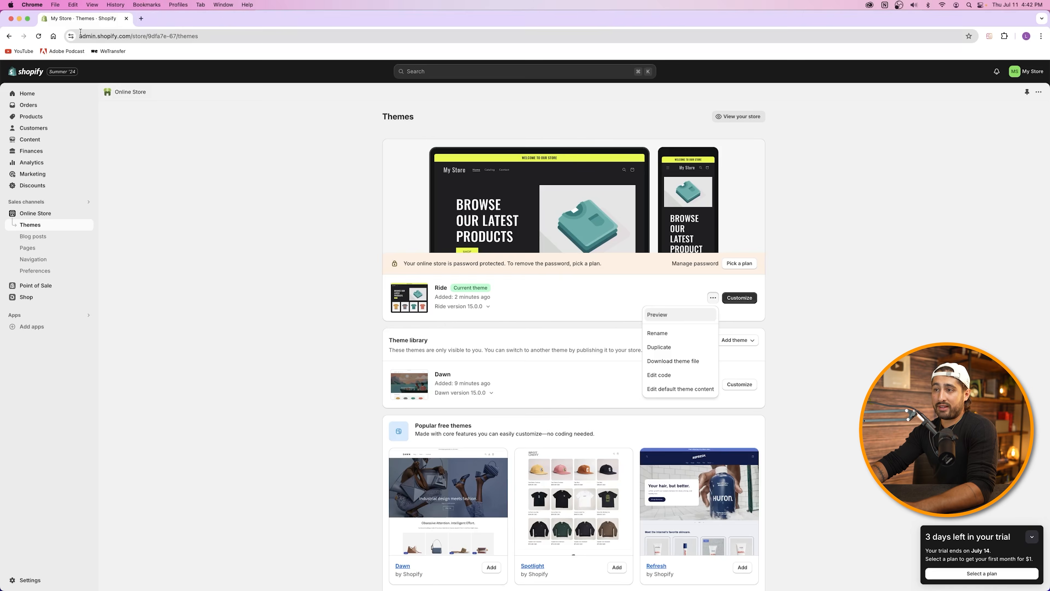
click(271, 235)
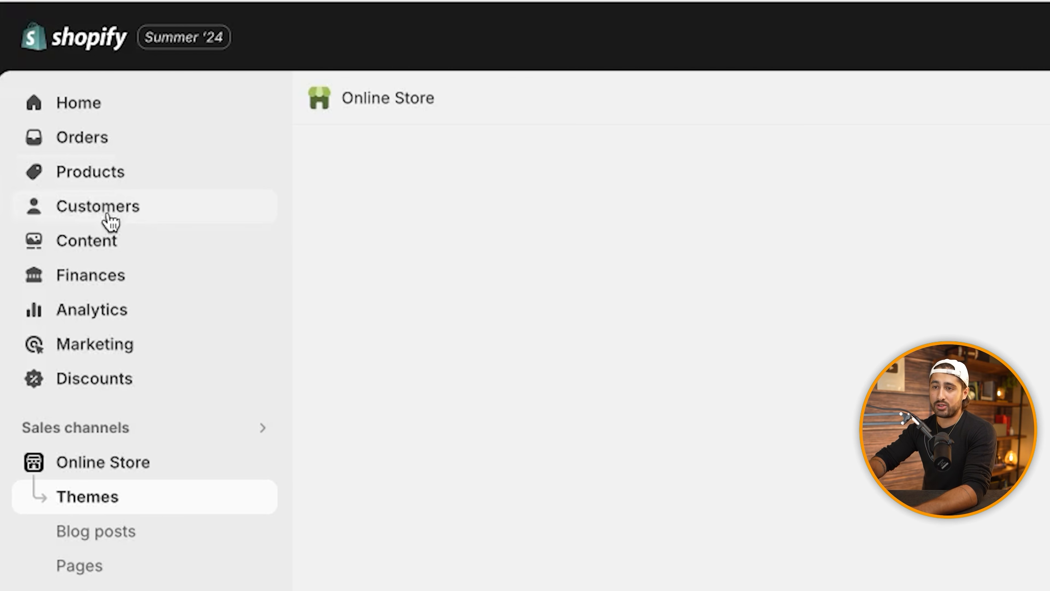
Step: Open Products, start a new product with Add product, and open a blank Chrome tab
click(89, 171)
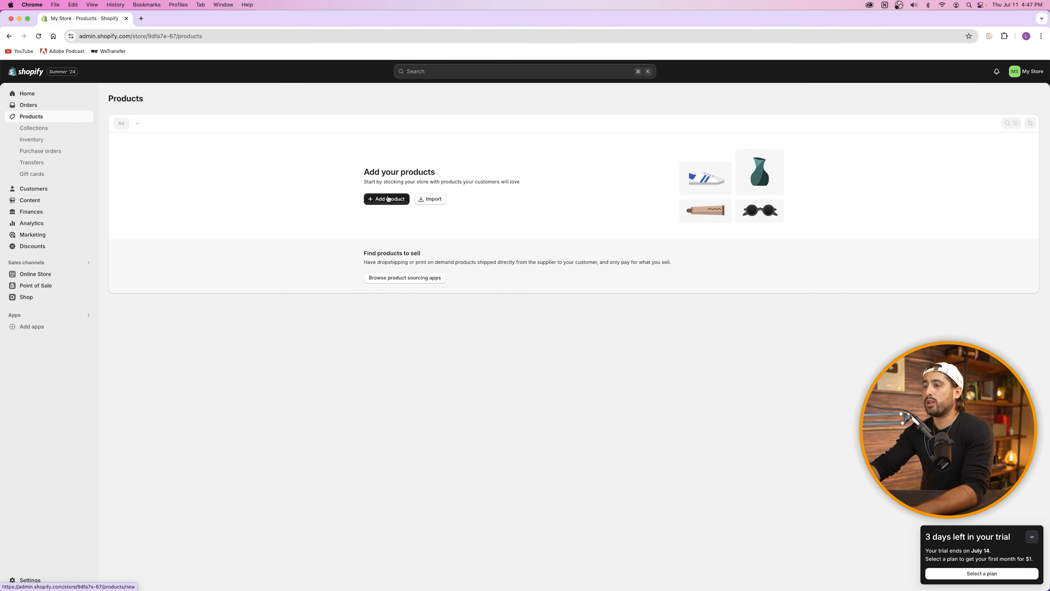
click(388, 198)
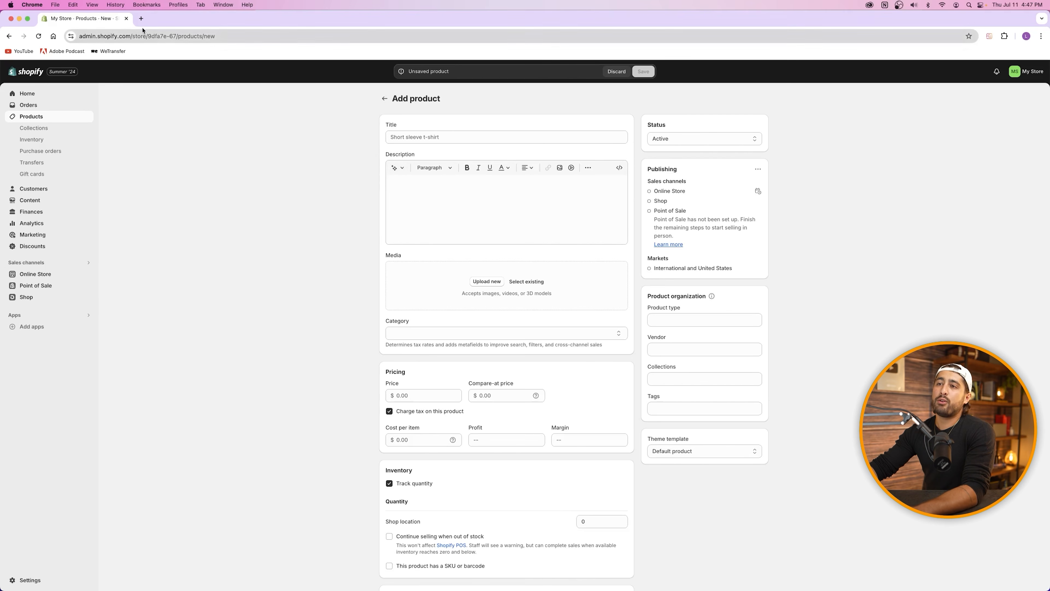
click(142, 18)
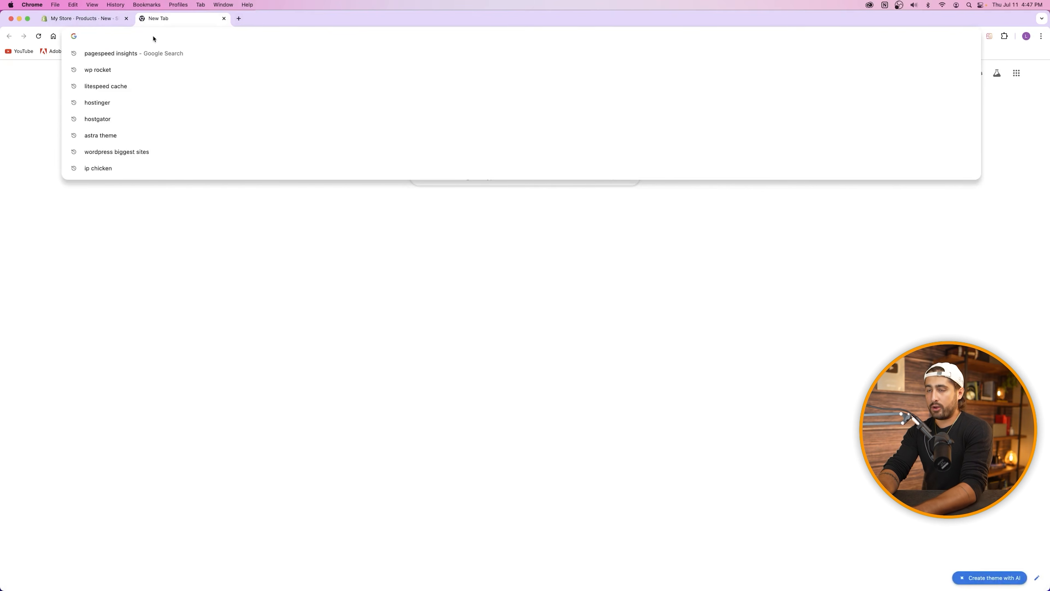
Step: Search for amazon, go to Amazon.com, and open the $12.99 Anker iPhone 15 Charger 2-Pack listing
text(amazon)
key(Return)
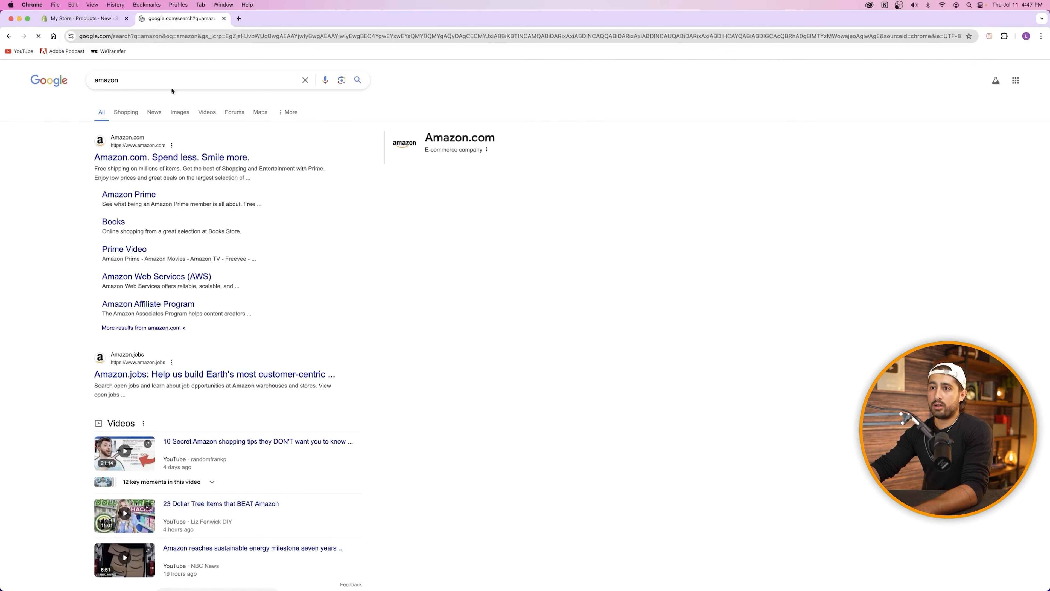
click(174, 155)
scroll(308, 332, down, 3)
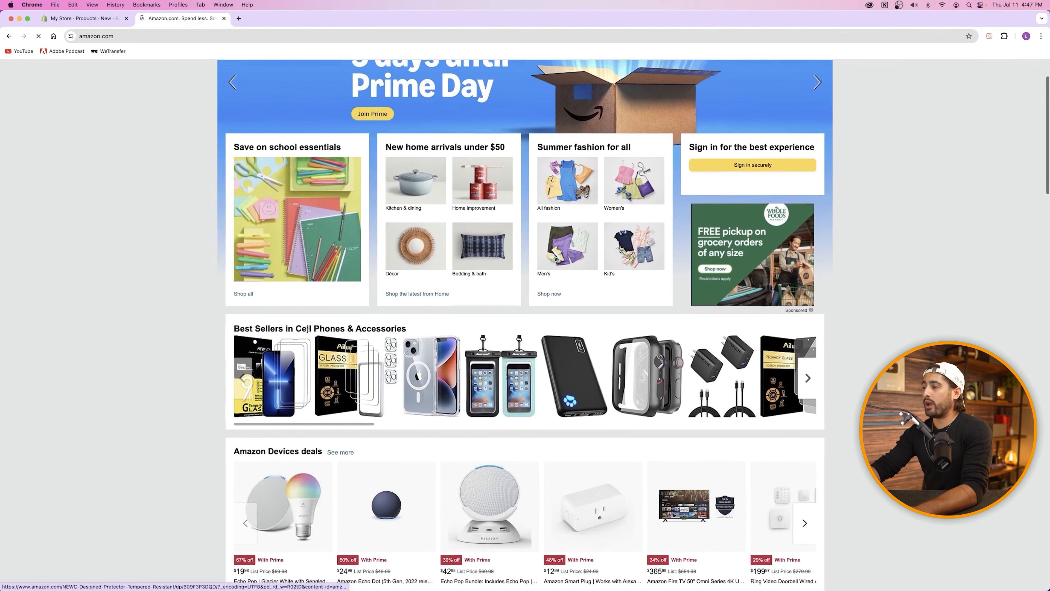
click(728, 359)
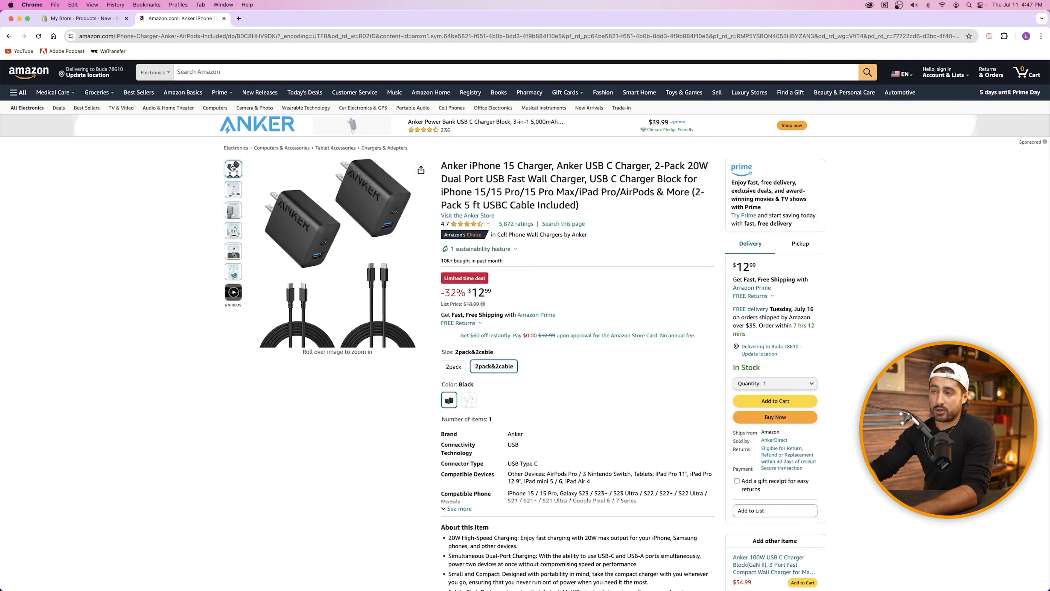
Step: Compare the Anker charger's full Amazon title with the empty Shopify Title field
click(82, 18)
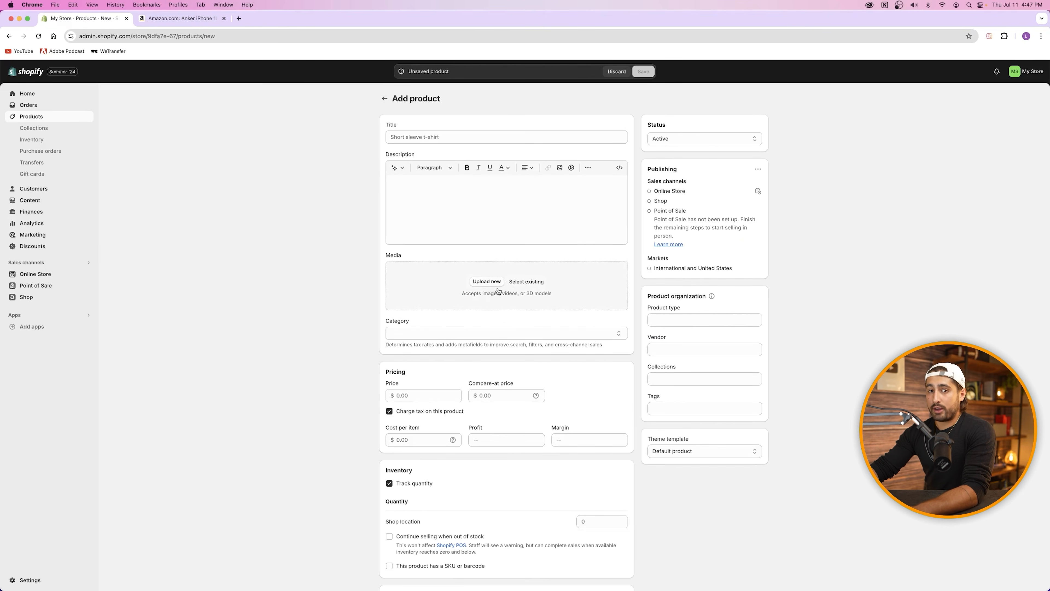
click(180, 18)
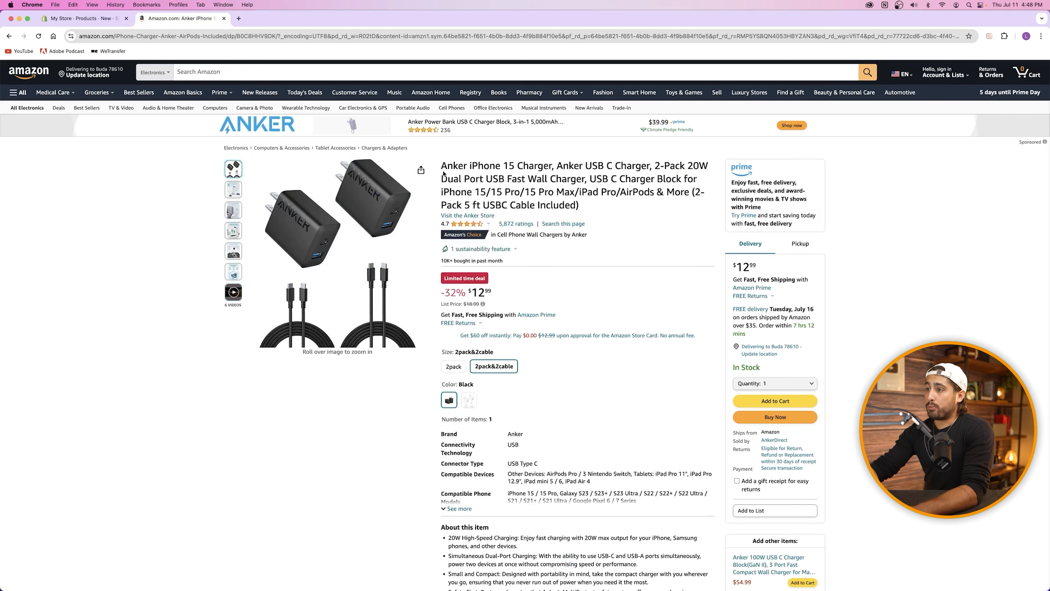
drag(442, 165, 596, 203)
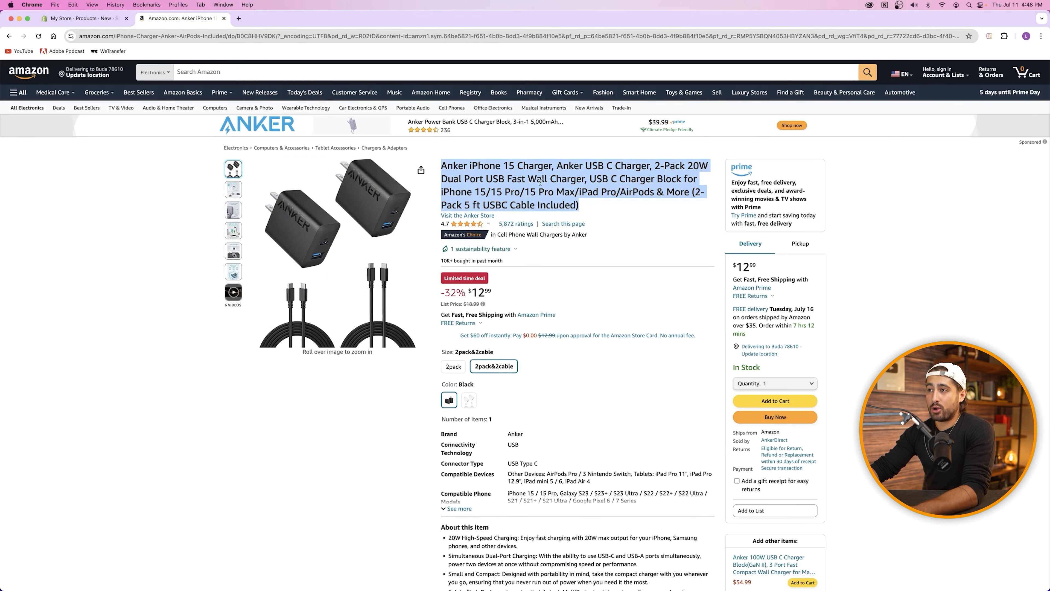
click(529, 174)
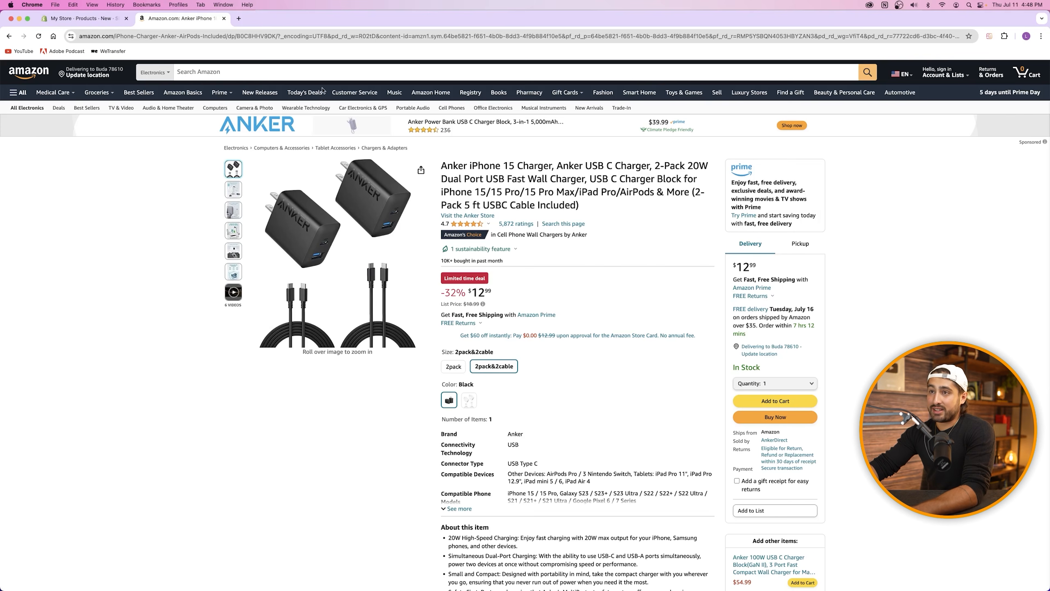
click(99, 18)
click(444, 140)
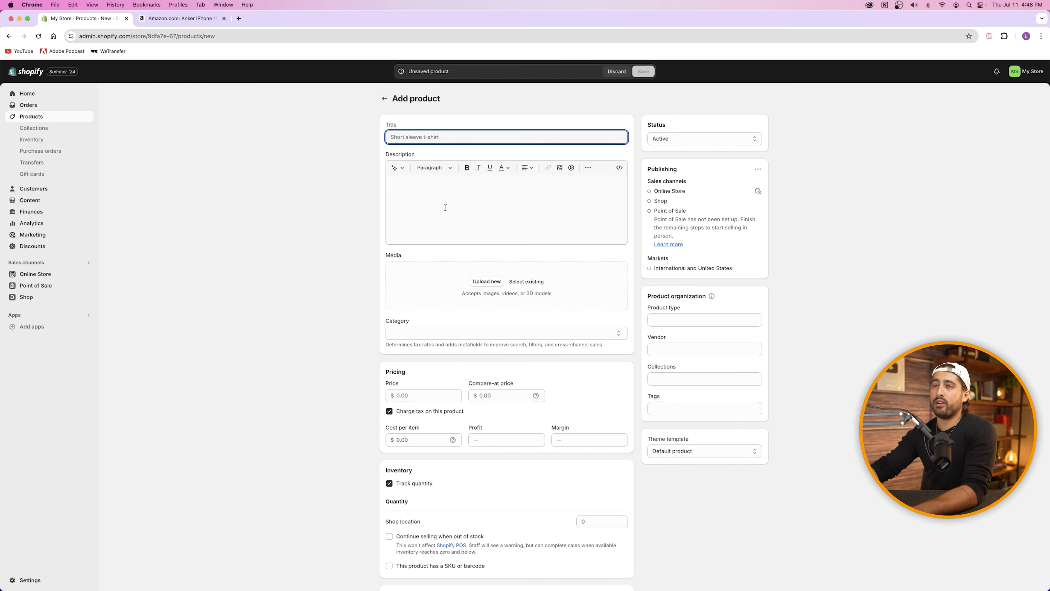
Step: Review the charger's About this item bullets on the Amazon listing
click(153, 22)
scroll(522, 235, down, 10)
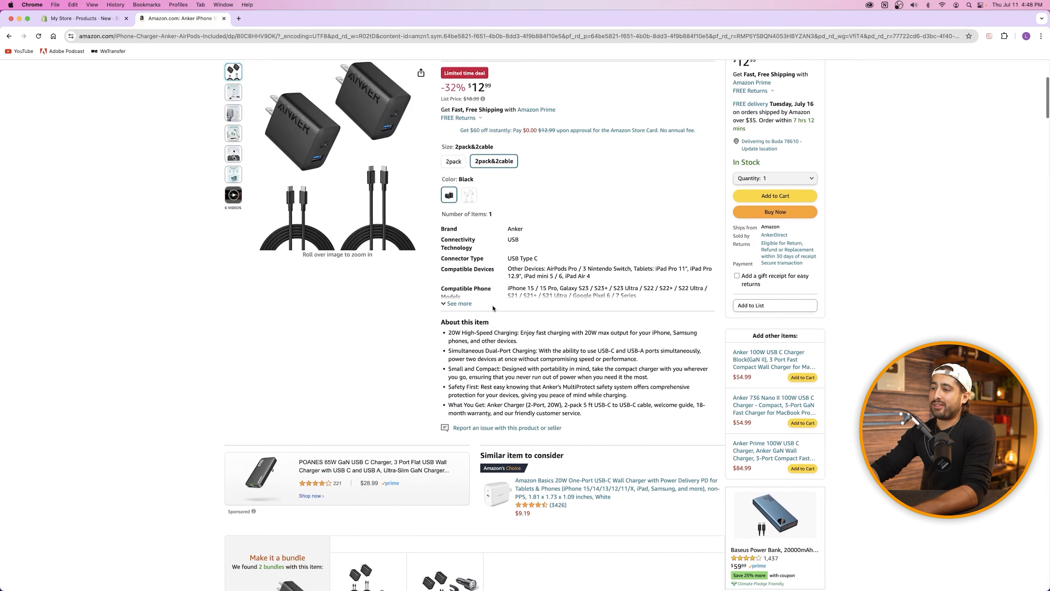
drag(441, 305, 582, 388)
scroll(523, 282, up, 2)
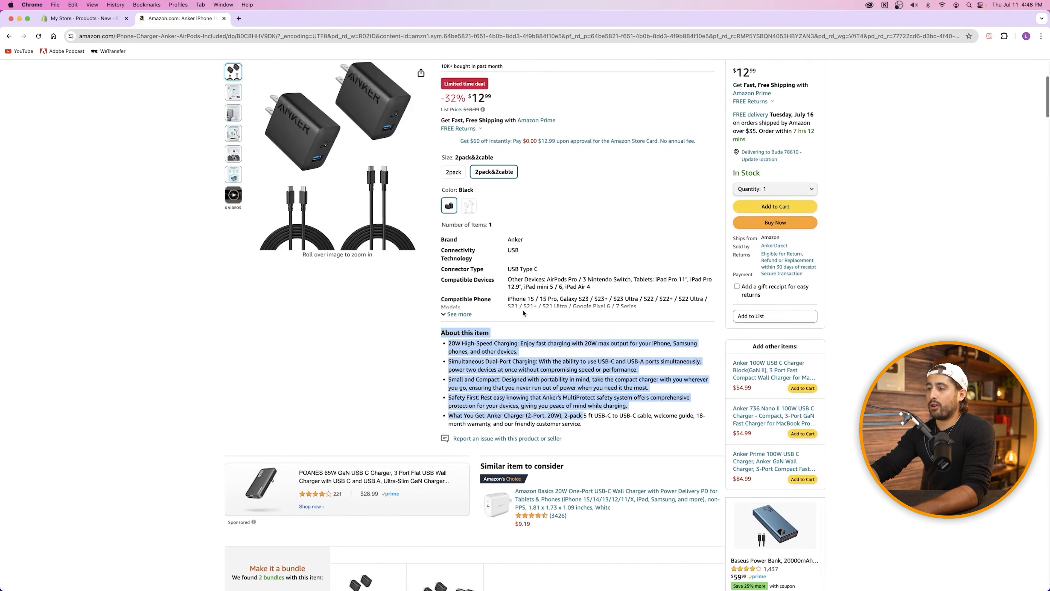
scroll(523, 282, up, 3)
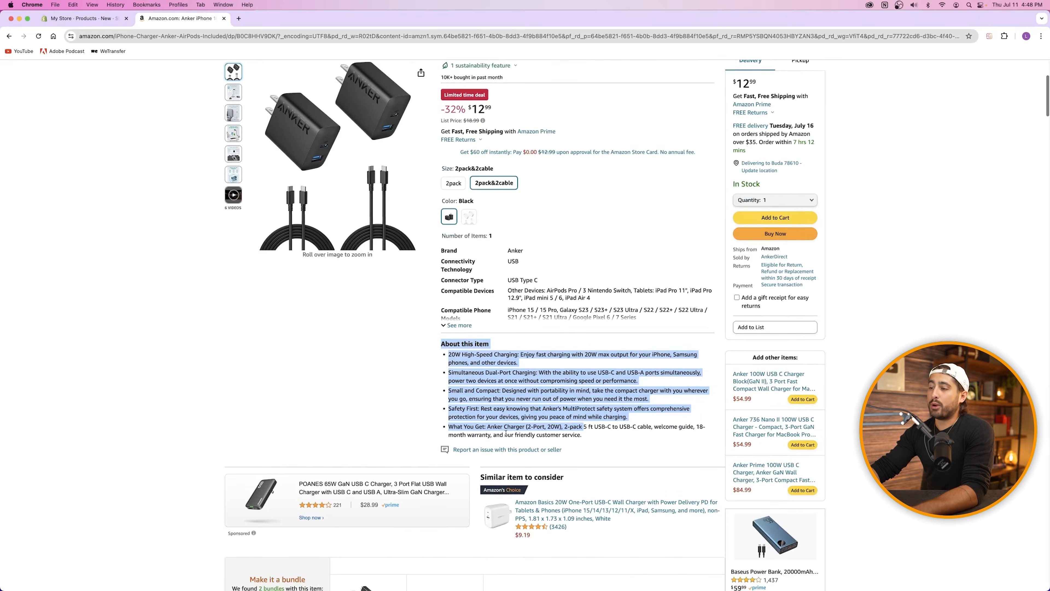
click(356, 259)
scroll(616, 358, down, 9)
scroll(615, 357, down, 20)
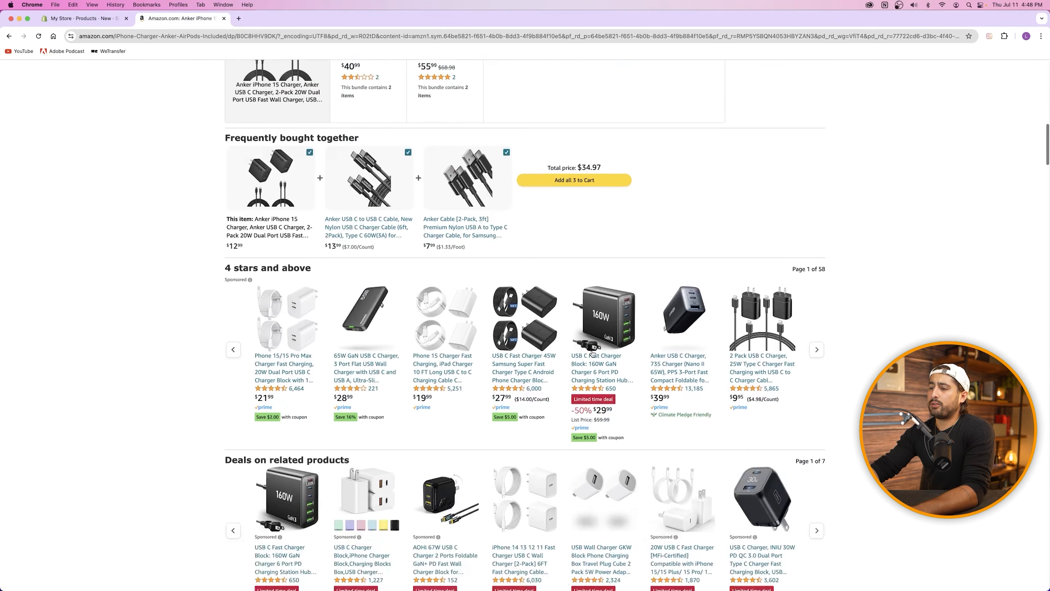
scroll(593, 355, down, 20)
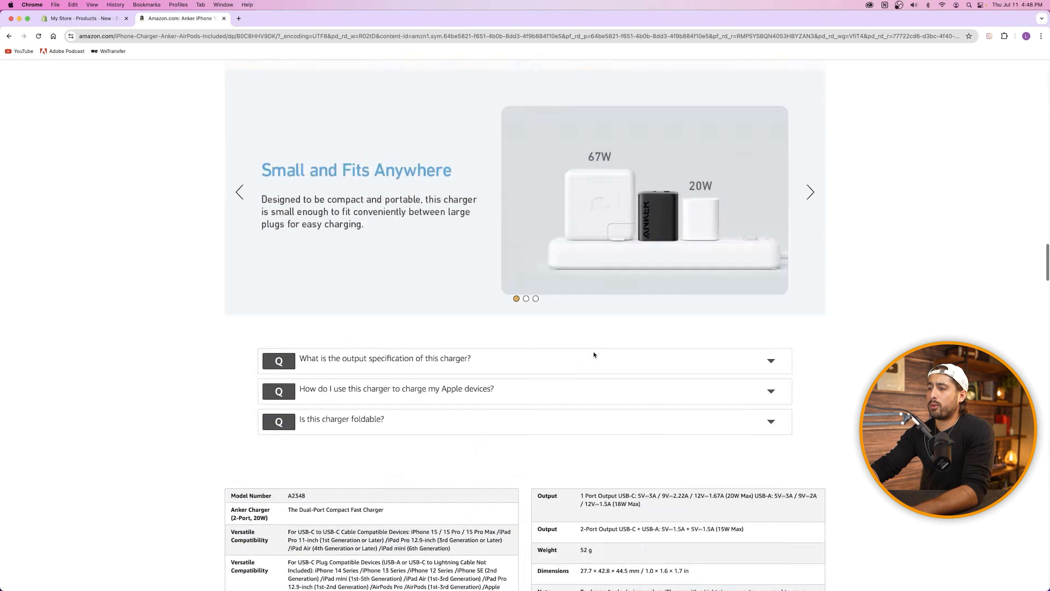
scroll(596, 353, up, 15)
scroll(596, 353, down, 5)
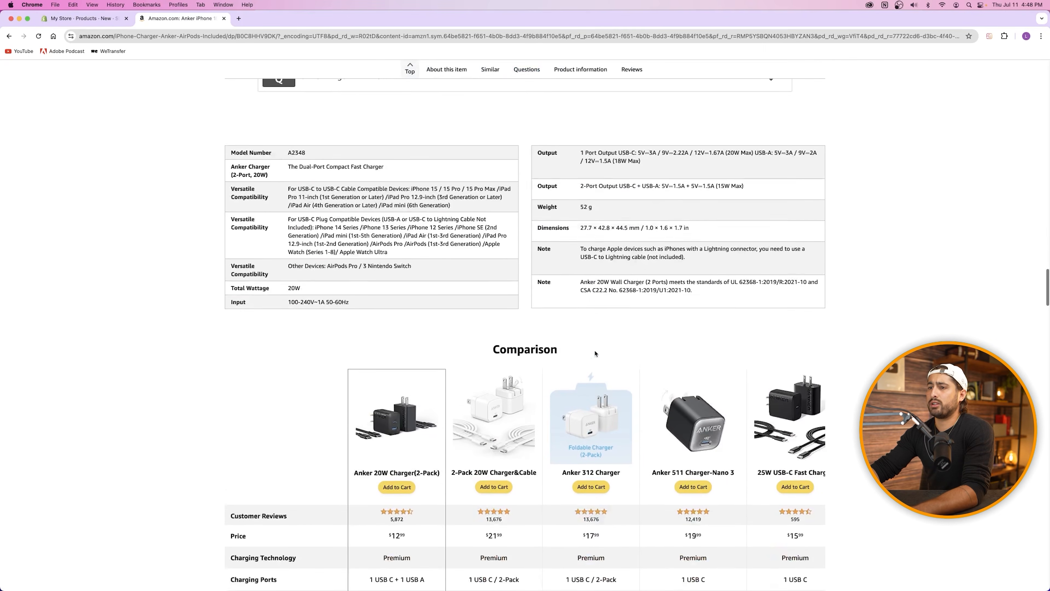
scroll(535, 268, up, 3)
scroll(192, 239, down, 20)
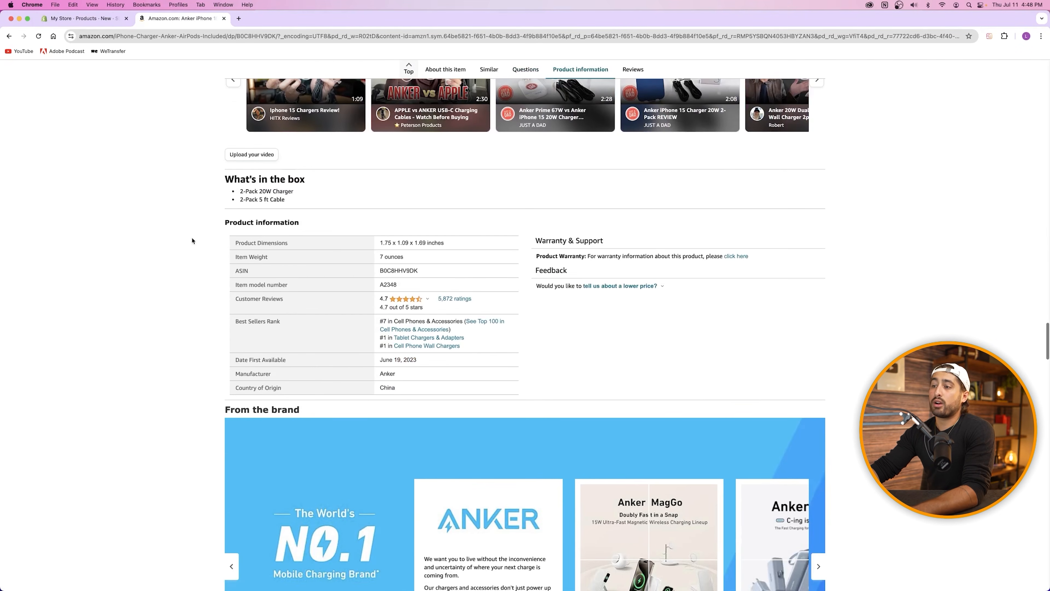
scroll(370, 298, up, 18)
scroll(370, 298, up, 20)
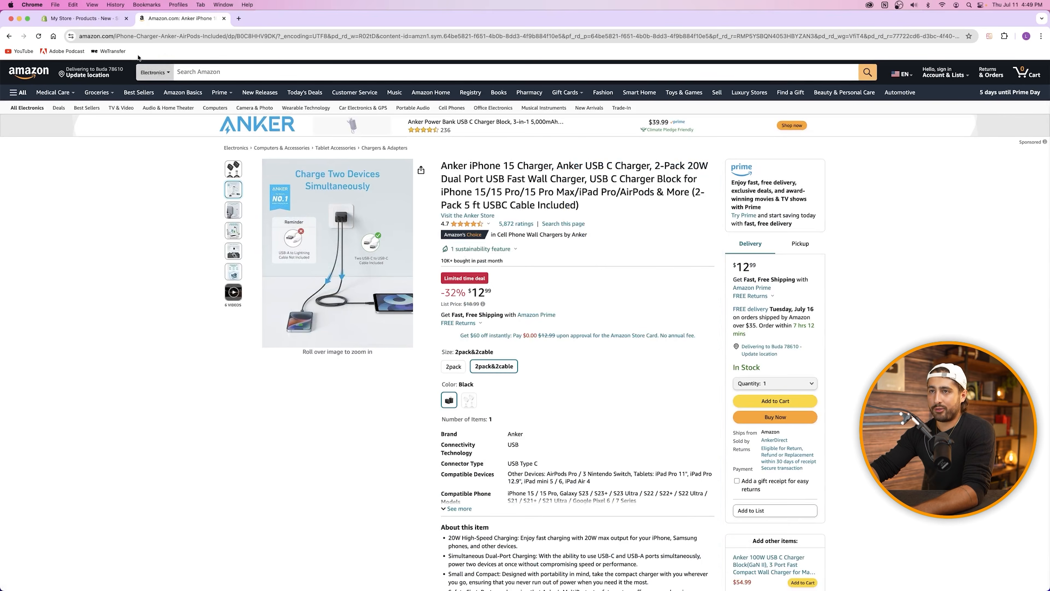
Step: Check the Shopify description and the listing's Anker wall-charger category, then return to Pricing
click(83, 18)
click(428, 201)
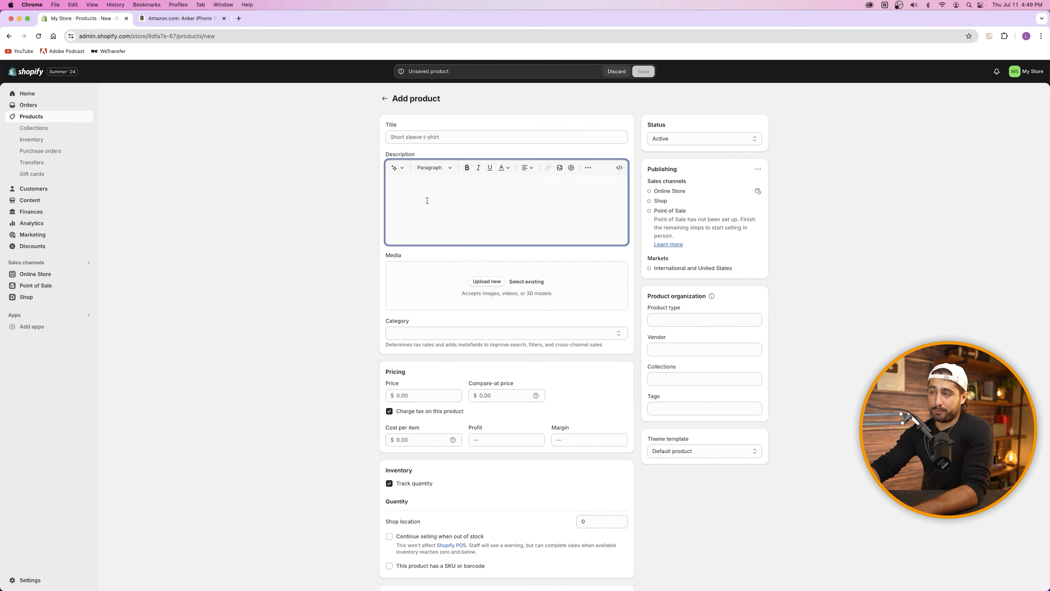
click(143, 21)
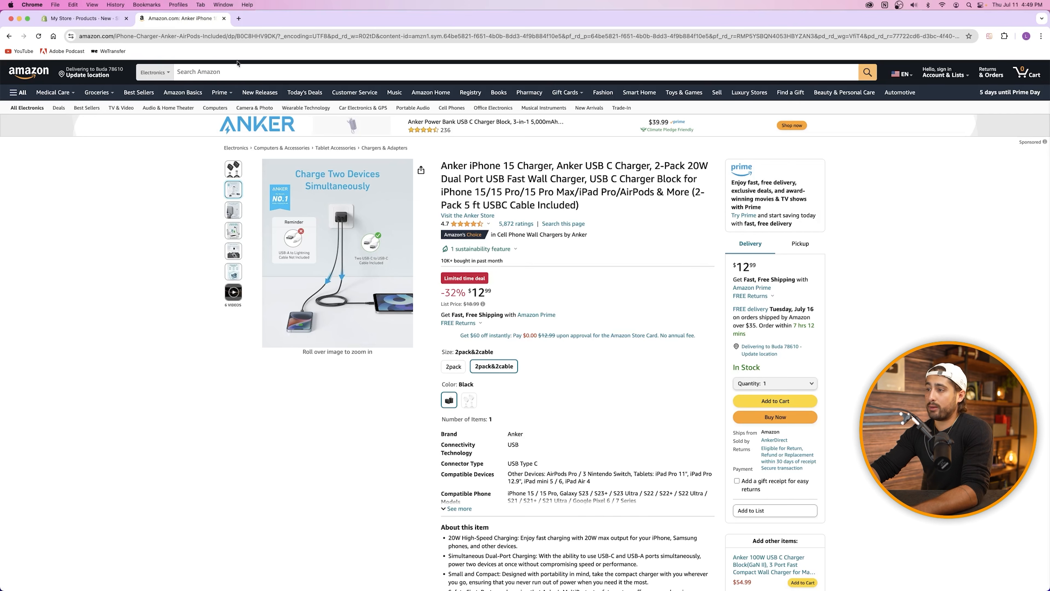
drag(496, 234, 589, 235)
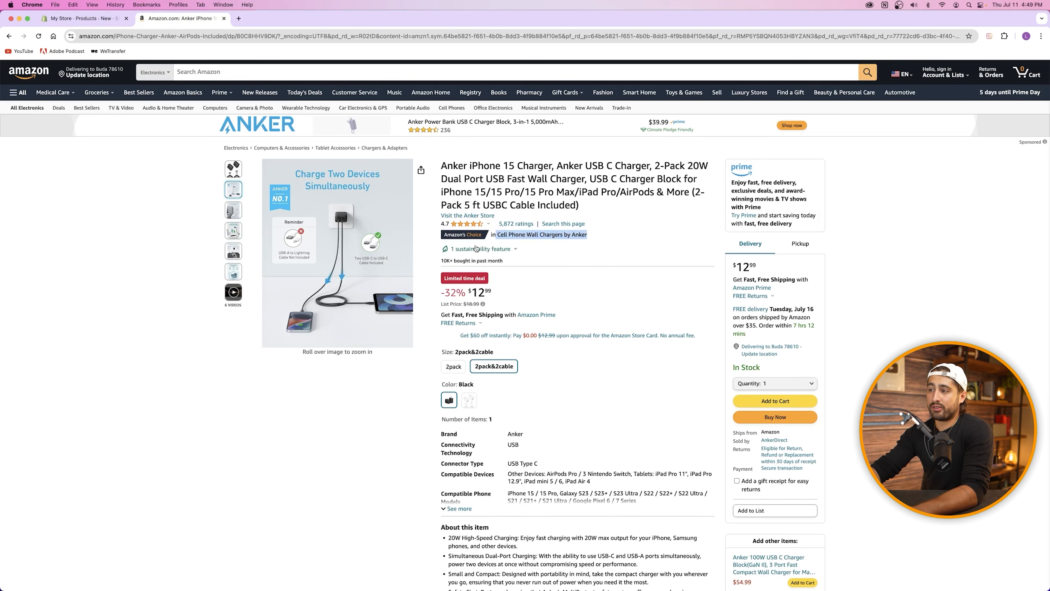
click(591, 241)
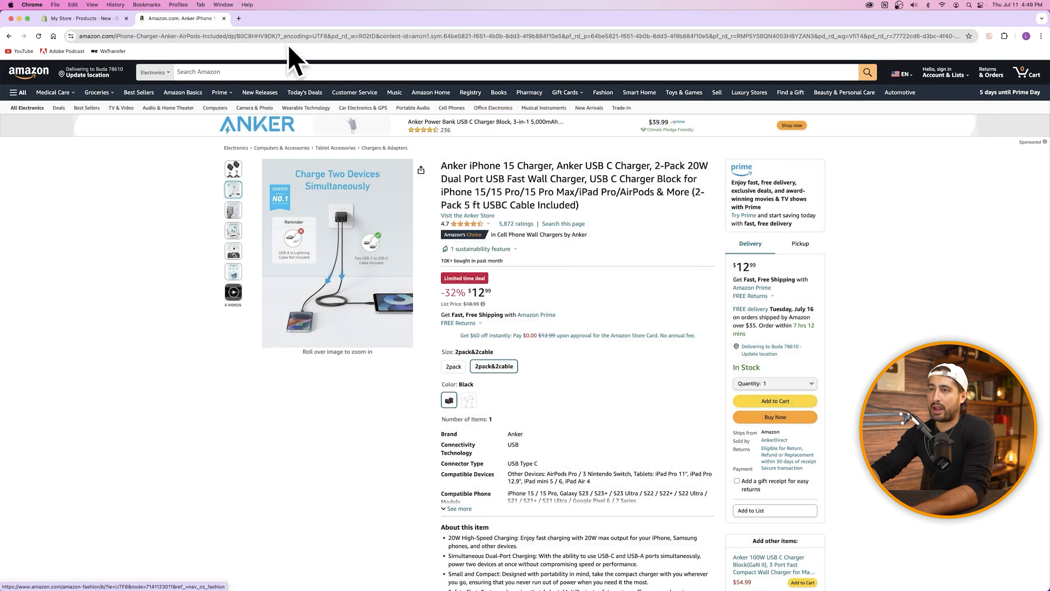
click(77, 20)
scroll(472, 306, down, 3)
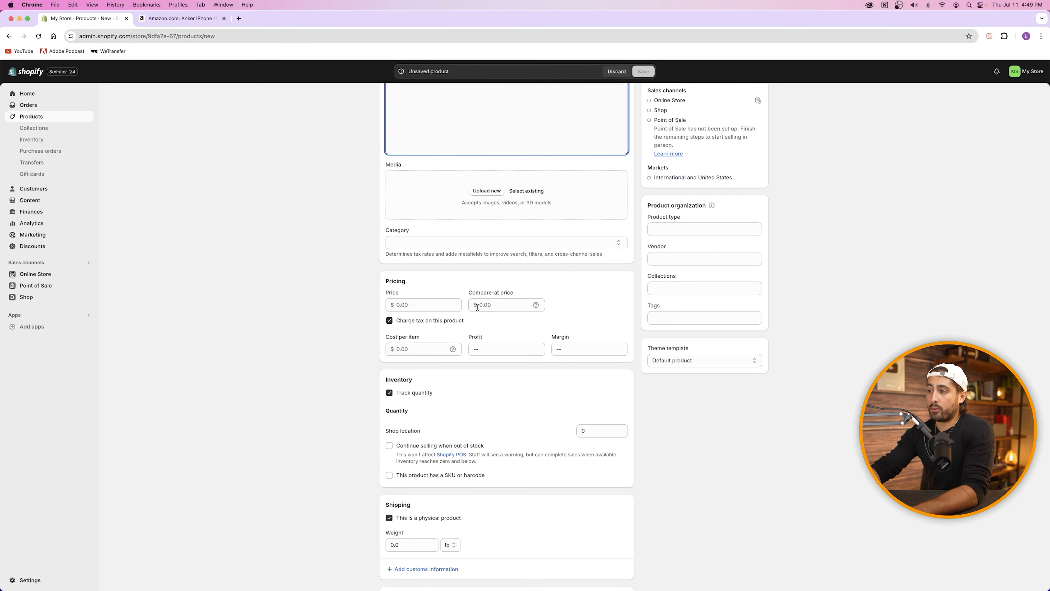
mouse_move(537, 305)
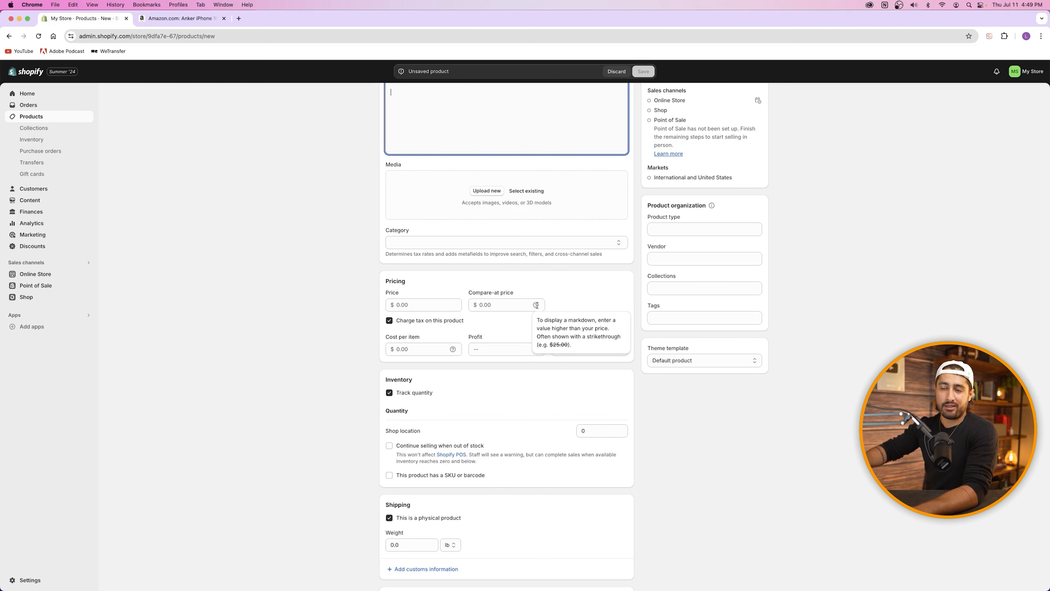
click(491, 297)
click(404, 306)
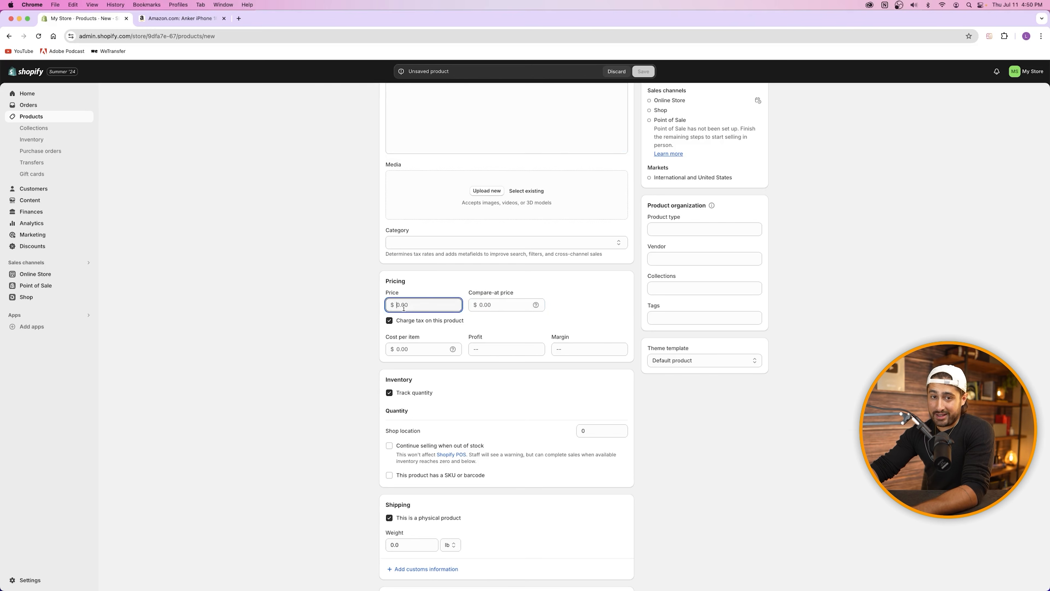
click(501, 305)
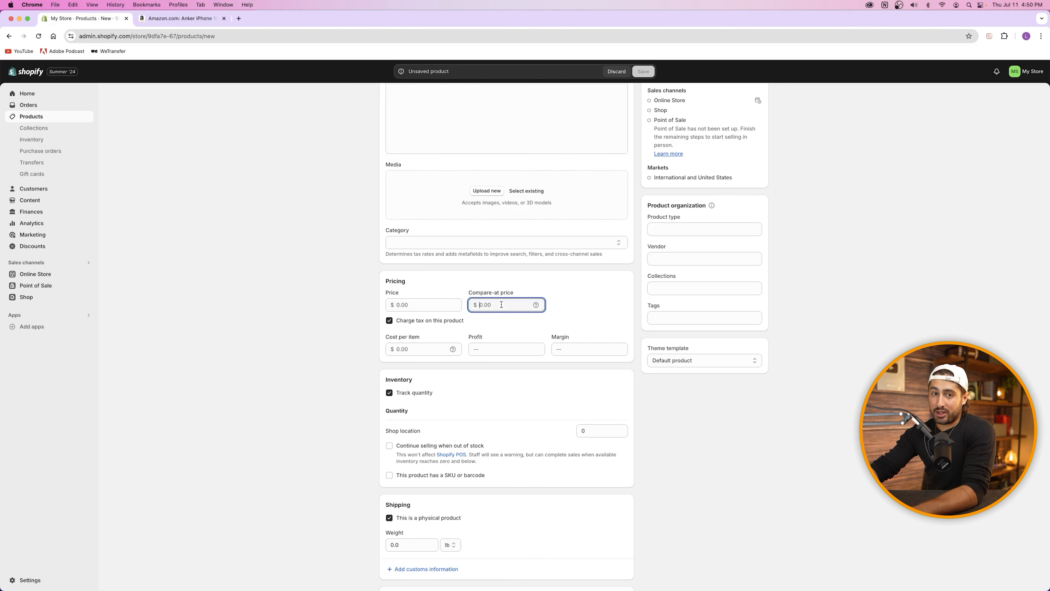
click(162, 19)
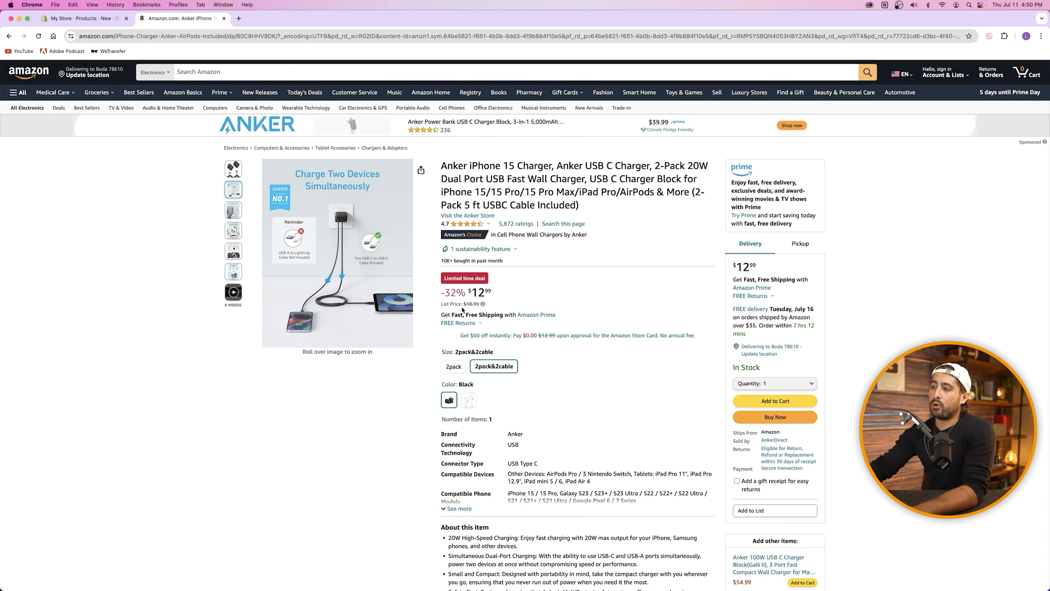
drag(440, 304, 493, 294)
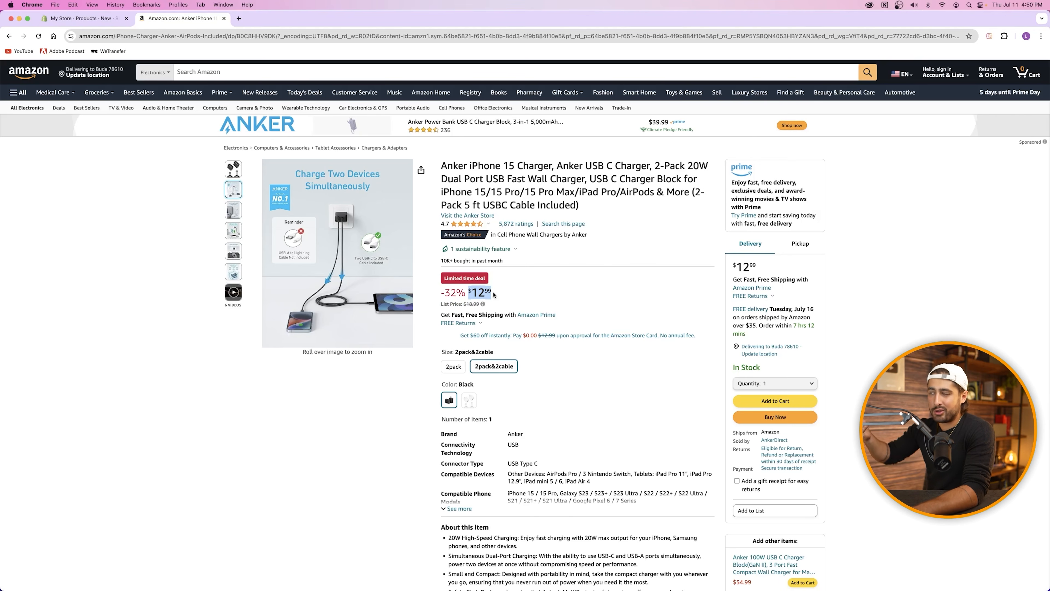
click(499, 293)
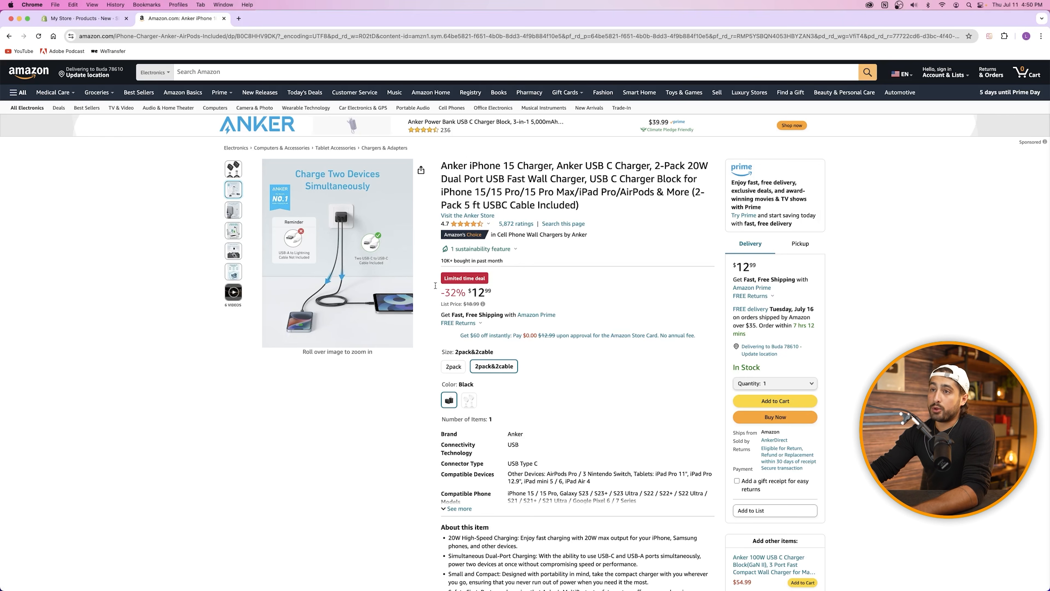
click(82, 18)
scroll(430, 364, down, 3)
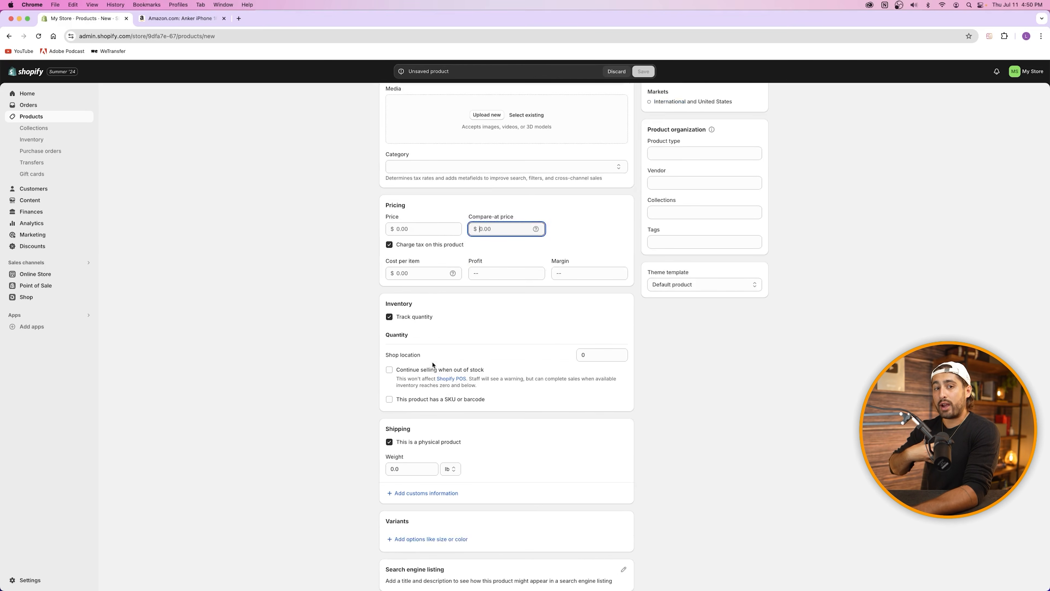
Step: Toggle Track quantity off and back on, leaving the Shop location quantity at 0
click(408, 321)
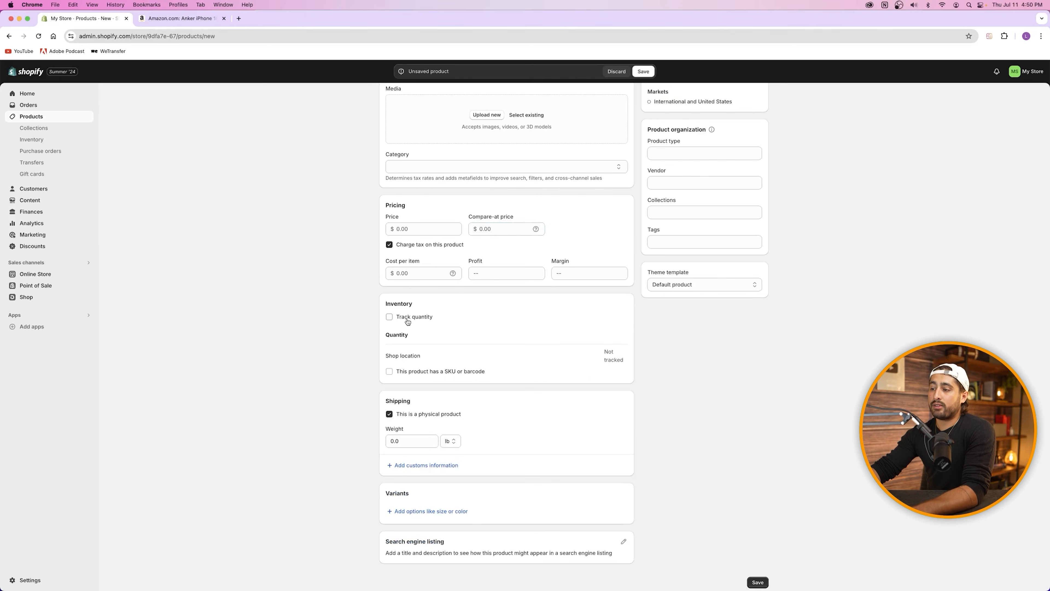
click(405, 322)
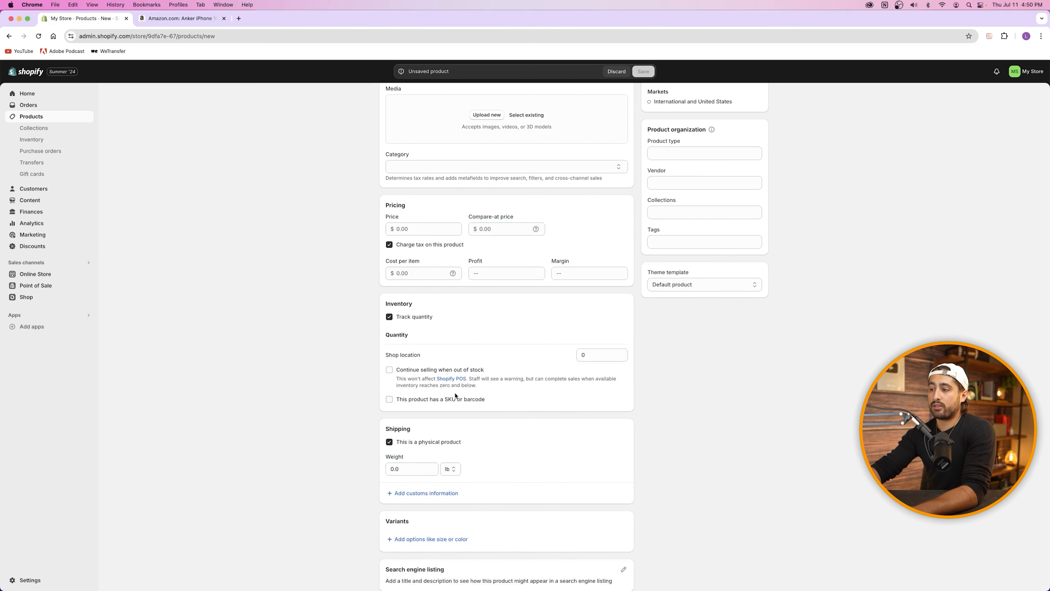
drag(392, 355, 413, 355)
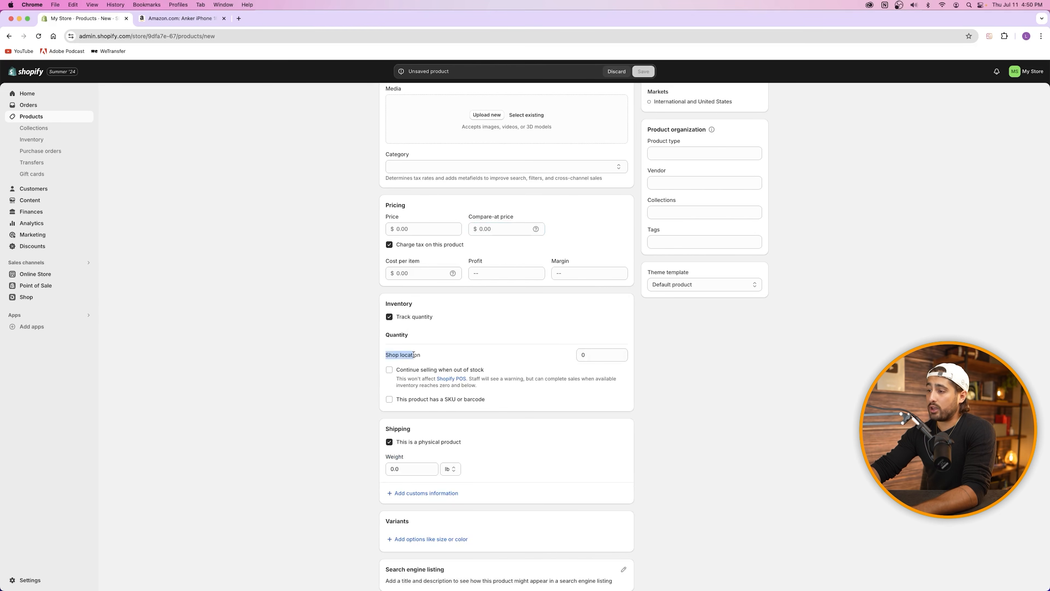
click(584, 356)
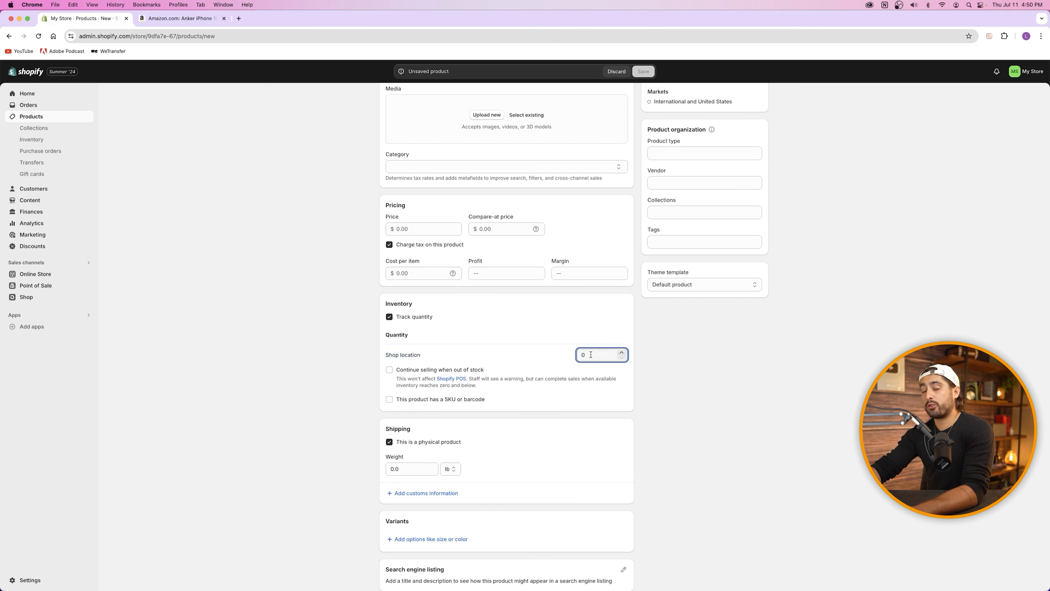
drag(590, 355, 563, 362)
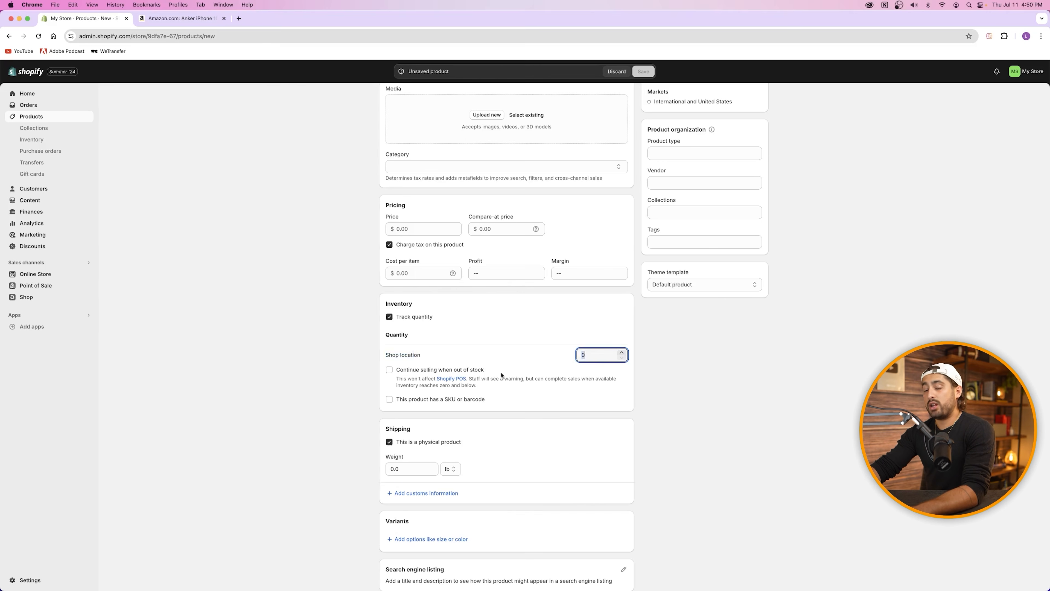
click(454, 354)
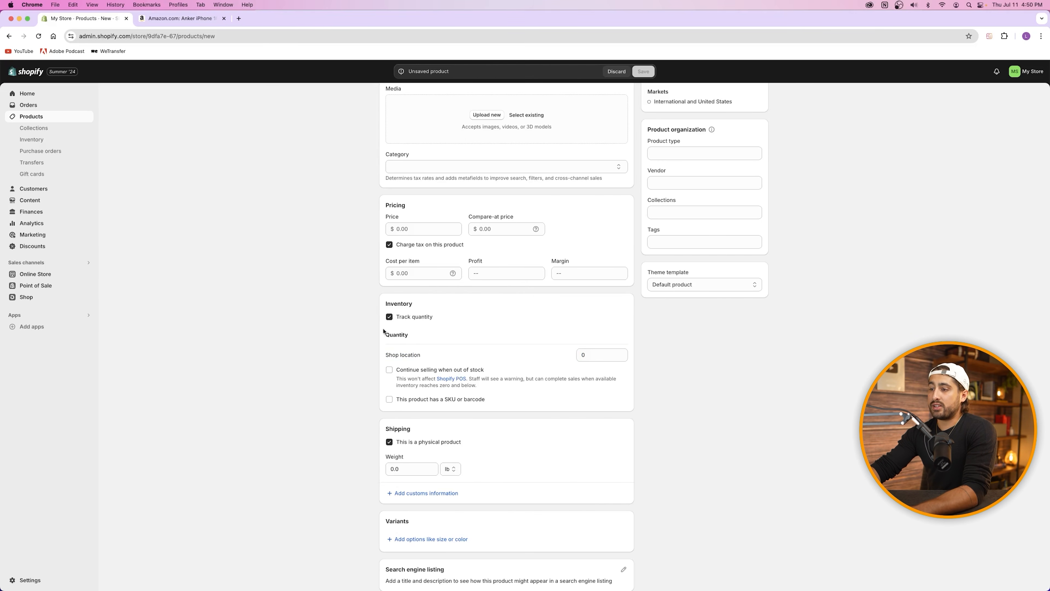
Step: With tracking kept on, enable 'Continue selling when out of stock'
click(390, 317)
click(390, 317)
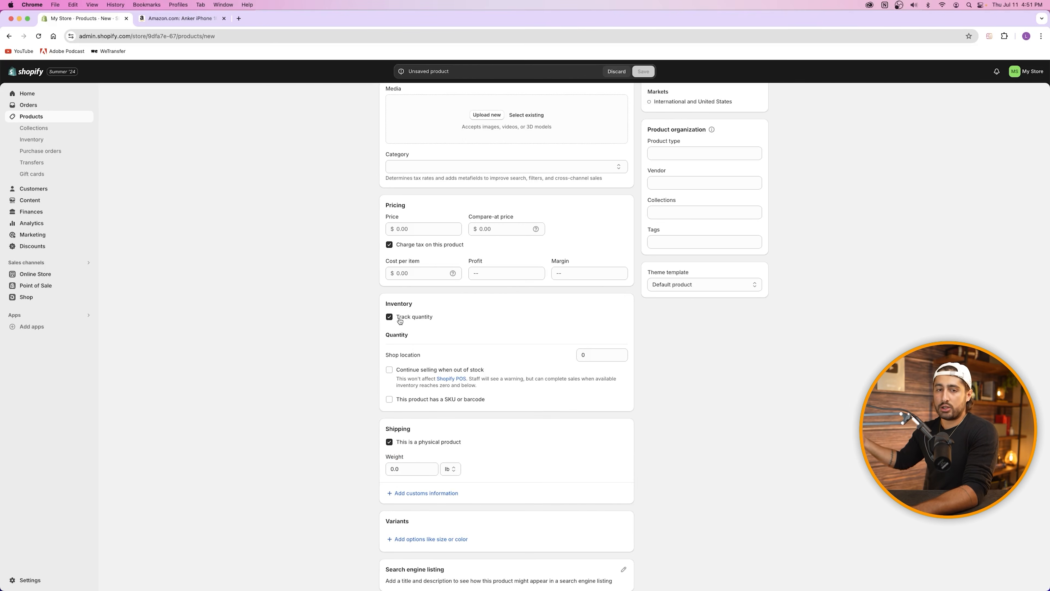
click(390, 371)
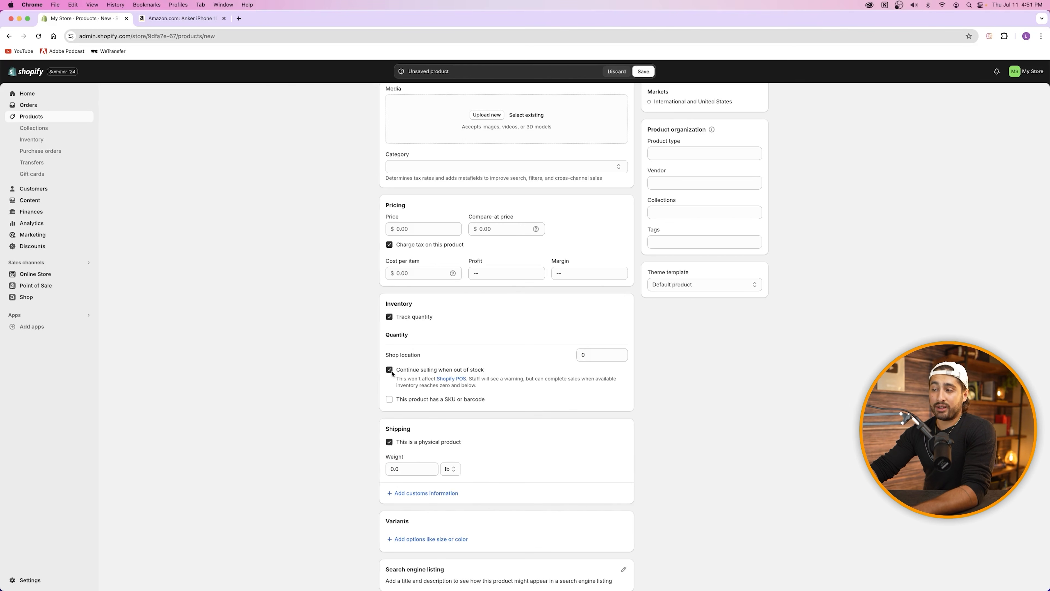
click(592, 356)
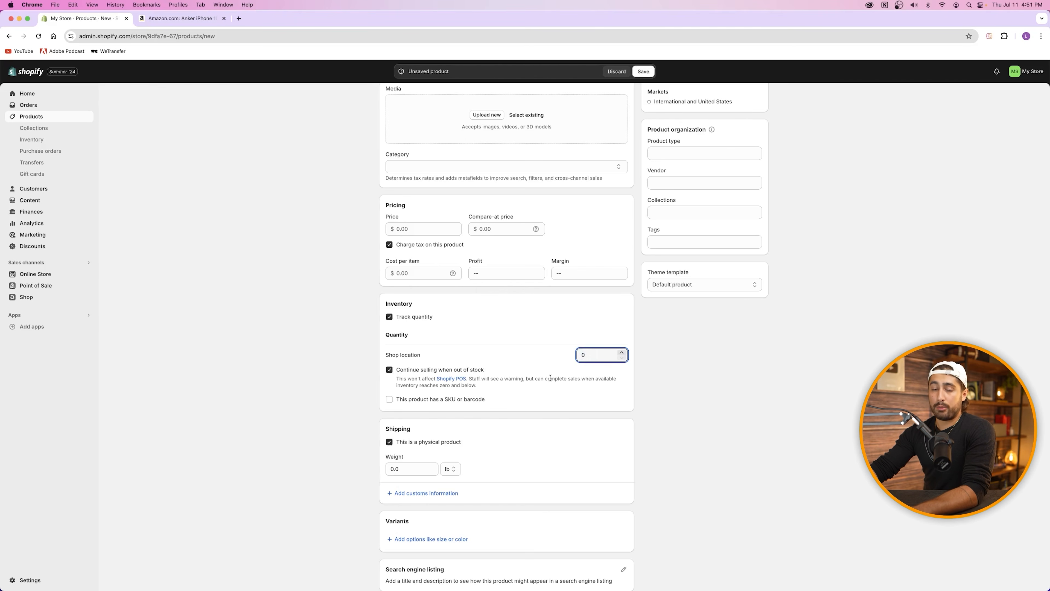
drag(590, 354, 564, 362)
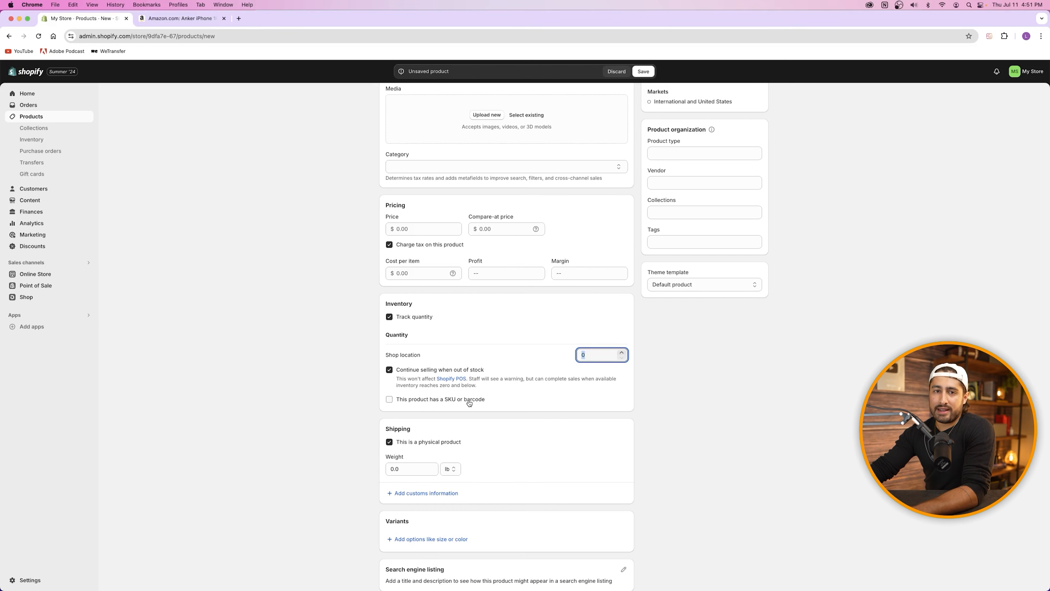
Step: Enable SKU or barcode and enter SKU 00001, leaving the barcode blank
click(389, 399)
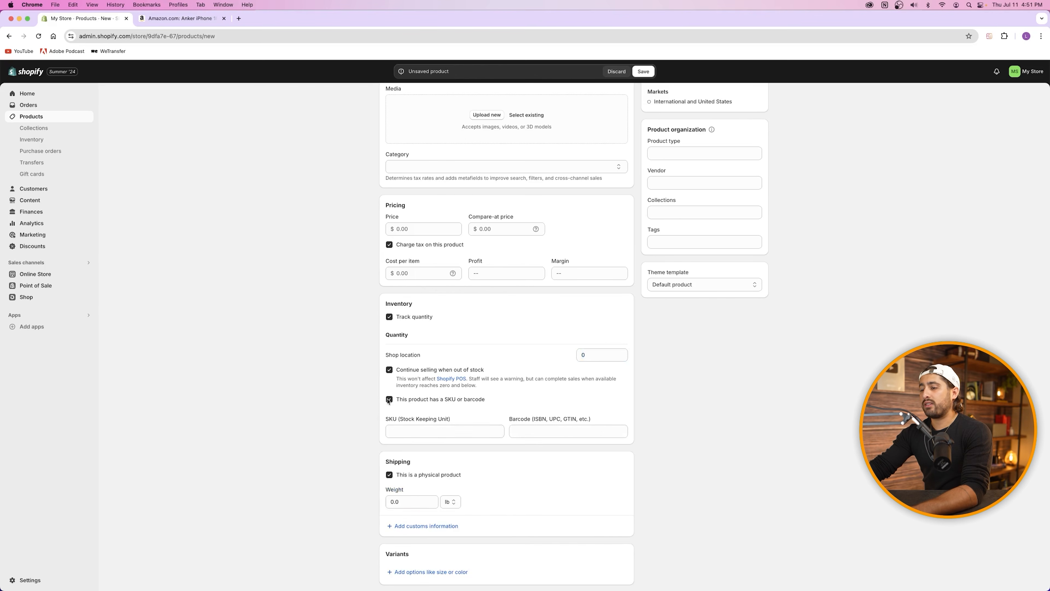
click(422, 427)
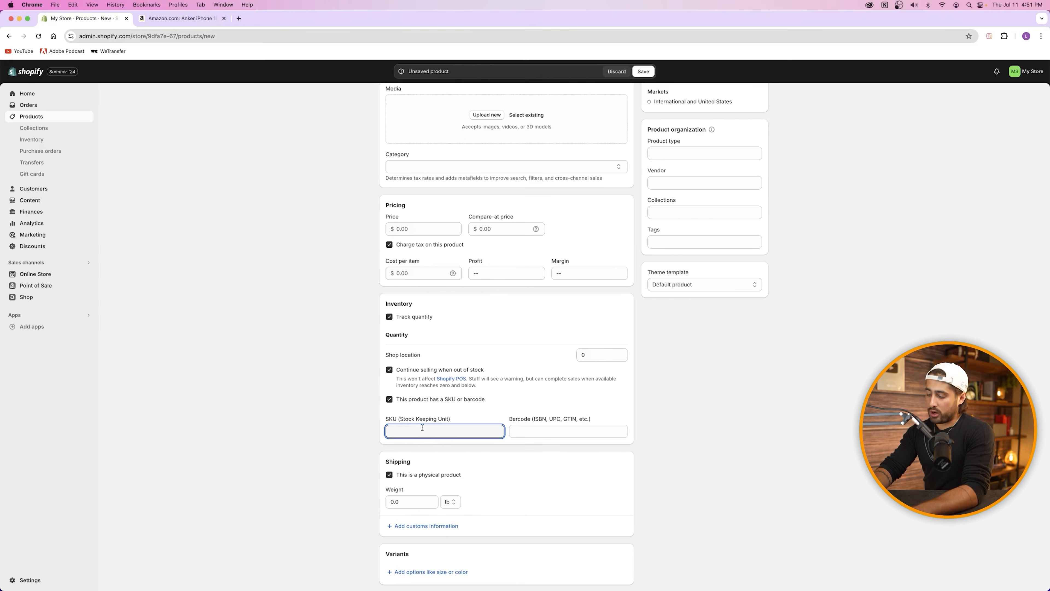
text(0001)
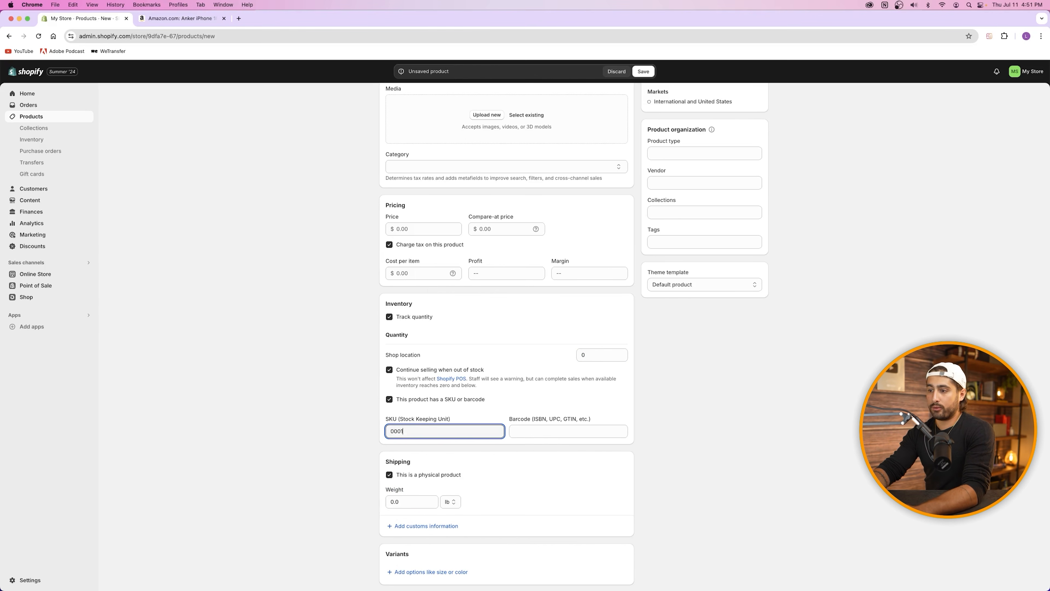
key(BackSpace)
text(01)
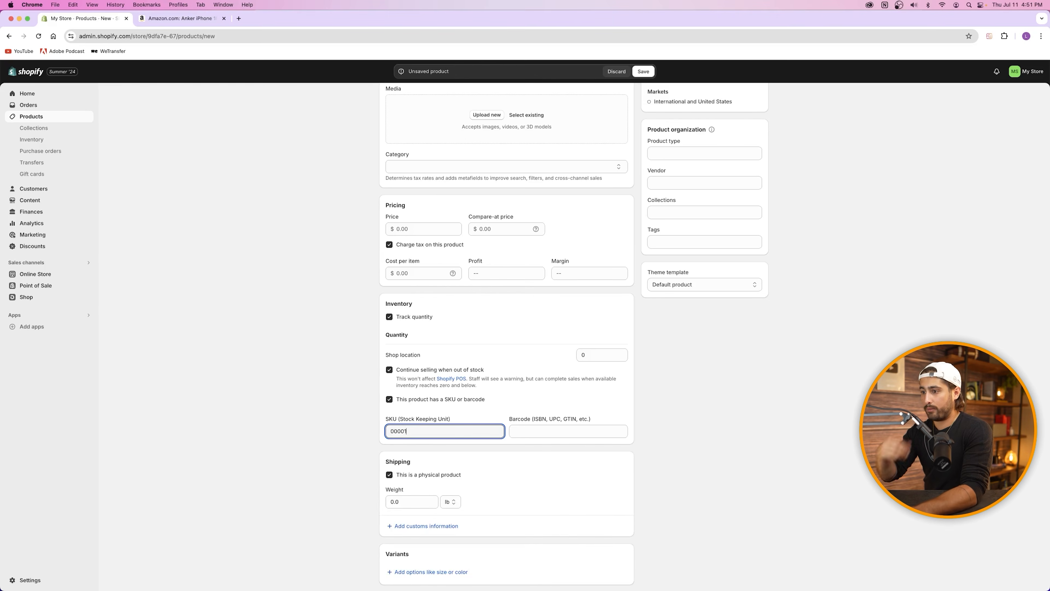
key(BackSpace)
key(BackSpace)
key(BackSpace)
key(BackSpace)
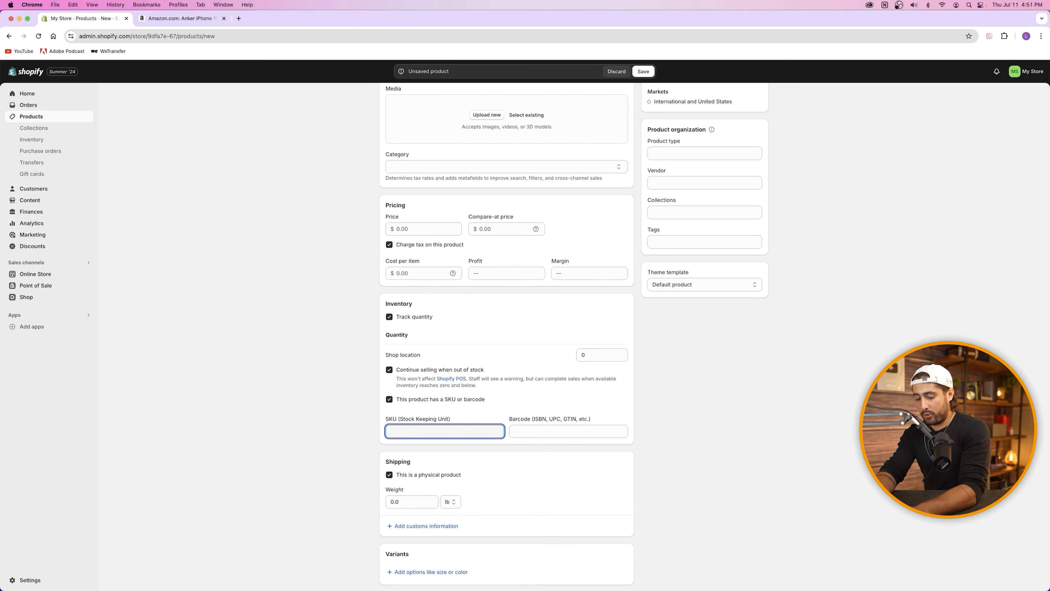
text(100000)
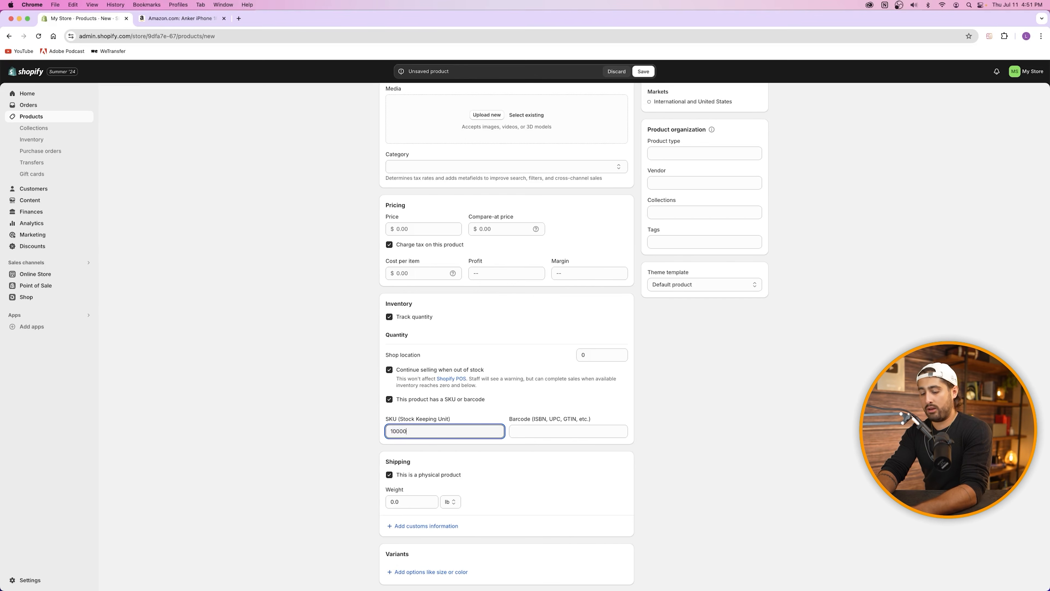
key(BackSpace)
key(BackSpace)
key(BackSpace)
key(BackSpace)
key(BackSpace)
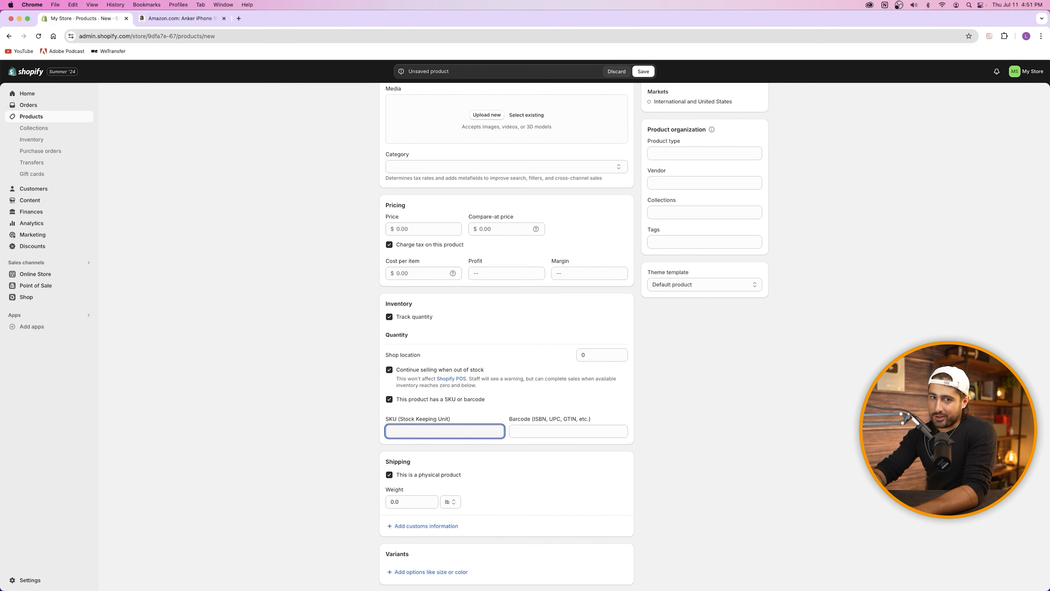
text(00001)
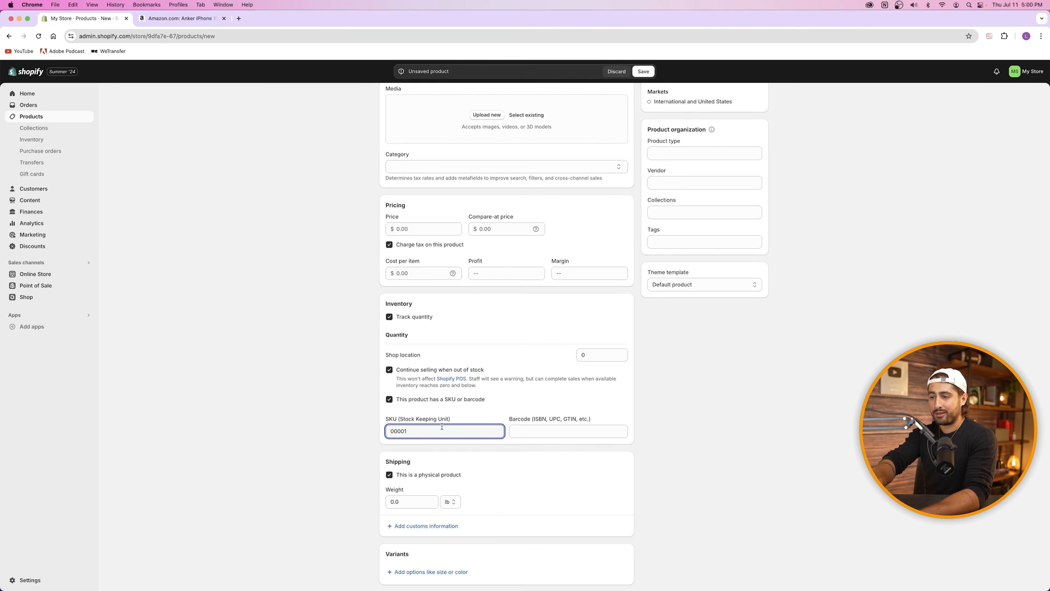
click(489, 414)
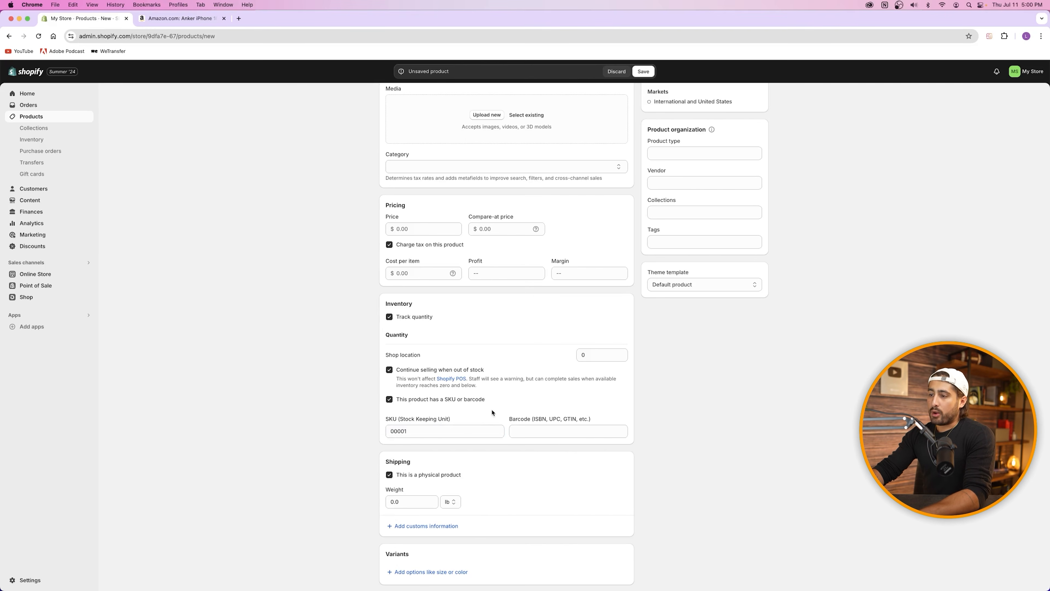
scroll(433, 389, down, 3)
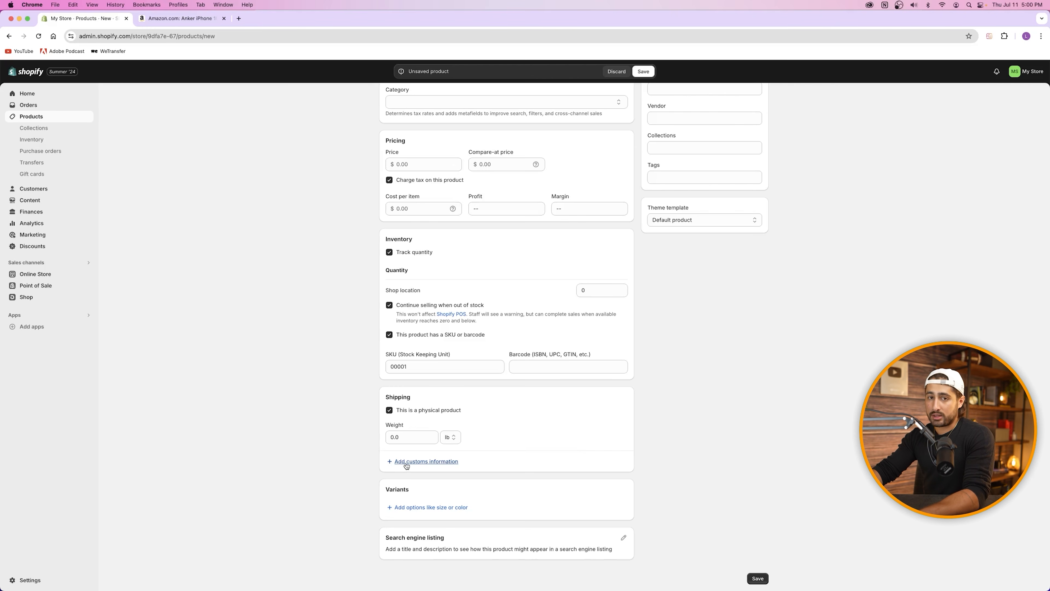
Step: Check 'This is a physical product' in Shipping, weight still 0.0 lb, after glancing at the Amazon tab
click(419, 413)
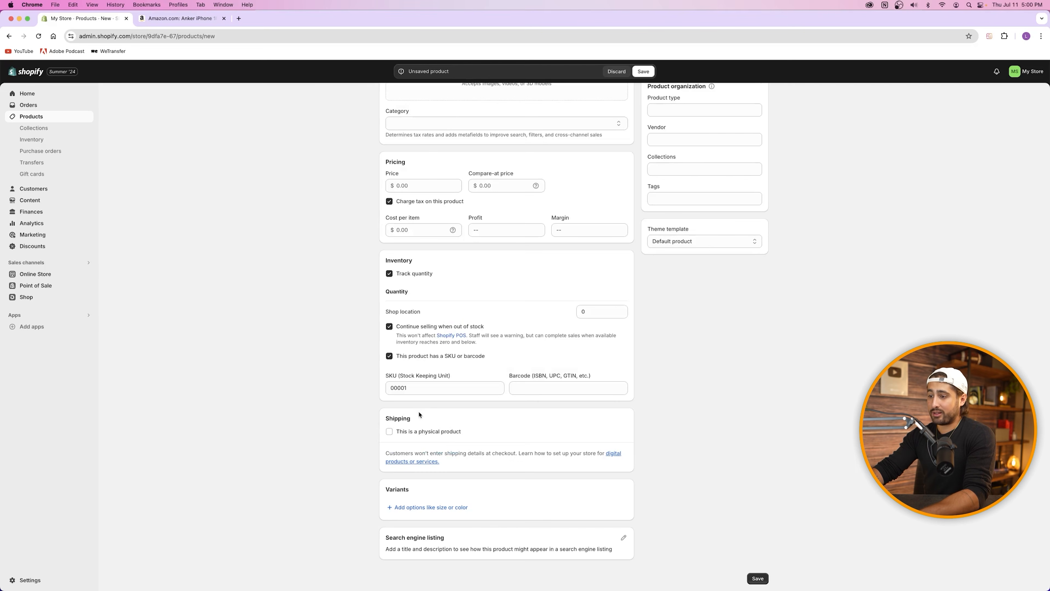
click(413, 432)
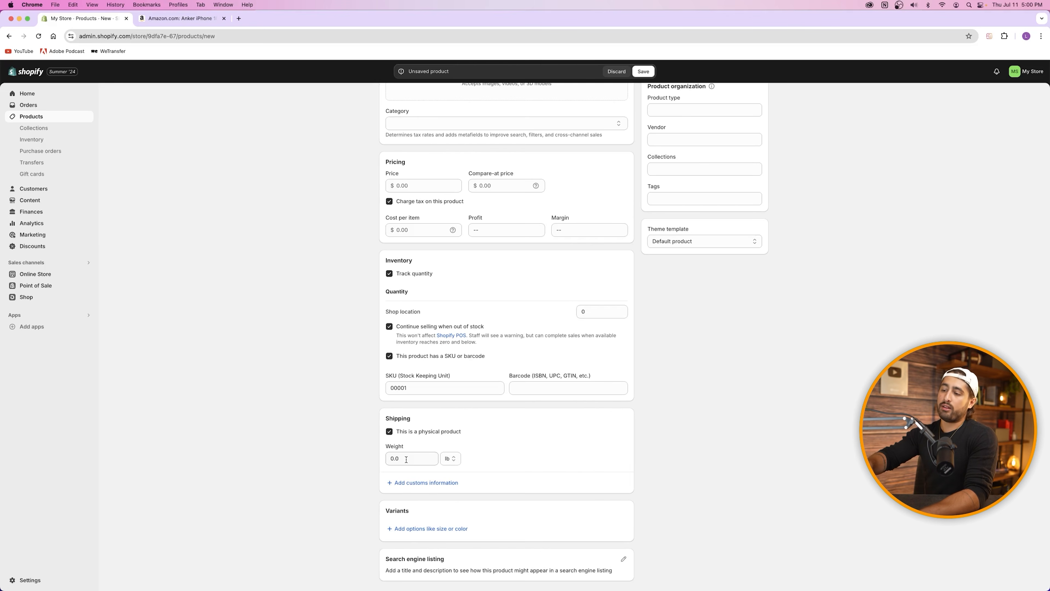
scroll(406, 459, up, 5)
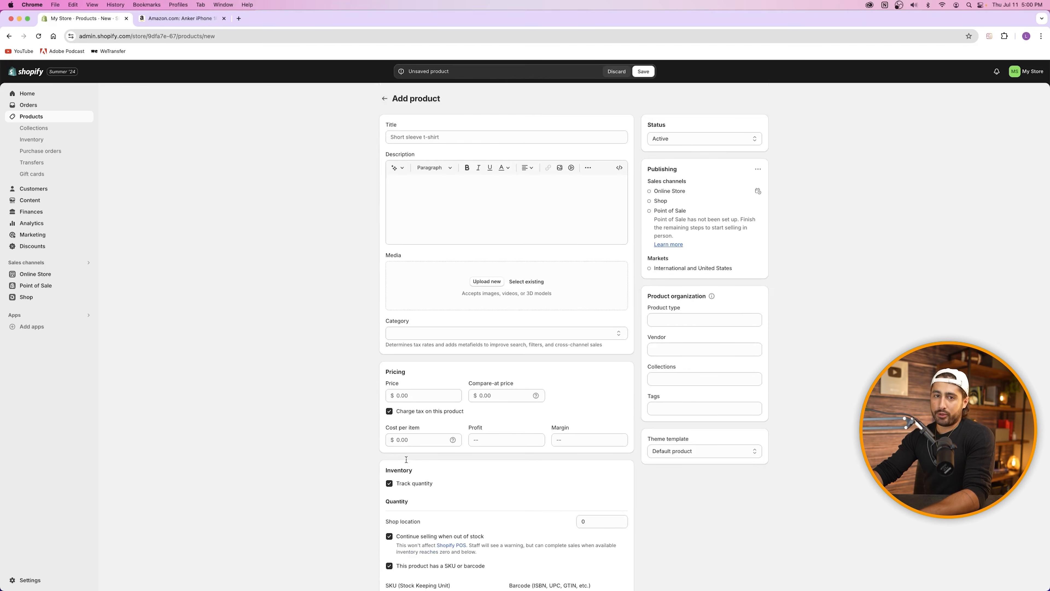
click(182, 18)
scroll(596, 294, down, 3)
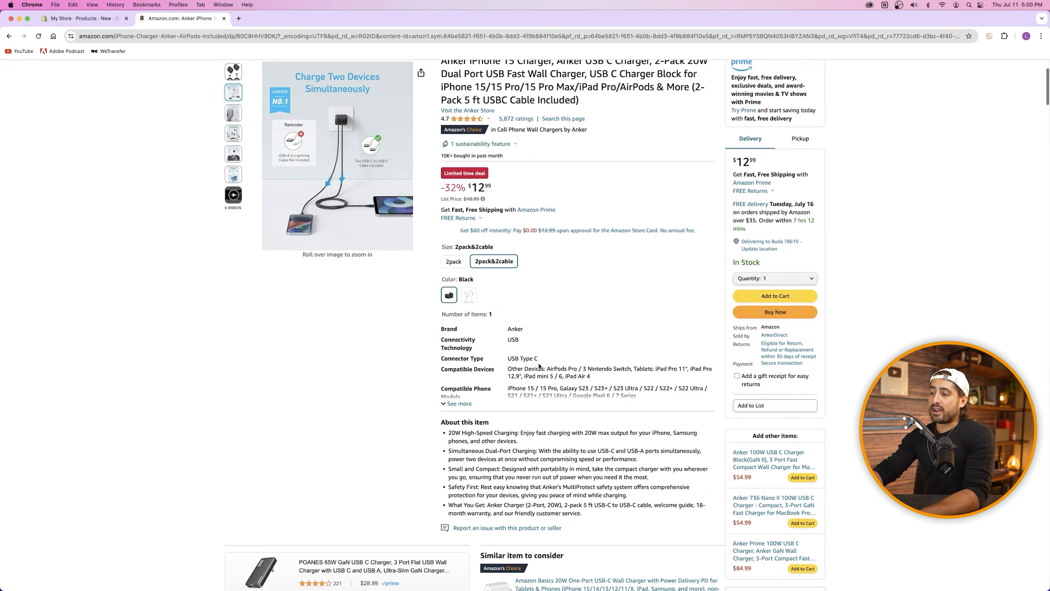
scroll(541, 367, down, 3)
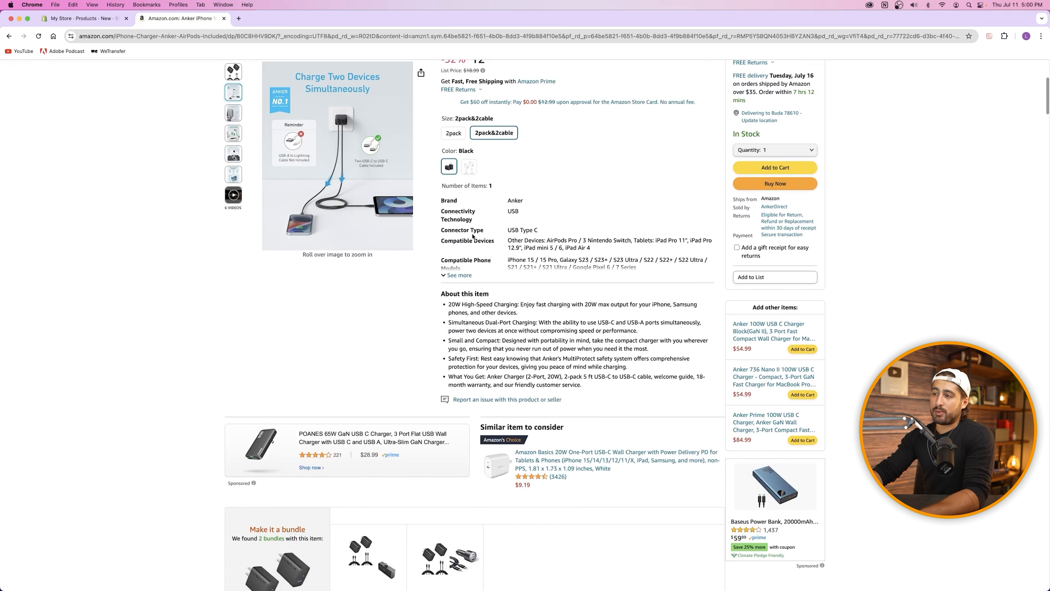
click(96, 21)
scroll(422, 215, down, 5)
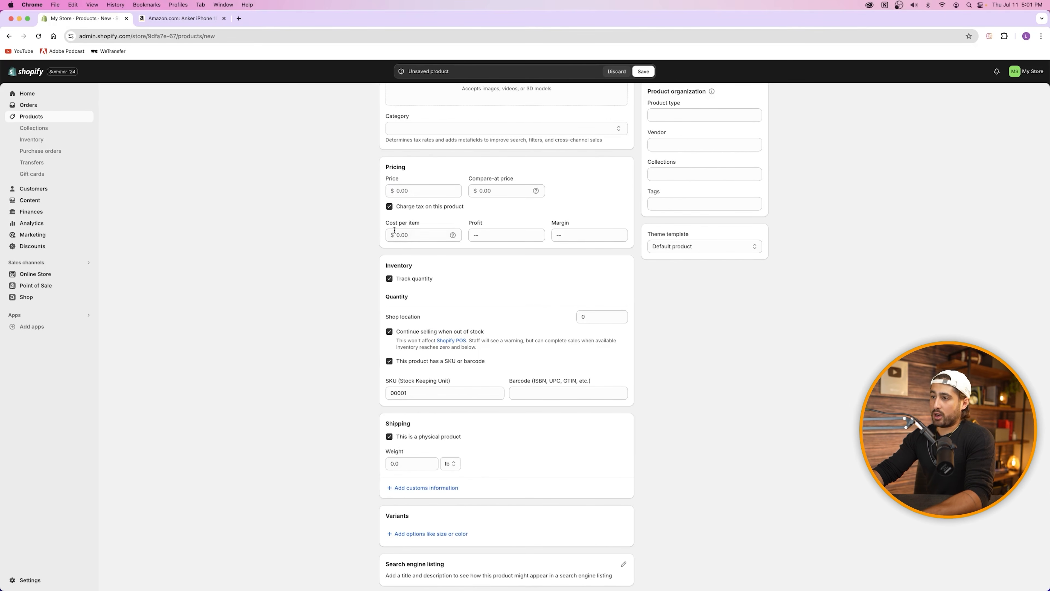
Step: Set the price to $10.00, trying cost values 5 and 7 before leaving Cost per item blank
click(415, 189)
text(10)
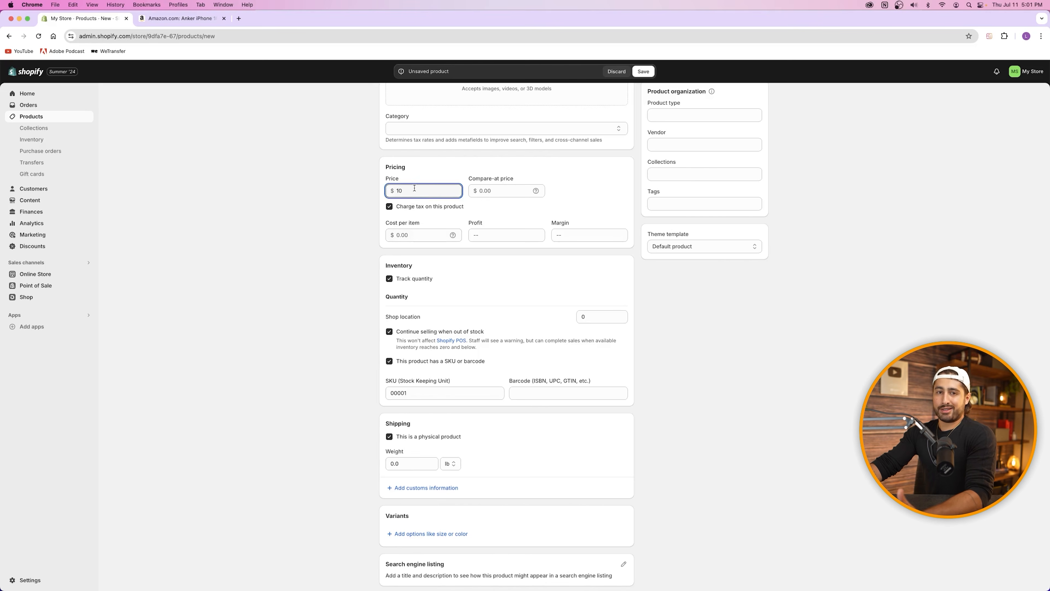
click(413, 232)
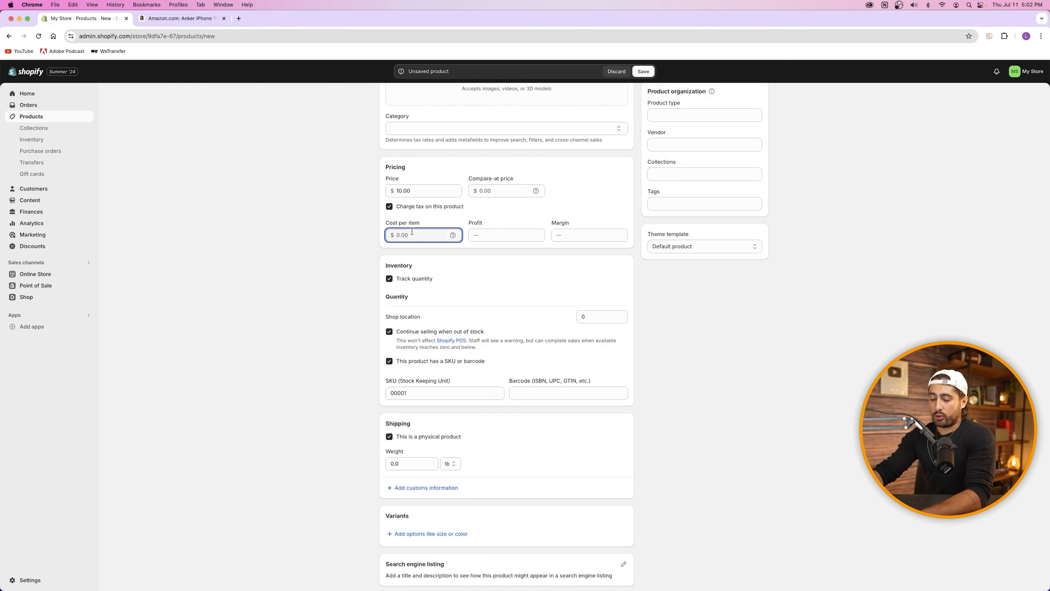
text(5)
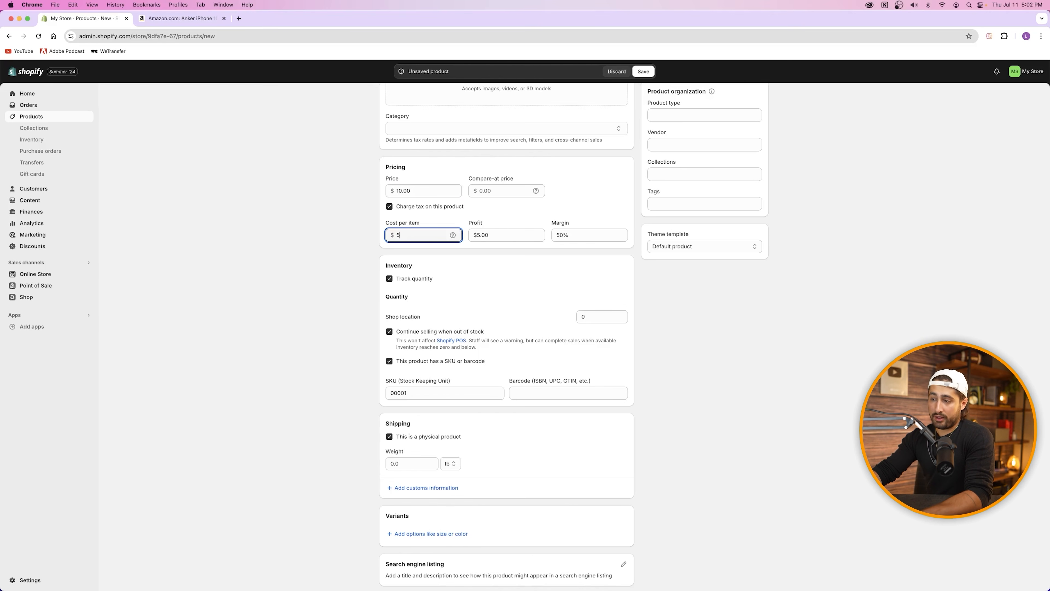
click(495, 241)
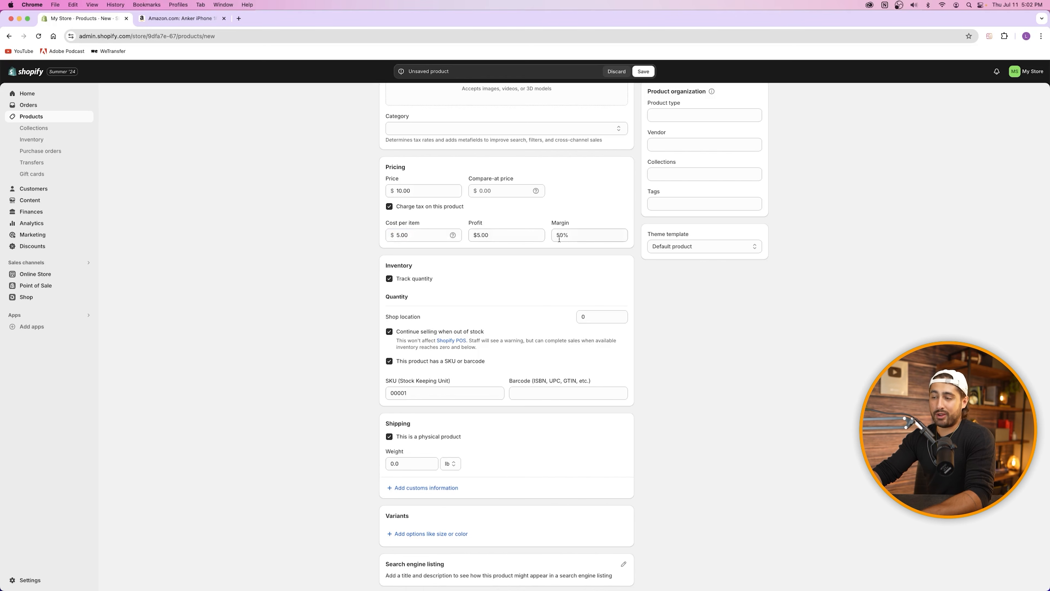
double_click(412, 236)
text(7)
click(430, 216)
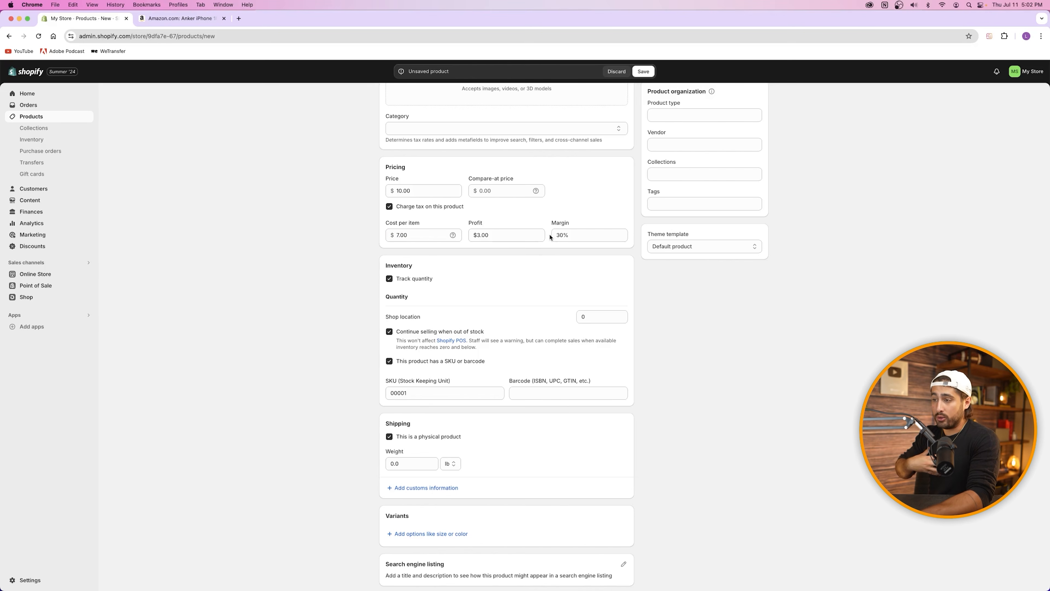
double_click(436, 238)
key(BackSpace)
scroll(344, 297, down, 1)
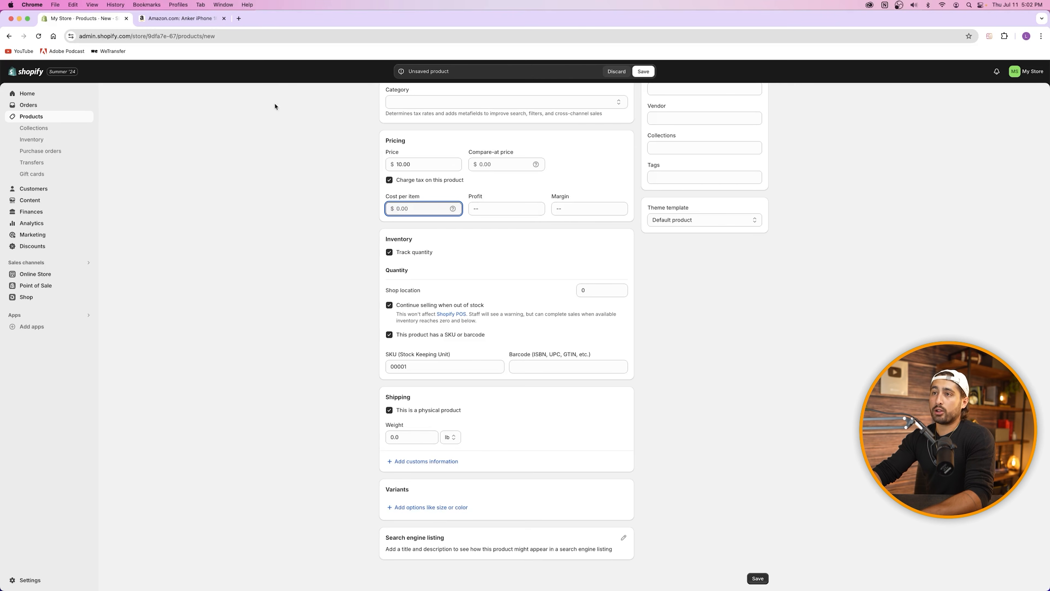
click(182, 18)
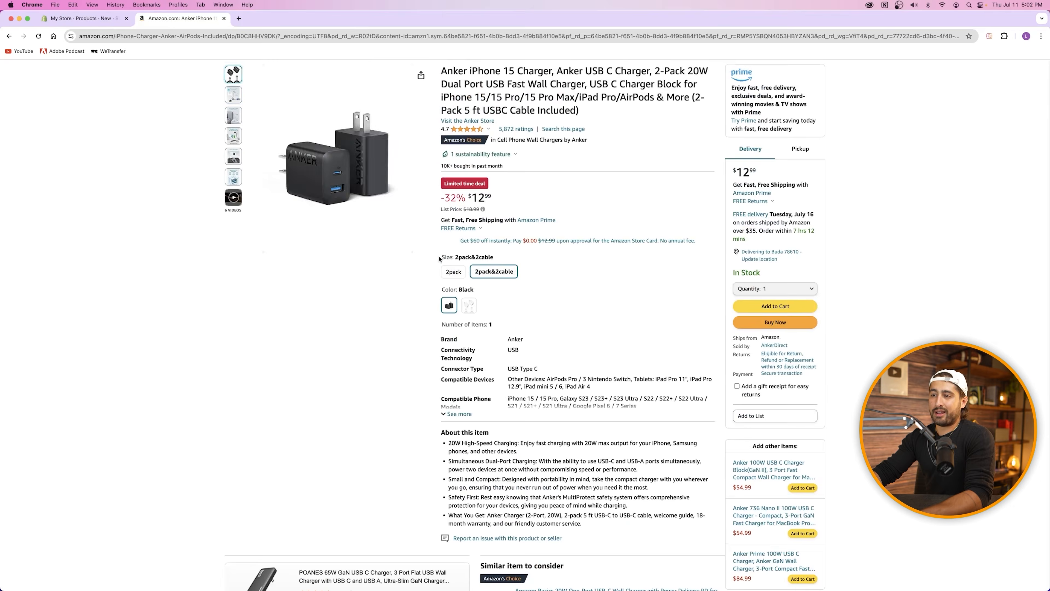
Step: Open the light-blue NORTHYARD t-shirt listing, check its sizes, then close it and return to Shopify
scroll(367, 210, up, 3)
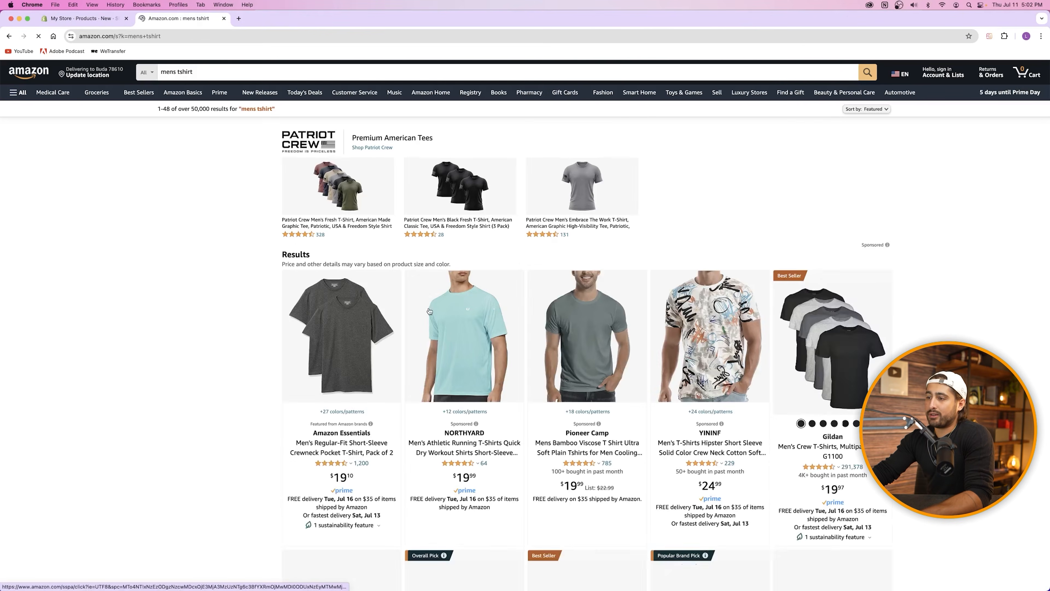
click(442, 329)
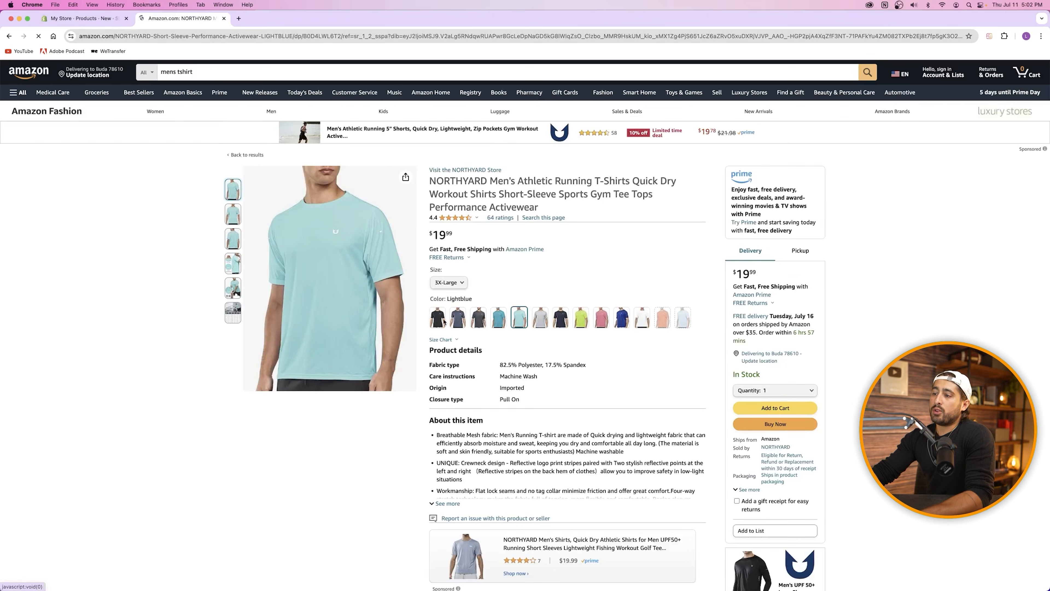
click(460, 283)
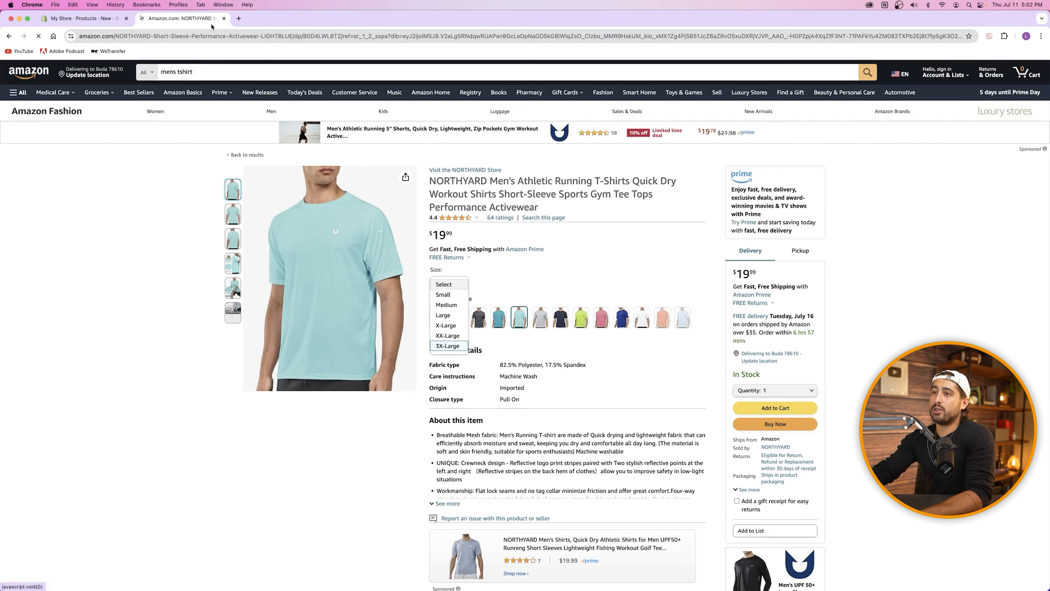
click(224, 19)
click(181, 398)
scroll(532, 331, up, 1)
scroll(531, 330, up, 2)
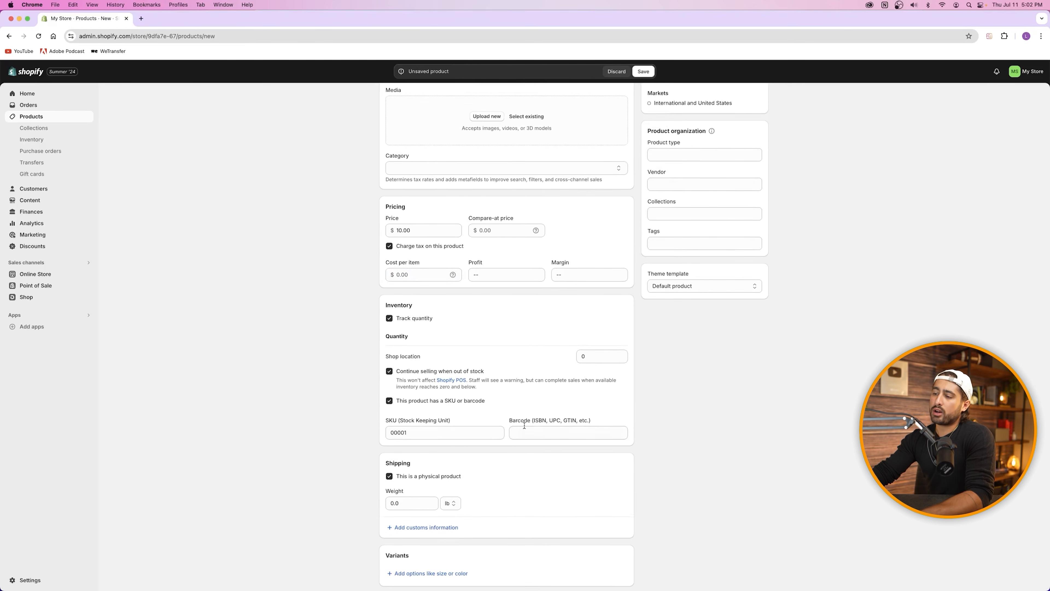
scroll(502, 412, down, 2)
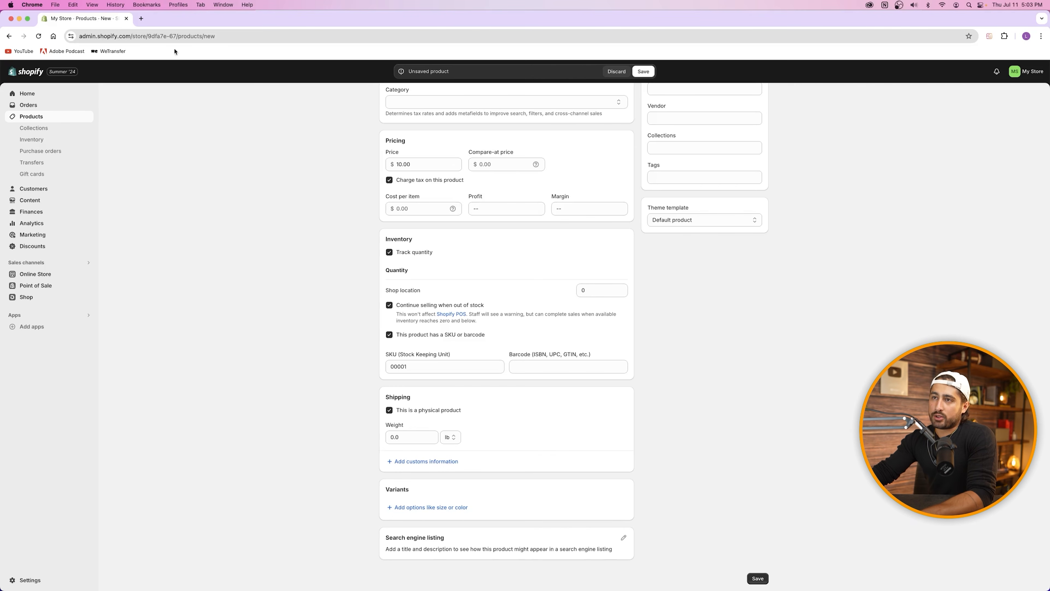
Step: In a new tab, search Amazon for mens tshirt and open the $19.99 NORTHYARD tee, then return to Shopify
click(141, 18)
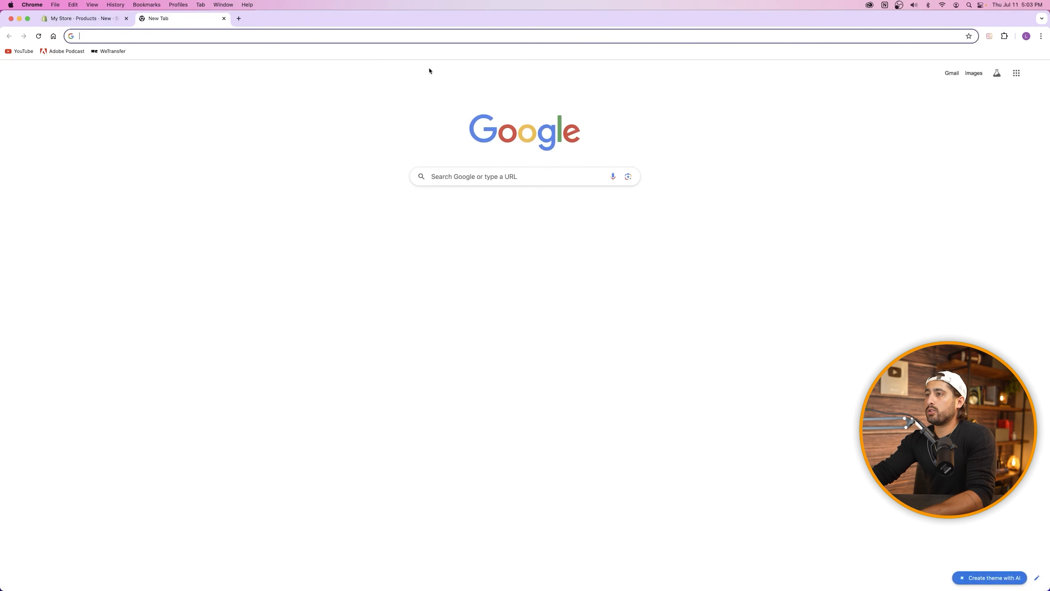
text(amazon)
key(Return)
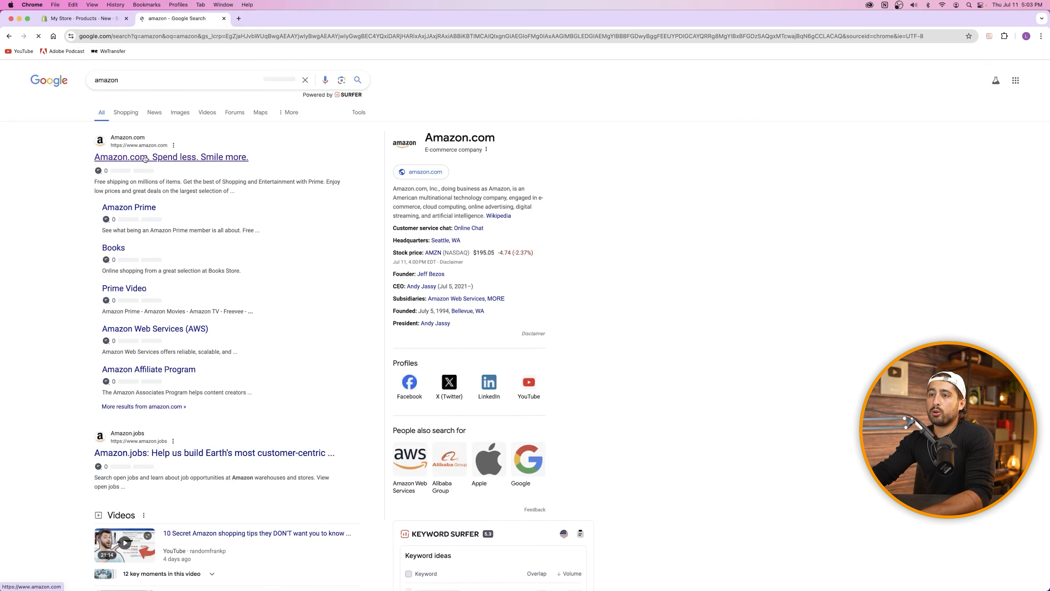
click(199, 157)
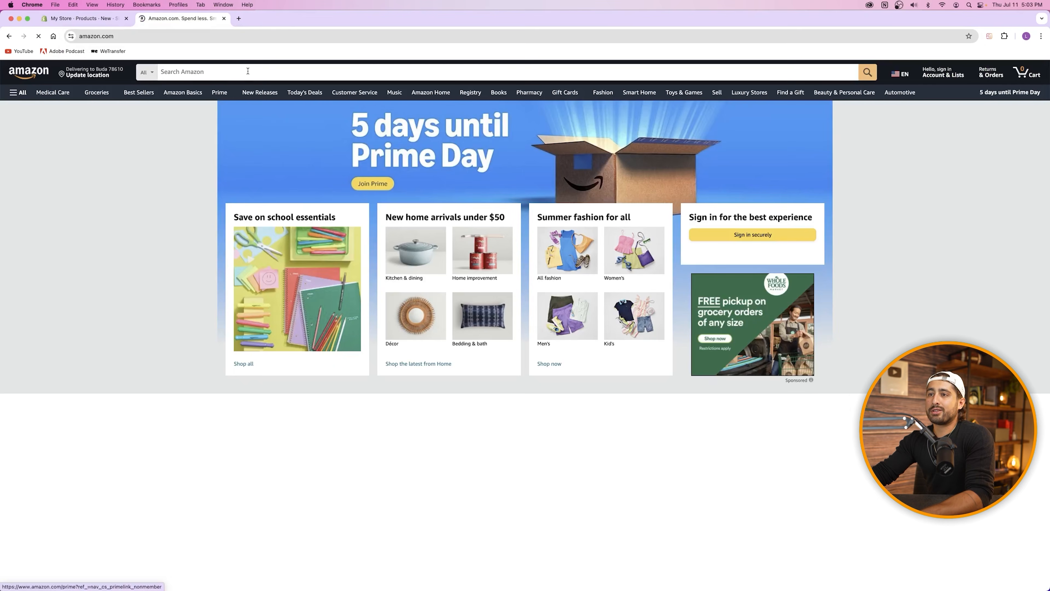
click(247, 71)
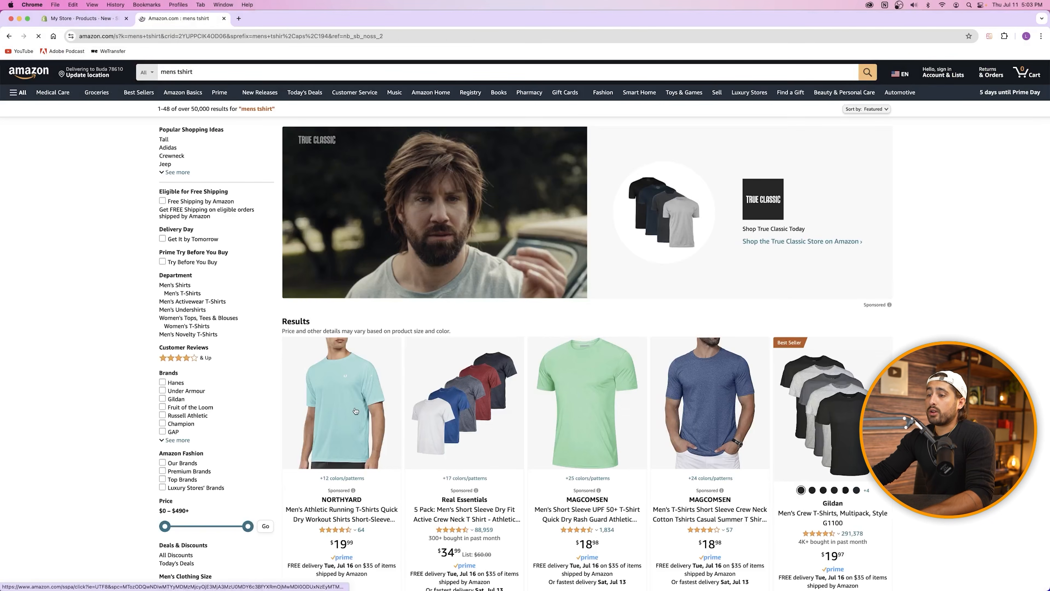
click(354, 409)
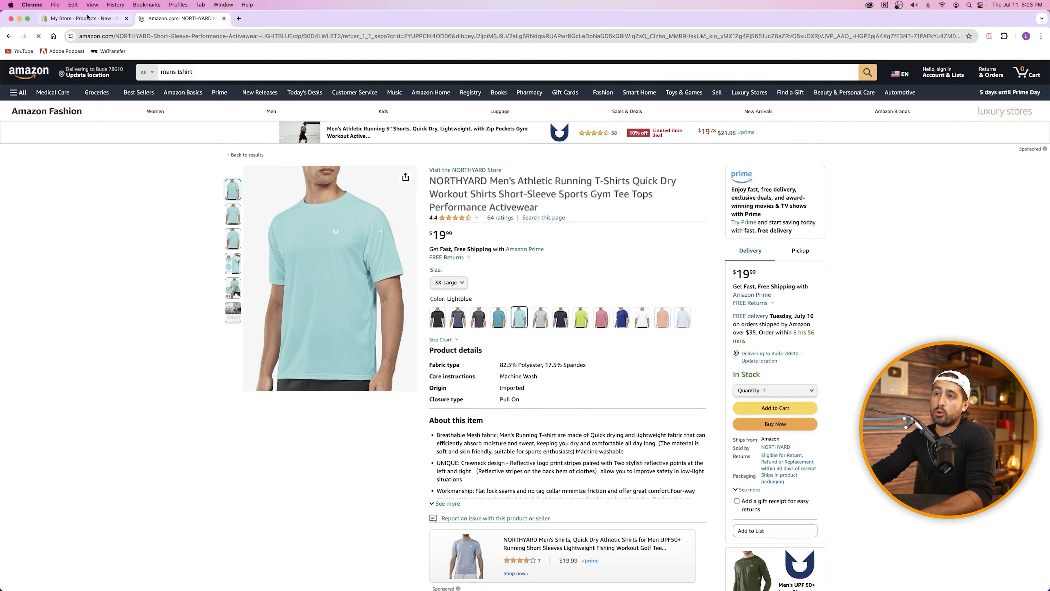
click(82, 18)
scroll(632, 261, up, 3)
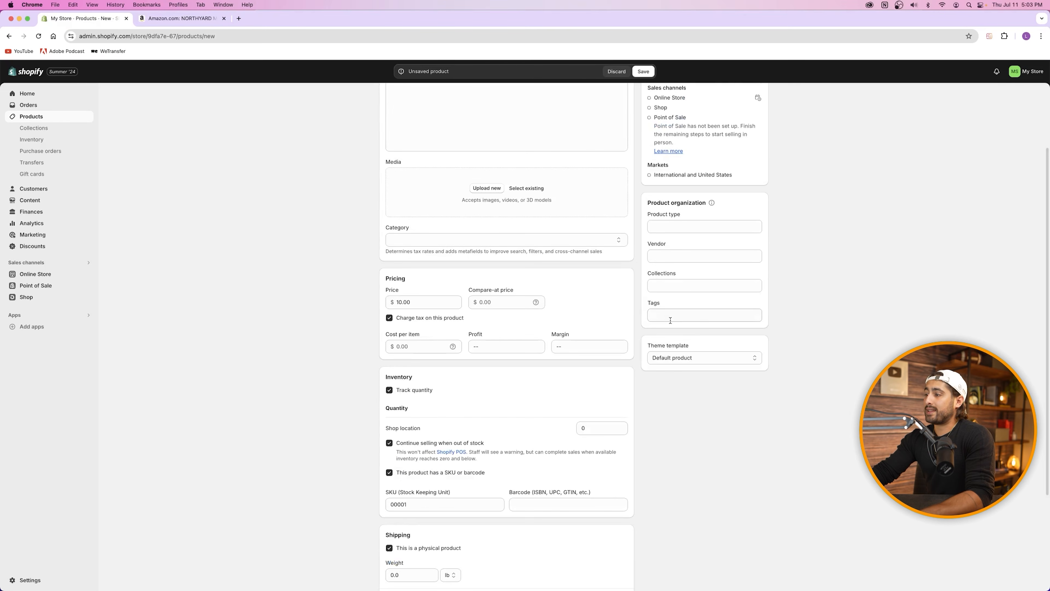
Step: Review the NORTHYARD tee's title and first description bullets on Amazon
click(178, 18)
click(82, 18)
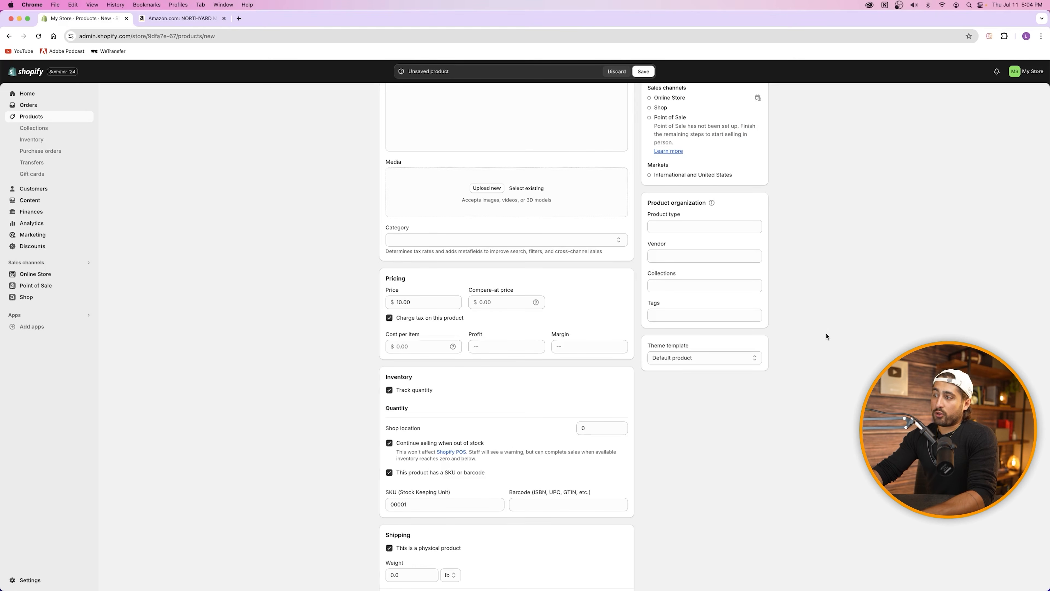
click(180, 18)
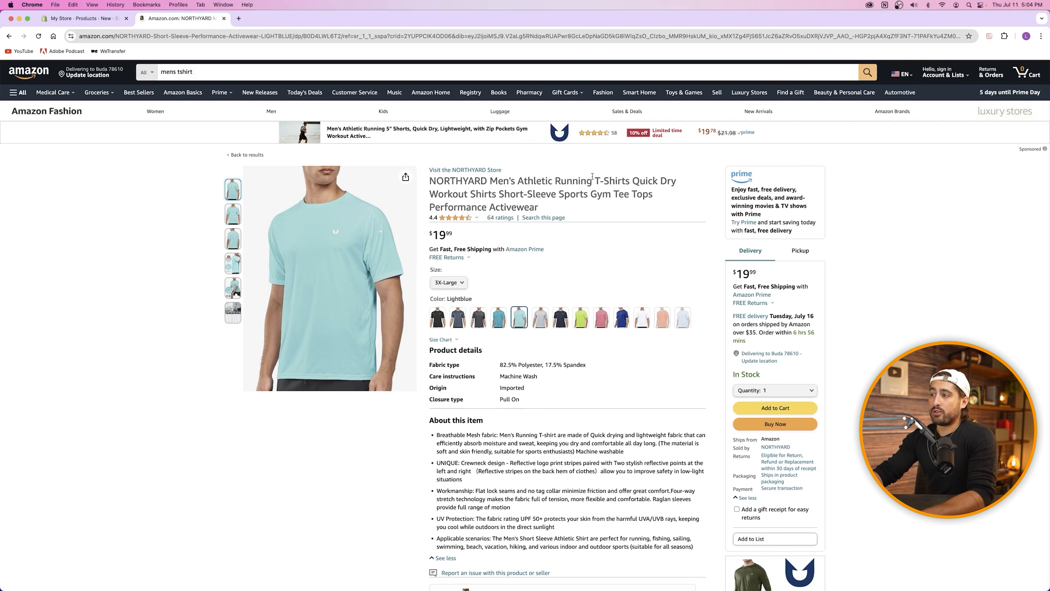
drag(587, 181, 632, 181)
drag(482, 434, 594, 480)
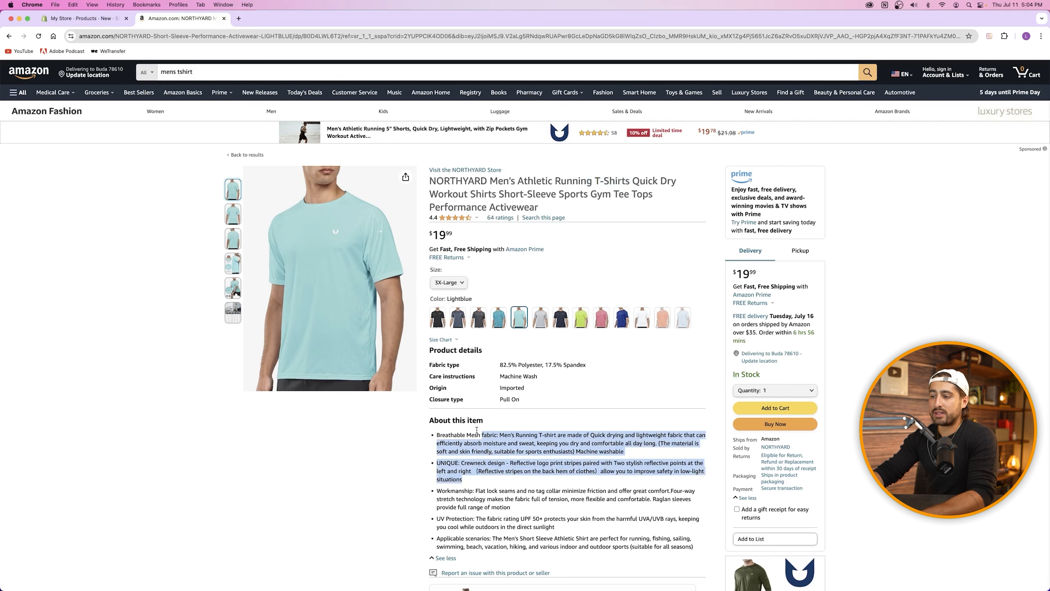
click(331, 279)
click(100, 21)
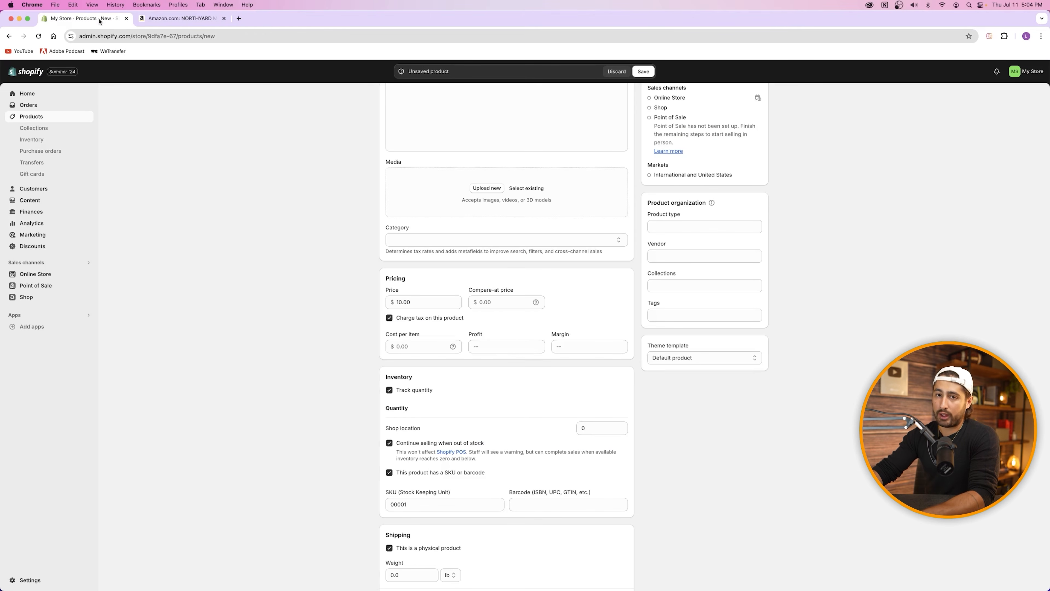
Step: Inspect Tags, Collections and Product type in Product organization, leaving all three empty
click(688, 316)
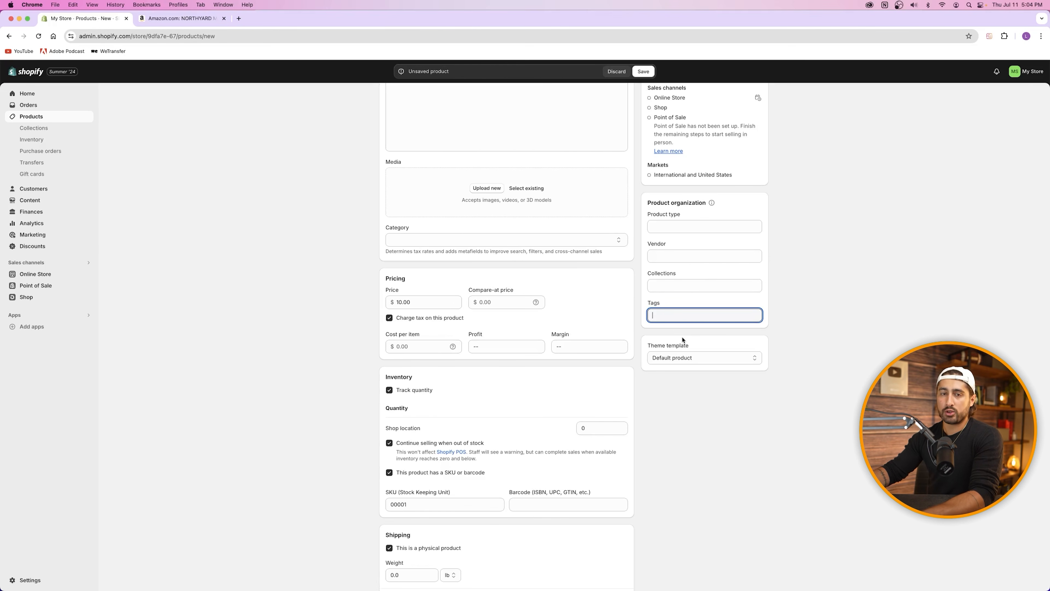
click(684, 307)
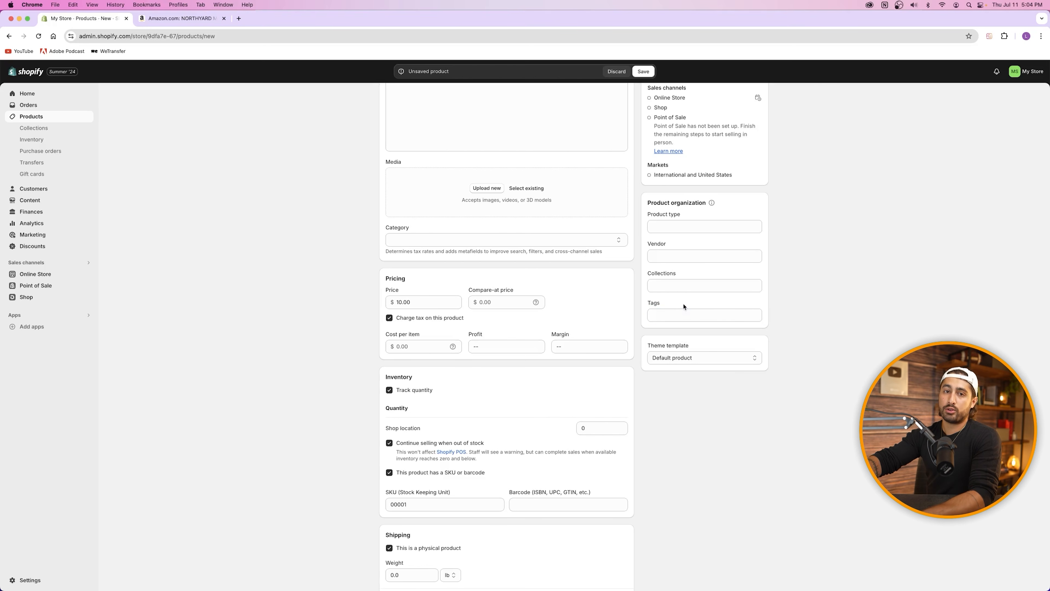
click(684, 286)
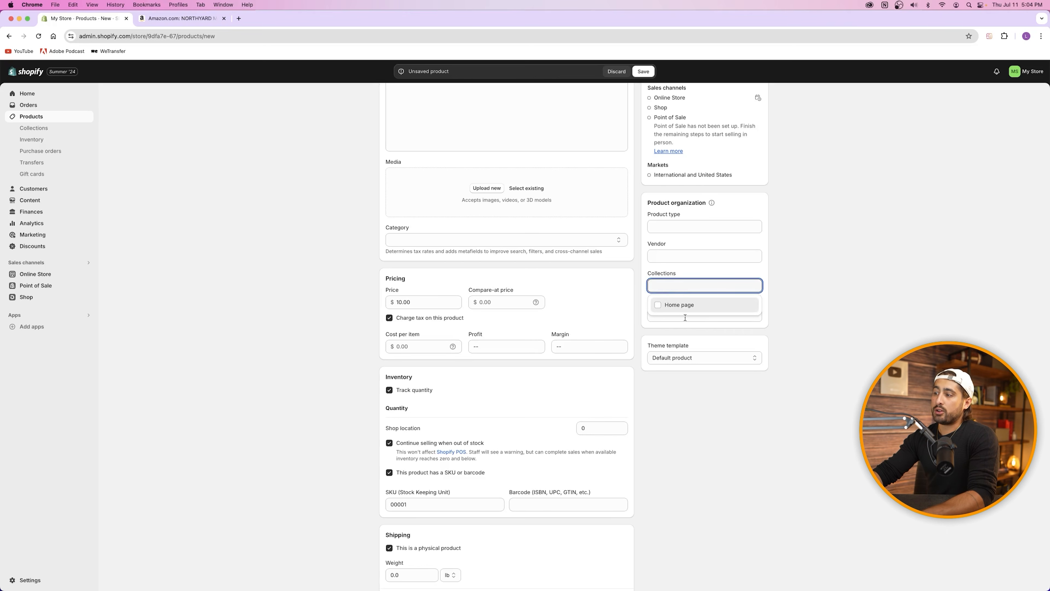
click(670, 269)
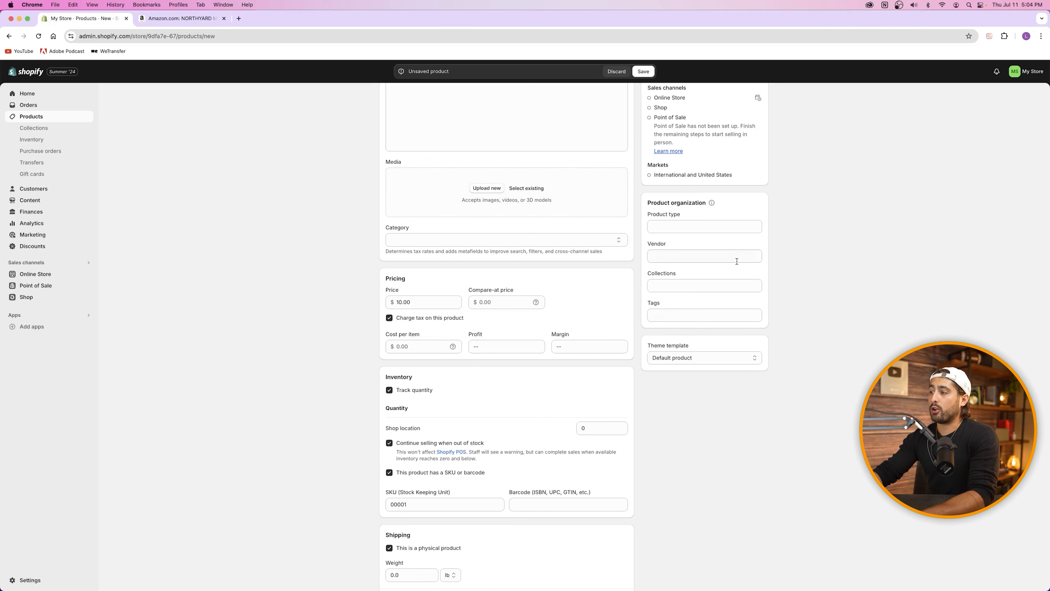
click(702, 287)
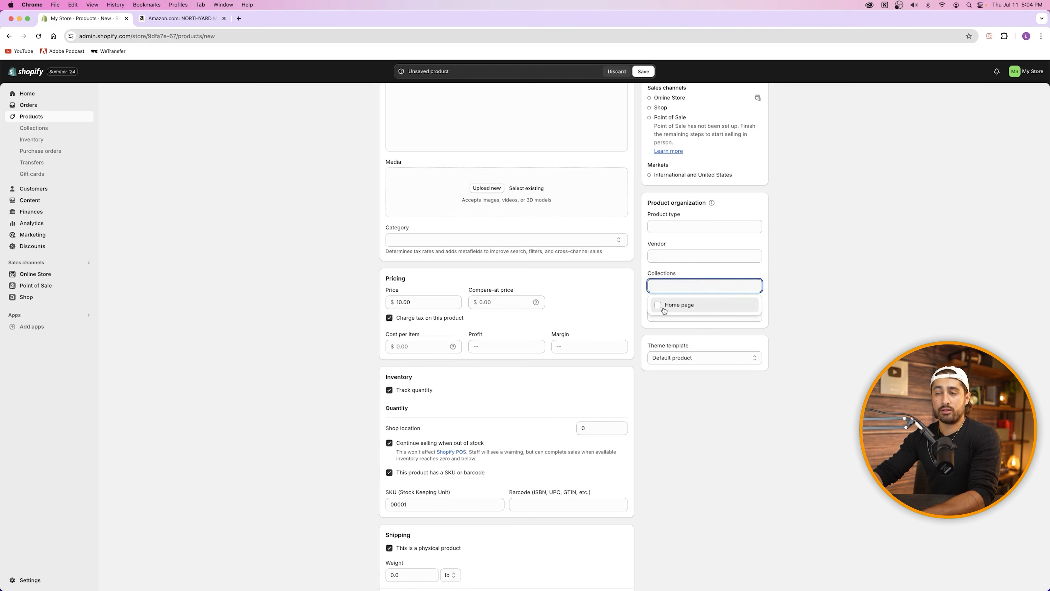
click(696, 275)
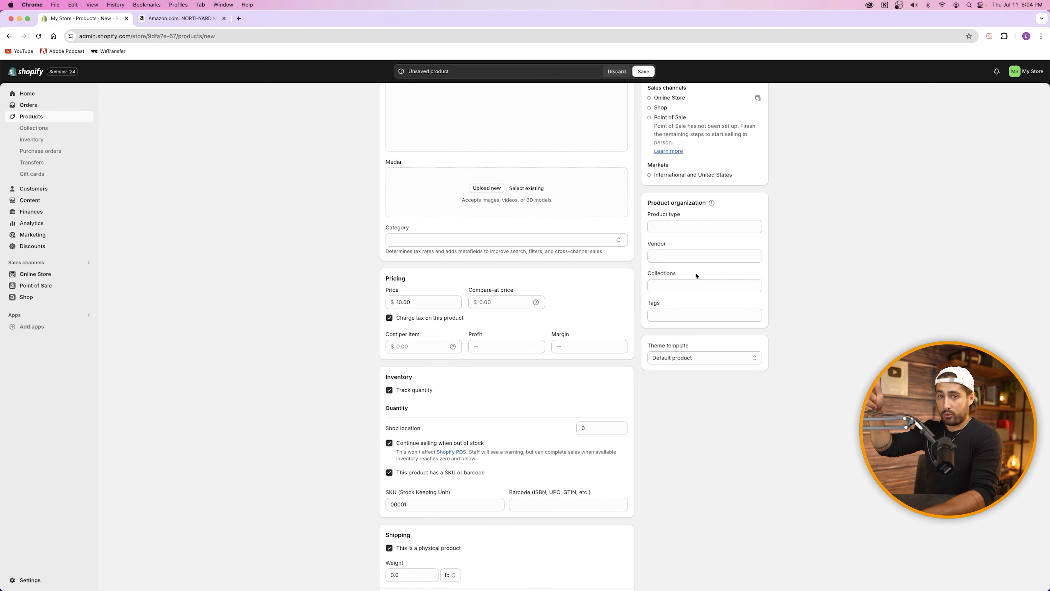
click(675, 226)
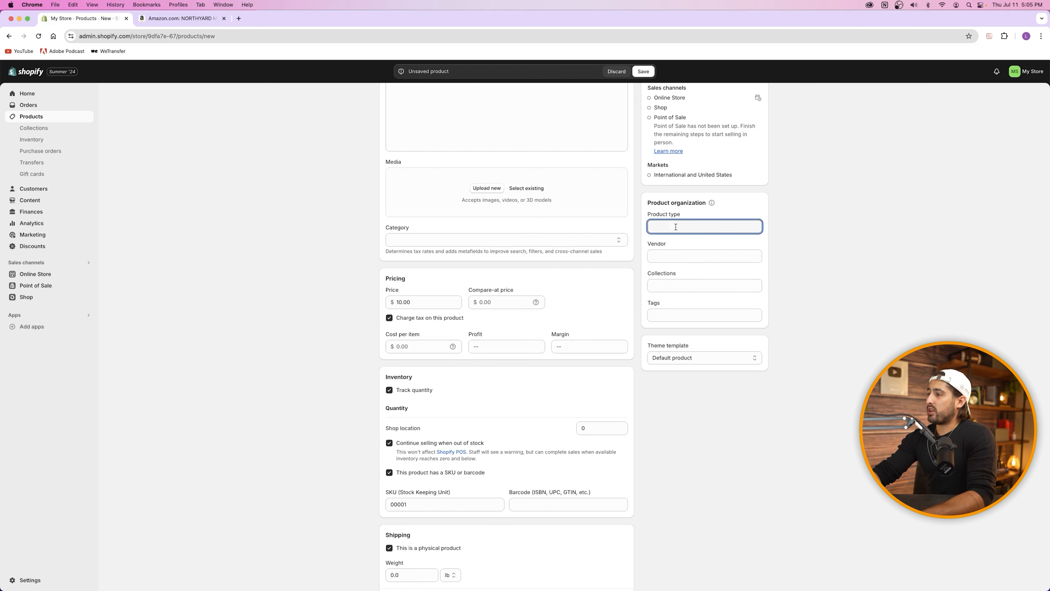
click(718, 211)
scroll(716, 213, up, 3)
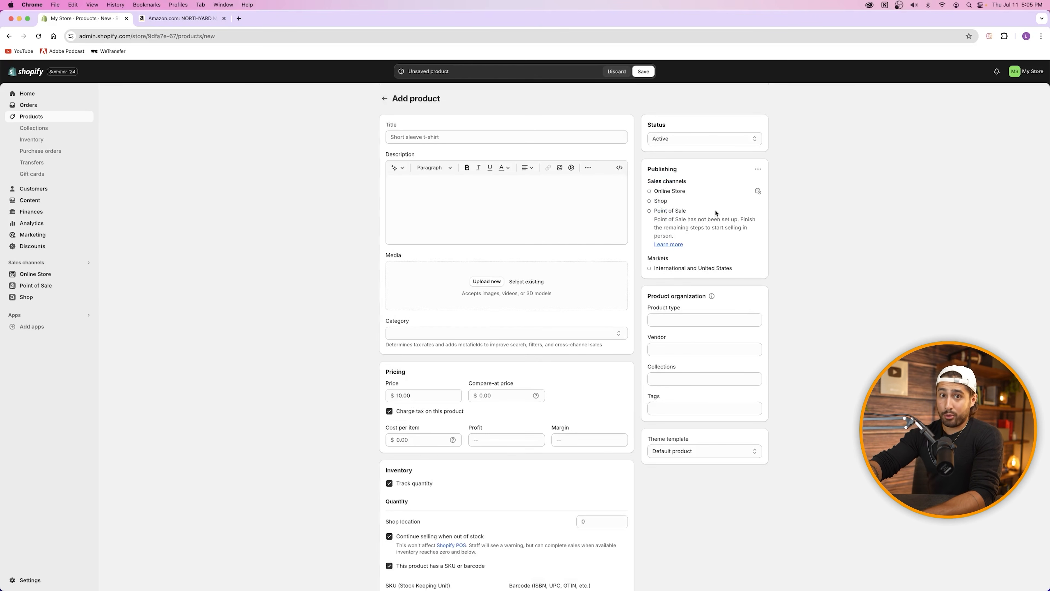
Step: Close the Amazon t-shirt tab and enter the title 'Ducati Sport Motorcycle', inserting 'Sport' afterward
click(161, 20)
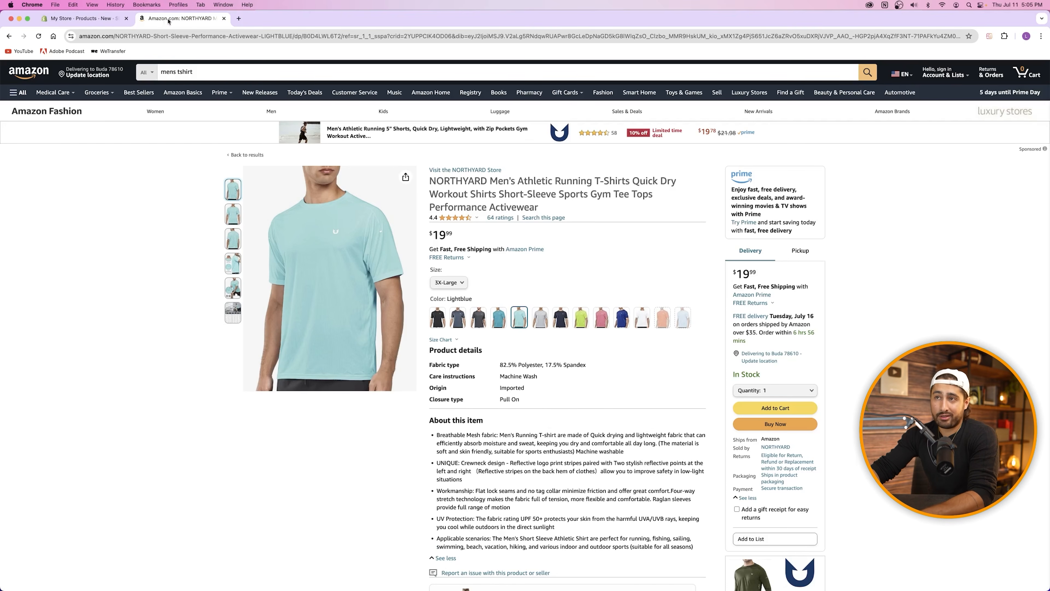
click(224, 18)
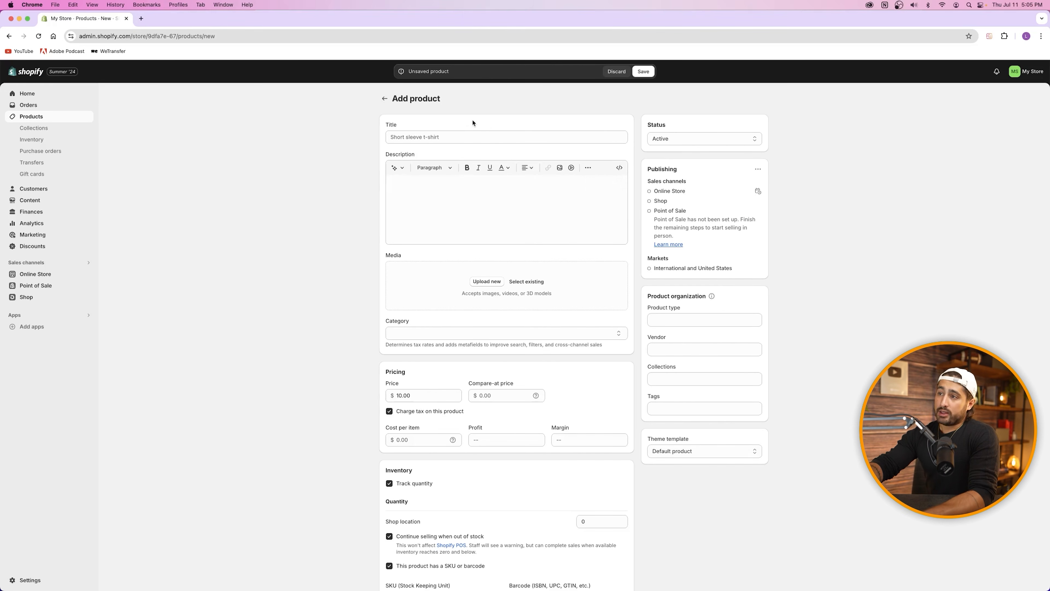
click(453, 137)
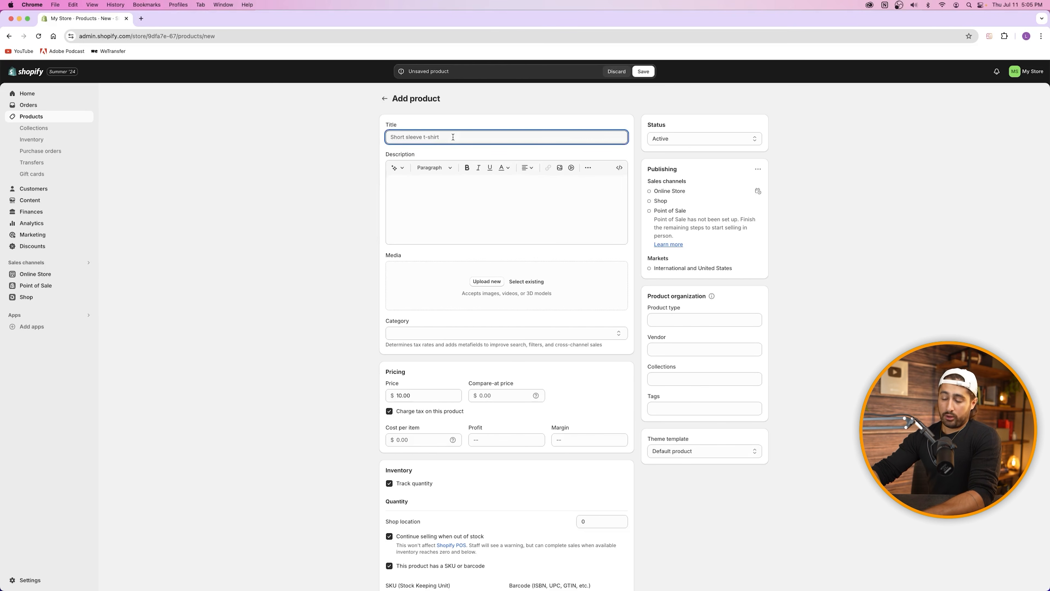
text(Ducati Motorcycle)
click(409, 137)
text(Sport Motorcycle)
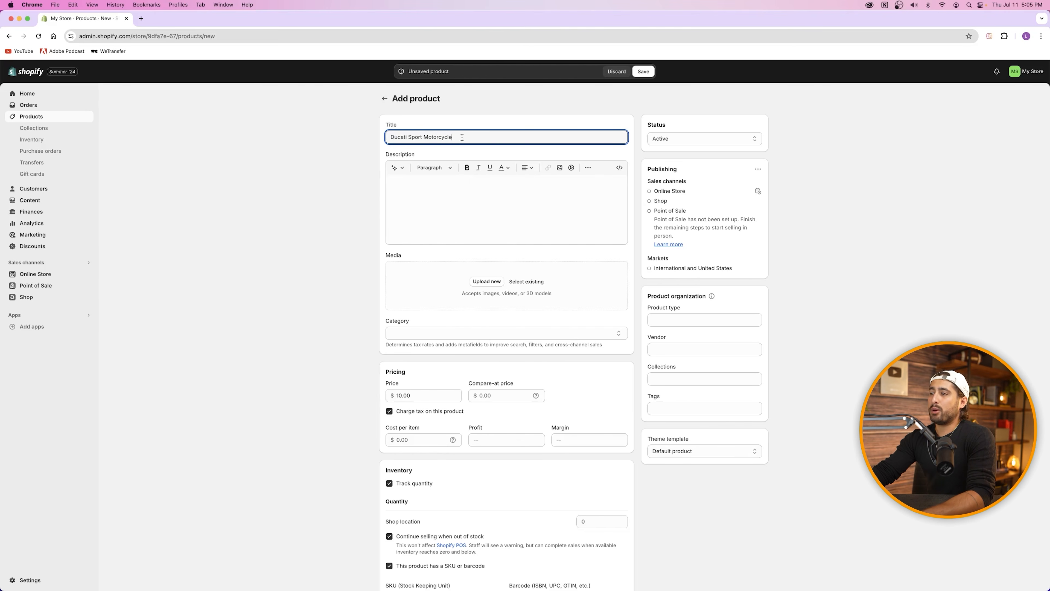
click(428, 187)
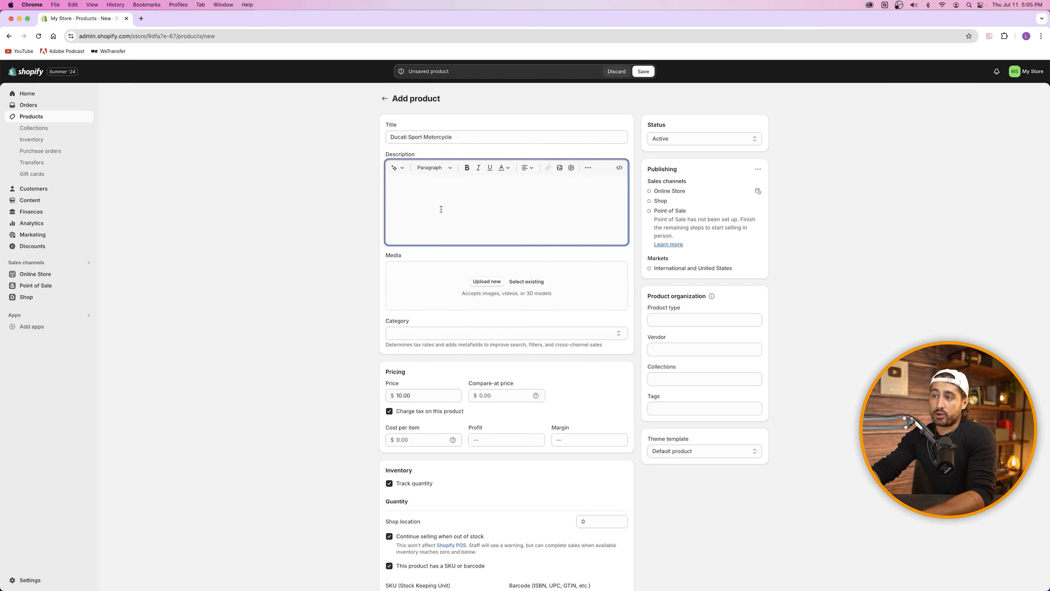
Step: Search for ChatGPT in a new browser tab and launch it
click(141, 18)
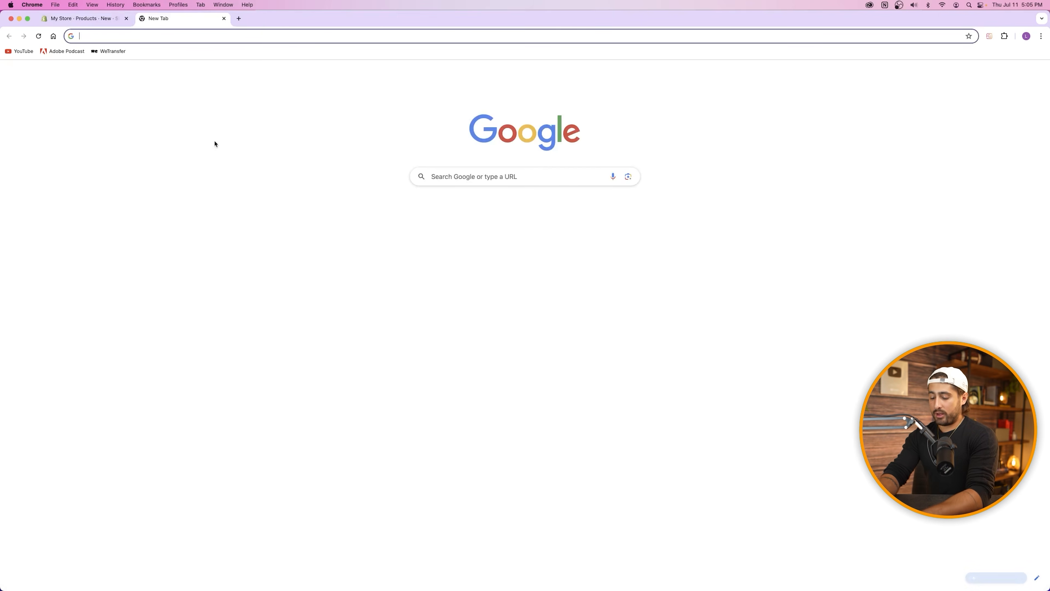
text(chat)
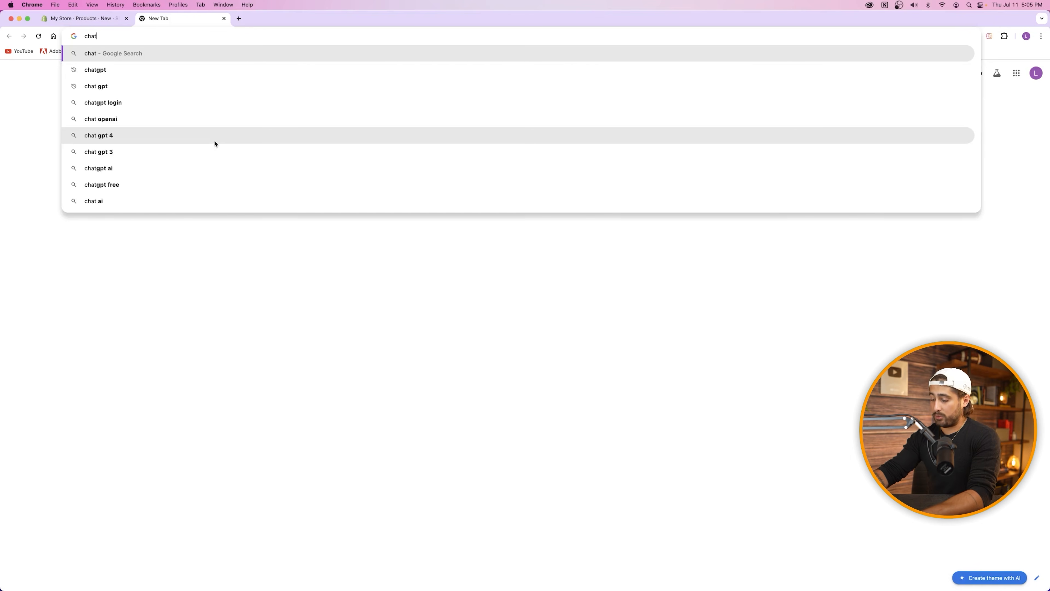
key(Down)
key(Return)
click(140, 156)
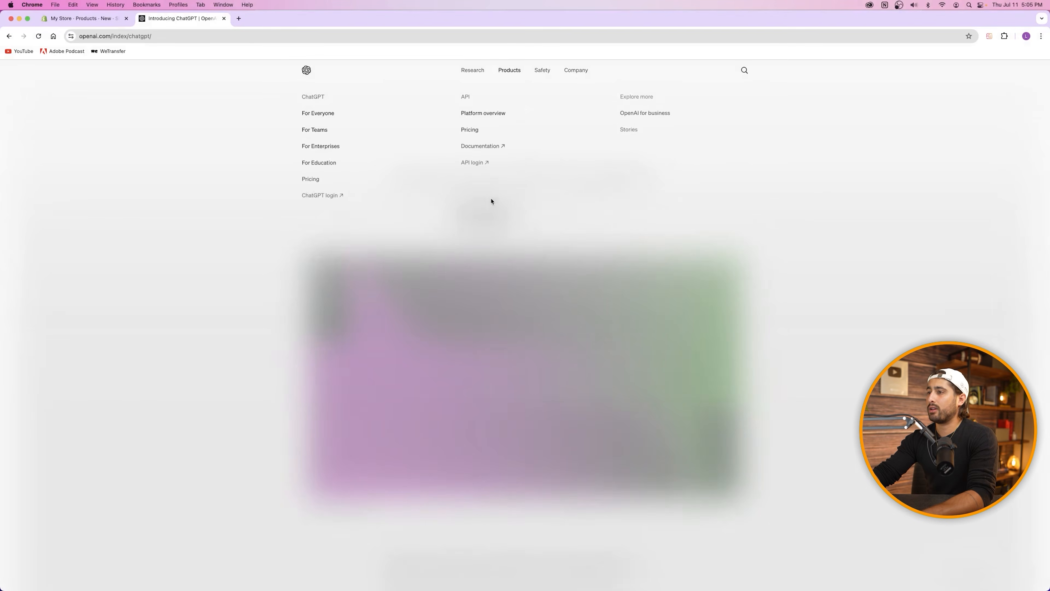
click(488, 193)
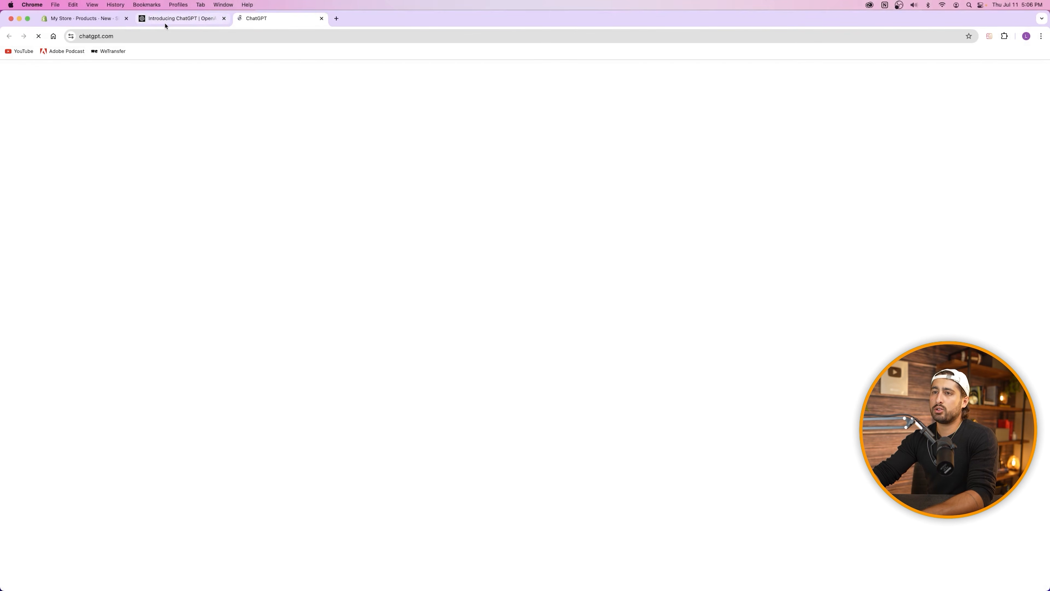
click(224, 18)
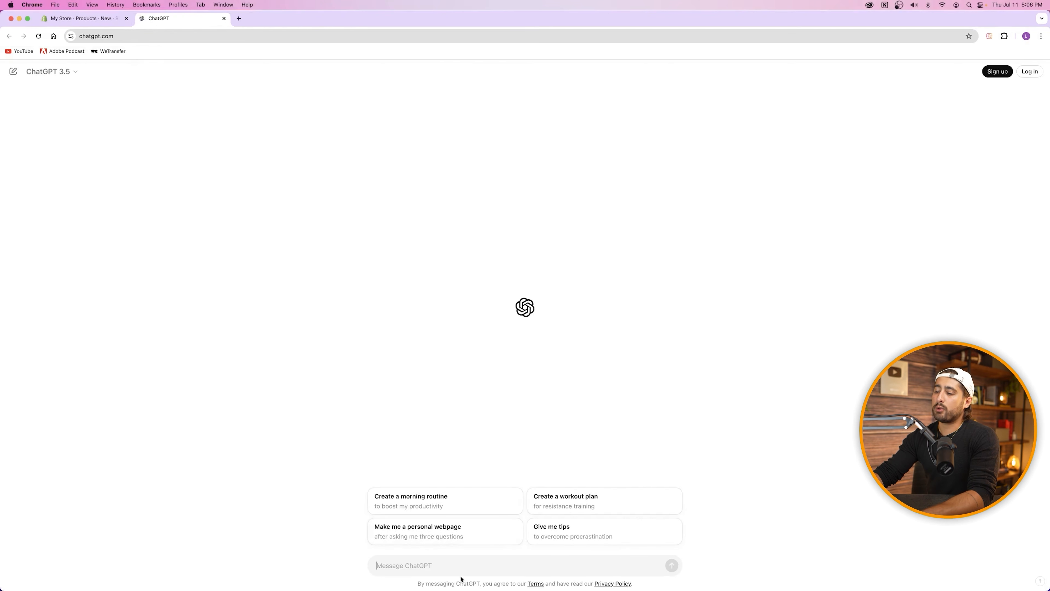
Step: Ask ChatGPT for a Ducati Sport Motorcycle product description with specifications, description paragraph and details
text(write a product desctription)
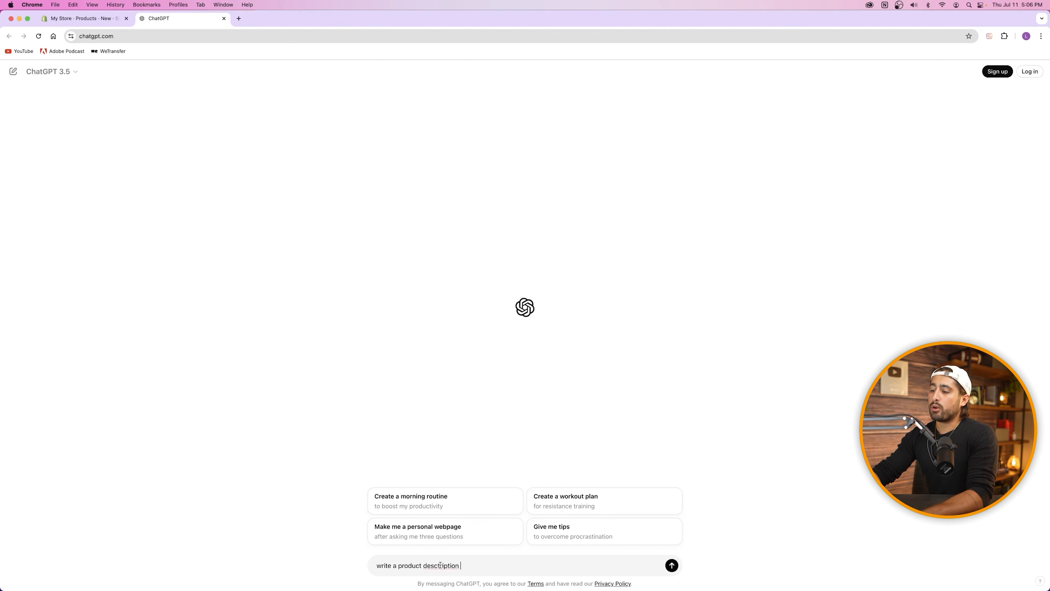
right_click(446, 565)
click(460, 410)
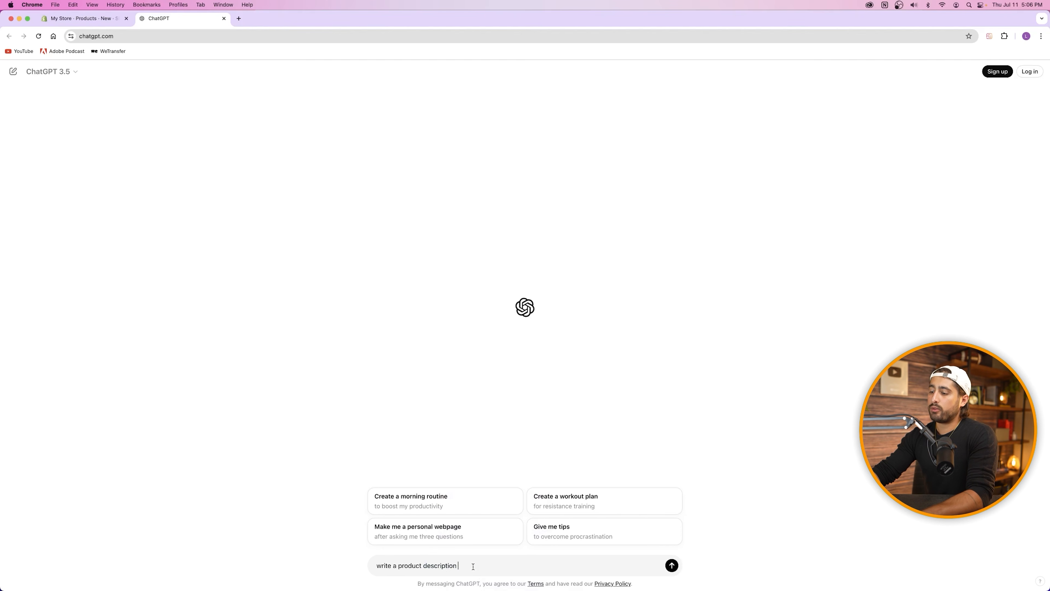
text(for a ducati sport motorcycle including specifications, description paragraph, details, and other things necessary for a product description.)
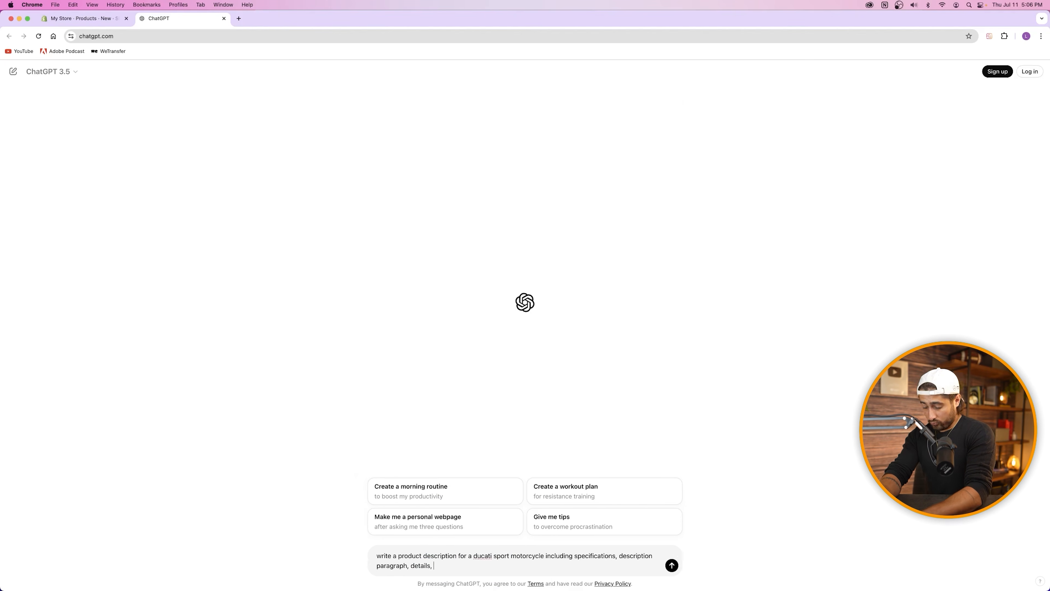
key(Return)
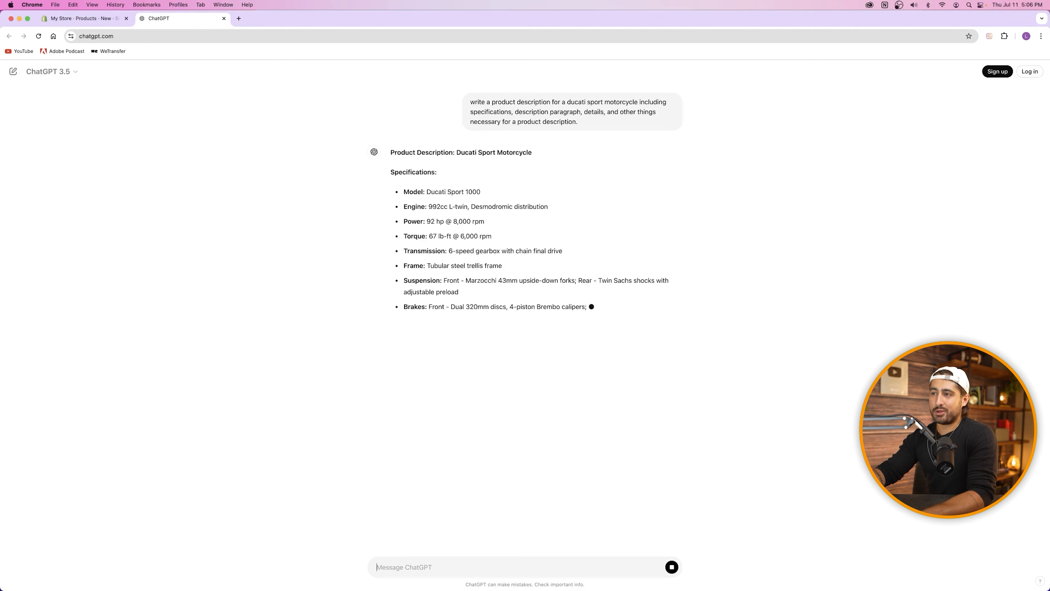
Step: Review the generated model name, engine, torque, fuel capacity and seat height, then return to Shopify
drag(427, 192, 534, 208)
drag(463, 222, 495, 238)
drag(402, 343, 534, 360)
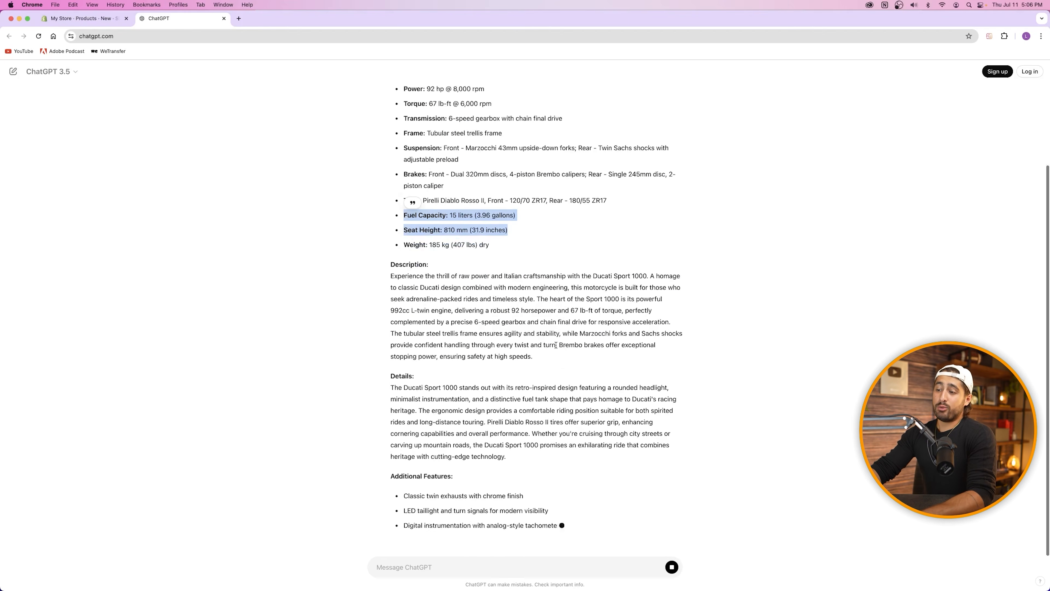
scroll(554, 346, up, 6)
scroll(552, 339, down, 2)
scroll(552, 339, down, 4)
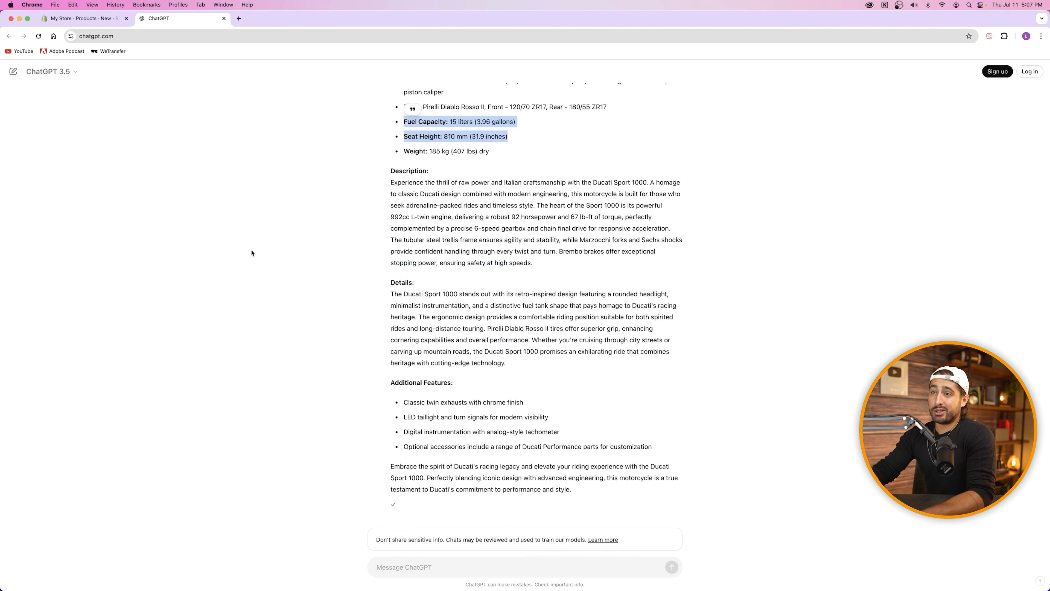
click(83, 18)
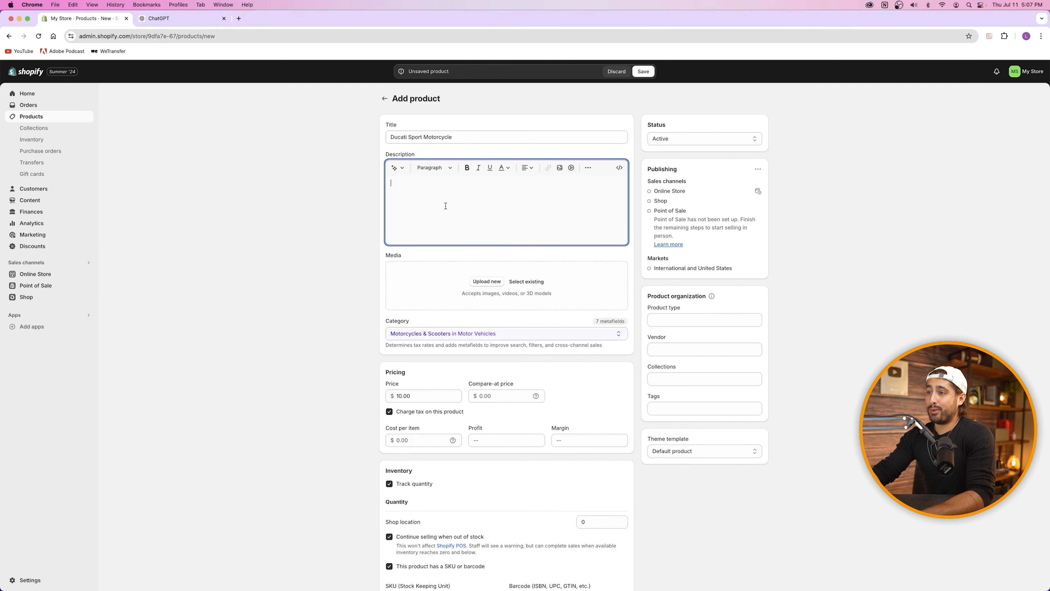
Step: Paste the ChatGPT copy into the description and move the 'Experience the thrill' paragraph to the top
key(super+v)
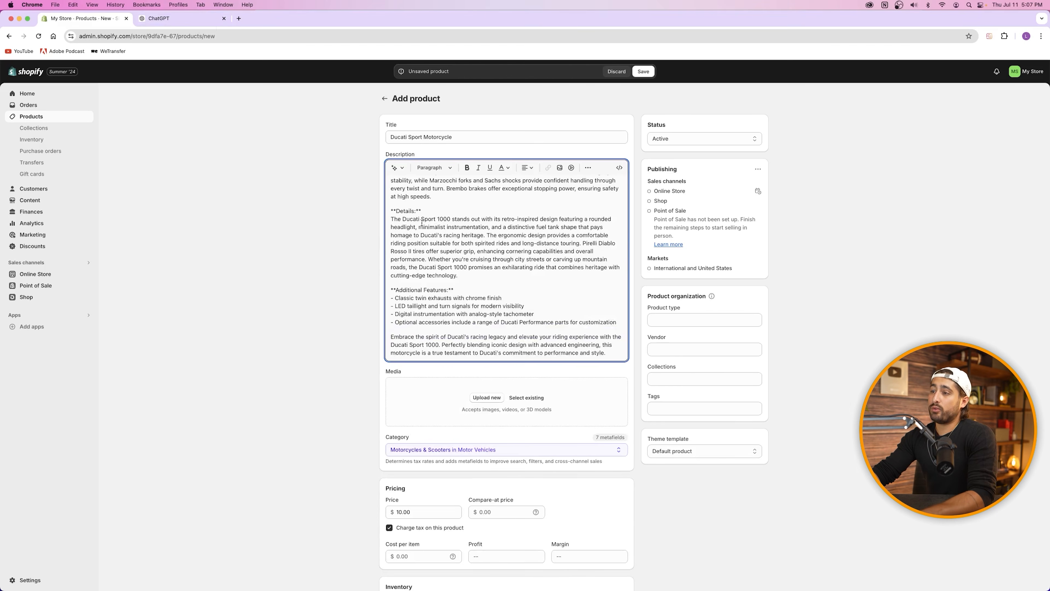
scroll(482, 257, up, 5)
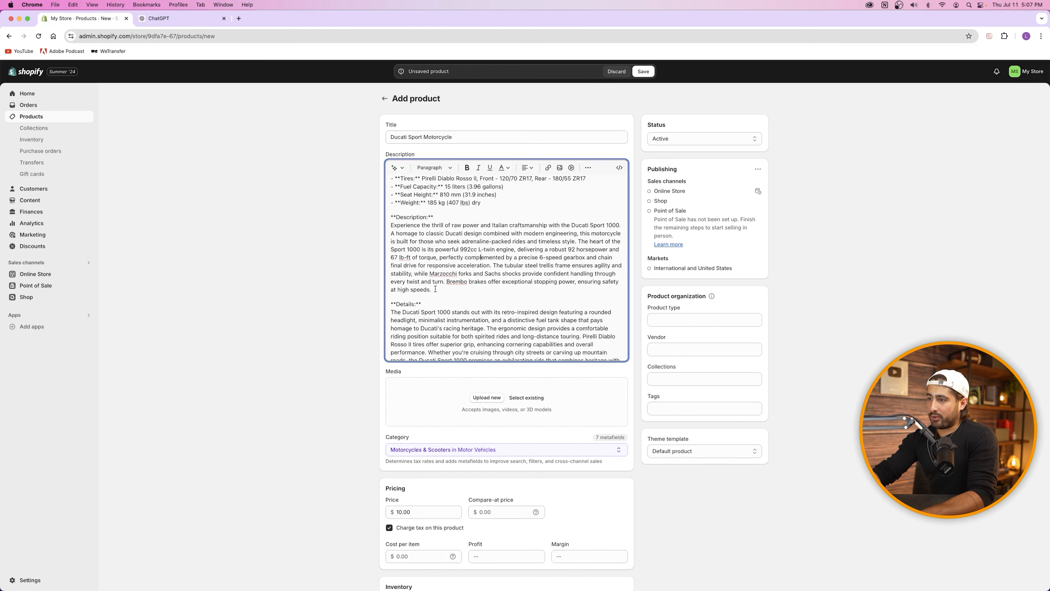
drag(436, 289, 385, 227)
key(super+c)
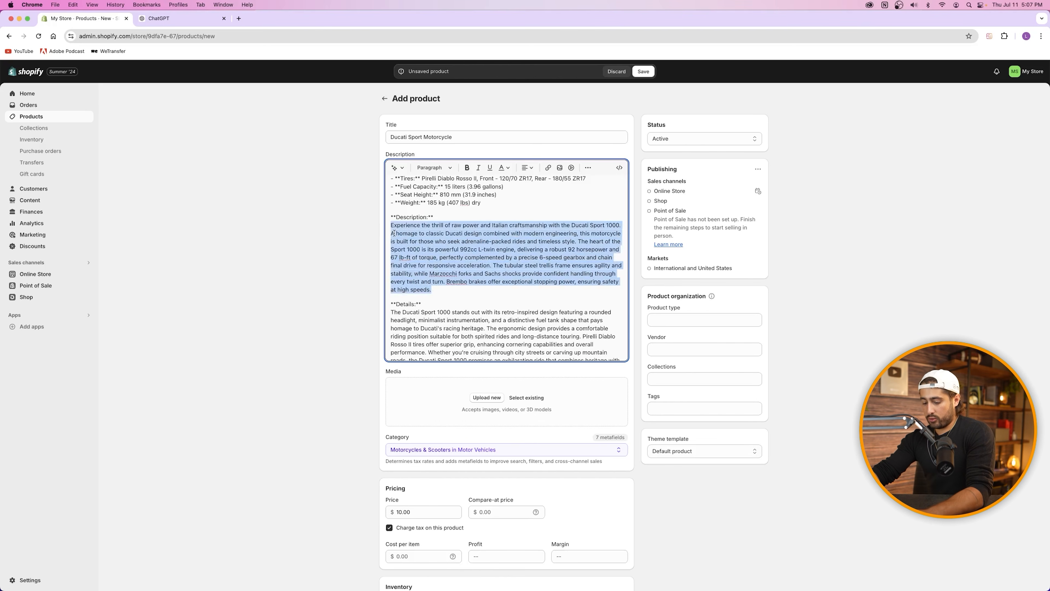
key(BackSpace)
key(BackSpace)
key(BackSpace)
key(BackSpace)
key(BackSpace)
key(BackSpace)
key(BackSpace)
key(BackSpace)
key(BackSpace)
key(BackSpace)
key(BackSpace)
key(BackSpace)
key(BackSpace)
key(BackSpace)
key(BackSpace)
key(BackSpace)
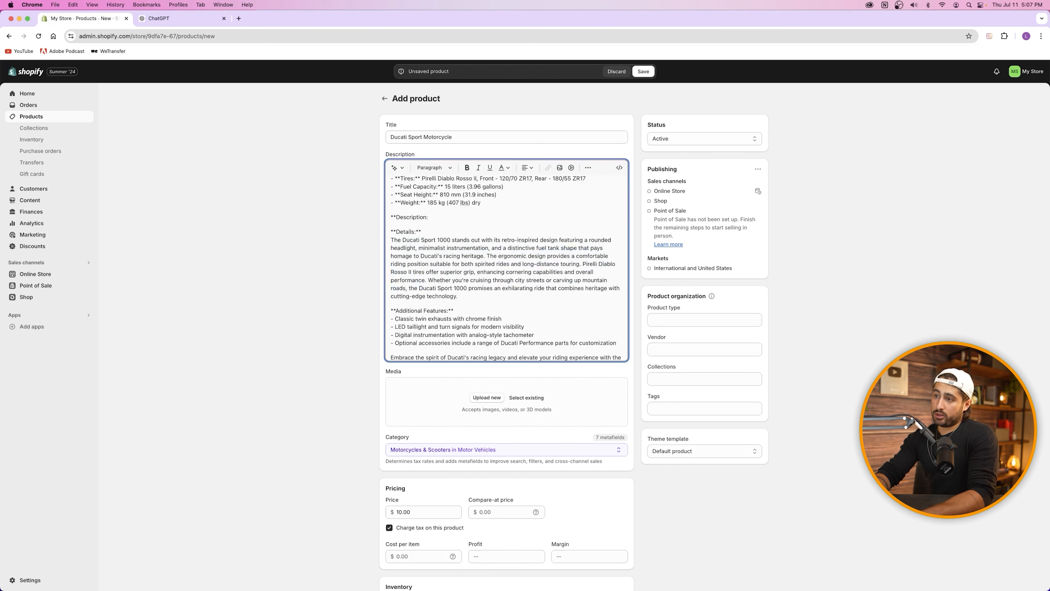
key(BackSpace)
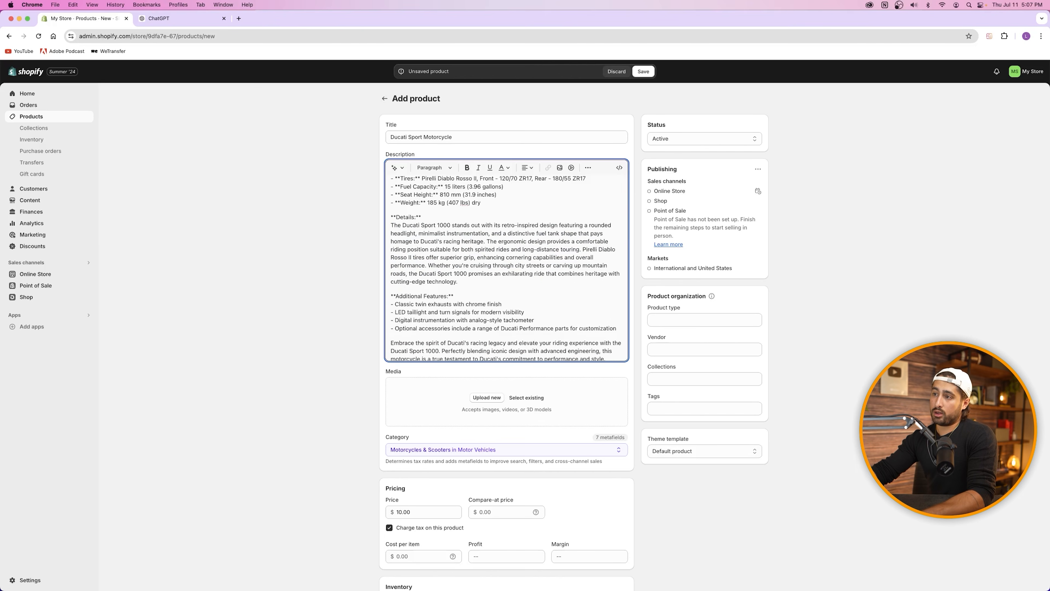
scroll(389, 182, up, 5)
click(390, 181)
key(Return)
key(Return)
key(Up)
key(Up)
key(super+v)
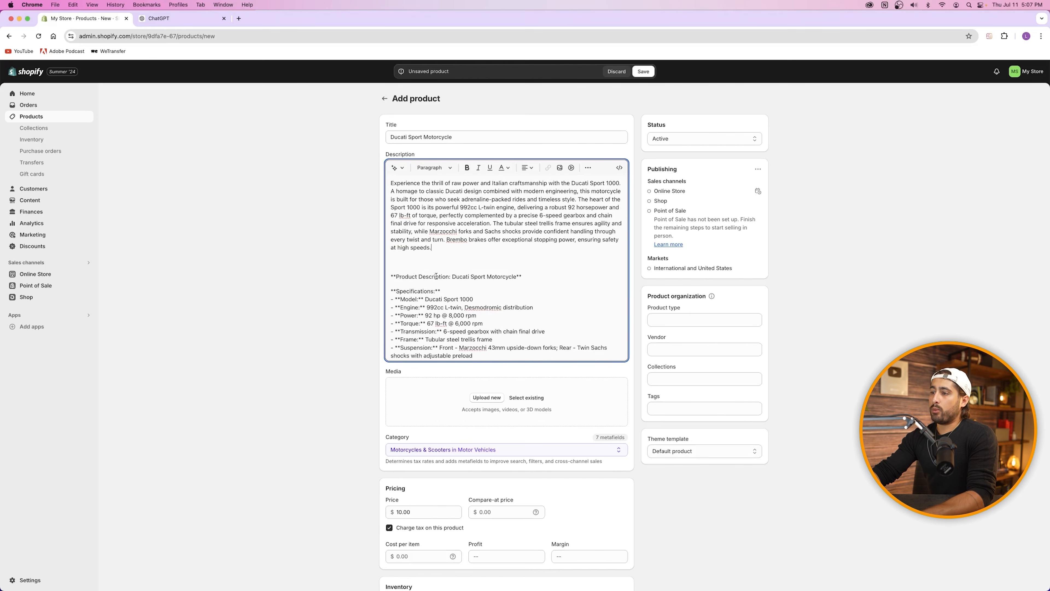
Step: Delete the 'Product Description: Ducati Sport Motorcycle' line and bold the Specifications heading without asterisks
drag(539, 278, 384, 276)
key(BackSpace)
key(BackSpace)
key(BackSpace)
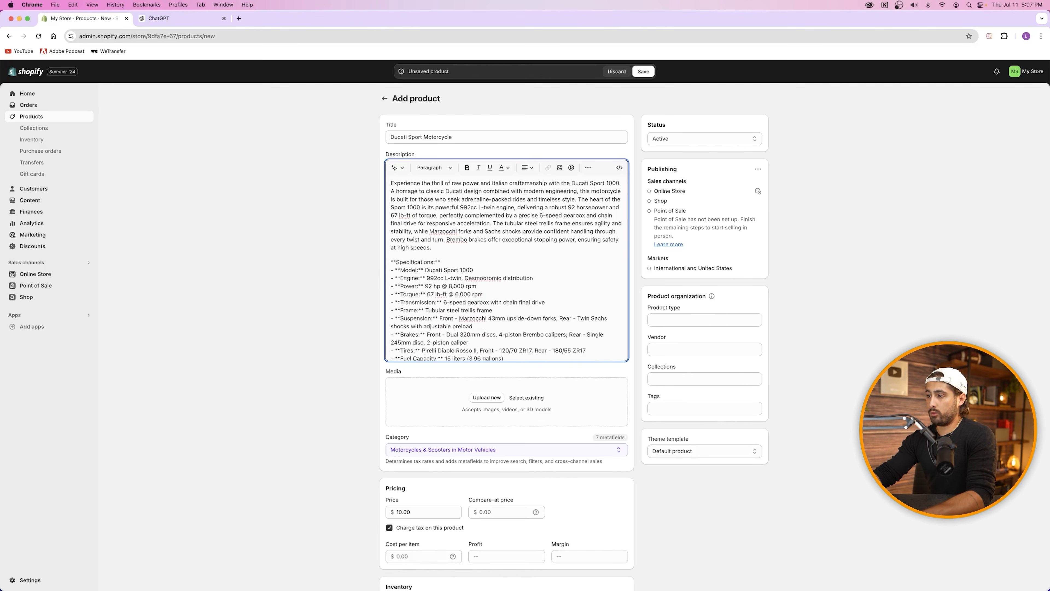
click(441, 262)
key(BackSpace)
key(BackSpace)
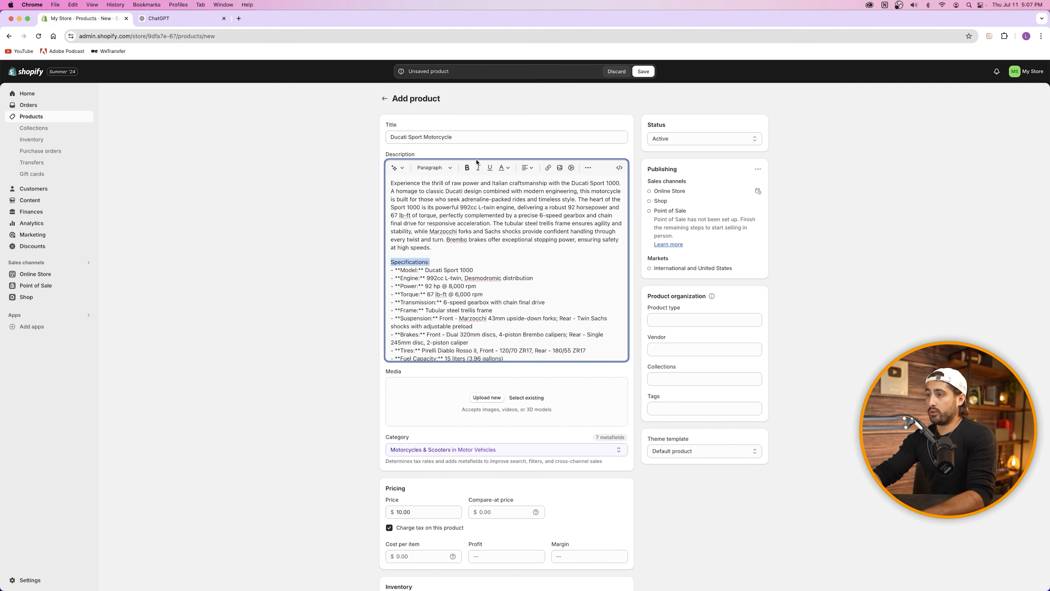
click(467, 168)
click(470, 263)
Step: Bold the Details and Additional Features headings and delete their stray asterisks
scroll(469, 263, down, 5)
click(432, 210)
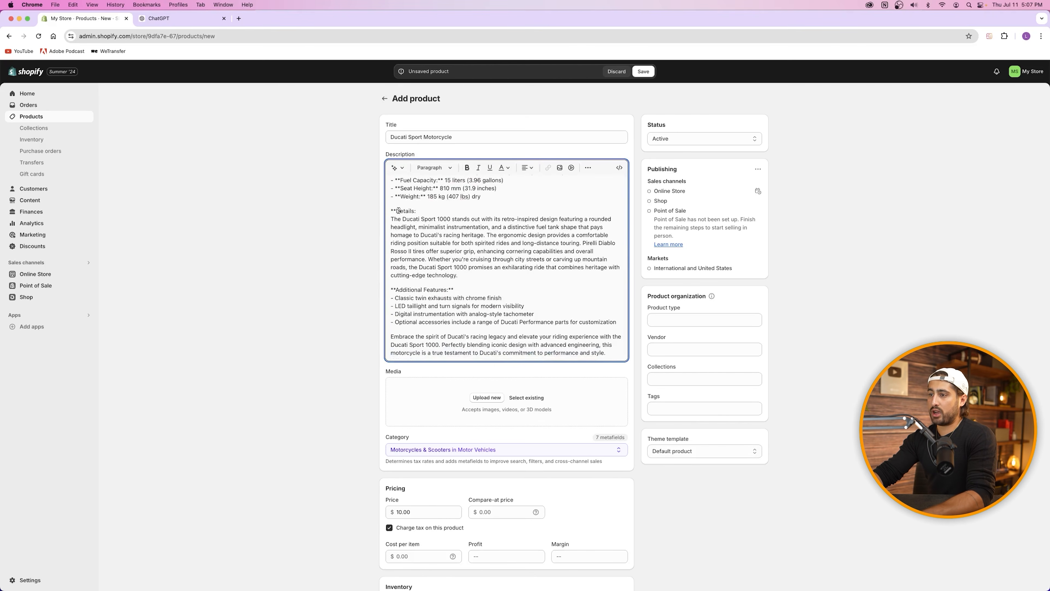
key(BackSpace)
key(BackSpace)
drag(390, 211, 410, 211)
click(467, 168)
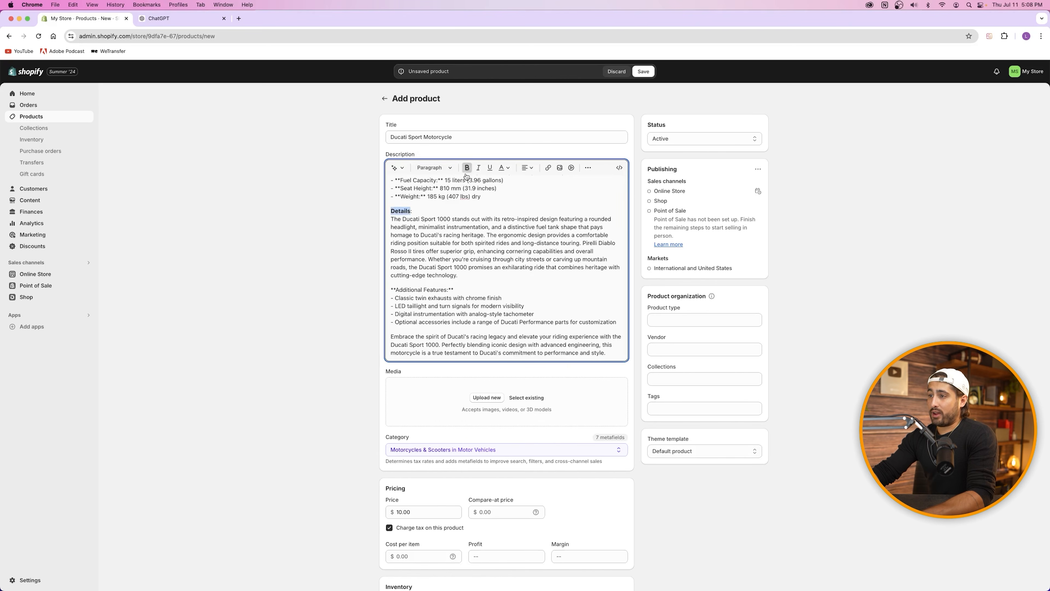
drag(396, 290, 448, 290)
click(467, 168)
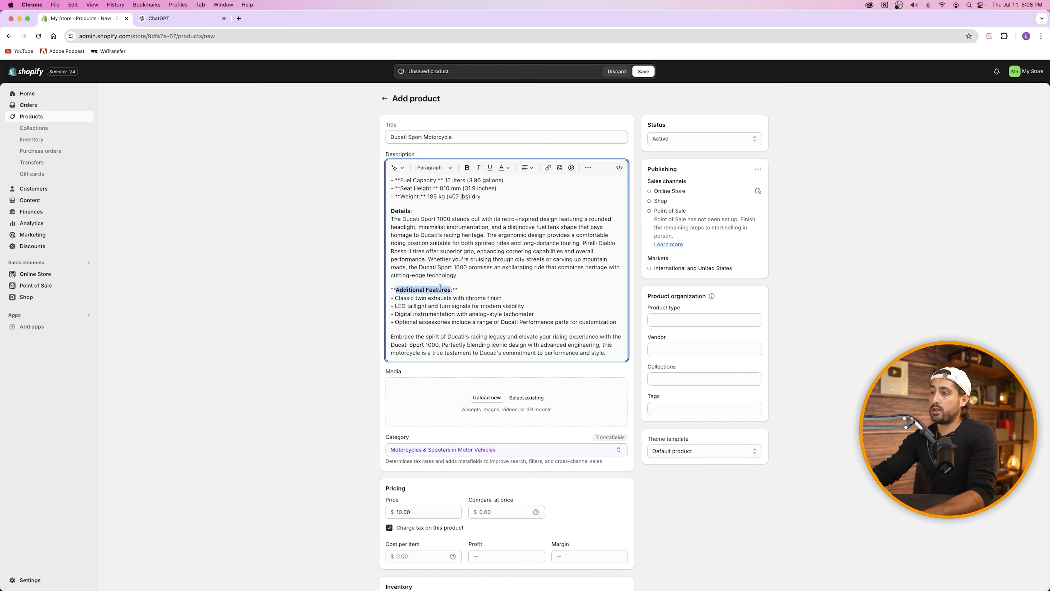
click(458, 289)
key(BackSpace)
key(BackSpace)
click(398, 290)
key(BackSpace)
key(BackSpace)
Step: Review the finished description text
scroll(441, 256, down, 5)
scroll(440, 256, up, 5)
scroll(441, 256, up, 5)
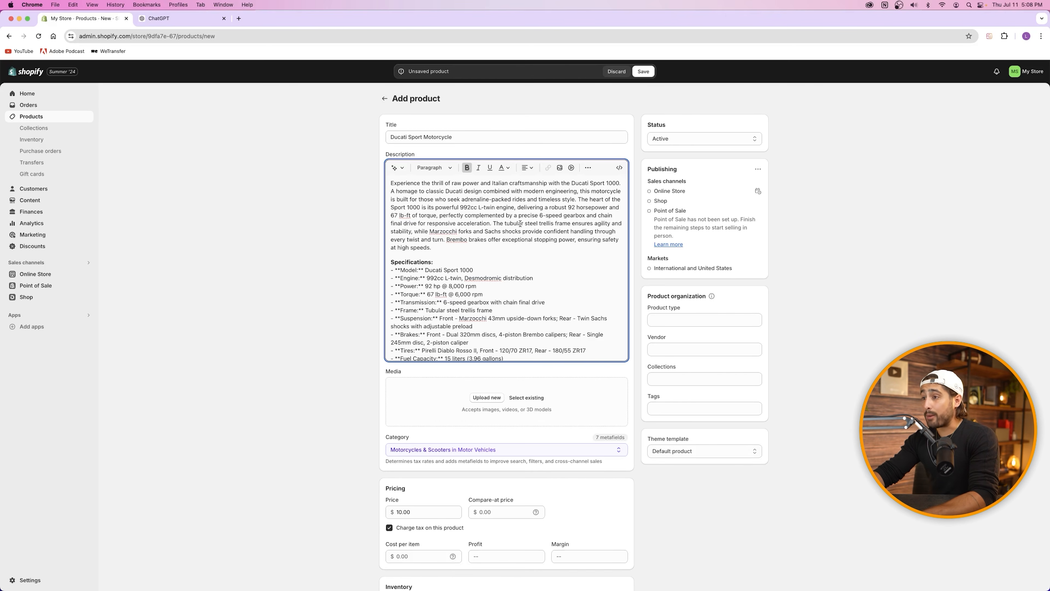
key(super+a)
click(480, 250)
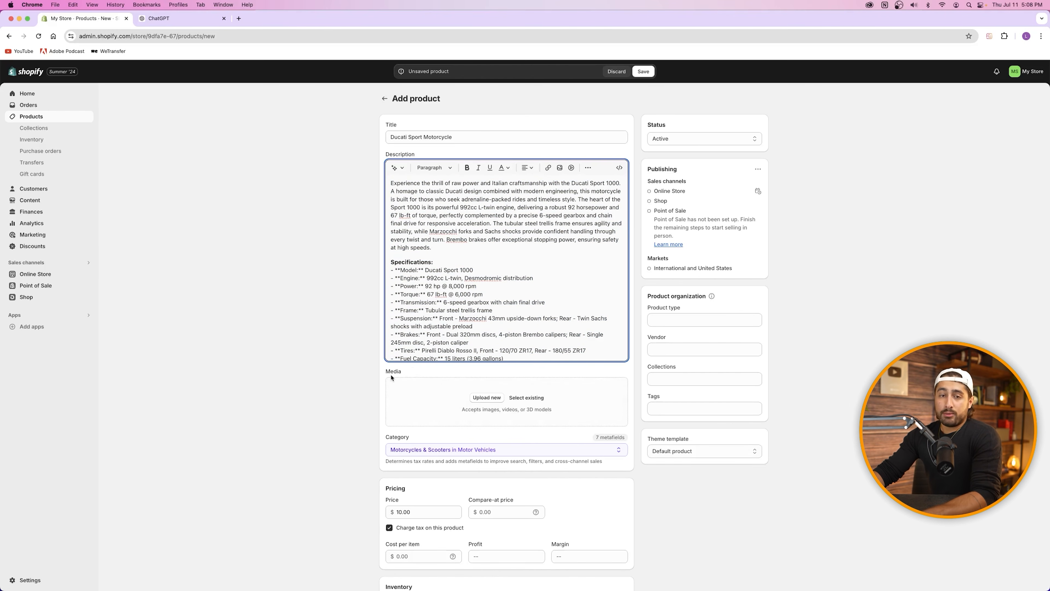
Step: Upload all ten Ducati images from Shopify Tutorial 2024 > Images > Product images to the product media
click(474, 398)
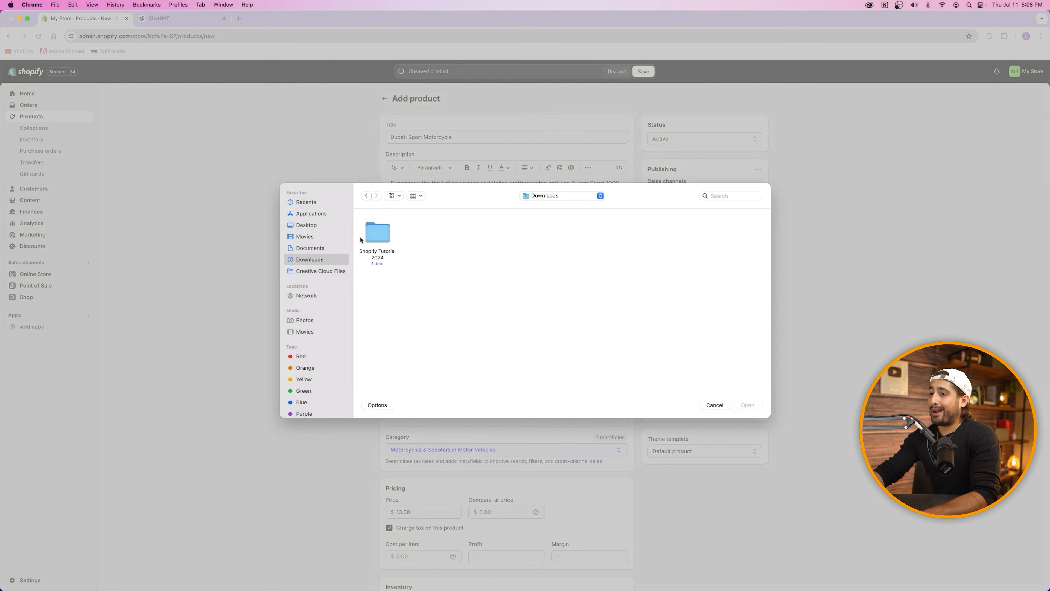
double_click(366, 237)
double_click(381, 233)
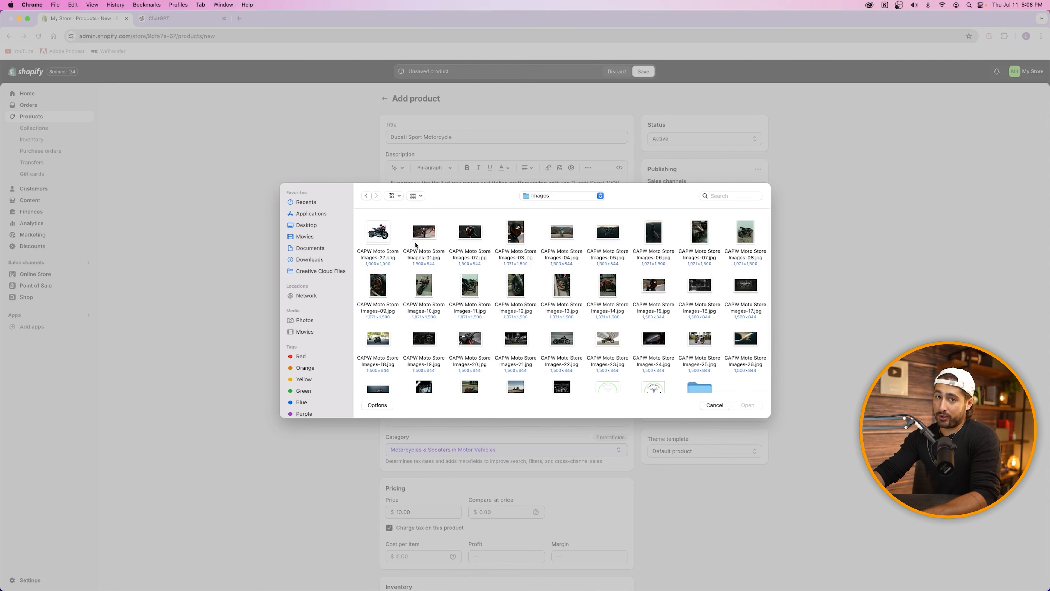
scroll(579, 314, down, 3)
double_click(691, 358)
drag(377, 331, 741, 237)
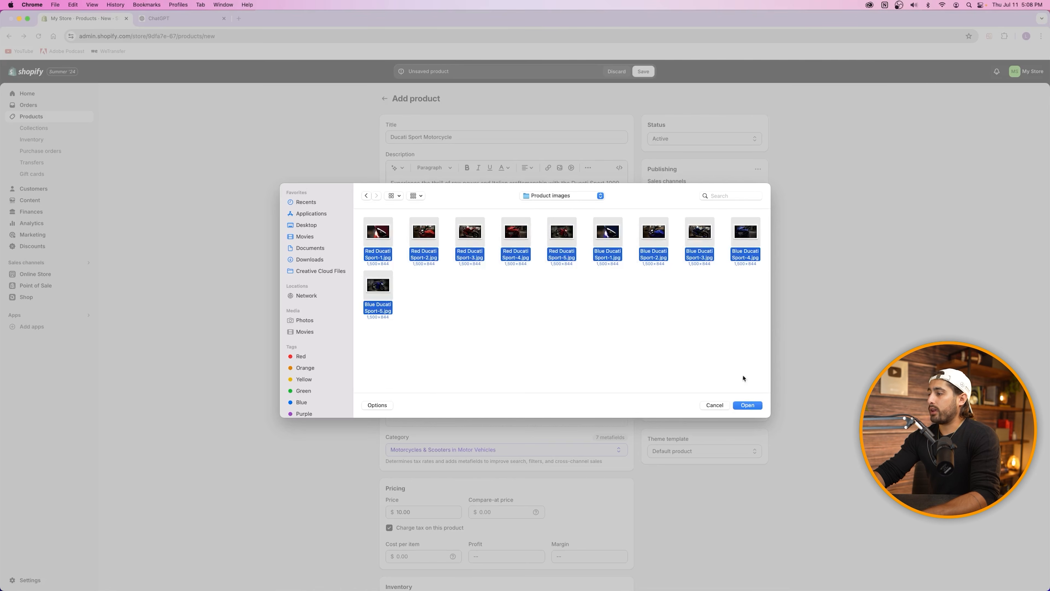
click(746, 405)
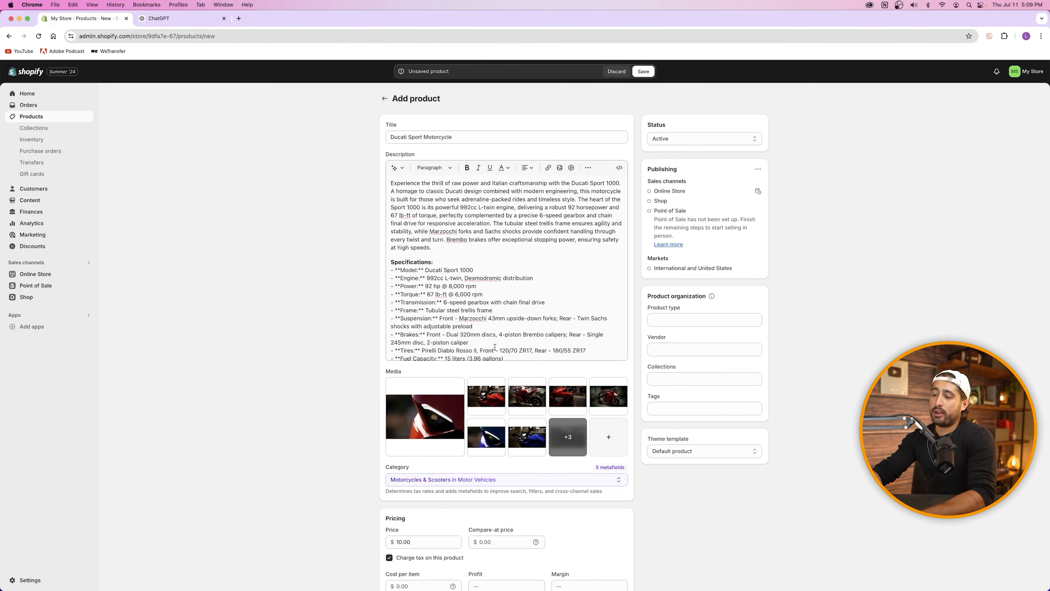
scroll(482, 344, down, 10)
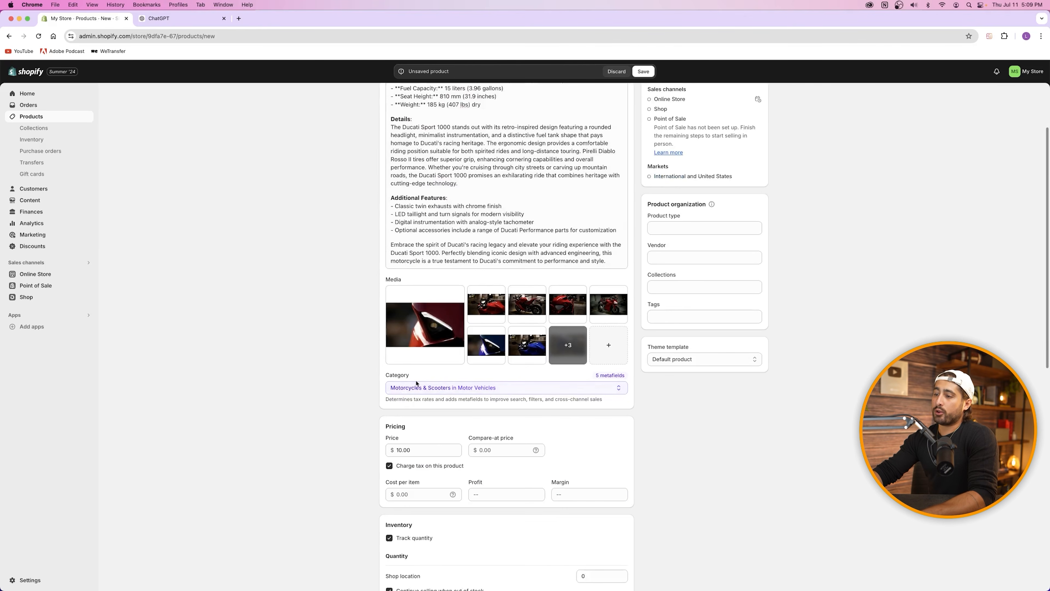
click(480, 389)
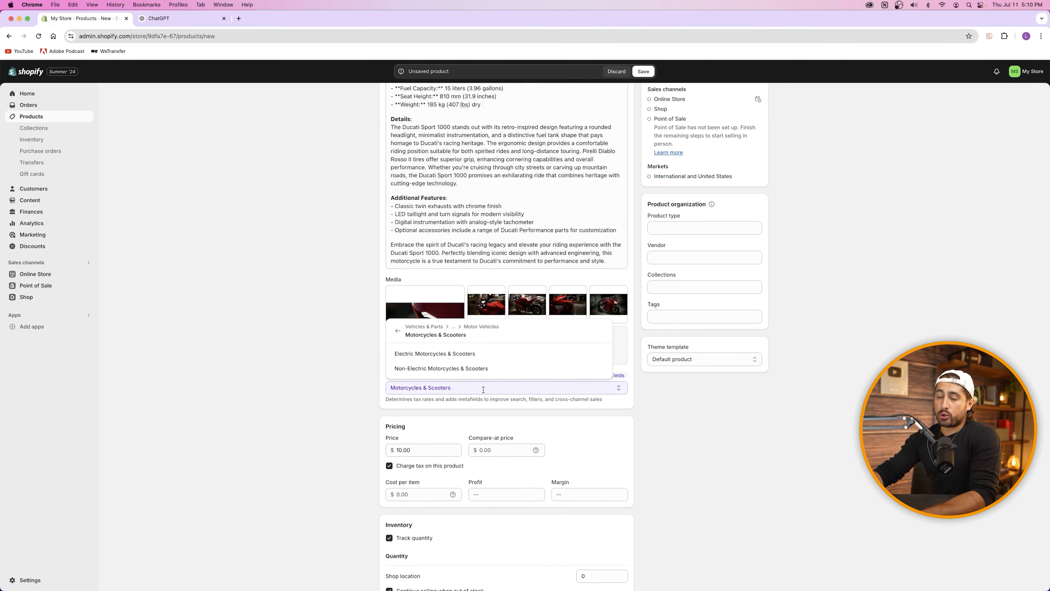
click(435, 353)
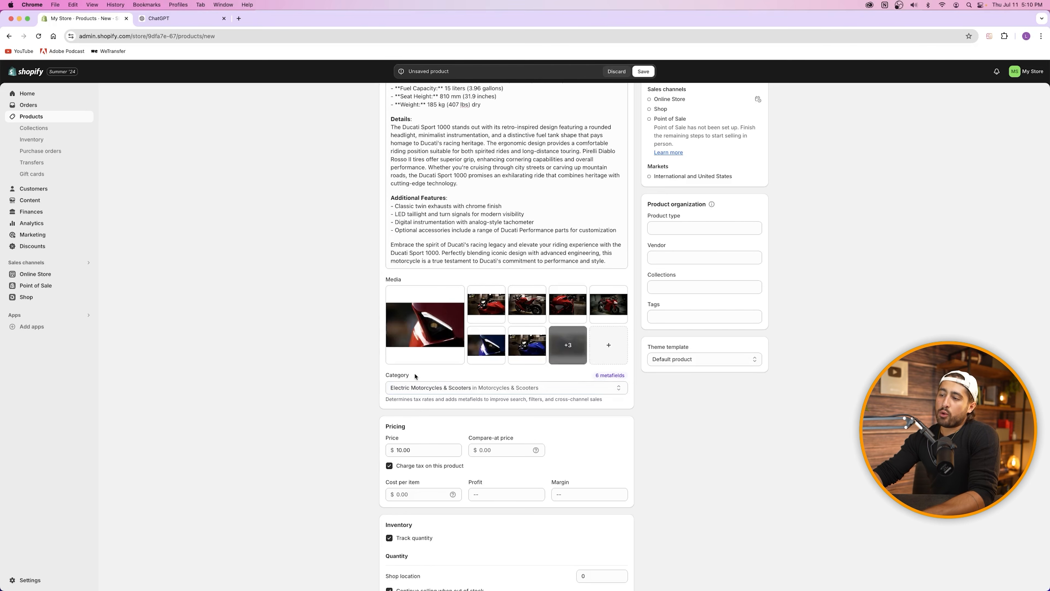
click(447, 388)
click(399, 333)
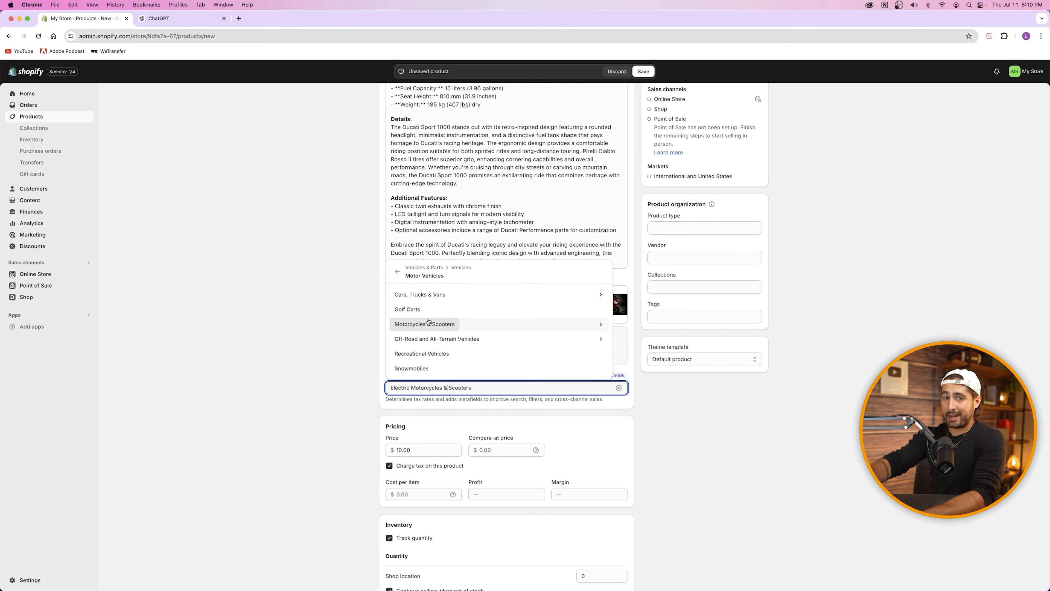
click(453, 324)
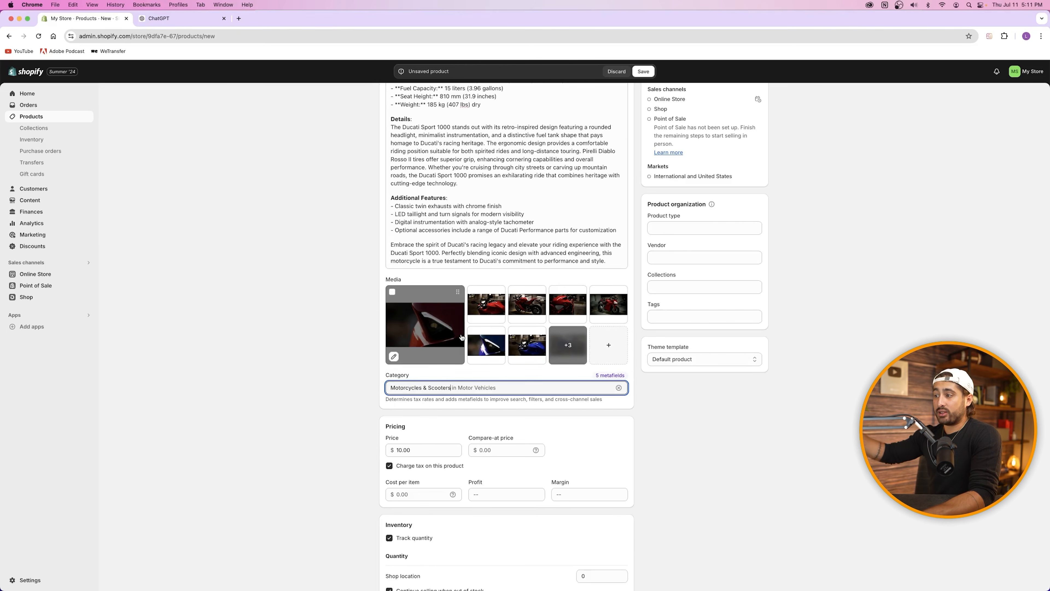
click(685, 285)
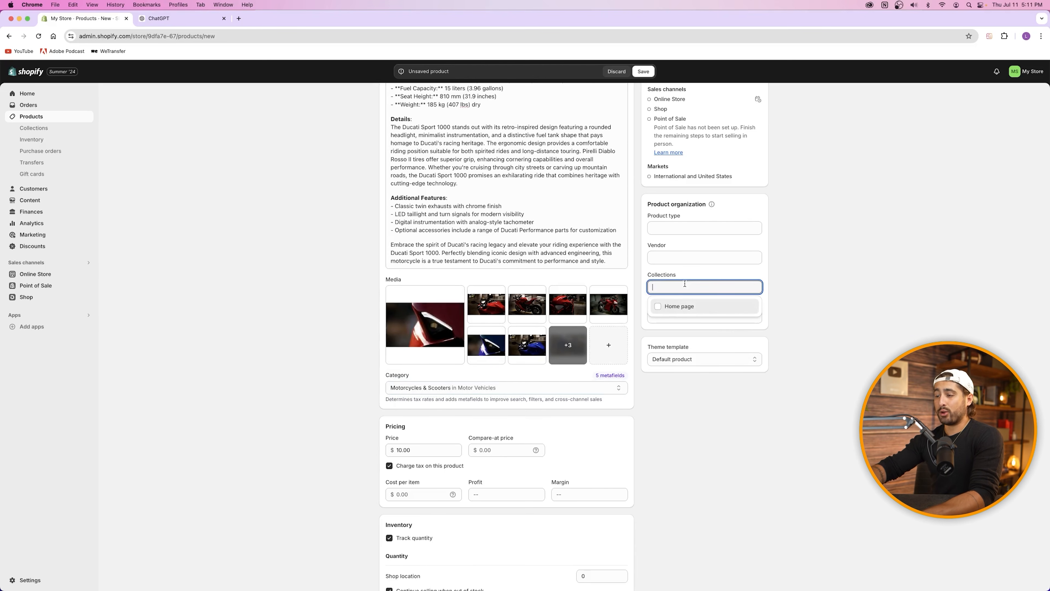
click(507, 374)
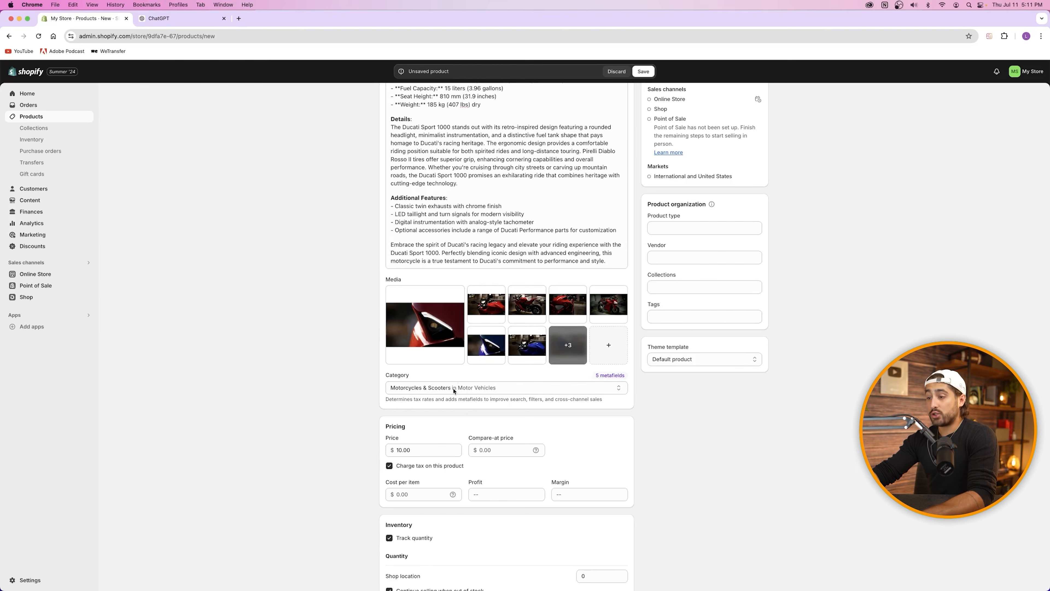
scroll(461, 388, down, 3)
scroll(422, 344, up, 4)
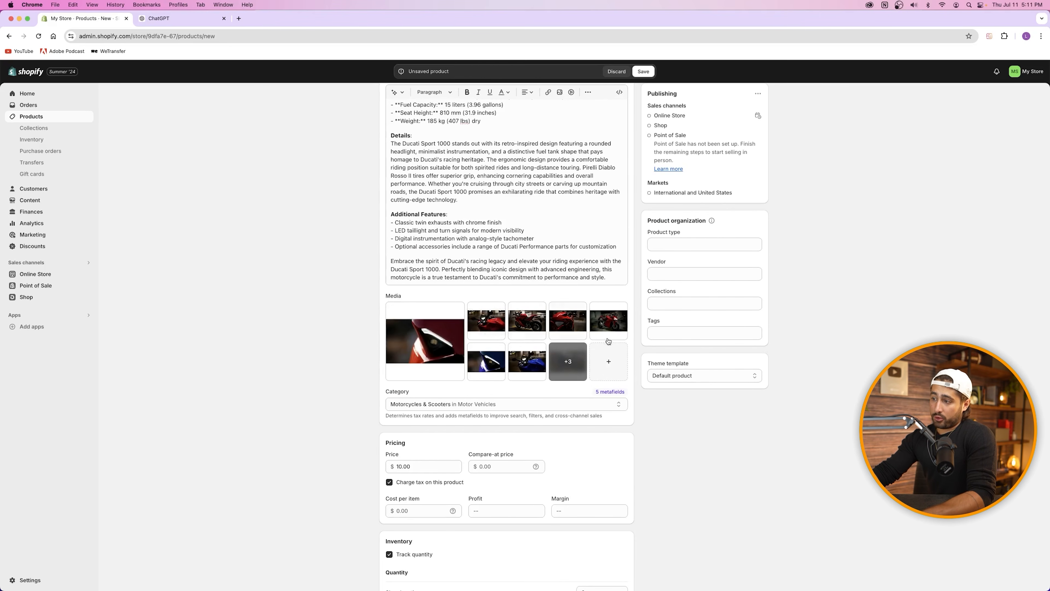
Step: Change the product price from 10.00 to 25,000.00
scroll(420, 426, down, 3)
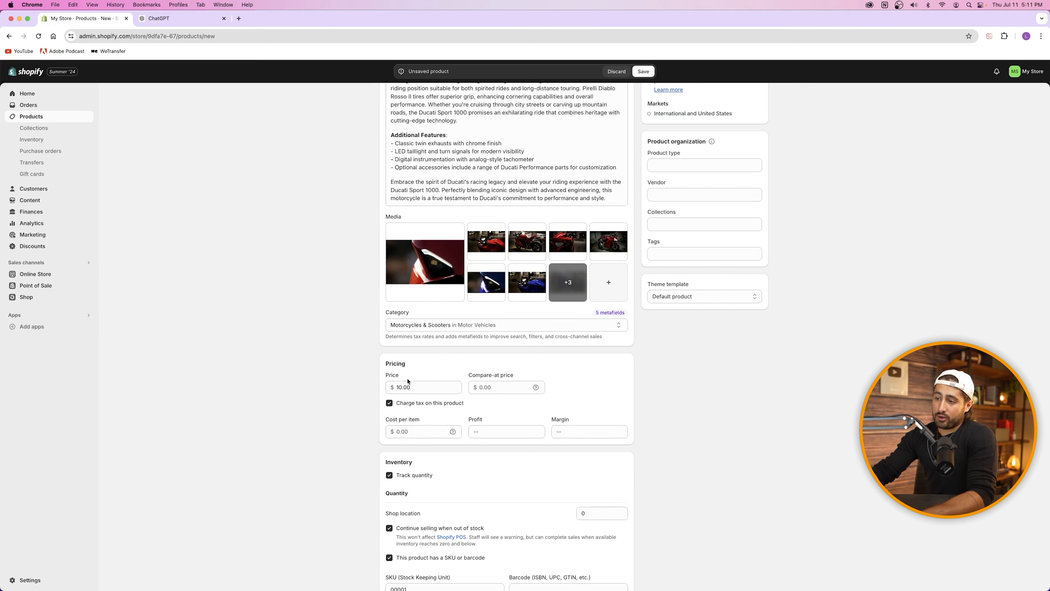
click(422, 386)
double_click(418, 385)
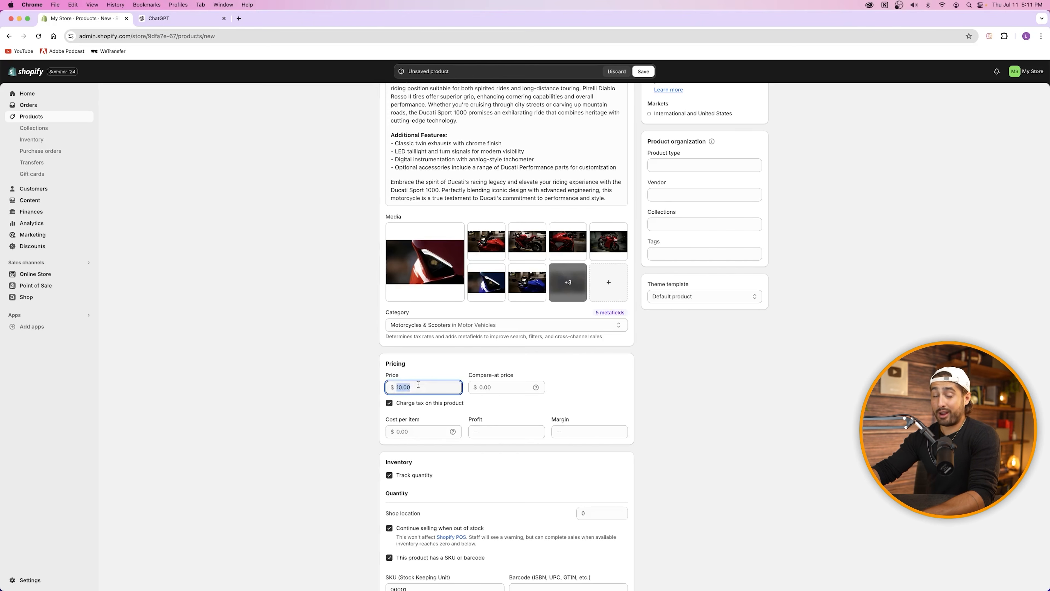
text(20000)
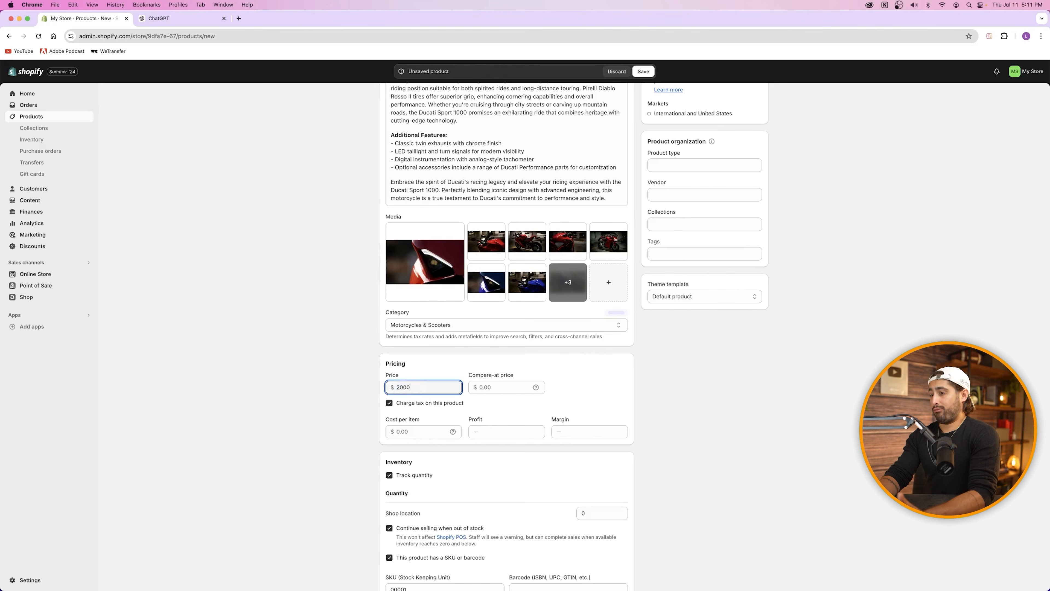
key(BackSpace)
key(BackSpace)
key(BackSpace)
key(BackSpace)
text(5000)
click(435, 363)
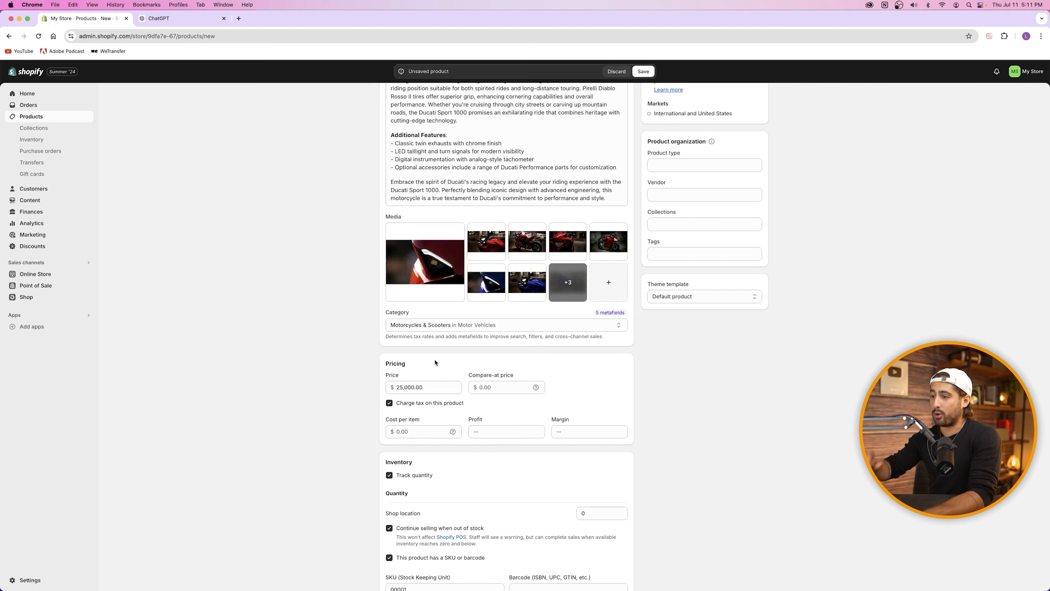
Step: Enter 23,000.00 as the compare-at price
click(492, 389)
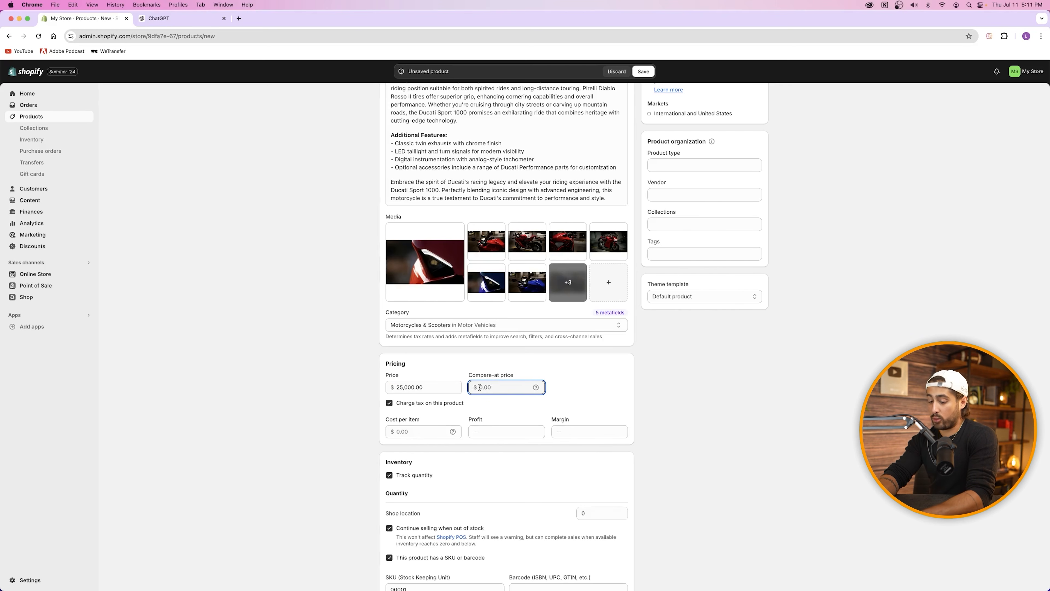
text(23000)
click(466, 382)
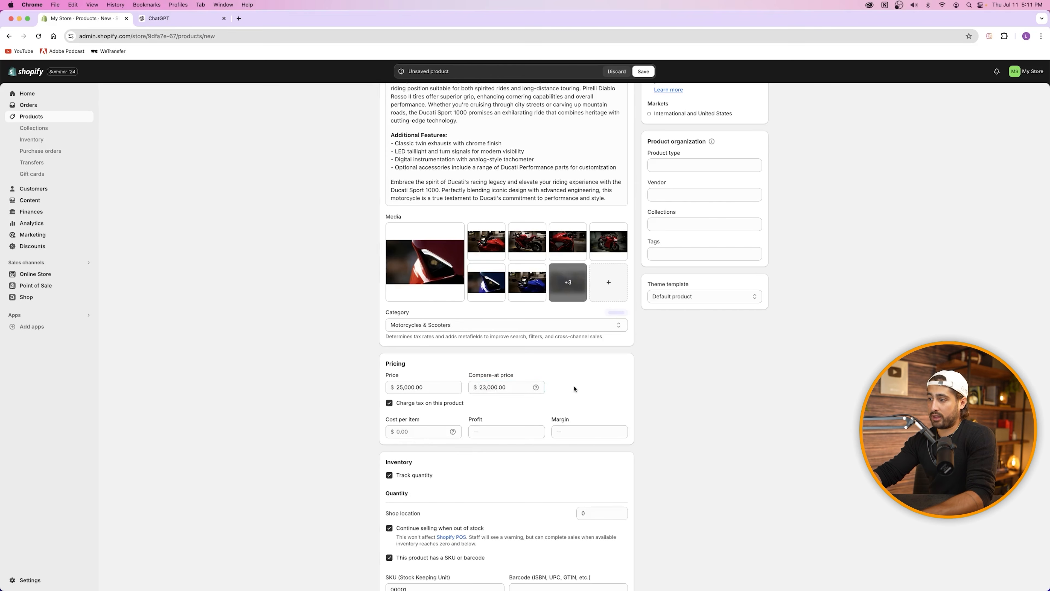
scroll(466, 381, up, 4)
scroll(466, 537, down, 3)
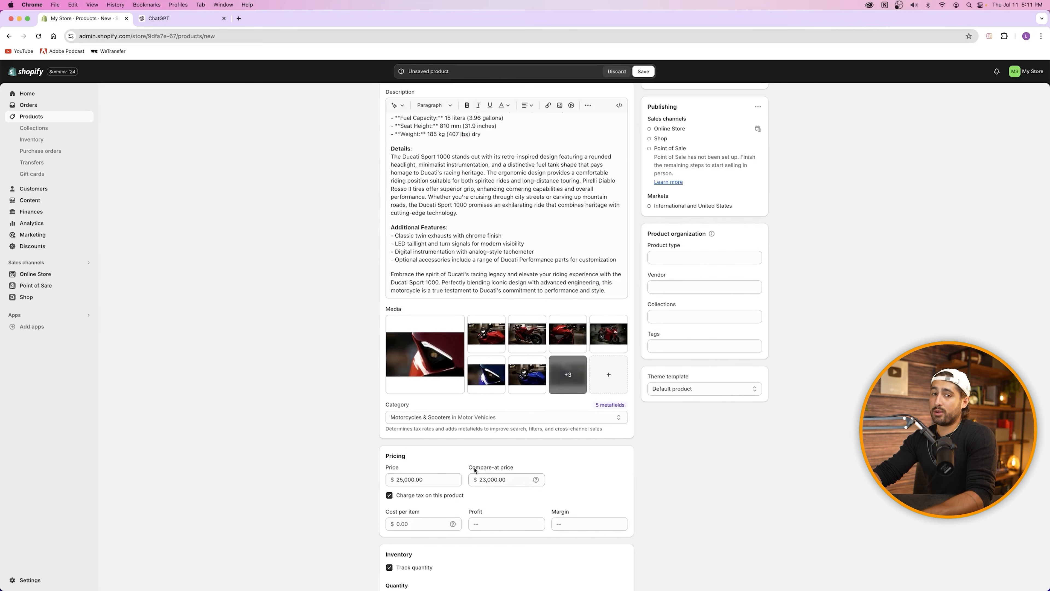
scroll(529, 419, up, 2)
scroll(481, 390, down, 5)
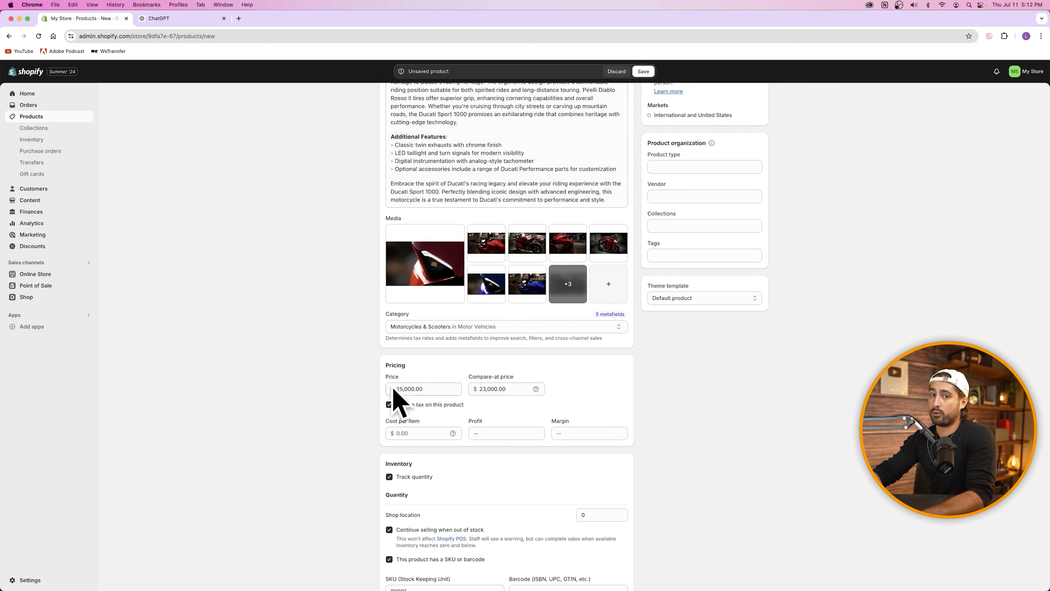
scroll(566, 96, up, 4)
Step: Save the product, check its storefront preview at $25,000.00, and return to the admin page
click(644, 71)
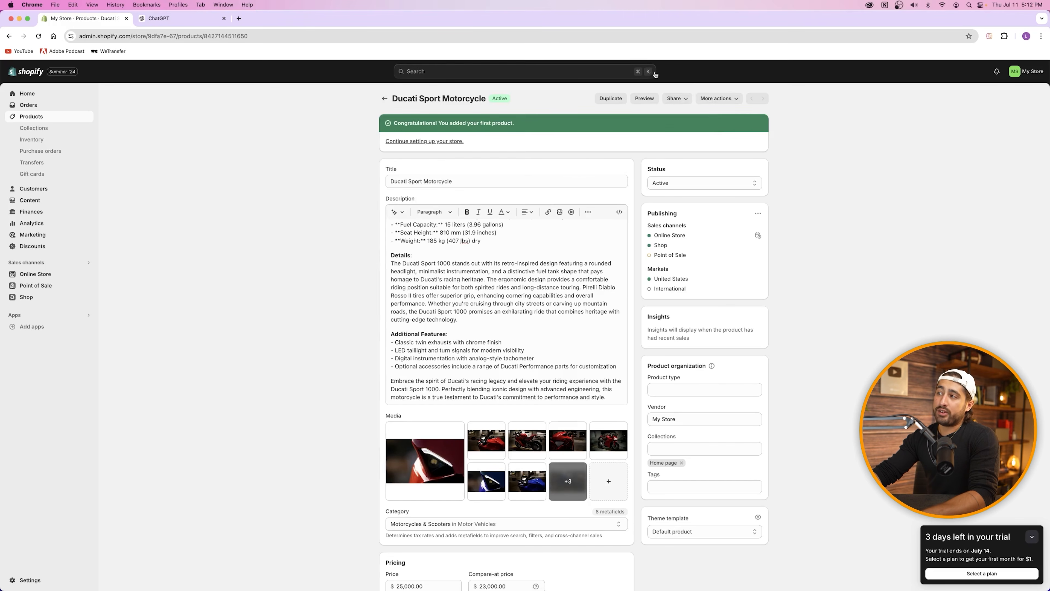
click(645, 100)
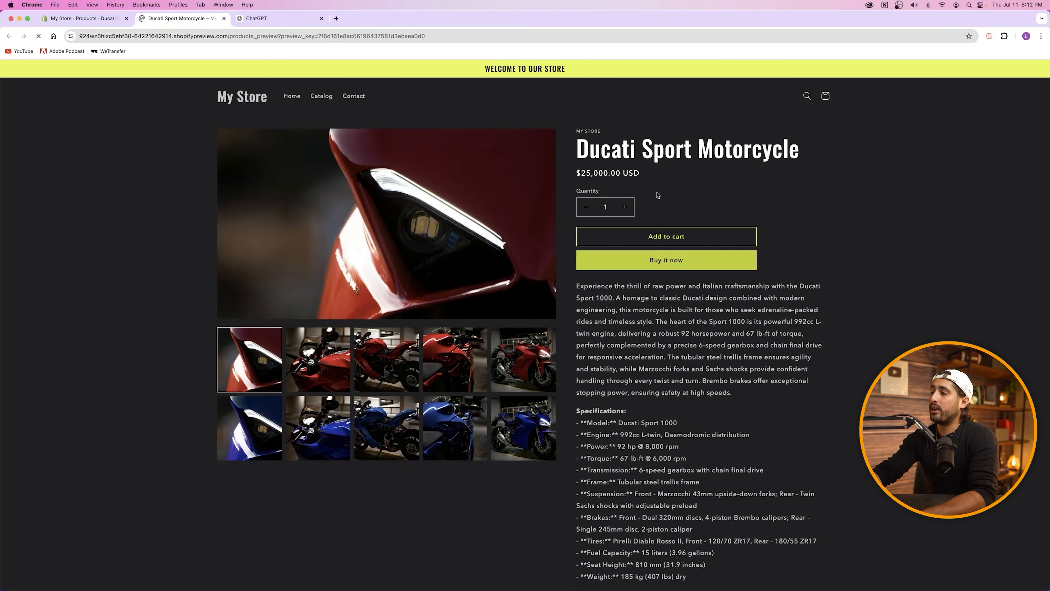
scroll(655, 194, down, 10)
scroll(648, 188, up, 10)
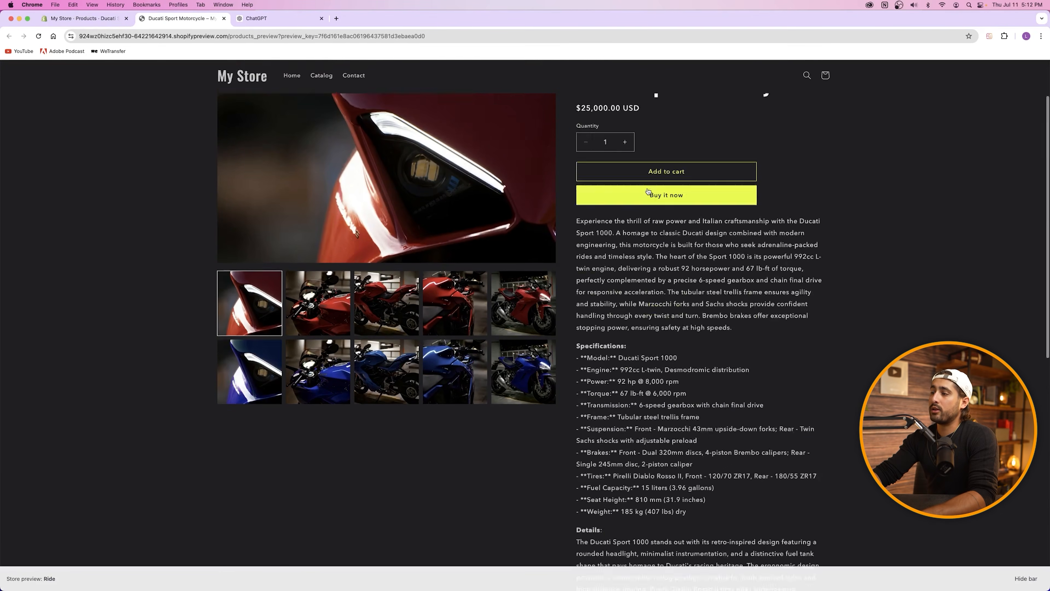
drag(576, 174, 675, 177)
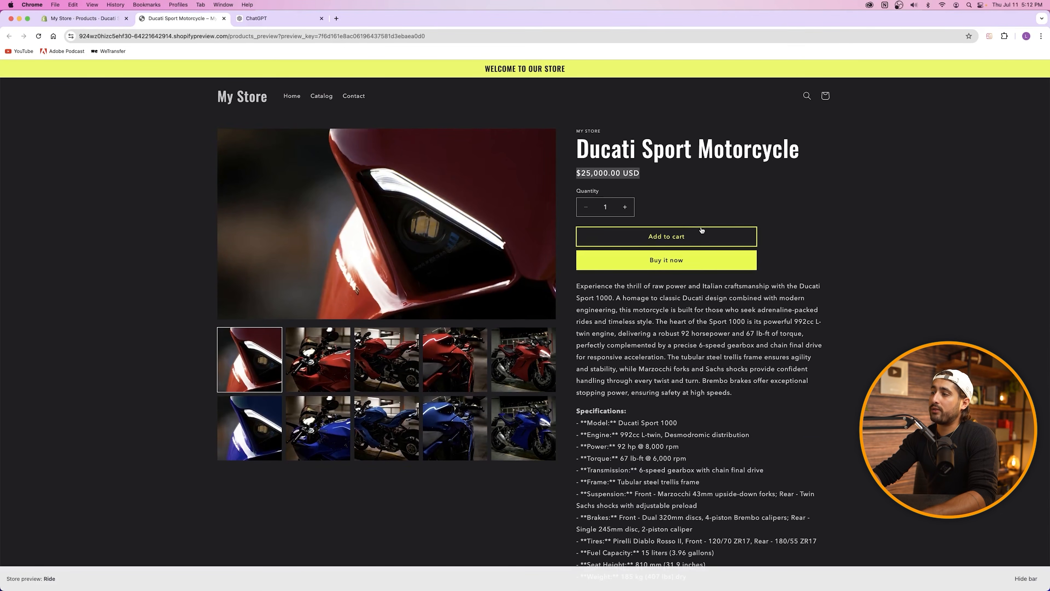
click(79, 19)
scroll(523, 392, down, 7)
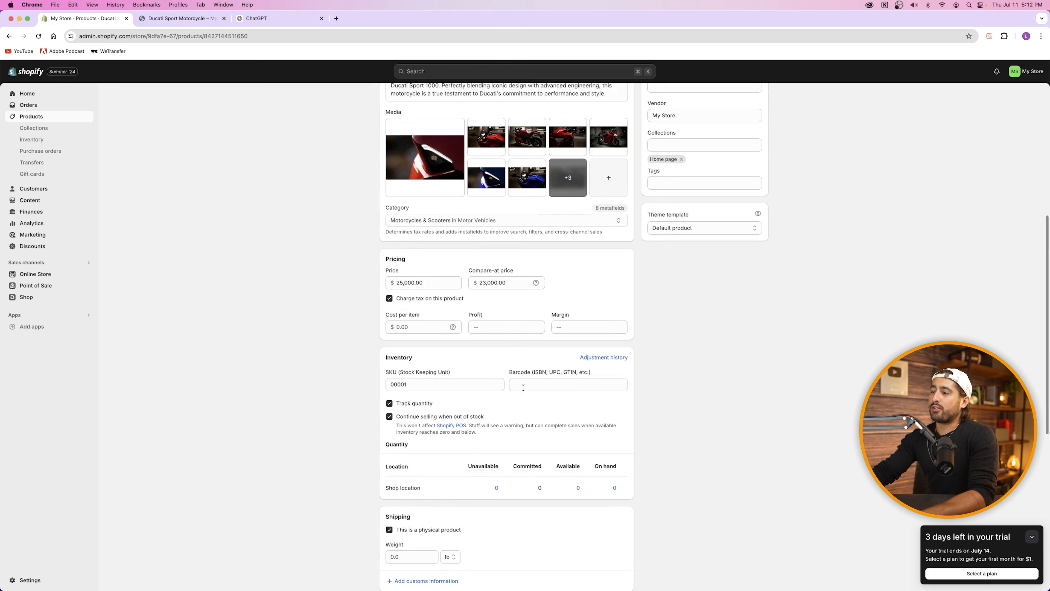
Step: Change the compare-at price to 25,000 and save the product
mouse_move(535, 284)
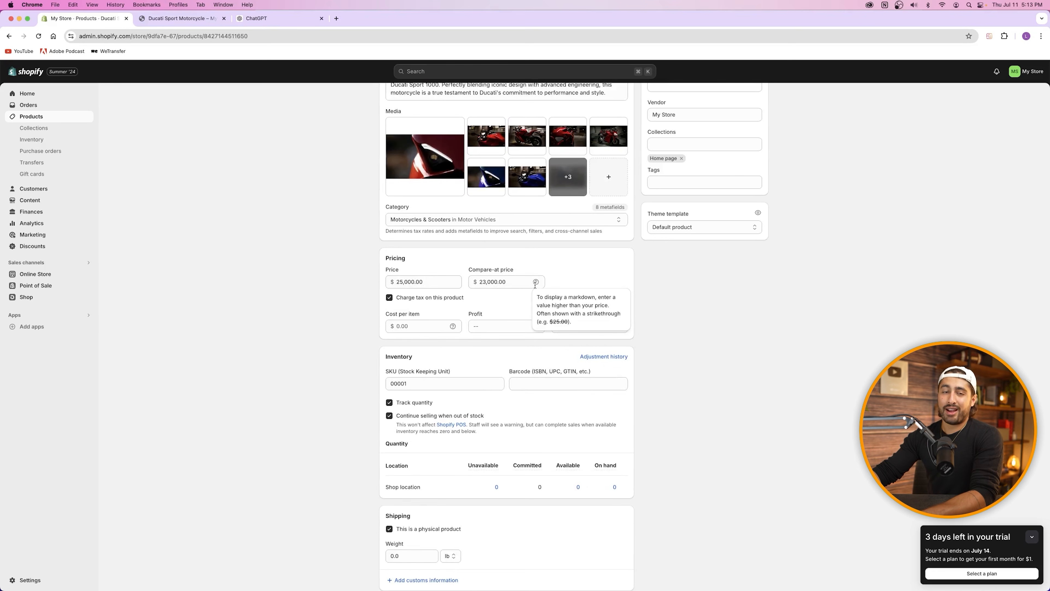
click(480, 281)
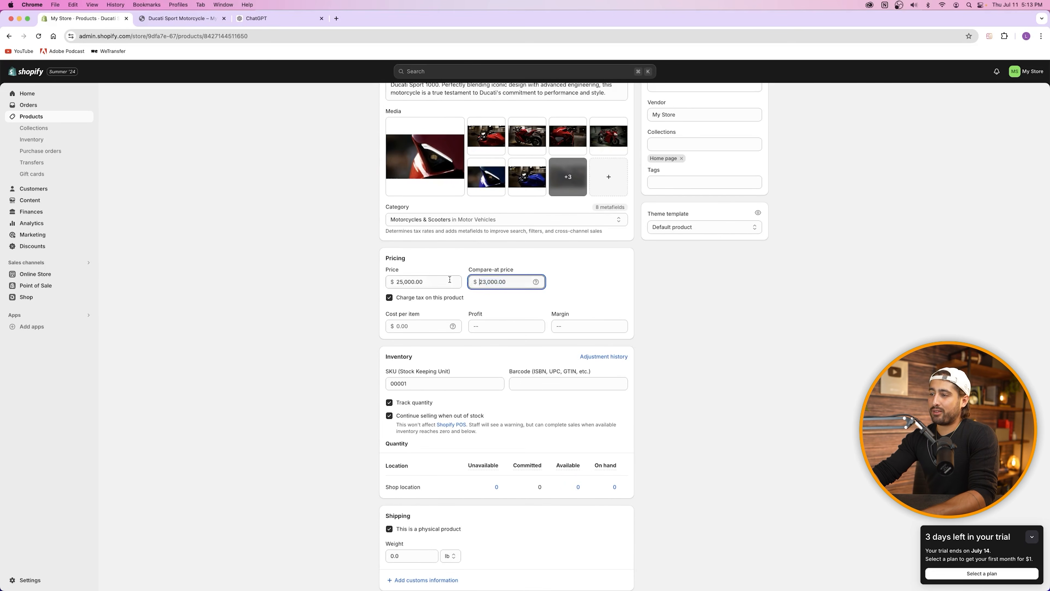
key(super+a)
text(25000)
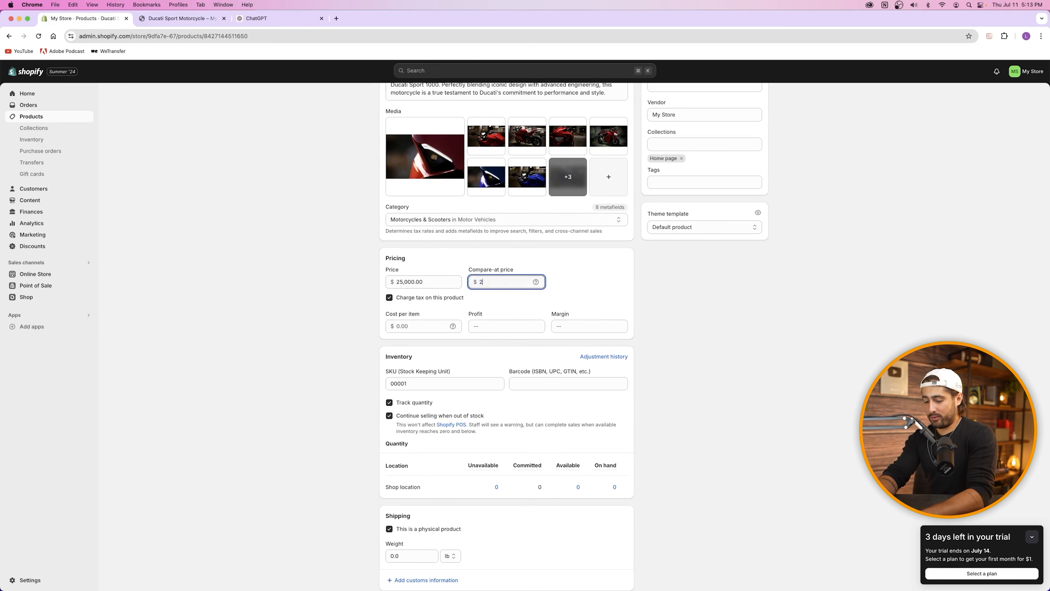
click(398, 281)
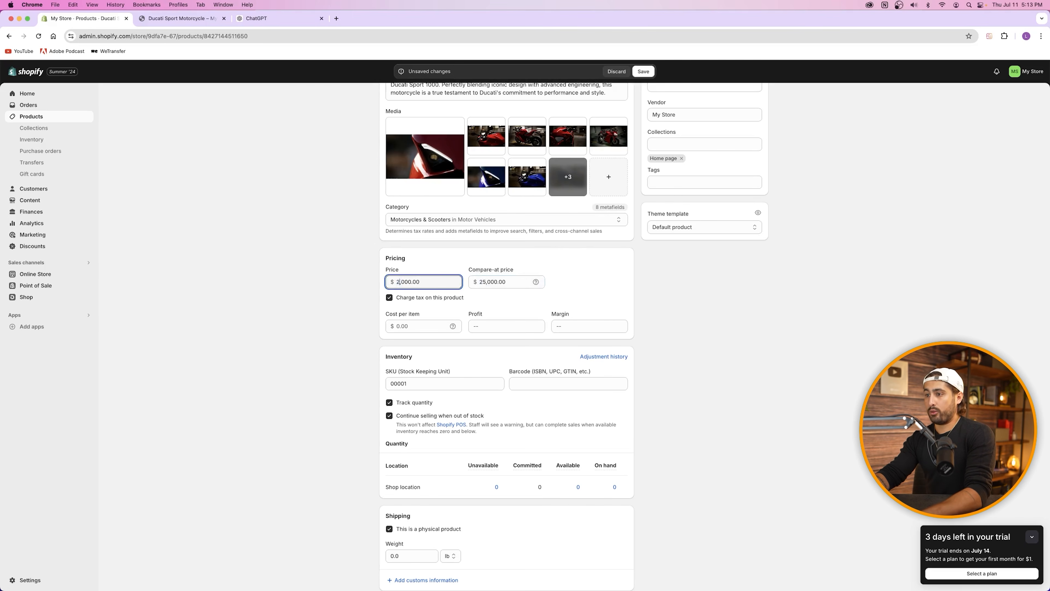
click(650, 71)
Step: Preview the storefront sale showing 25,000.00 struck through and 23,000.00, then close extra tabs
scroll(637, 116, up, 10)
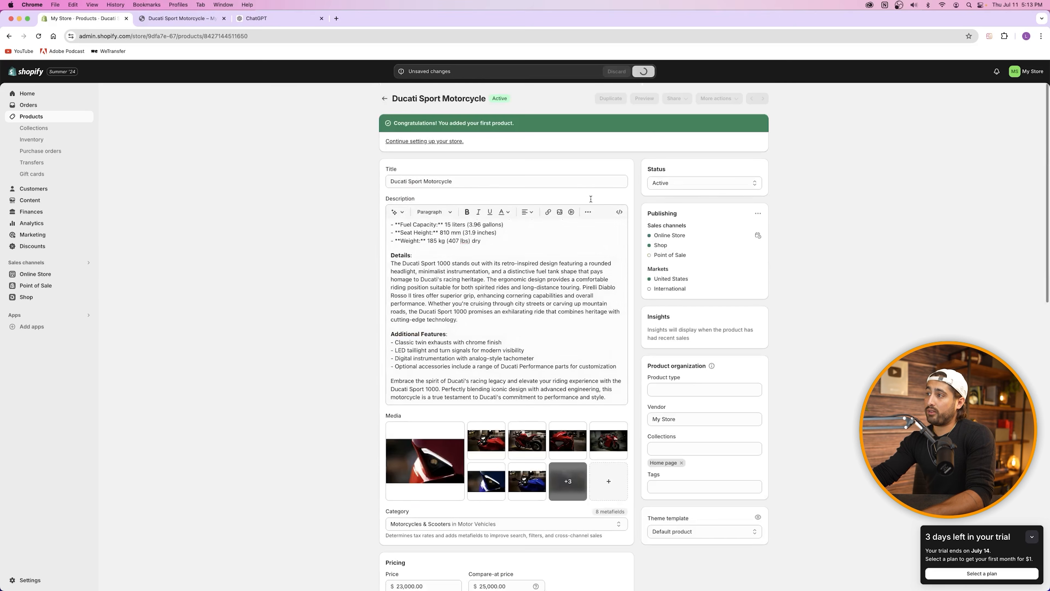
click(644, 98)
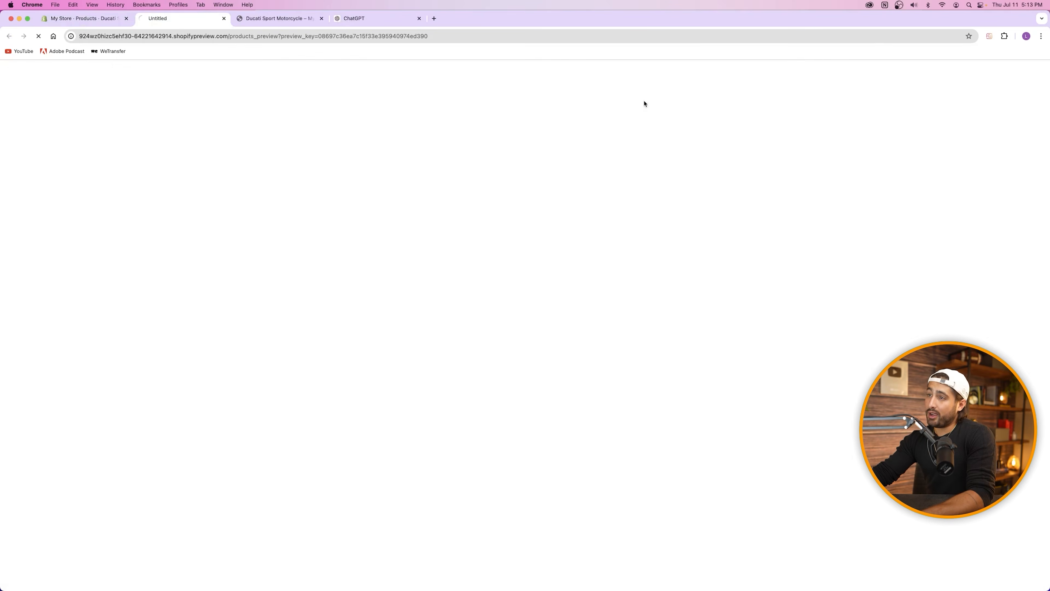
drag(578, 173, 632, 171)
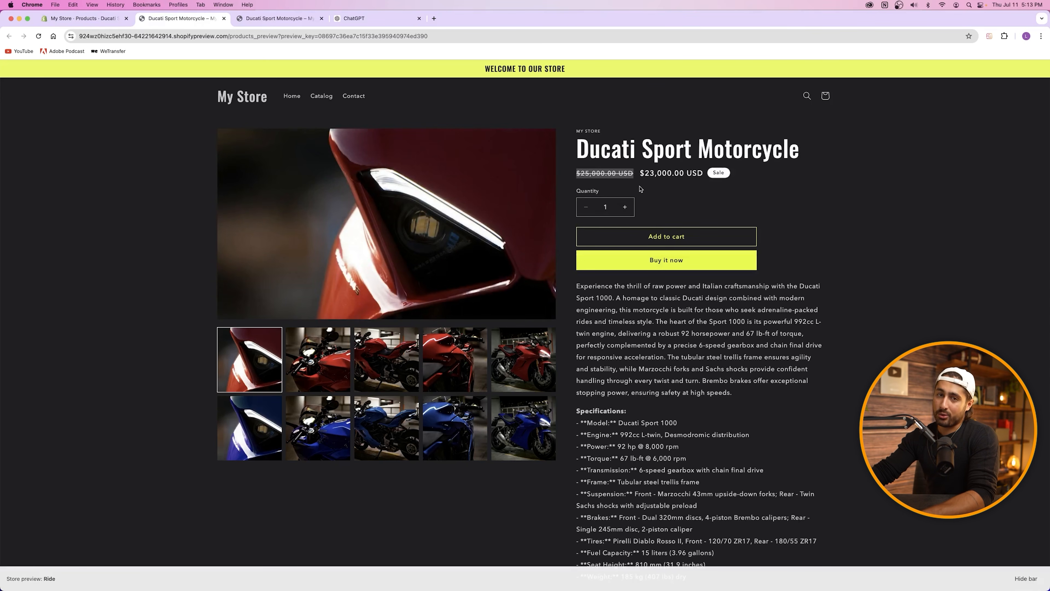
drag(645, 173, 692, 174)
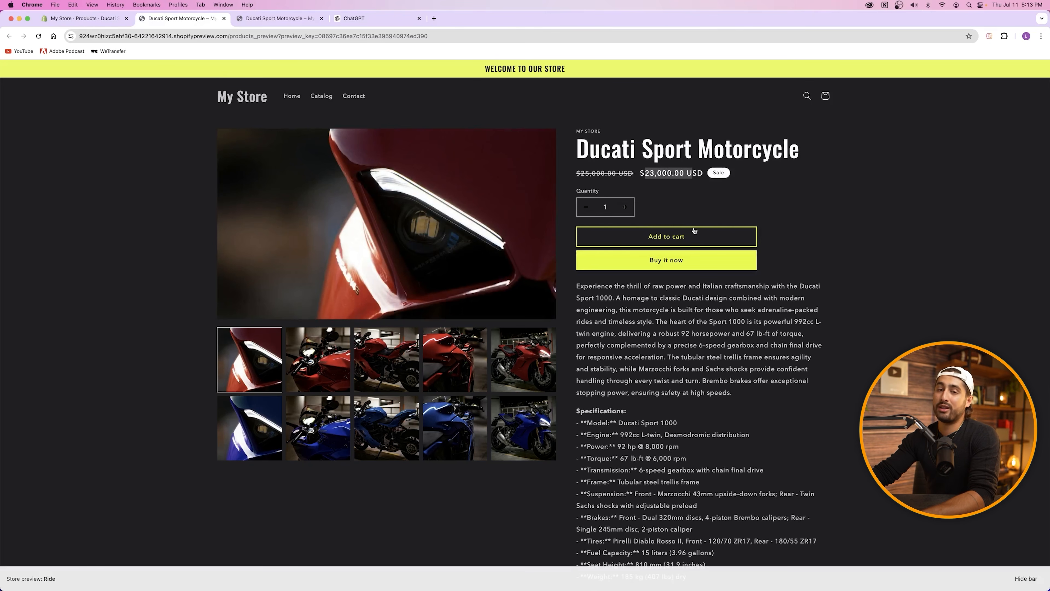
click(644, 201)
click(322, 18)
click(322, 19)
Step: Back in the admin, toggle Charge tax off and on and step through the cost fields
click(224, 18)
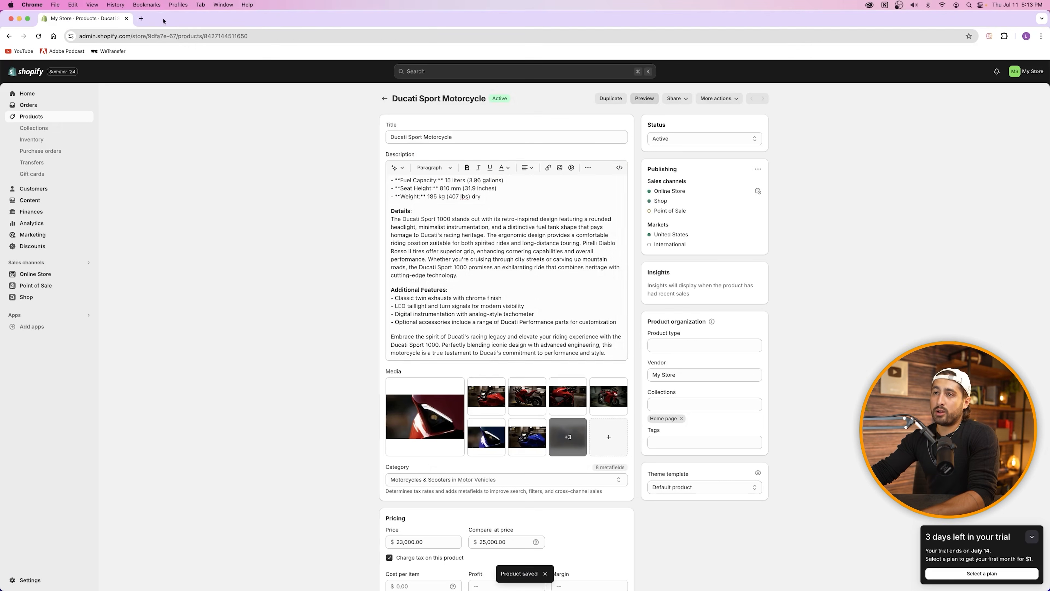
scroll(474, 244, down, 5)
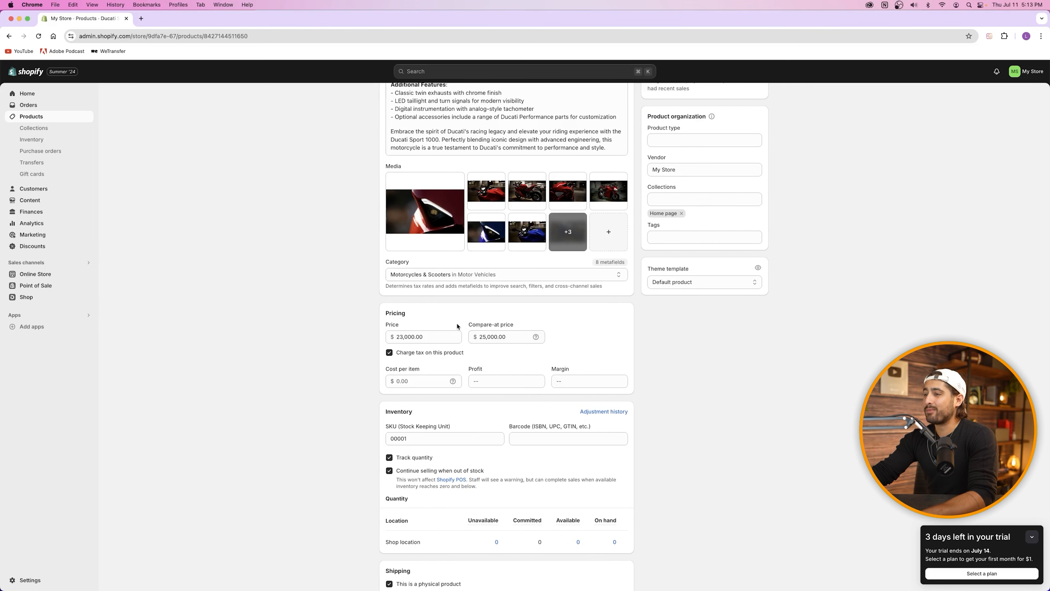
click(390, 353)
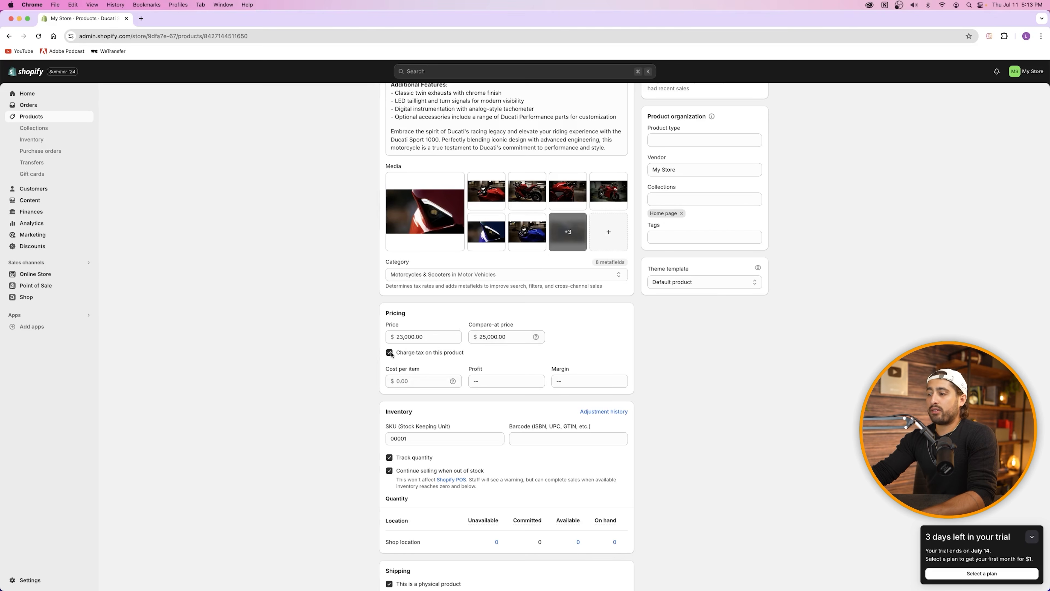
click(390, 353)
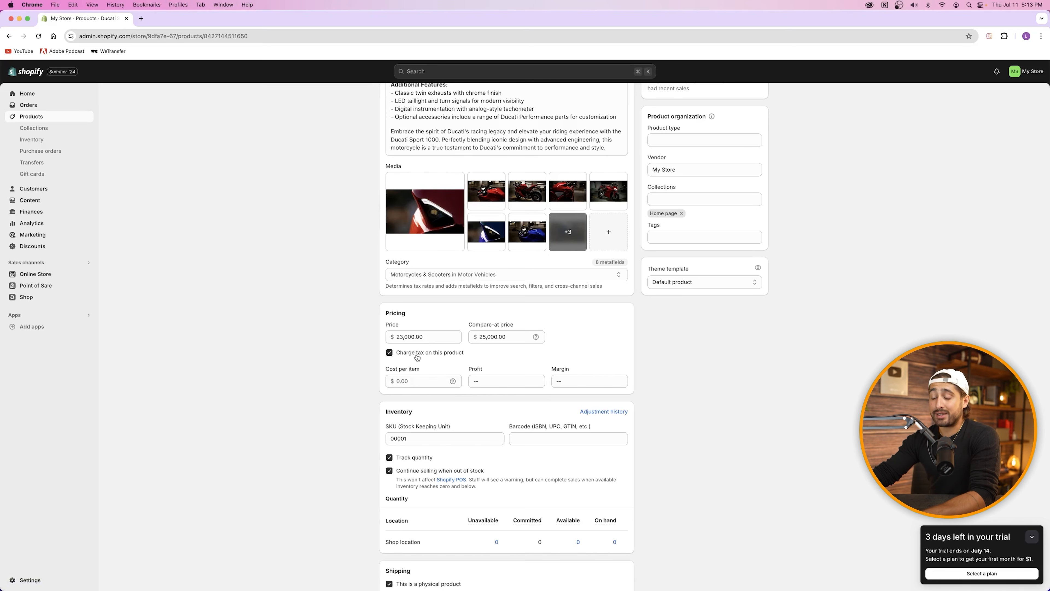
click(406, 373)
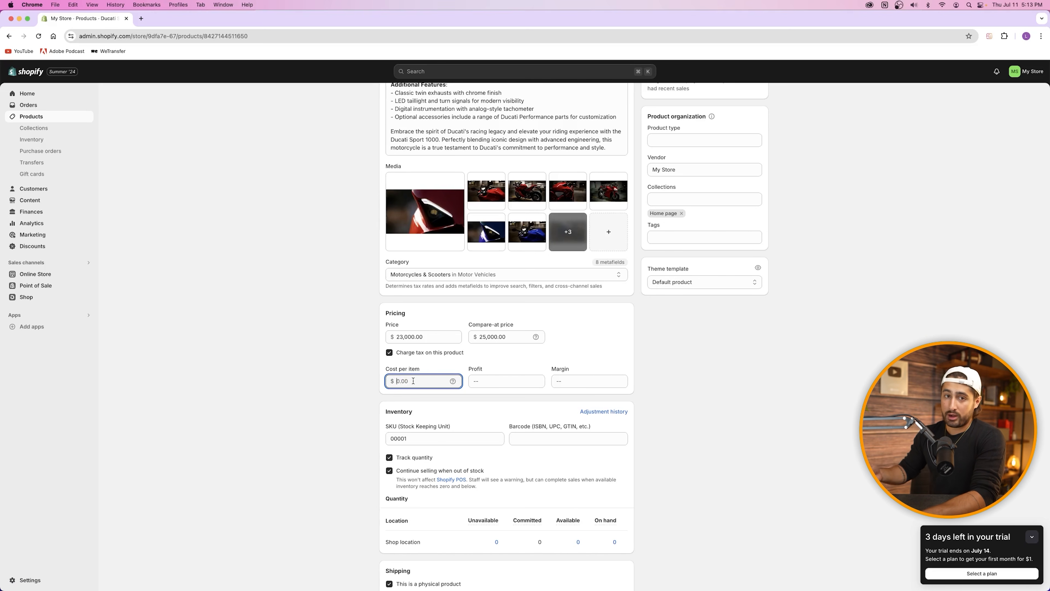
key(Tab)
key(Tab)
click(507, 364)
Step: Keep quantity tracking on and uncheck 'Continue selling when out of stock'
scroll(507, 364, down, 3)
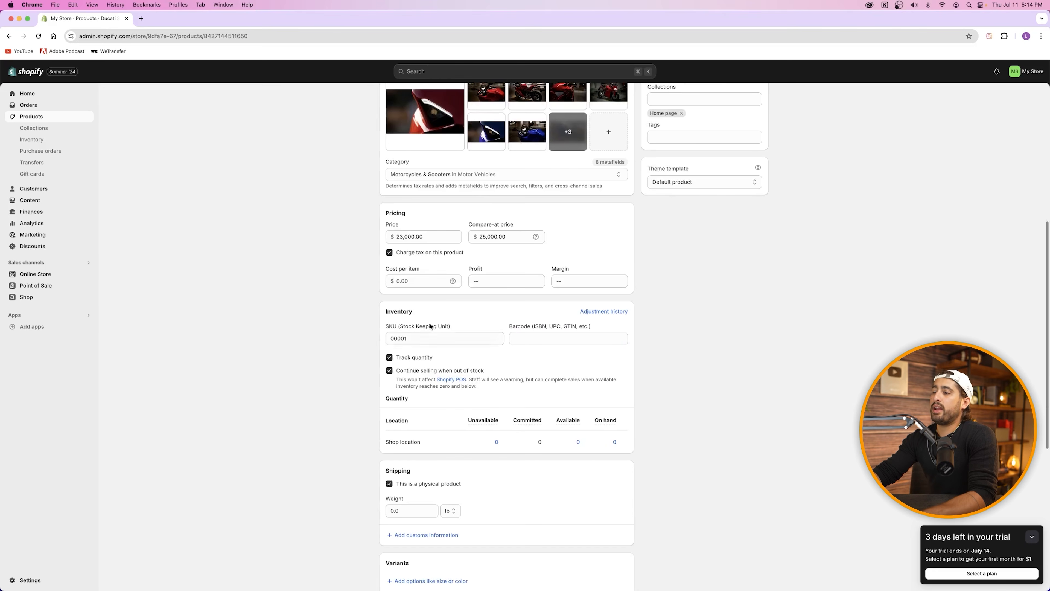
click(392, 326)
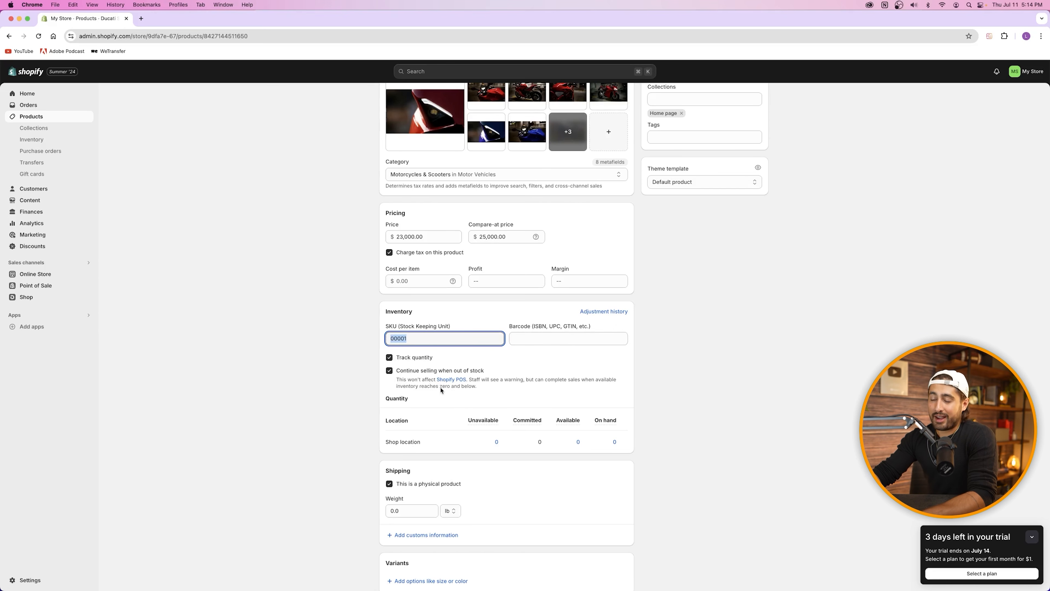
click(407, 358)
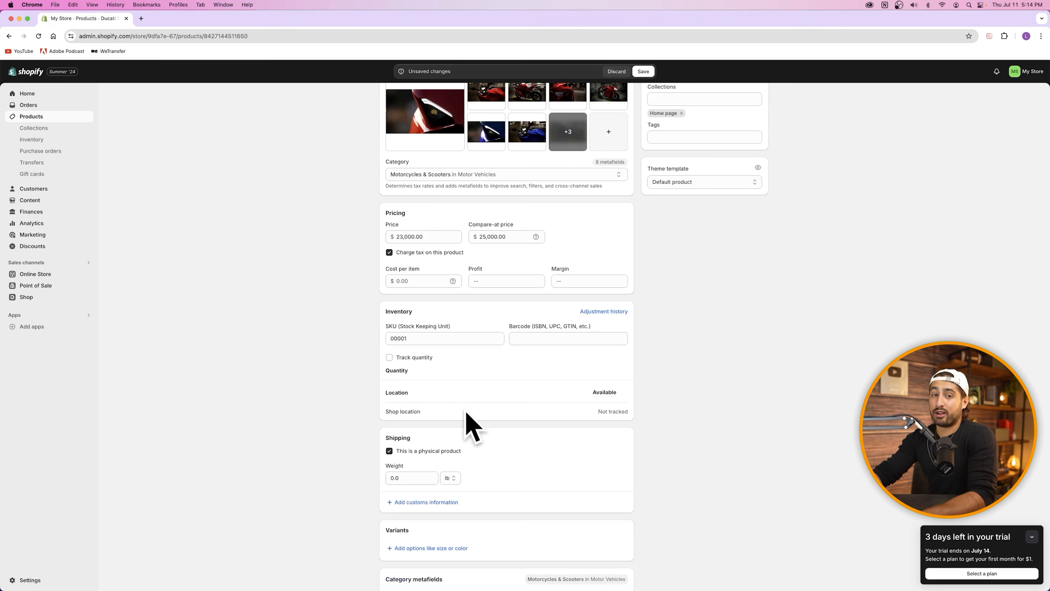
click(407, 358)
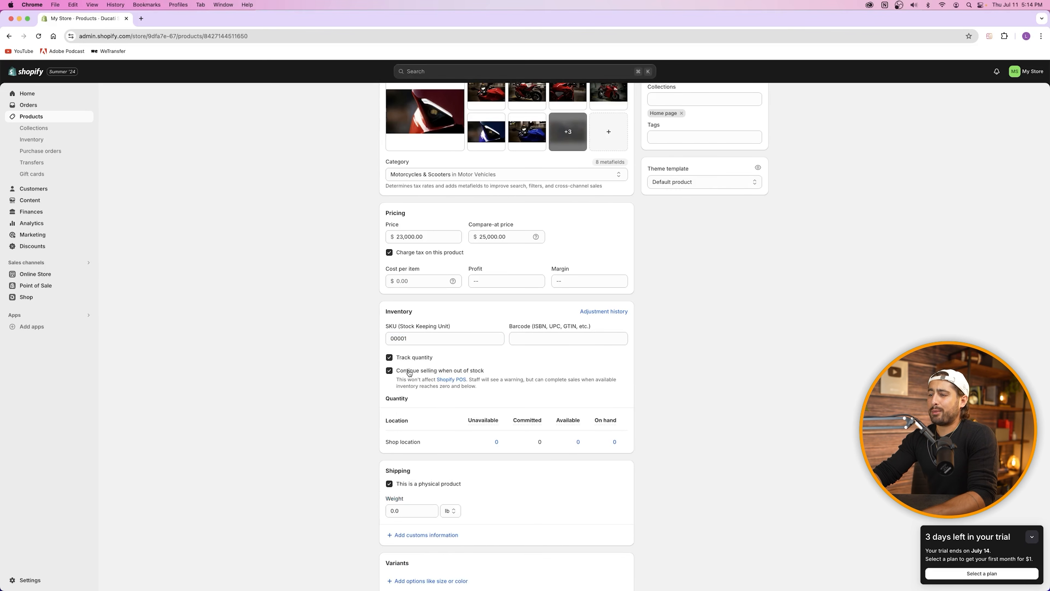
click(391, 371)
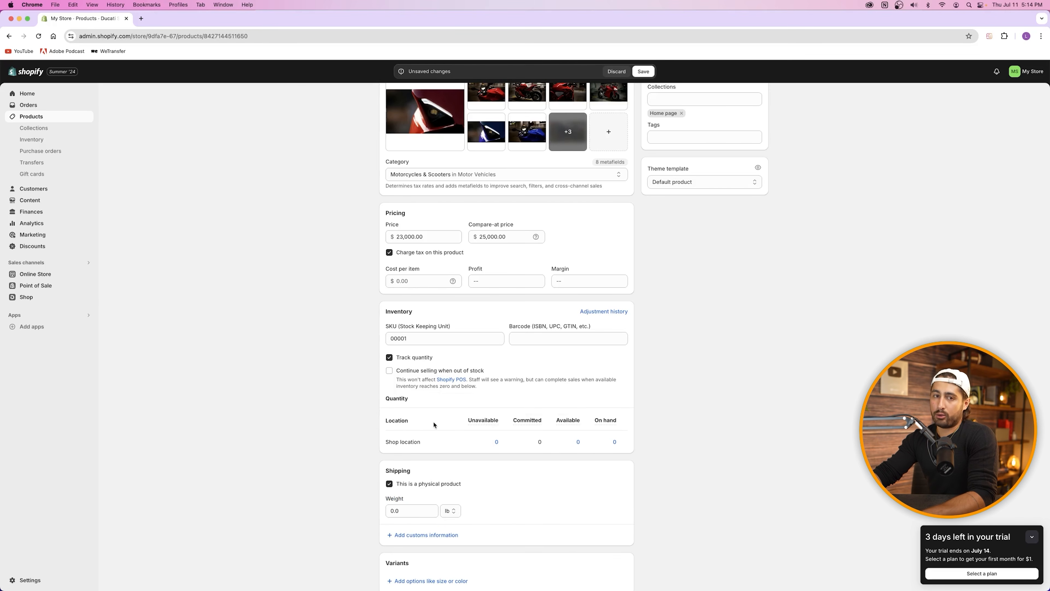
scroll(424, 417, down, 7)
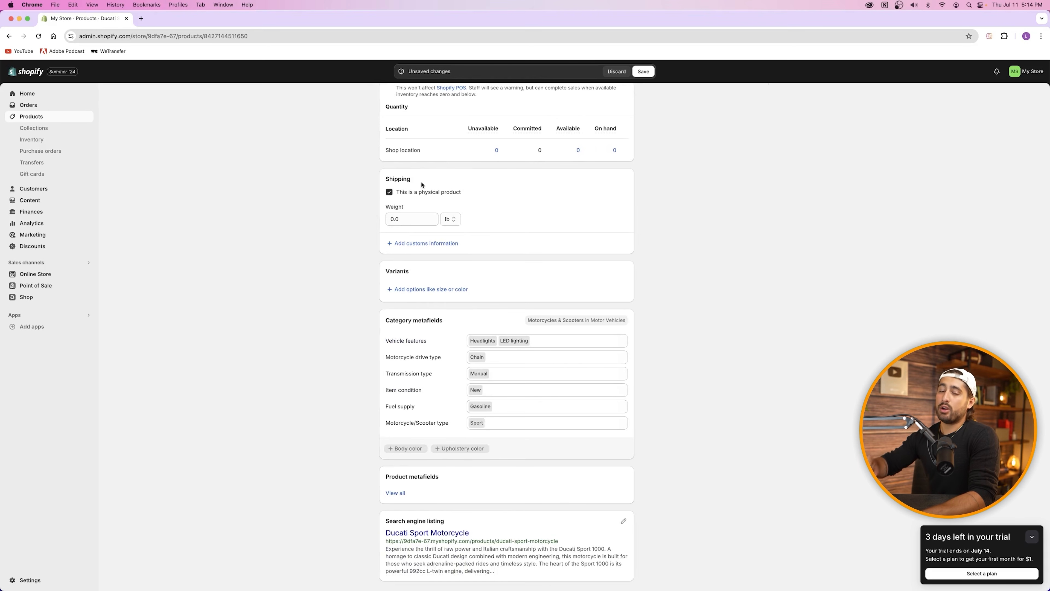
scroll(506, 183, up, 15)
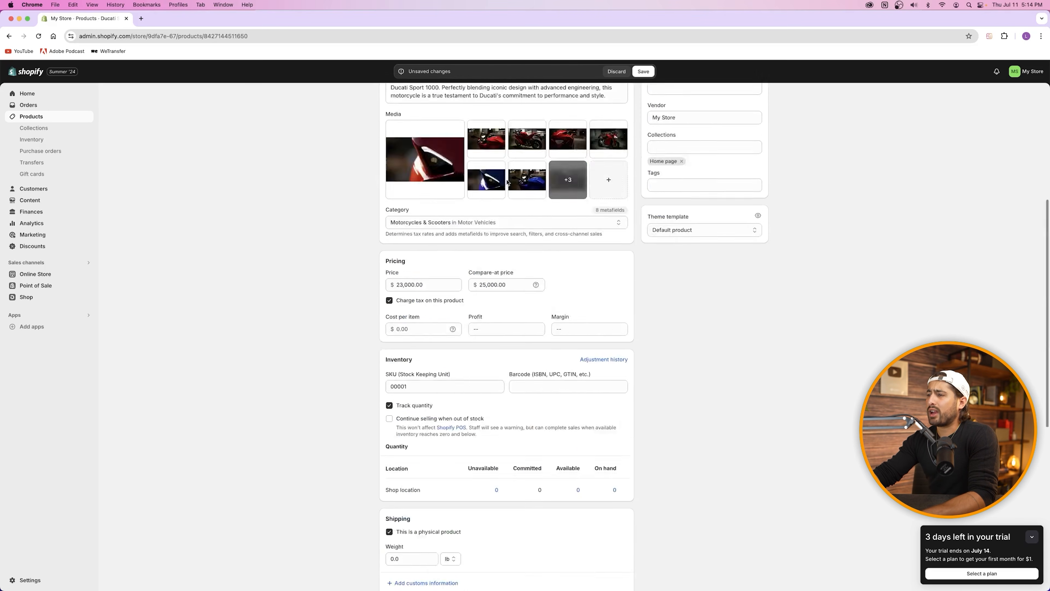
scroll(435, 250, down, 3)
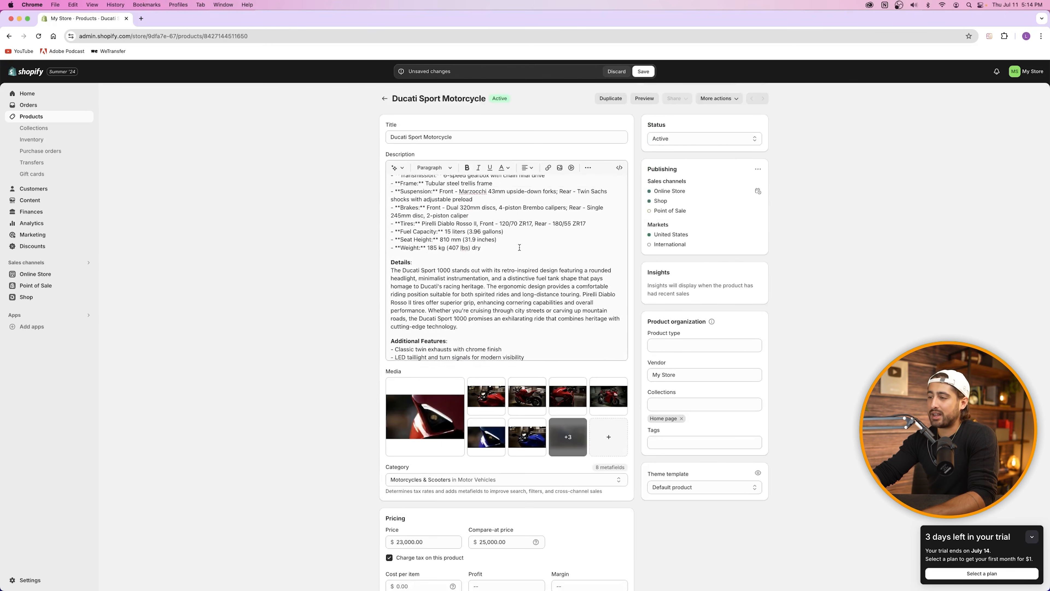
scroll(469, 257, down, 2)
Step: Enter a 407 lb shipping weight and review the product's metafields
scroll(452, 432, down, 9)
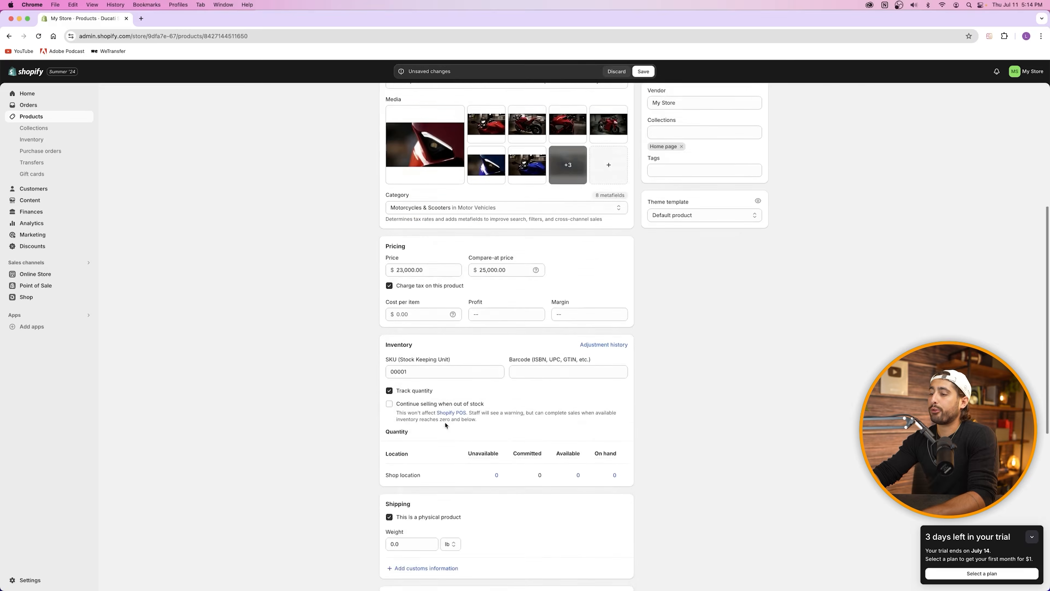
click(410, 453)
text(4)
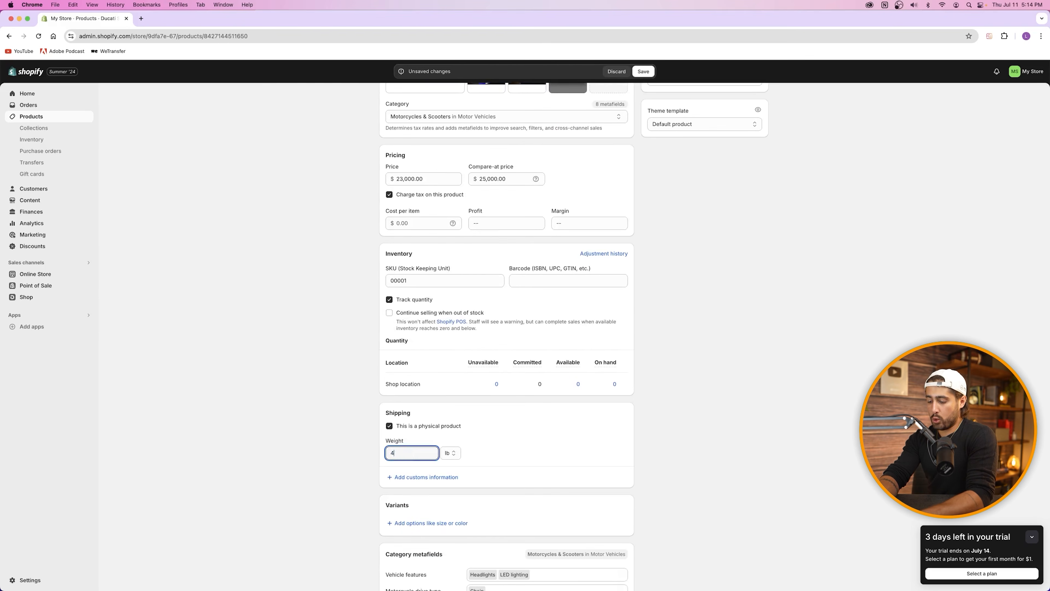
text(07)
click(488, 454)
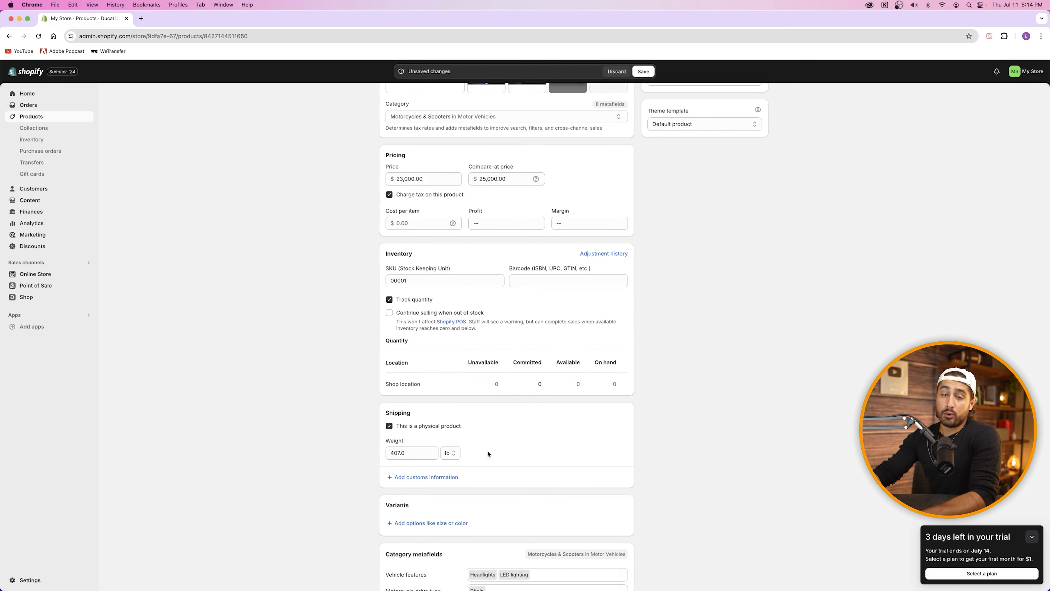
scroll(464, 393, down, 4)
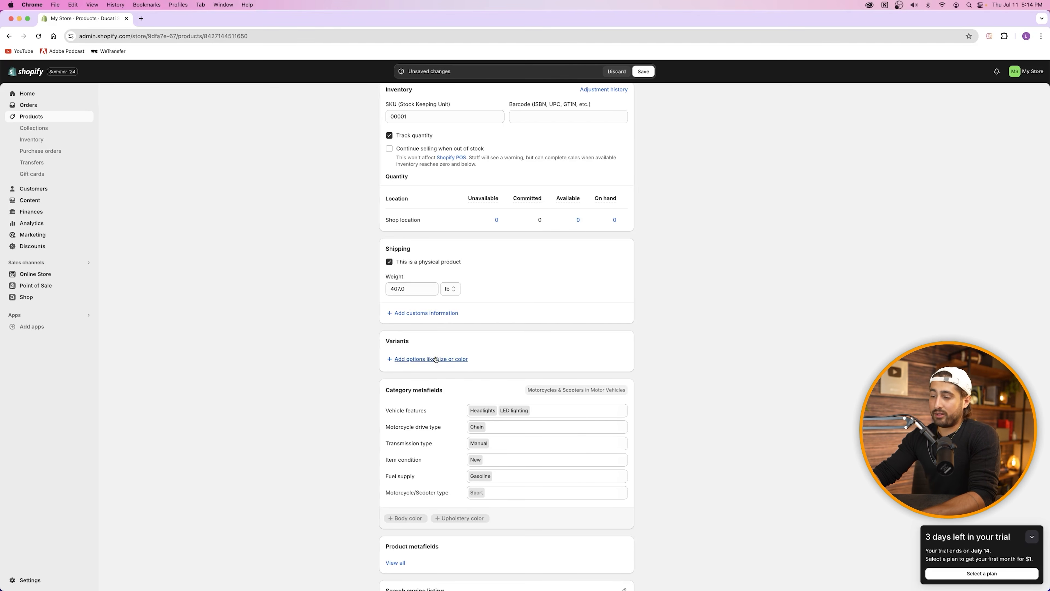
scroll(434, 360, down, 2)
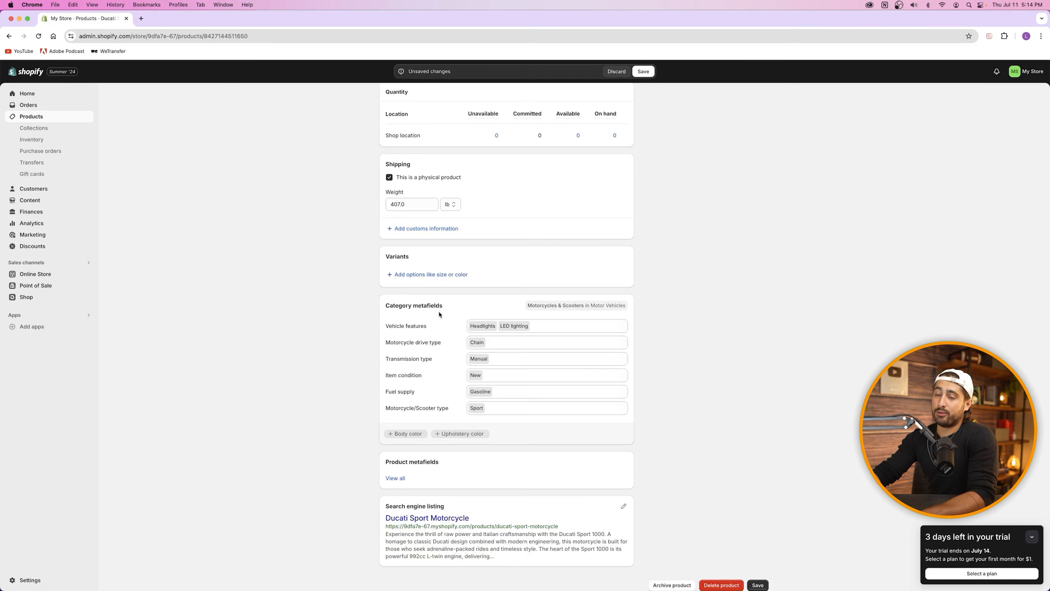
scroll(445, 305, up, 7)
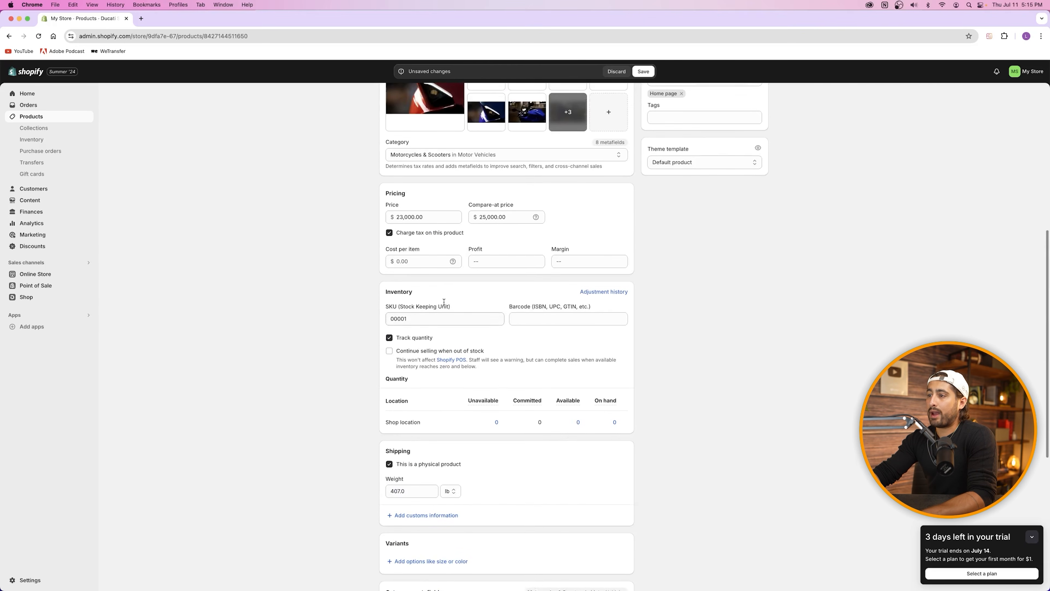
scroll(444, 296, up, 2)
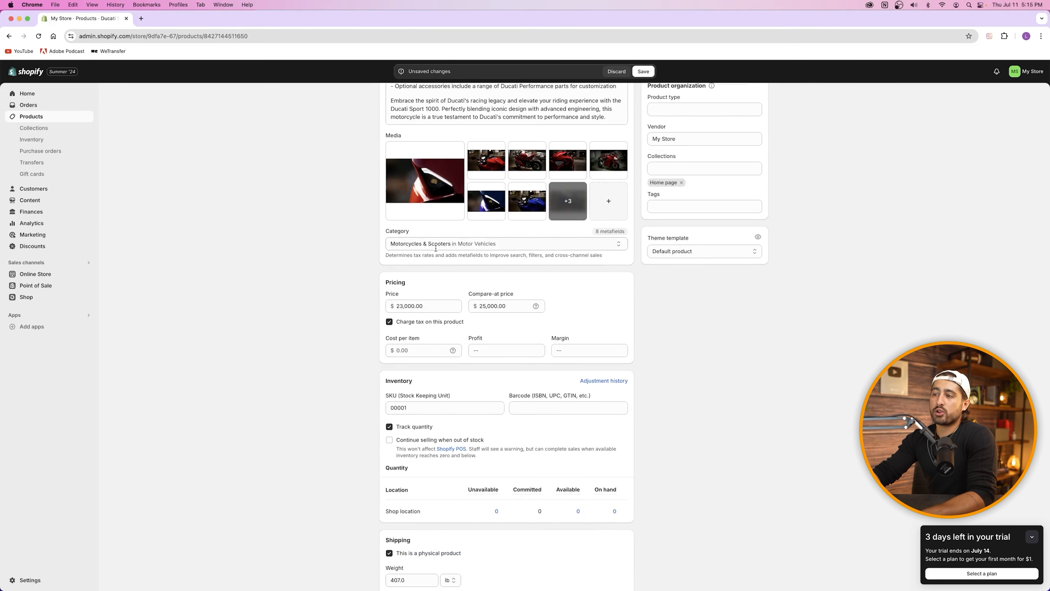
scroll(577, 322, down, 9)
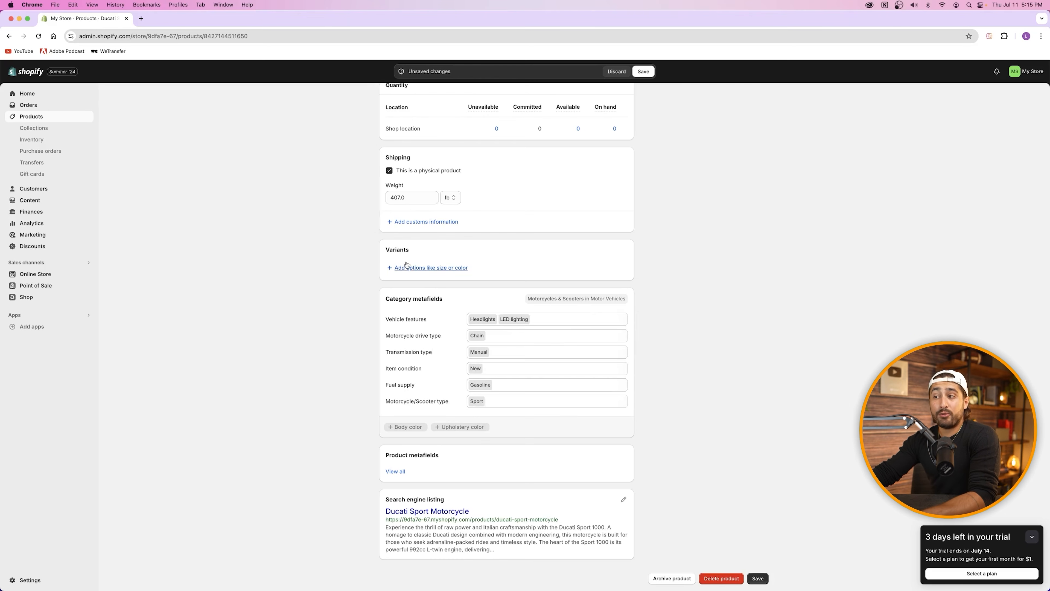
Step: Add a Body color variant option with Red and Blue values, Red listed first
click(427, 271)
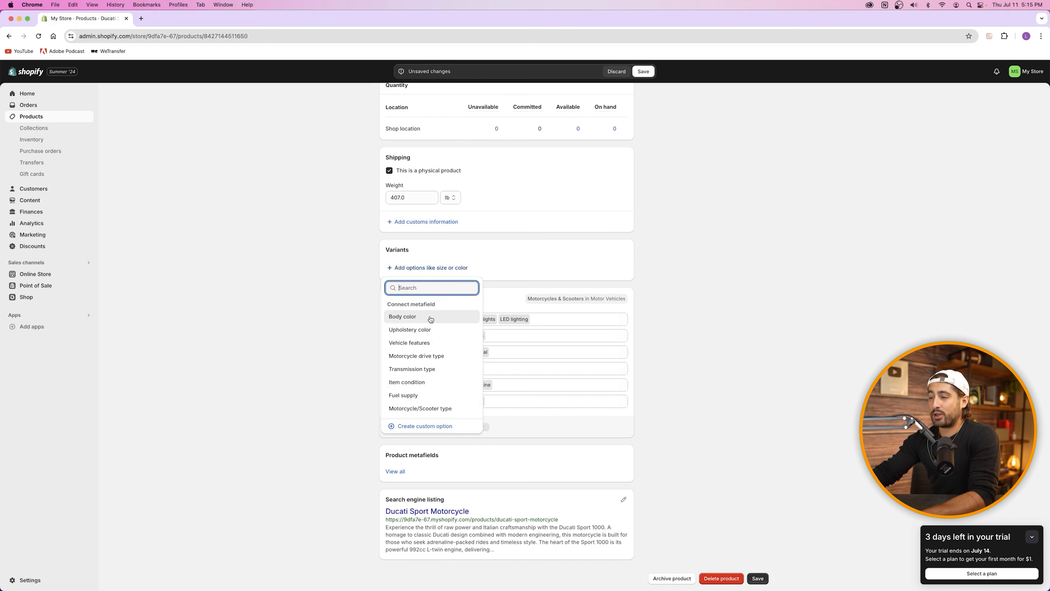
click(430, 318)
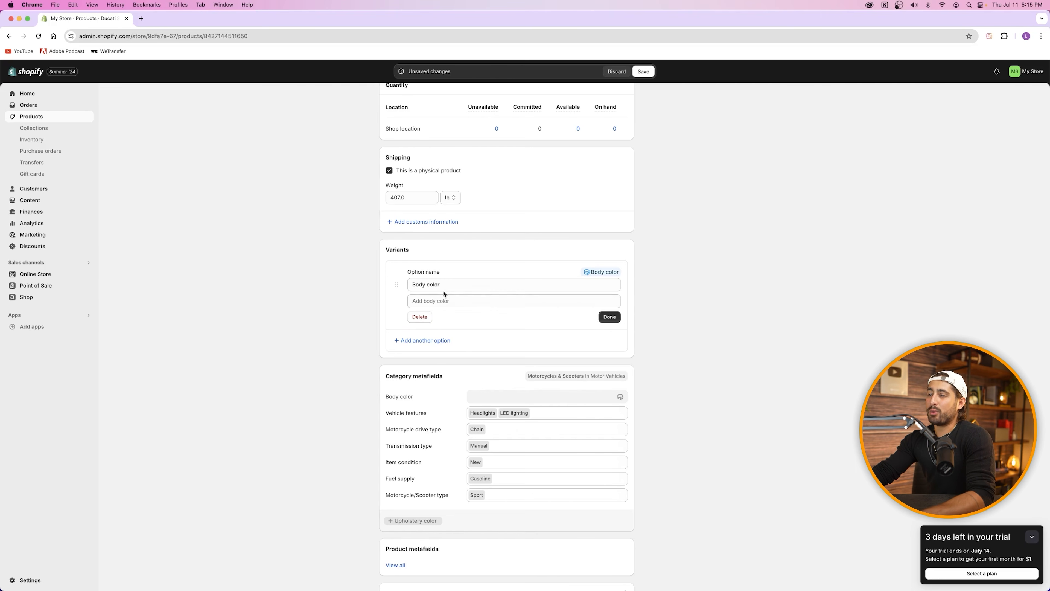
click(462, 302)
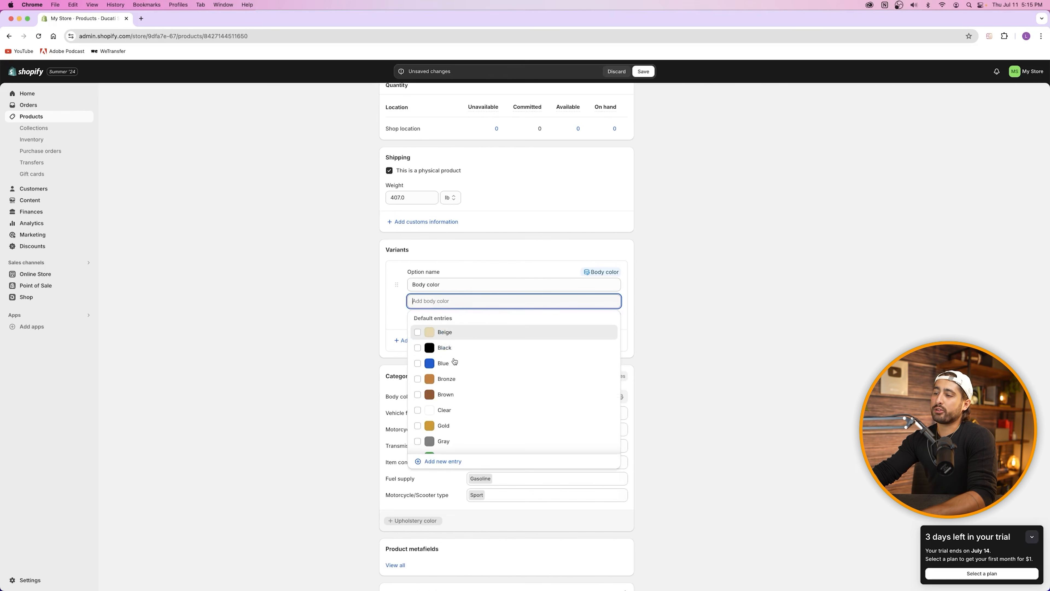
click(453, 365)
scroll(449, 365, down, 3)
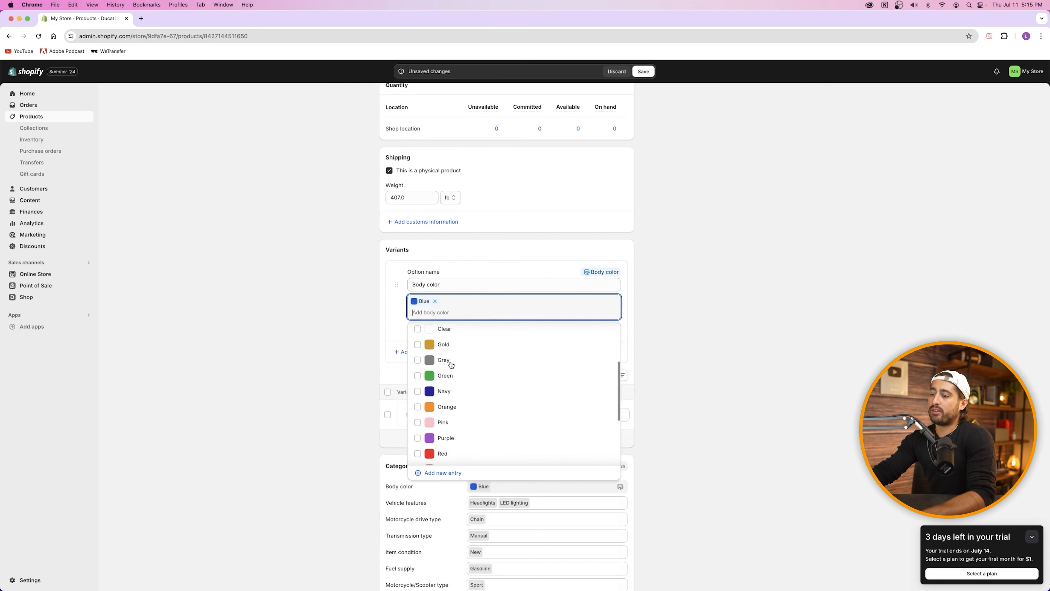
click(446, 455)
drag(455, 300, 428, 306)
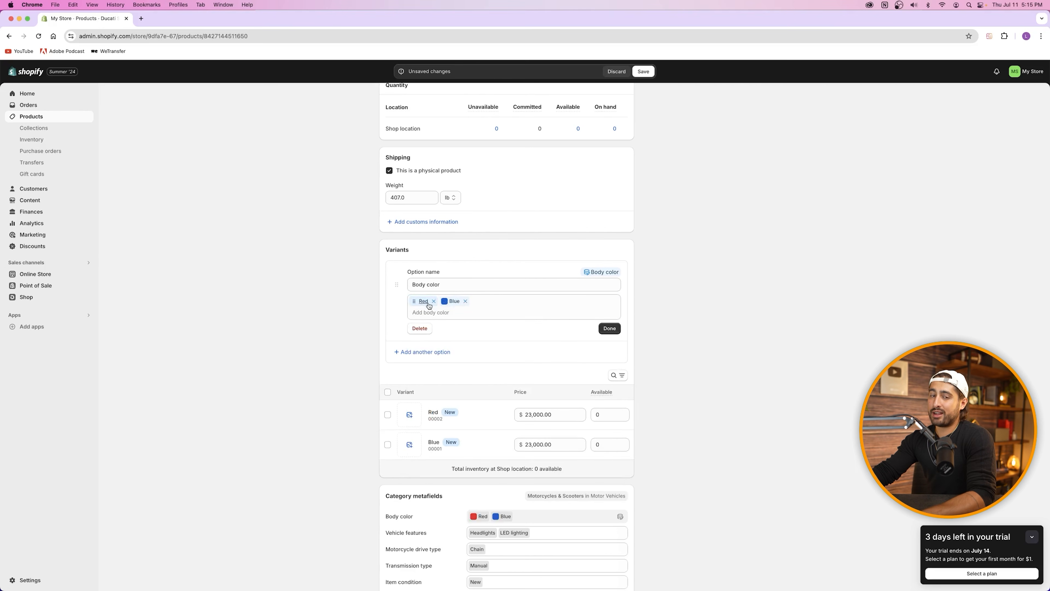
click(609, 328)
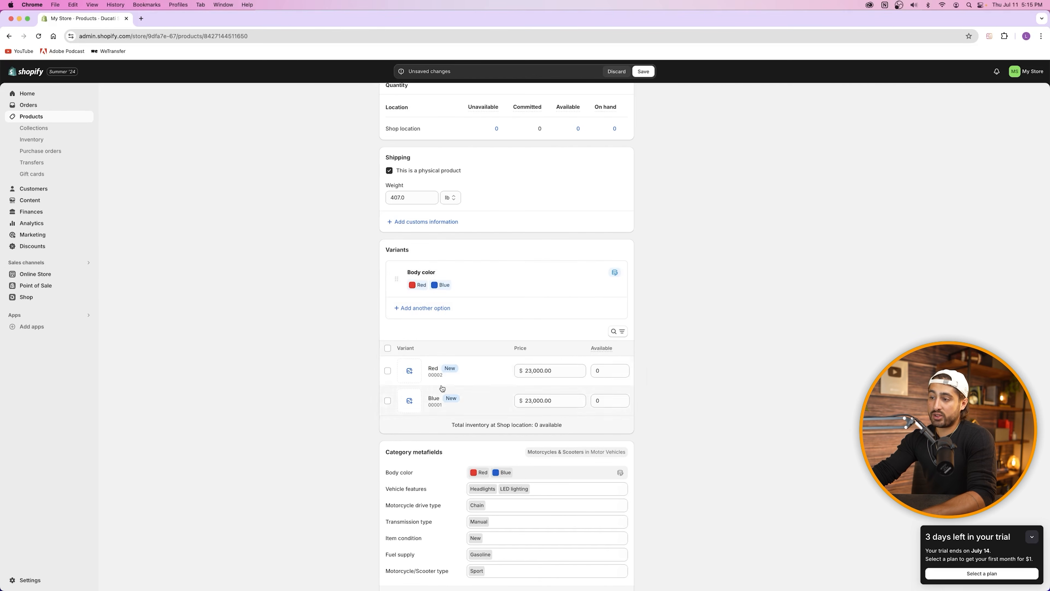
Step: Assign the RedDucatiSport-1 photo to Red and BlueDucatiSport-1 to Blue
click(411, 371)
click(557, 341)
click(708, 528)
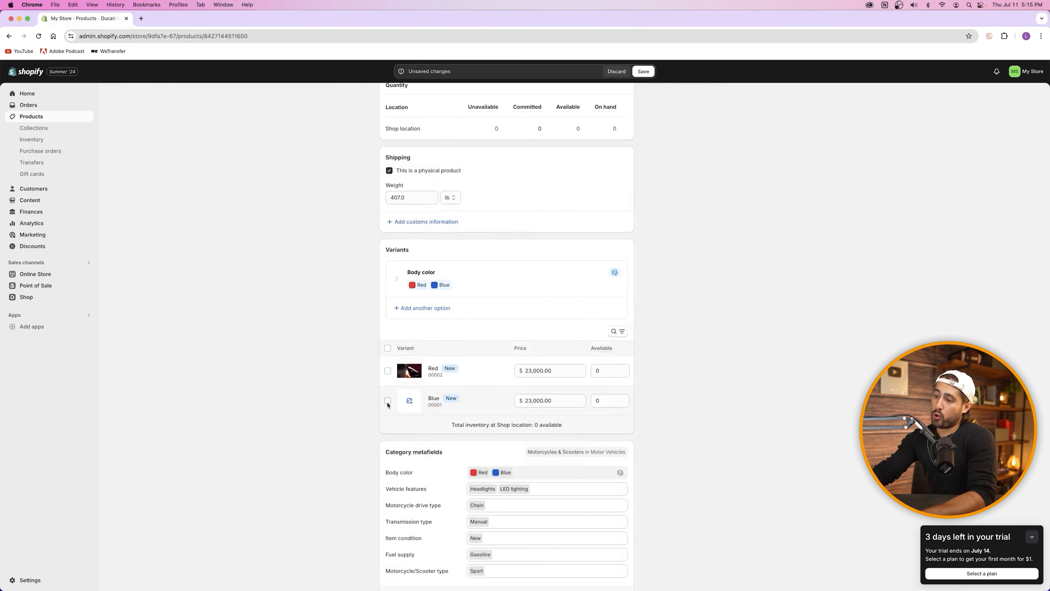
click(410, 400)
click(622, 285)
click(708, 527)
Step: Change the Blue variant's price to 24,000.00, leaving Red at 23,000.00
click(596, 371)
drag(585, 371, 594, 383)
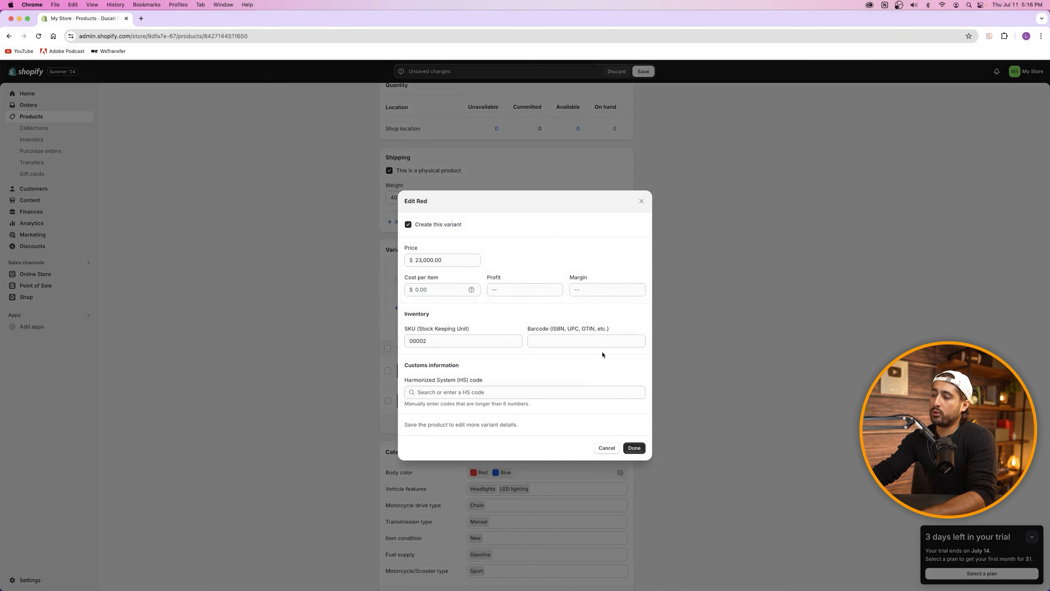
click(606, 449)
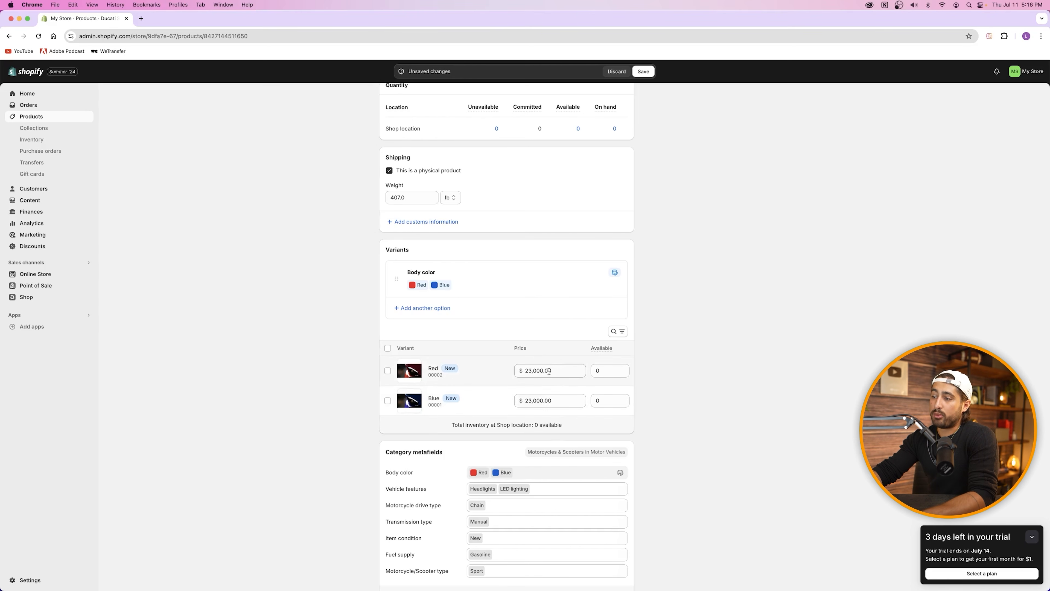
click(531, 370)
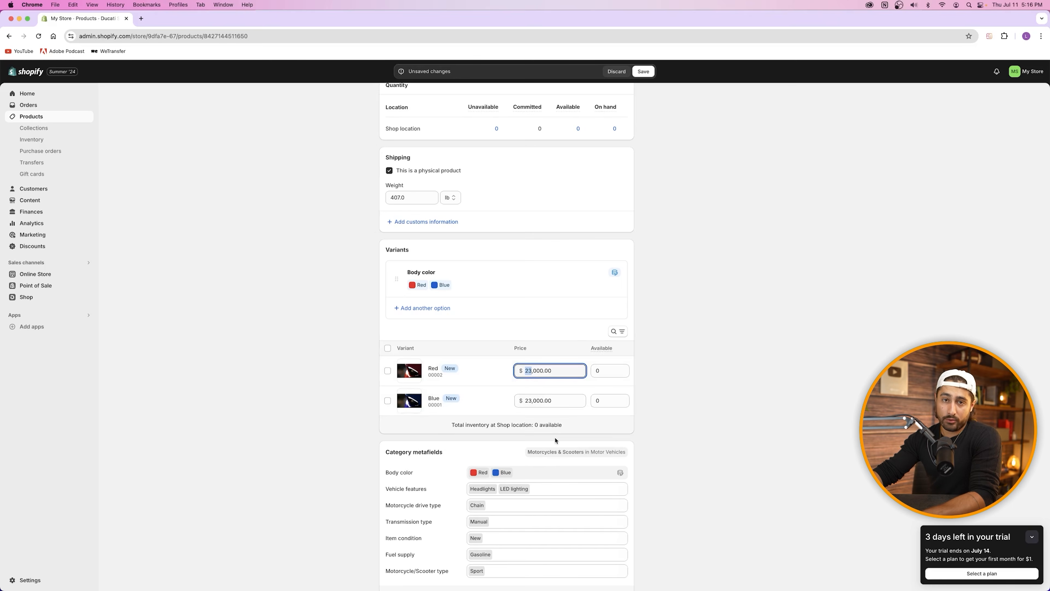
click(575, 410)
click(607, 448)
click(531, 400)
text(4)
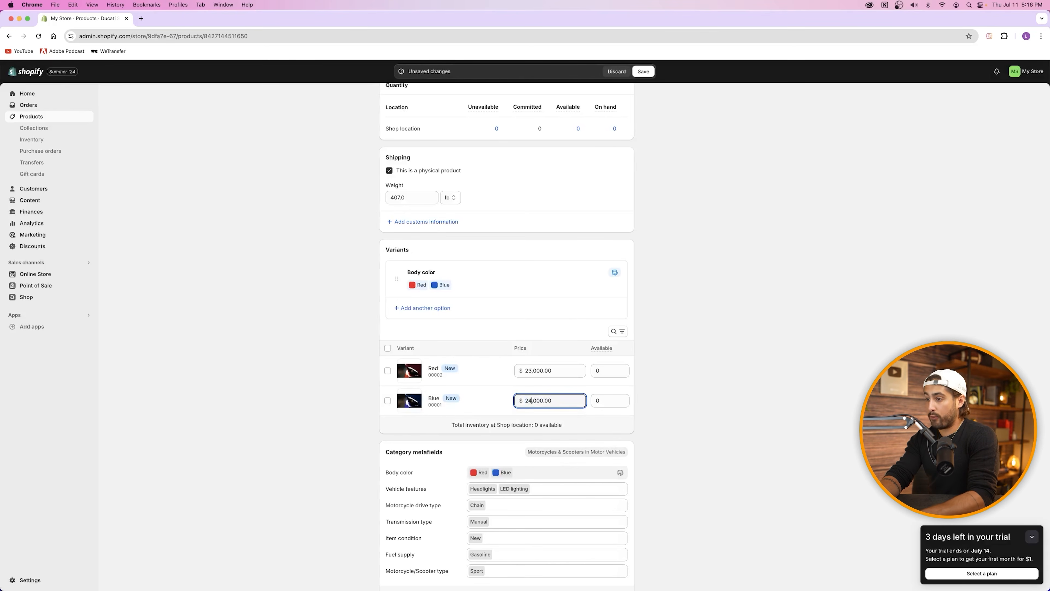
click(692, 421)
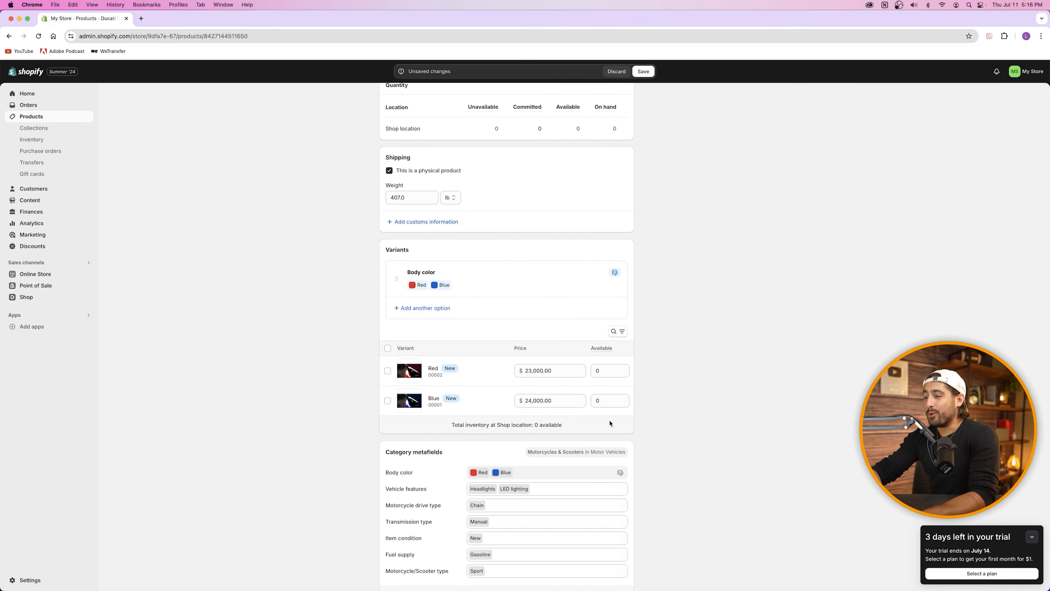
Step: Scroll the Ducati product page down to the Search engine listing section
scroll(498, 486, down, 5)
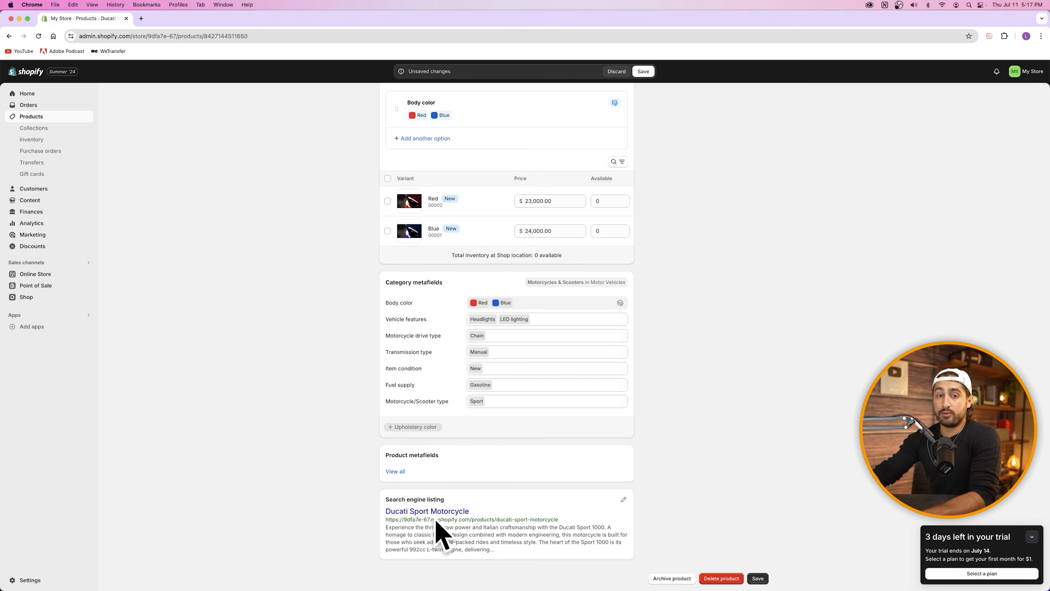
click(141, 19)
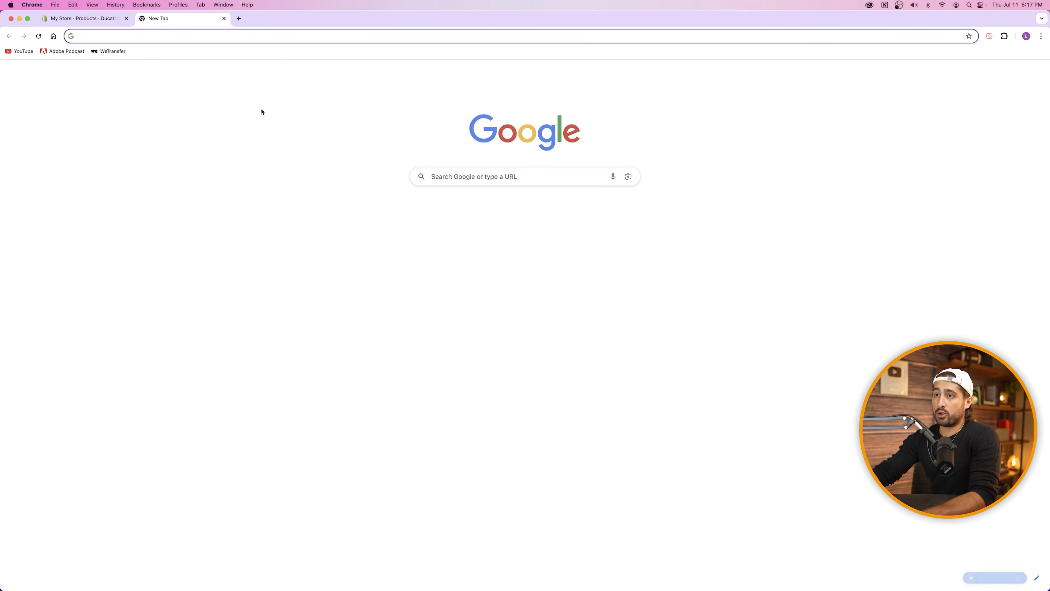
click(195, 37)
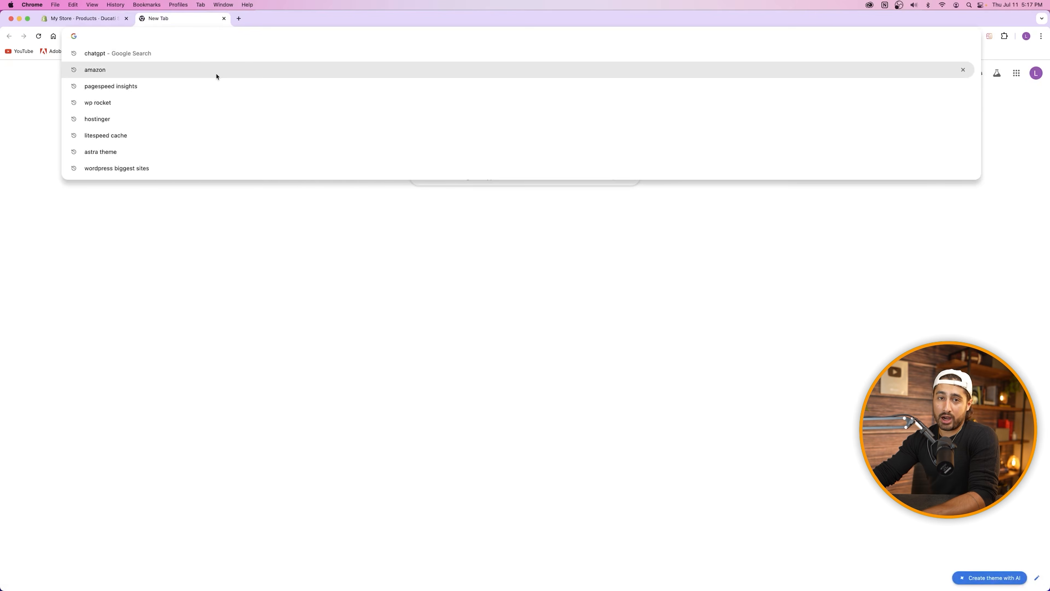
click(96, 19)
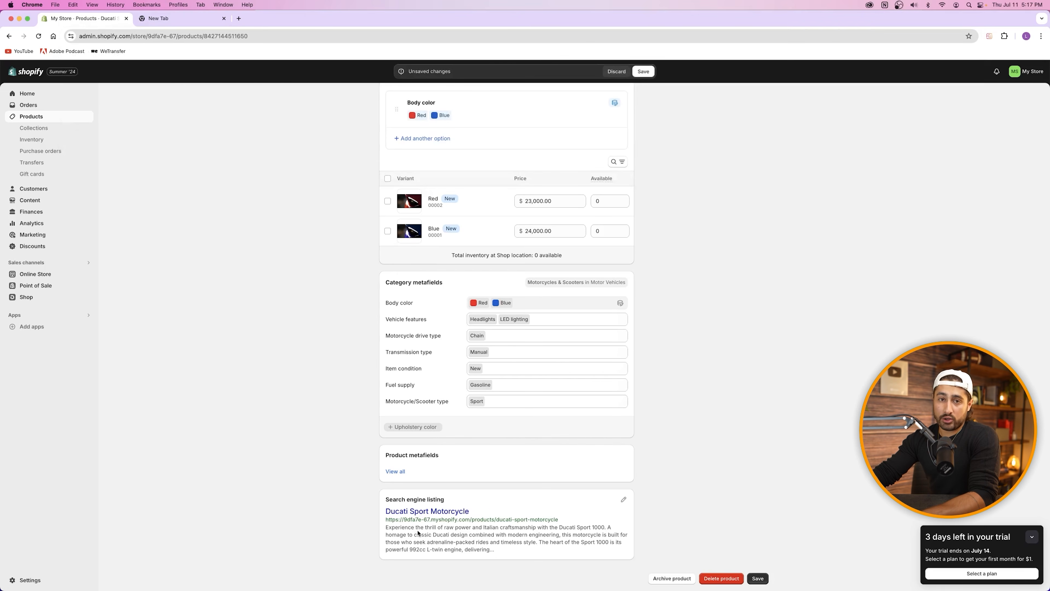
scroll(560, 520, up, 20)
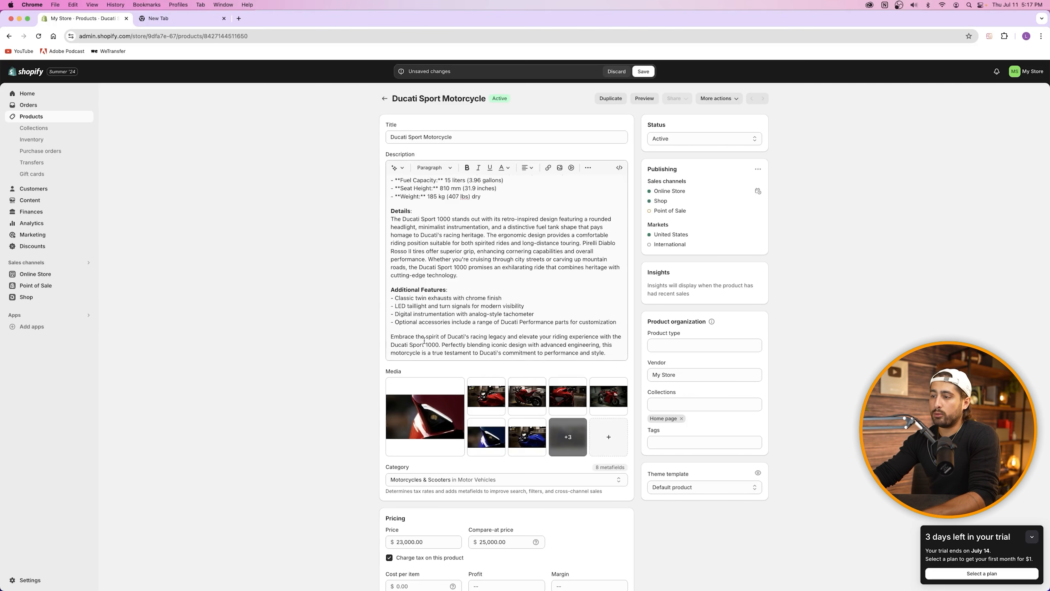
scroll(425, 340, down, 15)
Step: Set the SEO page title to 'Ducati Sport Motorcycle - South Austin'
click(623, 502)
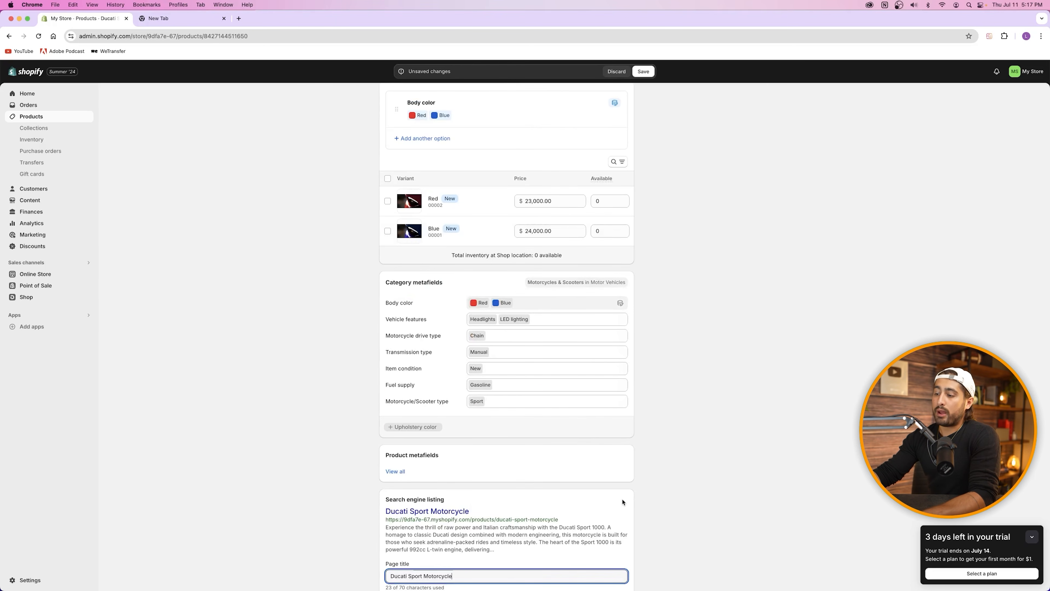
scroll(558, 488, down, 3)
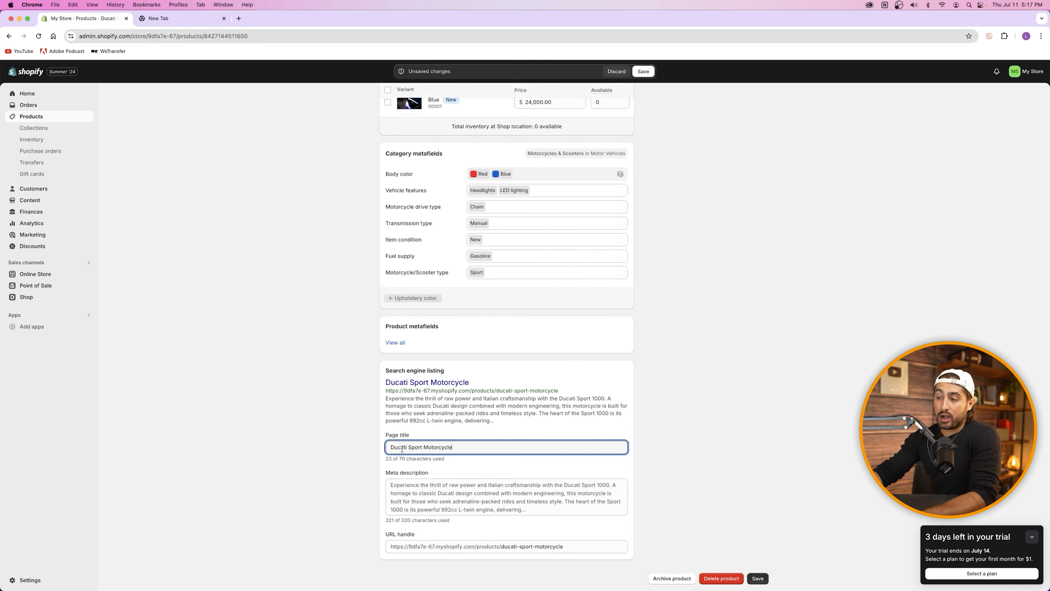
text(- On )
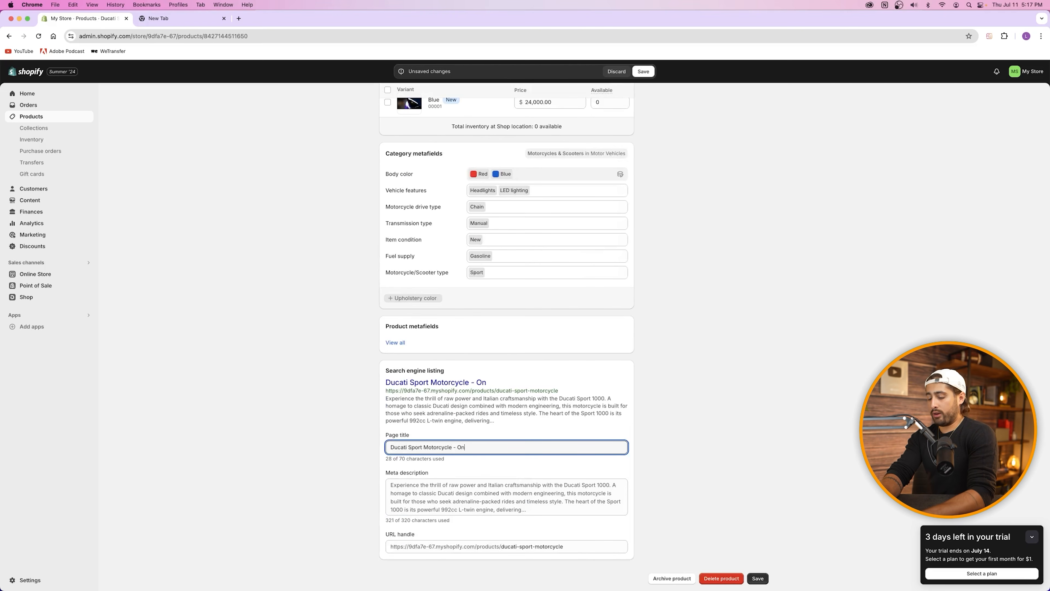
text(Sale South Austin)
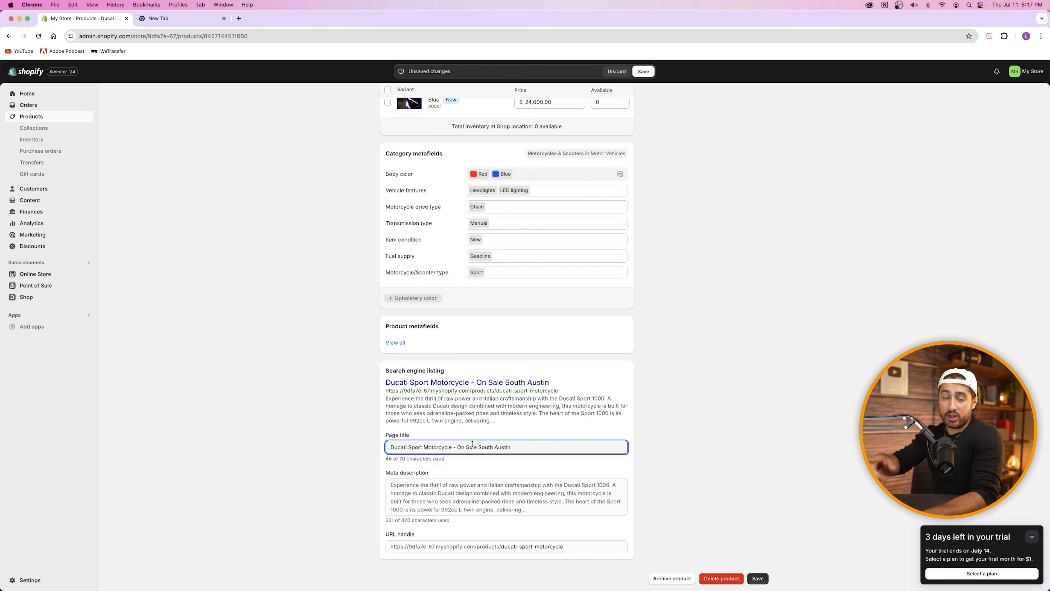
drag(457, 447, 471, 447)
key(BackSpace)
key(BackSpace)
key(BackSpace)
key(BackSpace)
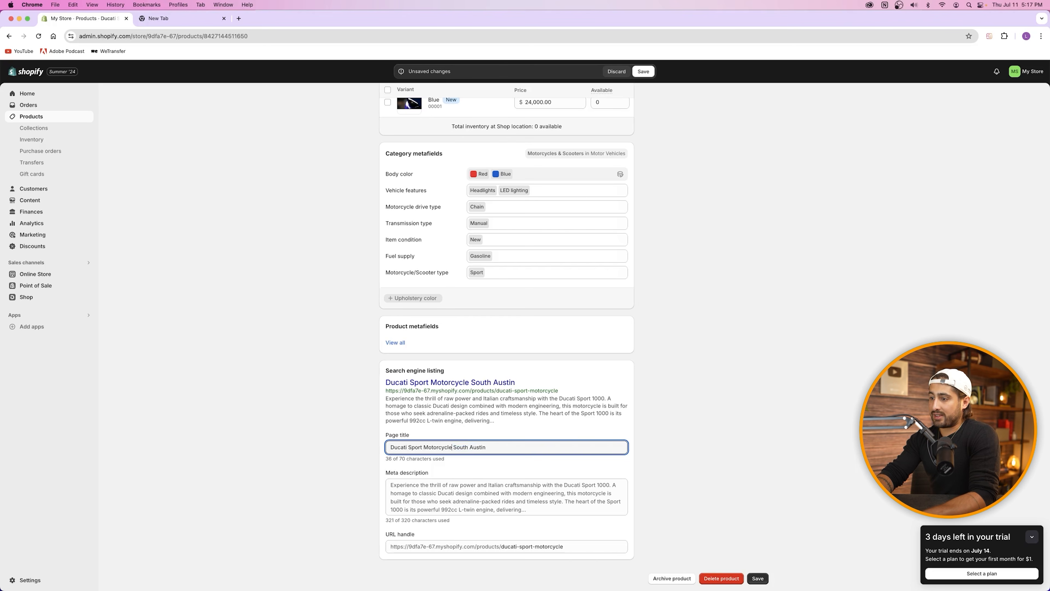
text(-)
click(523, 447)
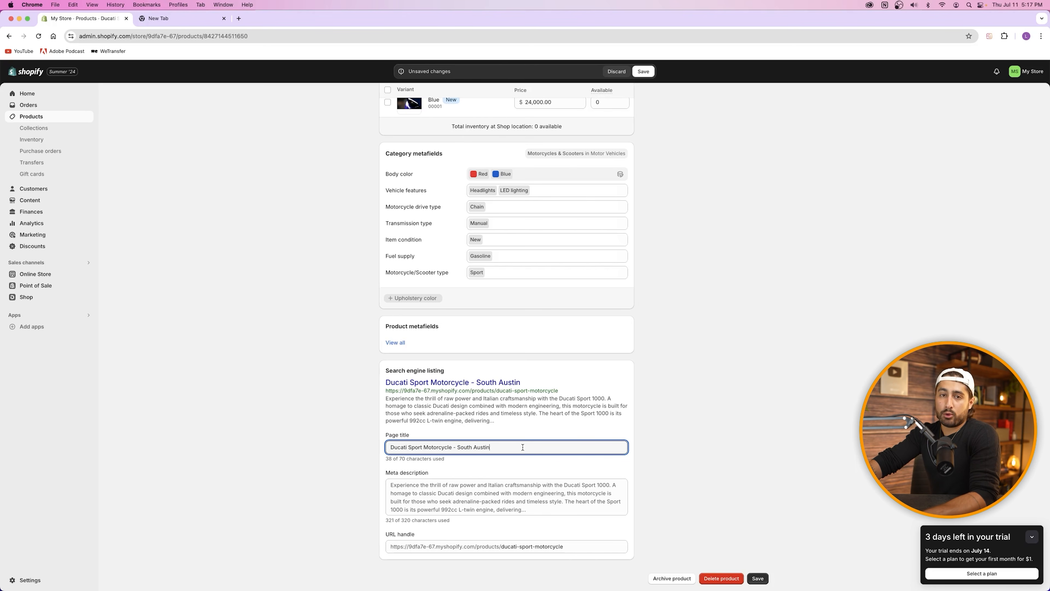
Step: Trim the meta description to its opening sentences, removing the specifications and later text
click(457, 494)
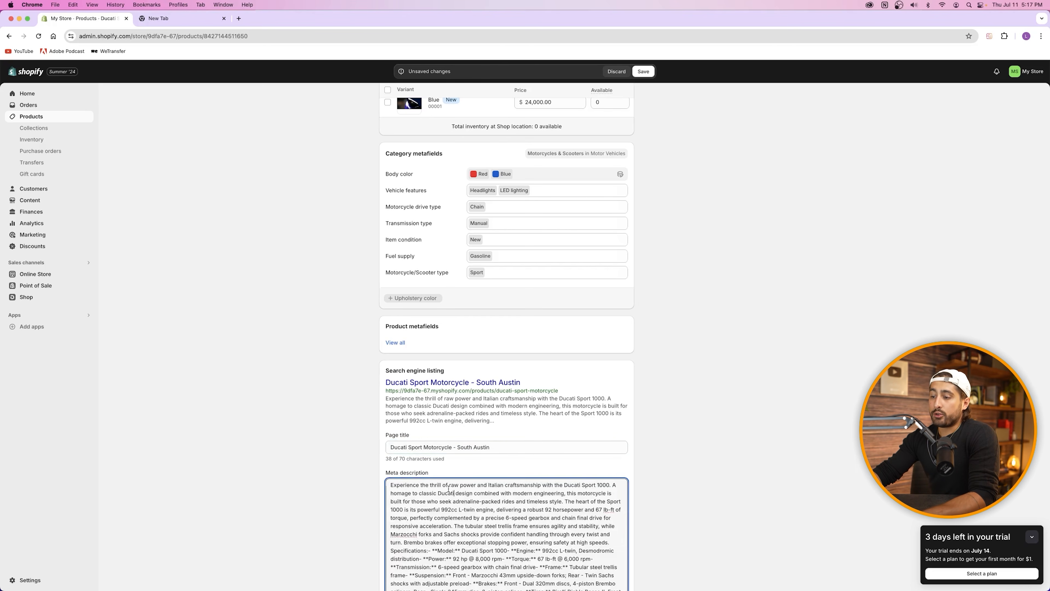
scroll(472, 491, down, 5)
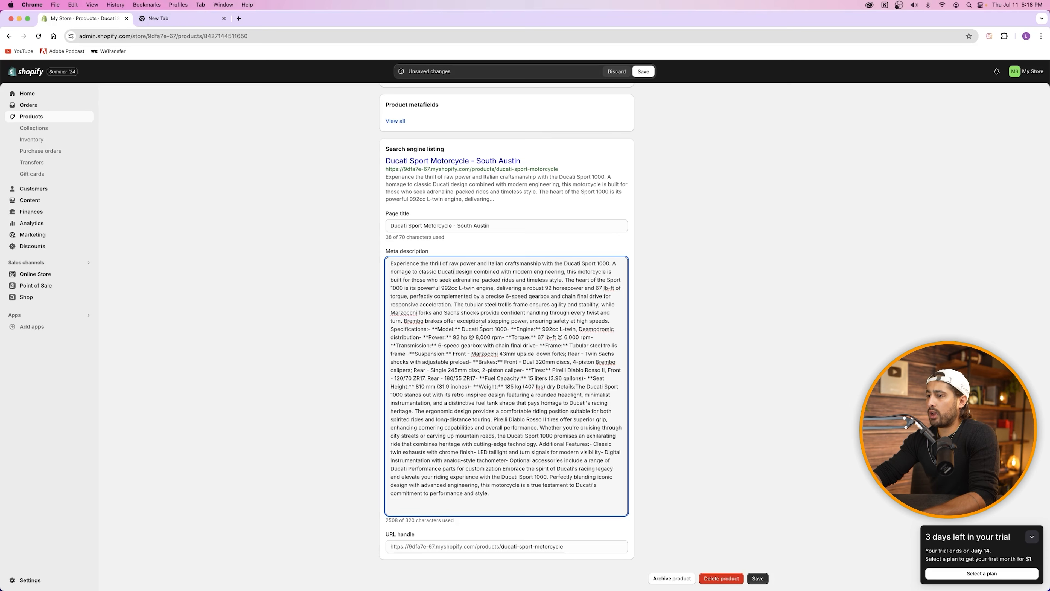
drag(410, 329, 622, 540)
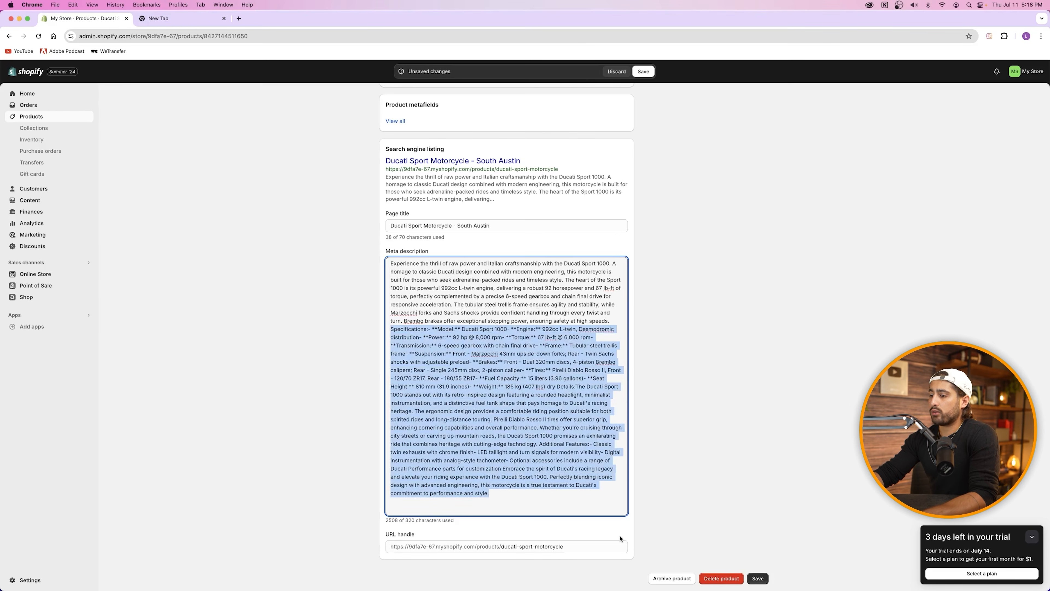
key(BackSpace)
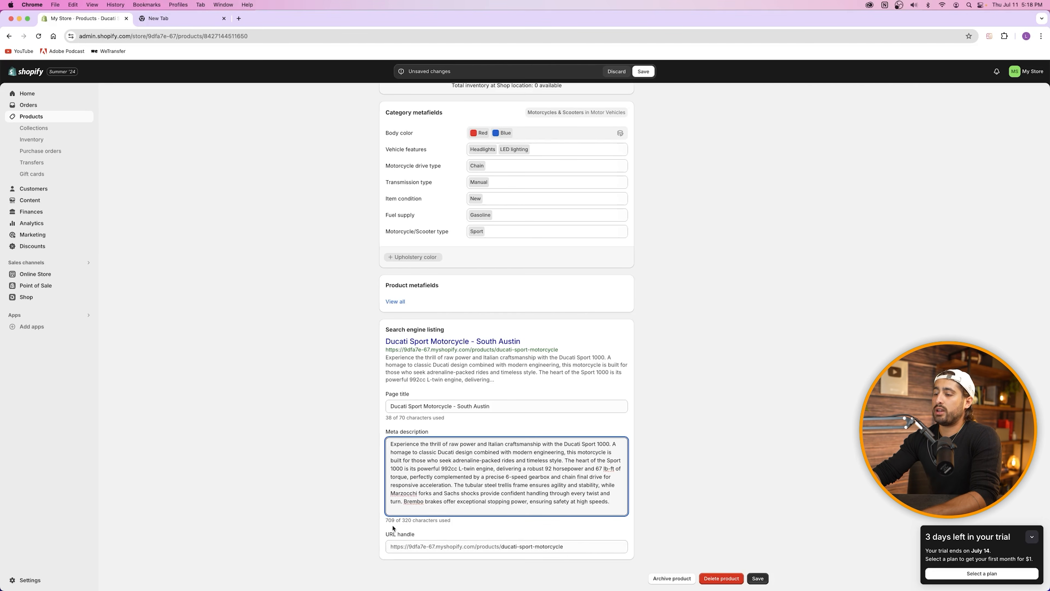
drag(565, 460, 612, 507)
key(BackSpace)
drag(391, 487, 612, 507)
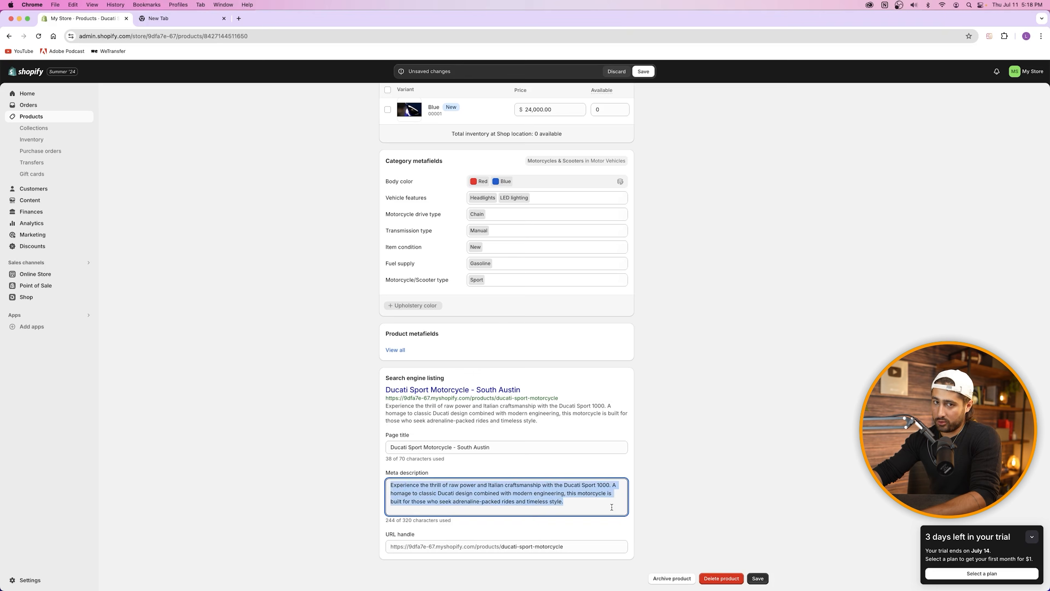
click(562, 434)
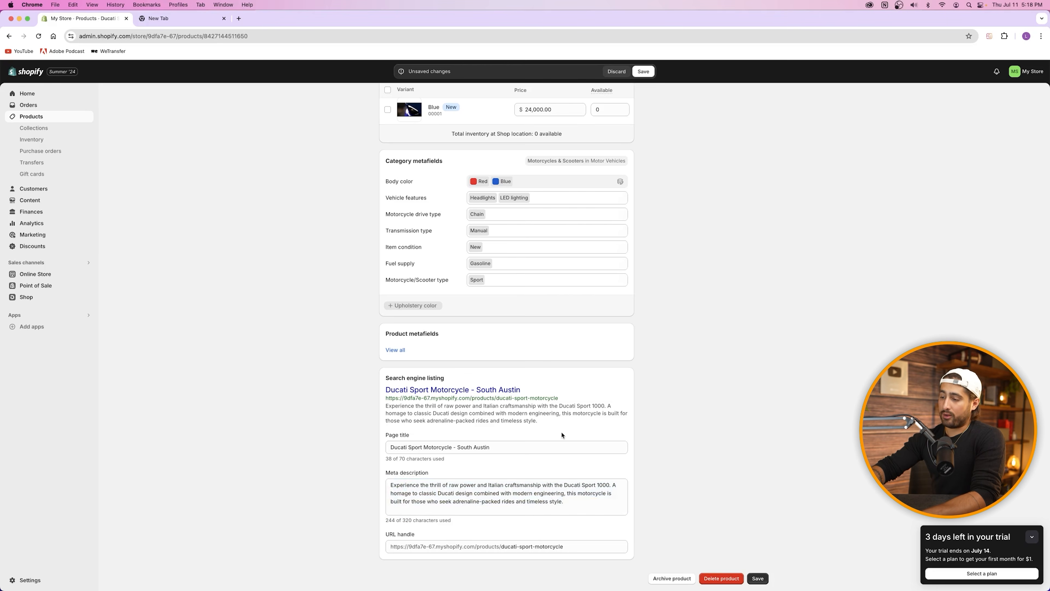
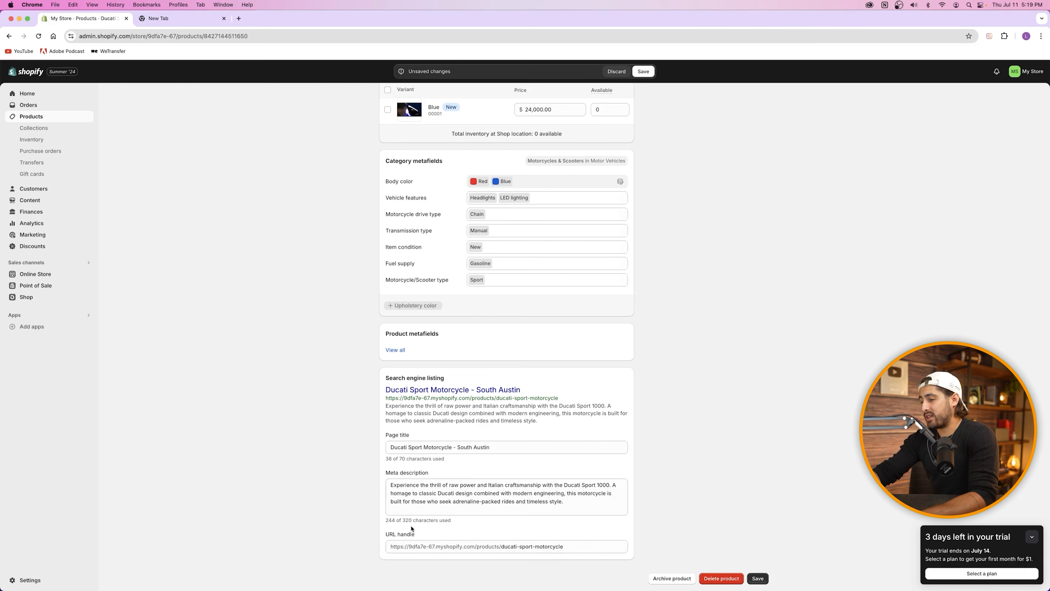
Step: Review the URL handle and the Red variant's cost per item without changing them
drag(501, 547, 587, 547)
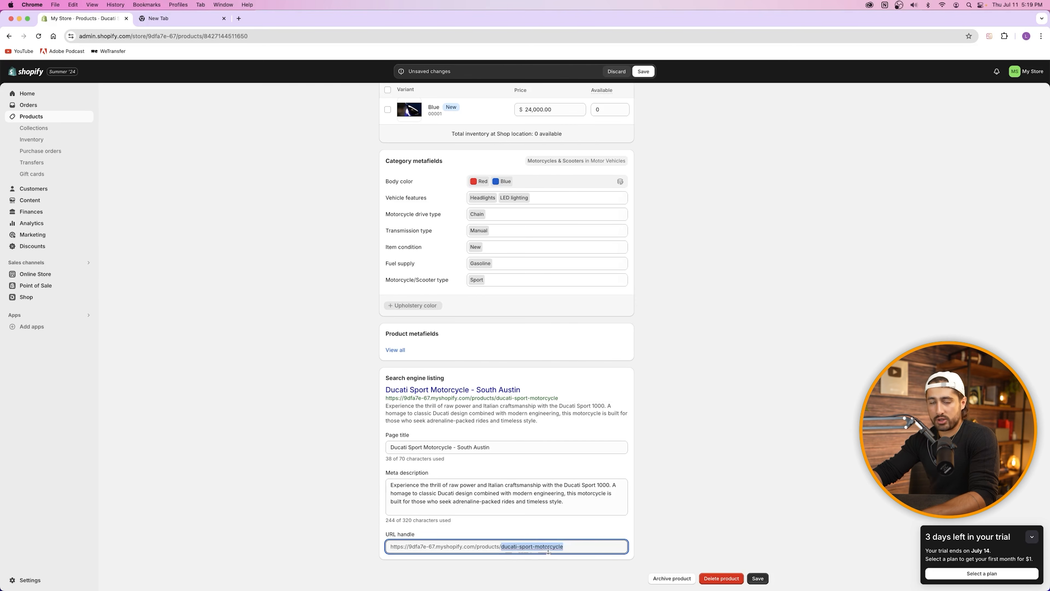
click(565, 546)
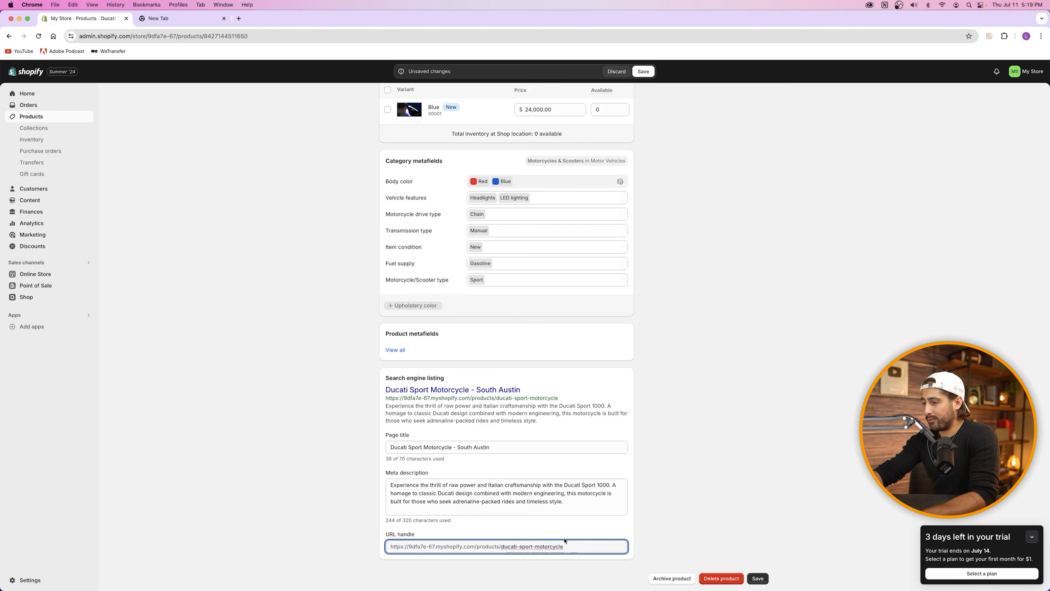
scroll(564, 540, up, 20)
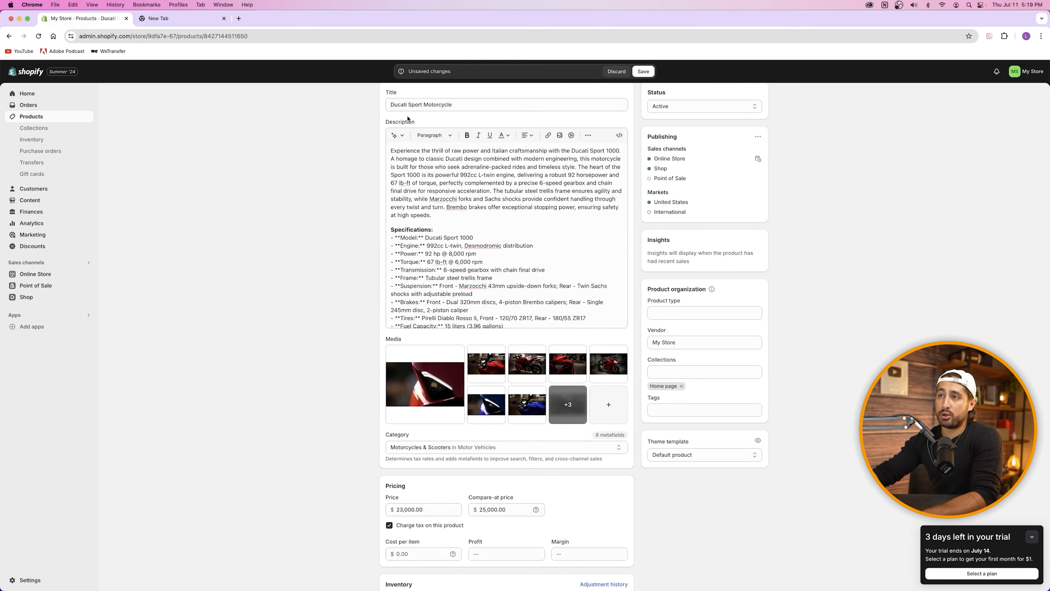
scroll(593, 348, down, 15)
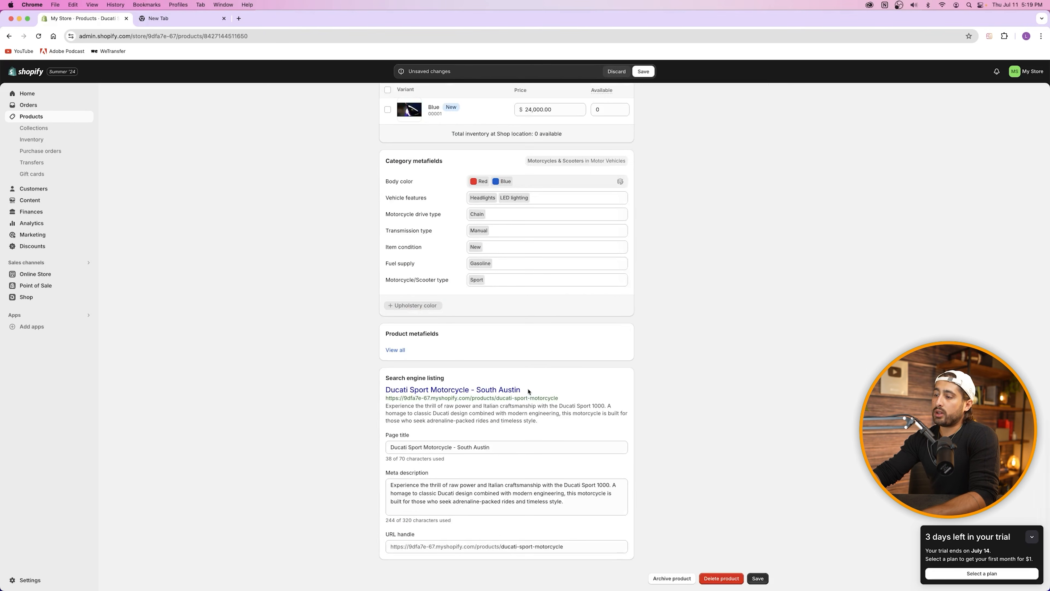
scroll(682, 391, up, 10)
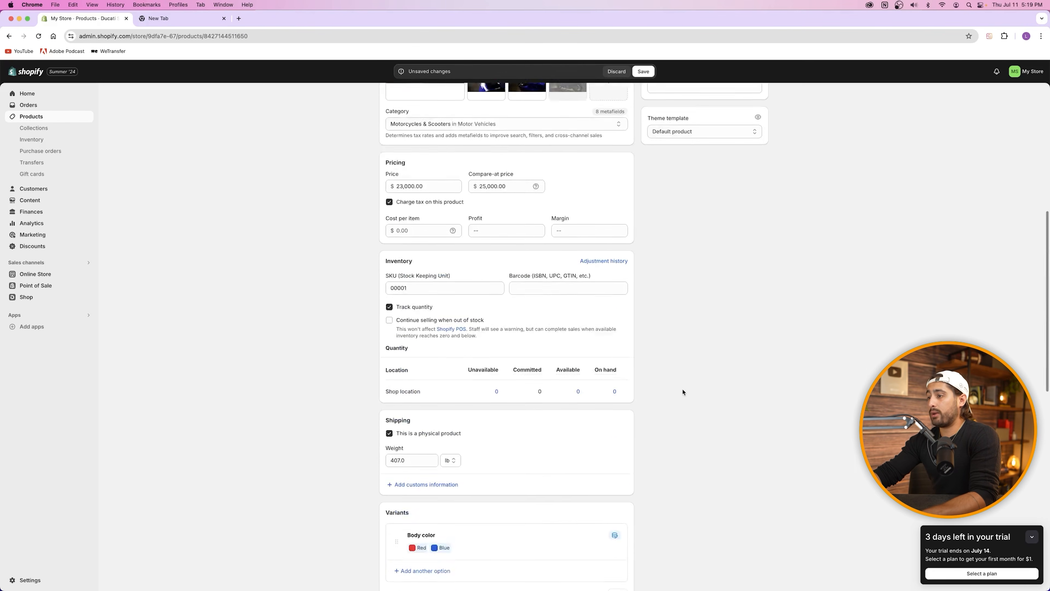
scroll(686, 391, down, 15)
scroll(395, 253, up, 3)
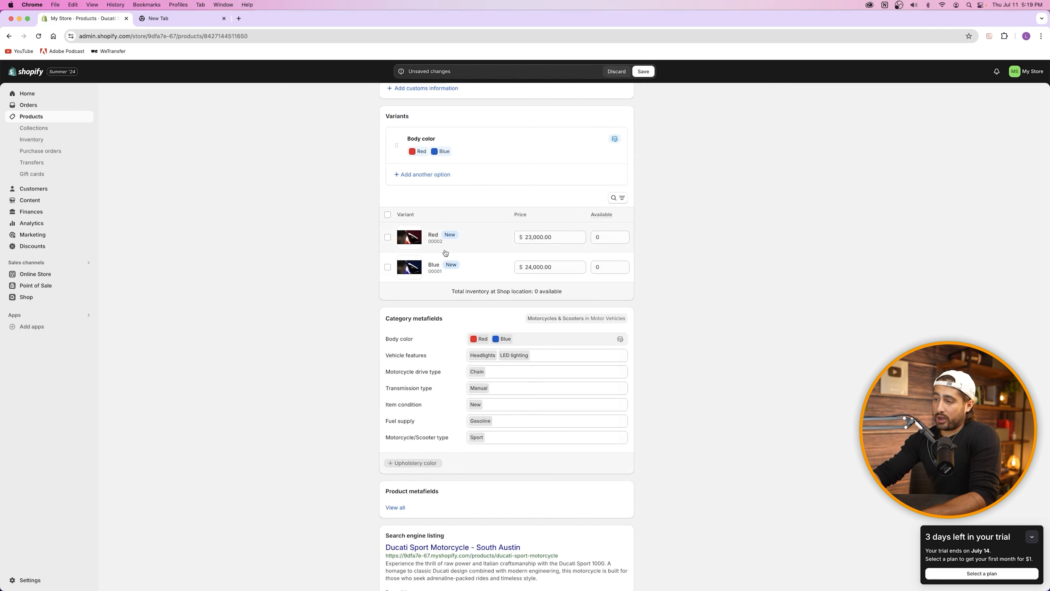
click(503, 240)
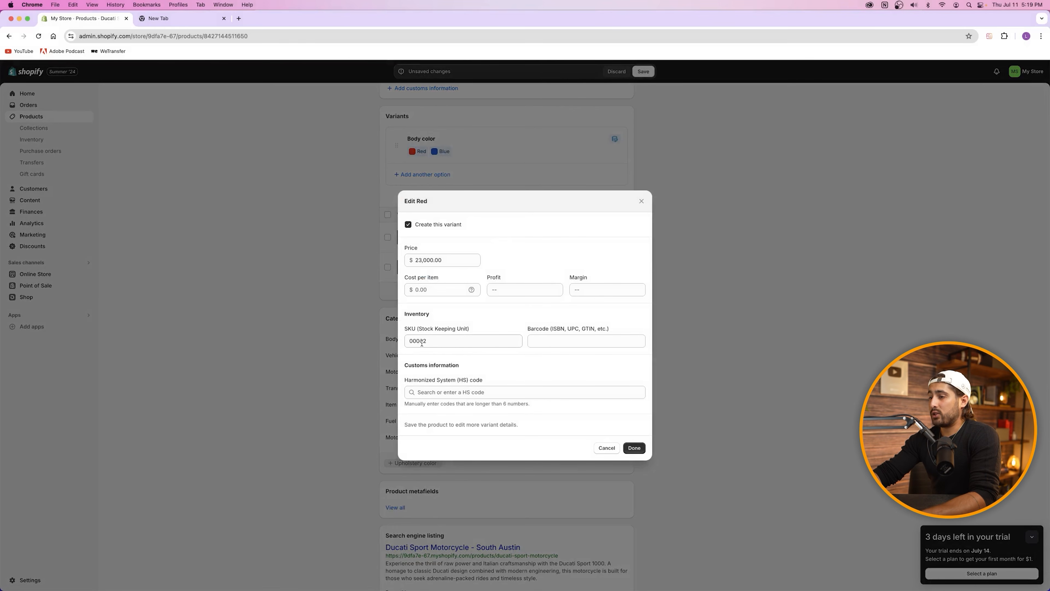
click(440, 293)
key(Tab)
key(Tab)
click(442, 293)
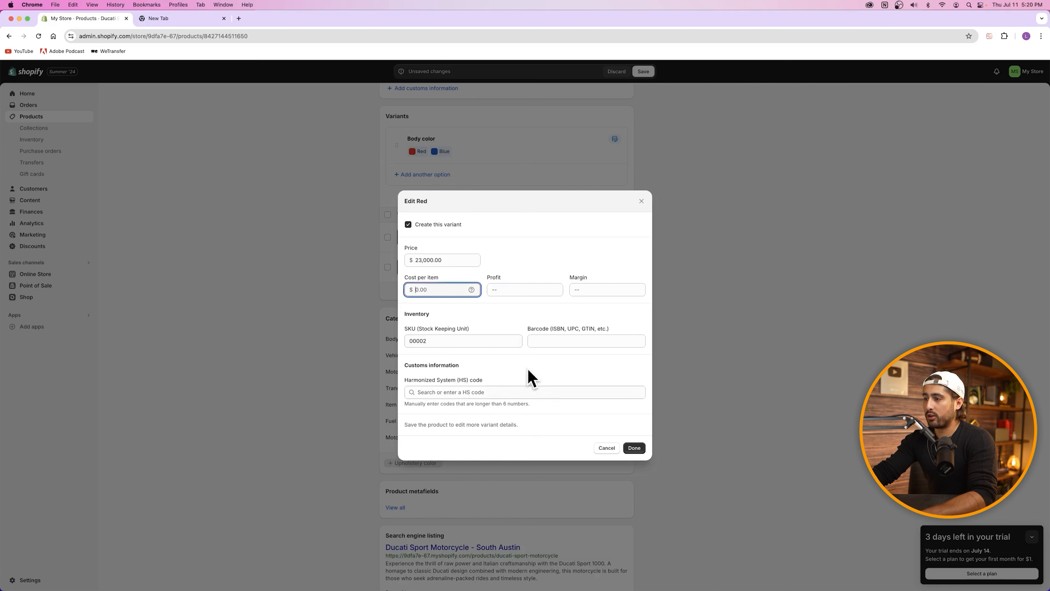
click(607, 448)
Step: Try adding a 'ducati' product tag, then remove it again
scroll(727, 331, up, 5)
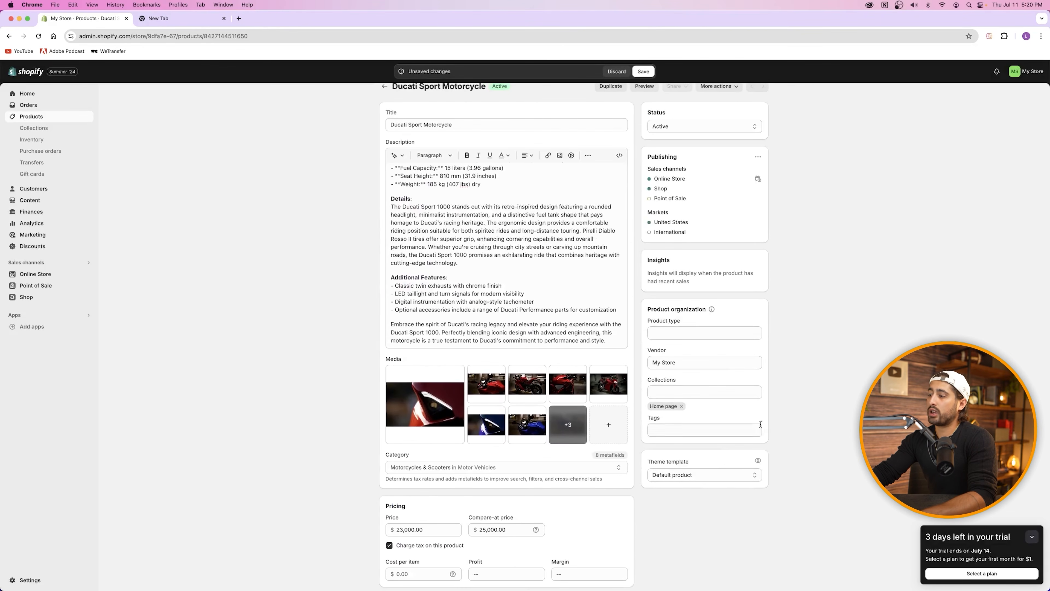
click(672, 429)
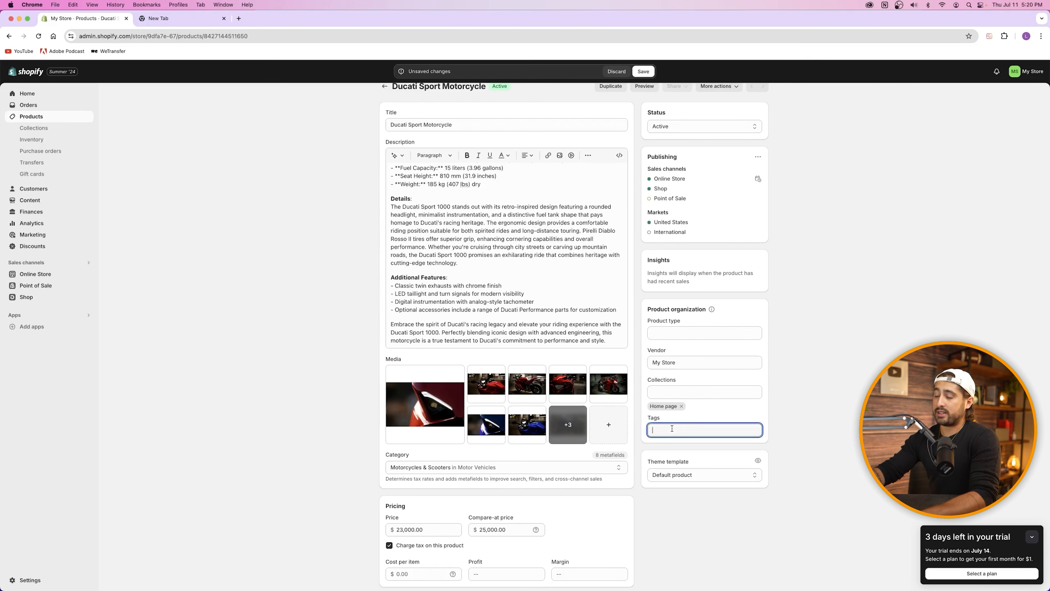
text(ducati)
key(Return)
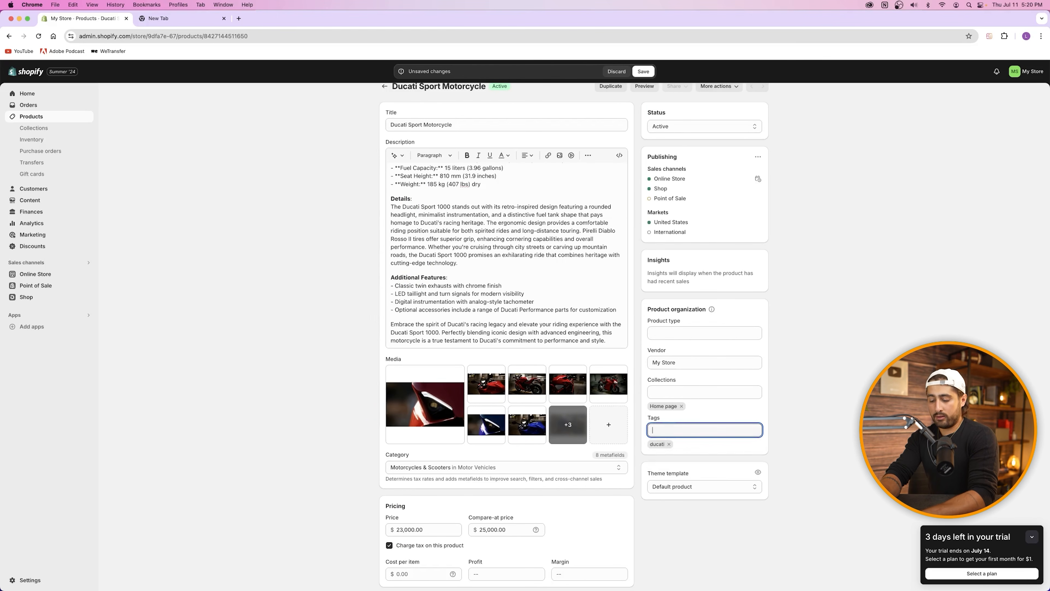
text(motorcycle)
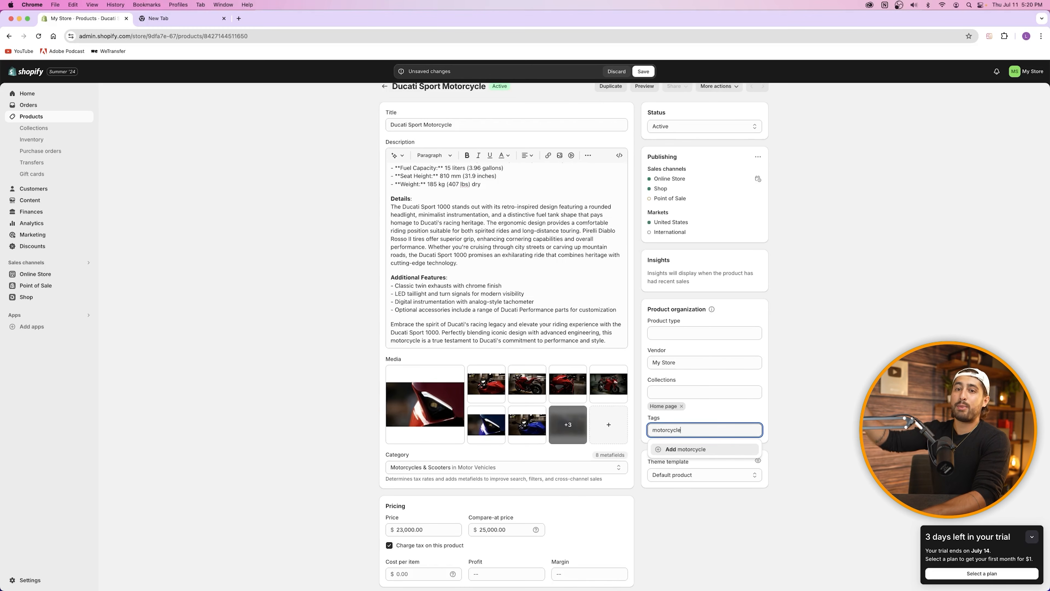
key(BackSpace)
key(BackSpace)
key(BackSpace)
key(BackSpace)
key(BackSpace)
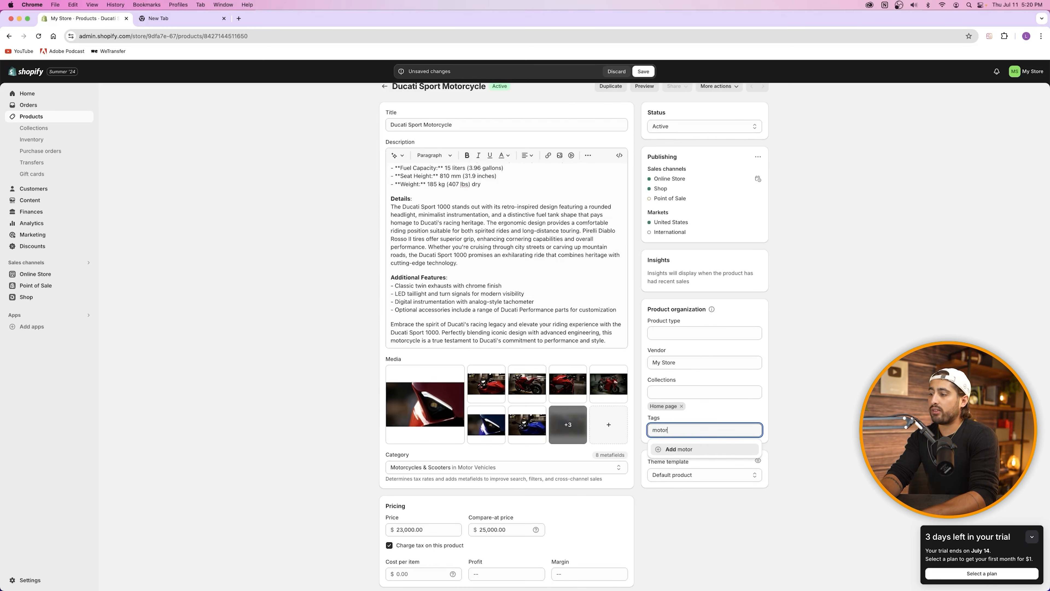
key(BackSpace)
key(BackSpace)
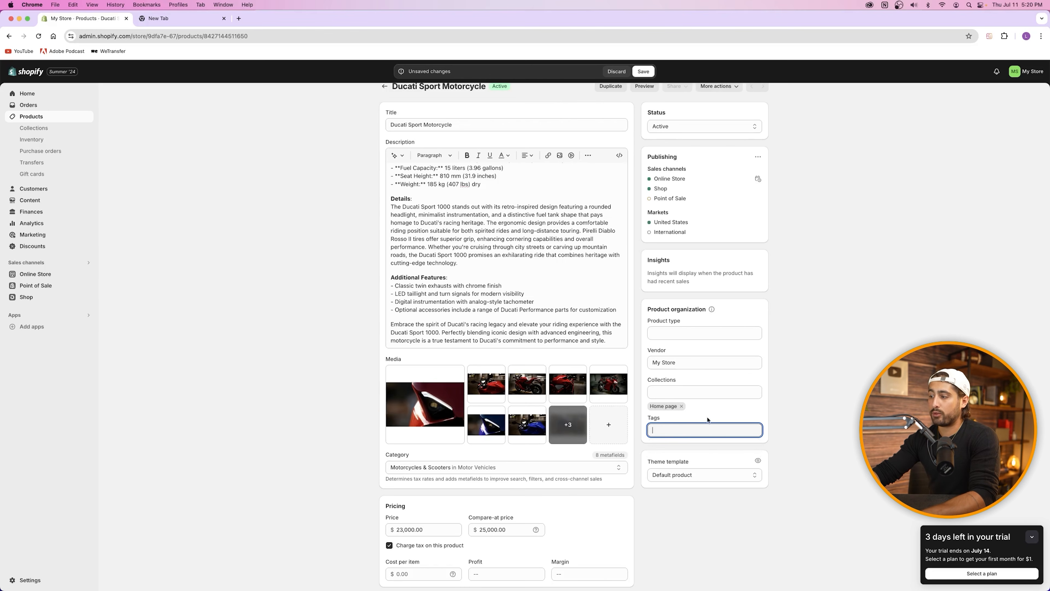
text(ducati)
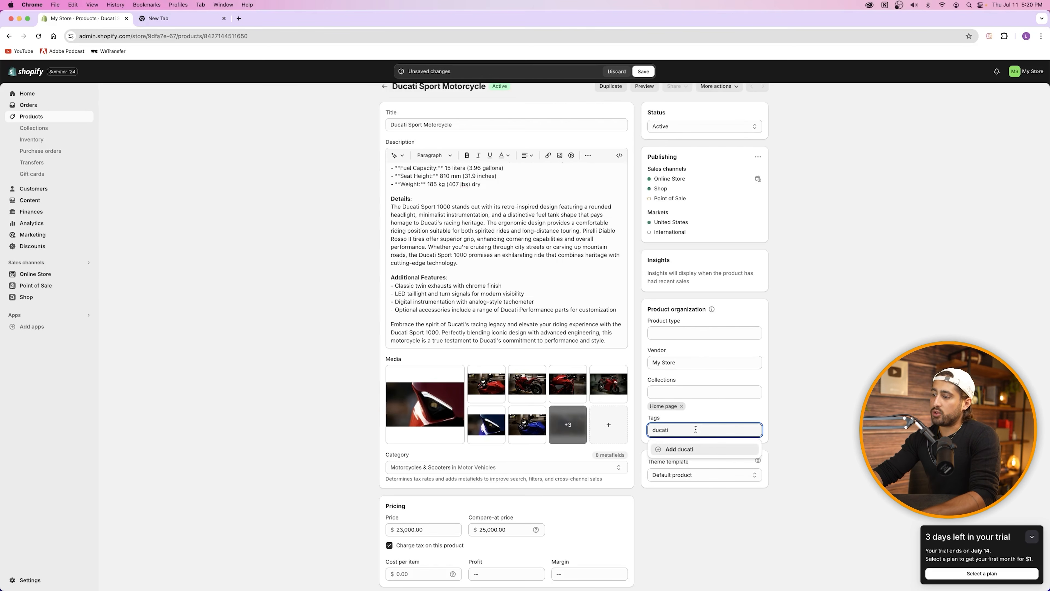
click(684, 451)
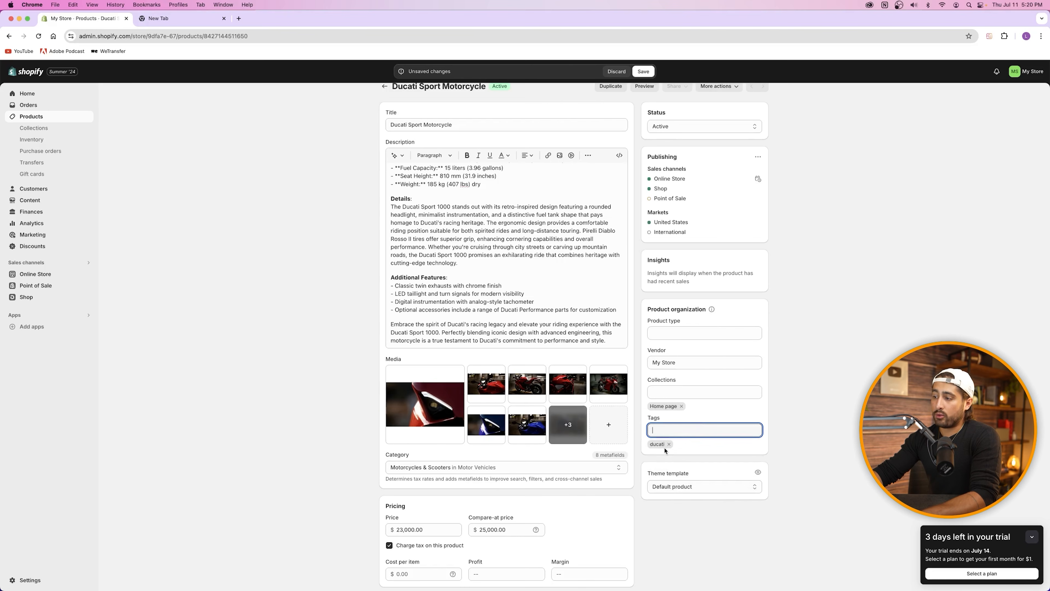
click(669, 444)
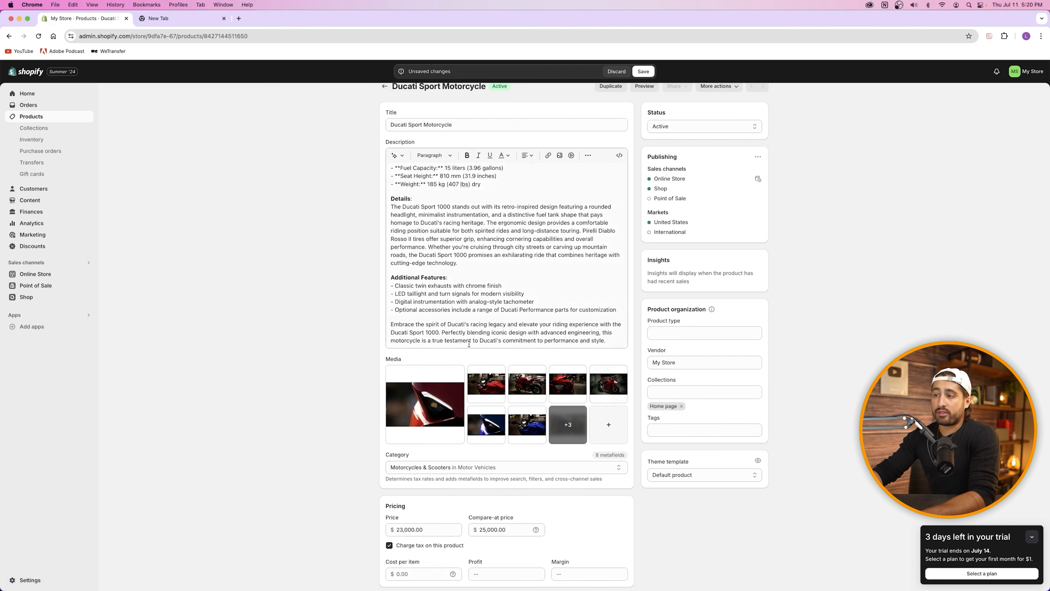
Step: Check which collections include the product, then close the collections list
scroll(479, 344, down, 7)
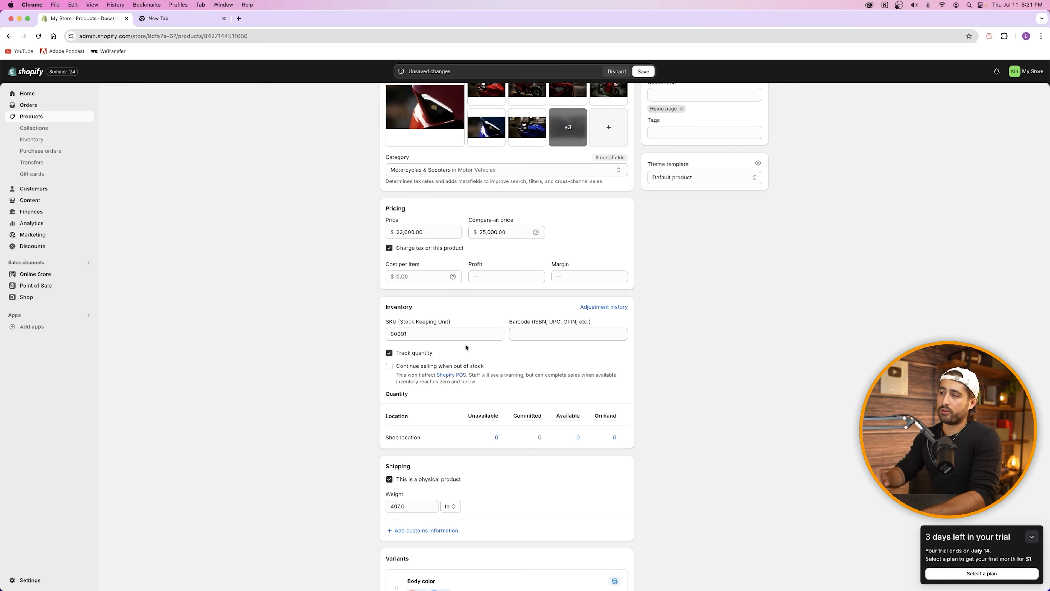
scroll(465, 347, up, 6)
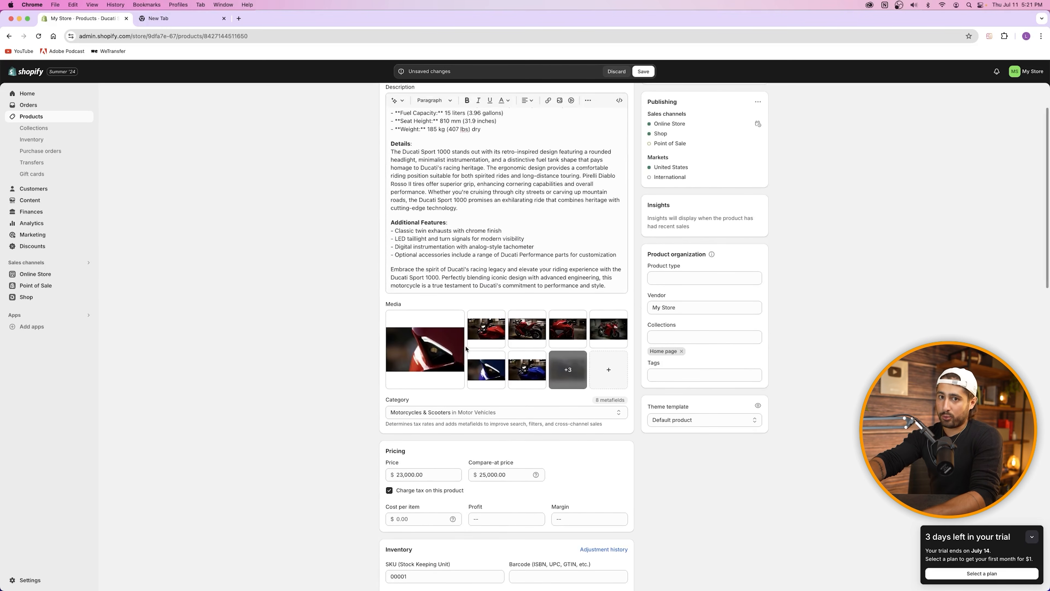
scroll(467, 339, down, 7)
scroll(473, 316, down, 2)
scroll(439, 234, up, 10)
scroll(449, 229, up, 1)
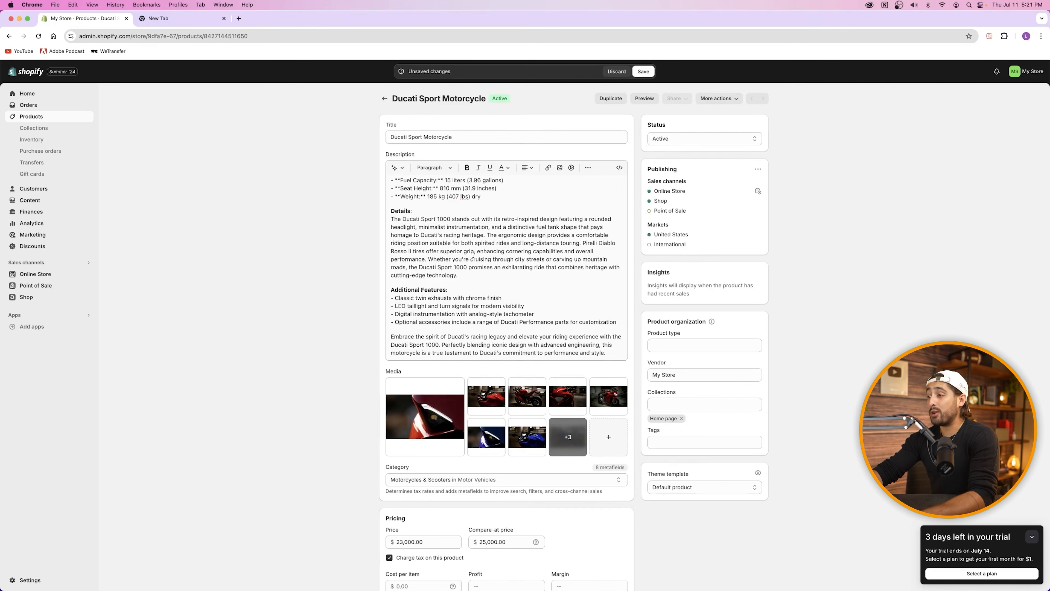
scroll(474, 255, down, 3)
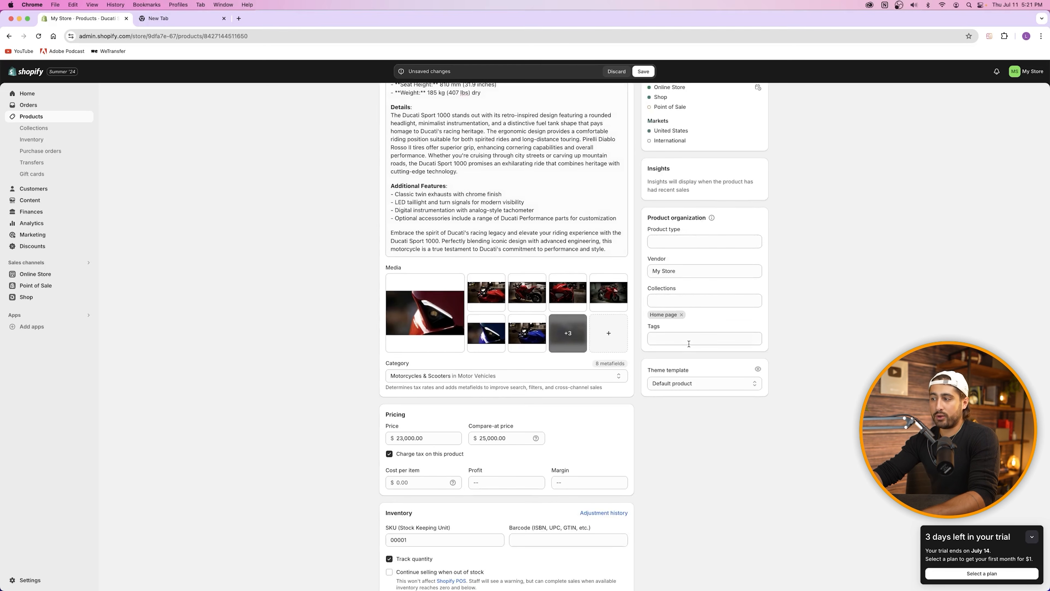
click(675, 302)
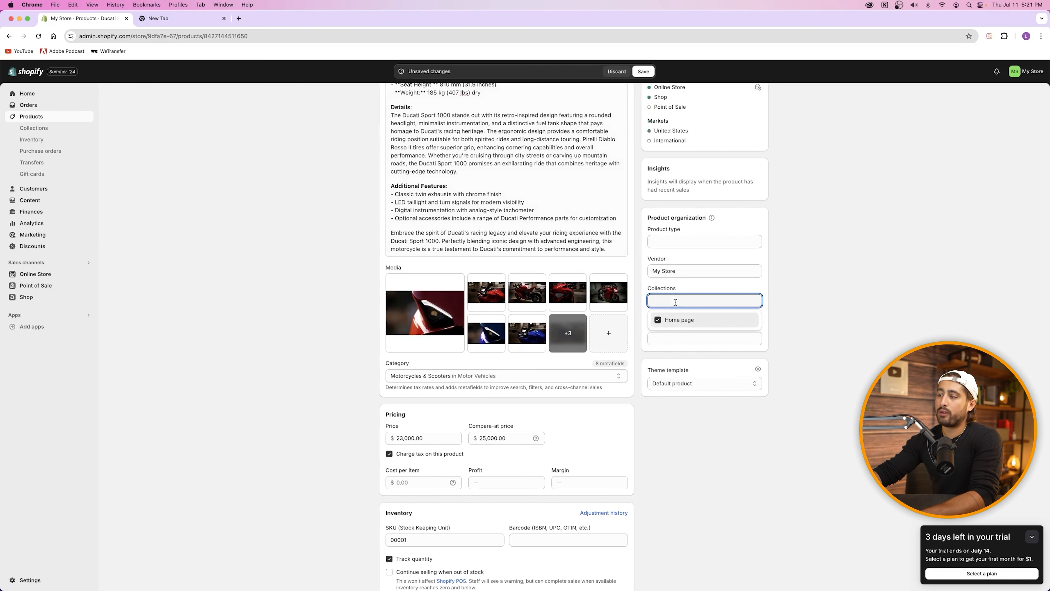
click(731, 454)
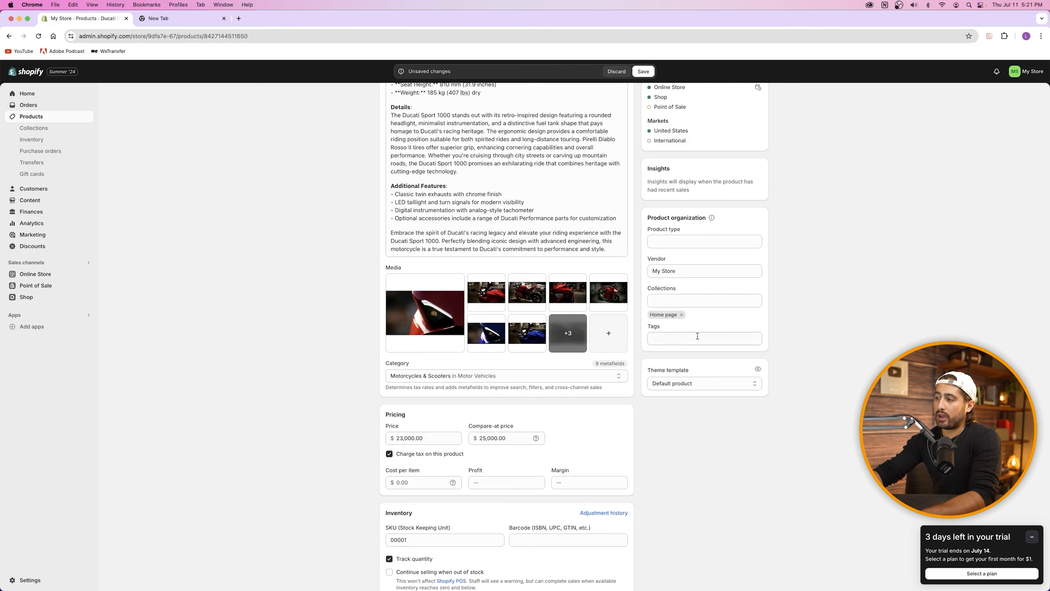
Step: Save the product and preview it on the storefront, showing the Blue variant
scroll(677, 449, down, 15)
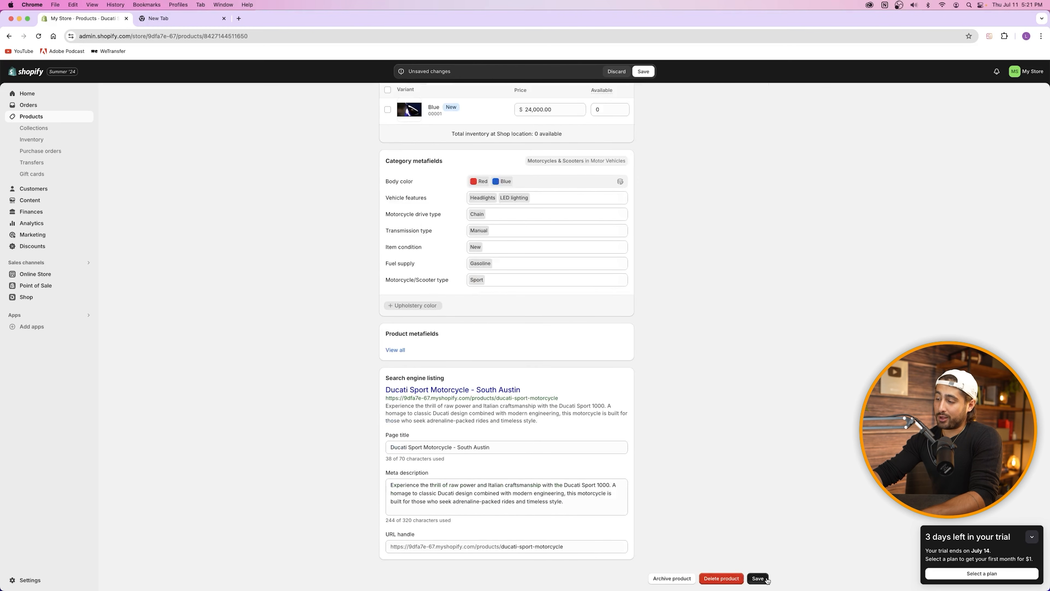
click(758, 578)
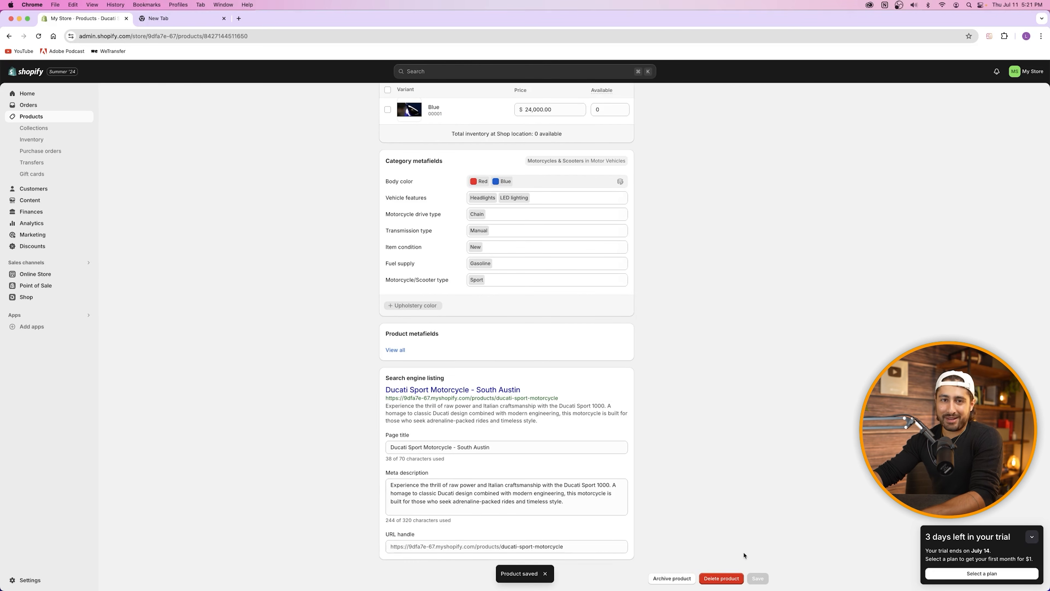
scroll(745, 555, up, 15)
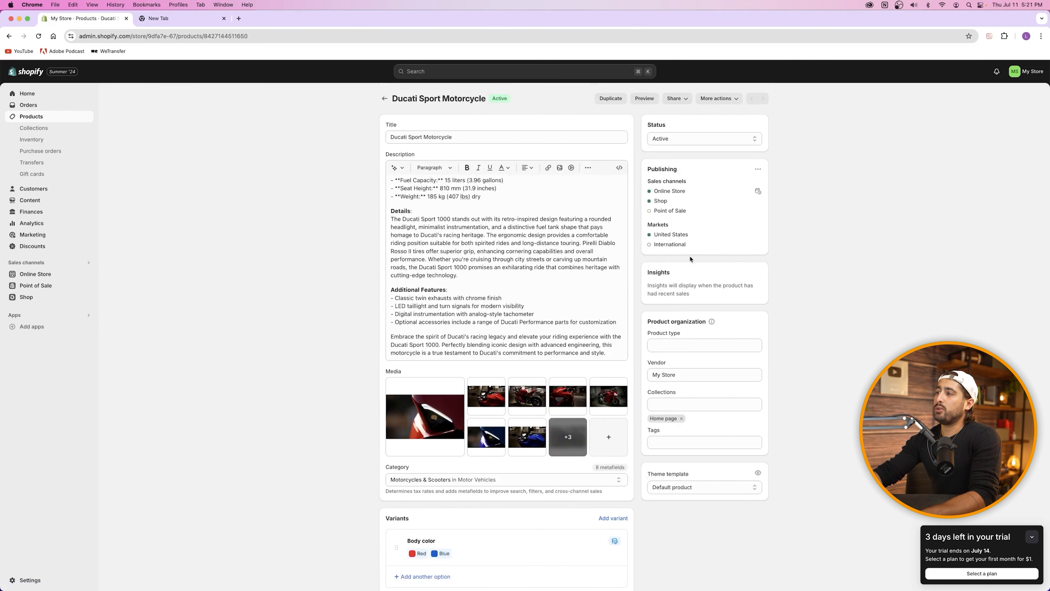
click(645, 98)
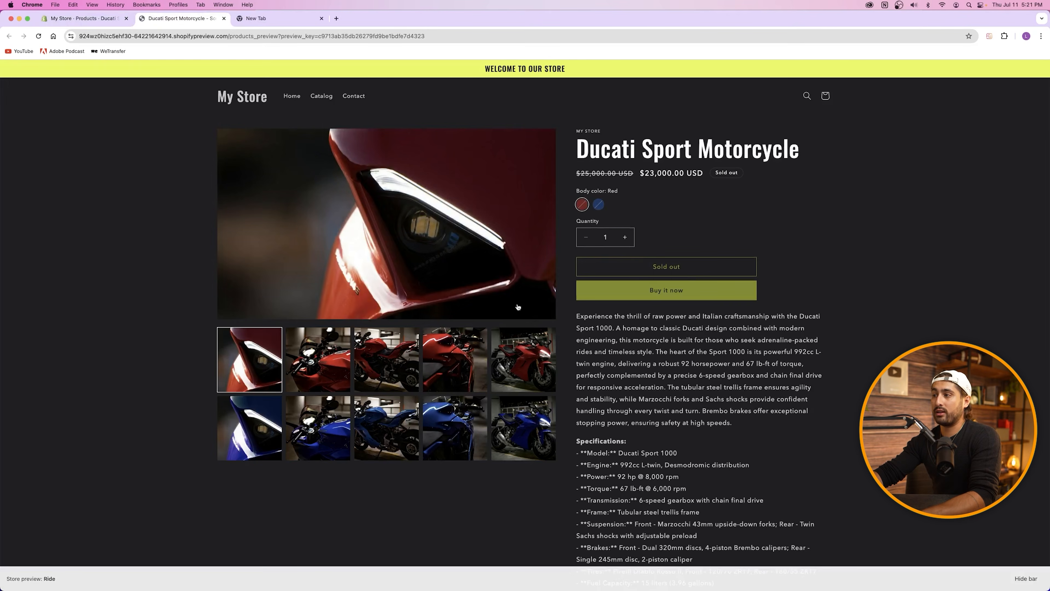
click(599, 204)
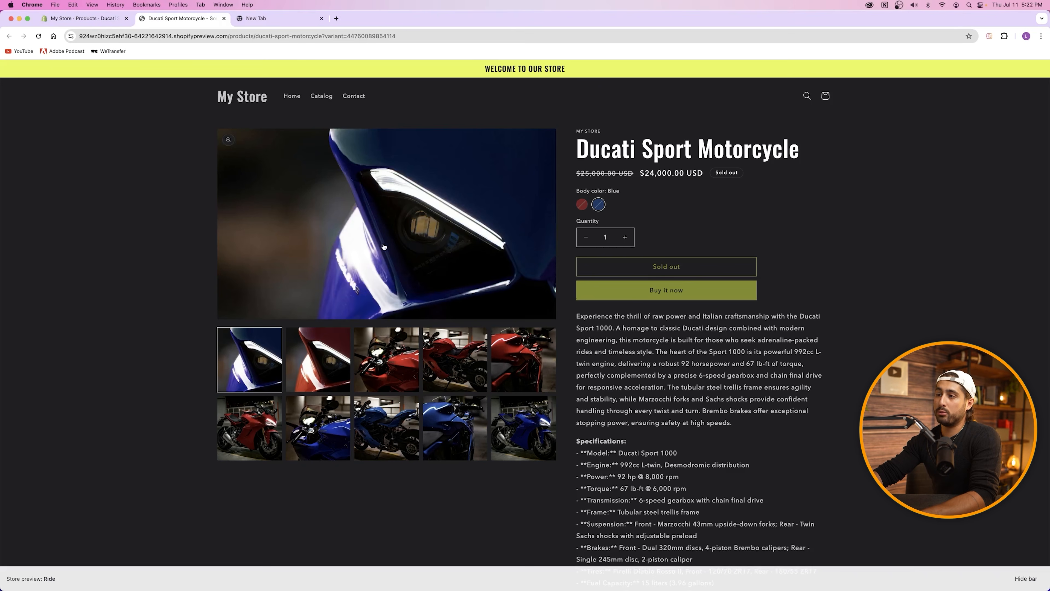
Step: View the Red variant in the preview, then return to the admin Variants list
click(582, 204)
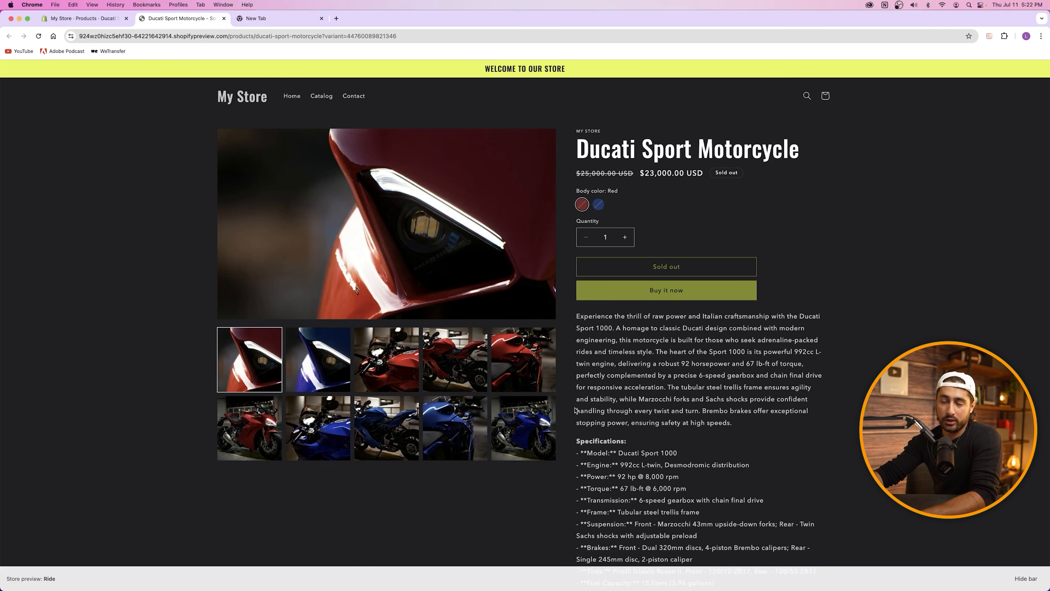
key(ctrl+shift+Tab)
scroll(537, 368, down, 3)
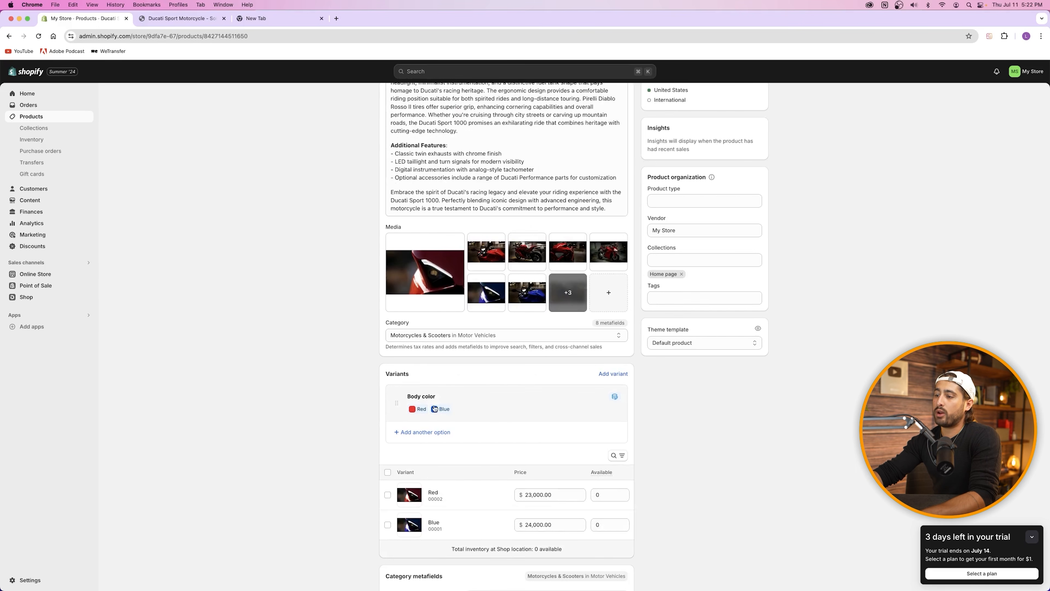
Step: Open the Red variant details, then browse the red and blue gallery photos on the storefront
click(464, 497)
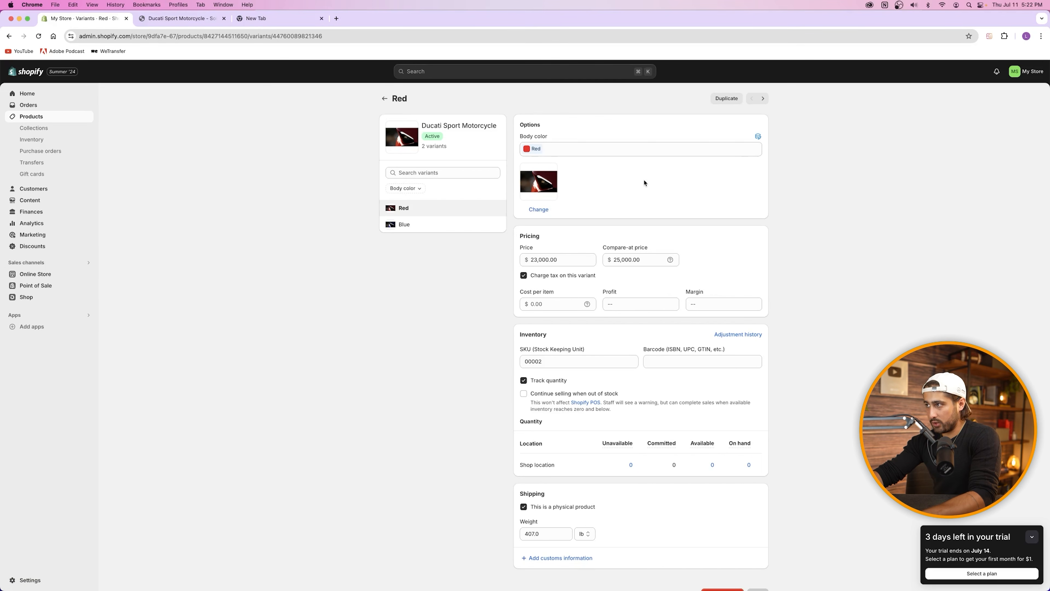
click(178, 18)
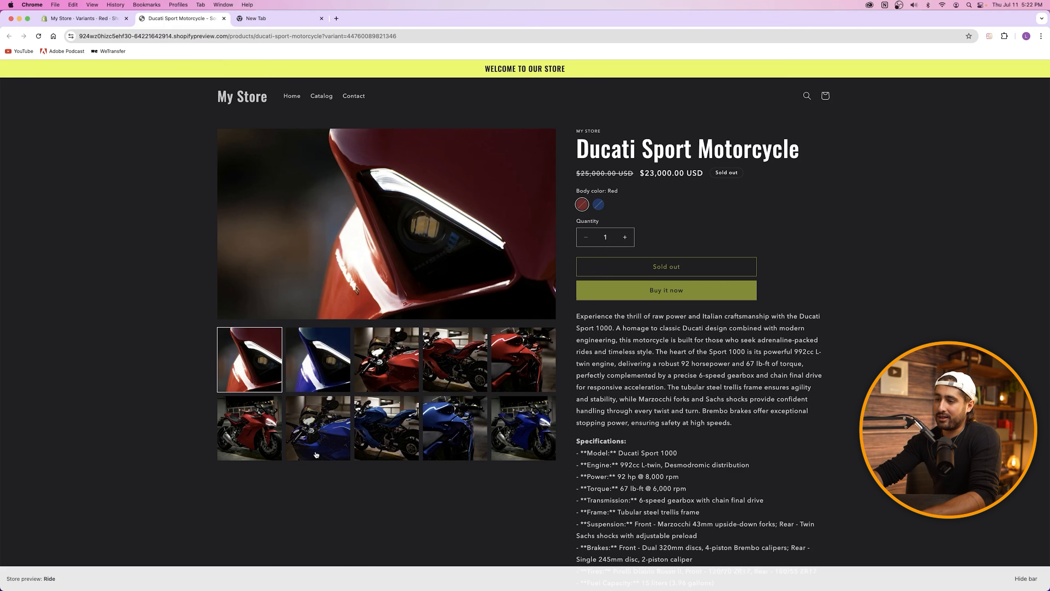
click(396, 376)
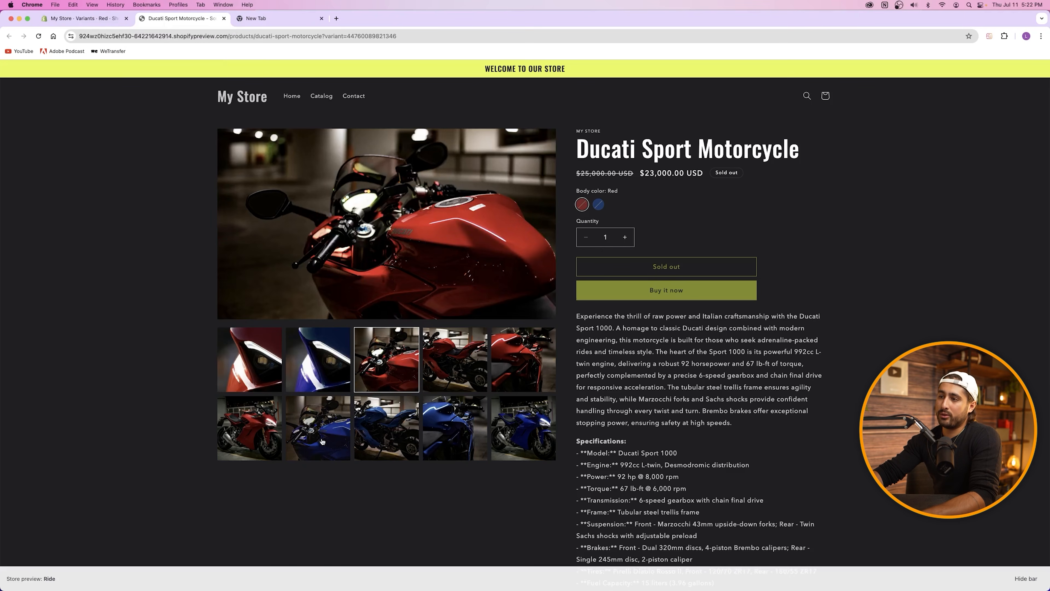
click(323, 442)
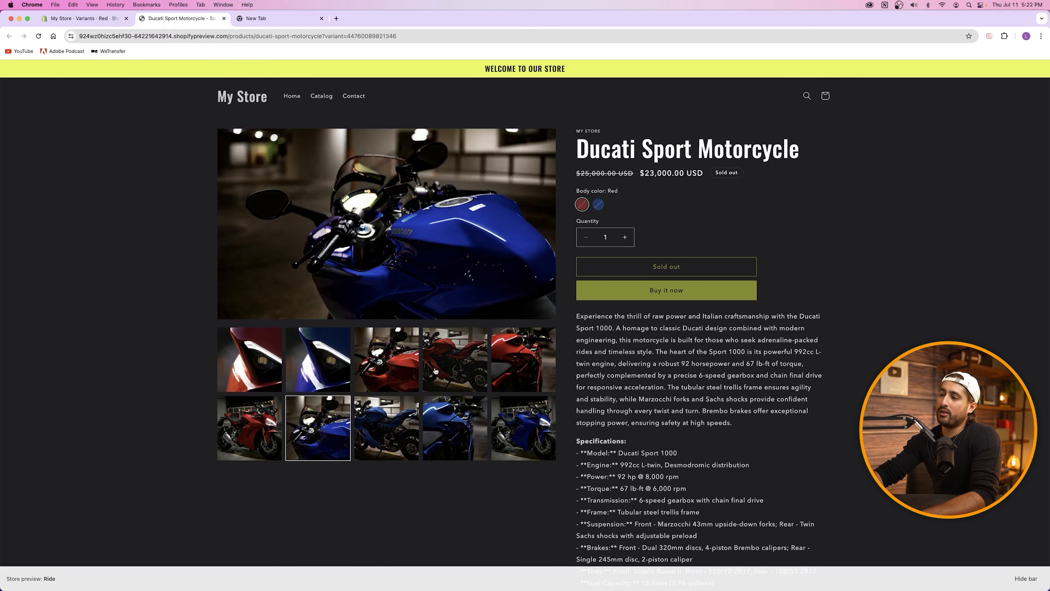
click(444, 368)
click(405, 418)
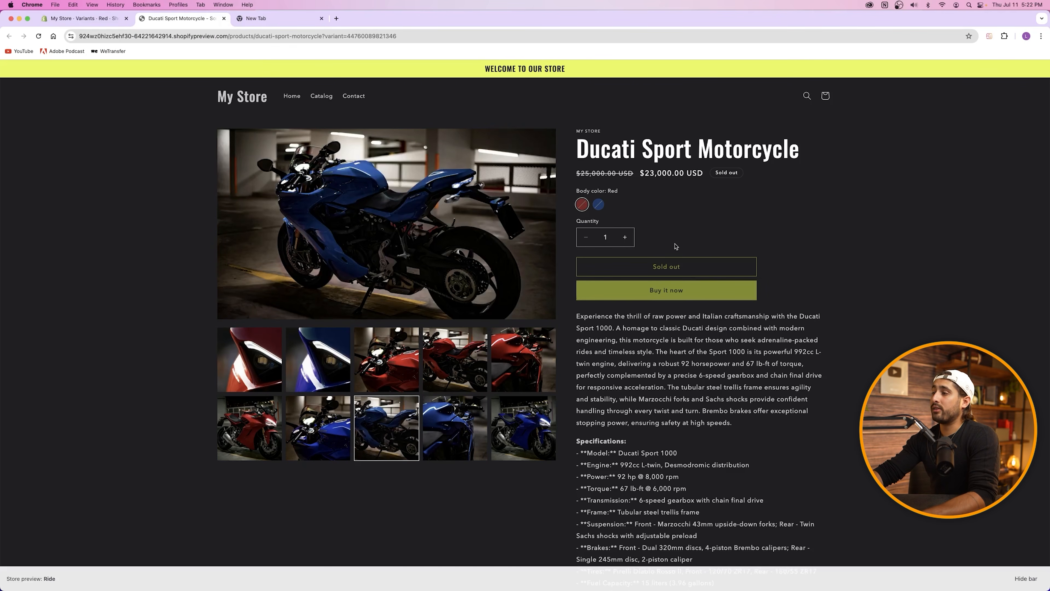
Step: Compare the Red variant admin page with the storefront, then close the empty new tab
click(83, 18)
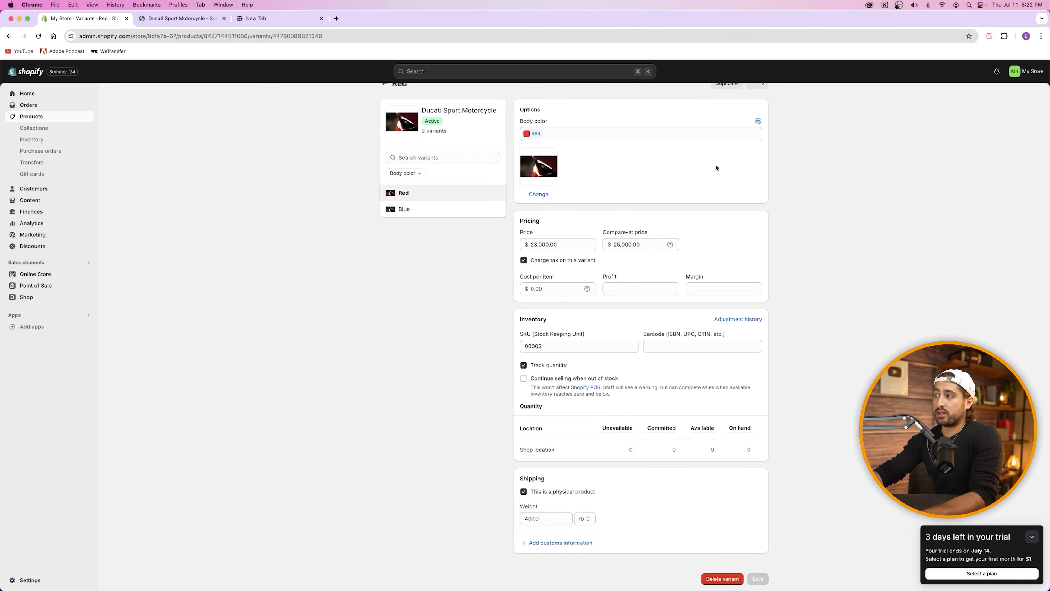
click(181, 18)
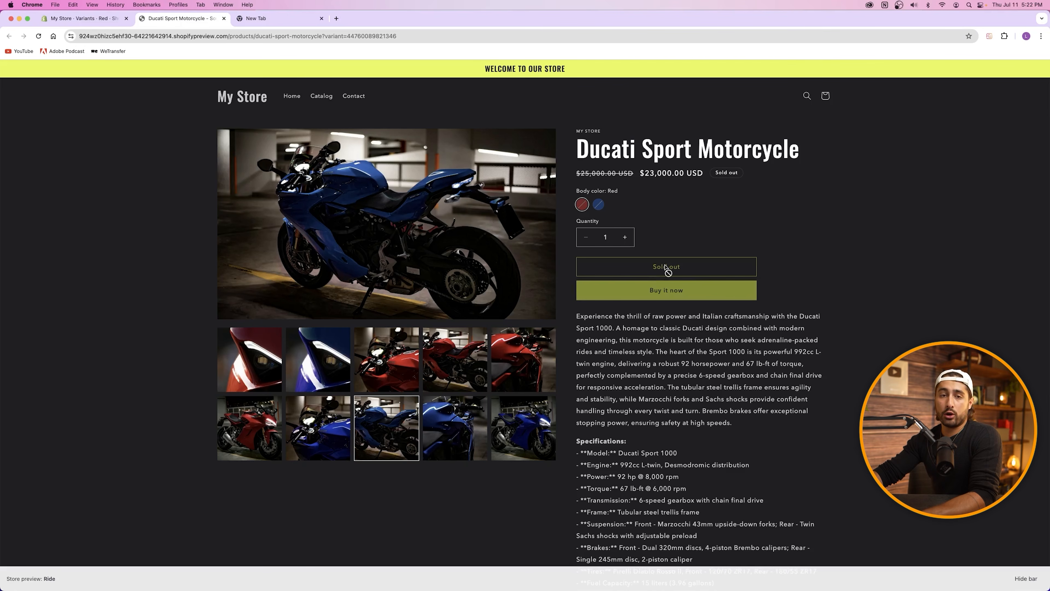
key(ctrl+shift+Tab)
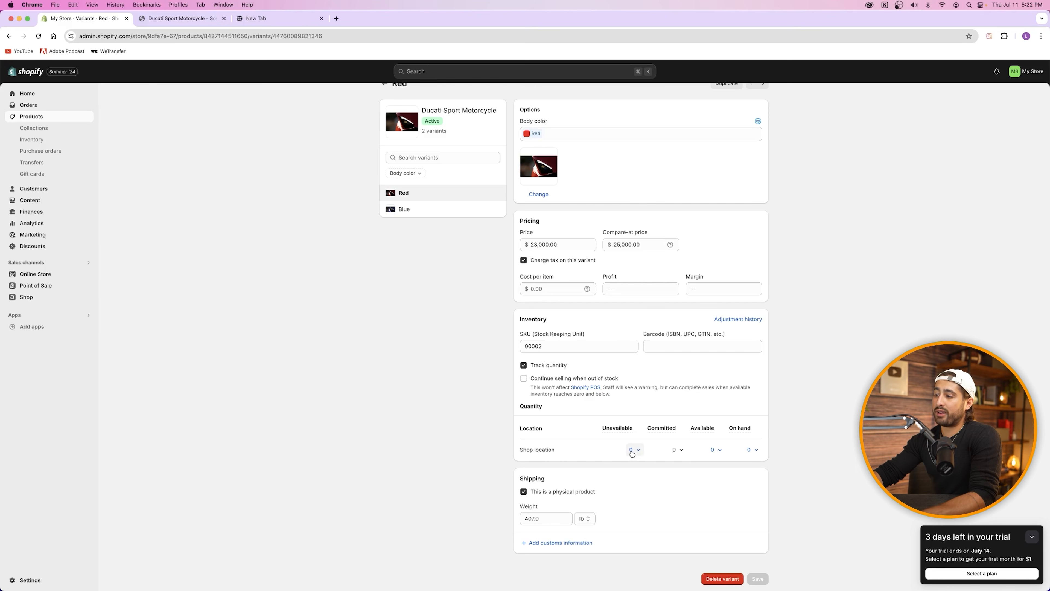
key(ctrl+Tab)
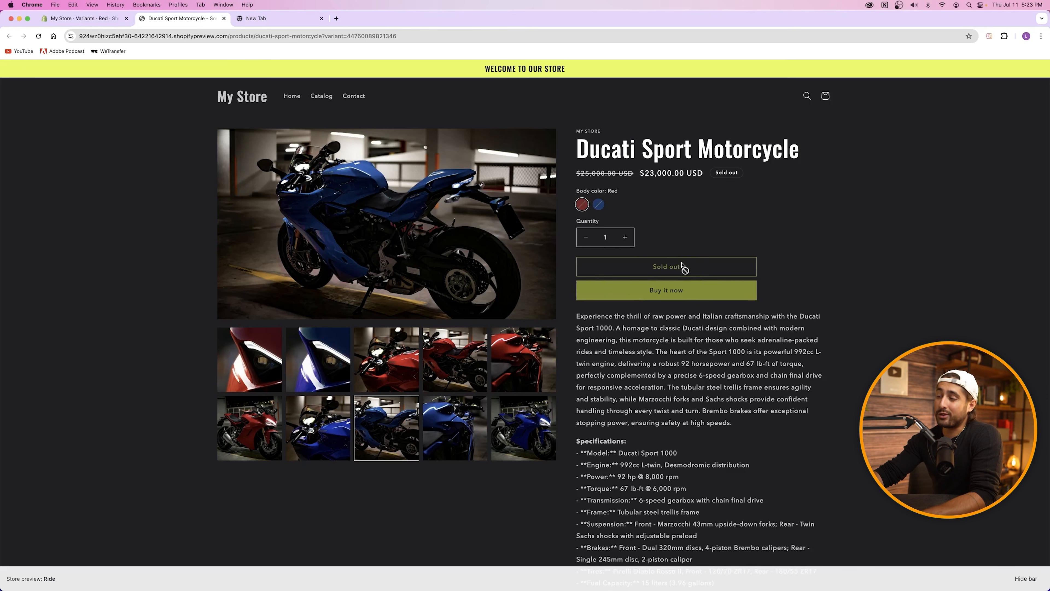
click(322, 18)
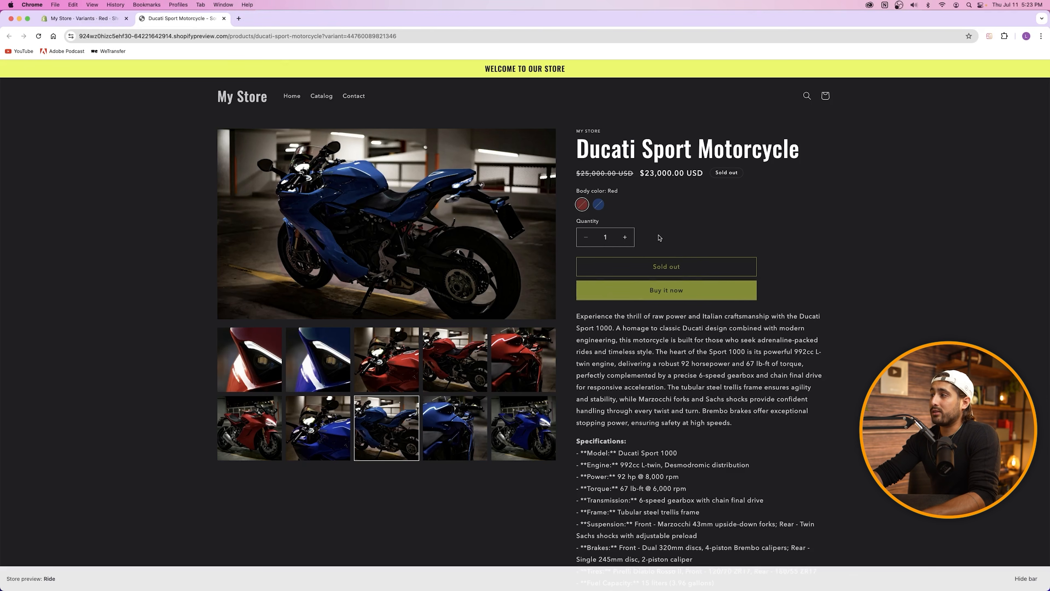
Step: Close the store preview tab and go to Products > Collections
click(224, 18)
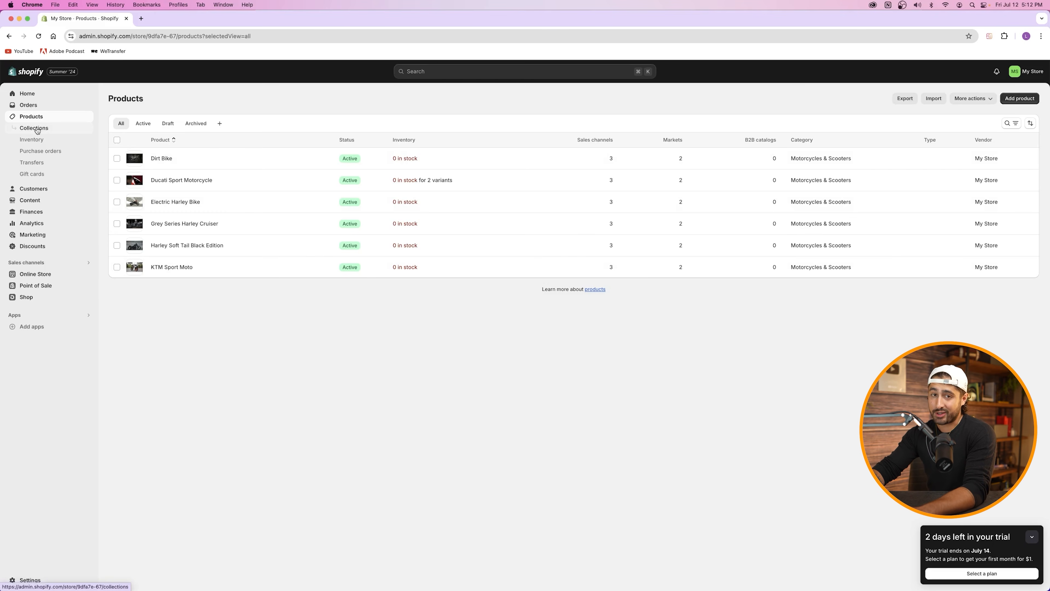
click(37, 129)
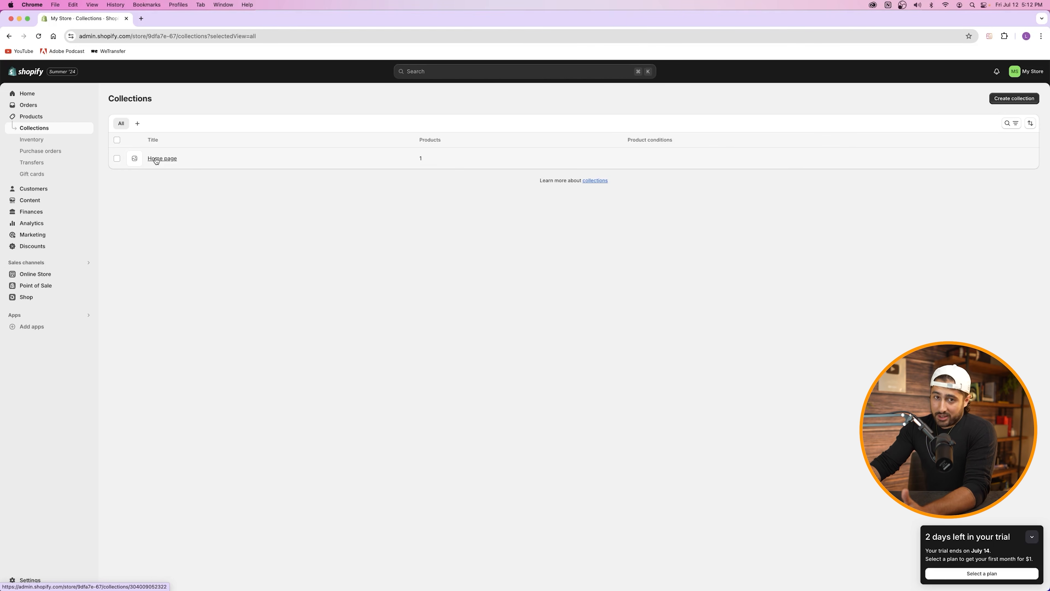
Step: Begin a new collection and place the cursor in its Title field
click(1012, 100)
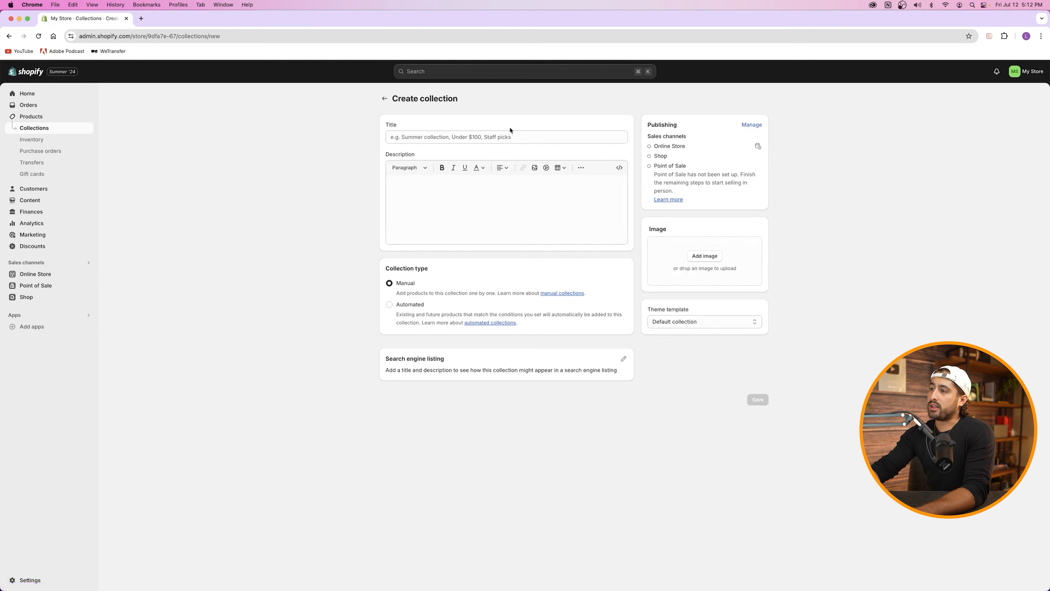
click(506, 138)
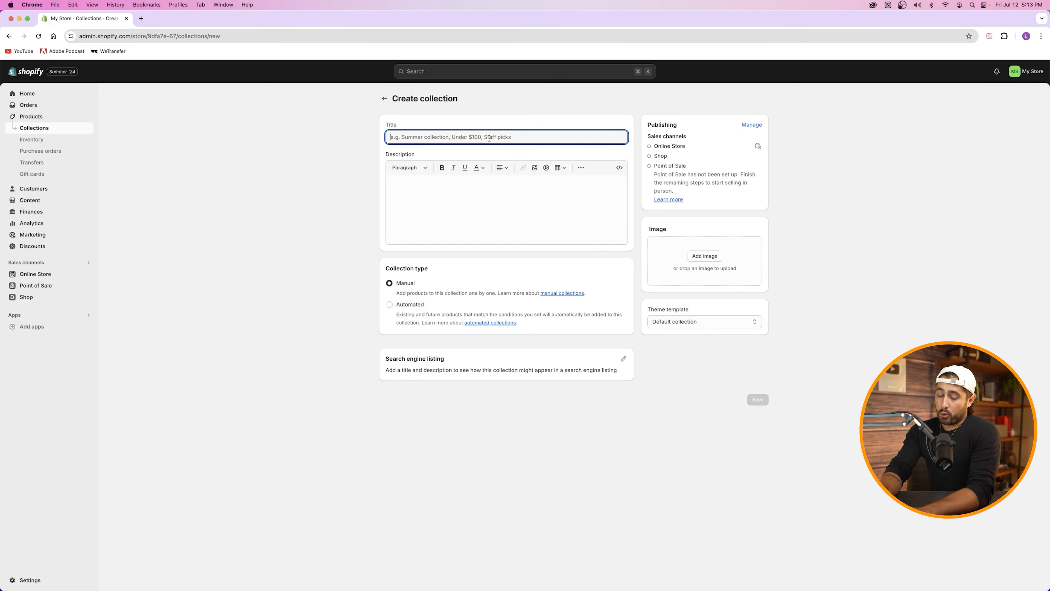
Step: Title the collection 'Sport Bikes', describe it 'Collection Description Is Here', and expand its SEO listing
text(Sport Bikes)
click(488, 186)
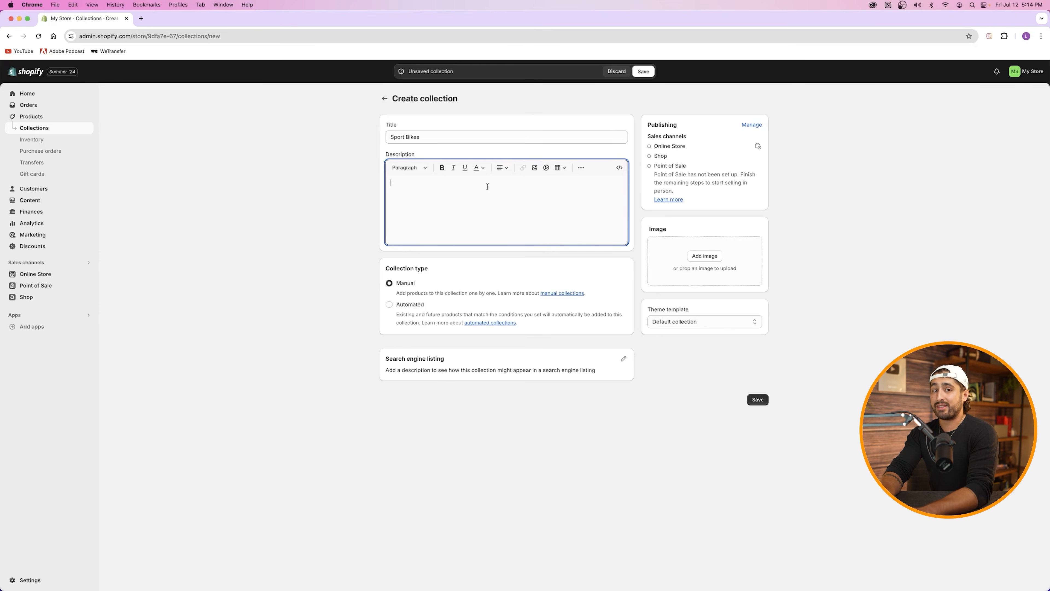
text(Collection Description)
text(Is Here)
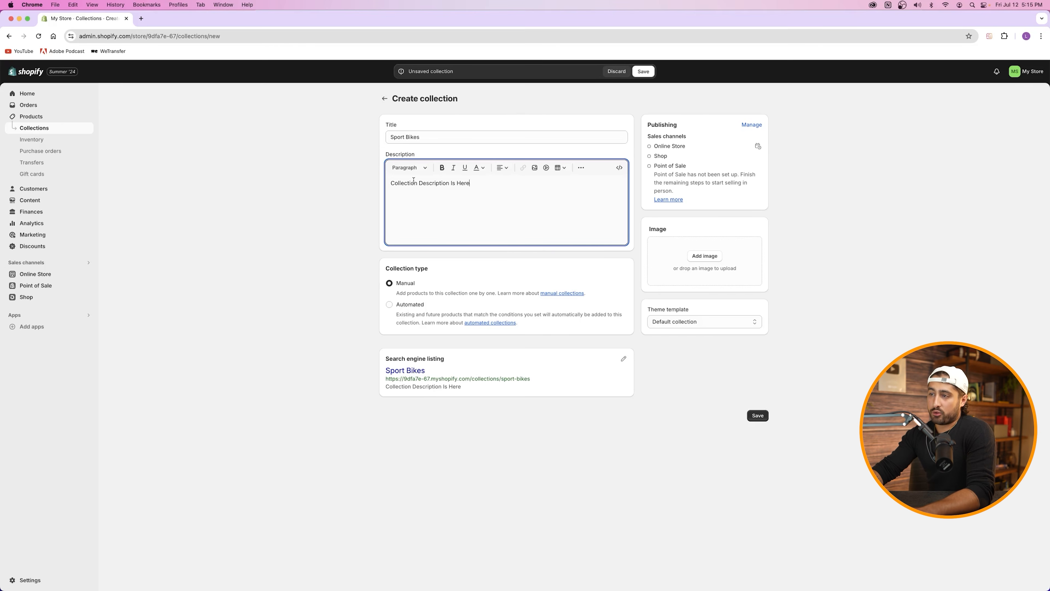
click(404, 285)
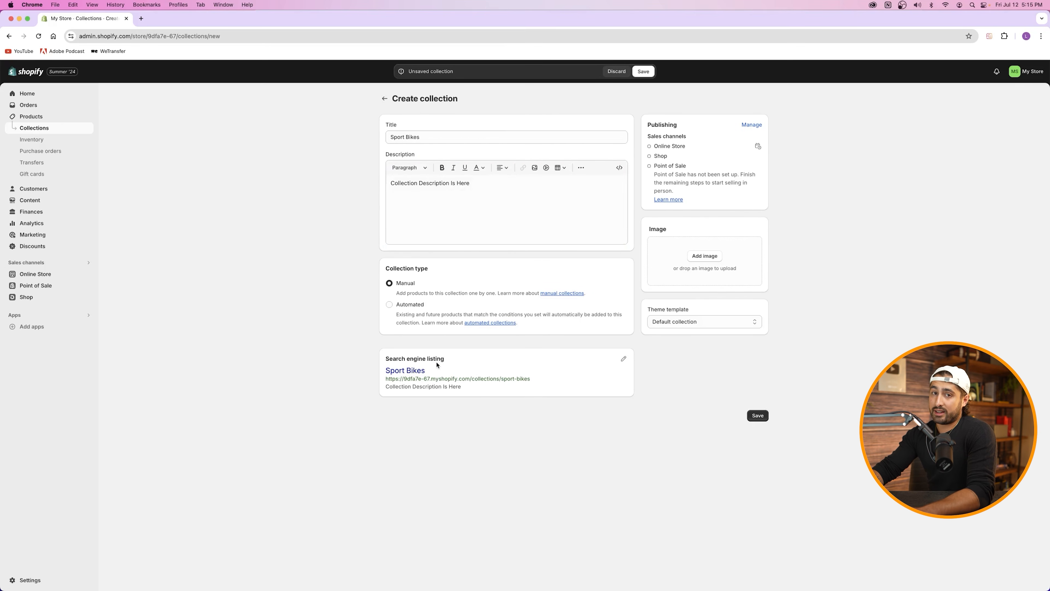
click(622, 359)
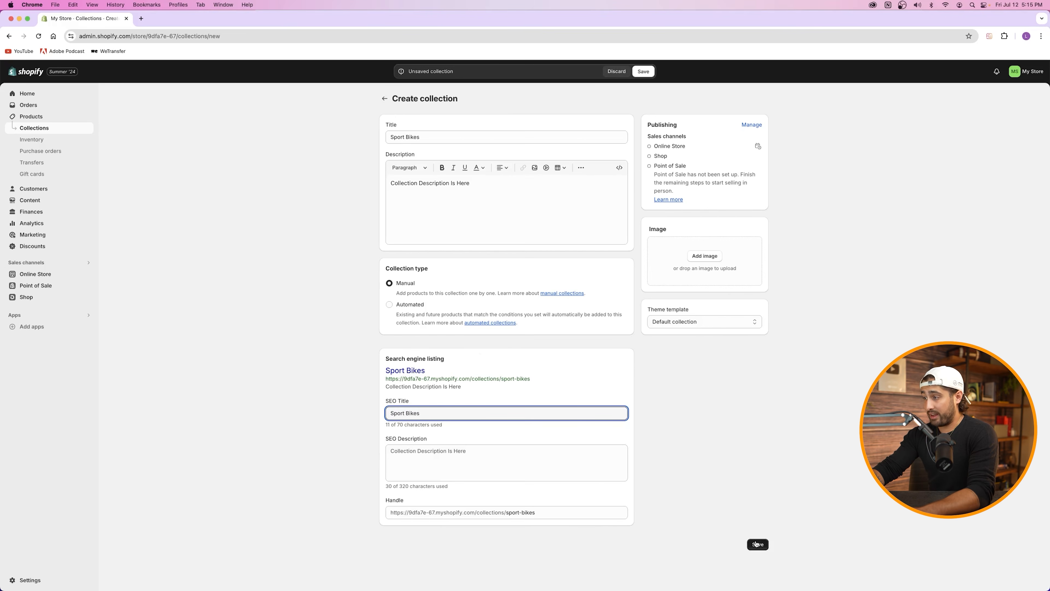
Step: Set Red Ducati Sport-1.jpg from Product images as the collection image and save
click(698, 257)
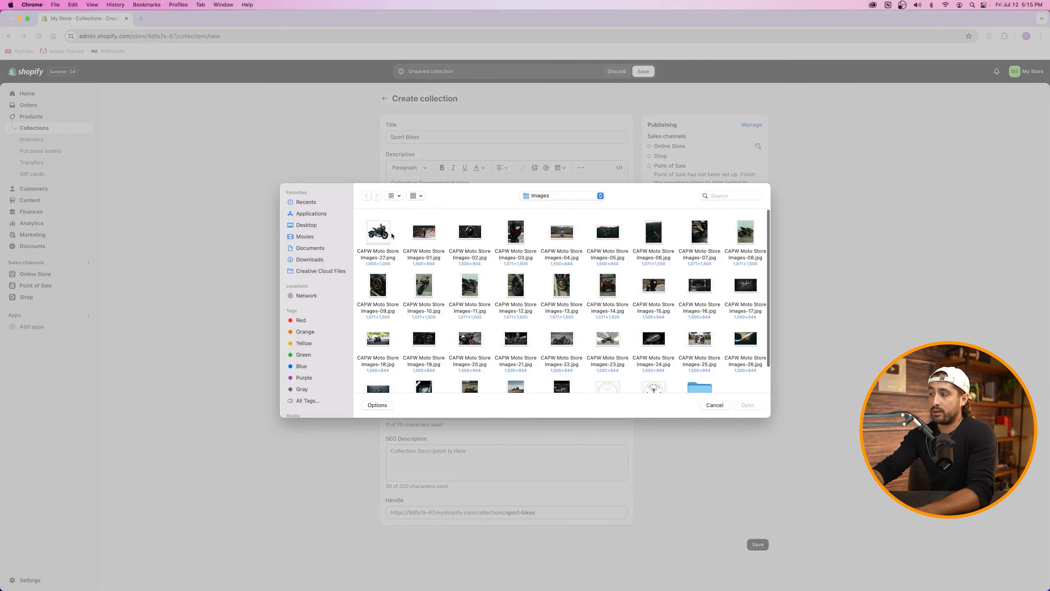
scroll(662, 331, down, 2)
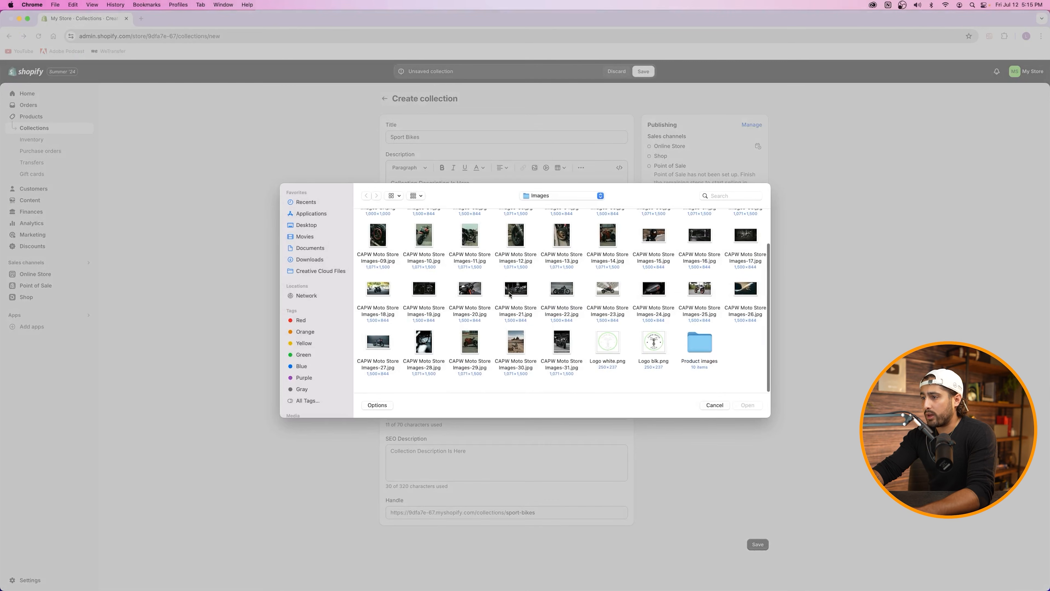
double_click(702, 357)
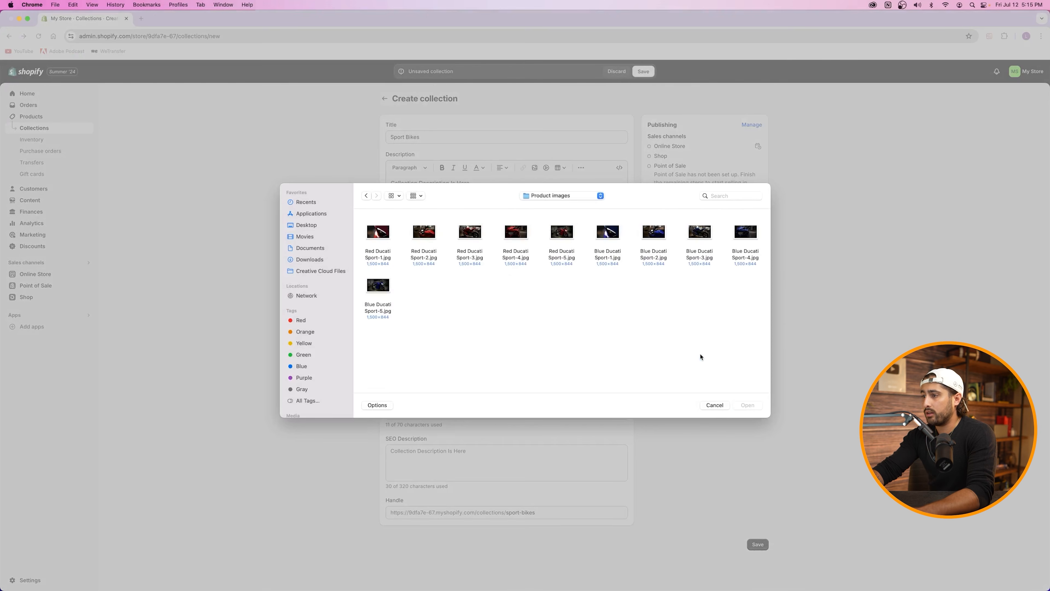
double_click(367, 235)
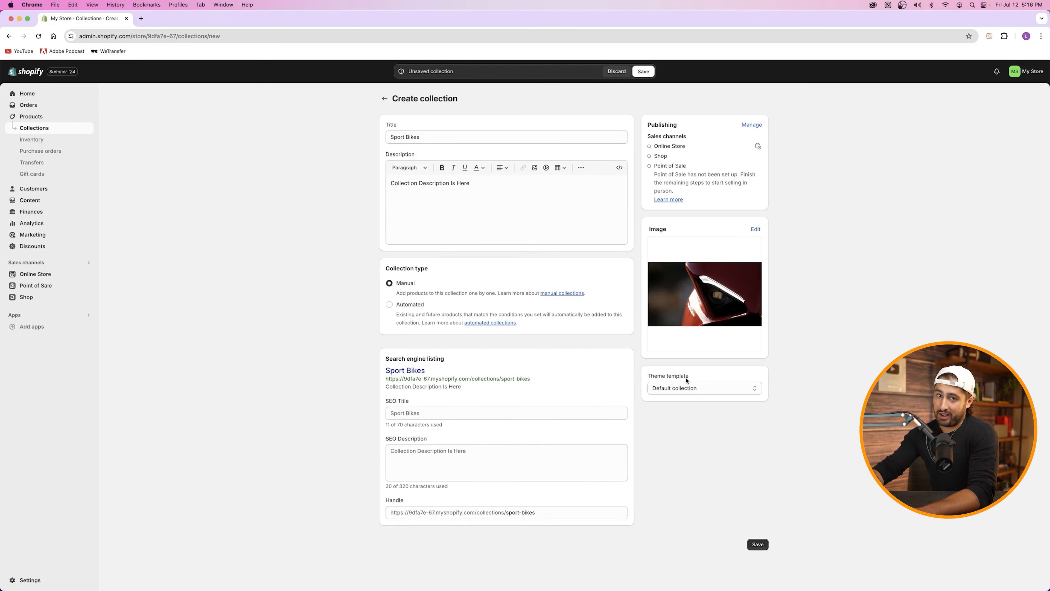
click(758, 544)
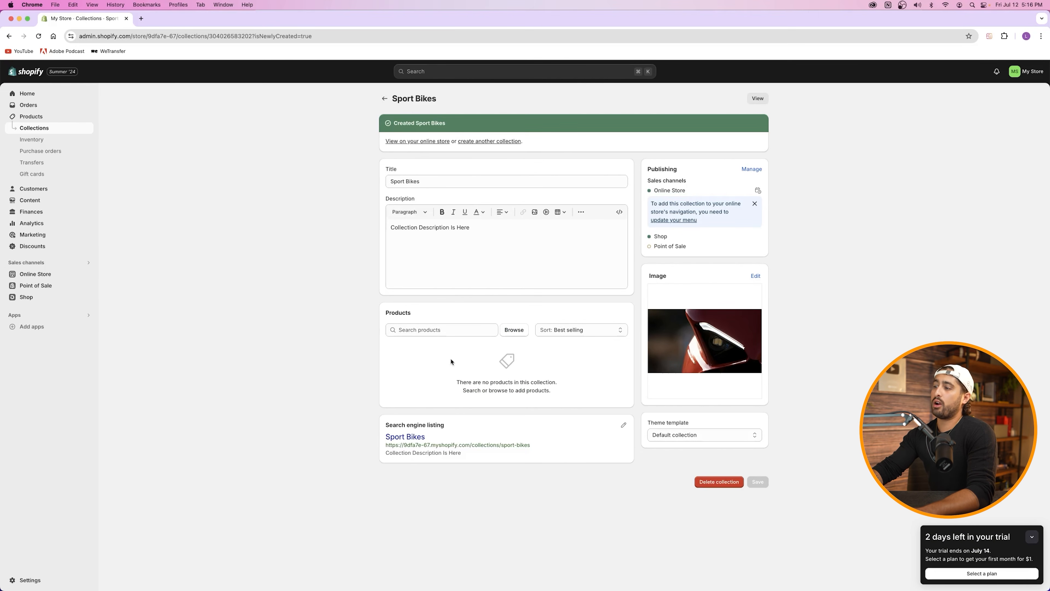
Step: Add KTM Sport Moto and Ducati Sport Motorcycle to Sport Bikes, then return to Collections
click(443, 328)
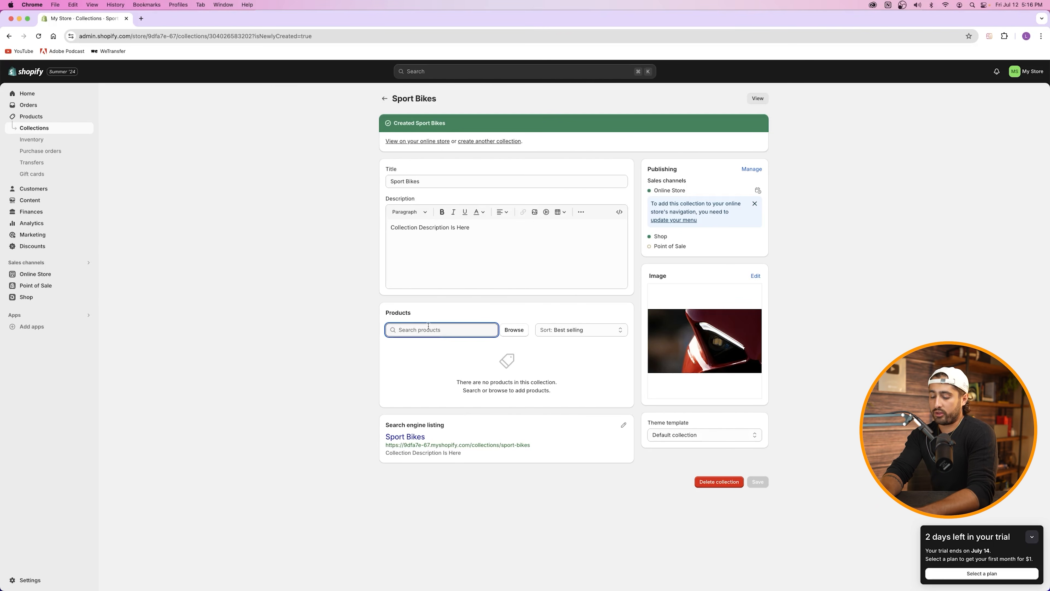
text(duca)
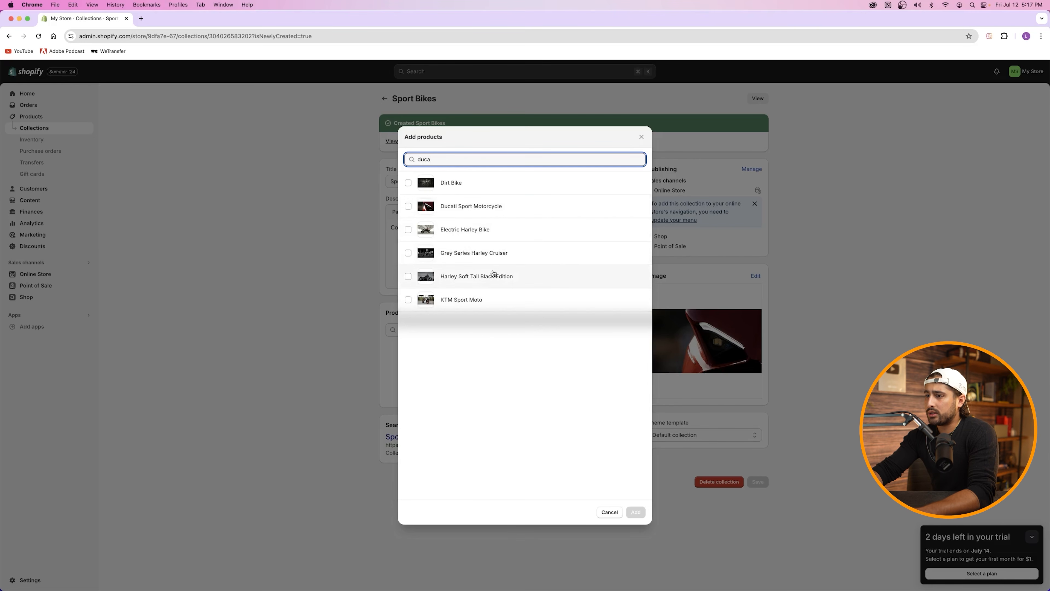
click(408, 300)
click(454, 210)
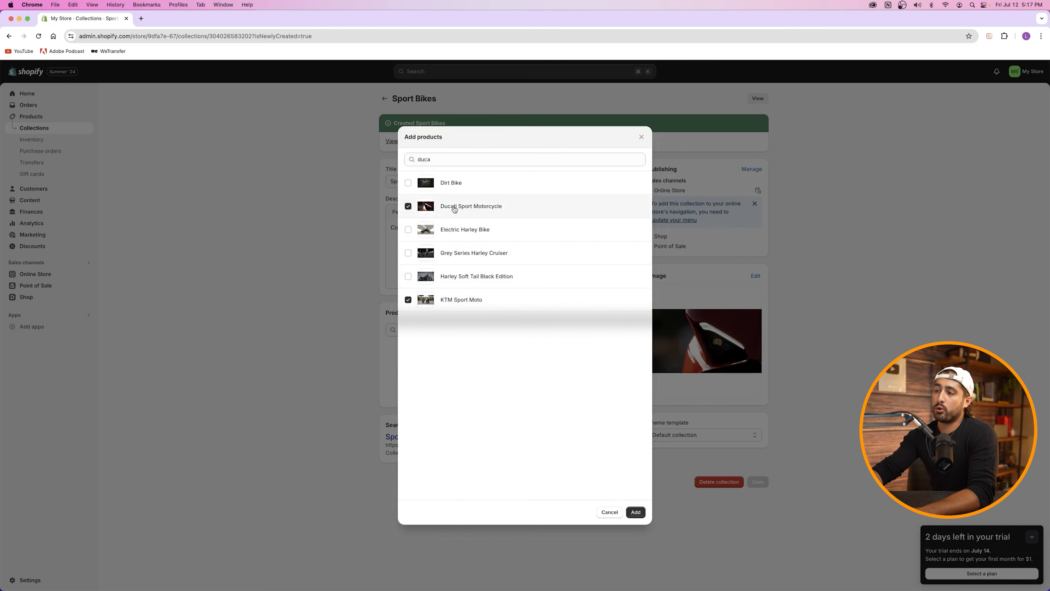
click(437, 156)
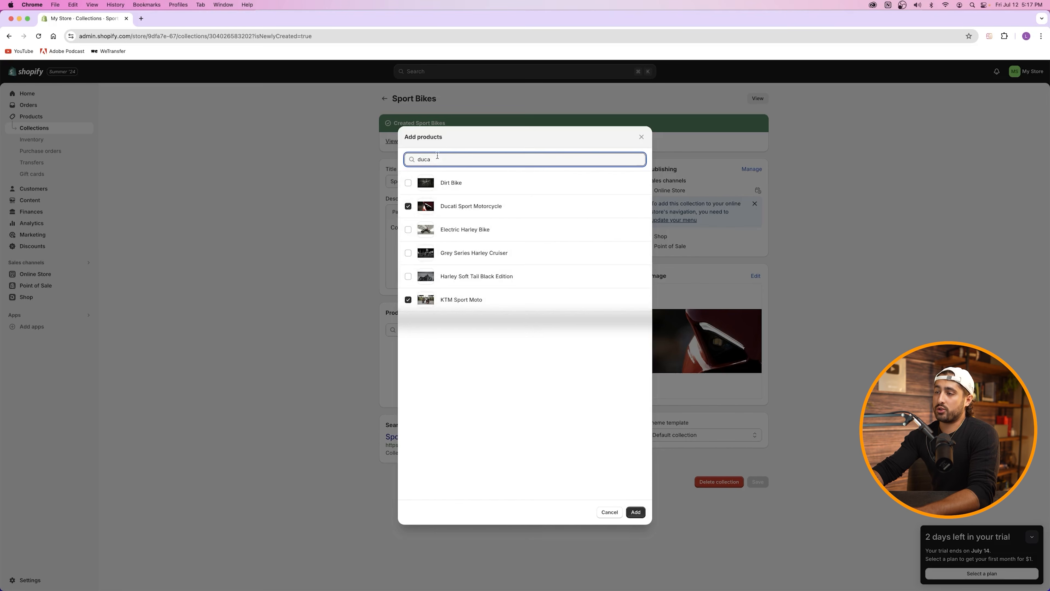
key(super+a)
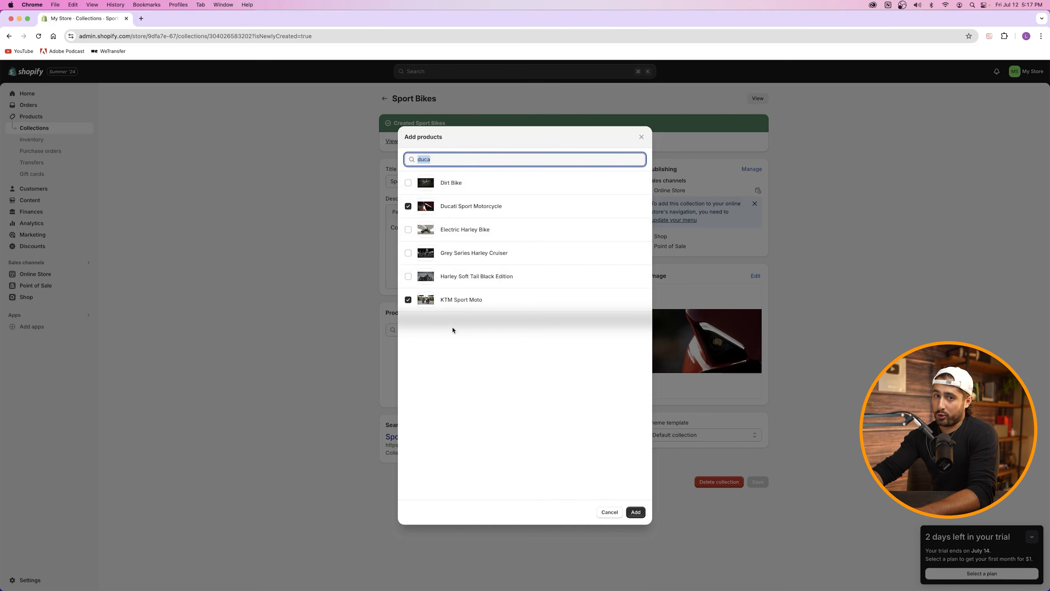
click(636, 511)
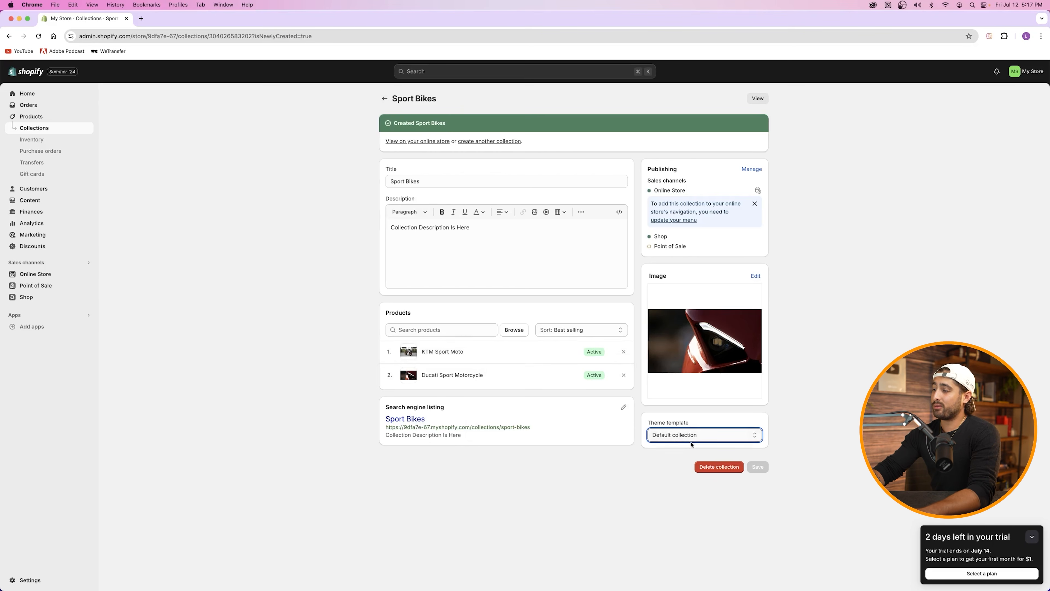
click(754, 467)
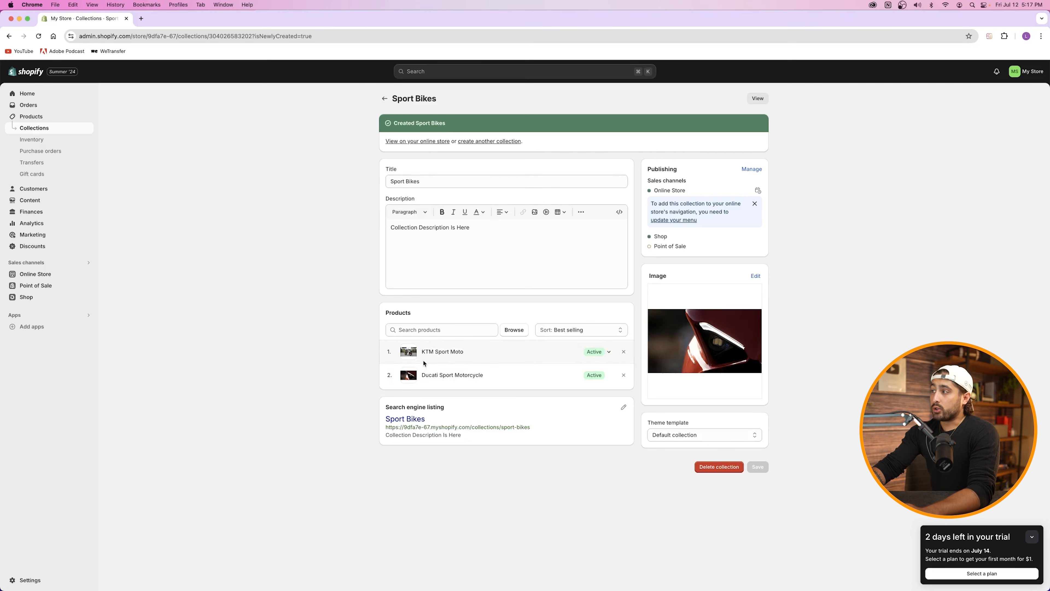
click(34, 129)
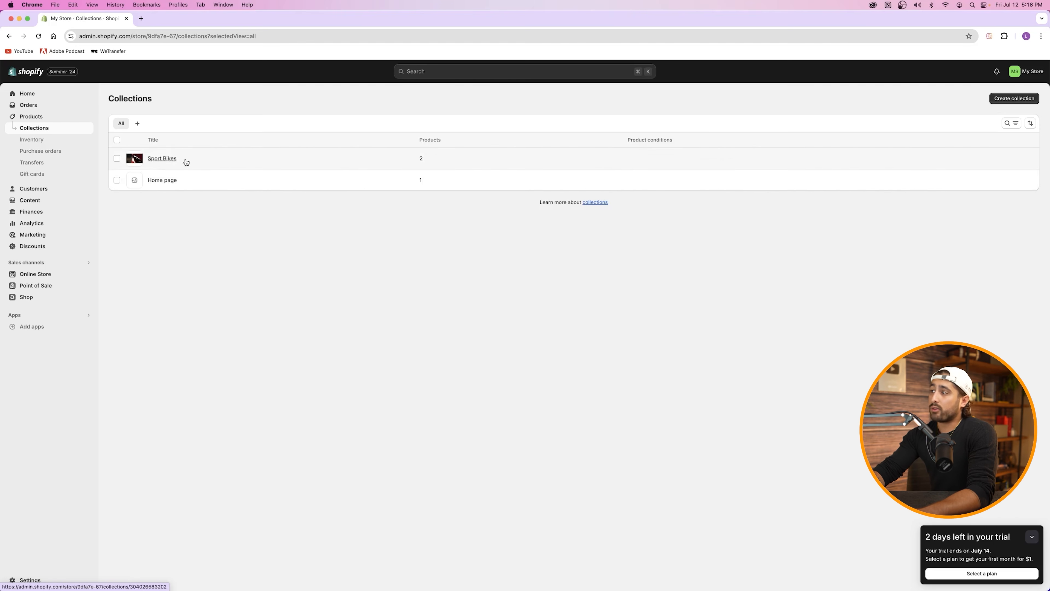
Step: Create a collection titled 'Cruisers', fixing the 'Crusiers' typo, and save it
click(1020, 98)
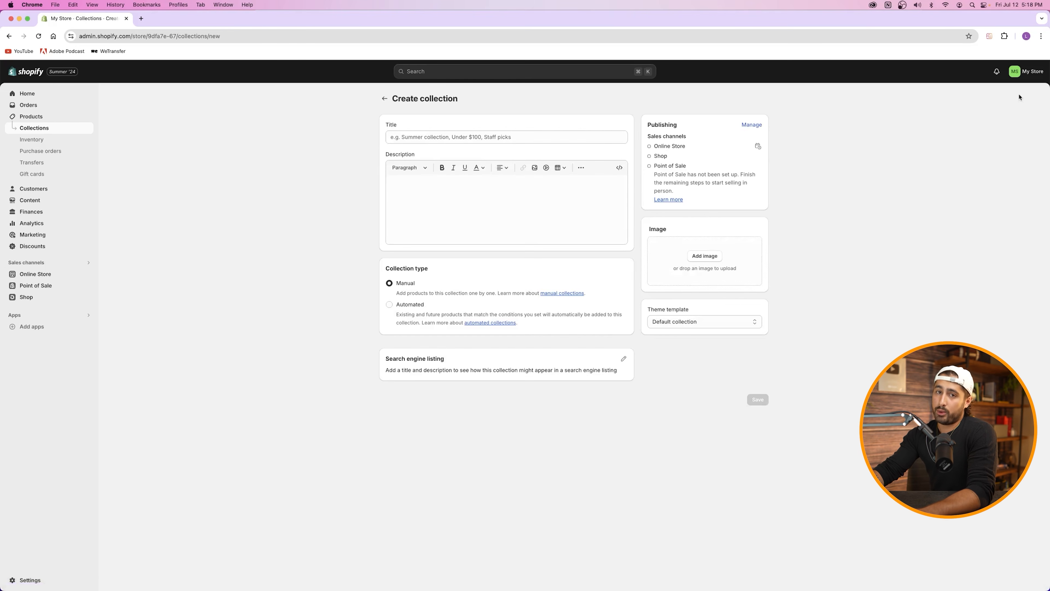
click(455, 137)
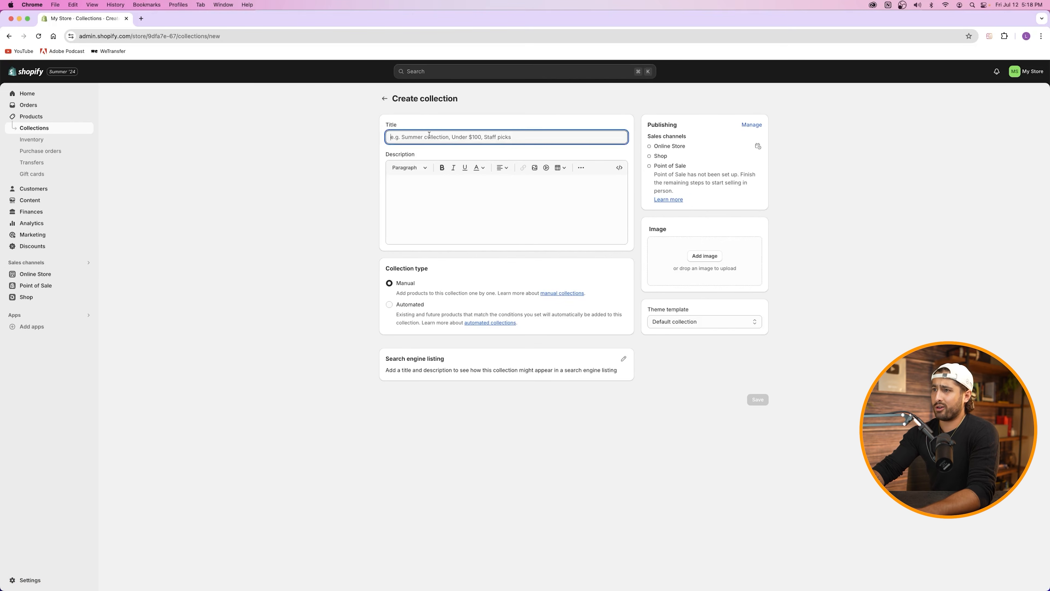
text(Crusiers)
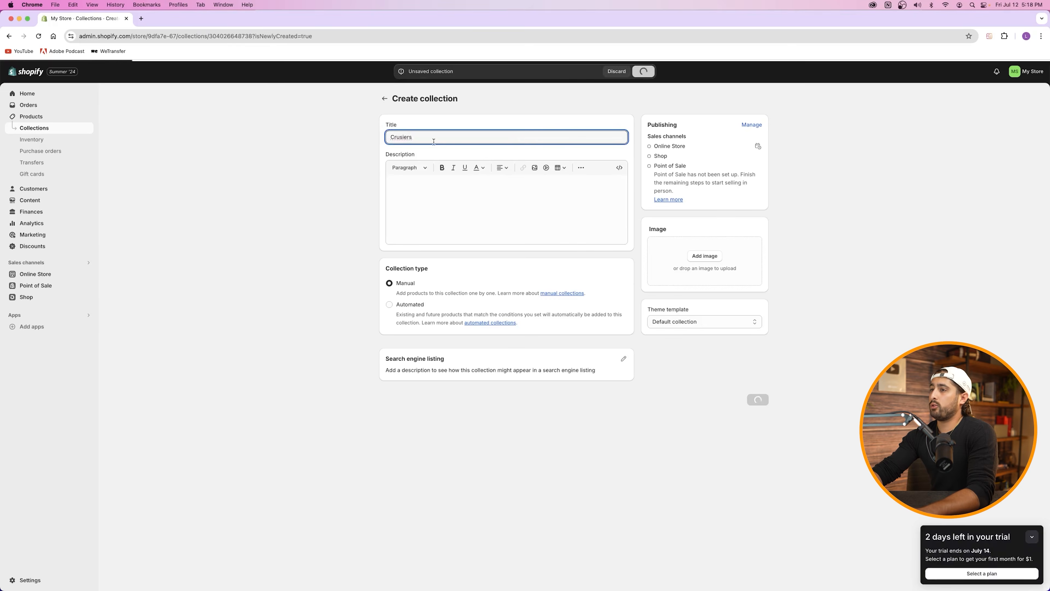
click(413, 181)
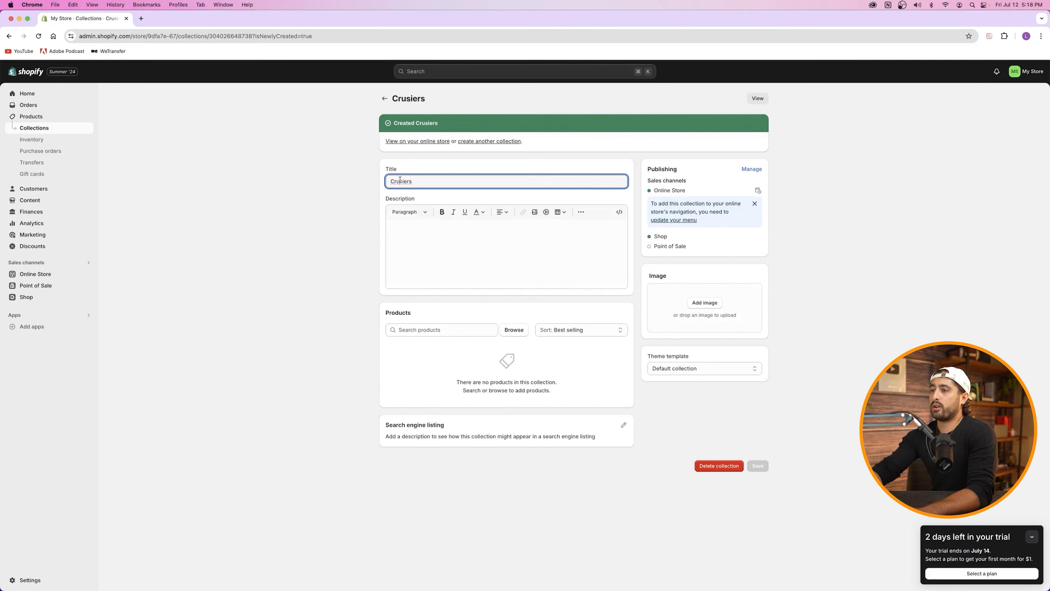
right_click(402, 181)
click(416, 185)
key(Return)
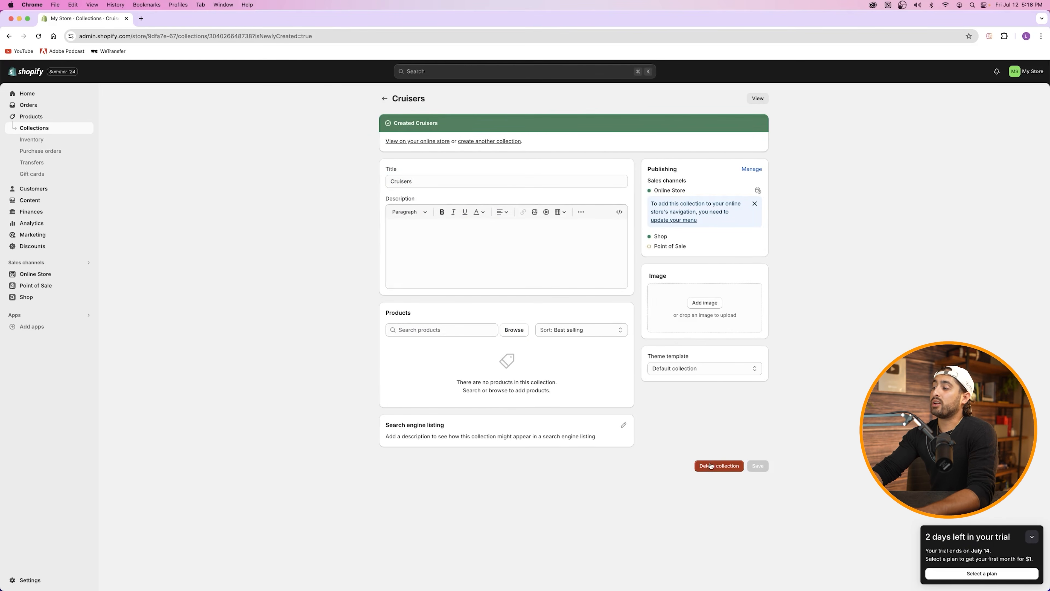
Step: Delete the Cruisers collection and start a fresh new collection
click(711, 466)
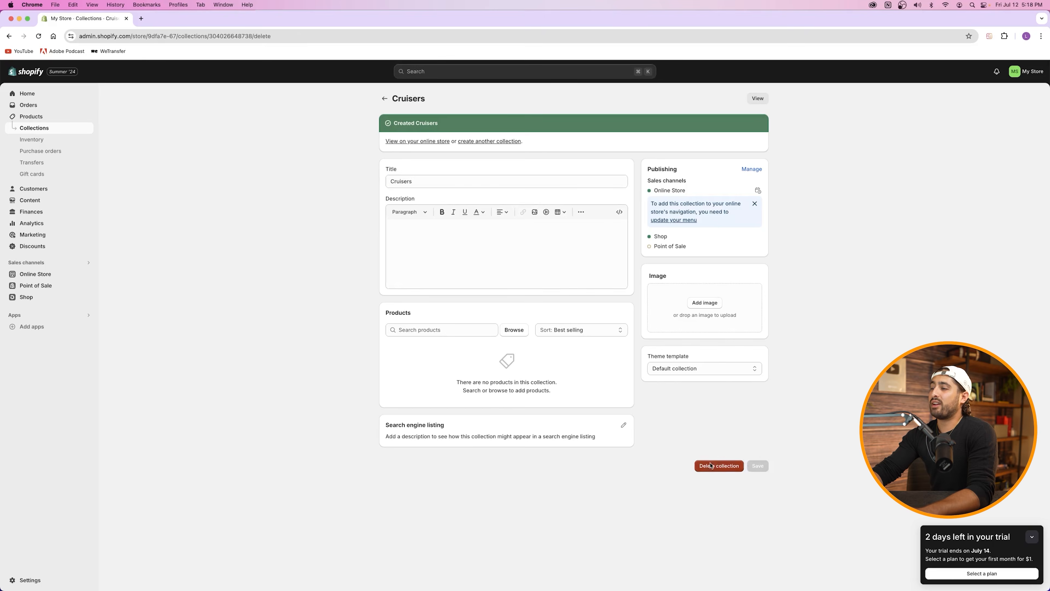
click(604, 349)
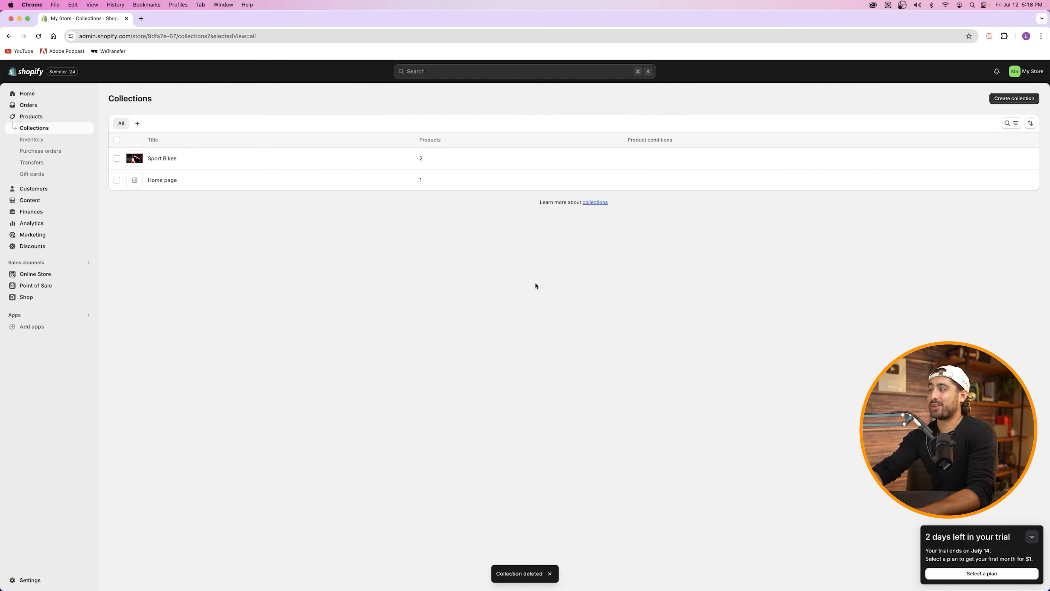
click(1016, 101)
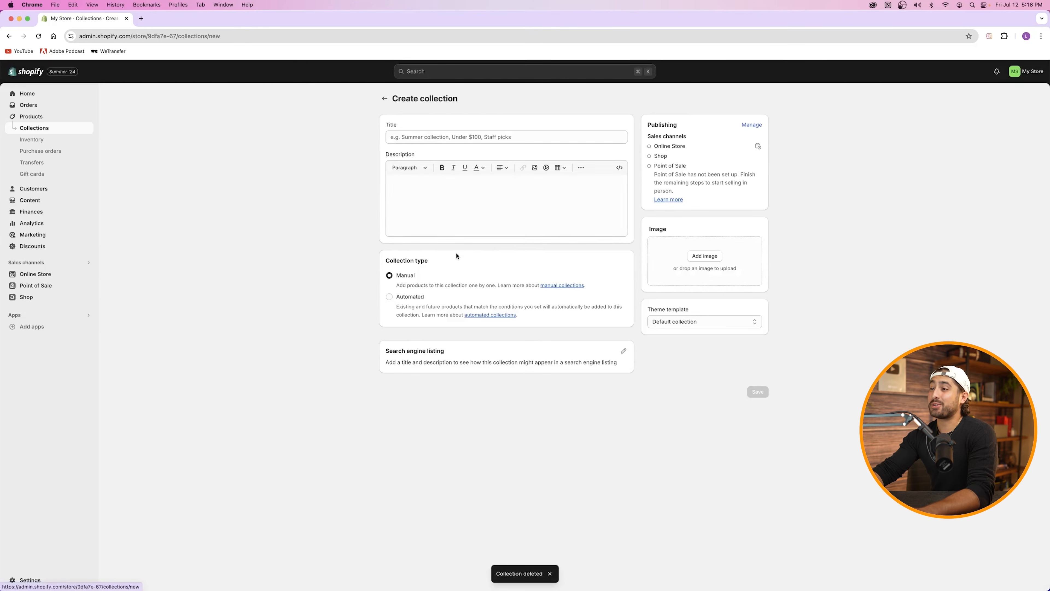
Step: Title the new manual collection 'Cruiser' and save it
click(420, 138)
text(Cruiser)
click(436, 197)
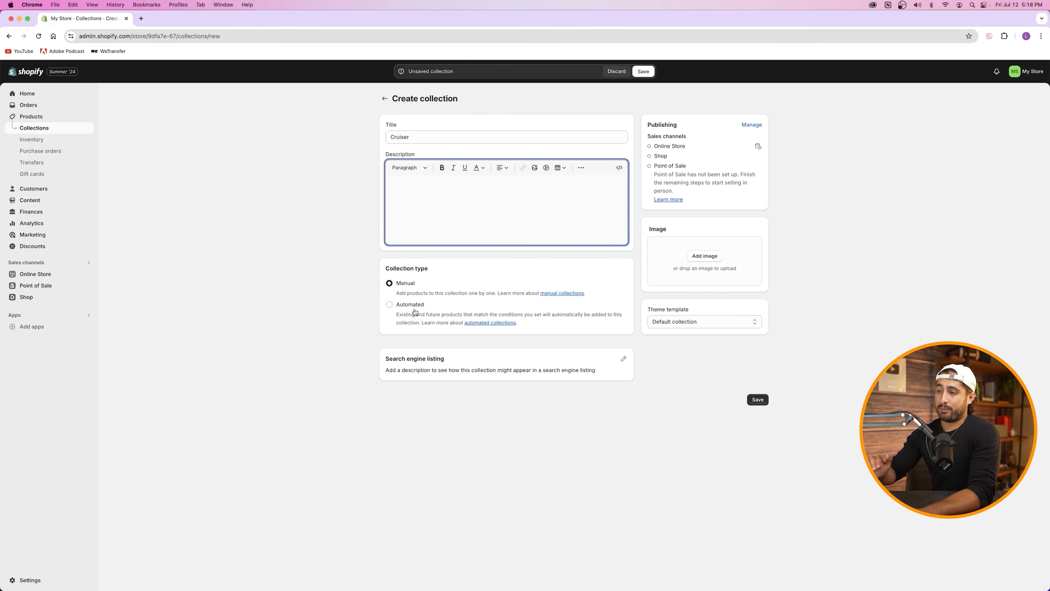
click(403, 286)
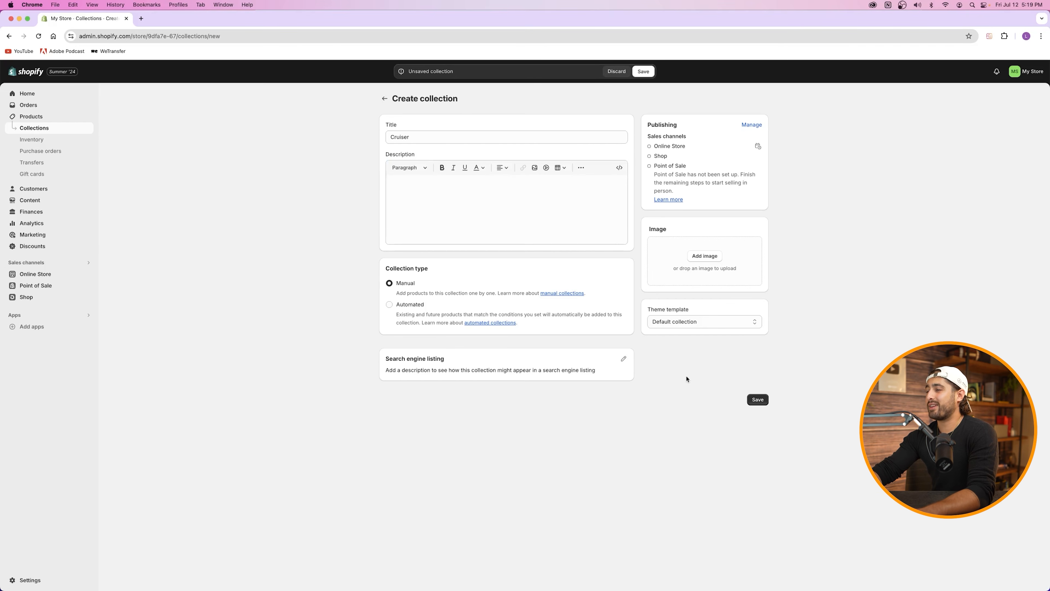
click(465, 223)
text(asdfasdf)
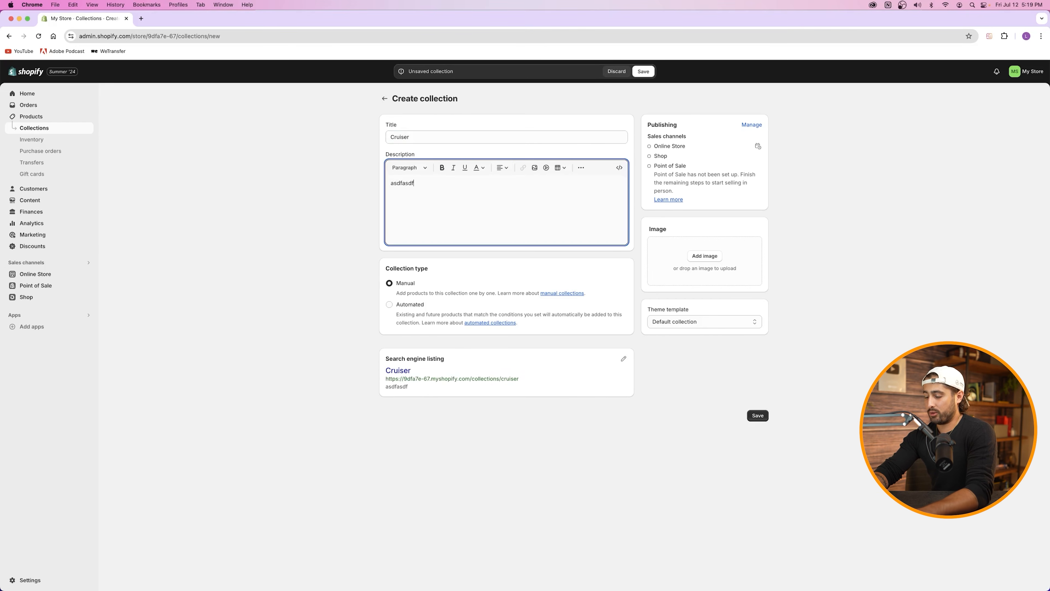
key(BackSpace)
key(BackSpace)
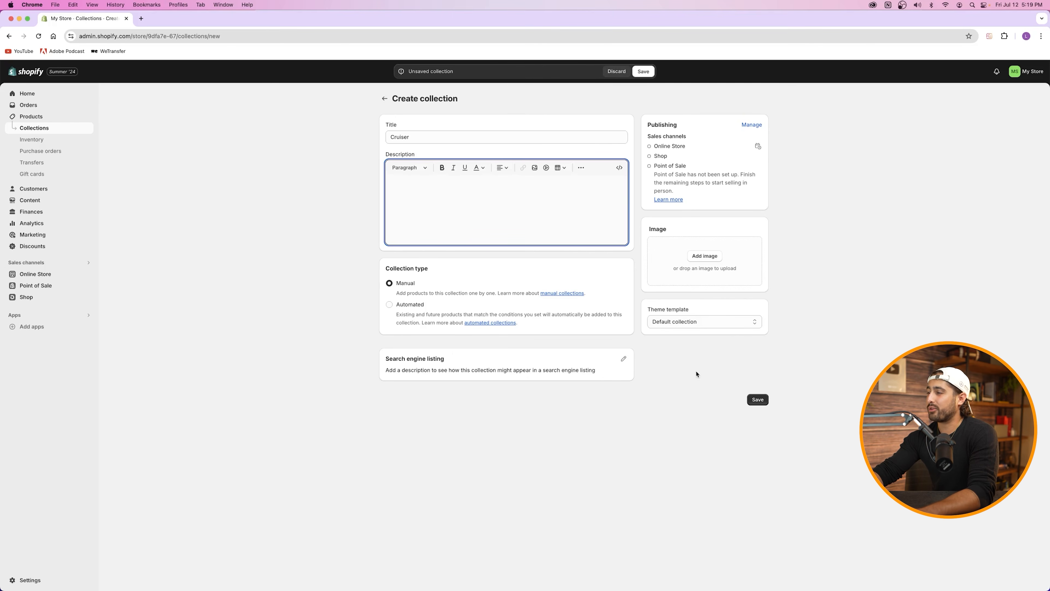
click(758, 400)
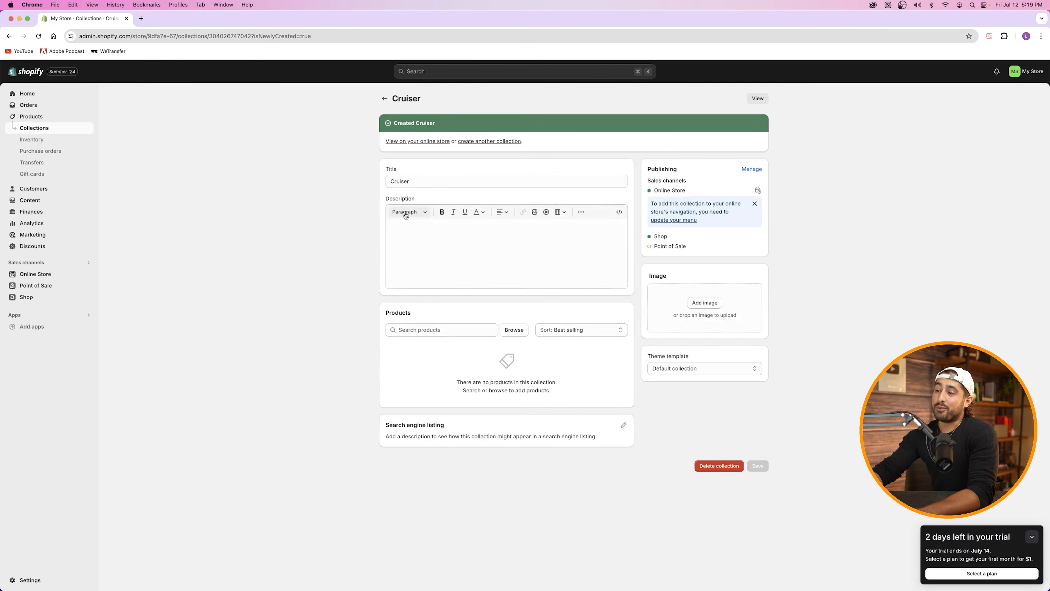
Step: Add Harley Soft Tail Black Edition, Grey Series Harley Cruiser and Electric Harley Bike, then return to Collections
click(436, 329)
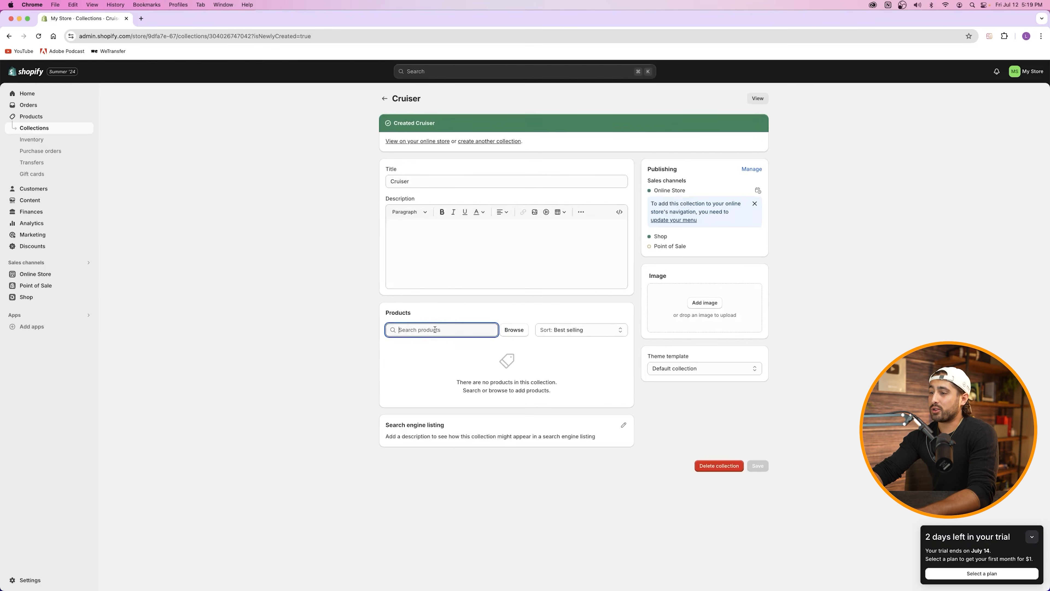
click(505, 331)
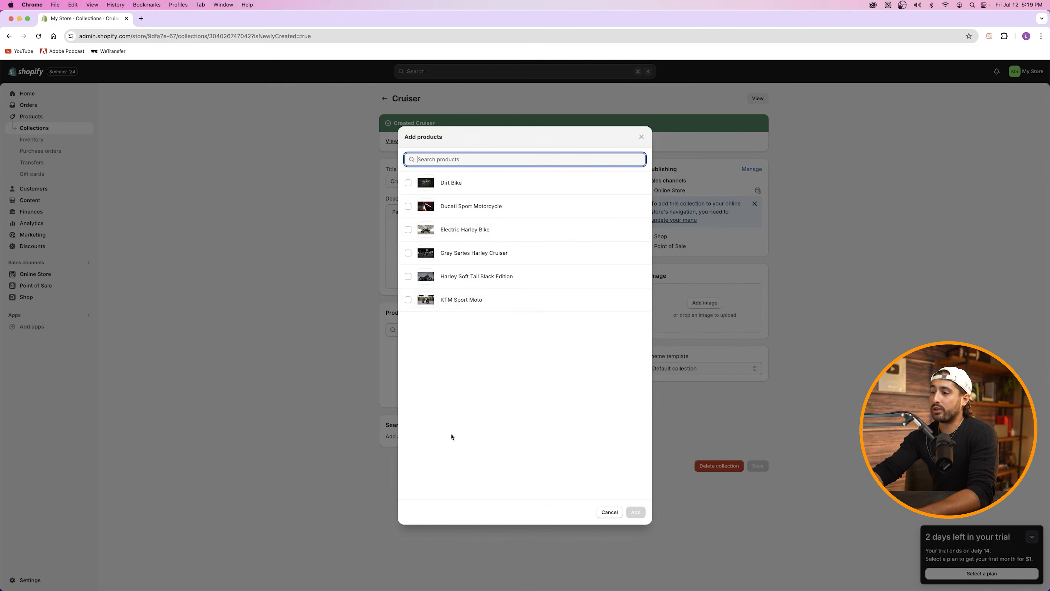
click(408, 277)
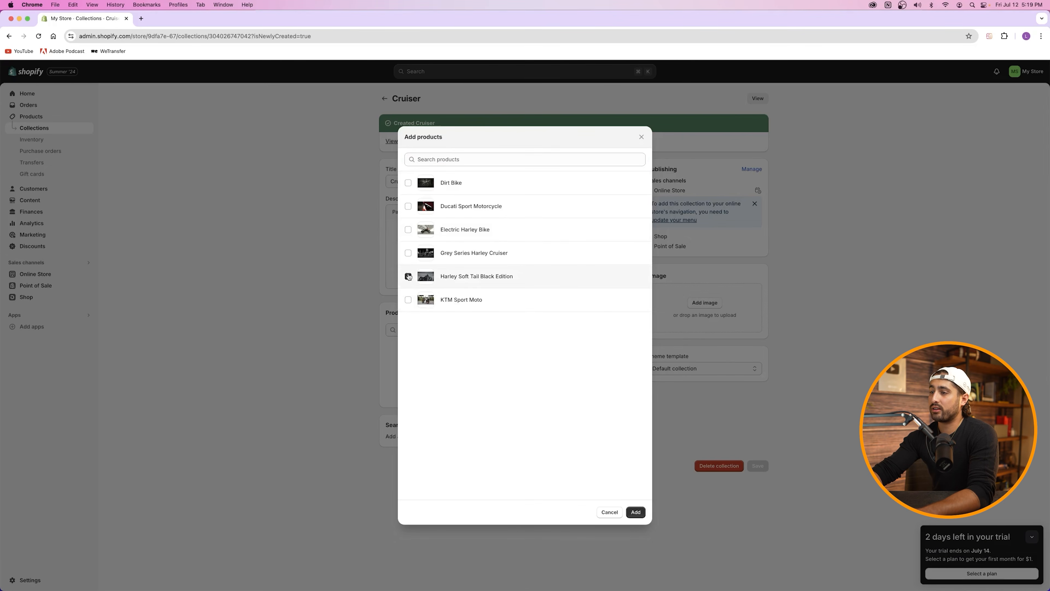
click(408, 253)
click(408, 230)
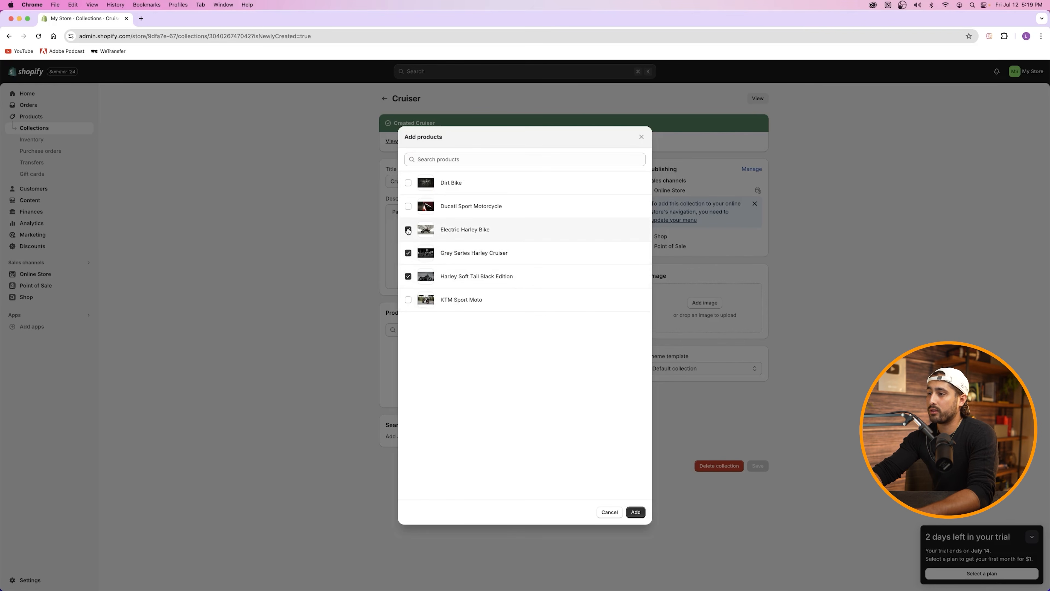
click(636, 512)
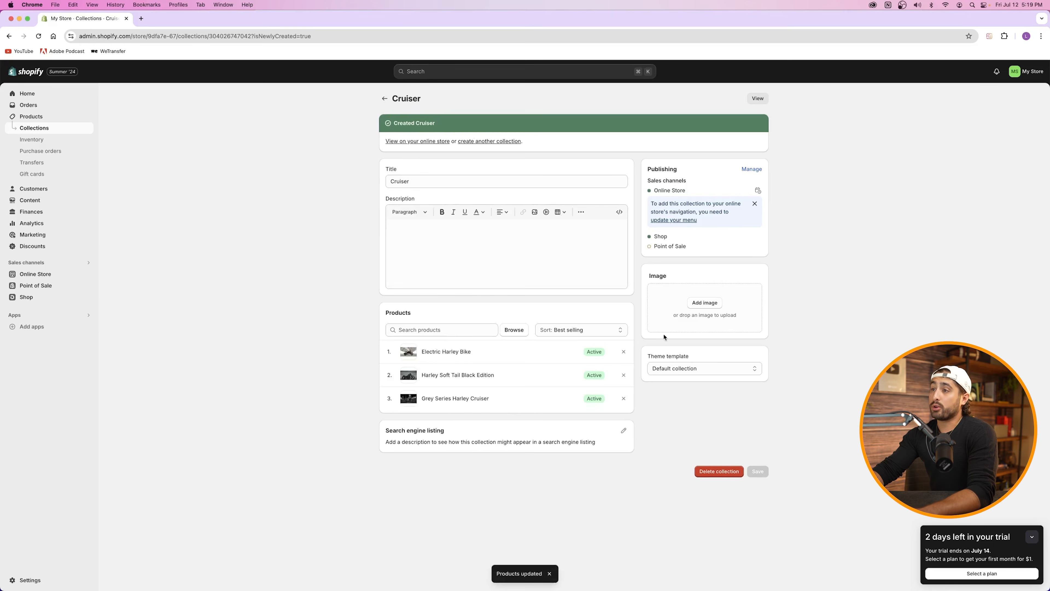
click(33, 128)
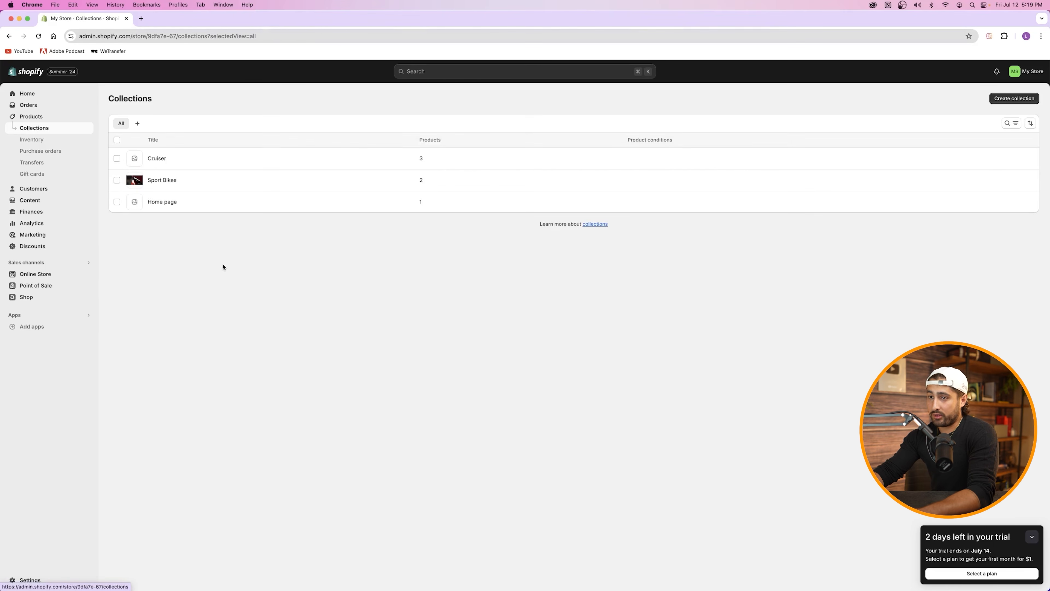
Step: Save the Cruiser collection with the Images-22 black motorcycle photo, then begin another collection
click(151, 162)
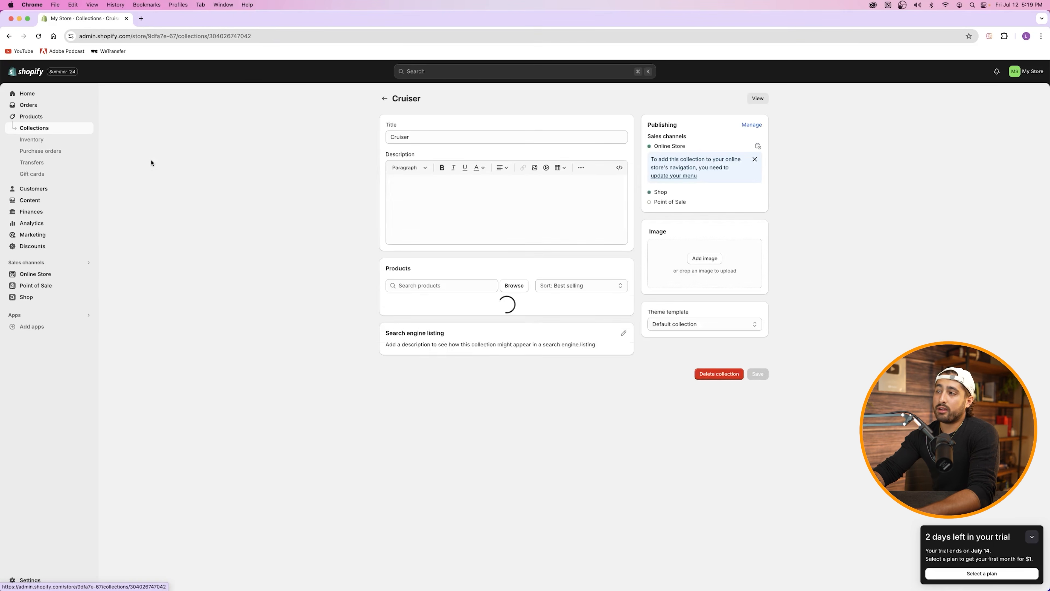
click(708, 257)
click(552, 195)
click(552, 204)
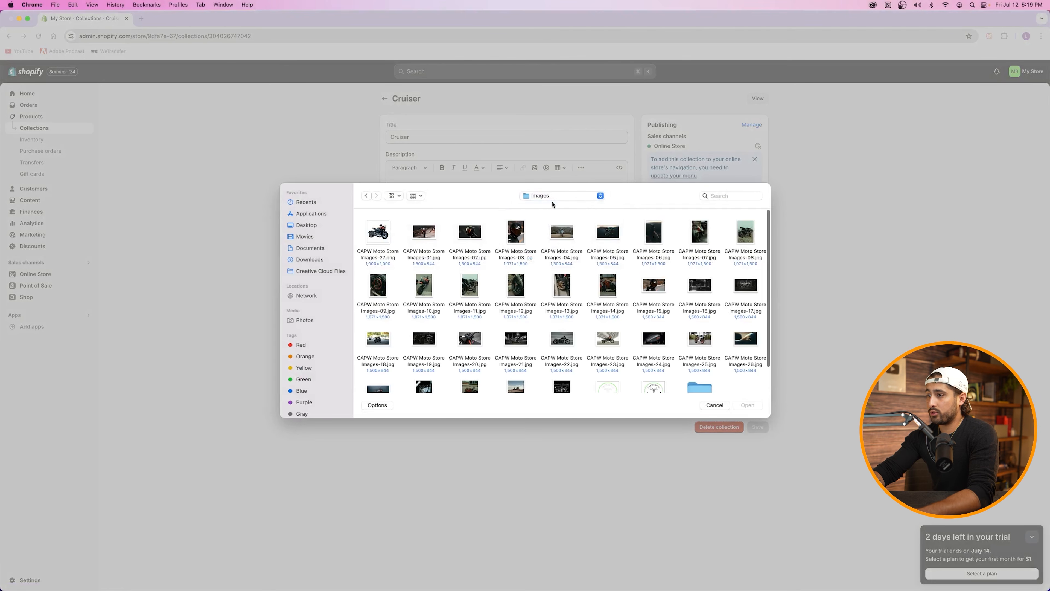
scroll(554, 206, down, 2)
double_click(562, 304)
click(758, 427)
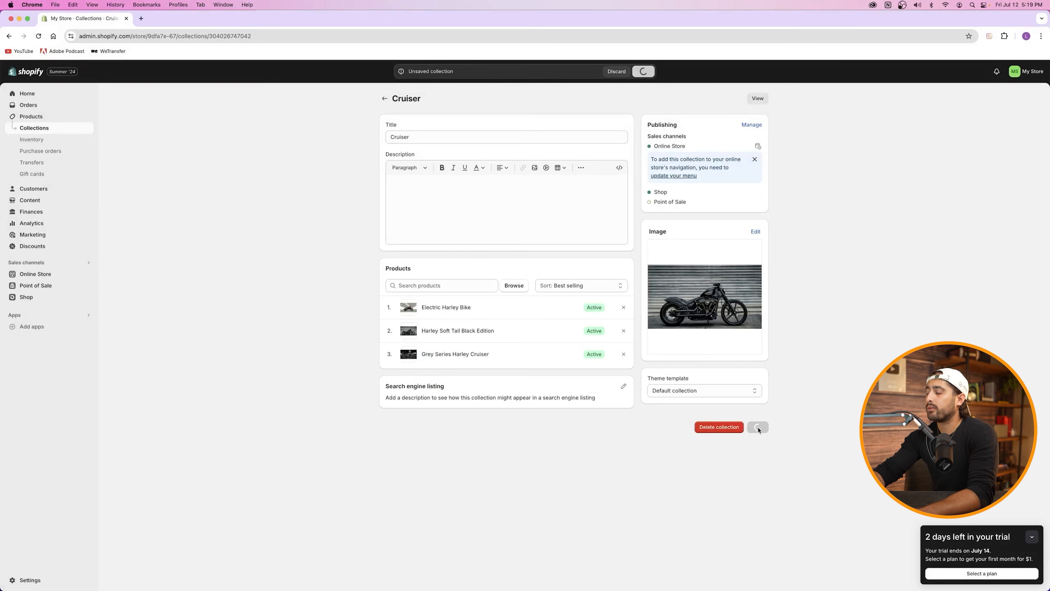
click(33, 129)
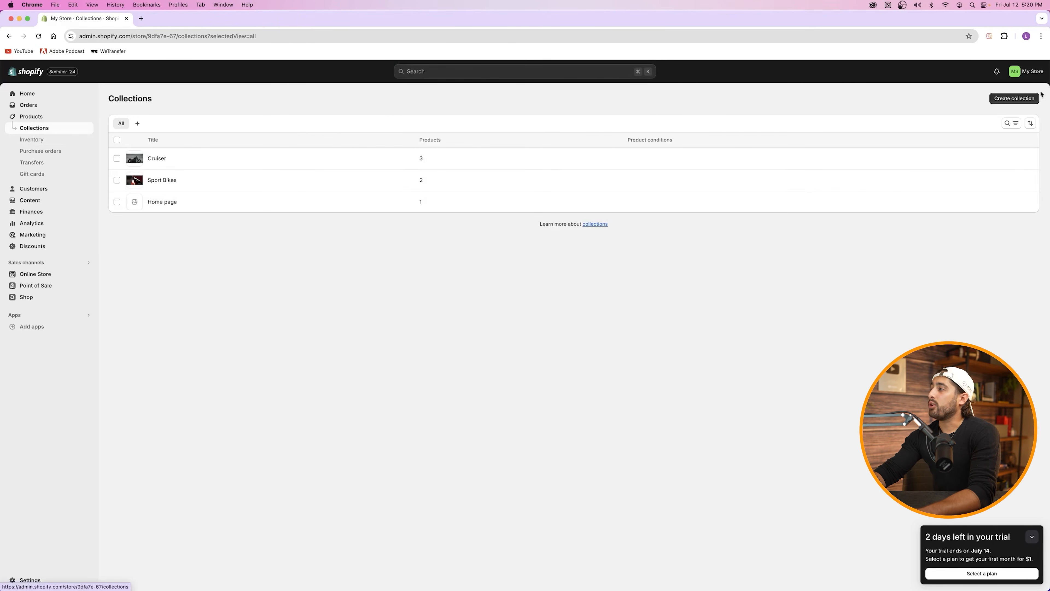
click(1019, 100)
Step: Title the new collection 'Bikes Over $20K', add description 'Descriptions', and make it Automated
click(491, 136)
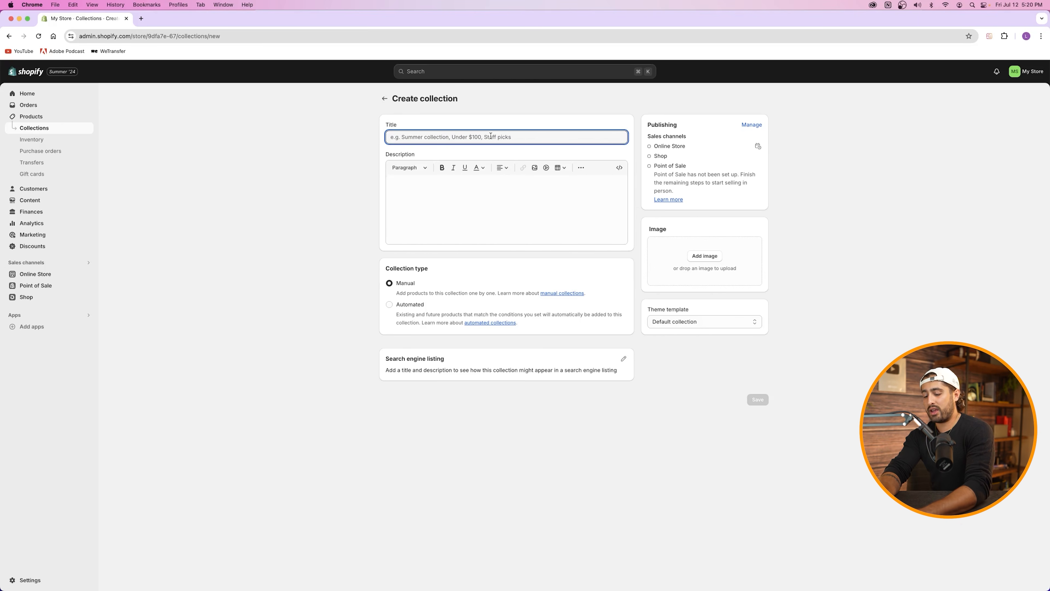
text(Bikes Over $20K)
click(433, 191)
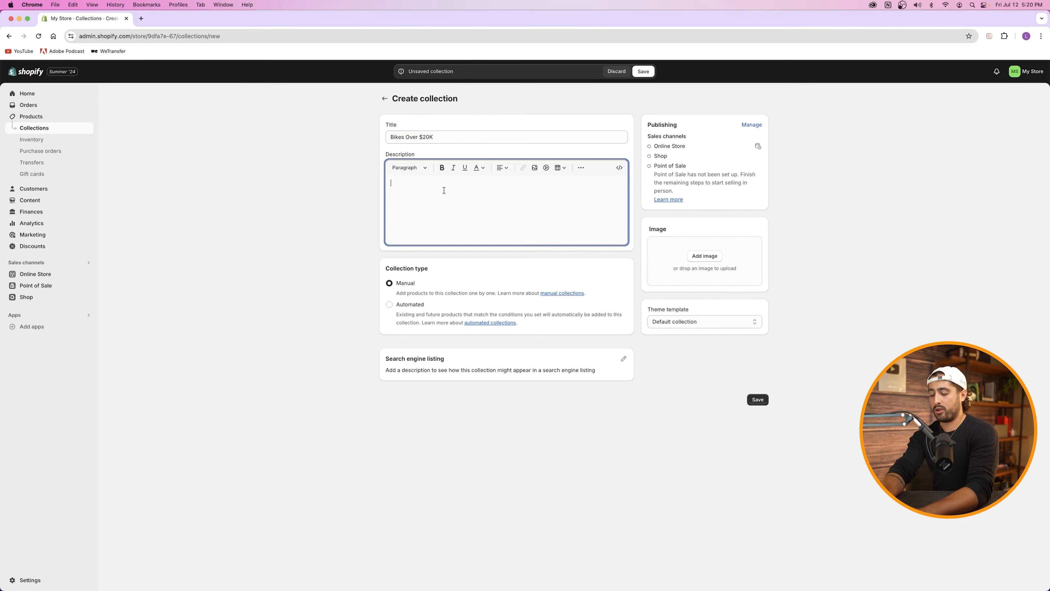
text(Descriptions)
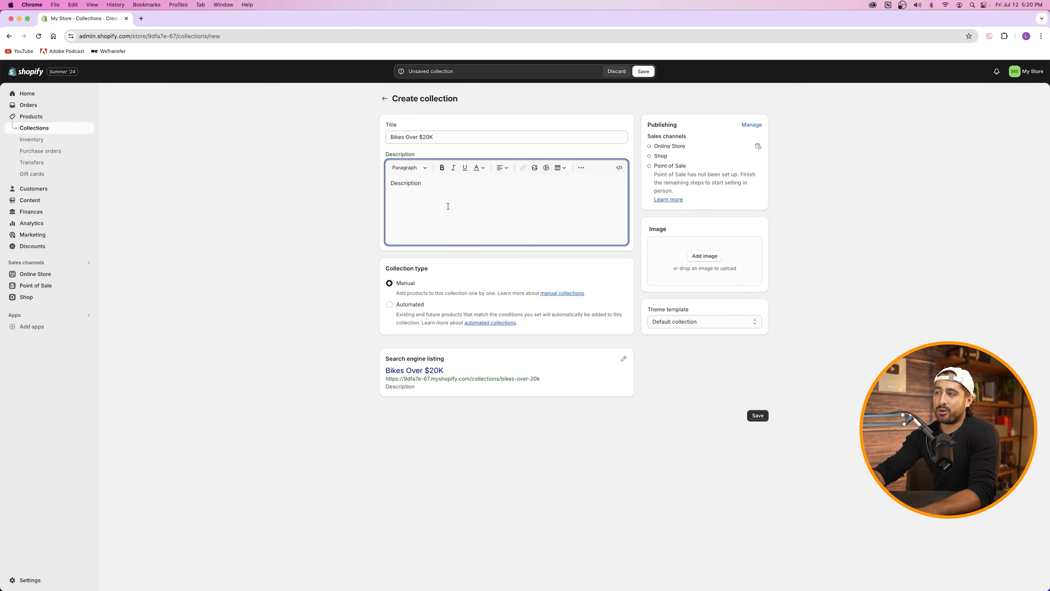
click(390, 305)
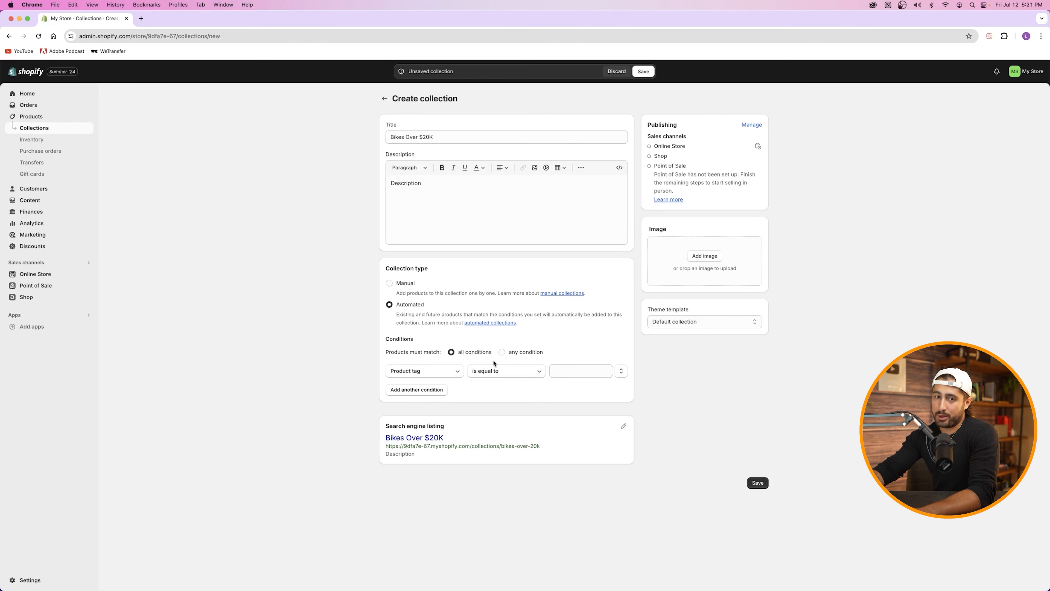
Step: Try a Product type condition with the value 'Sport', then erase it
click(432, 371)
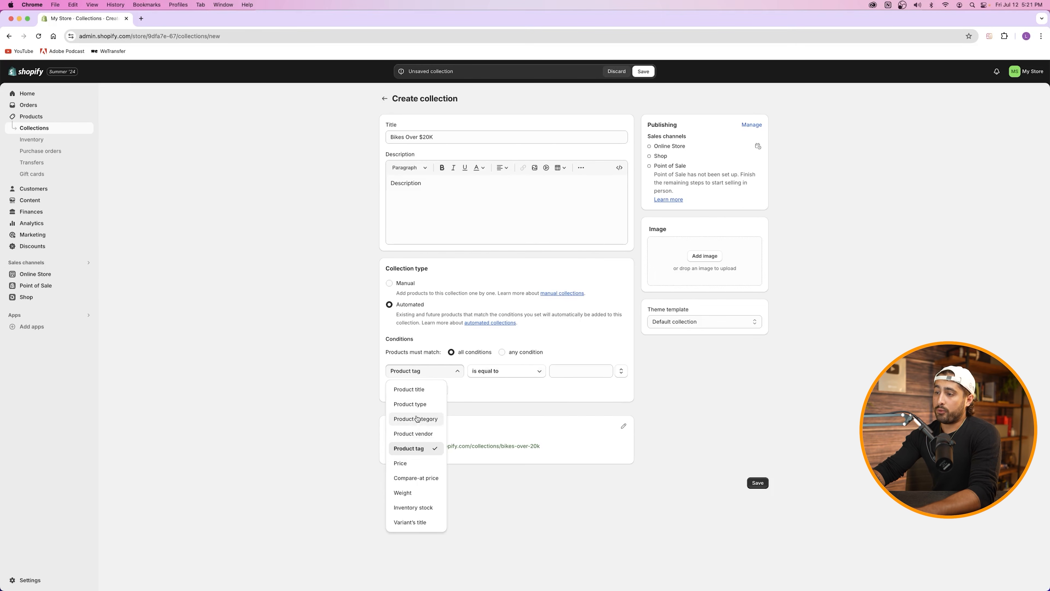
click(411, 404)
click(572, 370)
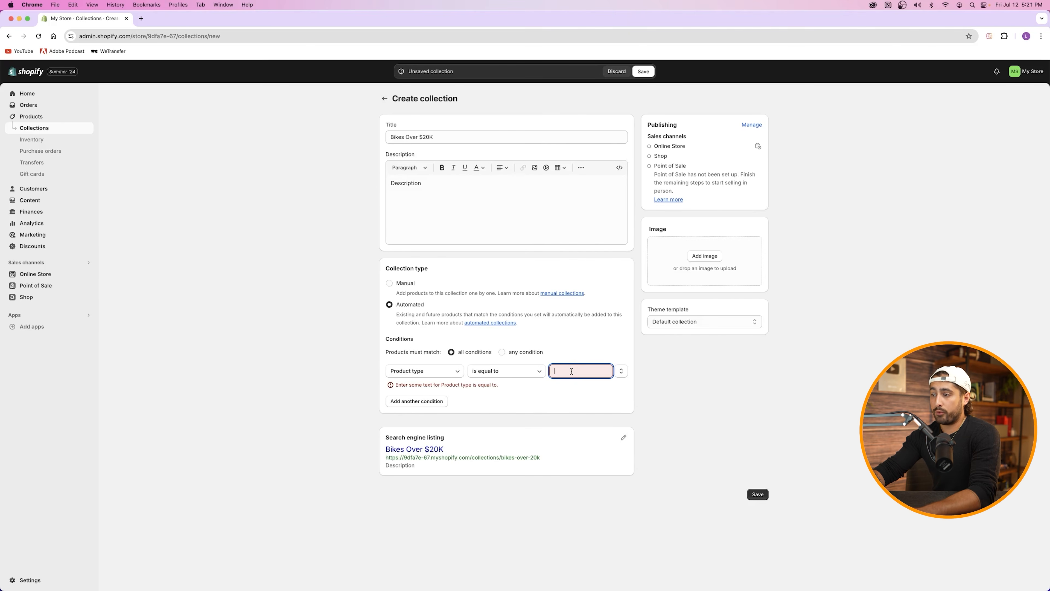
text(Sport)
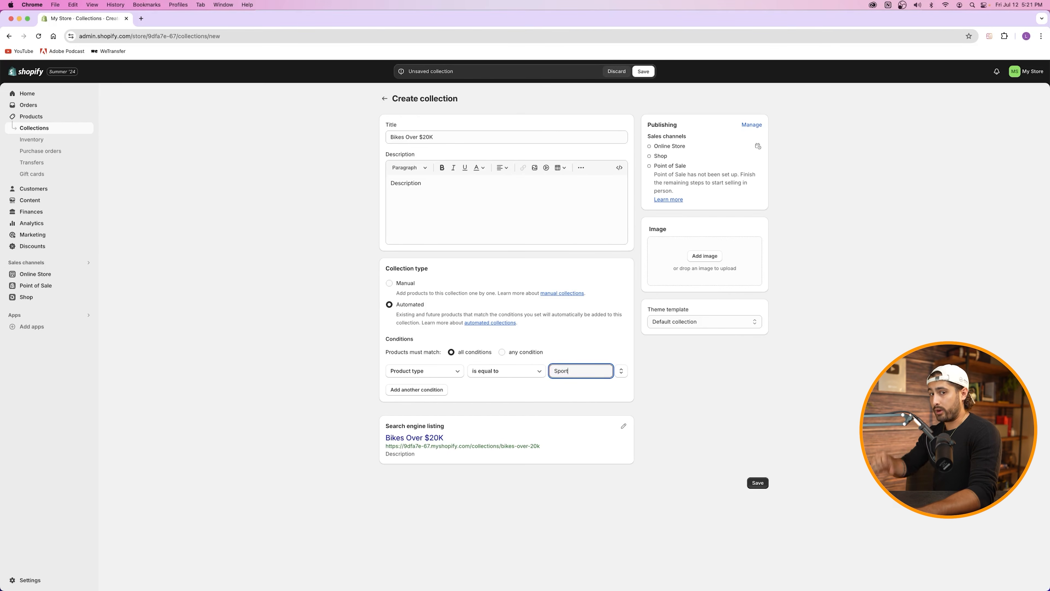
key(BackSpace)
key(BackSpace)
key(BackSpace)
key(BackSpace)
key(BackSpace)
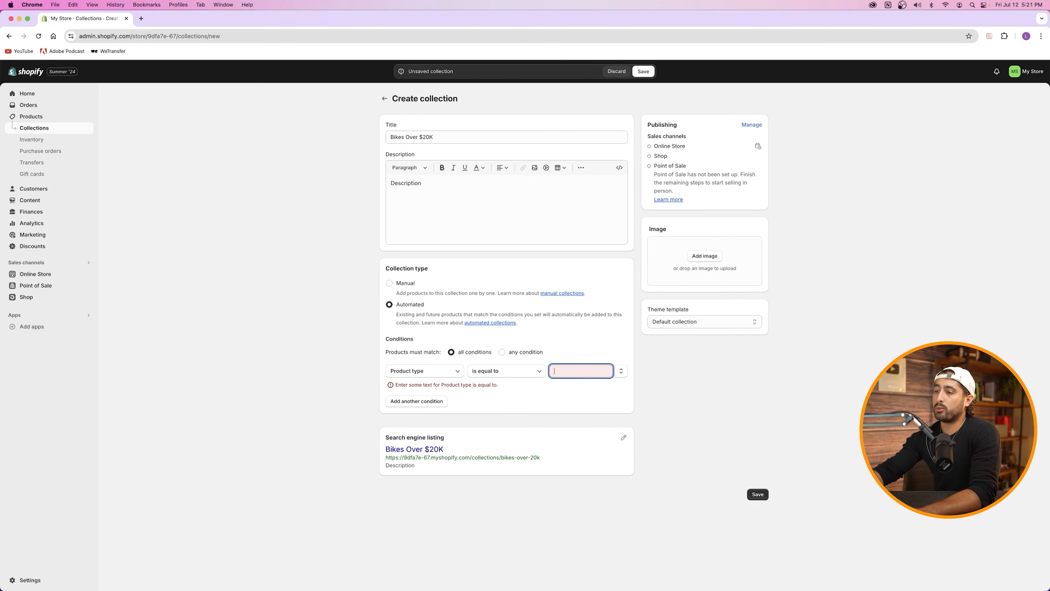
Step: Set the condition to Price is greater than 20000, removing an extra condition row
click(455, 371)
click(425, 463)
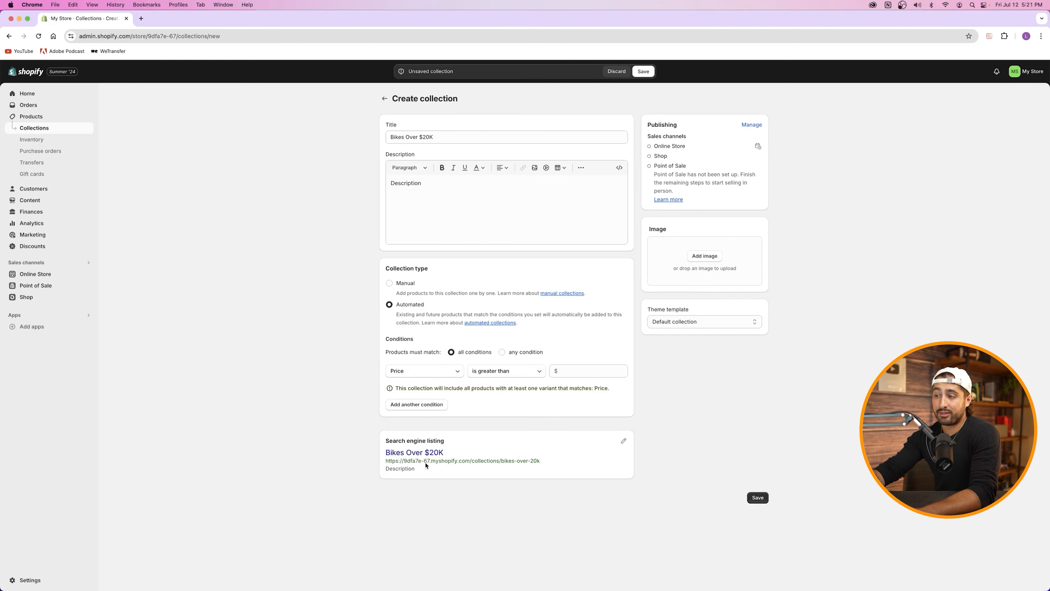
click(503, 375)
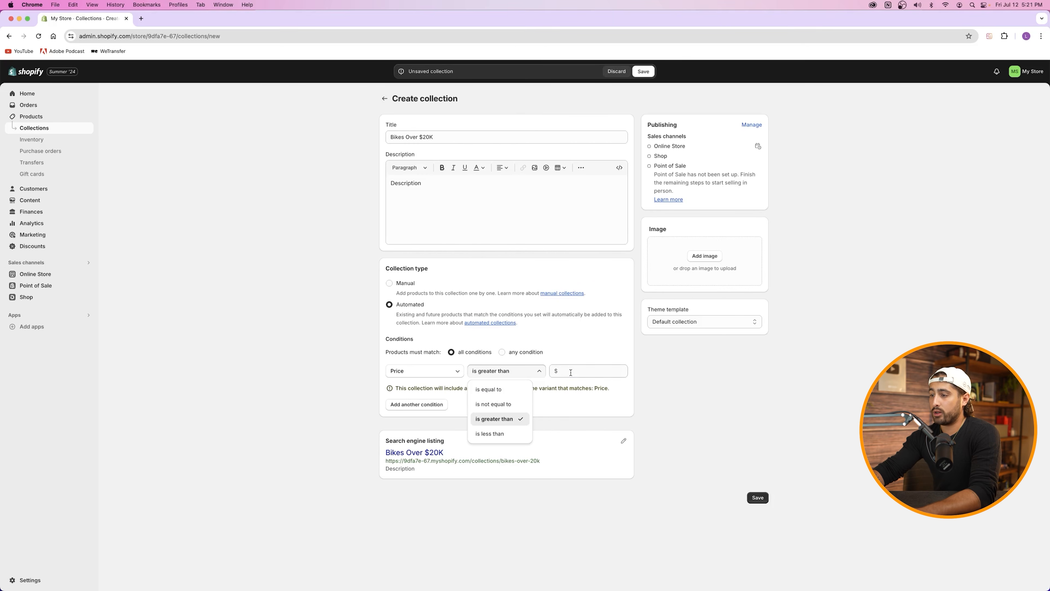
click(474, 372)
click(580, 373)
text(20000)
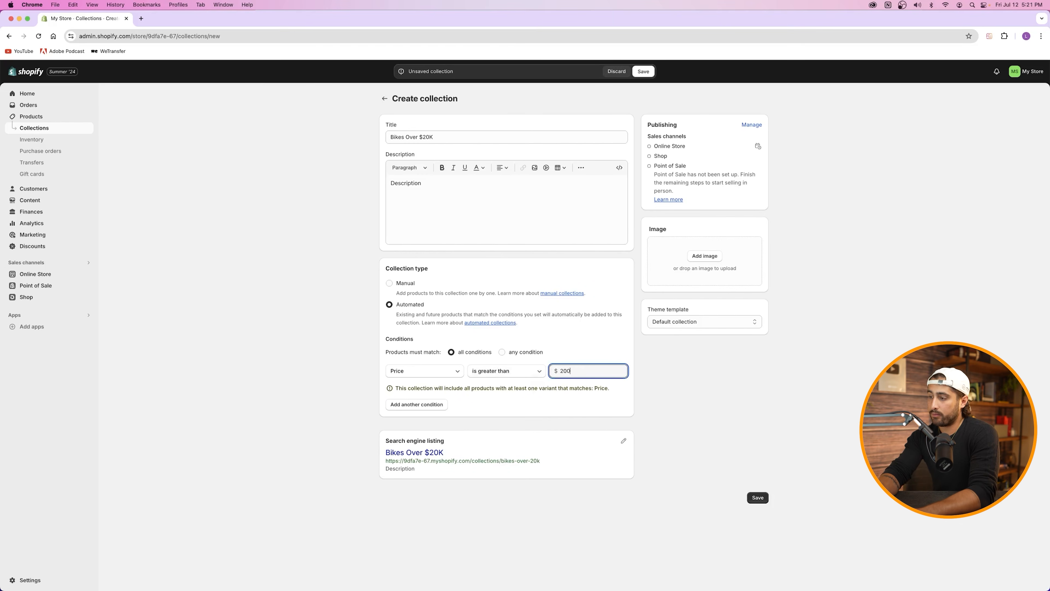
click(418, 405)
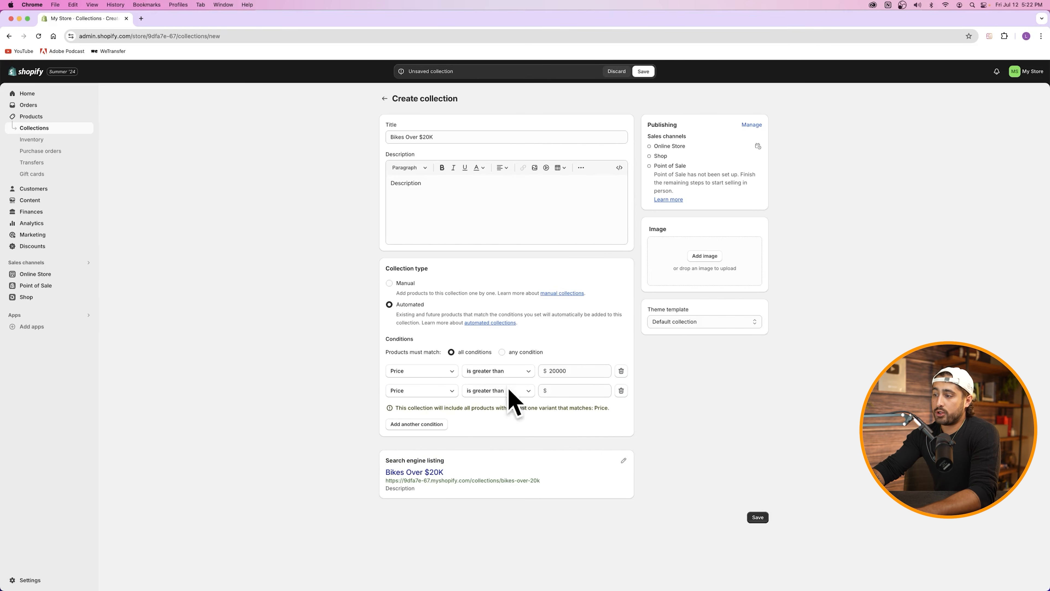
click(620, 390)
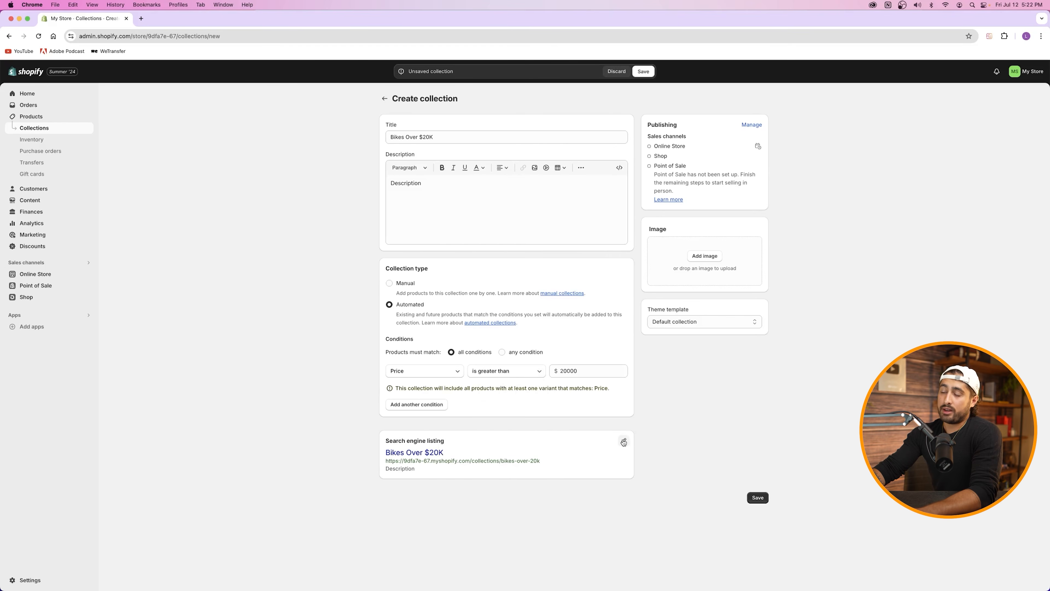
Step: Add a red motorcycle photo as the Bikes Over $20K image and save the collection
click(705, 256)
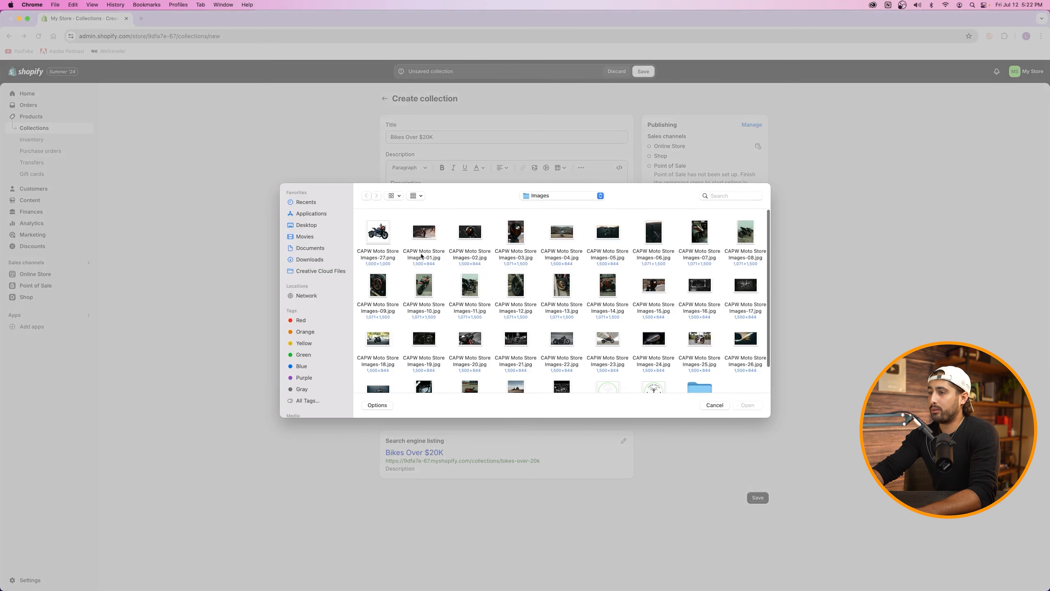
double_click(424, 244)
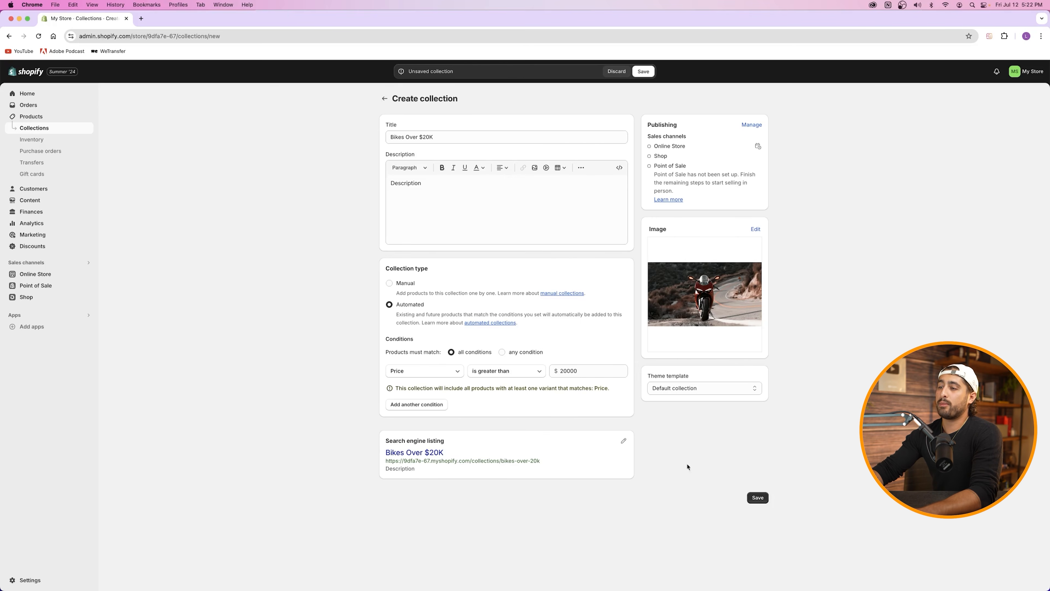
click(763, 496)
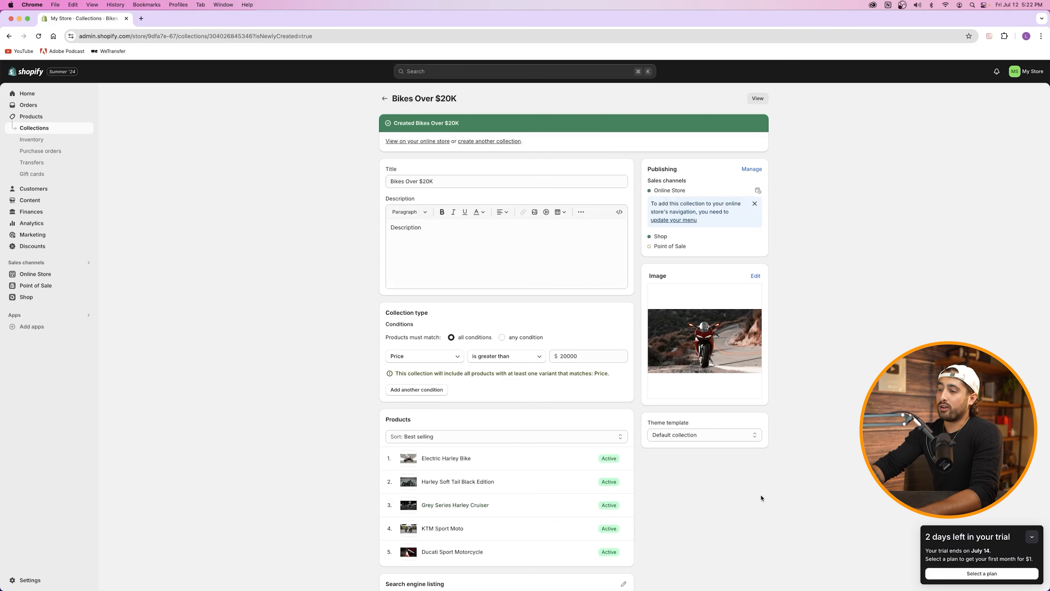
Step: Scroll down the saved Bikes Over $20K page, then return to the Collections list
scroll(579, 448, down, 3)
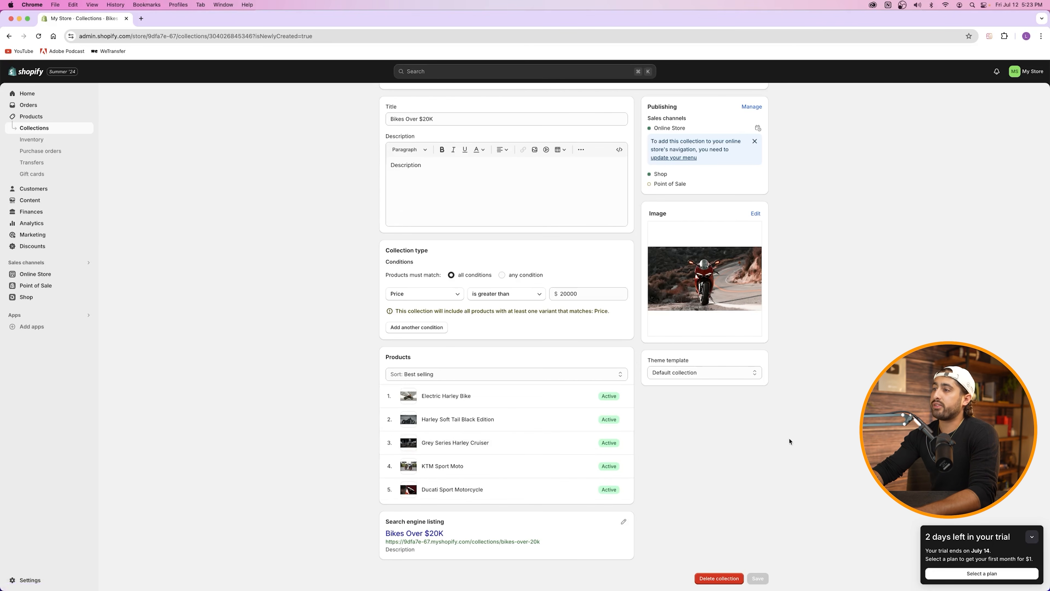
click(40, 128)
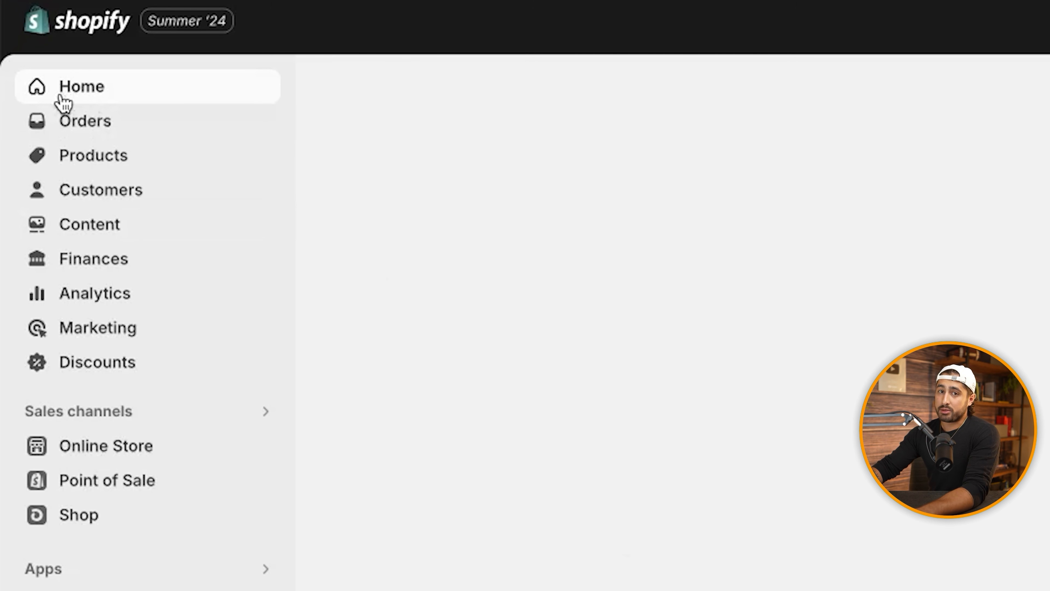
Step: Go to Online Store and launch Customize on the current Ride theme
click(107, 452)
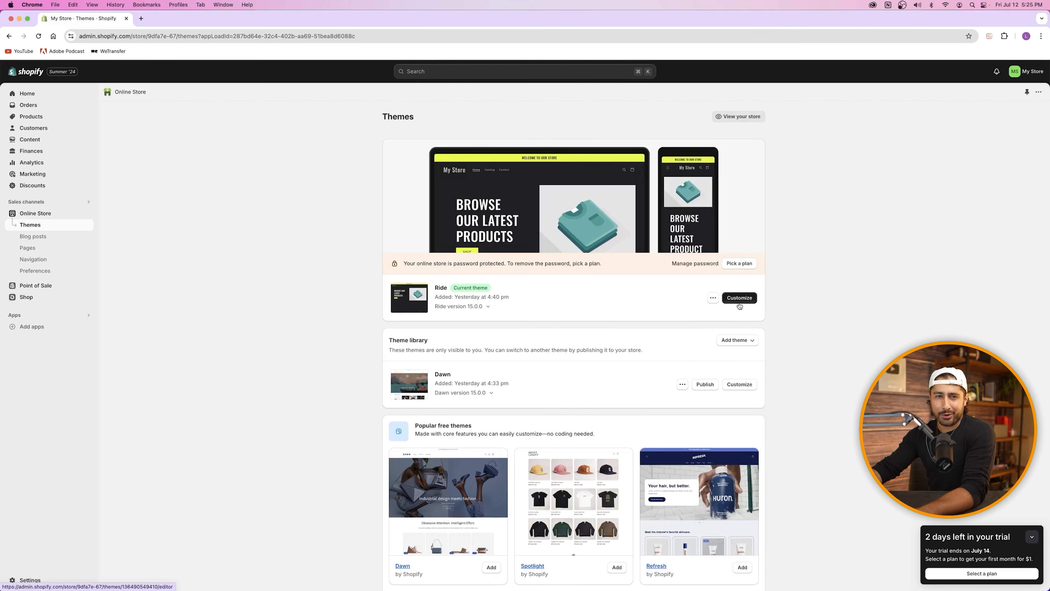
click(744, 300)
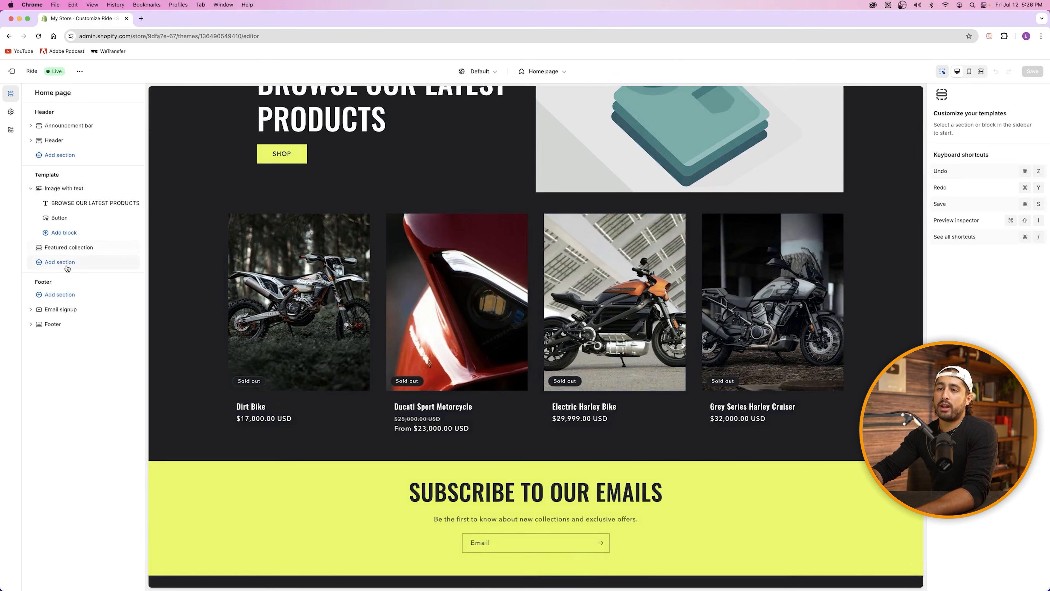
click(68, 266)
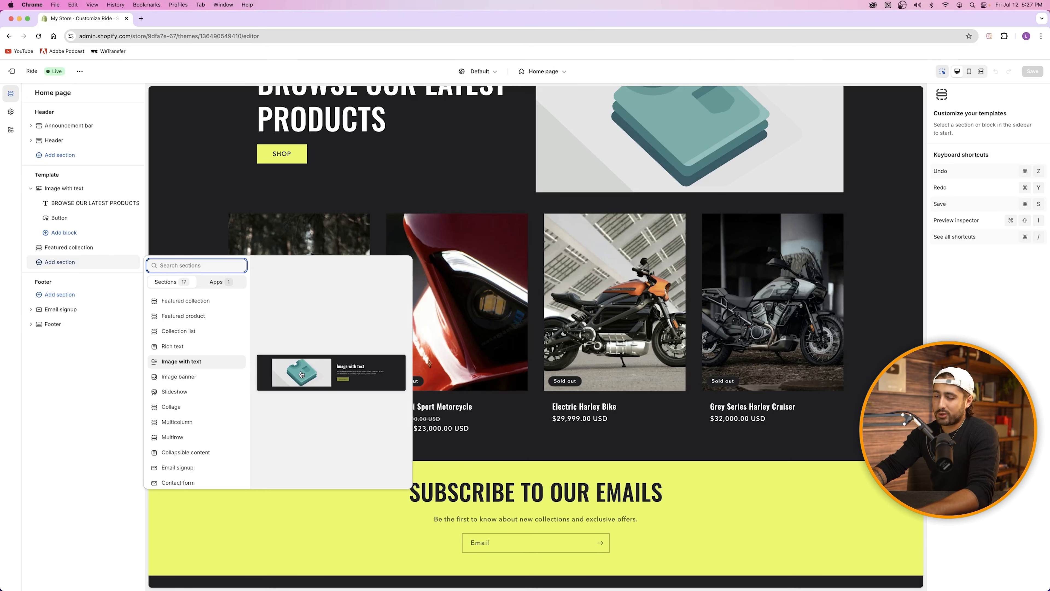
click(302, 233)
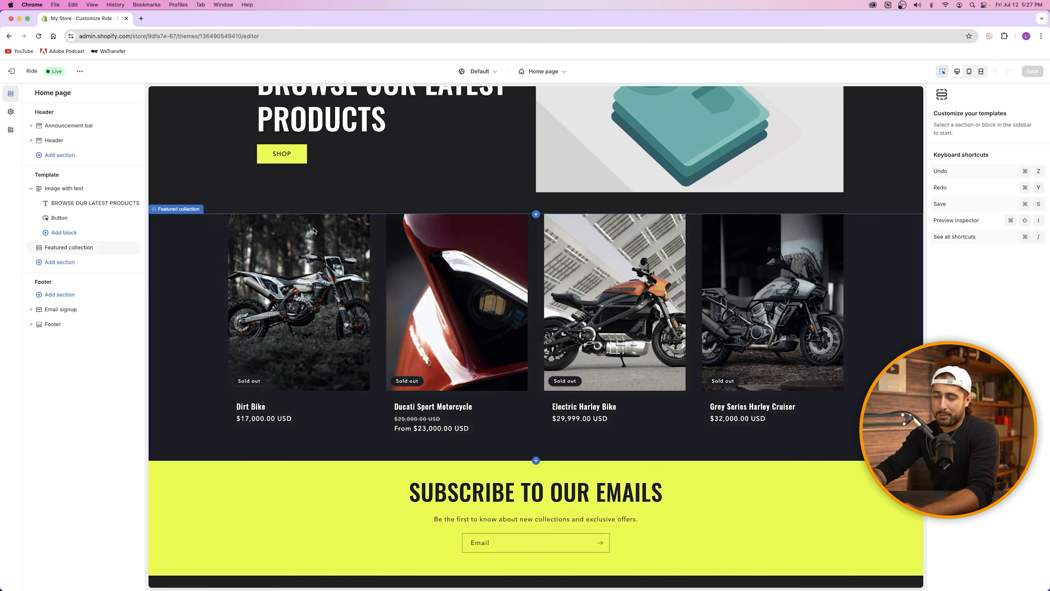
scroll(357, 283, up, 3)
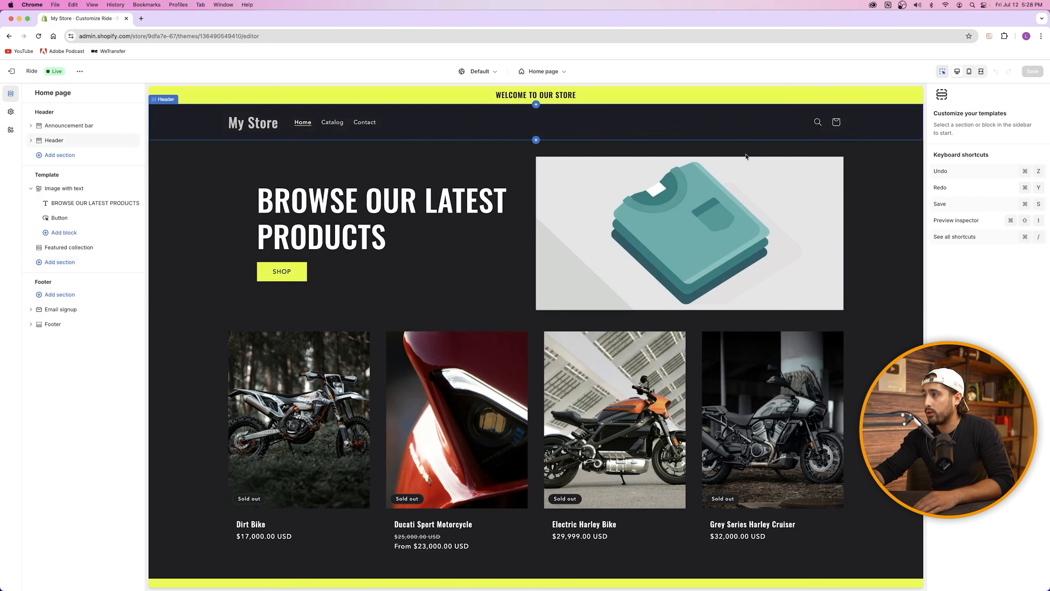
scroll(747, 122, down, 5)
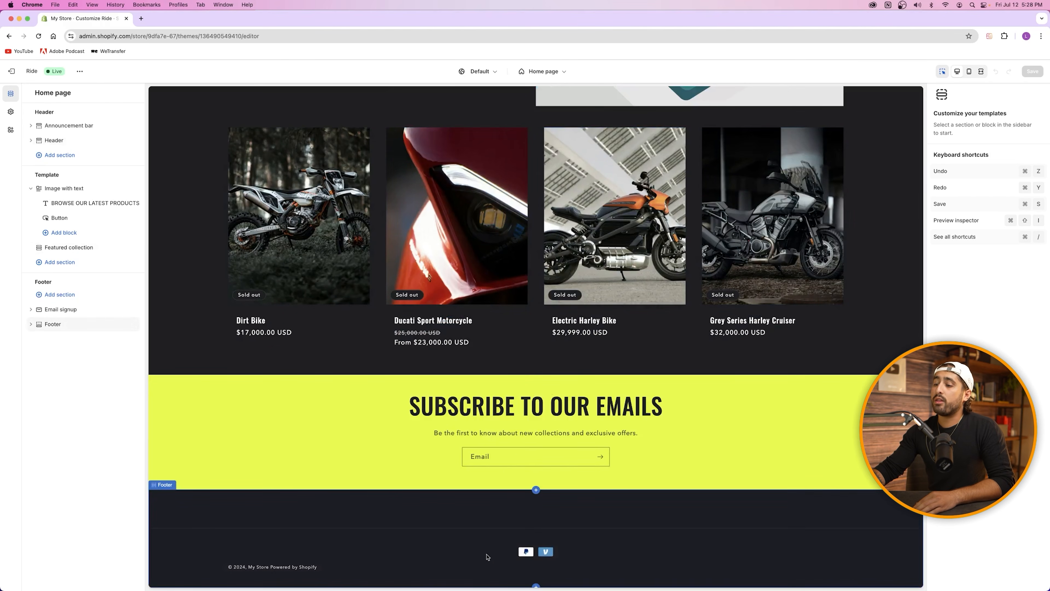
scroll(521, 554, up, 3)
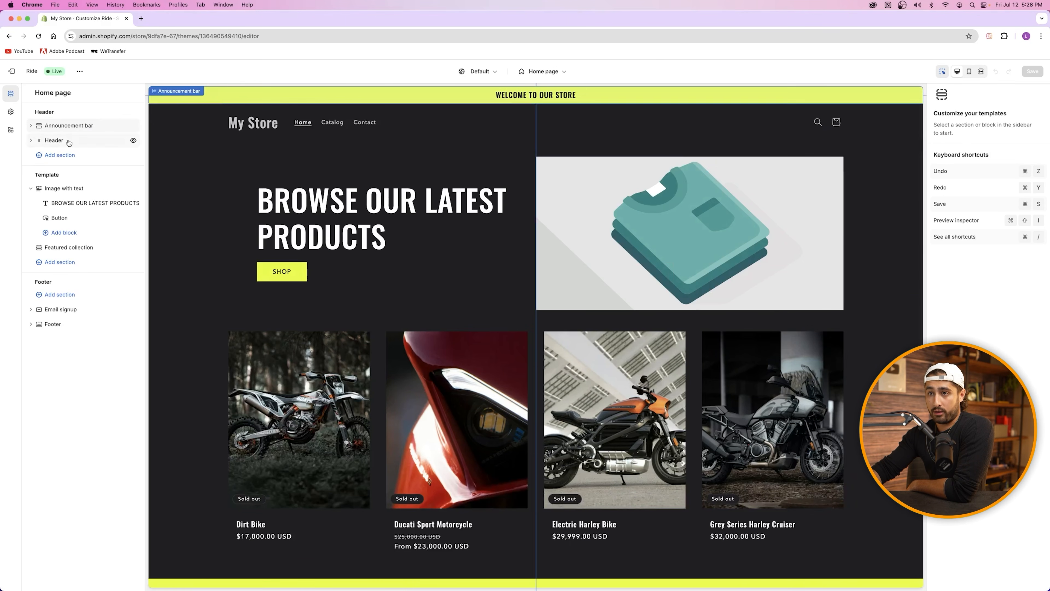
click(58, 126)
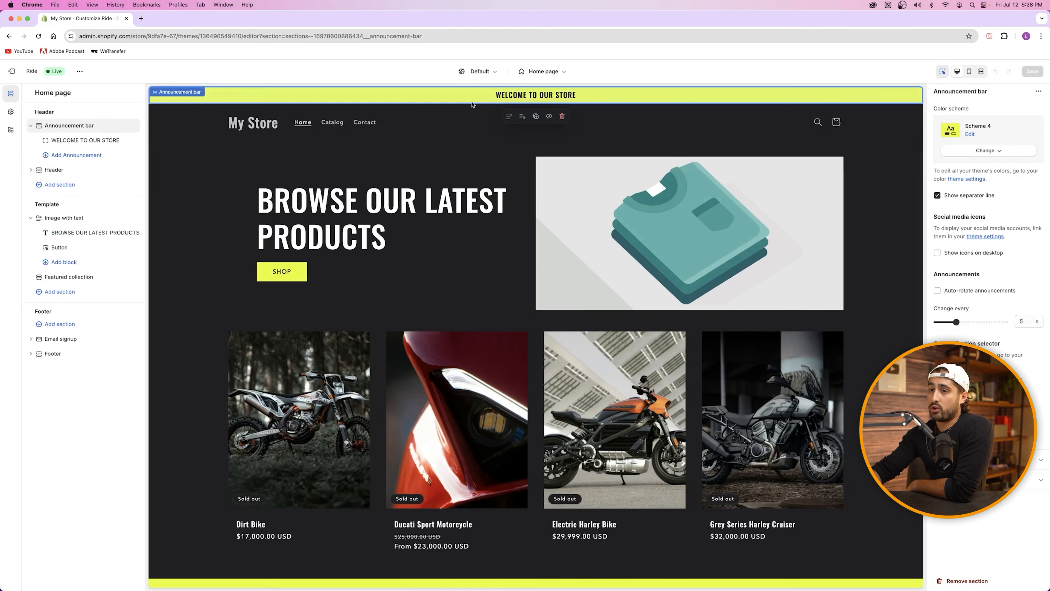
click(63, 219)
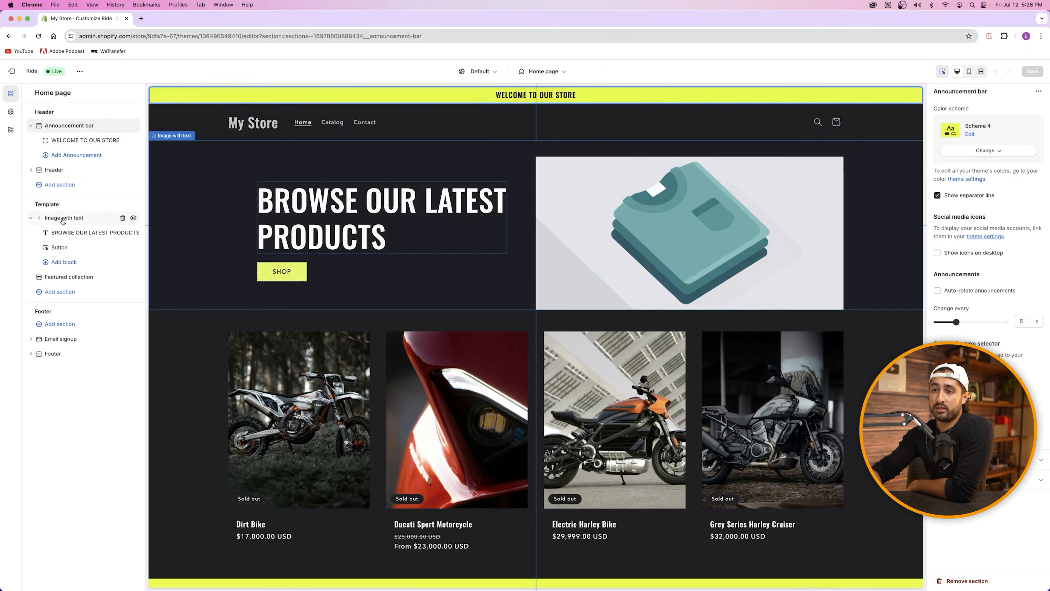
scroll(558, 225, down, 5)
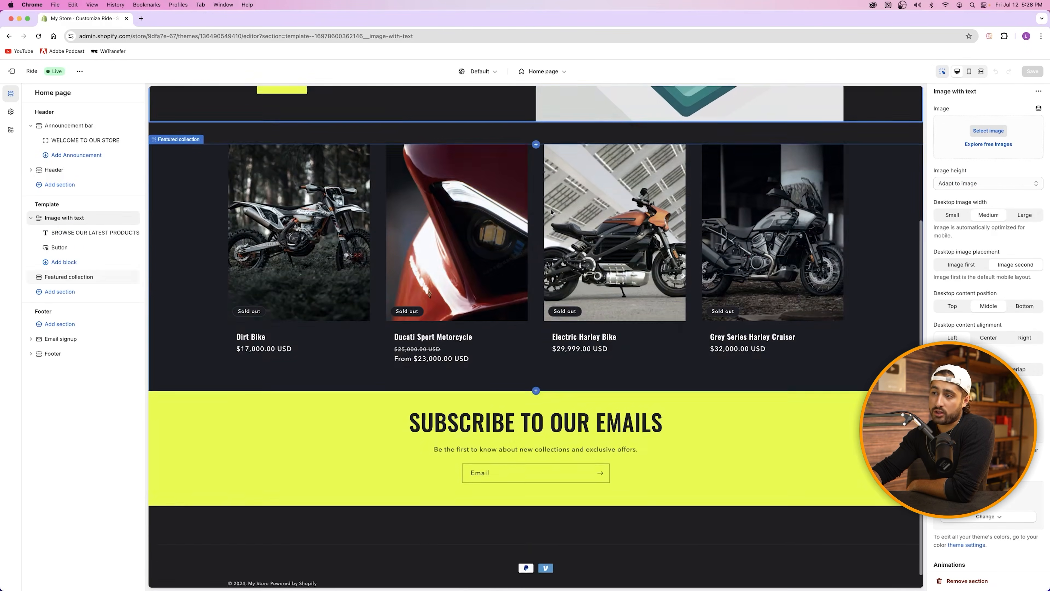
scroll(550, 207, up, 5)
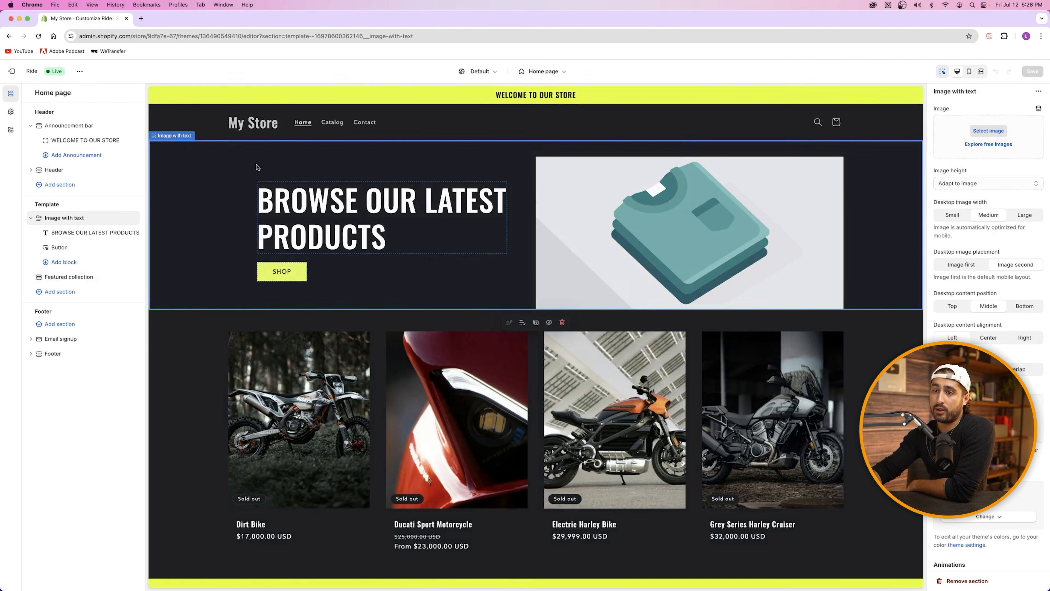
click(57, 343)
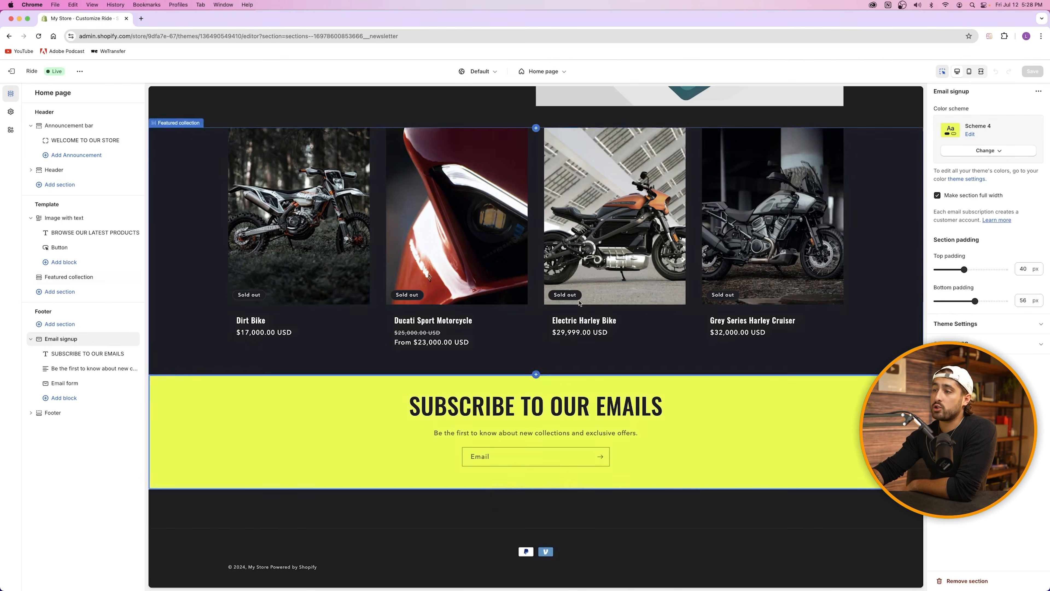
click(71, 276)
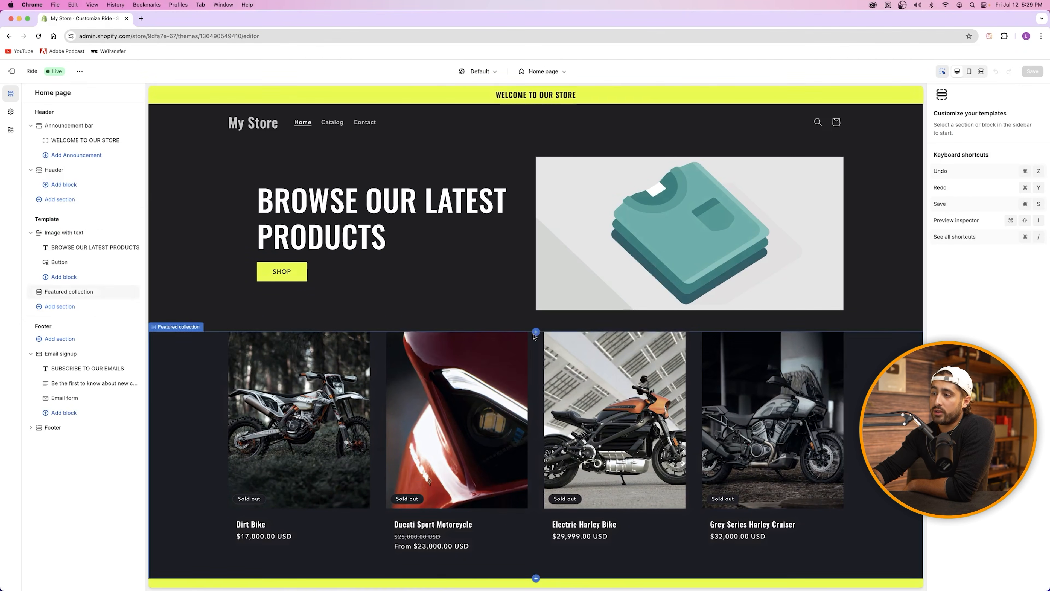
Step: Show the Featured collection section settings, then the Ride theme's '...' options menu
click(539, 325)
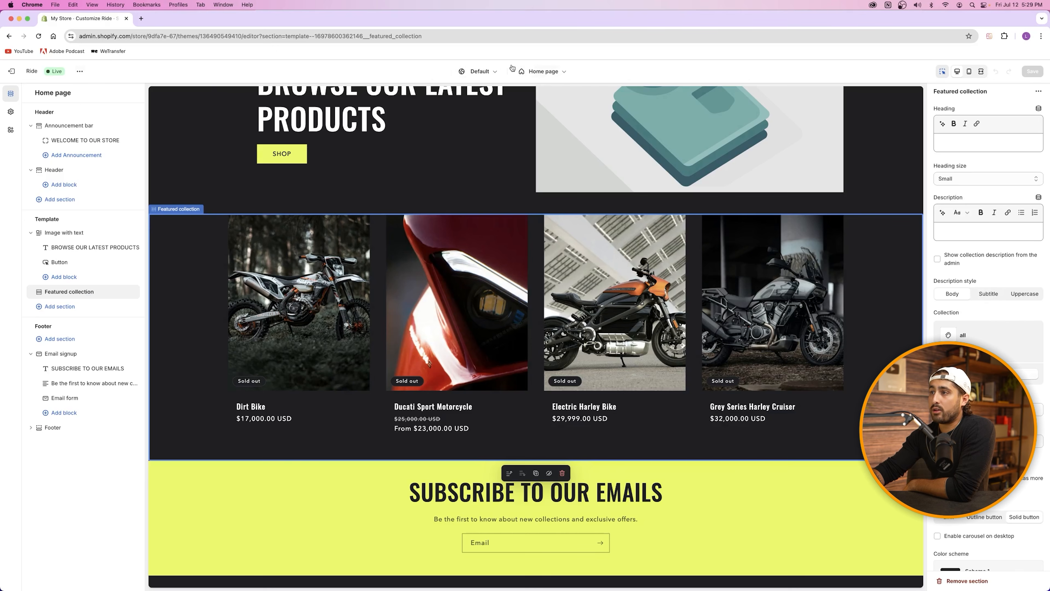
click(80, 71)
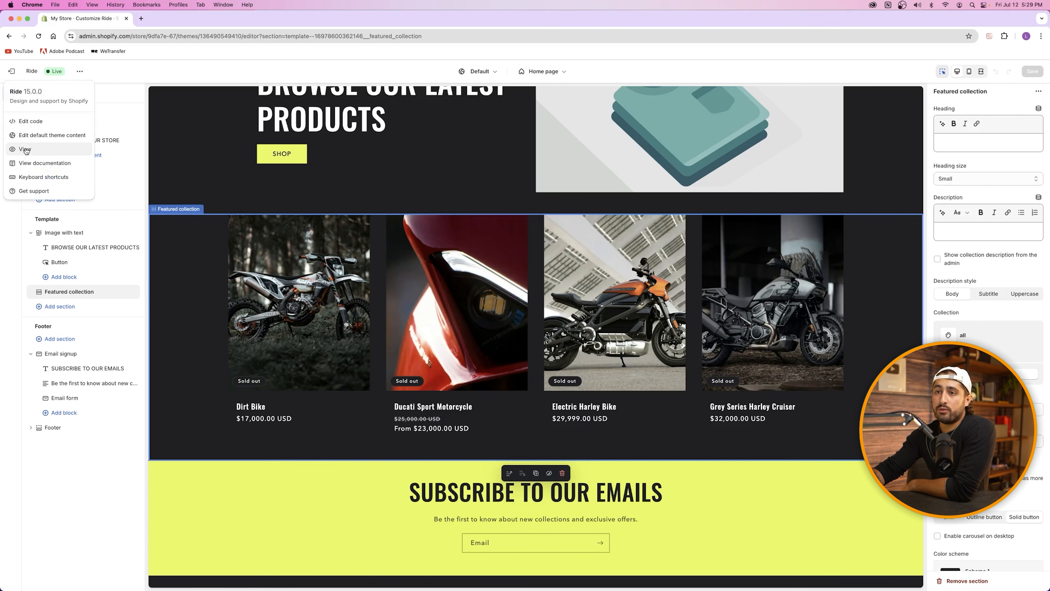
click(36, 151)
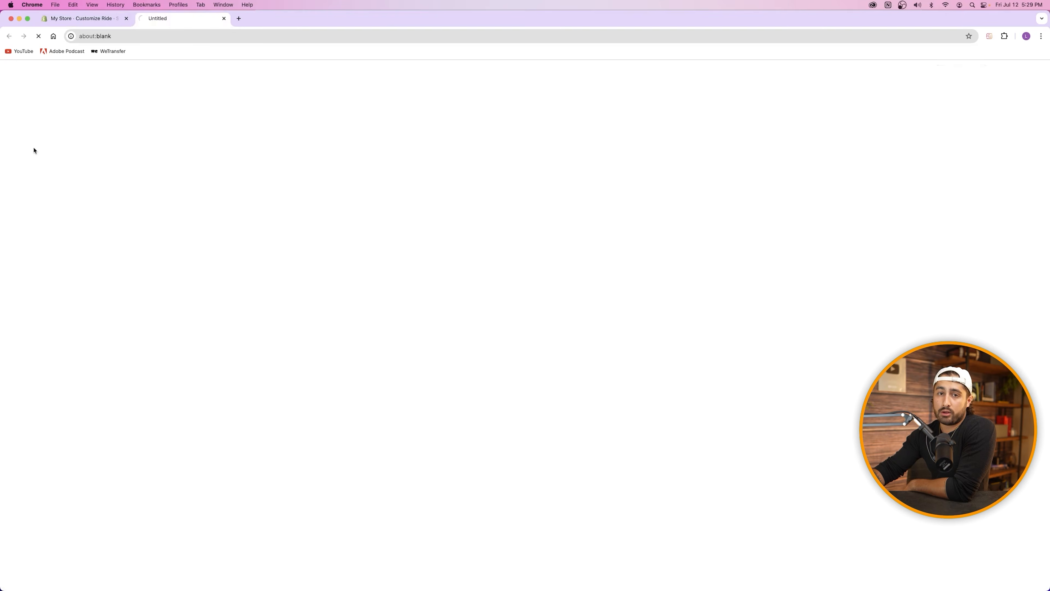
scroll(69, 143, down, 5)
scroll(597, 190, up, 5)
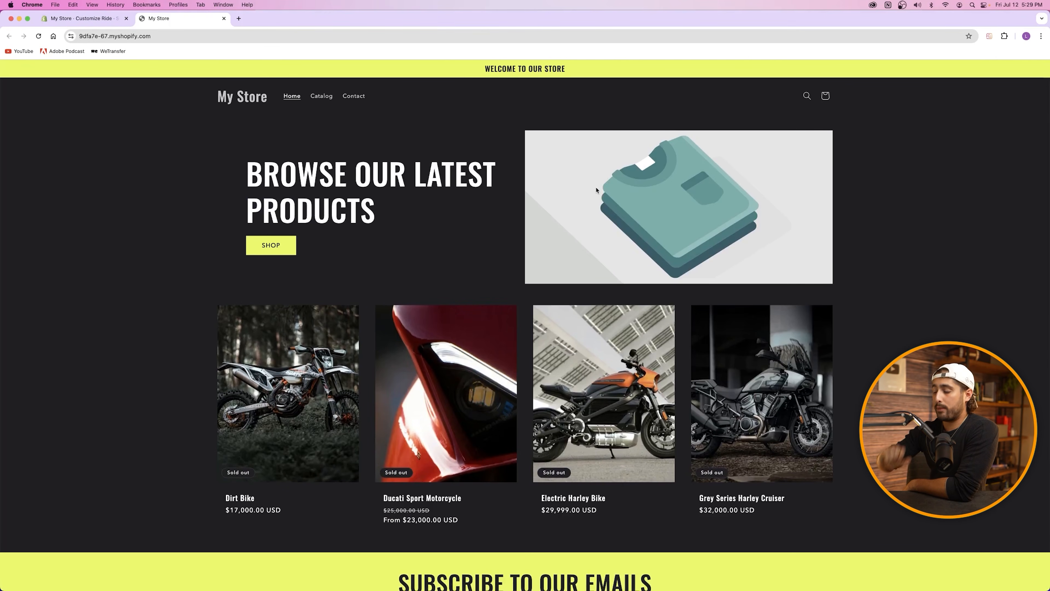
click(224, 18)
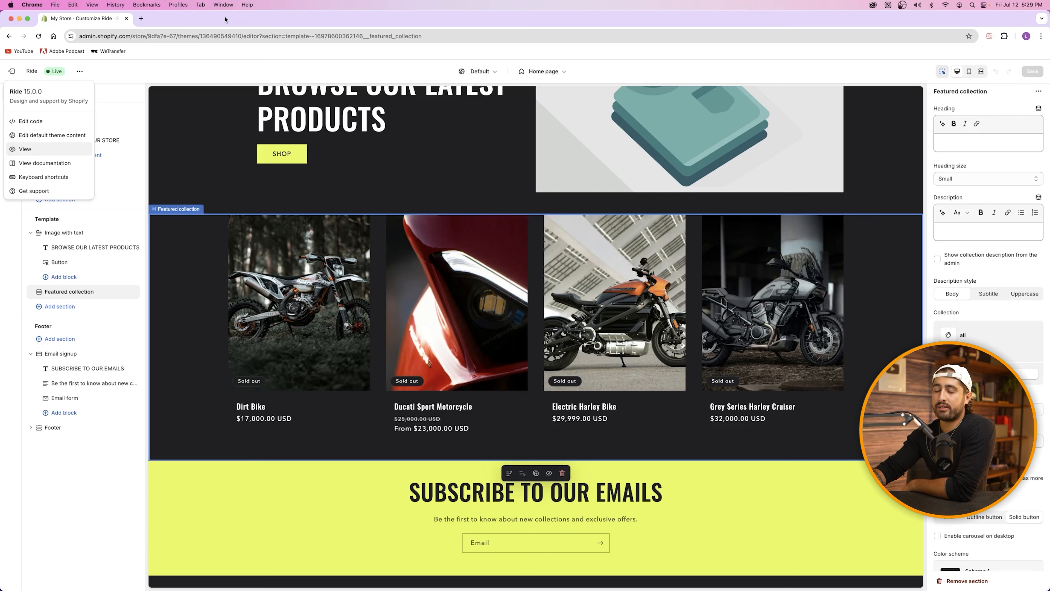
Step: Close the theme menu and browse the Pages templates list without leaving the Home page
click(78, 72)
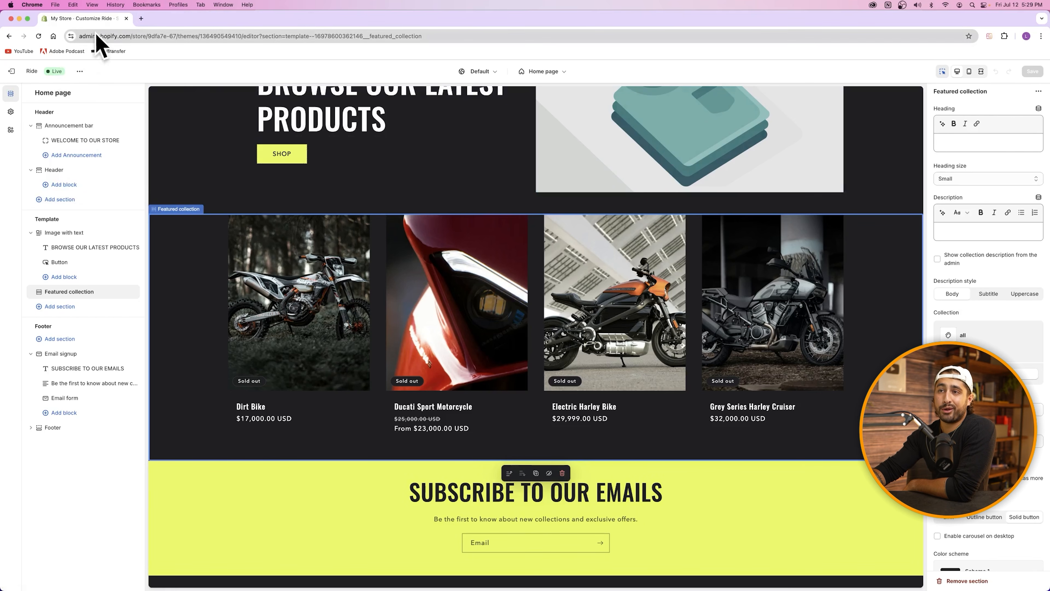
click(547, 72)
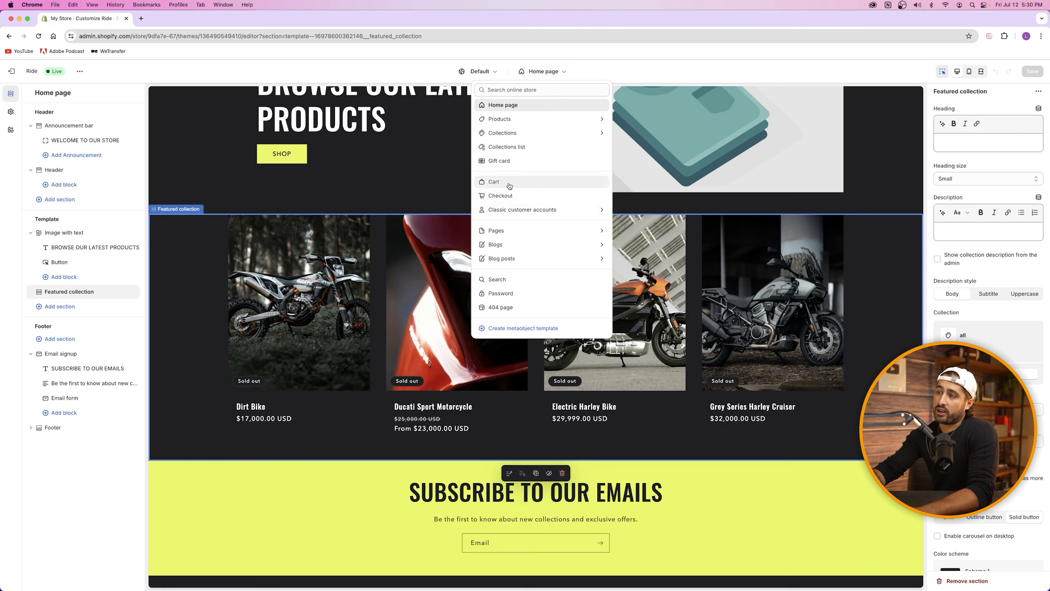
click(558, 233)
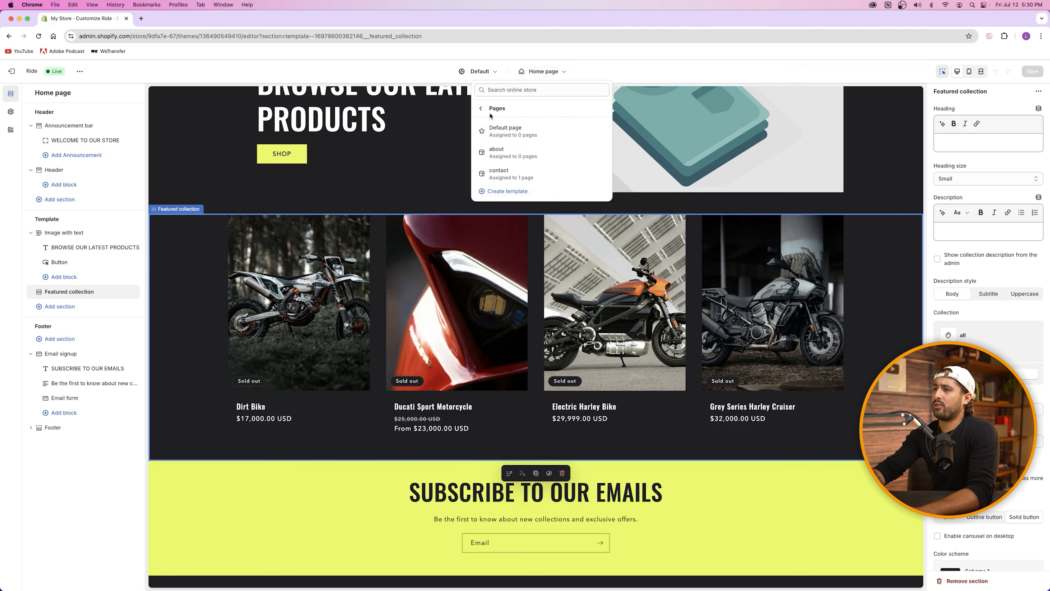
click(481, 108)
click(554, 74)
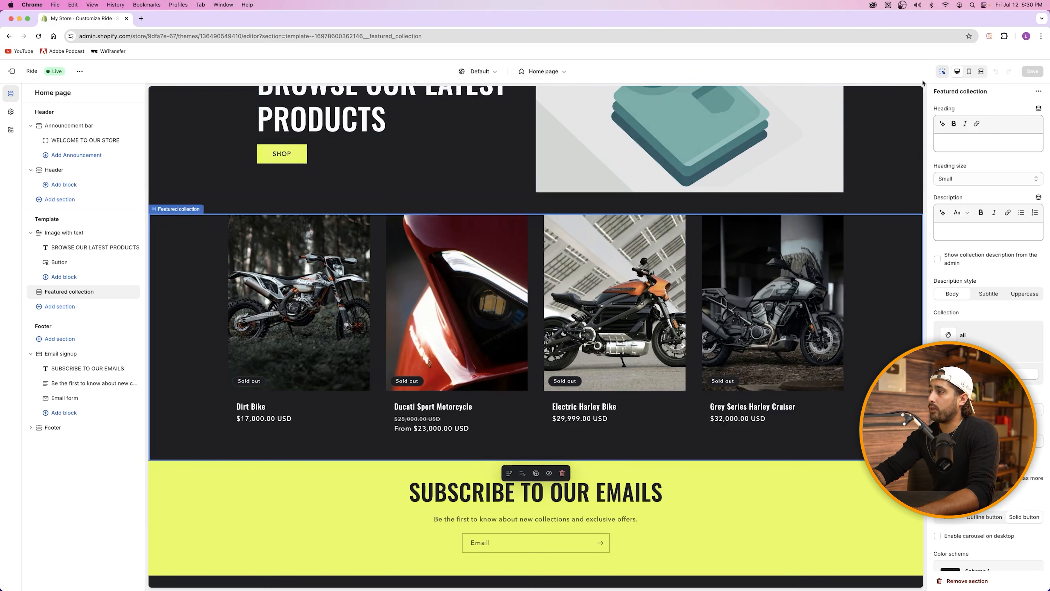
Step: Toggle section outlines, compare mobile and desktop previews of the home page, then go fullscreen
click(939, 73)
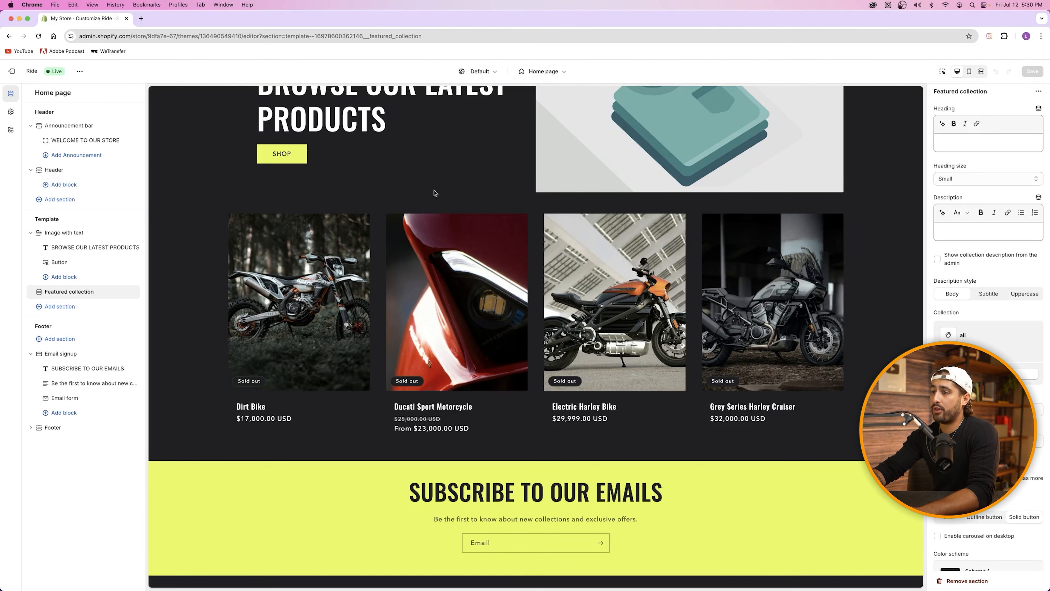
click(943, 72)
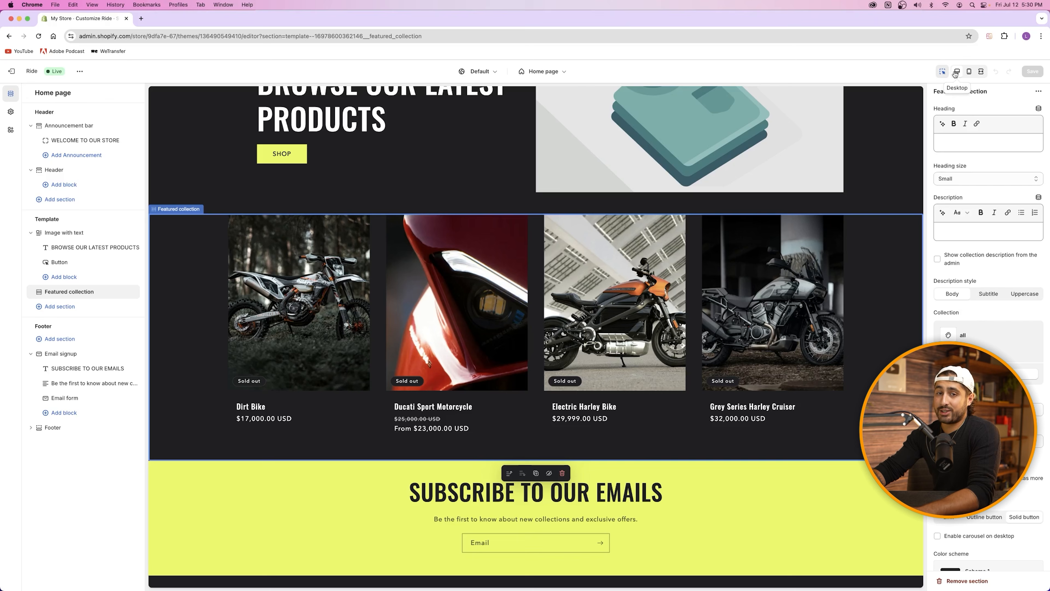
click(971, 72)
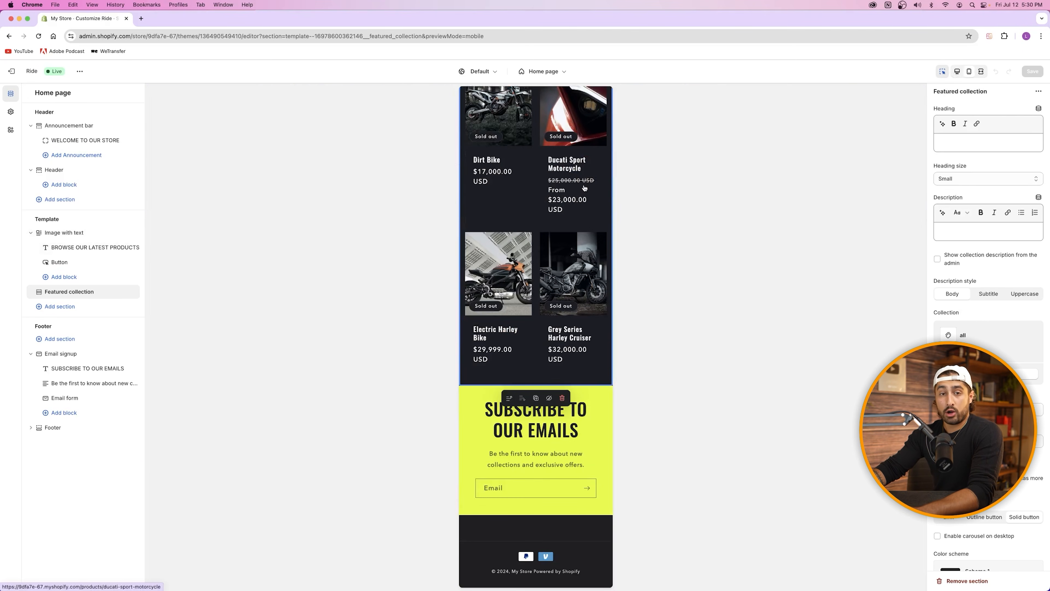
scroll(579, 195, up, 10)
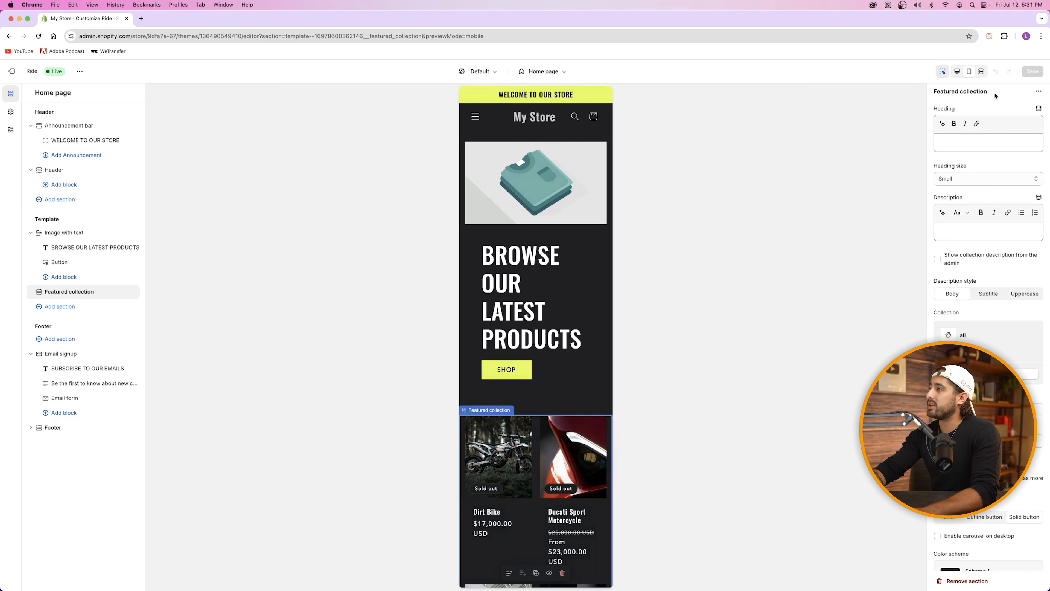
click(959, 72)
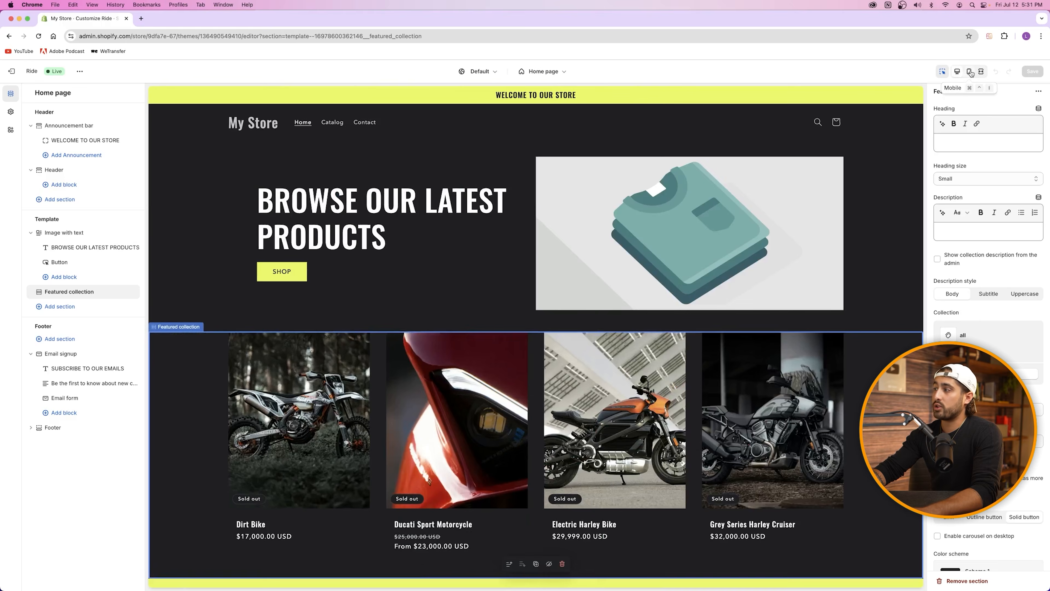
click(970, 72)
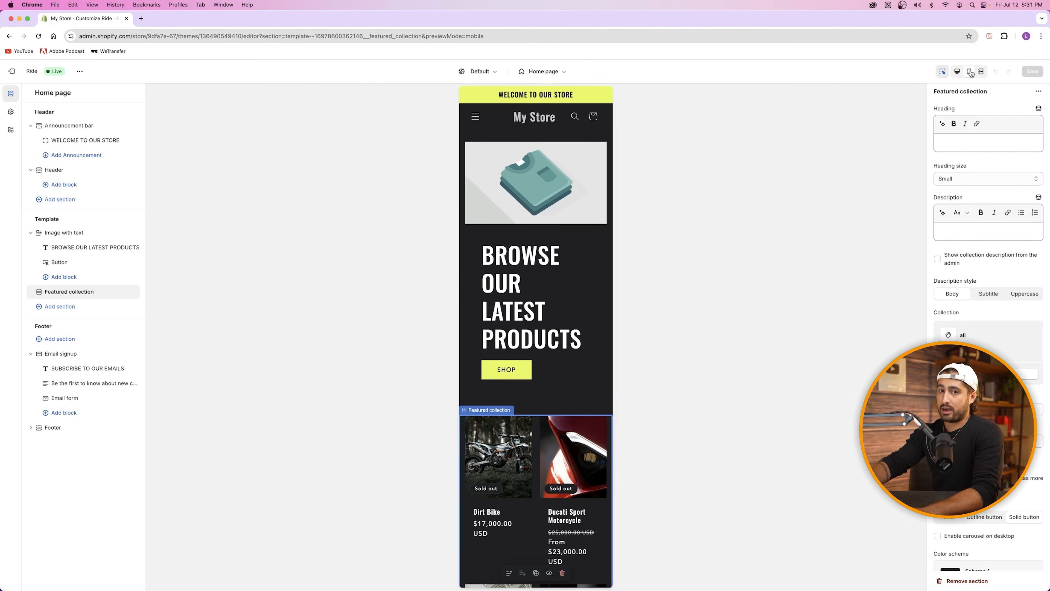
click(959, 72)
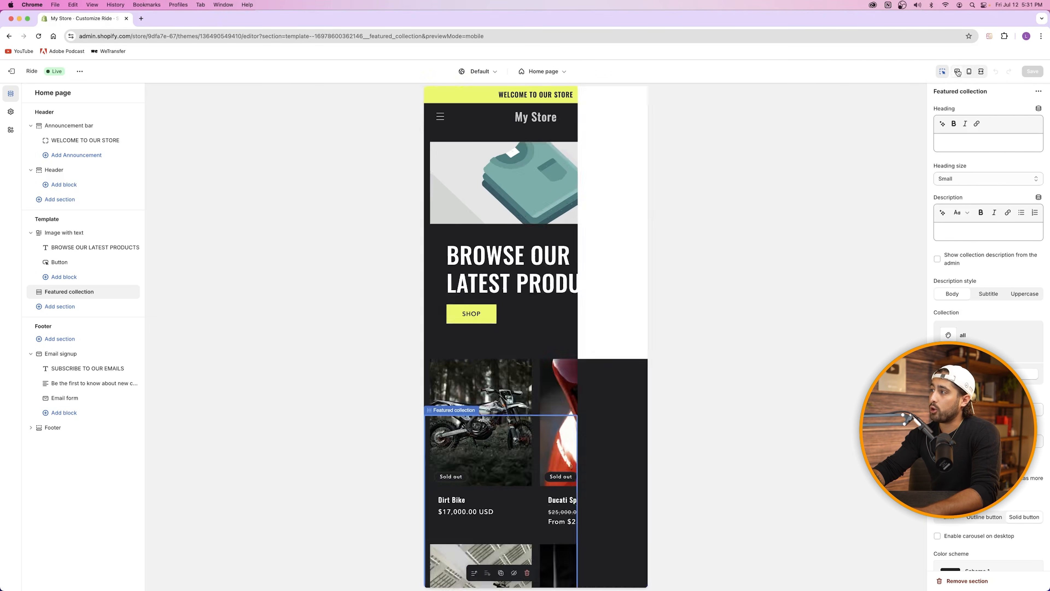
click(982, 72)
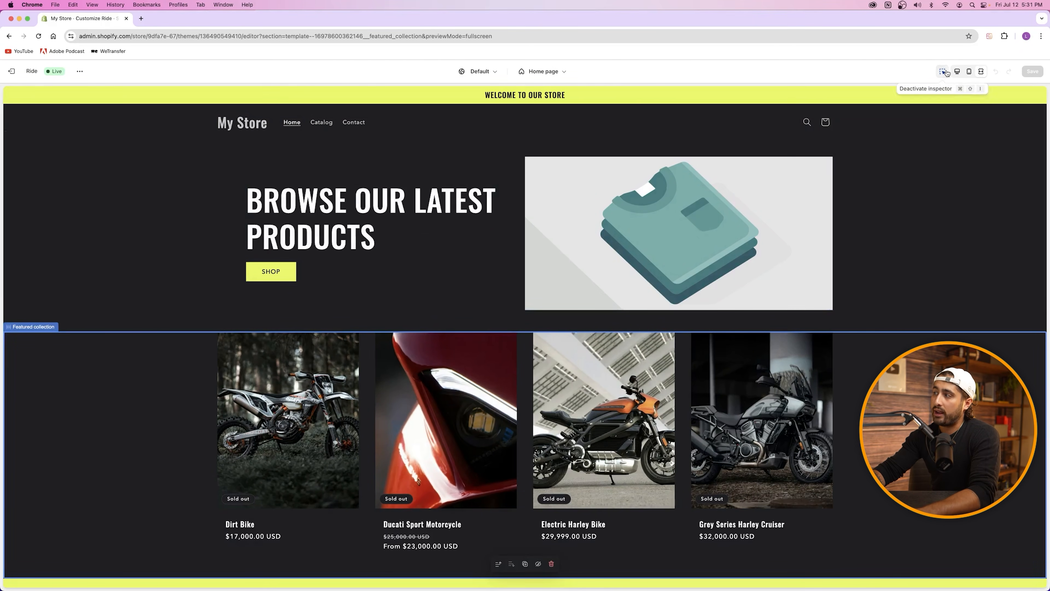
Step: Leave the fullscreen preview and exit the theme editor to the Themes page
scroll(661, 334, down, 5)
scroll(661, 334, up, 5)
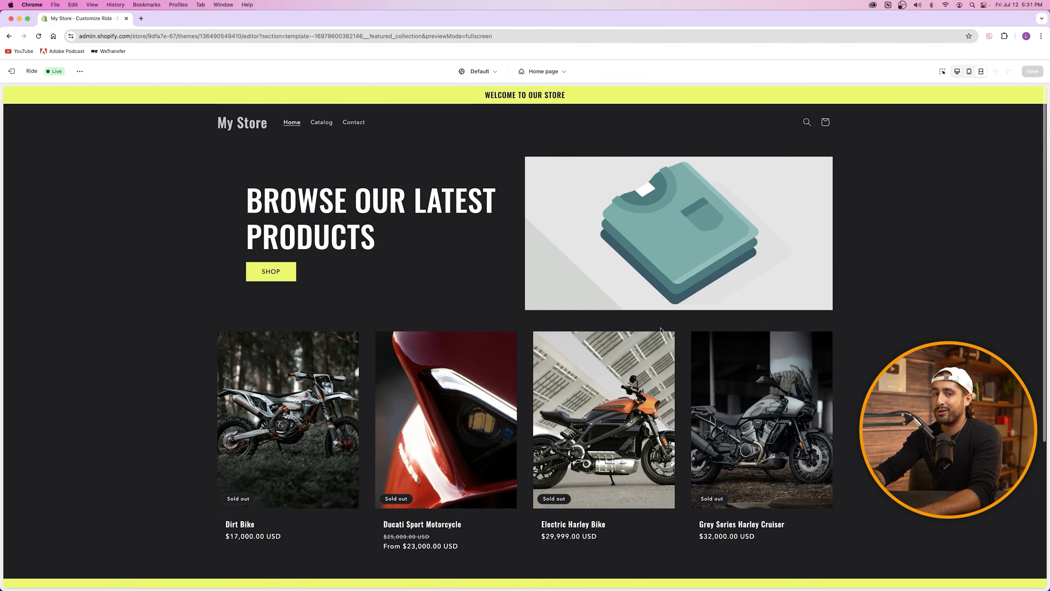
click(942, 71)
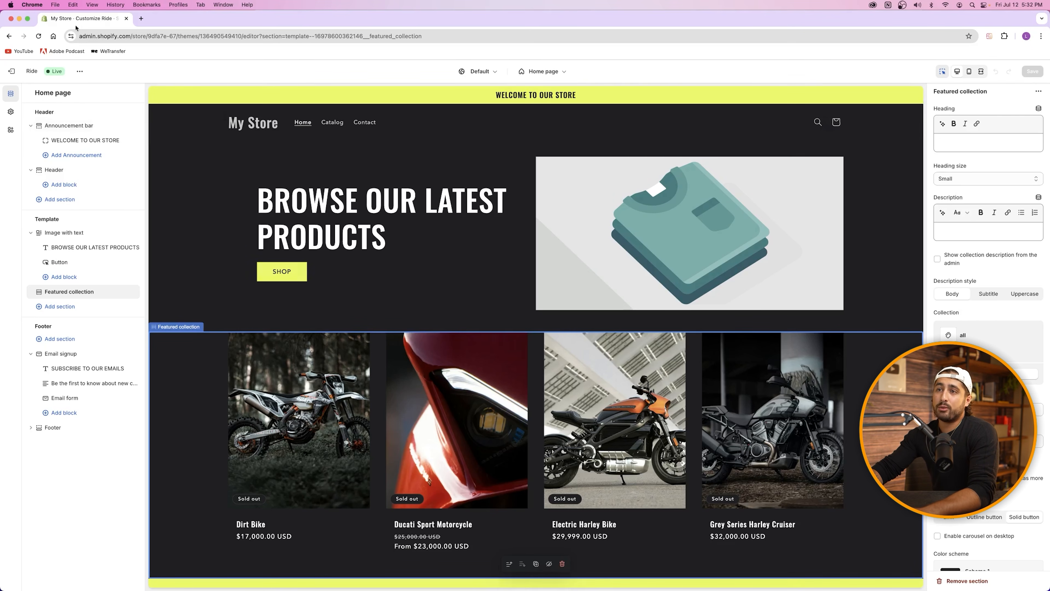
click(20, 71)
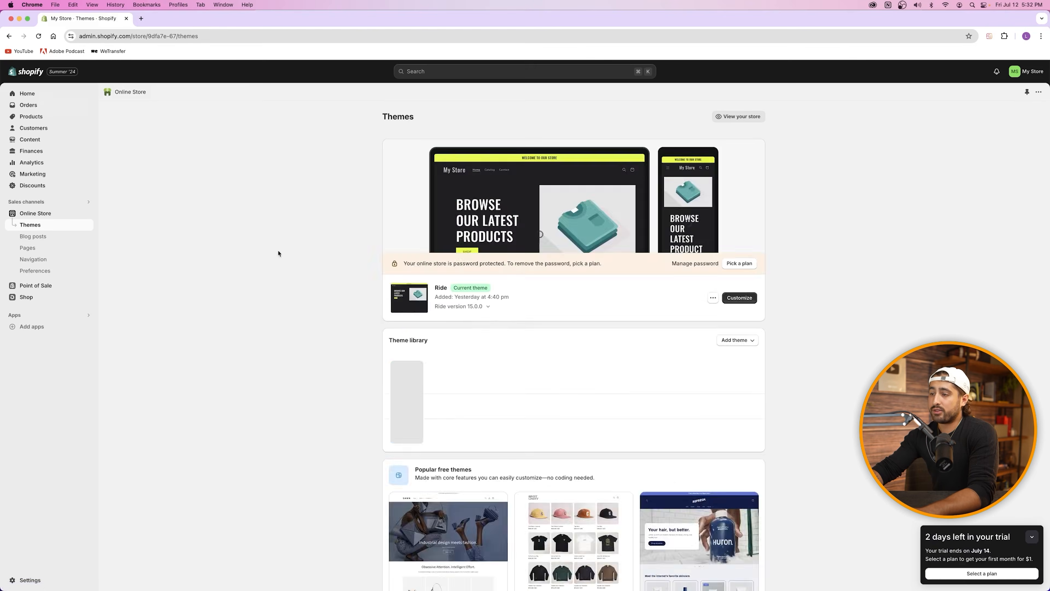
Step: Open the Shopify Theme Store from Add theme and filter to Free themes
click(739, 340)
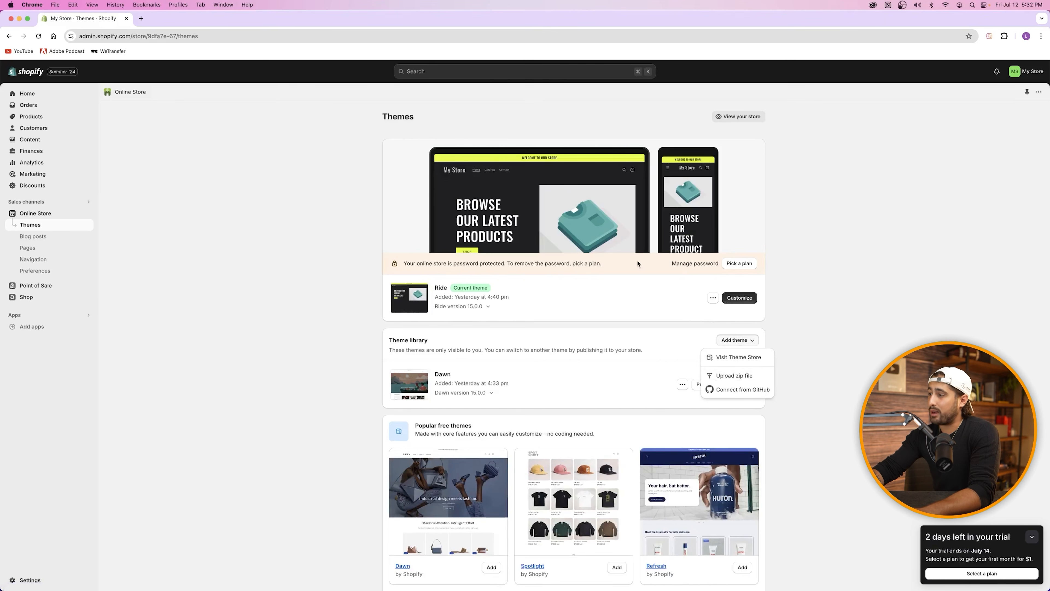
click(733, 357)
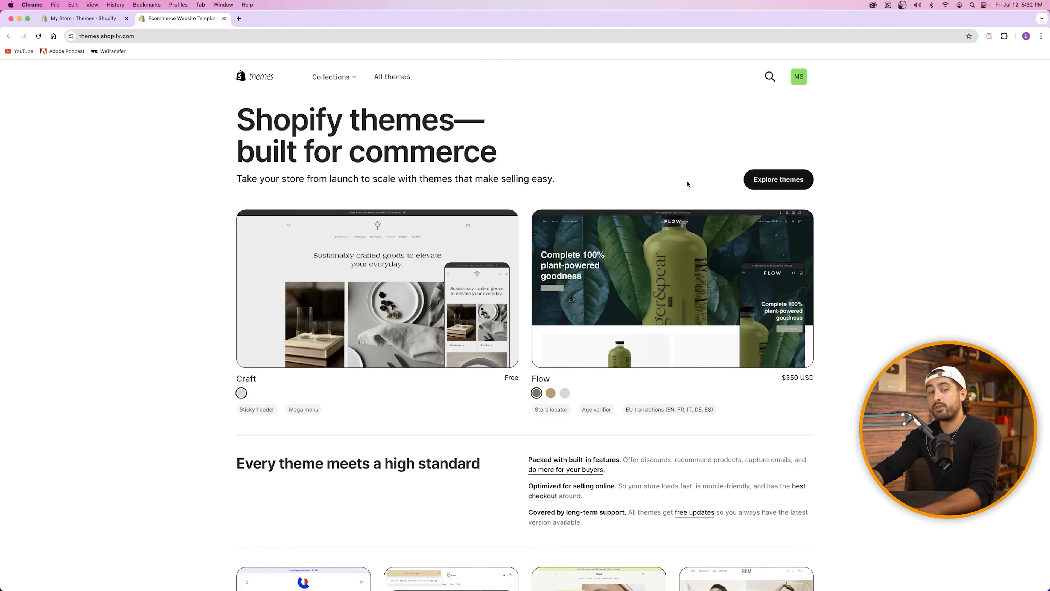
click(330, 77)
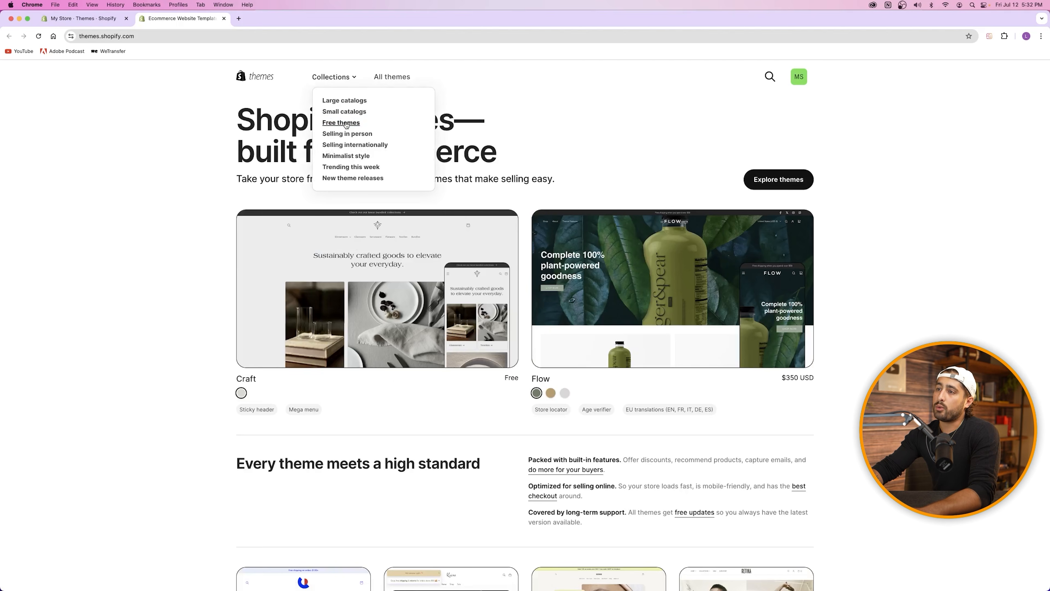
click(339, 122)
scroll(355, 217, down, 1)
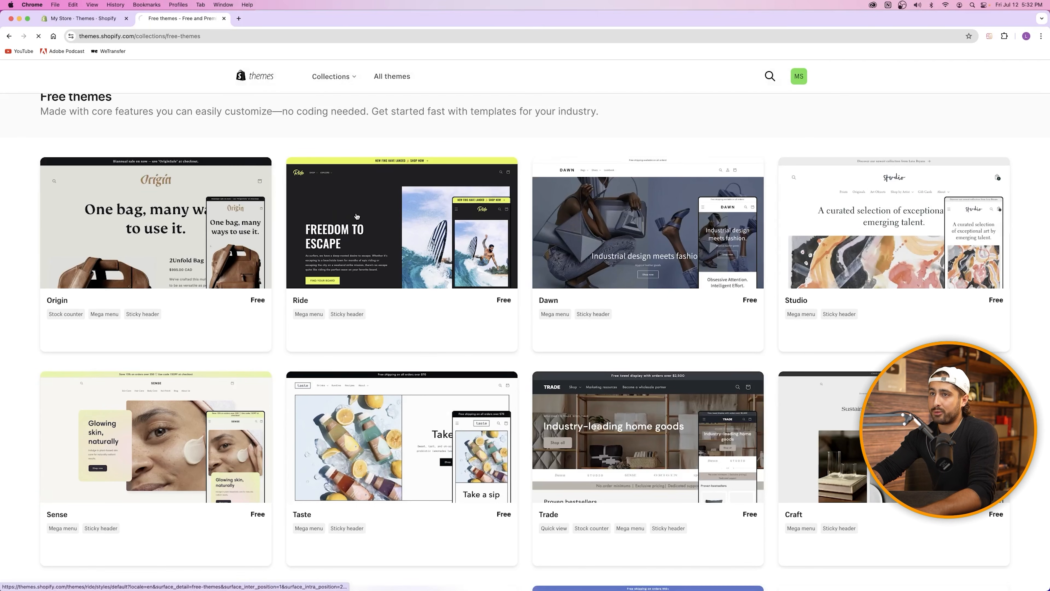
Step: Open the Ride theme's live demo, then return to the admin Themes tab
click(356, 217)
click(322, 293)
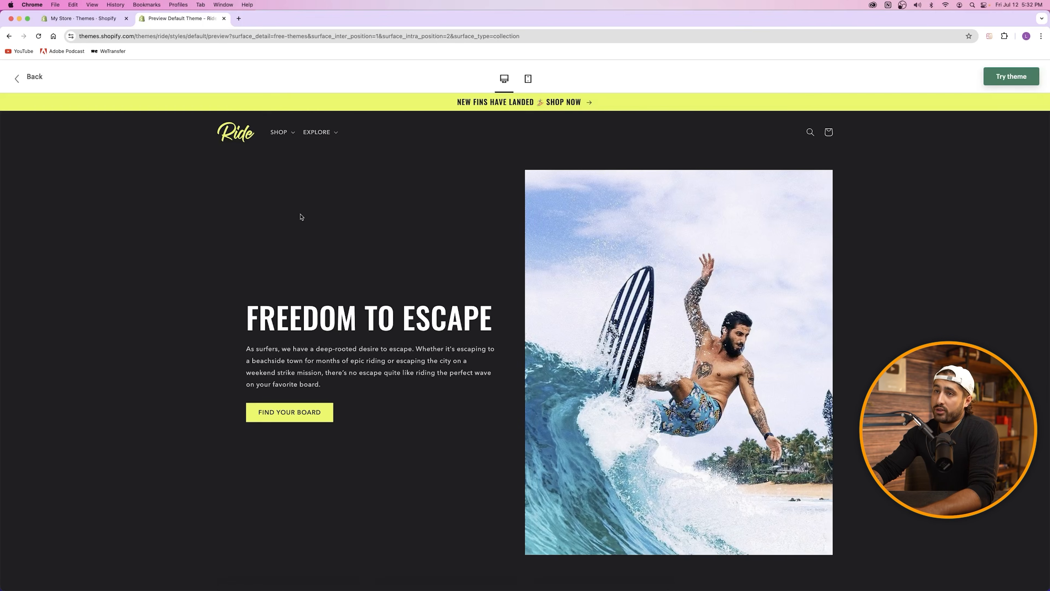
click(58, 21)
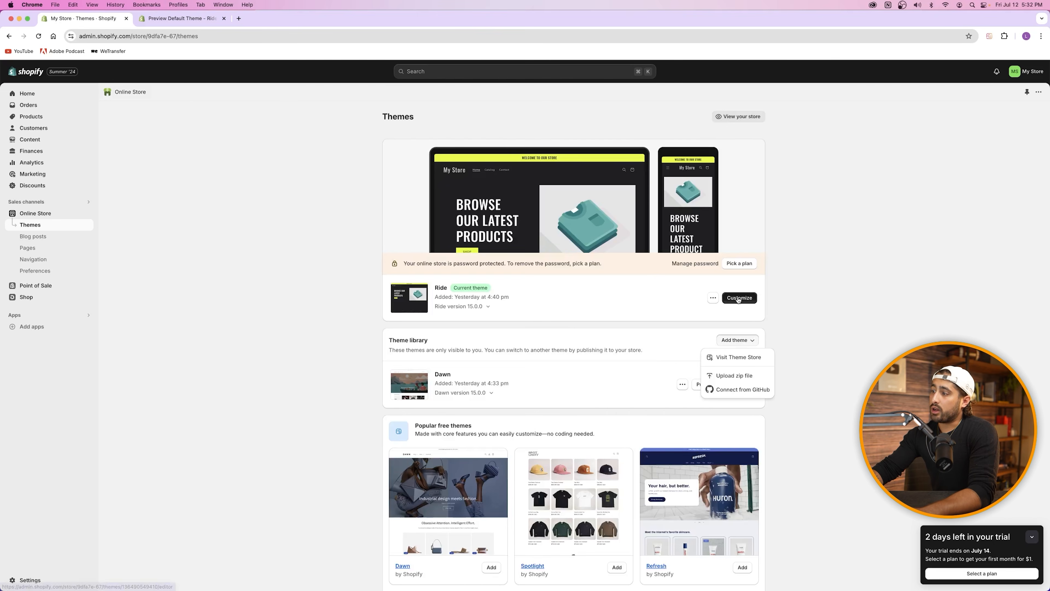
Step: Customize the Ride theme, compare it with the demo tab, and select the Image with text section
click(739, 298)
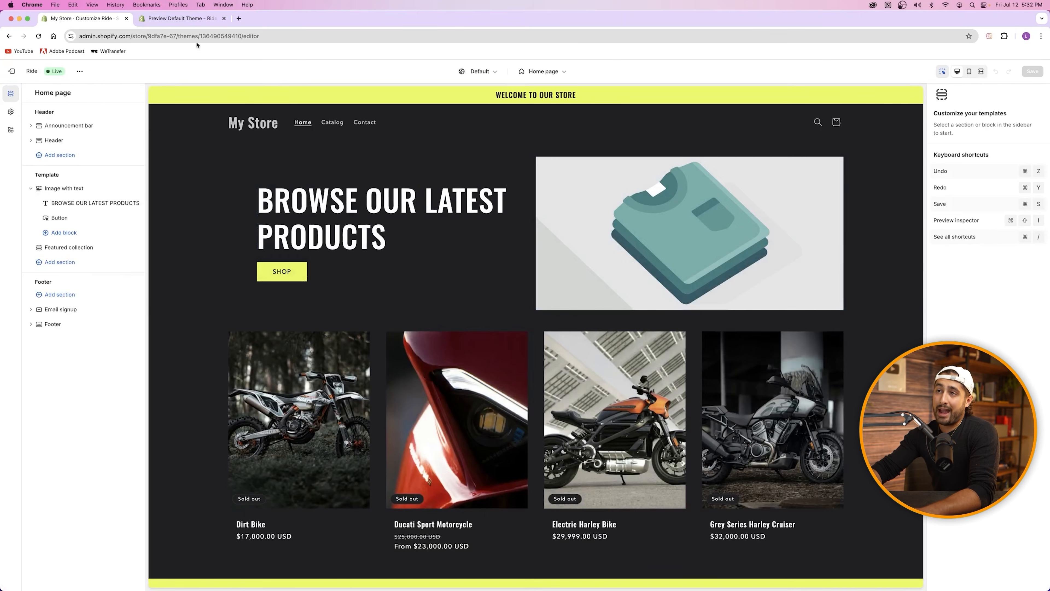
click(182, 18)
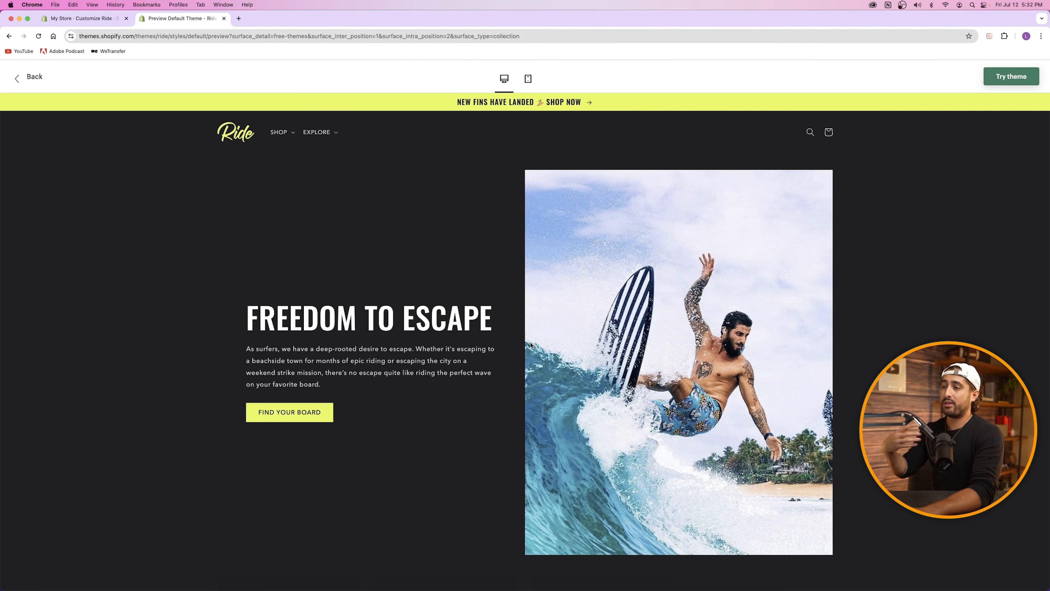
click(82, 18)
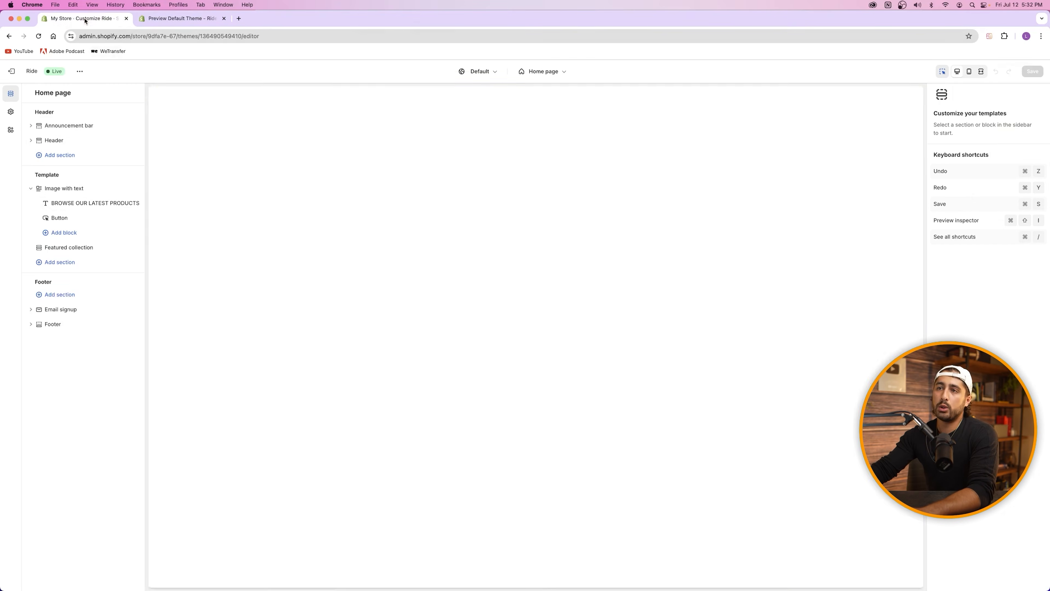
click(175, 18)
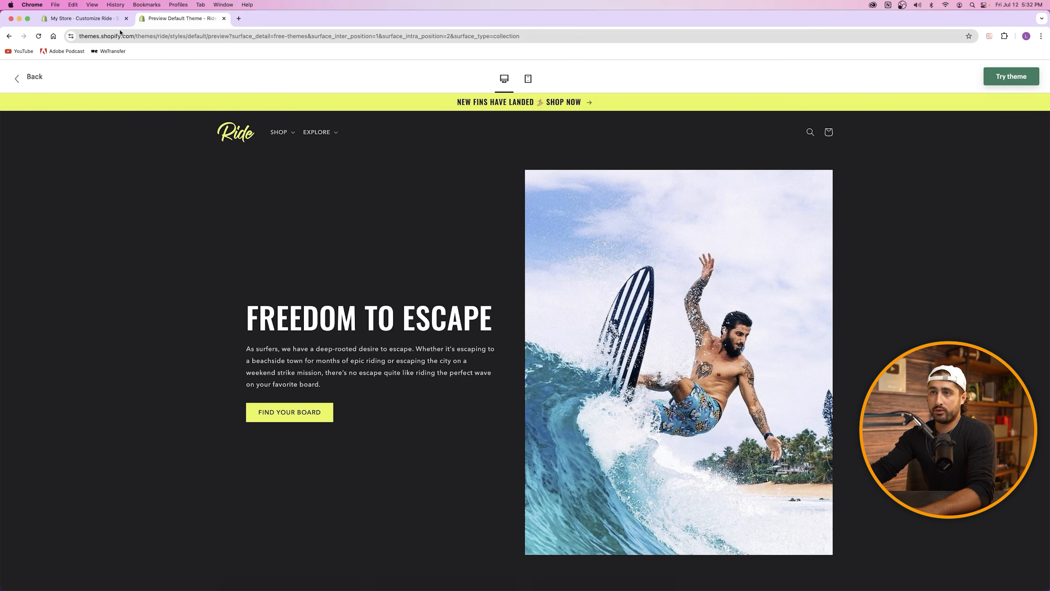
click(82, 18)
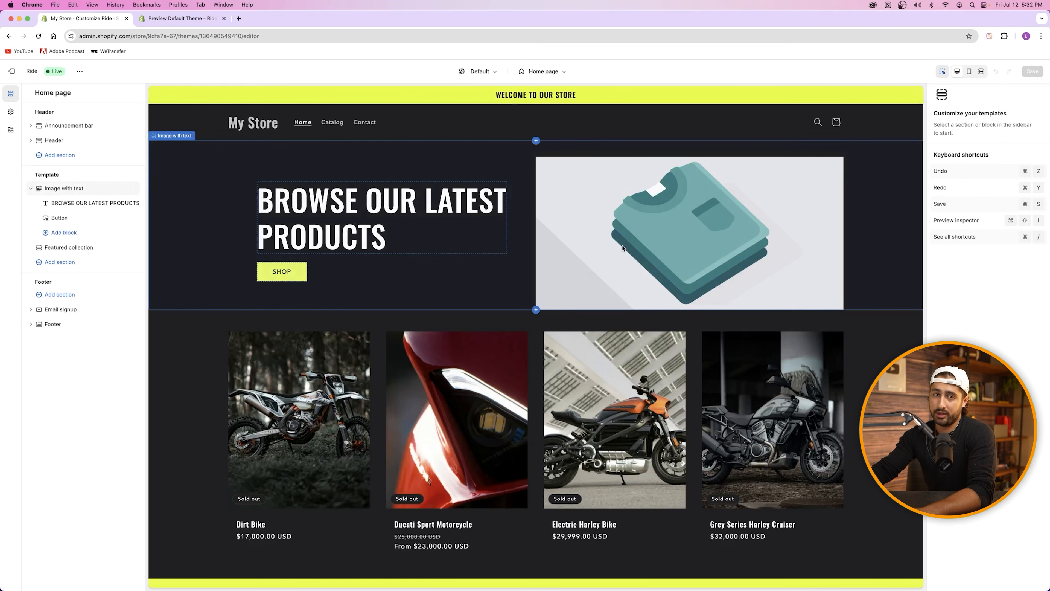
click(638, 250)
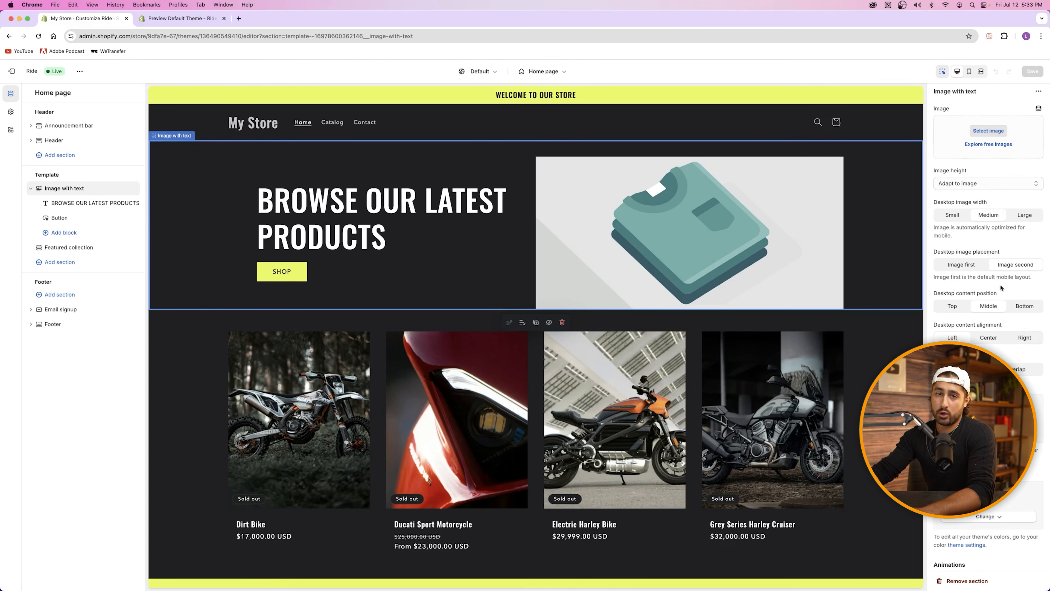
Step: Upload CAPW_Moto_Store_Images-31 and use it as the Image with text section's picture
click(989, 131)
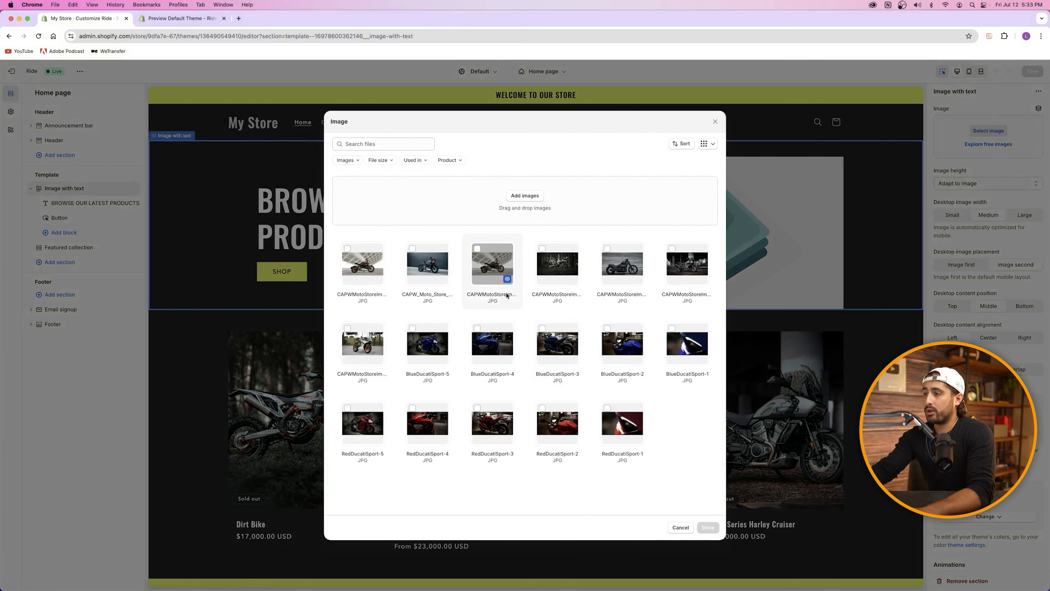
click(521, 199)
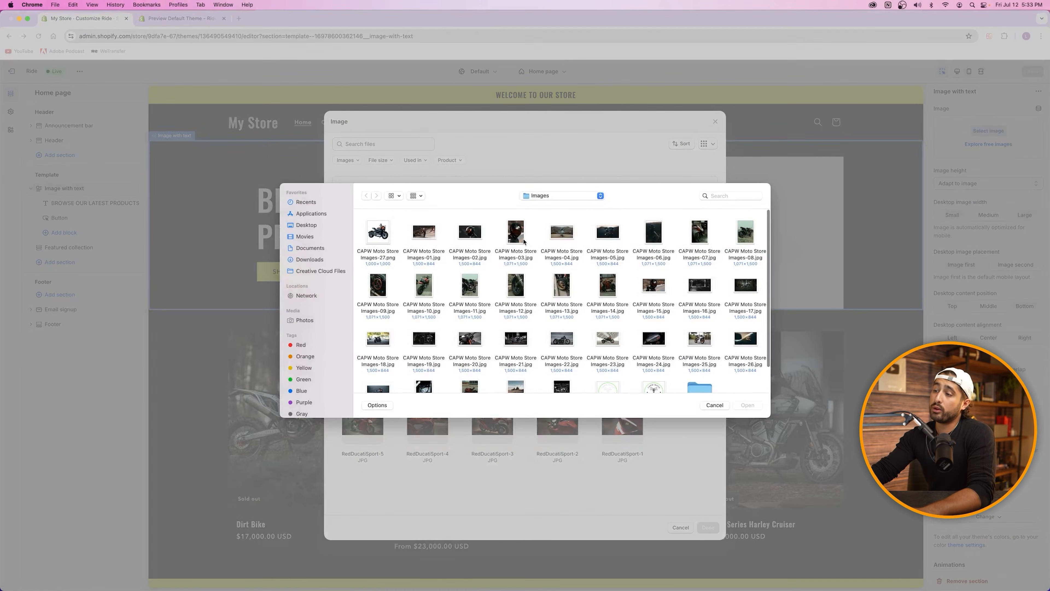
scroll(526, 289, down, 2)
double_click(562, 351)
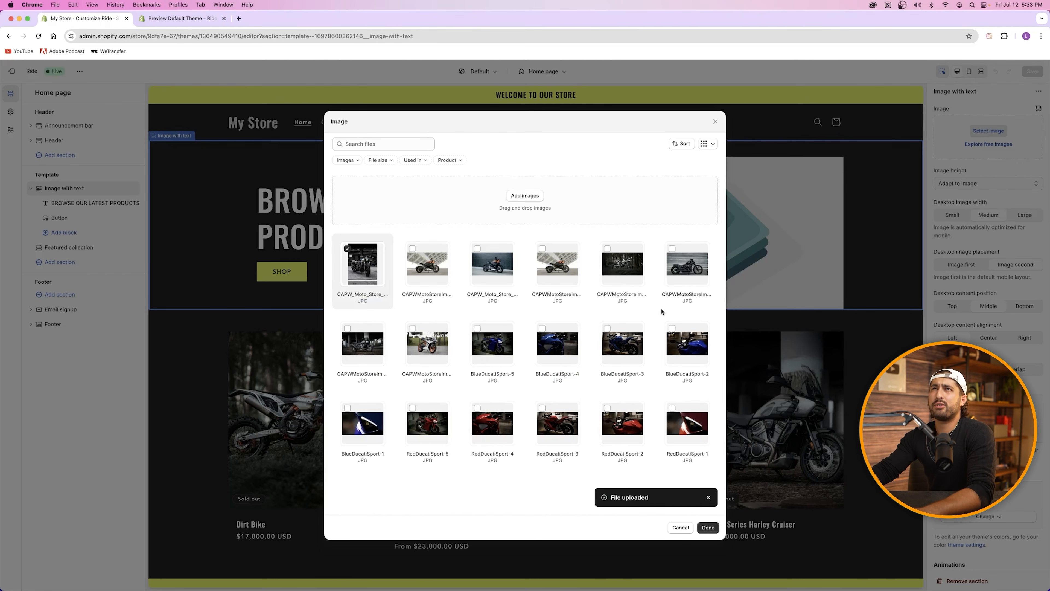
click(709, 528)
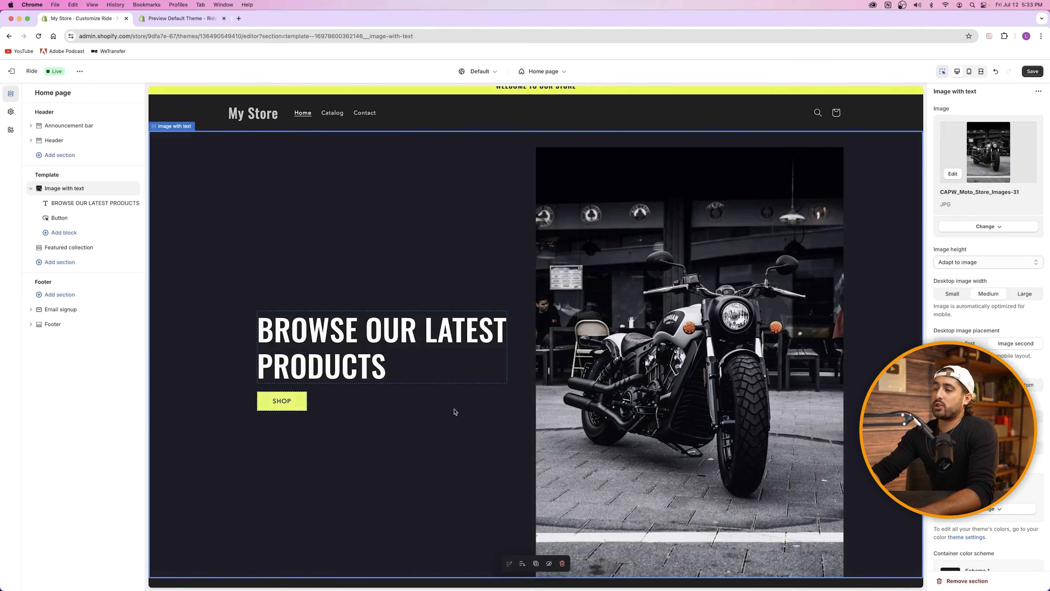
Step: Flip between the theme editor and the Ride demo to compare the section
click(152, 18)
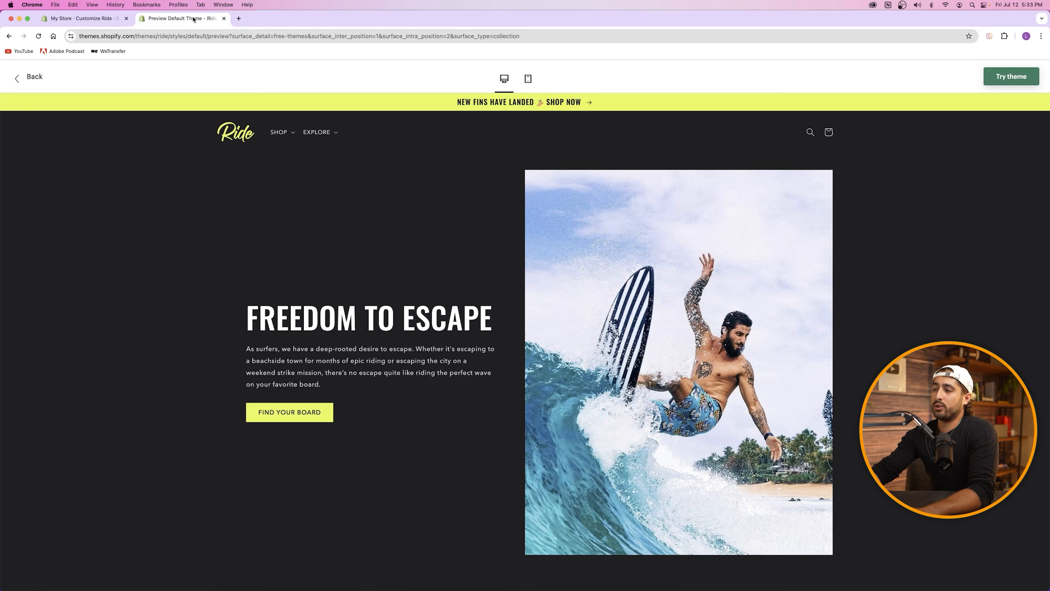
click(87, 18)
click(159, 19)
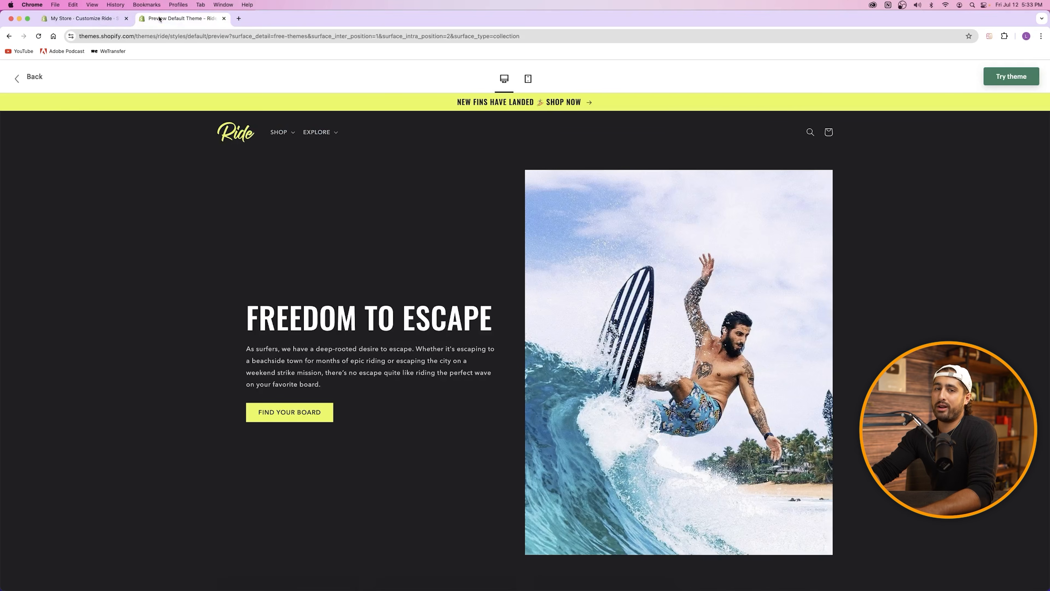
click(60, 19)
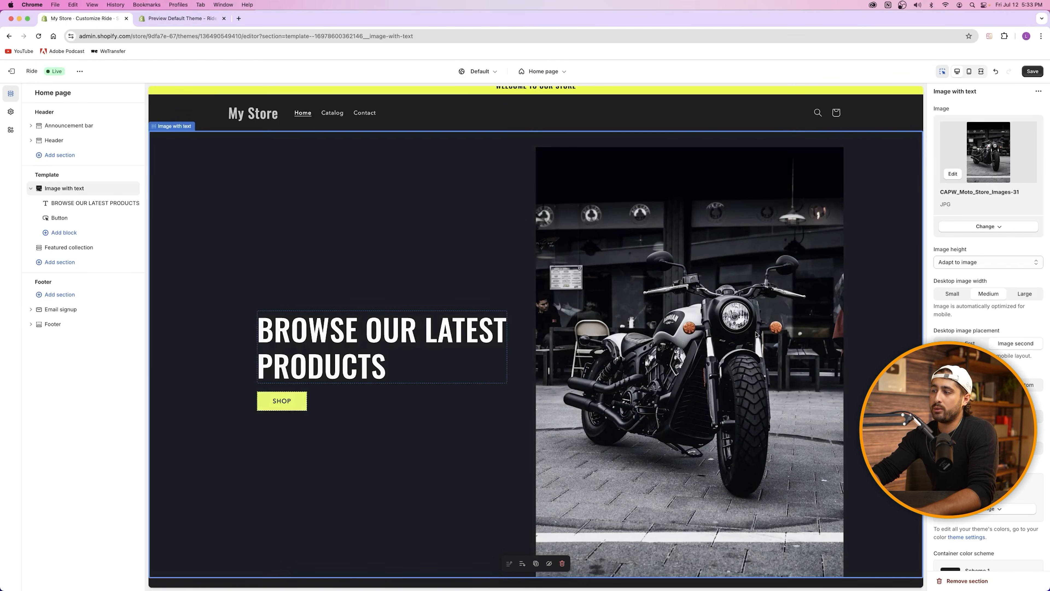
key(ctrl+Tab)
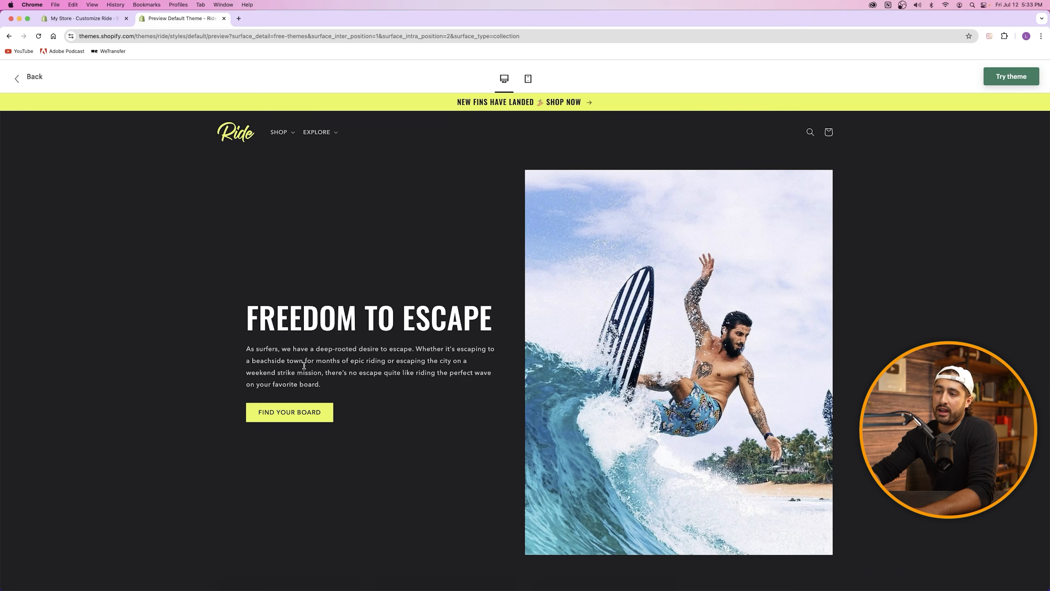
key(ctrl+Tab)
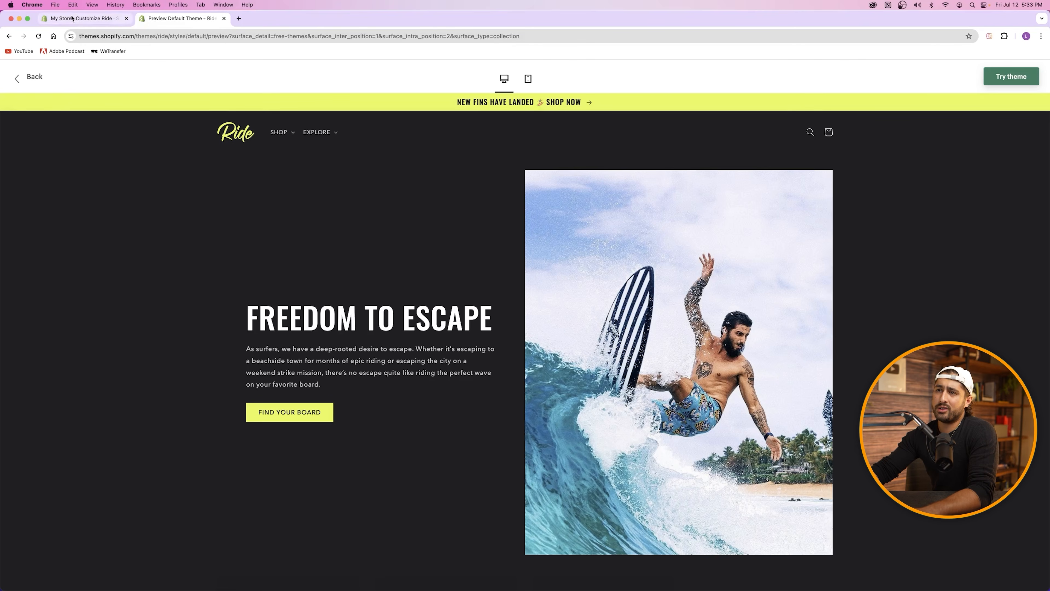
Step: Insert a new block below the BROWSE OUR LATEST PRODUCTS heading
click(274, 325)
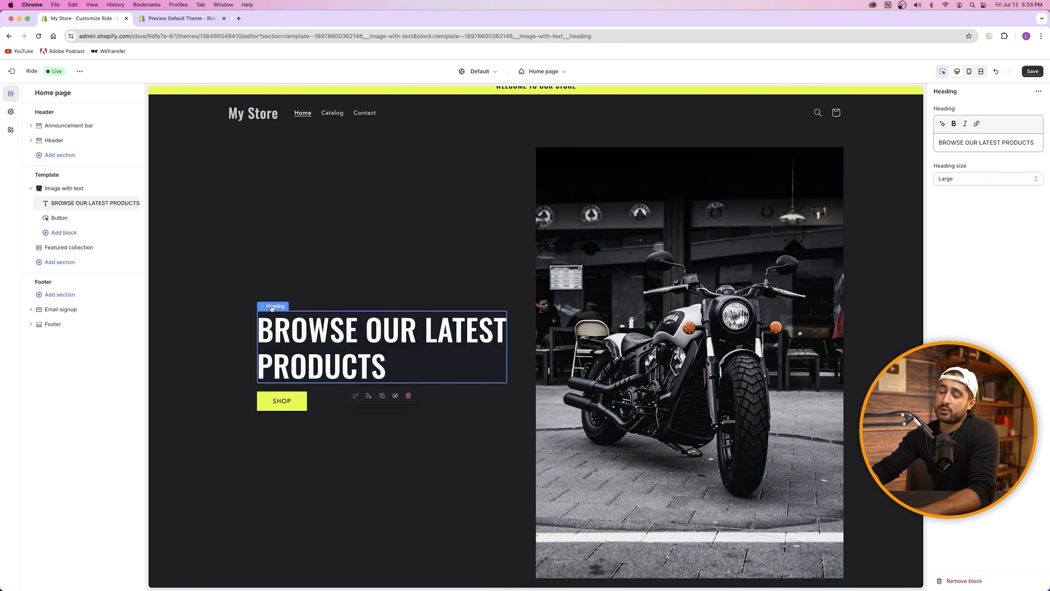
click(373, 463)
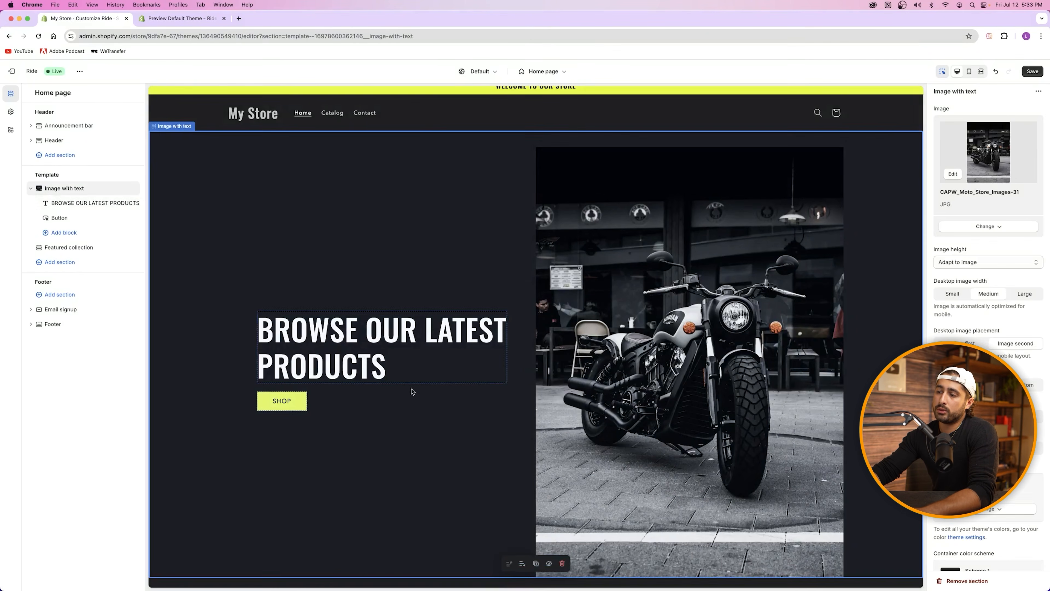
click(382, 384)
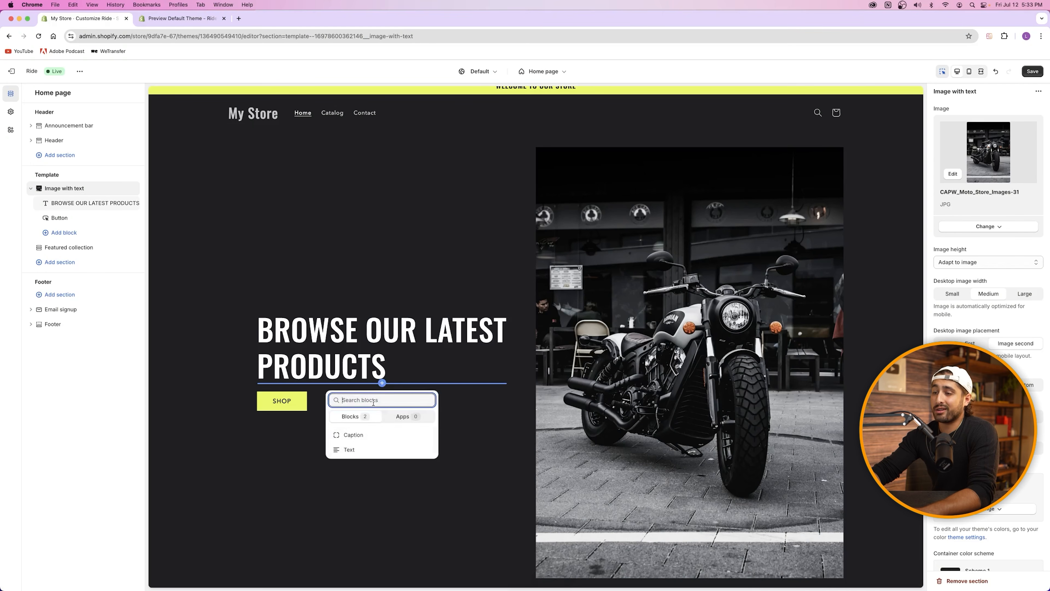
click(360, 450)
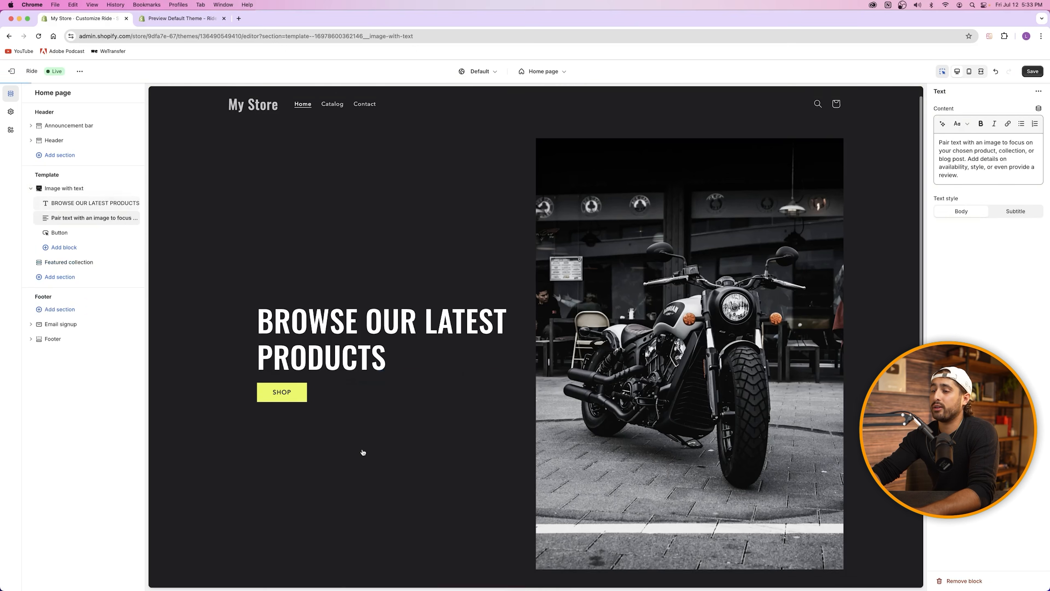
click(157, 18)
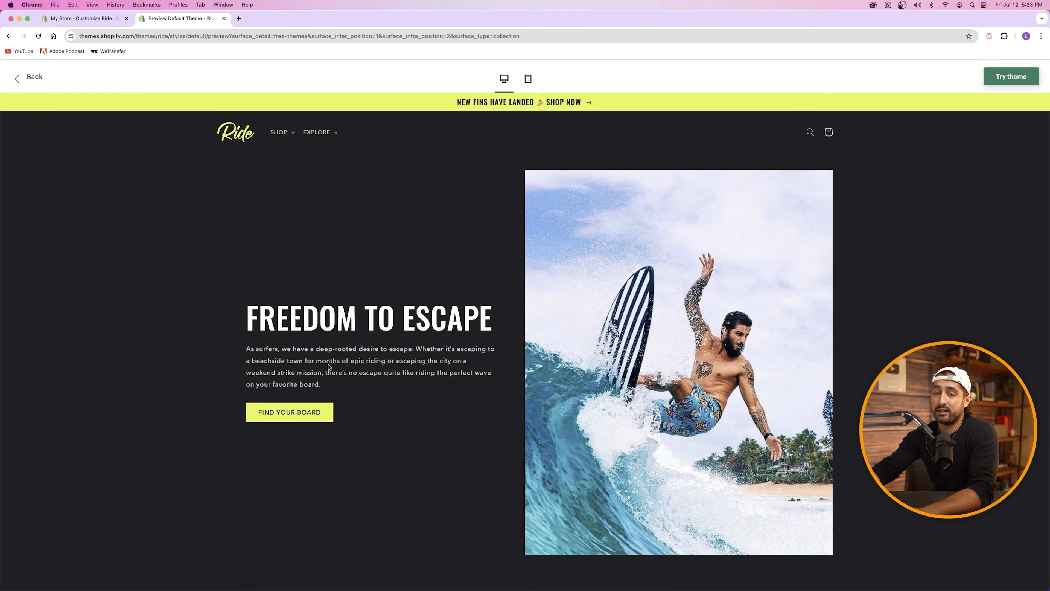
drag(272, 348, 313, 370)
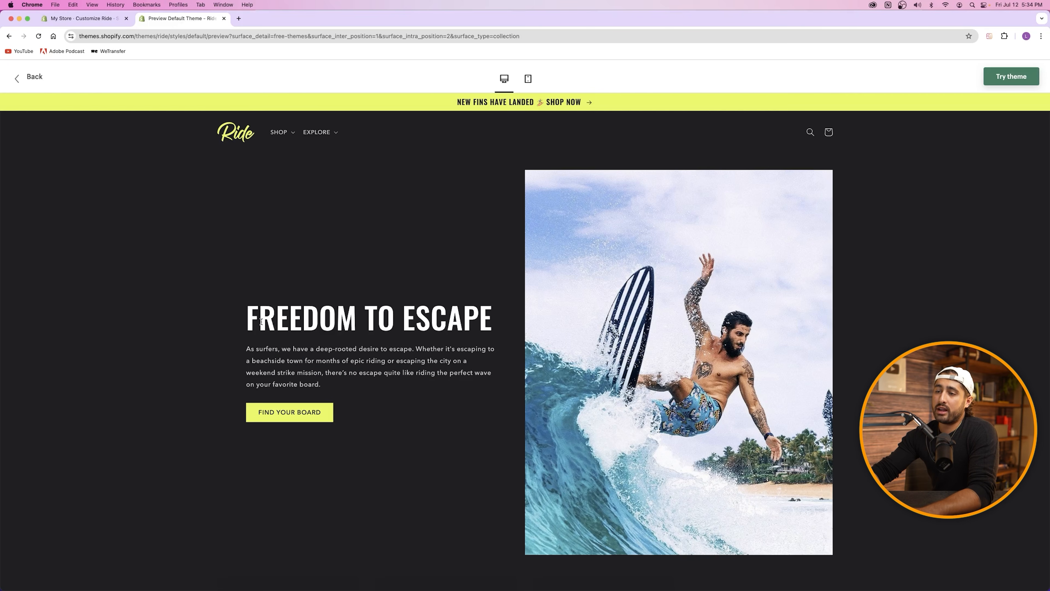
drag(247, 321, 283, 321)
click(283, 321)
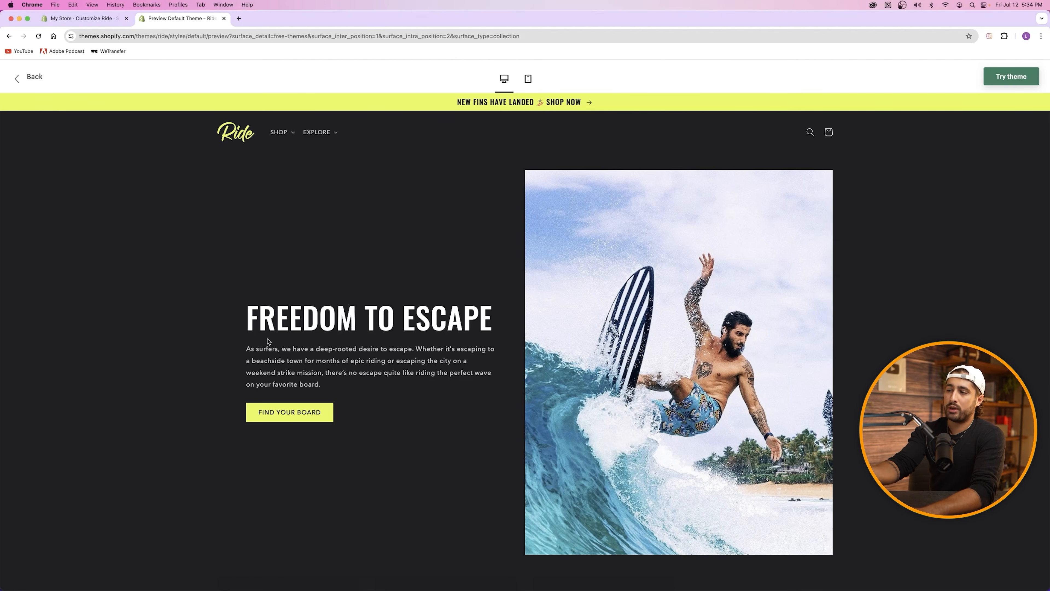
drag(247, 347, 350, 382)
click(306, 314)
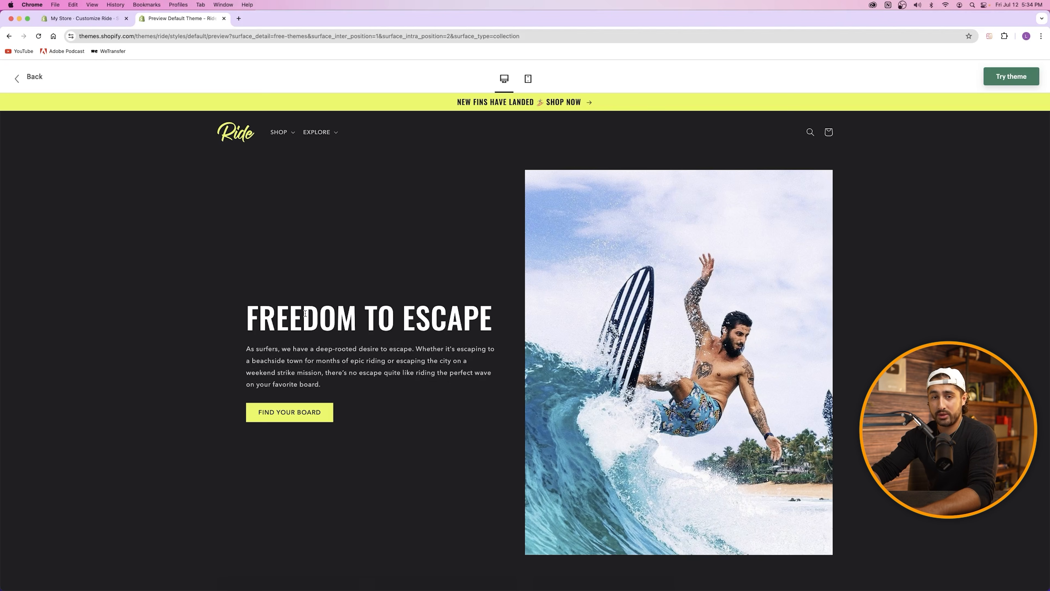
drag(250, 350, 433, 380)
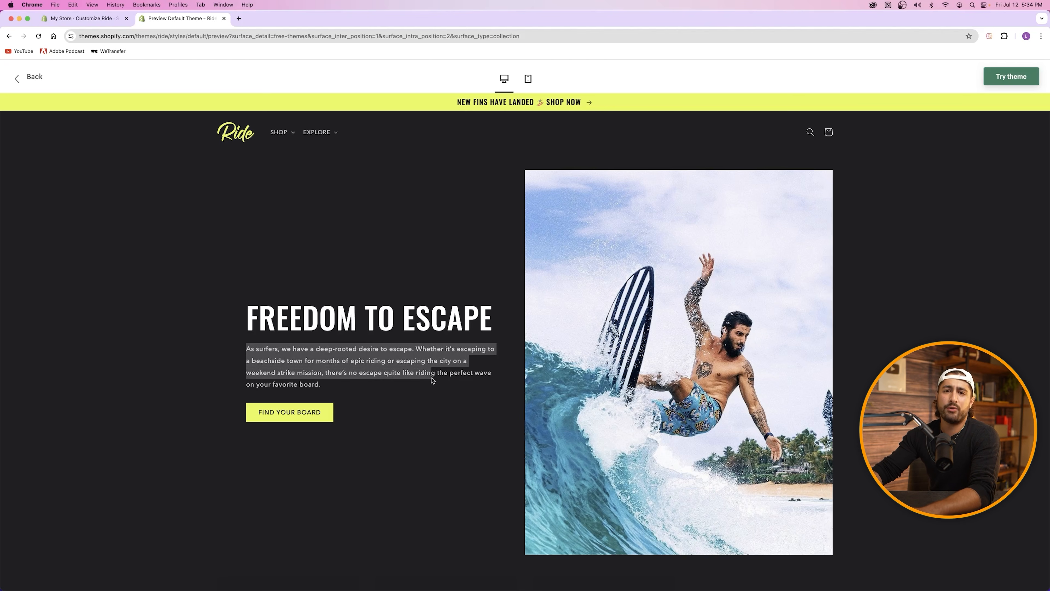
click(386, 360)
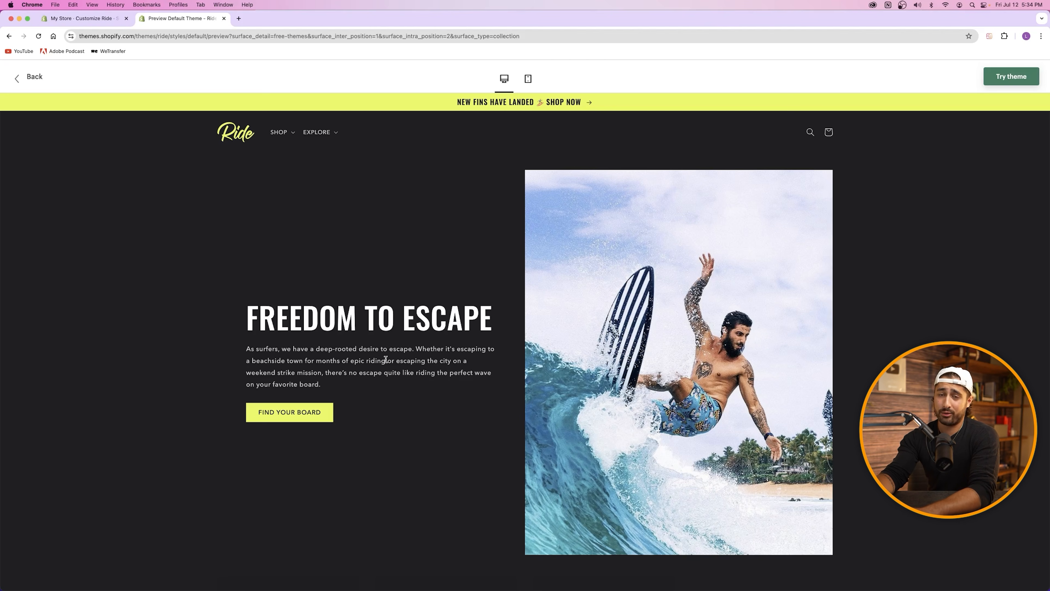
click(86, 19)
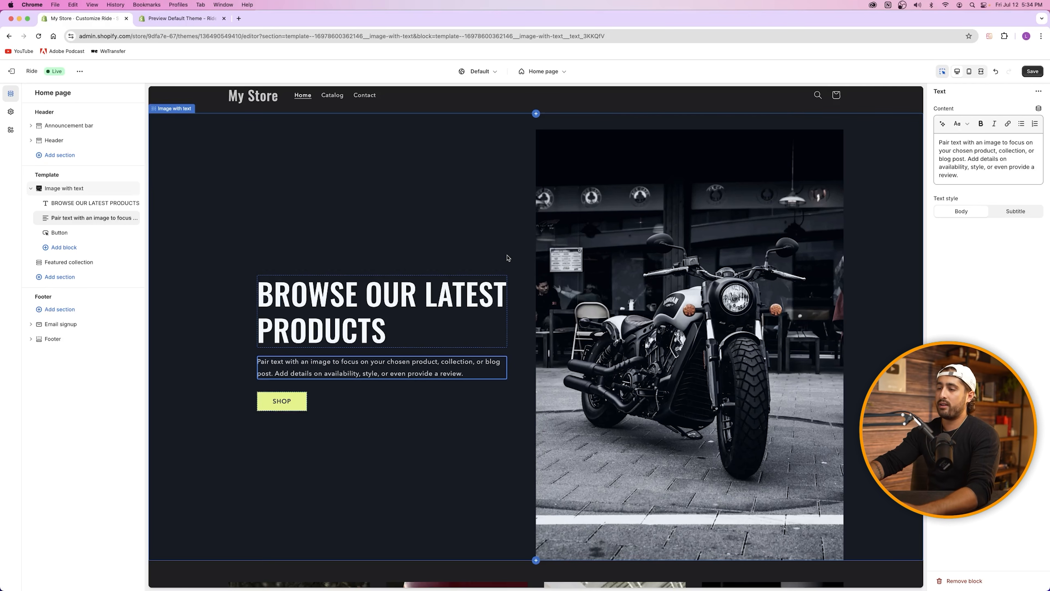
Step: Change the heading to FREEDOM ON THE OPEN ROAD, keeping heading size Large
click(380, 300)
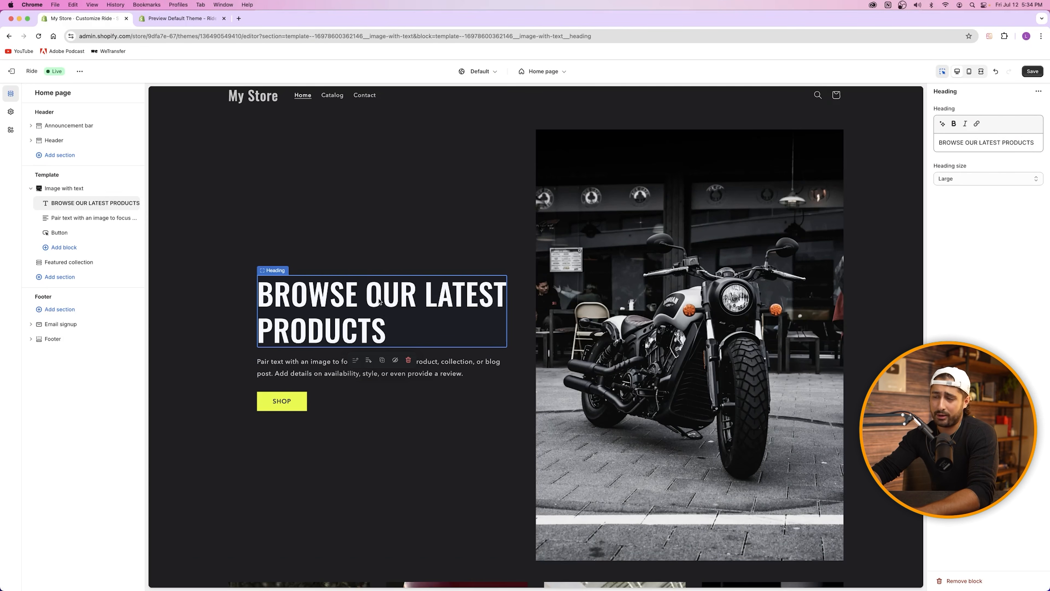
click(967, 142)
key(super+a)
key(BackSpace)
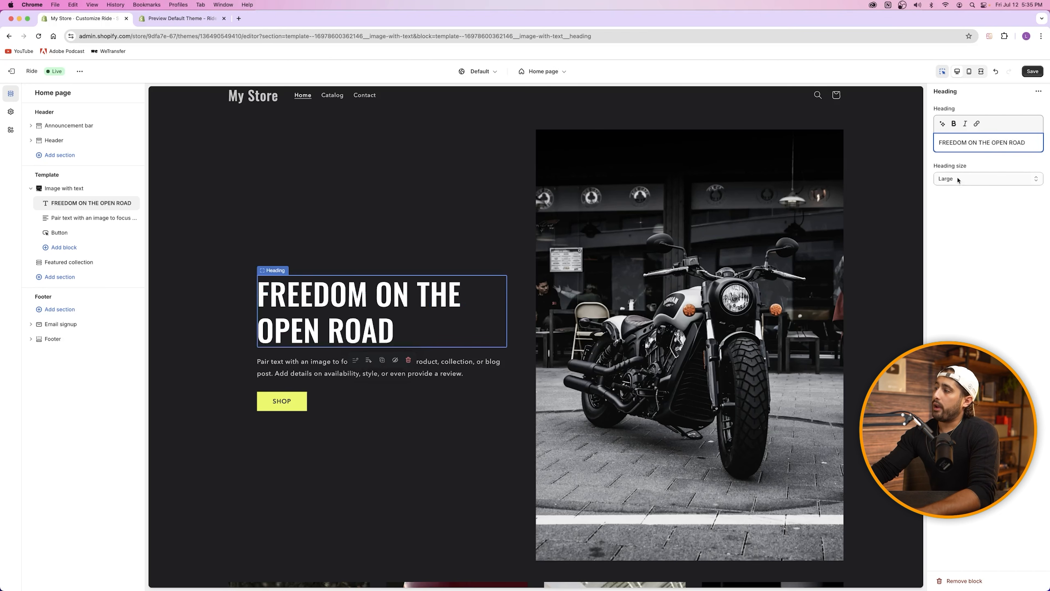
click(958, 179)
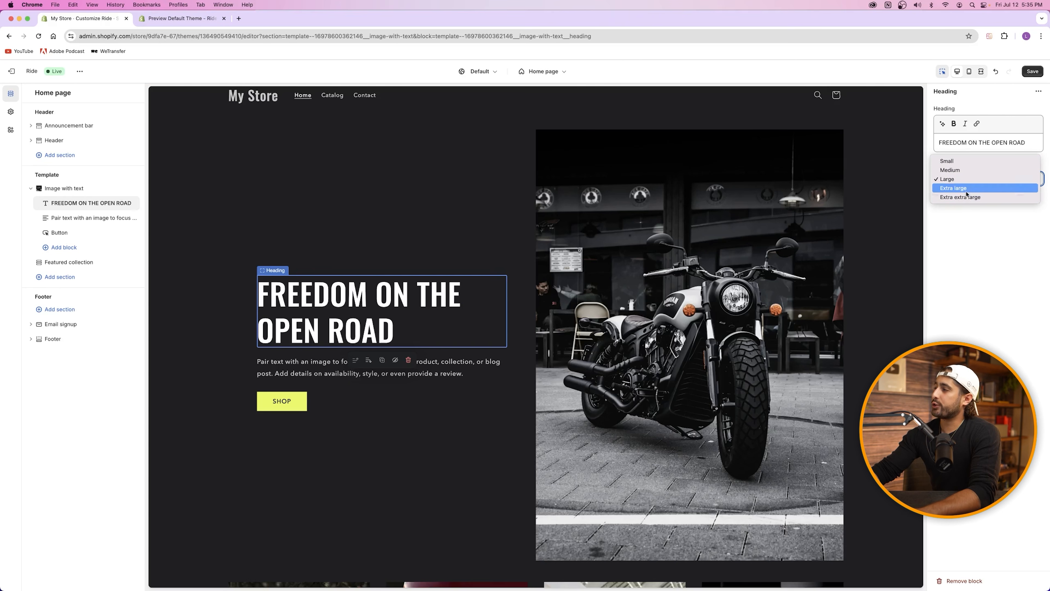
click(966, 233)
Step: Check the Ride demo's sample section, then select the paragraph below the heading
click(166, 17)
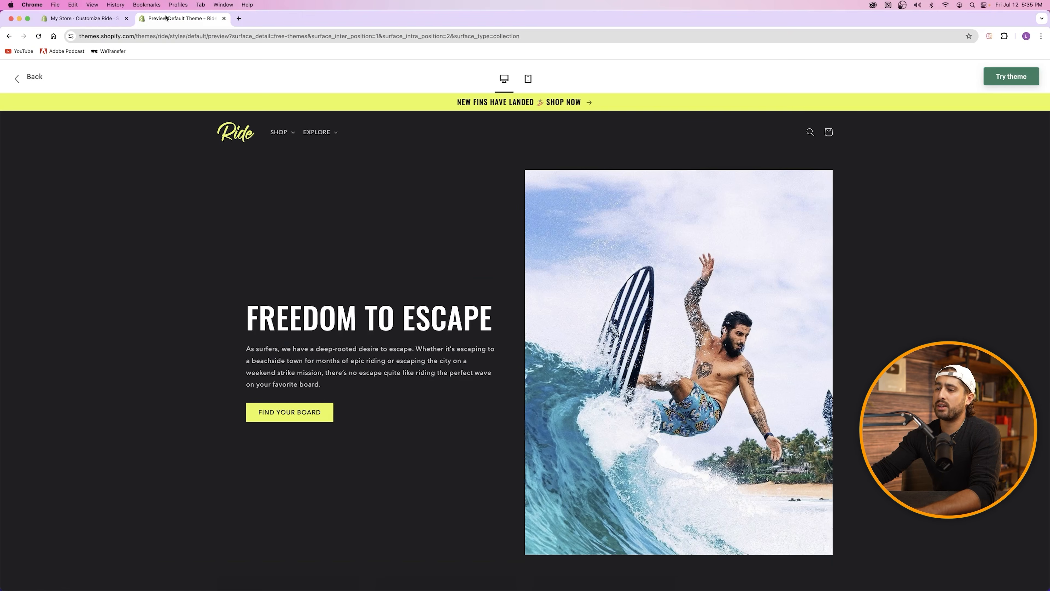
click(83, 18)
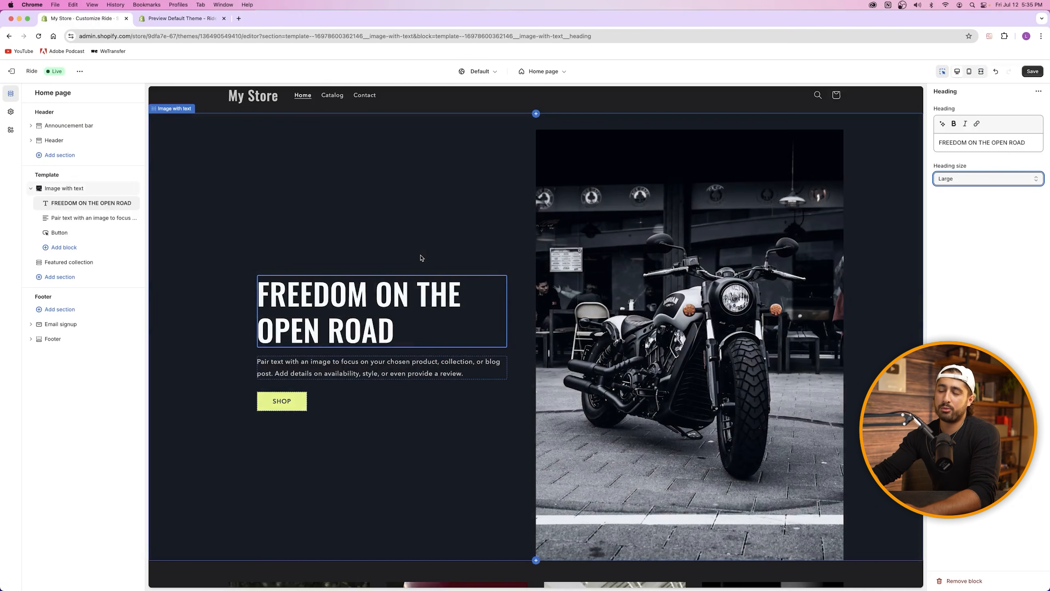
click(320, 363)
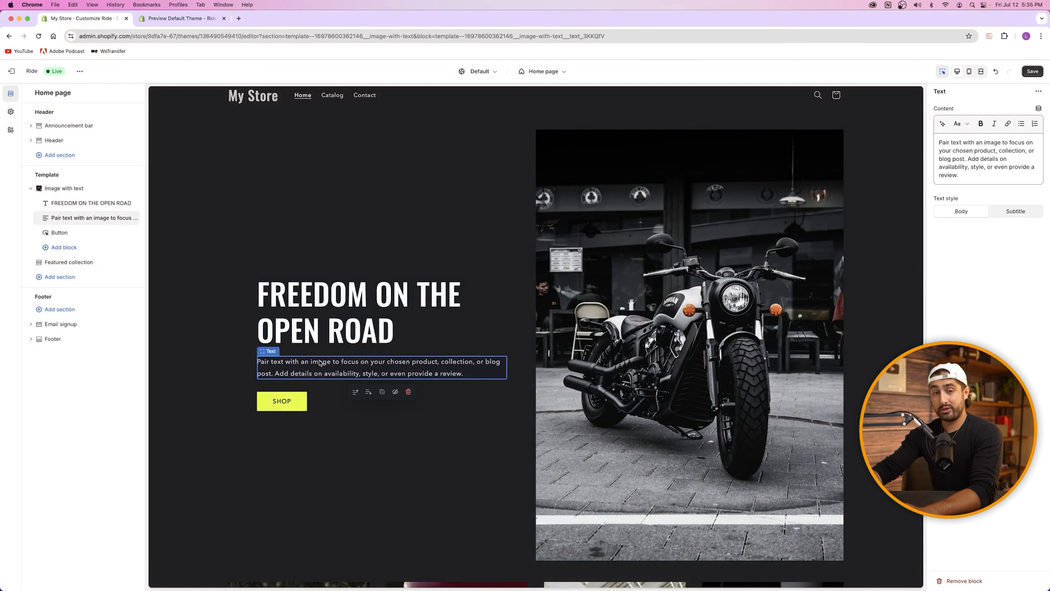
Step: Ask the AI generator for a subtitle about experiencing freedom on the open road with a new motorcycle
click(1011, 148)
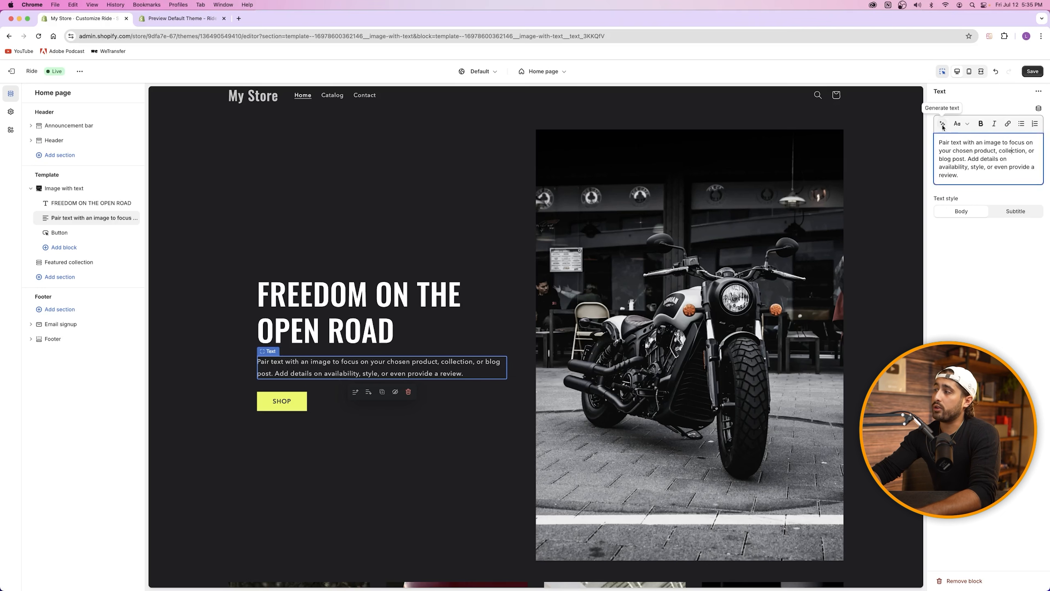
click(943, 124)
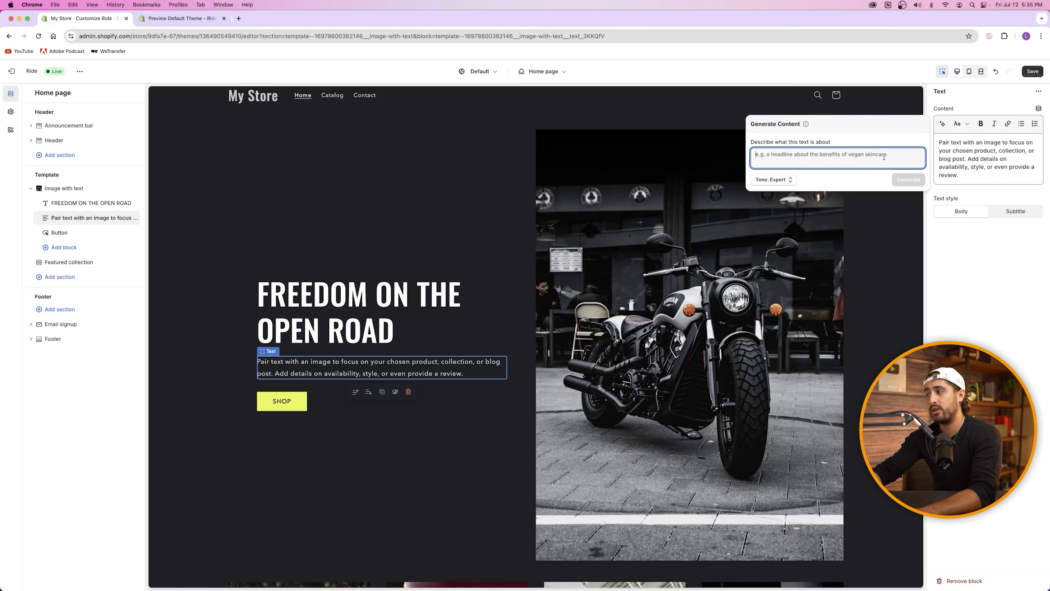
text(headline abou)
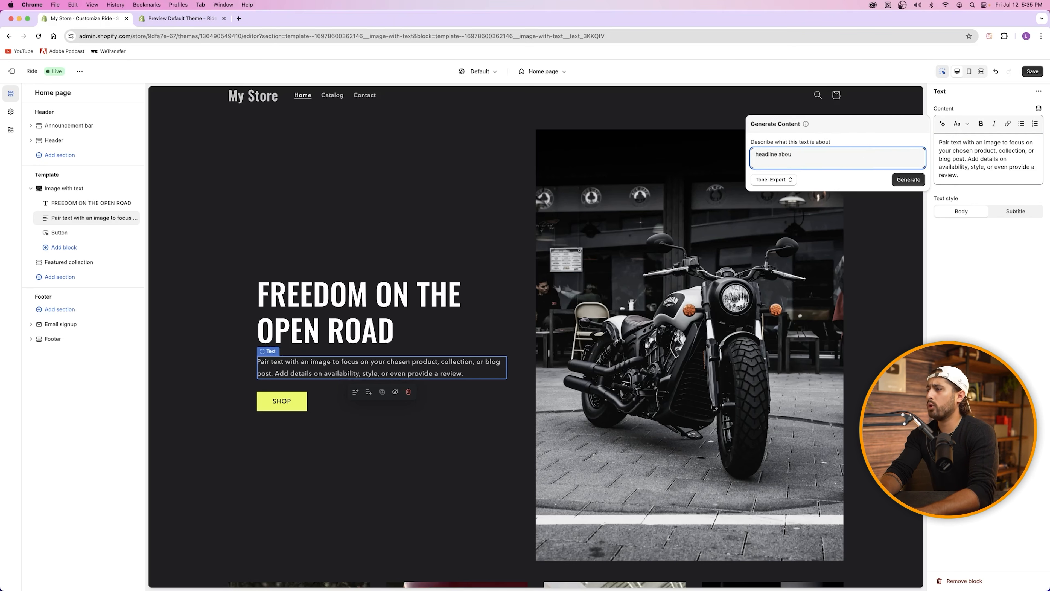
key(BackSpace)
text(subtitle for experiencing freedom on the open road by buying a new motorcycle from us)
key(Return)
Step: Generate suggestions in Expert tone and use the first one as the paragraph
click(895, 177)
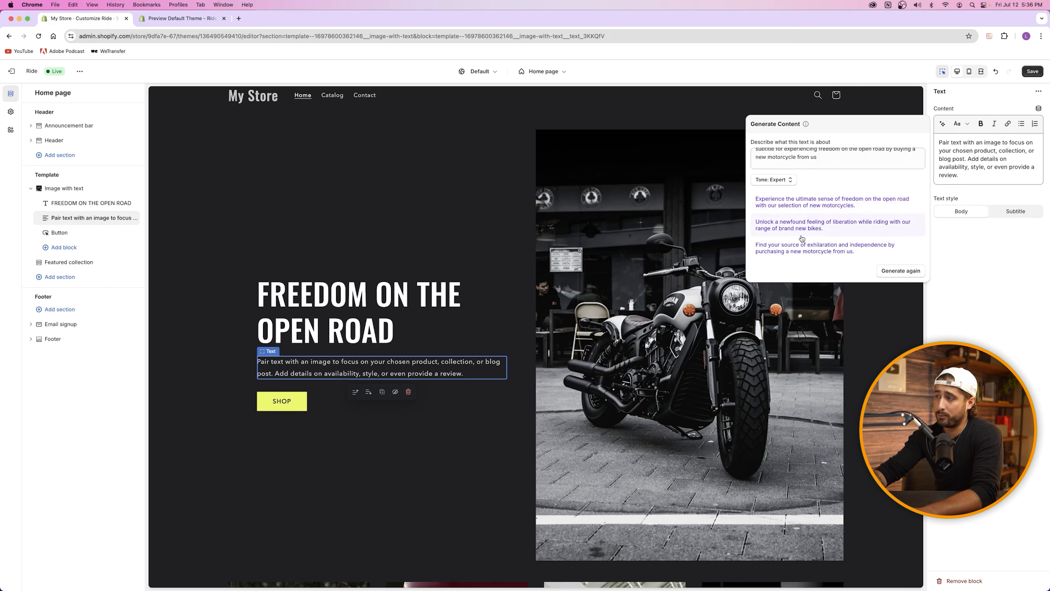
click(774, 180)
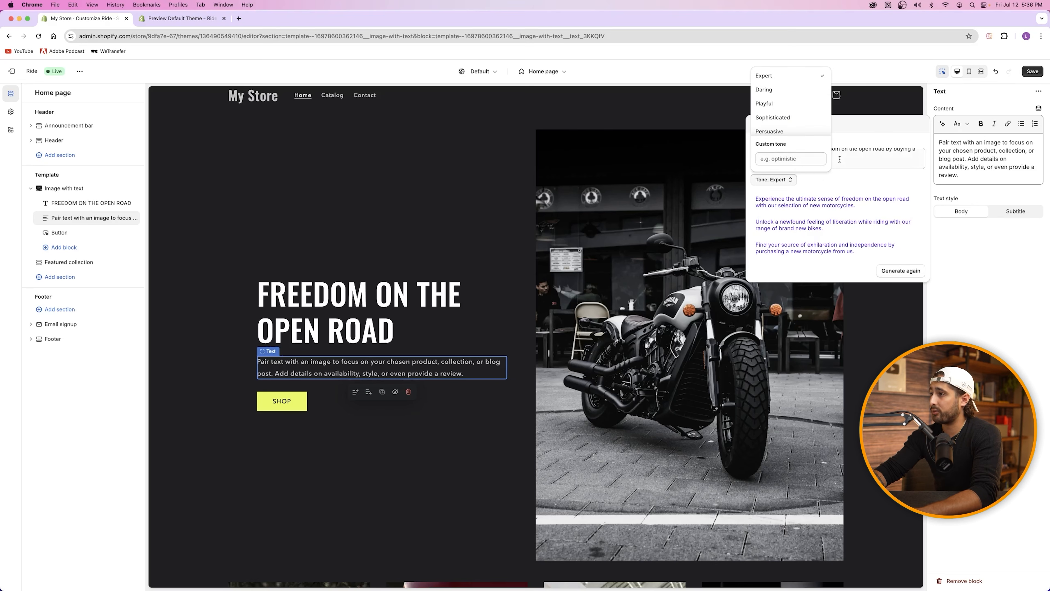
click(771, 202)
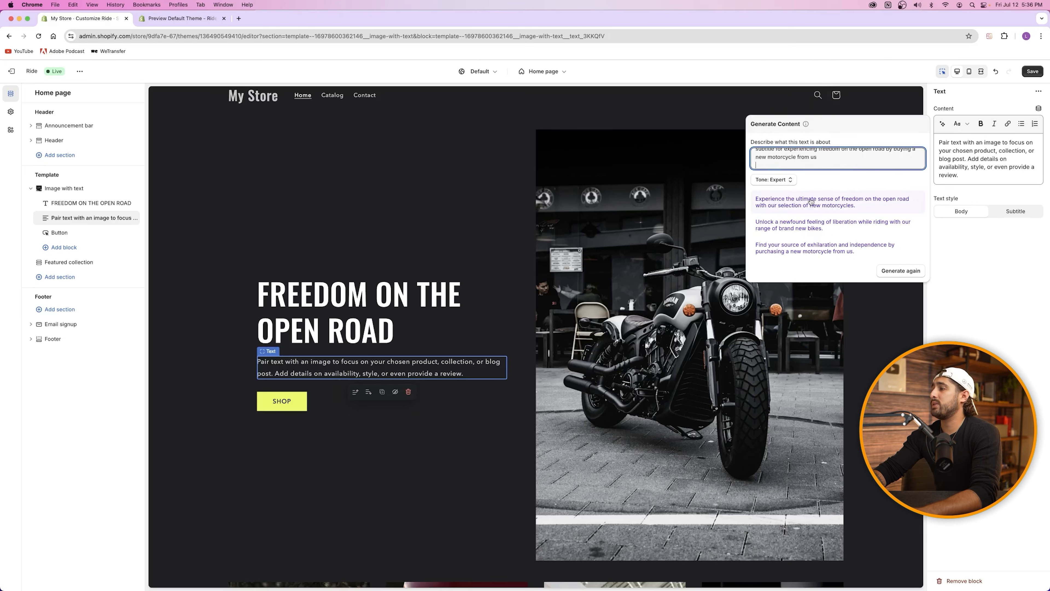
click(787, 212)
click(382, 254)
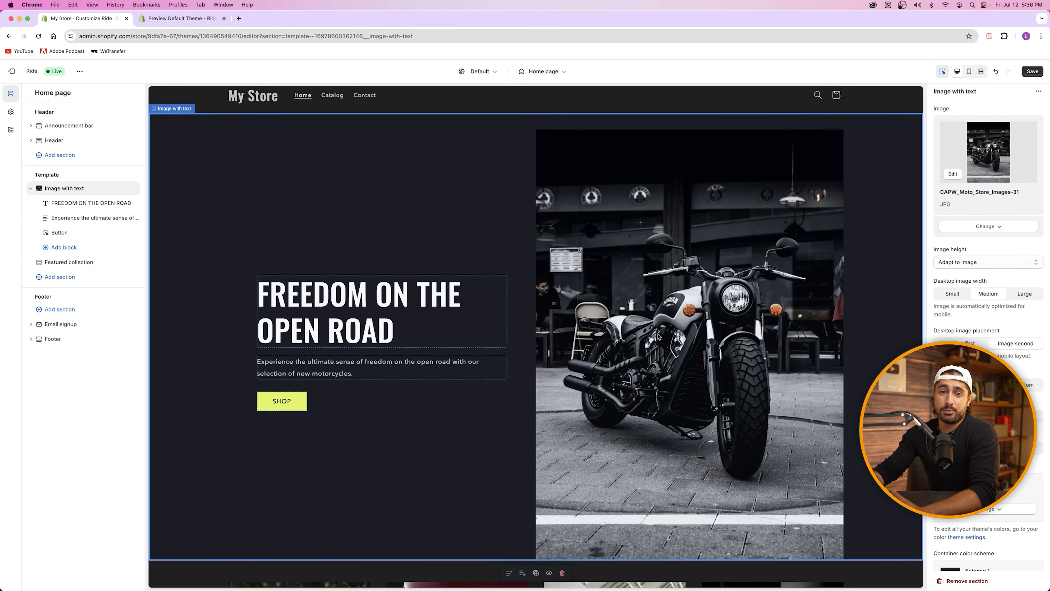
Step: Change the button label from SHOP to SHOP ALL BIKES
click(293, 401)
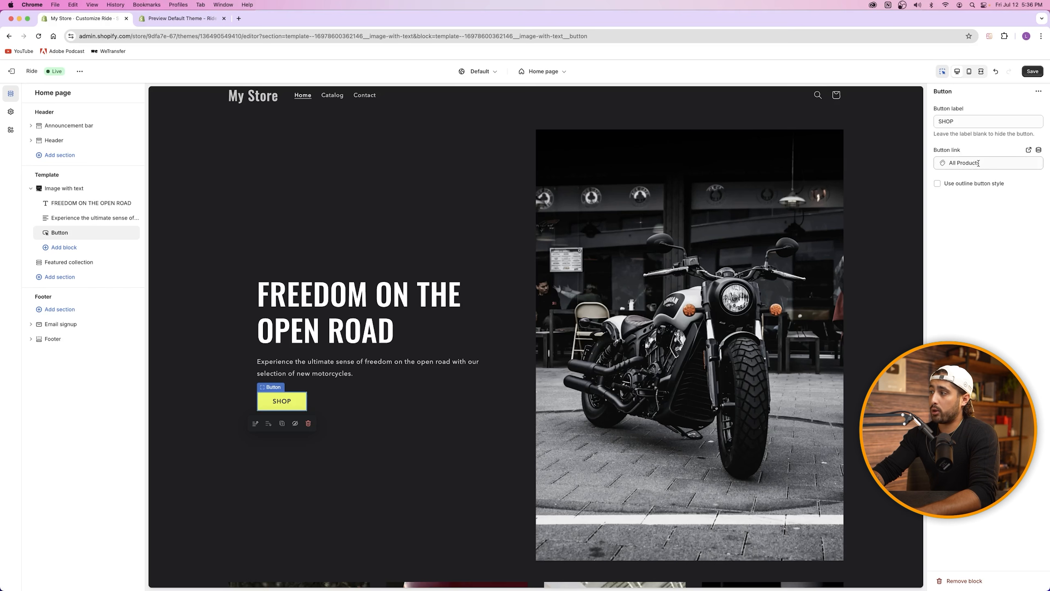
click(965, 123)
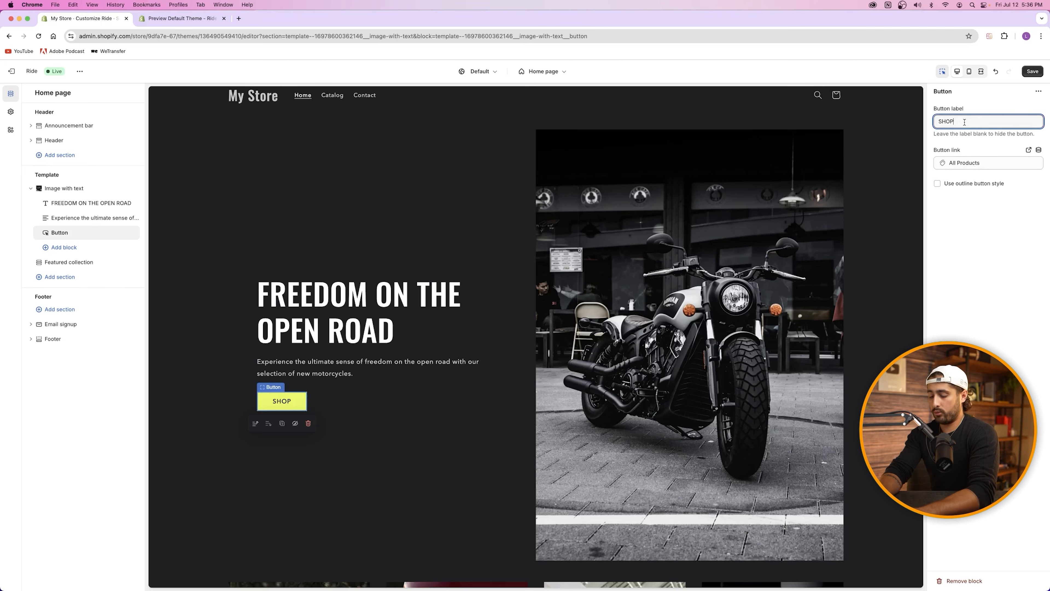
text(ALL BIKES)
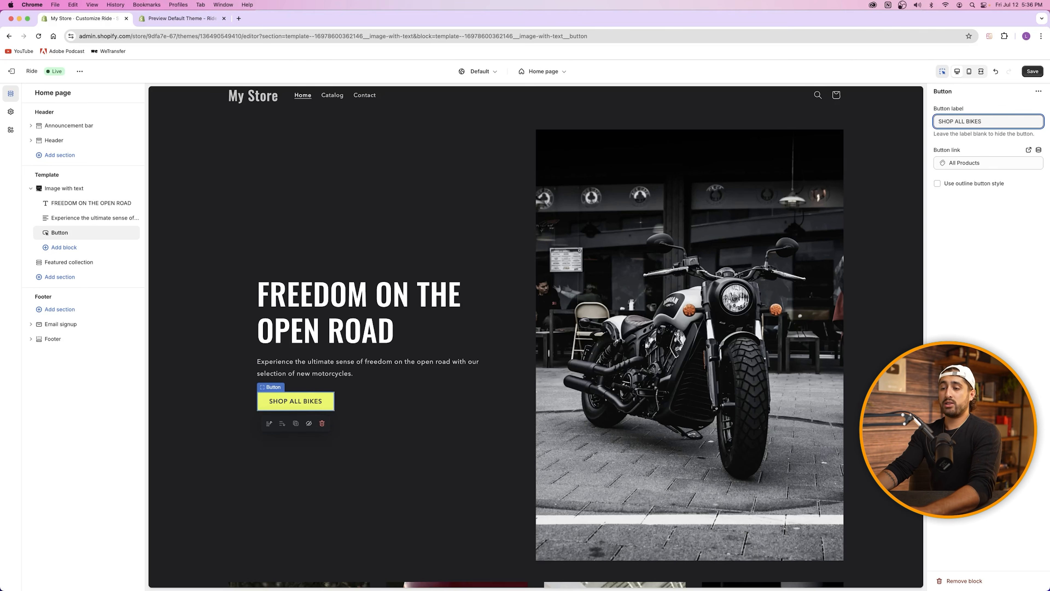
Step: Link the button to the All products collection instead of Bikes Over $20K
click(964, 163)
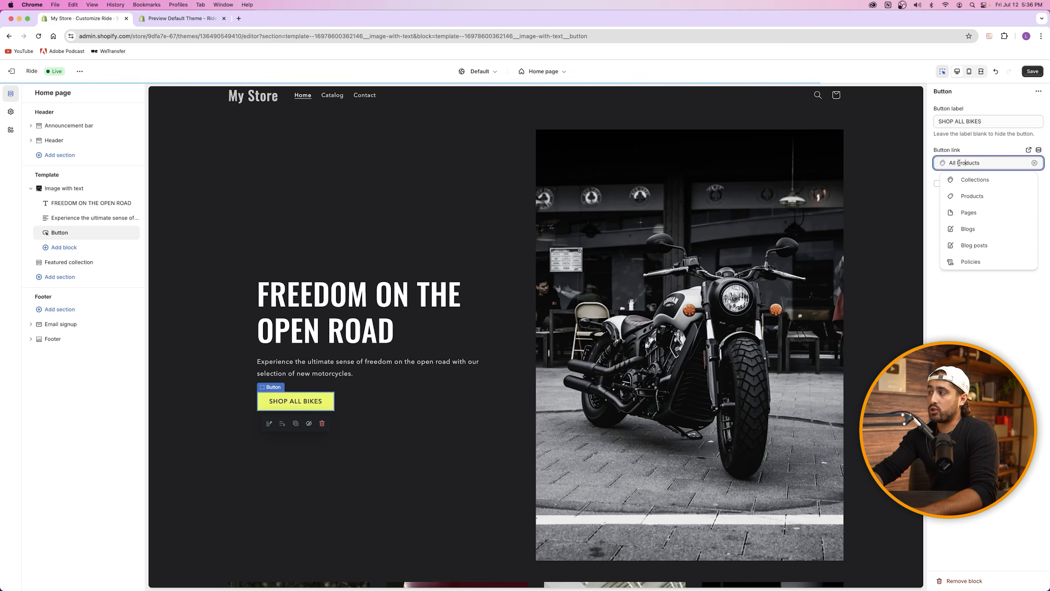
click(972, 180)
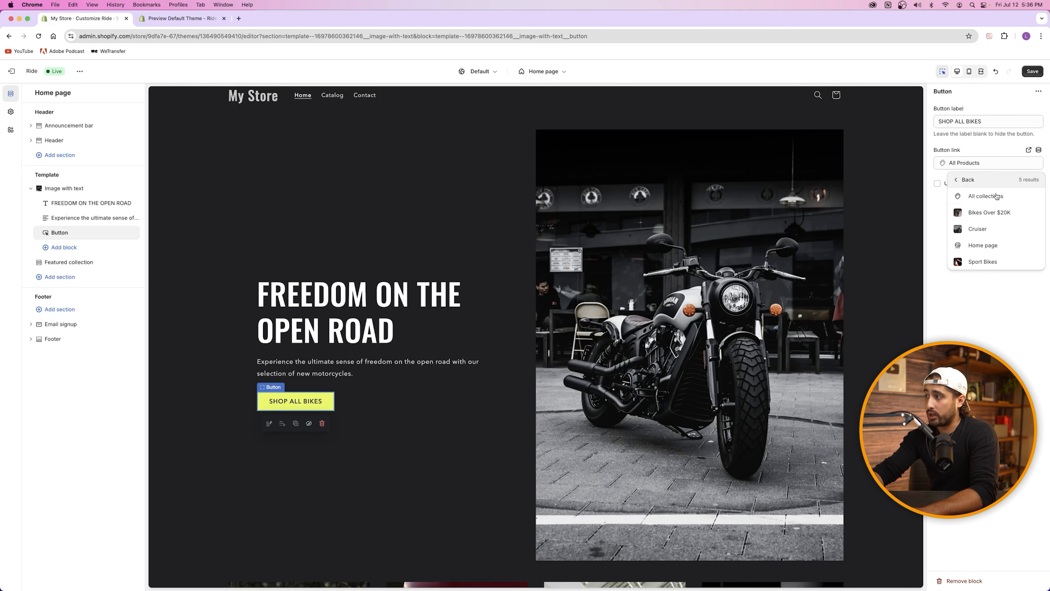
click(991, 216)
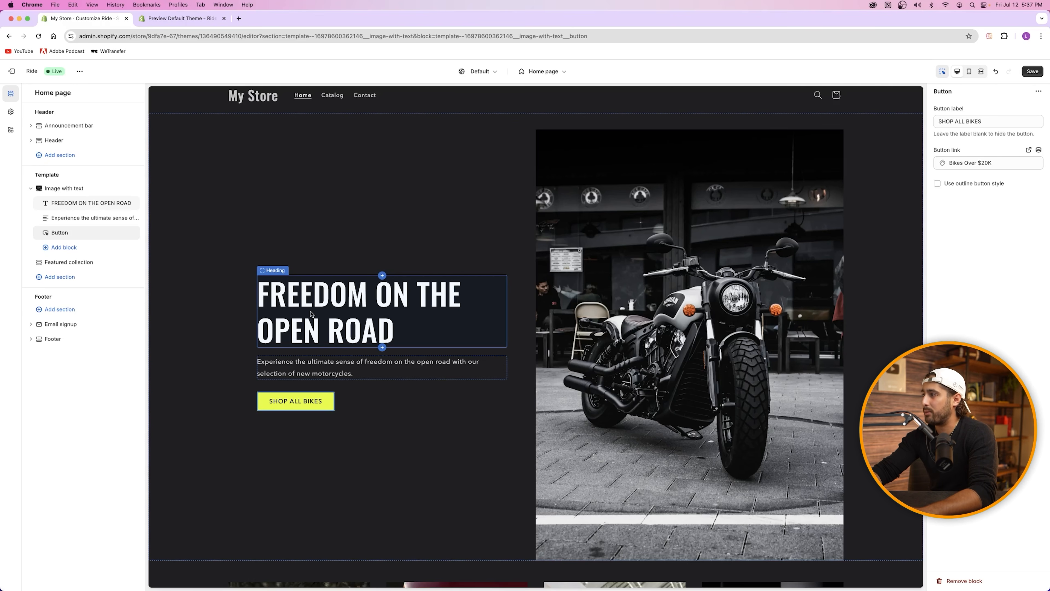
click(984, 162)
click(974, 180)
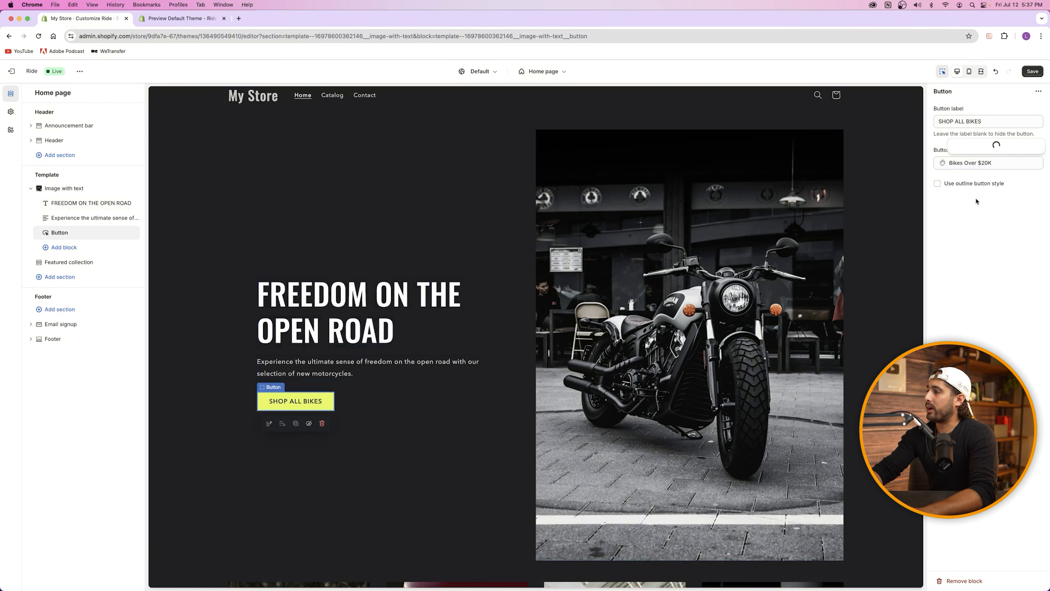
click(981, 201)
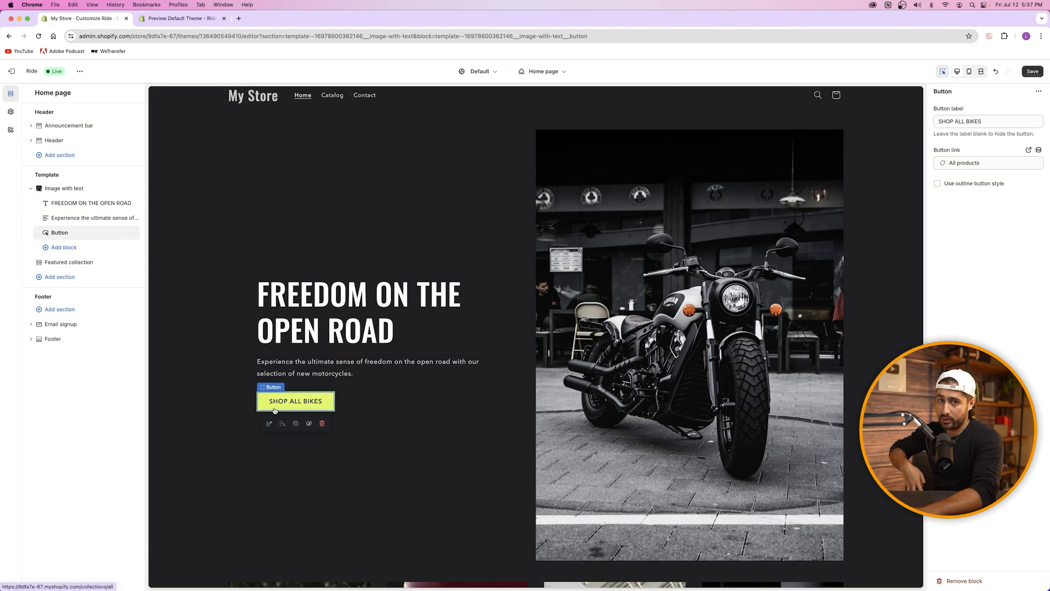
click(427, 212)
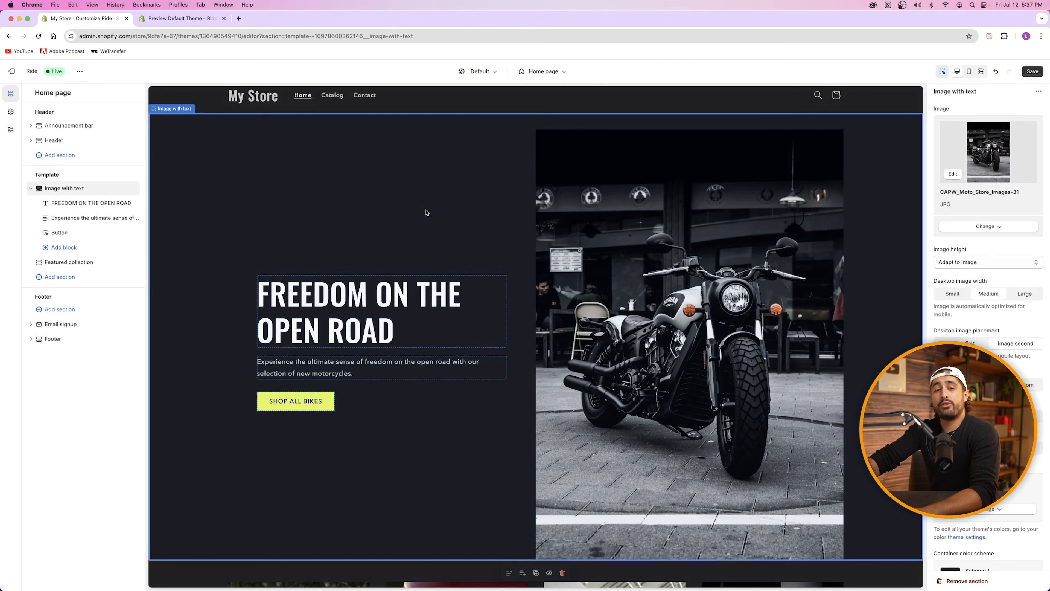
Step: Give the paragraph under FREEDOM ON THE OPEN ROAD the Subtitle style and save with Cmd+S
click(354, 313)
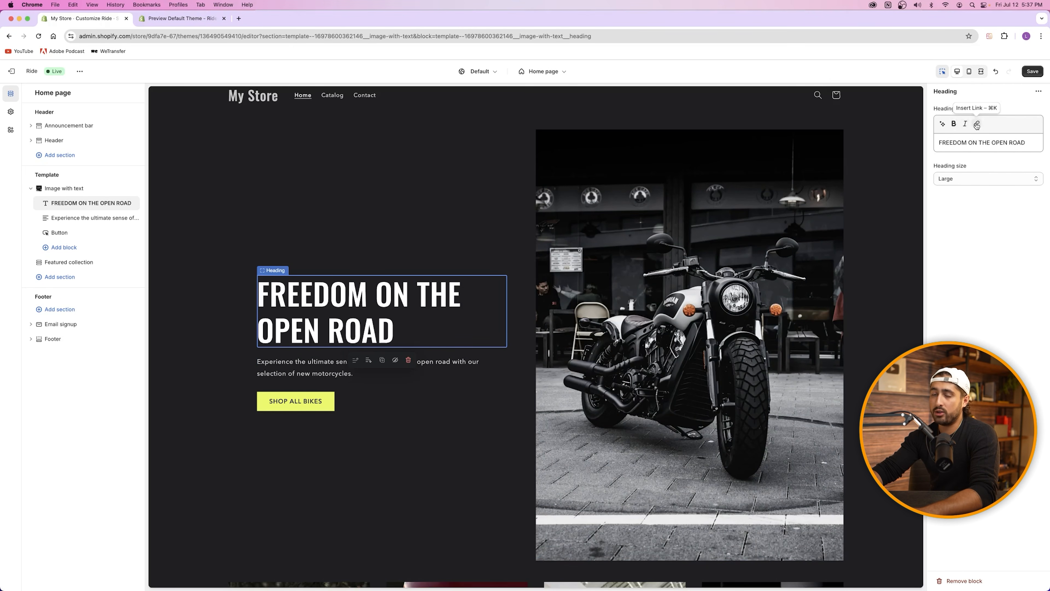
click(320, 365)
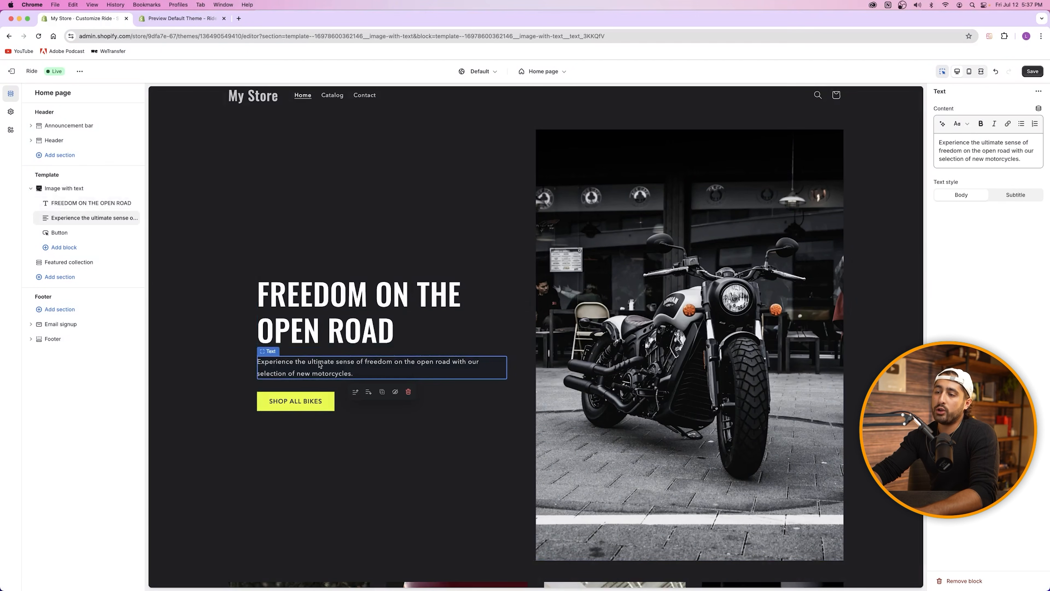
click(166, 20)
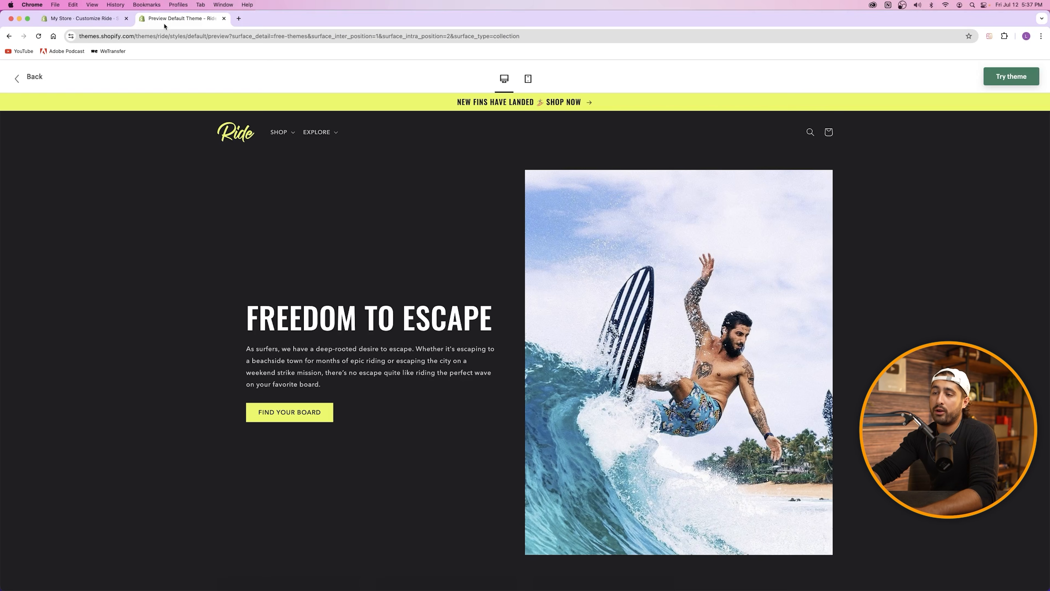
click(103, 19)
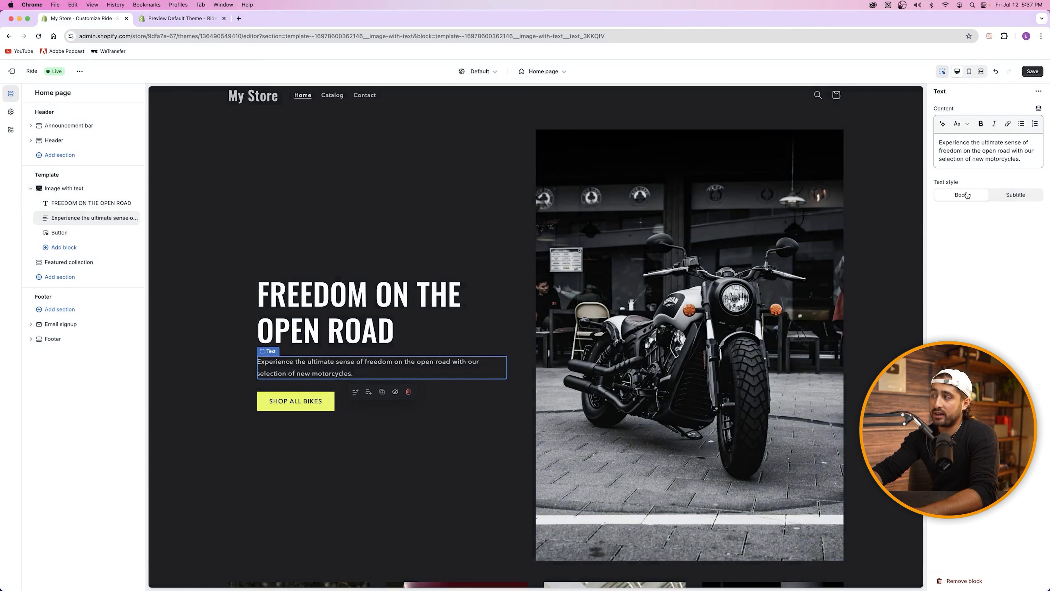
click(1014, 195)
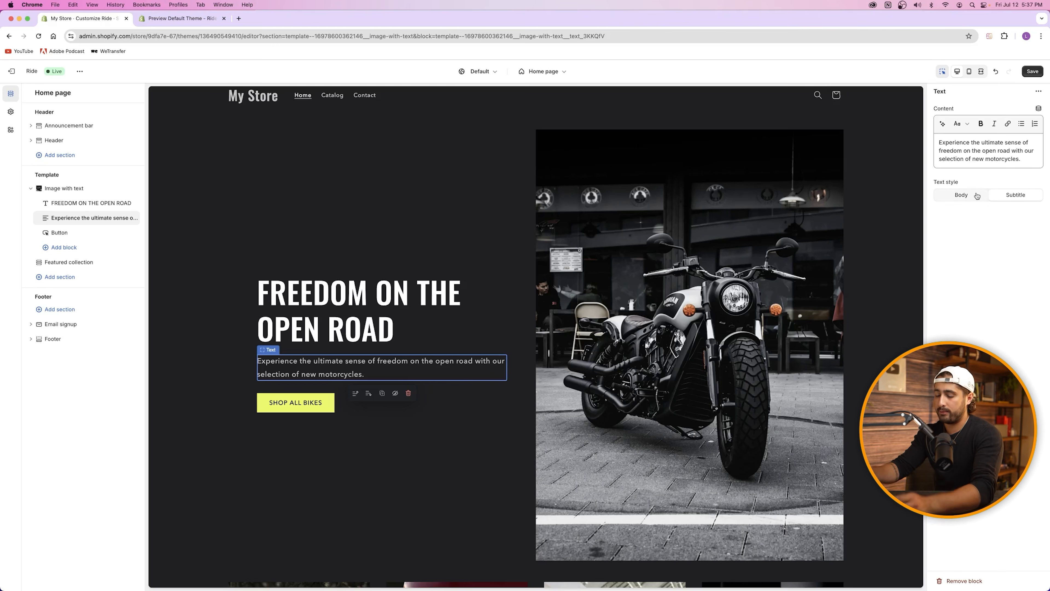
key(super+s)
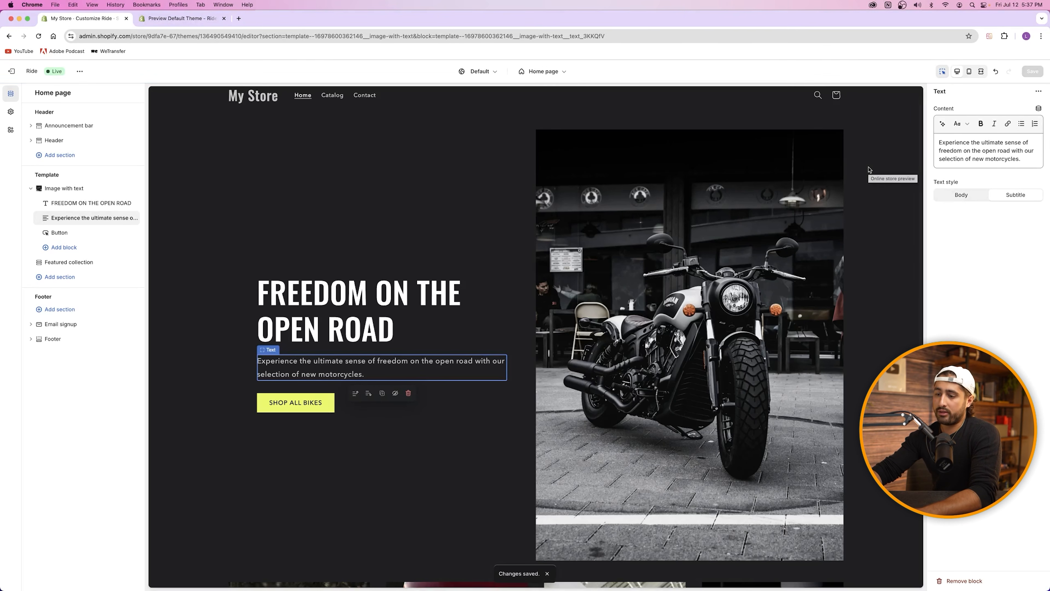
key(ctrl+Tab)
Step: Review the demo's surfboard grid, then select the Featured collection section in the editor
scroll(518, 252, down, 10)
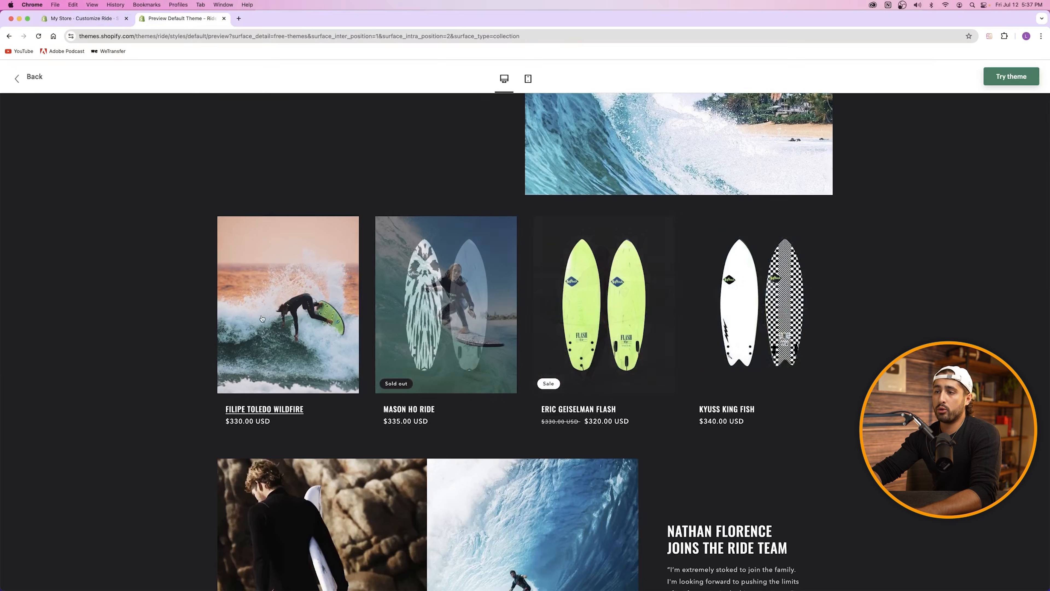
scroll(577, 303, up, 2)
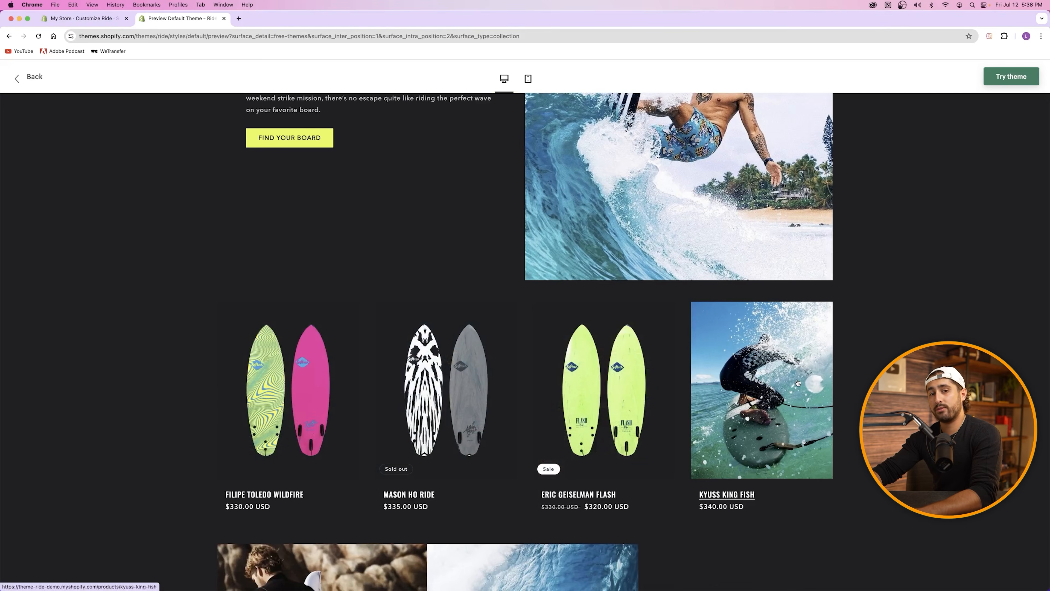
click(81, 18)
scroll(478, 368, down, 10)
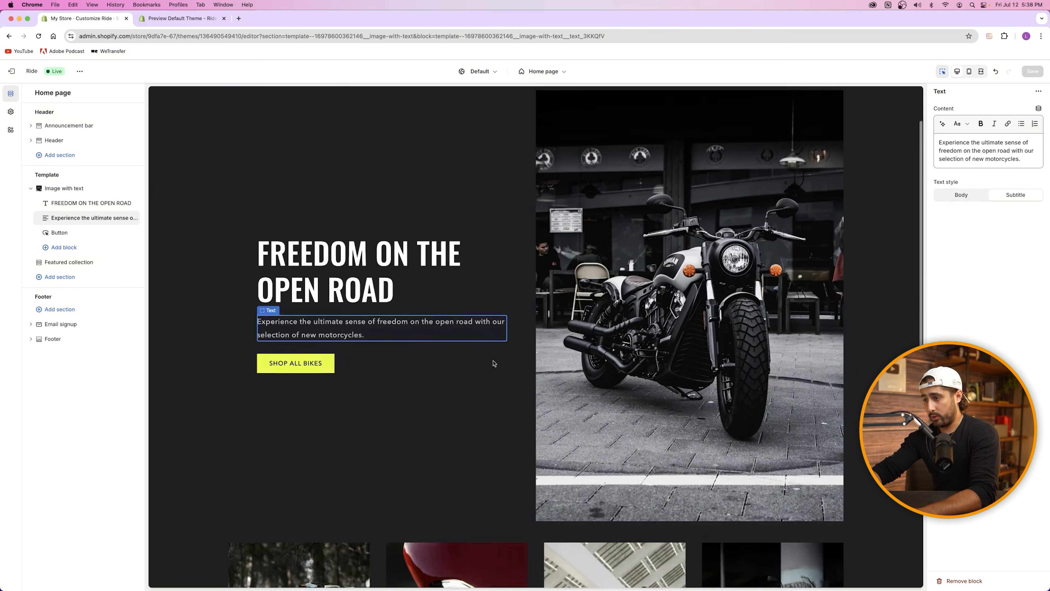
click(473, 285)
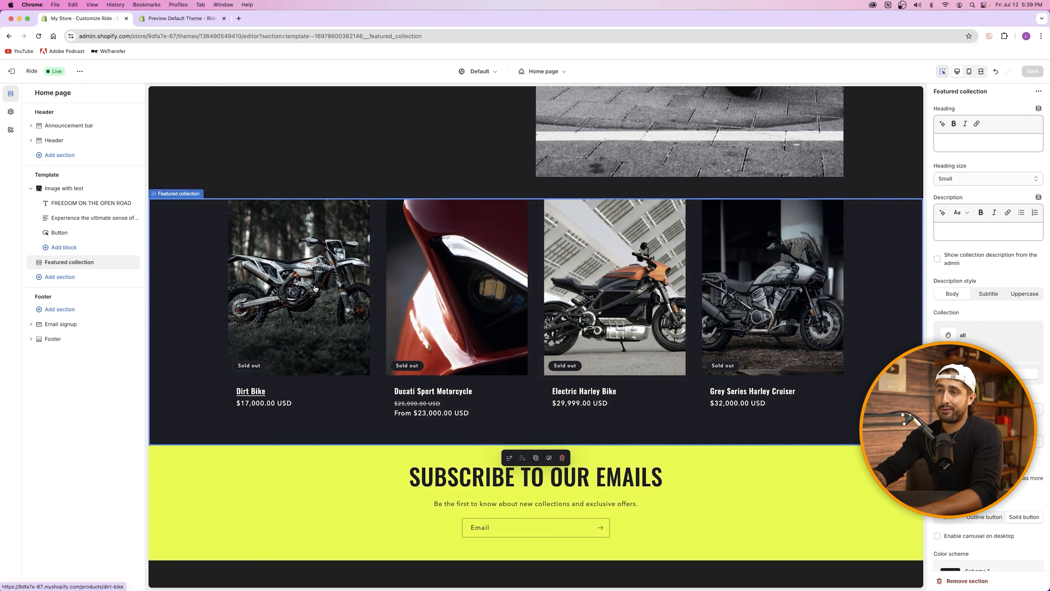
click(181, 18)
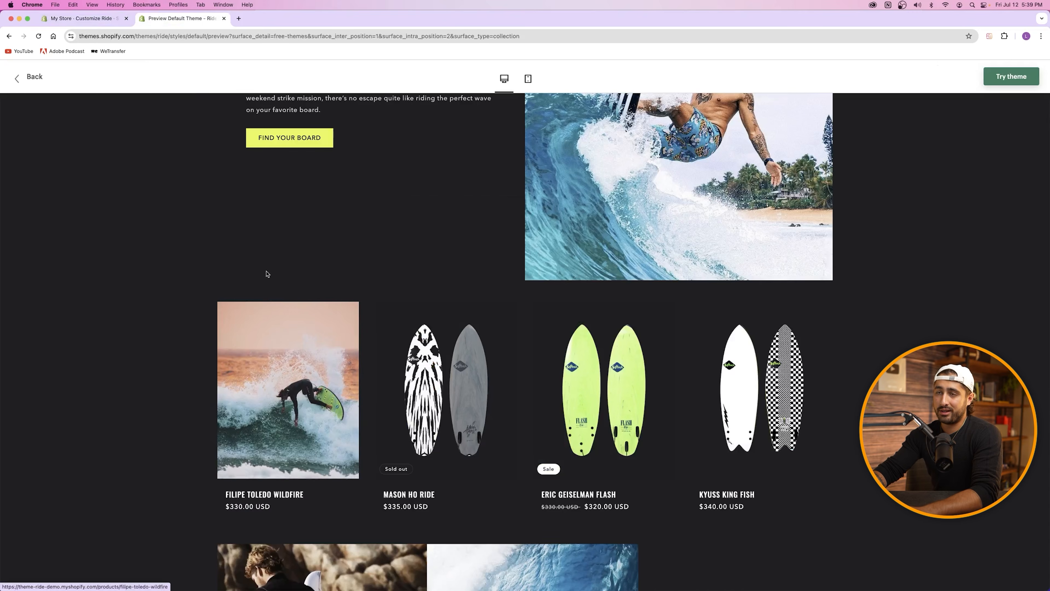
click(88, 20)
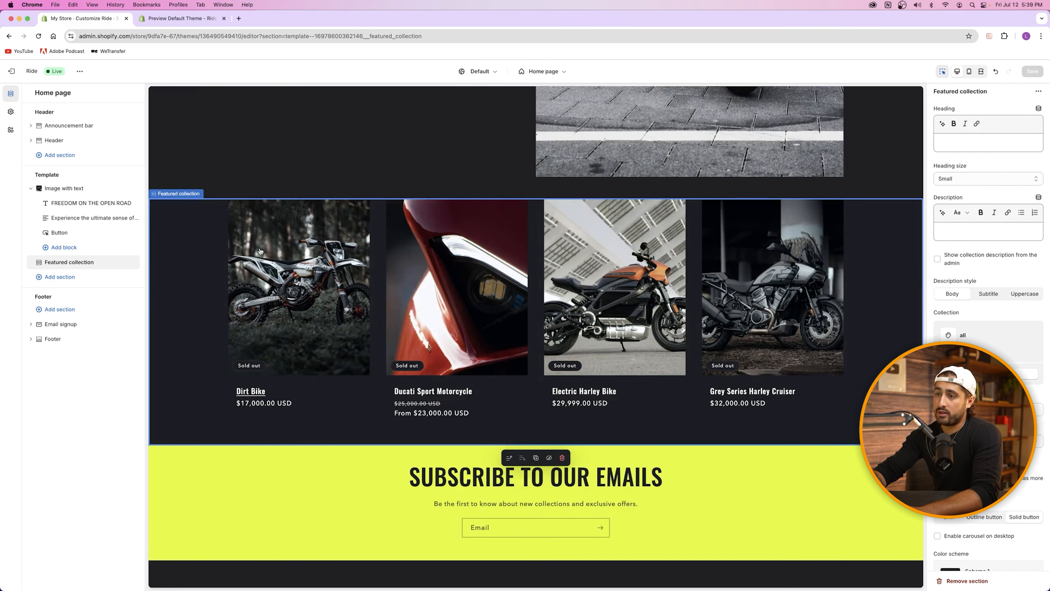
Step: Enable 'Show second image on hover' for the featured bike product cards
scroll(964, 258, down, 10)
scroll(964, 259, down, 5)
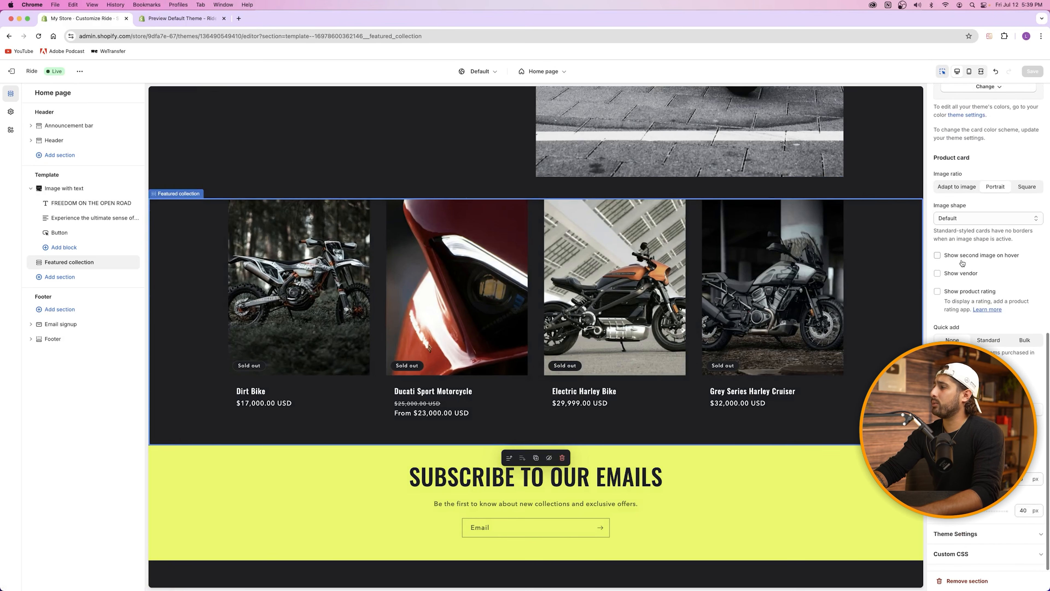
click(938, 255)
mouse_move(481, 240)
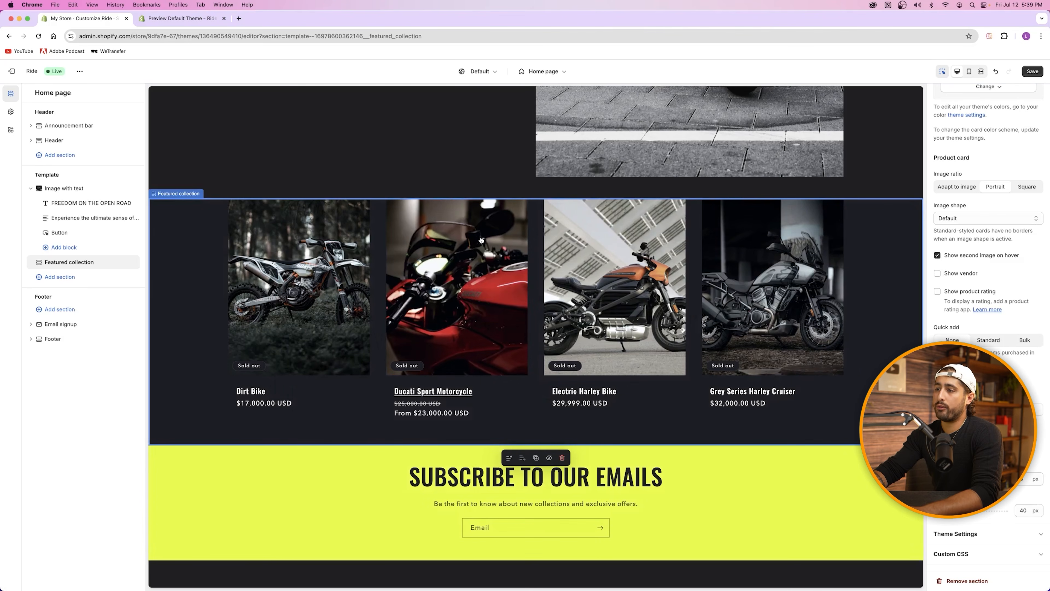
mouse_move(576, 258)
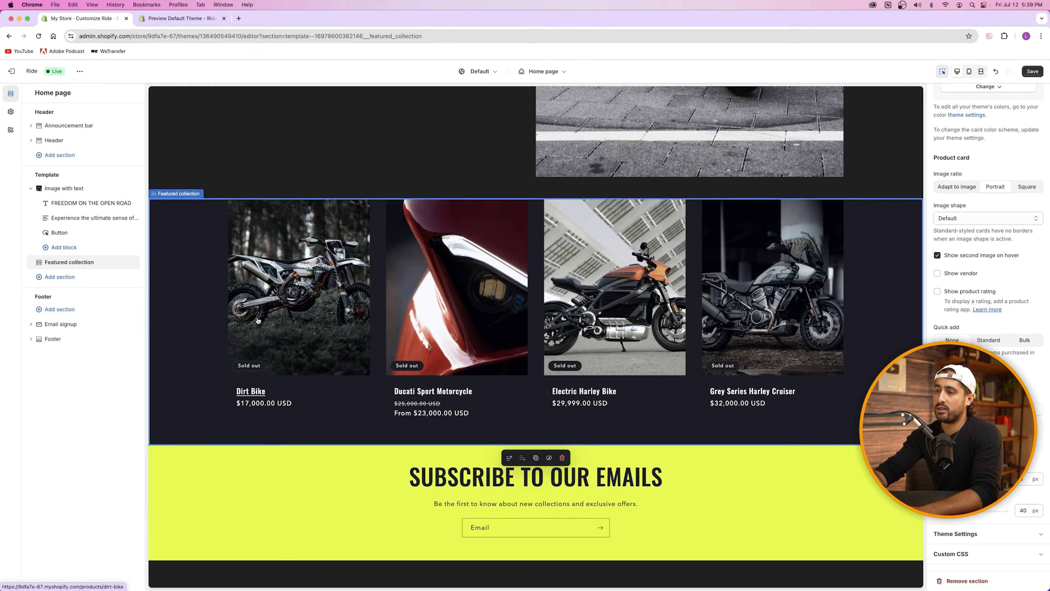
mouse_move(478, 347)
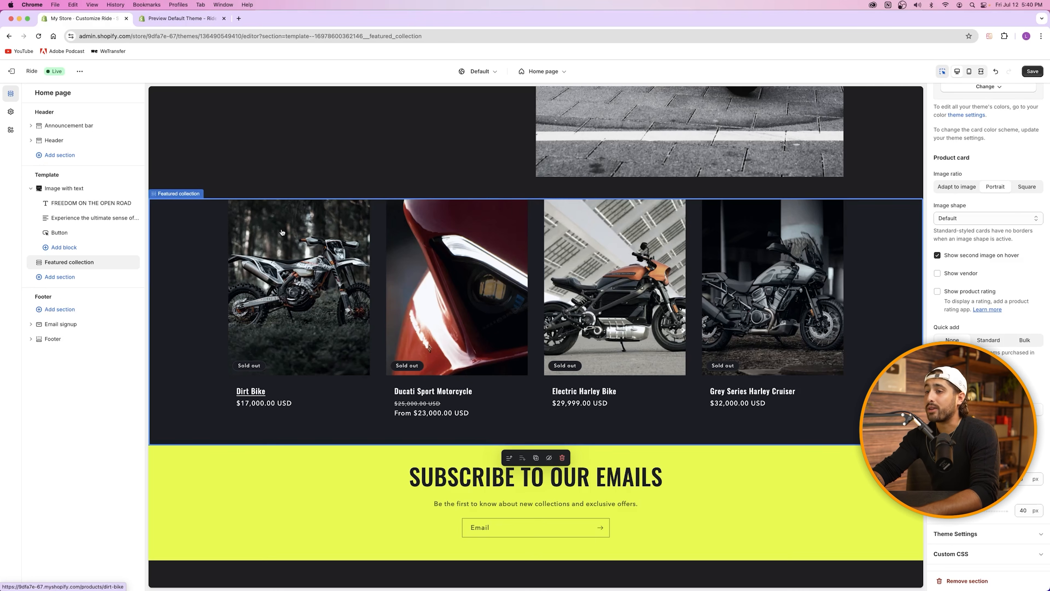
Step: Check the demo's hover images, then turn off Show collection description for Featured collection
click(191, 20)
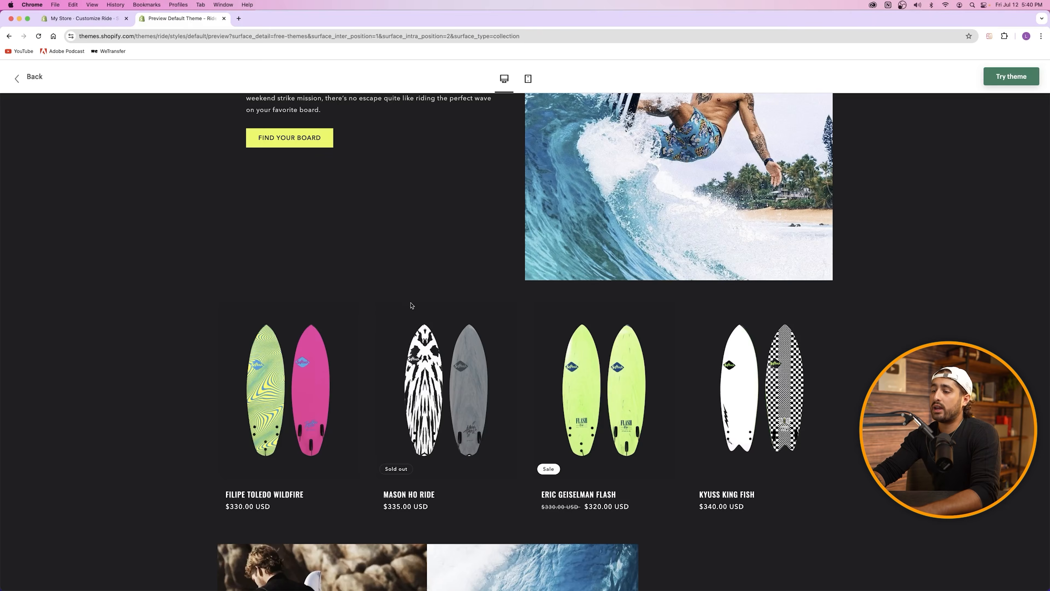
mouse_move(454, 384)
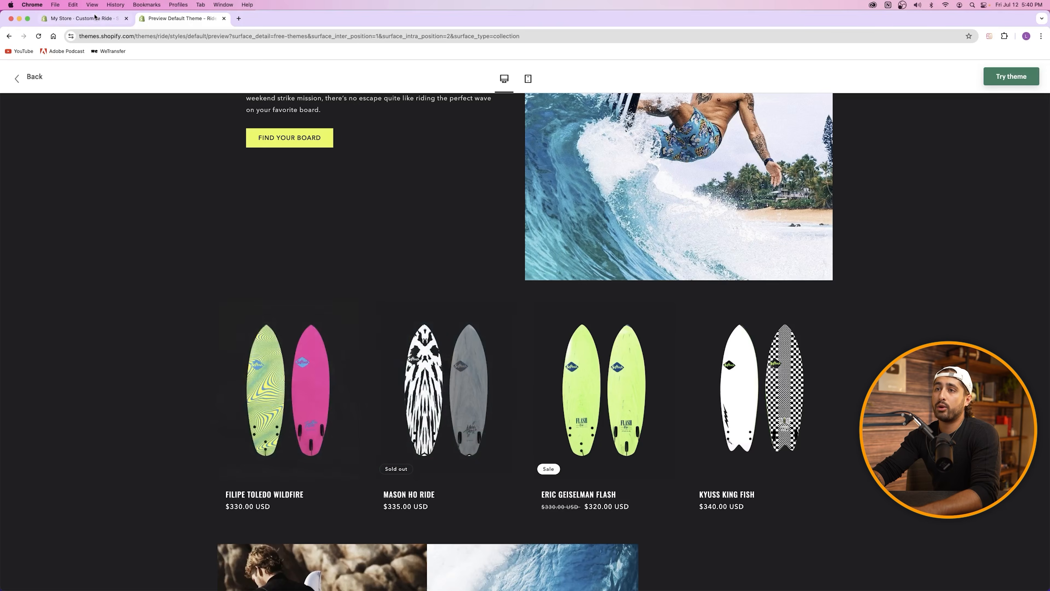
click(81, 18)
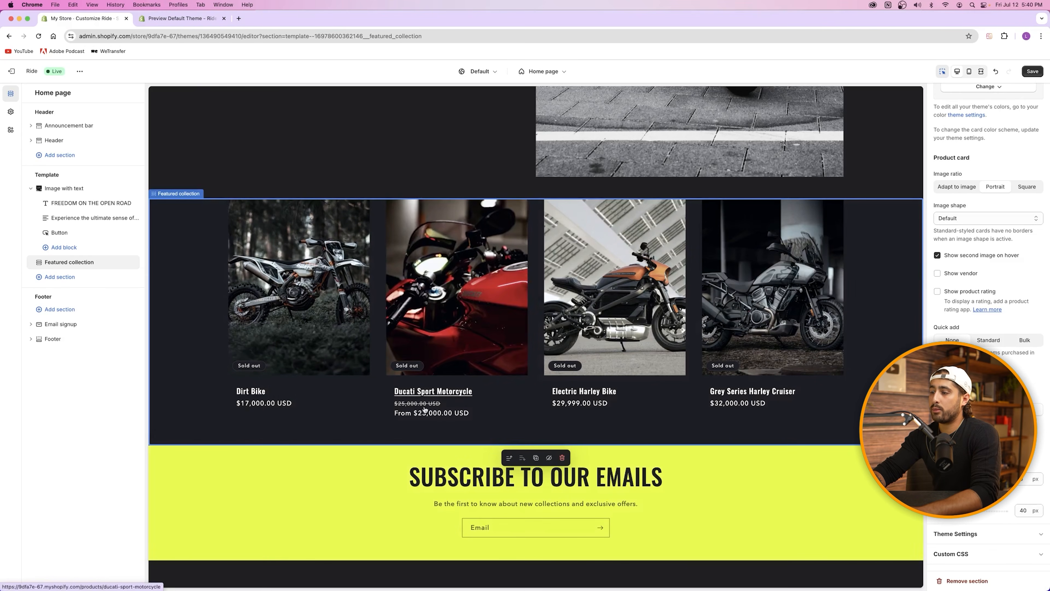
mouse_move(585, 312)
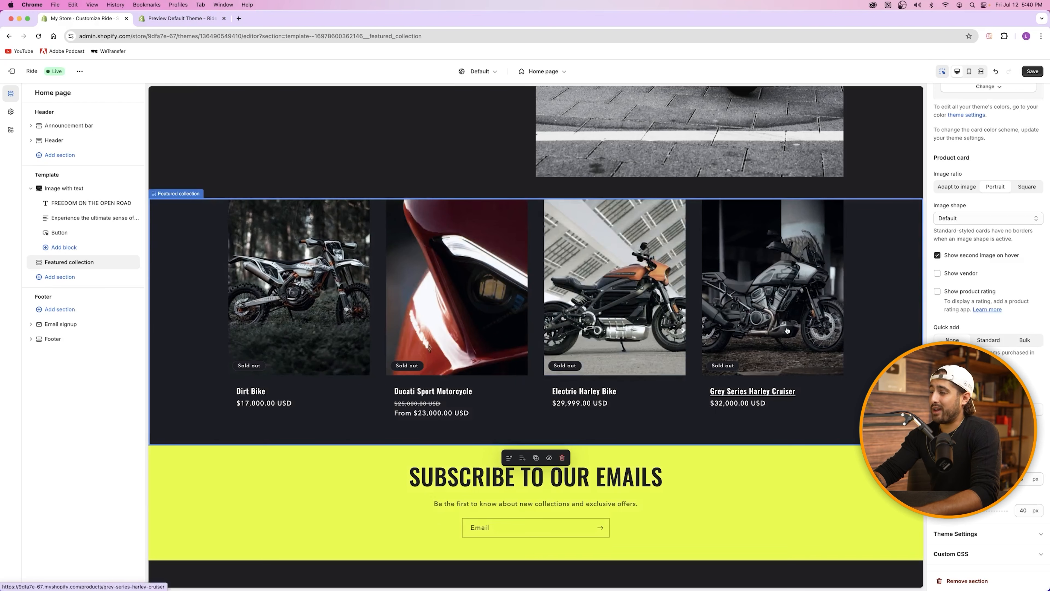
scroll(972, 227, up, 10)
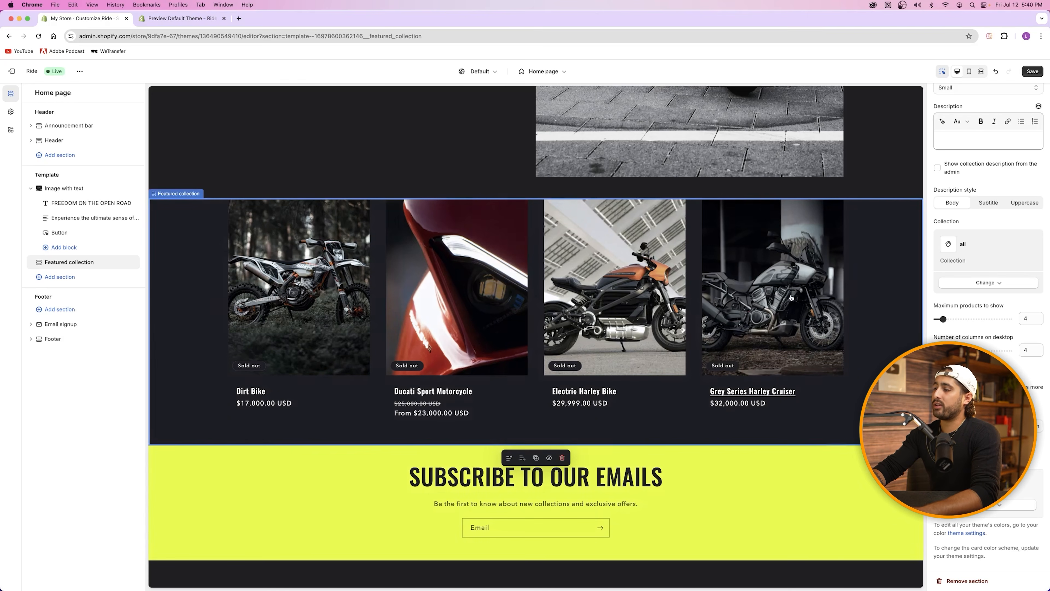
click(938, 168)
scroll(949, 184, down, 1)
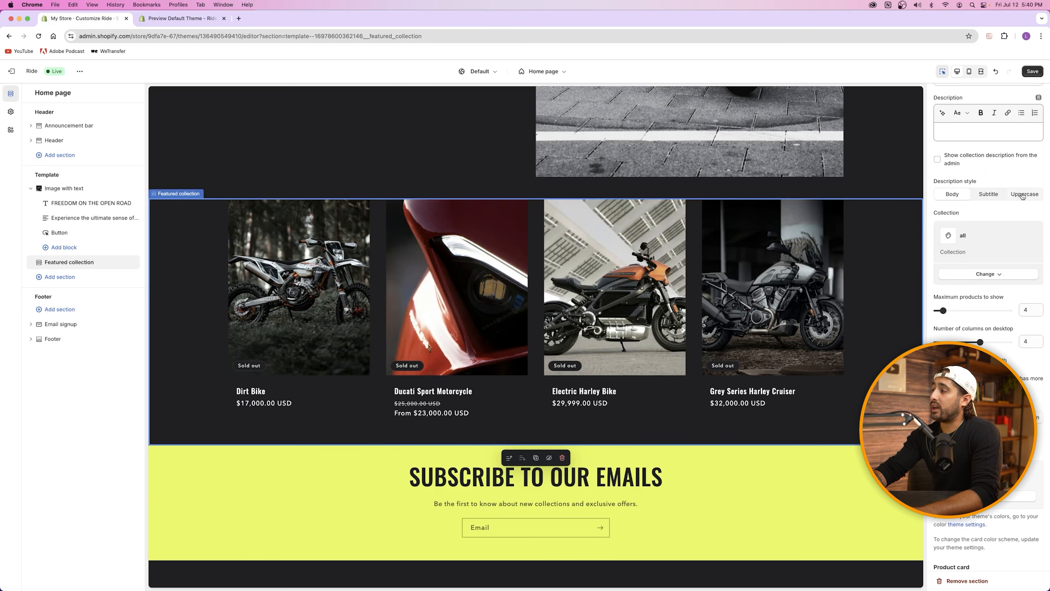
scroll(887, 206, up, 10)
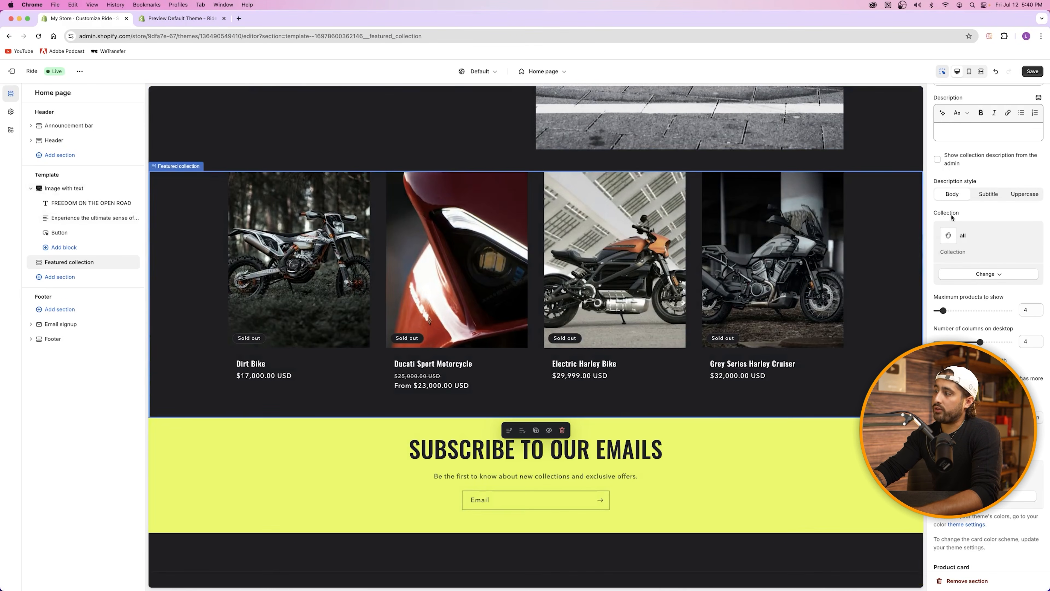
click(989, 275)
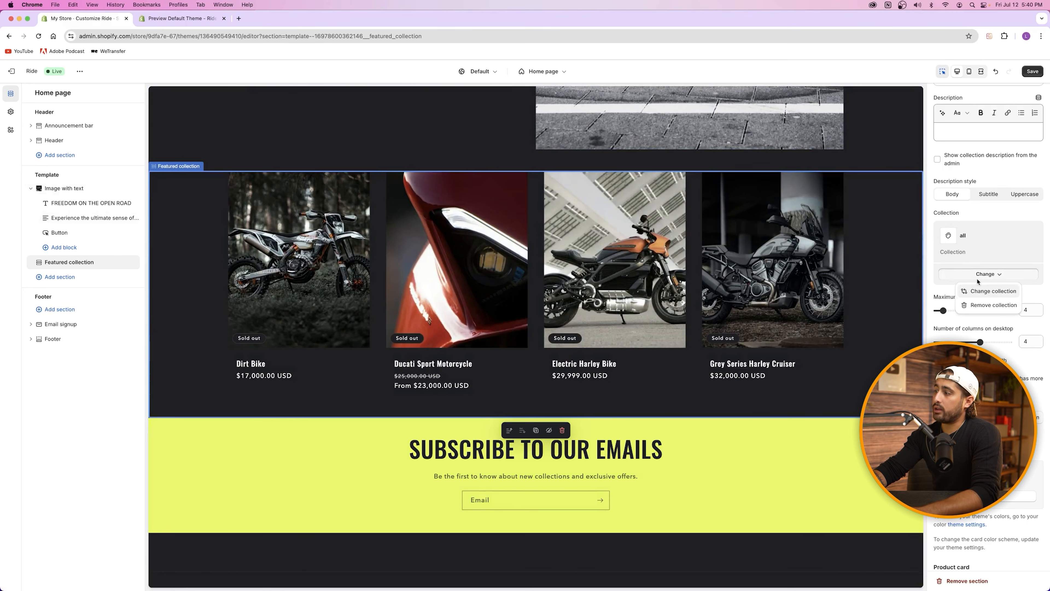
click(989, 296)
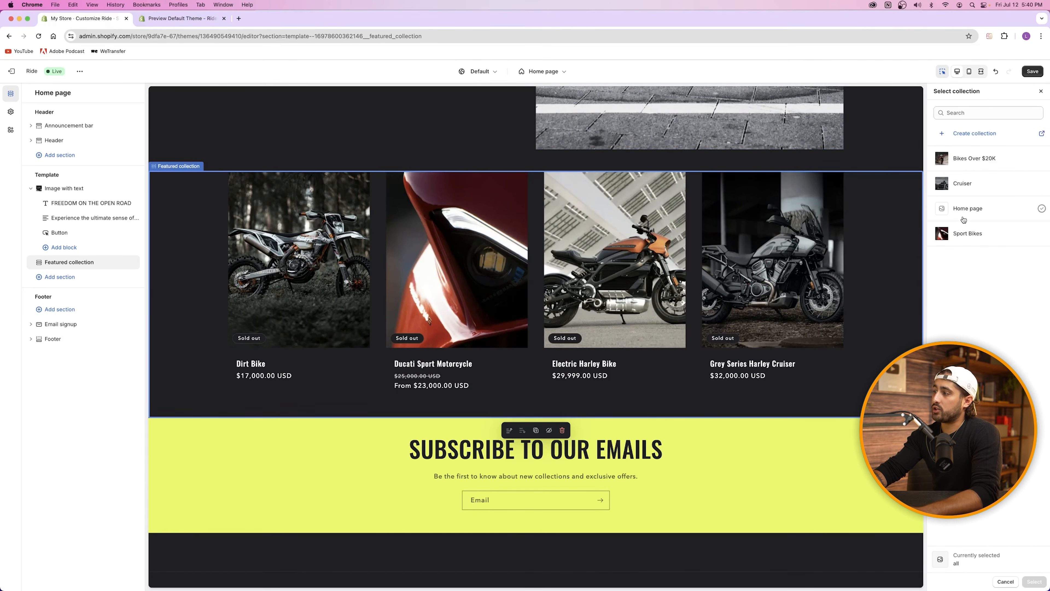
click(965, 234)
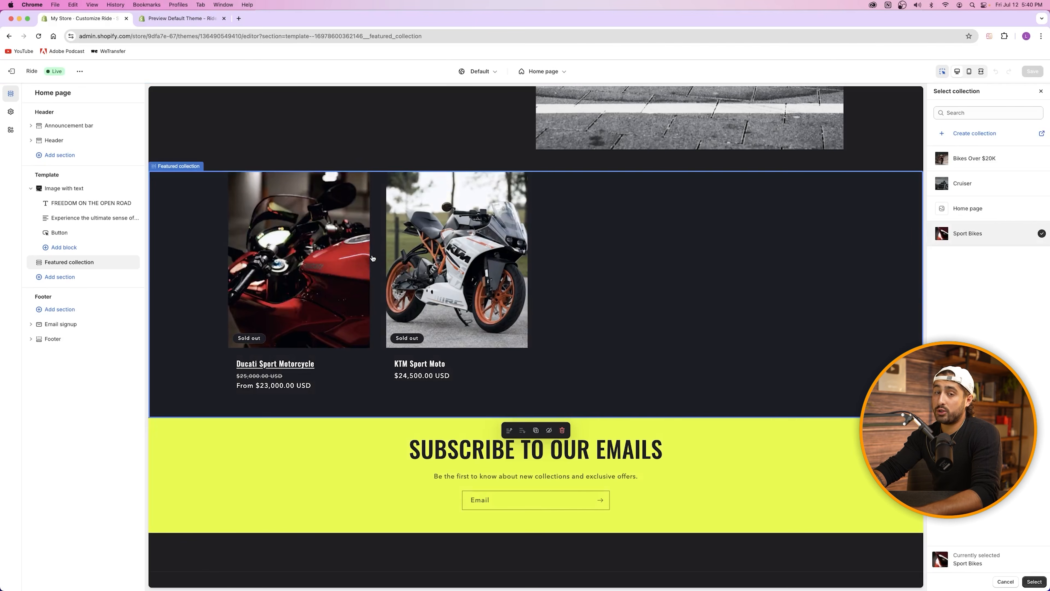
click(966, 185)
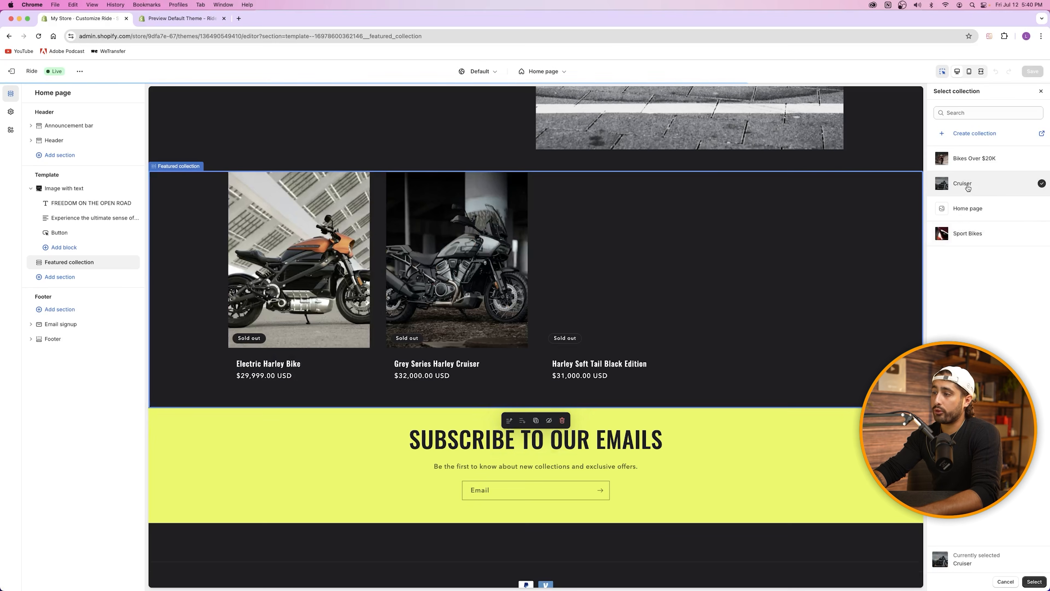
click(974, 161)
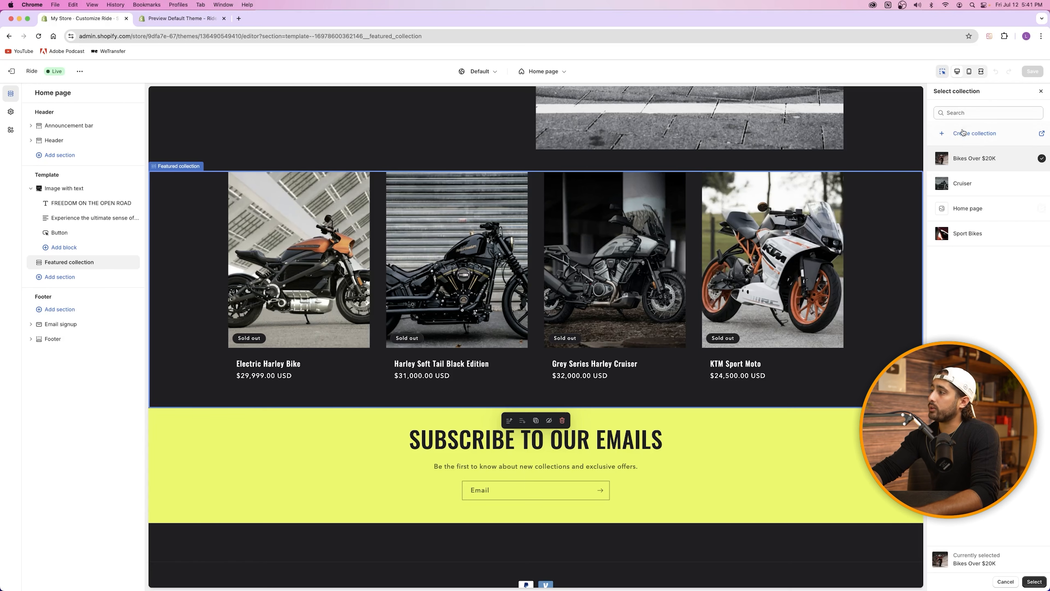
click(1041, 91)
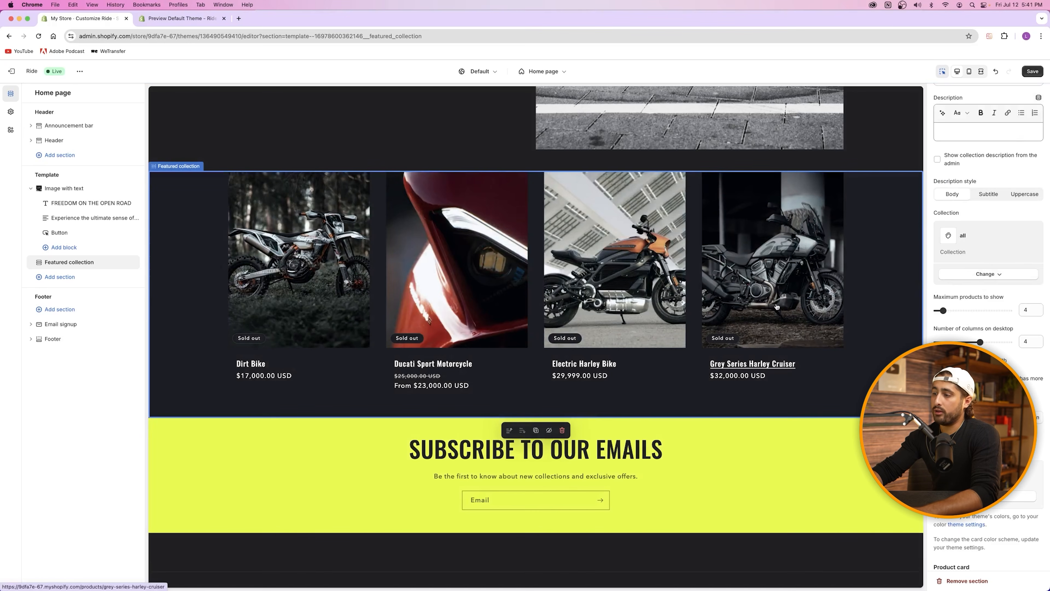
Step: Enable the View all link when the collection has more products than shown
scroll(968, 269, up, 3)
scroll(968, 269, down, 7)
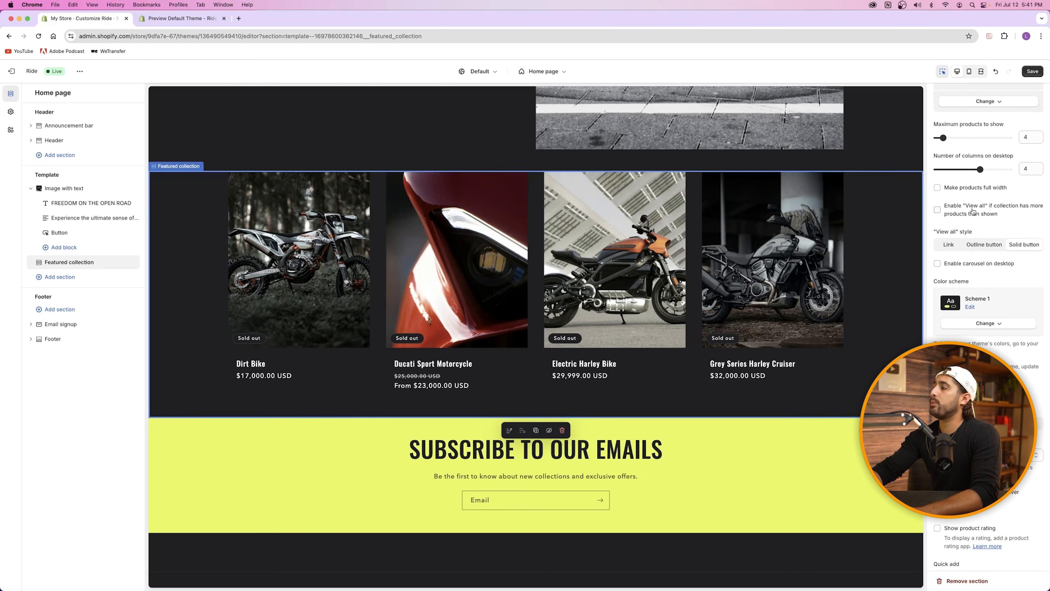
click(963, 213)
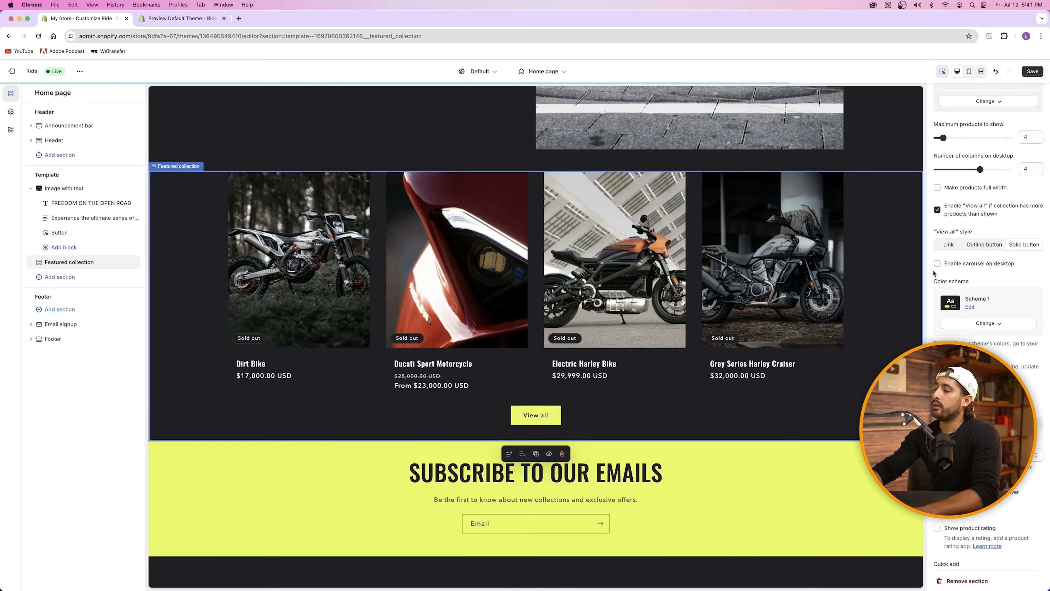
Step: Test View all on the six-product Catalog page, return home, and save the theme
click(540, 416)
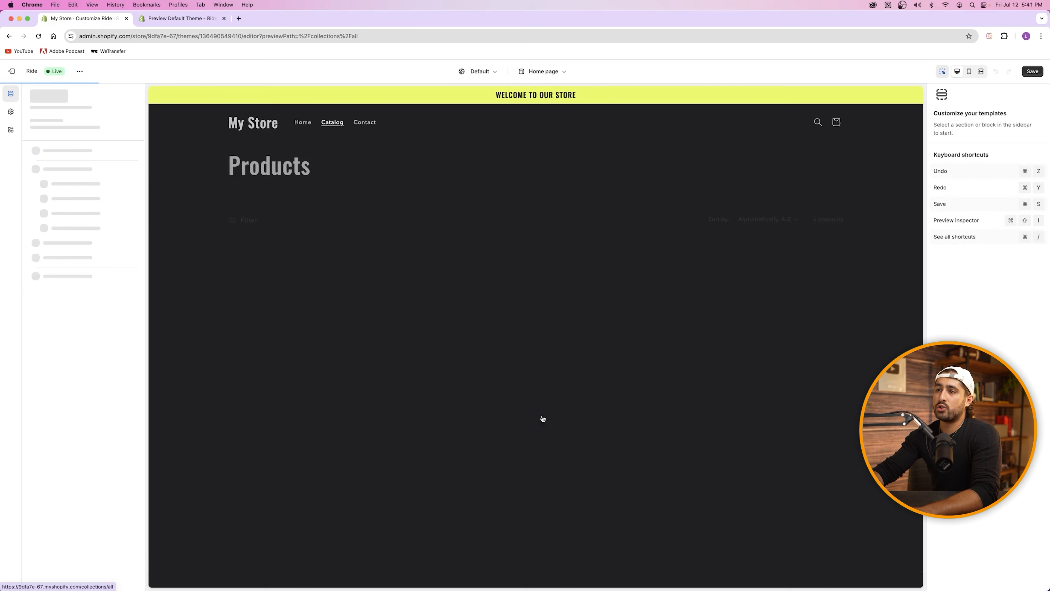
scroll(459, 267, down, 2)
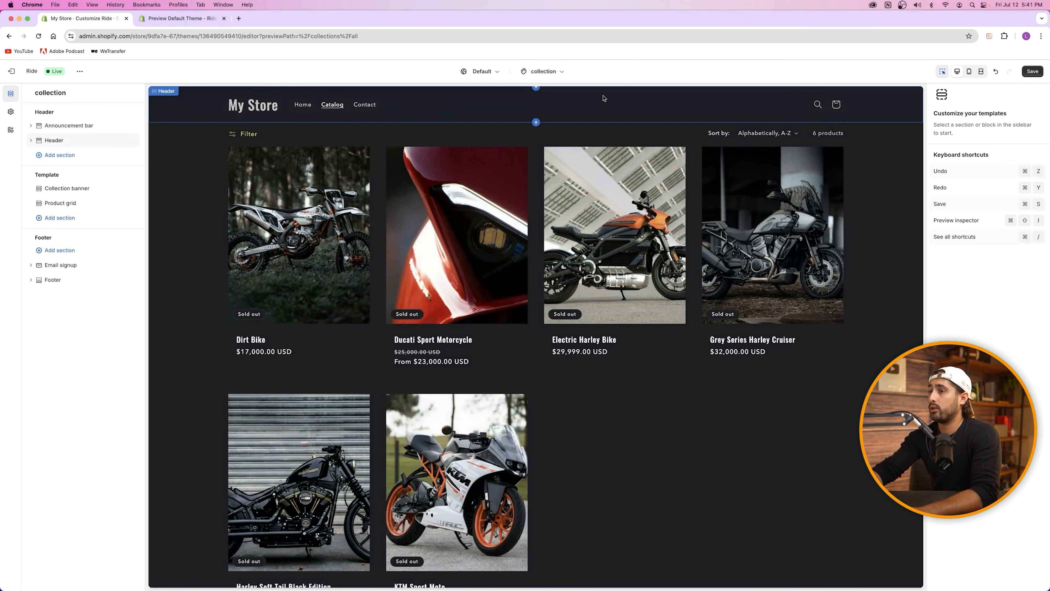
click(247, 110)
scroll(457, 258, down, 10)
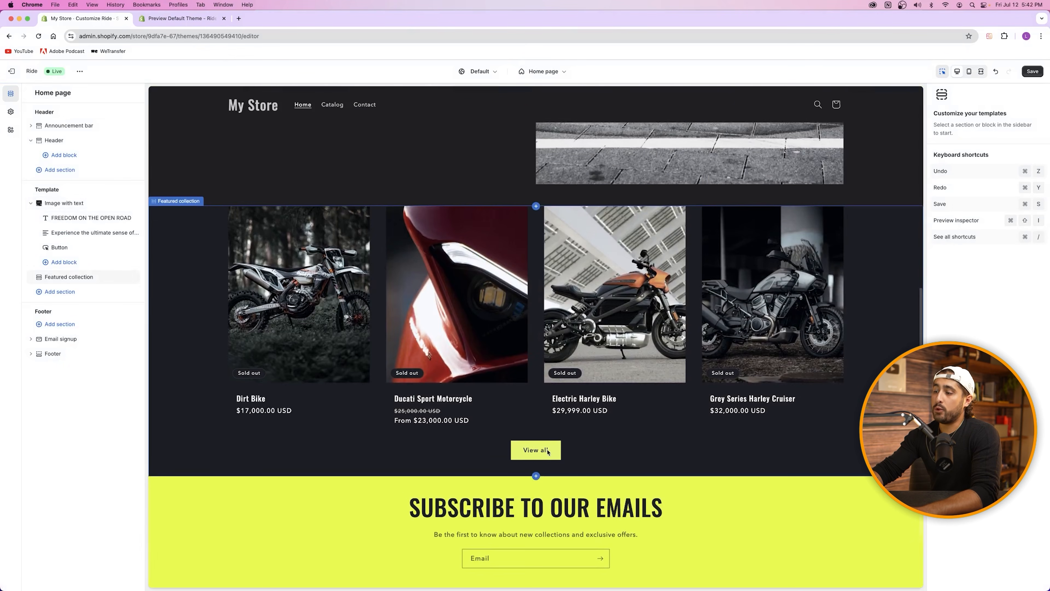
click(548, 452)
key(super+s)
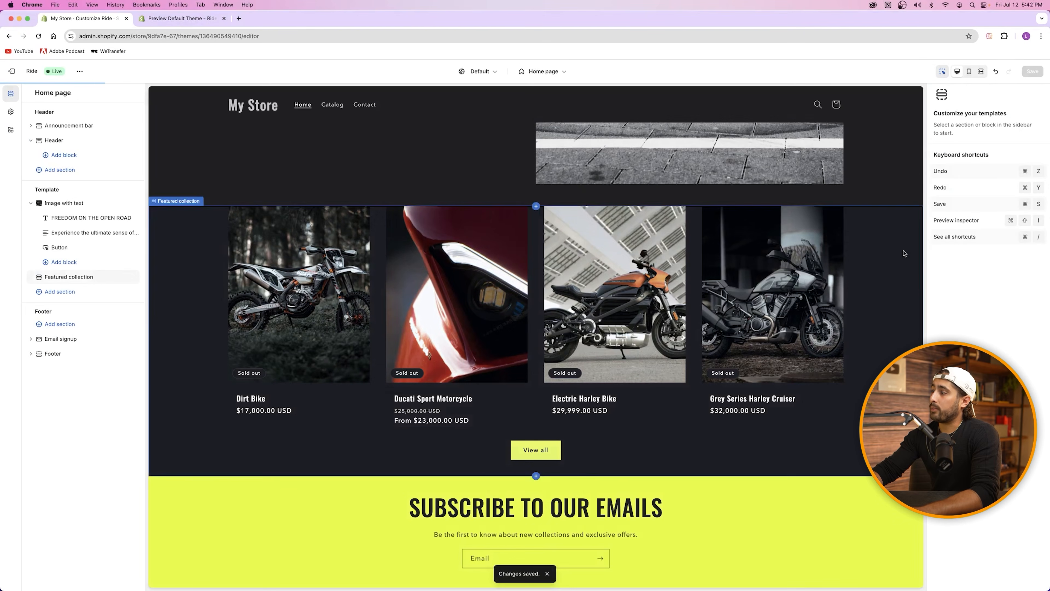
scroll(951, 232, down, 7)
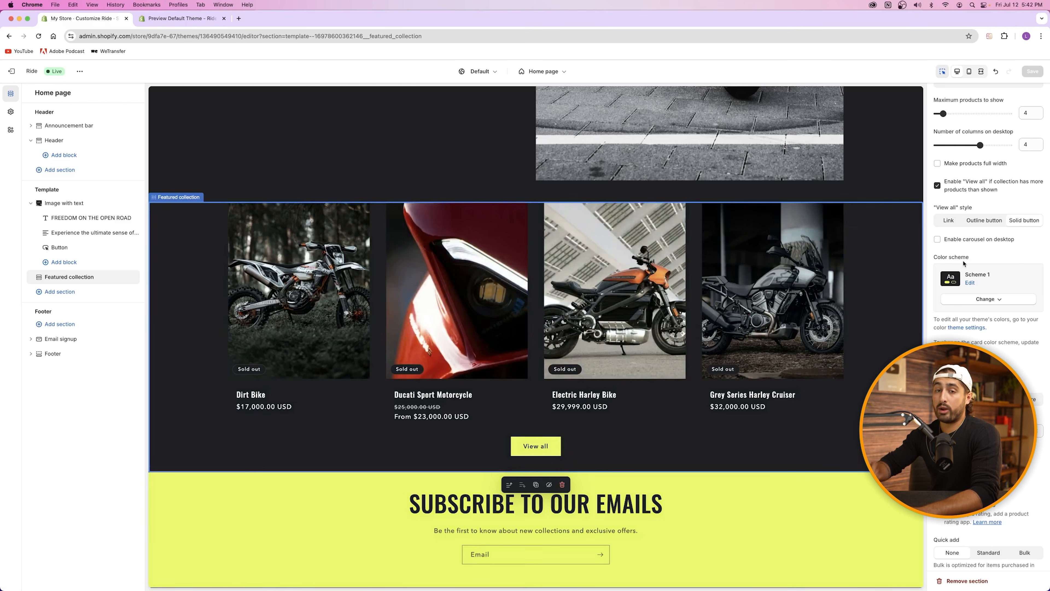
click(938, 185)
click(938, 186)
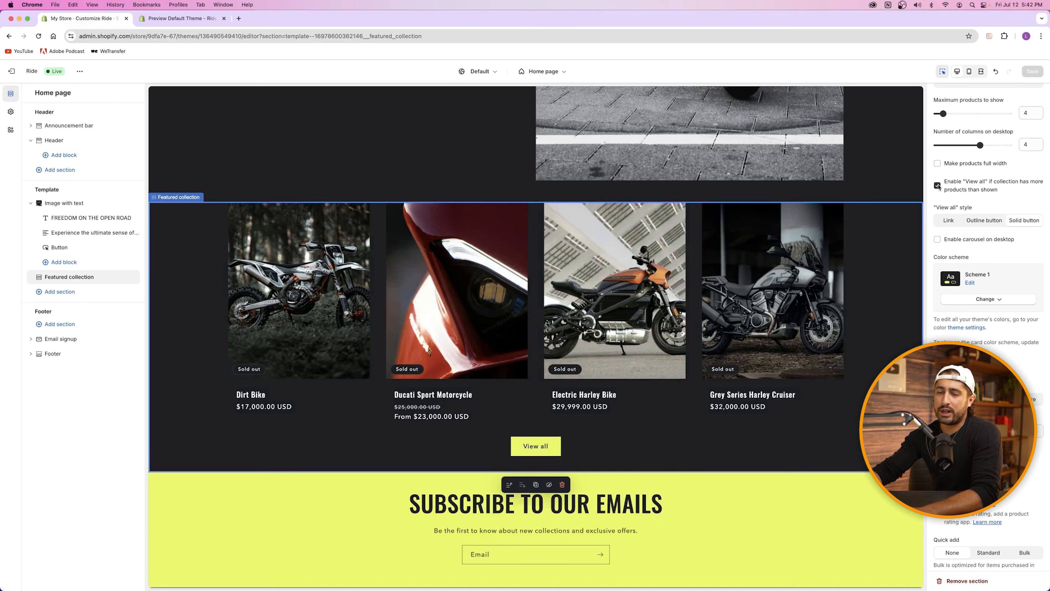
scroll(937, 186, up, 5)
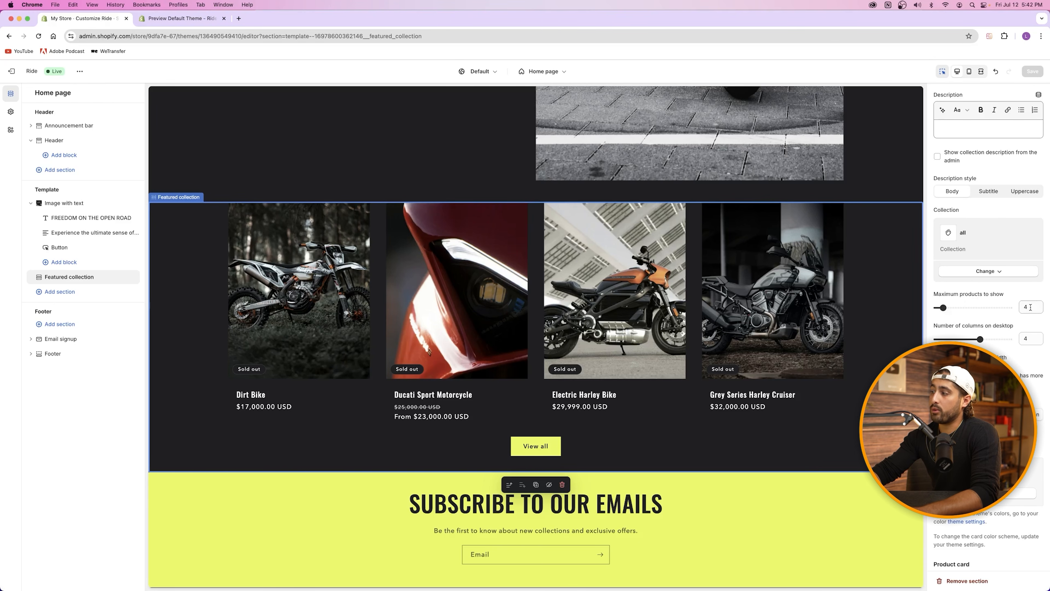
mouse_move(947, 310)
mouse_down()
mouse_move(958, 307)
mouse_move(949, 307)
mouse_up()
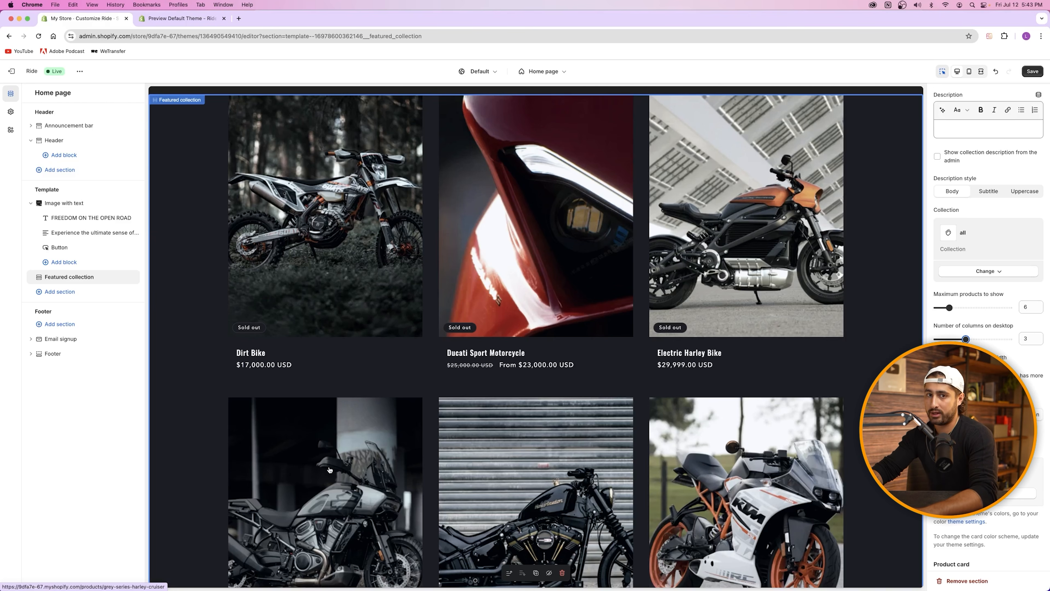
drag(949, 307, 980, 338)
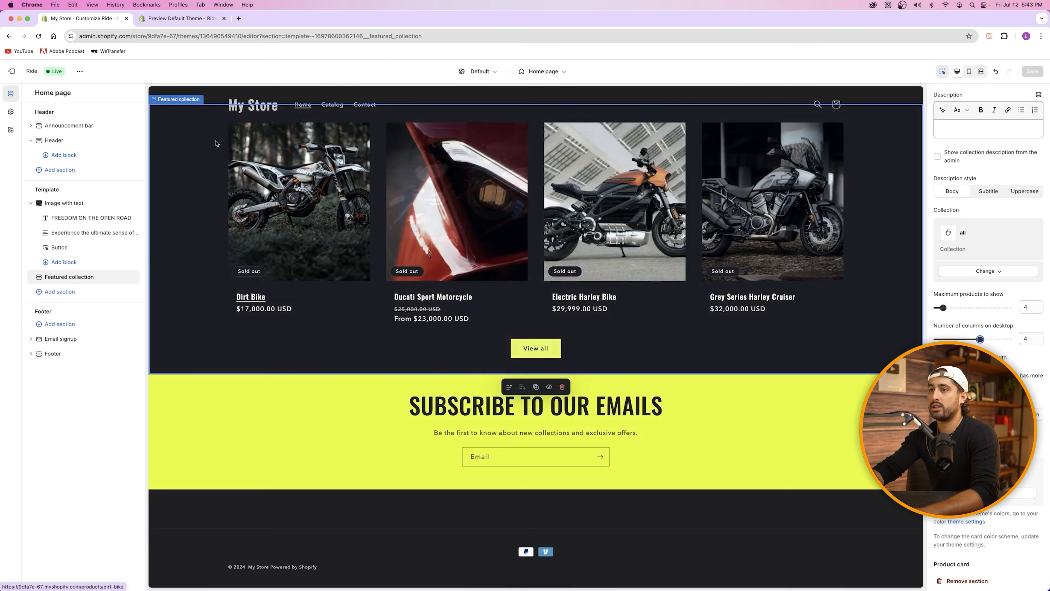
click(156, 19)
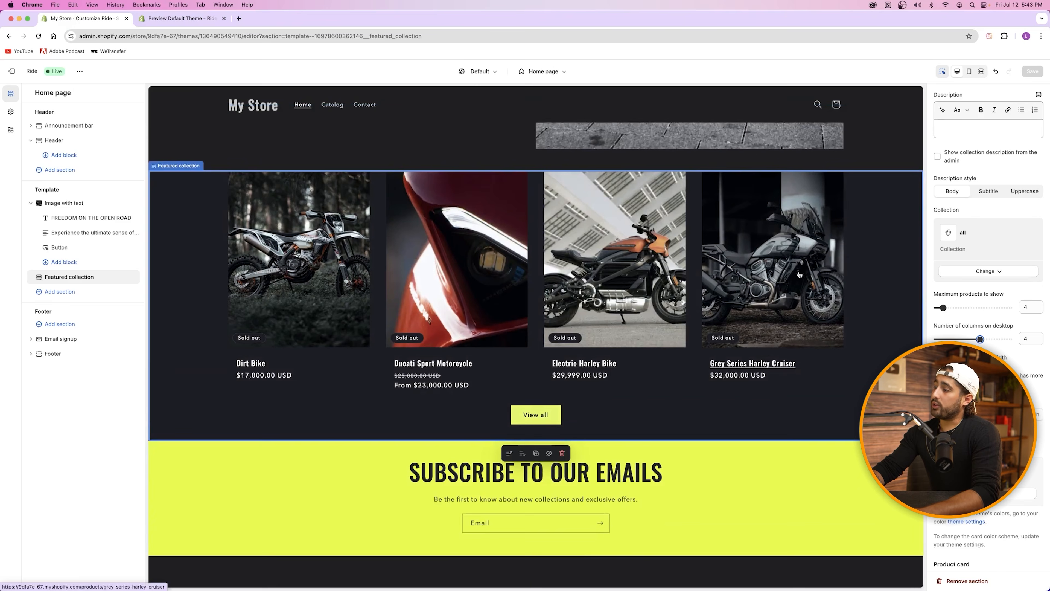
scroll(1009, 290, down, 5)
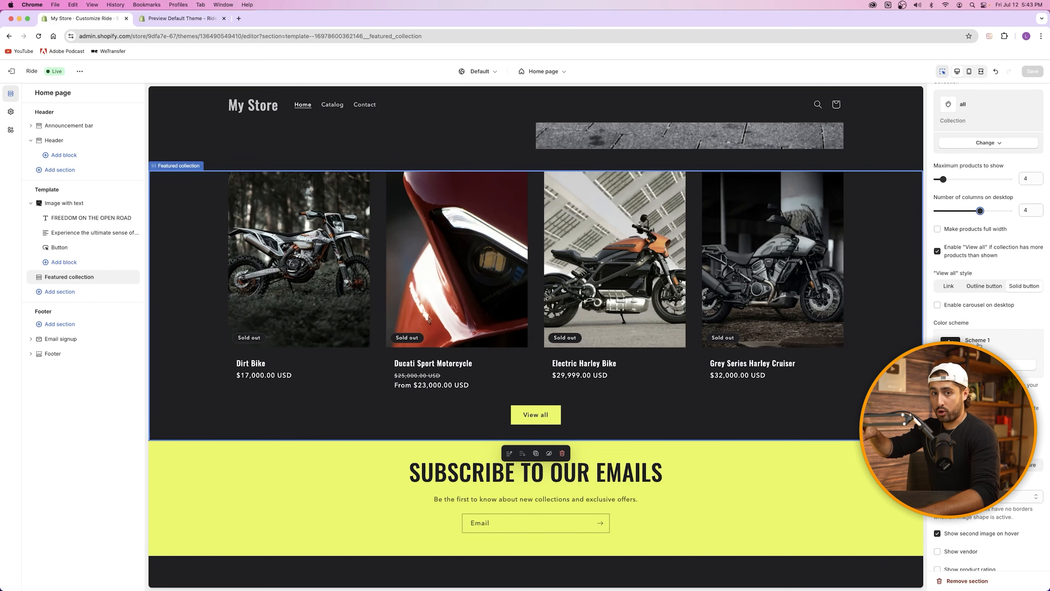
click(988, 364)
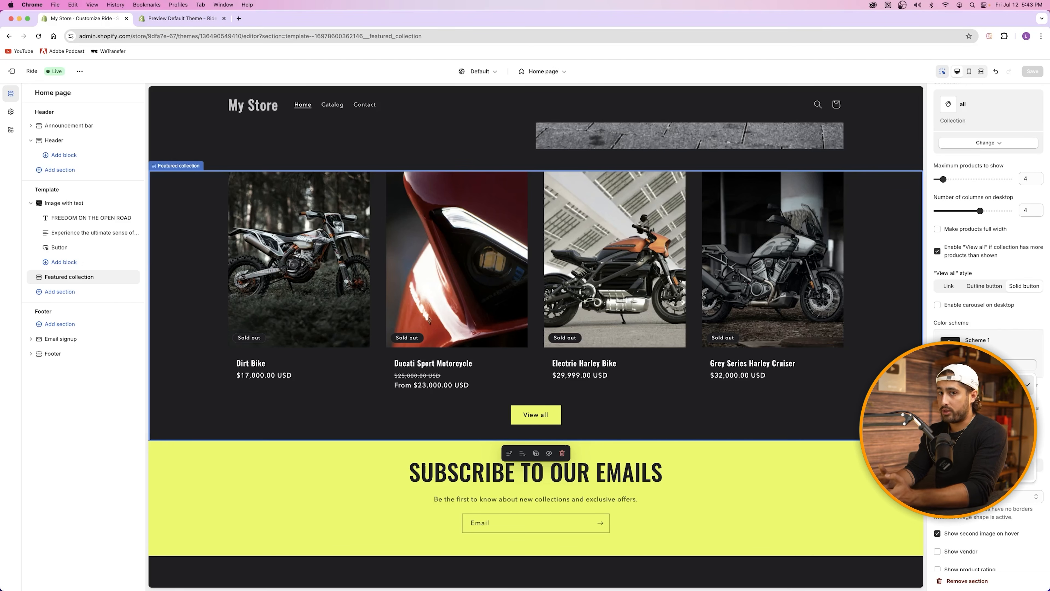
click(1029, 471)
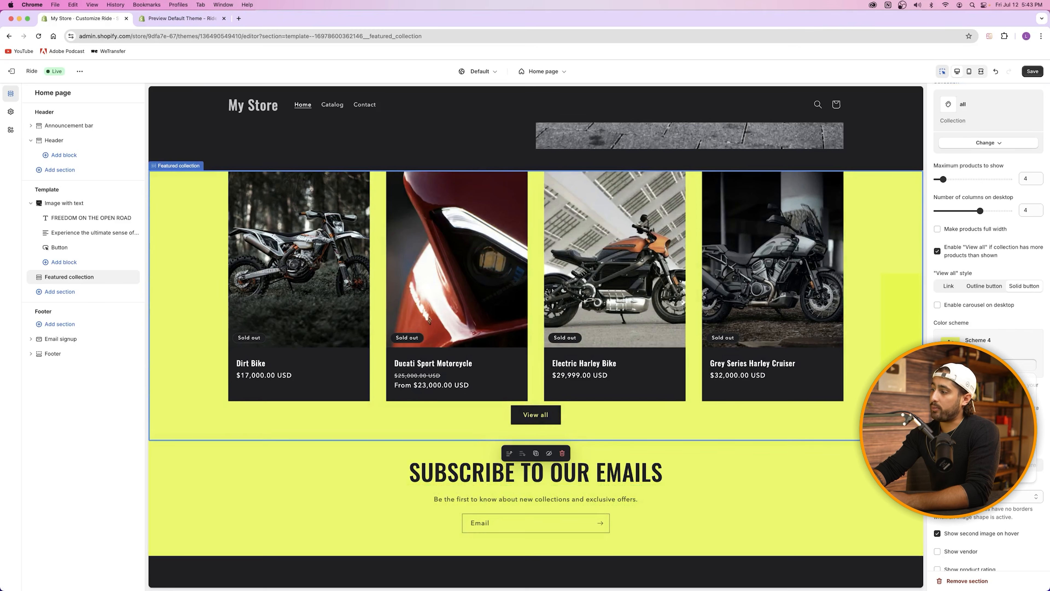
key(super+z)
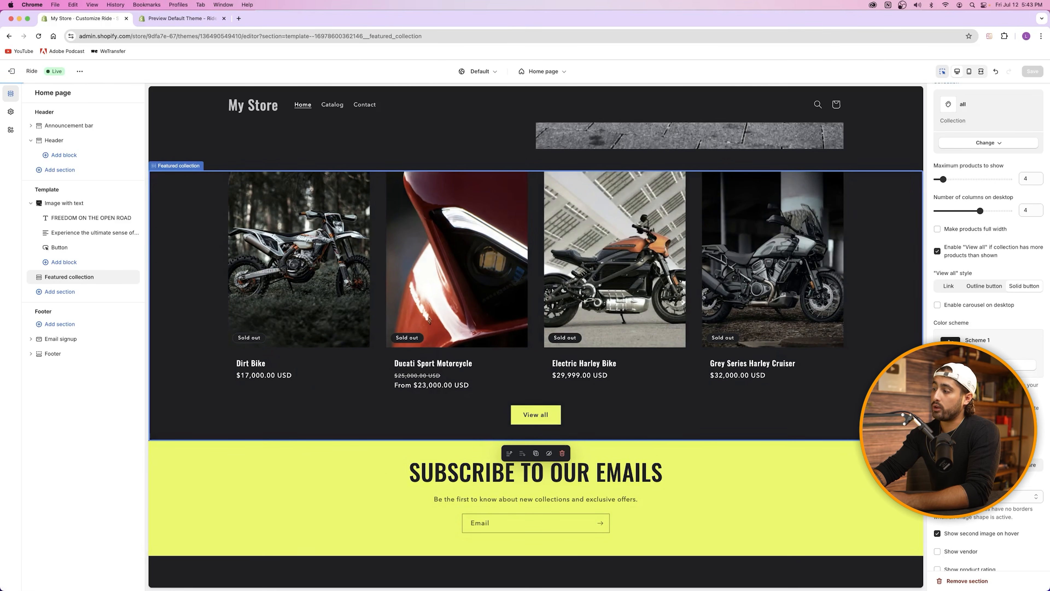
click(984, 426)
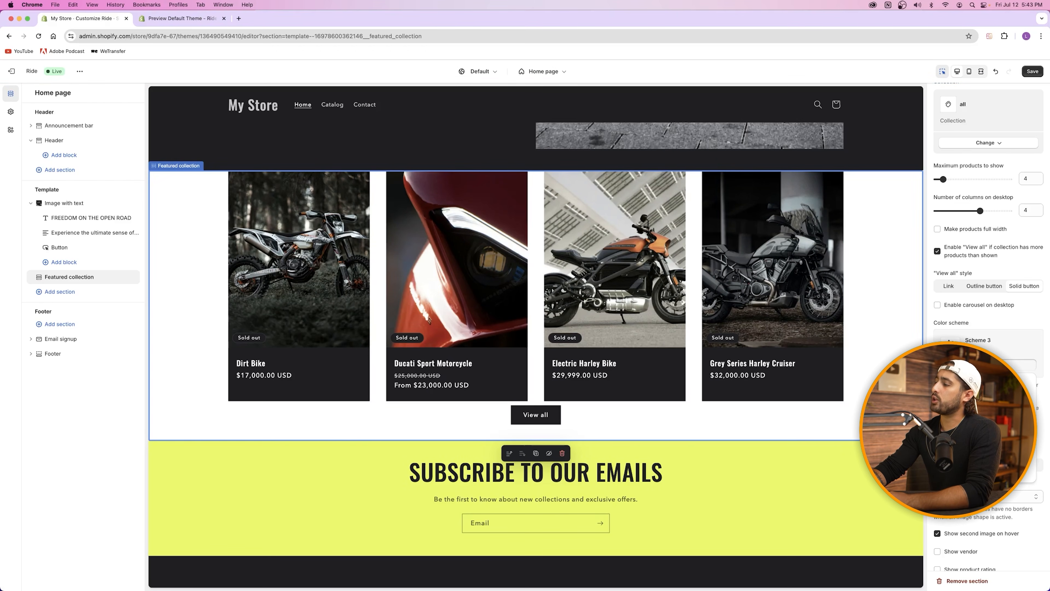
click(984, 407)
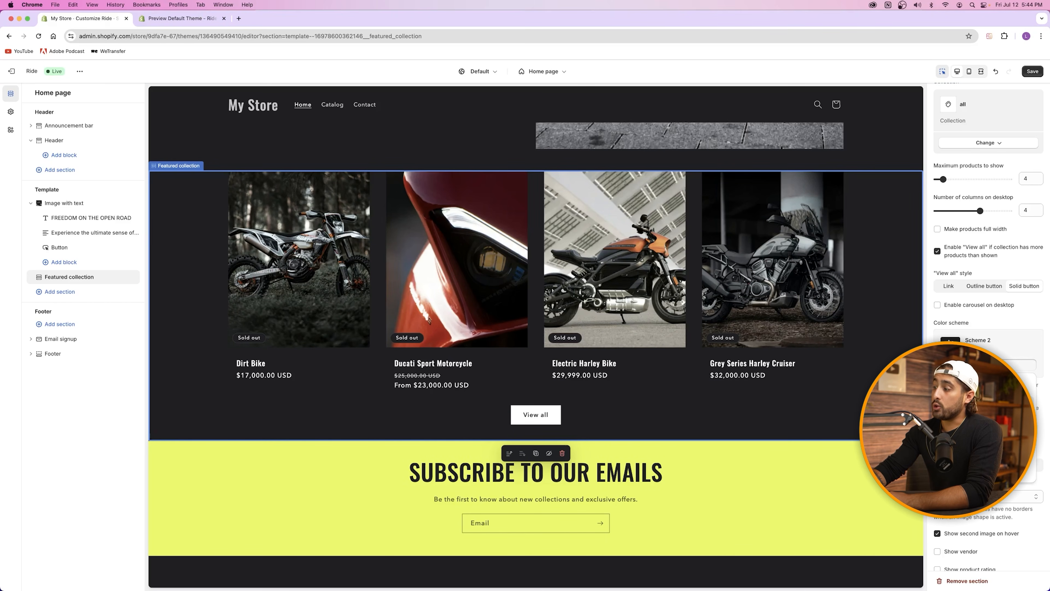
click(984, 387)
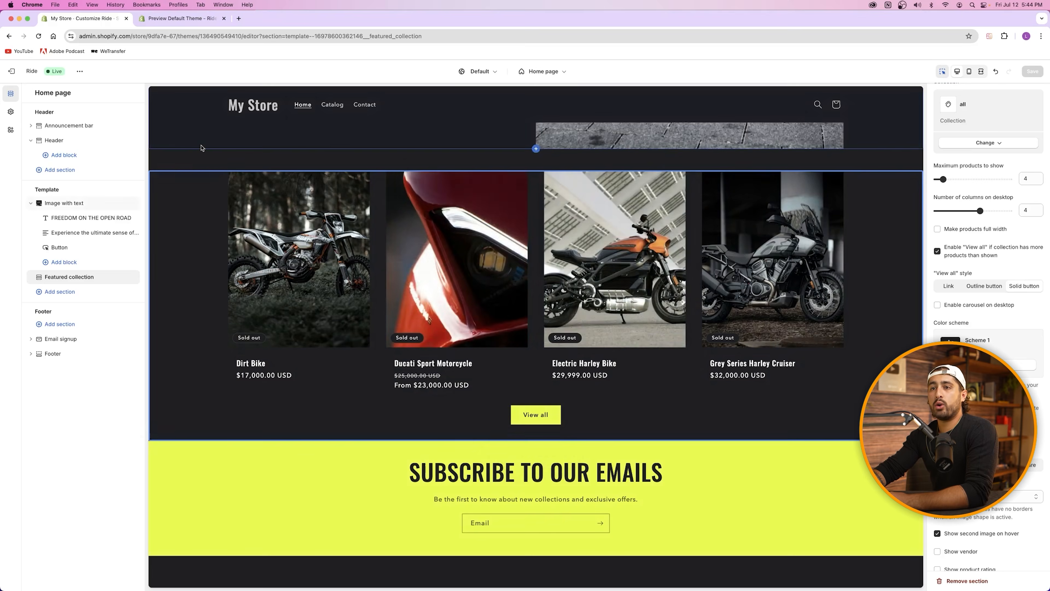
click(10, 112)
click(47, 131)
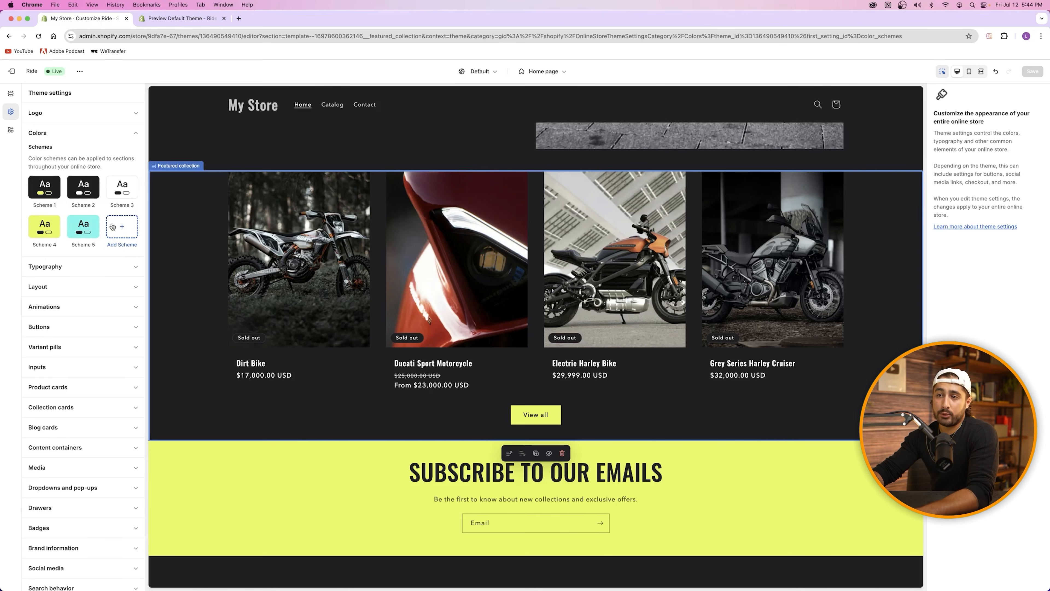
click(84, 191)
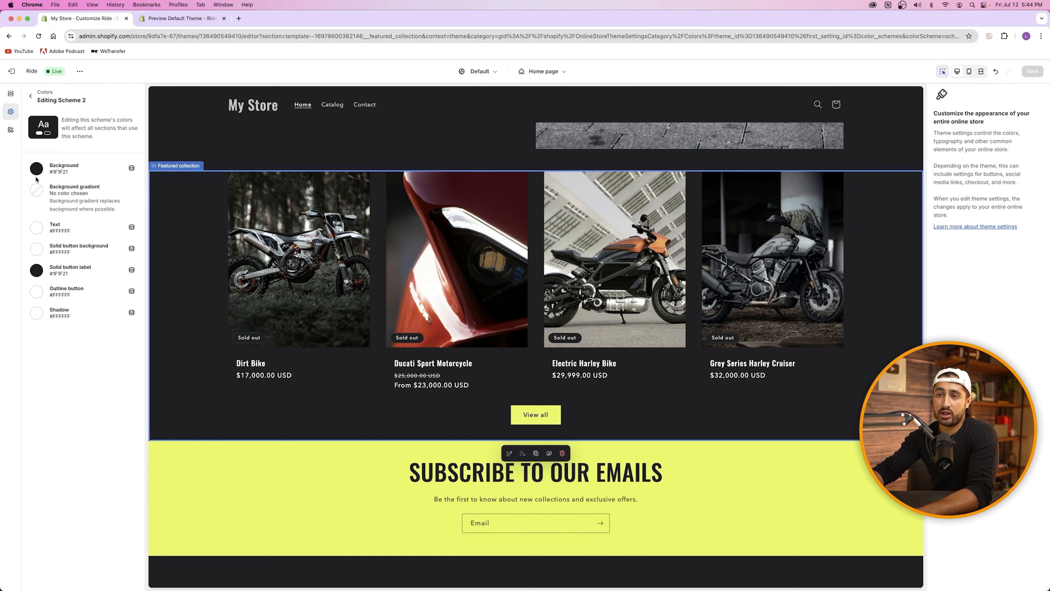
click(30, 96)
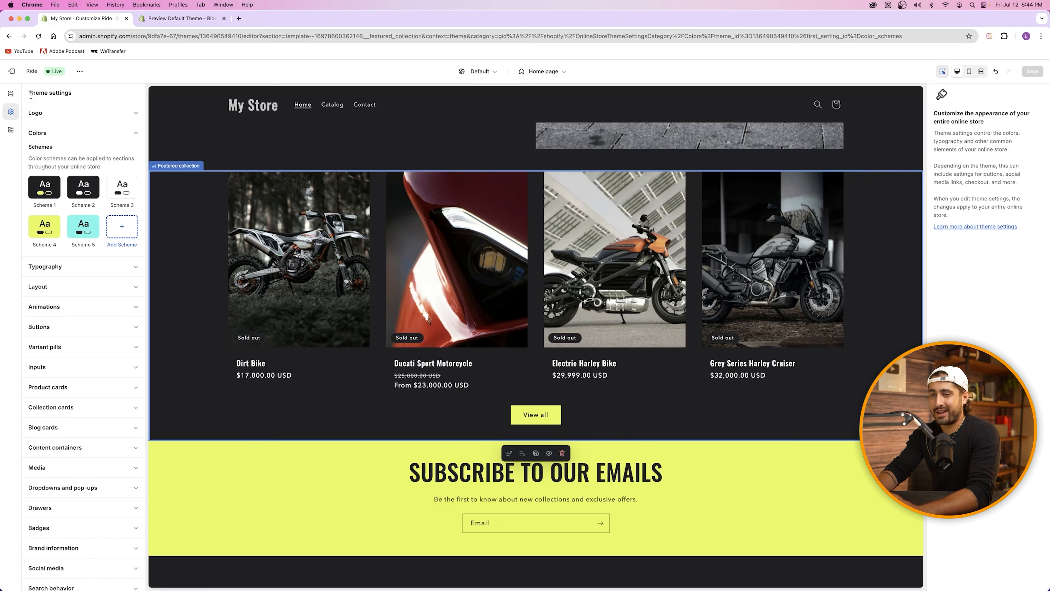
click(38, 132)
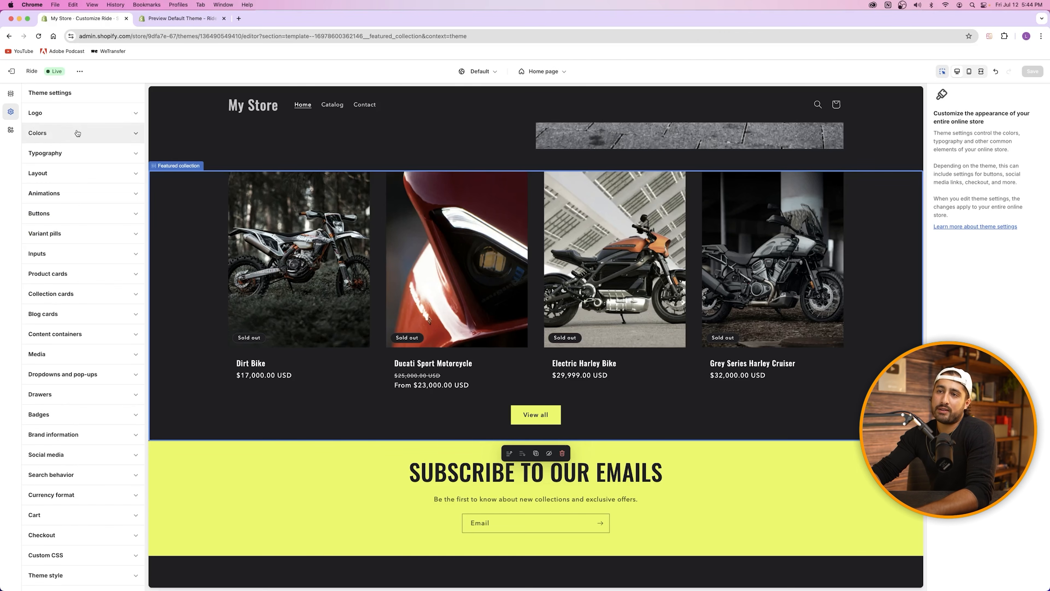
click(10, 96)
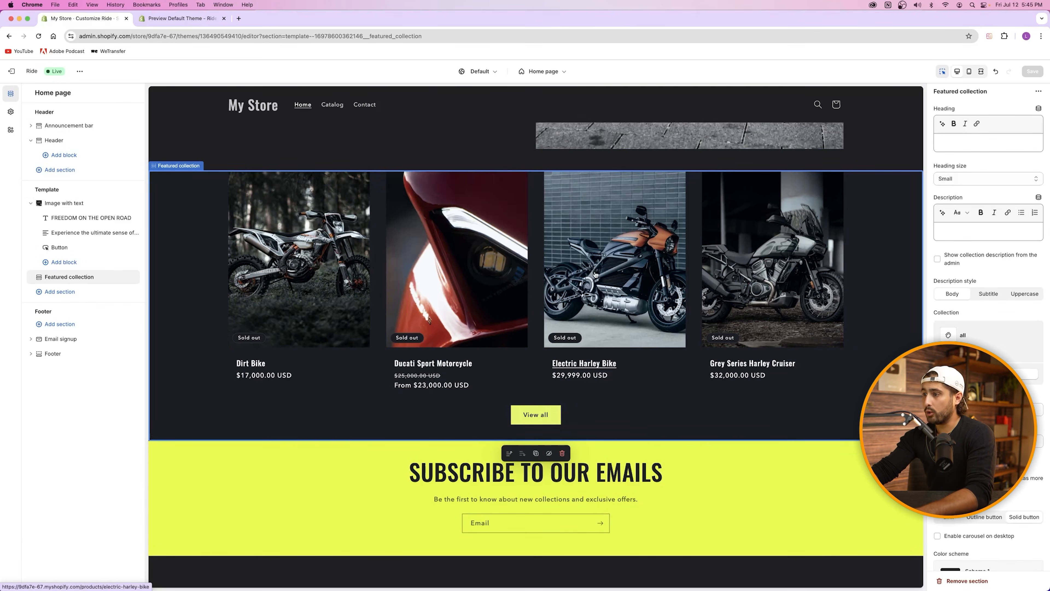
Step: Compare Portrait and Adapt image ratios, then set the product card Image ratio to Square
scroll(954, 339, down, 6)
scroll(954, 340, down, 3)
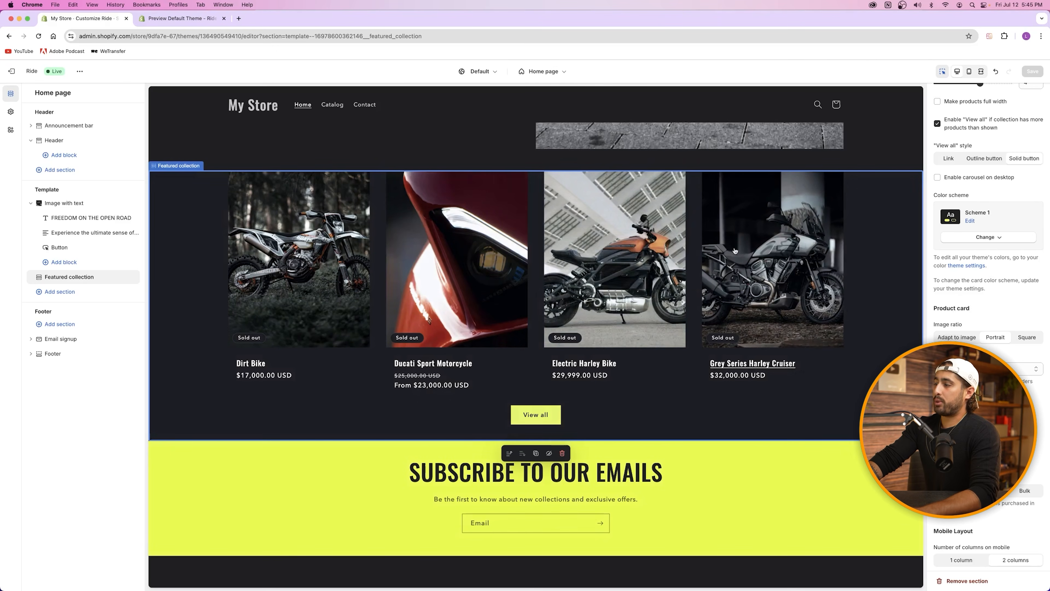
click(1017, 337)
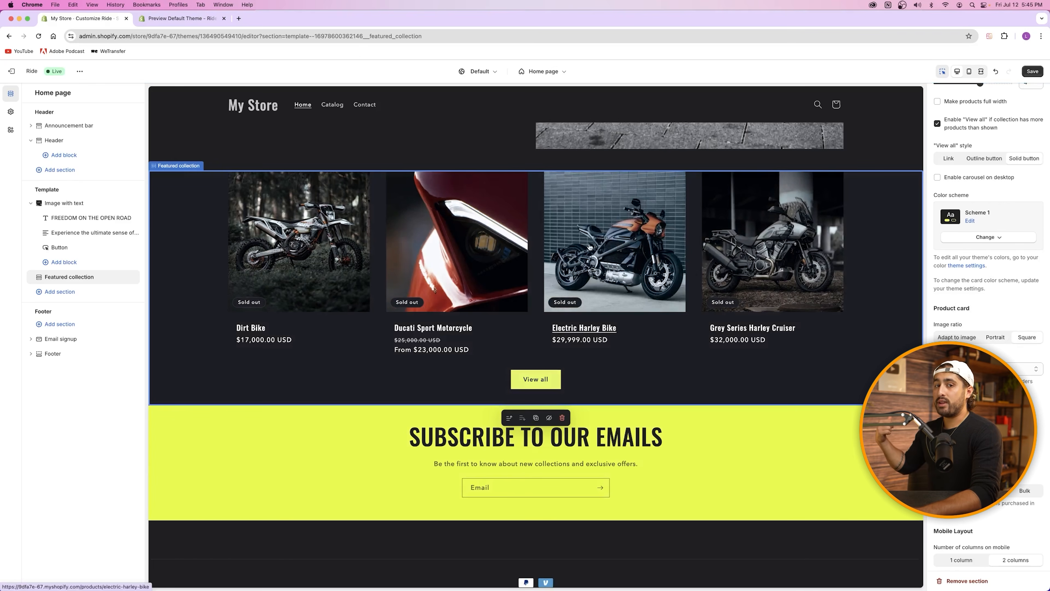
click(192, 19)
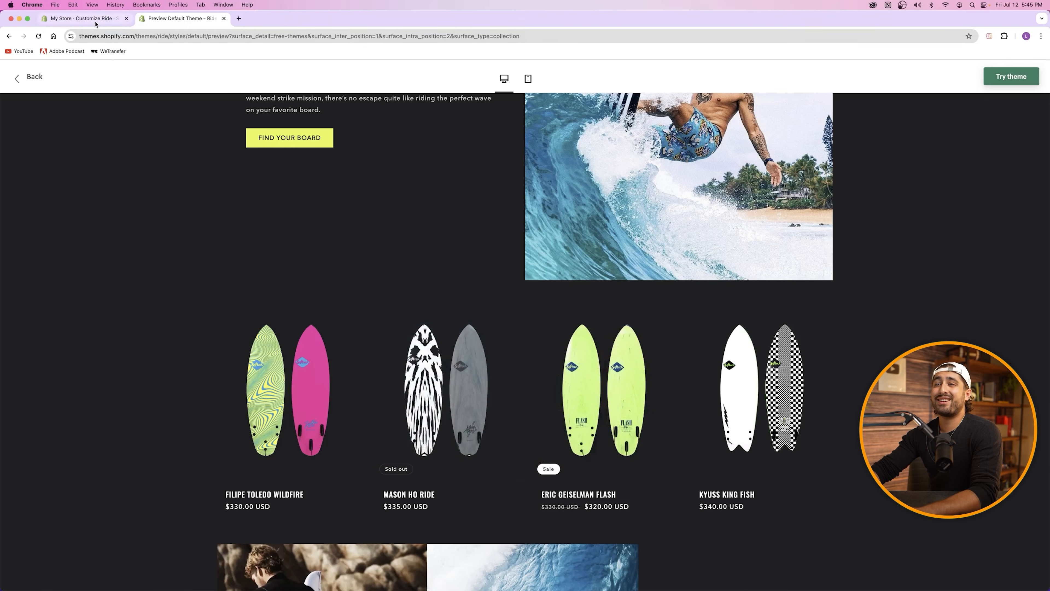
click(82, 18)
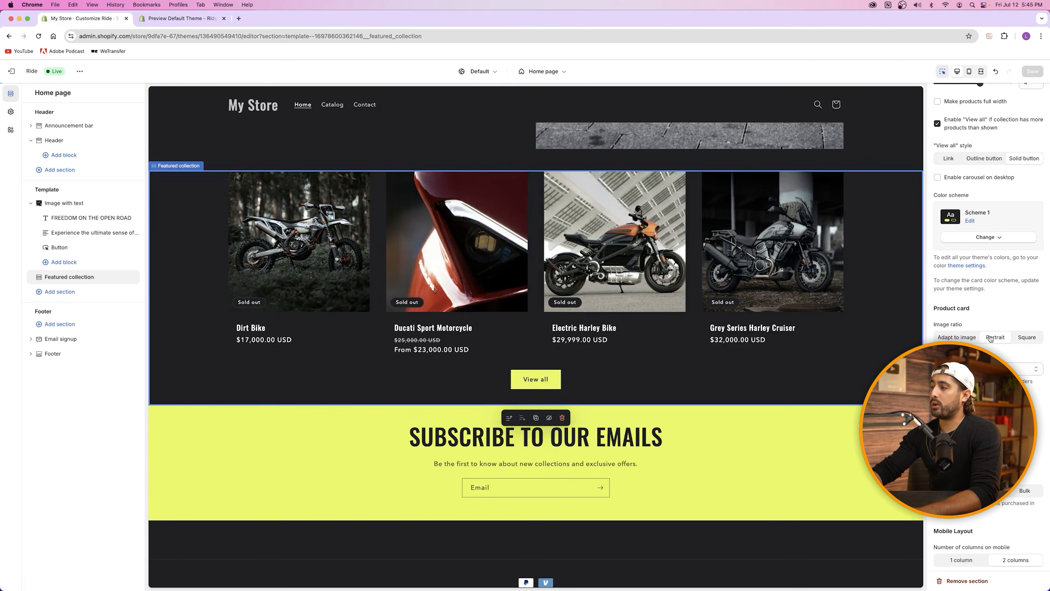
click(991, 337)
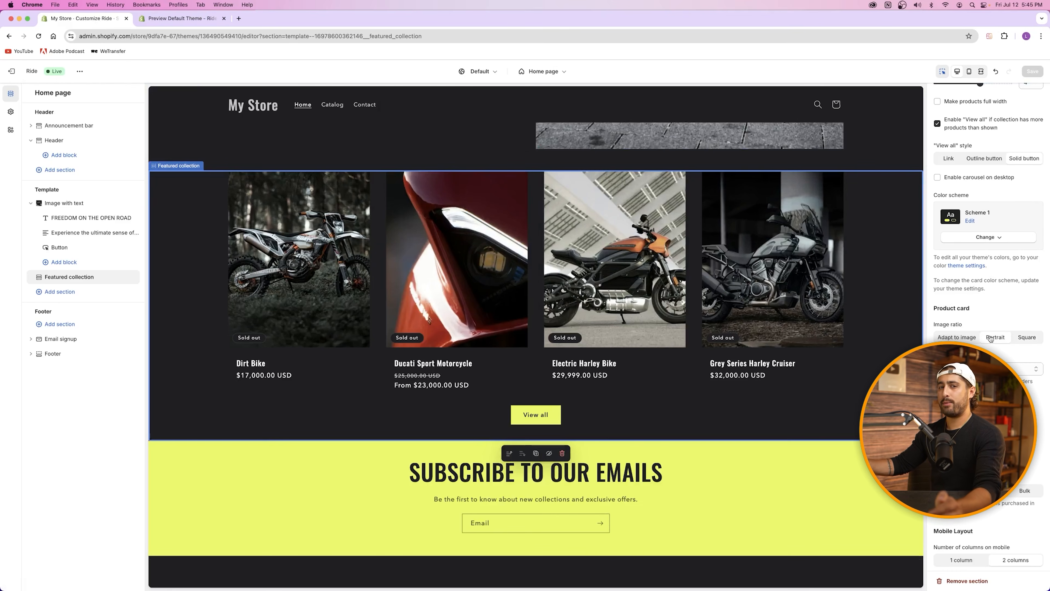
click(1025, 338)
click(966, 337)
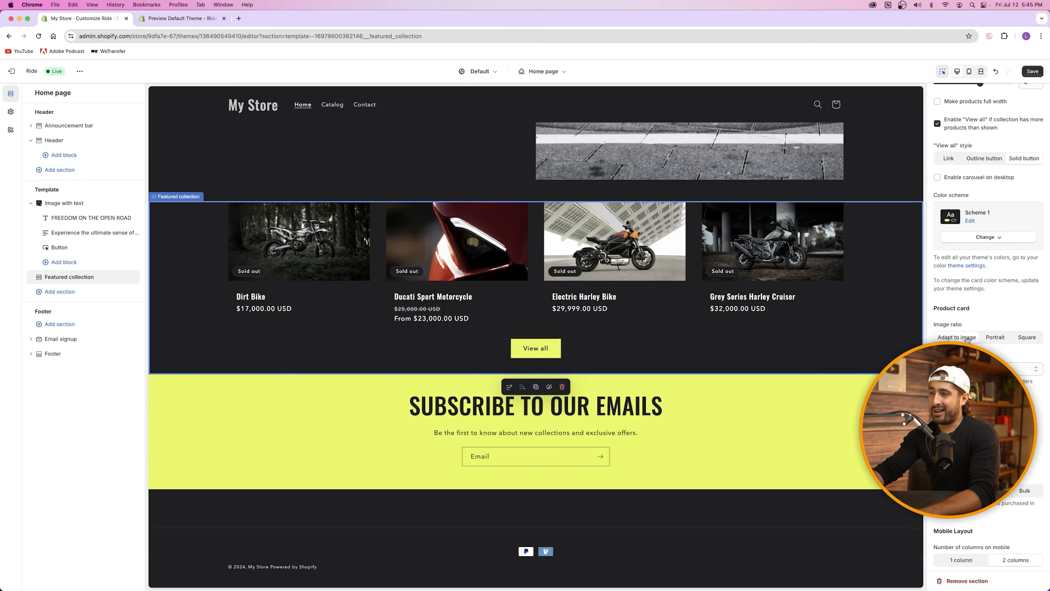
click(1024, 337)
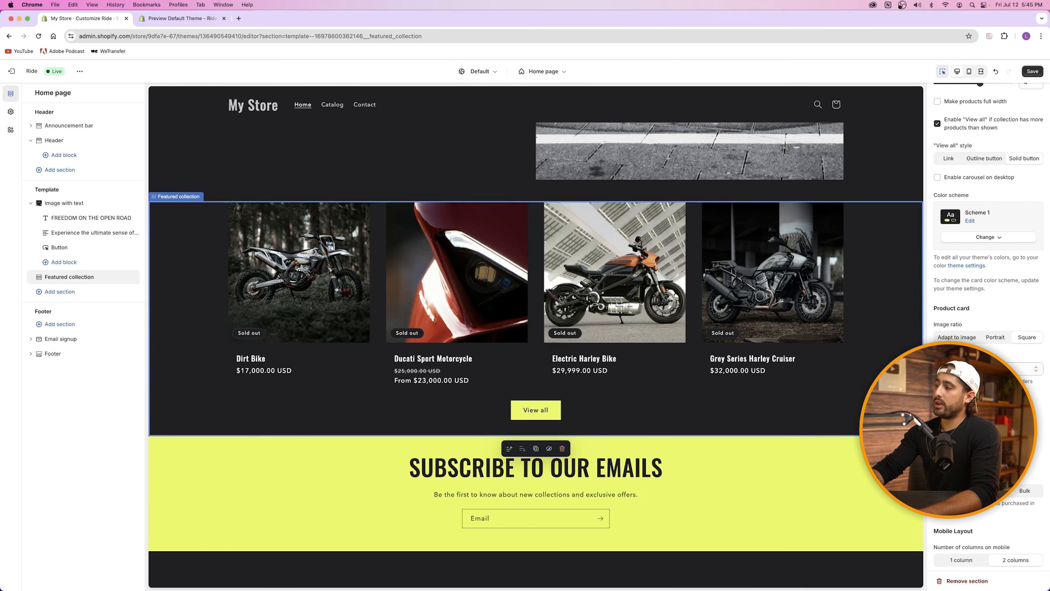
Step: Preview parallelogram, diamond and blob image shapes, then leave Image shape on Default
click(989, 369)
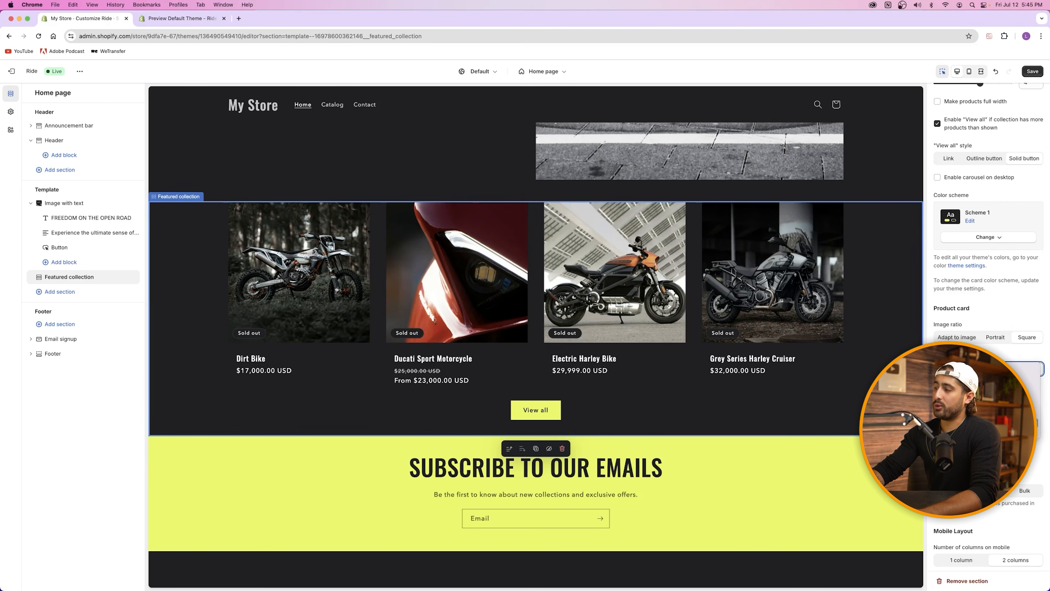
click(1032, 396)
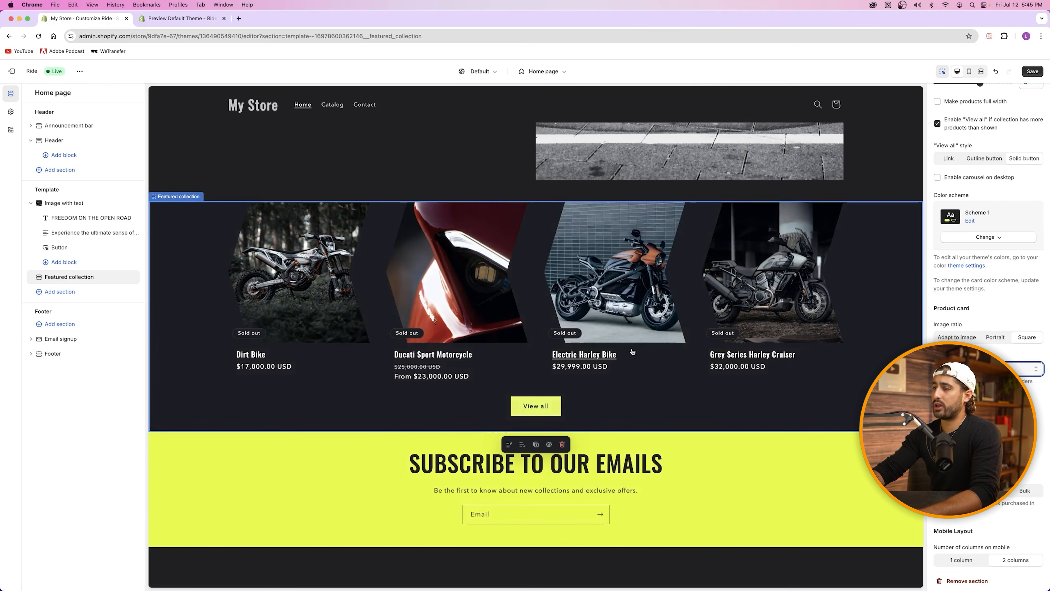
click(989, 369)
click(1032, 387)
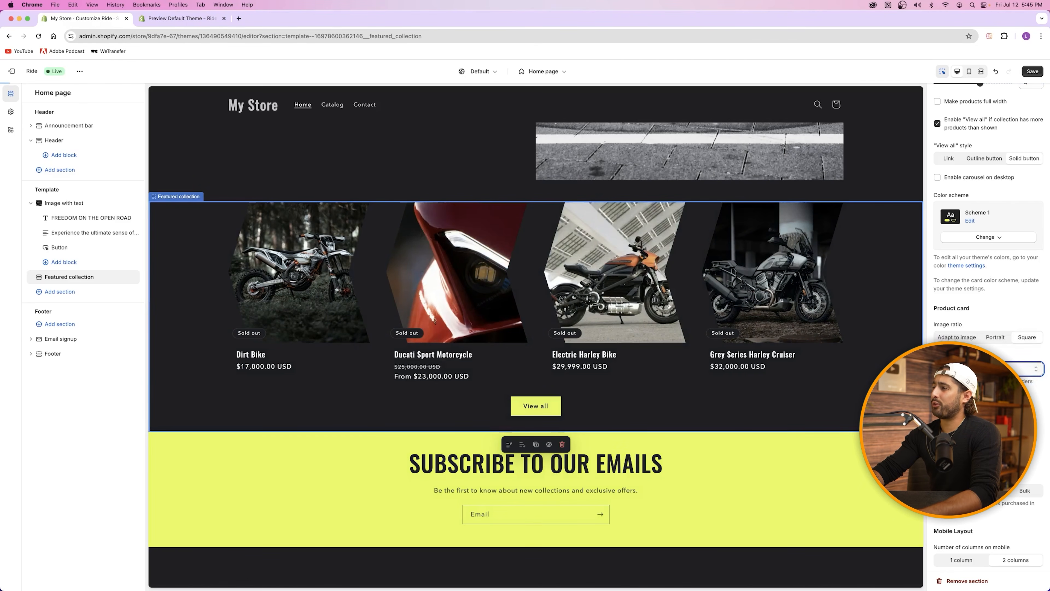
click(989, 369)
click(965, 339)
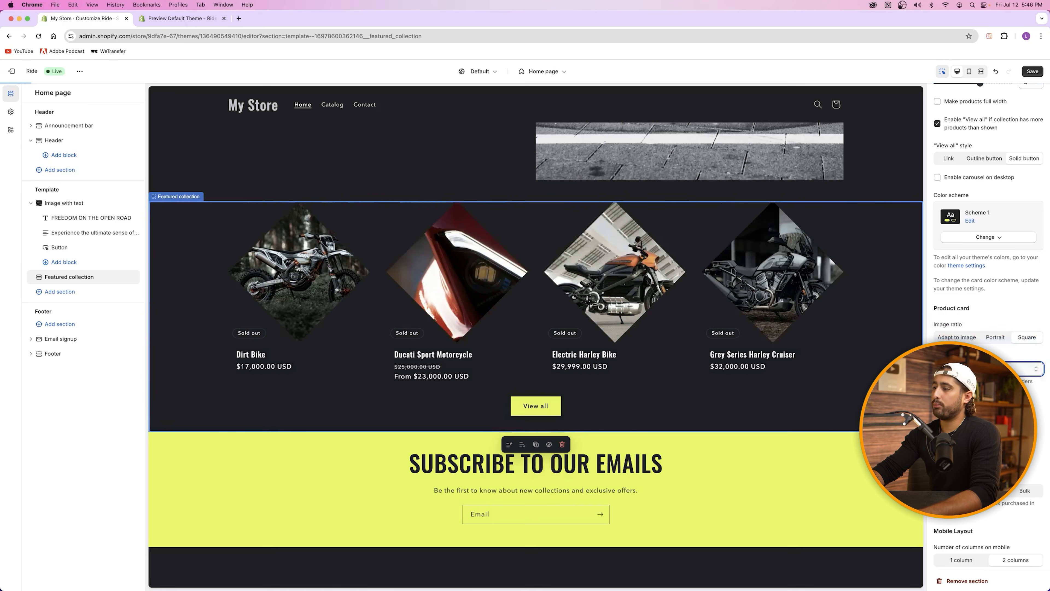
click(970, 369)
click(968, 349)
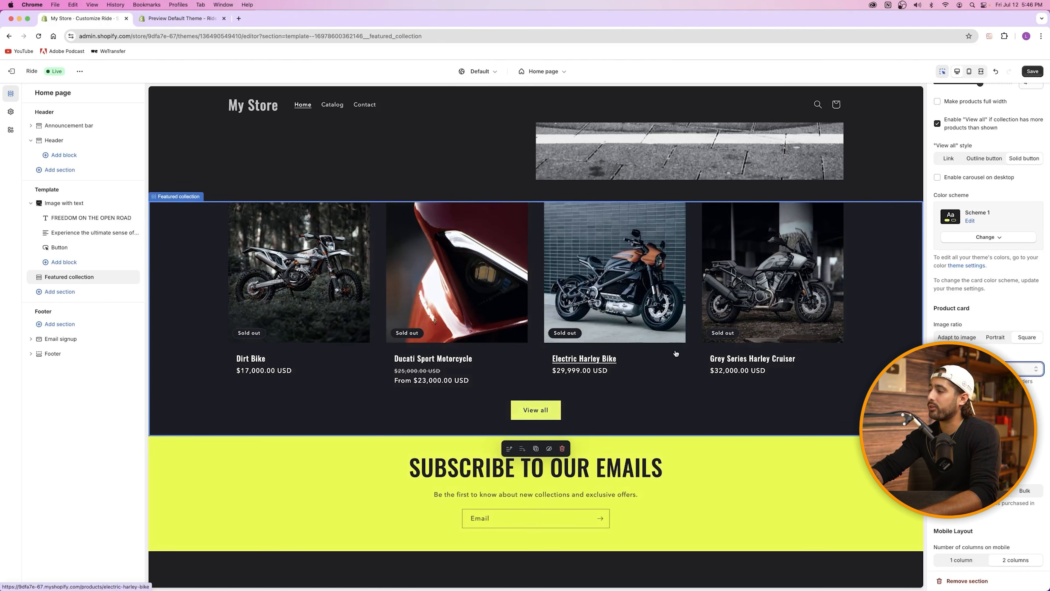
scroll(980, 248, down, 5)
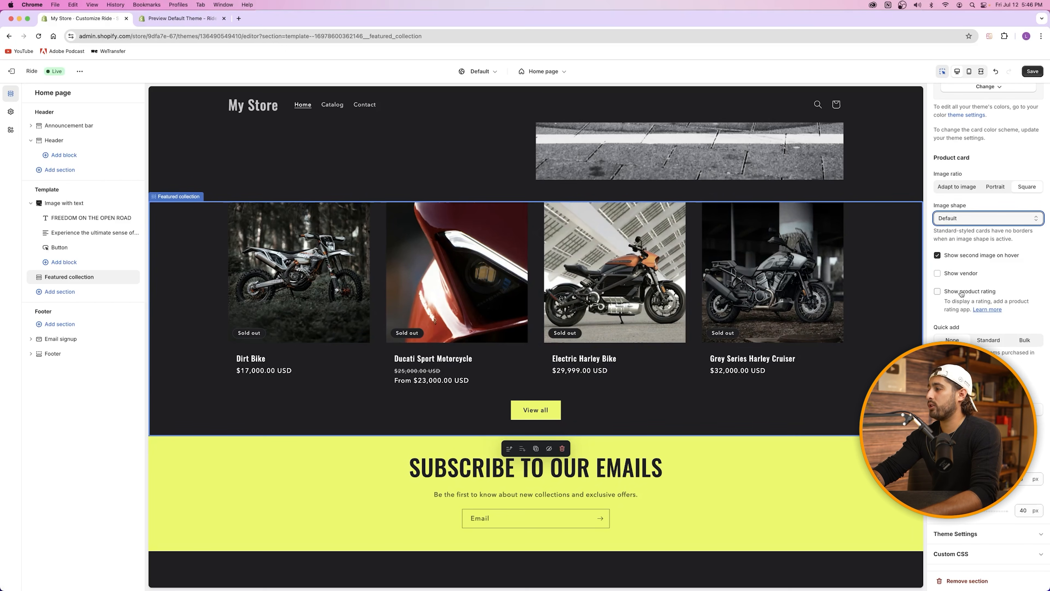
scroll(983, 340, up, 10)
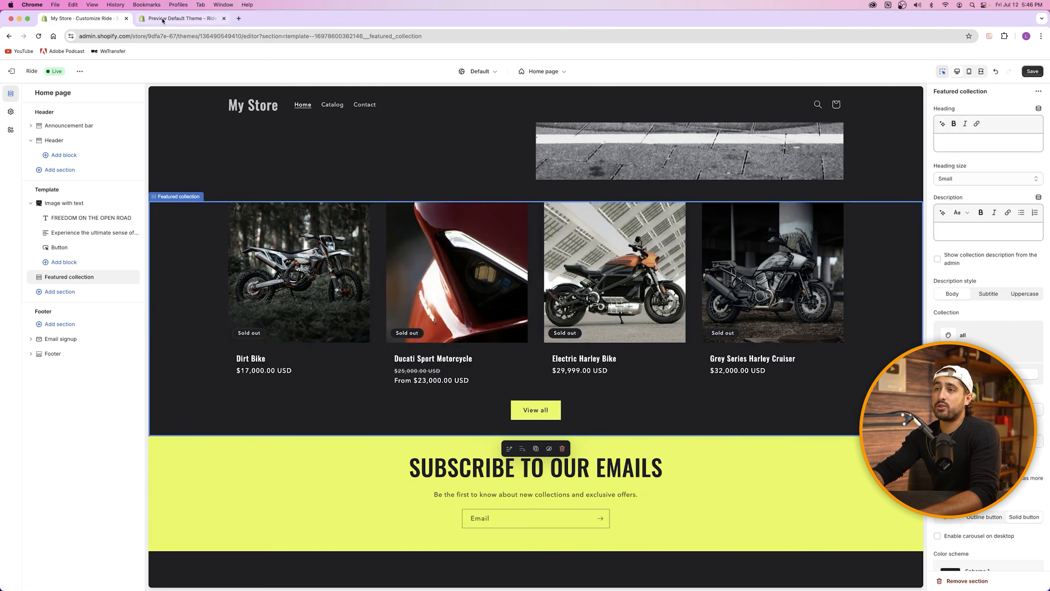
Step: Review the Ride theme demo home page layout before returning to the editor
click(182, 18)
scroll(413, 335, down, 6)
scroll(413, 335, down, 1)
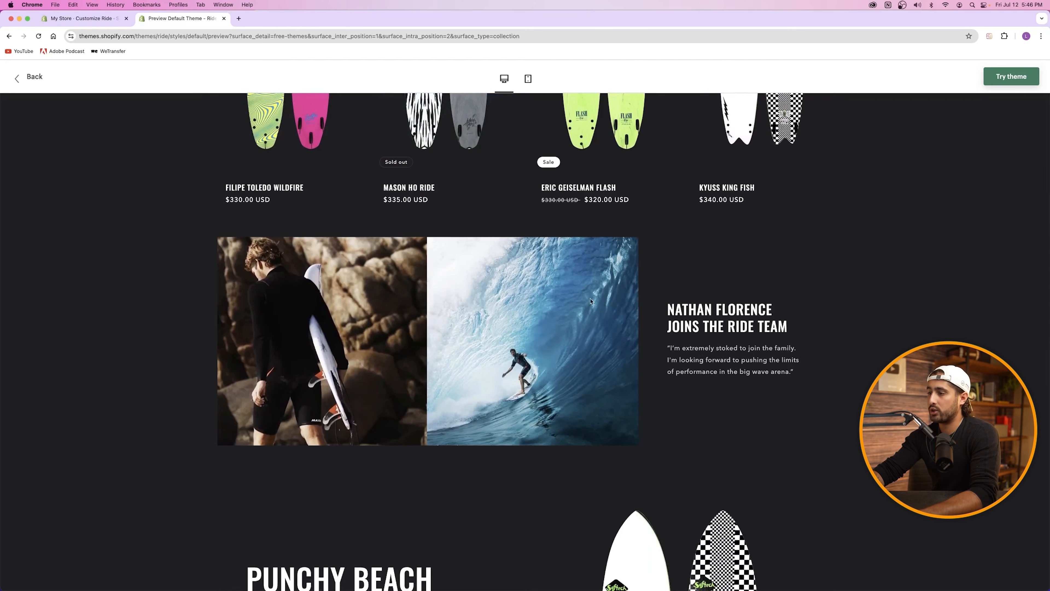
click(83, 19)
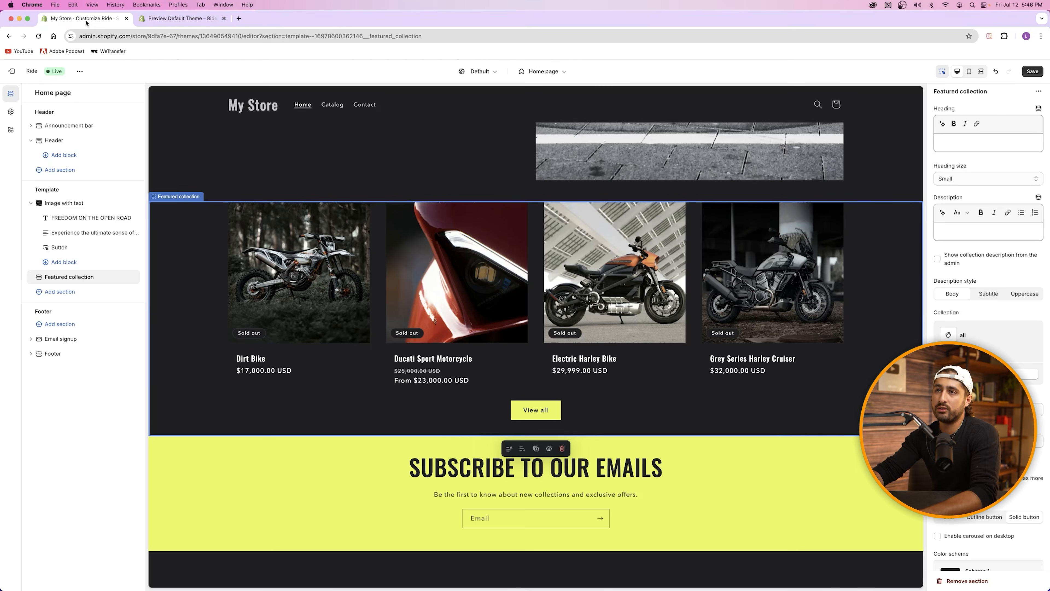
scroll(533, 371, down, 3)
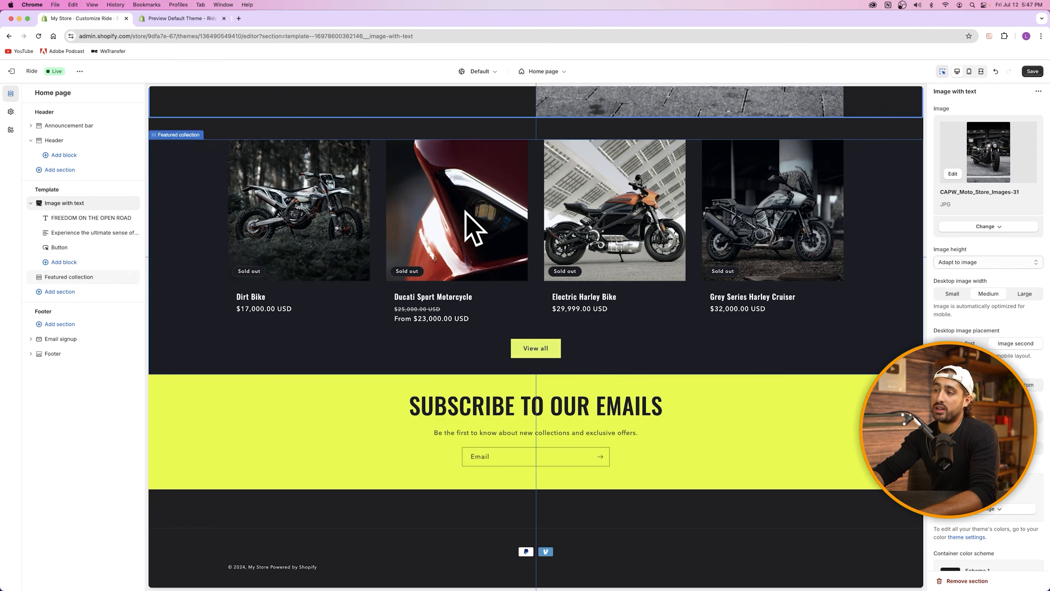
Step: Add an Image with text section from the Sections list below Featured collection
click(69, 295)
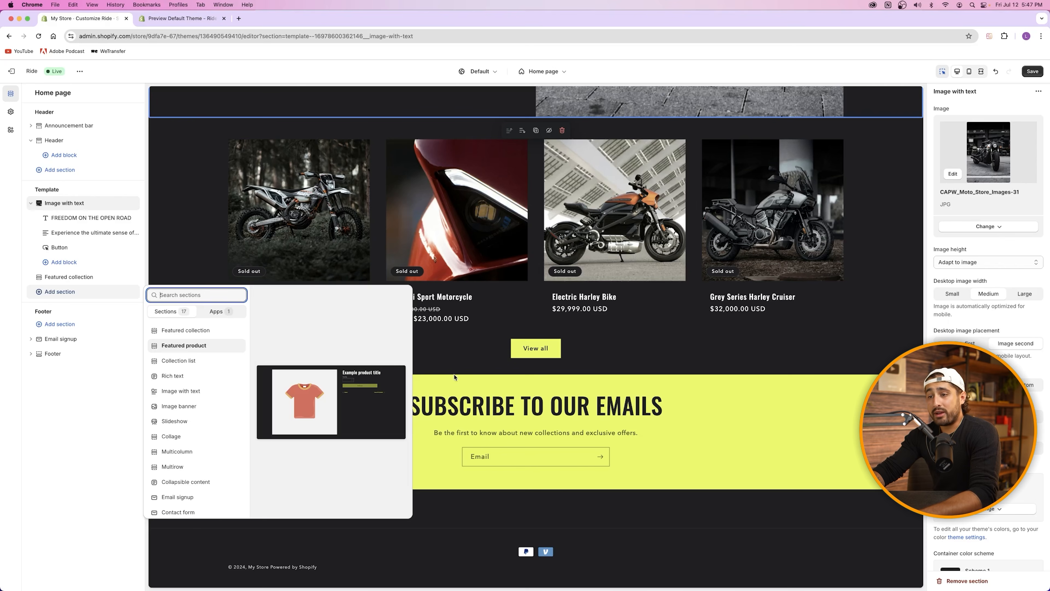
click(193, 17)
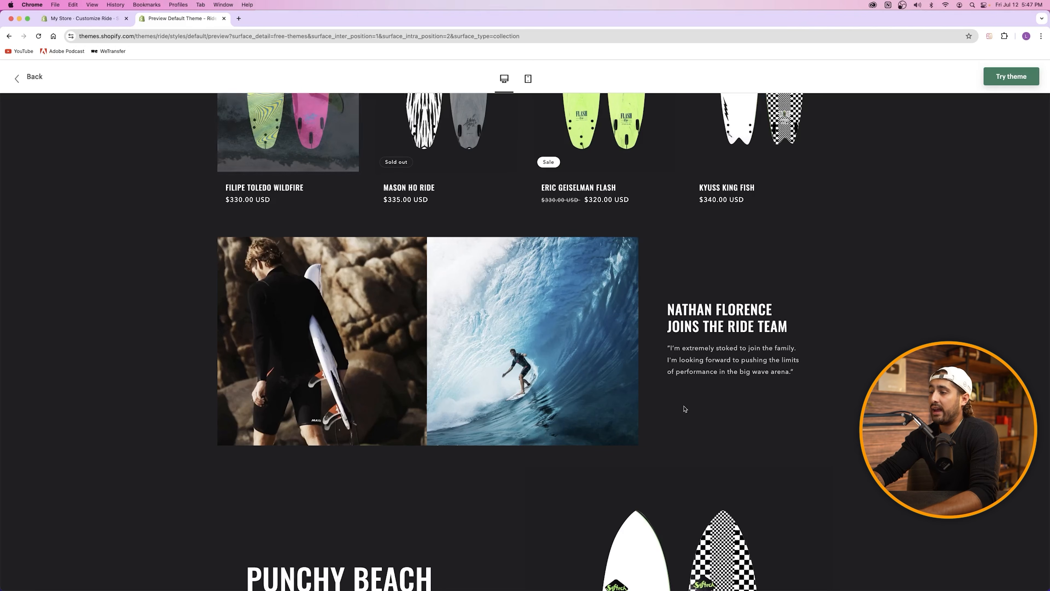
click(83, 22)
mouse_move(186, 392)
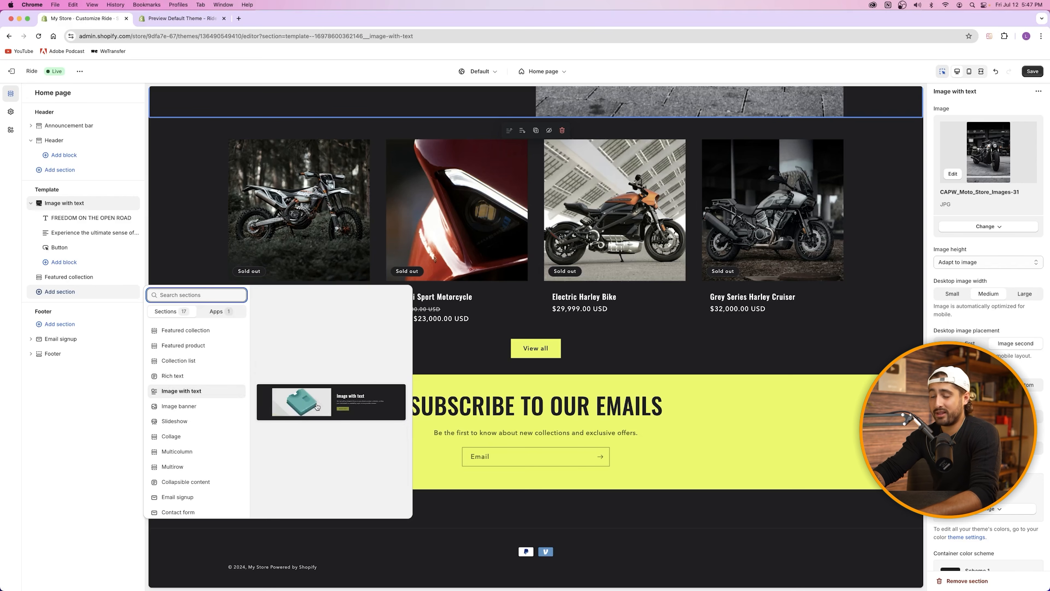
click(318, 407)
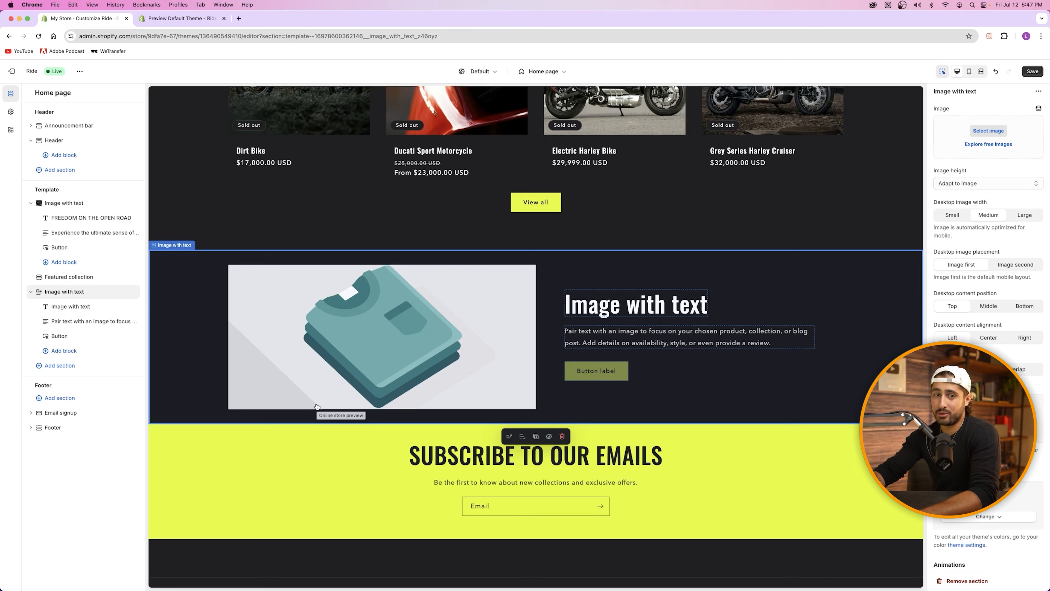
Step: Set the new section's bottom padding to 68 px after checking the demo layout
click(182, 18)
scroll(740, 414, down, 2)
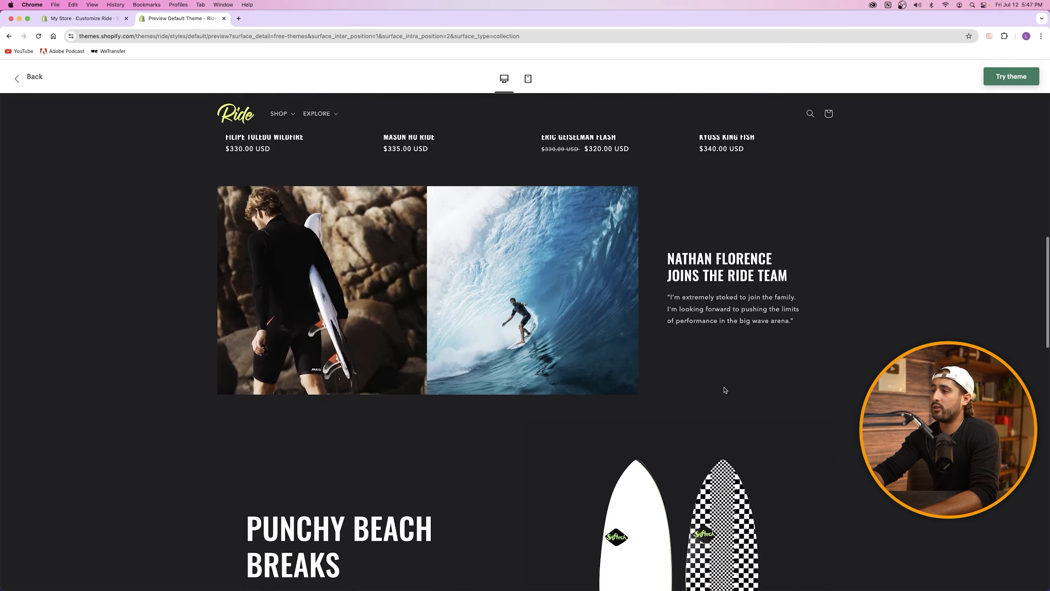
scroll(724, 391, up, 2)
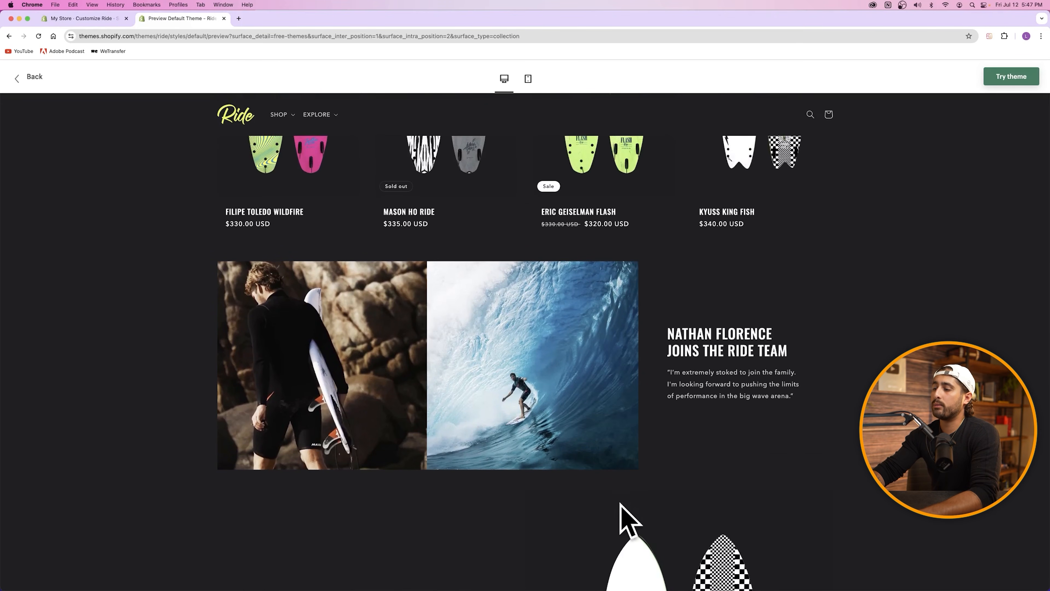
click(83, 19)
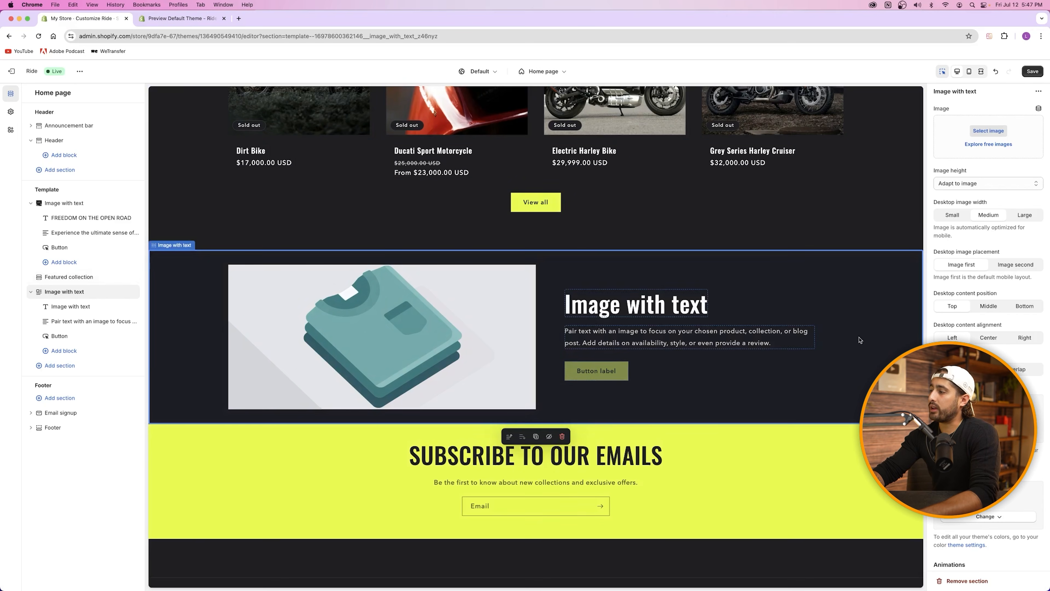
scroll(988, 372, down, 5)
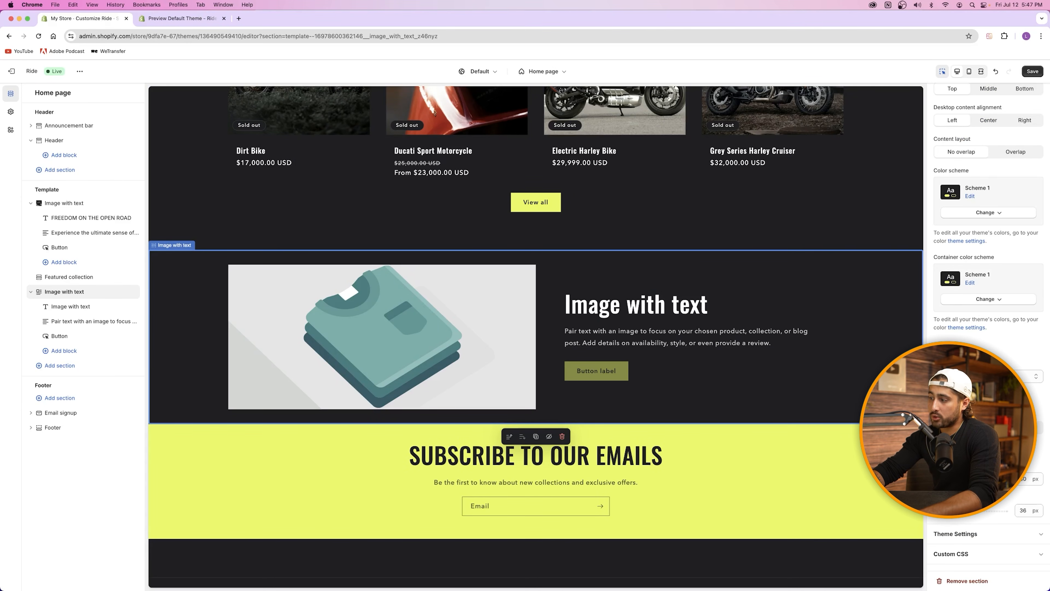
drag(976, 512, 984, 511)
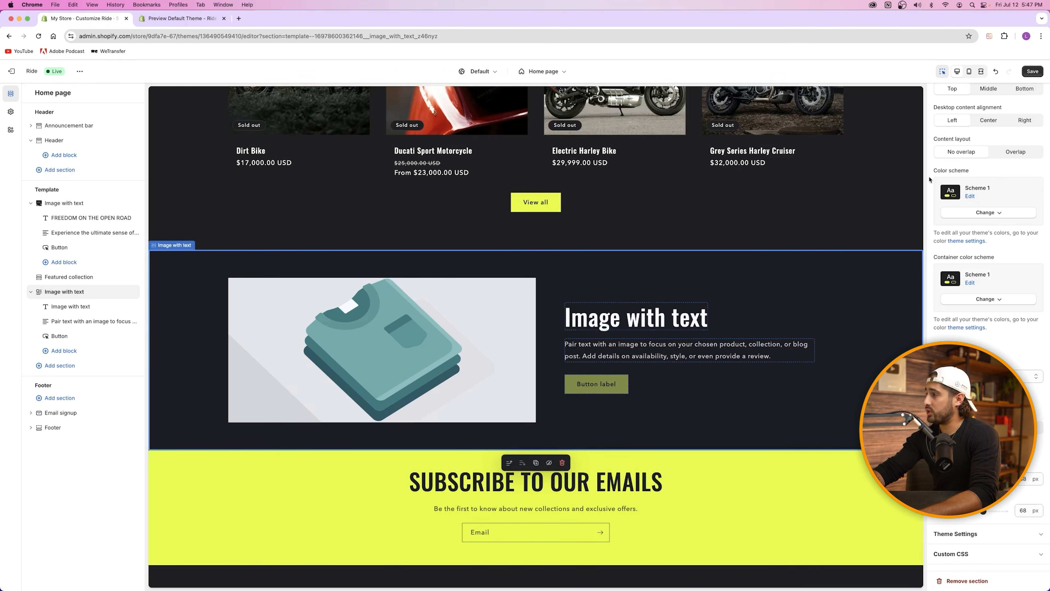
Step: Upload CAPW Moto Store Images-02.jpg and use it as the section's image
scroll(935, 178, up, 5)
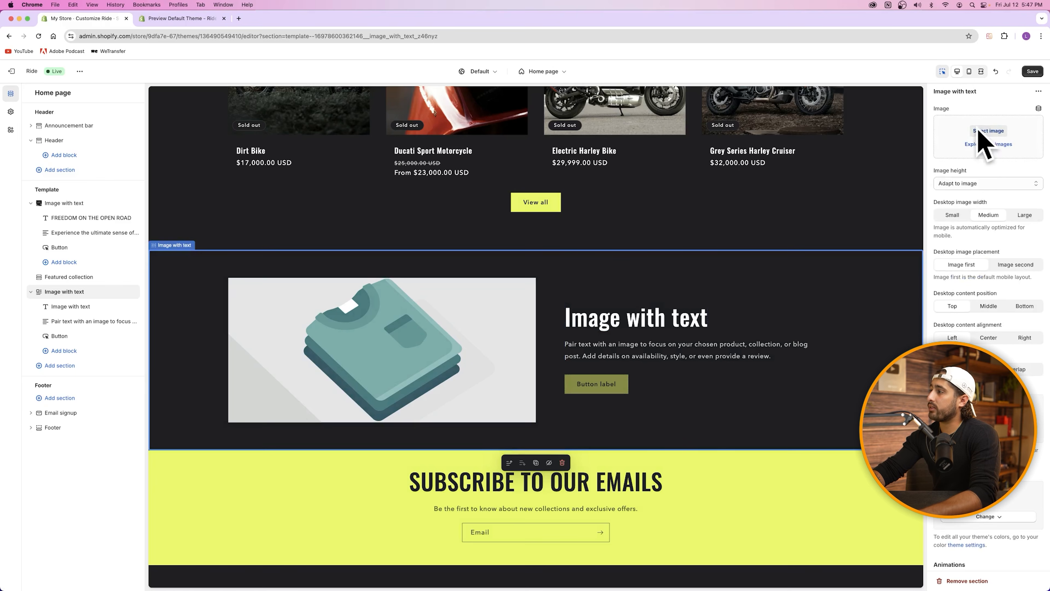
click(986, 131)
click(181, 18)
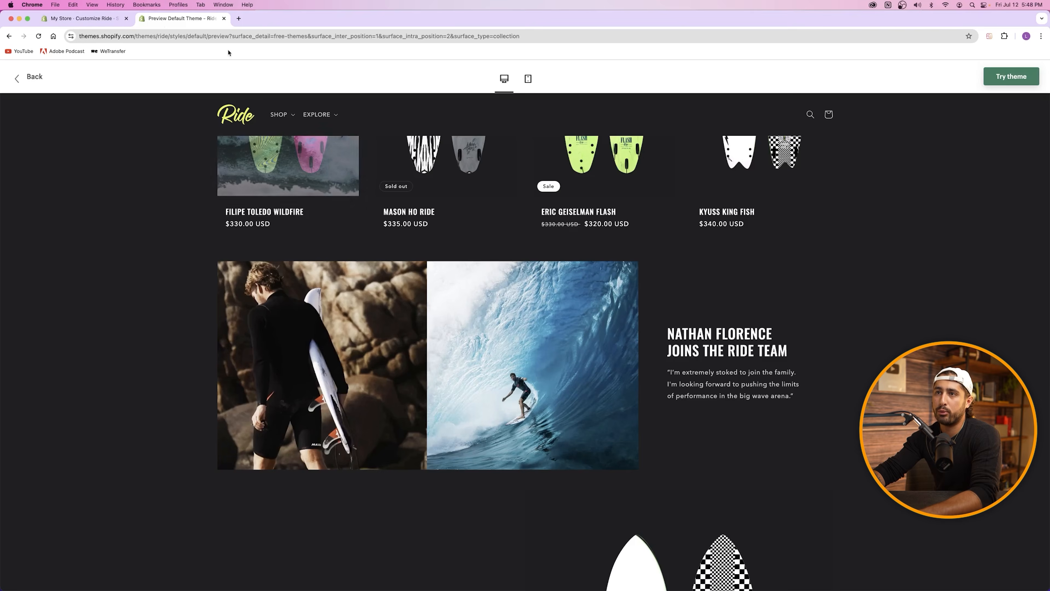
click(85, 19)
click(507, 213)
click(483, 243)
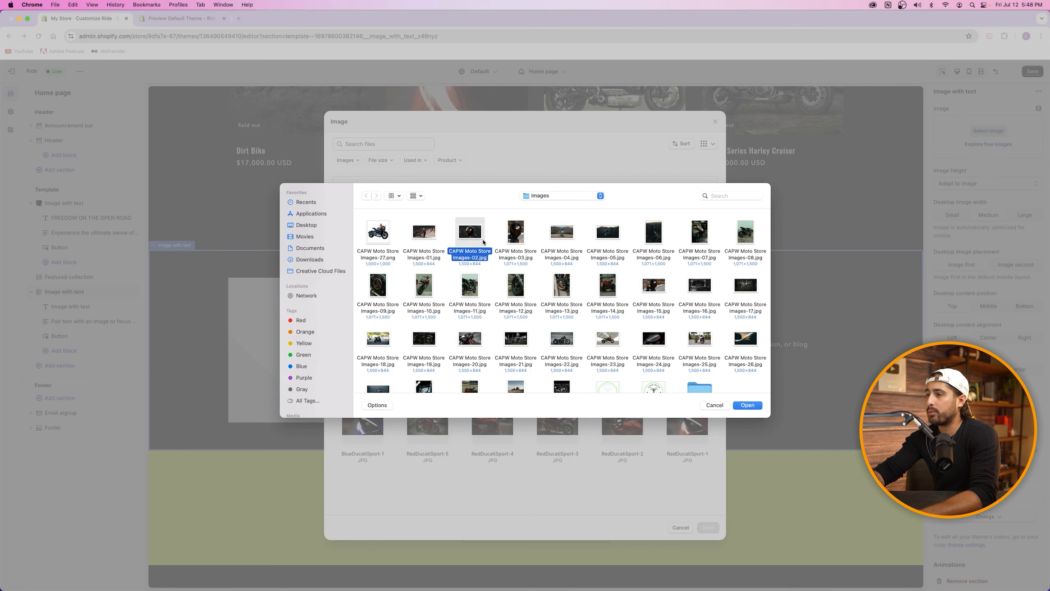
click(747, 404)
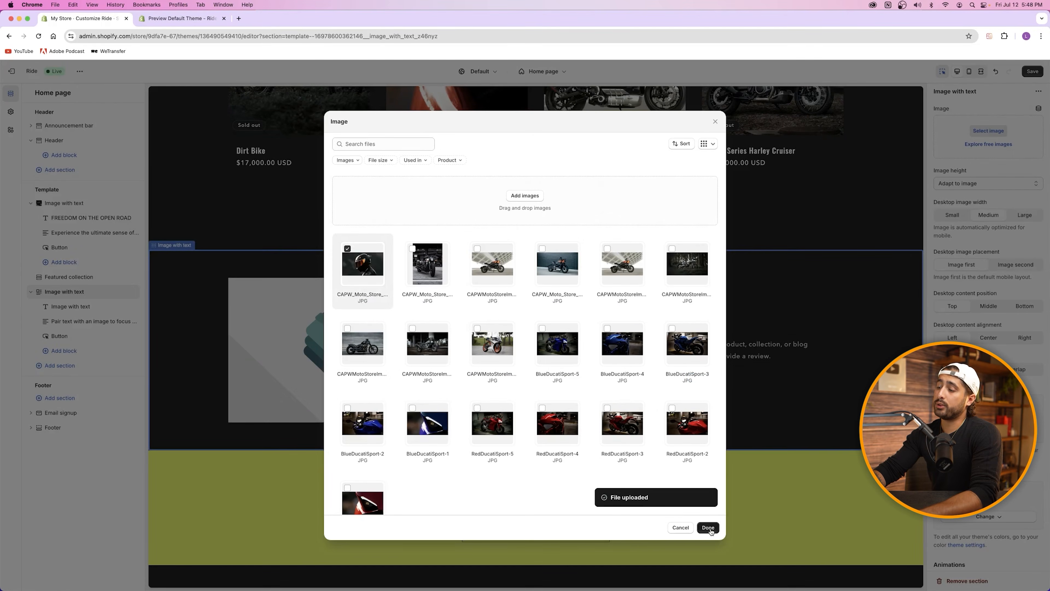
click(708, 528)
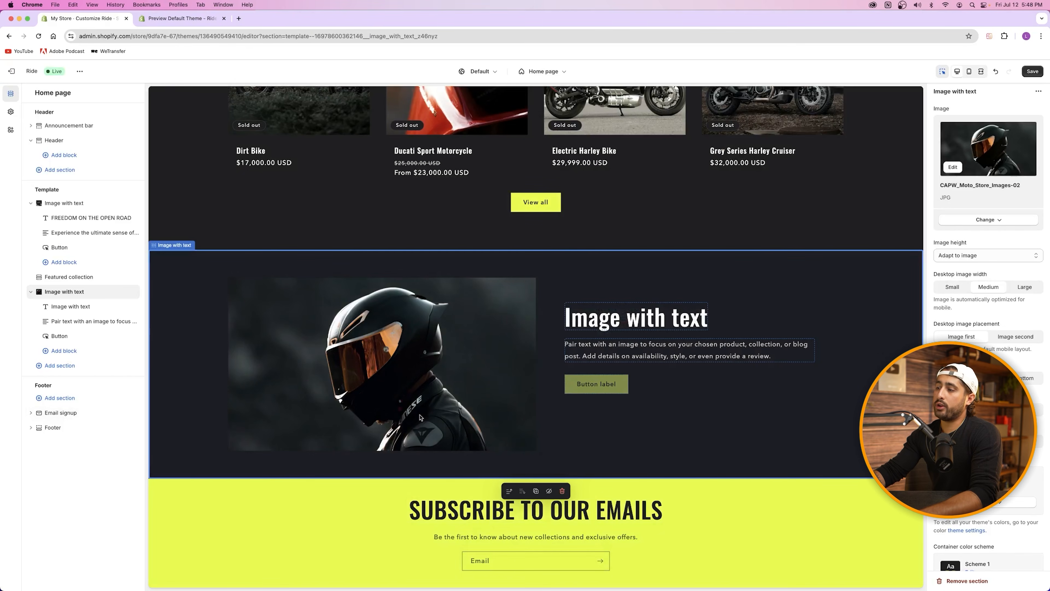
key(ctrl+Tab)
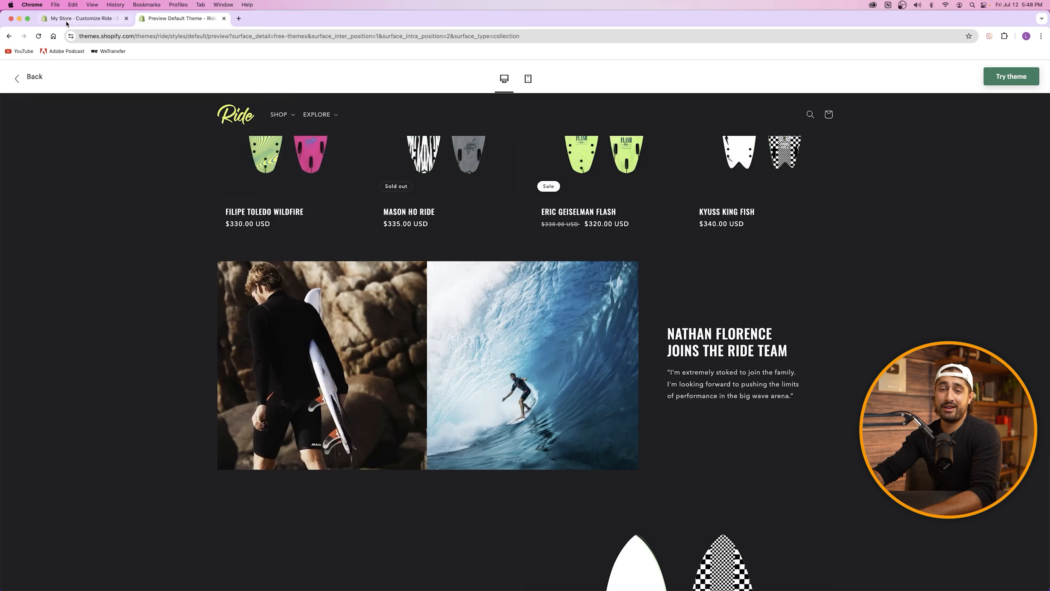
Step: Replace the section heading with a headline announcing the rider joins THE MOTO TEAM
click(78, 18)
click(629, 312)
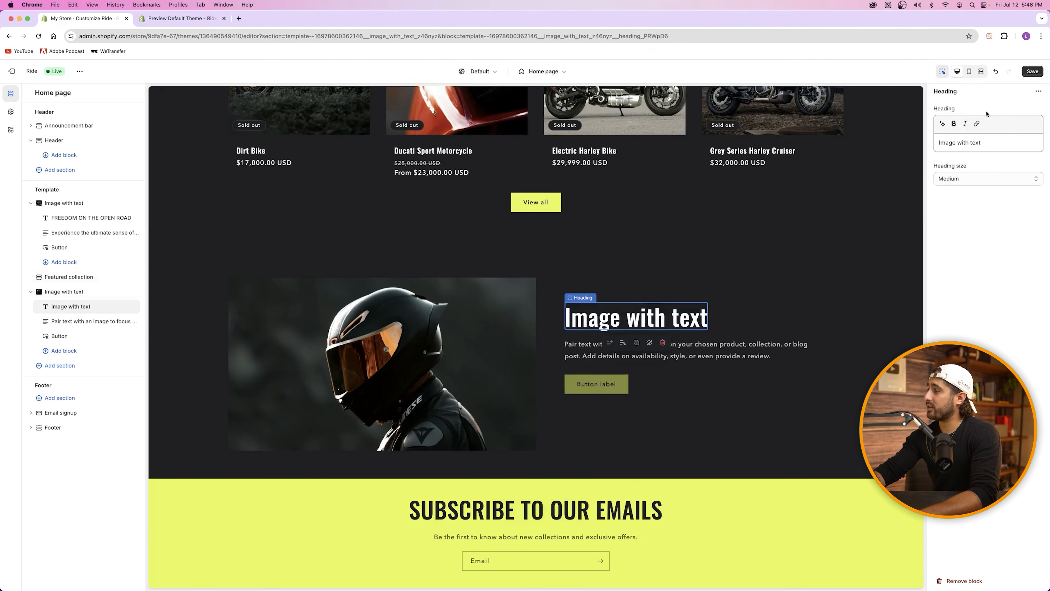
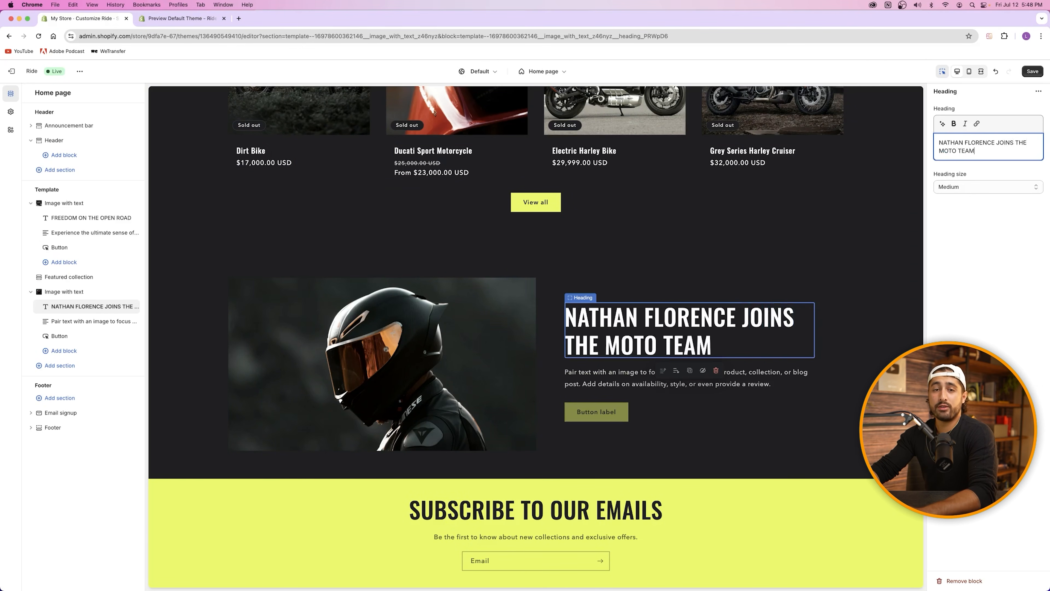
click(609, 247)
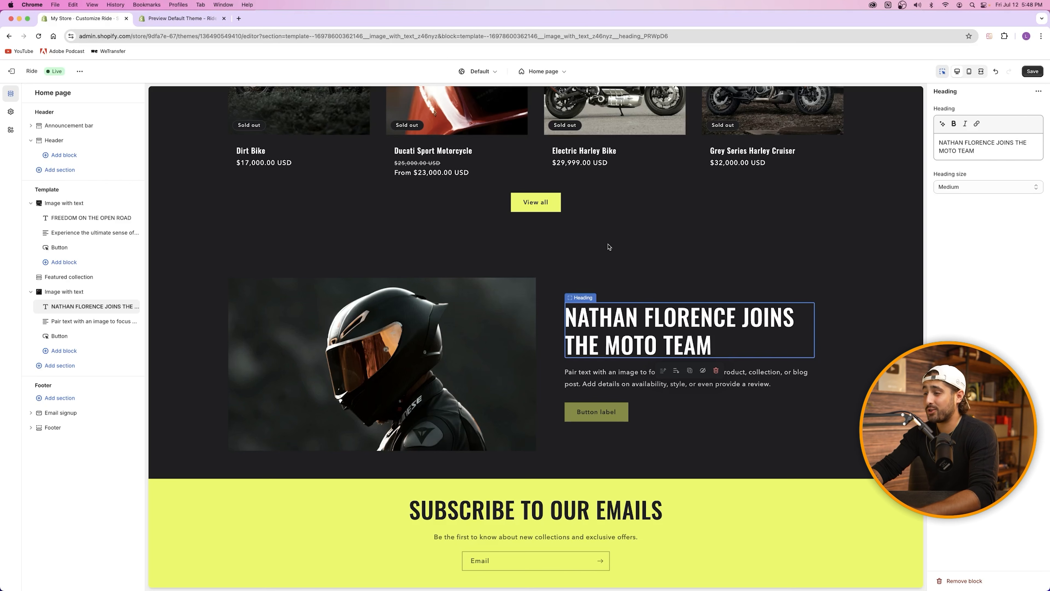
click(732, 378)
Step: Generate a testimonial paragraph about loving the sport bikes with AI, using the second suggestion
click(165, 18)
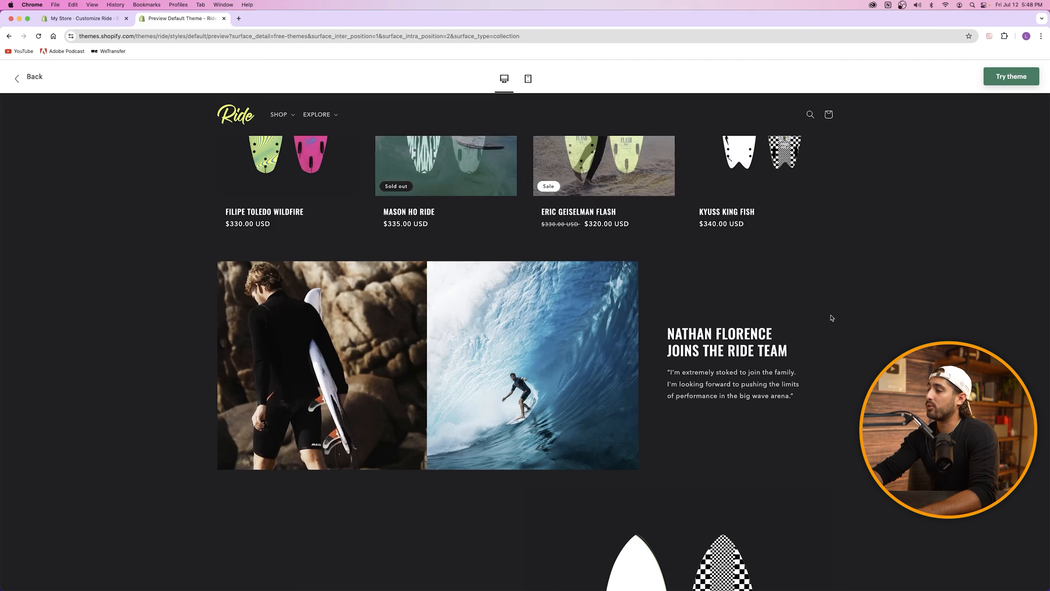
drag(672, 373, 806, 397)
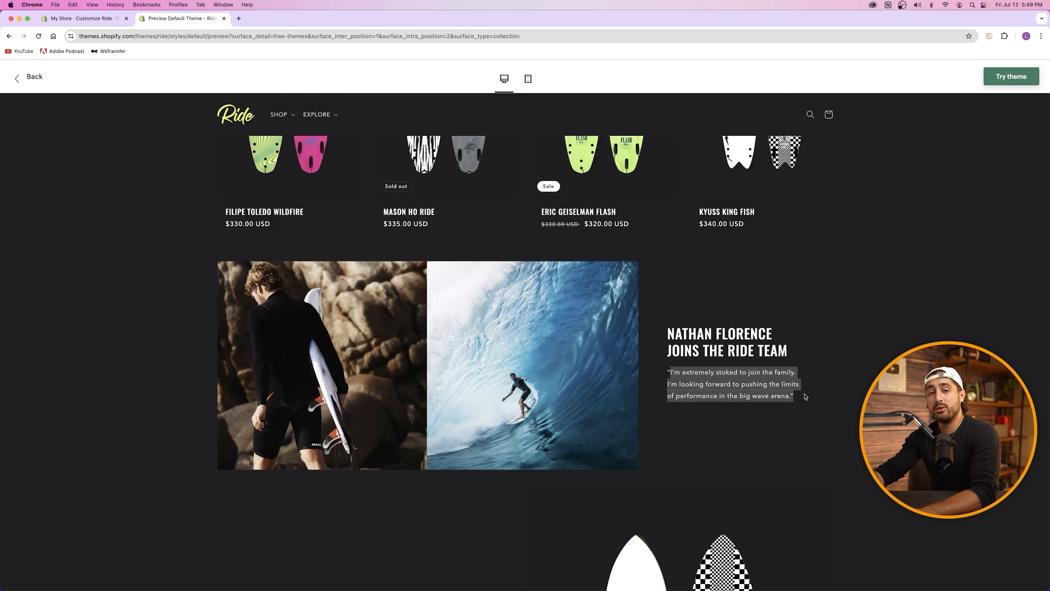
click(718, 380)
click(84, 20)
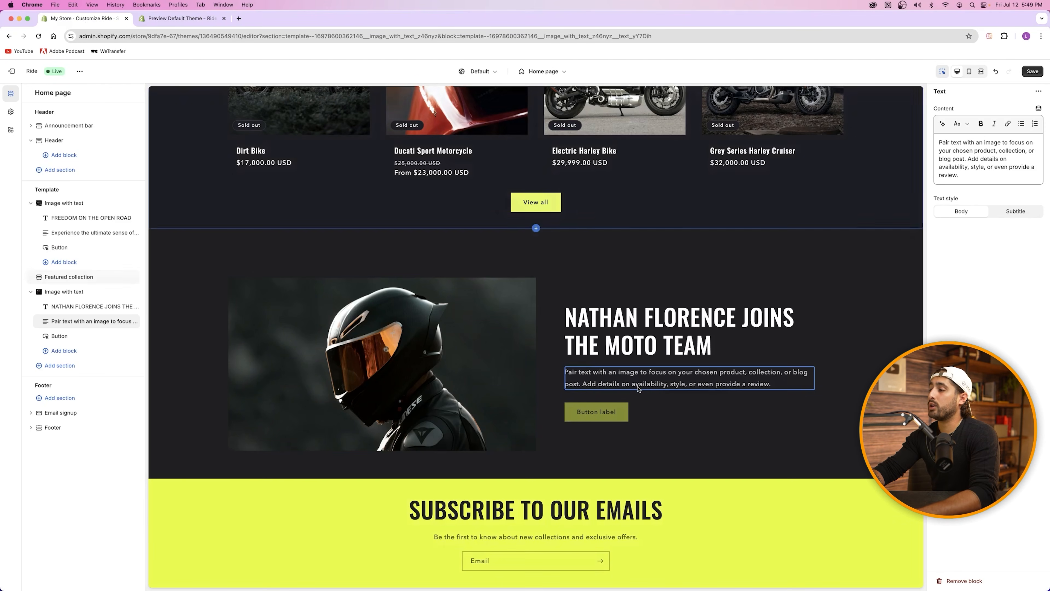
click(942, 123)
text(WRITE A TESTIMONIAL FROMA. GUY NAMED NATHAN WHO LOVES)
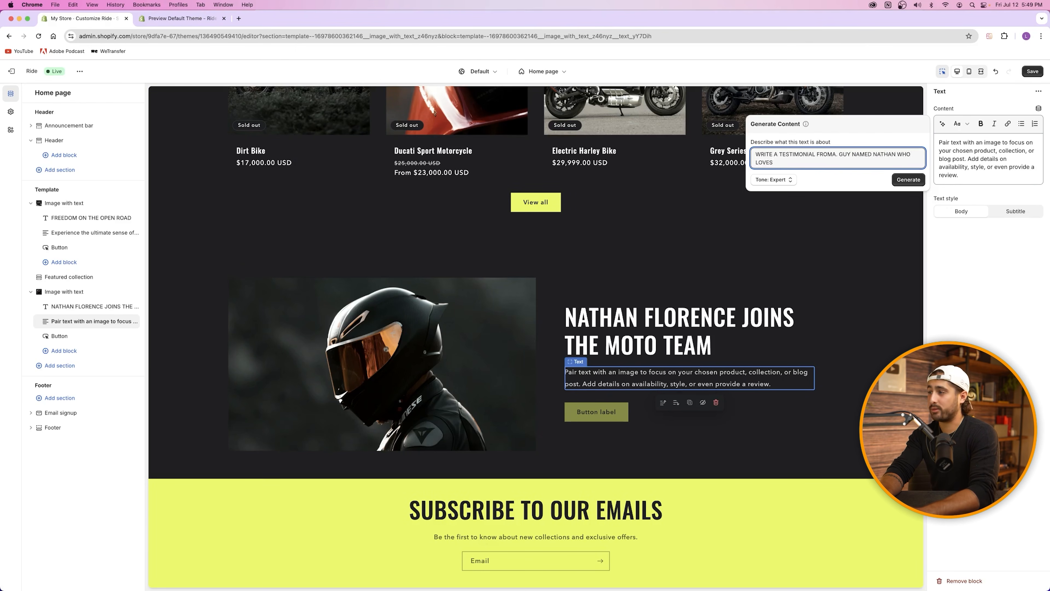
text( OUR SPORT BIKES WE SELL)
click(916, 180)
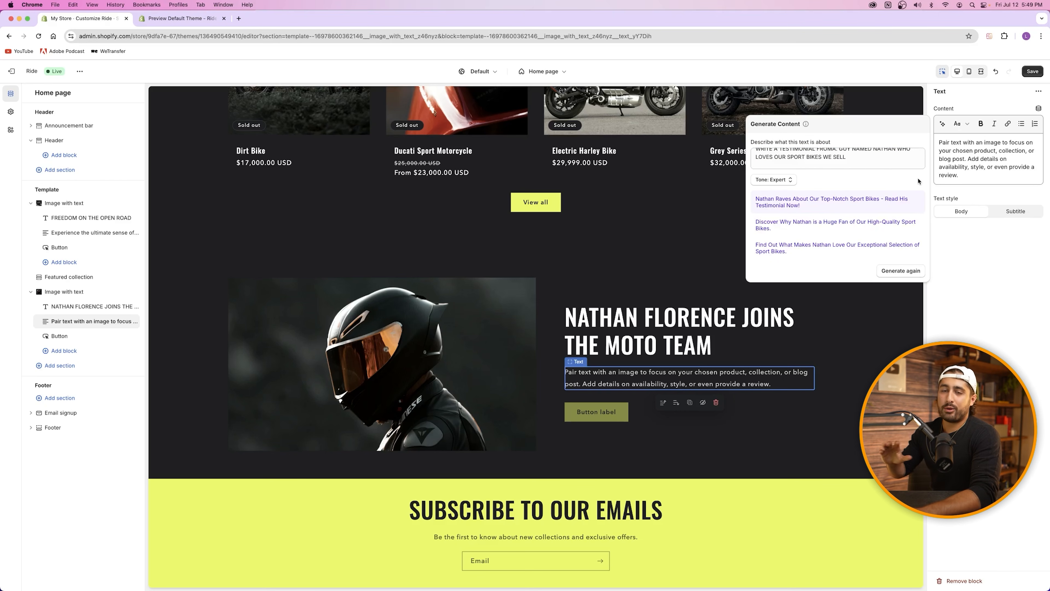
click(825, 228)
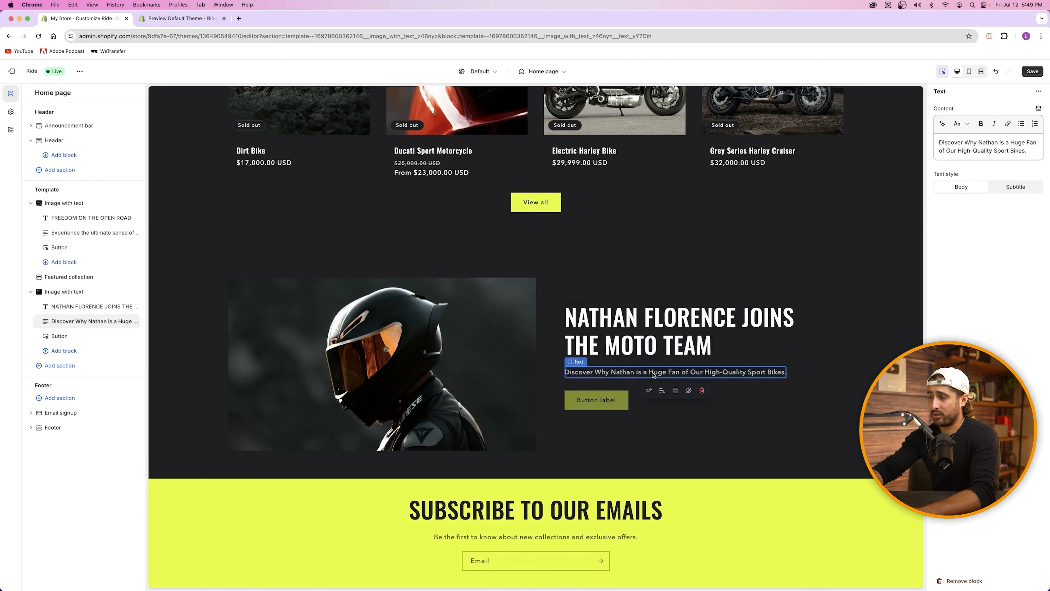
Step: Relabel the section's button with pasted text naming the rider's favorites
click(195, 19)
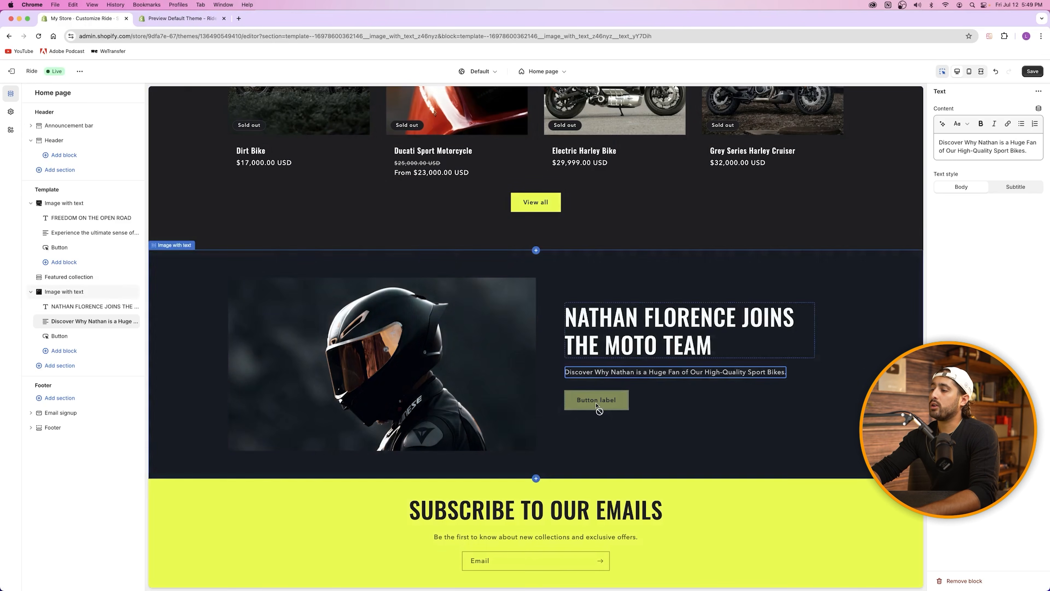
click(596, 400)
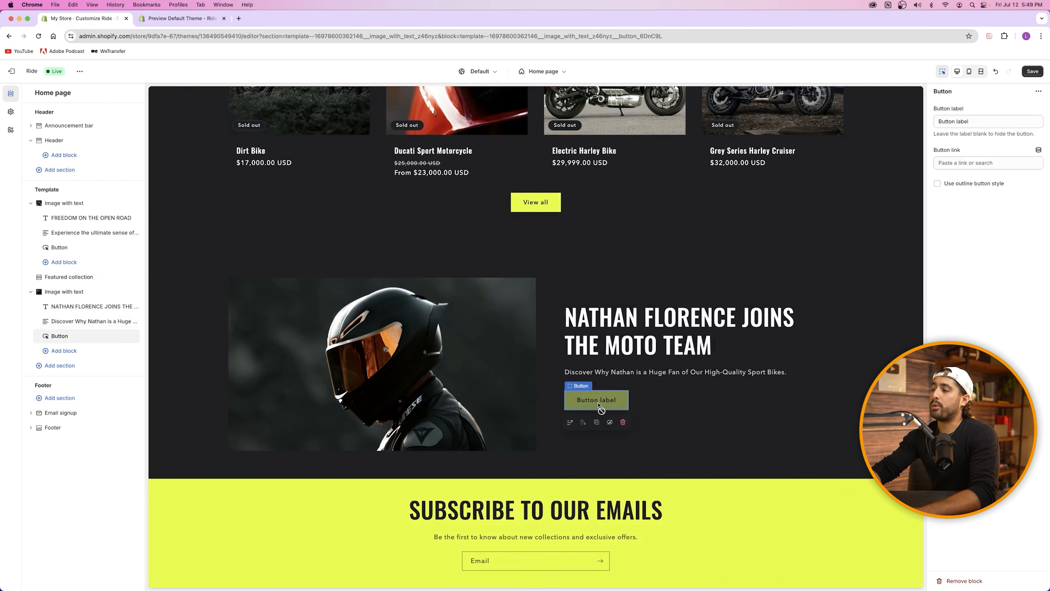
click(944, 121)
text(NATHAN'S FAVORITES)
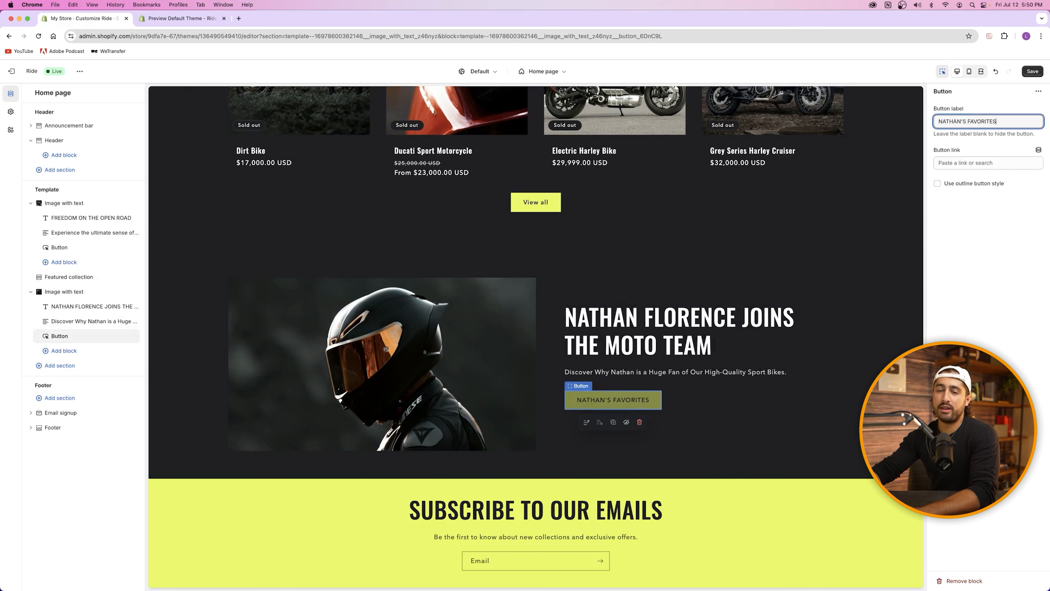
click(832, 285)
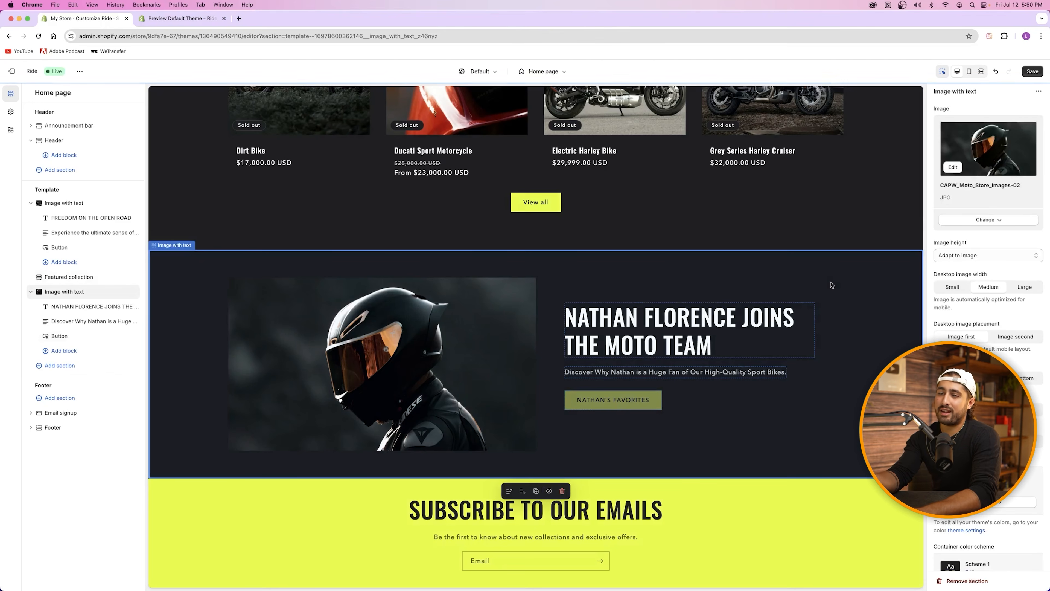
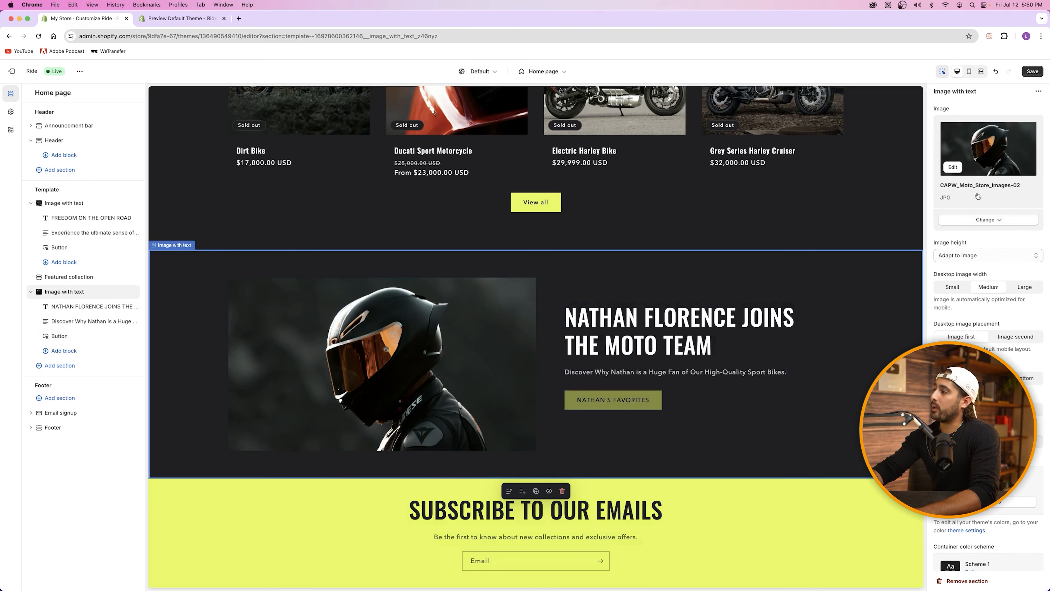
Step: Keep image height at Adapt to image and placement at Image first, then save
click(965, 255)
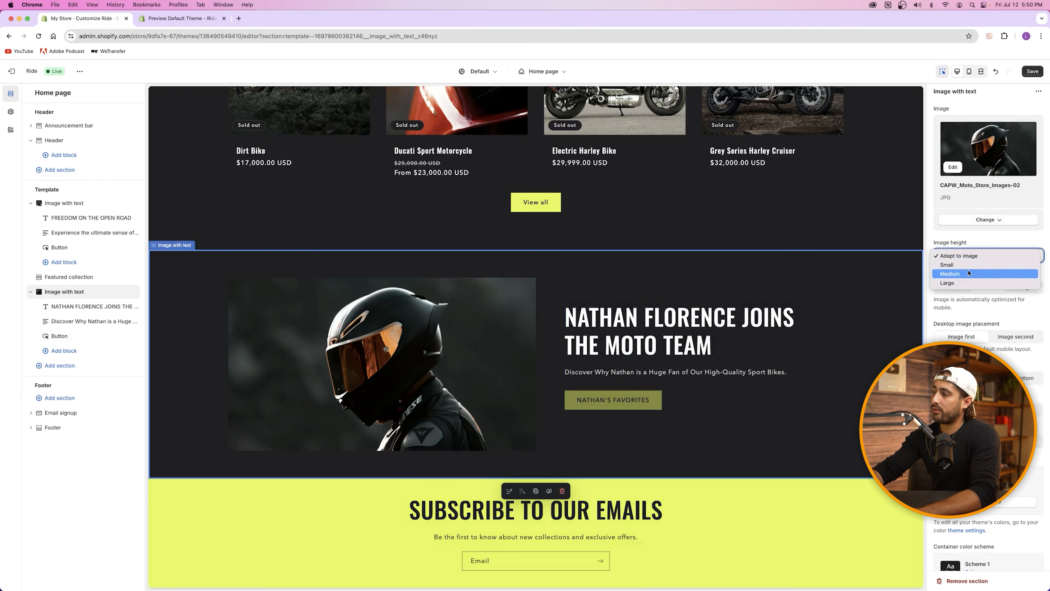
click(971, 256)
click(1006, 337)
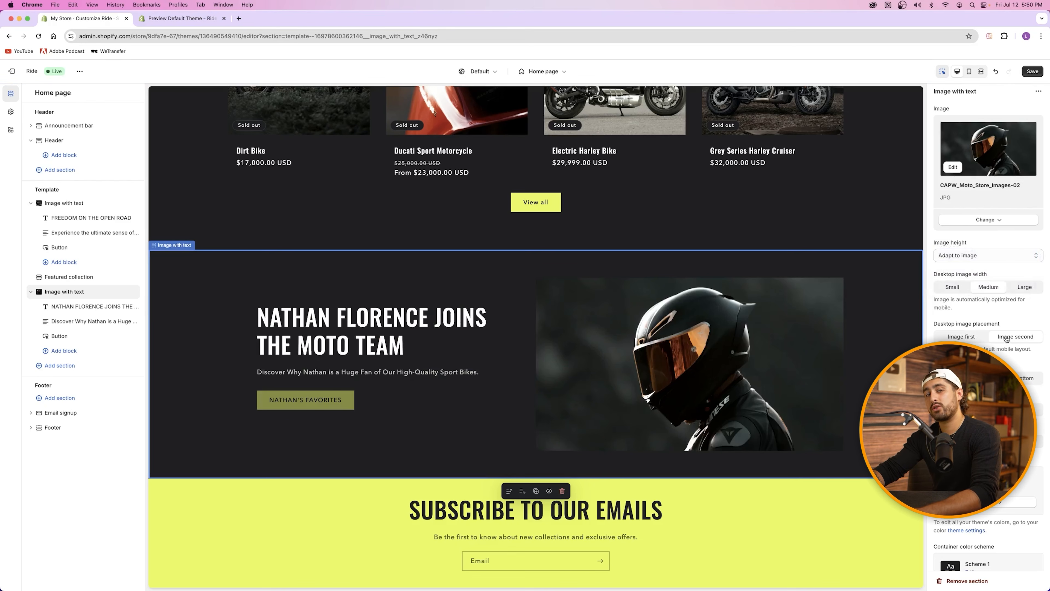
click(976, 338)
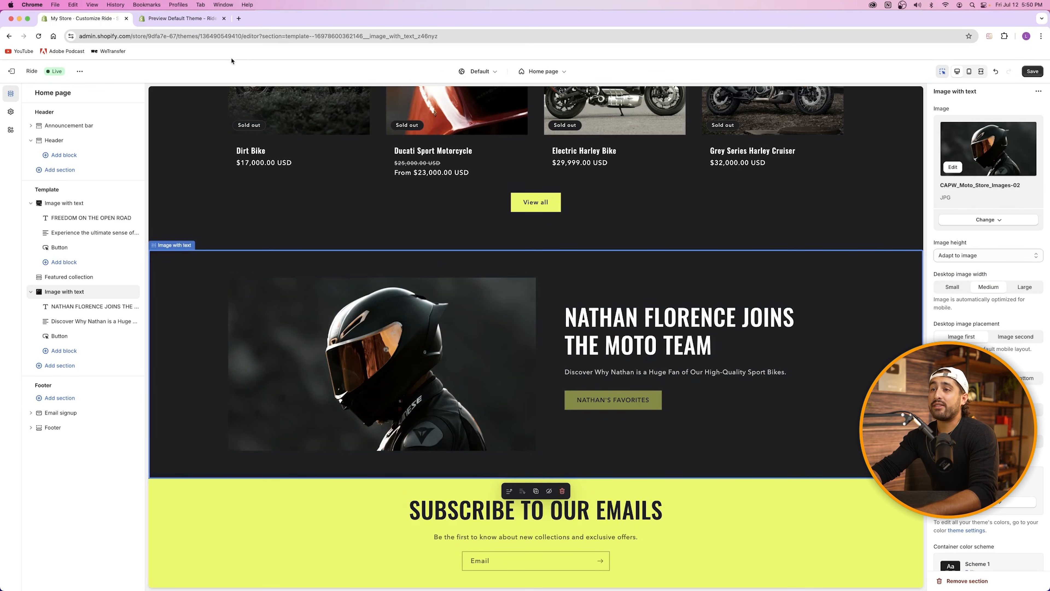
click(1033, 71)
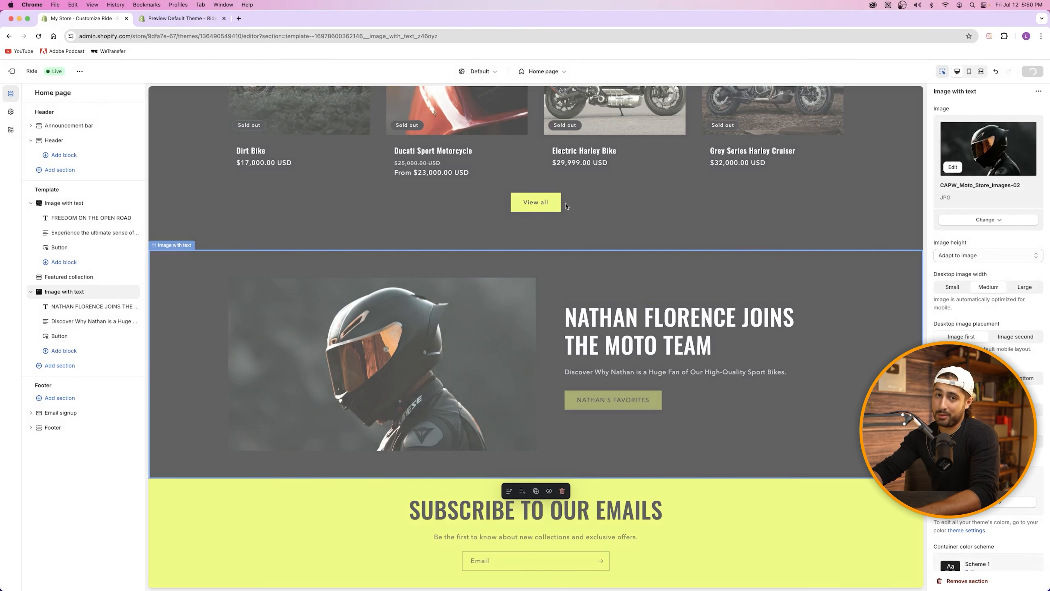
Step: Select words in the demo page's PUNCHY heading for reference
scroll(497, 221, down, 5)
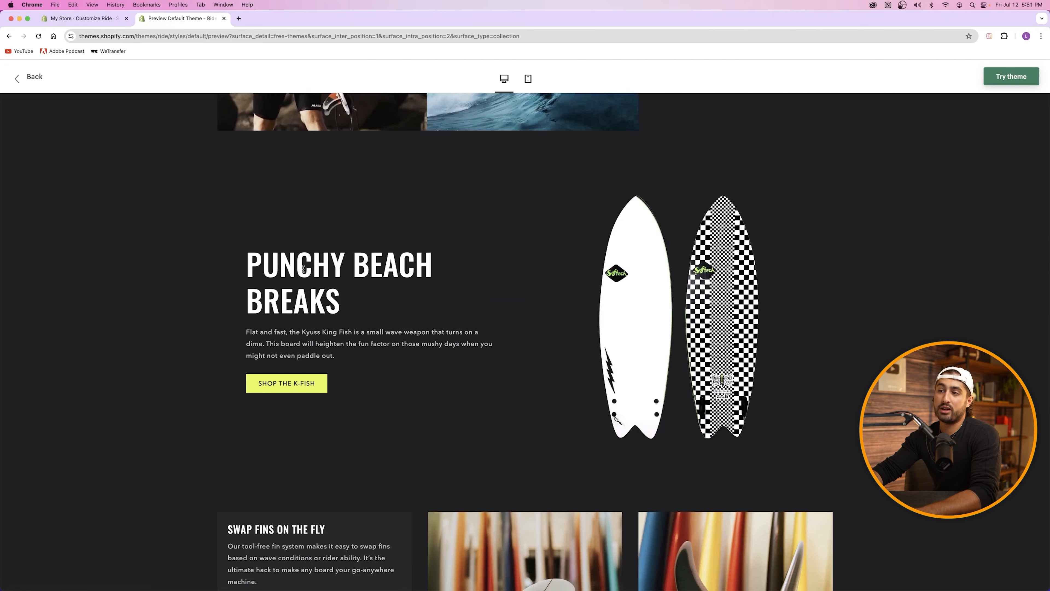
double_click(313, 270)
drag(312, 271, 351, 322)
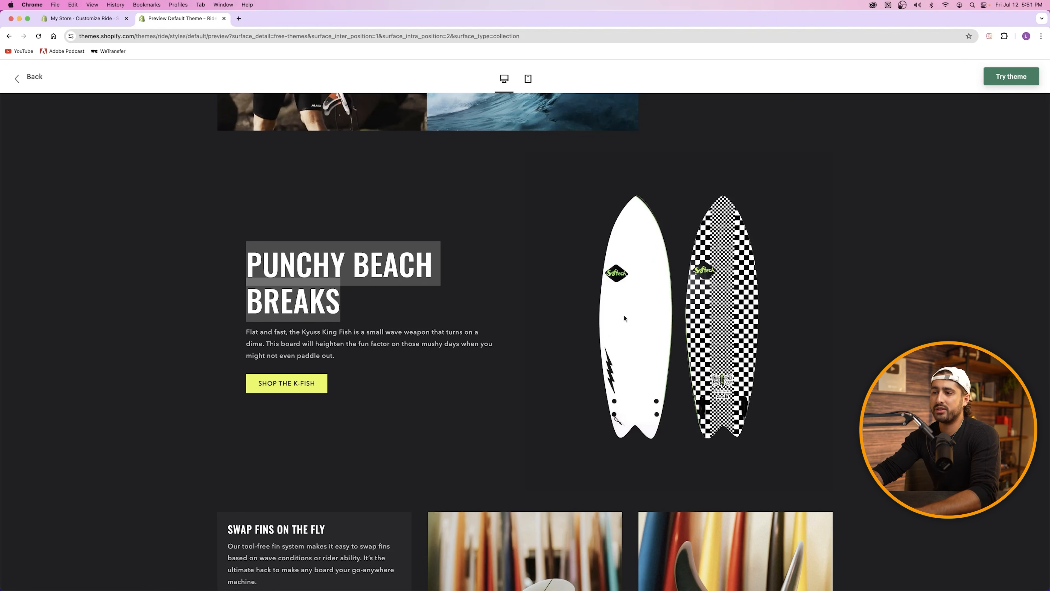
drag(375, 279, 393, 272)
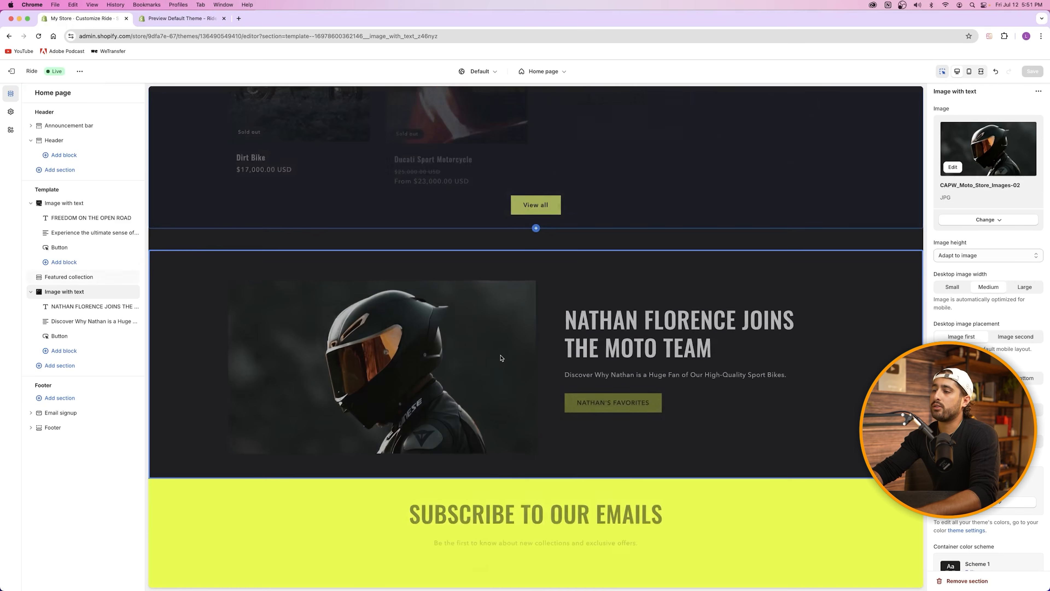
scroll(495, 331, down, 2)
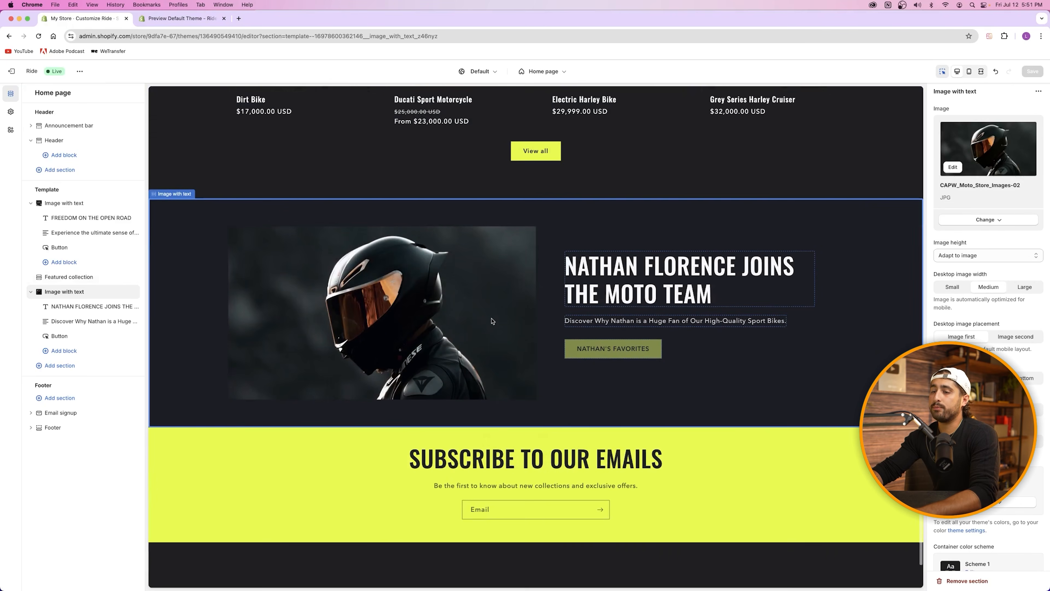
Step: Add an Image with text section with its desktop image placement set to Image second
click(84, 366)
click(192, 463)
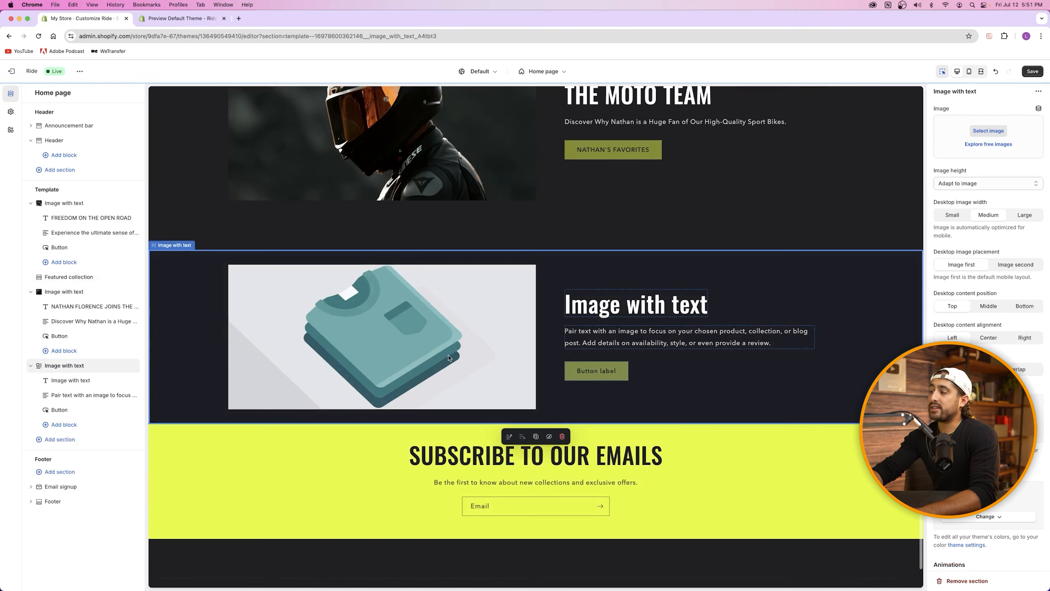
click(1021, 265)
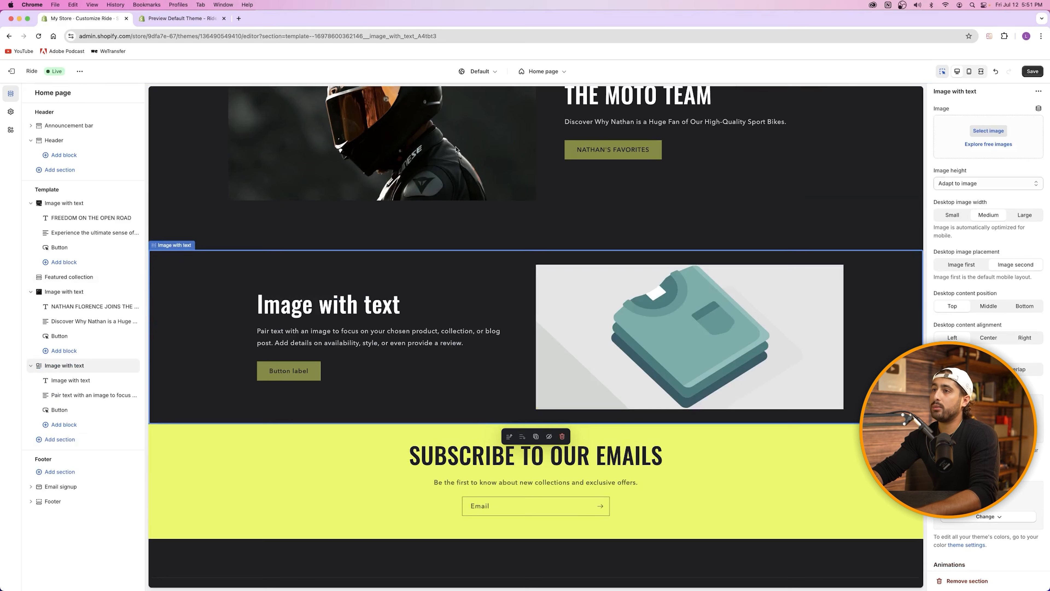
Step: Compare the new section against the Ride theme demo page
click(182, 19)
click(86, 19)
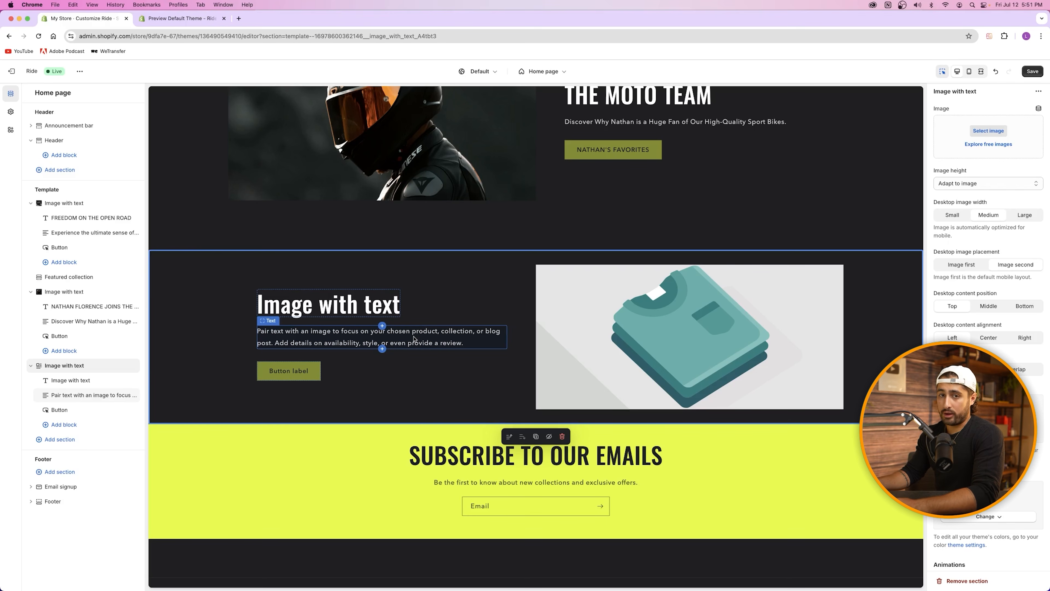
click(182, 18)
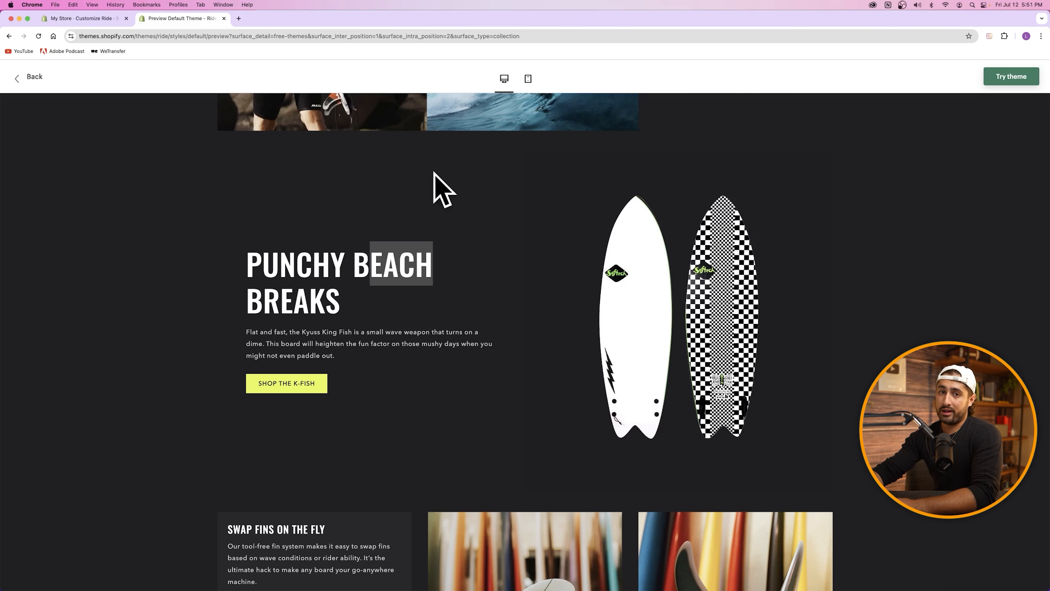
click(90, 19)
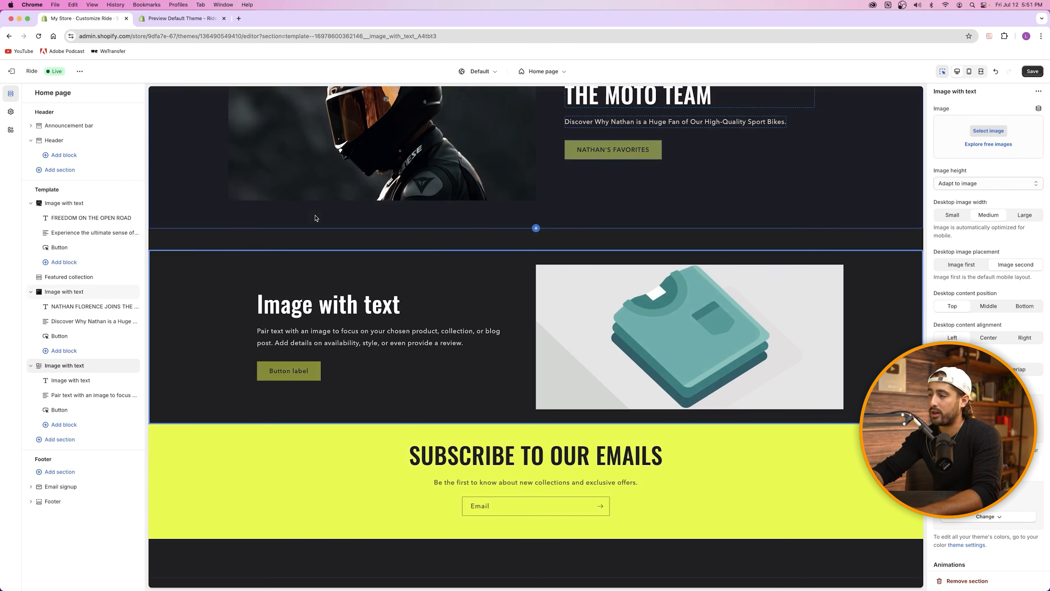
Step: Upload CAPW Moto Store Images-27.png and use it as the section's image
click(989, 131)
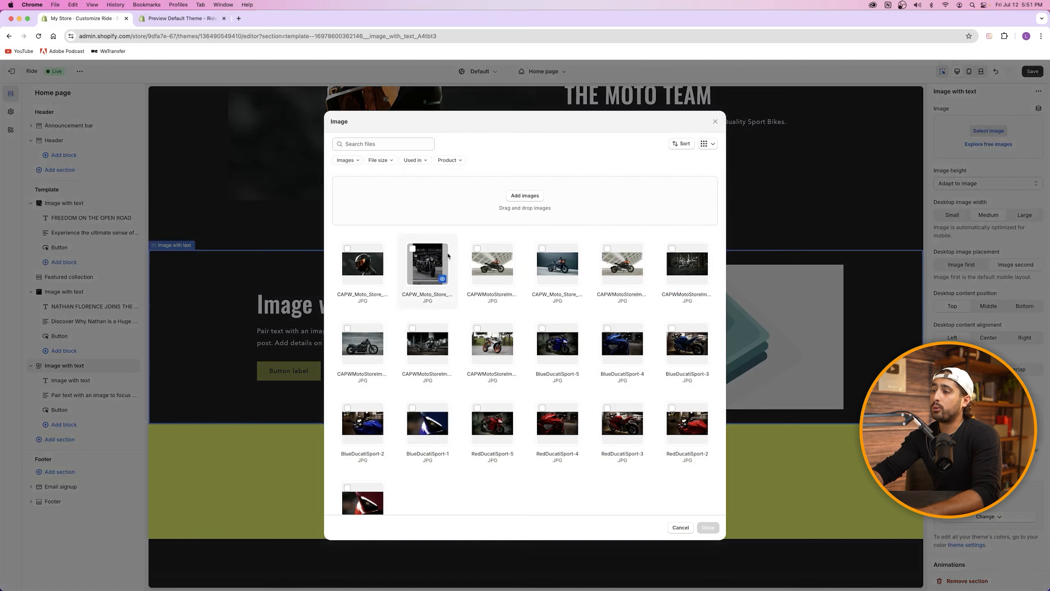
click(537, 196)
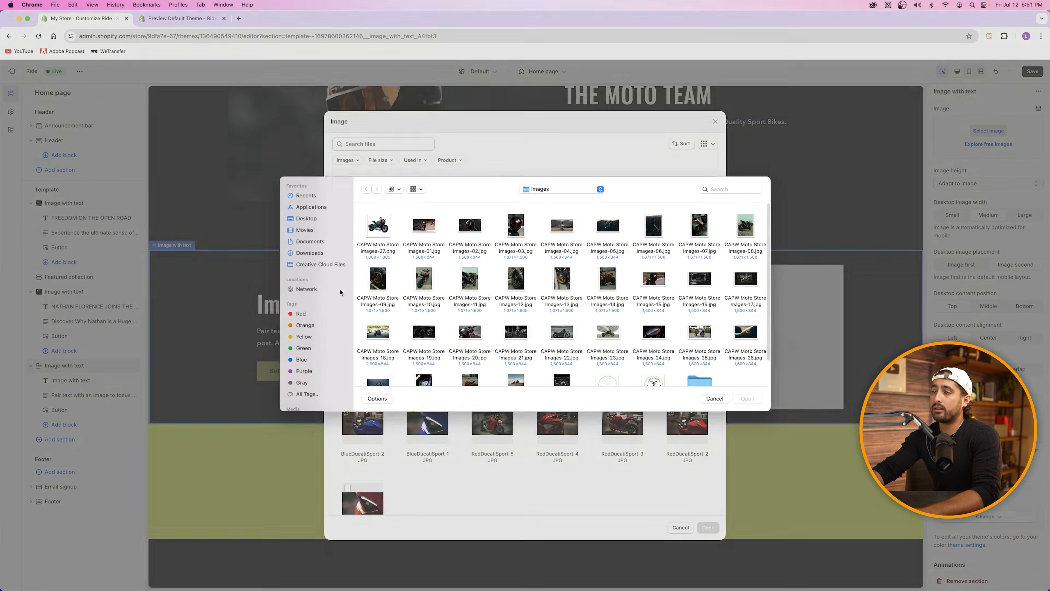
click(378, 231)
click(747, 405)
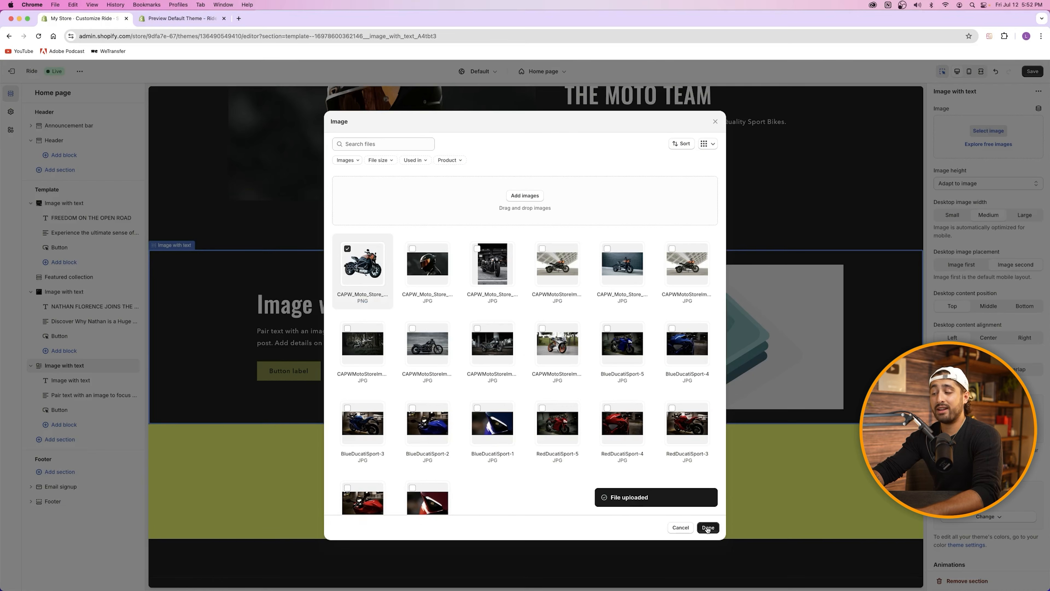
click(708, 527)
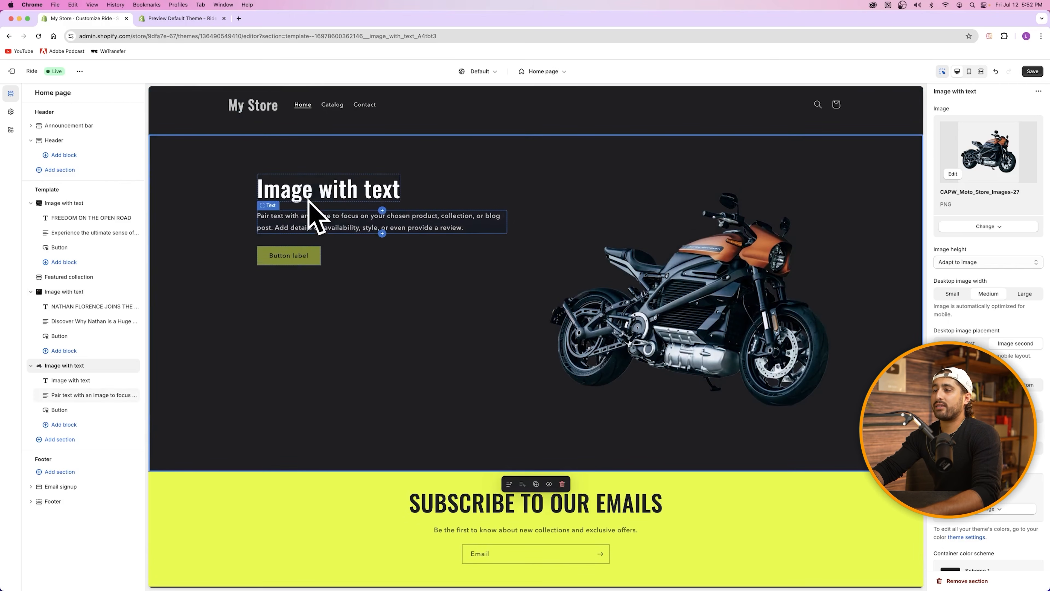
Step: Set the section's content position to Middle and text alignment to Left
click(328, 182)
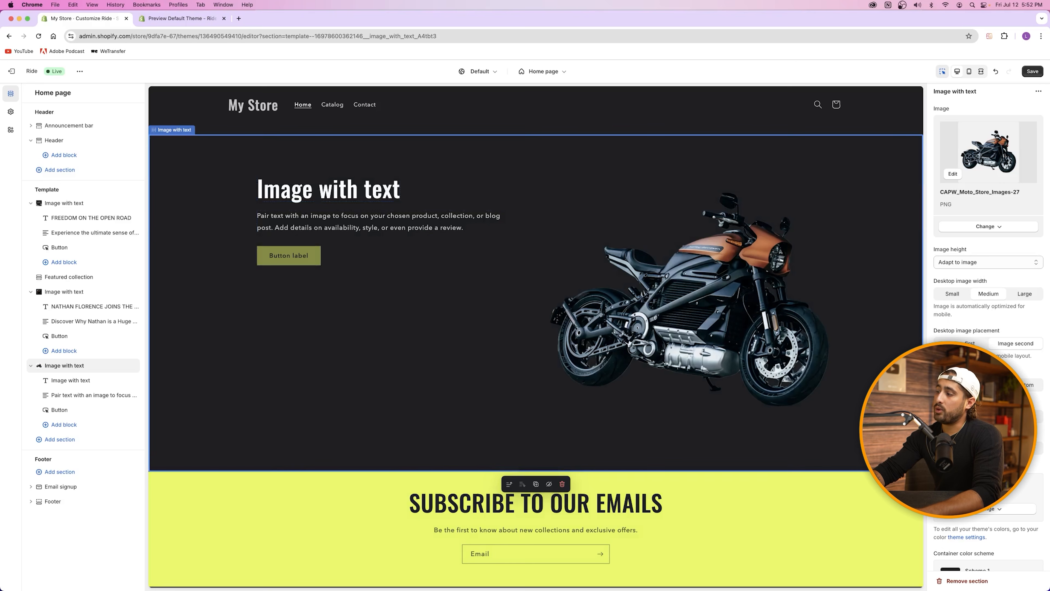
click(988, 385)
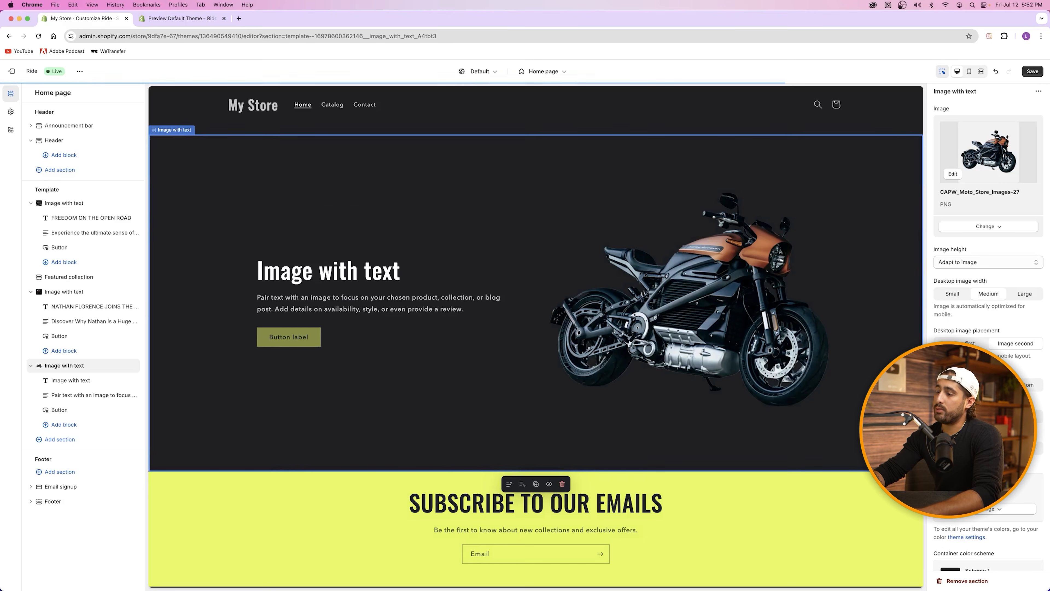
click(1033, 388)
click(988, 385)
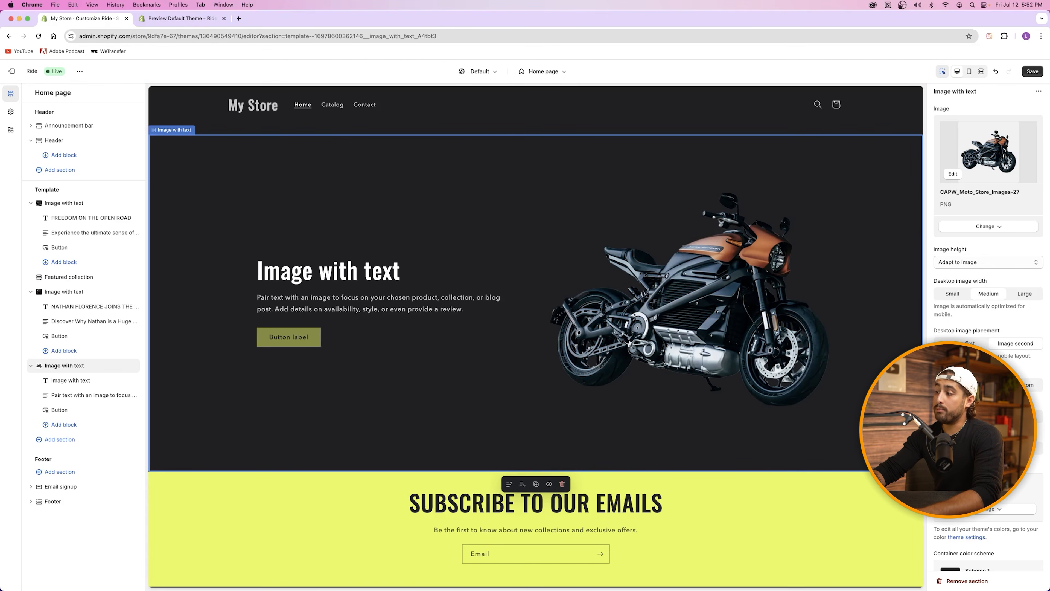
click(989, 416)
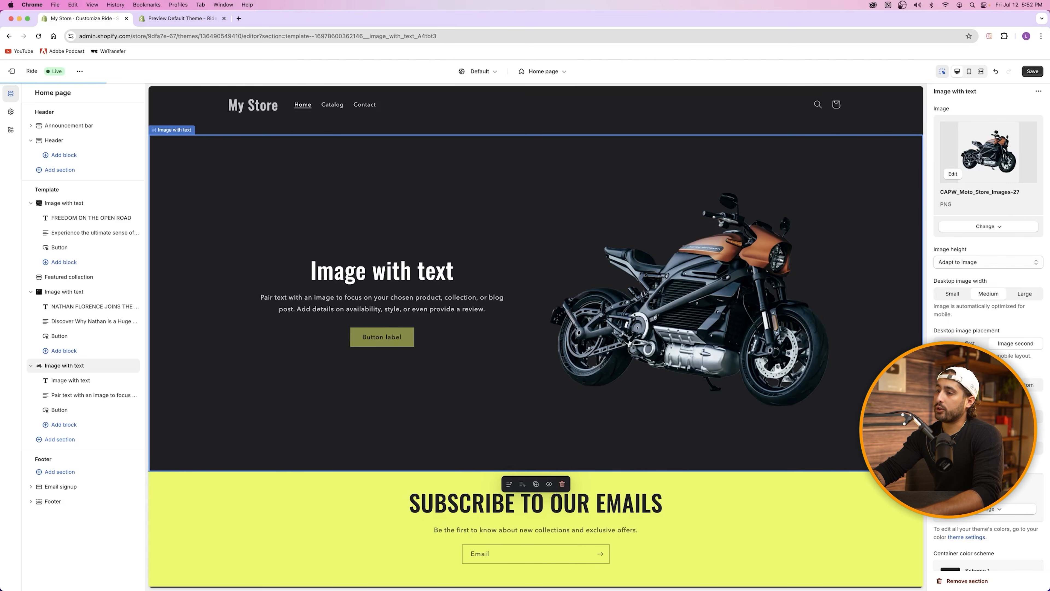
click(1024, 416)
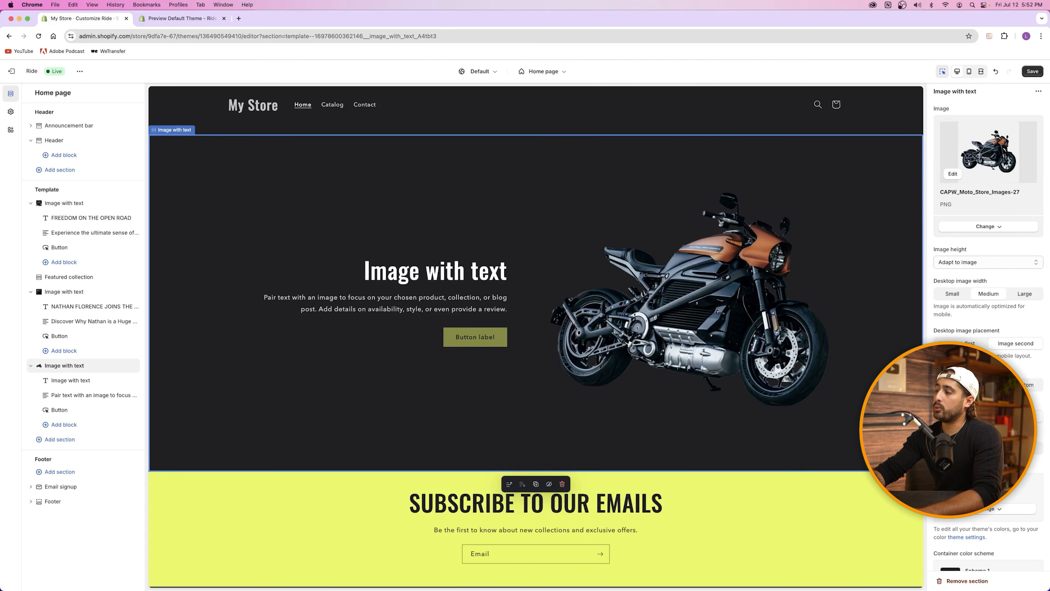
click(953, 416)
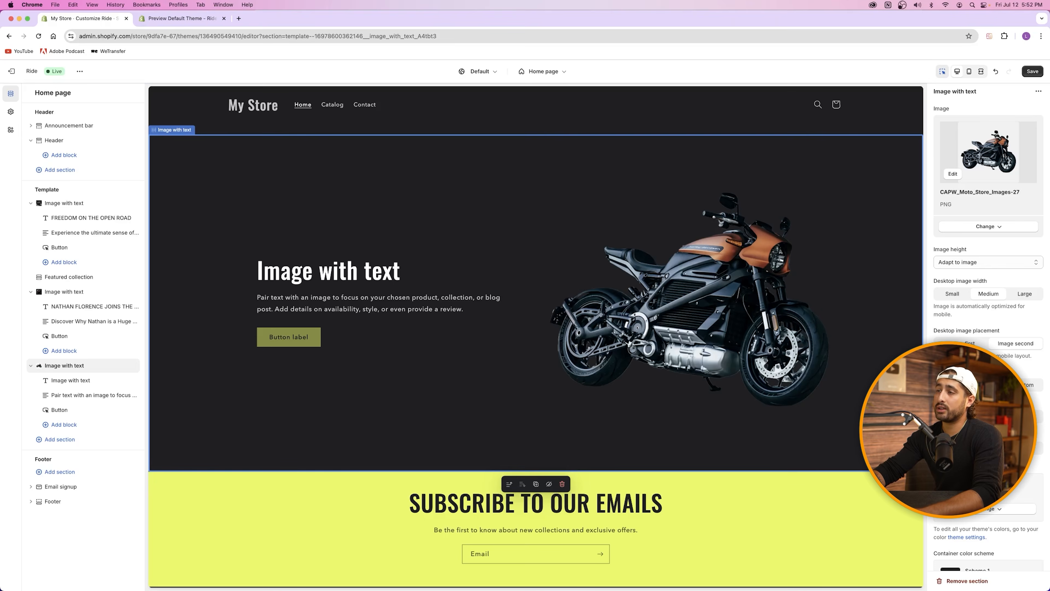
Step: Check the demo heading's wording, then select the new section's heading for rewriting
click(181, 19)
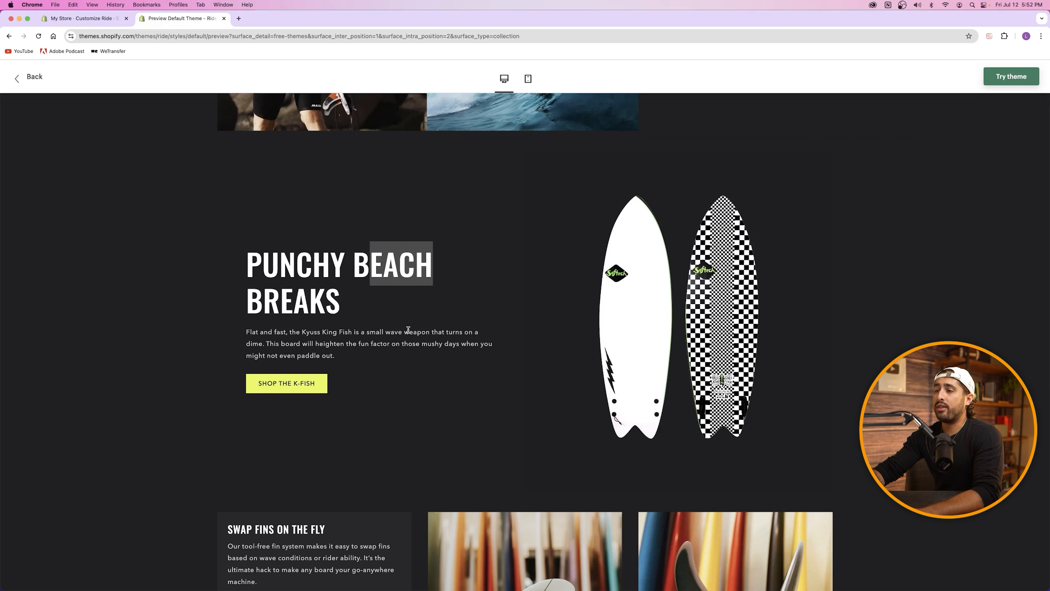
click(340, 289)
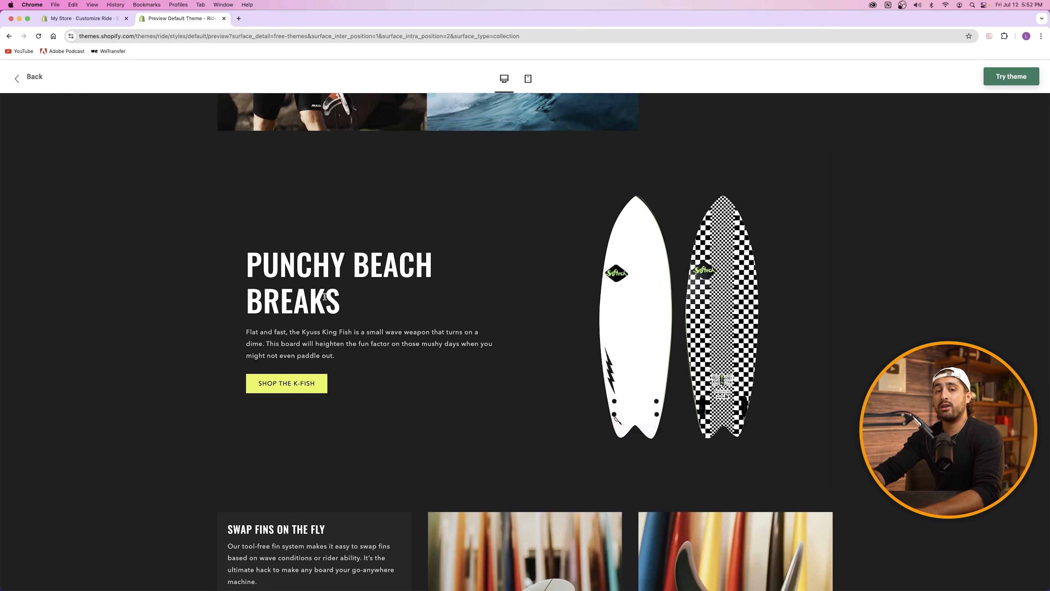
click(78, 18)
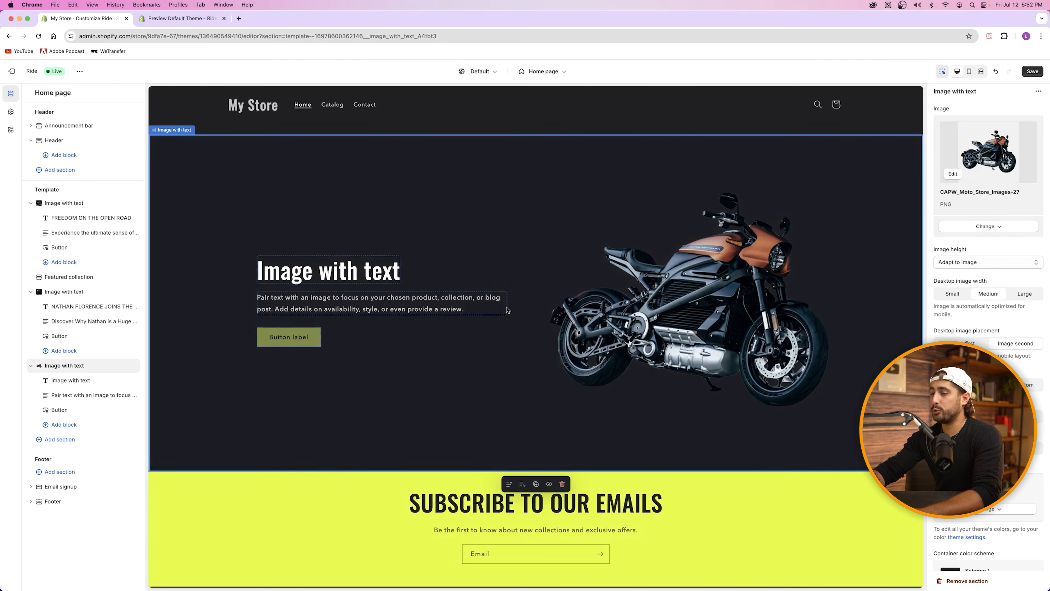
click(329, 271)
click(161, 18)
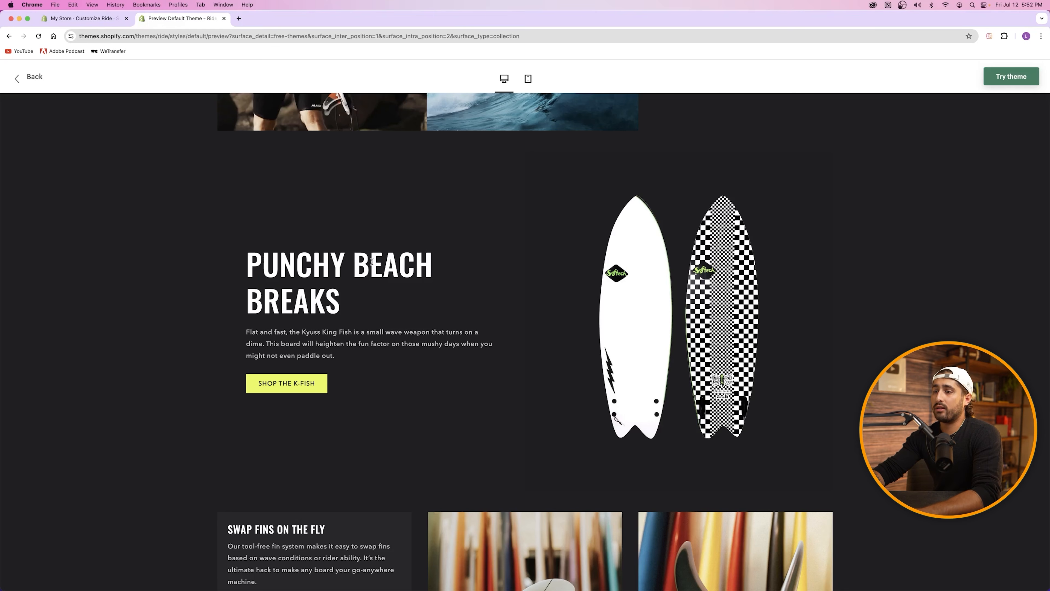
click(86, 20)
Step: Type the new heading starting 'GO' and select the section's paragraph and button
text(GO)
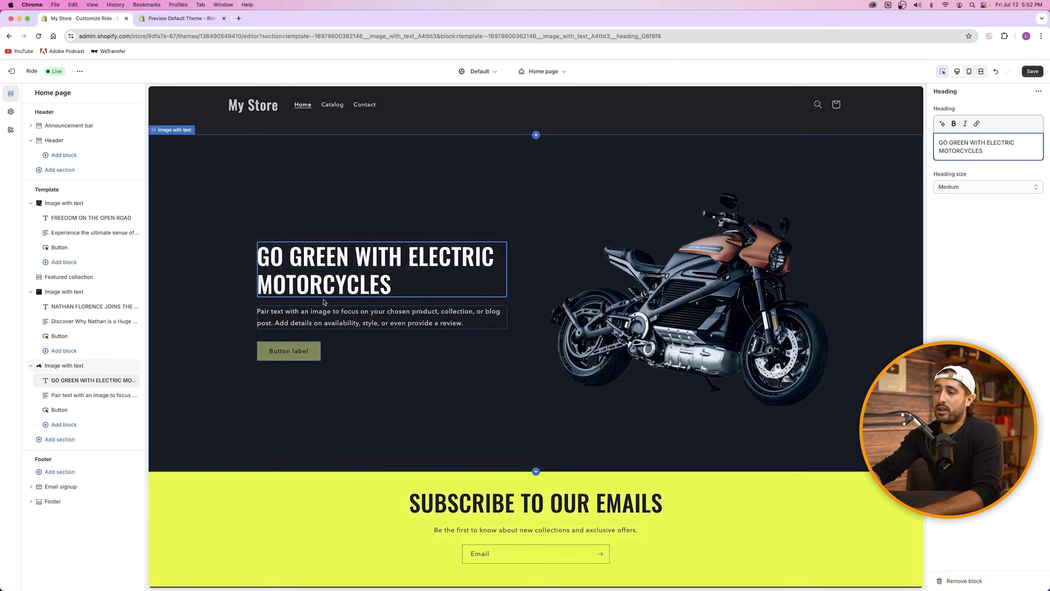
click(332, 314)
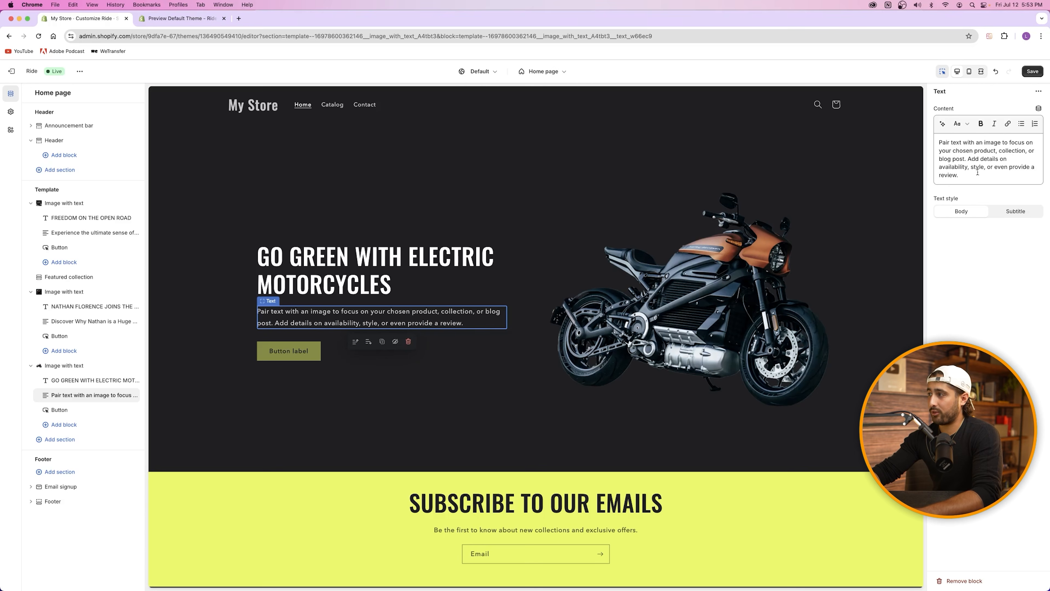
click(289, 351)
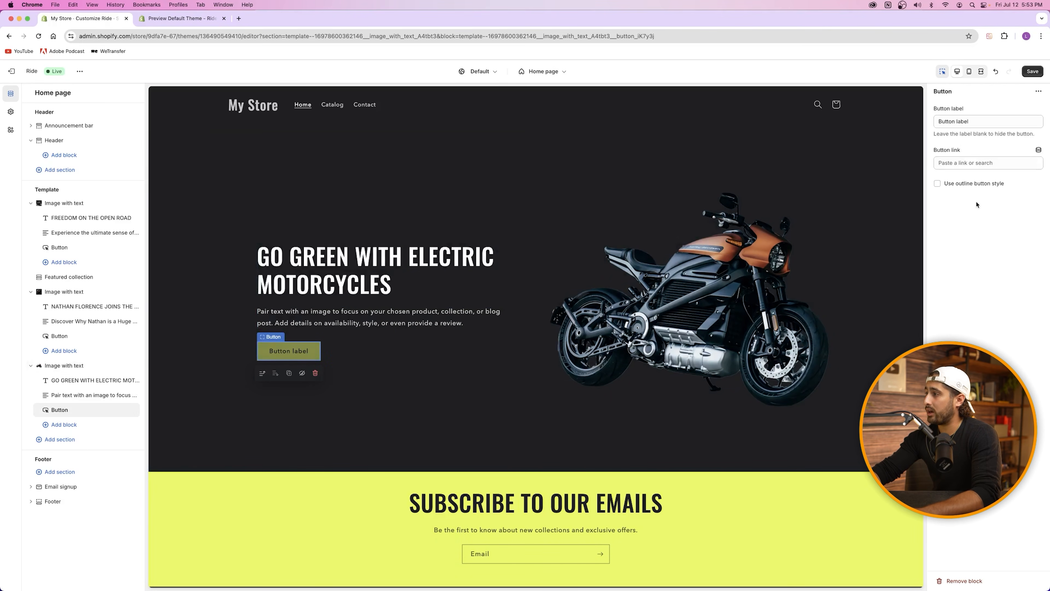
Step: Browse collections for the button link without choosing one, then view the Ride demo preview
click(934, 161)
click(978, 182)
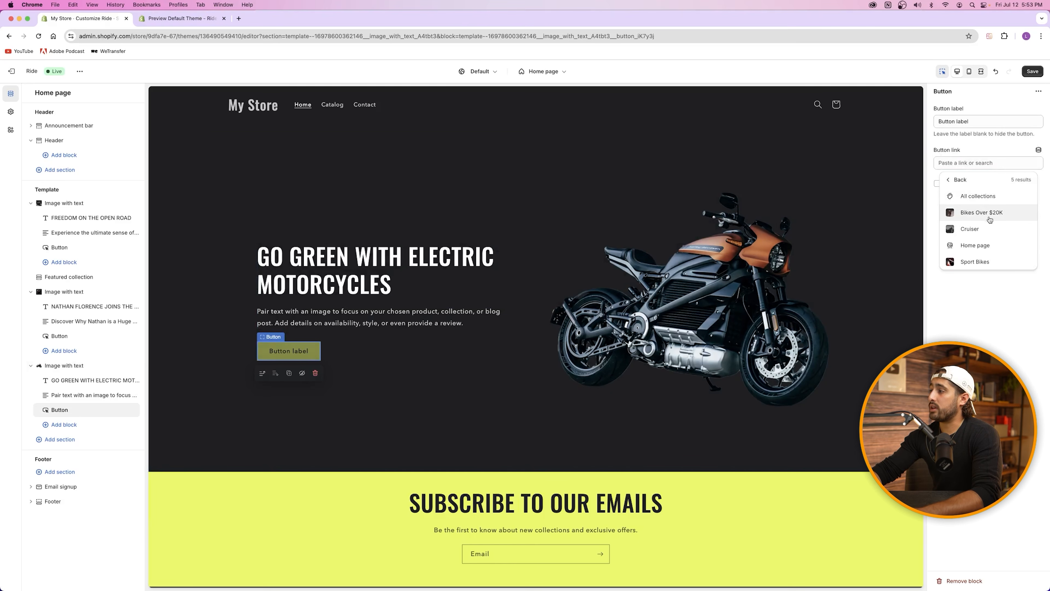
click(972, 184)
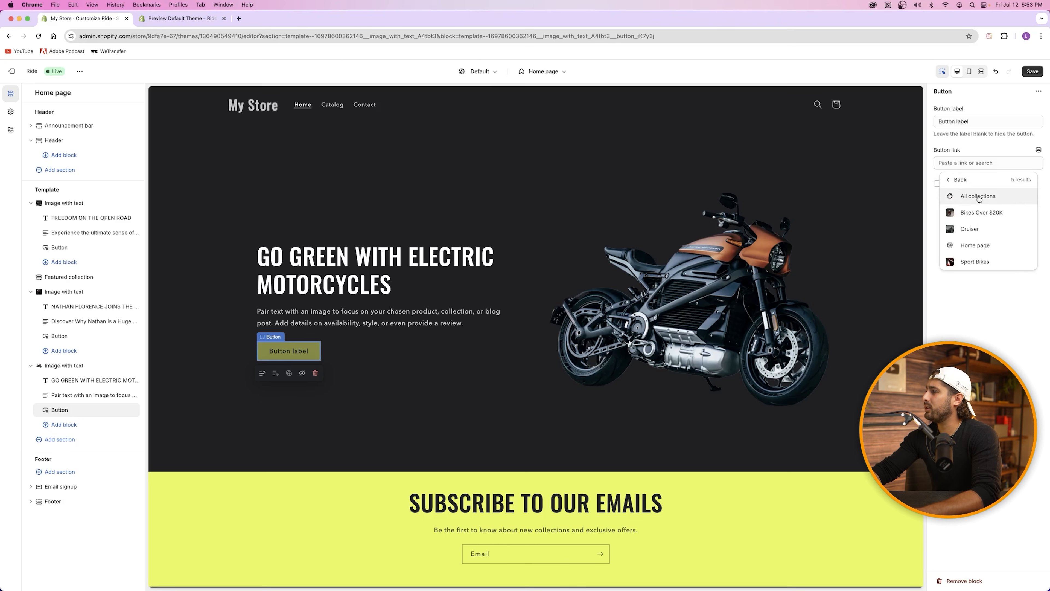
click(980, 184)
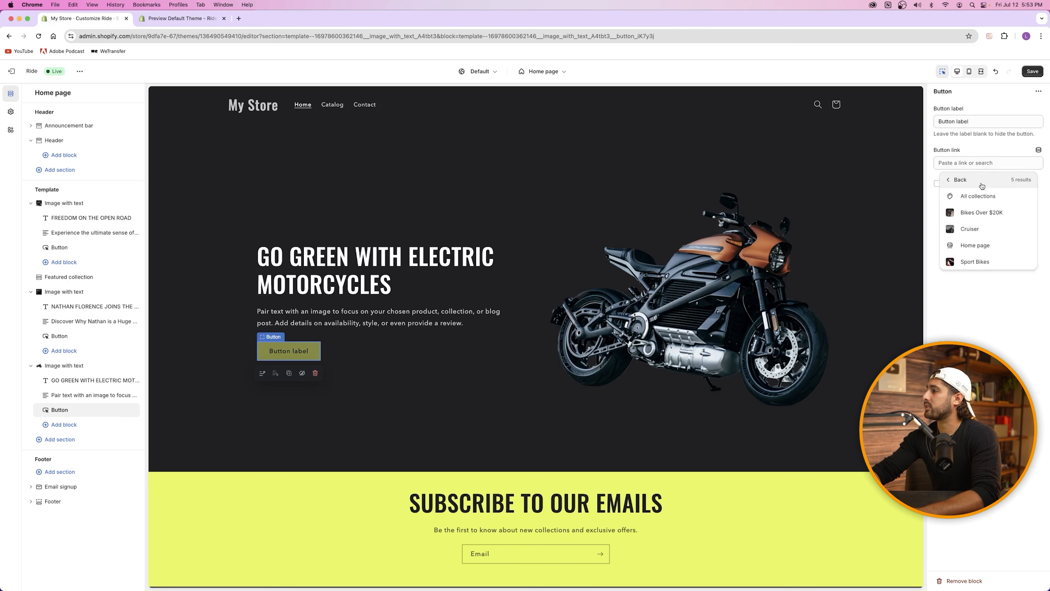
click(971, 327)
click(172, 19)
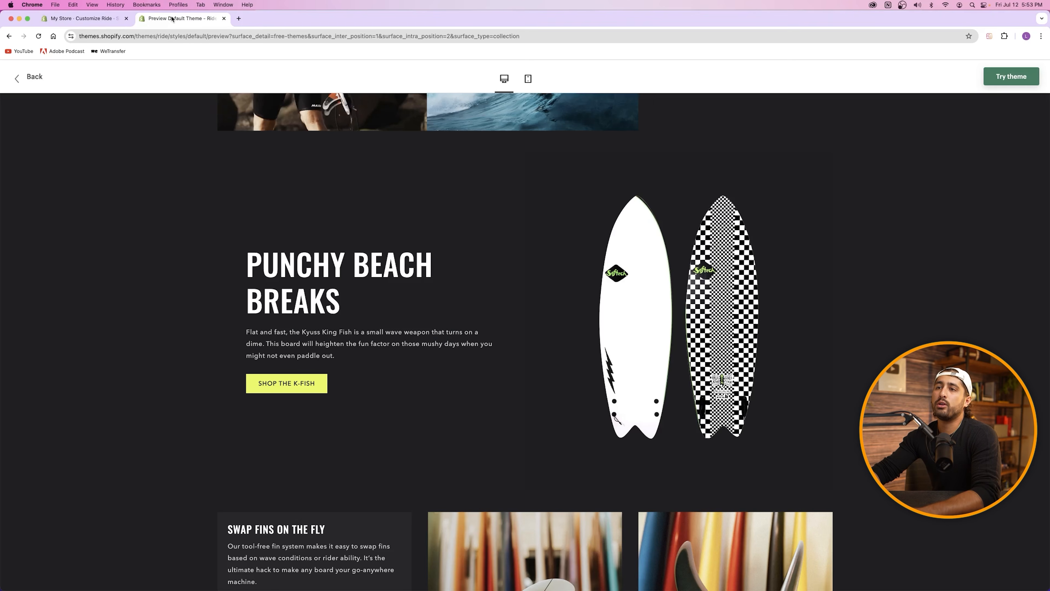
Step: Open the Ride theme page in a new tab, close it, and return to the editor
right_click(34, 77)
click(225, 22)
click(273, 18)
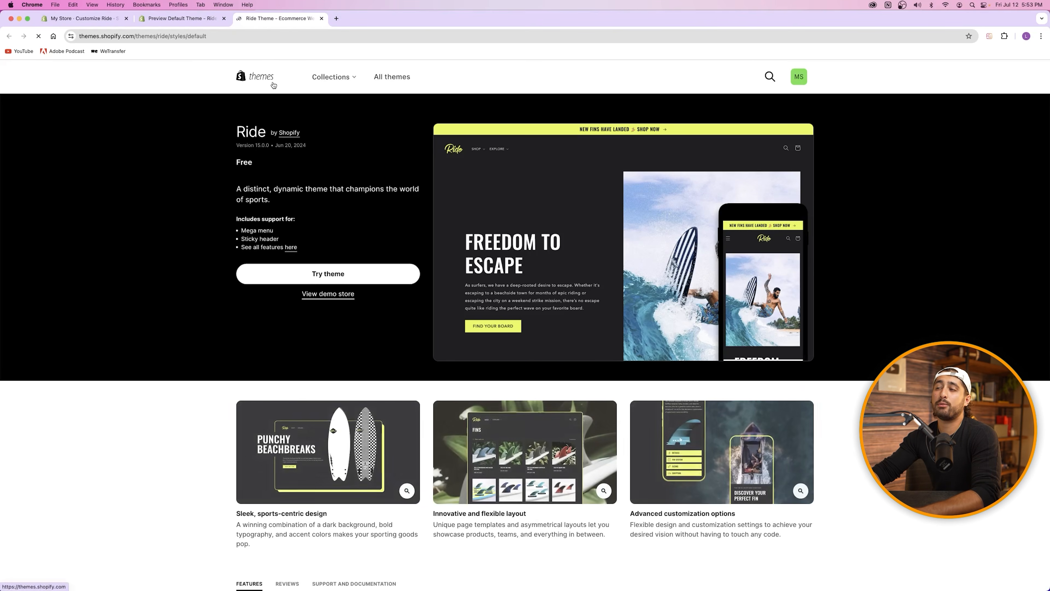
click(322, 19)
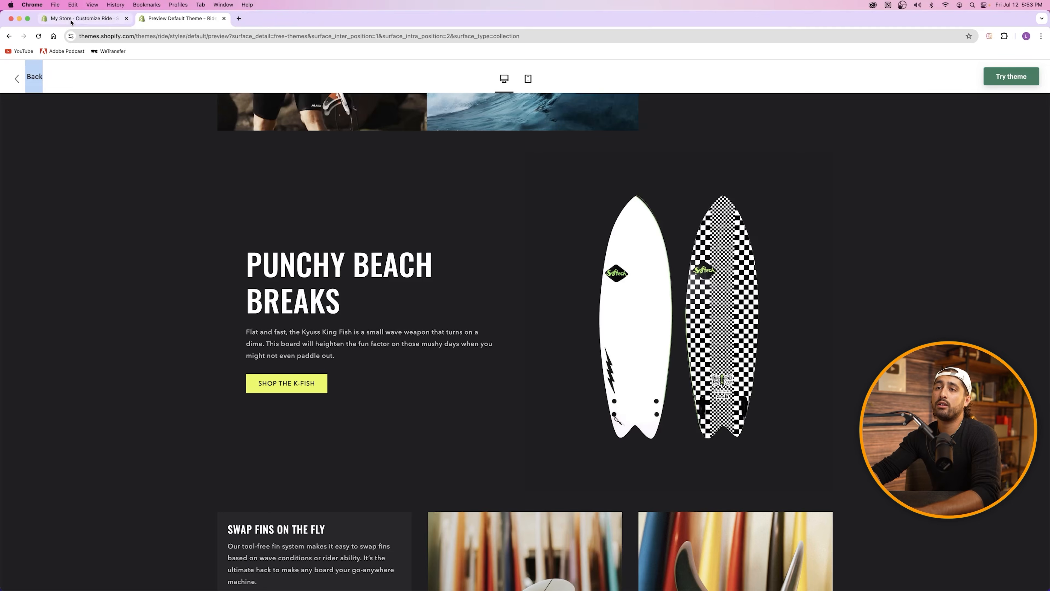
click(71, 20)
Step: Save the theme, exit to Themes, and duplicate the tab to customize Ride there
click(1032, 71)
click(12, 72)
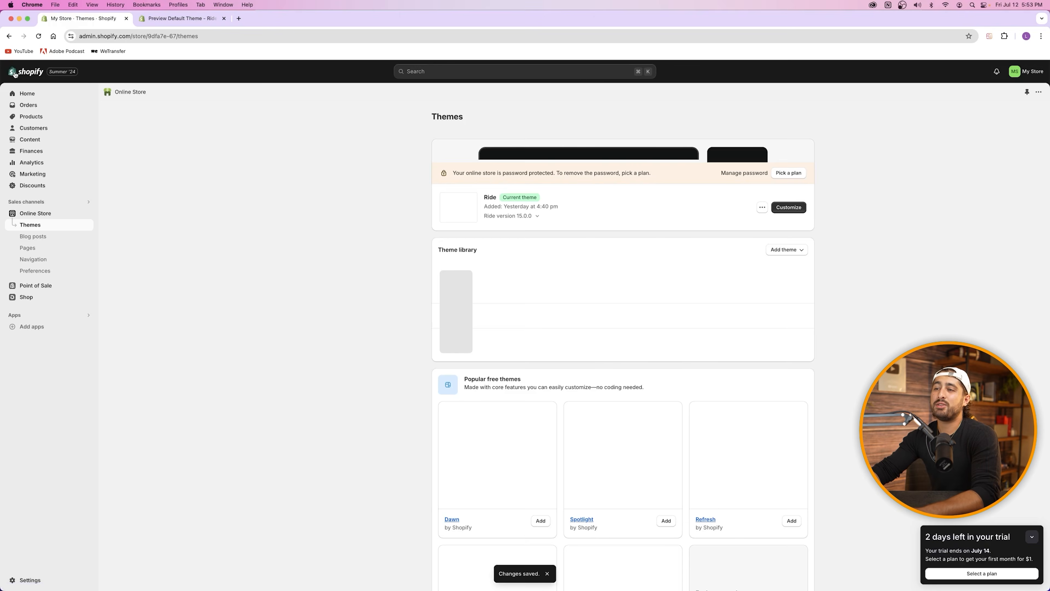
right_click(72, 14)
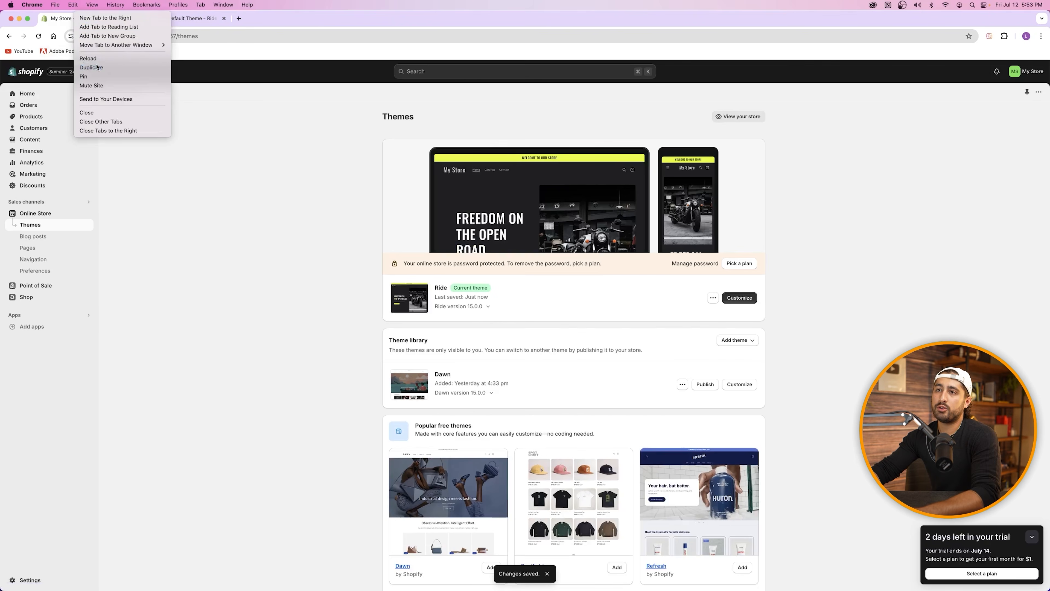
click(87, 67)
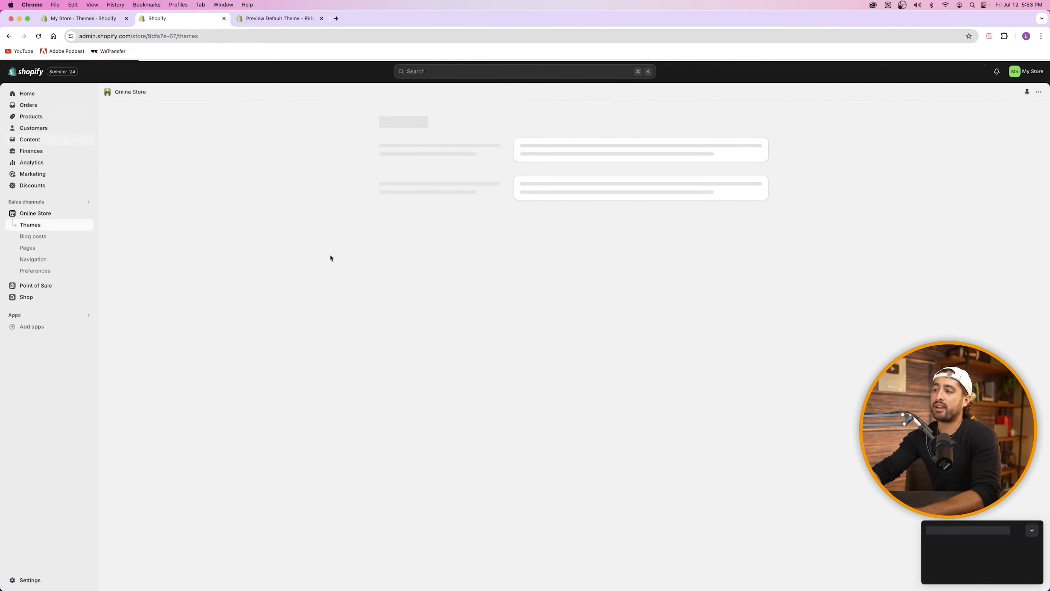
click(741, 298)
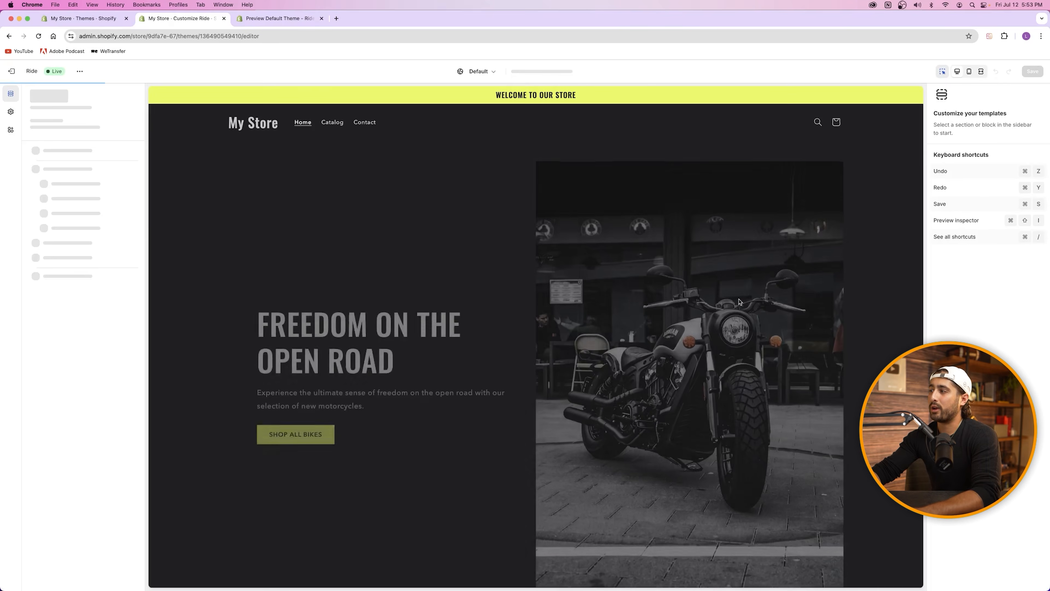
scroll(599, 289, down, 20)
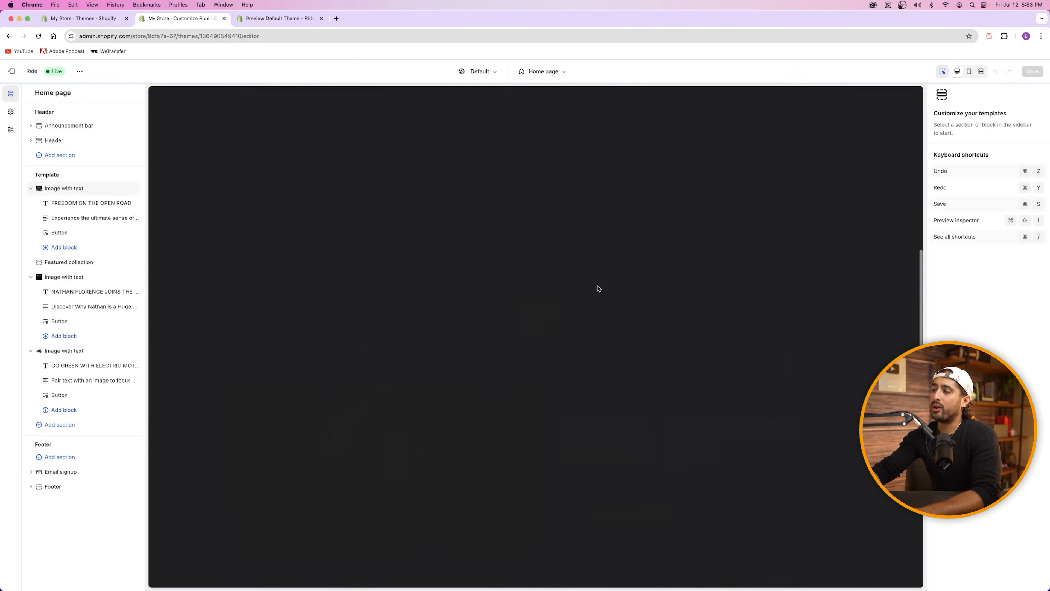
scroll(599, 288, down, 5)
scroll(599, 289, up, 5)
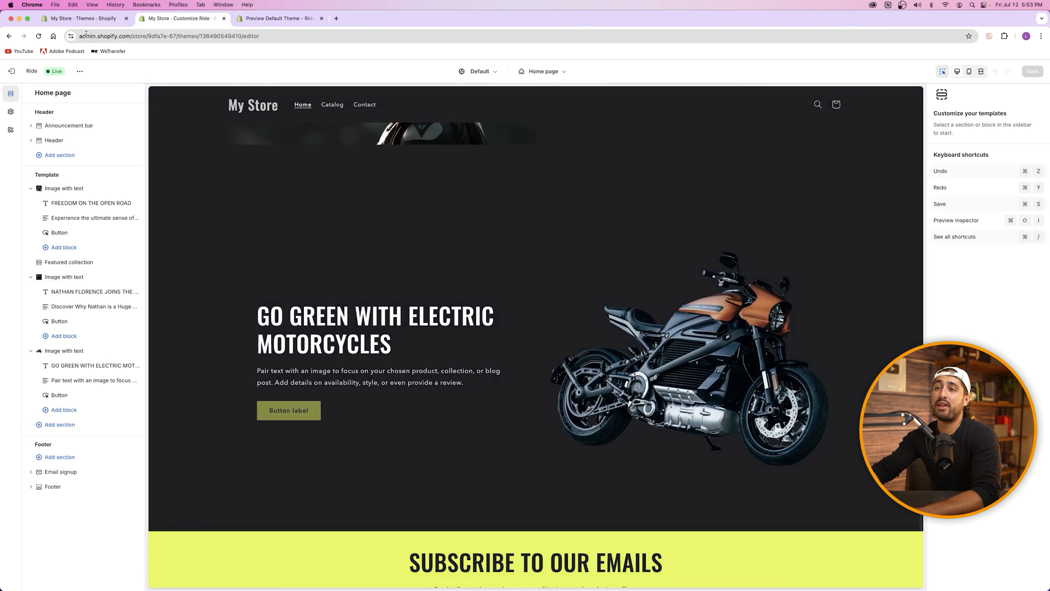
click(79, 19)
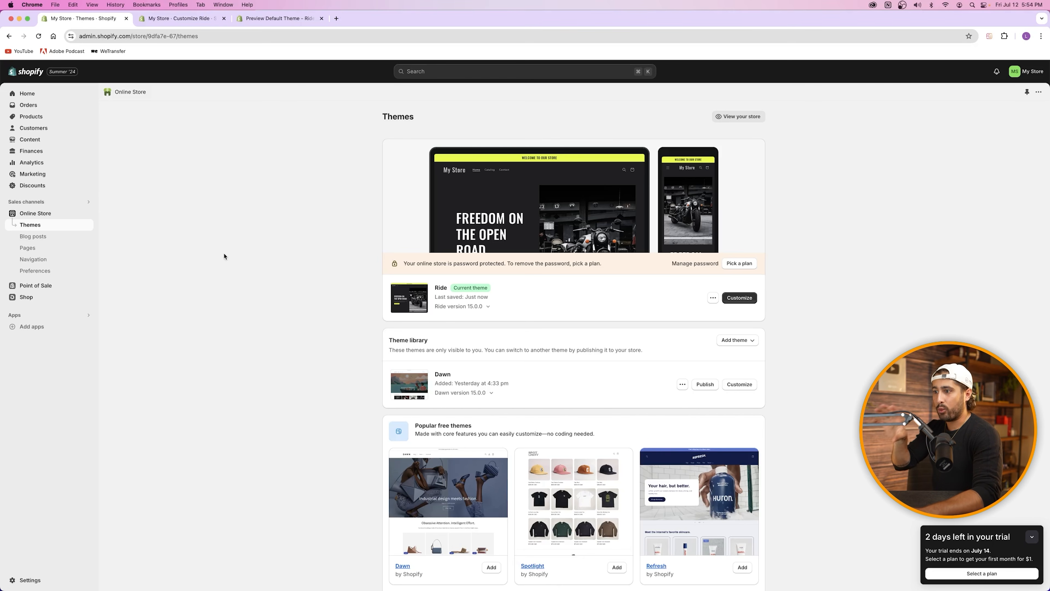
Step: Create a collection titled Electric Bikes with the electric motorcycle photo as its image
click(33, 117)
click(39, 129)
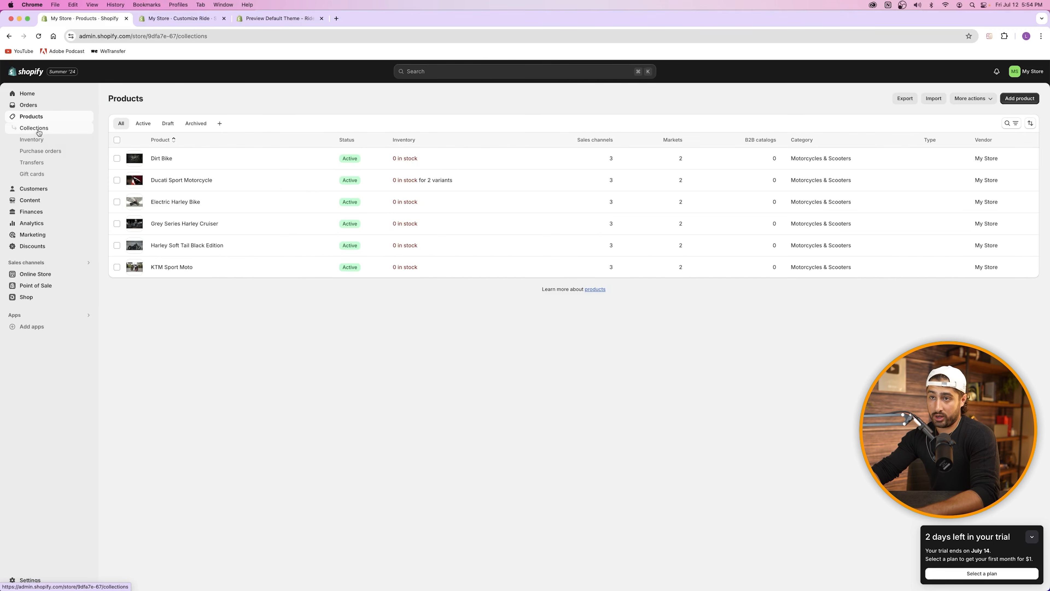
click(1021, 98)
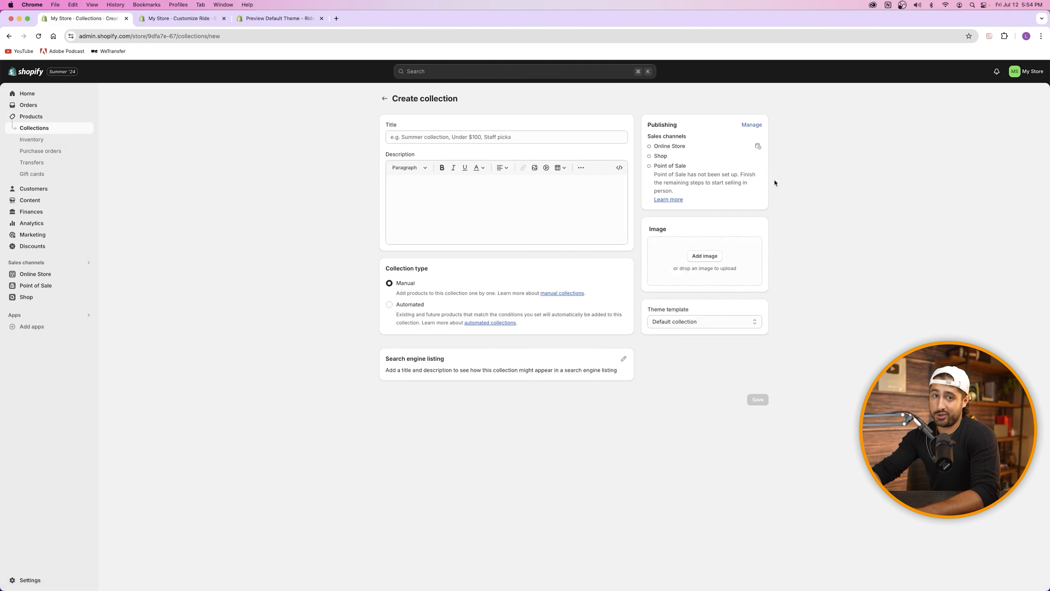
click(416, 139)
text(Electric Bikes)
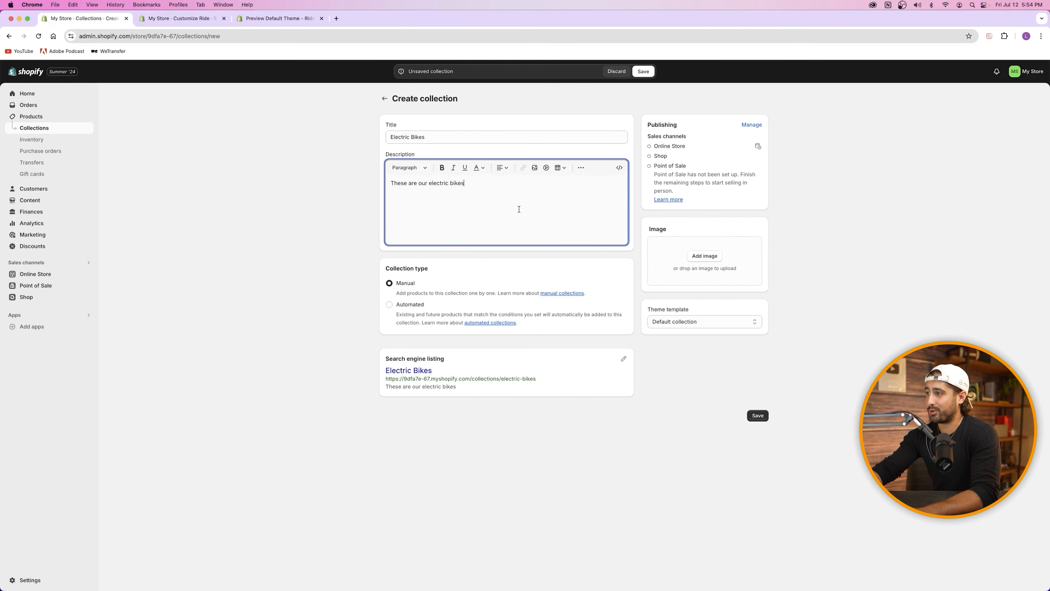
click(699, 256)
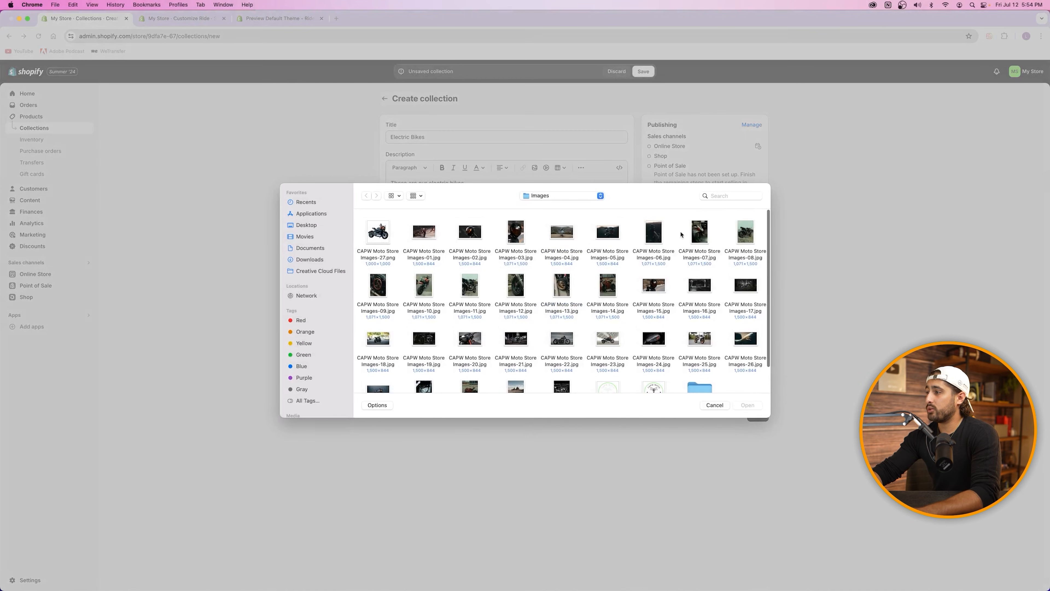
double_click(607, 338)
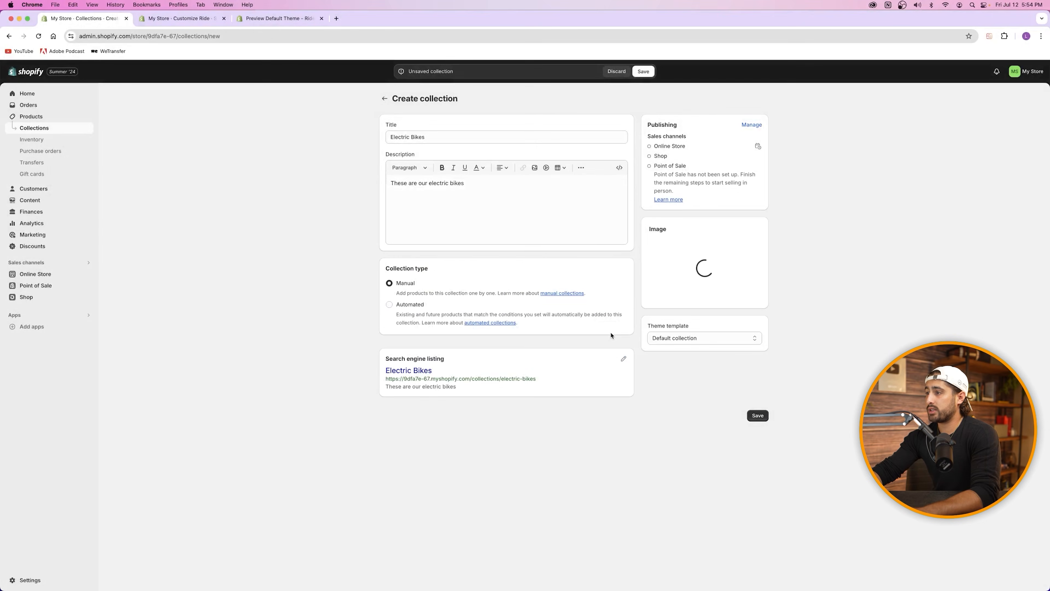
Step: Try an automated Product category condition, revert to Manual, and save the collection
click(411, 305)
click(431, 370)
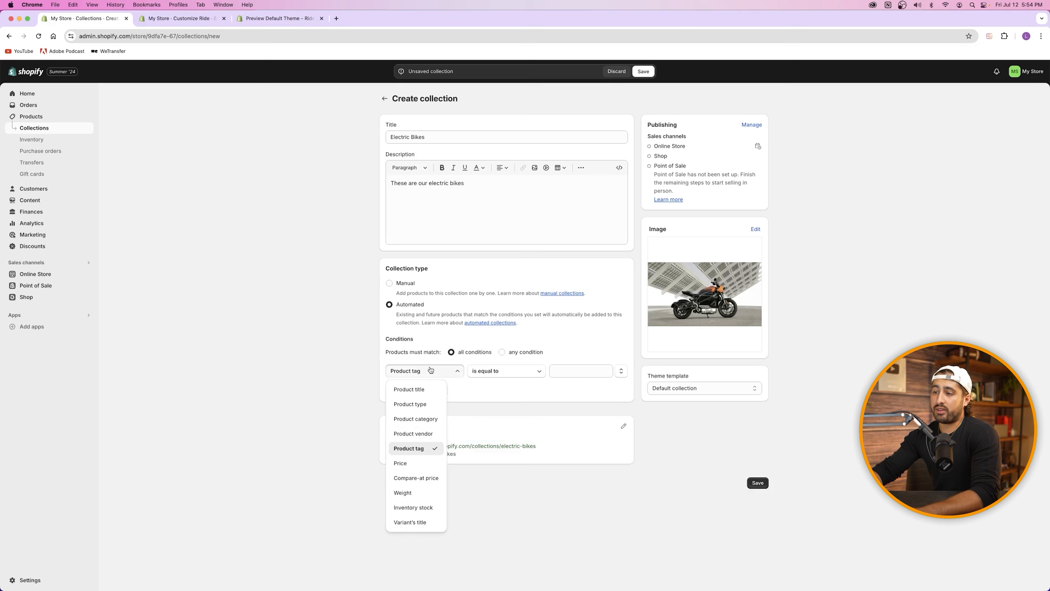
click(429, 419)
click(572, 371)
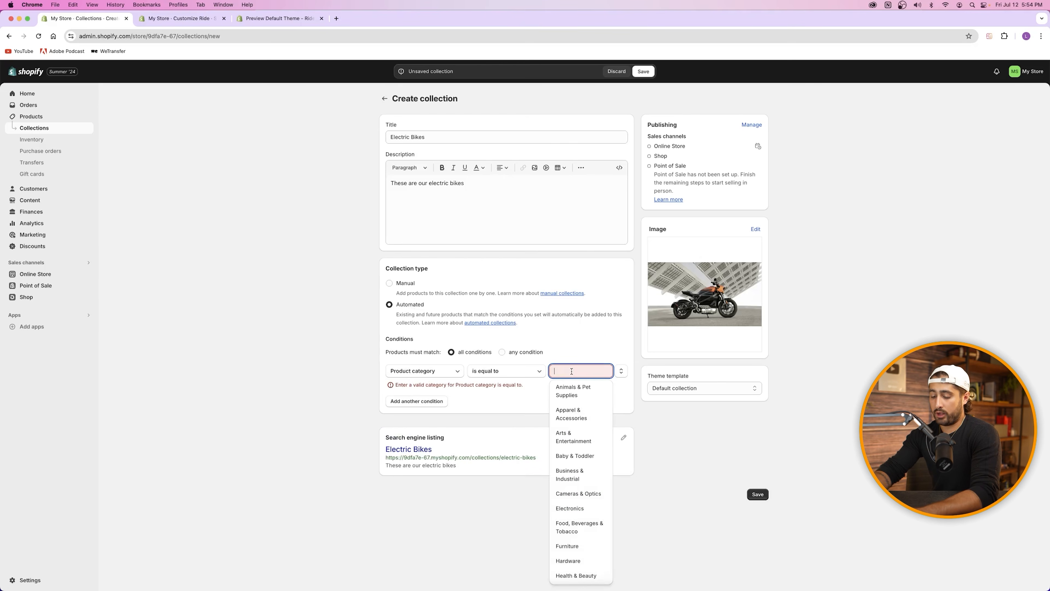
text(moto)
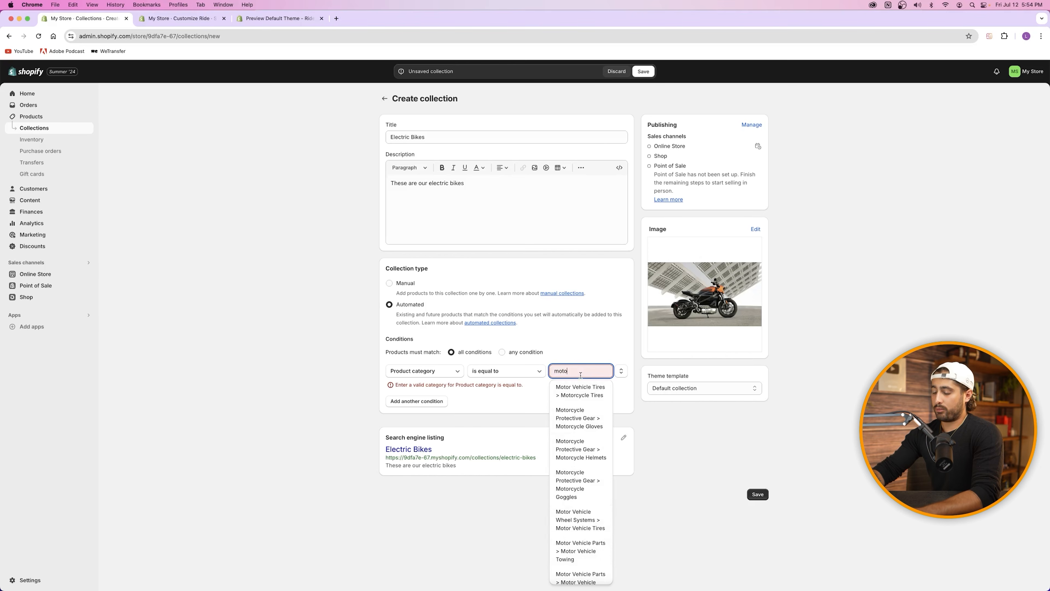
key(BackSpace)
key(BackSpace)
key(BackSpace)
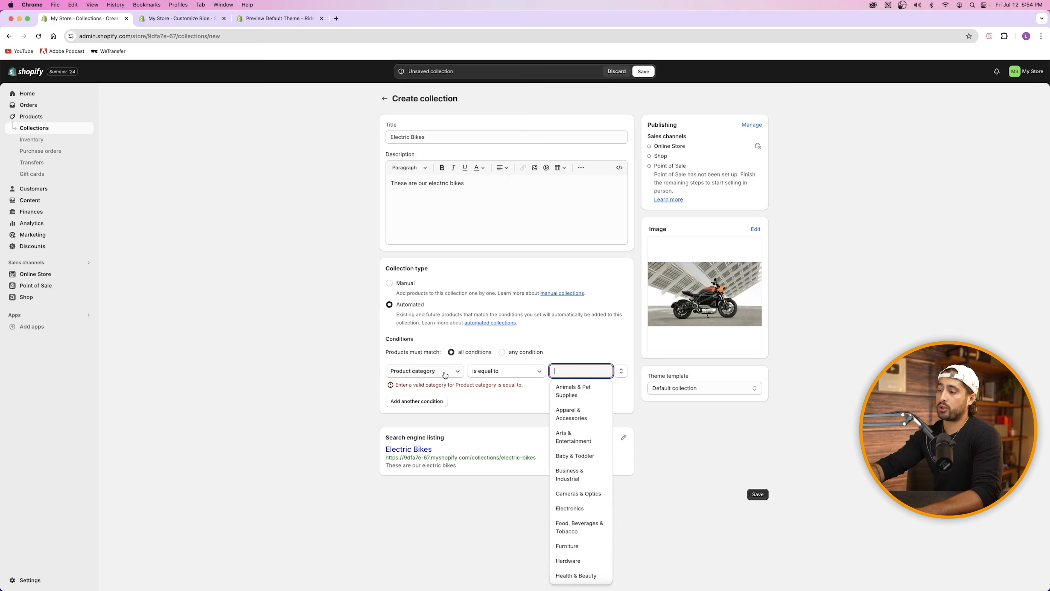
click(406, 285)
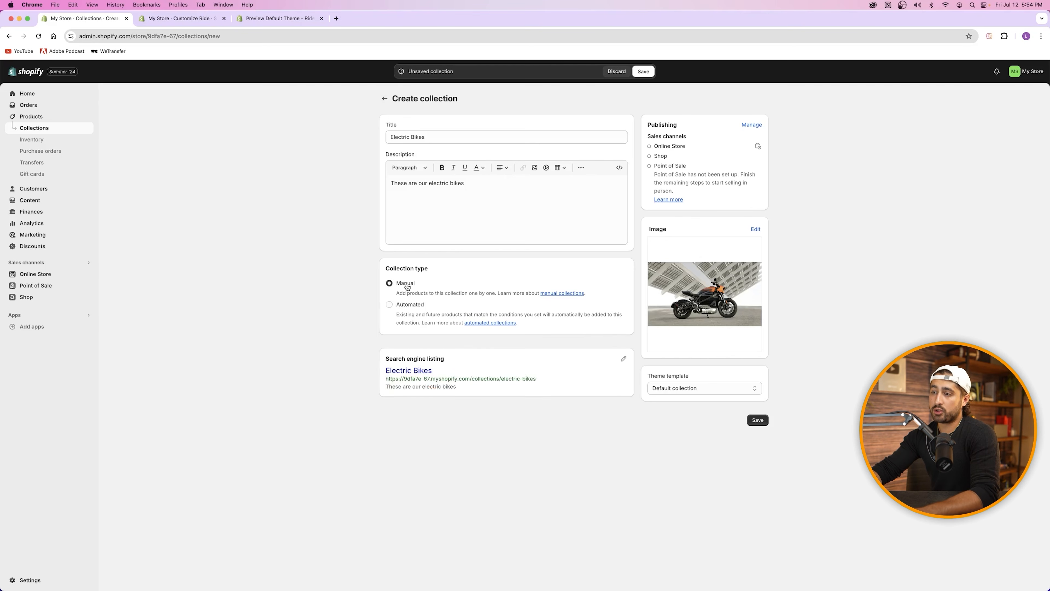
click(757, 420)
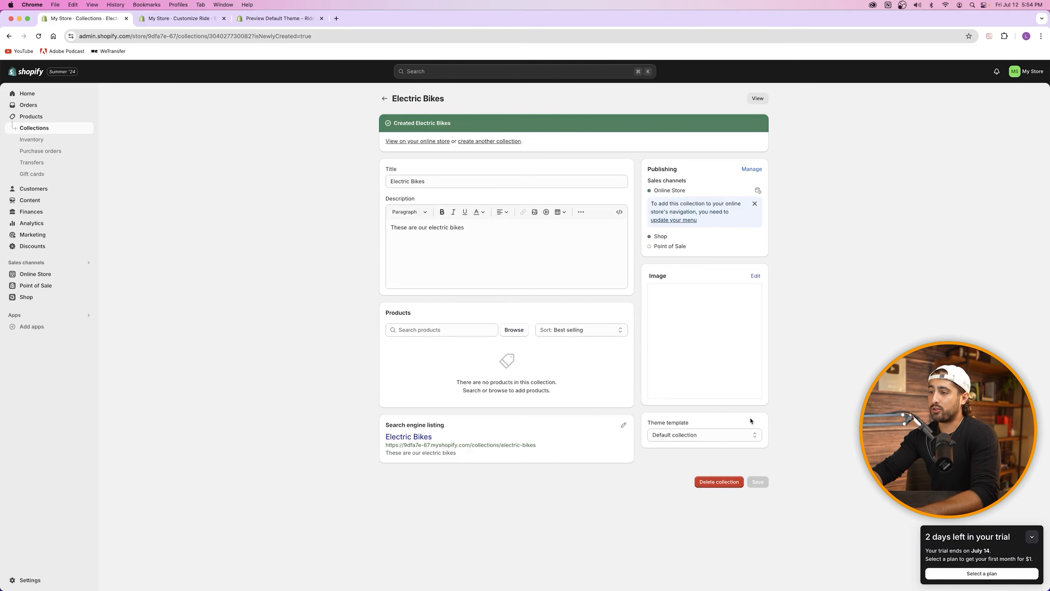
Step: Add Electric Harley Bike to Electric Bikes and reload the Customize Ride editor
click(439, 330)
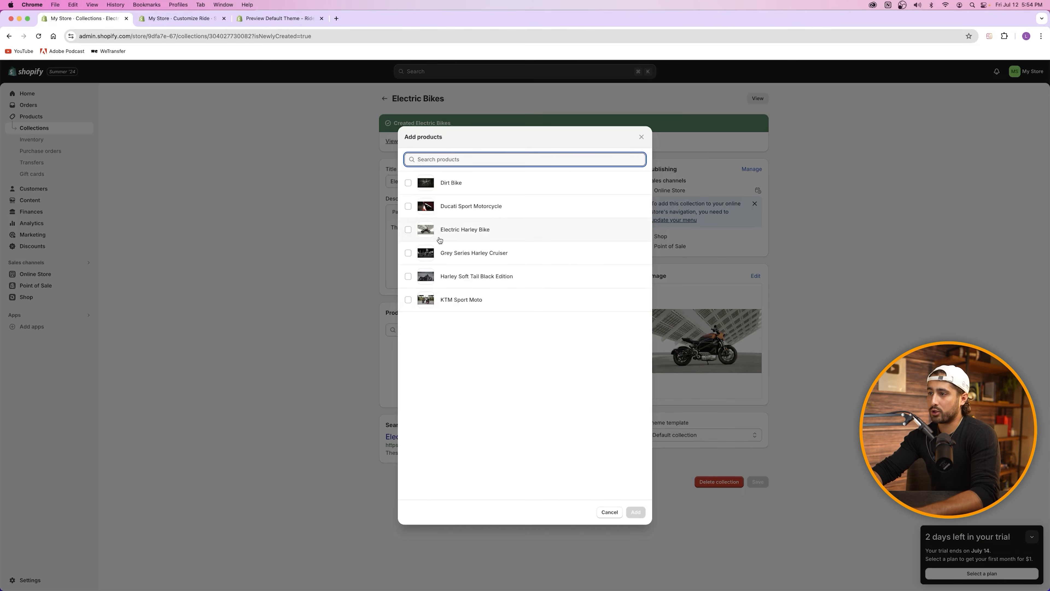
click(408, 229)
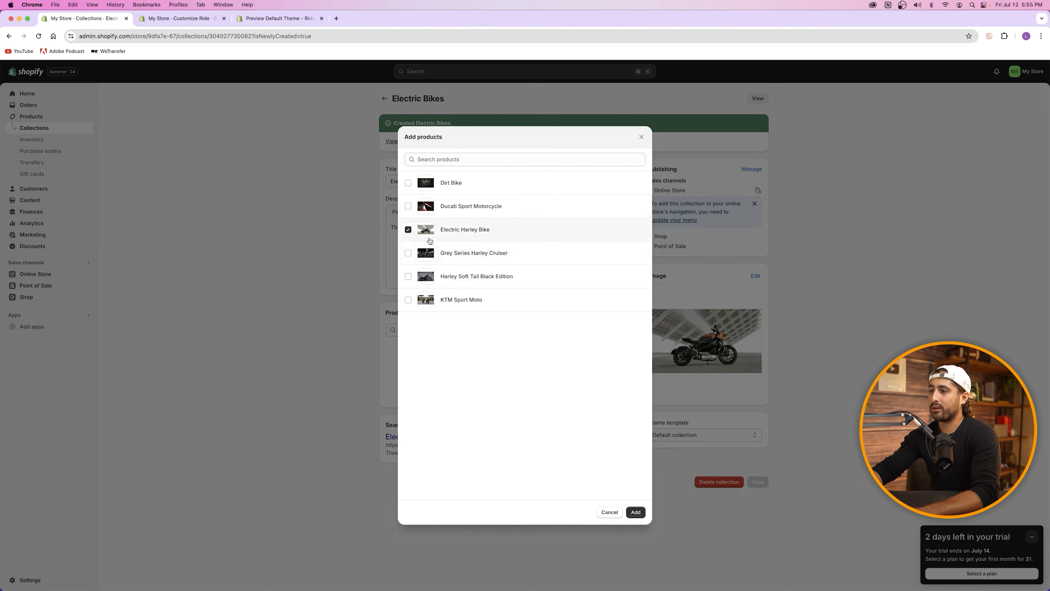
click(635, 512)
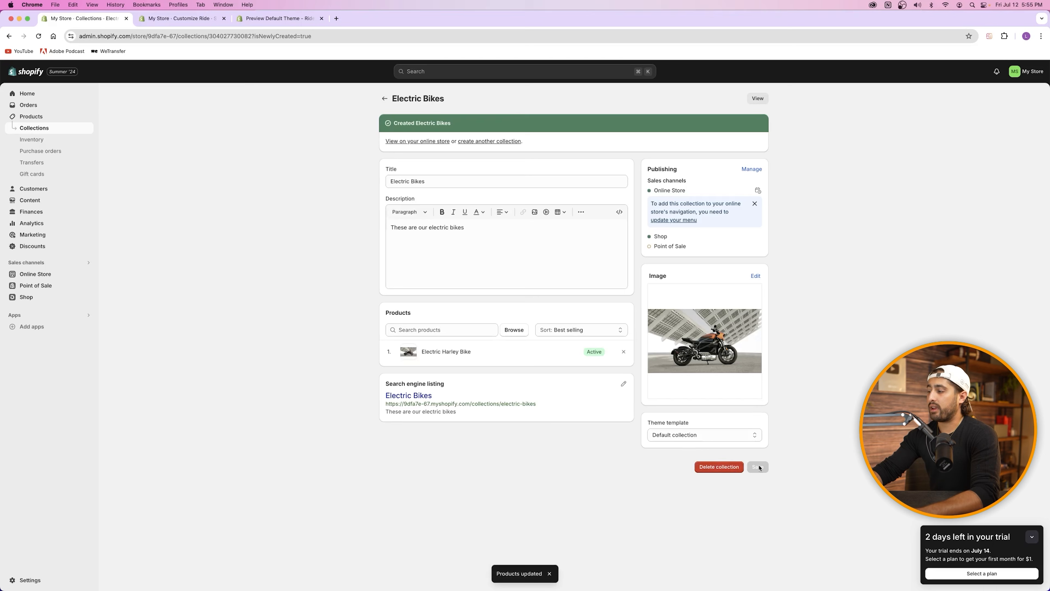
click(164, 19)
click(38, 37)
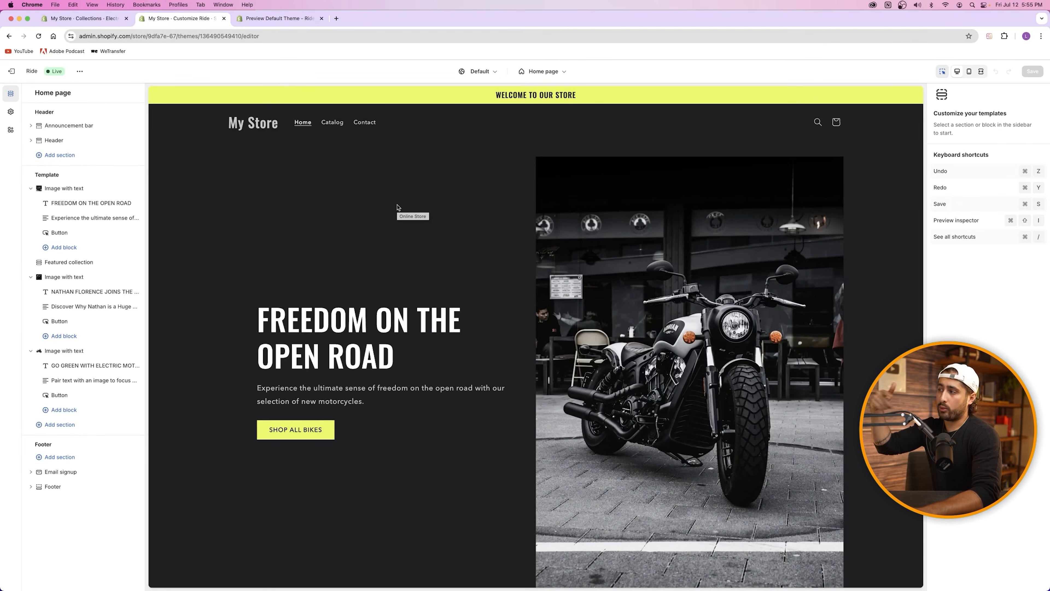
Step: Relabel the Go Green button 'Shop Electric Bikes', link it to Electric Bikes, save, and view the store
scroll(480, 307, down, 20)
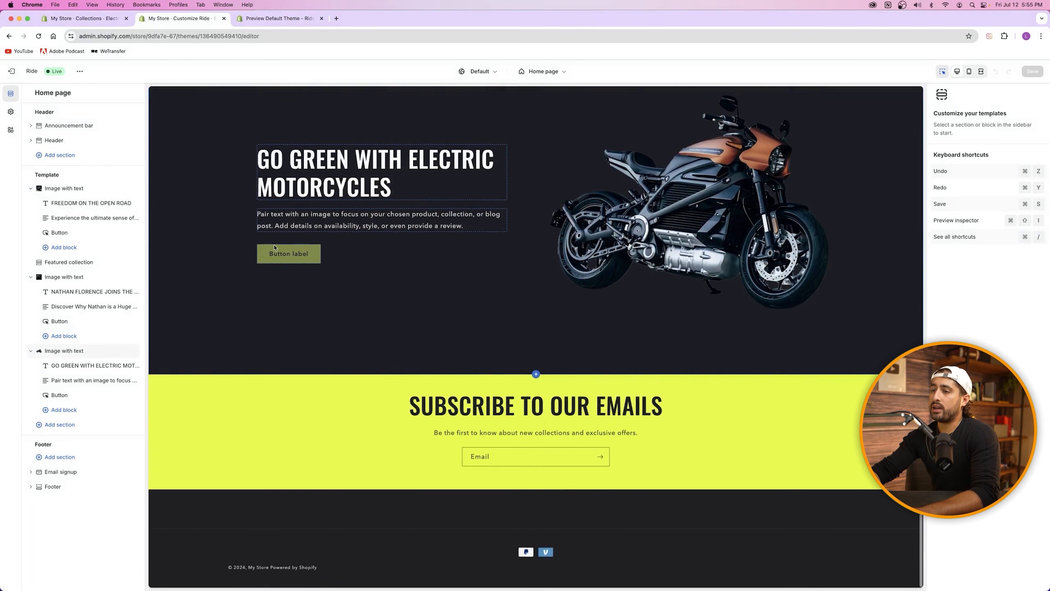
click(275, 247)
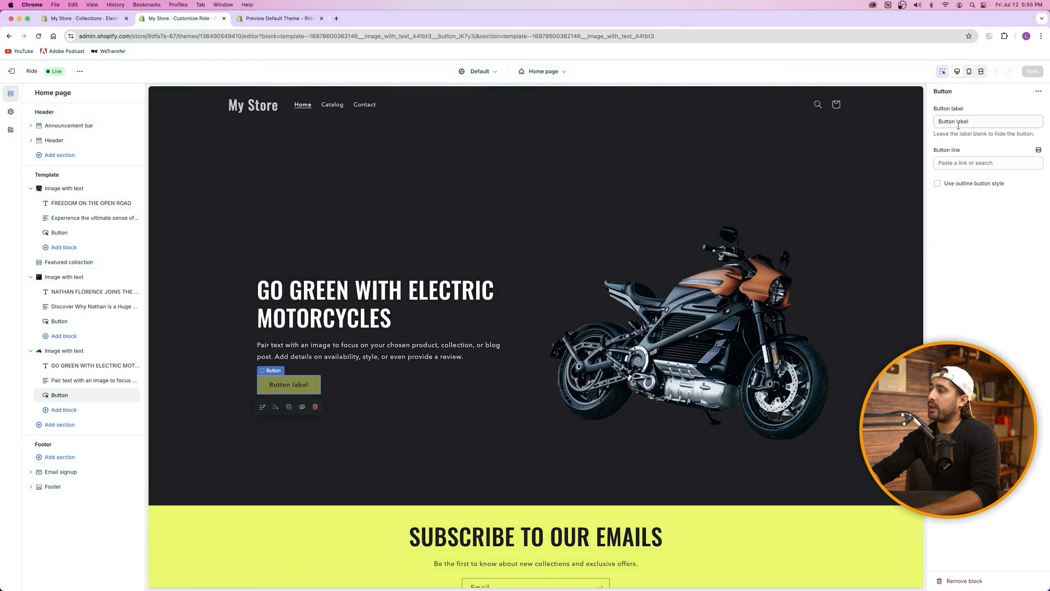
triple_click(959, 125)
text(Shop Electric Bikes)
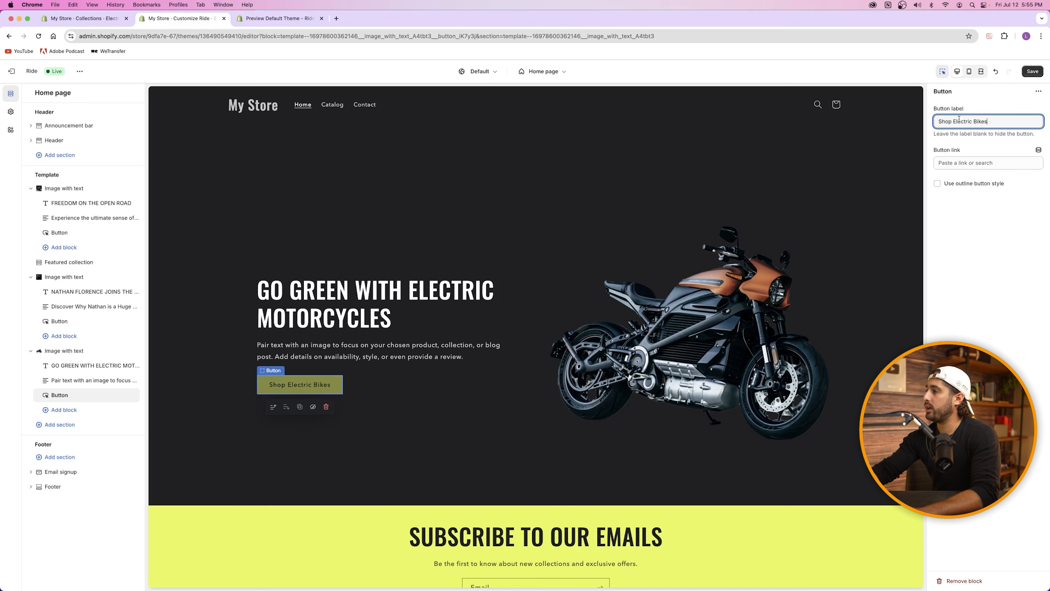
click(1009, 161)
click(989, 180)
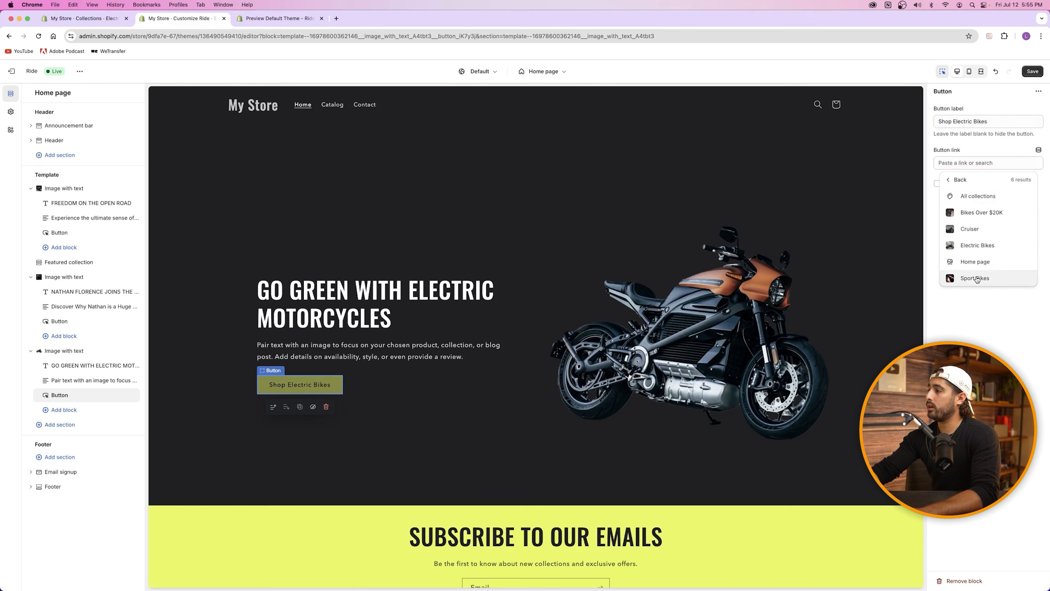
click(978, 245)
key(super+s)
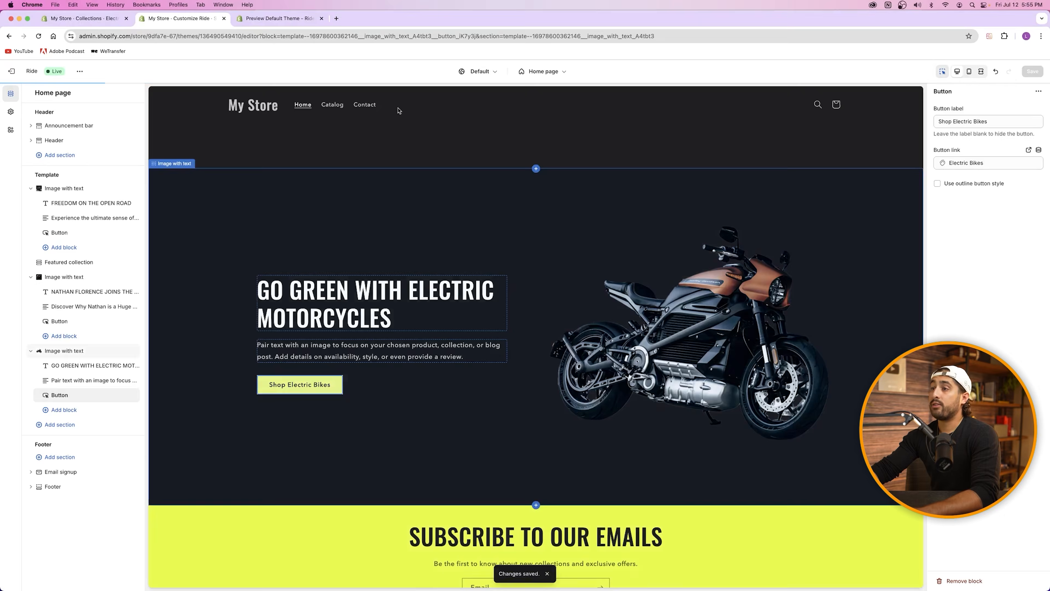
click(79, 72)
click(26, 150)
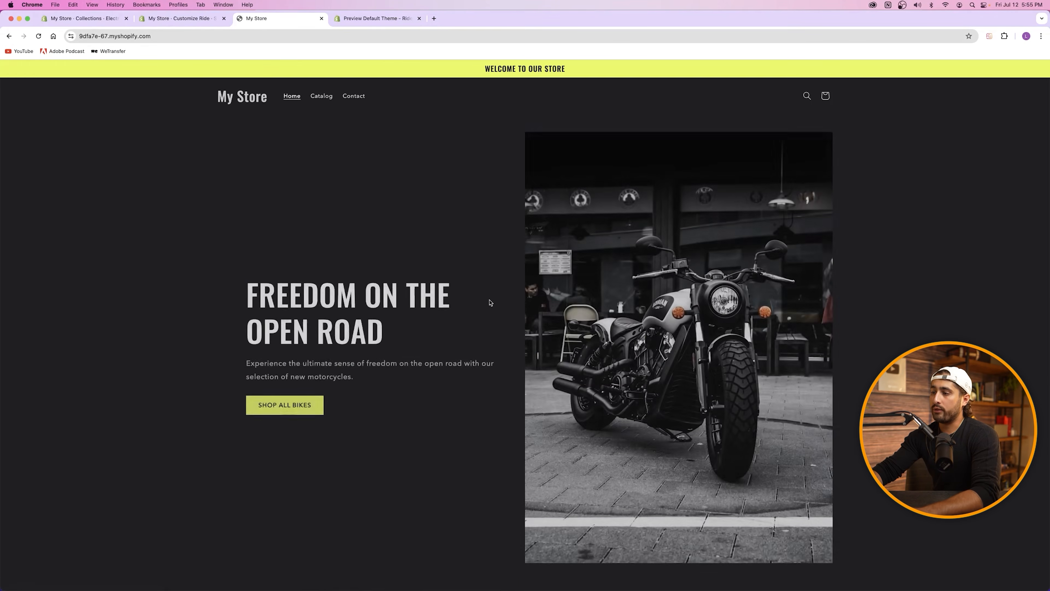
Step: Browse the Ducati Sport Motorcycle's blue version, then return to the storefront home page
scroll(490, 301, down, 10)
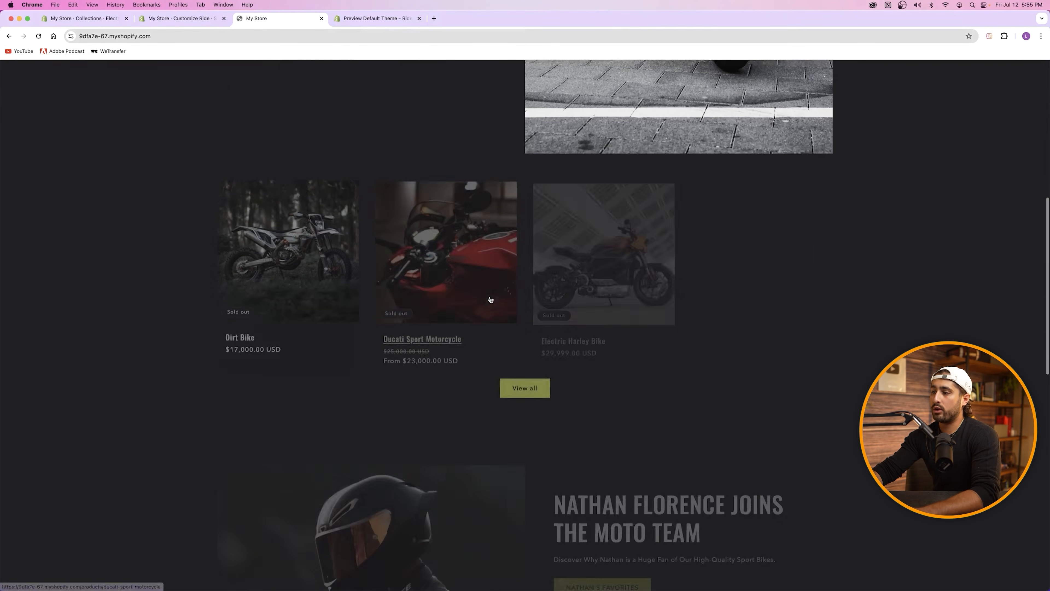
click(454, 243)
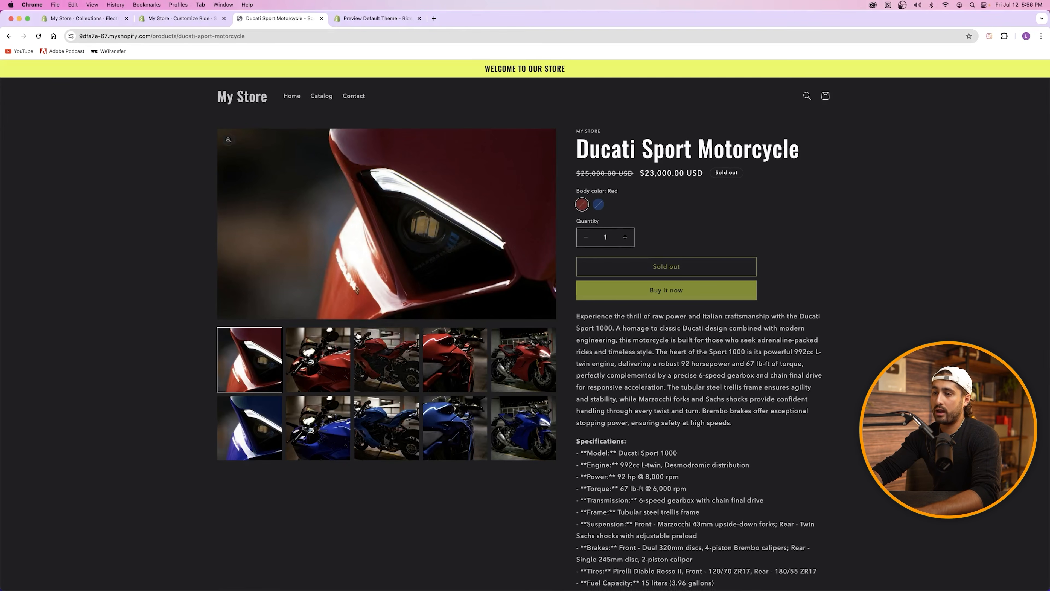
click(250, 429)
click(243, 97)
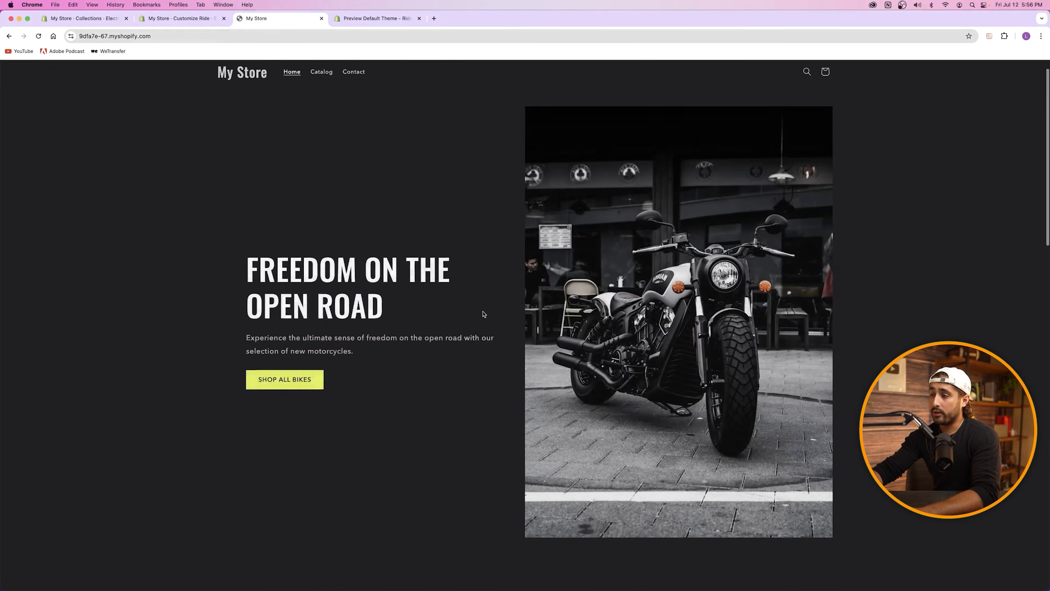
scroll(486, 310, down, 15)
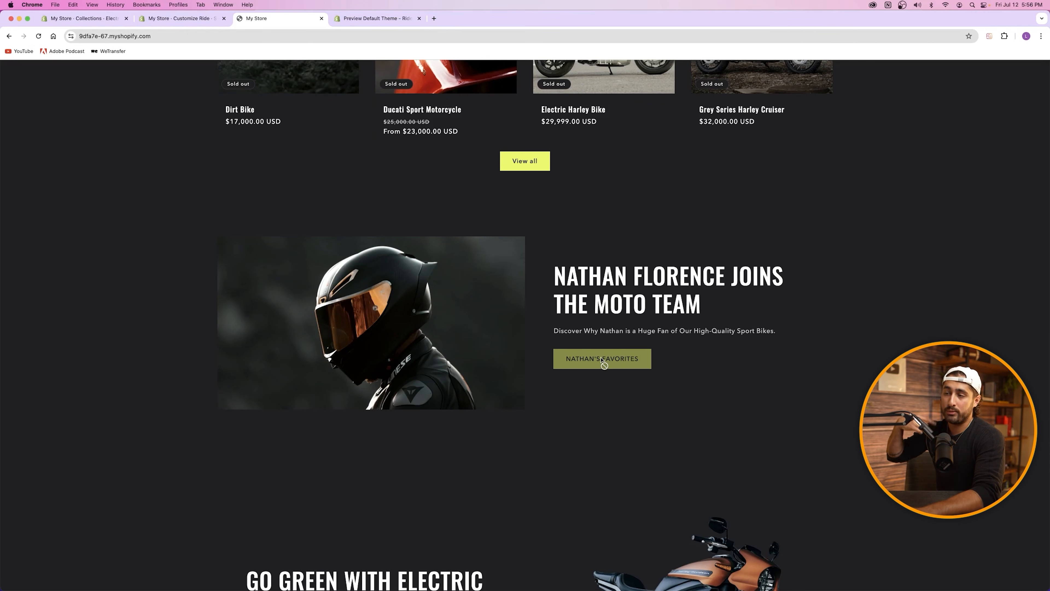
scroll(603, 360, down, 5)
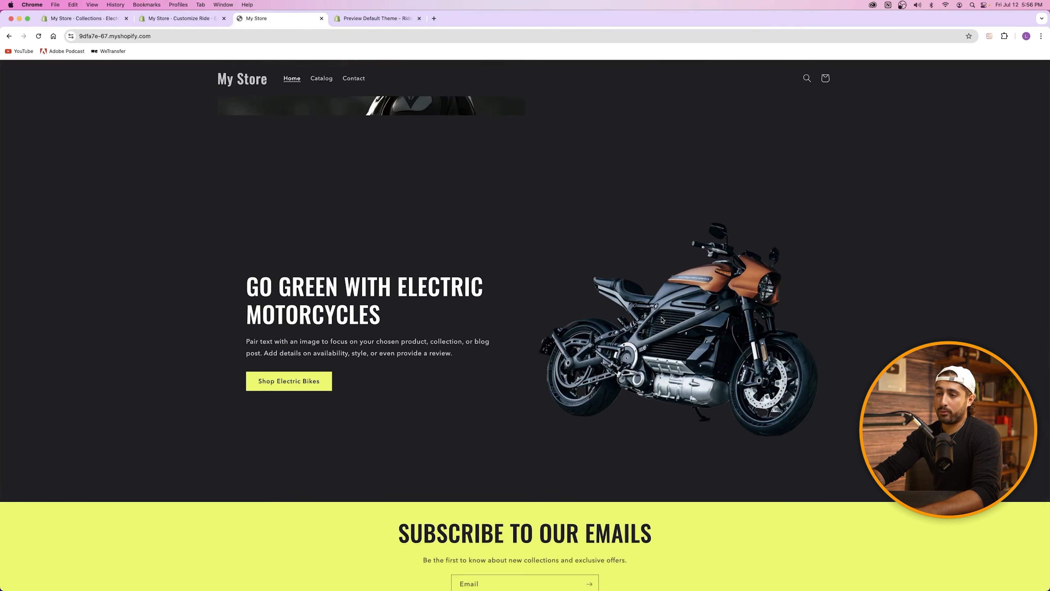
Step: Follow Shop Electric Bikes to its collection, close it, and return to the Ride demo
click(298, 384)
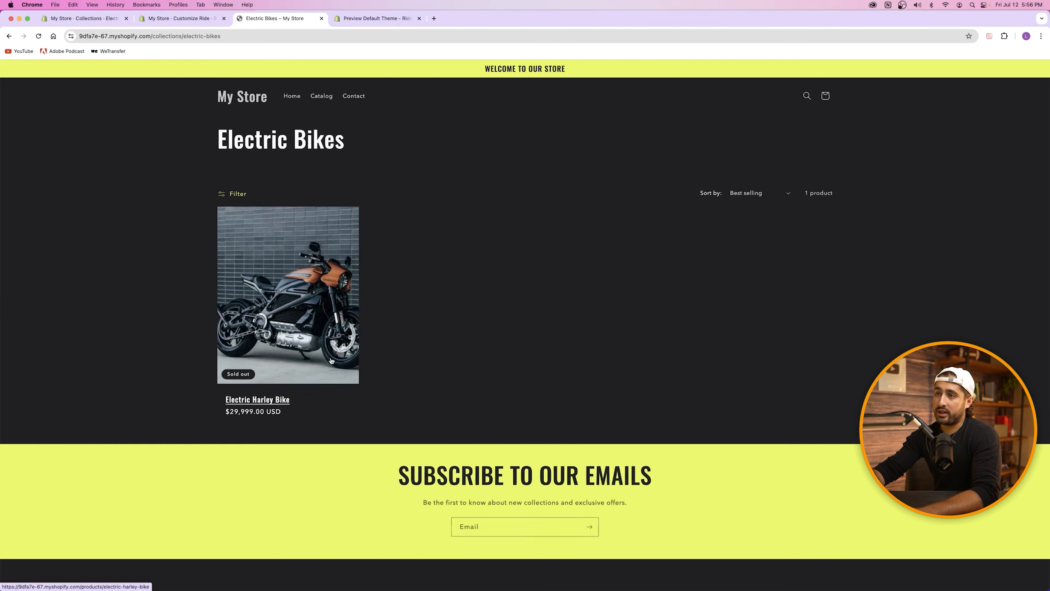
drag(222, 139, 349, 145)
click(368, 199)
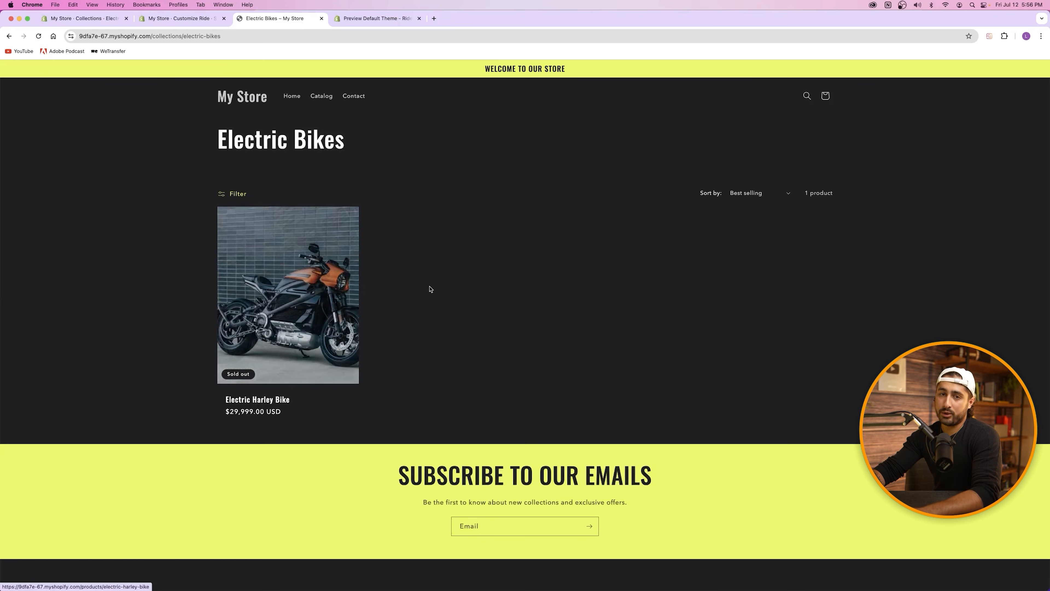
click(292, 96)
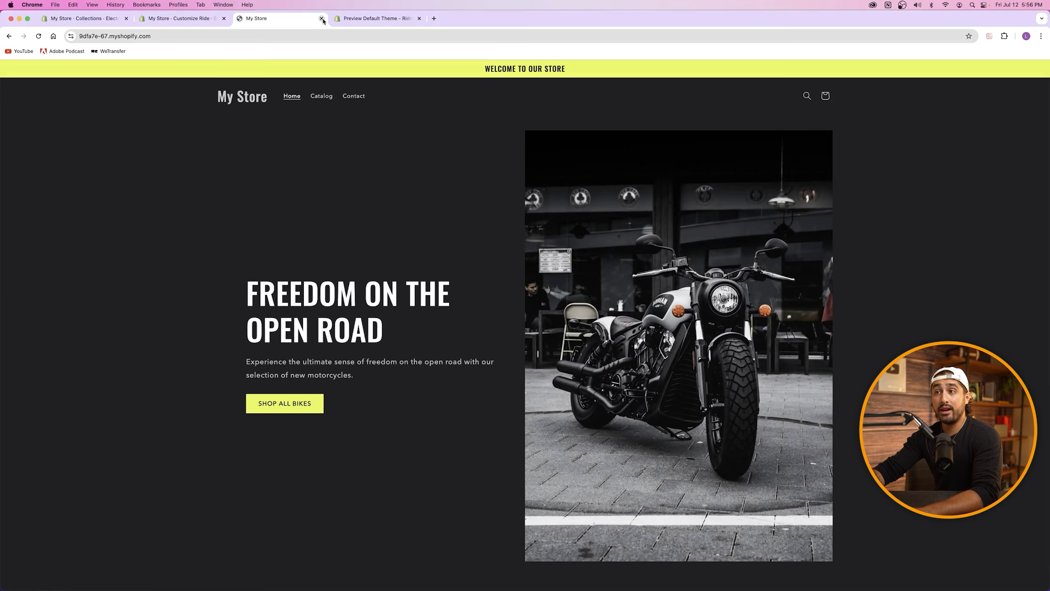
click(321, 19)
scroll(337, 170, down, 2)
scroll(338, 170, up, 1)
click(280, 19)
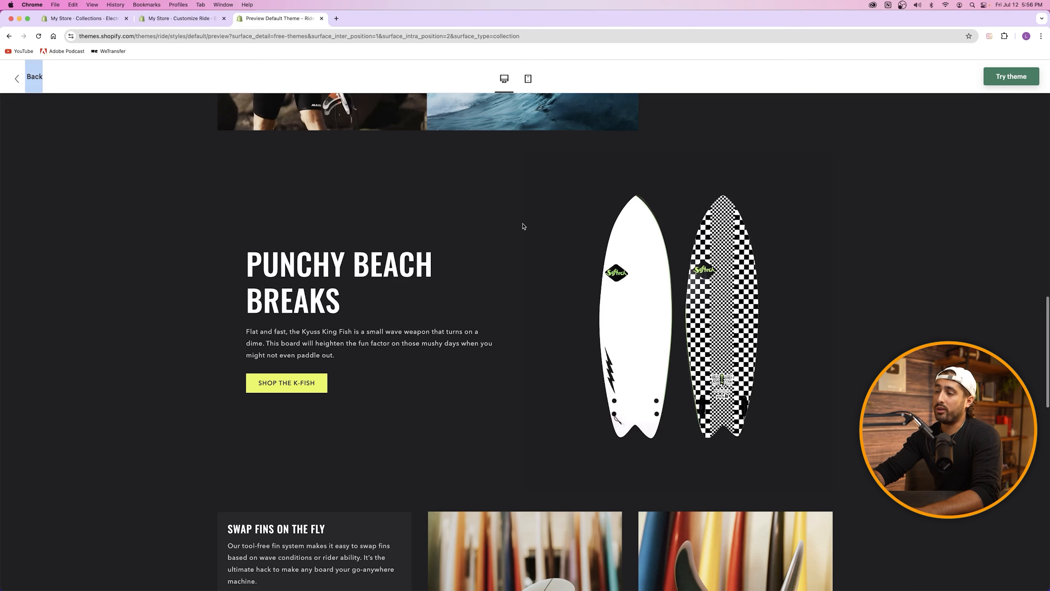
Step: Scroll through the Ride demo's fin sections, then return to the store's theme editor
scroll(523, 226, down, 7)
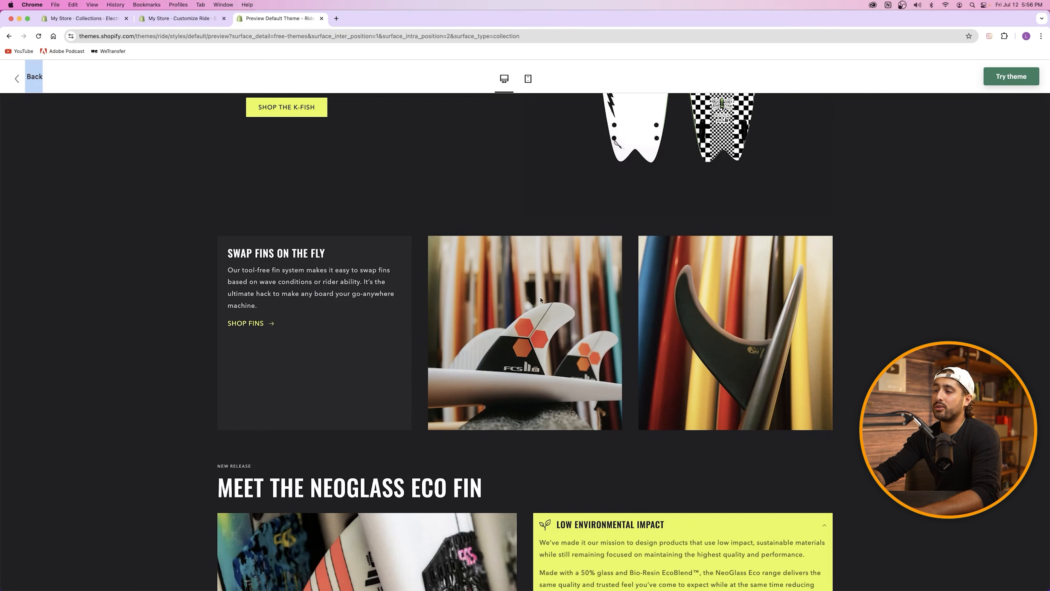
click(182, 18)
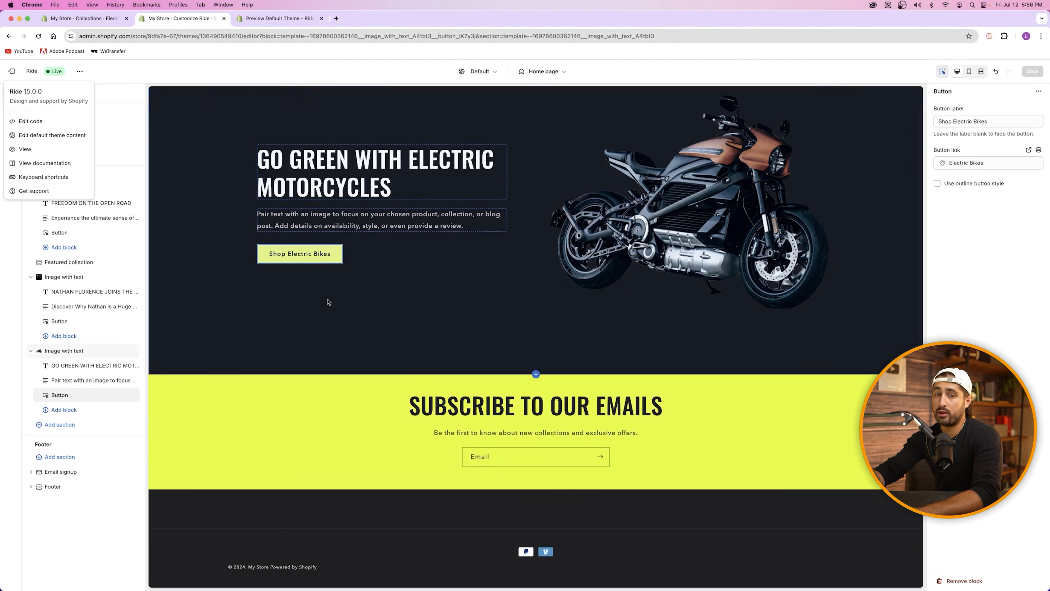
Step: Add a Collection list section below Go Green, then compare it with the Ride demo
mouse_move(539, 380)
click(539, 380)
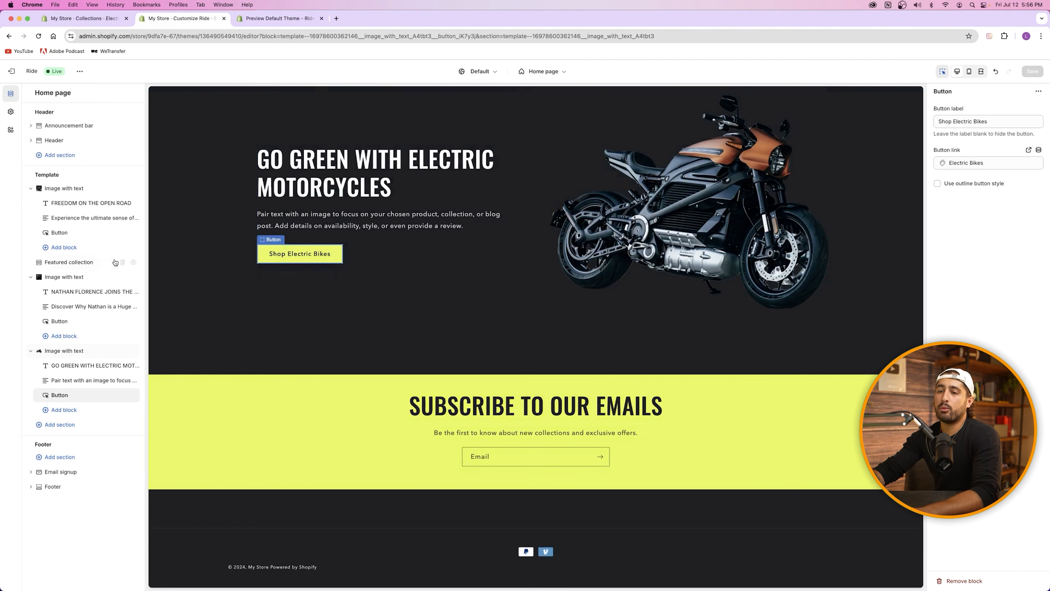
click(63, 429)
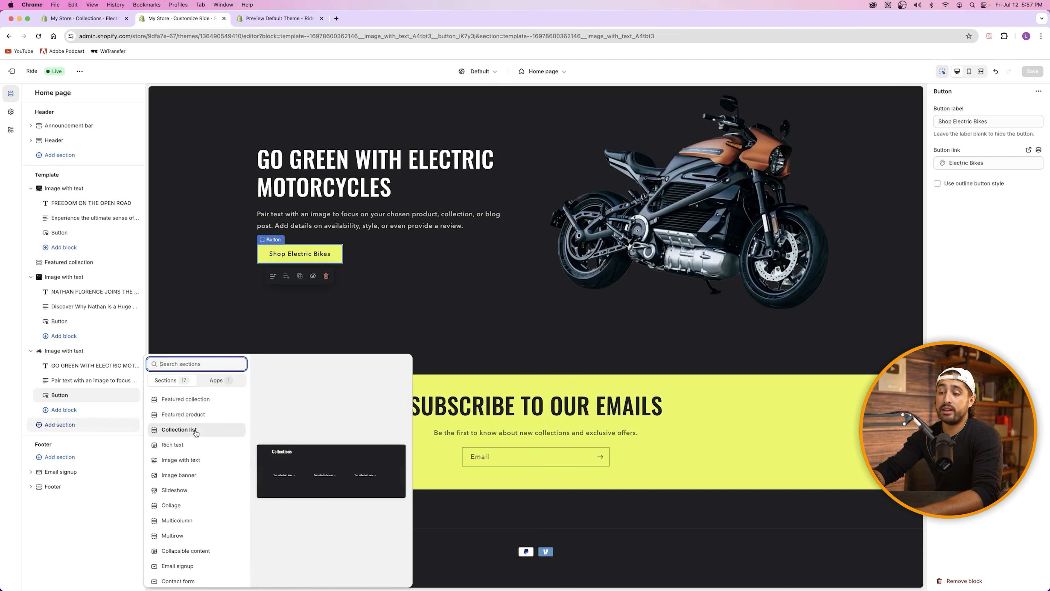
click(276, 19)
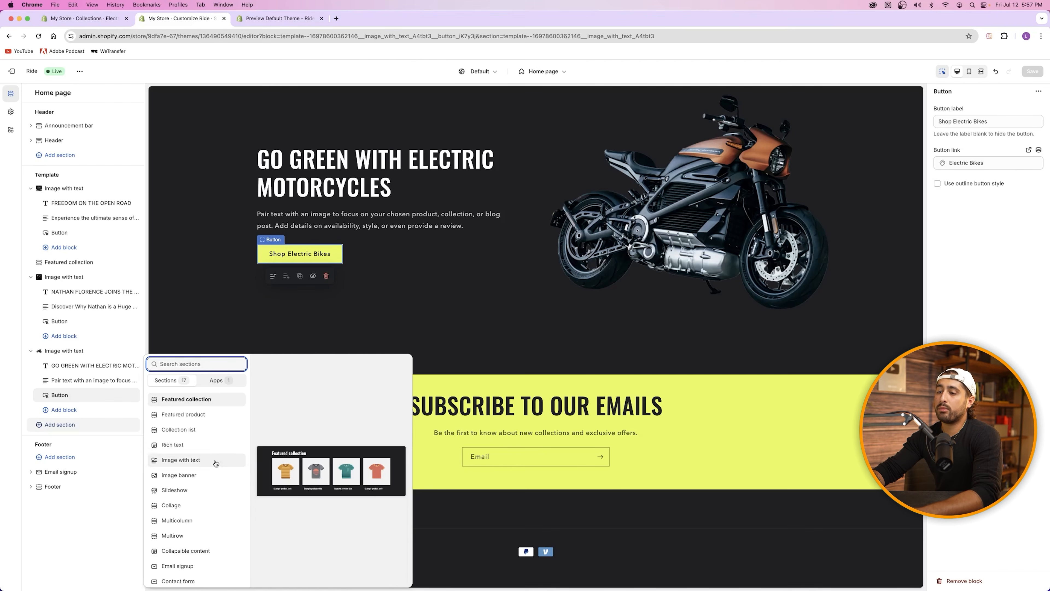
click(178, 433)
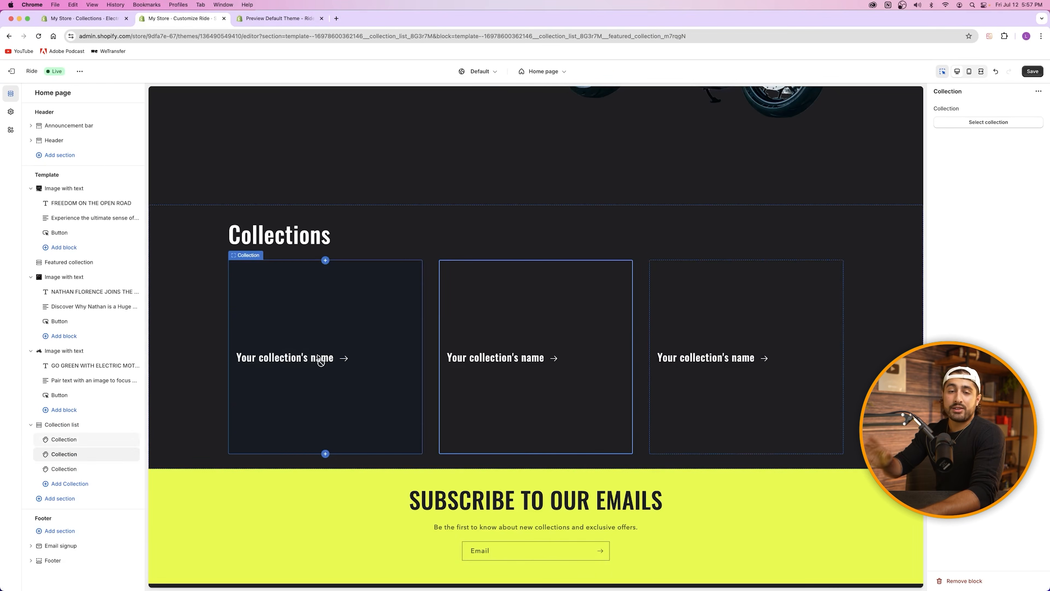
click(268, 18)
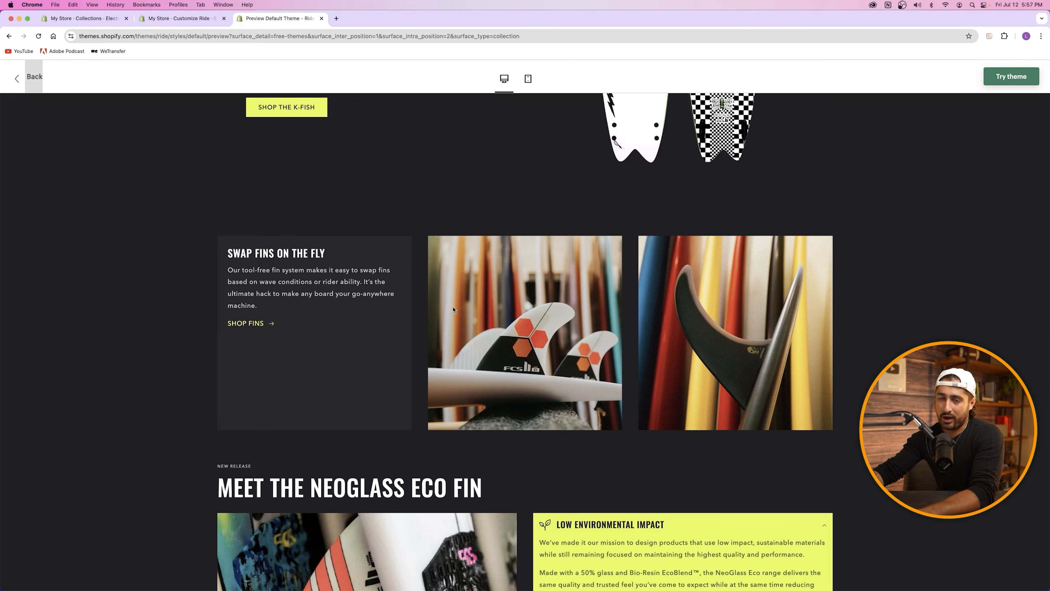
Step: Back in the home page editor, browse the divider's section picker and close it unused
click(177, 17)
click(537, 205)
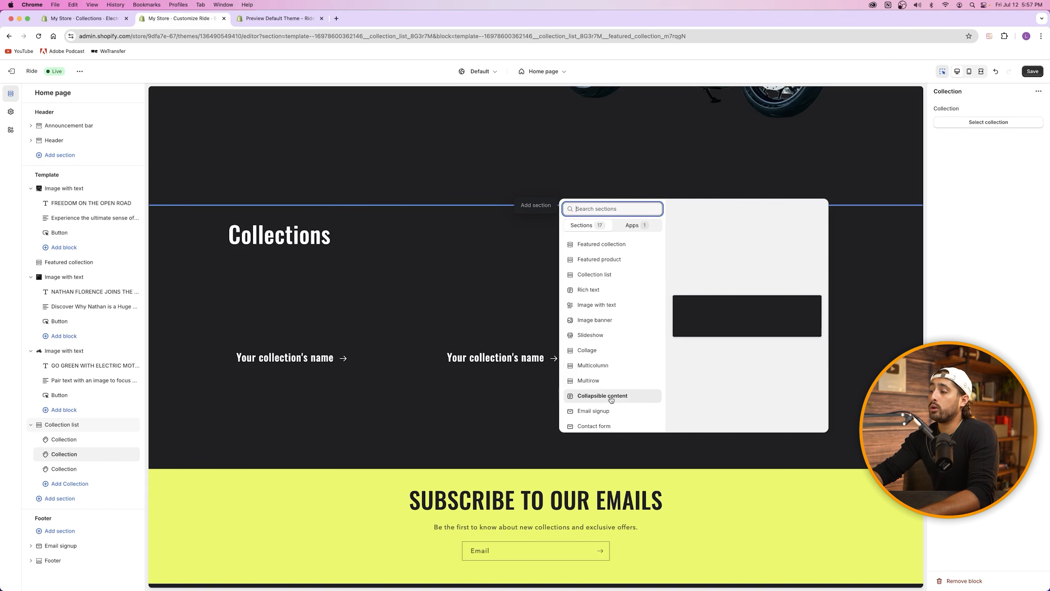
scroll(617, 410, down, 3)
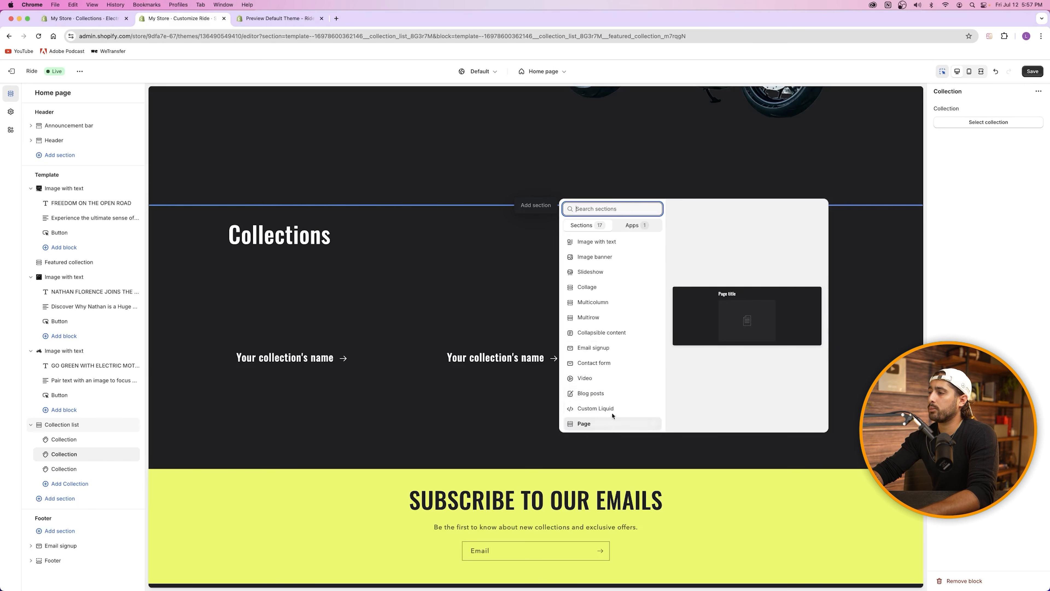
scroll(599, 296, up, 3)
click(349, 233)
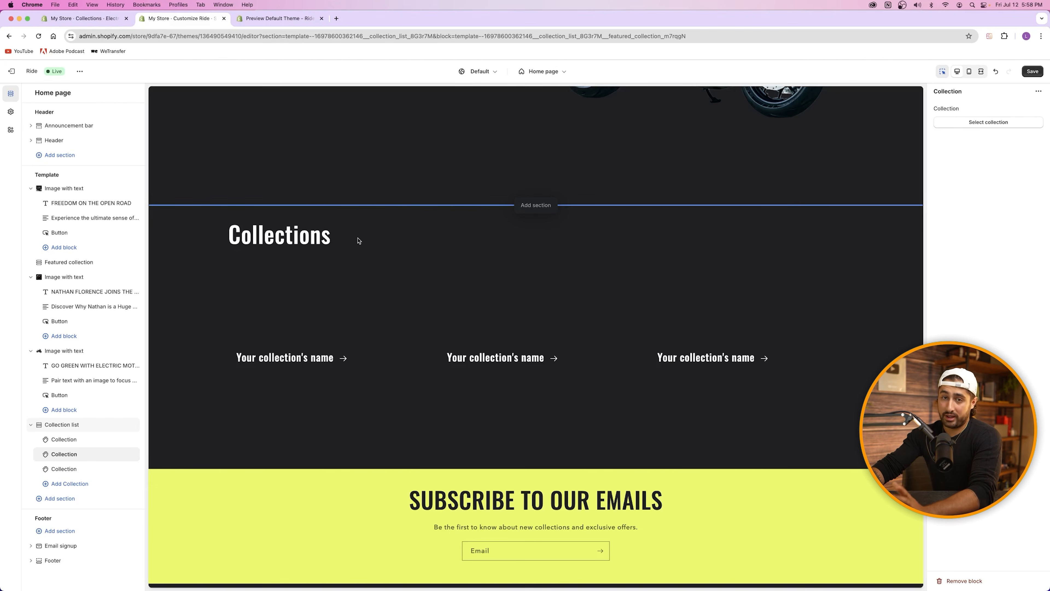
Step: Change the collection list heading to 'Shop All Collections'
click(313, 244)
double_click(948, 146)
click(940, 142)
text(Shop all Collections)
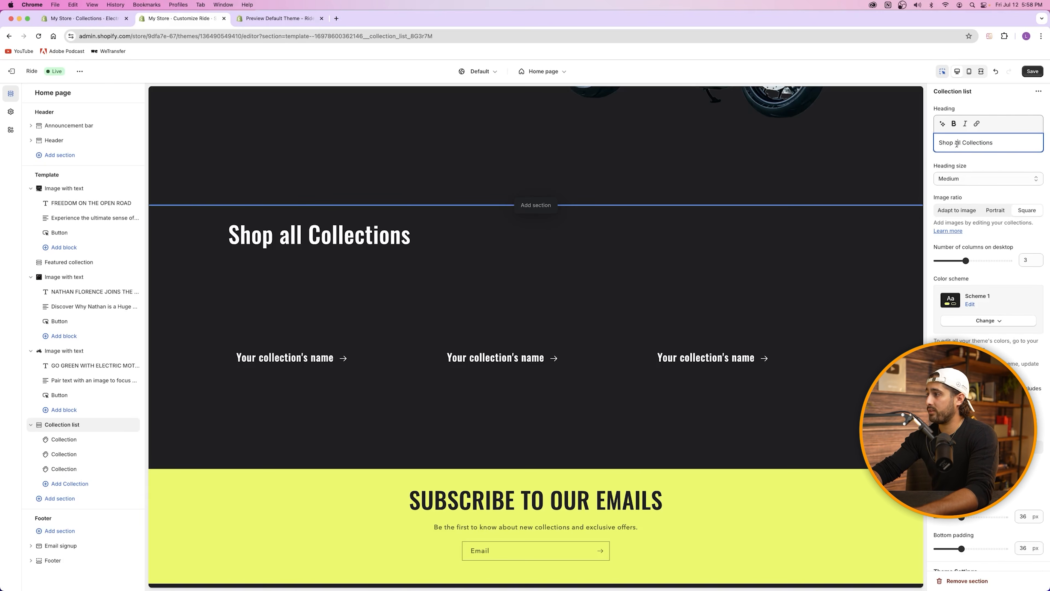
key(BackSpace)
text(A)
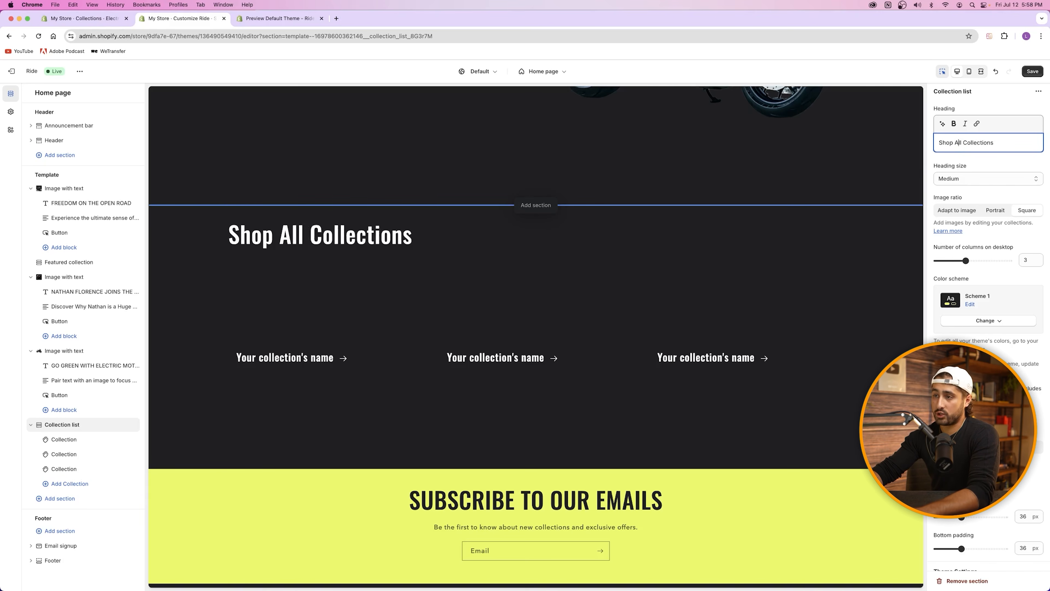
Step: Assign Cruiser, Sport Bikes and Electric Bikes to the three collection cards
click(285, 357)
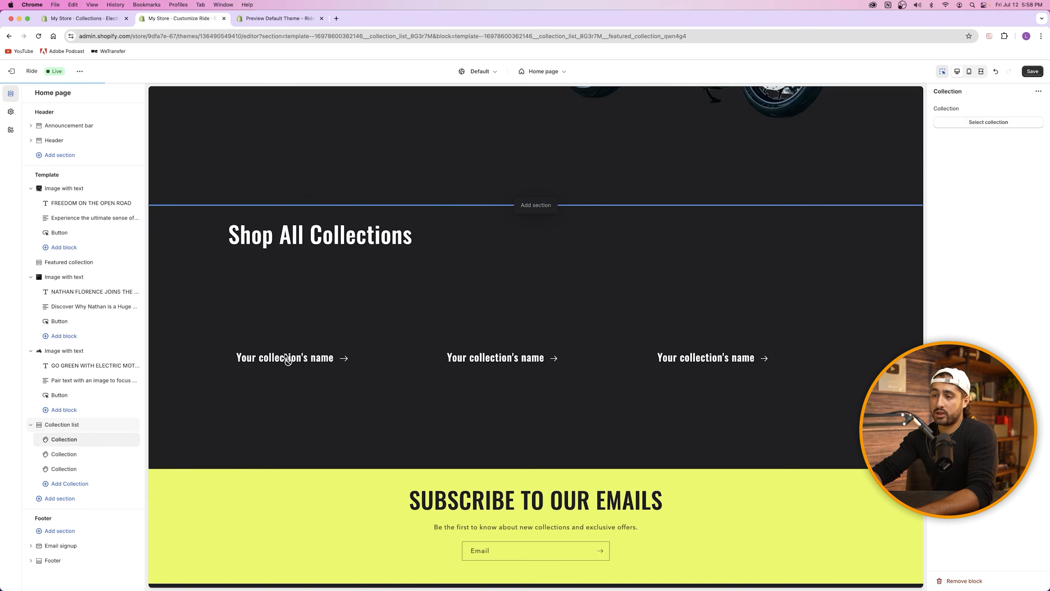
click(995, 122)
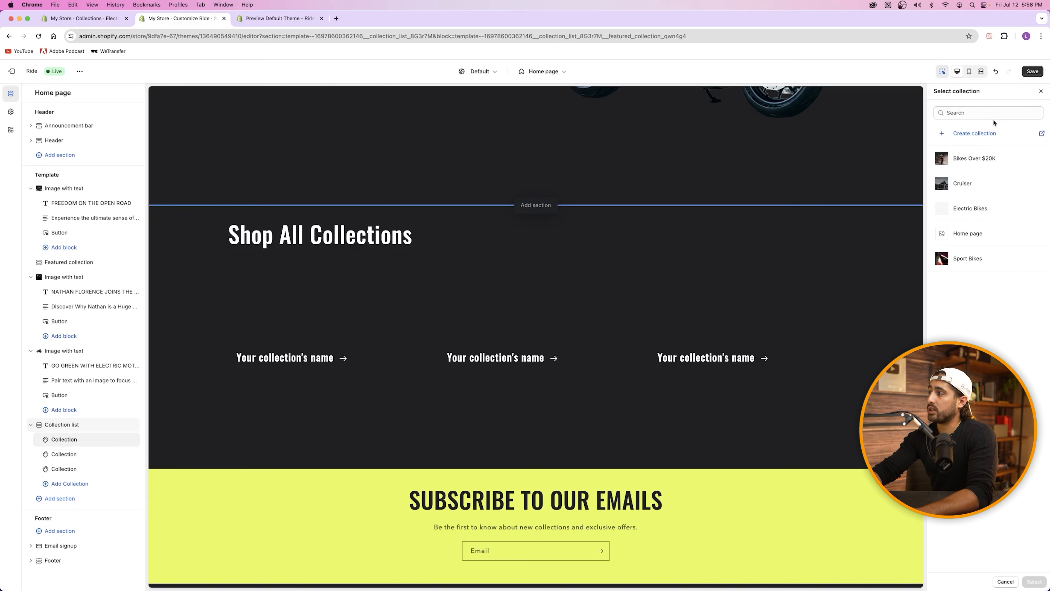
click(969, 183)
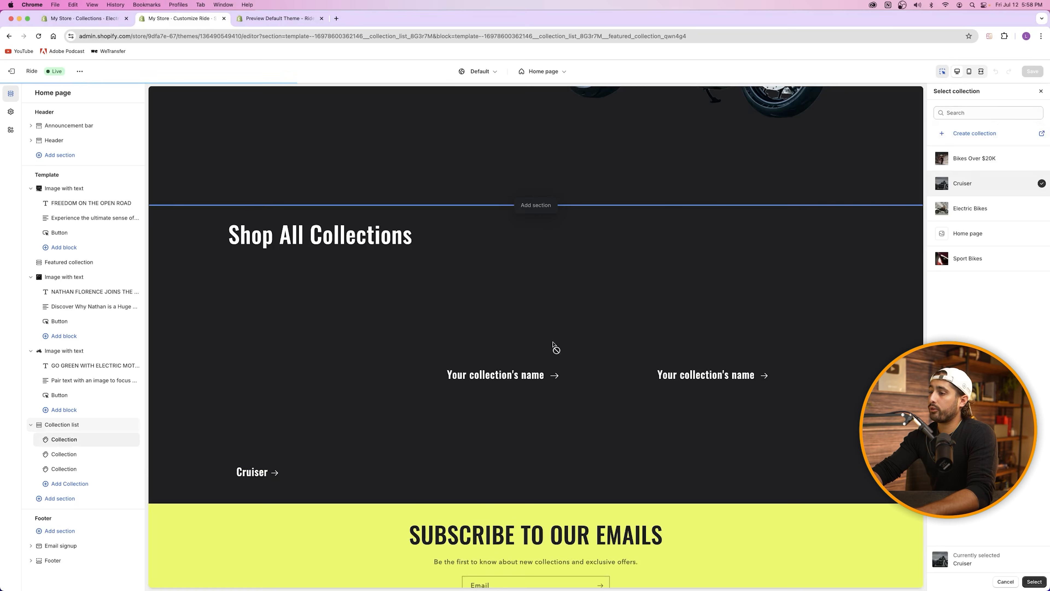
click(1034, 582)
click(492, 364)
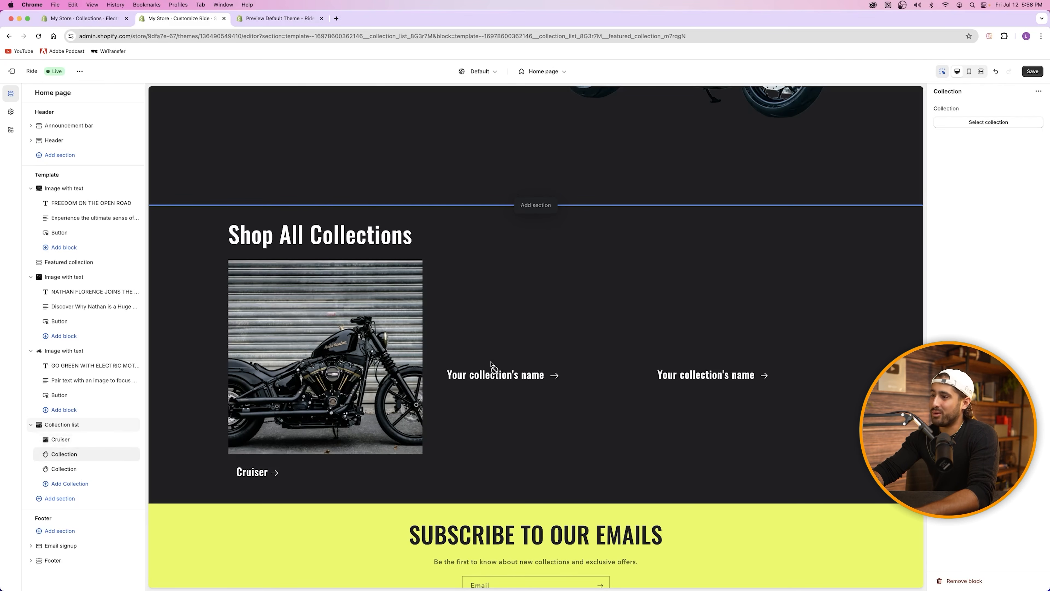
click(1017, 124)
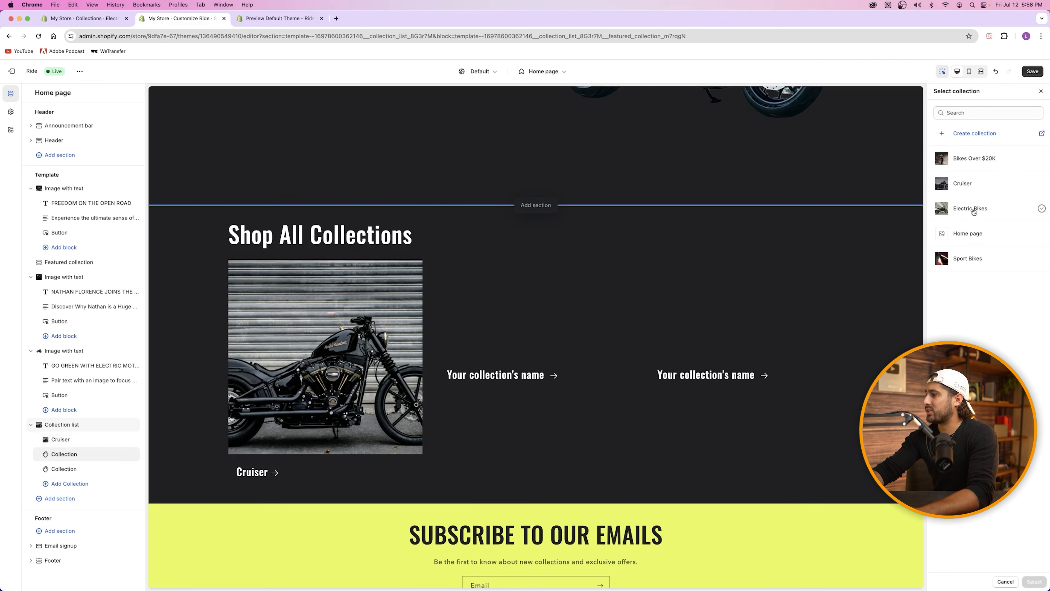
click(968, 258)
click(1035, 582)
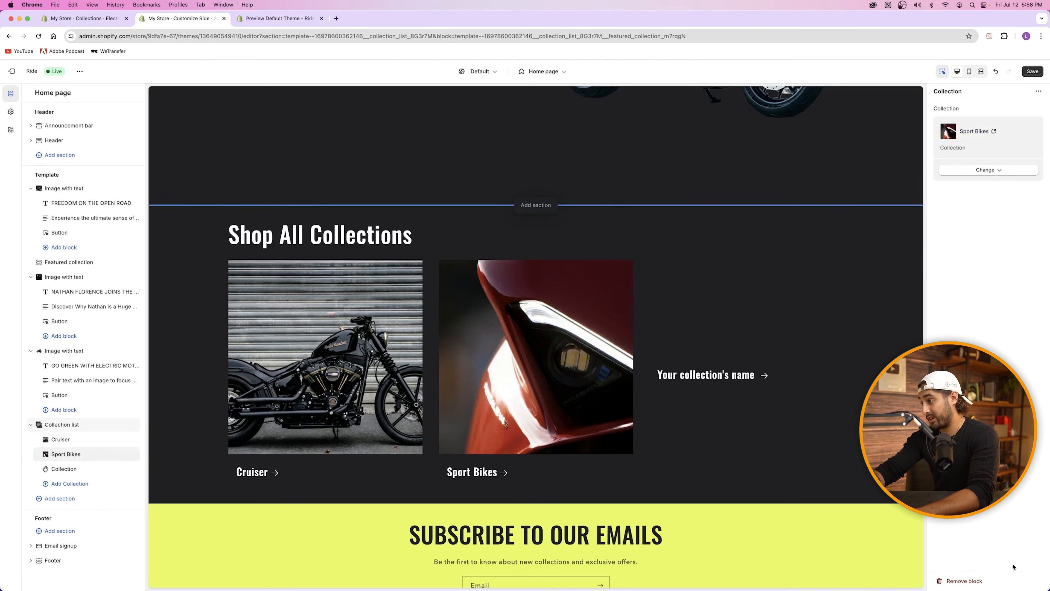
click(808, 285)
click(983, 120)
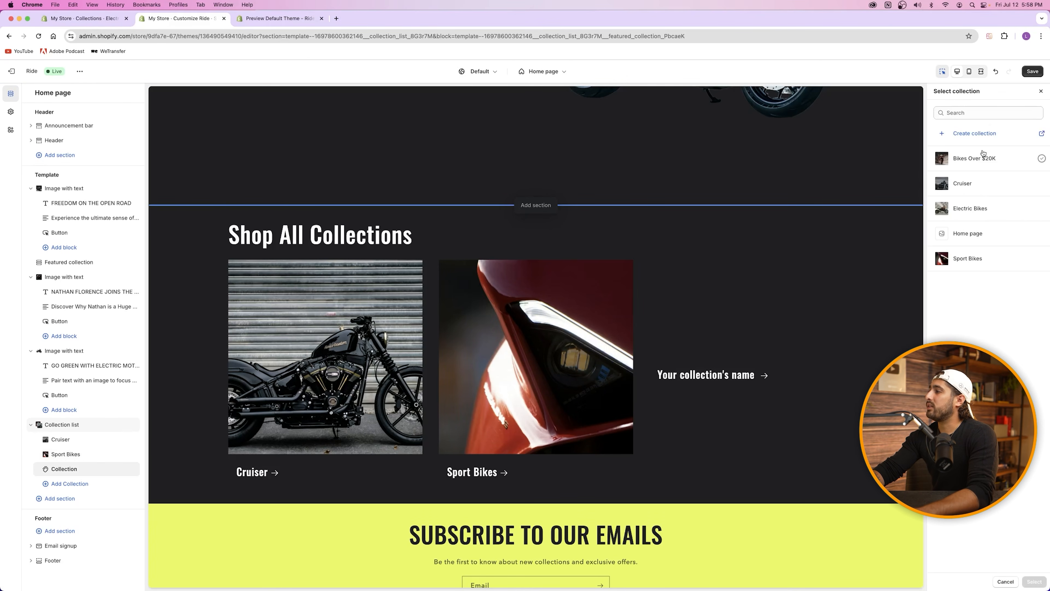
click(978, 211)
click(1035, 582)
Step: Save the home page and compare the result with the Ride theme demo
click(1033, 71)
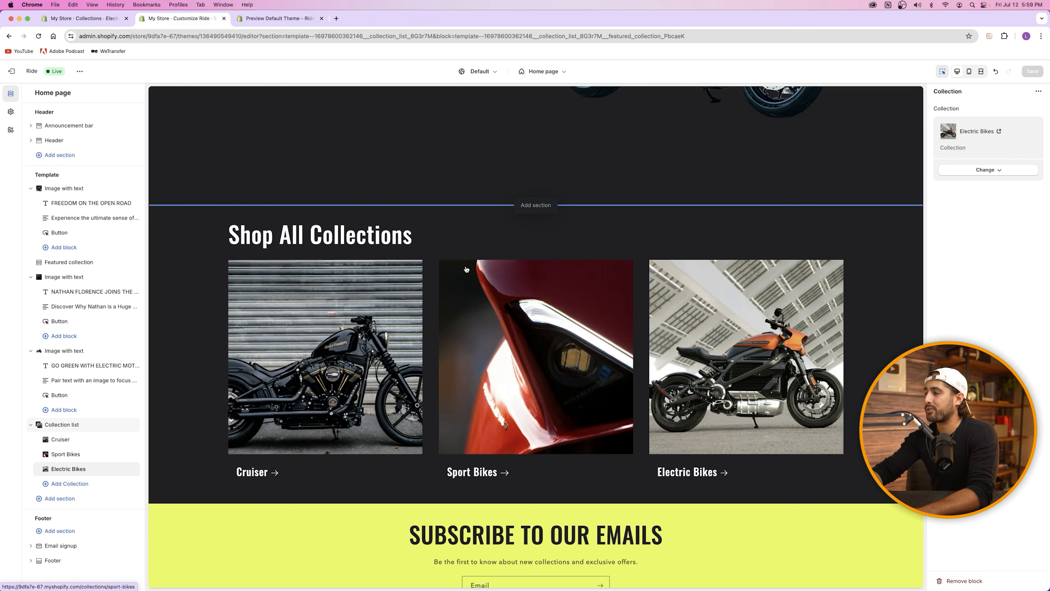
scroll(471, 251, up, 5)
scroll(472, 247, down, 3)
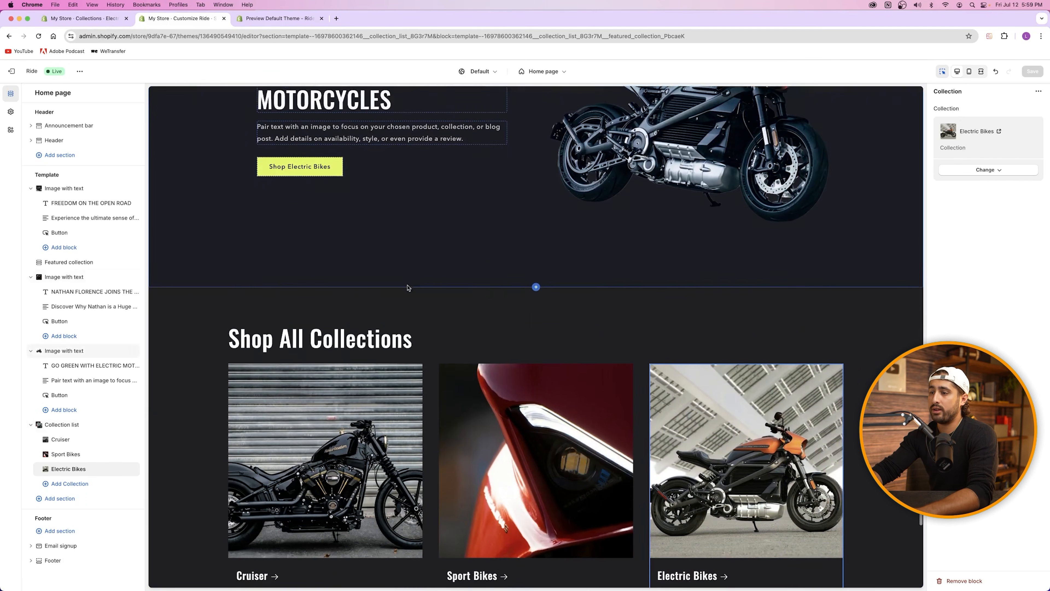
scroll(522, 293, down, 2)
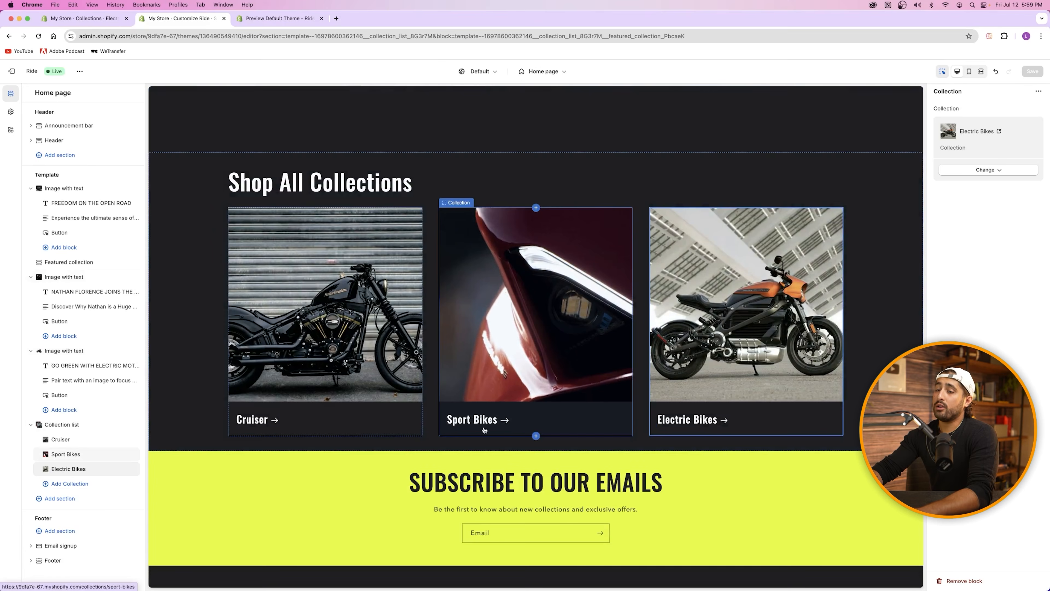
click(280, 18)
scroll(425, 241, down, 8)
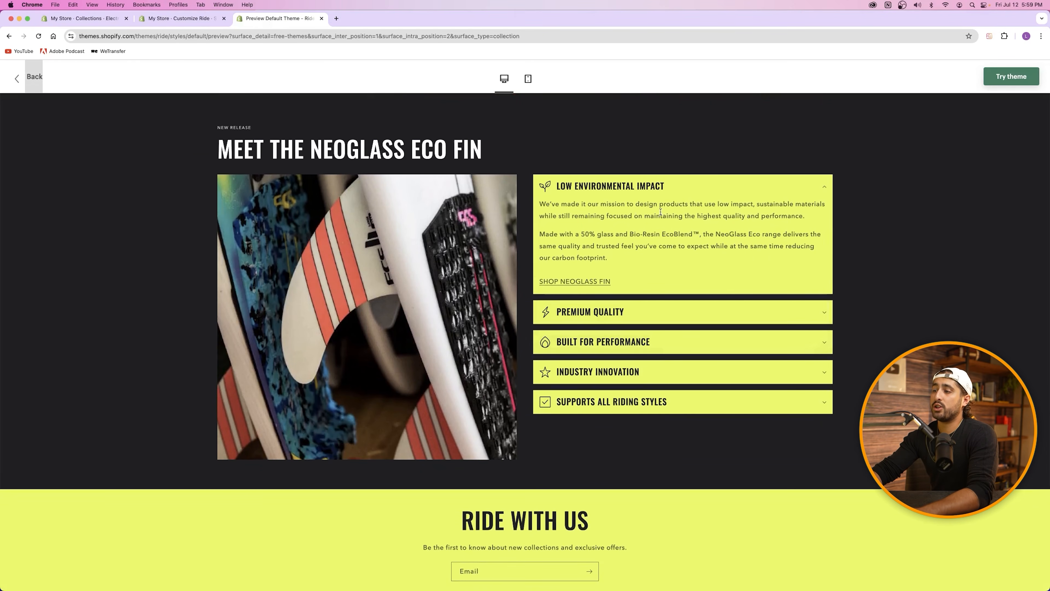
click(178, 19)
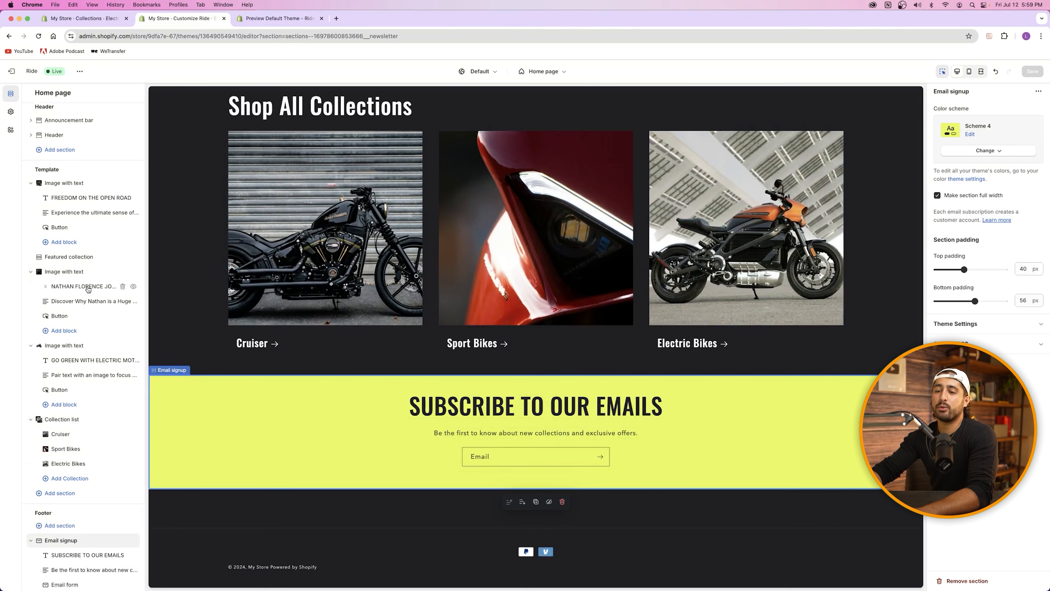
scroll(87, 288, down, 2)
Step: Leave the collapsible content section's caption empty after clearing a test entry
click(60, 453)
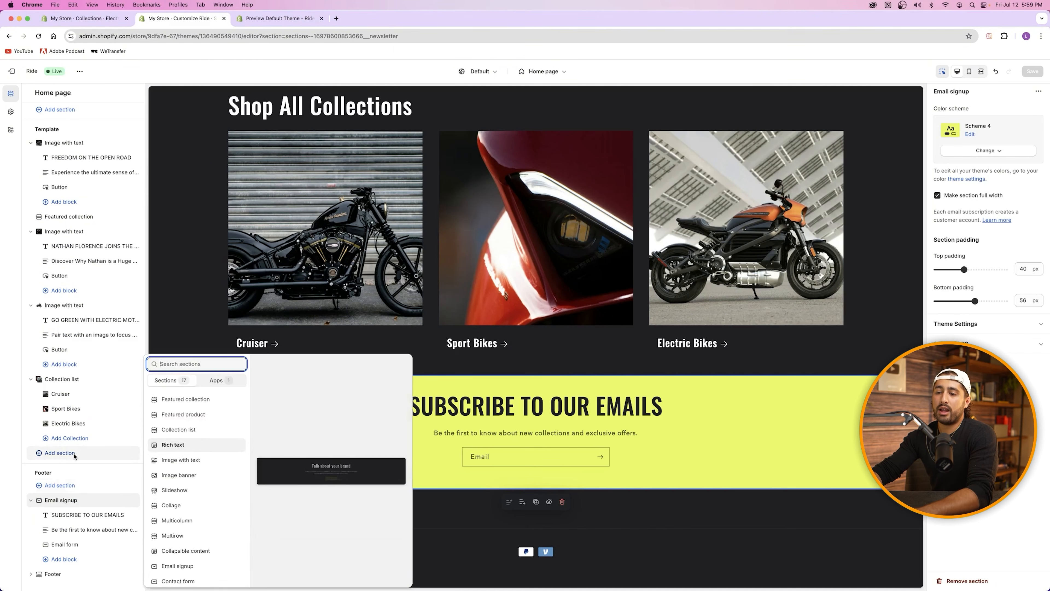
scroll(219, 418, down, 3)
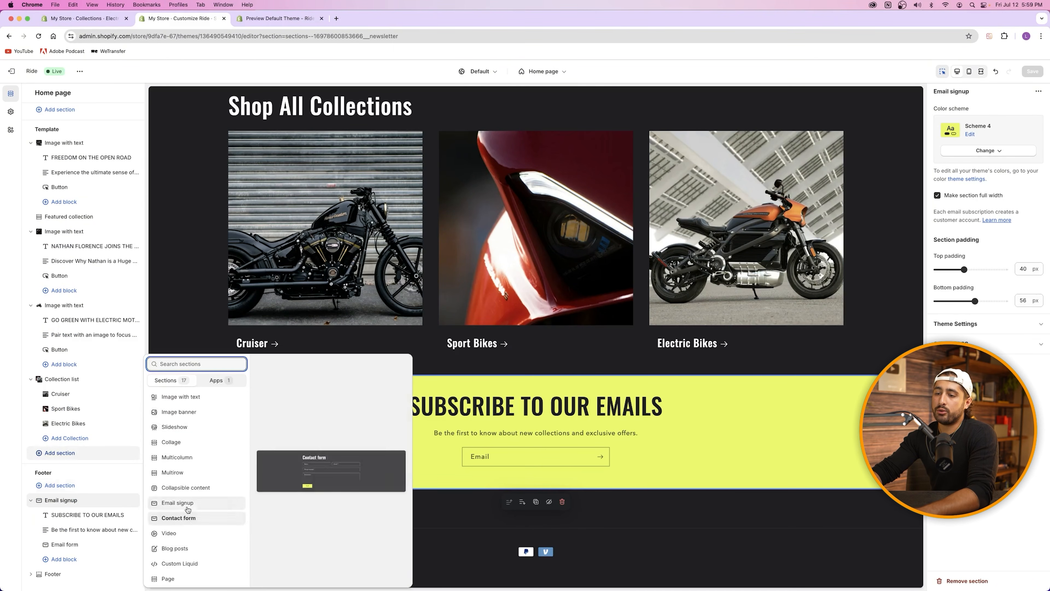
key(Escape)
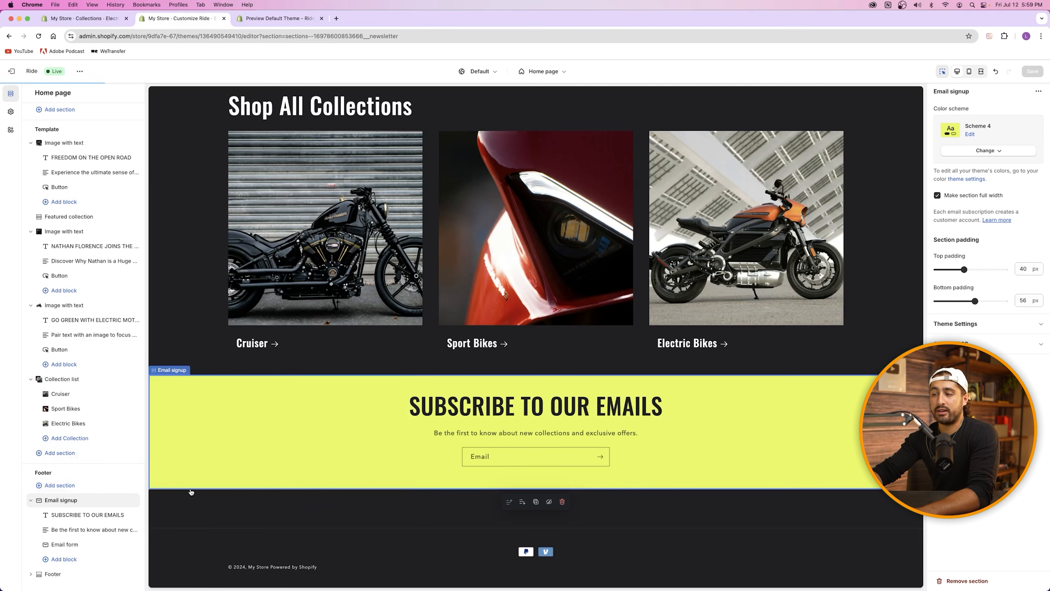
scroll(603, 390, down, 3)
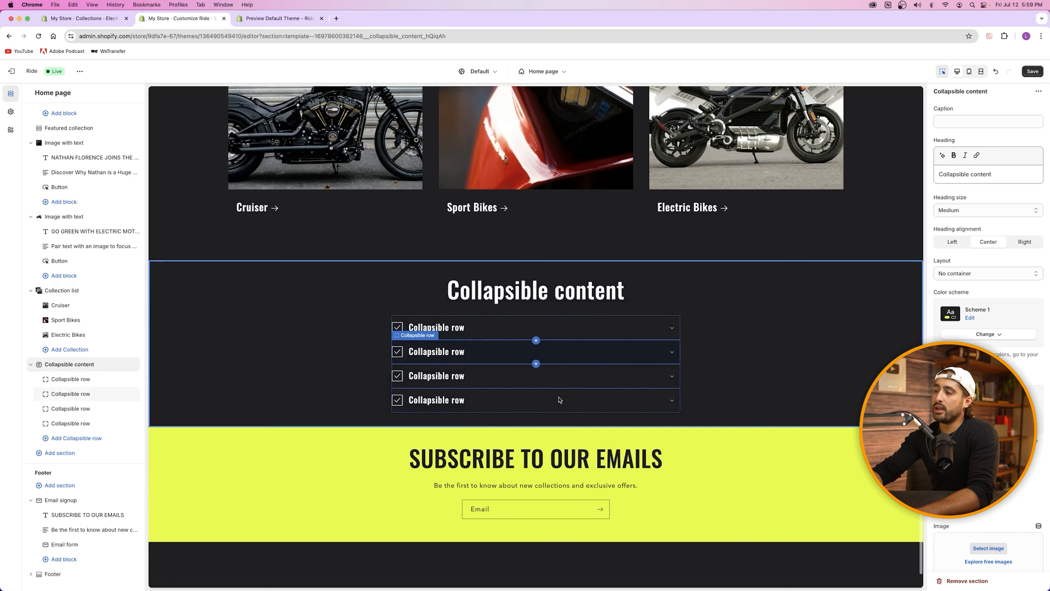
click(970, 123)
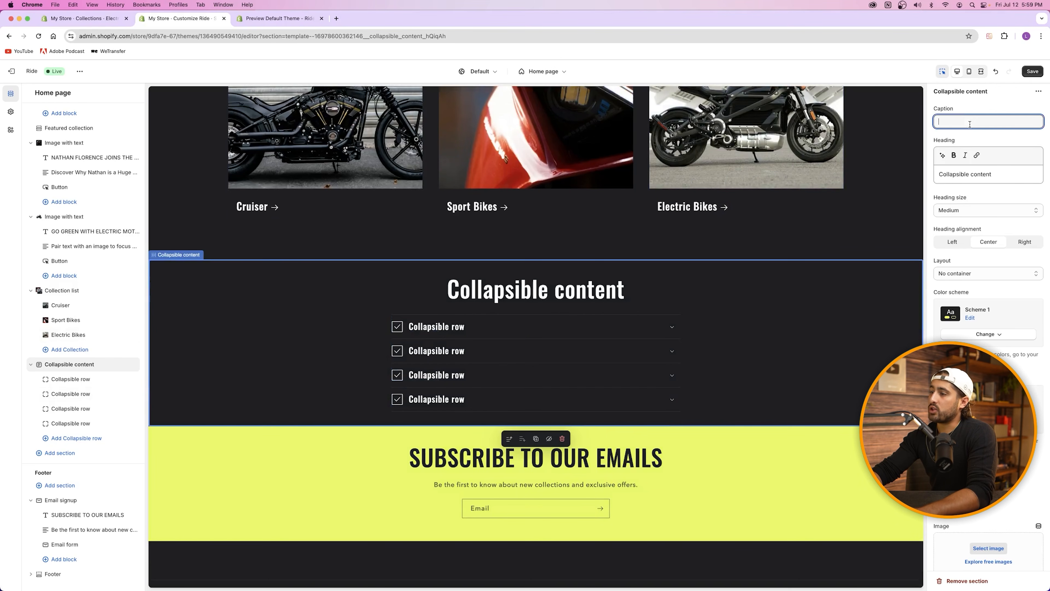
text(asdfasdf)
double_click(970, 122)
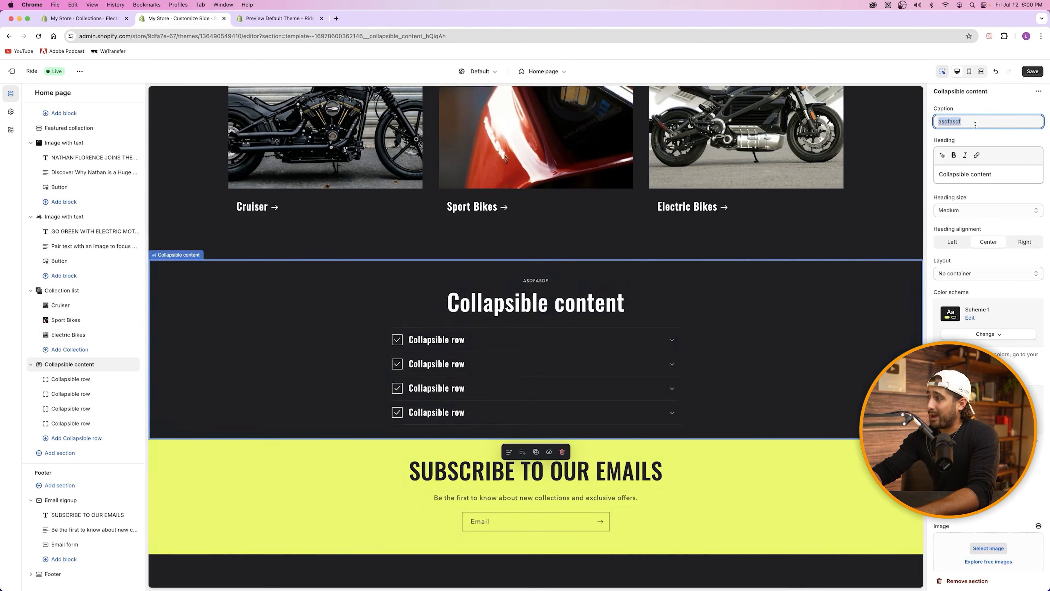
key(BackSpace)
Step: Replace the collapsible content section's heading with FAQs
click(964, 174)
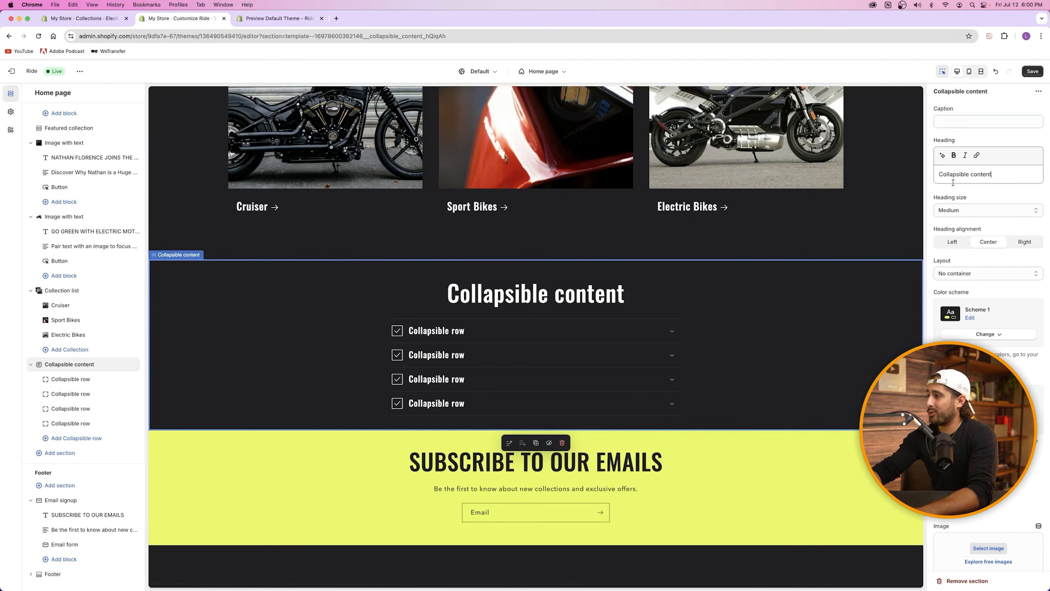
key(super+a)
text(FAQs)
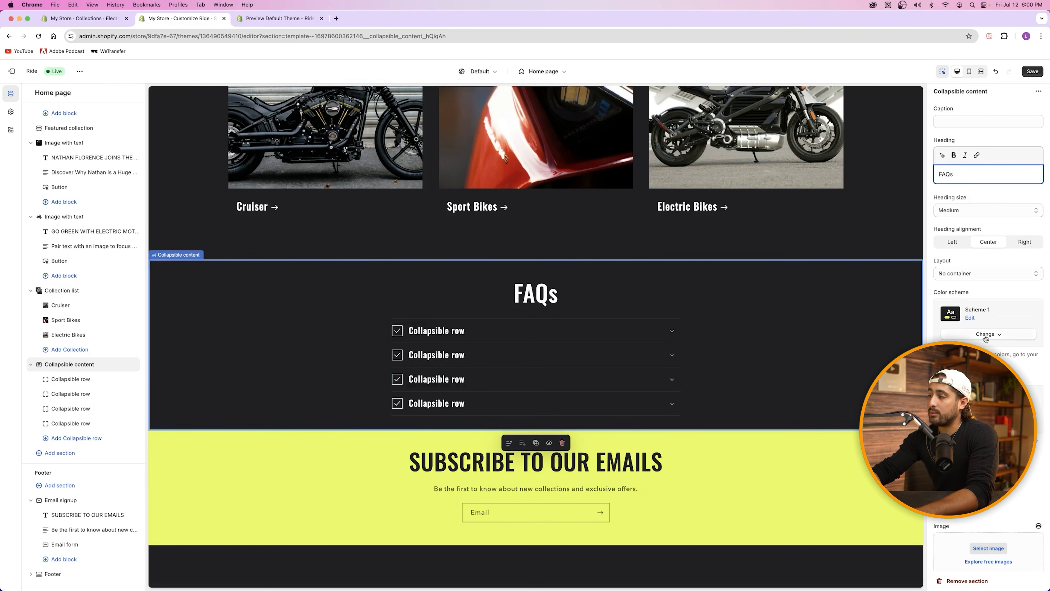
scroll(618, 273, up, 3)
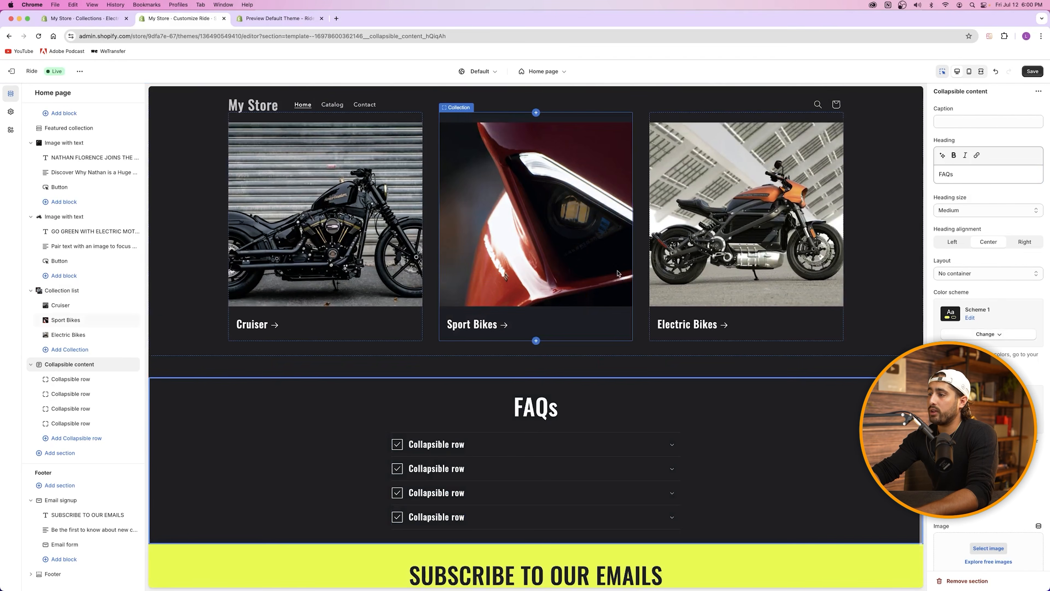
scroll(618, 273, up, 3)
Step: Change the colour scheme of the Shop All Collections section
click(483, 195)
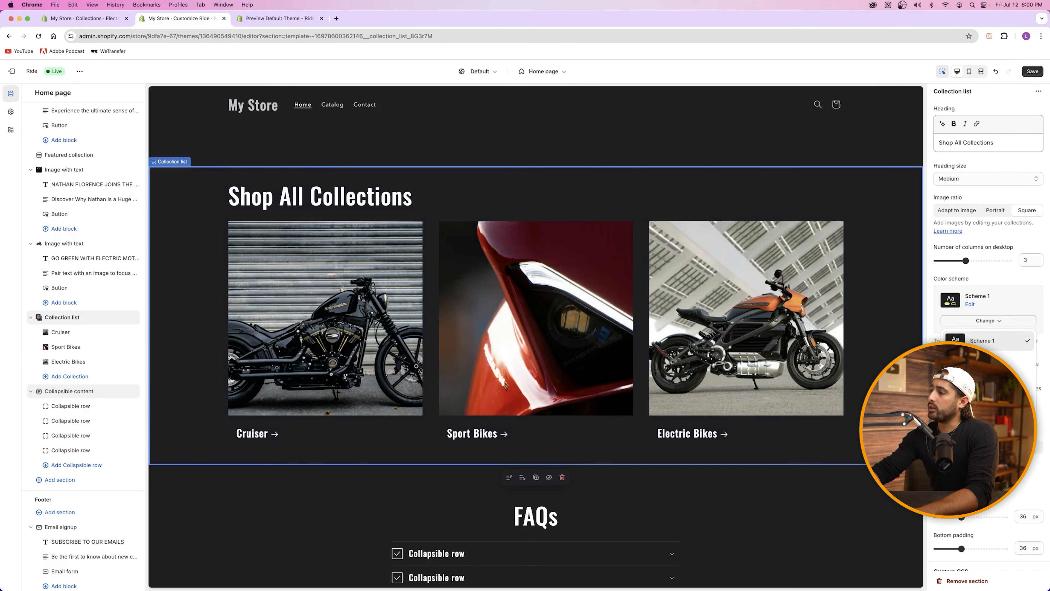
click(988, 385)
scroll(526, 330, up, 20)
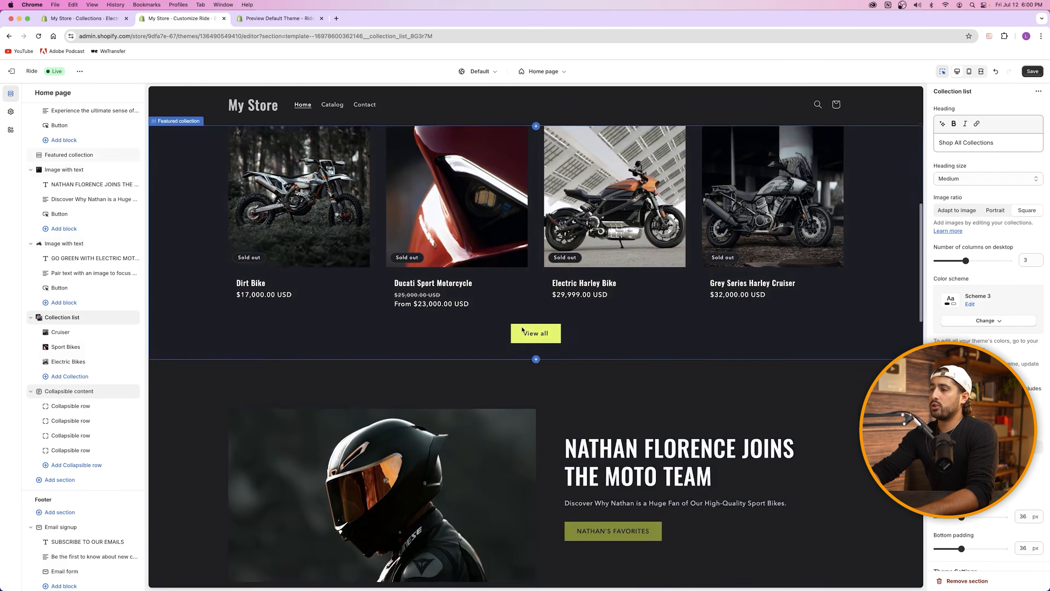
scroll(523, 330, down, 20)
scroll(523, 330, up, 8)
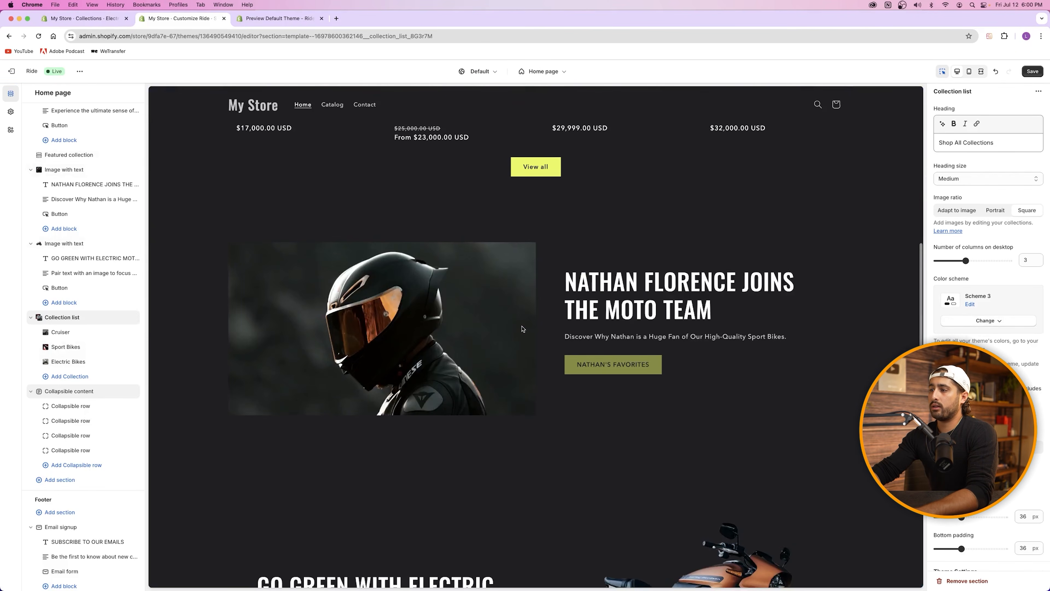
scroll(522, 329, up, 2)
click(592, 289)
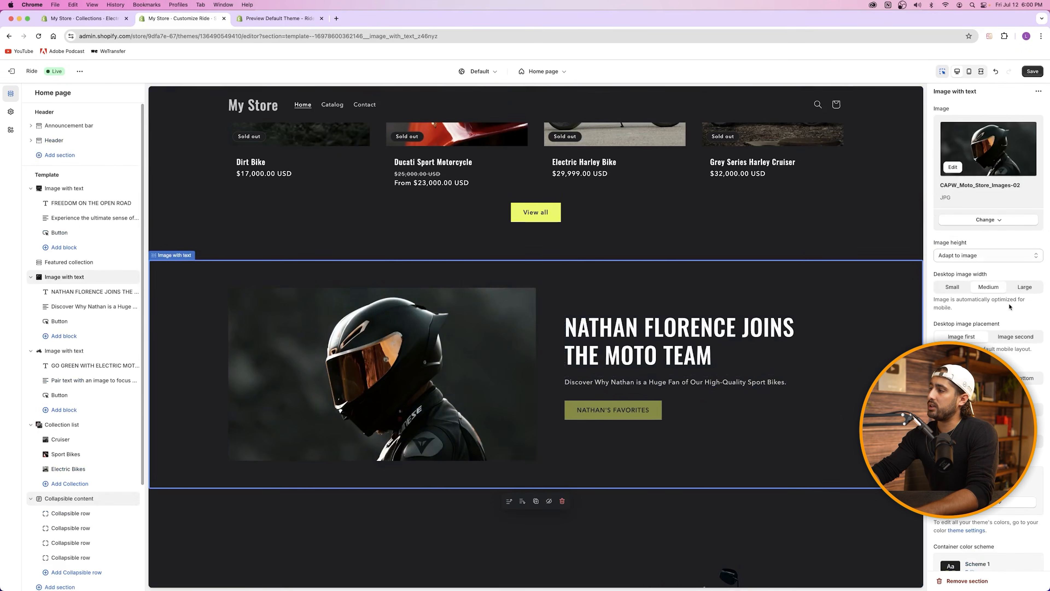
scroll(988, 364, down, 4)
click(988, 355)
click(986, 460)
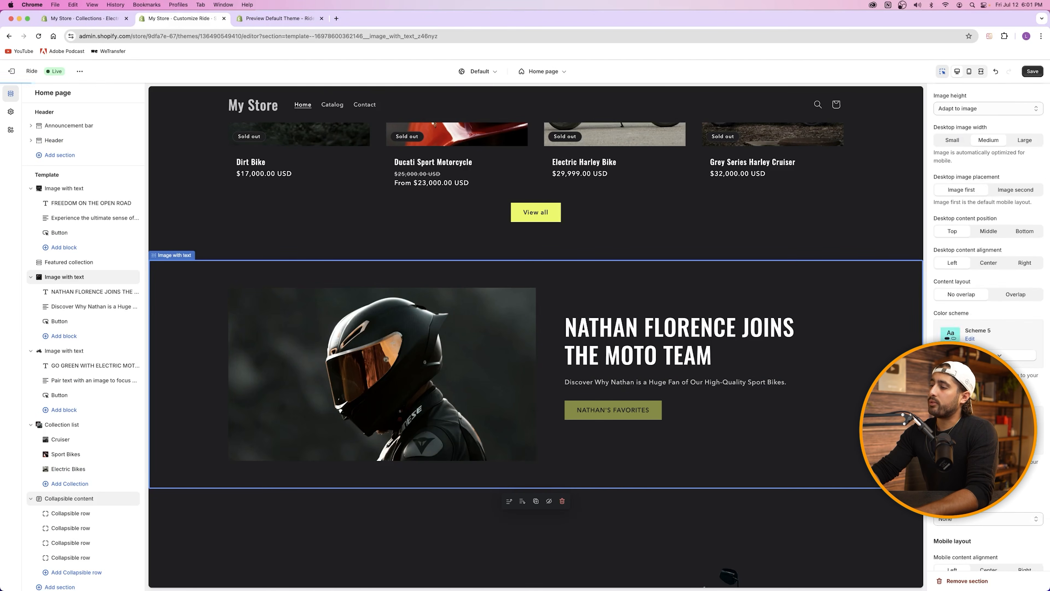
click(988, 356)
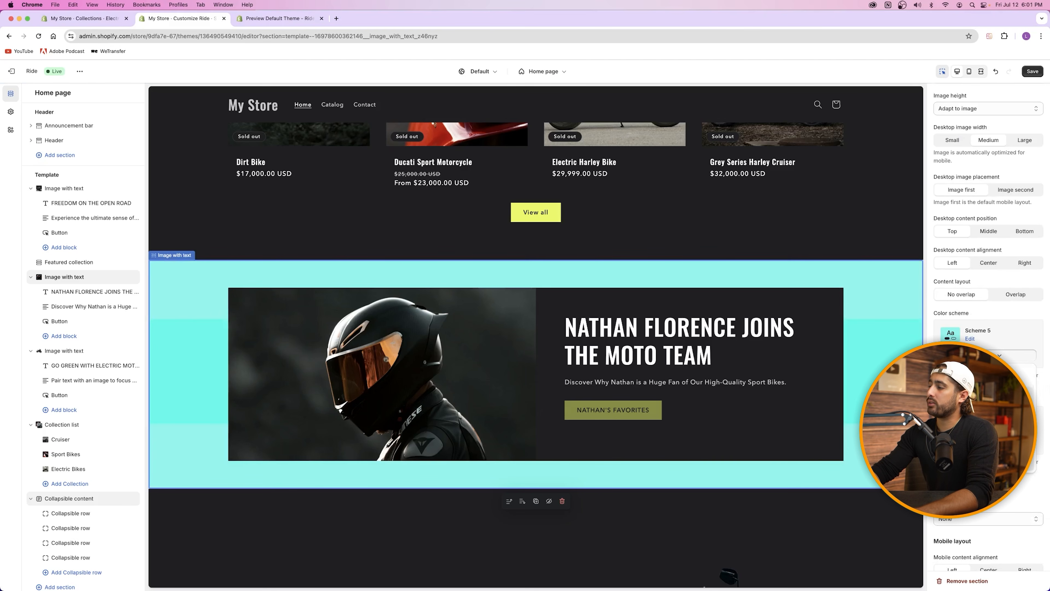
click(986, 439)
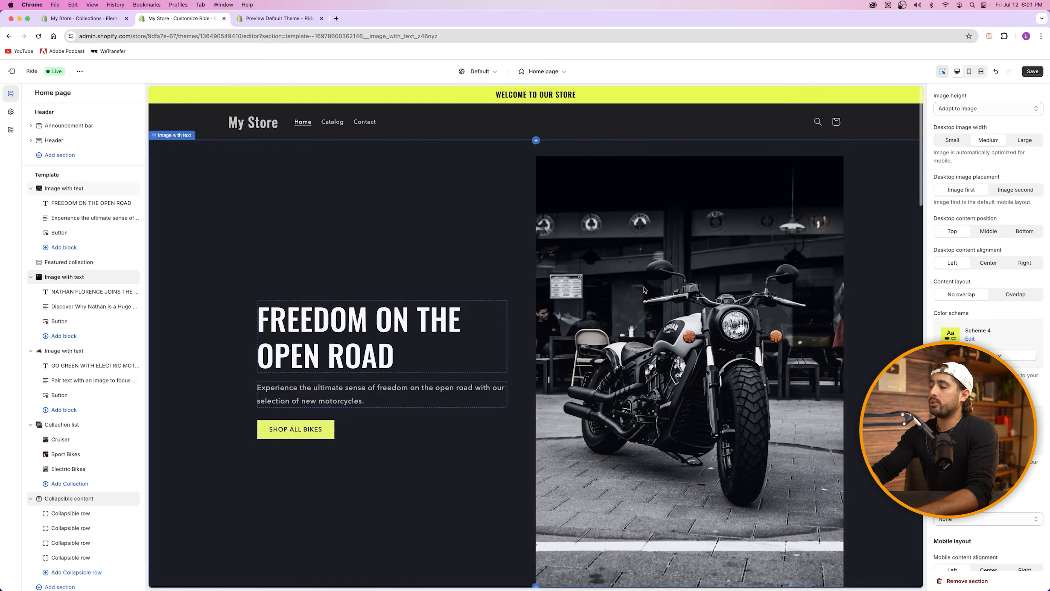
scroll(645, 289, down, 15)
scroll(646, 289, up, 1)
click(984, 355)
click(986, 418)
Step: Reselect Shop All Collections, then select the FAQs section for editing
scroll(610, 357, down, 10)
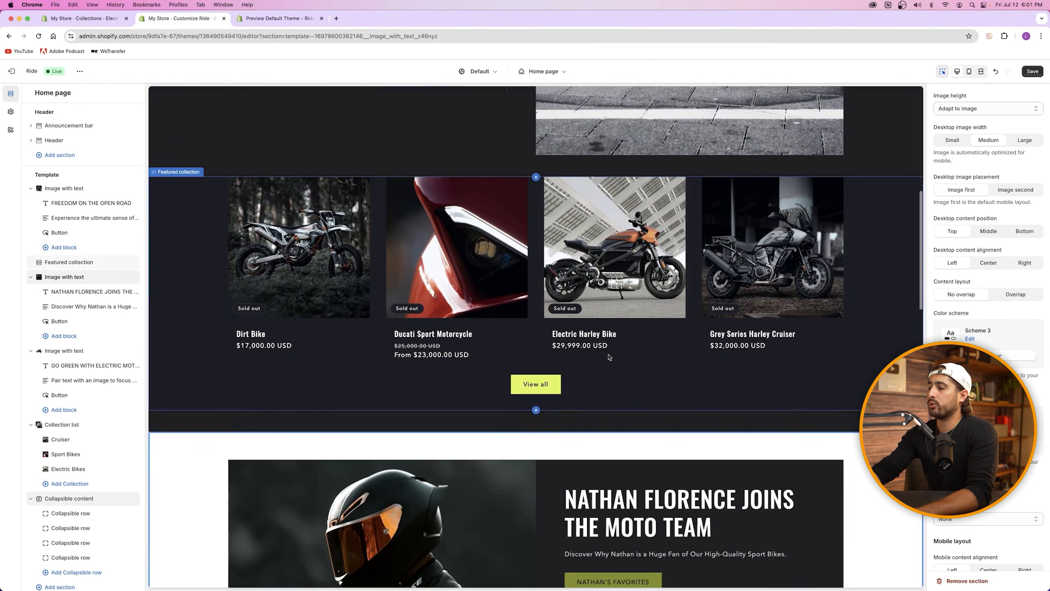
scroll(608, 356, down, 15)
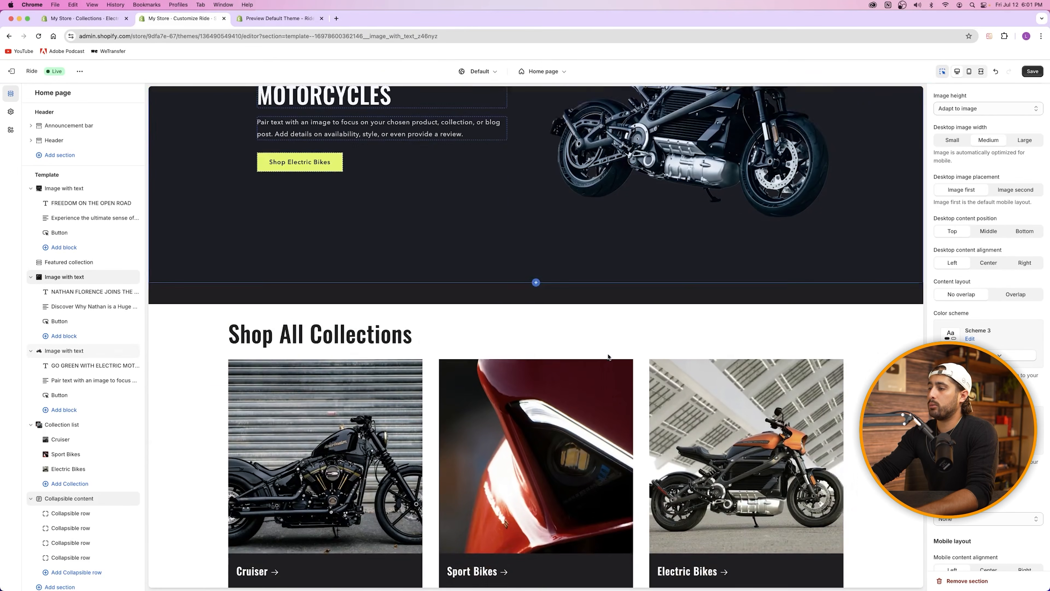
scroll(608, 356, down, 2)
click(612, 339)
scroll(645, 308, down, 3)
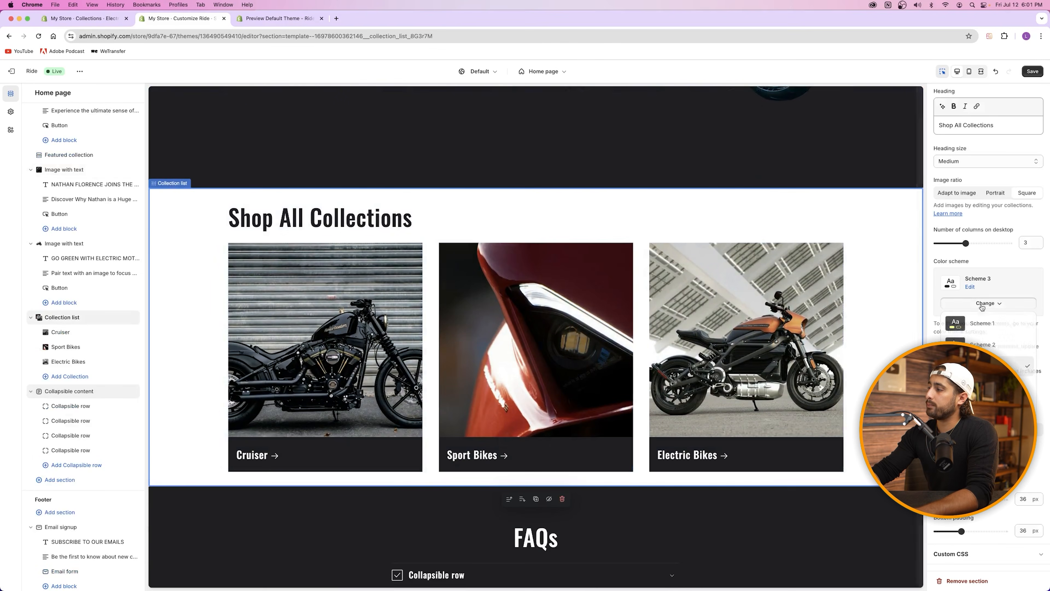
scroll(509, 275, down, 5)
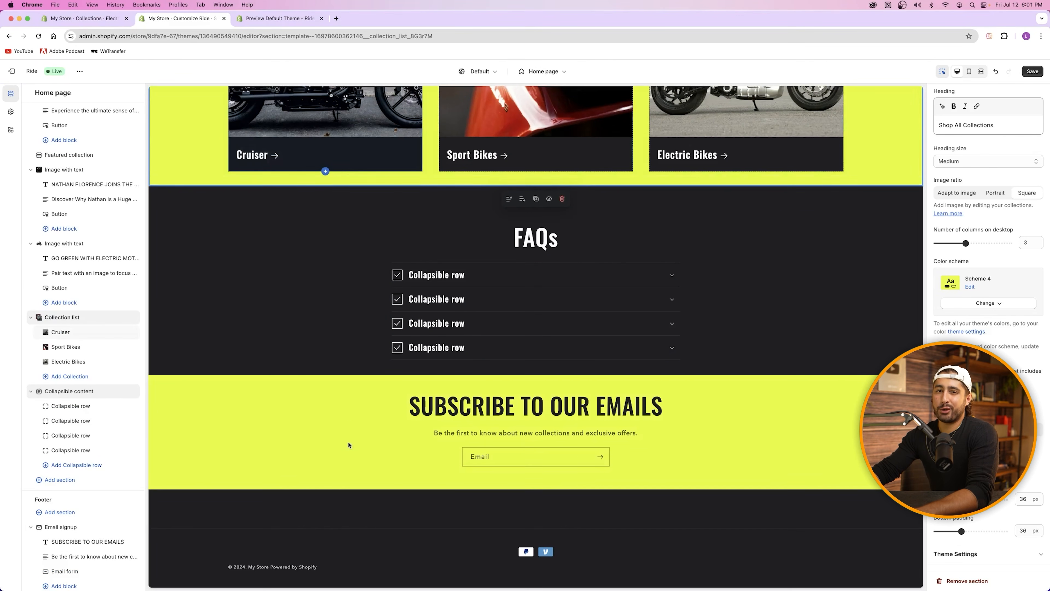
click(809, 297)
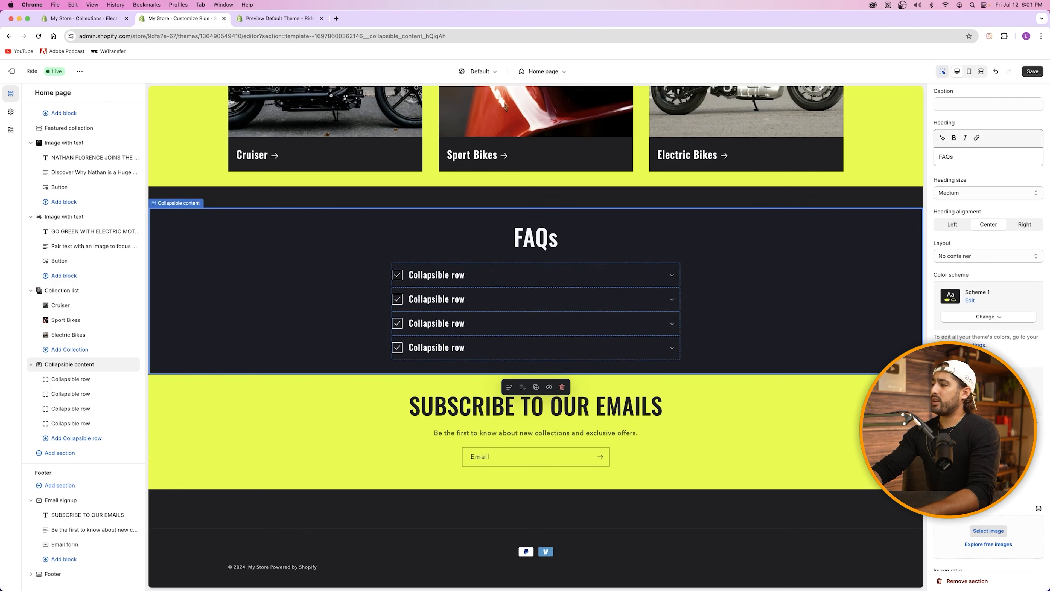
Step: Set FAQs bottom padding to 100 px and title the first row 'What are your return policies?'
scroll(964, 434, down, 5)
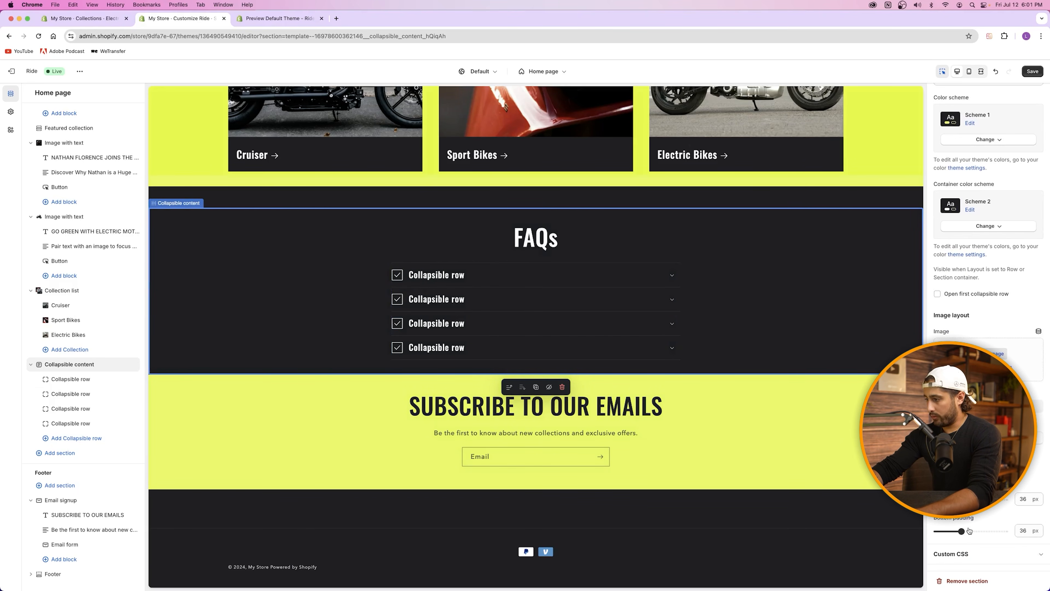
drag(961, 532, 1010, 532)
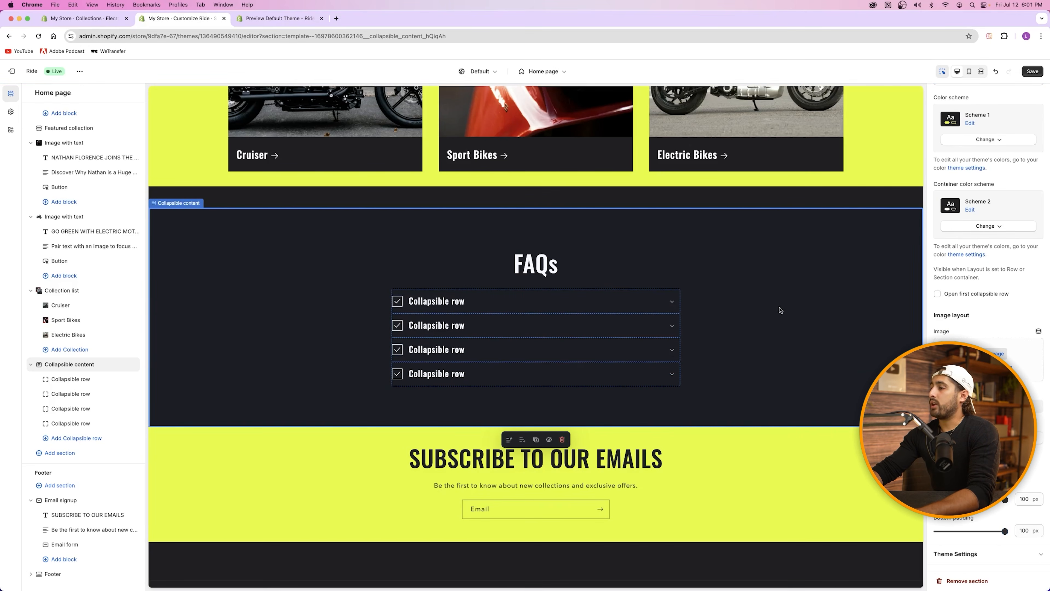
click(488, 299)
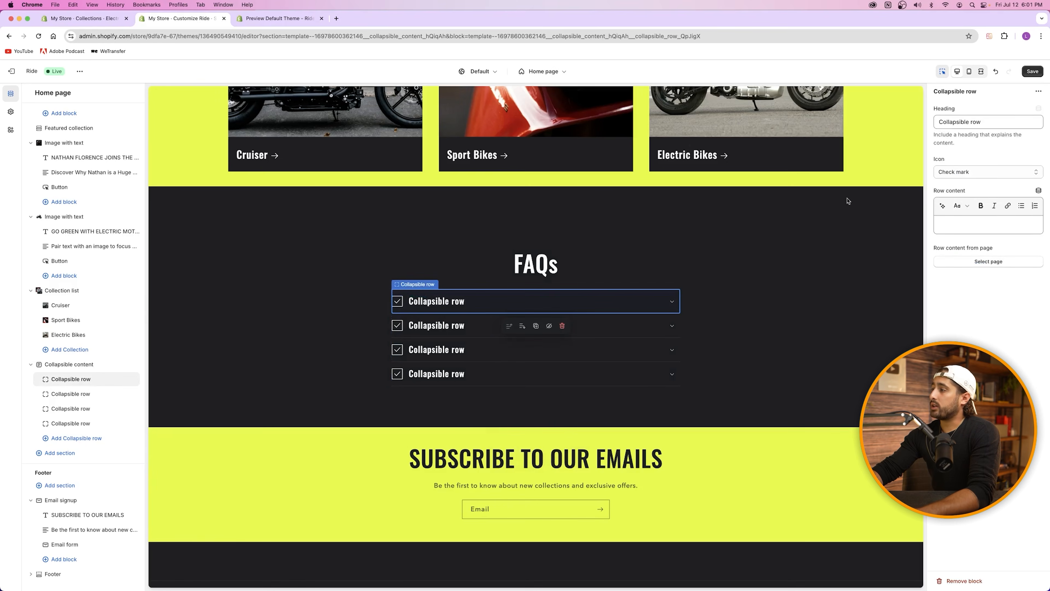
triple_click(961, 125)
text(What are your return policies)
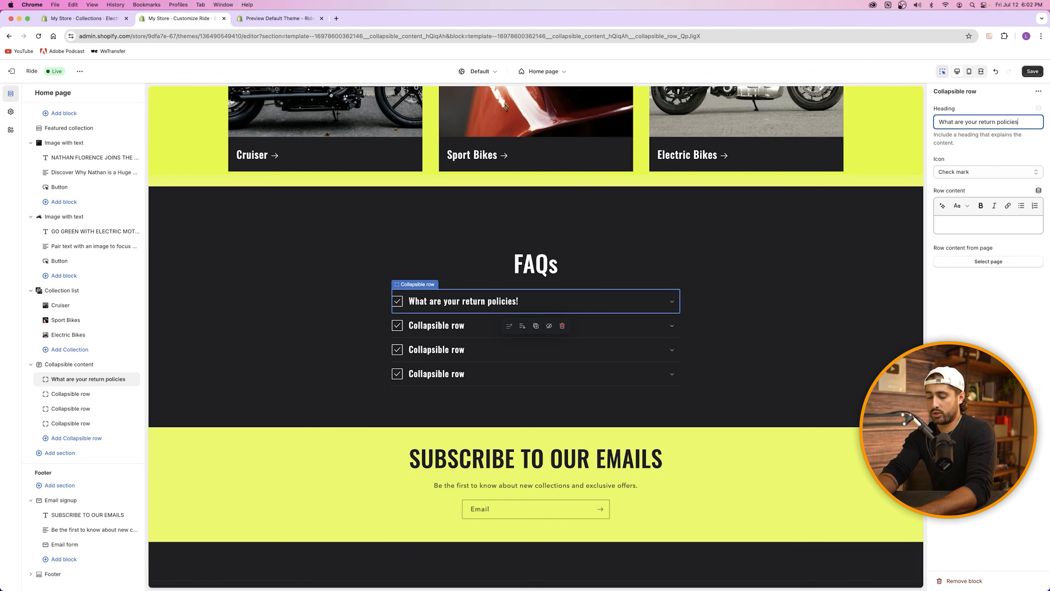
text(?)
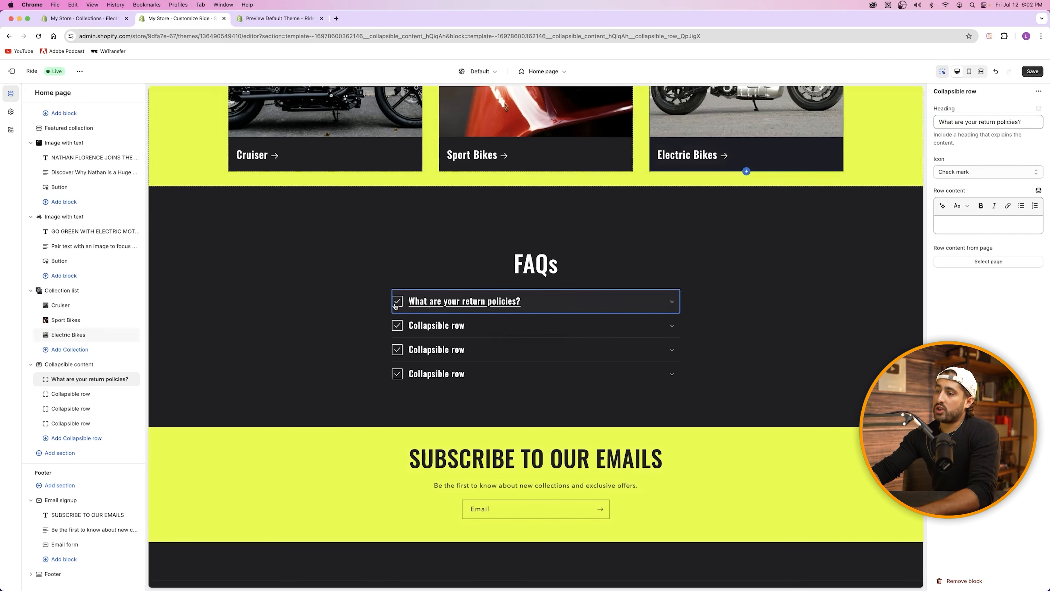
Step: Keep the Check mark icon on the first FAQ row
click(959, 177)
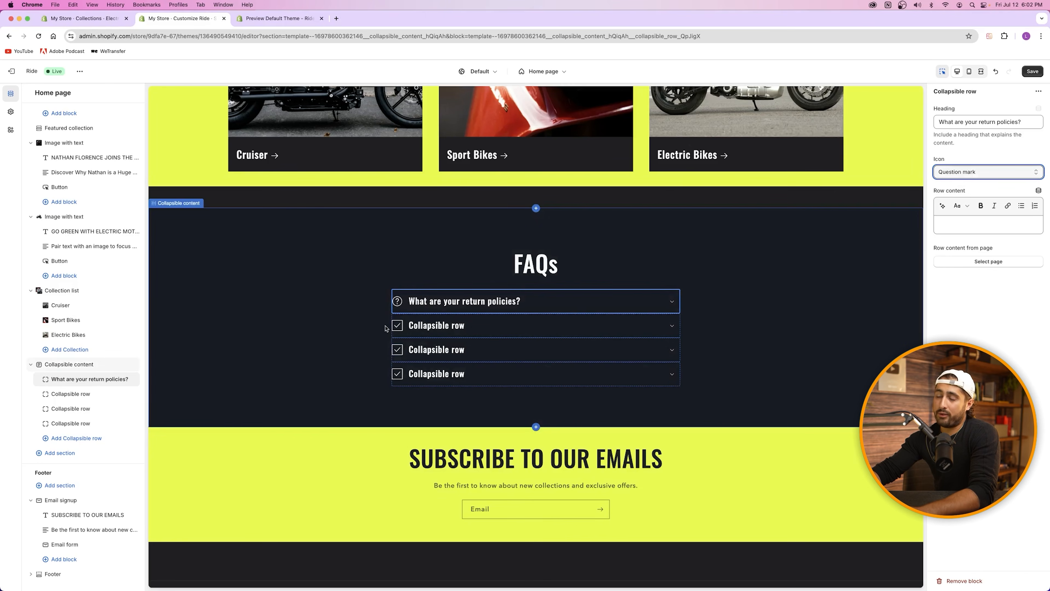
click(970, 172)
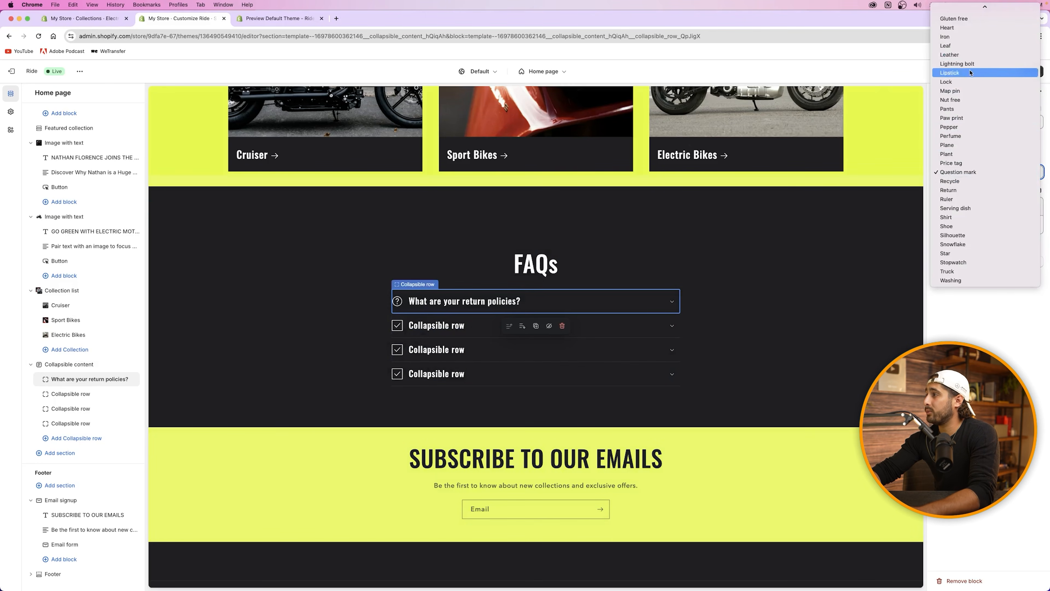
scroll(969, 61, up, 5)
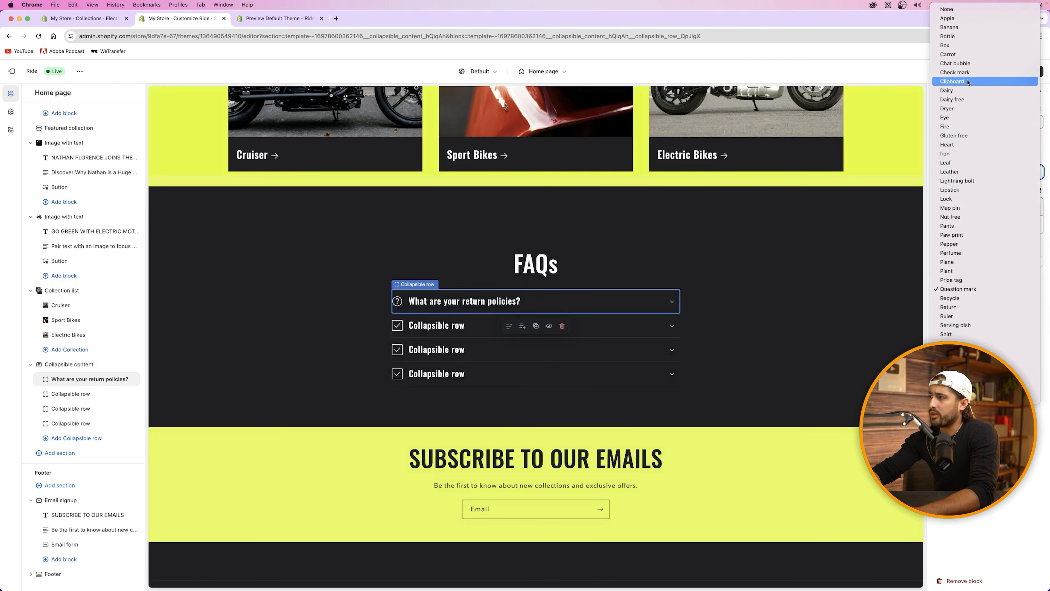
click(959, 73)
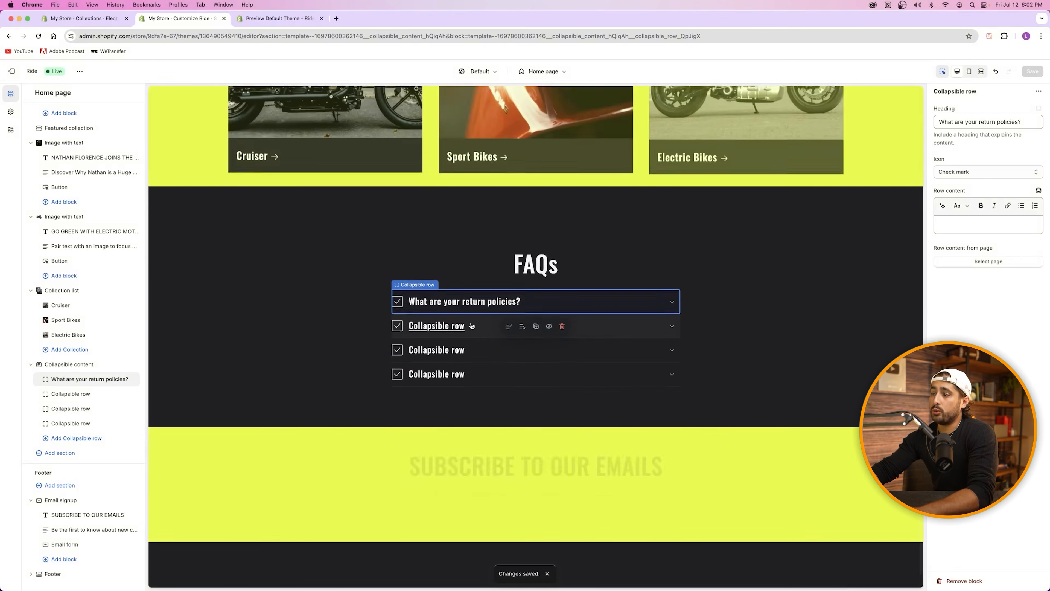
Step: Write the first row's return-policy answer and expand the row to preview it
click(550, 304)
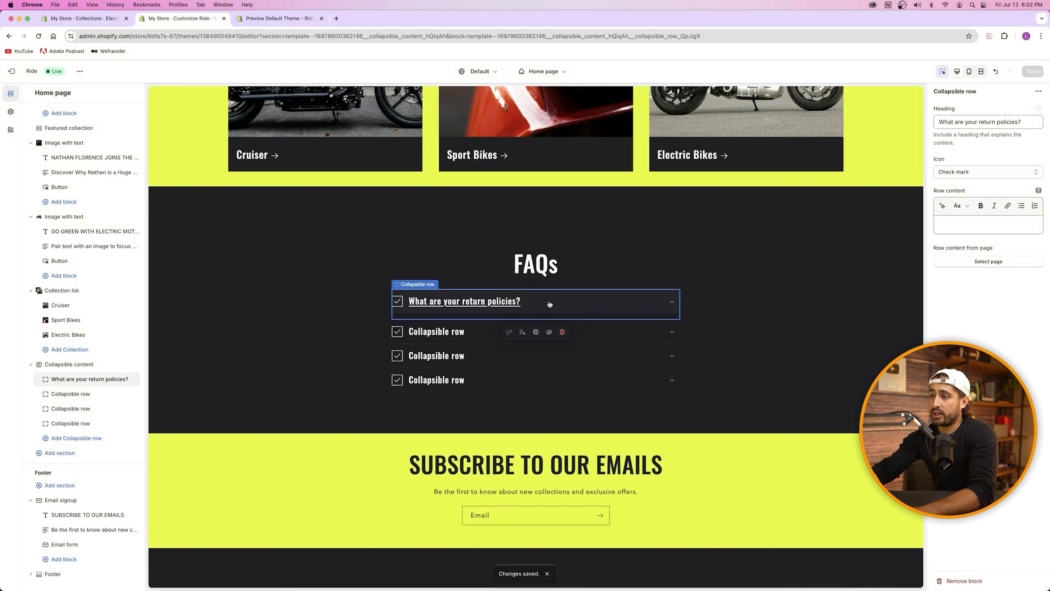
click(966, 225)
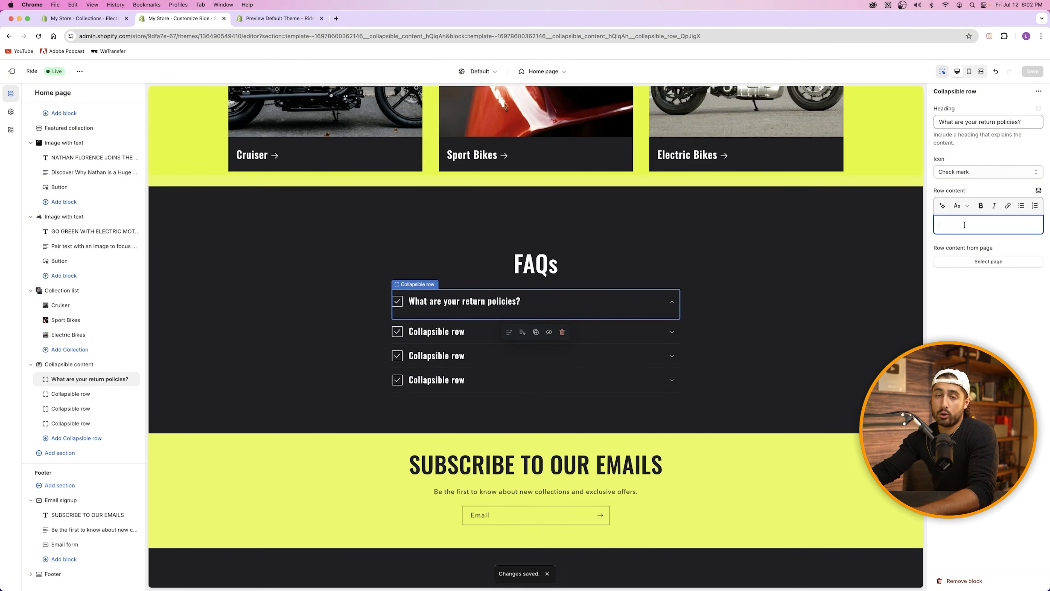
text(What are your return policies? Check out our policies right here and learn how you can get your return started today!)
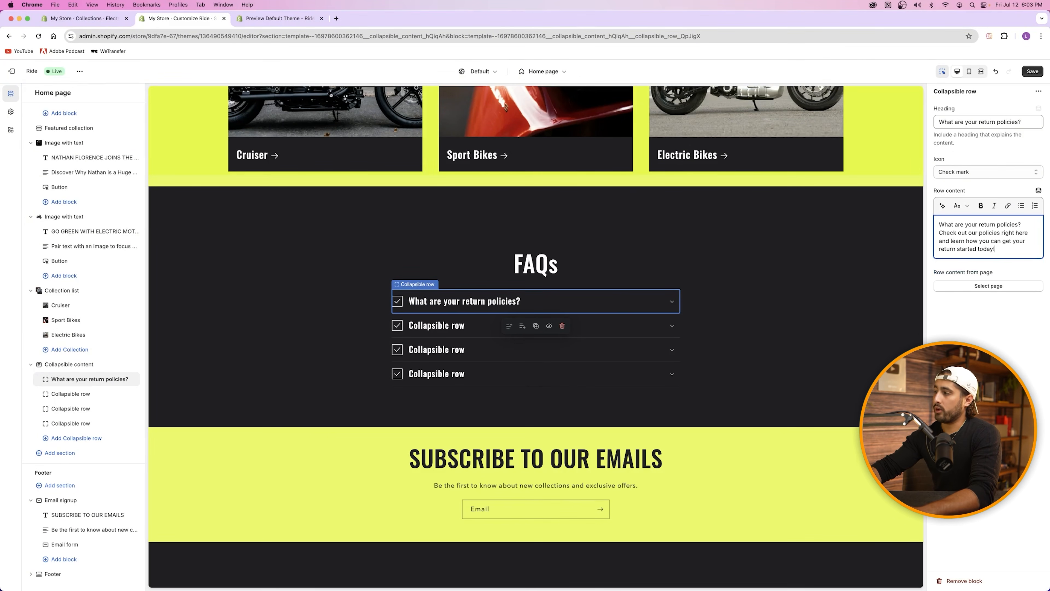
click(547, 308)
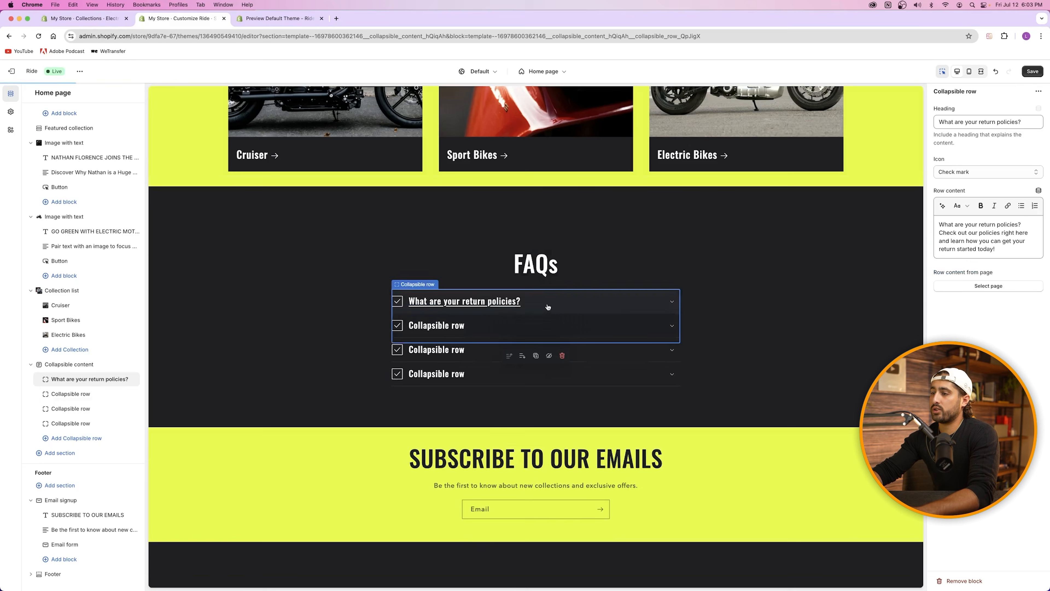
click(547, 308)
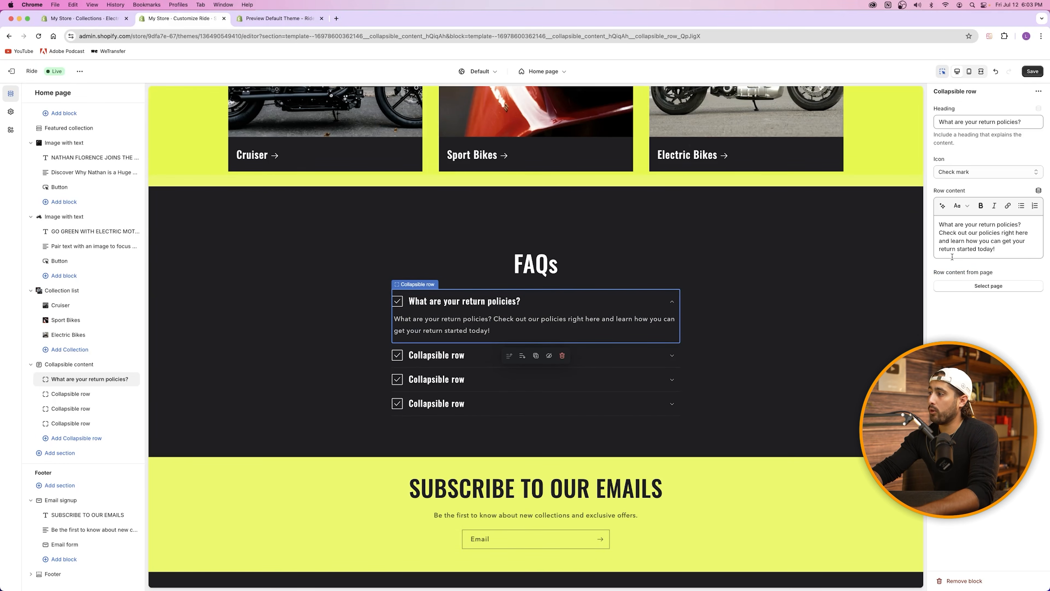
Step: Try linking the word 'here' in the answer to a store policy, then abandon the link
double_click(1022, 233)
click(1007, 206)
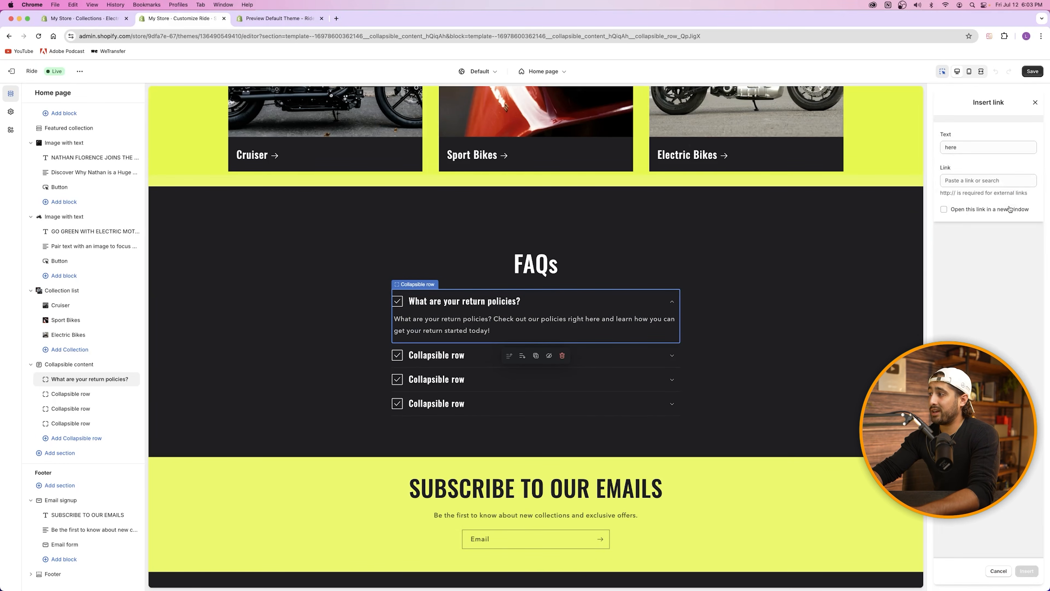
click(972, 181)
click(1003, 337)
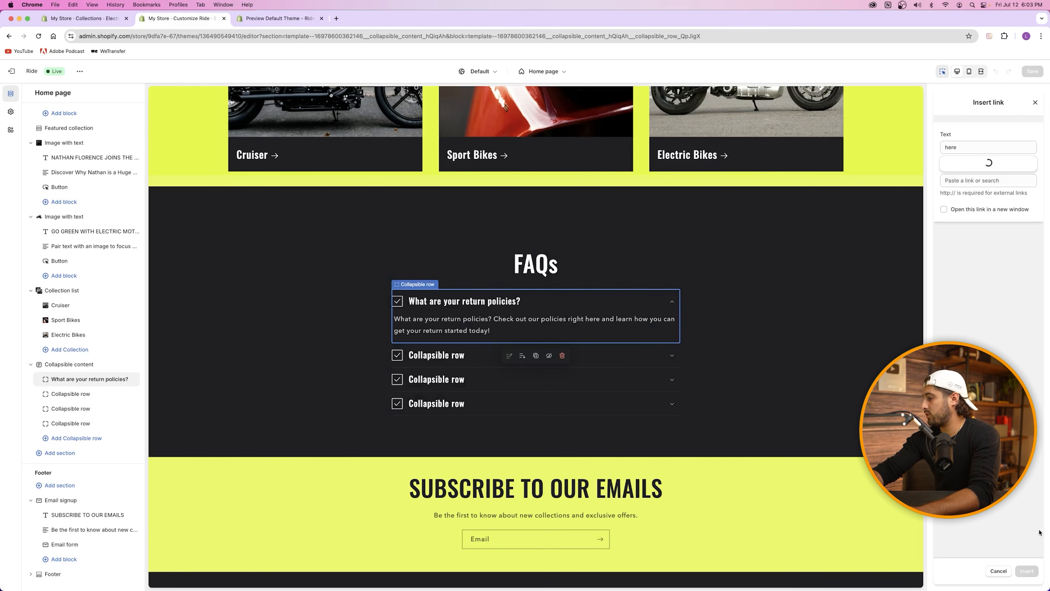
click(959, 147)
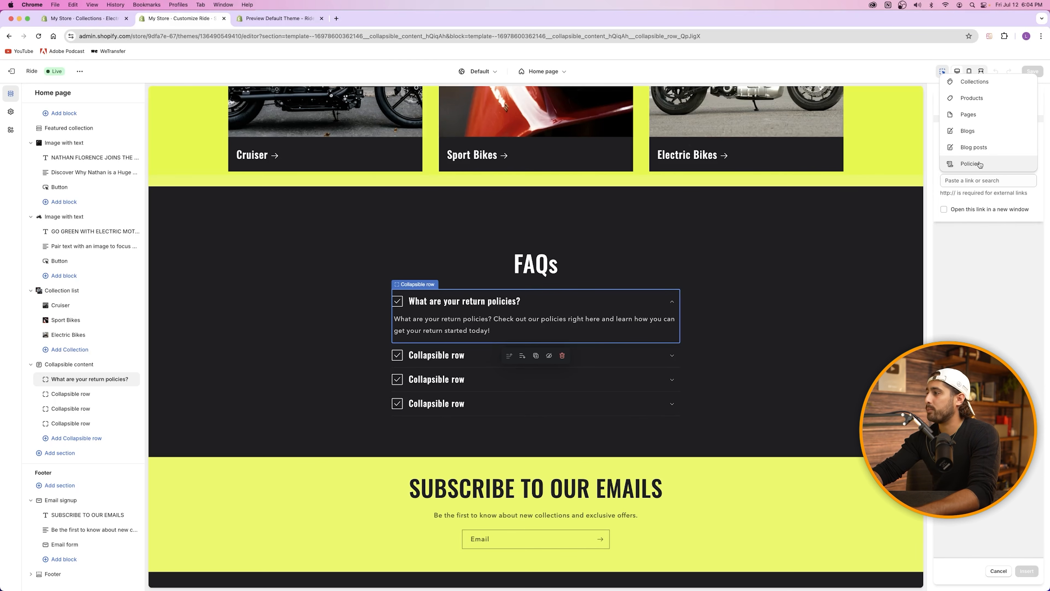
click(976, 181)
click(1006, 169)
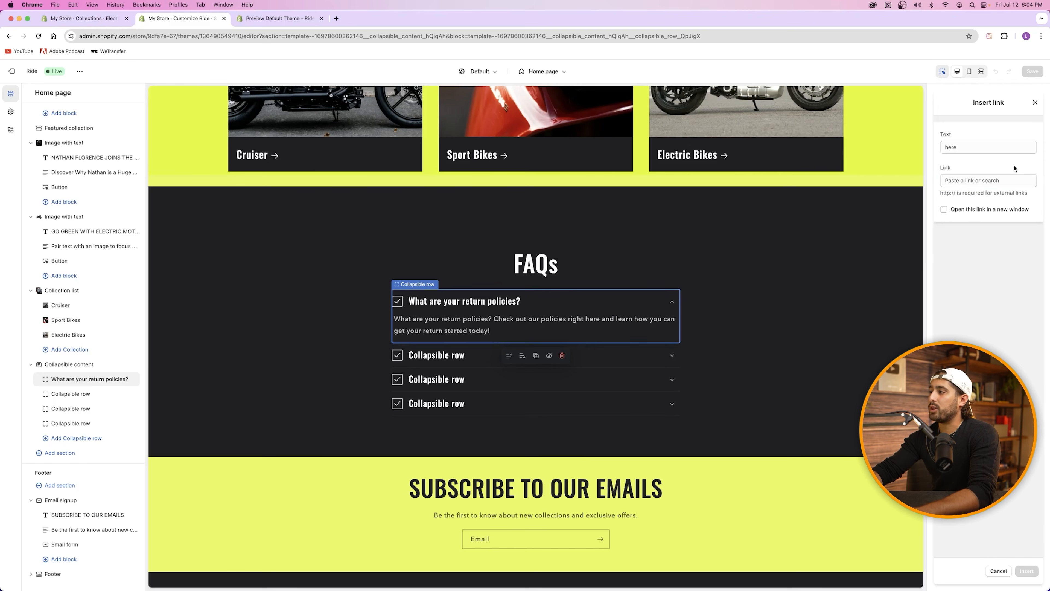
click(1035, 104)
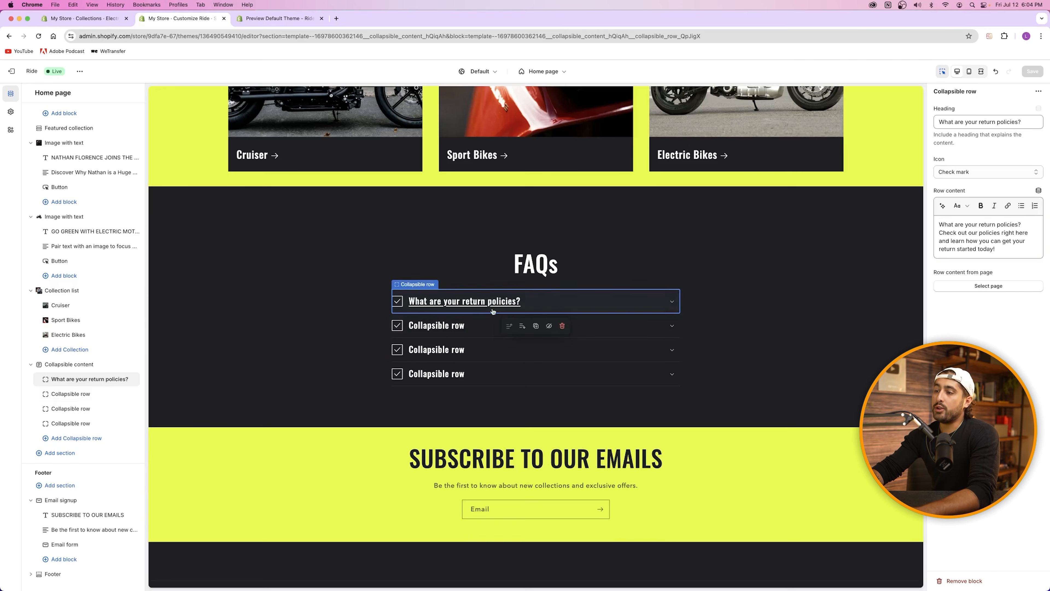
Step: Review the FAQ rows, return to the Collapsible content settings, then view the Ride demo
click(452, 325)
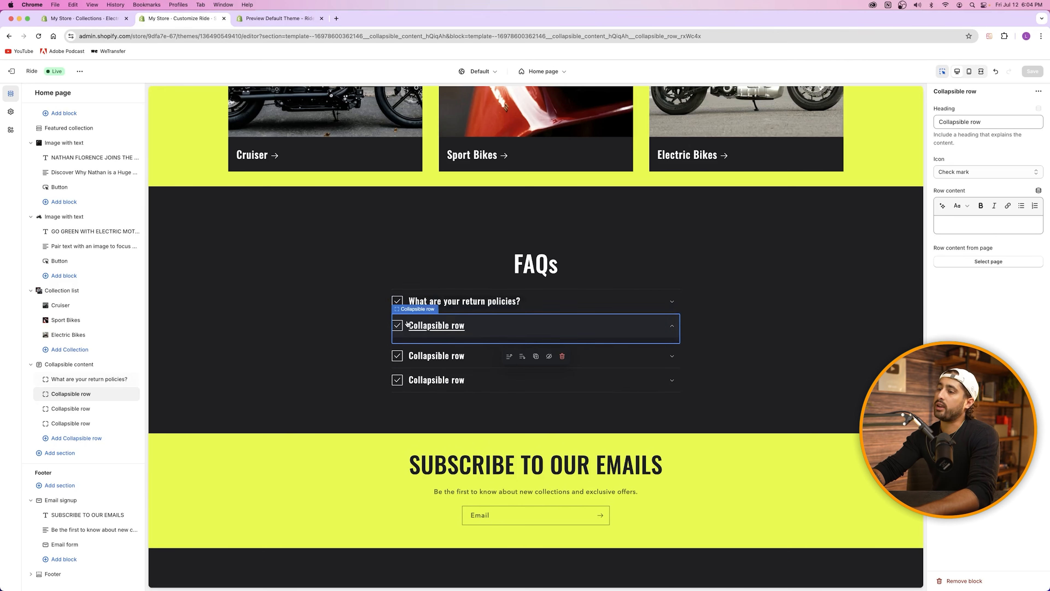
click(472, 356)
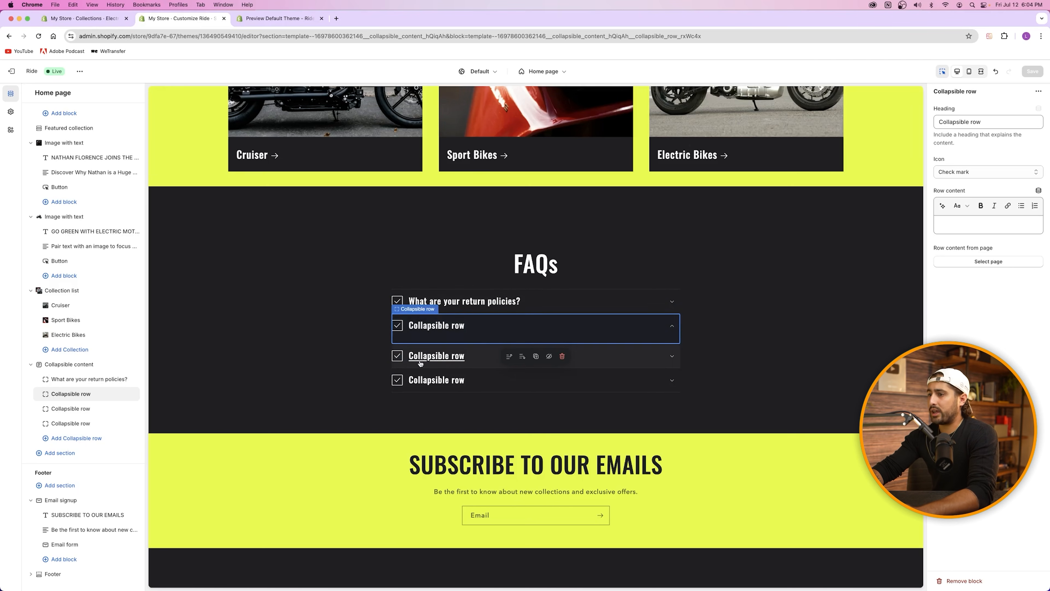
click(472, 357)
click(500, 330)
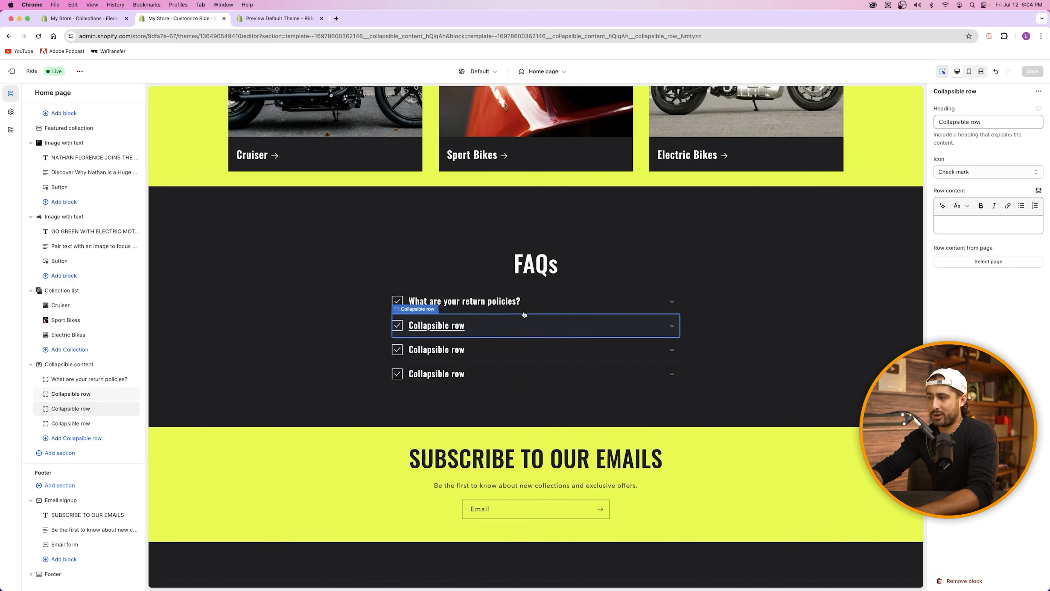
click(535, 302)
click(535, 303)
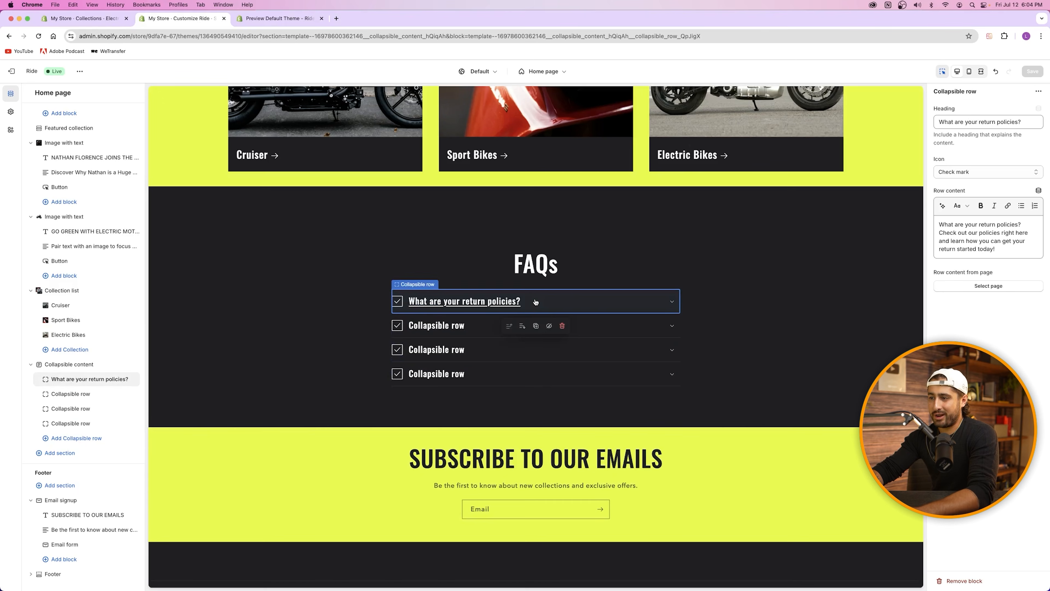
click(824, 323)
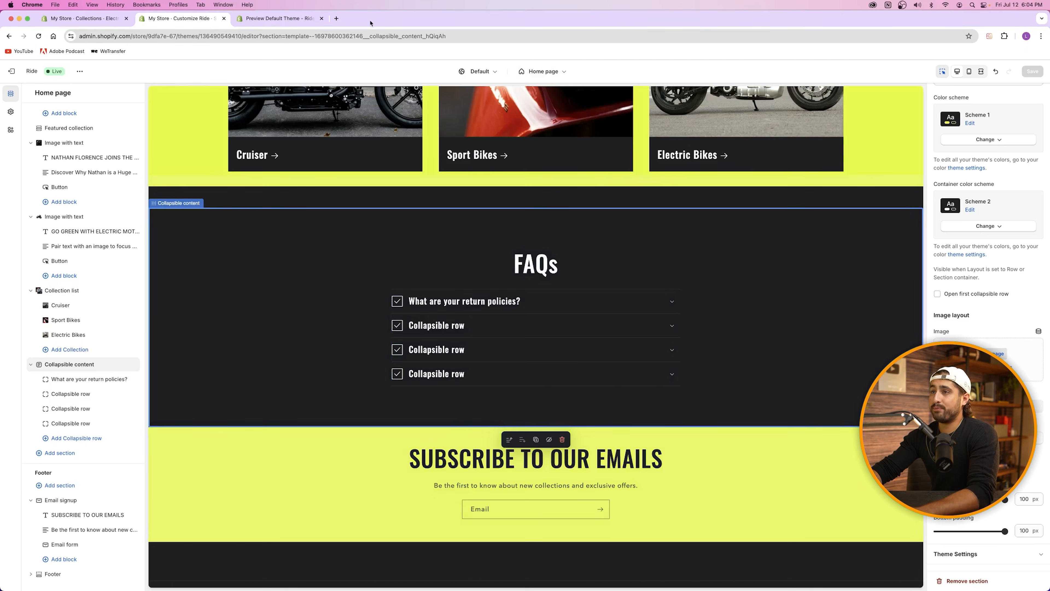
click(285, 19)
scroll(496, 271, down, 3)
scroll(441, 246, up, 3)
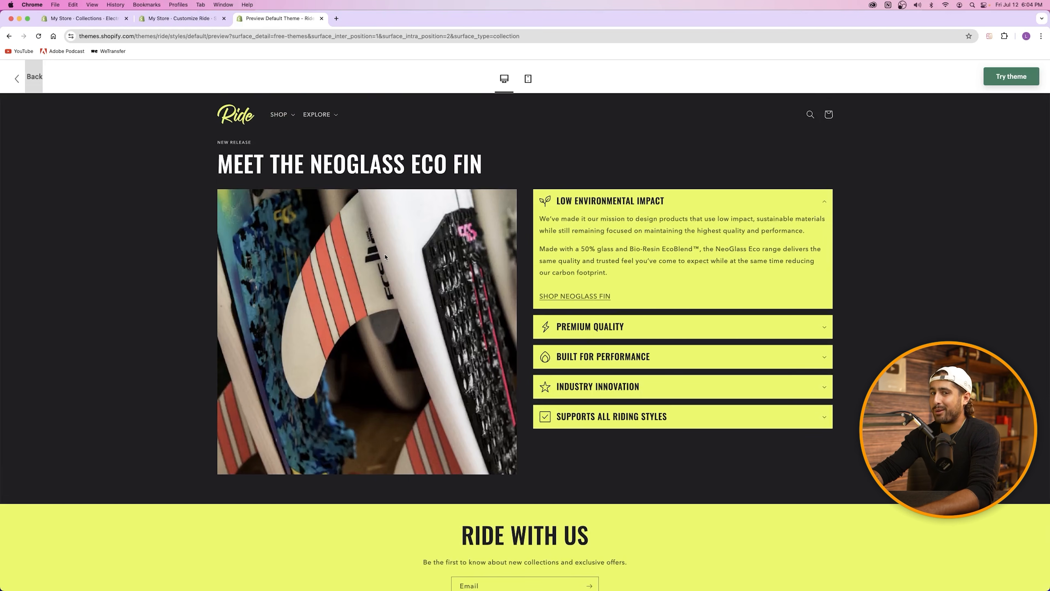
scroll(385, 257, down, 4)
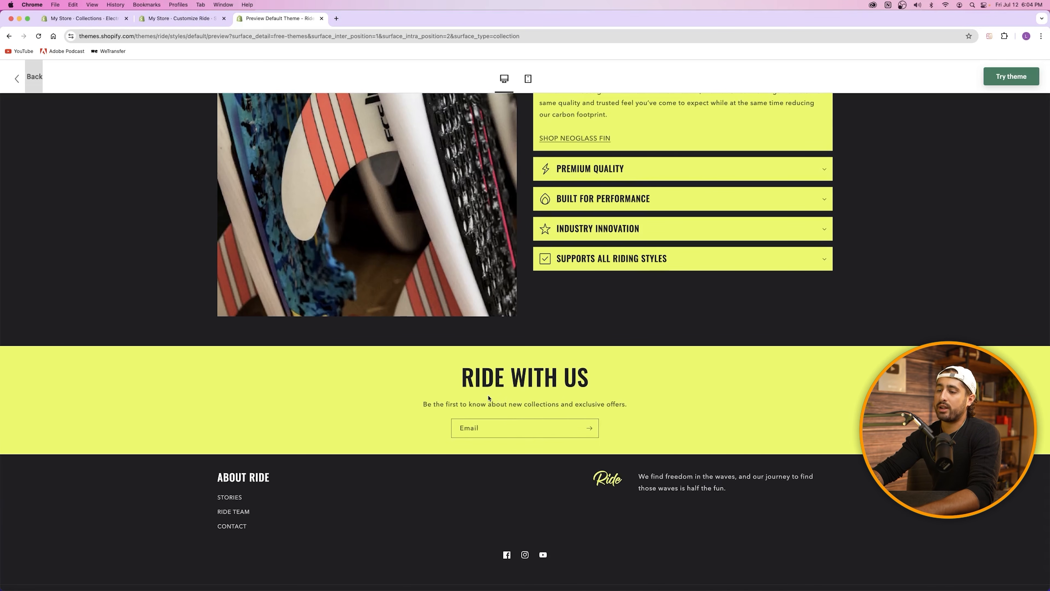
key(ctrl+shift+Tab)
scroll(428, 315, down, 2)
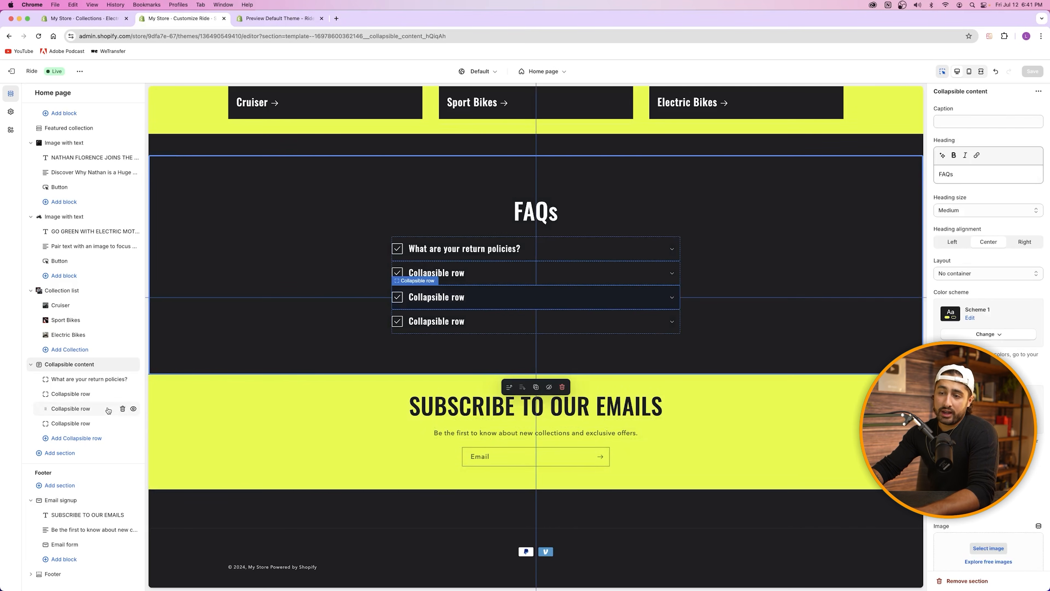
Step: Insert a Multicolumn section below the Collapsible content section
click(56, 454)
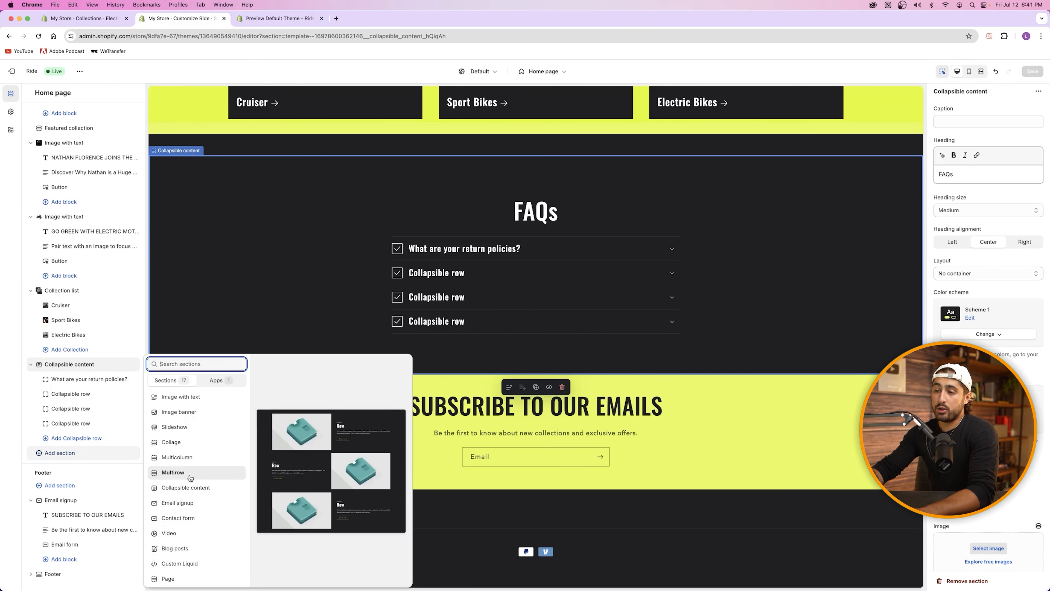
click(193, 458)
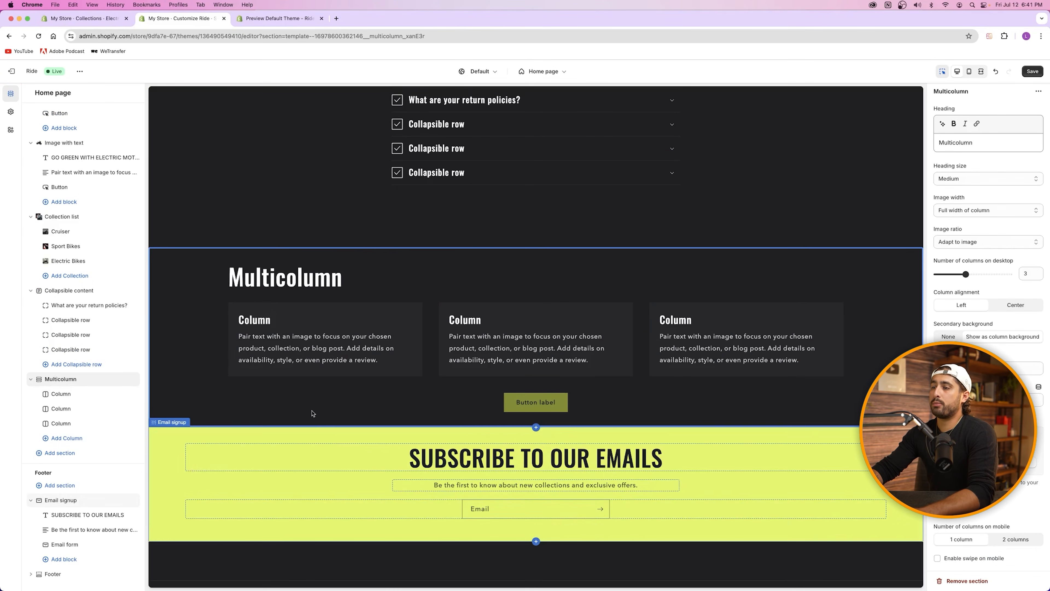
Step: Drag Multicolumn in the sidebar above the FAQs, just below Shop All Collections
scroll(331, 393, up, 5)
scroll(346, 353, down, 4)
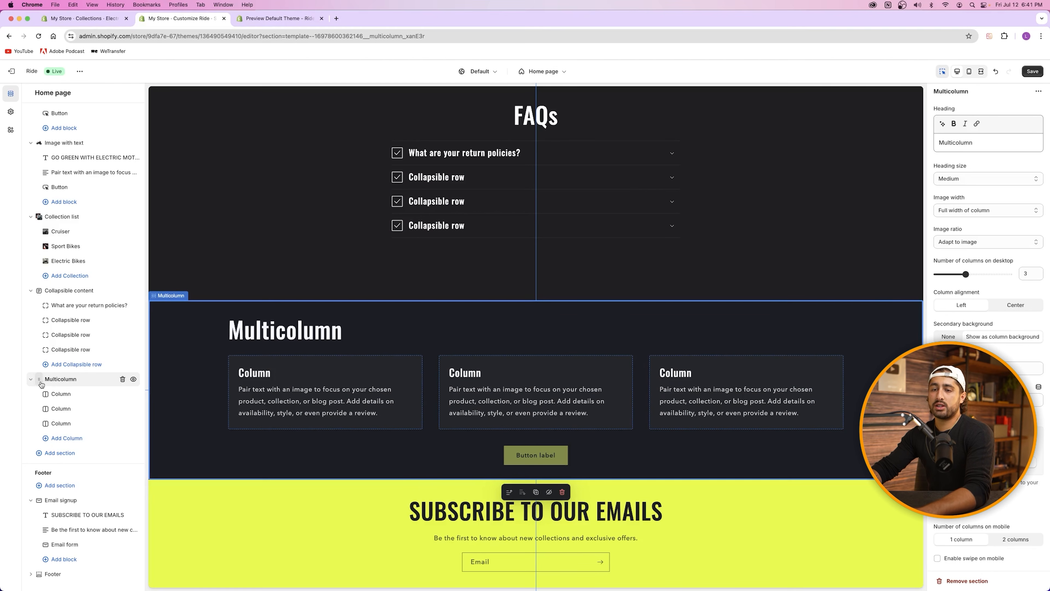
drag(41, 384, 46, 344)
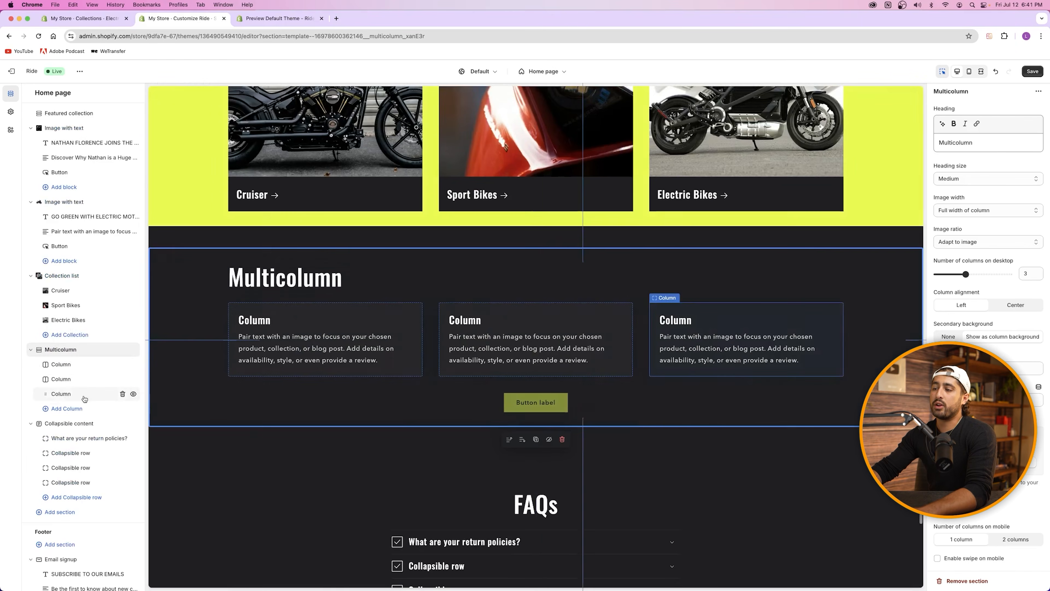
scroll(368, 394, down, 5)
scroll(374, 298, up, 5)
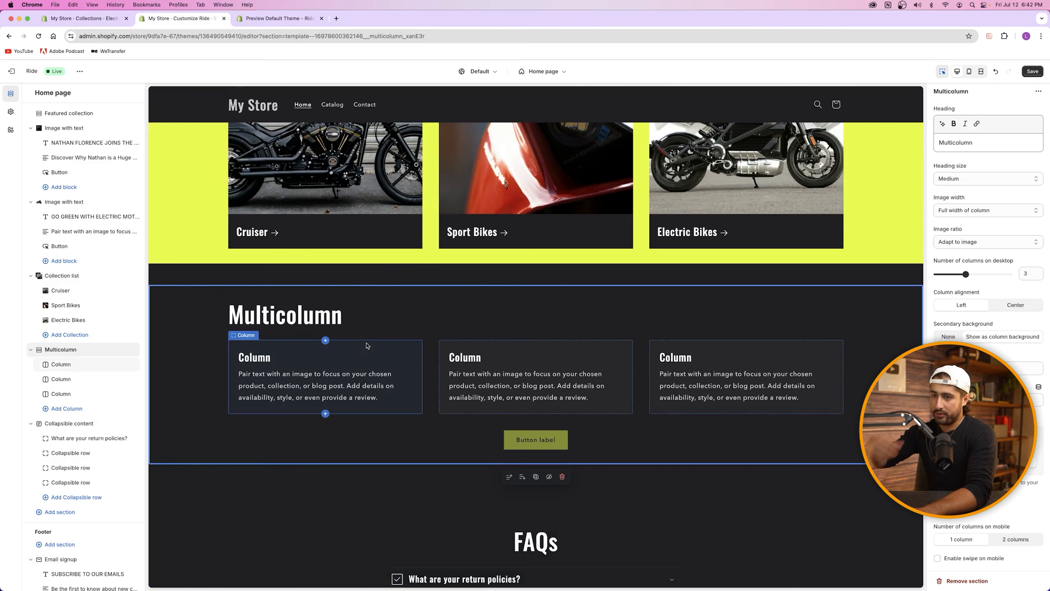
mouse_move(41, 207)
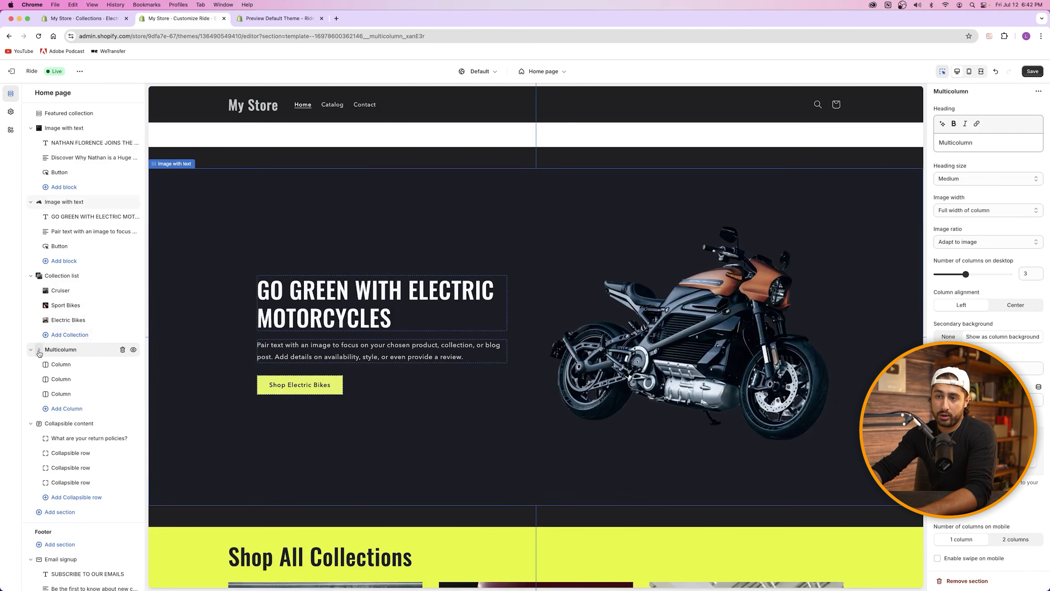
mouse_move(39, 352)
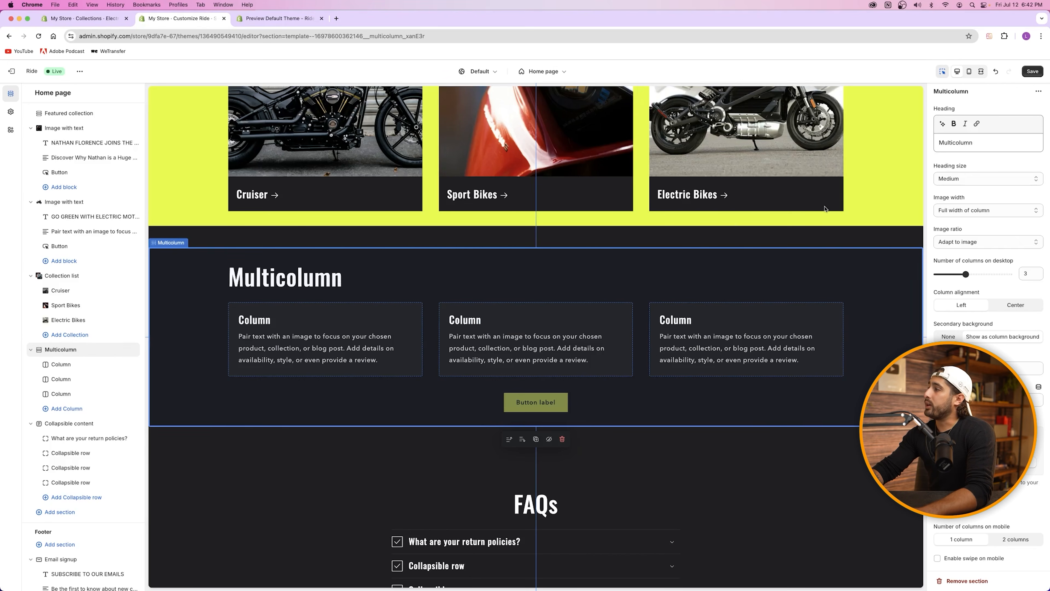
Step: Replace the Multicolumn heading with TESTIMONIALS
click(977, 143)
key(super+a)
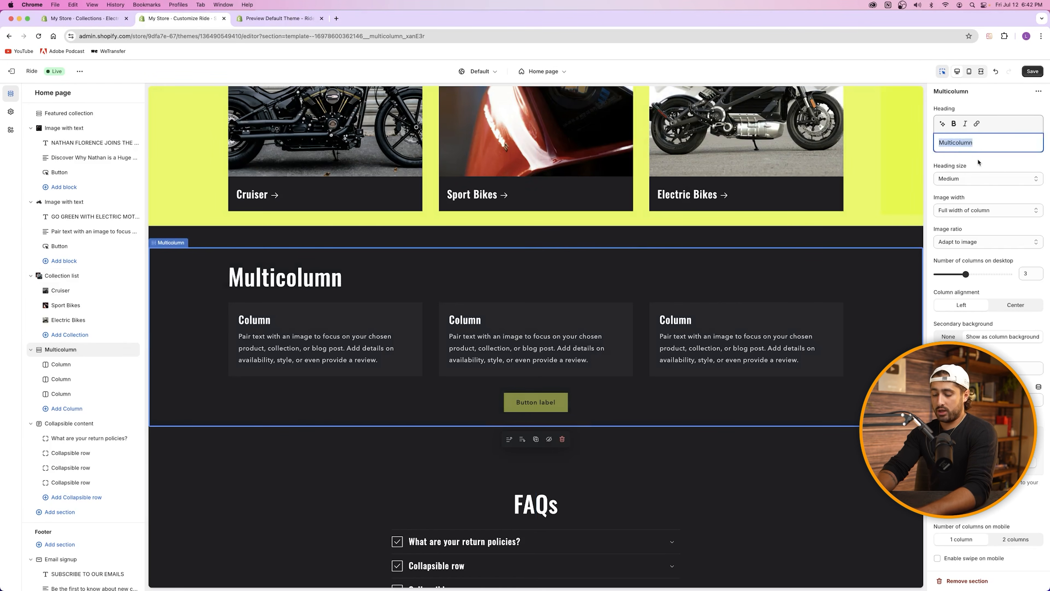
text(TESTIMONIALS)
click(974, 167)
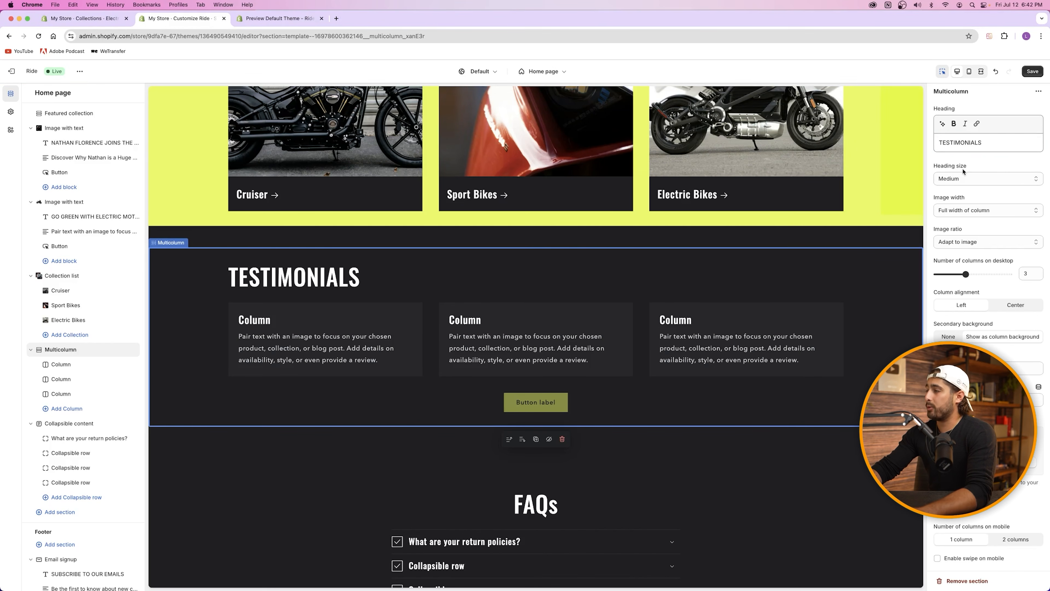
Step: Try half and one-third image widths, returning to Full width of column
click(986, 211)
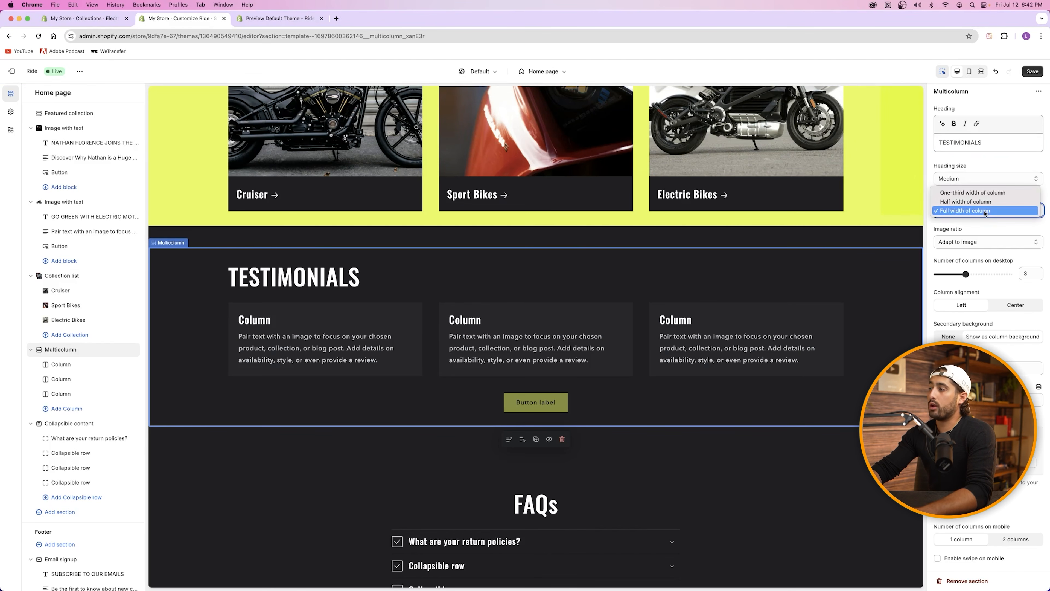
click(969, 210)
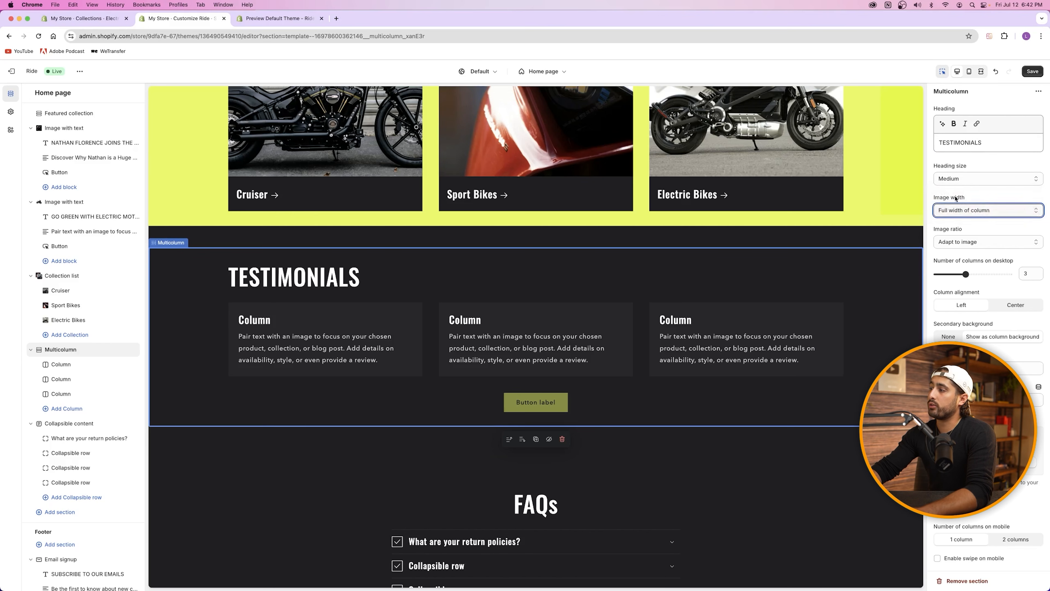
click(966, 208)
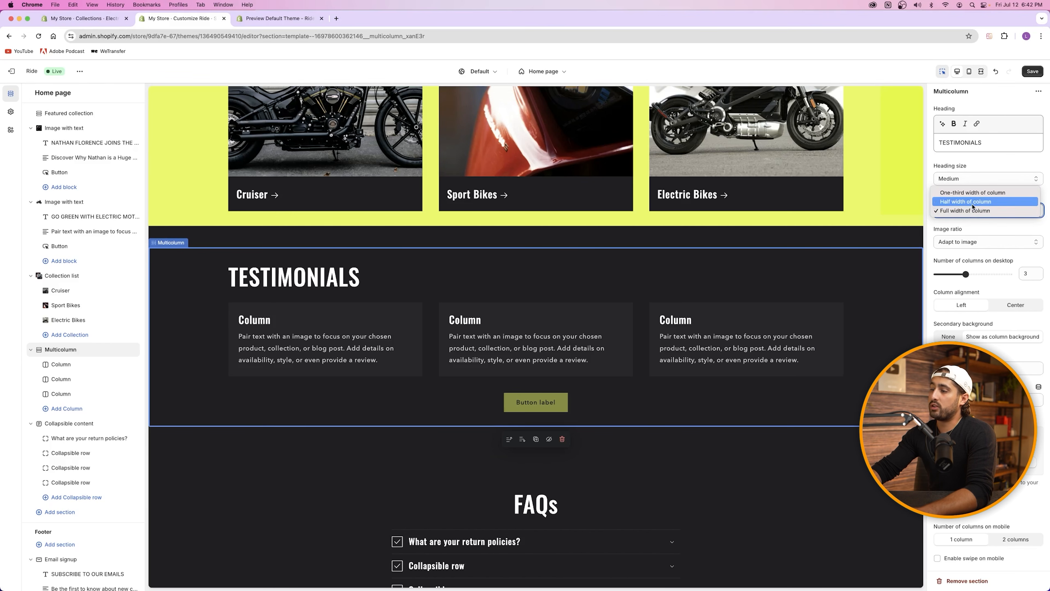
click(973, 205)
click(973, 204)
click(973, 204)
click(973, 209)
click(966, 229)
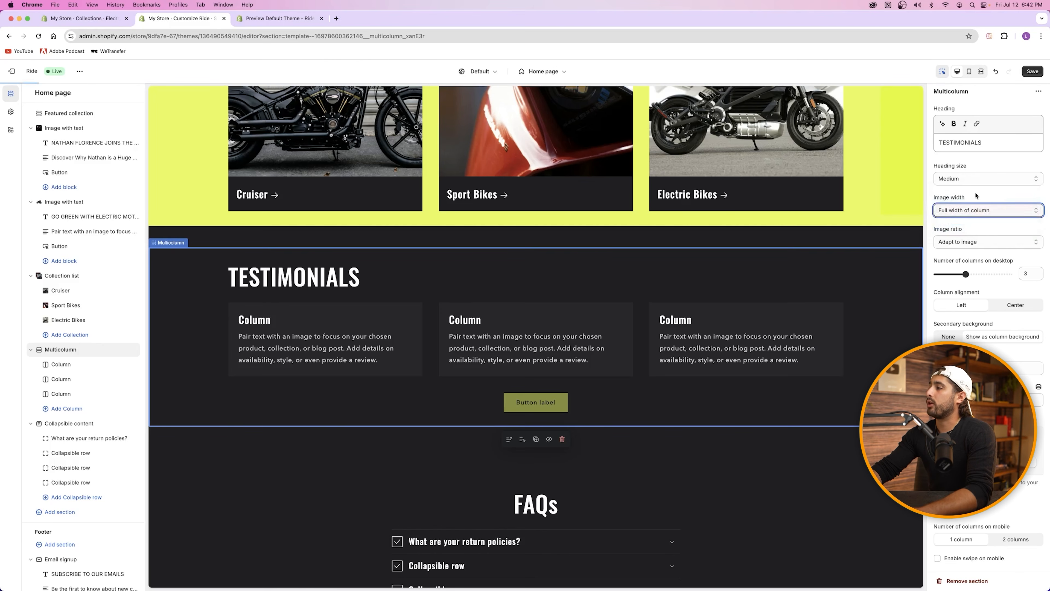
scroll(971, 250, down, 3)
scroll(971, 250, up, 3)
Step: Inspect the first testimonial column, then return to the testimonials section settings
click(316, 346)
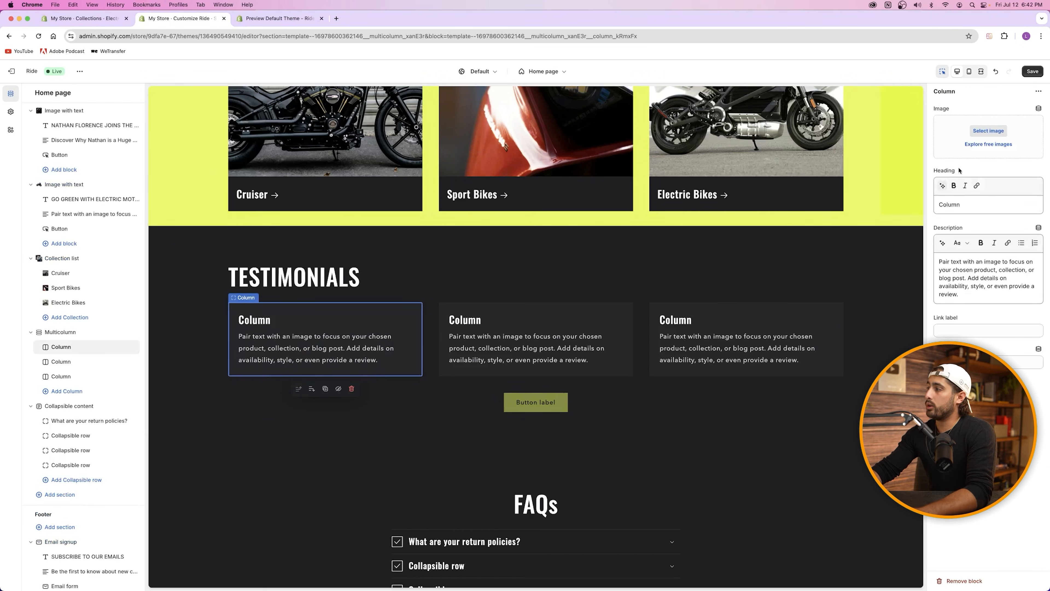
click(495, 267)
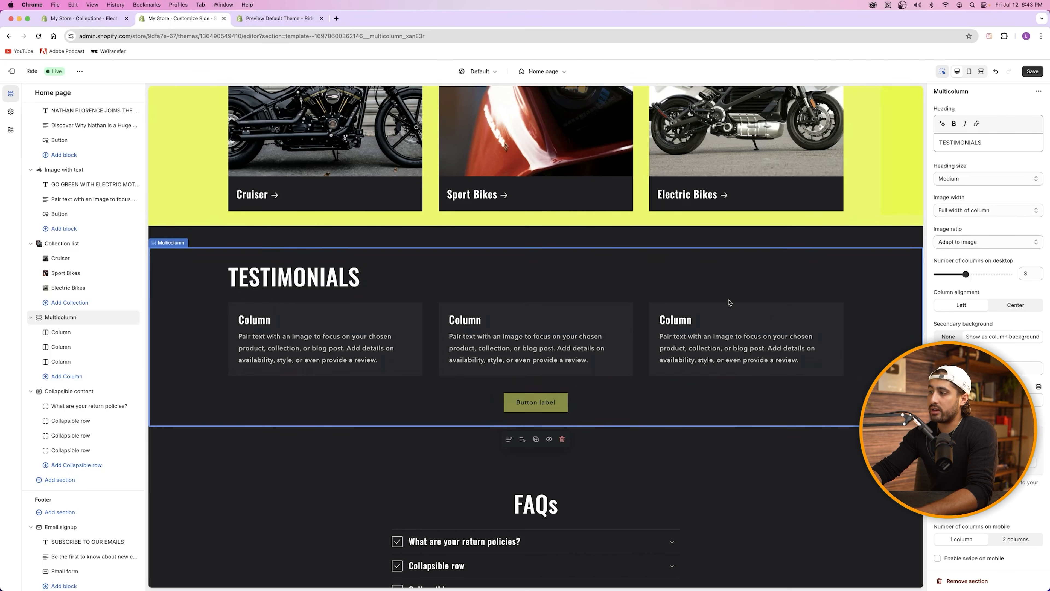
scroll(492, 324, up, 15)
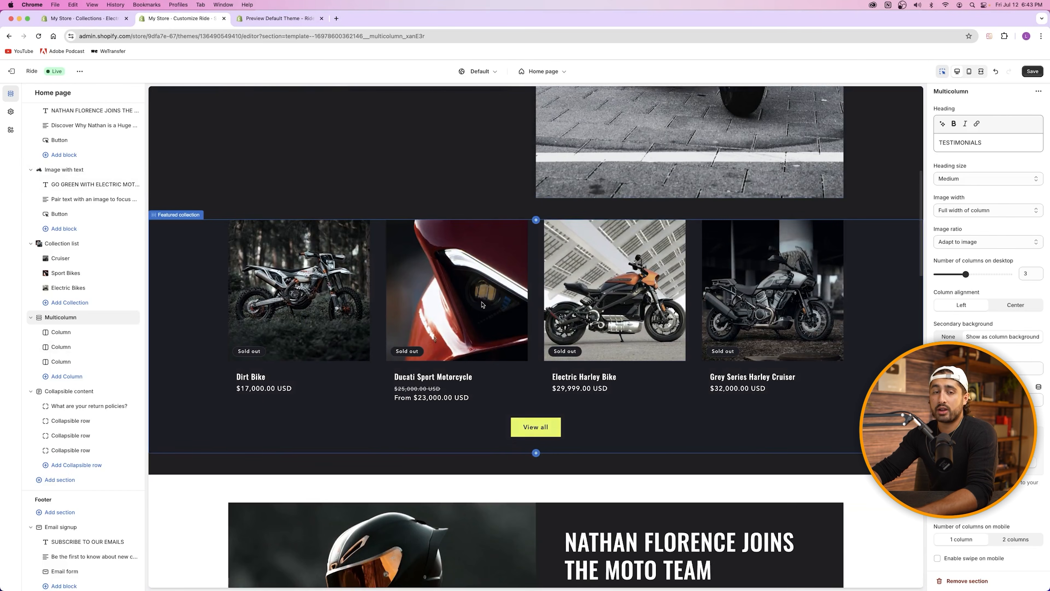
click(967, 276)
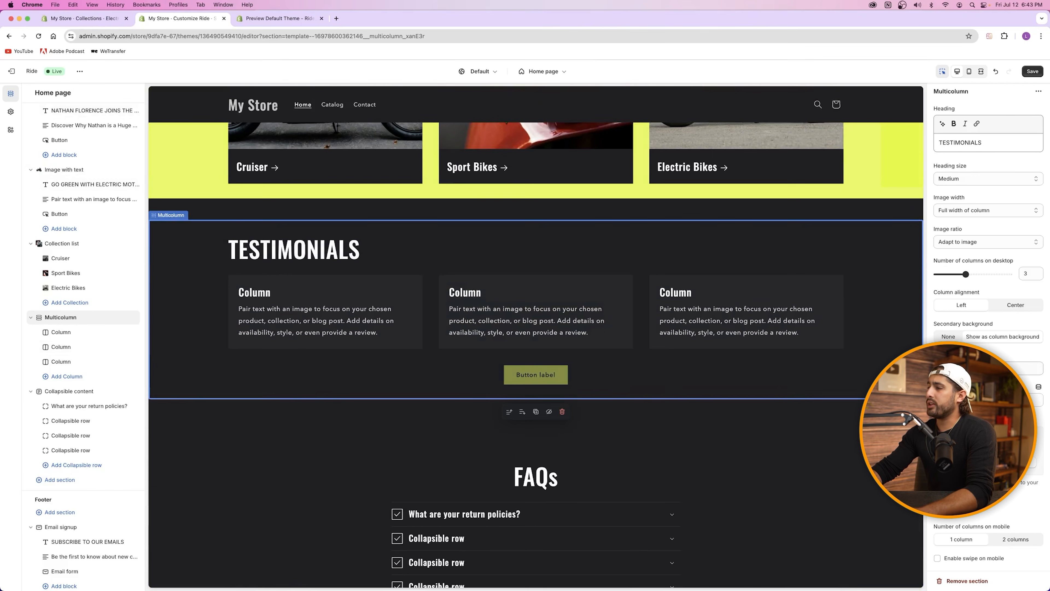
Step: From the first column's image picker, upload CAPW Moto Store Images-05 to the store files
click(288, 311)
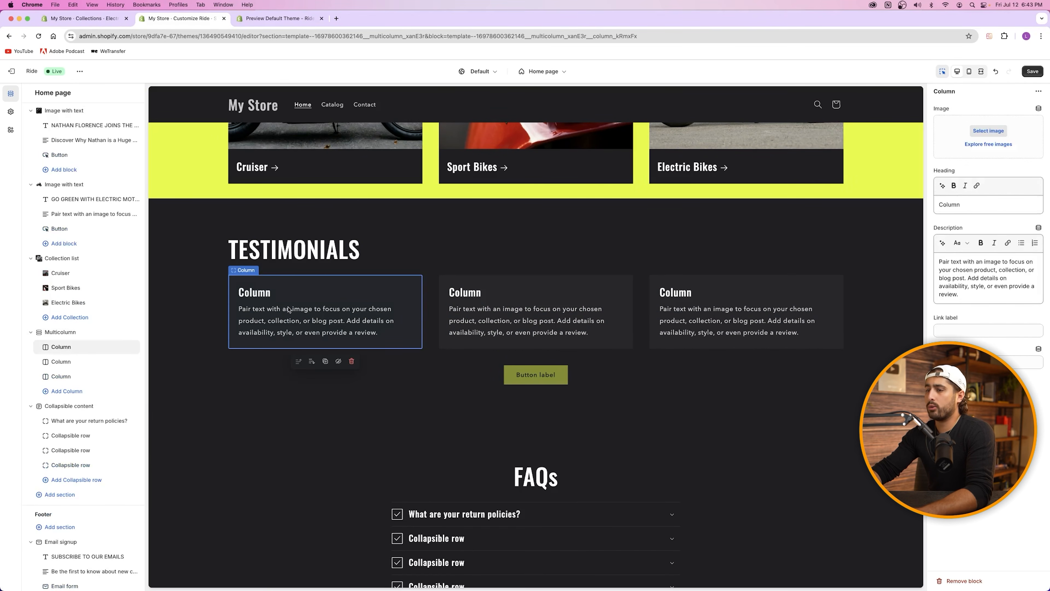
click(988, 130)
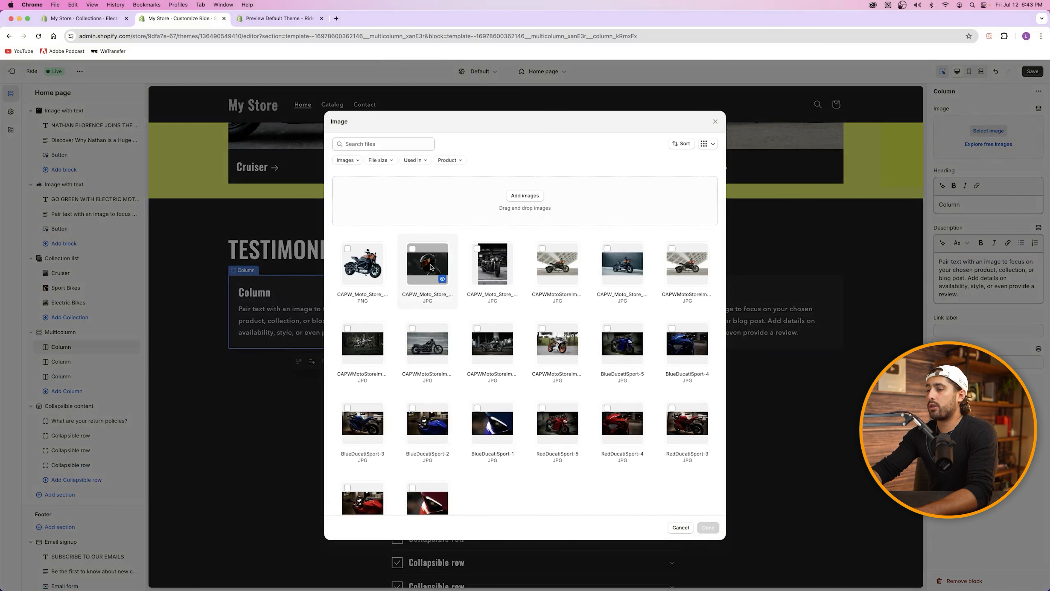
click(413, 249)
click(519, 198)
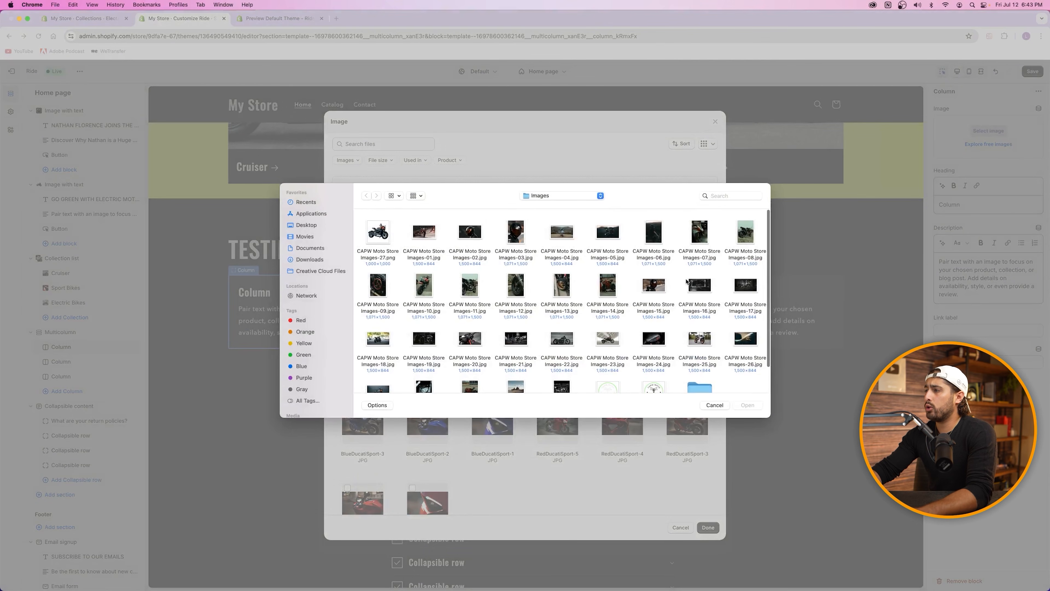
click(561, 232)
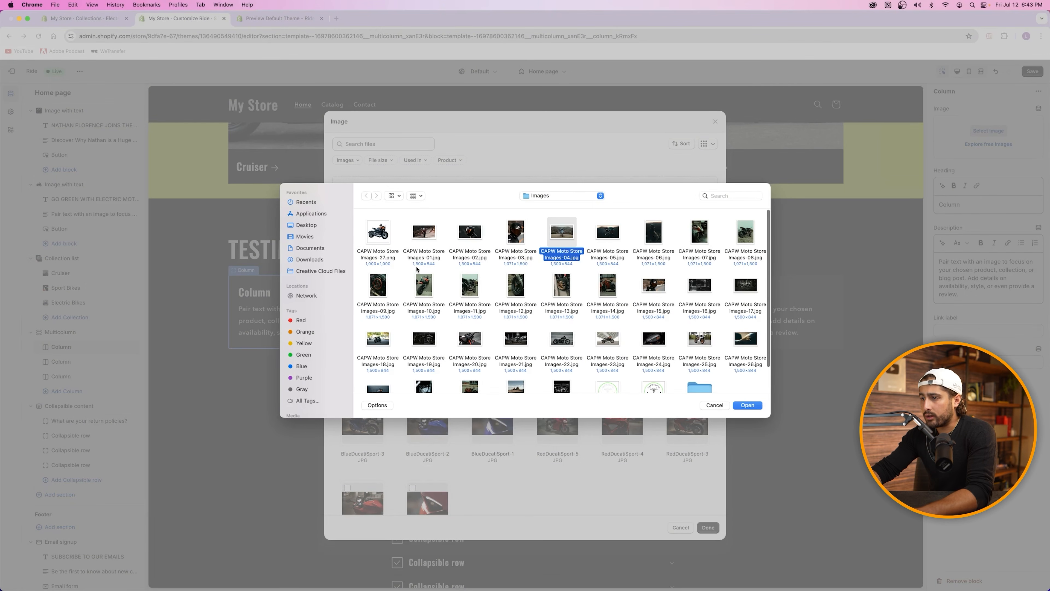
scroll(543, 332, down, 3)
scroll(543, 332, up, 3)
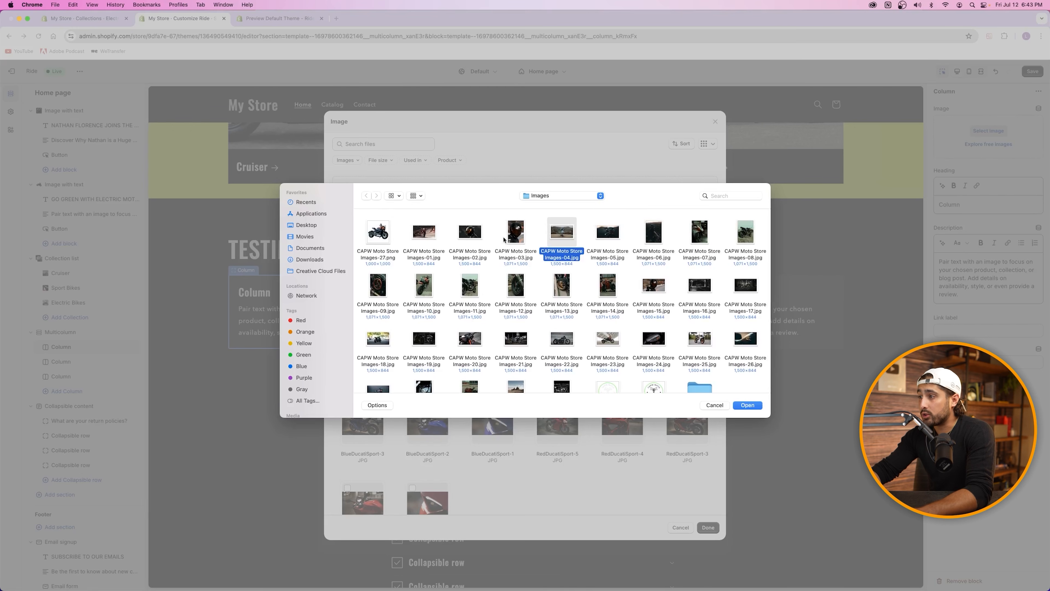
click(605, 231)
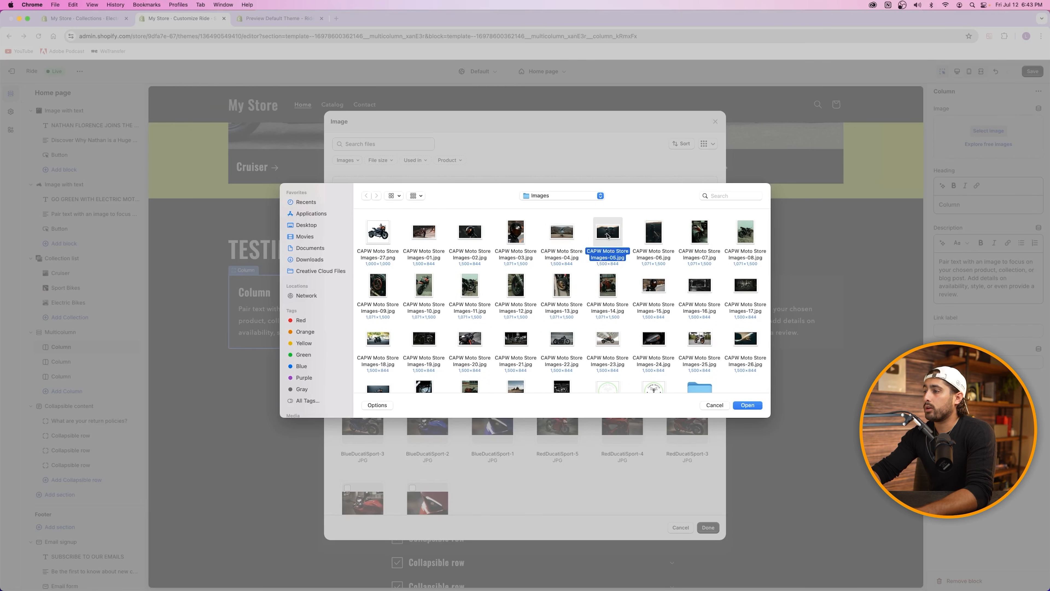
click(746, 407)
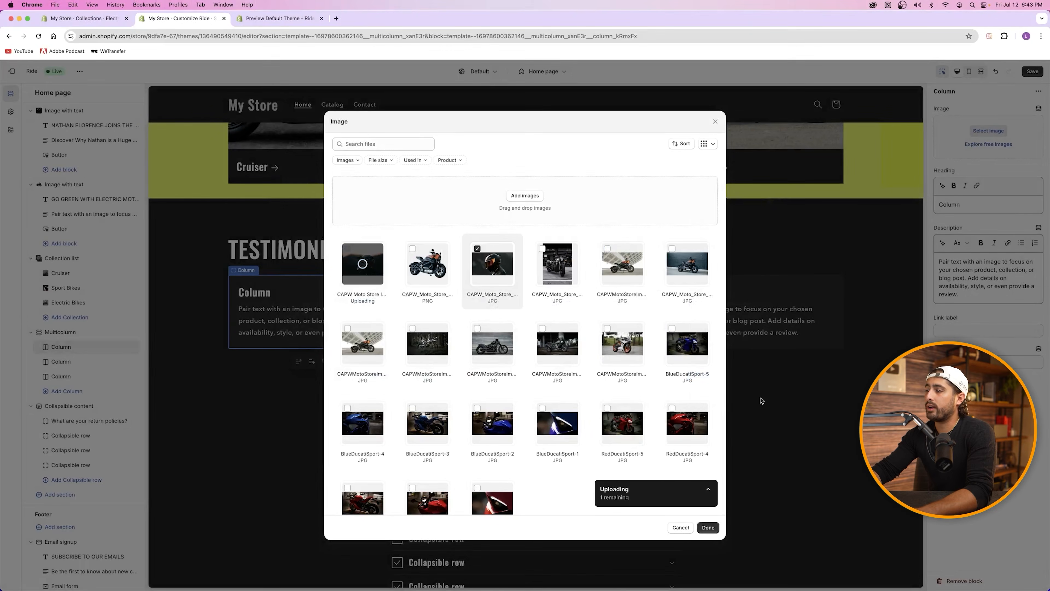
Step: Upload Images-04 and set the black helmet photo on the first testimonial column
click(527, 195)
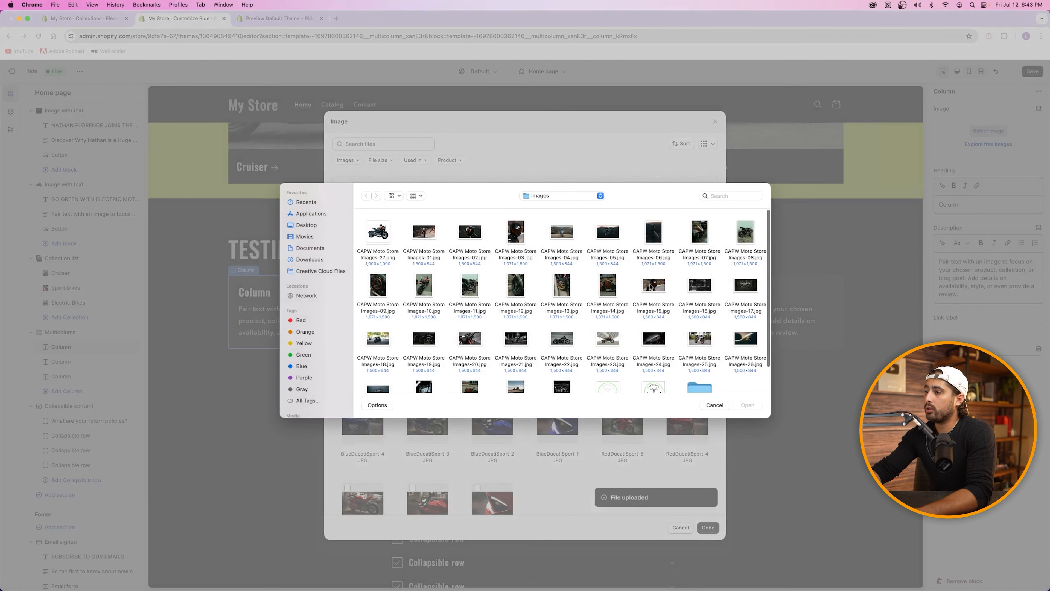
click(563, 247)
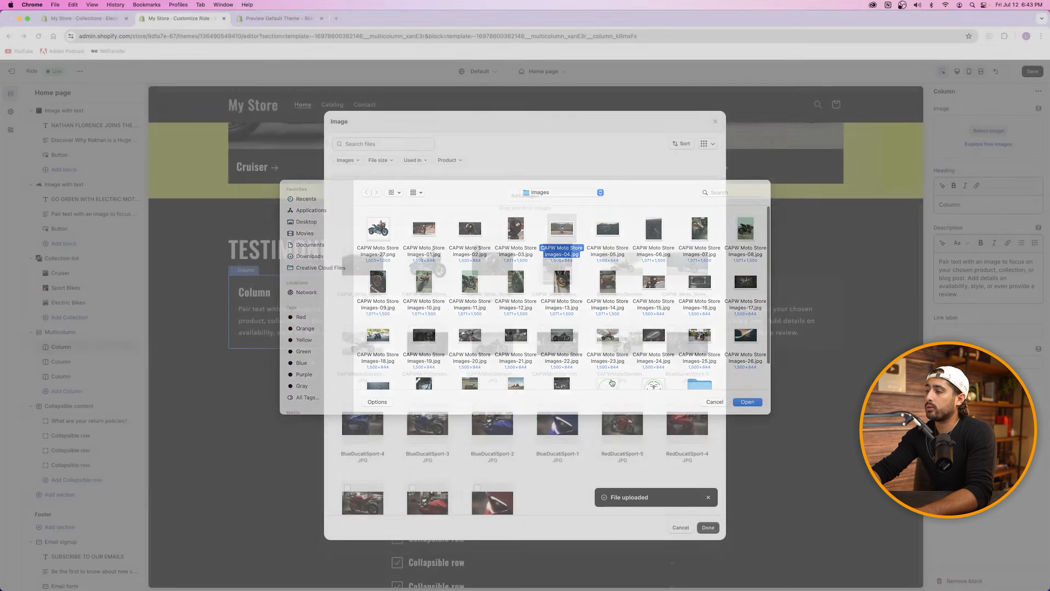
double_click(565, 248)
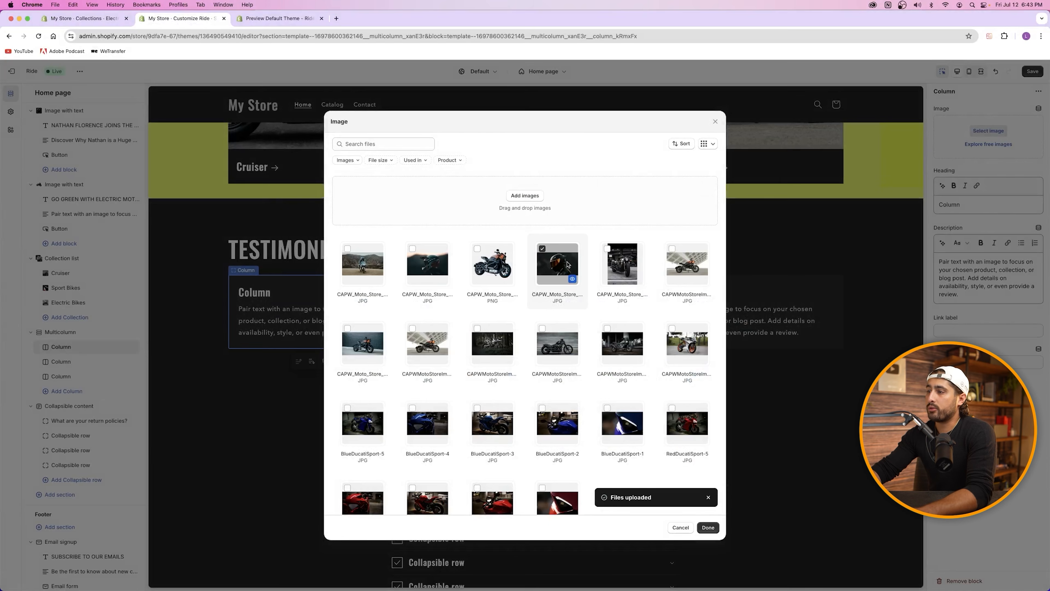
click(571, 272)
click(707, 528)
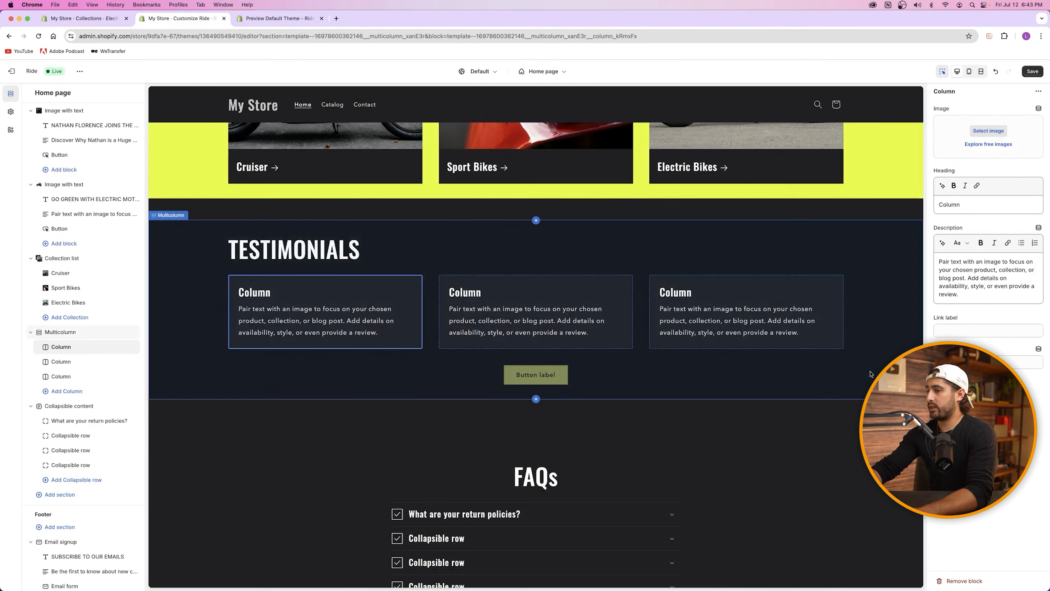
Step: Give the middle column the second rider photo and the third column the mountain road motorcycle photo
click(518, 395)
click(989, 131)
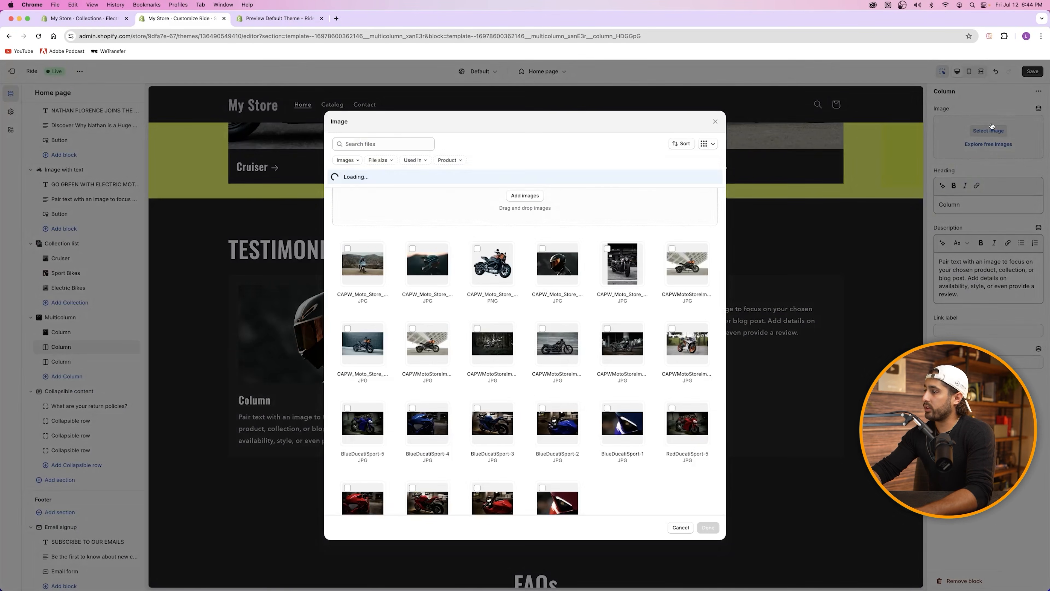
click(425, 267)
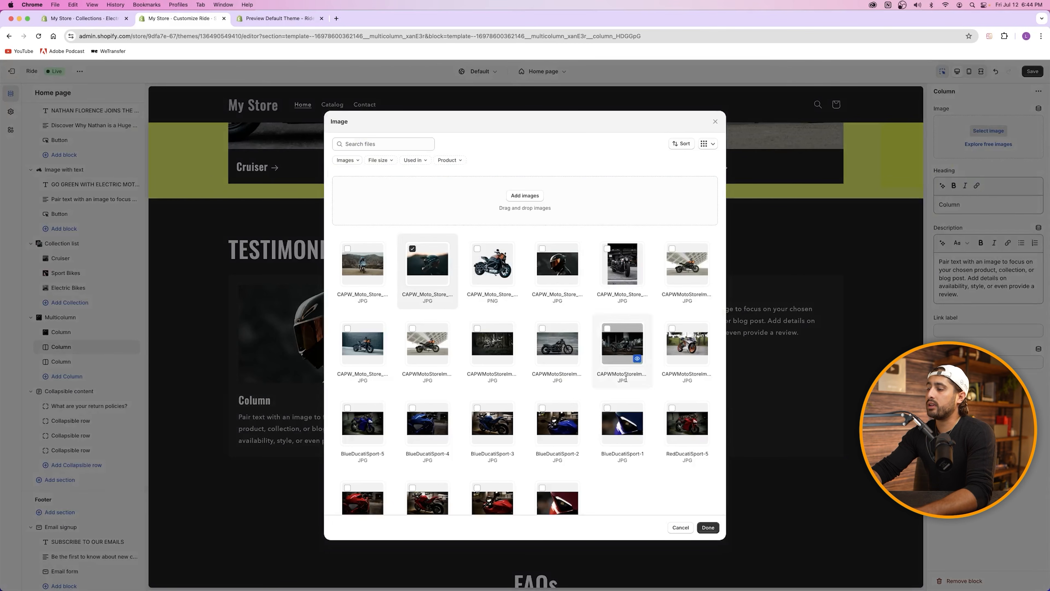
click(708, 529)
click(823, 290)
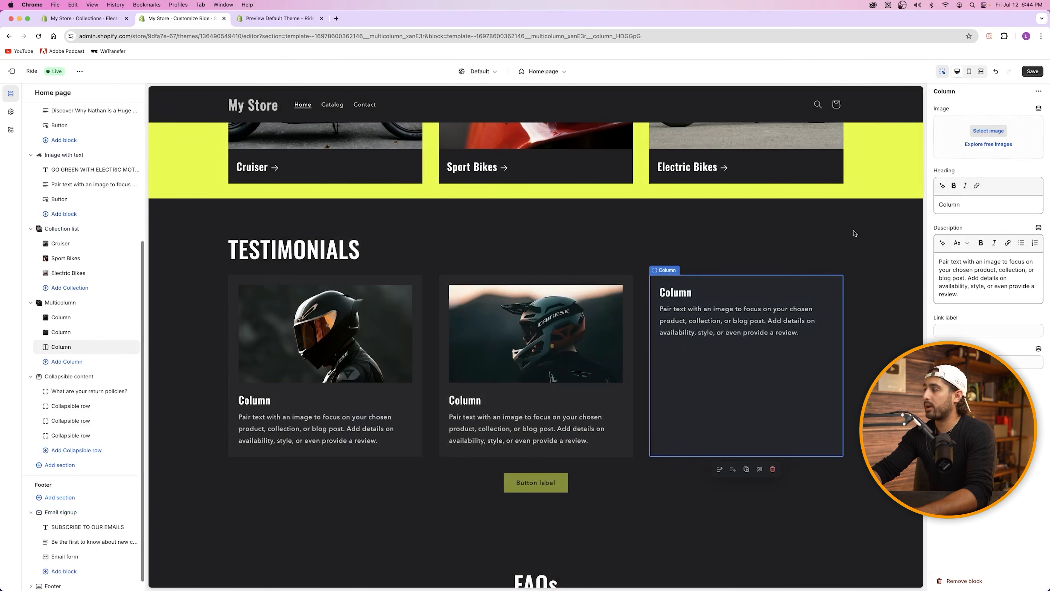
click(988, 130)
click(363, 264)
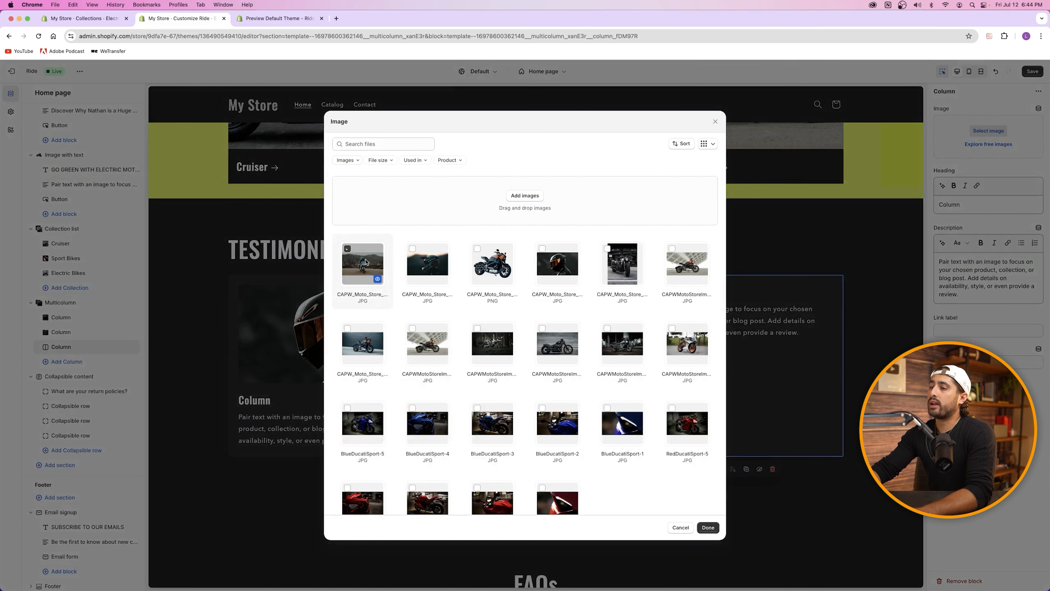
click(708, 527)
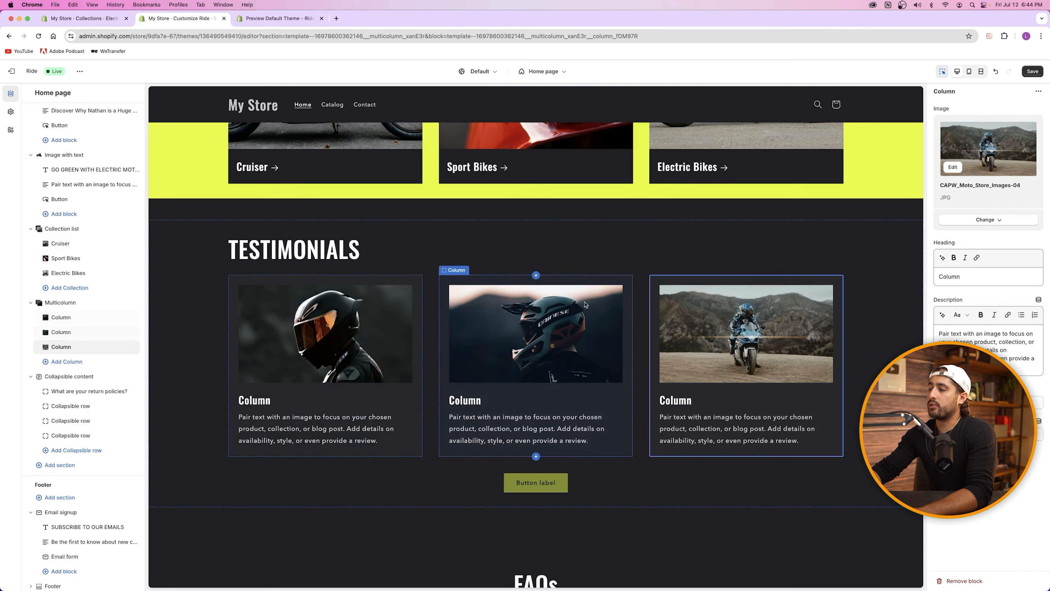
Step: Replace the first column's 'Column' heading with a reviewer's name, leaving its description unchanged
click(303, 297)
double_click(960, 277)
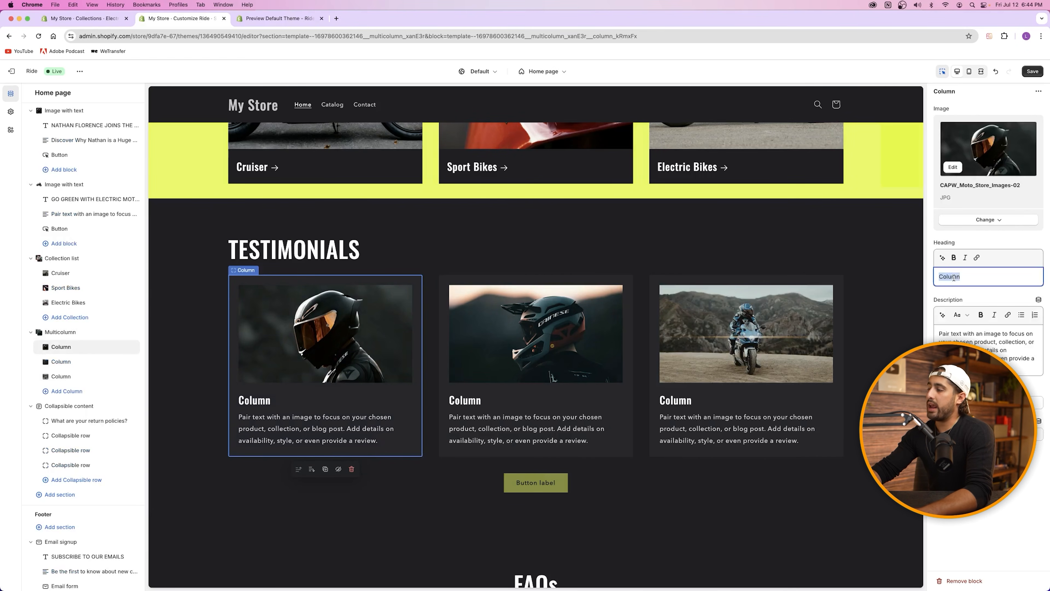
text(Nathan)
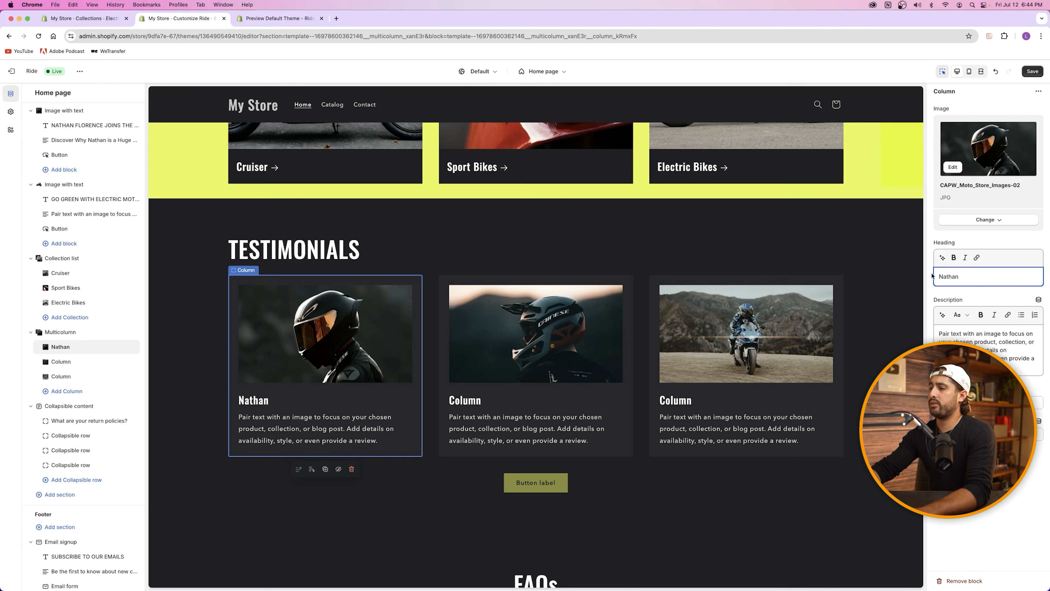
scroll(666, 273, up, 20)
scroll(873, 290, down, 20)
text(Florence)
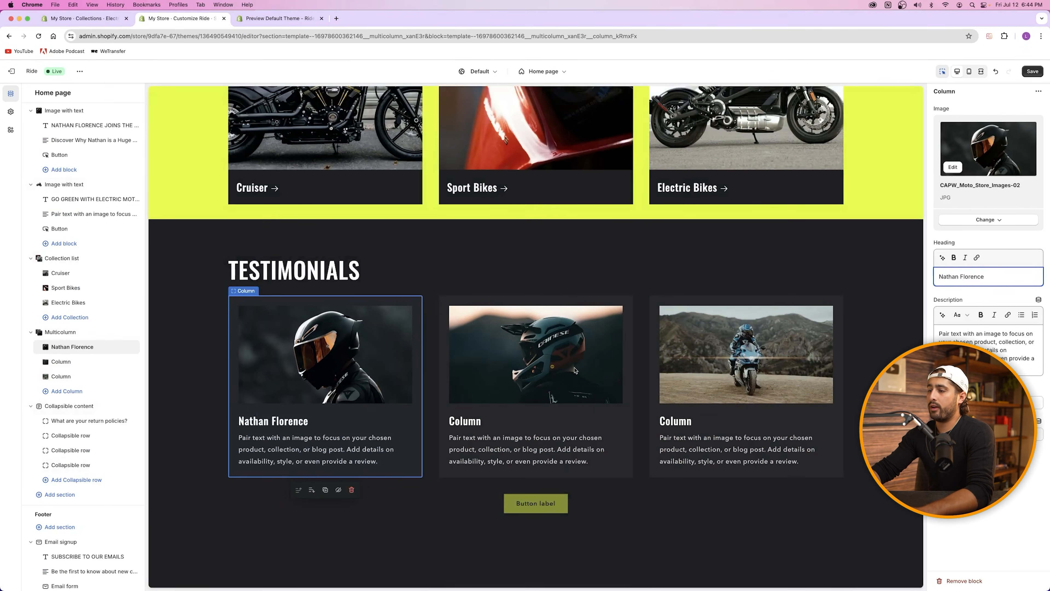
click(314, 391)
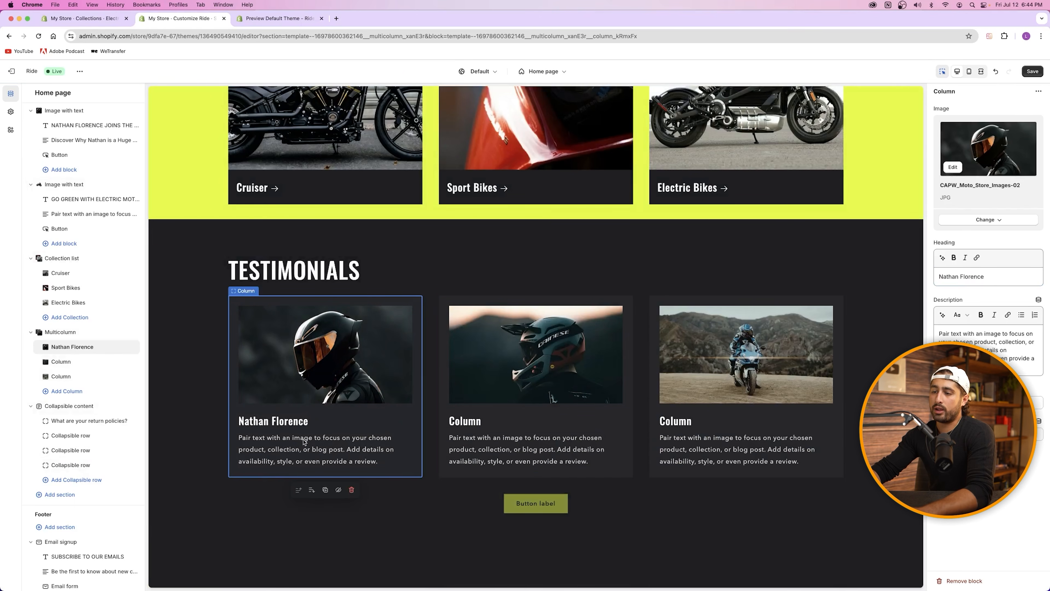
click(980, 339)
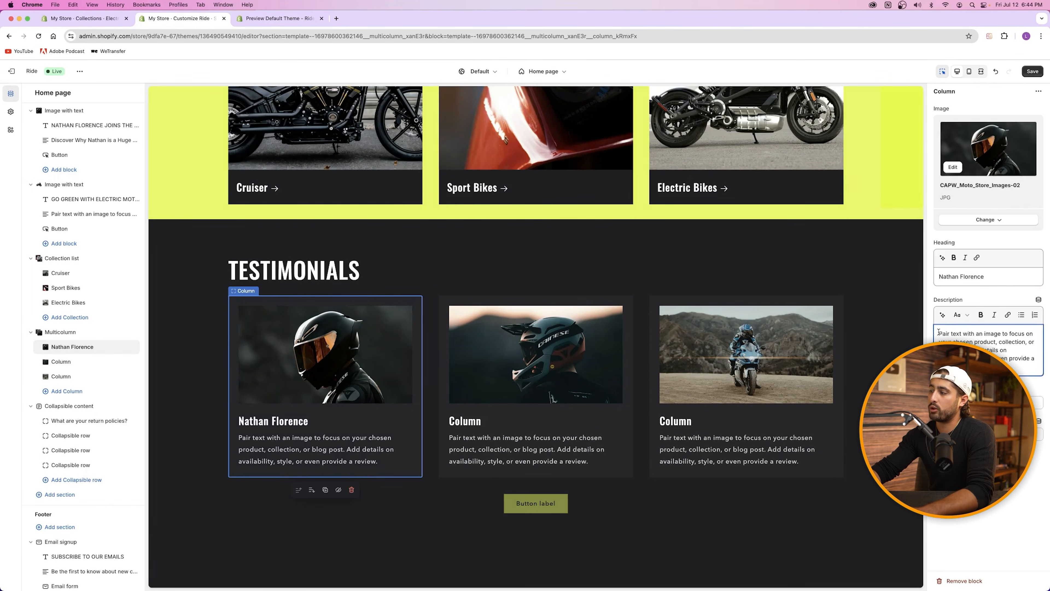
drag(940, 334, 1009, 368)
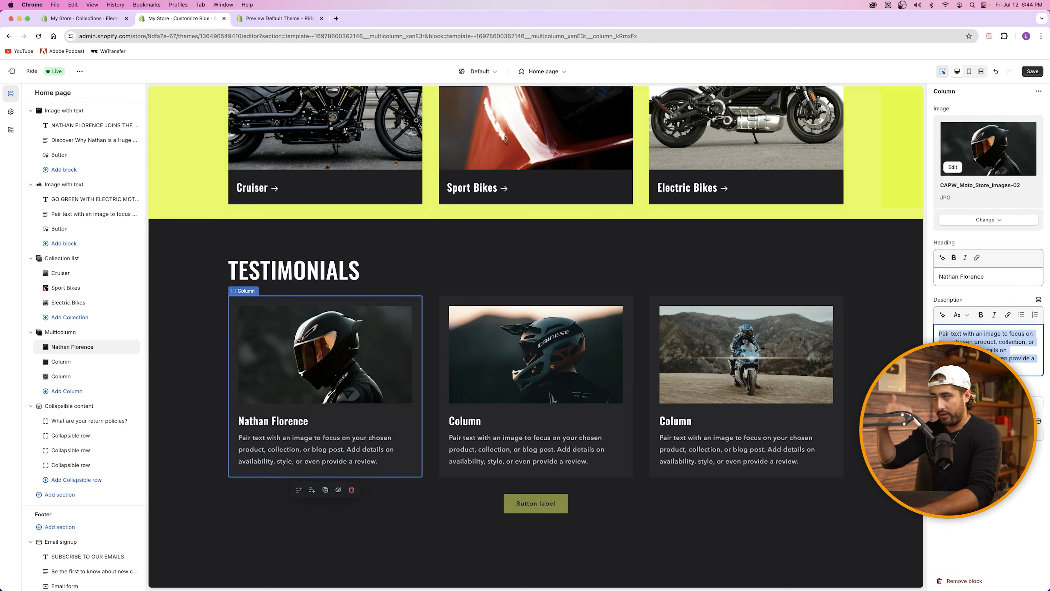
click(970, 300)
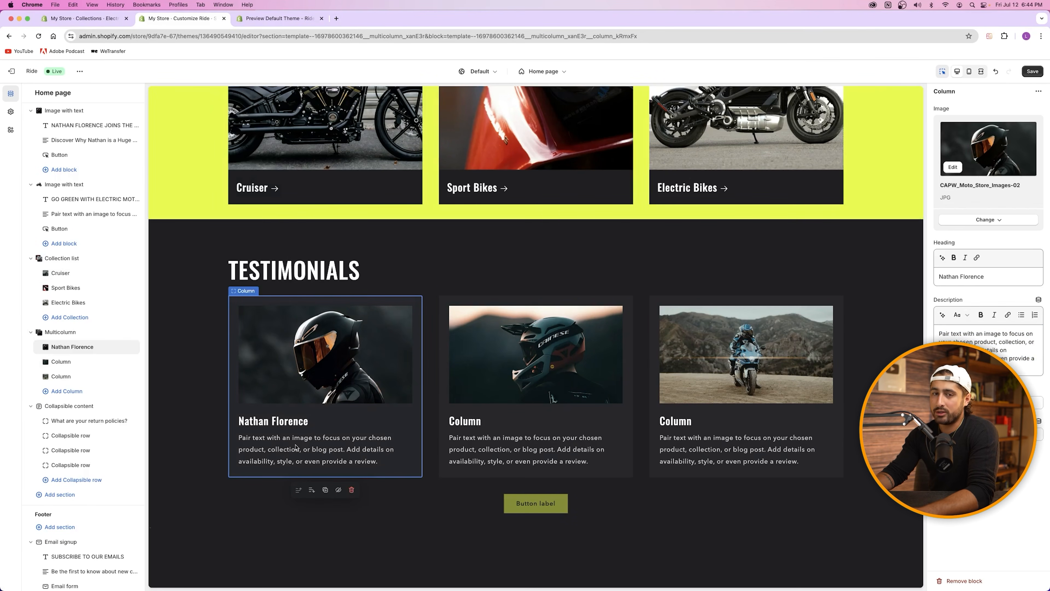
Step: Replace the second and third columns' 'Column' headings with reviewers' names
click(504, 440)
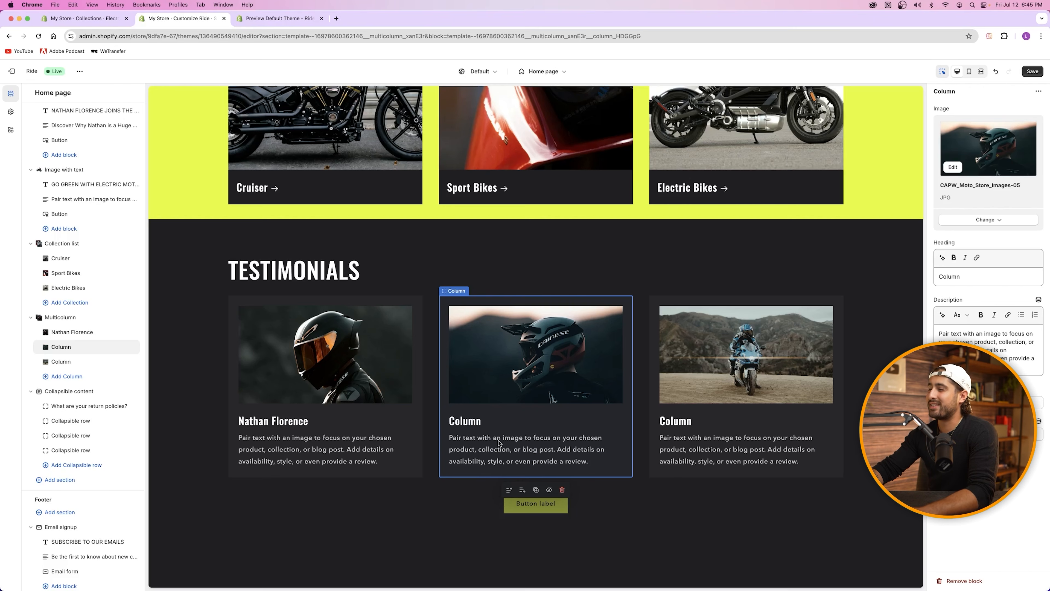
double_click(948, 276)
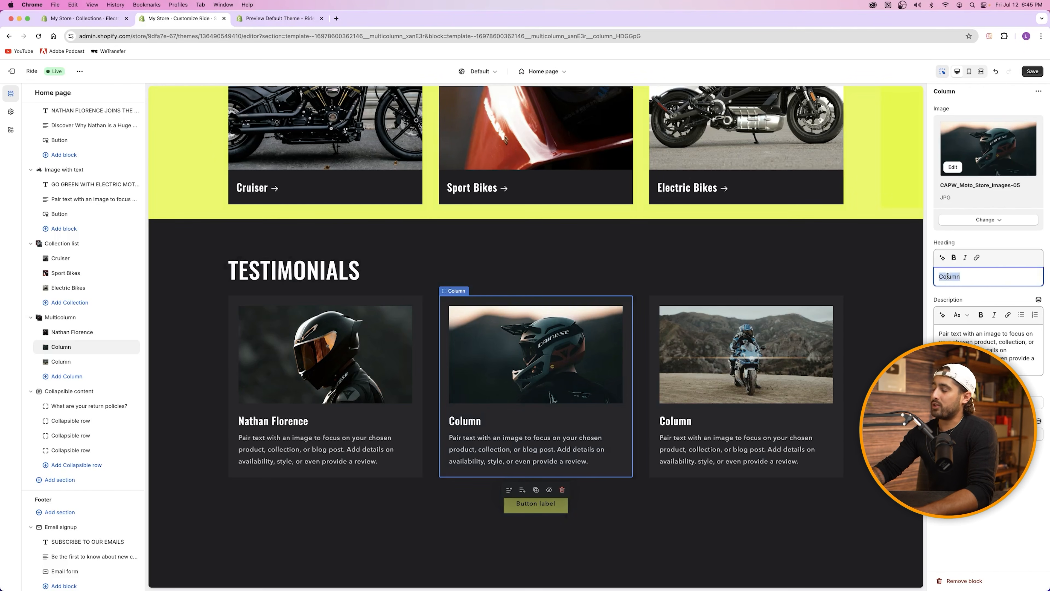
text(John Smith)
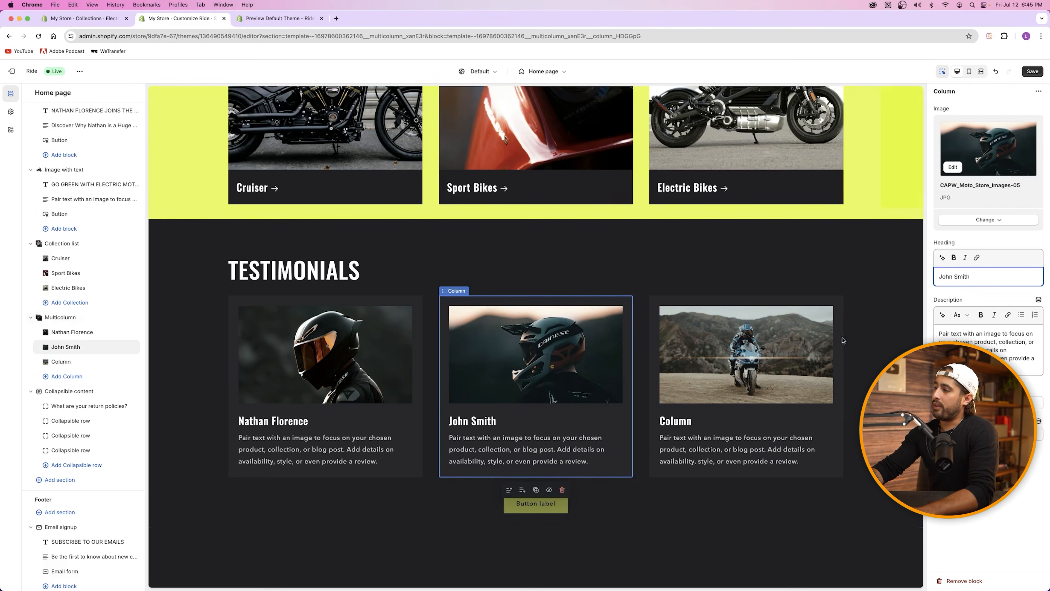
click(746, 372)
double_click(949, 277)
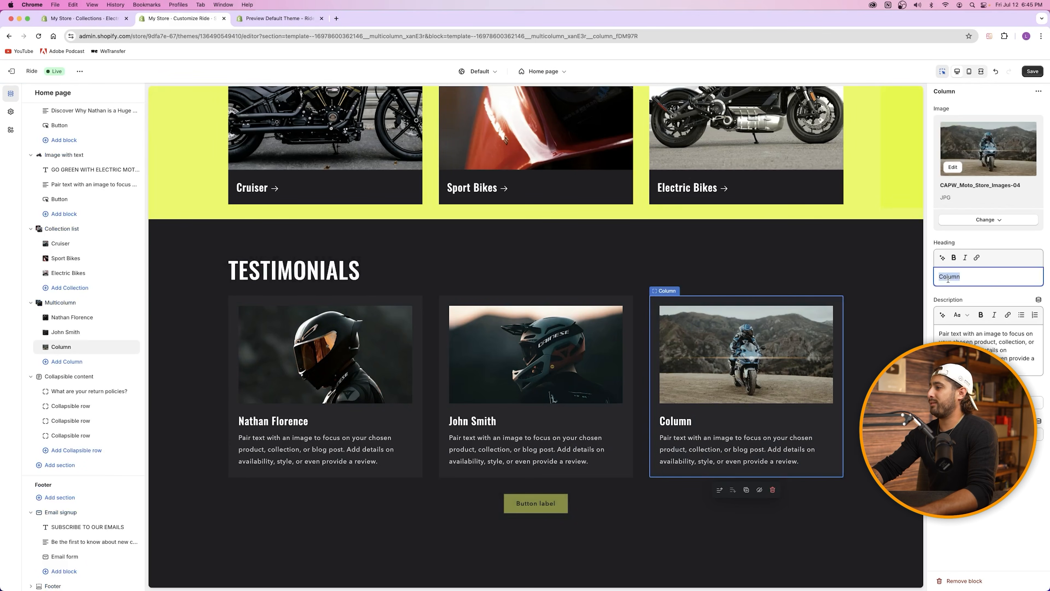
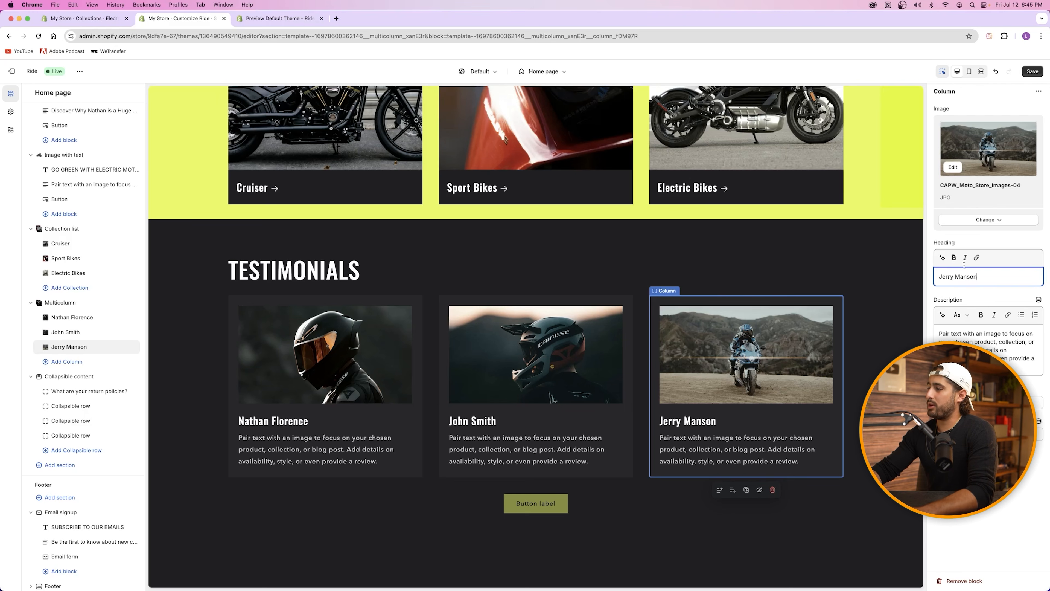
click(724, 259)
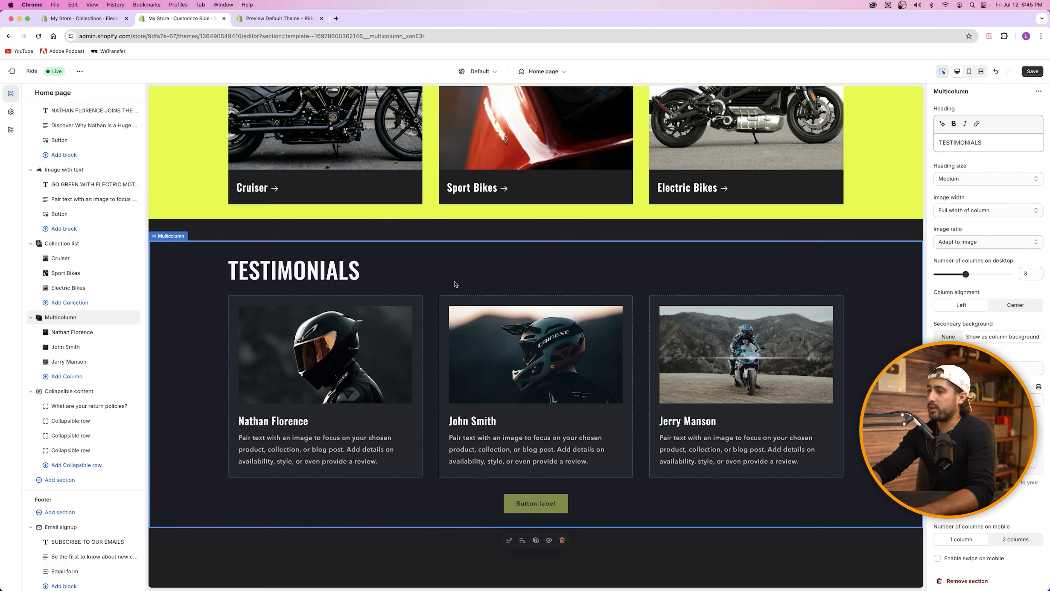
Step: Scroll the home page preview to the Testimonials section, checking the add-section lists without inserting anything
scroll(460, 279, up, 20)
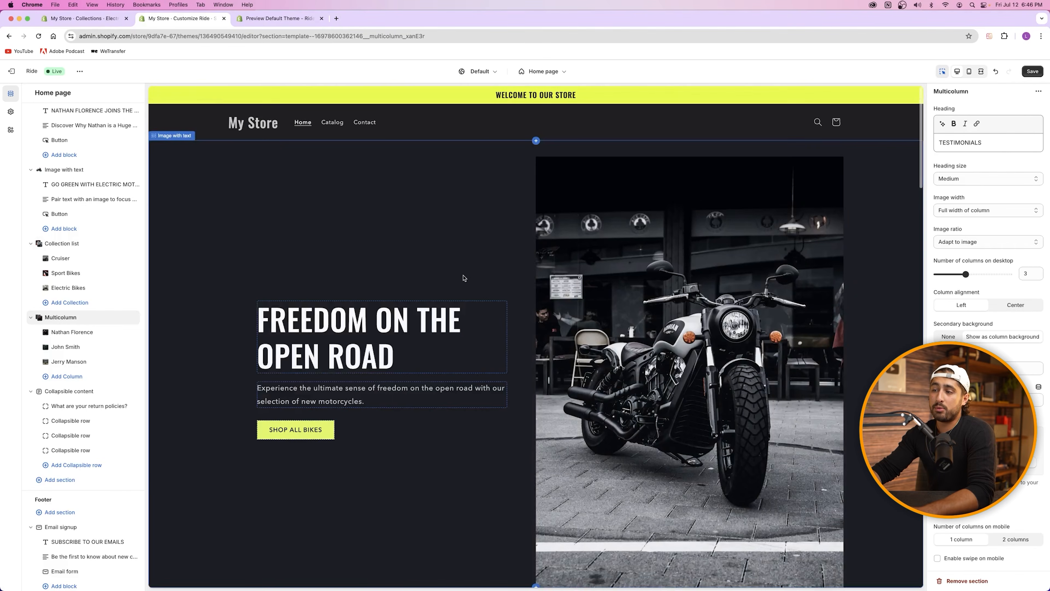
scroll(460, 282, down, 14)
scroll(460, 282, up, 2)
scroll(460, 282, up, 4)
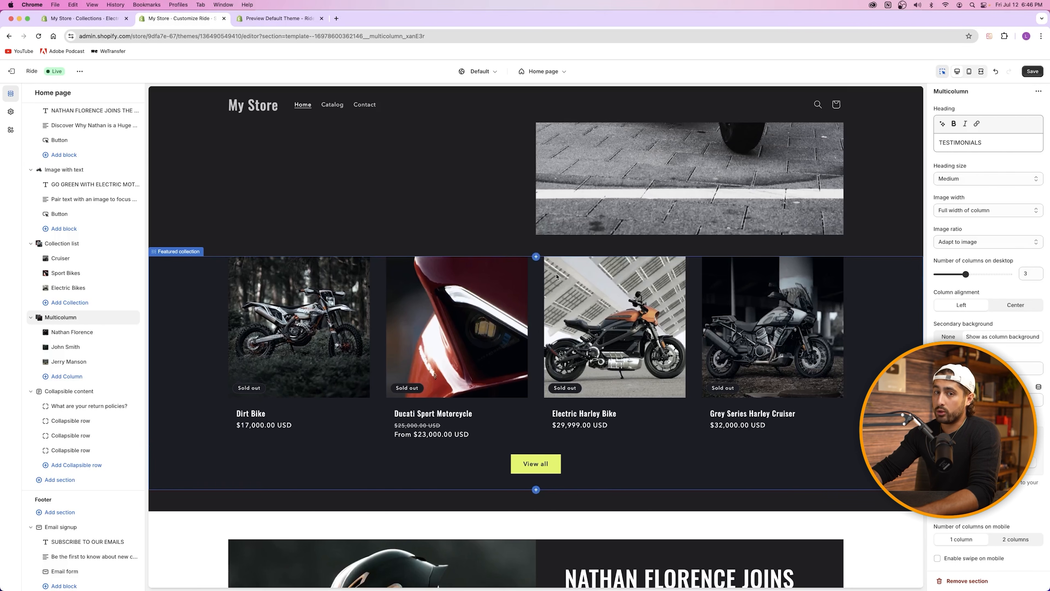
click(536, 257)
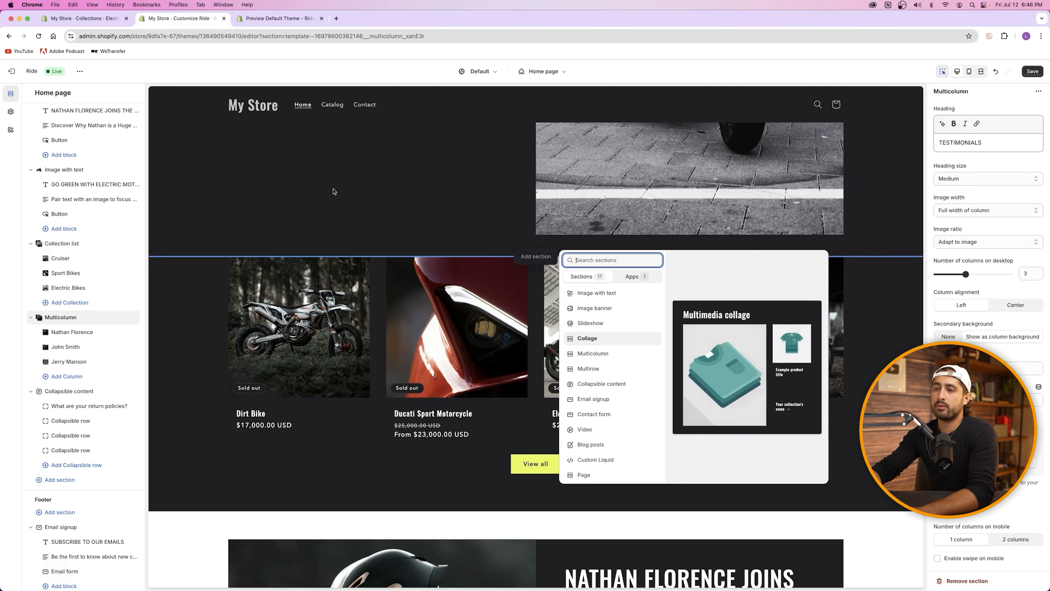
click(337, 198)
scroll(565, 265, up, 3)
scroll(564, 264, up, 5)
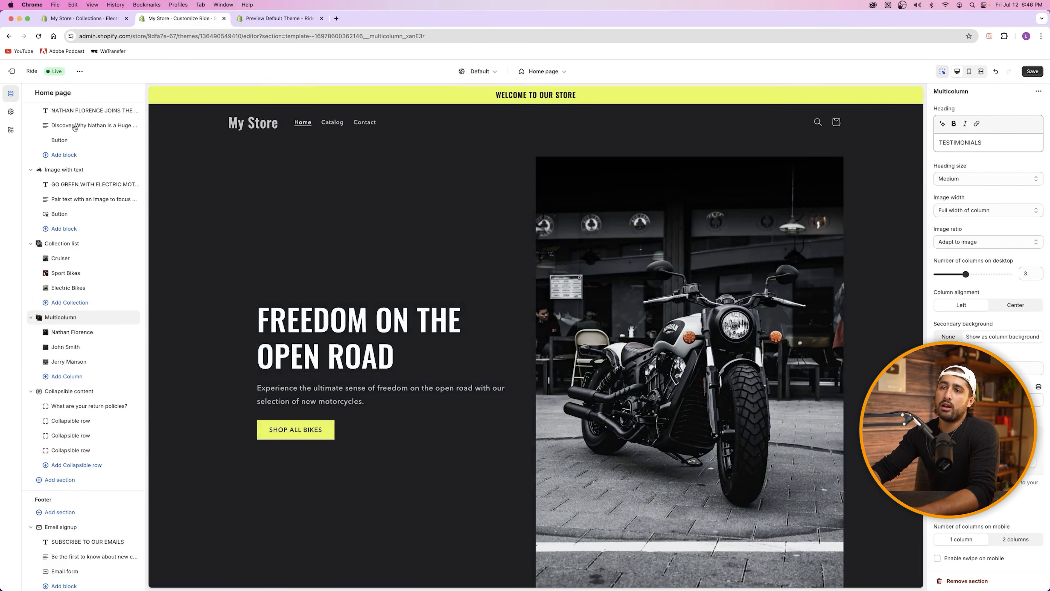
scroll(60, 237, up, 5)
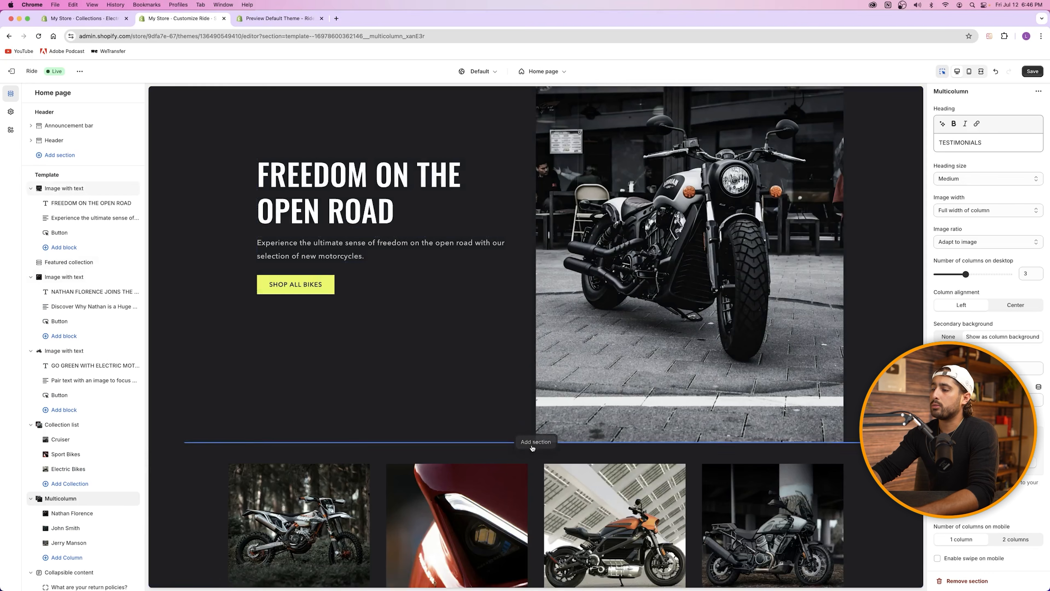
scroll(538, 414, down, 3)
click(536, 442)
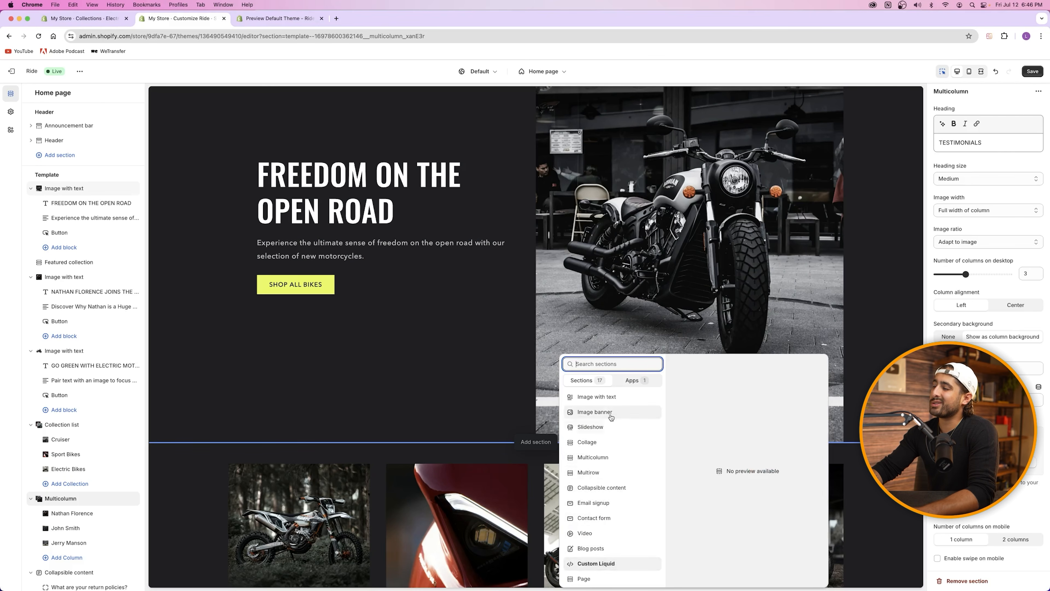
click(447, 365)
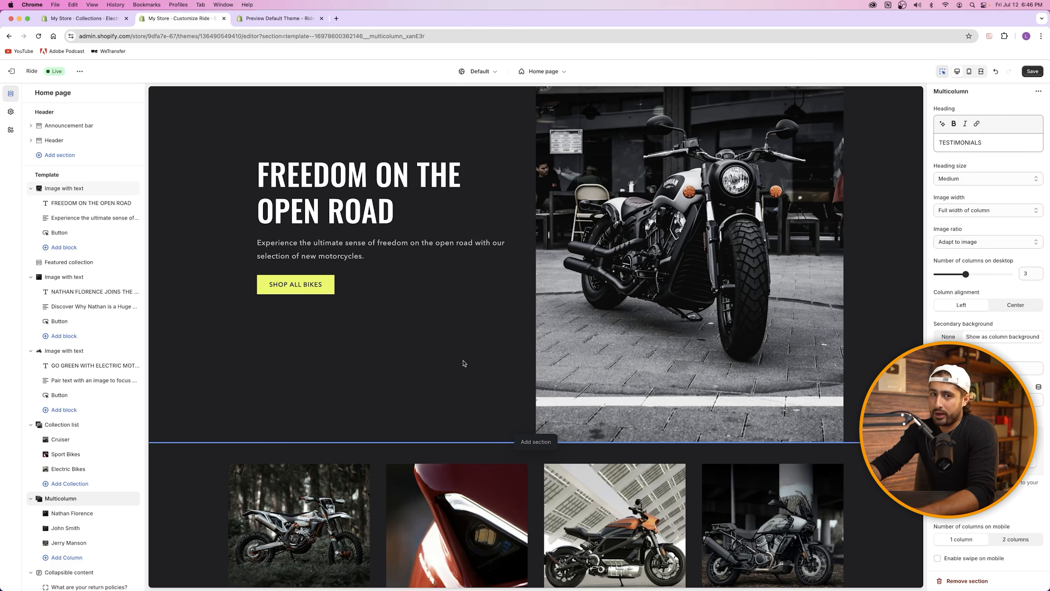
scroll(459, 368, down, 15)
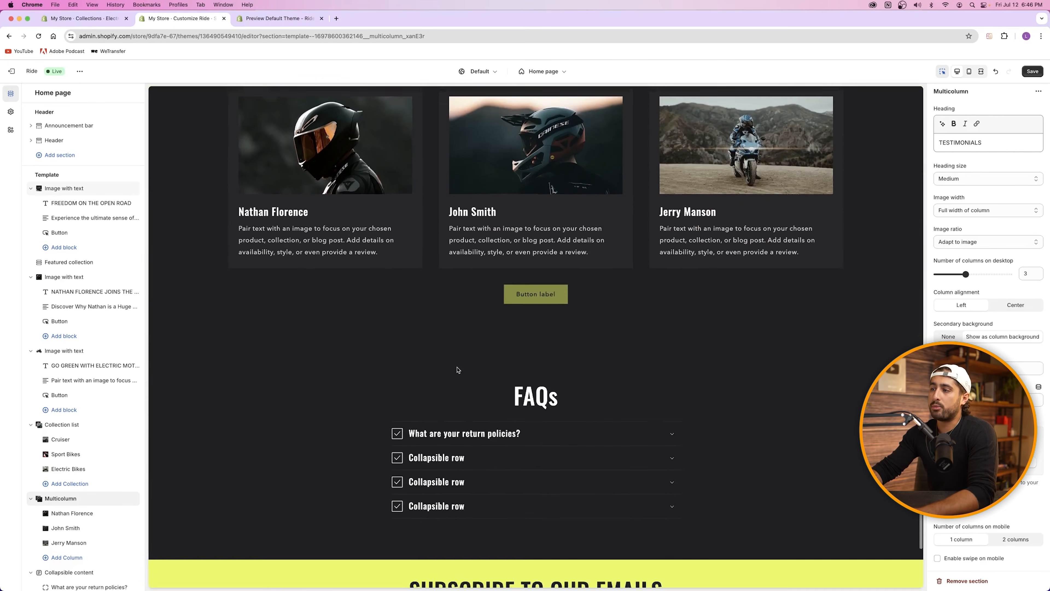
scroll(396, 187, up, 3)
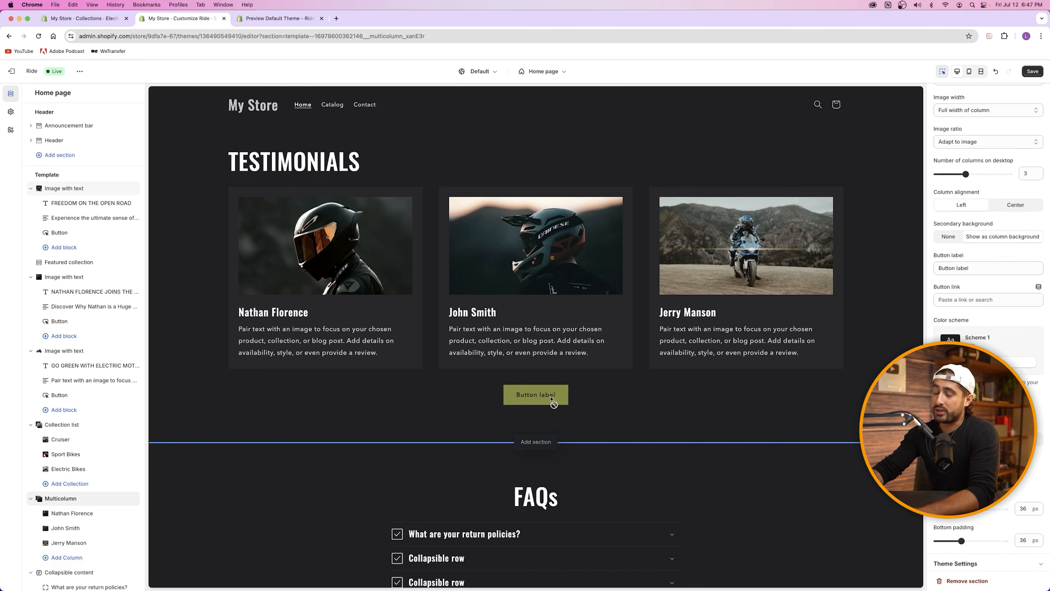
Step: Change the testimonials button label to 'View All Reviews', leaving the button link empty
click(977, 267)
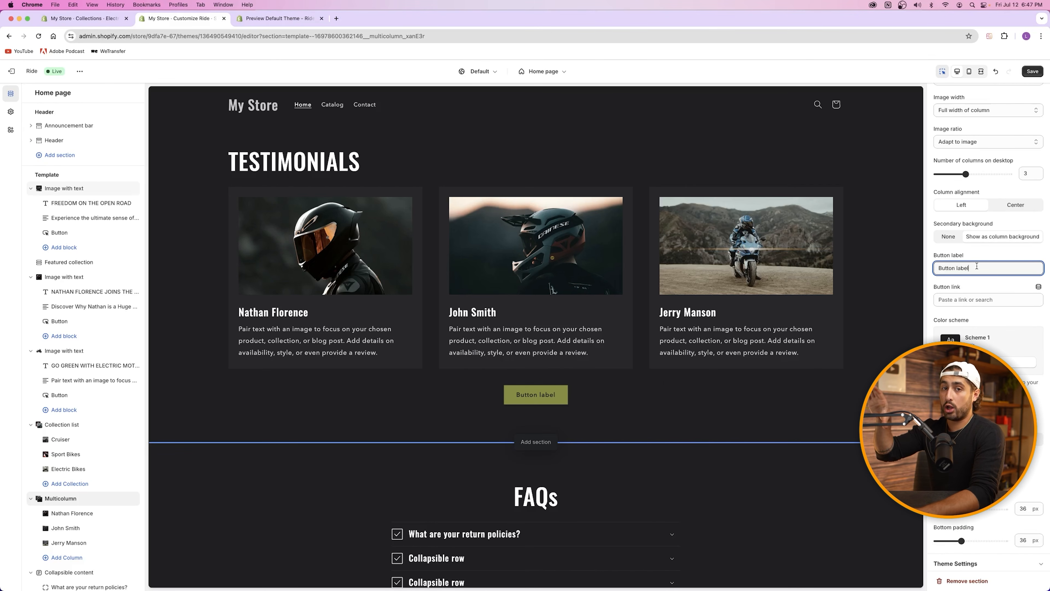
key(cmd+a)
key(BackSpace)
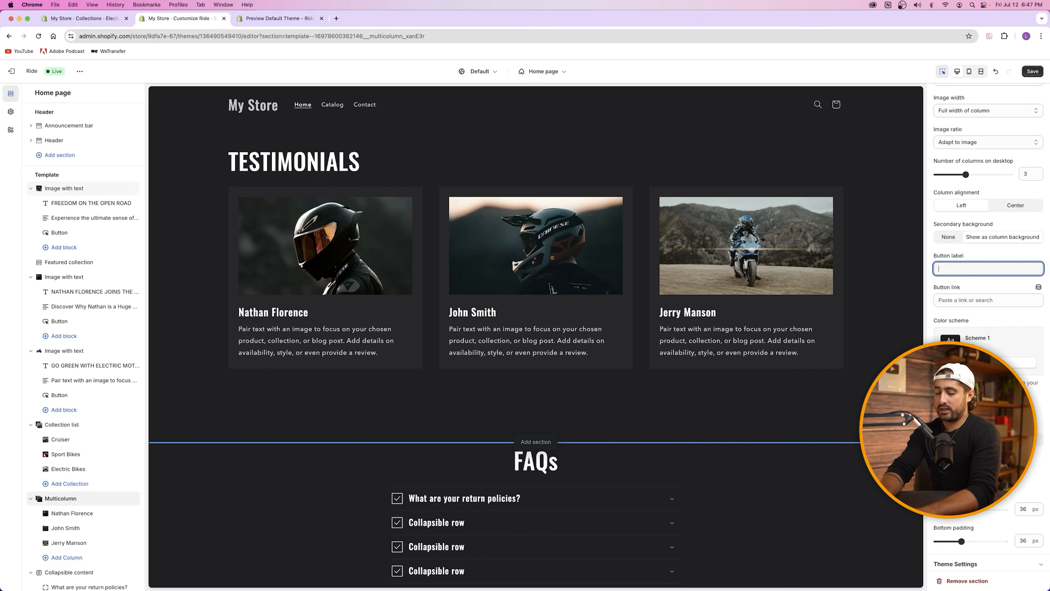
text(View All Reviews)
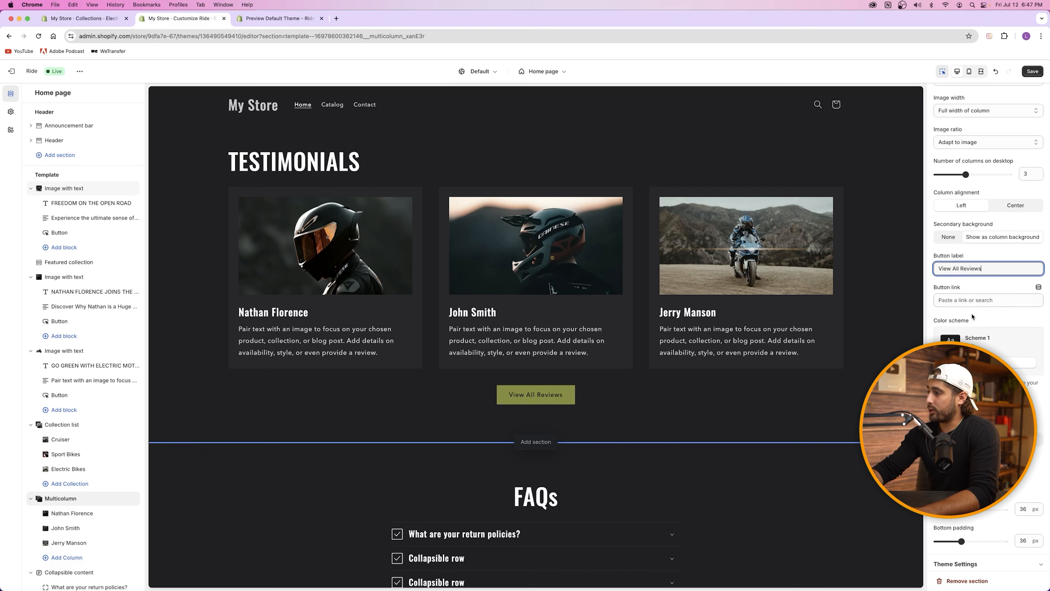
click(975, 301)
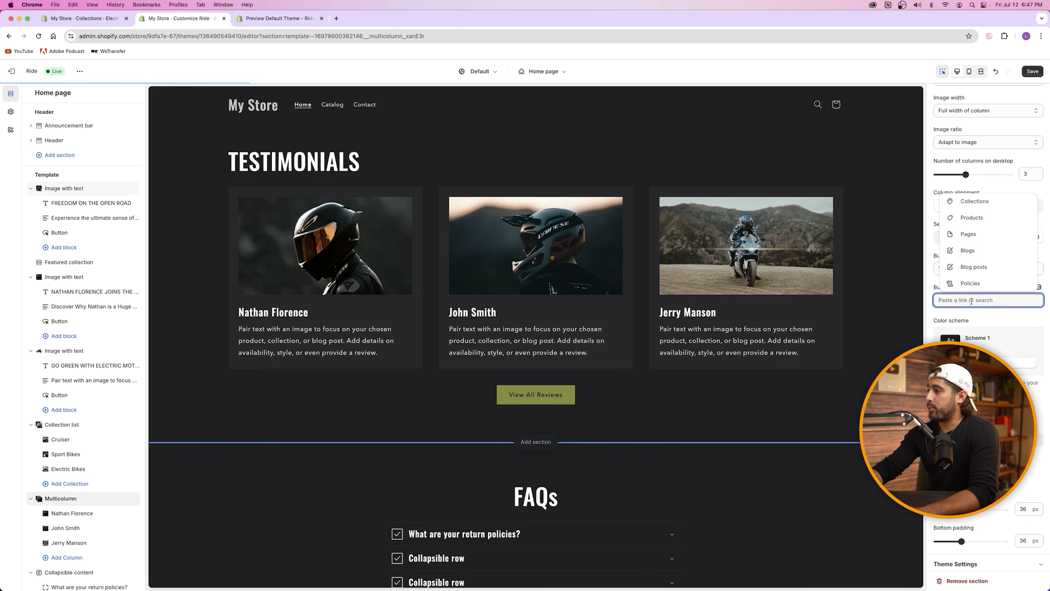
click(983, 318)
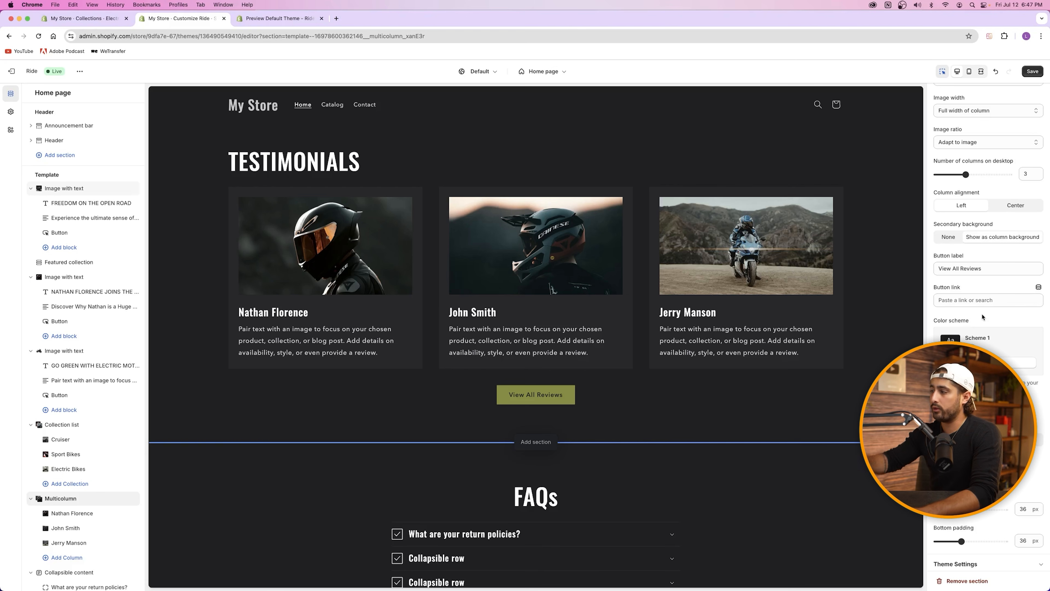
click(963, 302)
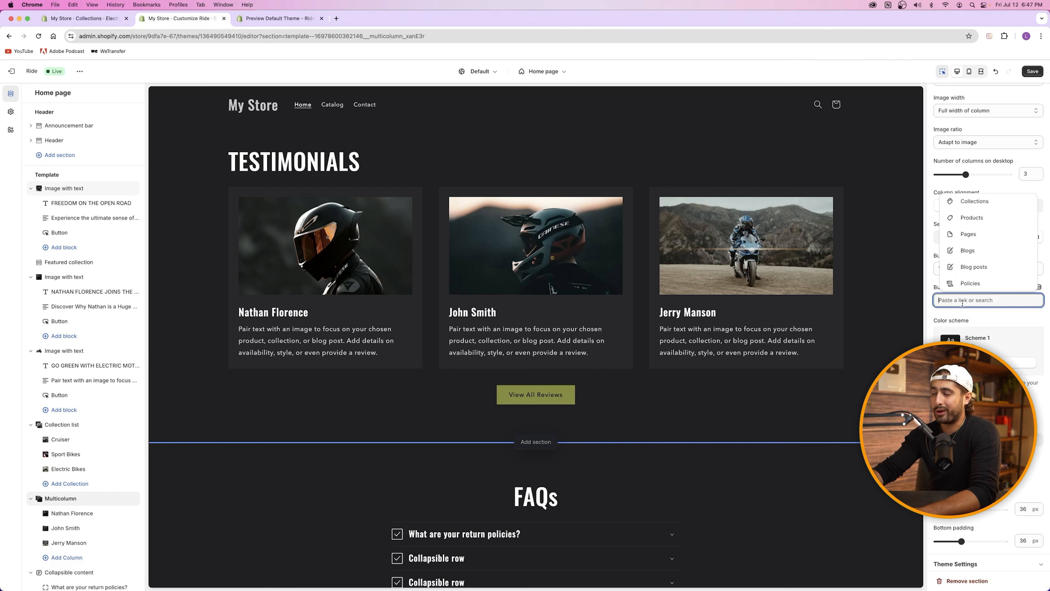
click(977, 318)
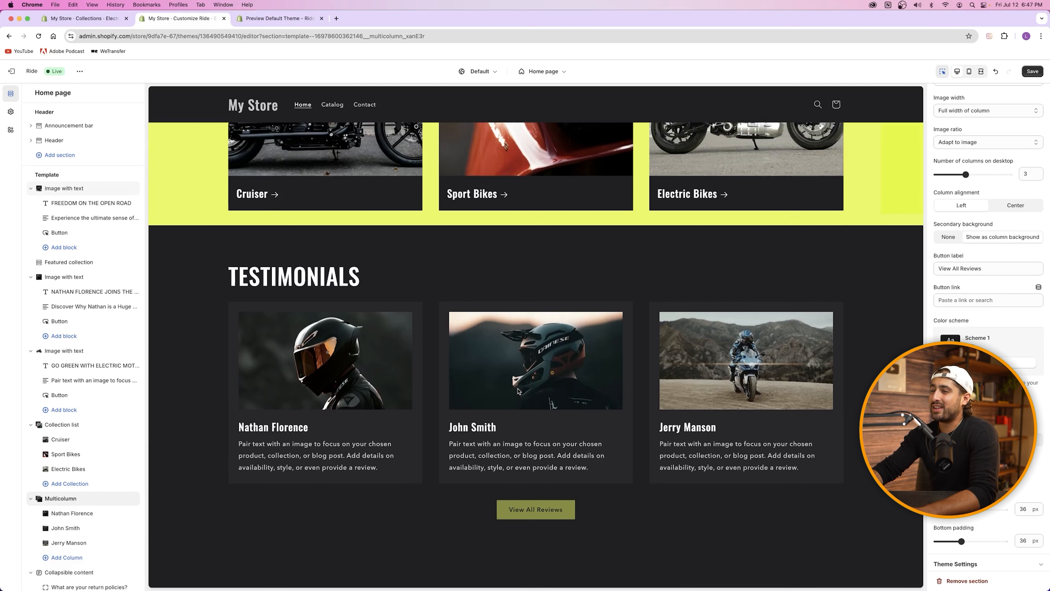
scroll(562, 169, up, 8)
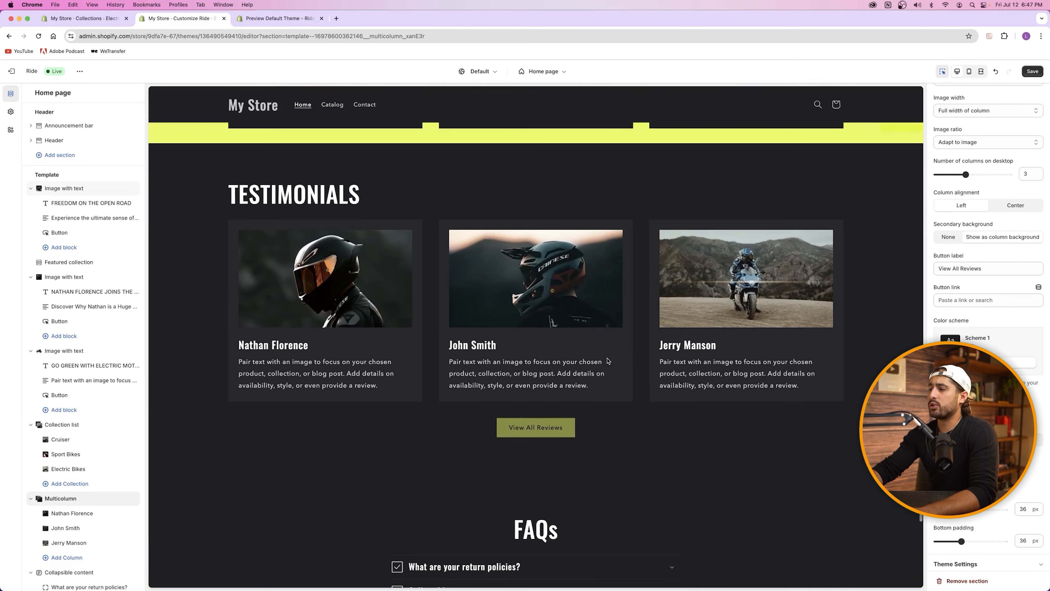
scroll(552, 220, down, 13)
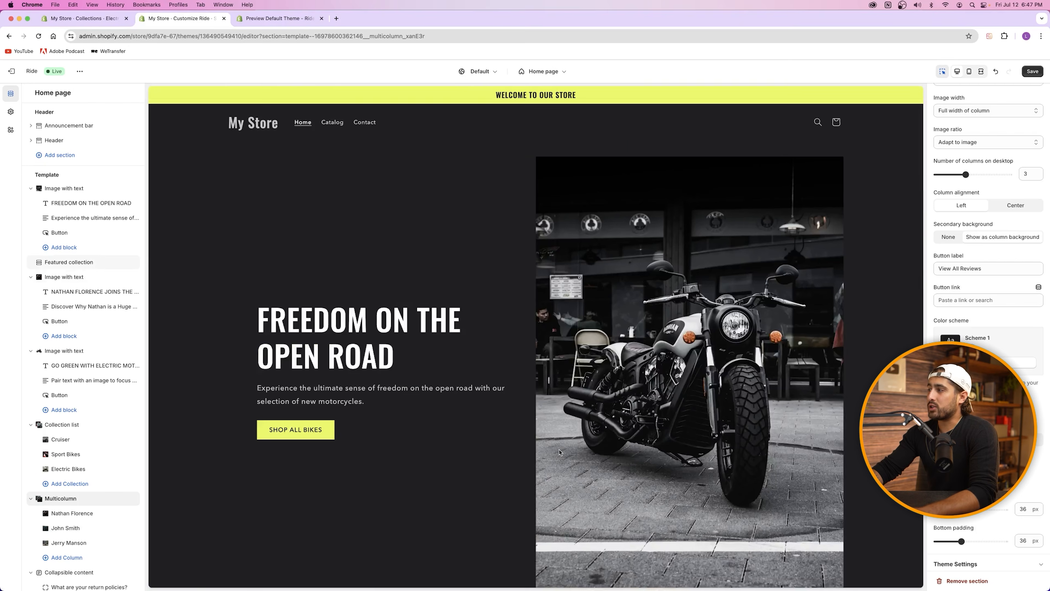
Step: Save the home page edits and scroll through the preview to review them
click(1027, 74)
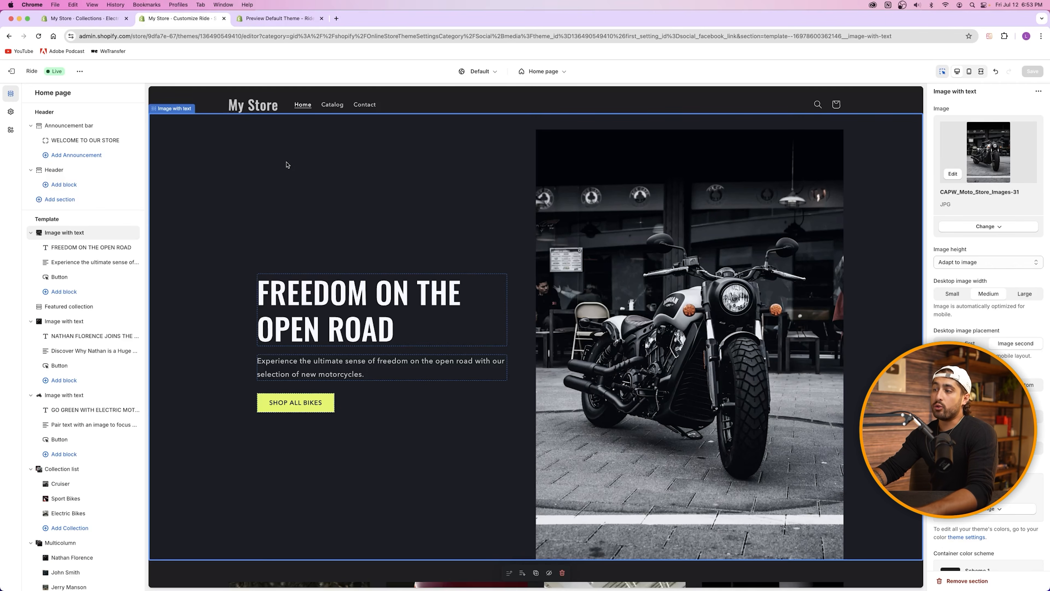
scroll(440, 194, down, 20)
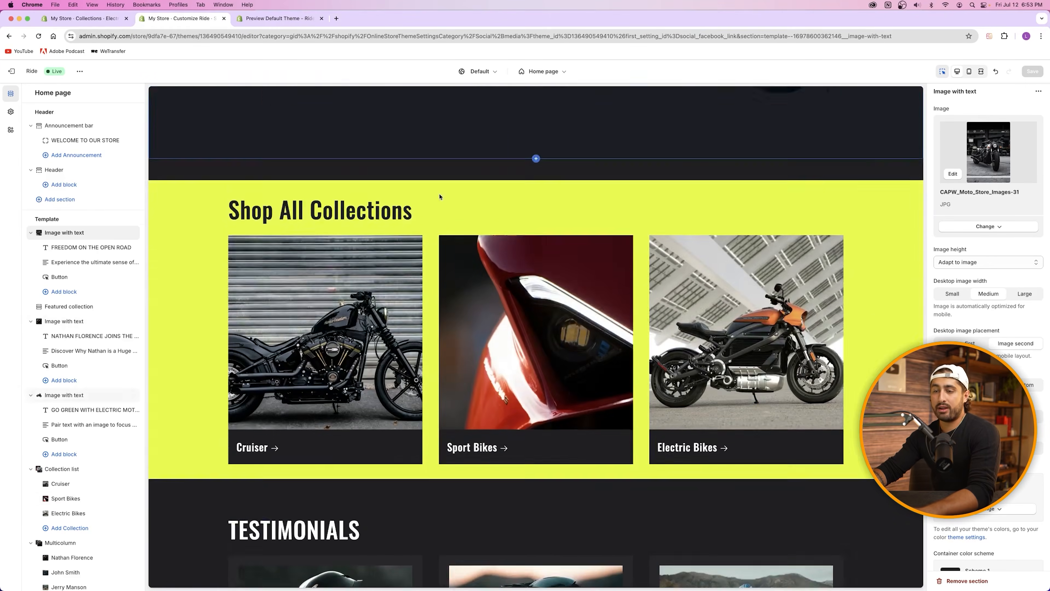
scroll(443, 196, down, 10)
scroll(455, 197, up, 20)
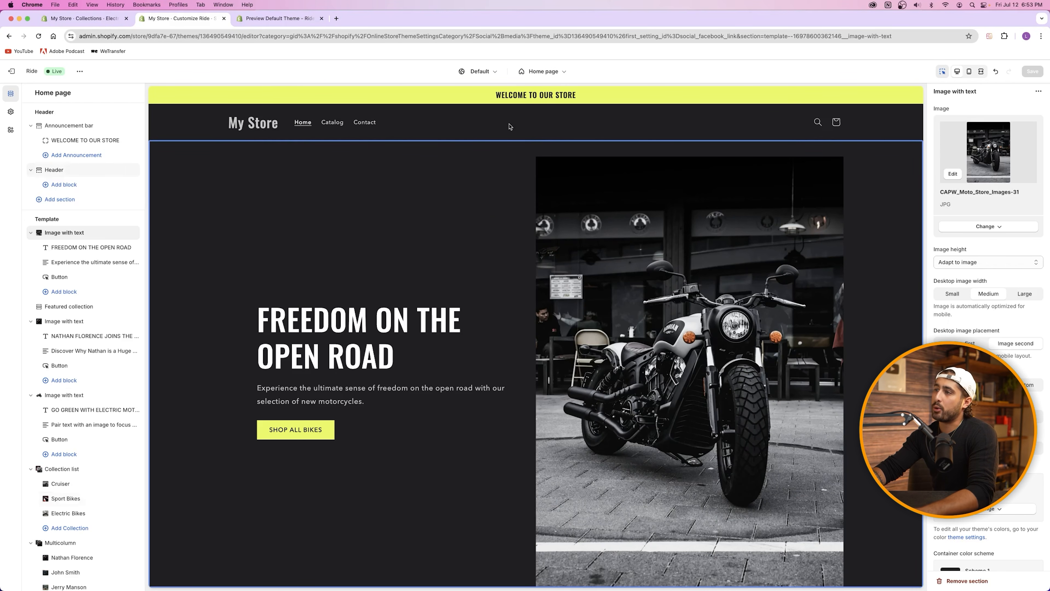
click(525, 100)
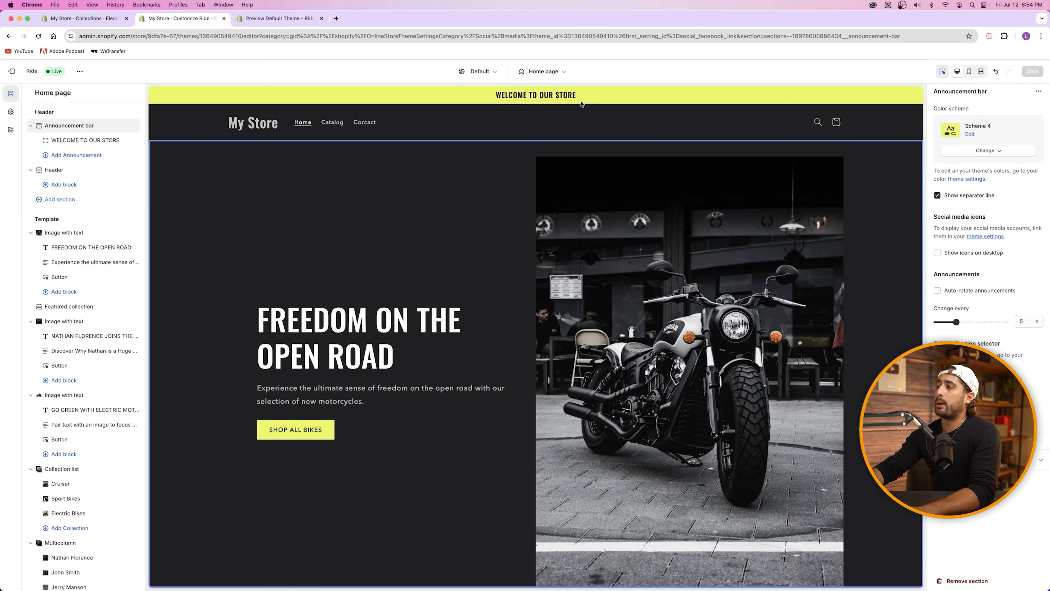
Step: Check the WELCOME TO OUR STORE announcement text, keep it unchanged, and select the header section
click(75, 142)
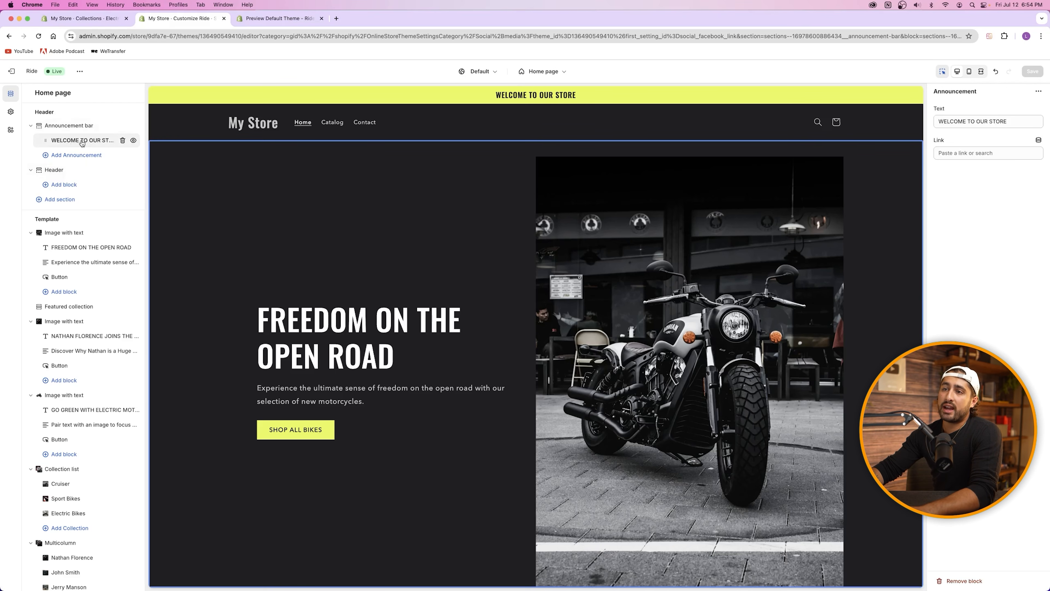
drag(1009, 121, 932, 122)
click(1018, 122)
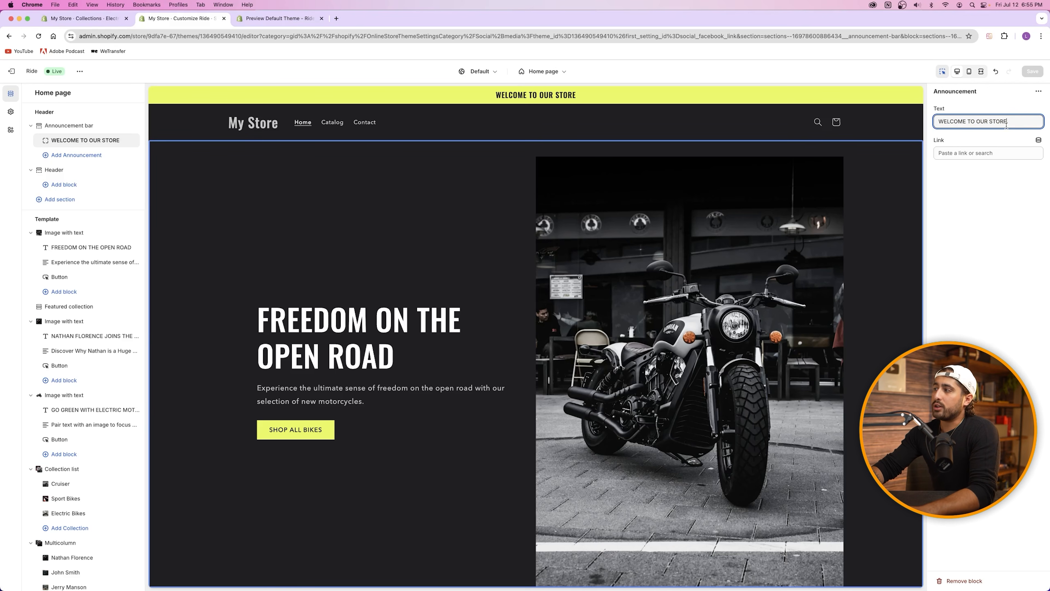
click(546, 96)
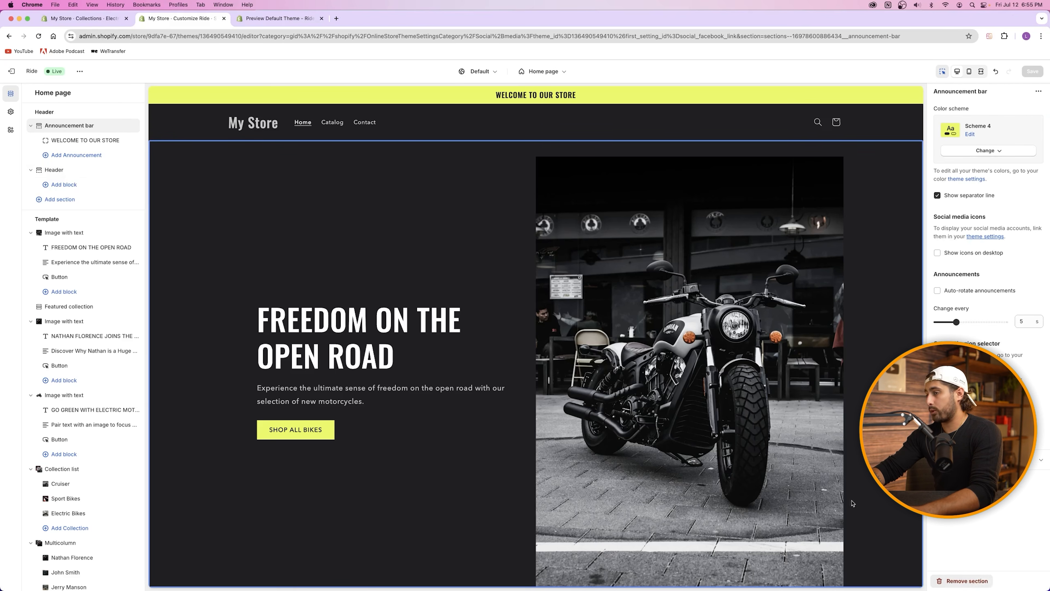
click(436, 125)
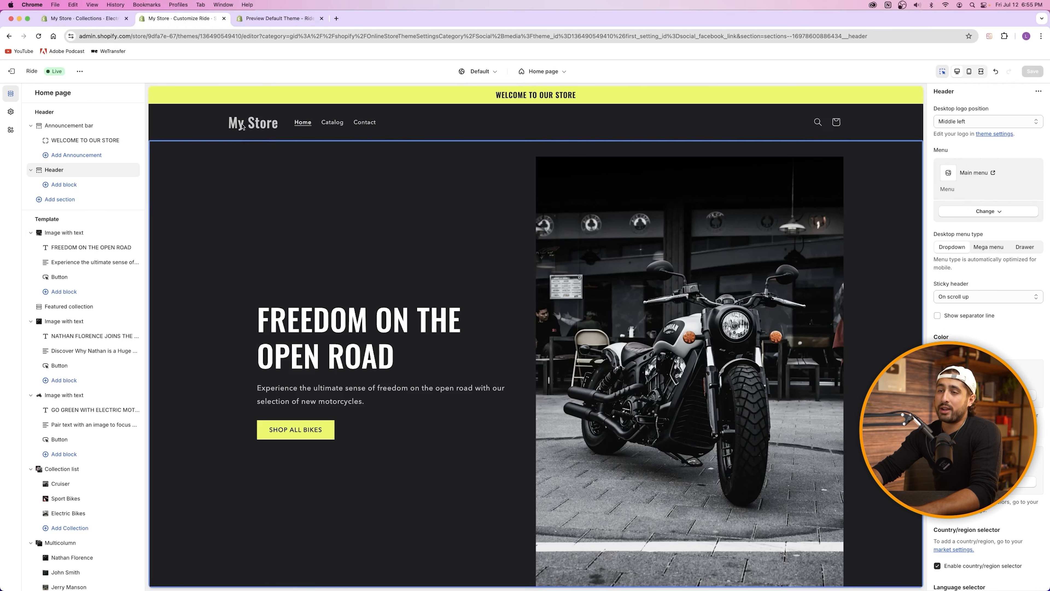
Step: Upload Logo white.png as the store logo and set its desktop logo width to 110 px
click(11, 112)
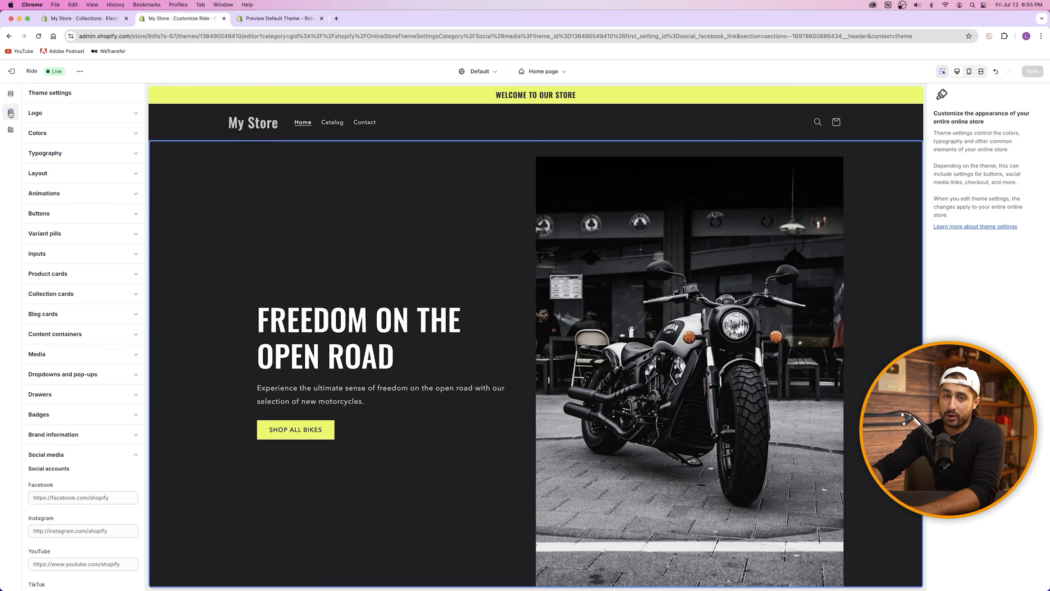
click(51, 114)
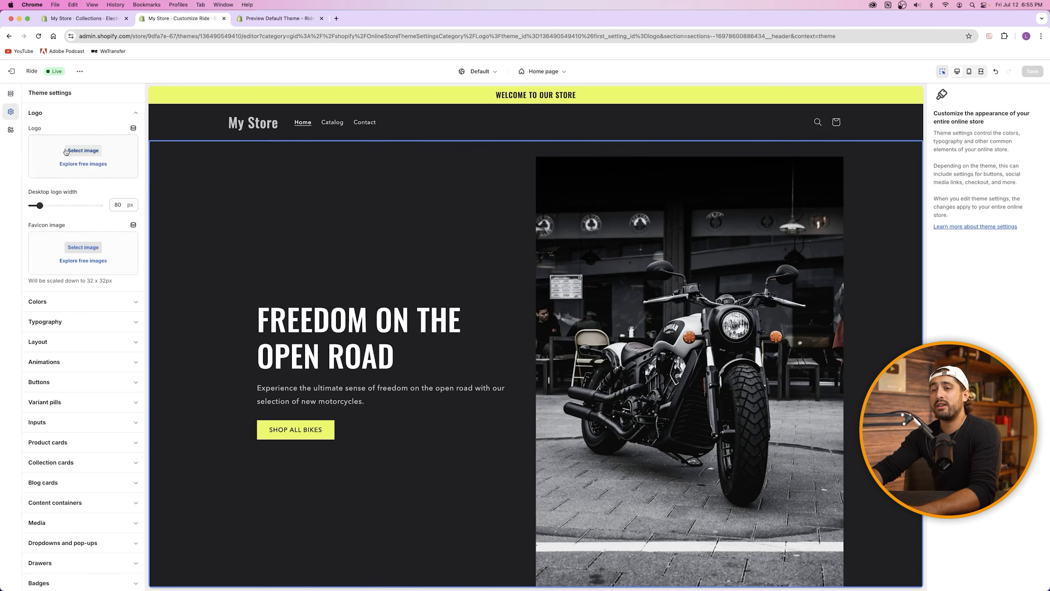
click(93, 154)
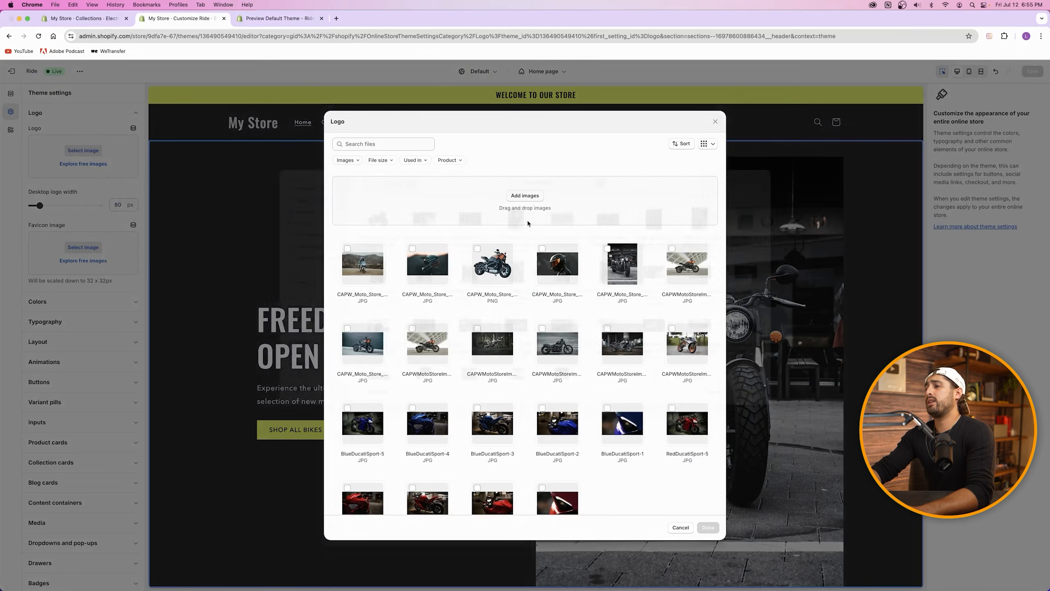
click(530, 201)
scroll(606, 357, down, 3)
click(606, 357)
click(747, 405)
click(709, 528)
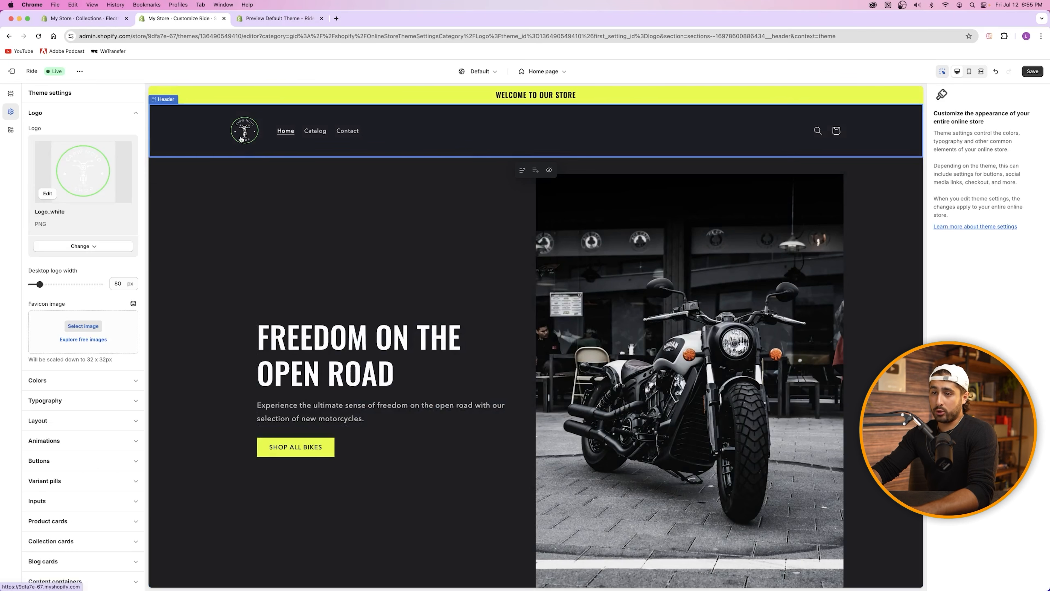
mouse_move(45, 286)
mouse_down()
mouse_move(60, 284)
mouse_move(48, 285)
mouse_up()
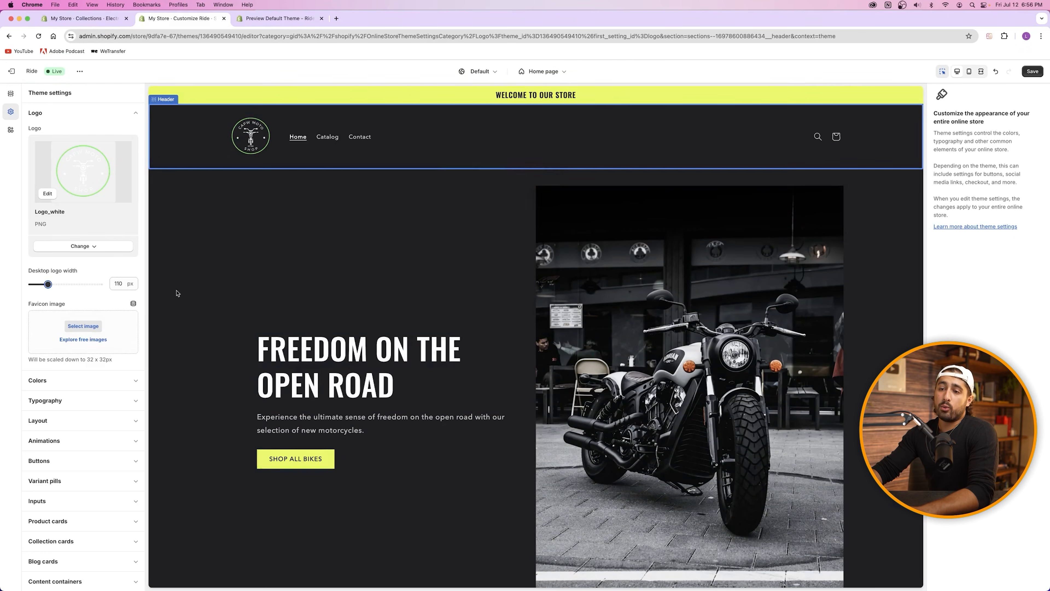
click(447, 131)
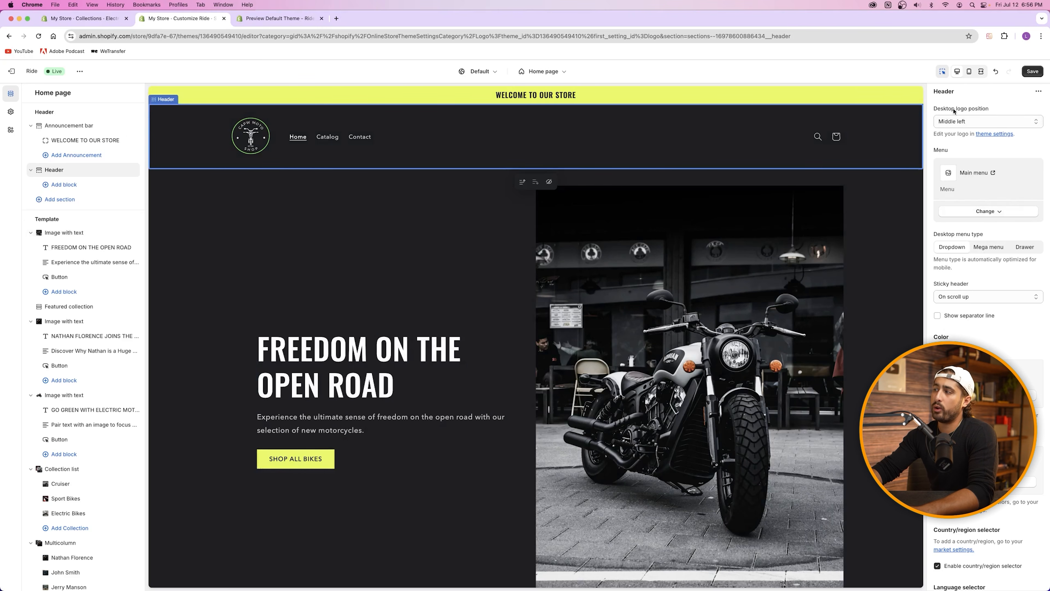
Step: Set the header's desktop logo position, trying Top center before choosing Middle center
click(968, 121)
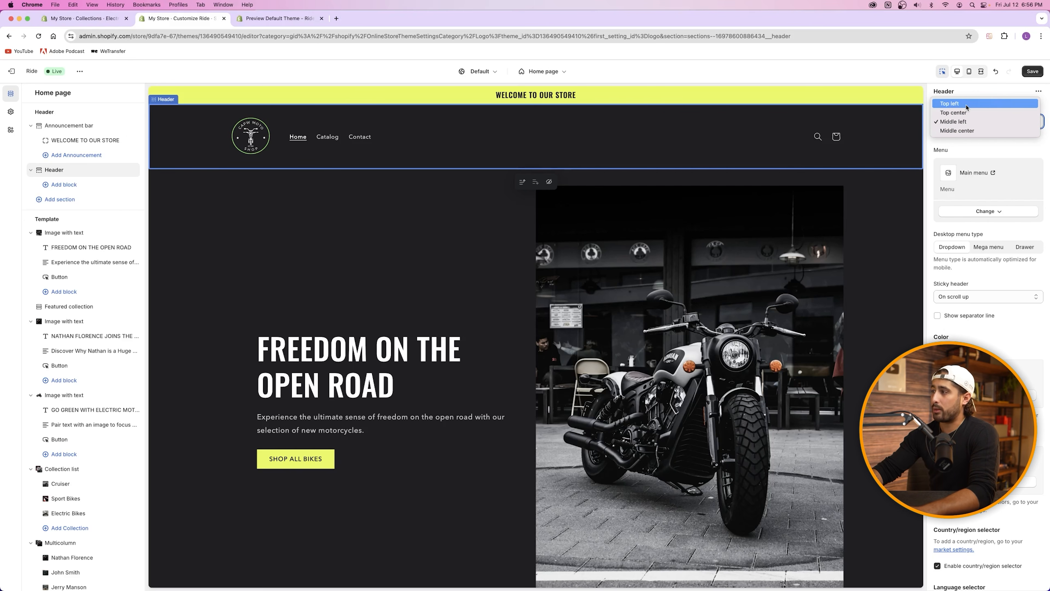
click(970, 113)
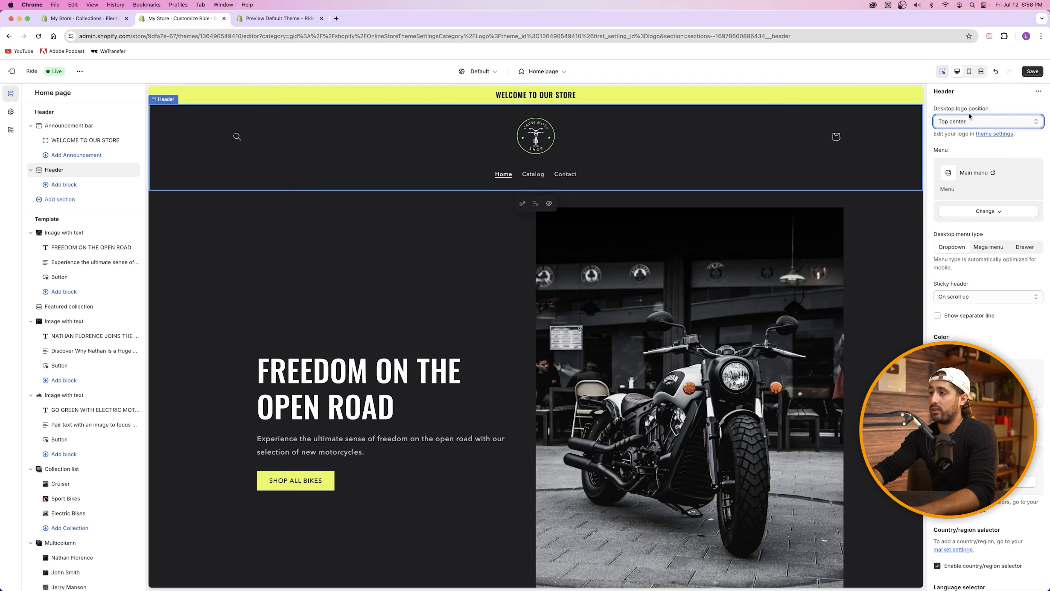
click(970, 120)
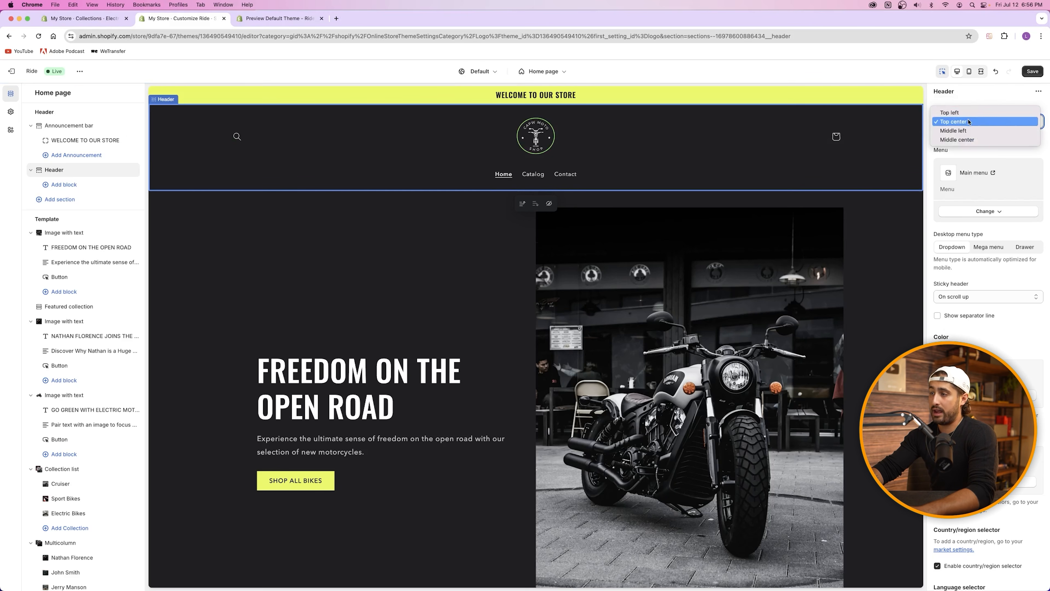
click(972, 139)
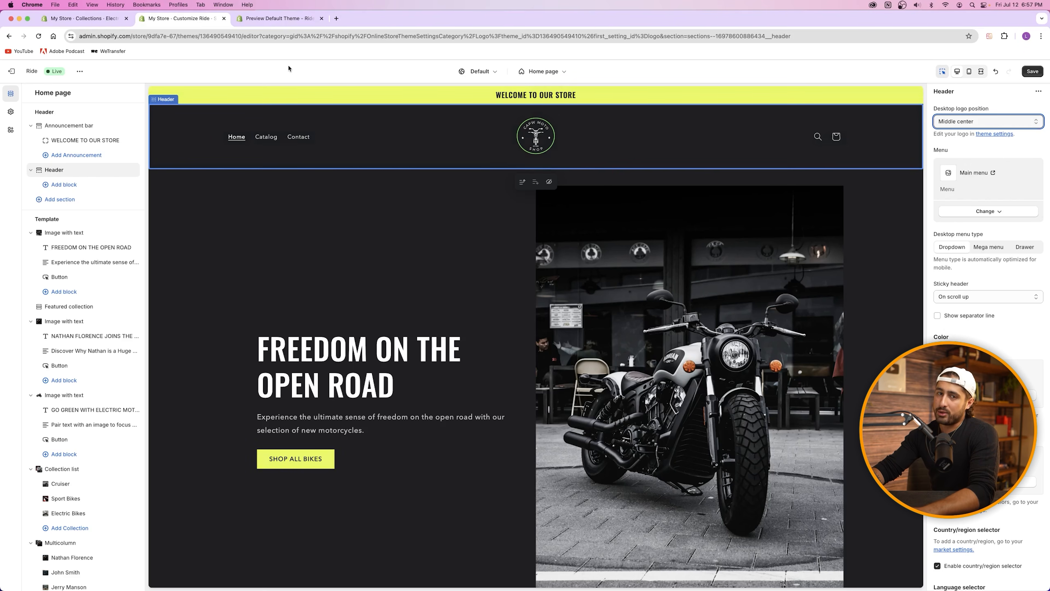
Step: Open a new Chrome tab and go to logomakr.com
click(336, 18)
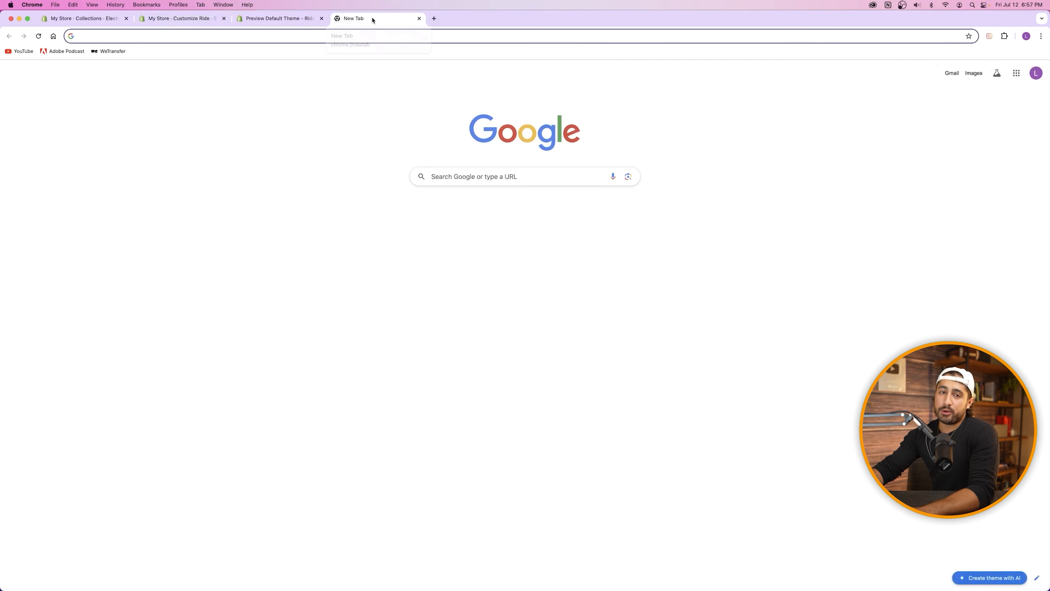
click(388, 40)
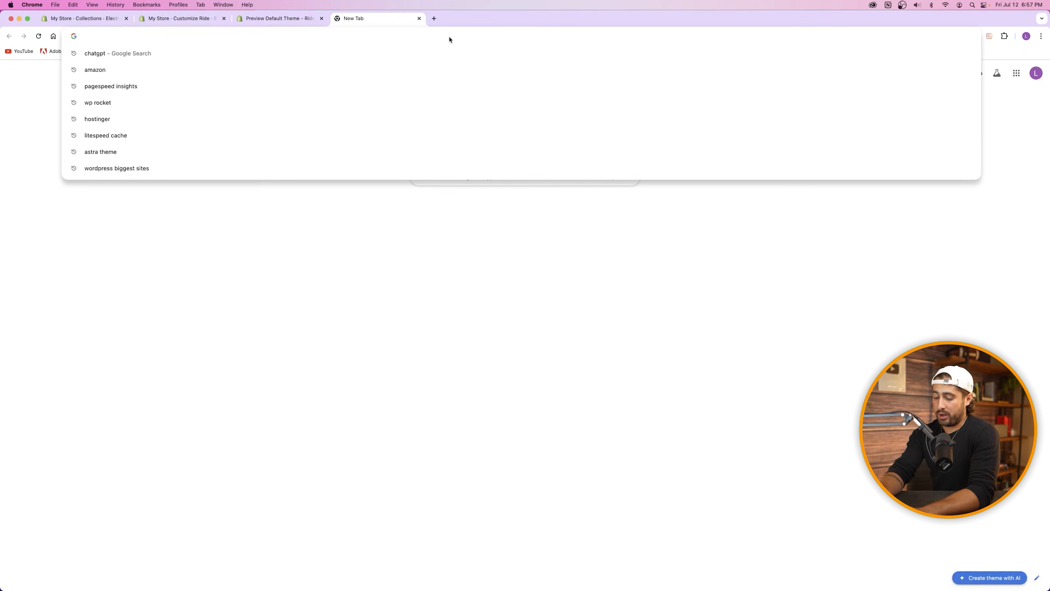
text(logomakr.com)
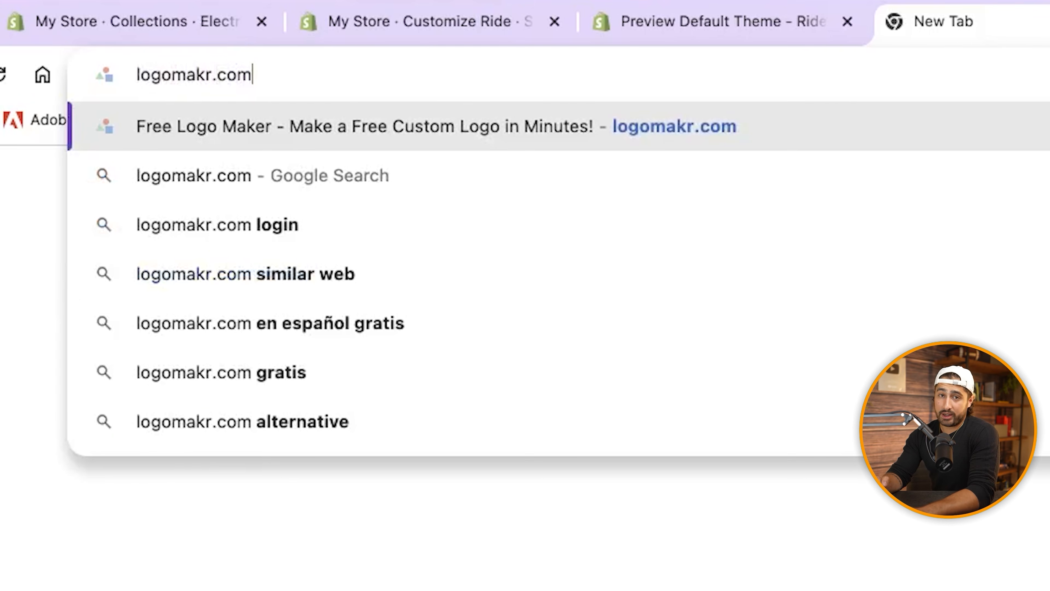
key(Return)
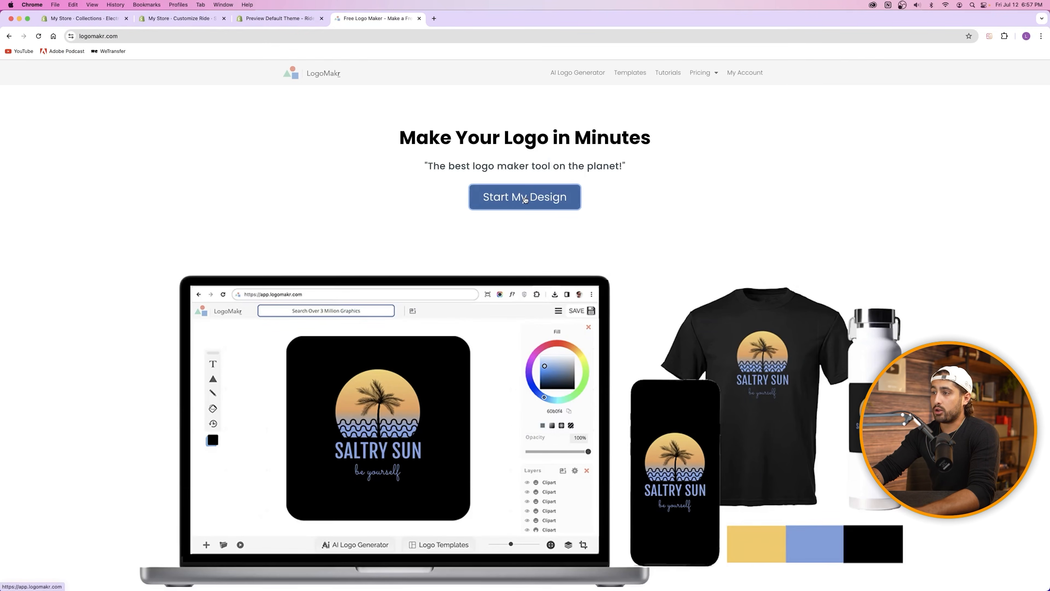
Step: Create a new blank LogoMakr design, briefly browsing the ready-made logo templates
click(525, 199)
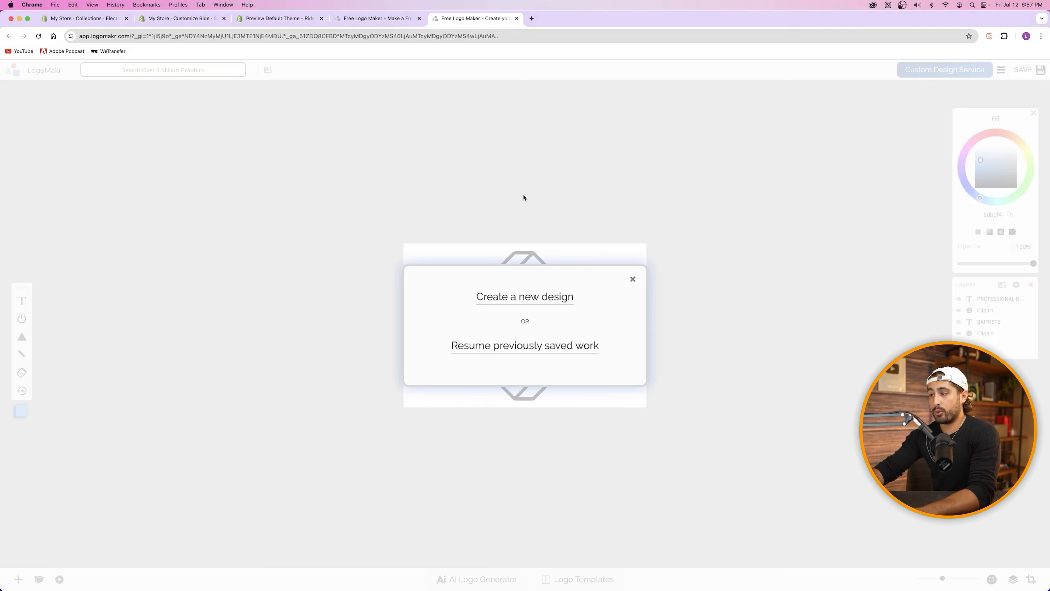
click(542, 297)
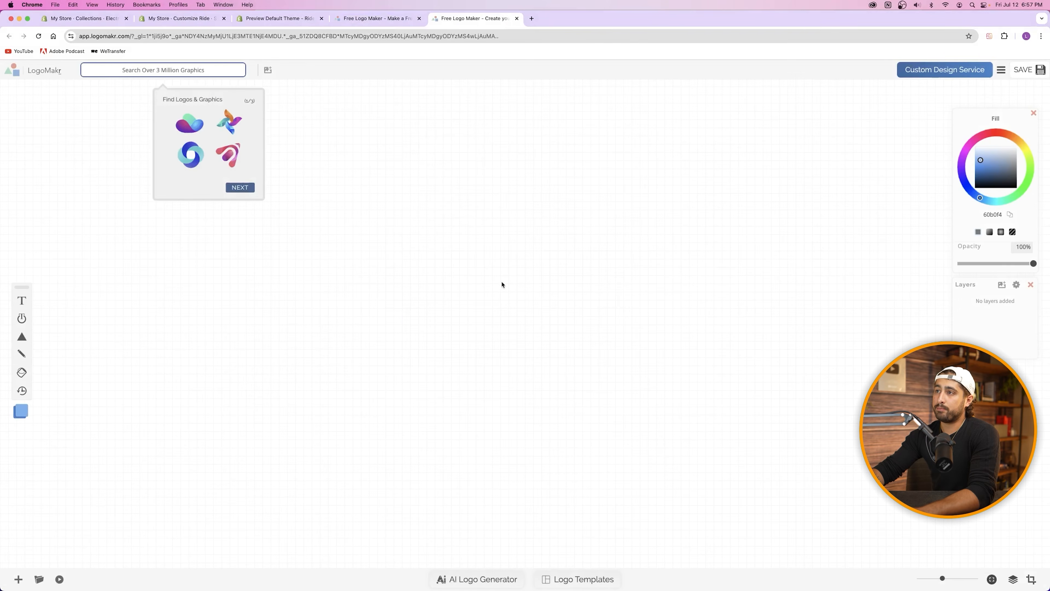
click(377, 19)
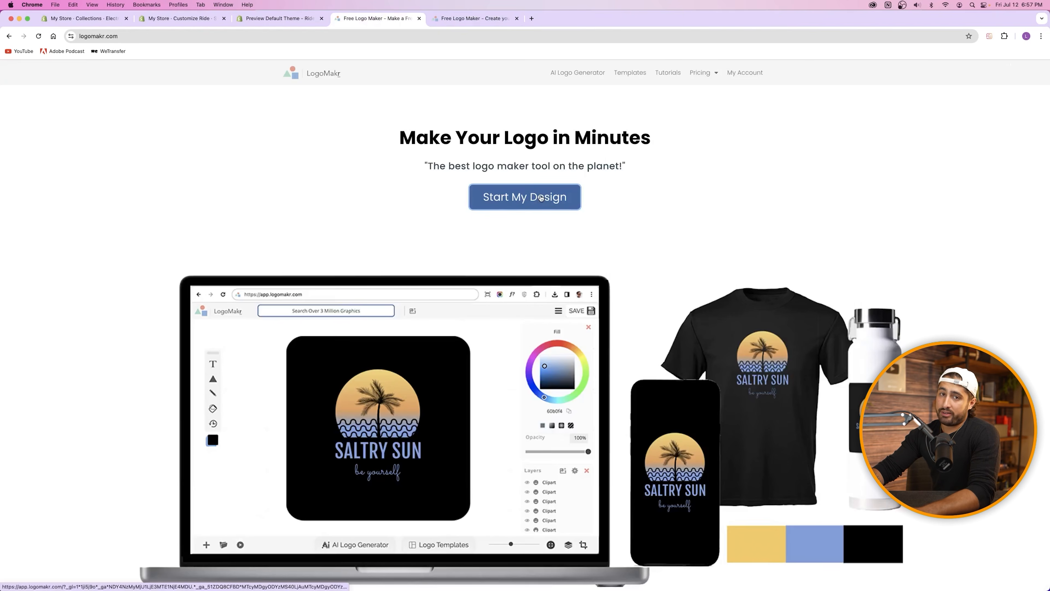
click(627, 76)
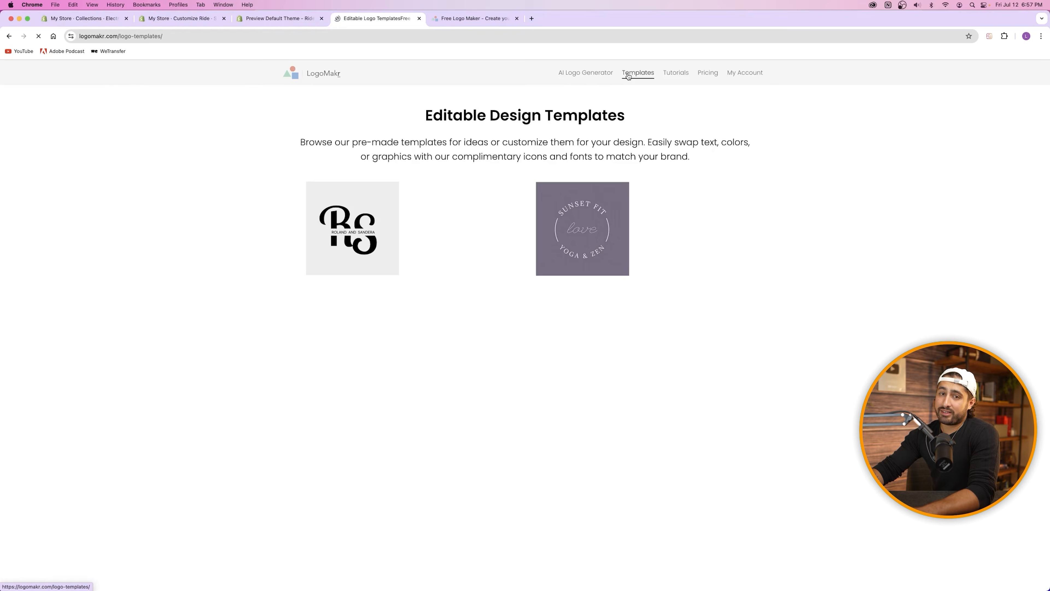
scroll(538, 185, down, 5)
scroll(538, 185, down, 2)
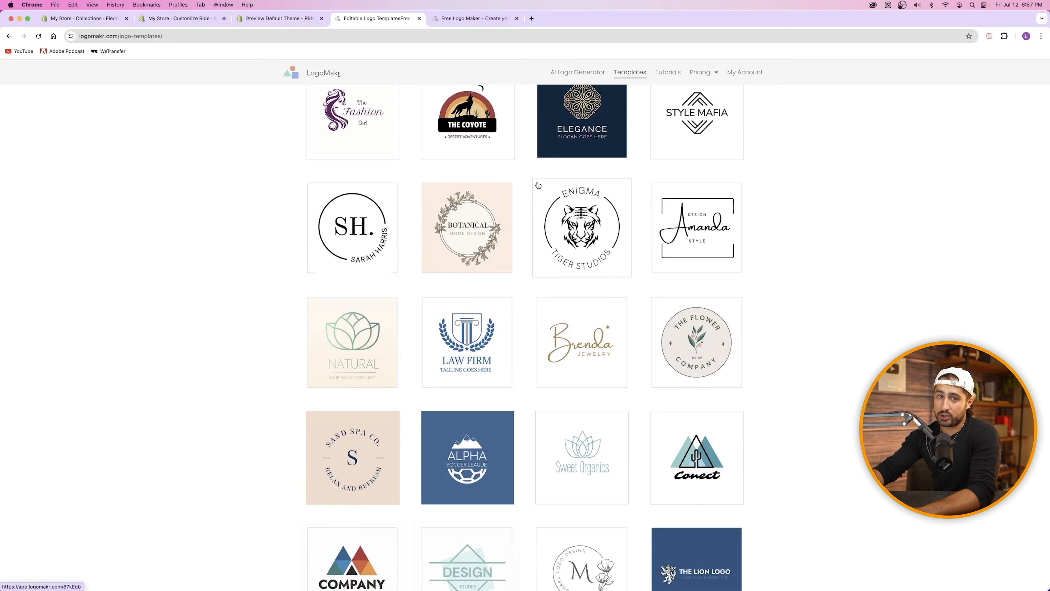
scroll(538, 185, up, 5)
click(420, 18)
Step: Search the graphics library for 'camera', then go back to the empty canvas
click(322, 158)
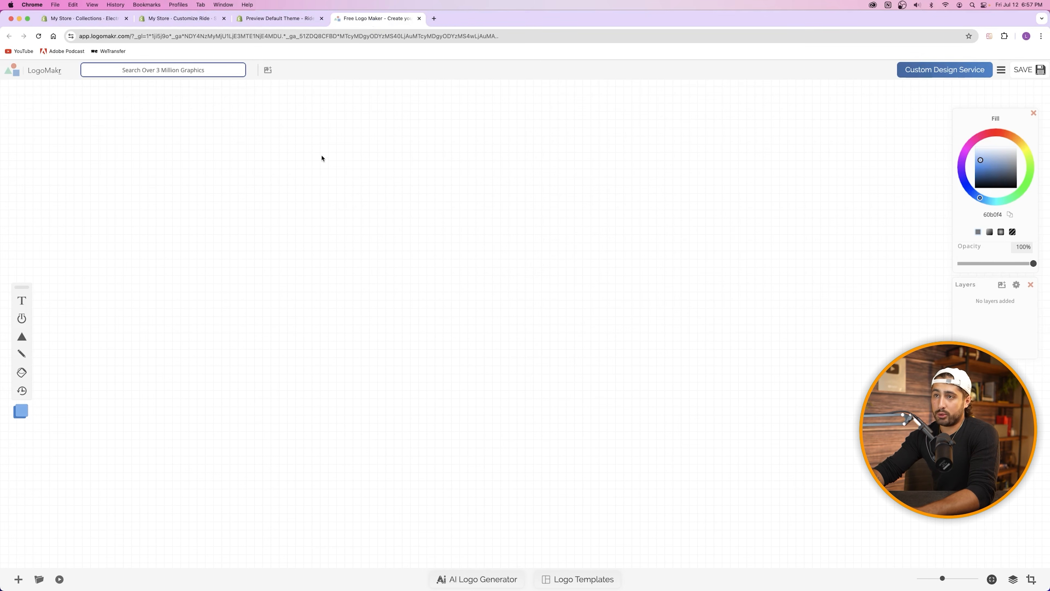
click(157, 70)
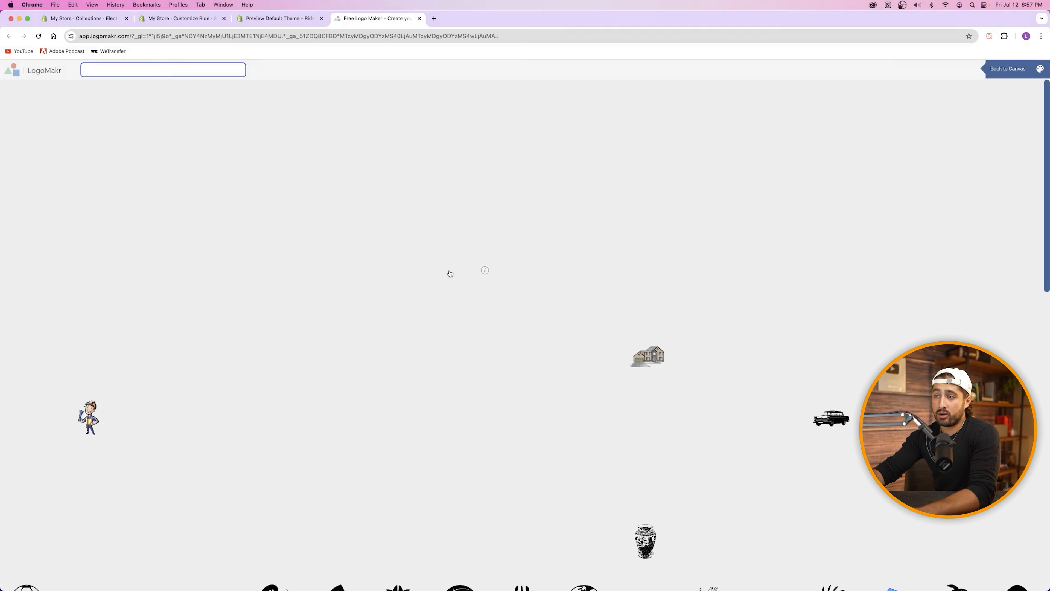
scroll(422, 269, down, 5)
scroll(422, 270, up, 5)
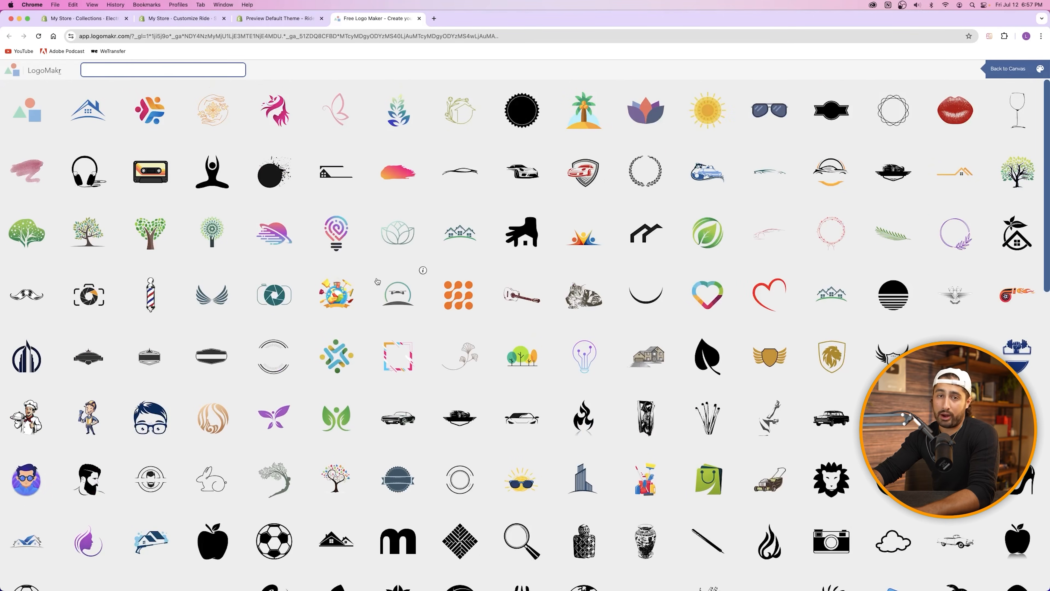
text(camera)
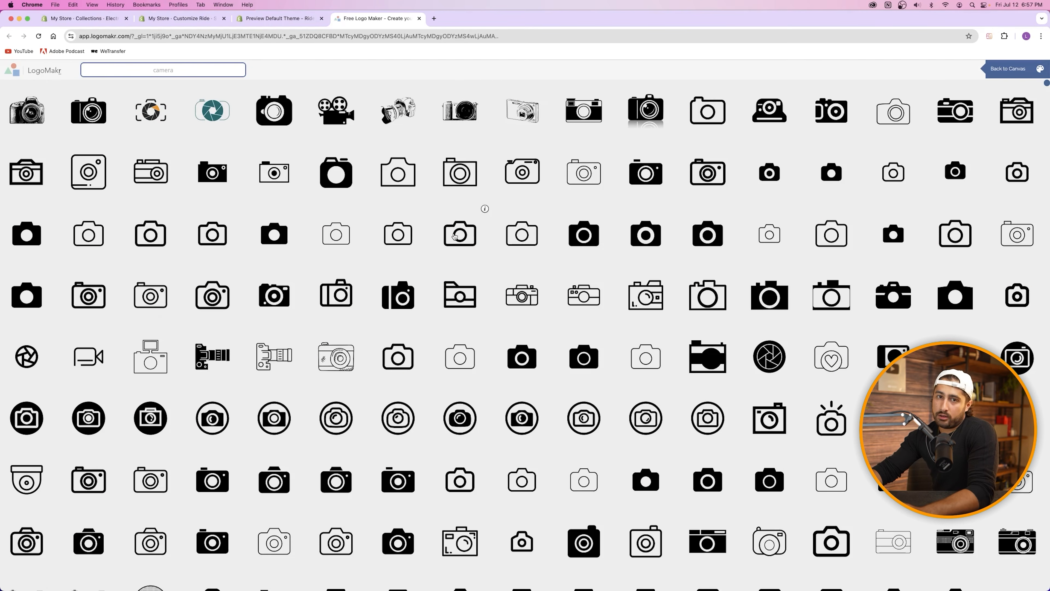
scroll(454, 241, down, 4)
scroll(453, 241, up, 4)
click(1008, 69)
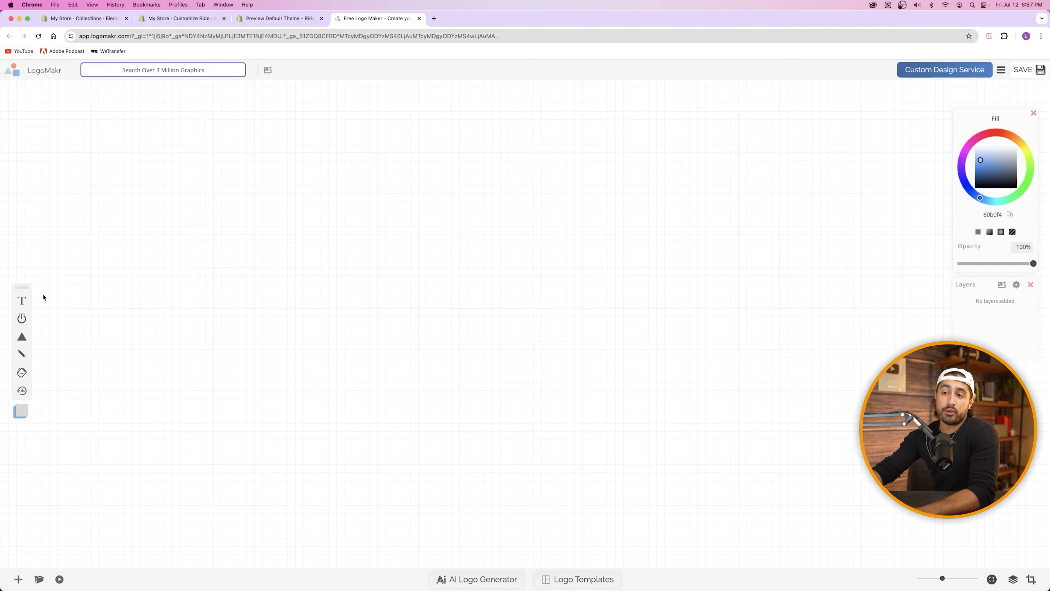
click(22, 301)
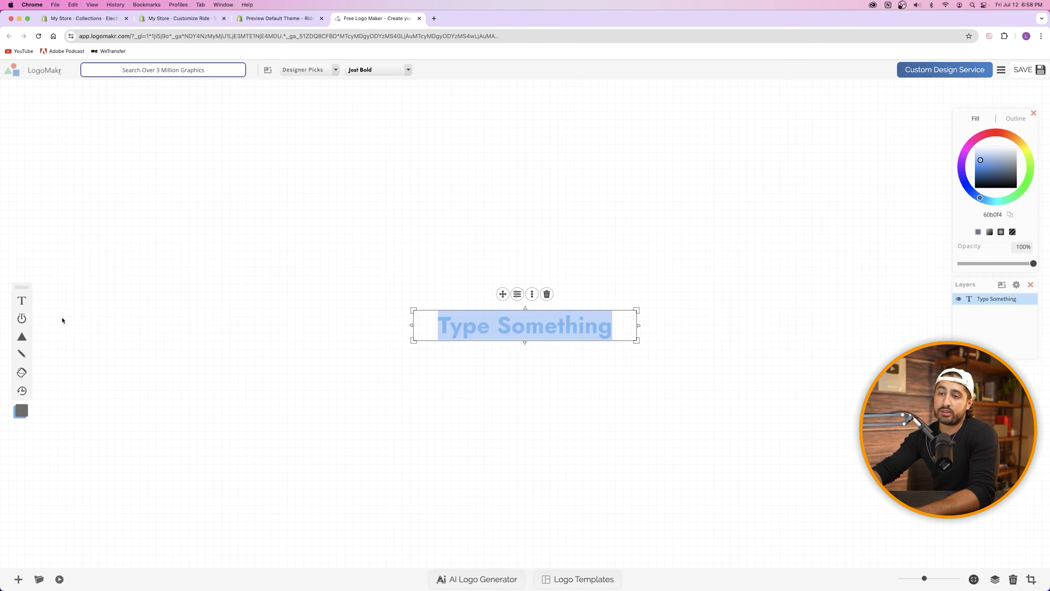
mouse_move(23, 339)
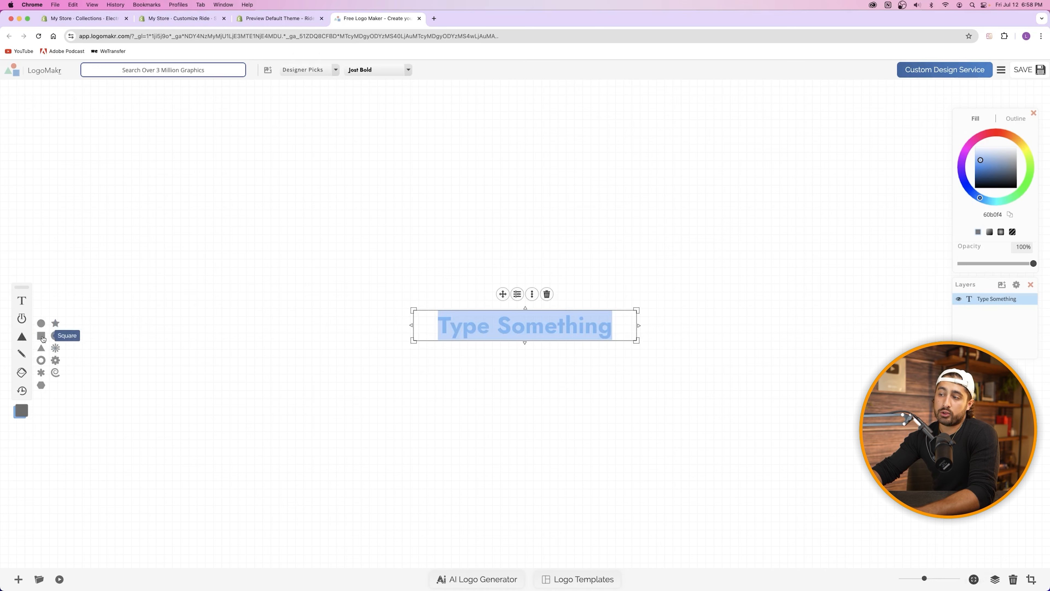
click(41, 336)
drag(507, 350, 381, 287)
drag(506, 330, 646, 276)
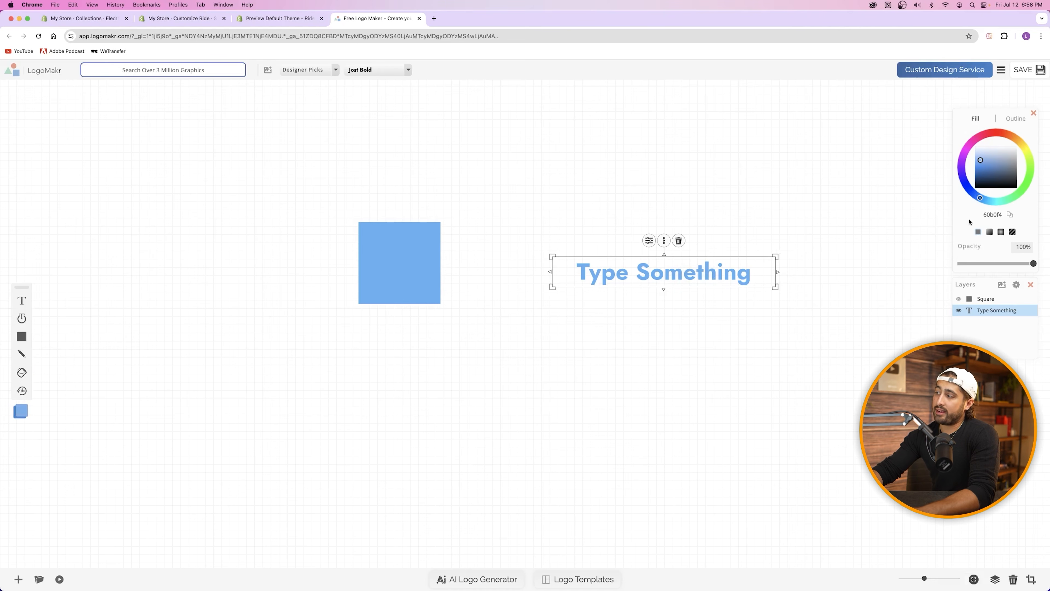
drag(702, 269, 548, 242)
click(975, 187)
drag(991, 310, 991, 298)
drag(534, 233, 751, 260)
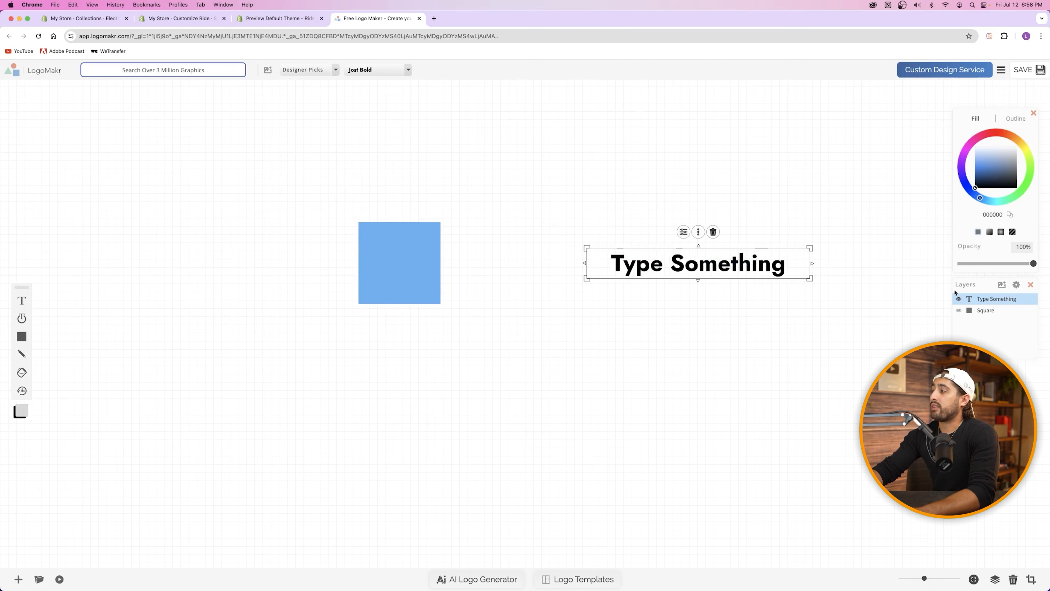
click(989, 167)
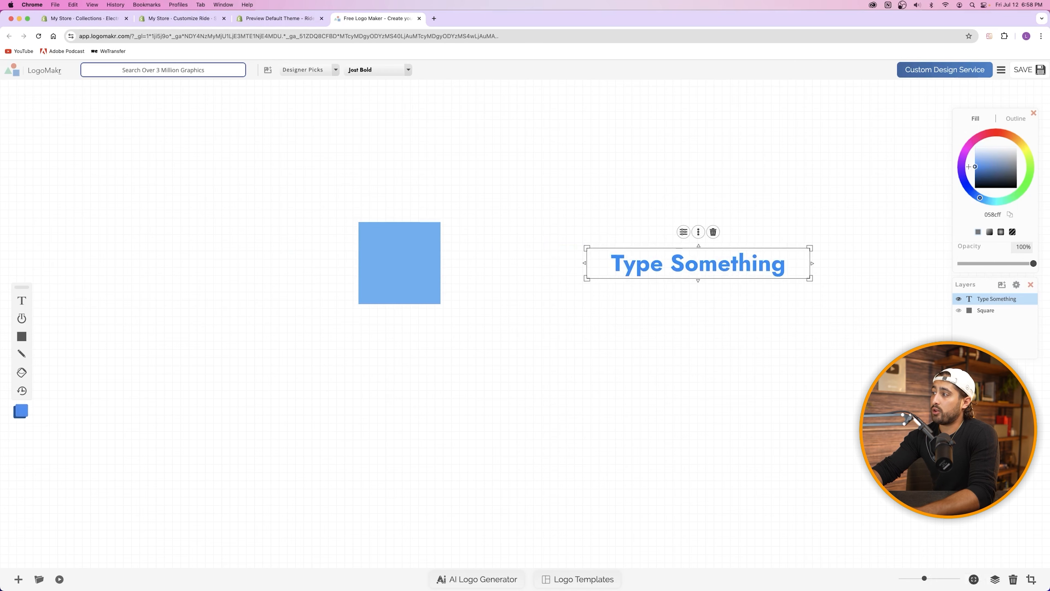
mouse_move(1012, 167)
mouse_down()
mouse_move(957, 168)
mouse_move(1018, 128)
mouse_move(1036, 182)
mouse_move(985, 207)
mouse_move(1024, 118)
mouse_up()
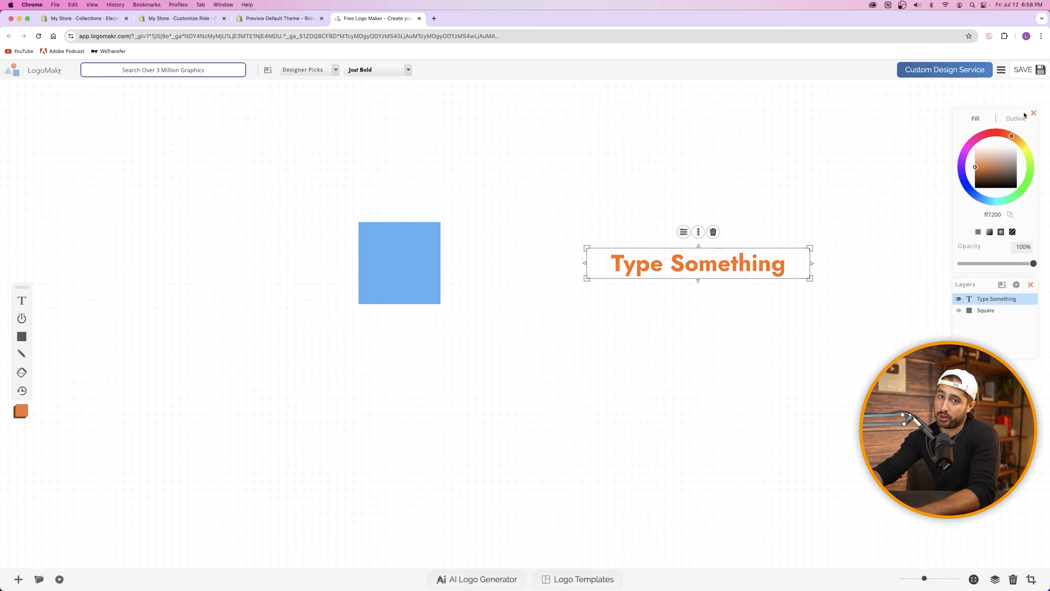
drag(715, 145, 340, 312)
key(Delete)
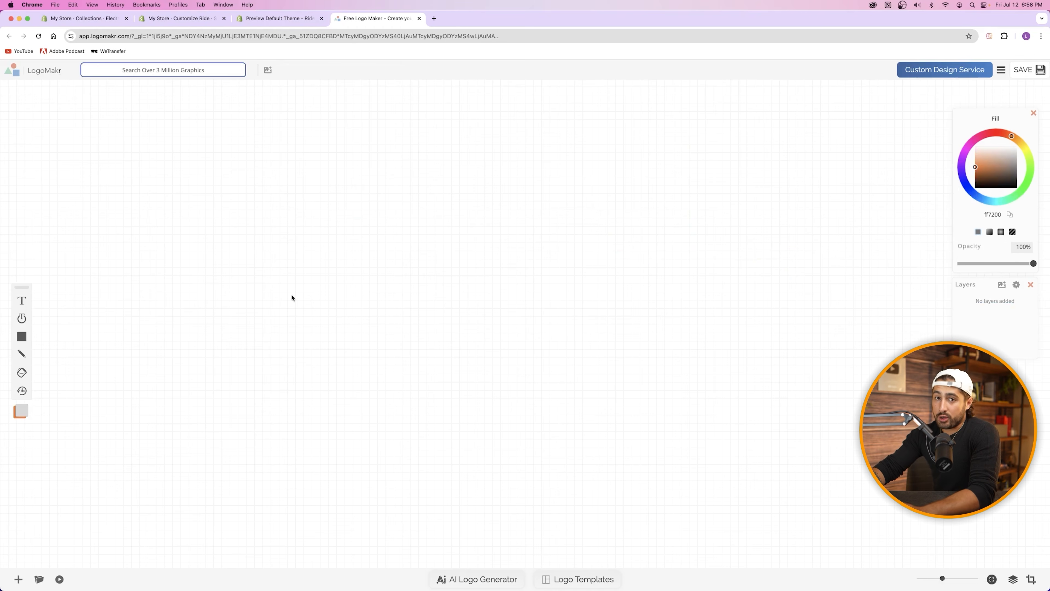
Step: Open the American Beef Company badge template from LogoMakr's Templates gallery
click(288, 19)
click(178, 20)
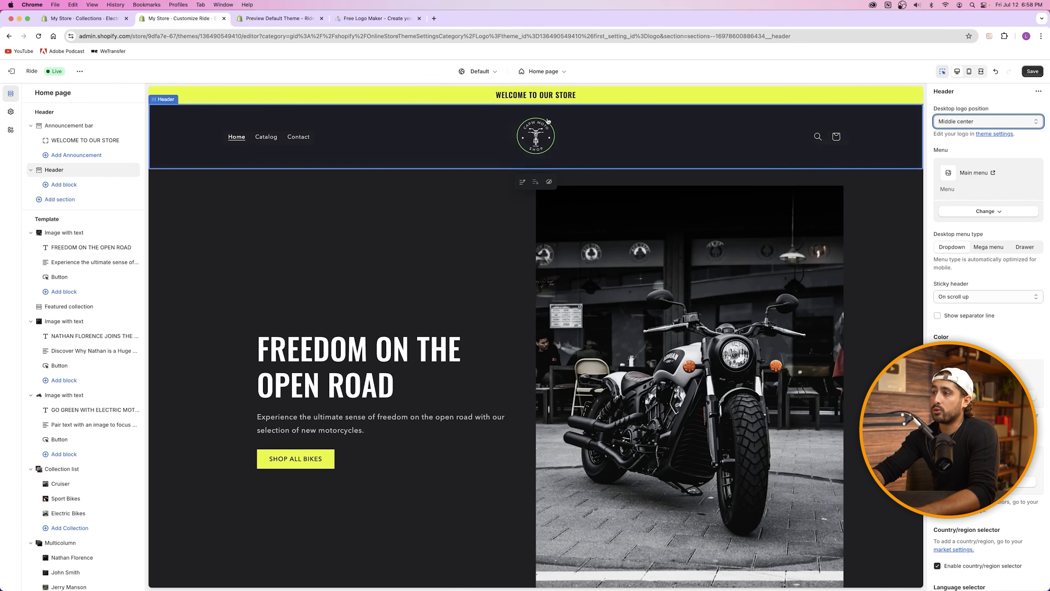
click(364, 18)
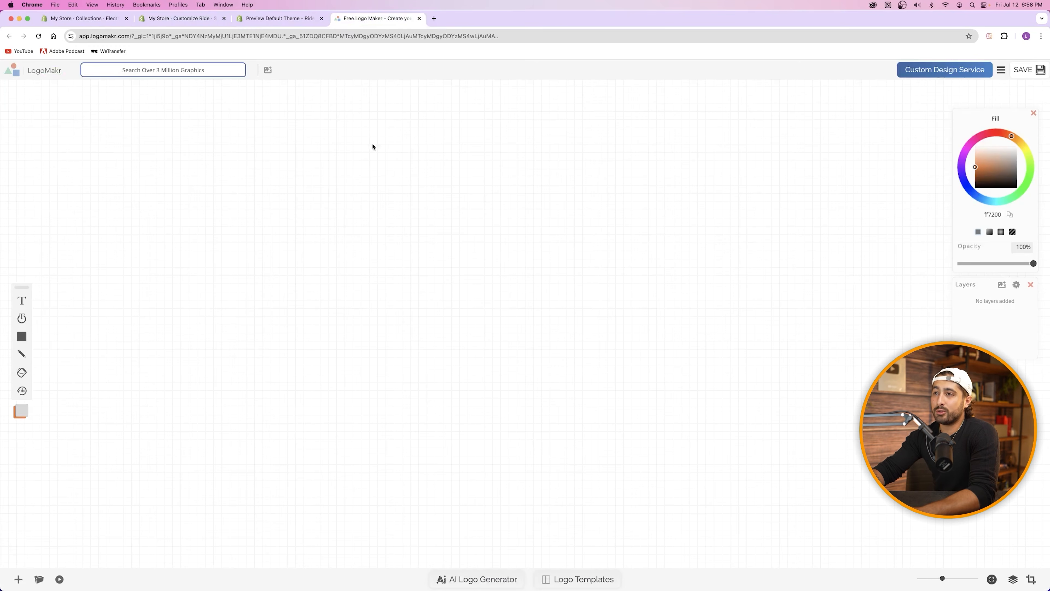
click(394, 38)
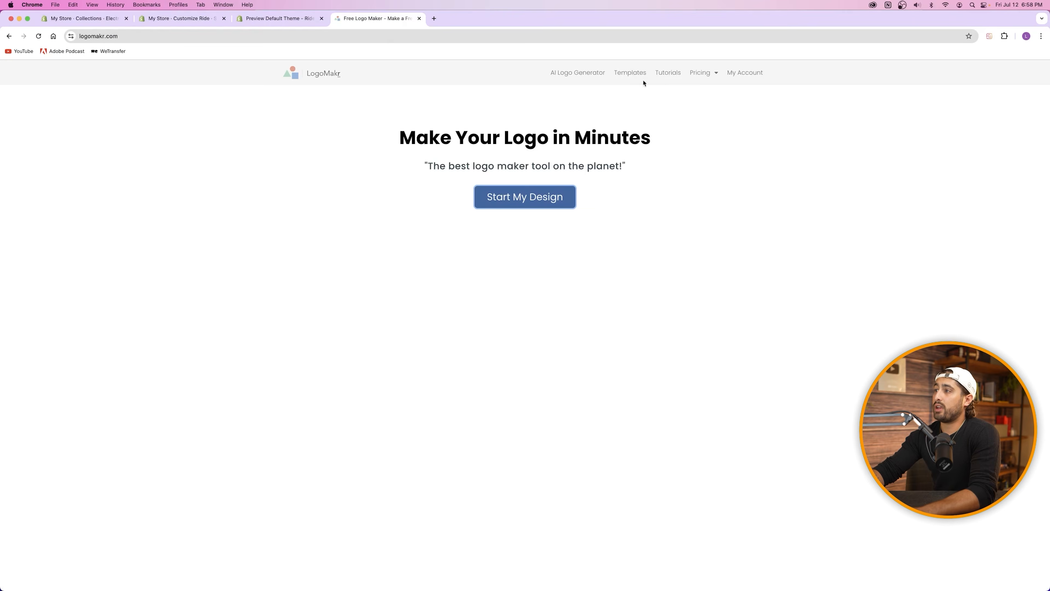
click(631, 76)
click(689, 233)
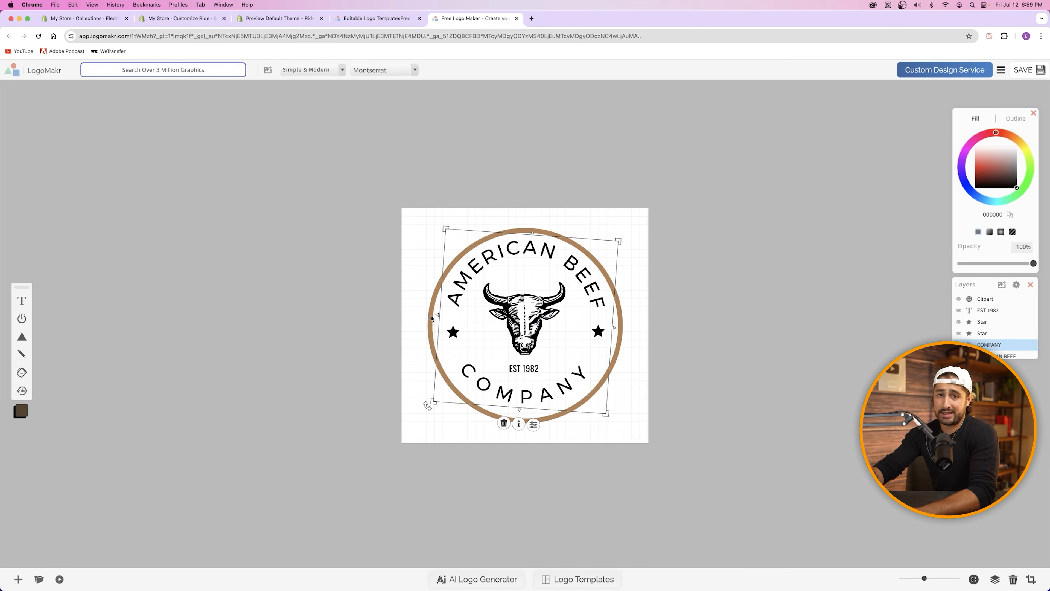
Step: Save the design, then change the curved COMPANY text to SHOP and rotate it
click(1040, 73)
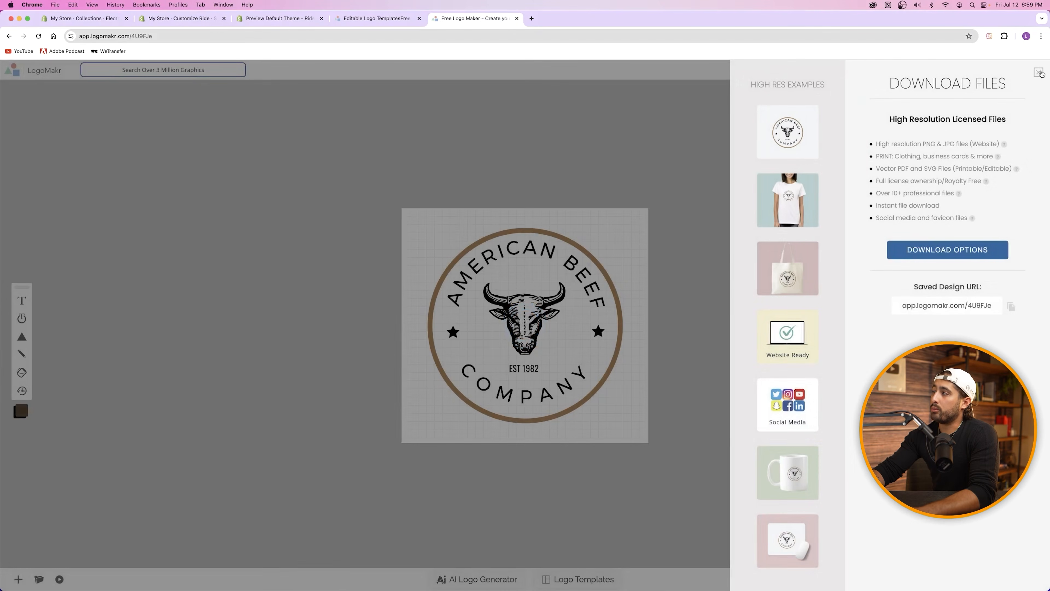
click(1040, 73)
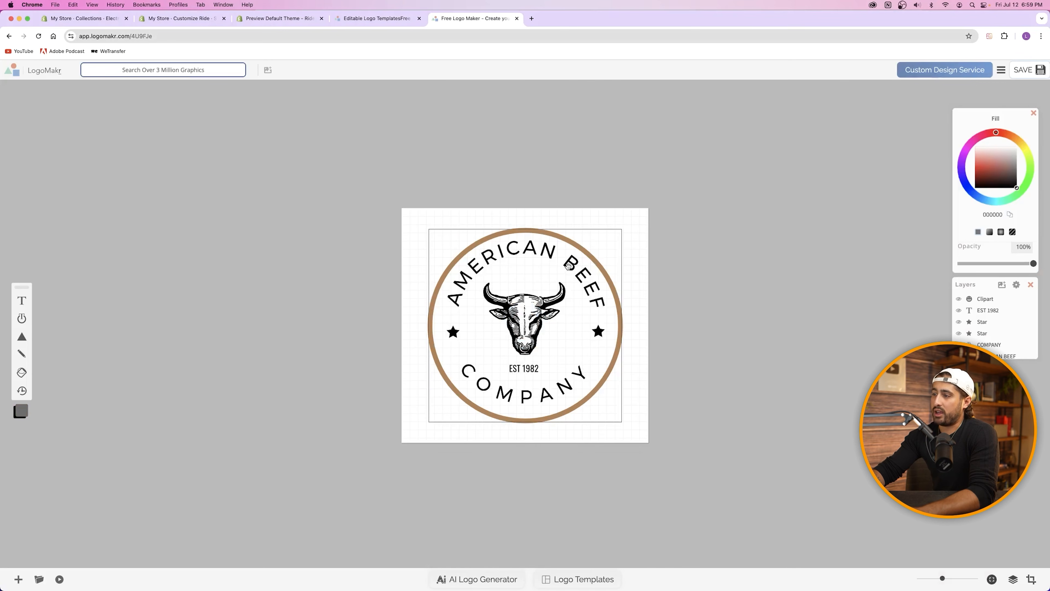
click(532, 318)
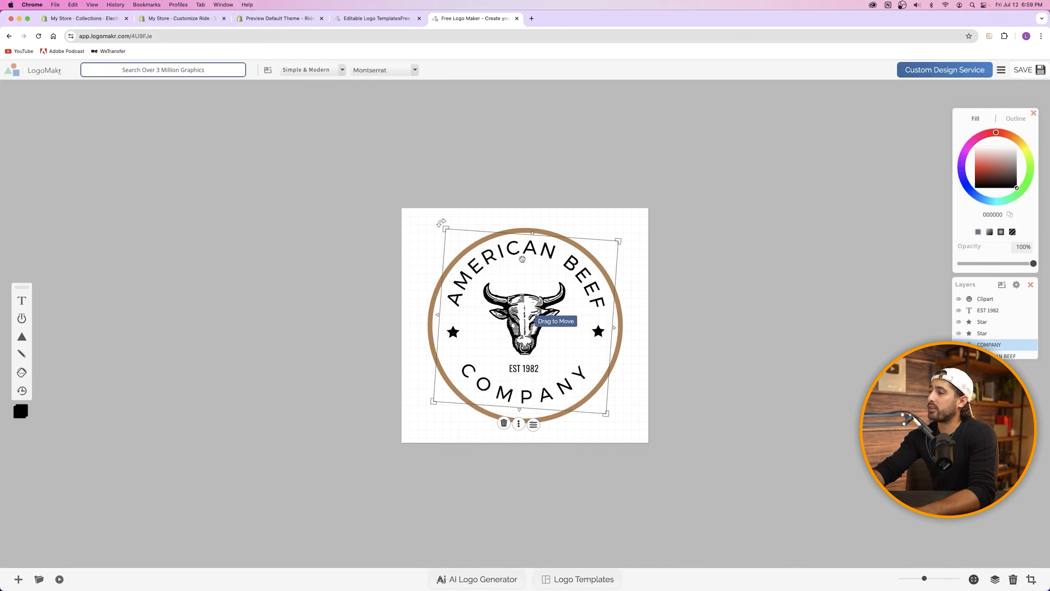
double_click(517, 392)
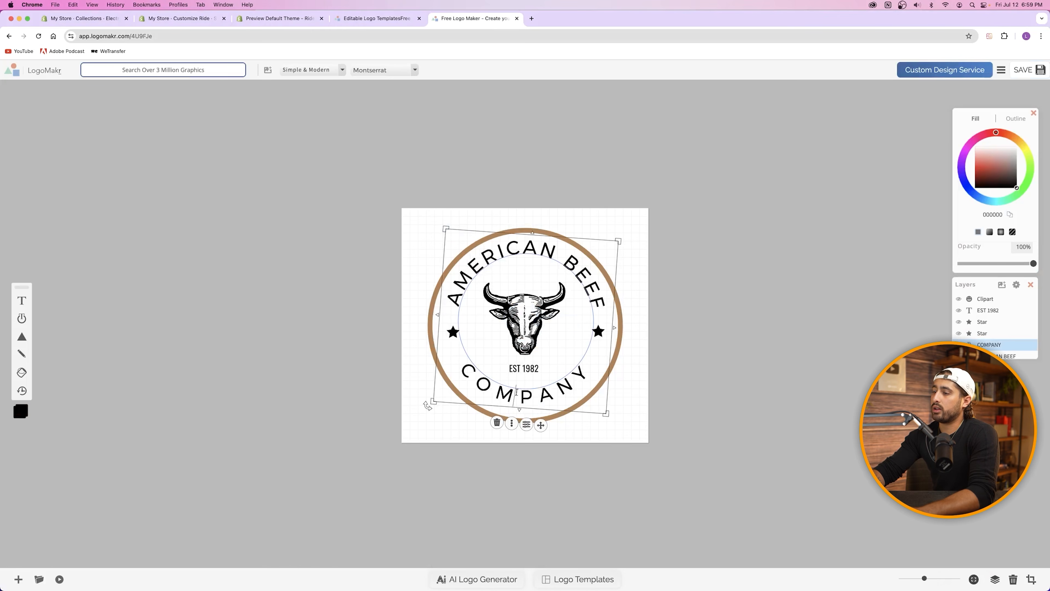
key(BackSpace)
key(BackSpace)
key(BackSpace)
key(Delete)
key(Delete)
key(Delete)
key(Delete)
text(SHOP)
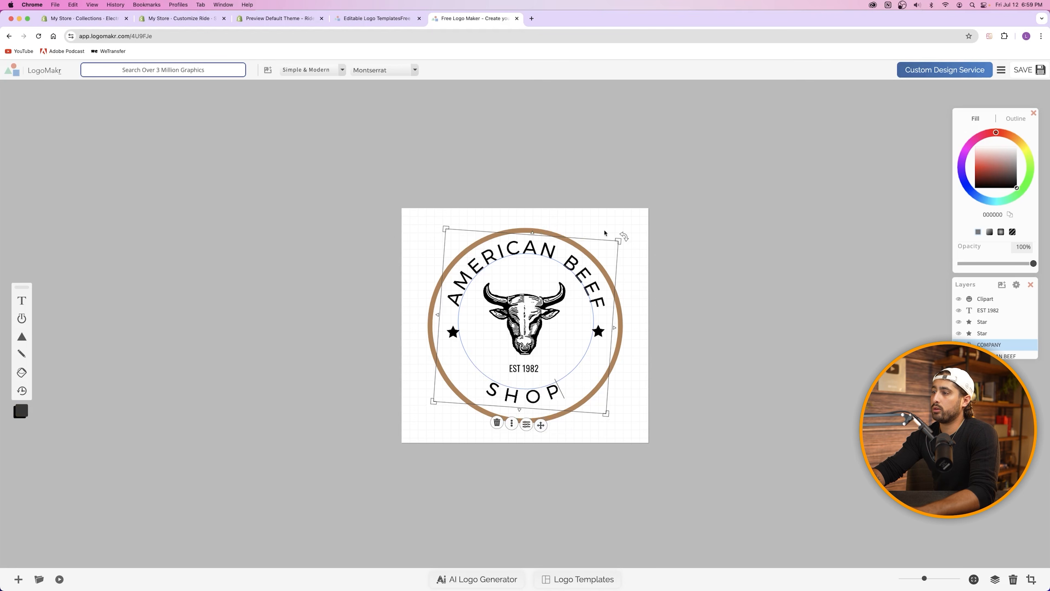
drag(623, 235, 622, 229)
click(754, 368)
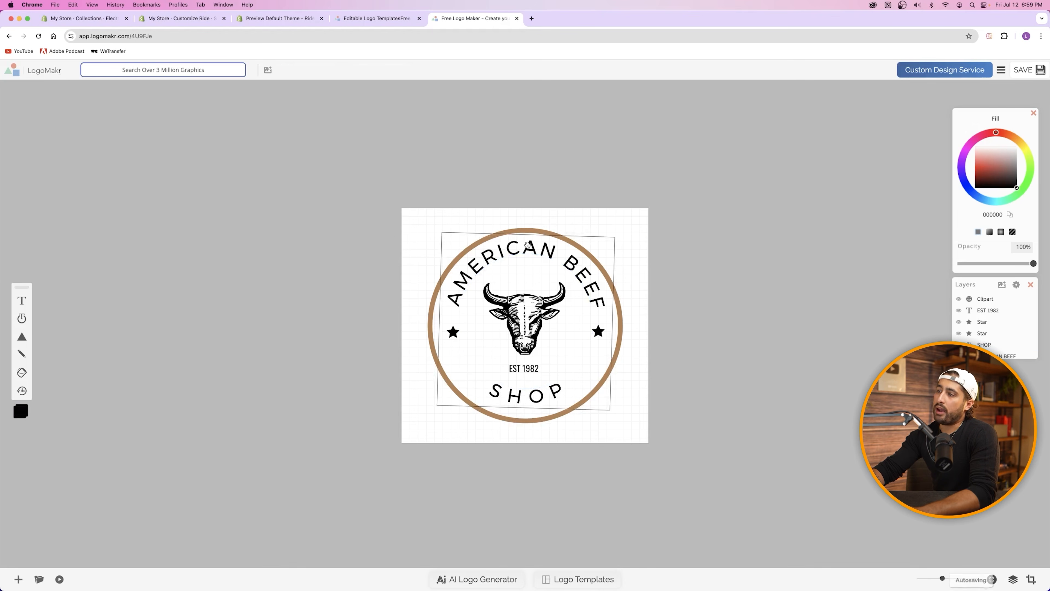
Step: Move the AMERICAN BEEF layer above SHOP and retitle it CAPW MOTO
scroll(1004, 345, down, 1)
click(1004, 343)
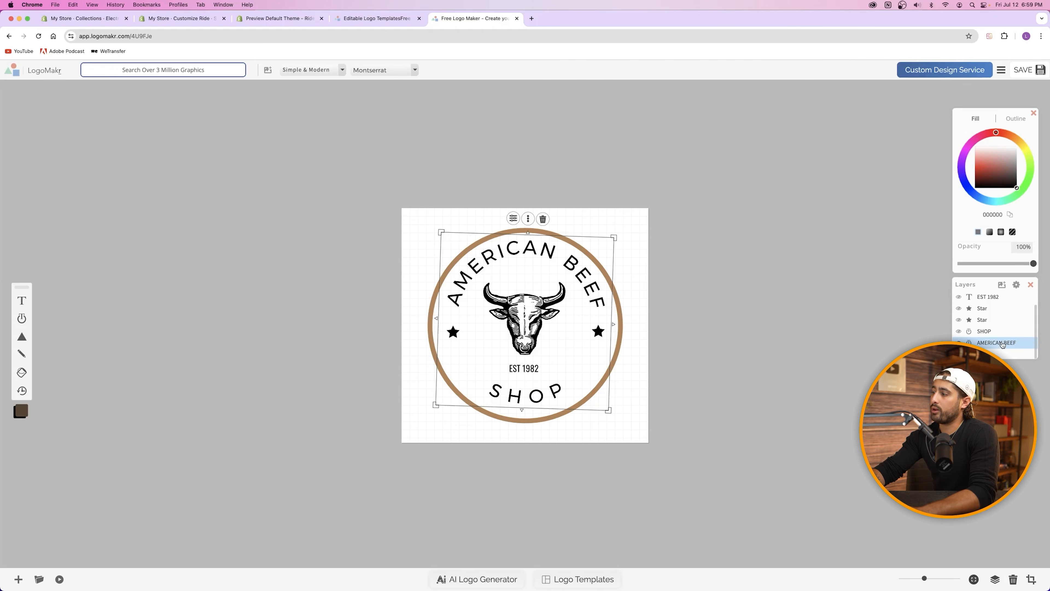
drag(990, 344, 991, 331)
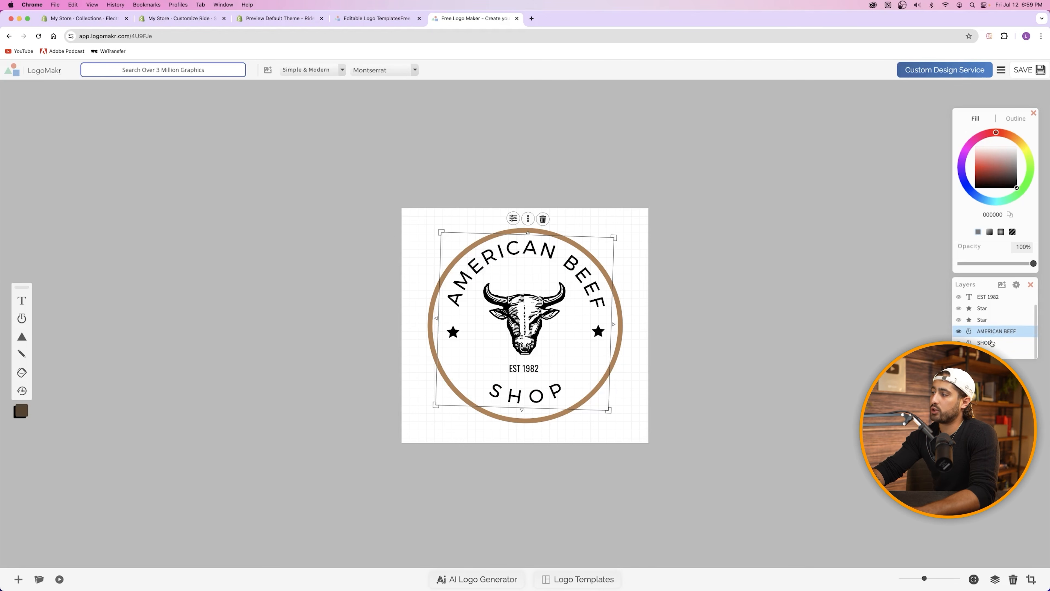
click(518, 248)
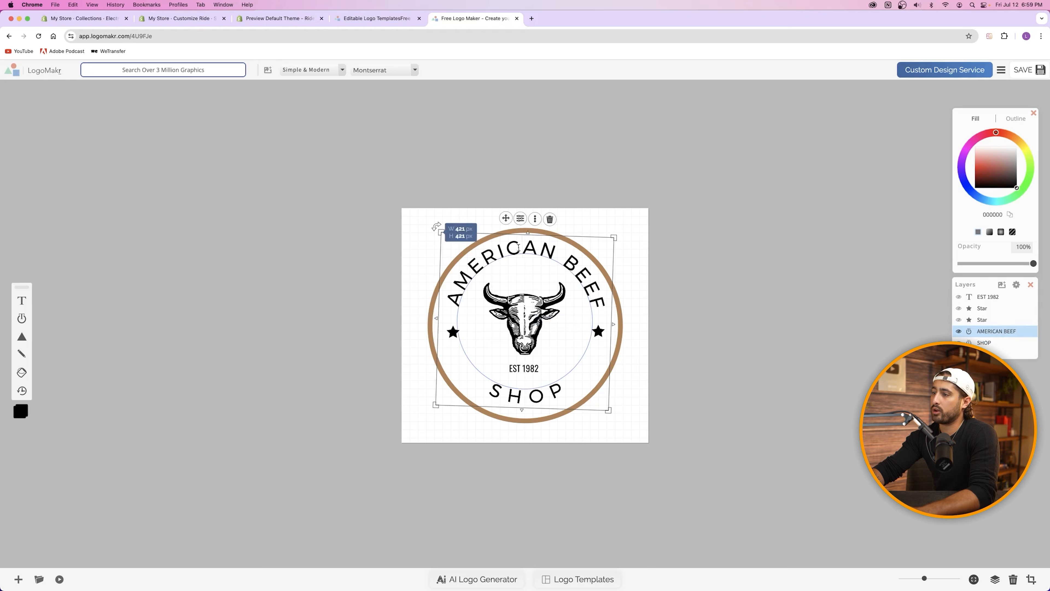
key(super+a)
key(BackSpace)
text(CAPW SHOP)
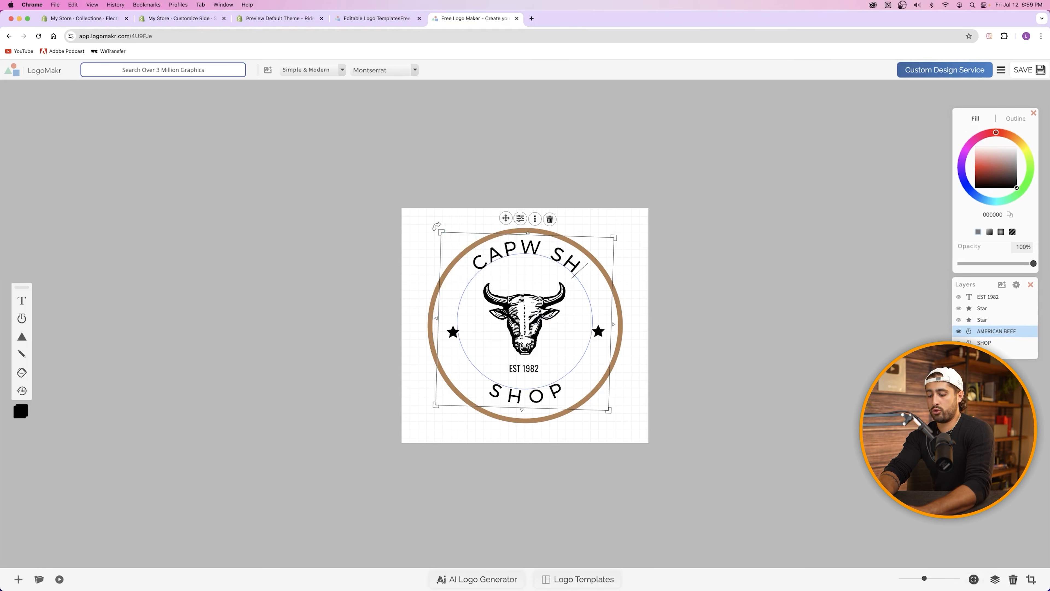
key(BackSpace)
key(BackSpace)
key(BackSpace)
key(BackSpace)
text(MOTO)
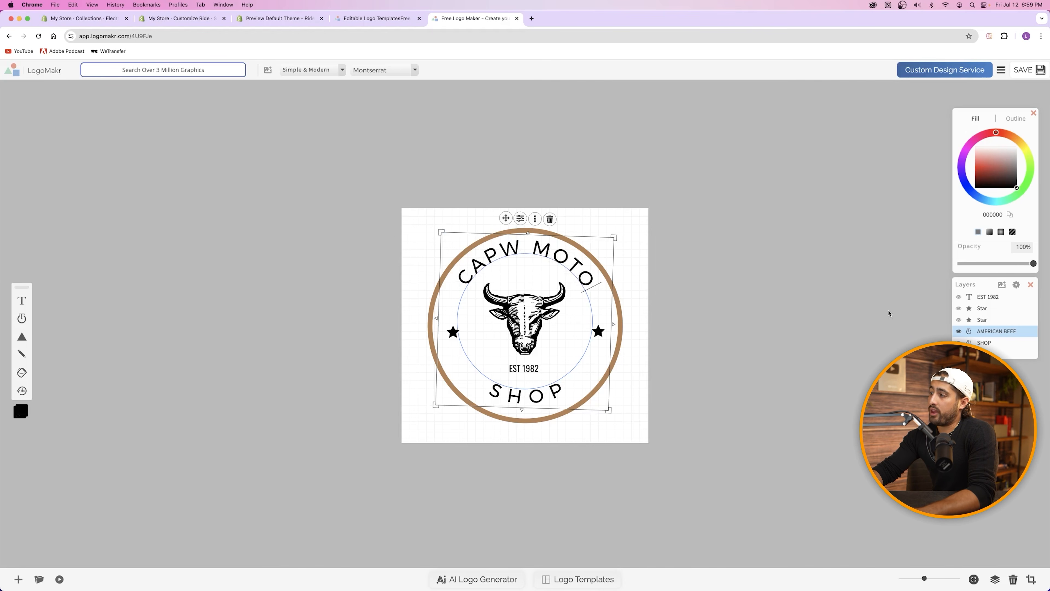
Step: Select the bull graphic and search the graphics library for 'motorcycle' to replace it
scroll(979, 328, up, 2)
click(988, 299)
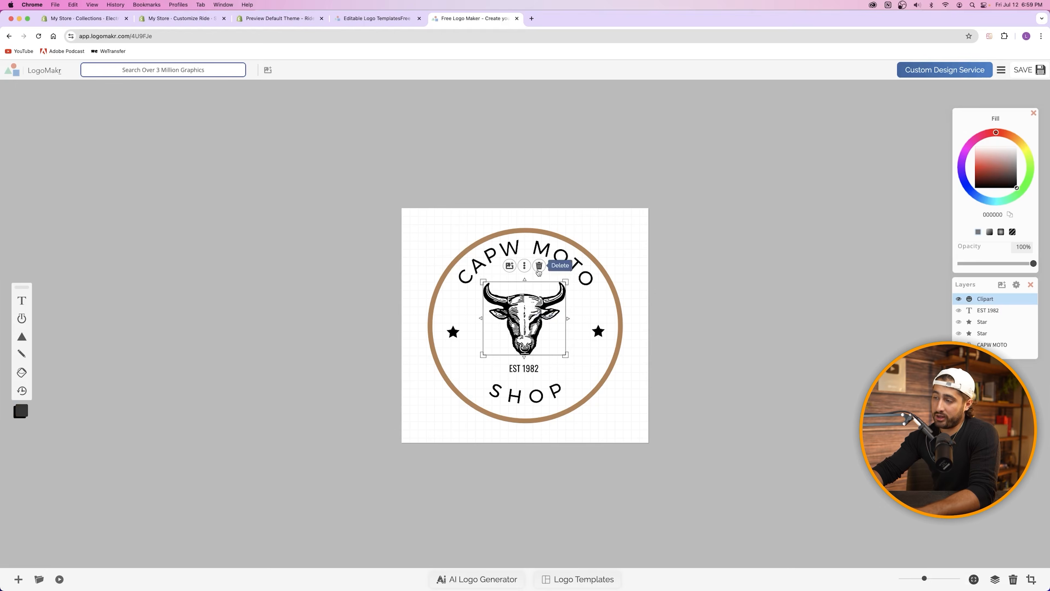
click(182, 70)
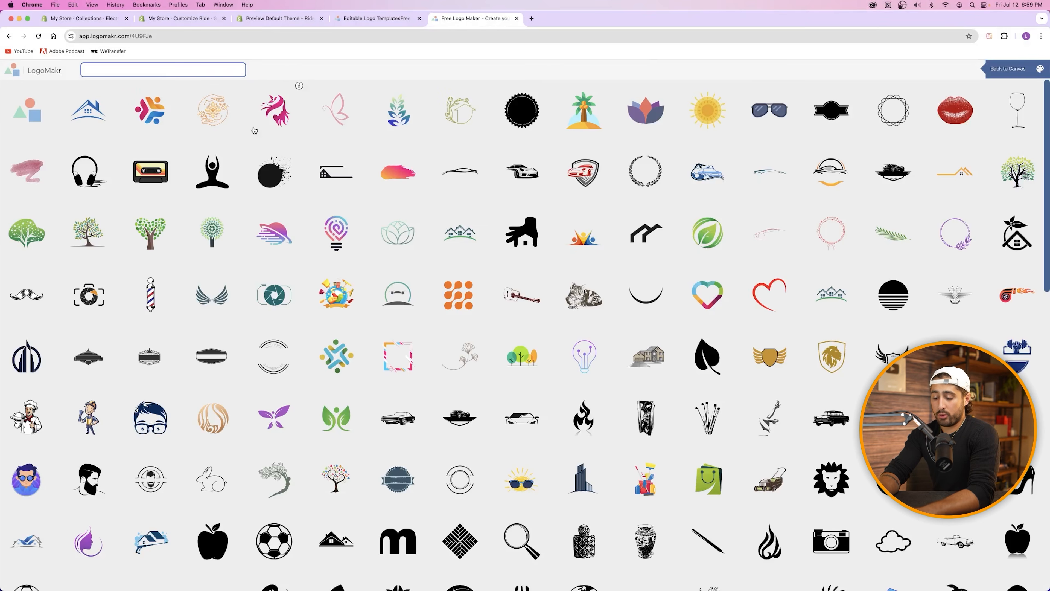
text(motorcycle)
key(Return)
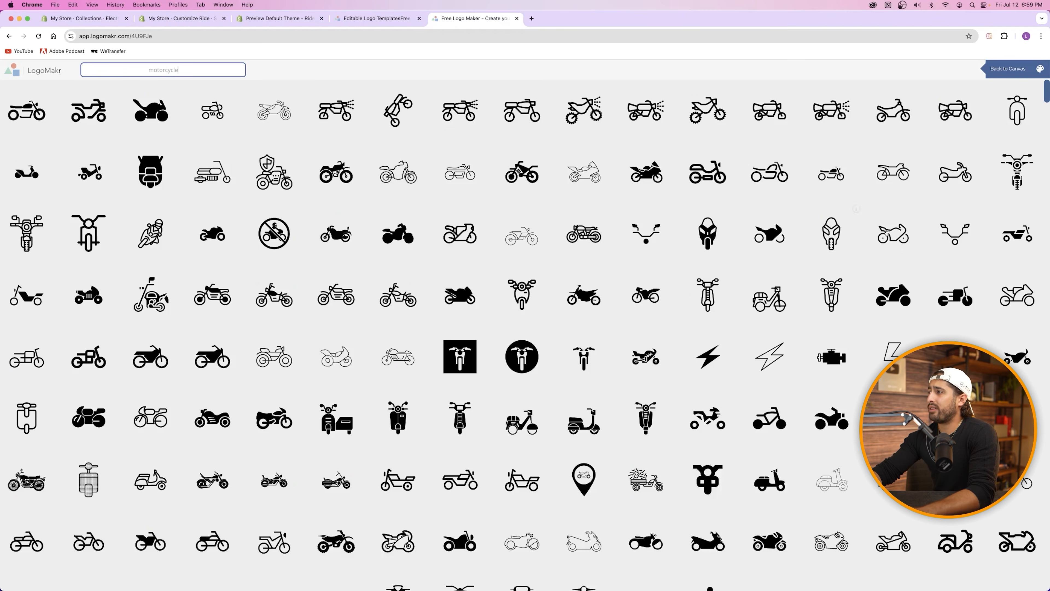
Step: Swap the bull for the front-view motorcycle icon and delete the brown circle border
click(1016, 176)
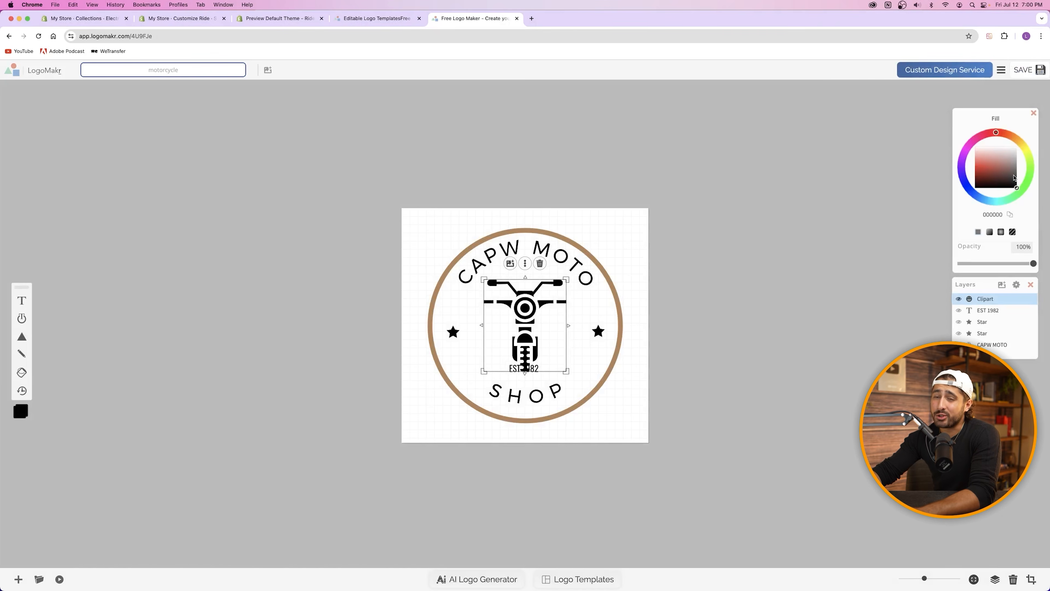
click(621, 297)
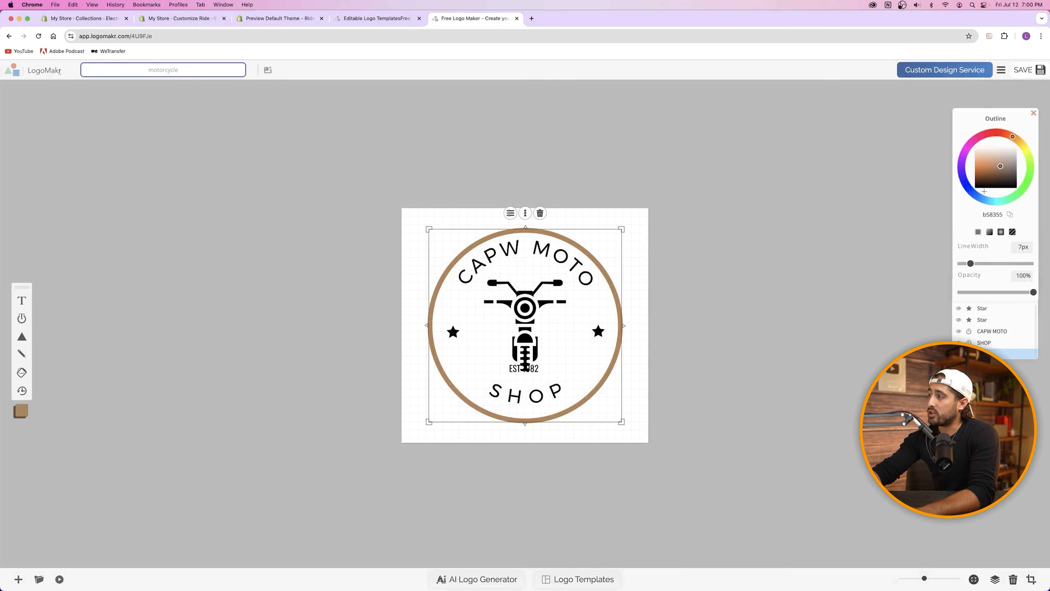
click(1031, 189)
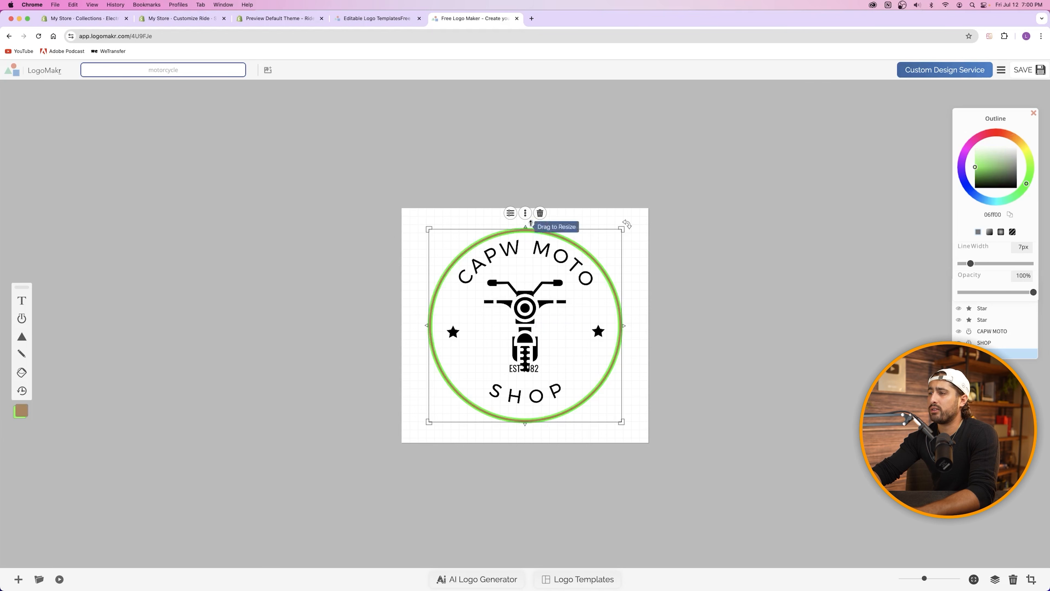
click(540, 212)
Step: Add a centered, enlarged Ring shape with a bright green 00ff28 outline about 8.84px thick
mouse_move(25, 343)
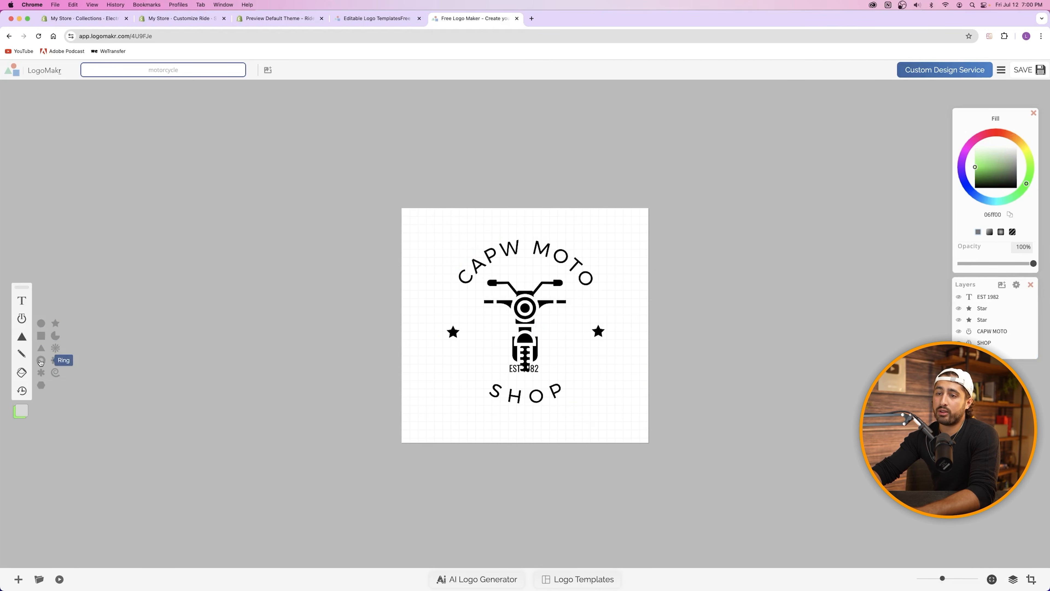
click(41, 363)
drag(533, 329, 680, 169)
drag(632, 248, 578, 297)
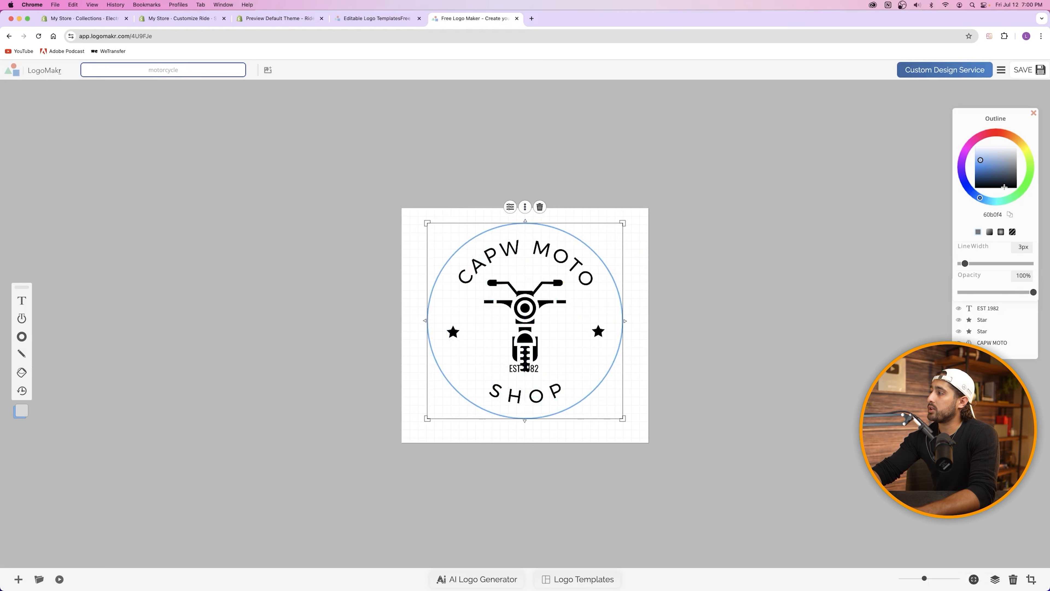
click(1023, 189)
drag(967, 262, 972, 262)
click(846, 261)
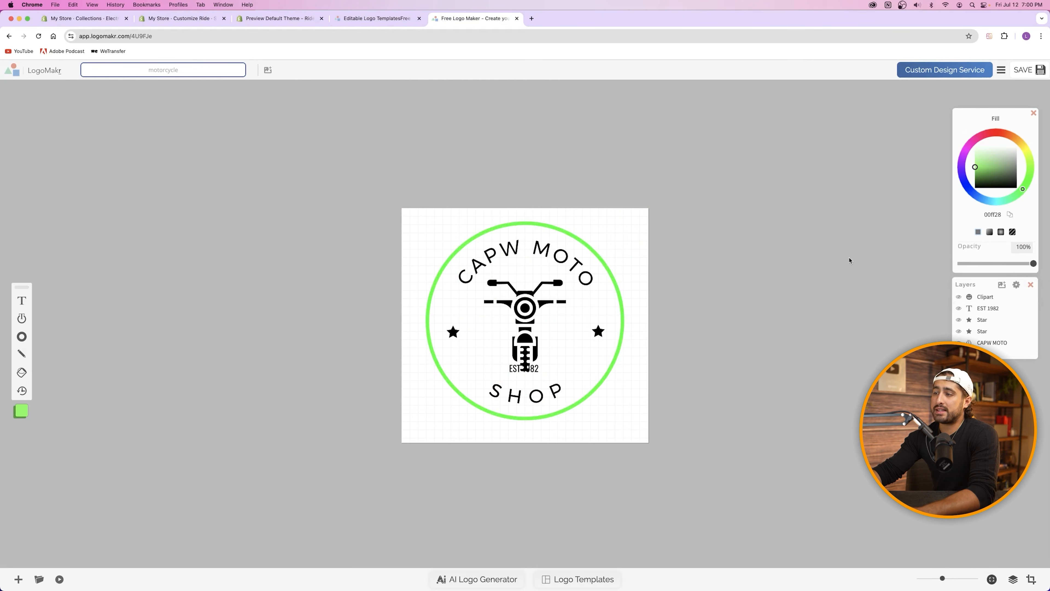
click(204, 19)
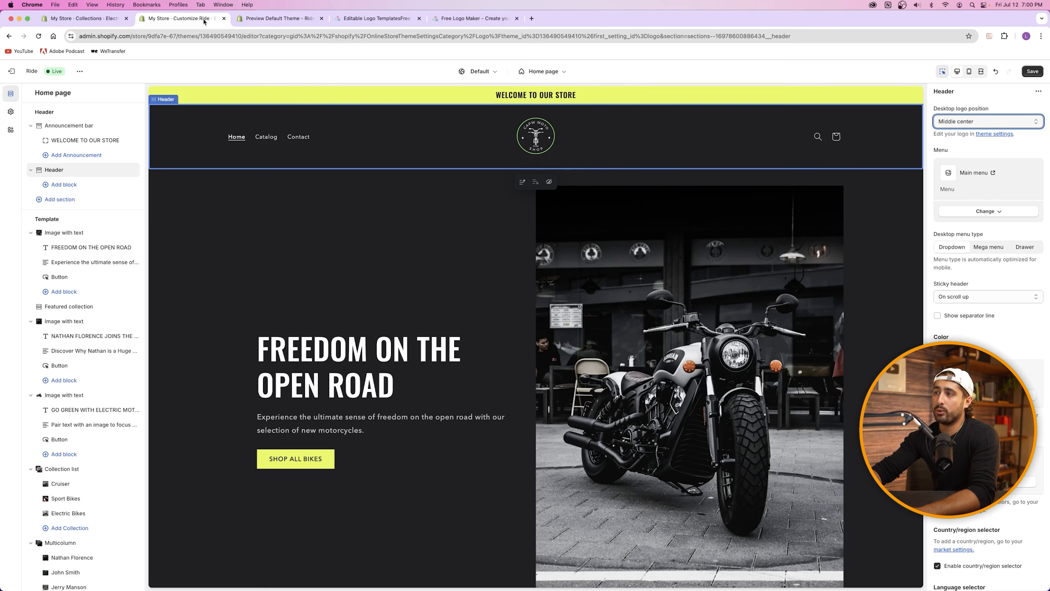
Step: Fill every element except the Ring with white ffffff so only the green ring shows
click(471, 18)
drag(720, 161, 482, 326)
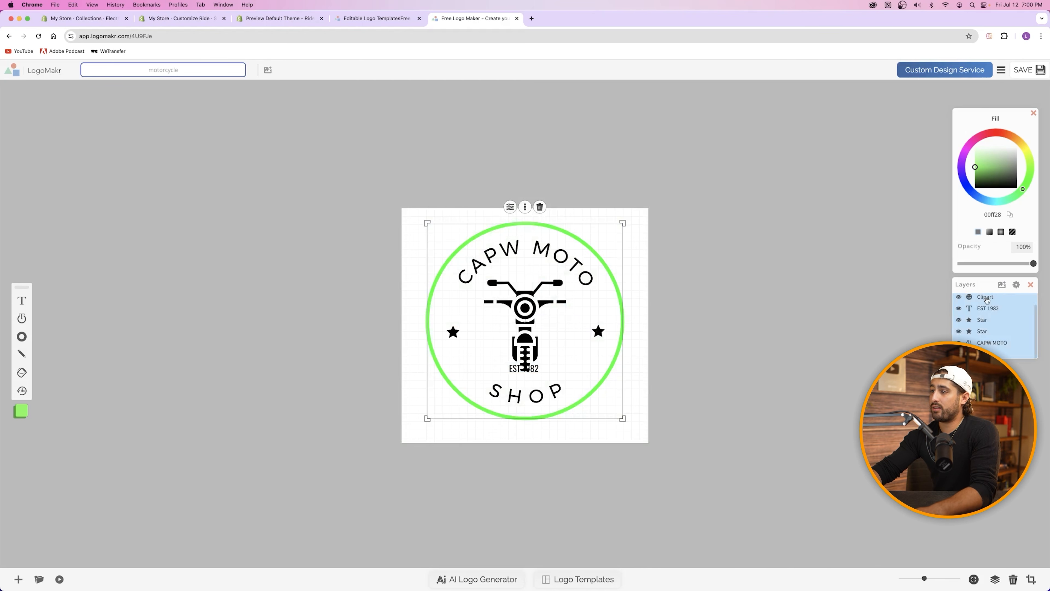
scroll(987, 327, up, 1)
shift+click(983, 300)
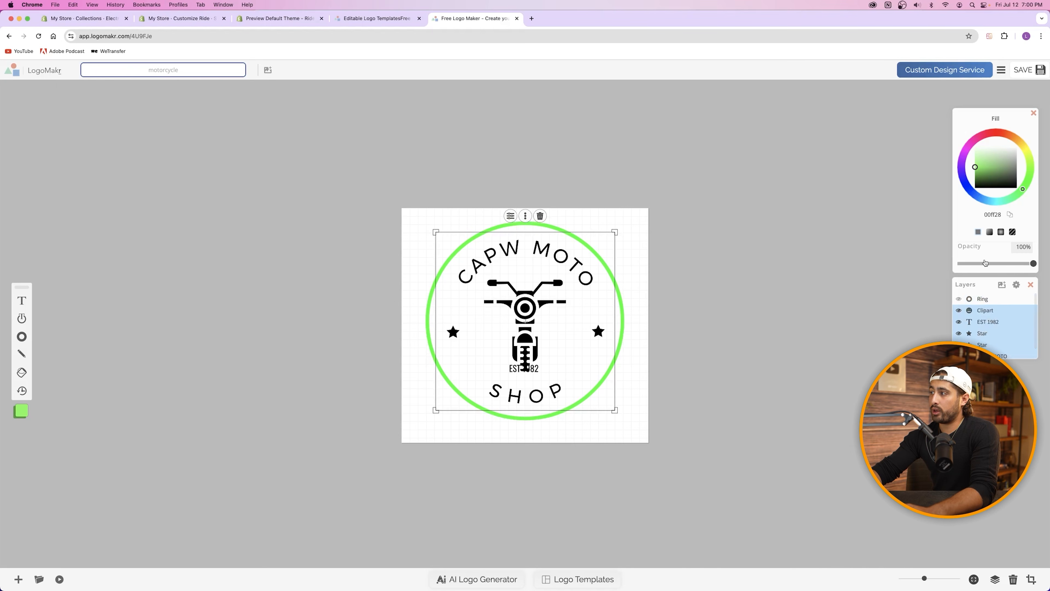
drag(1004, 161, 1018, 144)
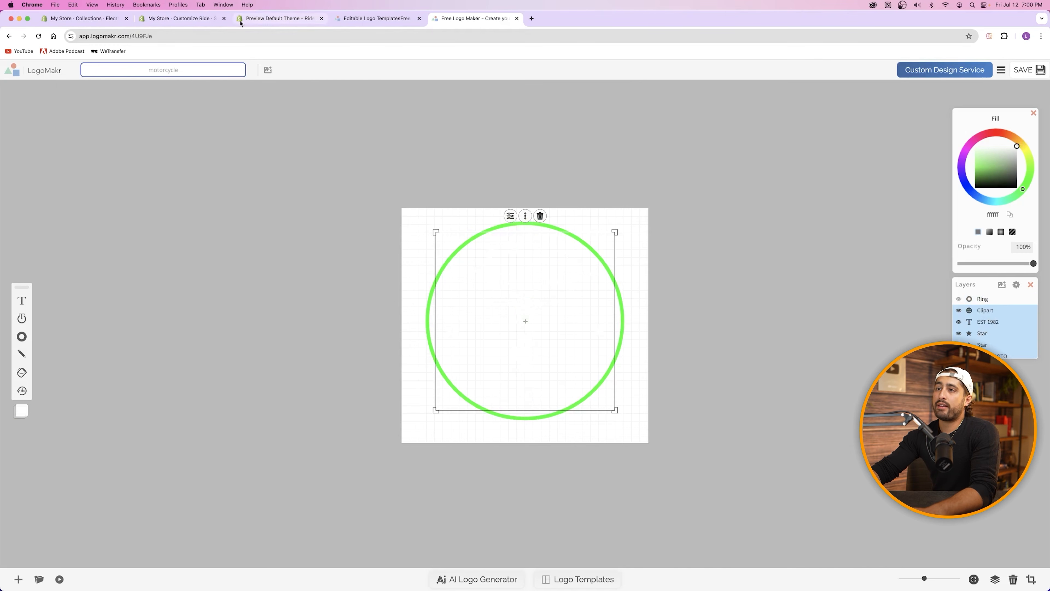
click(195, 19)
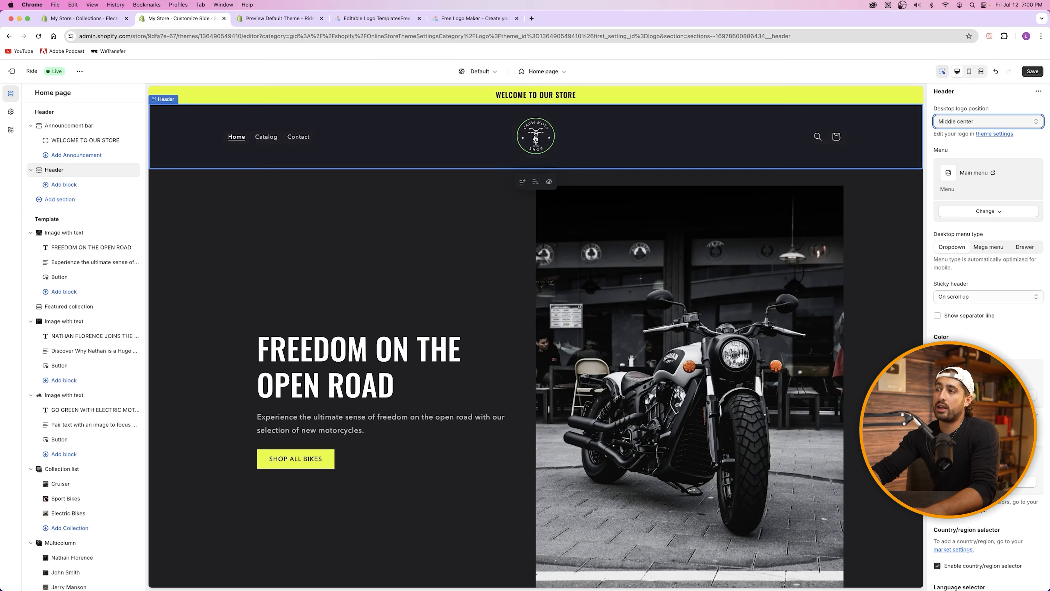
click(474, 19)
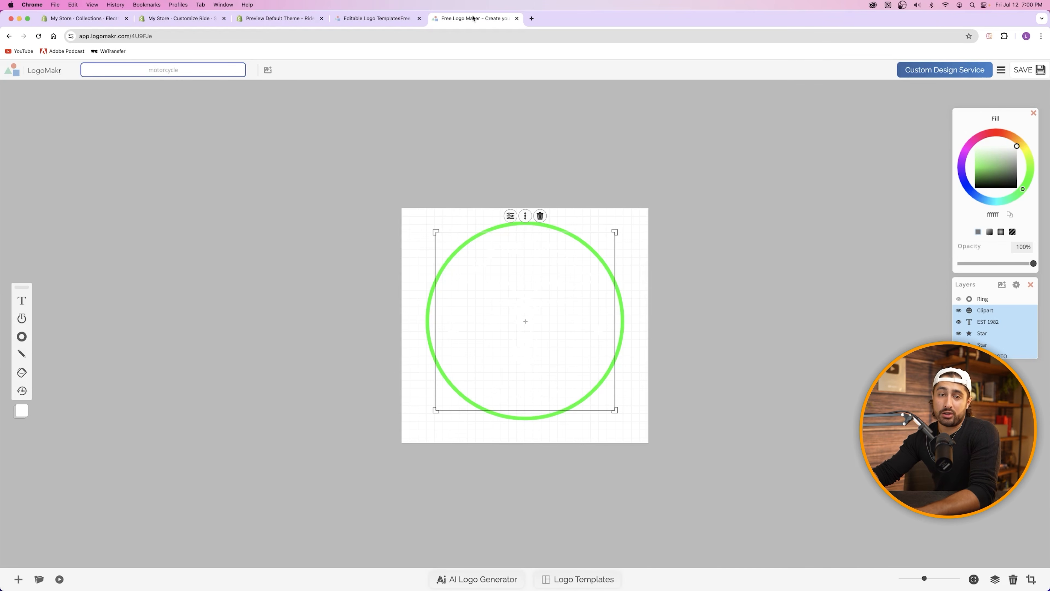
click(633, 202)
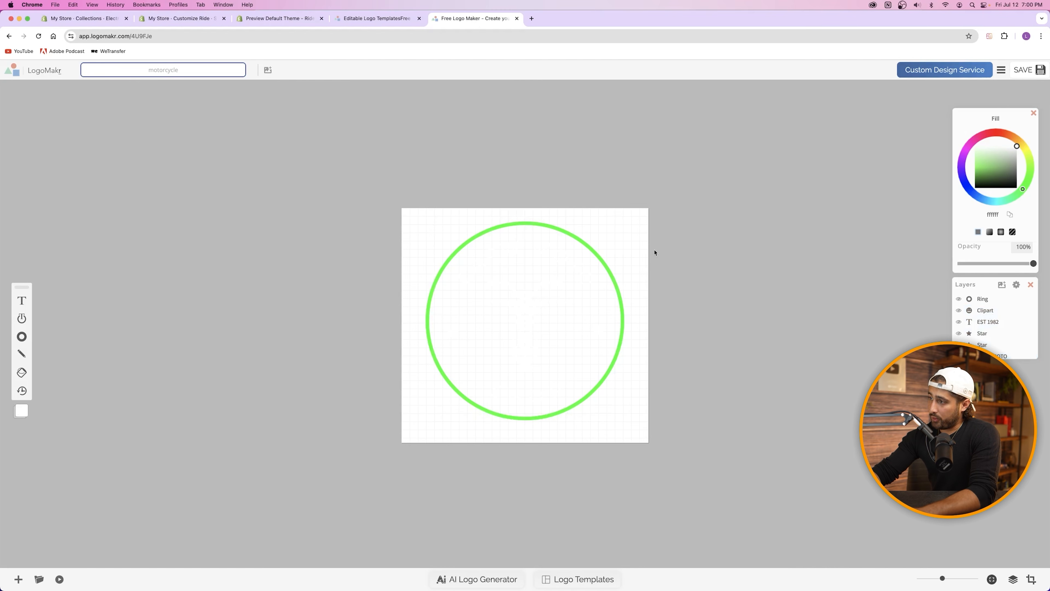
Step: Save the ring design and open Download Options in the Download Files panel
click(1028, 76)
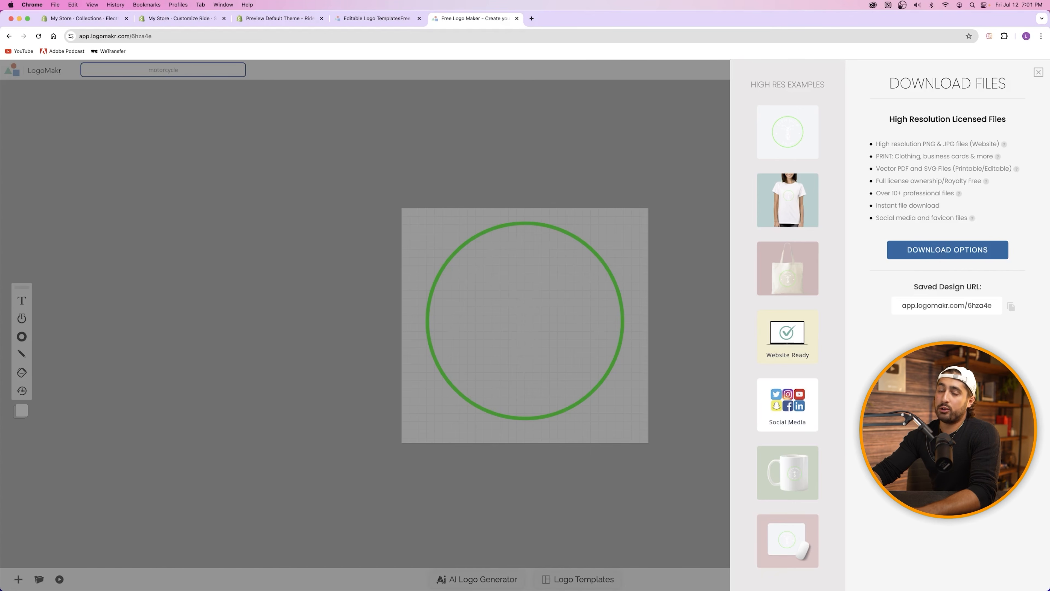
click(933, 254)
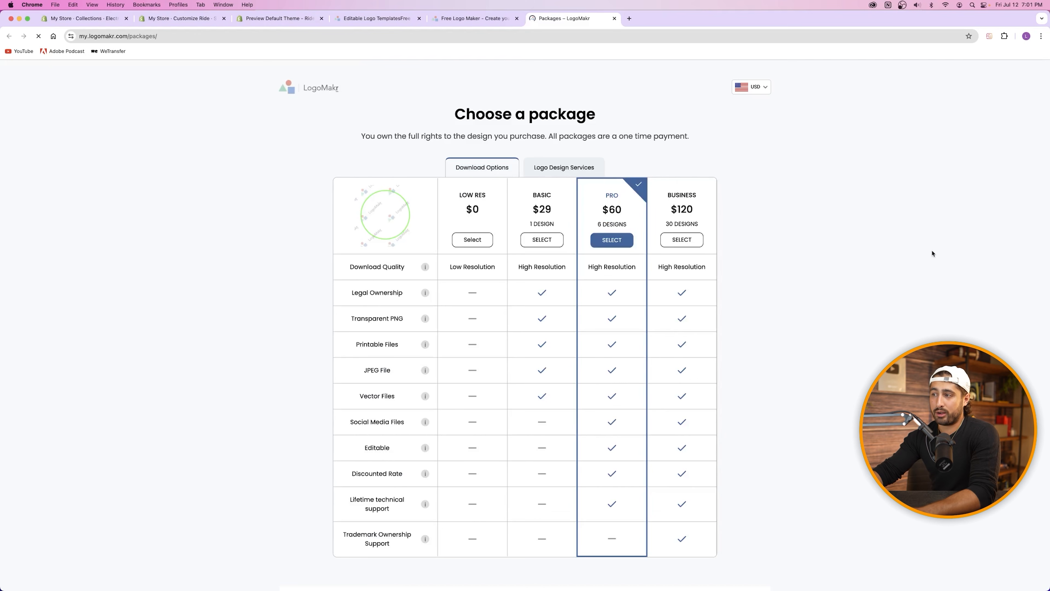
double_click(615, 211)
drag(459, 207, 492, 215)
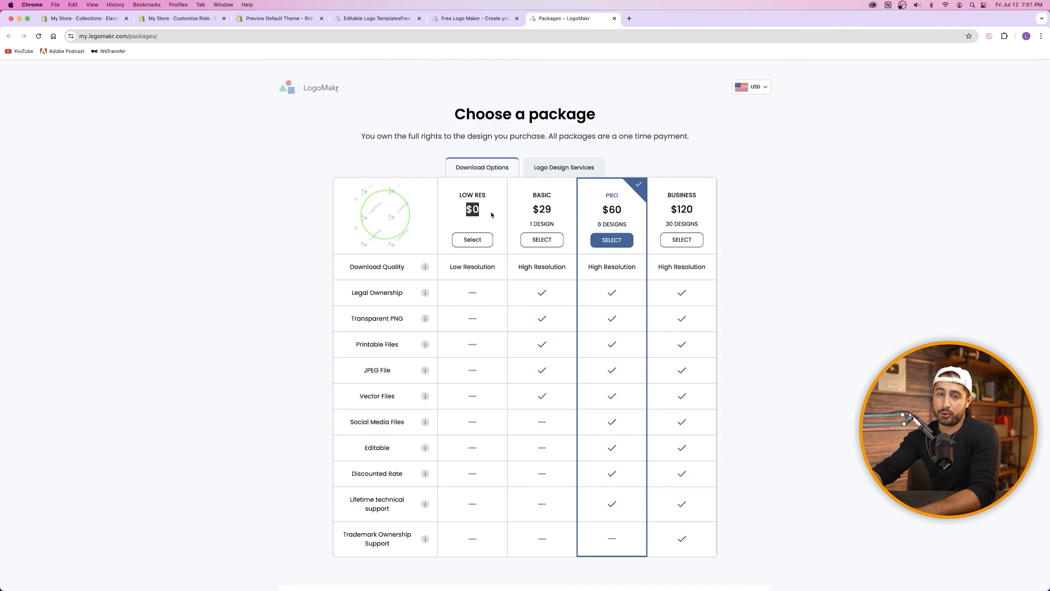
click(472, 240)
click(510, 304)
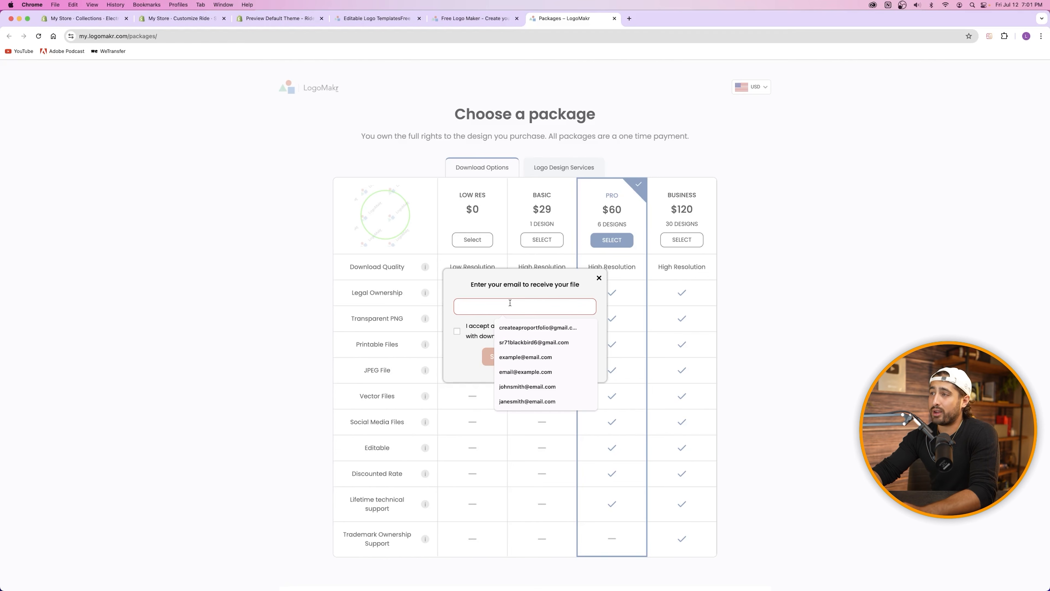
click(519, 254)
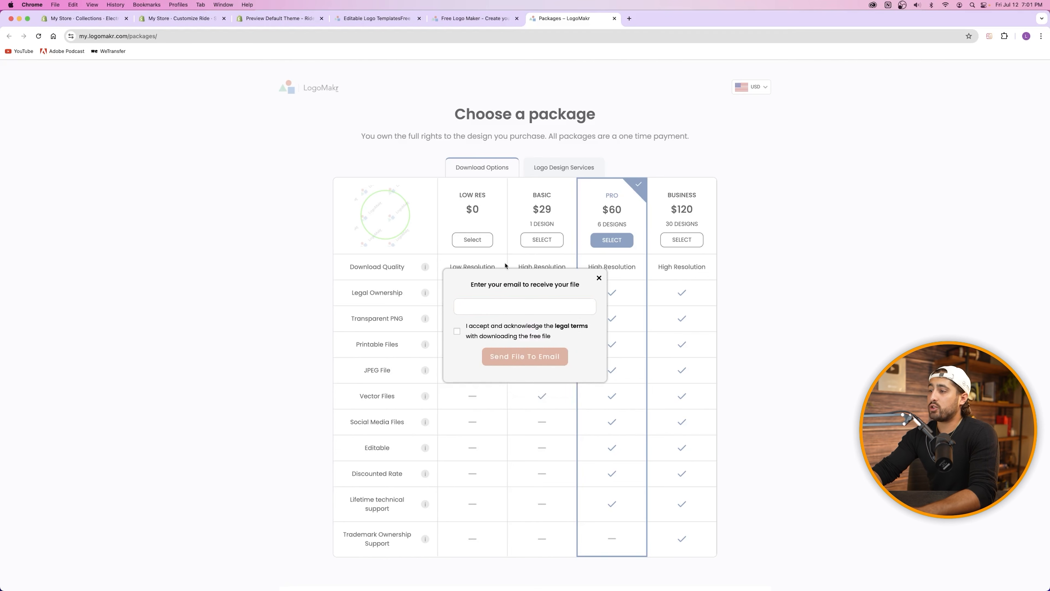
click(598, 278)
scroll(468, 265, down, 5)
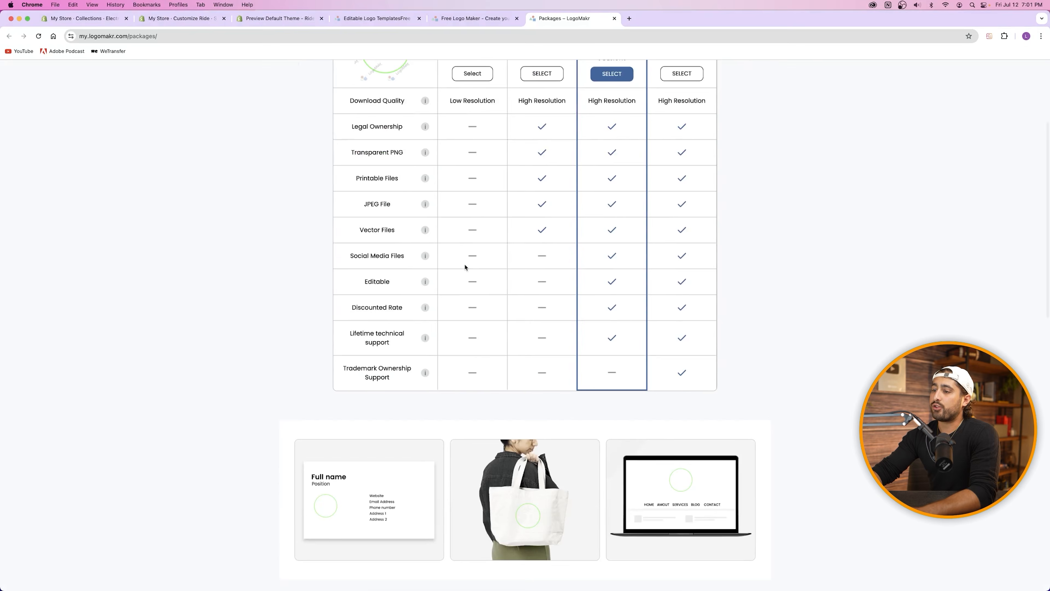
scroll(419, 206, down, 15)
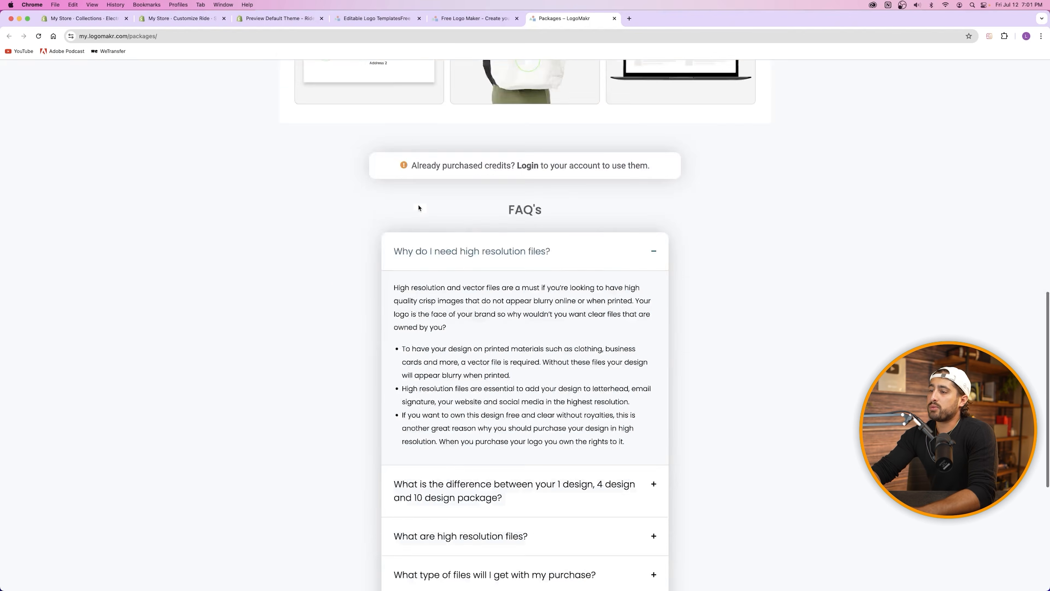
scroll(423, 204, up, 20)
scroll(424, 203, down, 20)
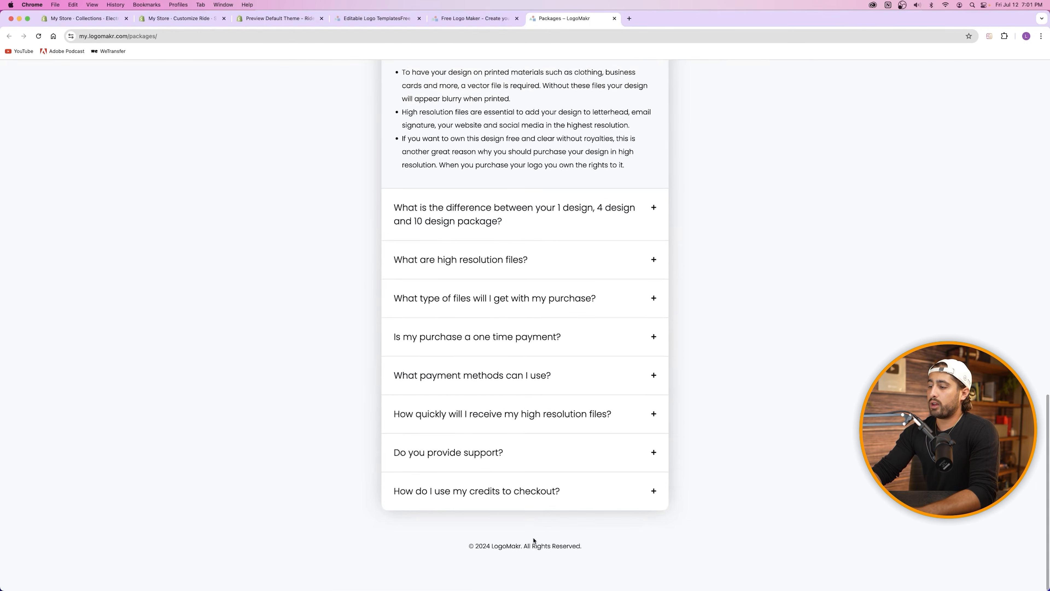
scroll(427, 306, up, 8)
scroll(428, 306, up, 15)
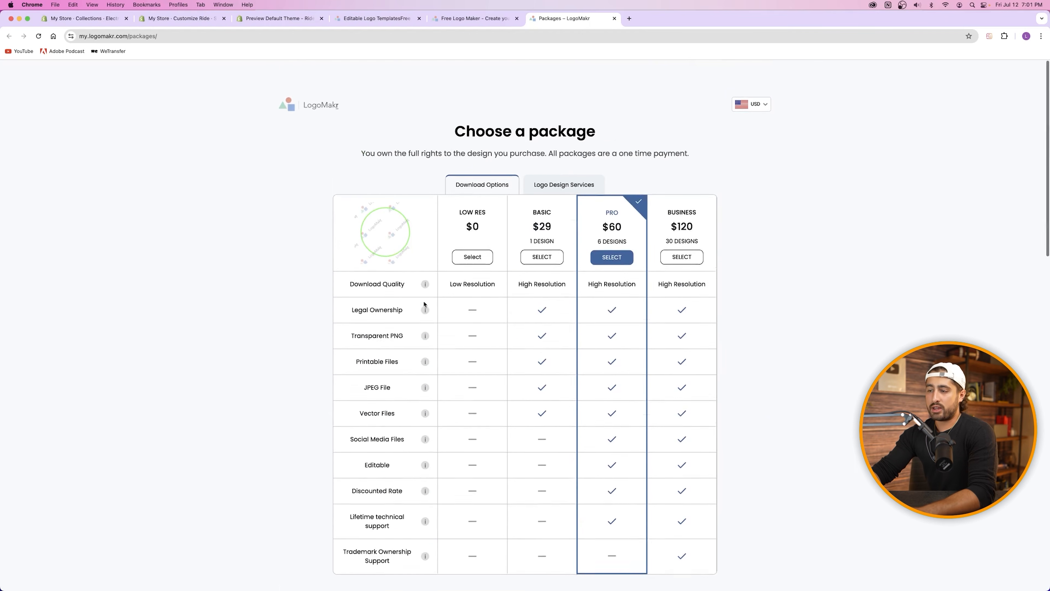
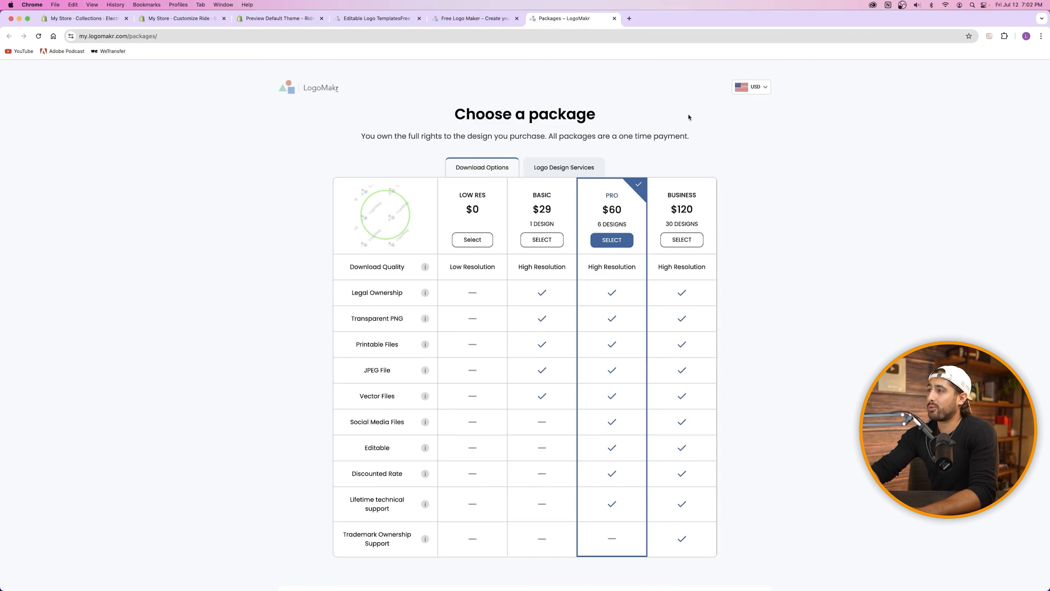
Step: Close the LogoMakr Packages, Free Logo Maker and Logo Templates tabs, then return to the theme editor
click(615, 19)
click(517, 19)
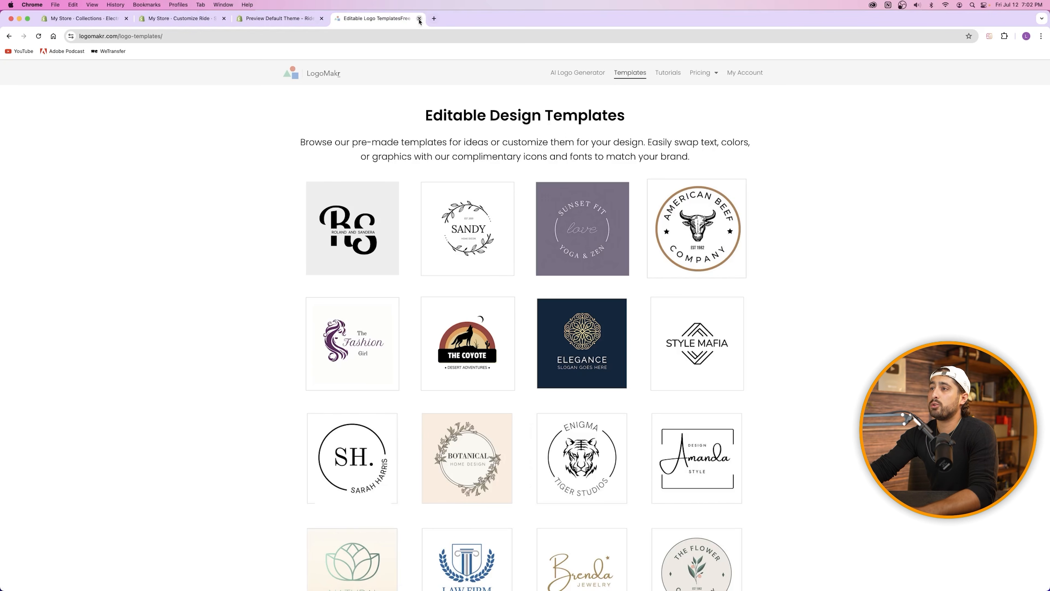
click(418, 18)
click(198, 19)
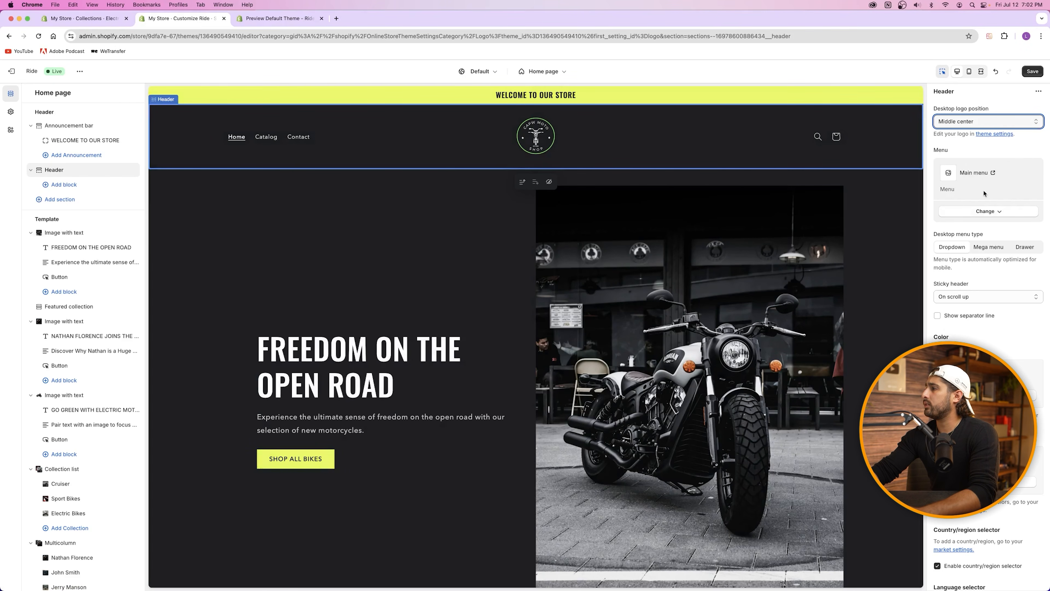
Step: Open the Main menu navigation and try dragging Home below Catalog
click(980, 176)
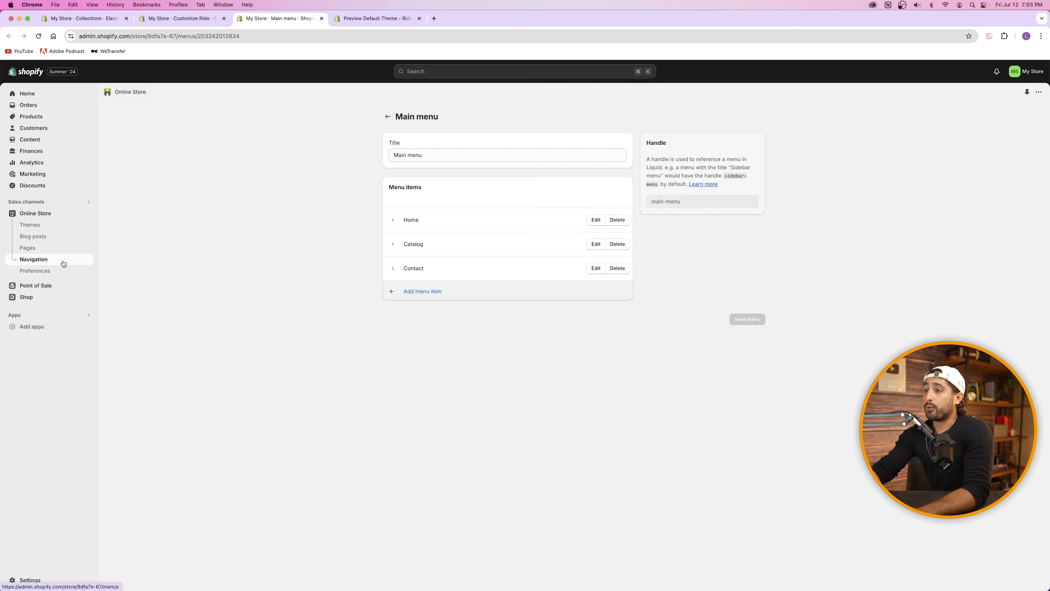
drag(393, 220, 393, 194)
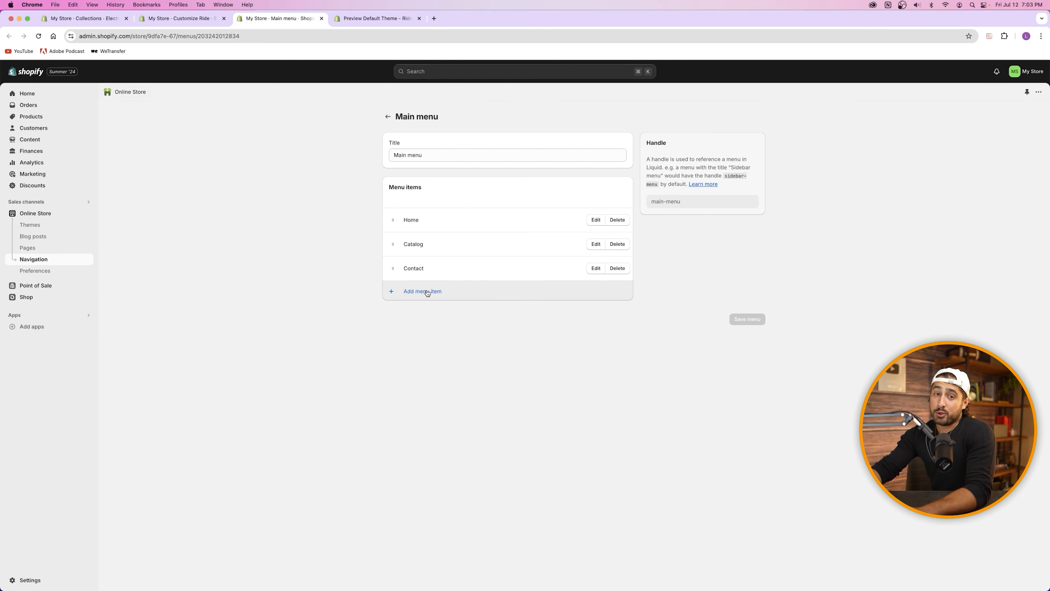
click(322, 18)
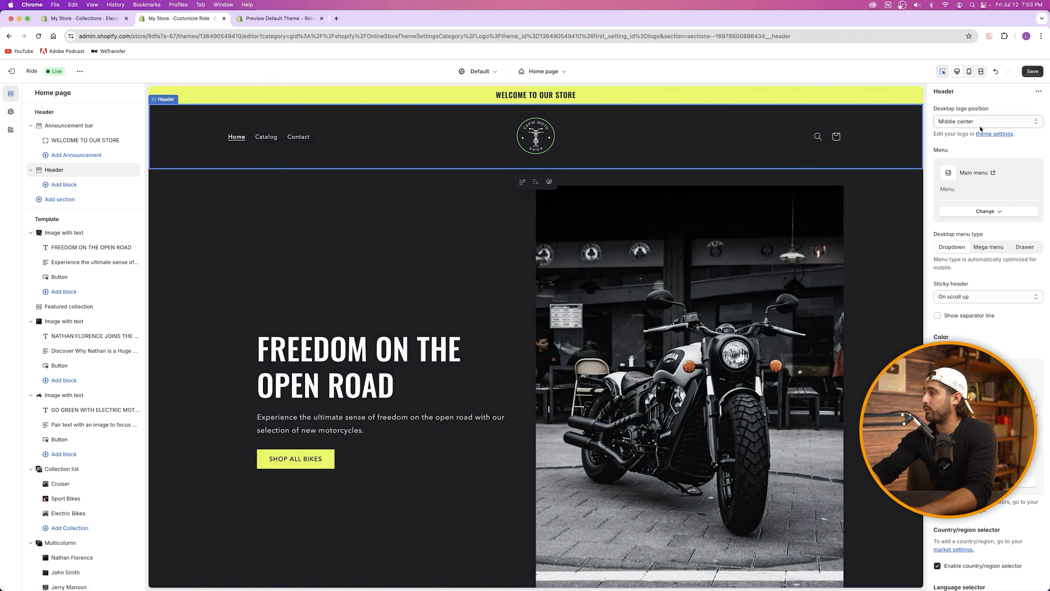
Step: Rename the Catalog menu item to Shop and save the main menu
click(989, 175)
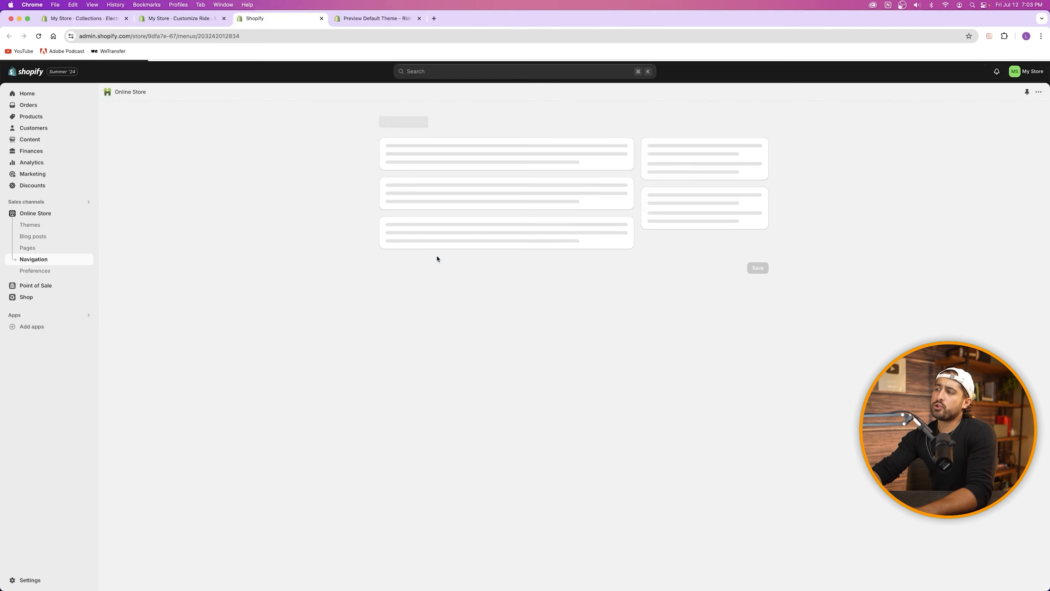
click(601, 248)
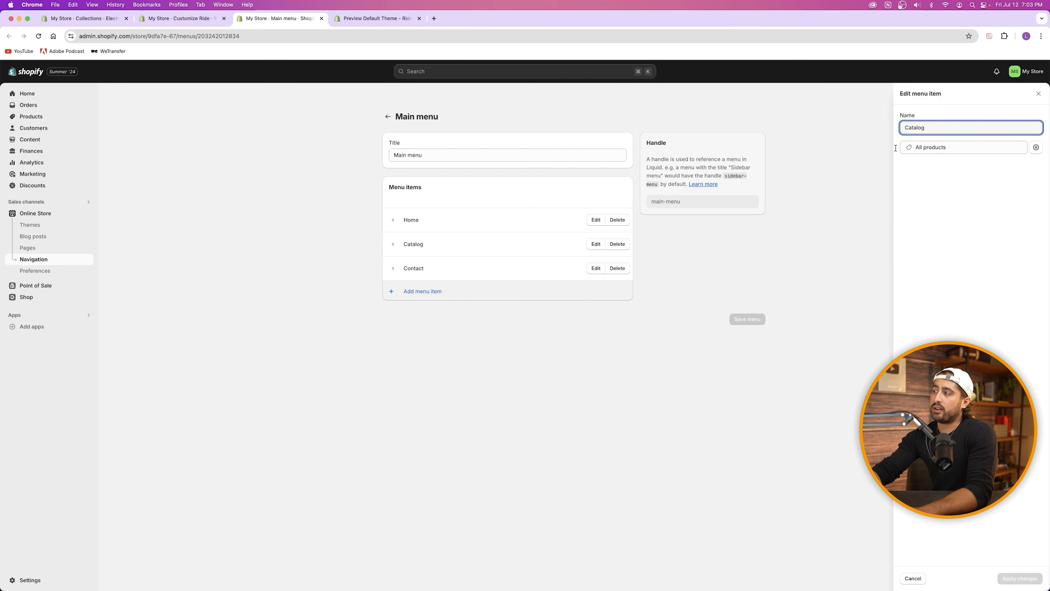
double_click(912, 128)
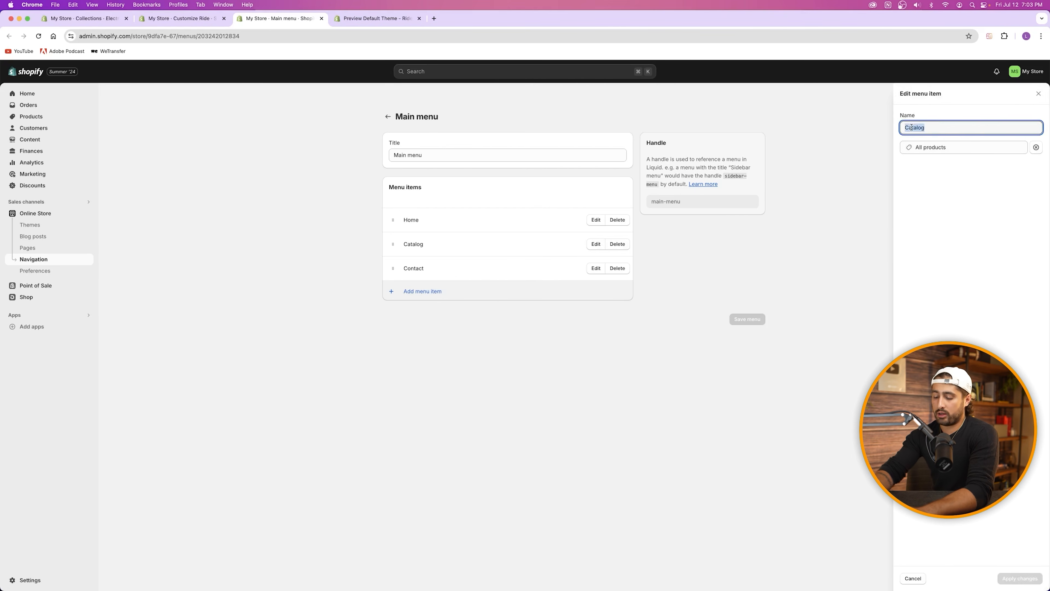
text(Shop)
click(1020, 579)
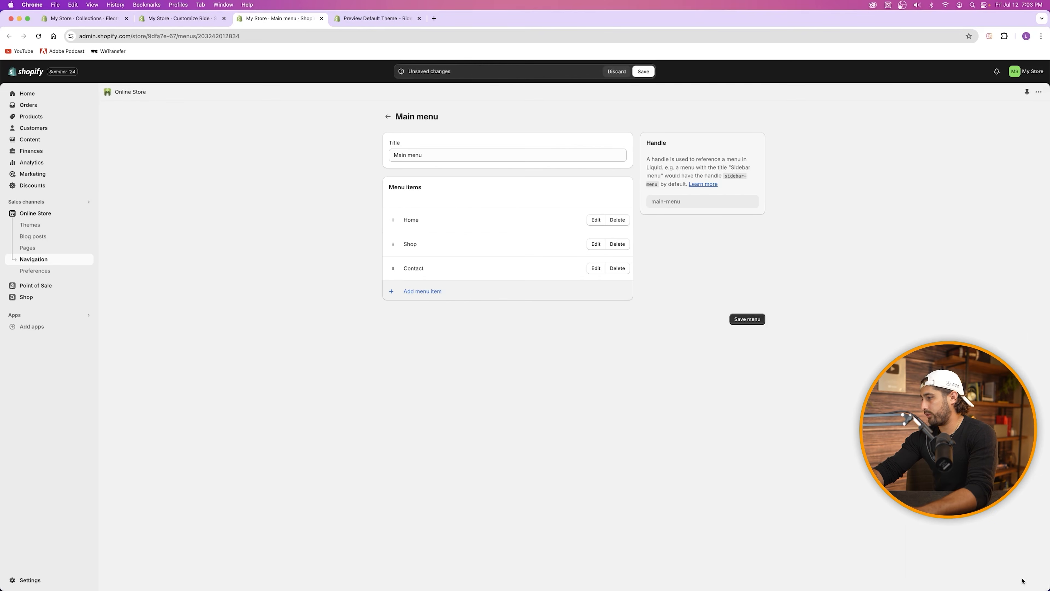
click(749, 320)
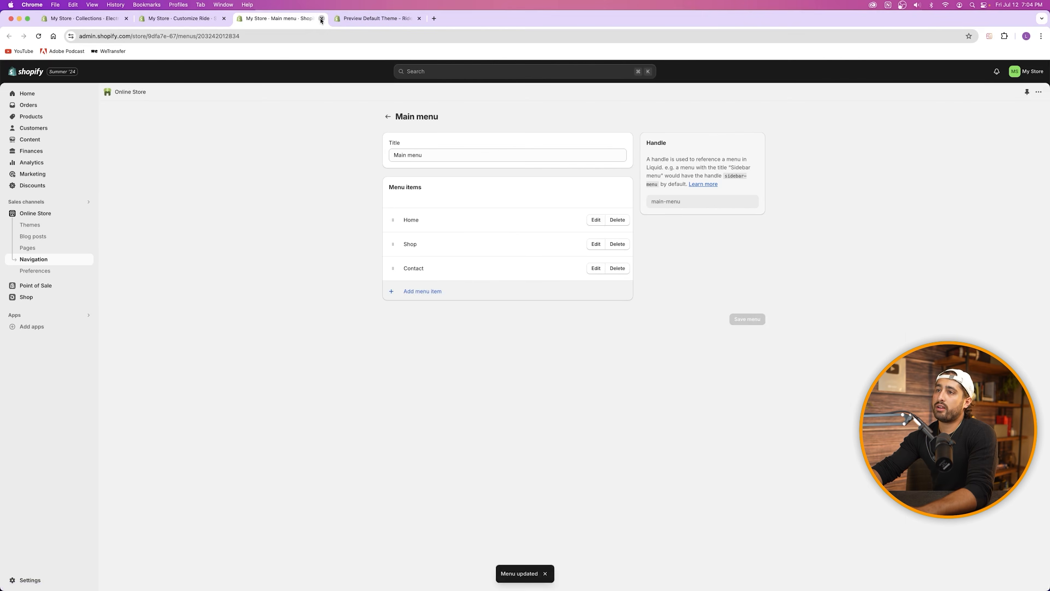
click(321, 19)
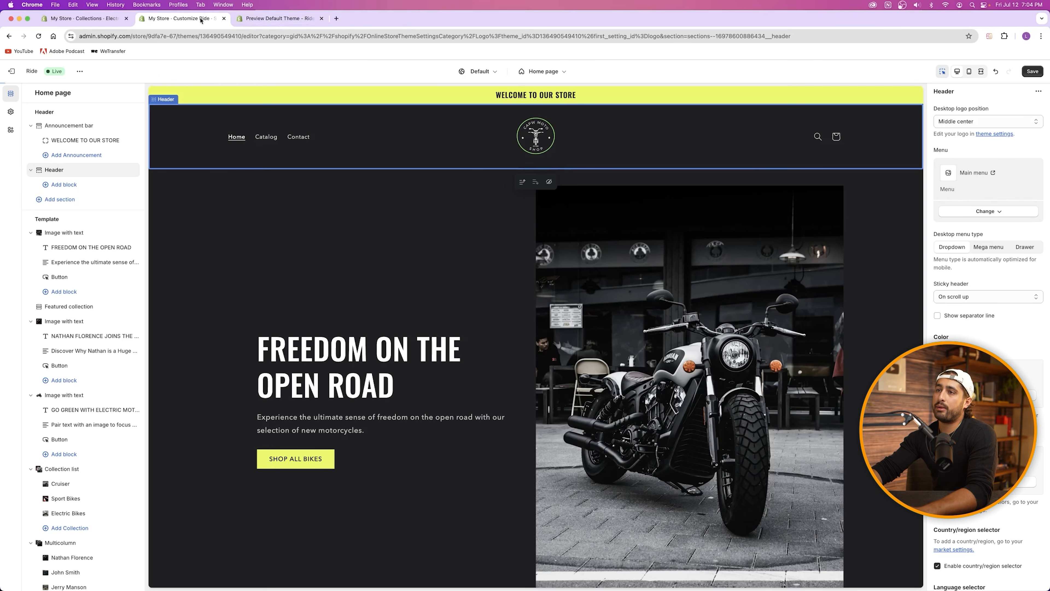
click(40, 36)
click(501, 206)
Step: Save the theme editor changes and scroll through the home page preview
click(1039, 74)
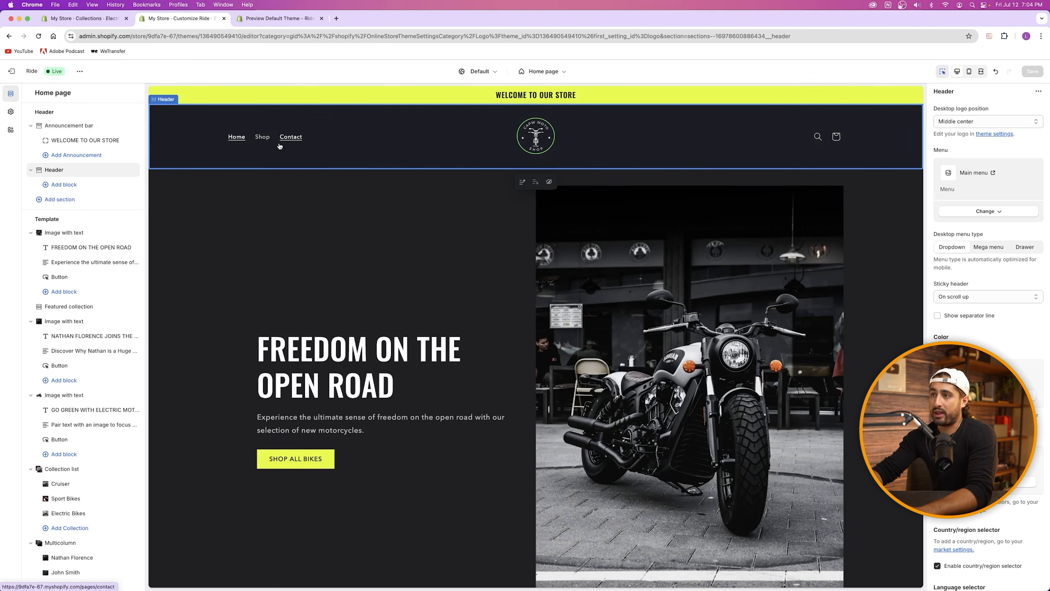
scroll(490, 215, down, 15)
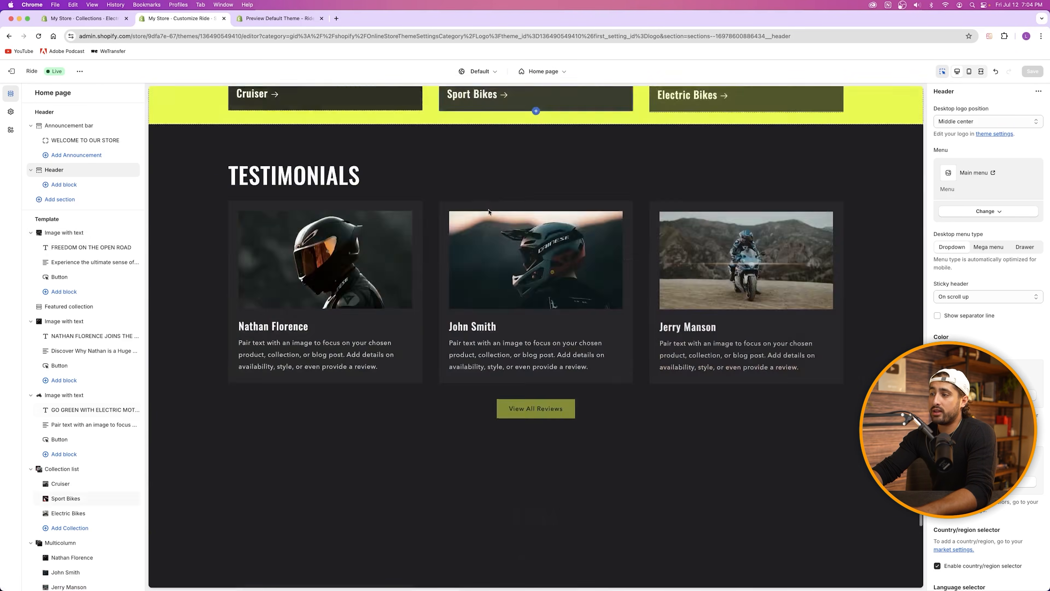
scroll(488, 214, up, 15)
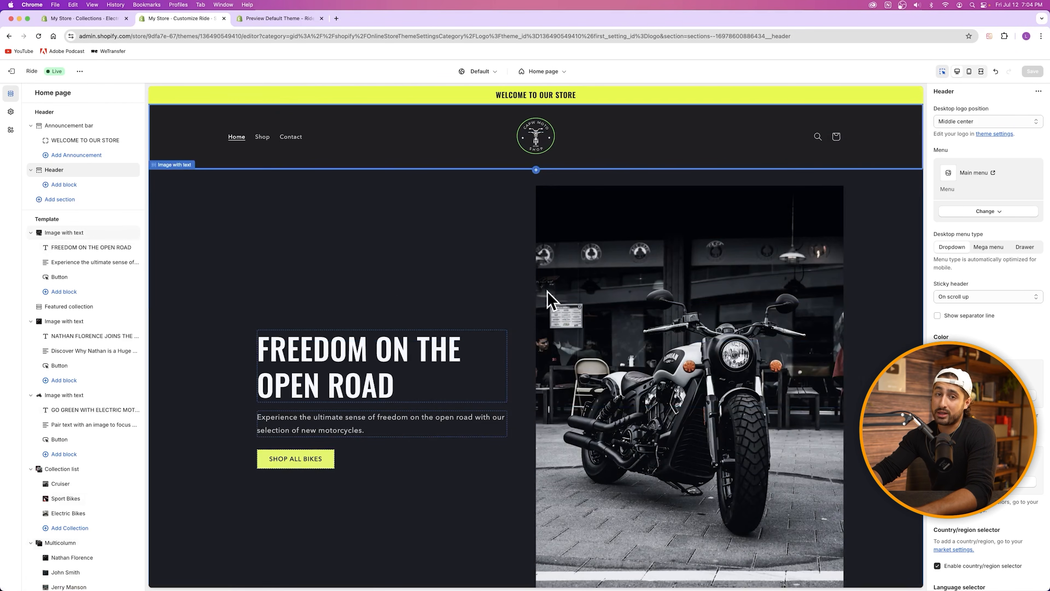
scroll(546, 286, down, 20)
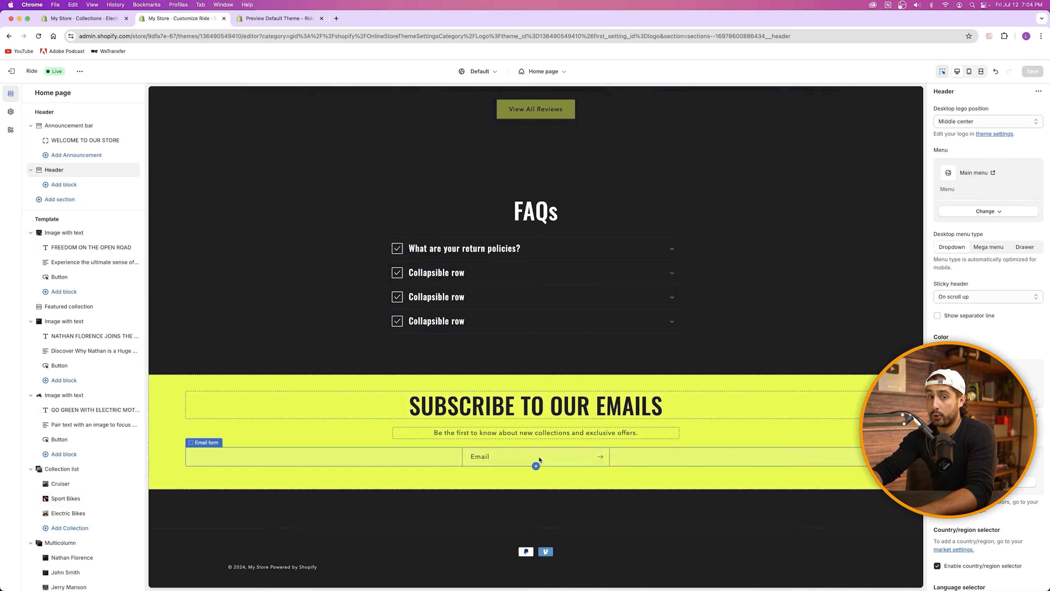
scroll(59, 483, down, 7)
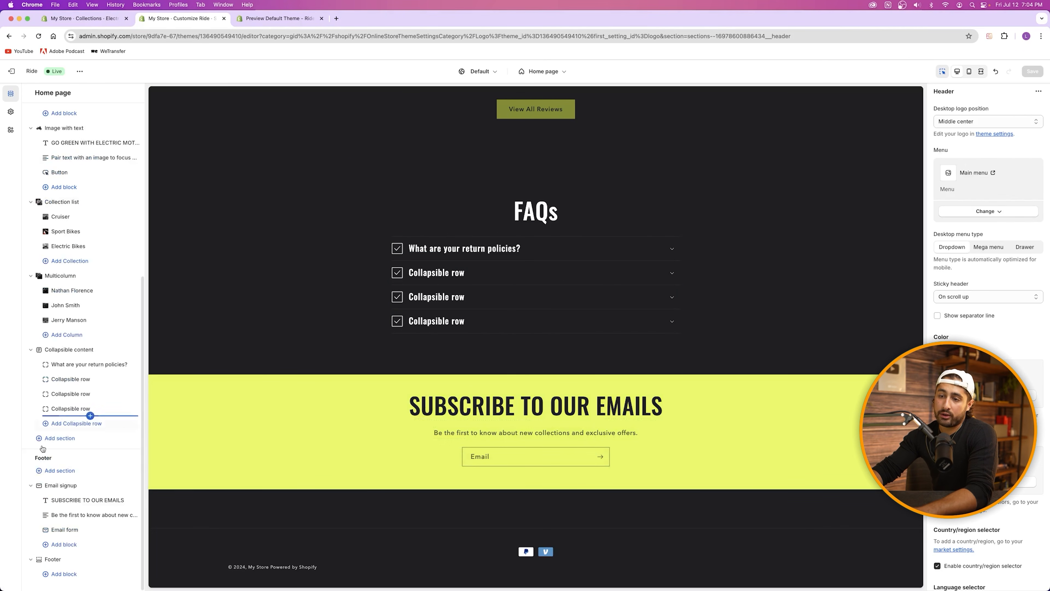
Step: Select the Email signup section, then bring up the Add section list
click(54, 487)
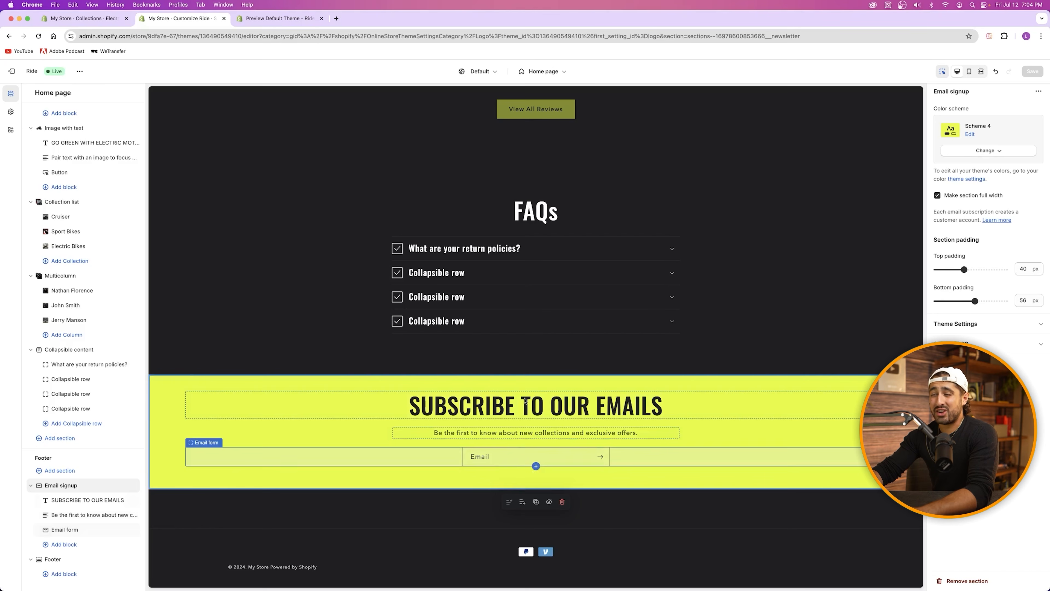
scroll(524, 399, up, 20)
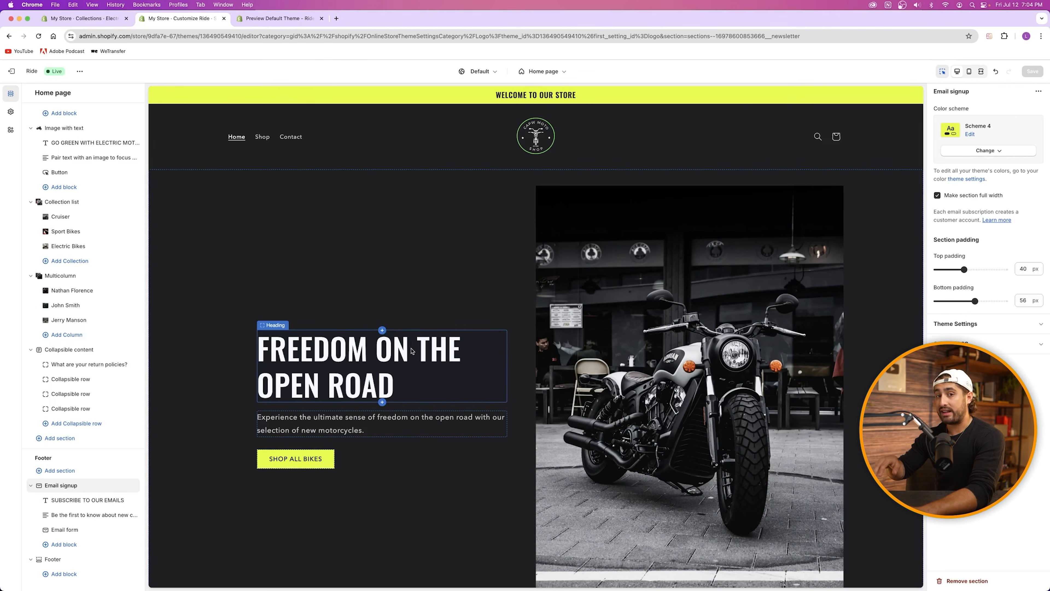
scroll(411, 351, down, 20)
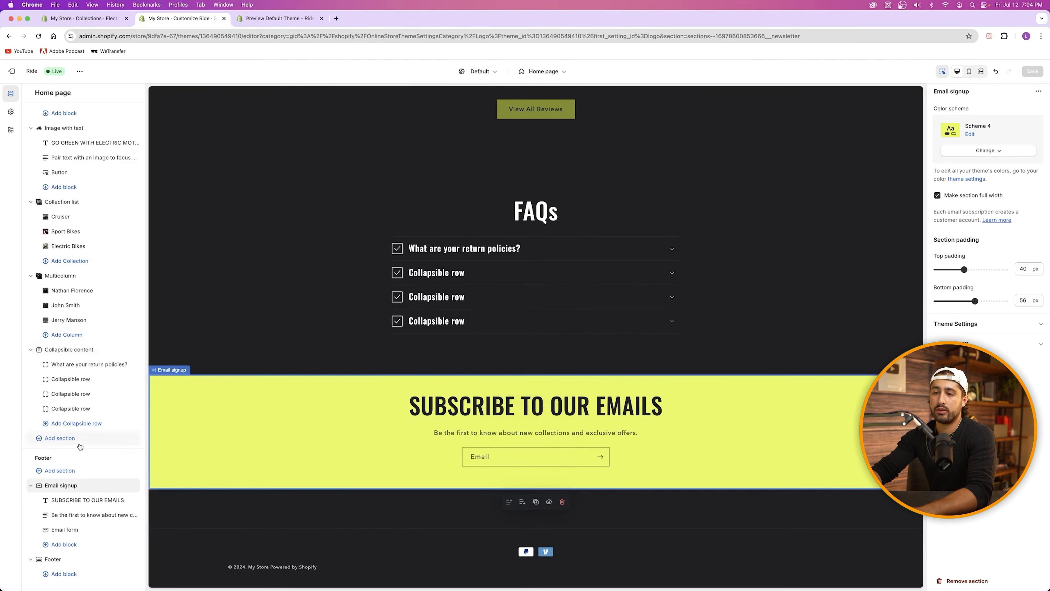
click(54, 438)
scroll(182, 497, up, 2)
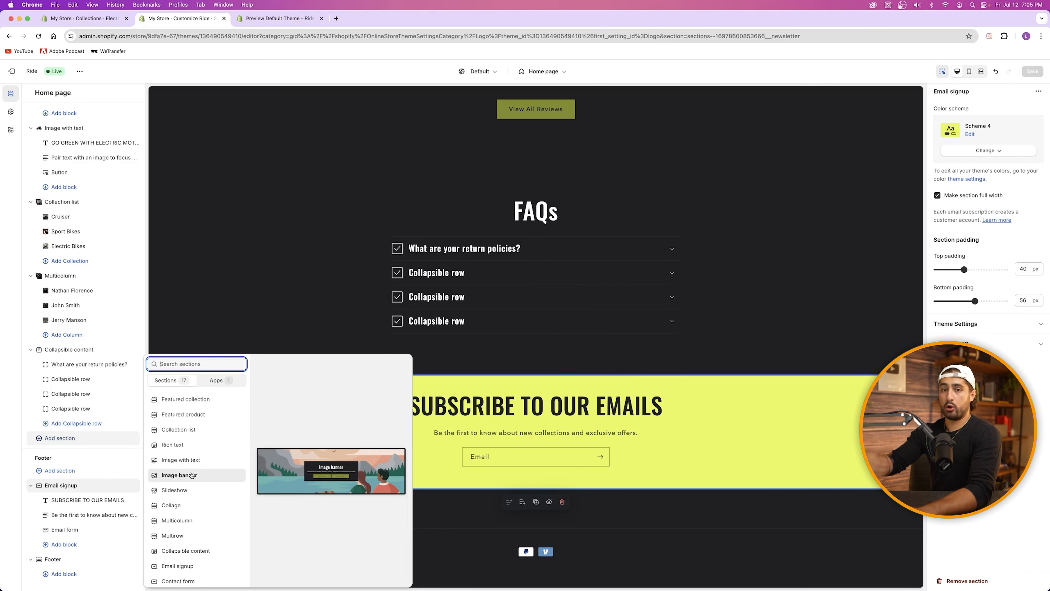
Step: Close the section picker, check the Email signup heading settings, and select the Footer section
click(484, 432)
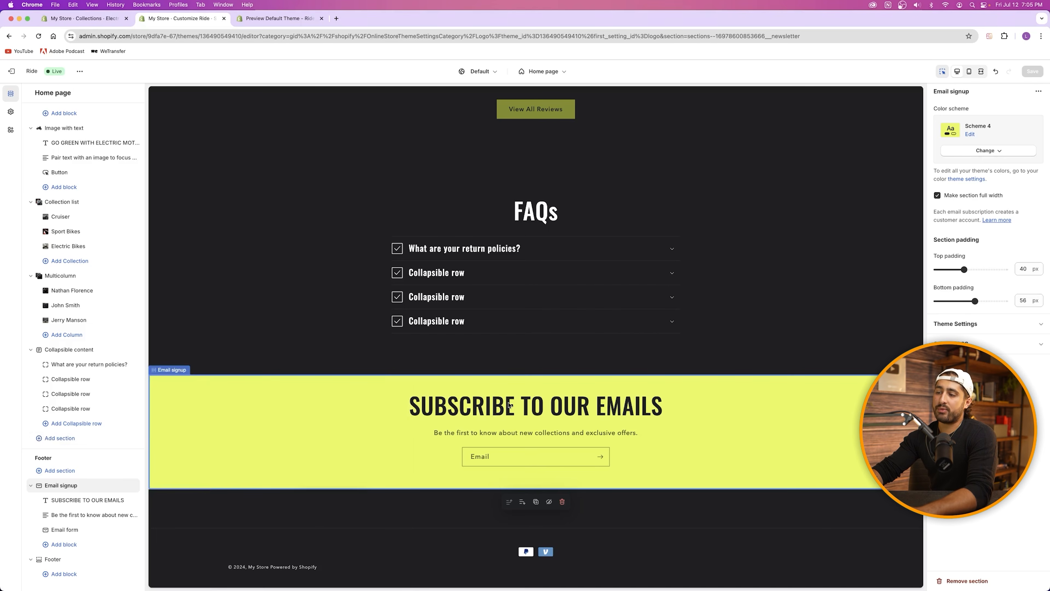
click(542, 413)
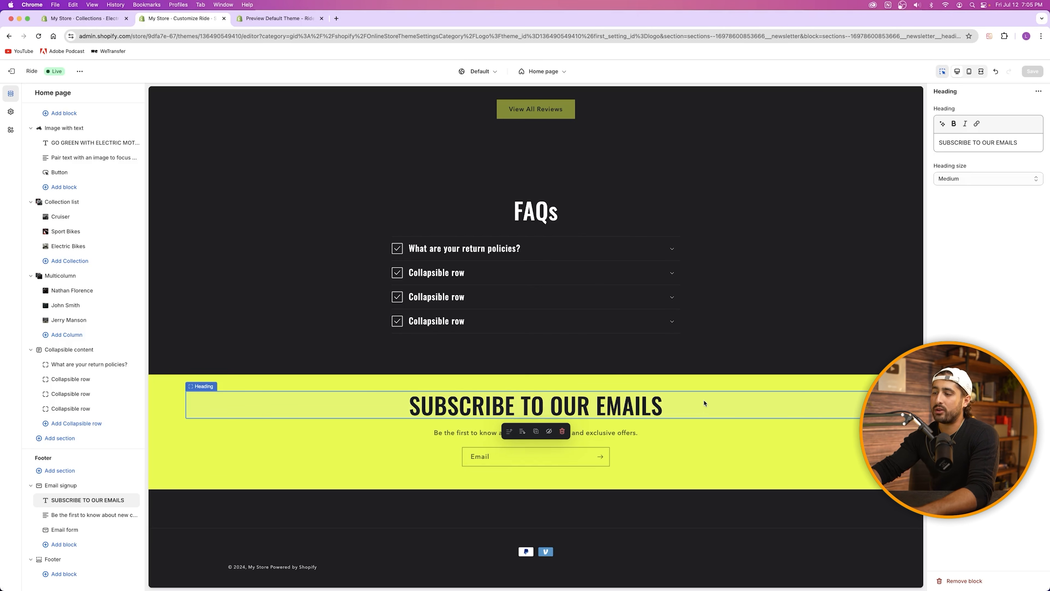
click(682, 429)
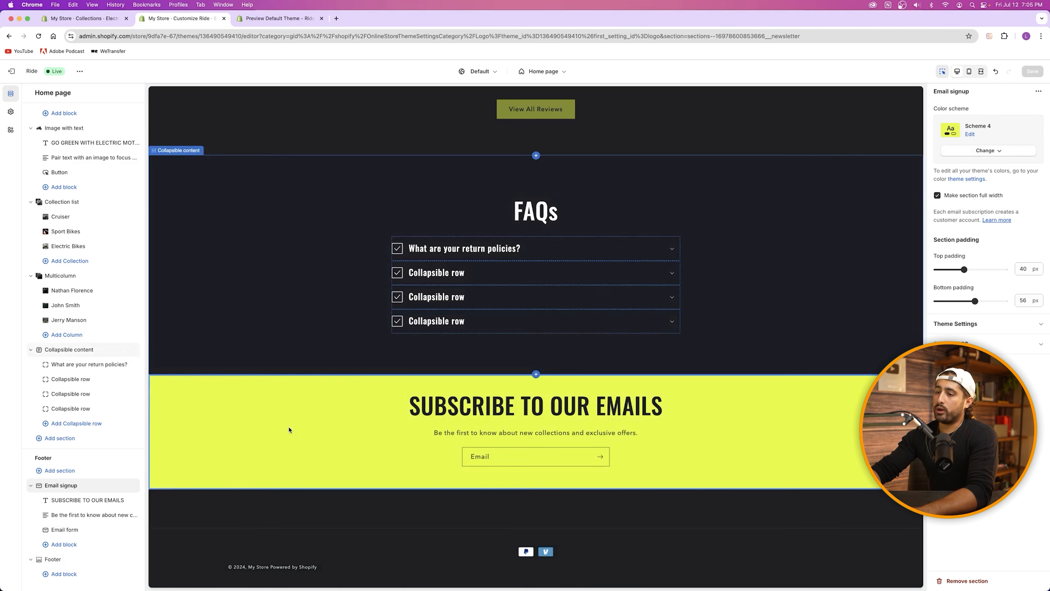
click(53, 559)
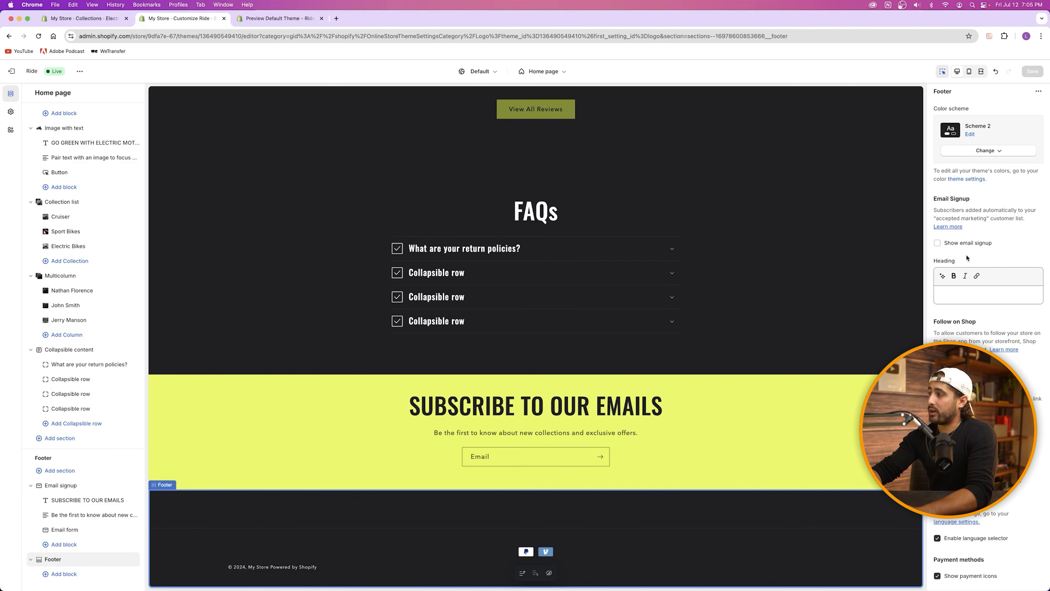
Step: Uncheck Show payment icons in the Footer section settings
scroll(974, 338, down, 5)
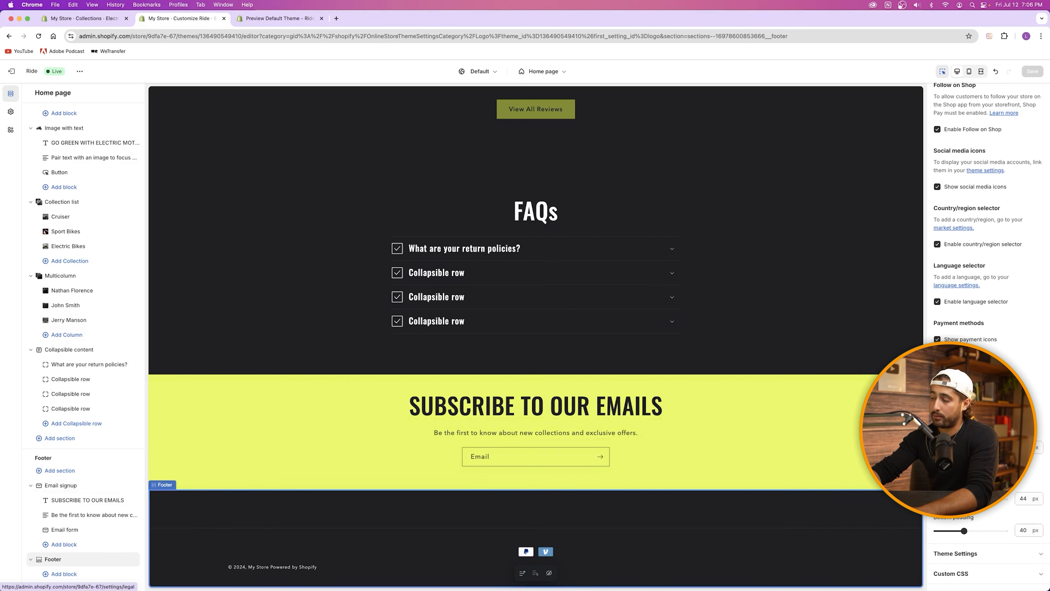
click(938, 339)
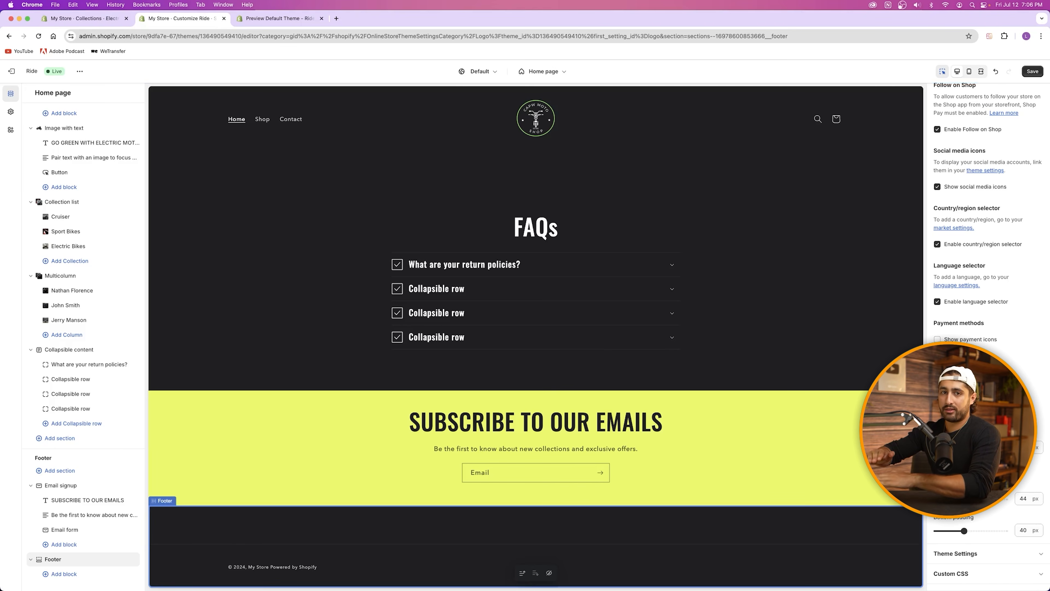
scroll(991, 294, up, 3)
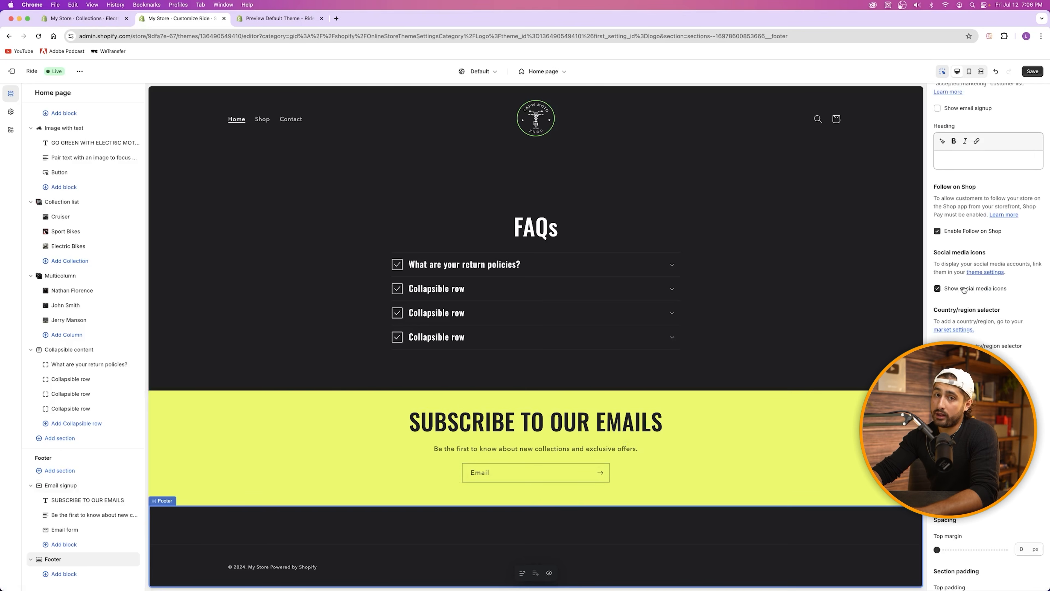
Step: Review the theme's social media account settings, then go back to the Footer section settings
click(10, 111)
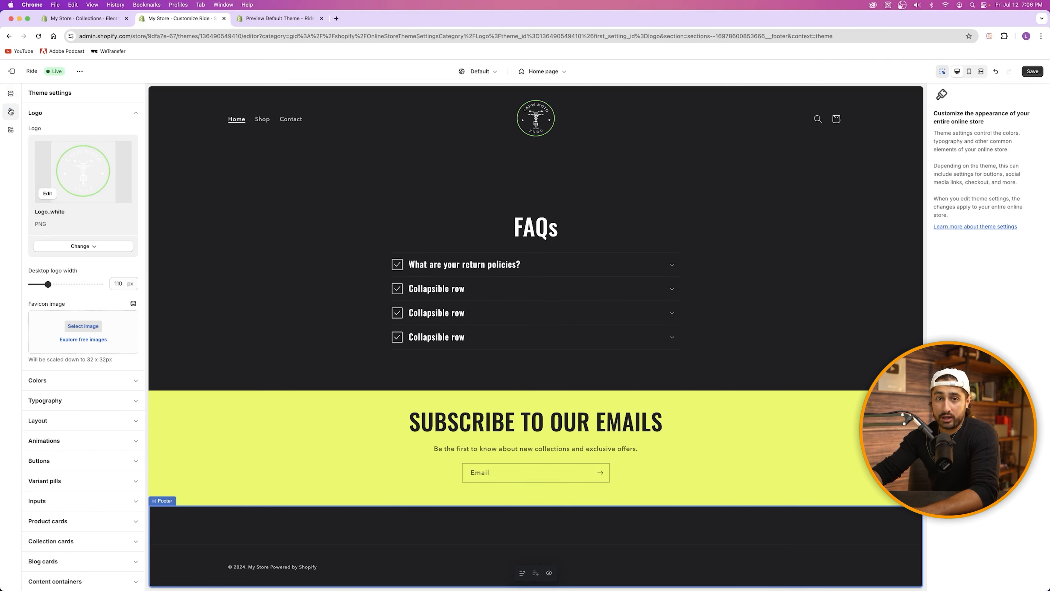
scroll(78, 431, down, 6)
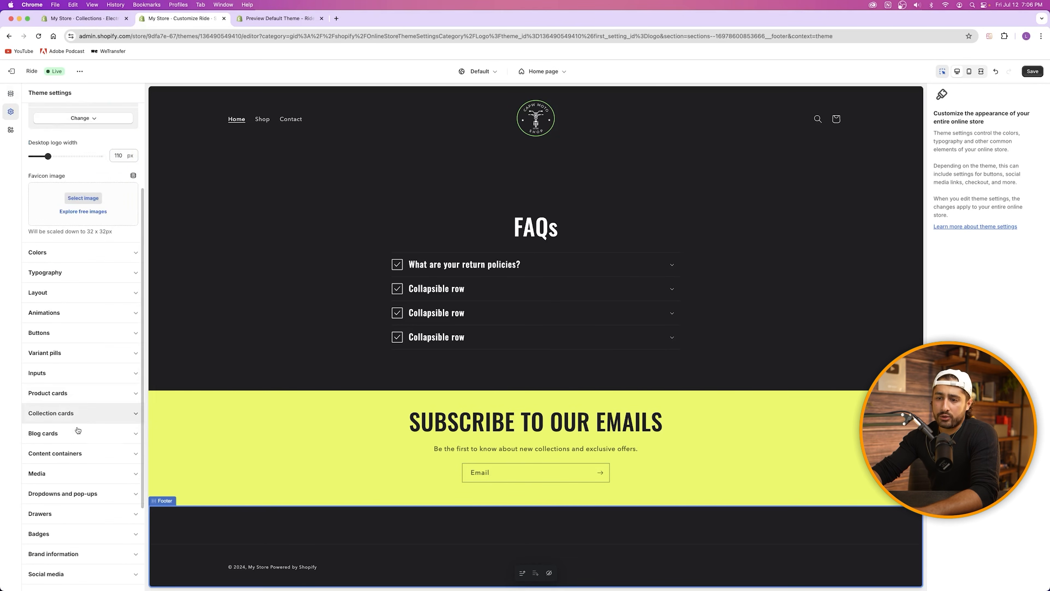
click(66, 460)
scroll(68, 414, down, 7)
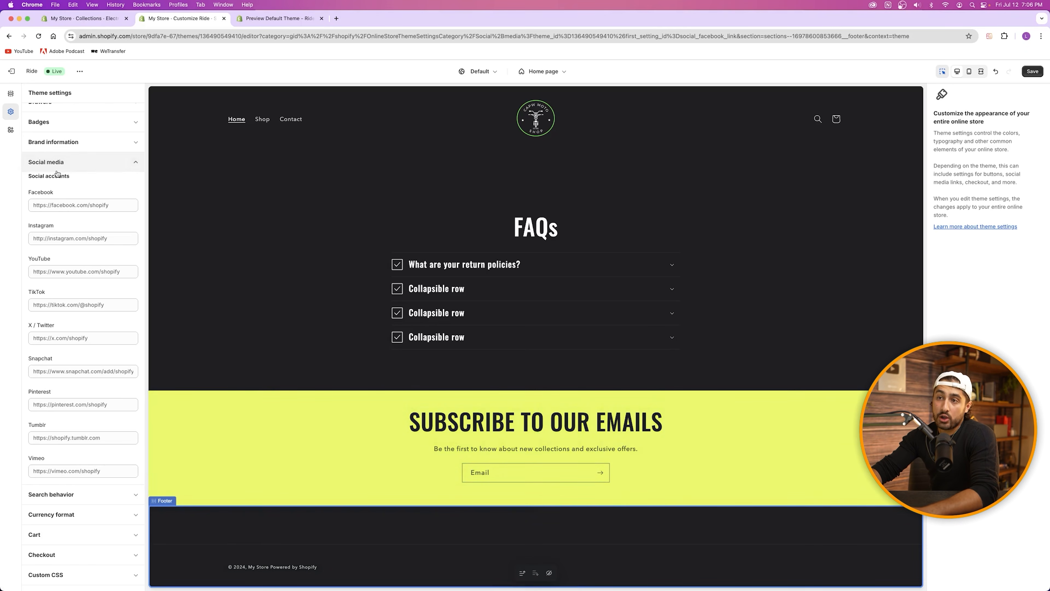
click(54, 163)
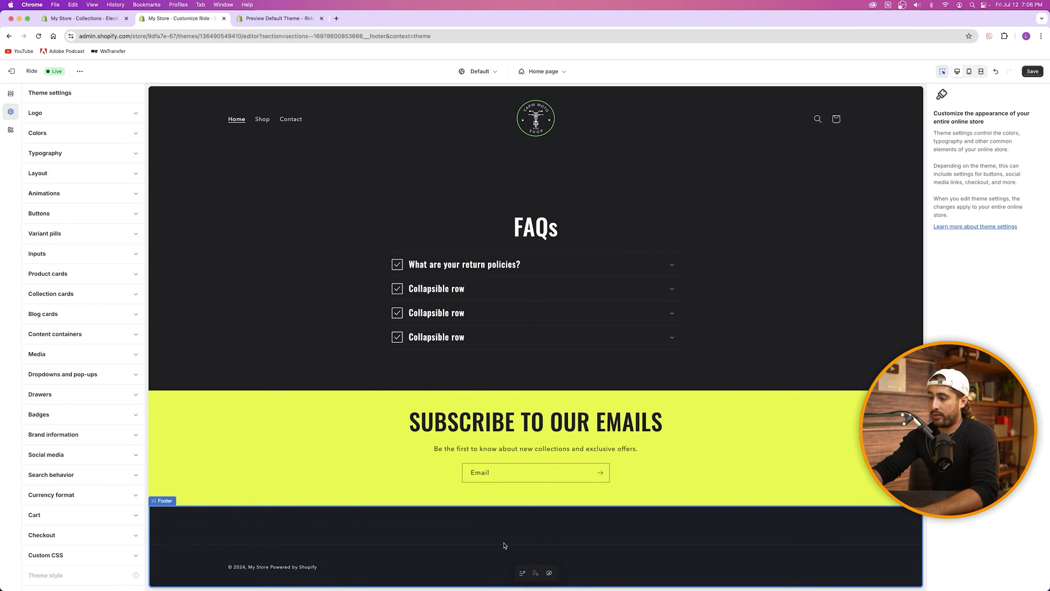
click(299, 572)
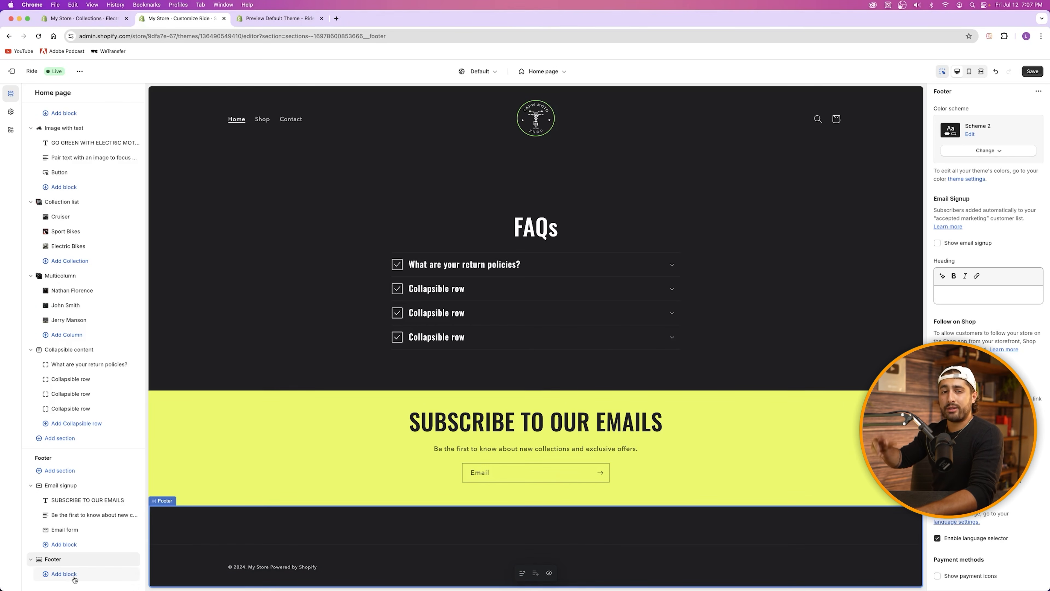
Step: Scroll the preview to the top, save the theme, and exit to the Shopify admin
scroll(534, 385, up, 15)
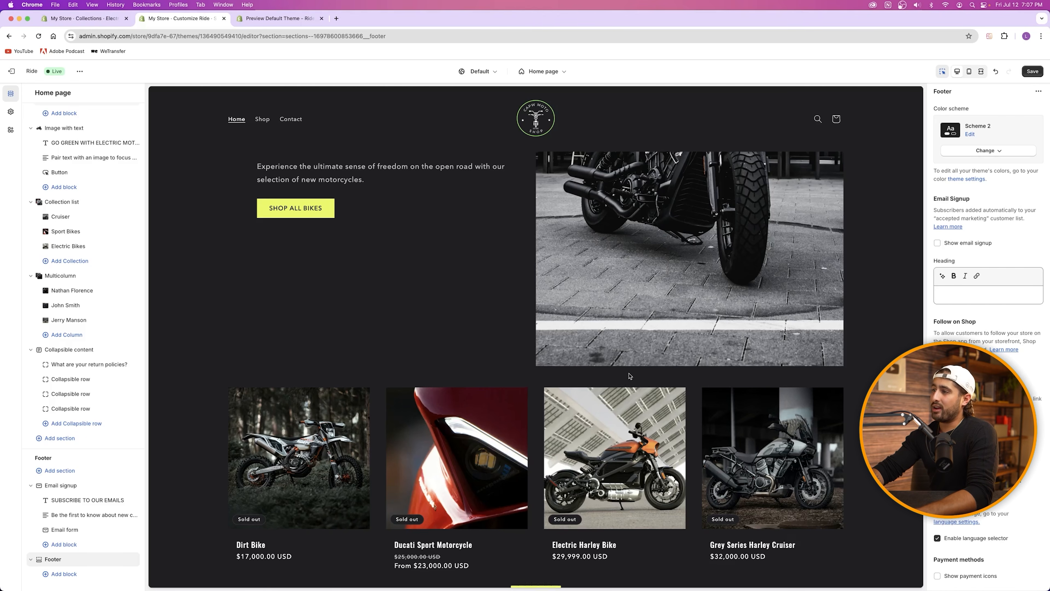
scroll(630, 377, up, 6)
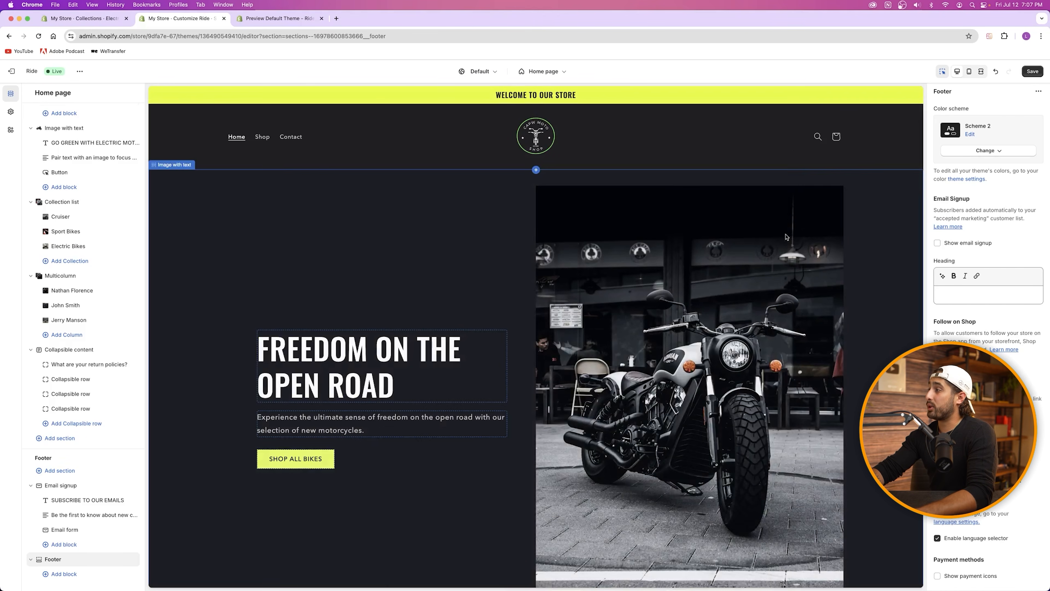
click(1031, 74)
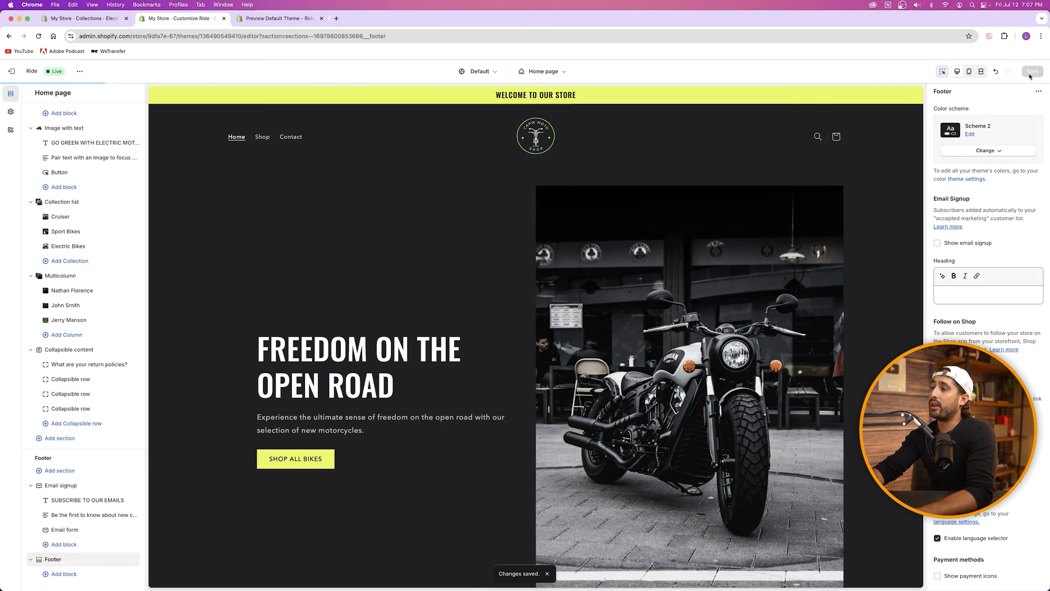
click(11, 71)
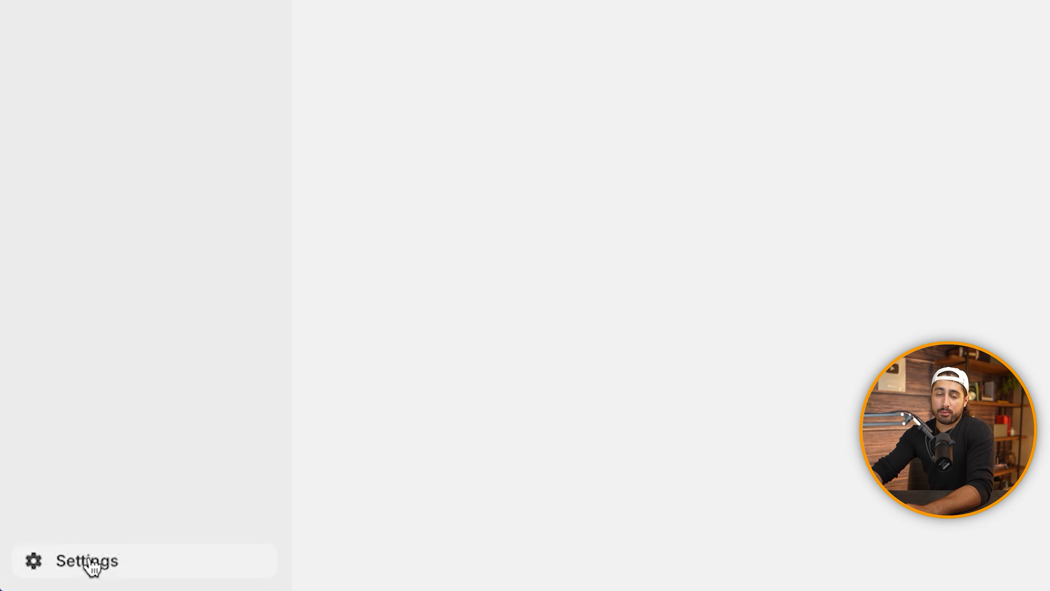
Step: Go to Settings > Payments in the Shopify admin
click(92, 567)
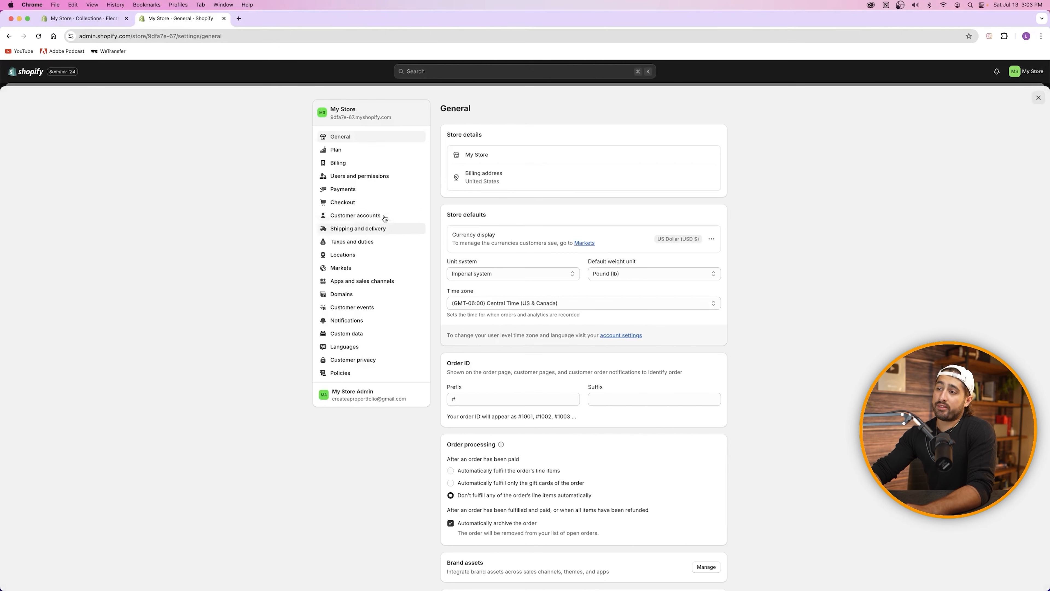
click(353, 190)
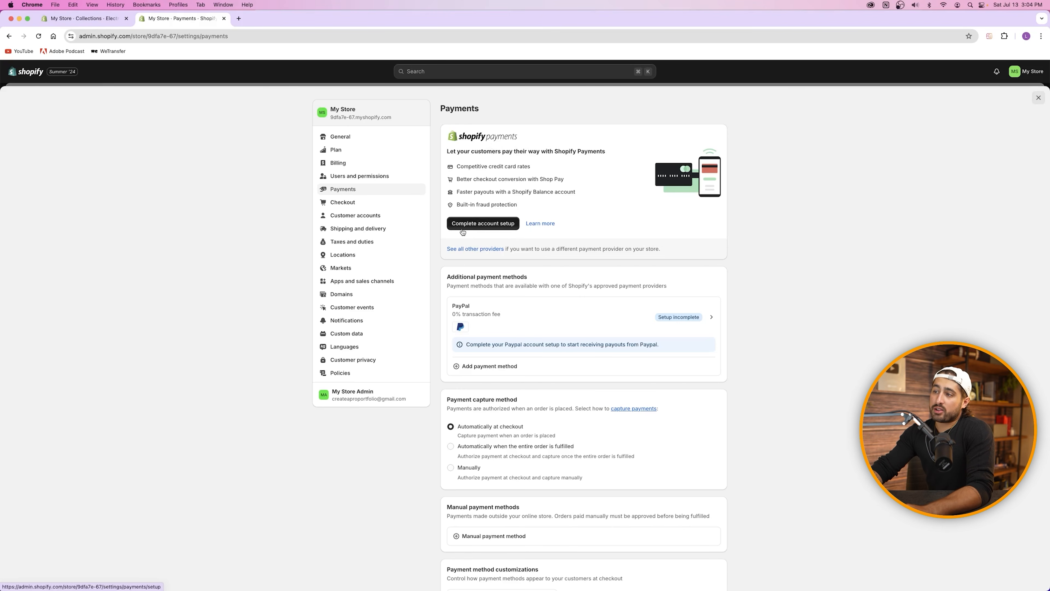
Step: Choose Complete account setup for Shopify Payments, then Submit details
click(482, 230)
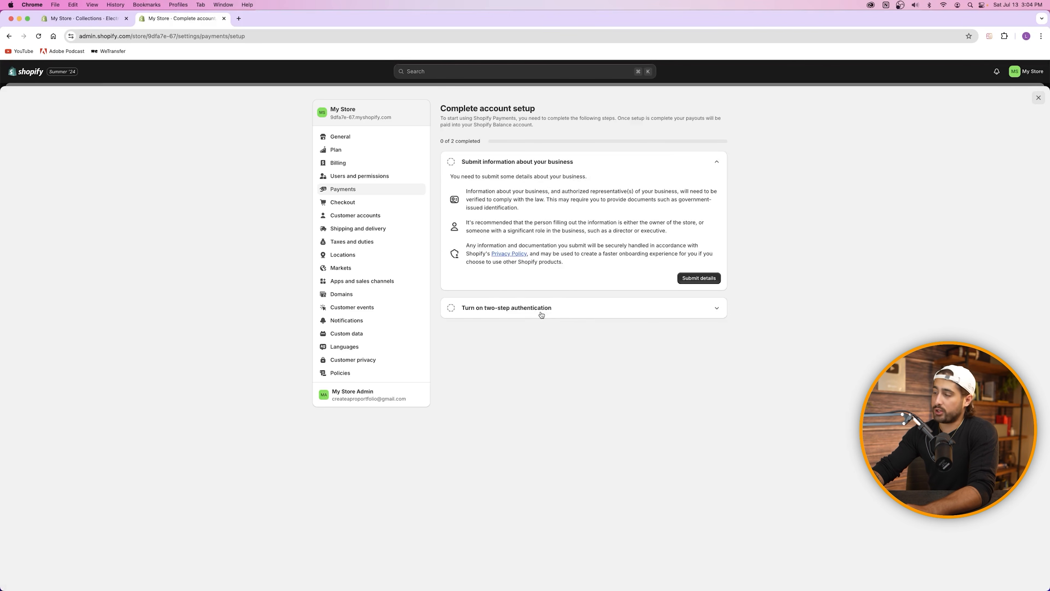
click(697, 284)
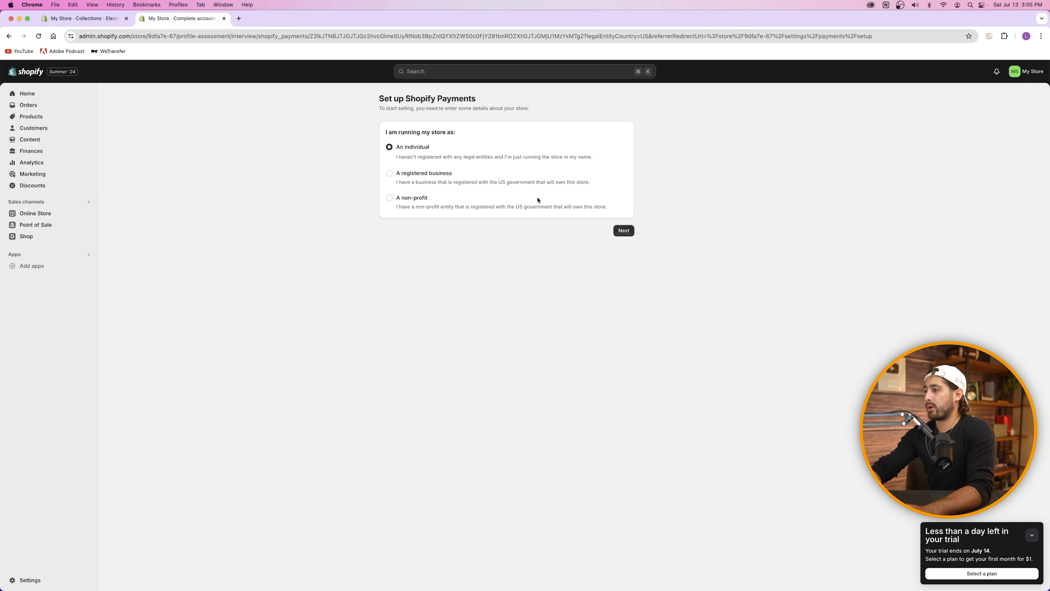
Step: Register as an individual, enter representative details, and set category Transportation > Motorcycle shops and dealers
click(624, 231)
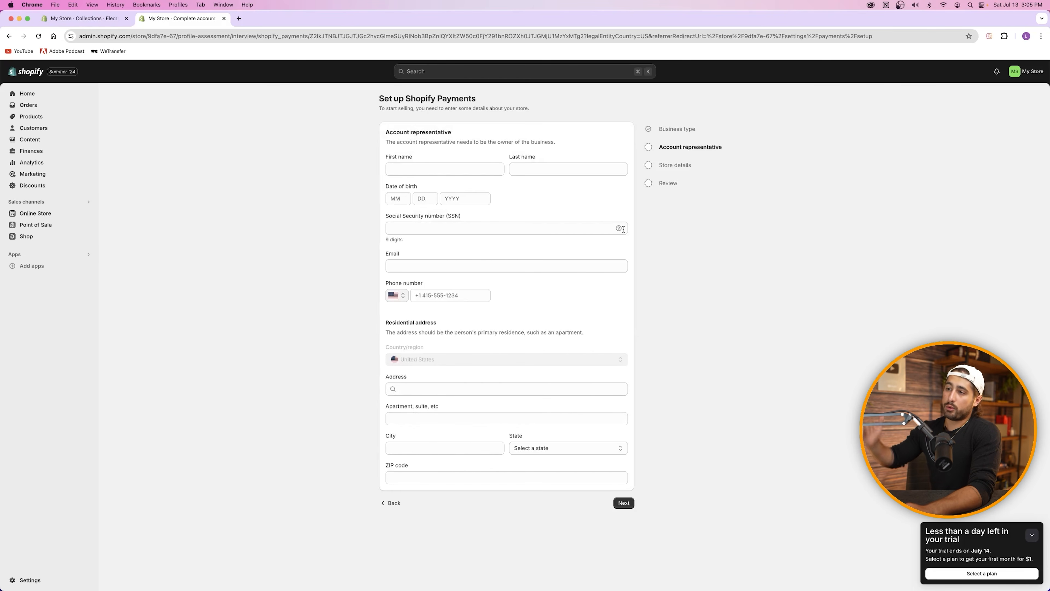
click(511, 227)
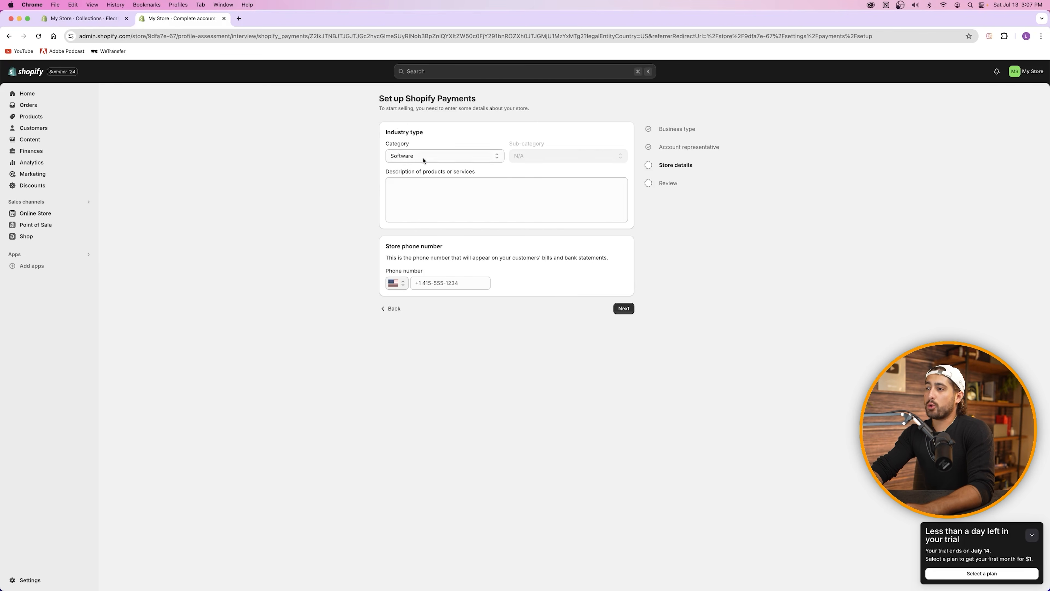
click(430, 156)
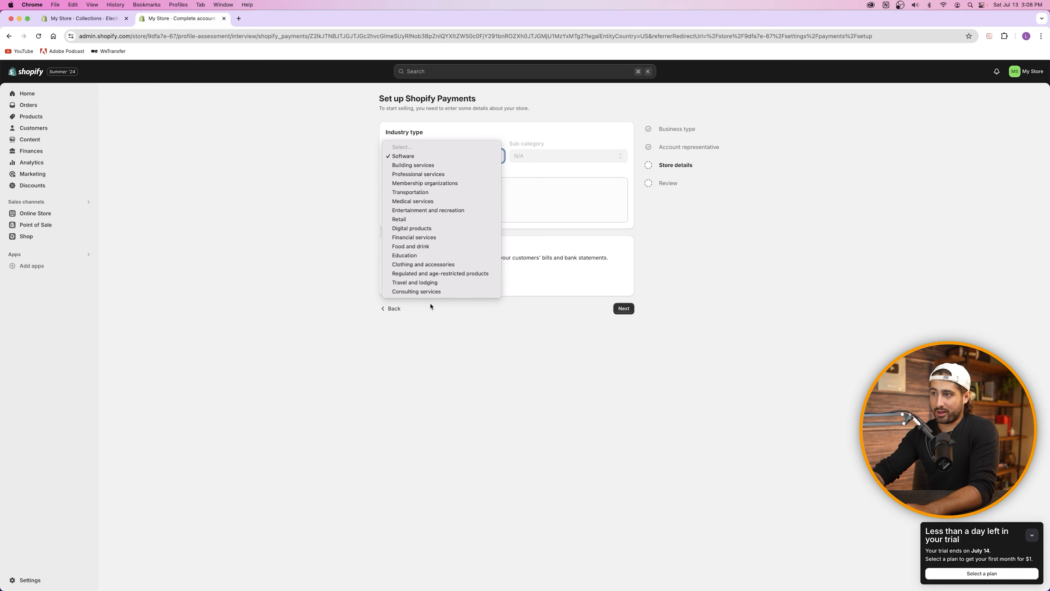
click(429, 193)
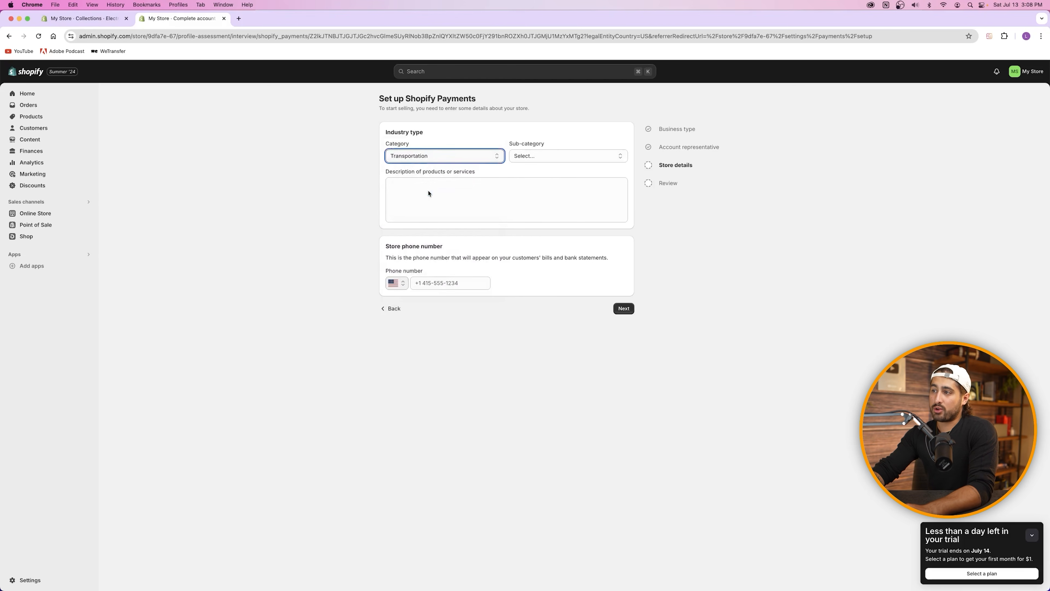
click(529, 162)
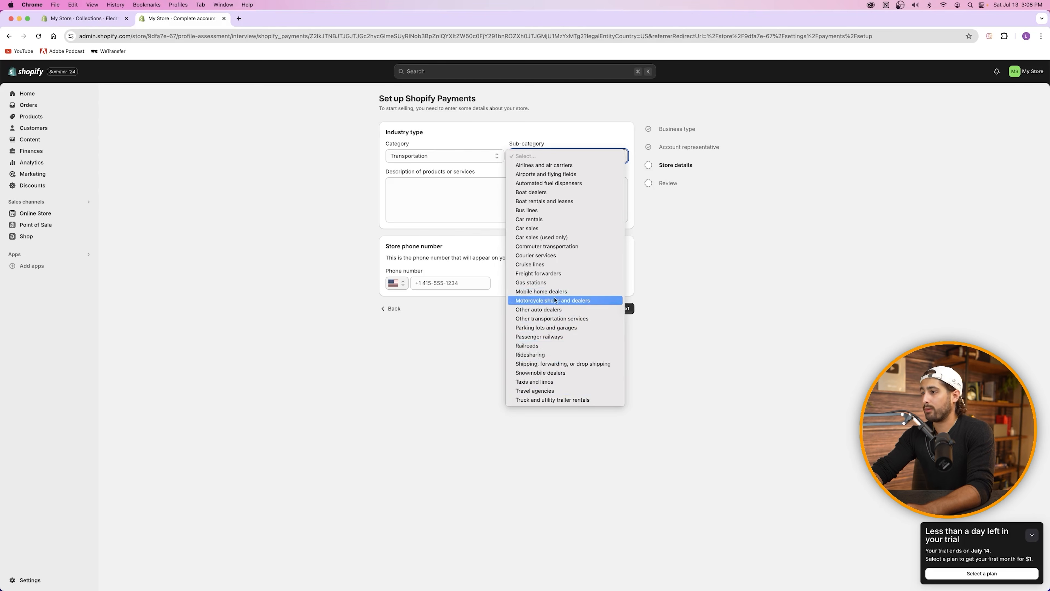
click(597, 304)
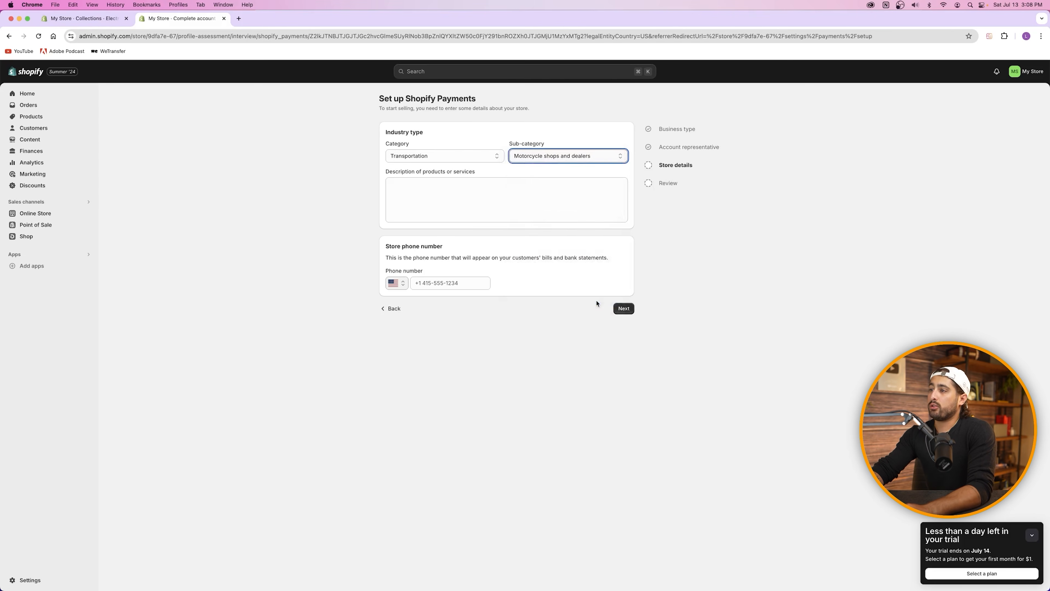
click(452, 187)
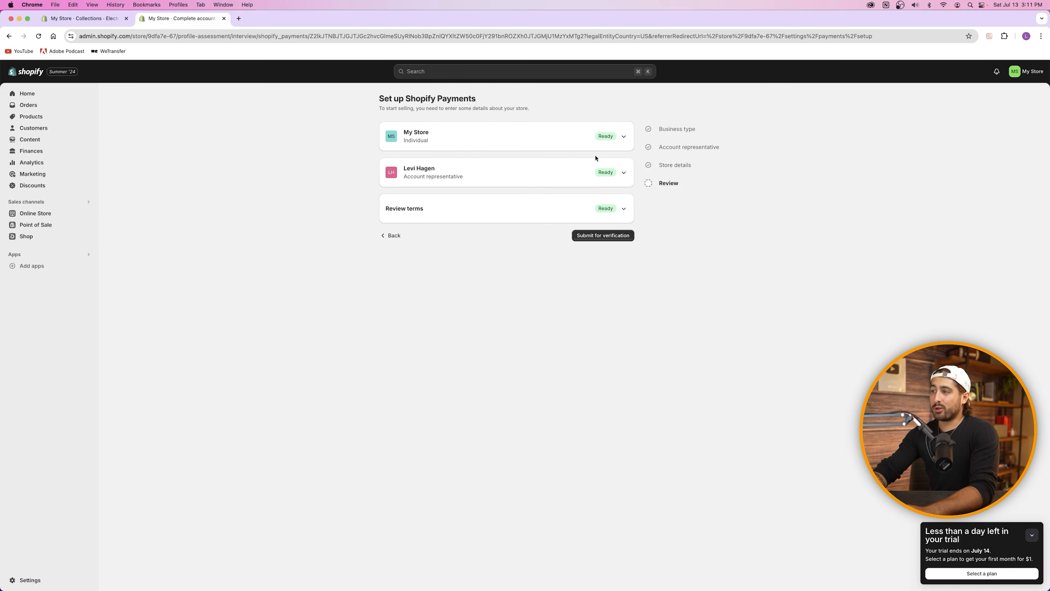
Step: Submit the Shopify Payments details on the review page for verification
click(612, 236)
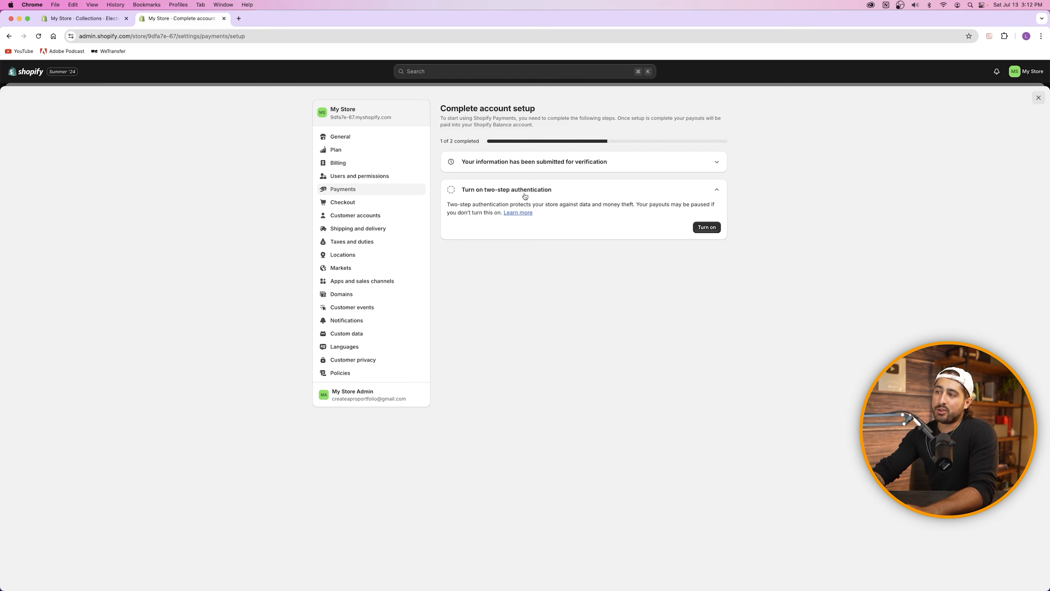
Step: Go back to Payments settings and read the notice about the Shopify Balance account being created
click(347, 190)
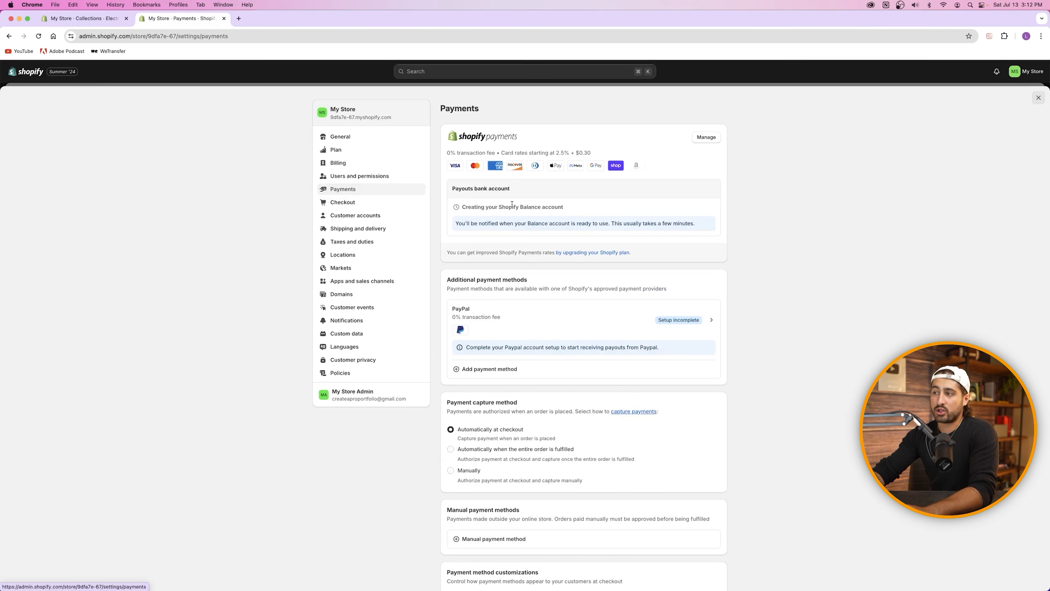
drag(458, 224, 672, 234)
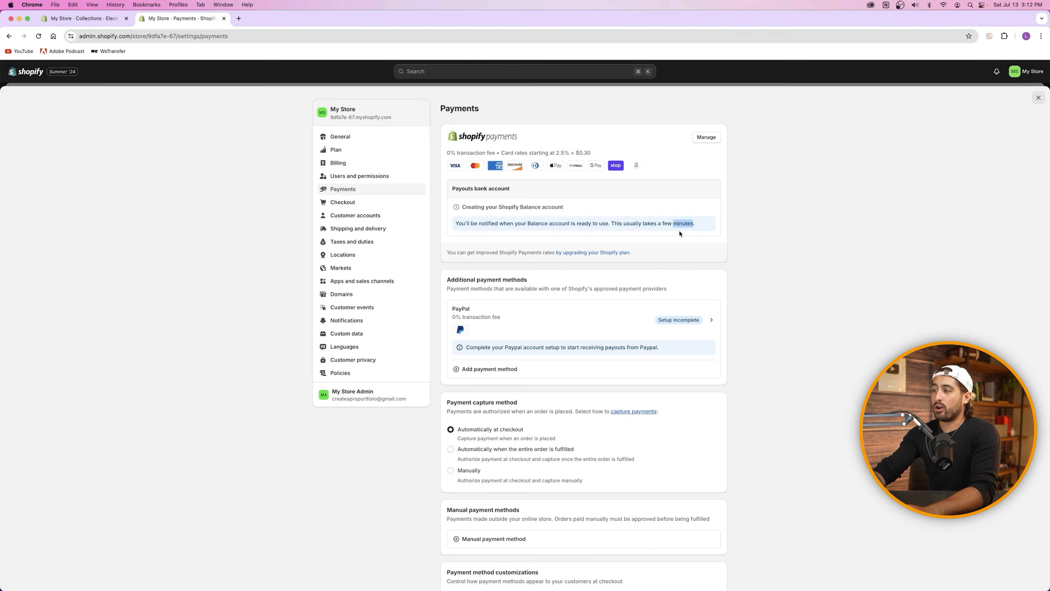
click(648, 228)
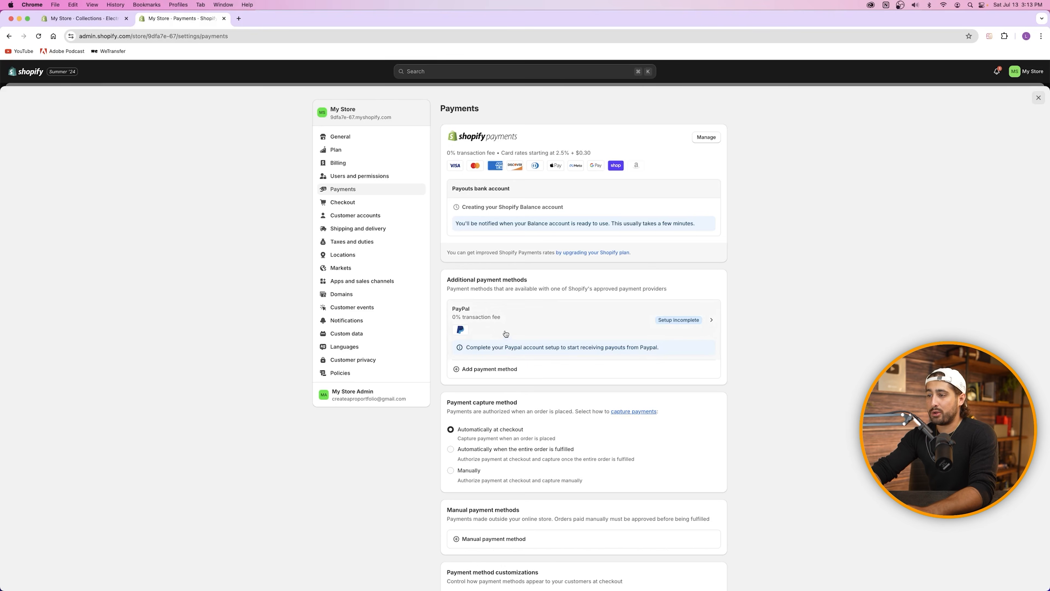
click(545, 325)
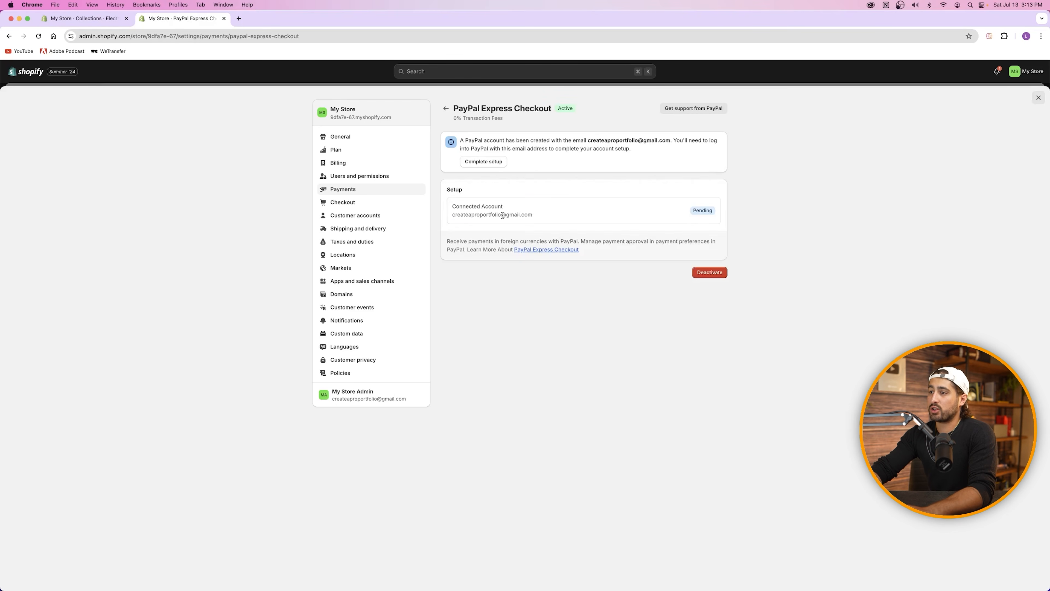
click(478, 162)
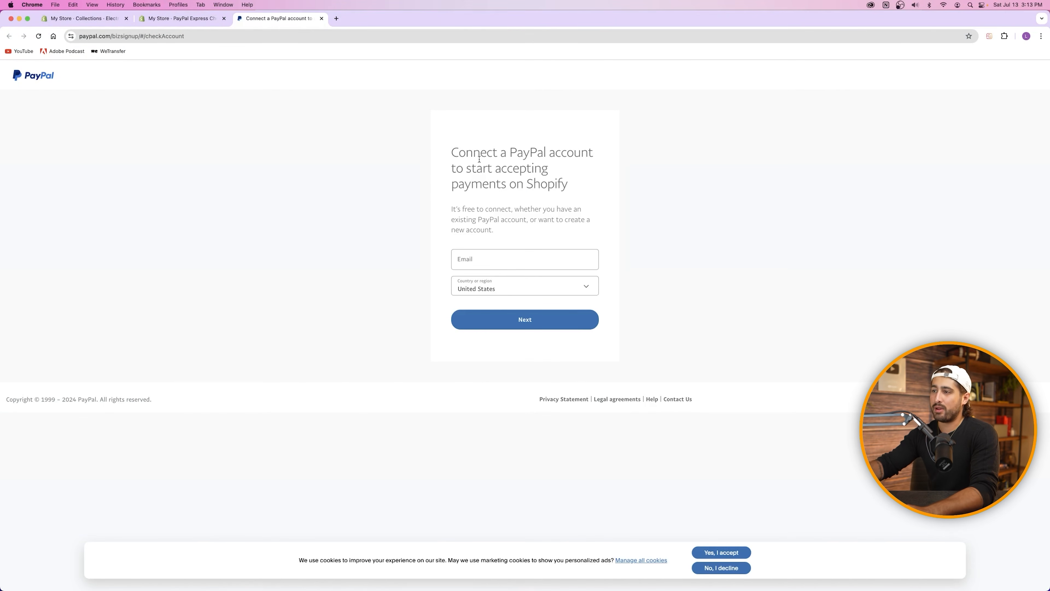
click(321, 18)
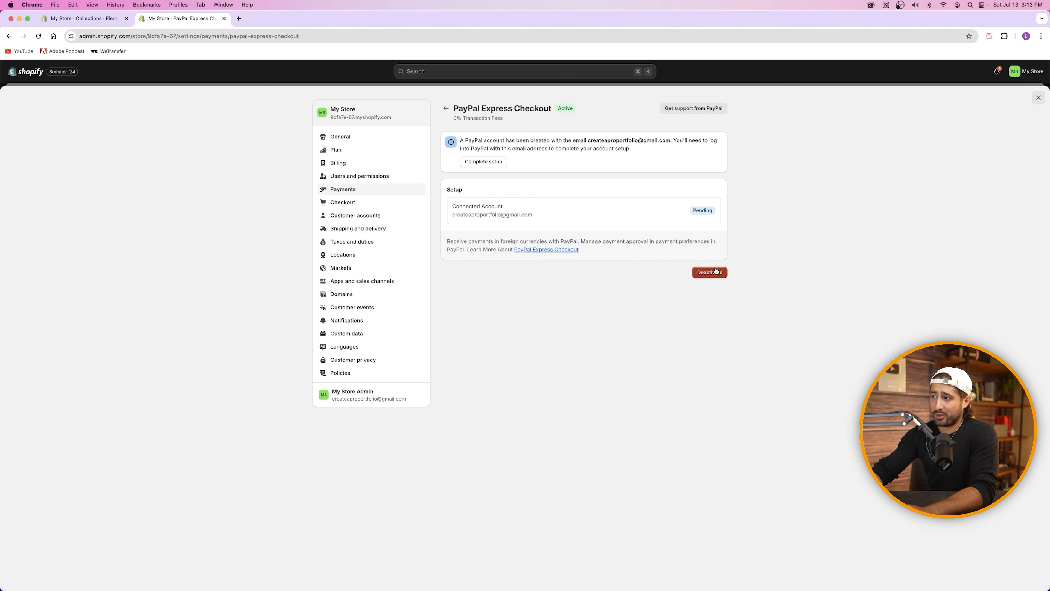
click(345, 192)
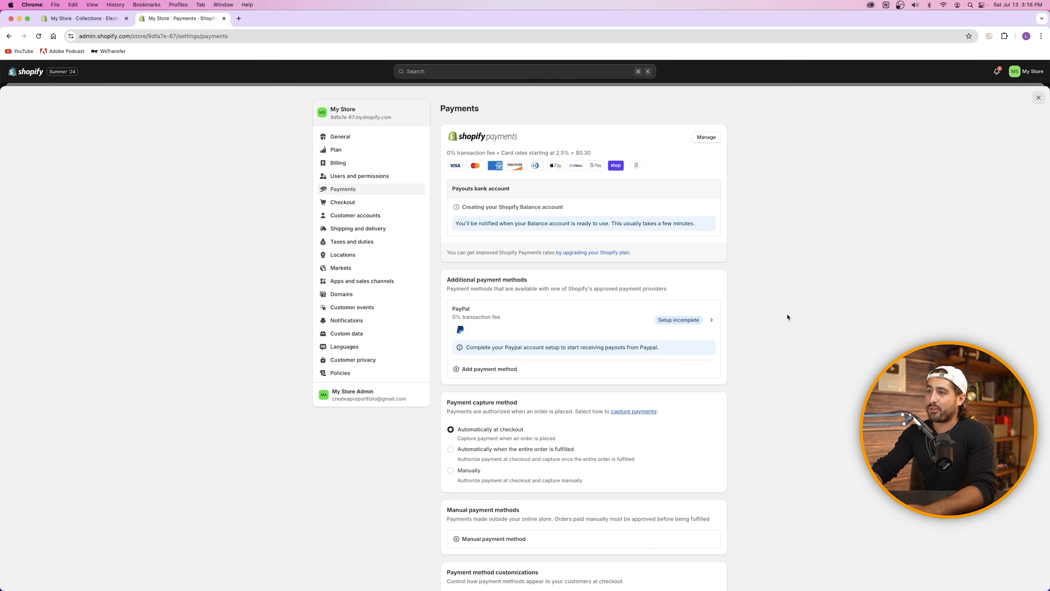
Step: Change the store name to 'CAPW Moto Store' in General settings and save the profile
click(345, 137)
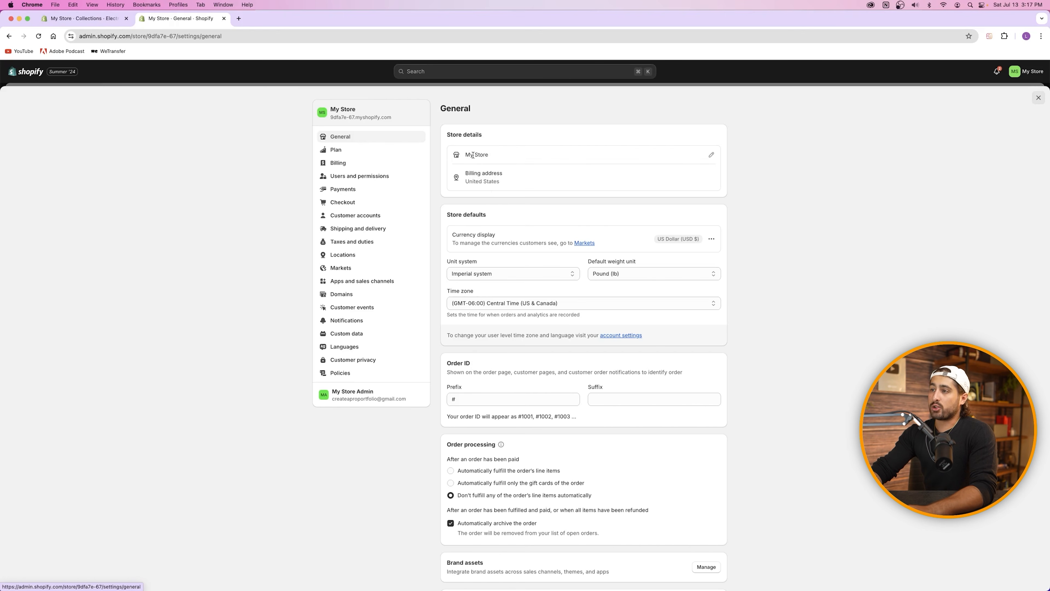
click(711, 155)
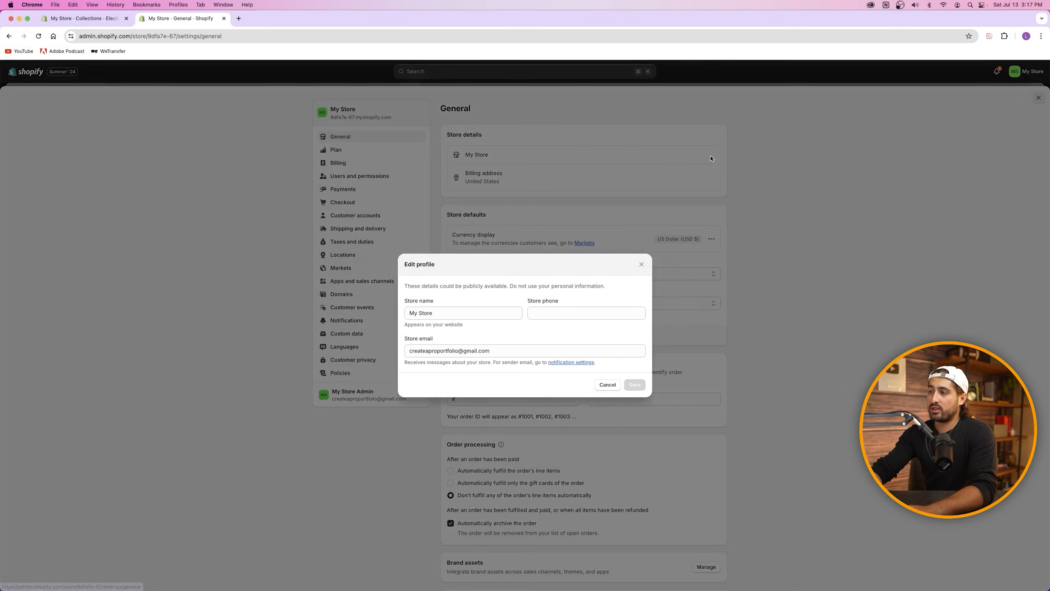
text(CAPW Moto Store)
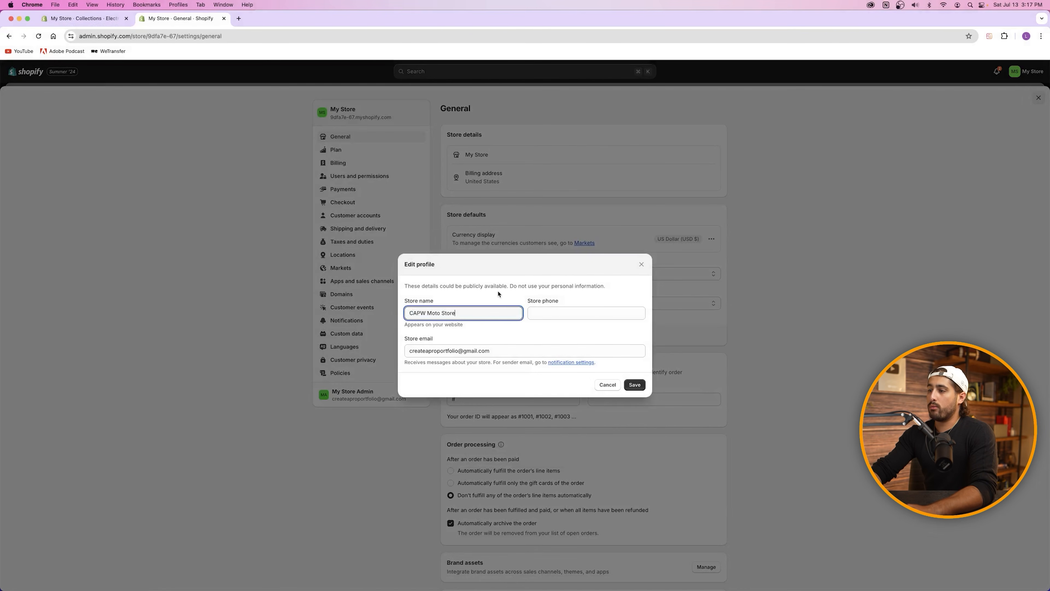
click(569, 313)
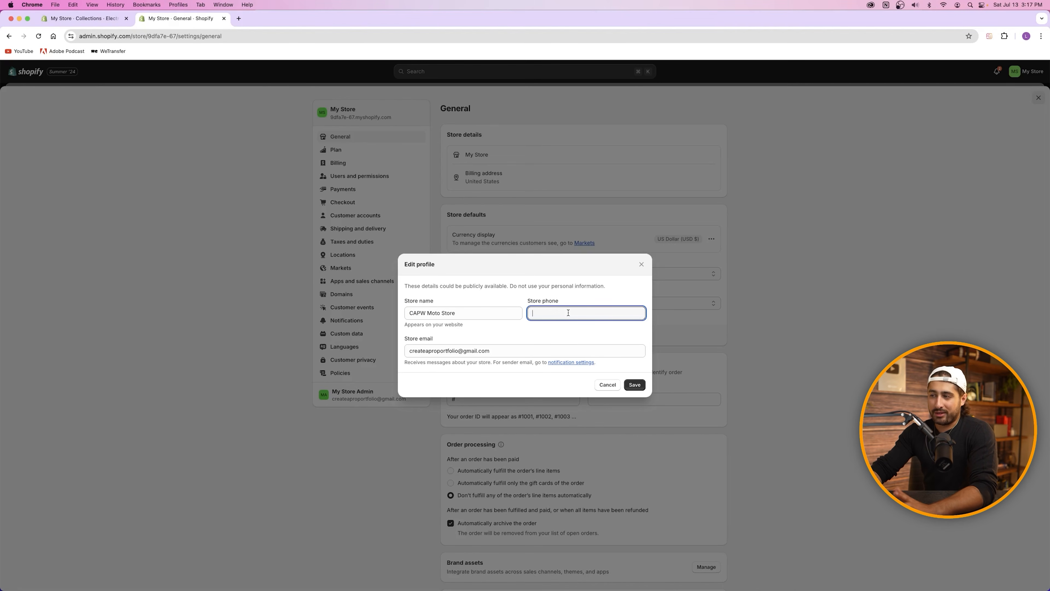
click(637, 385)
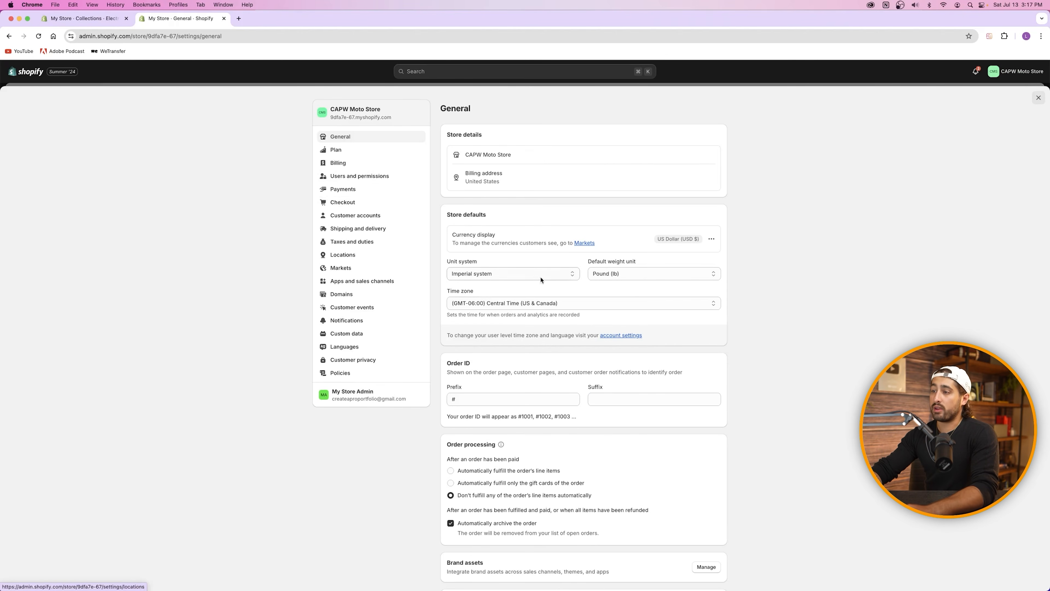
click(522, 273)
click(641, 239)
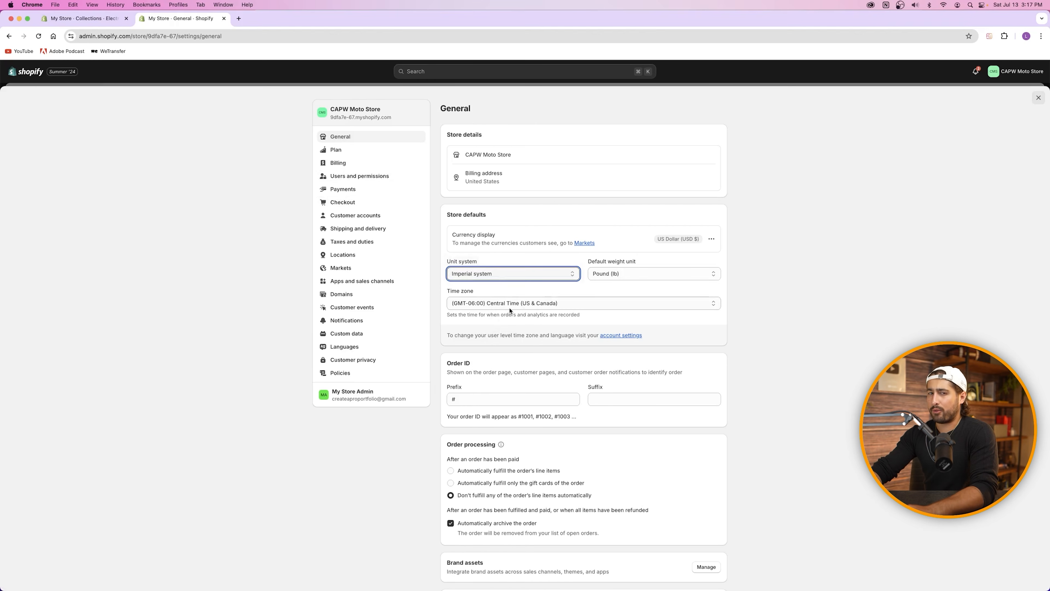
scroll(510, 310, down, 5)
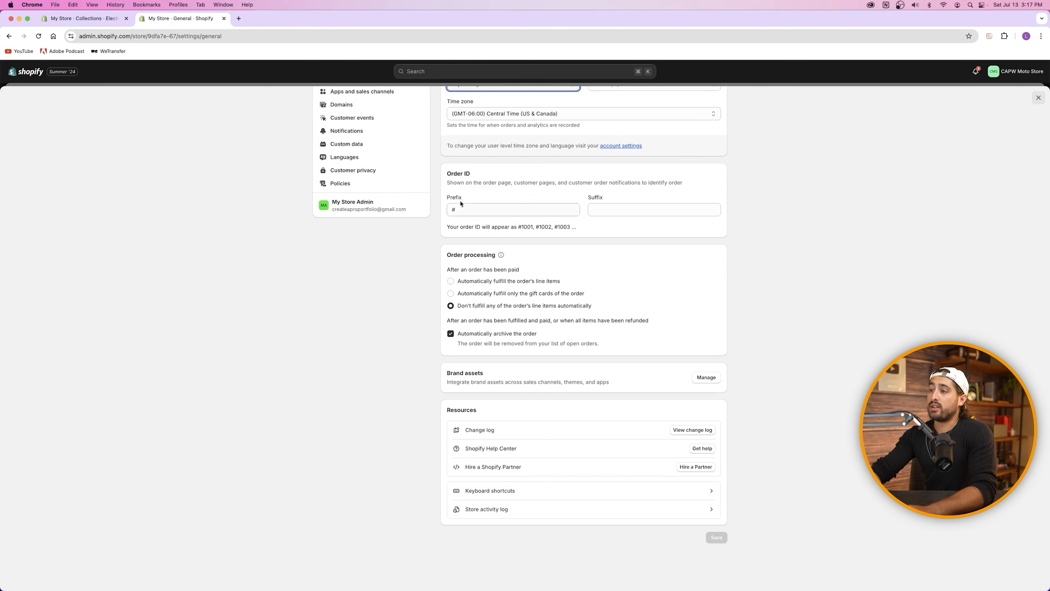
click(459, 212)
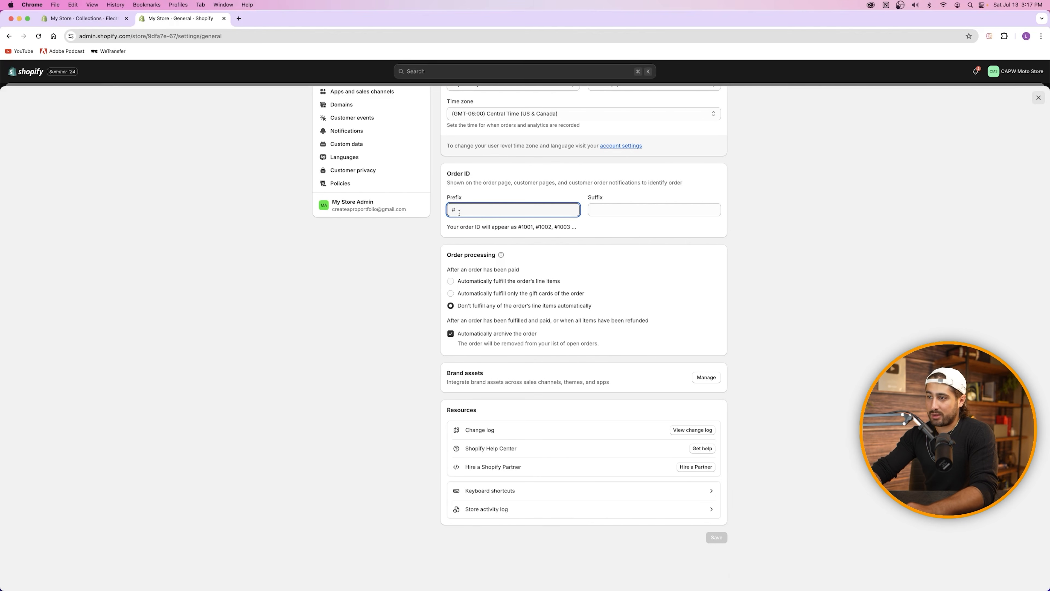
drag(454, 229, 522, 228)
click(594, 211)
text(asdfasdf)
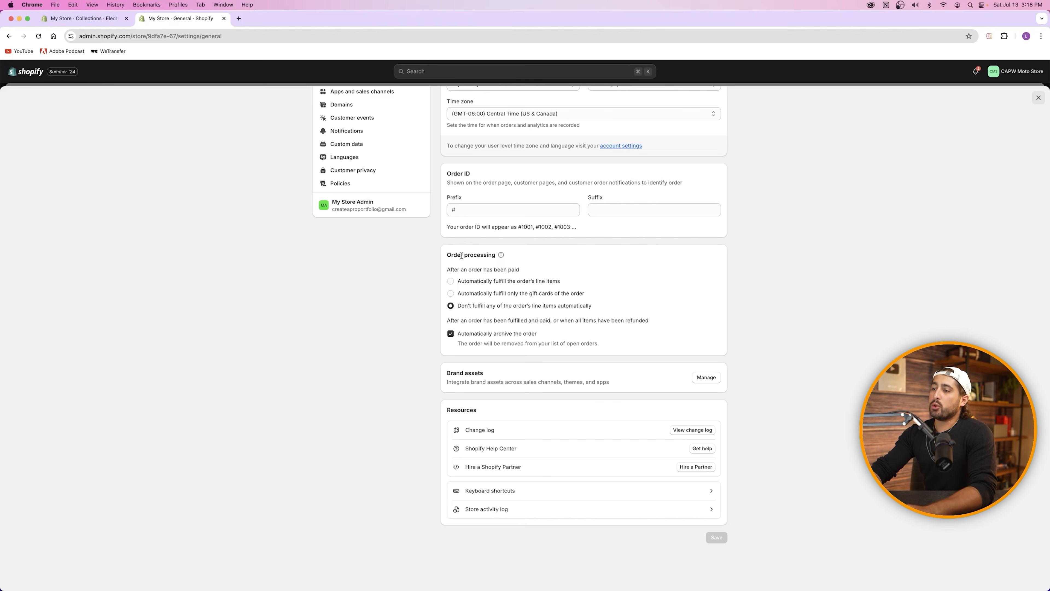
scroll(507, 286, up, 5)
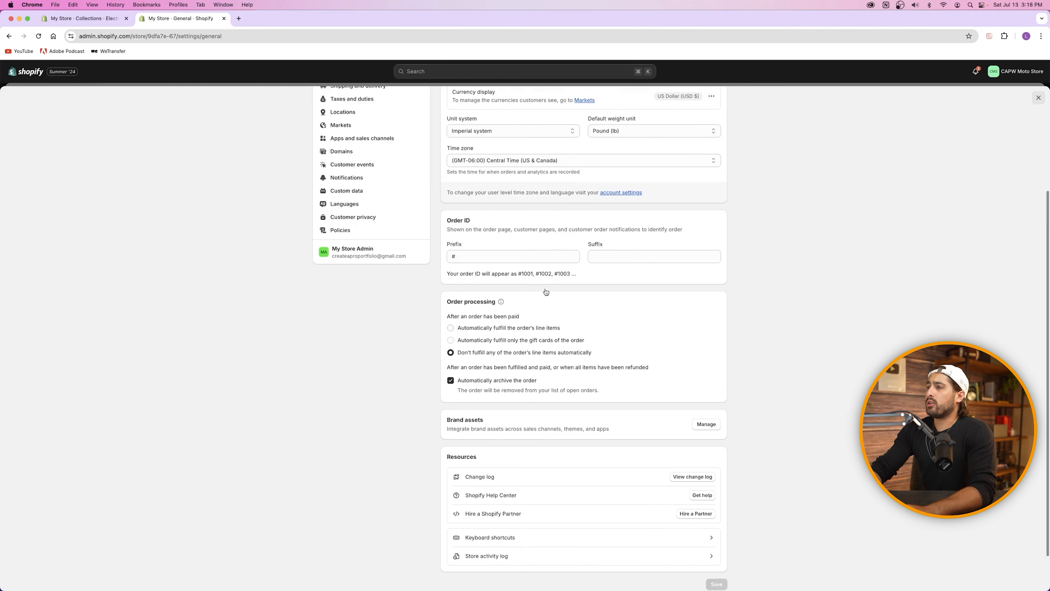
scroll(547, 290, down, 3)
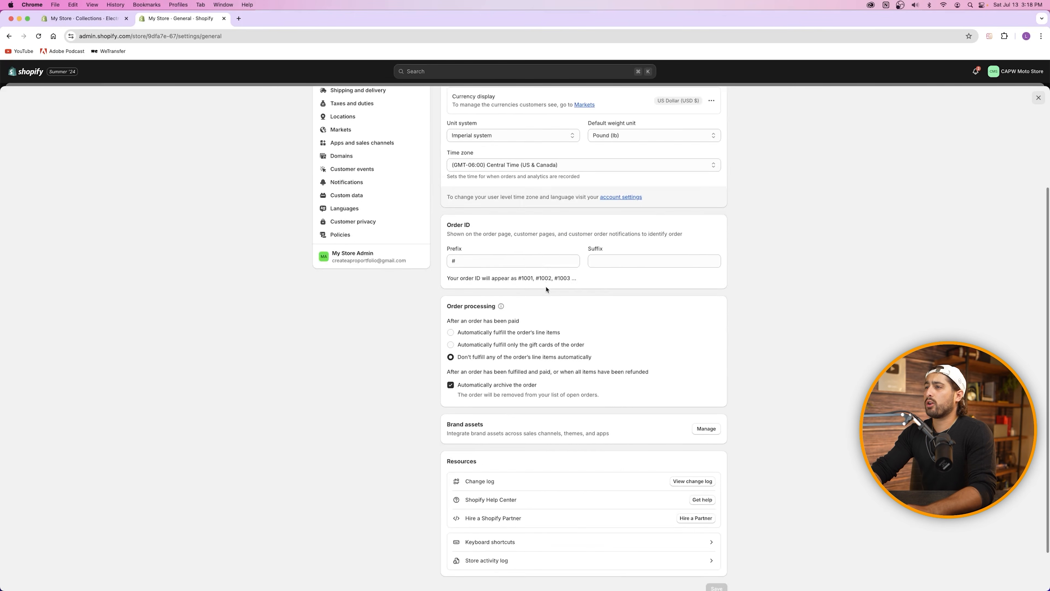
scroll(548, 286, up, 4)
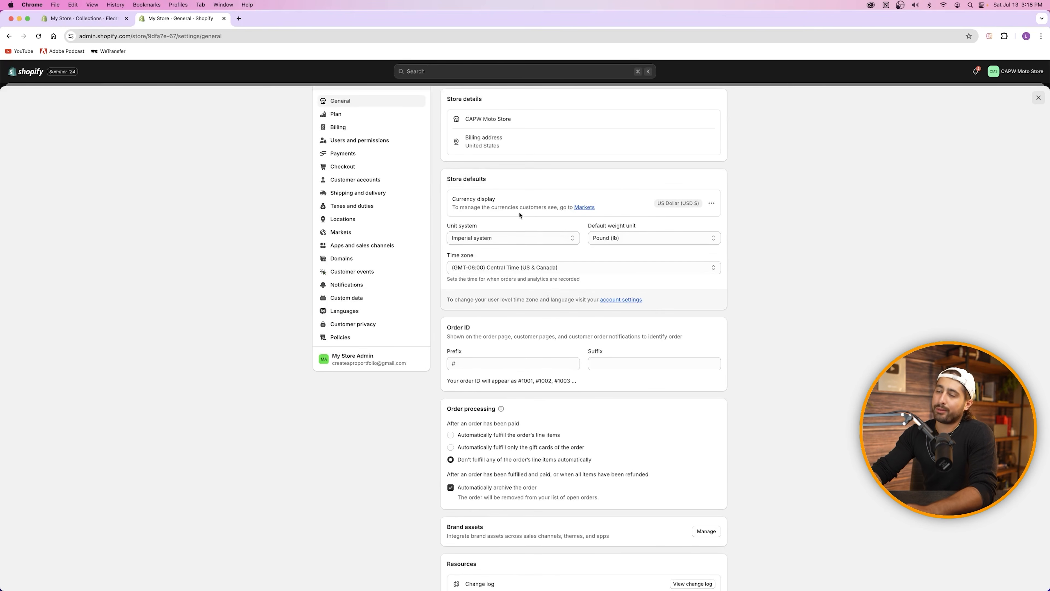
scroll(465, 583, down, 5)
scroll(471, 585, up, 5)
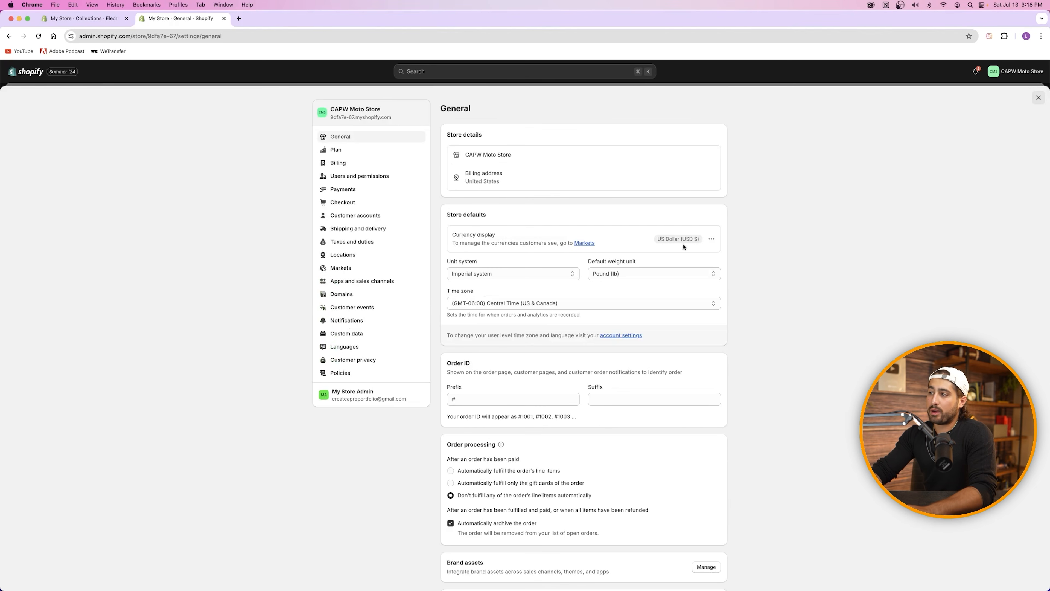
click(710, 240)
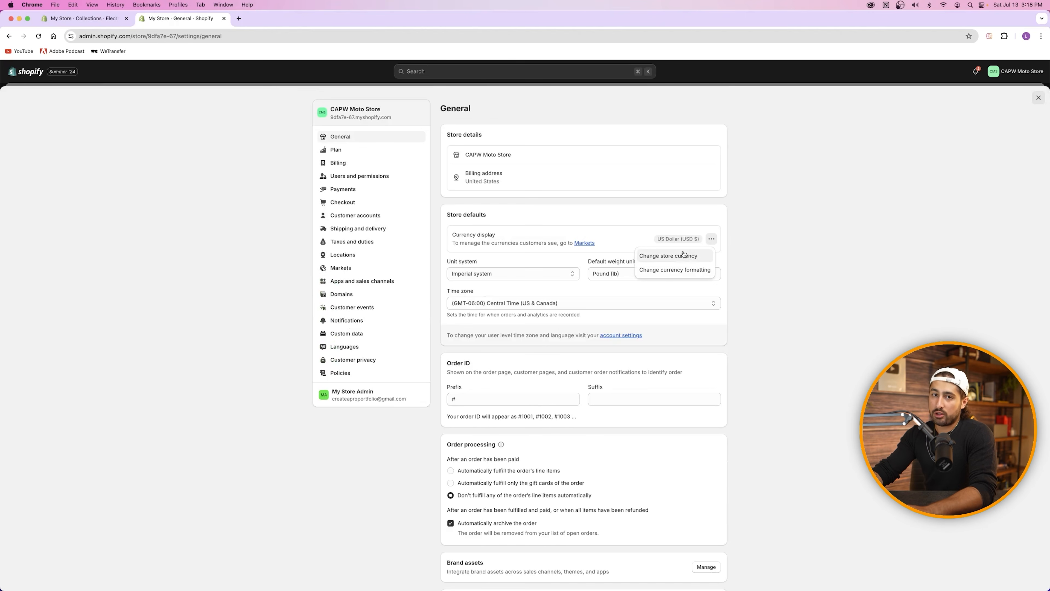
click(653, 237)
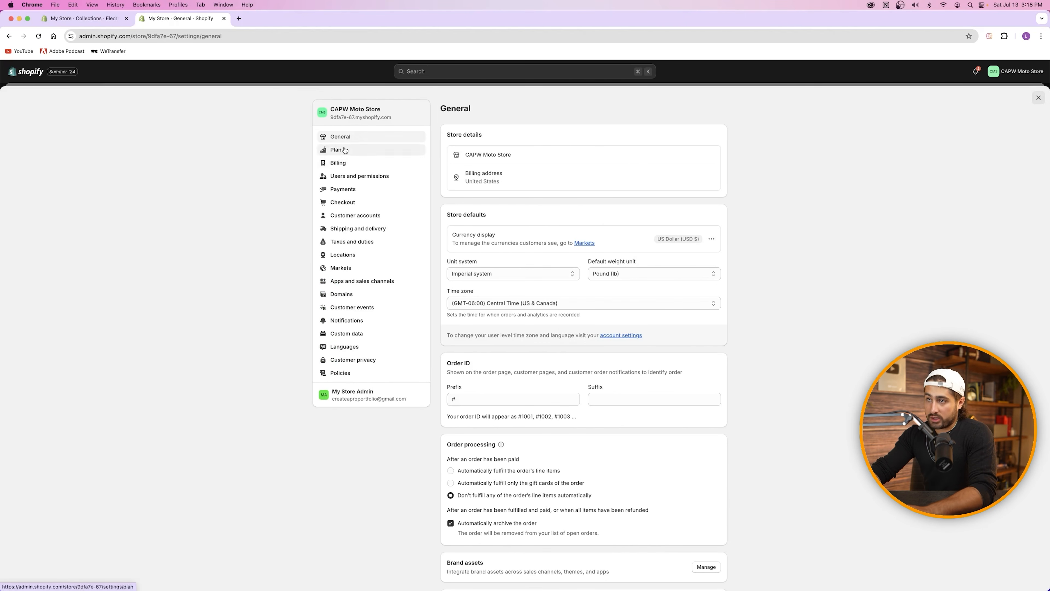
Step: Open Users and permissions settings and review the Store owner section
click(364, 178)
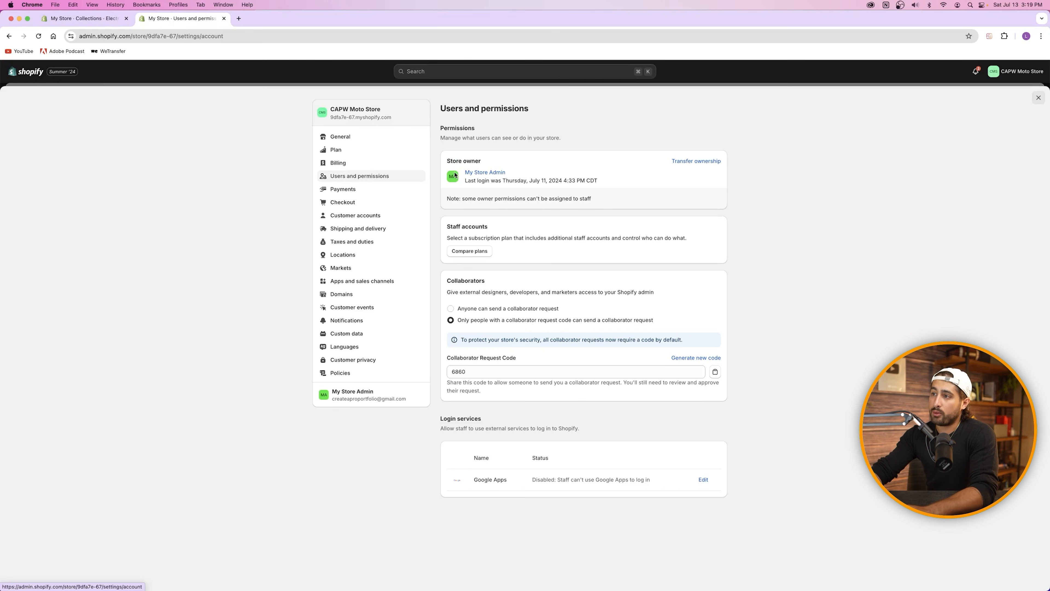
drag(446, 162, 481, 161)
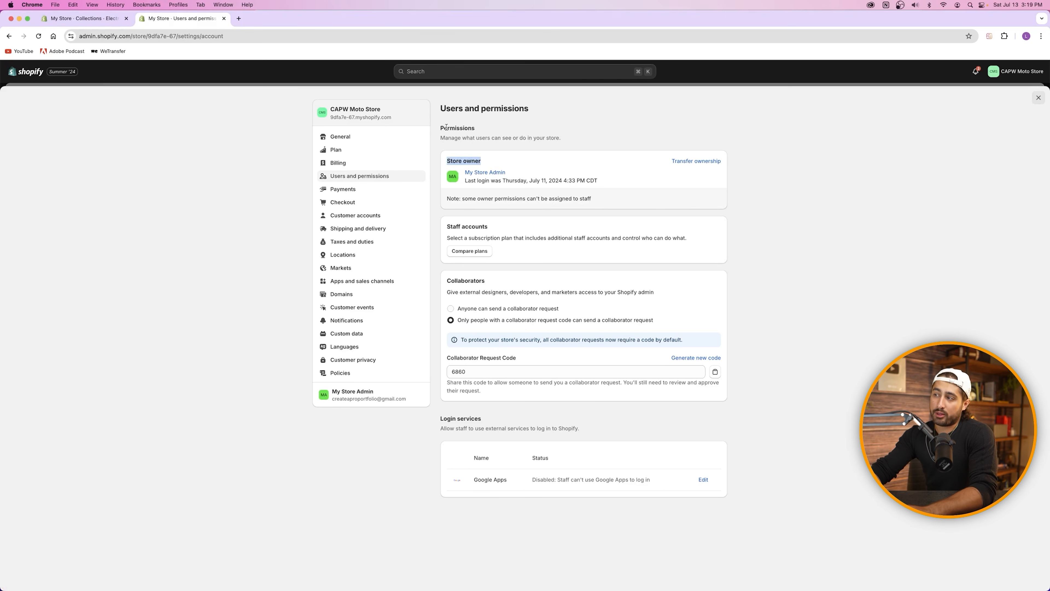
click(475, 161)
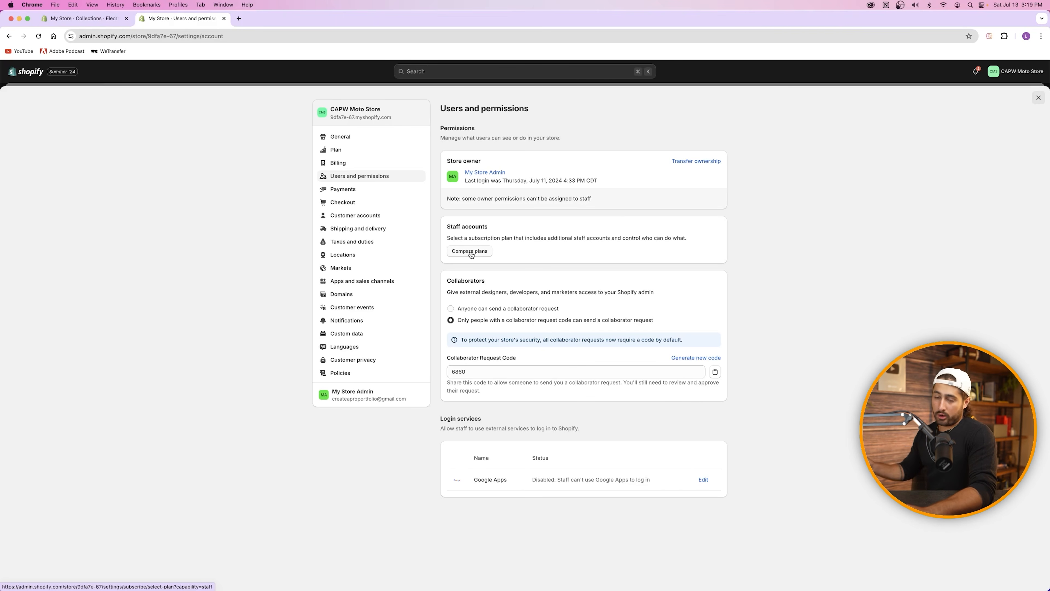
Step: Compare plan staff limits (Shopify 5, Advanced 15 additional accounts), then close the plan overlay
click(471, 254)
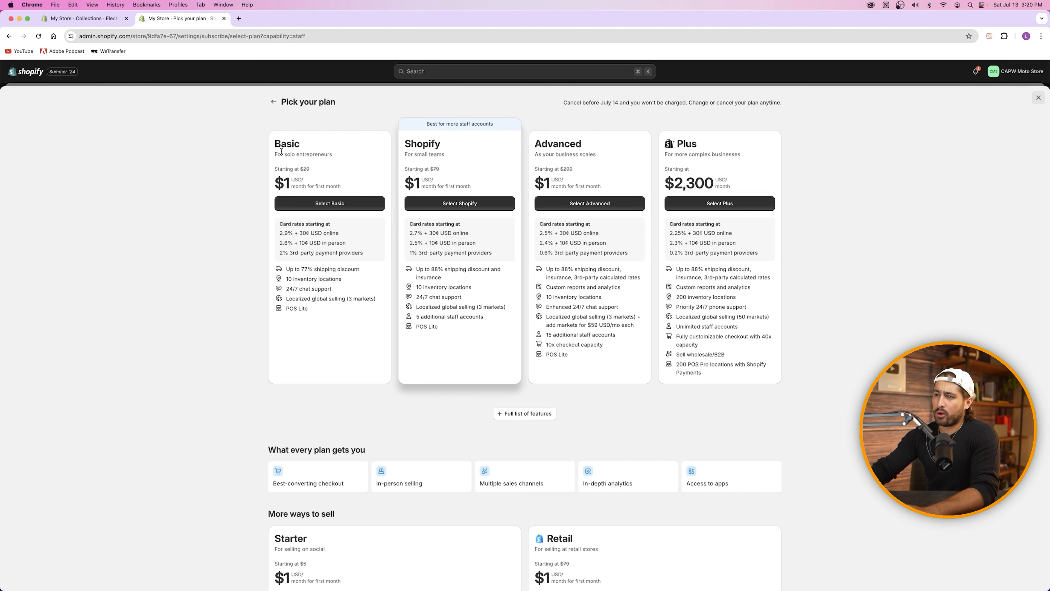
drag(416, 316, 488, 318)
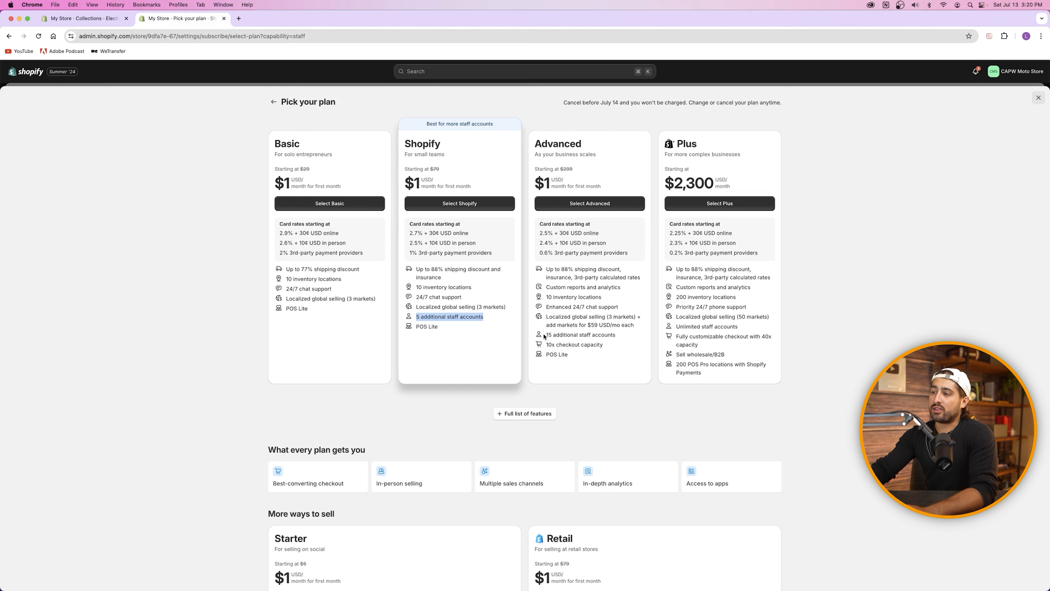
drag(546, 336, 627, 334)
click(575, 333)
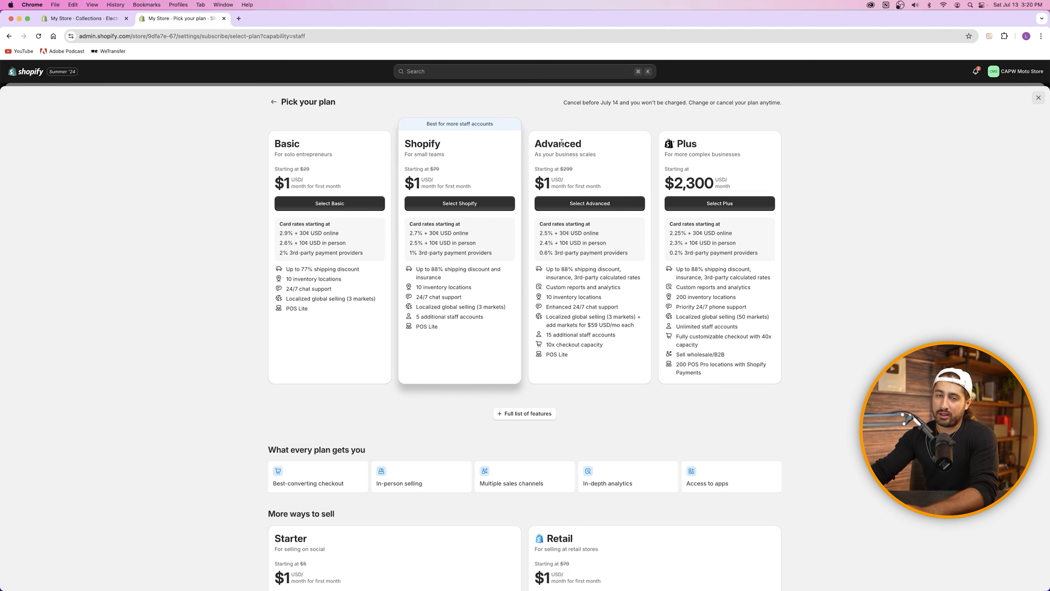
click(1038, 97)
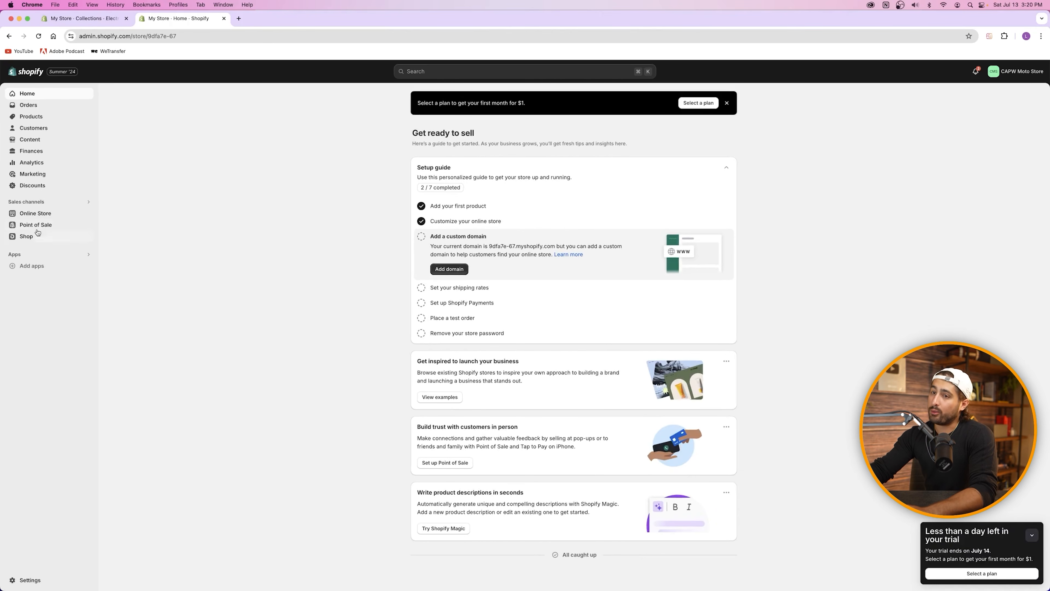
Step: Navigate via Online Store and Settings to Checkout and review the customer contact method
click(40, 216)
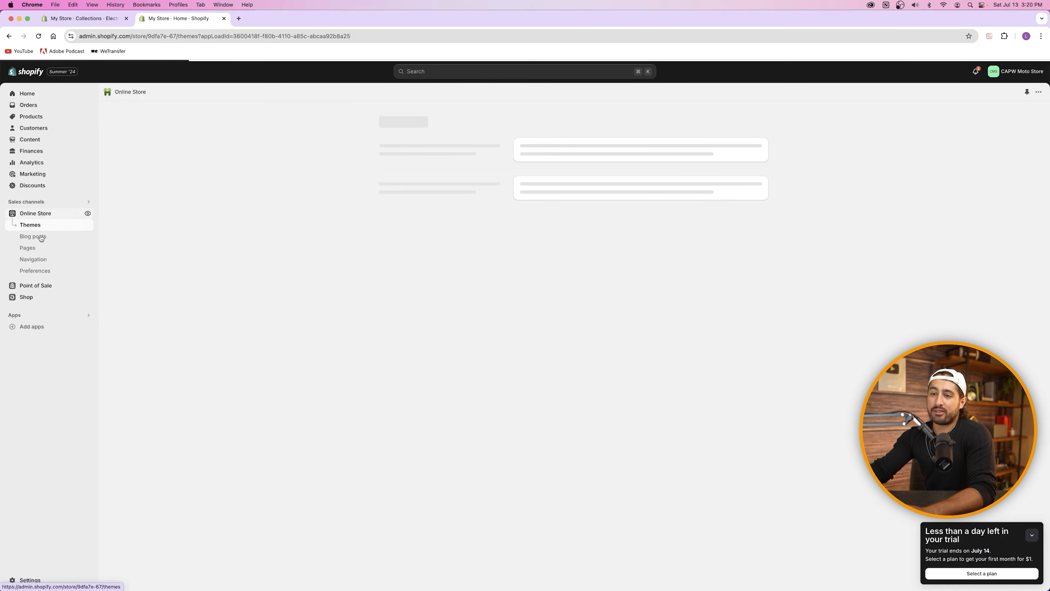
click(30, 580)
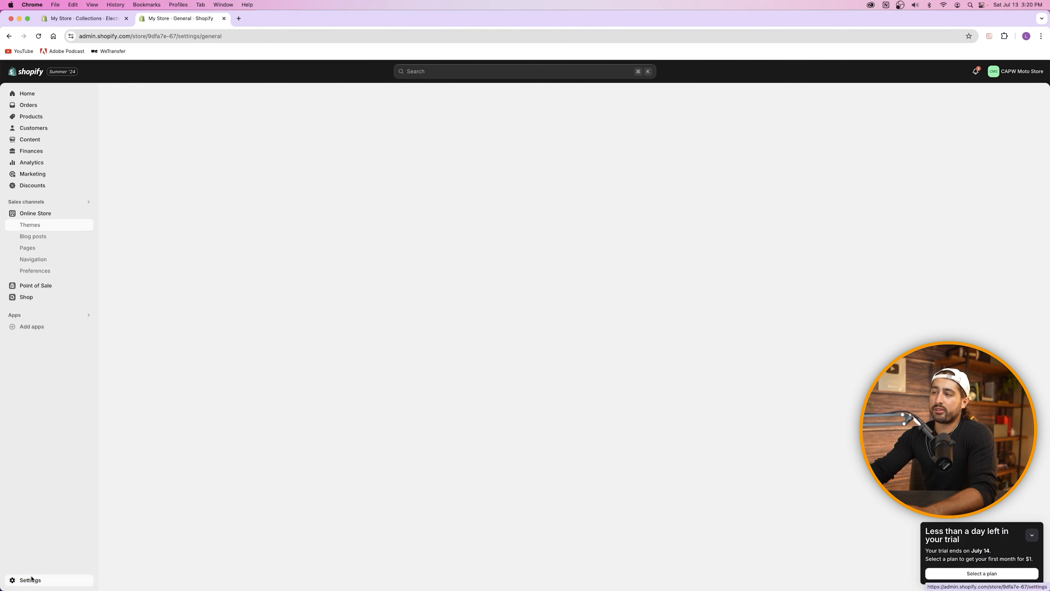
click(369, 179)
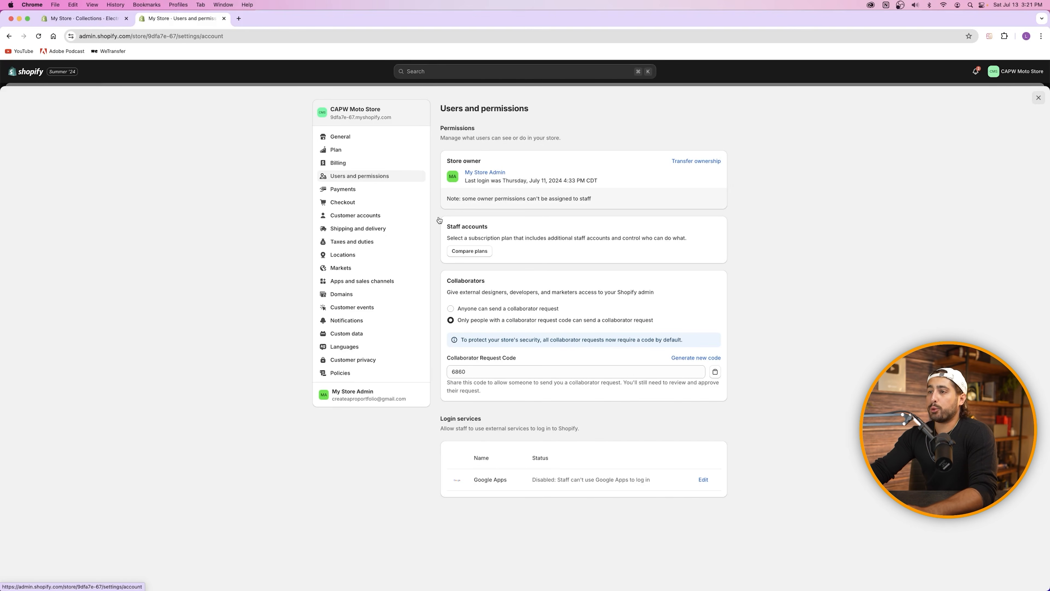
click(351, 190)
click(357, 203)
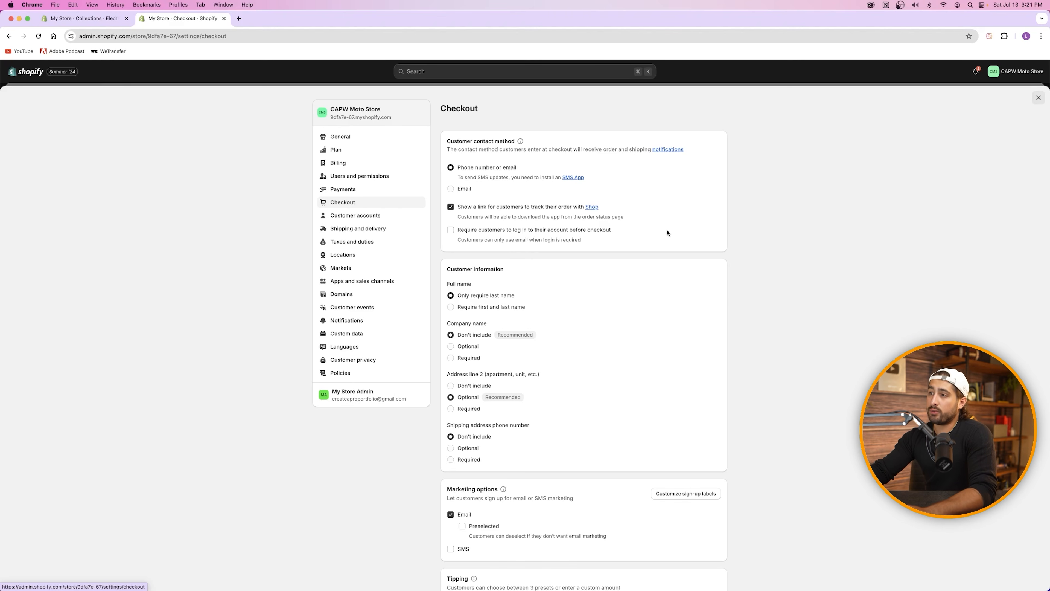
drag(449, 141, 516, 141)
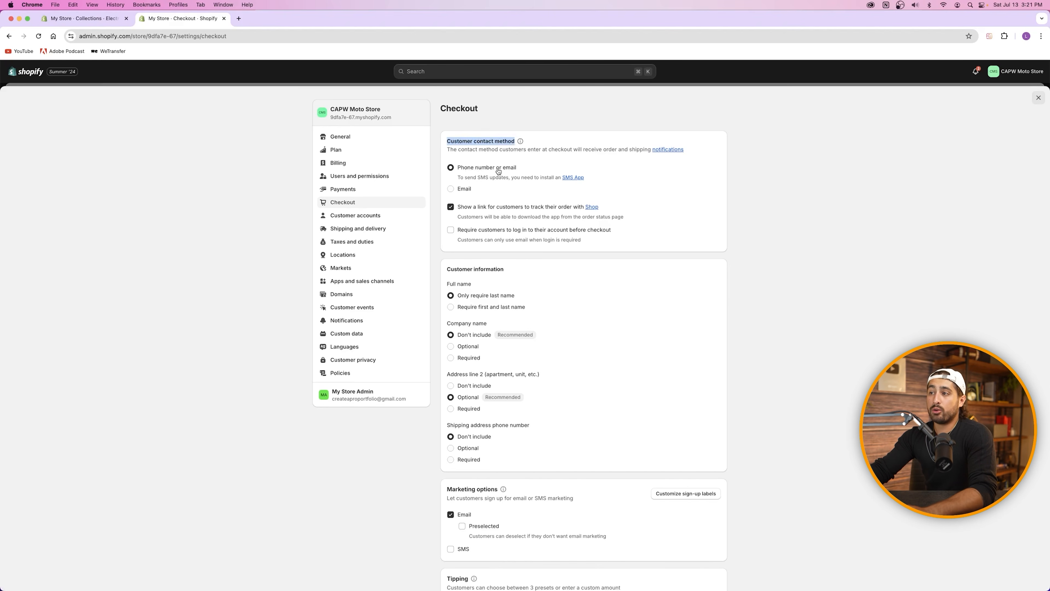
click(487, 194)
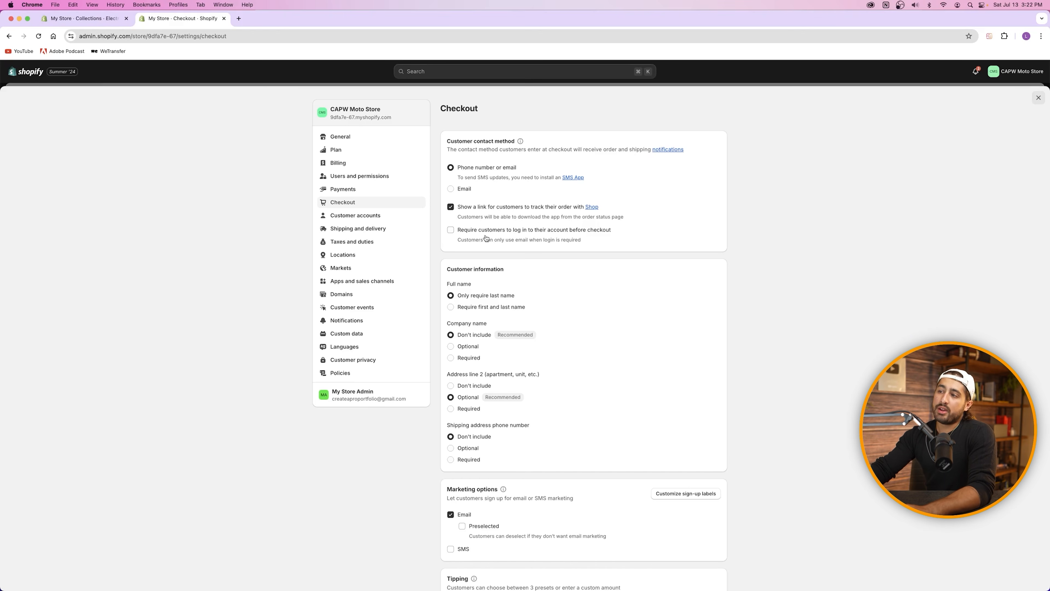
click(451, 231)
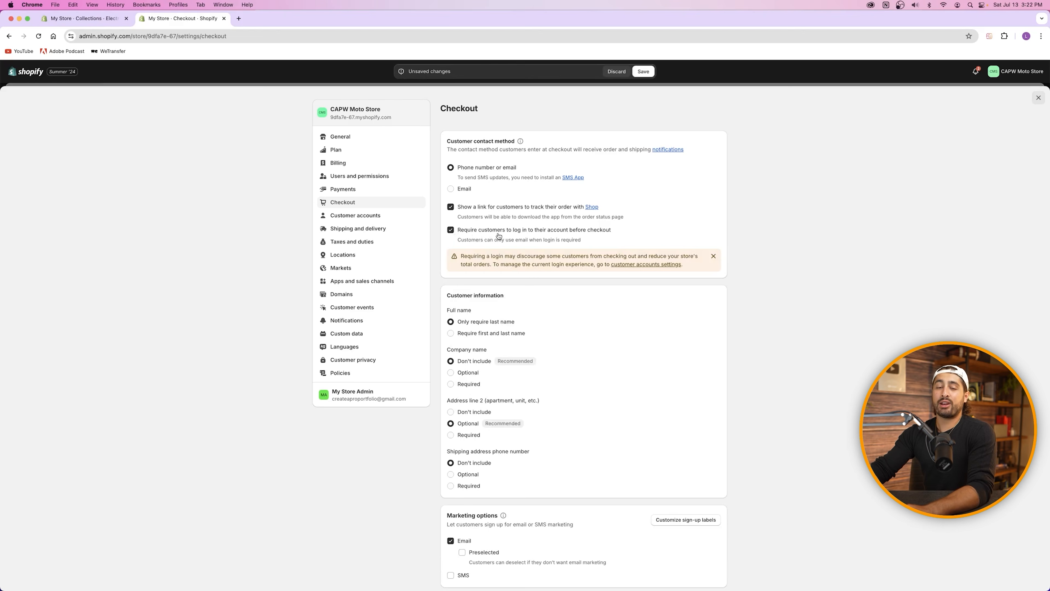
click(451, 230)
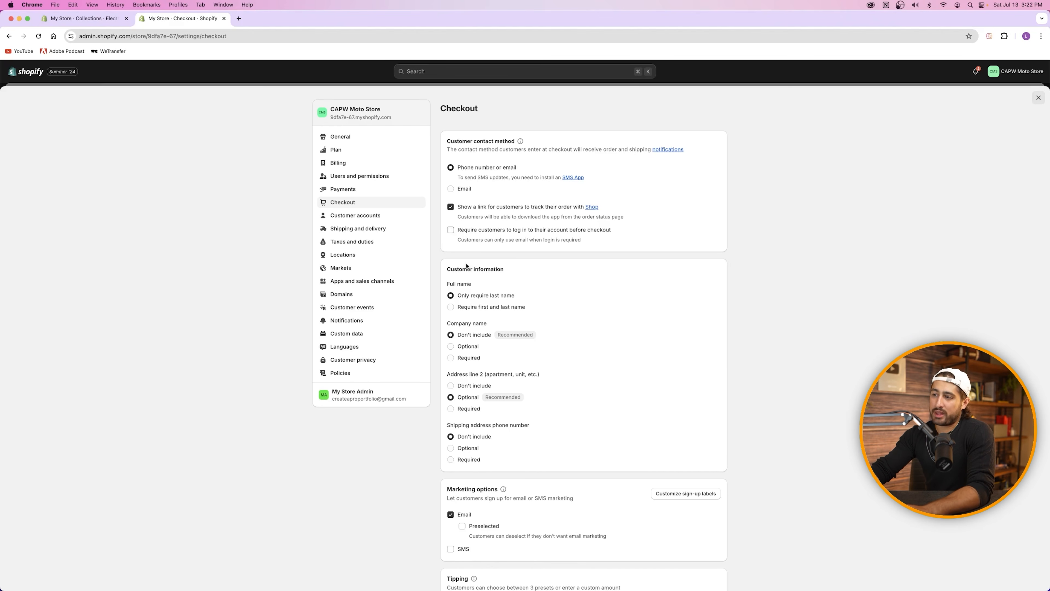
scroll(493, 295, down, 3)
scroll(492, 295, down, 1)
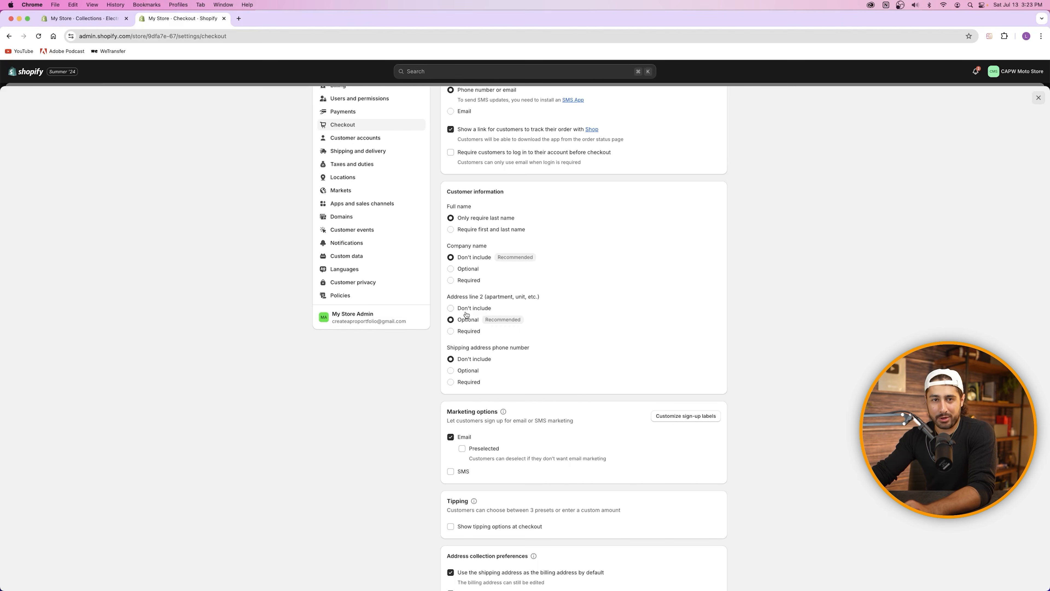
Step: Preselect the email marketing sign-up at checkout, leaving SMS marketing sign-up off
scroll(625, 353, down, 3)
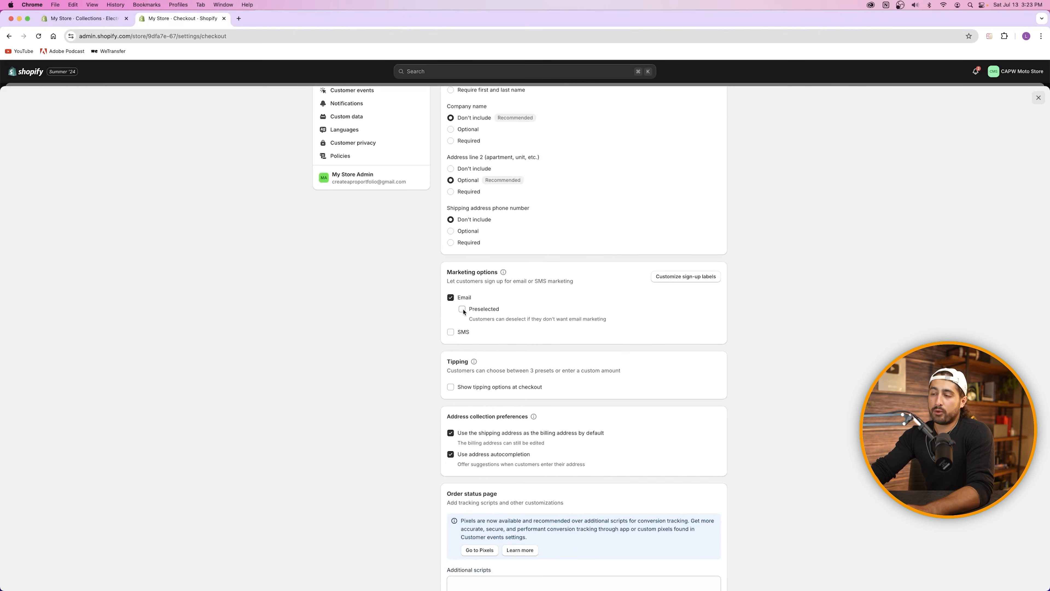
click(450, 333)
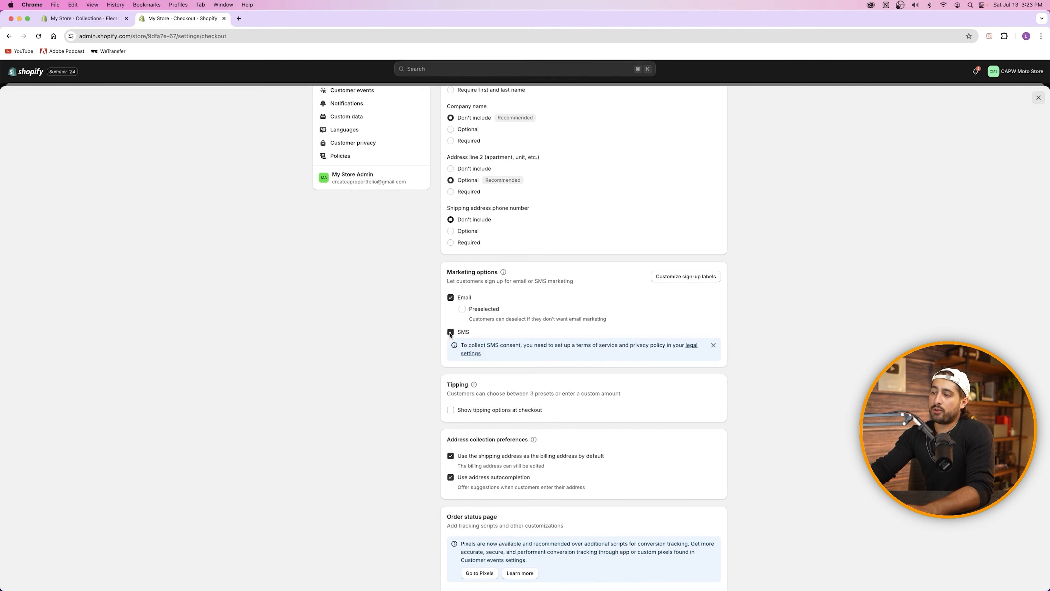
click(450, 332)
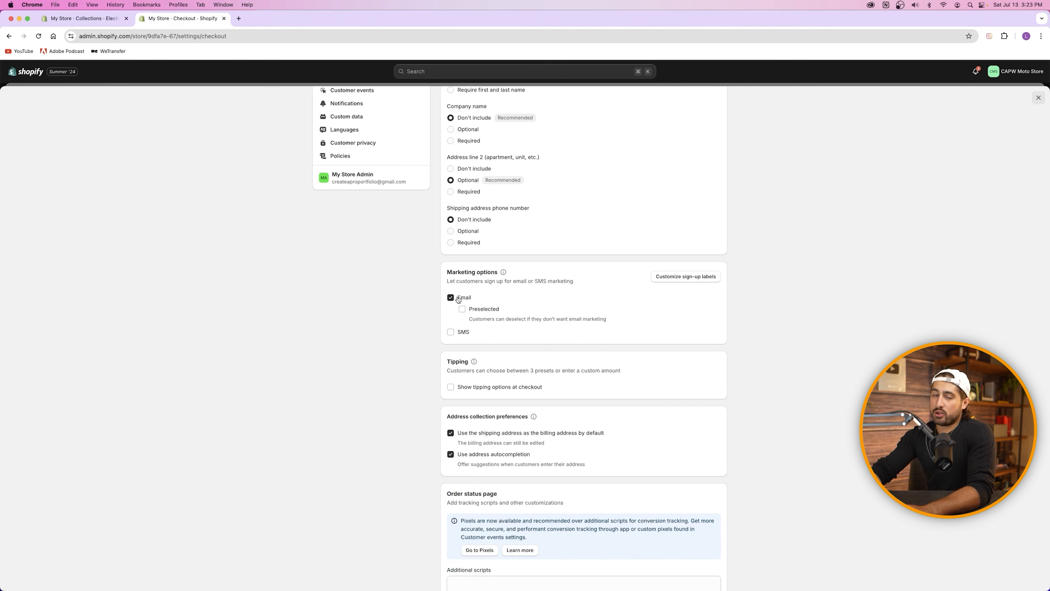
click(462, 310)
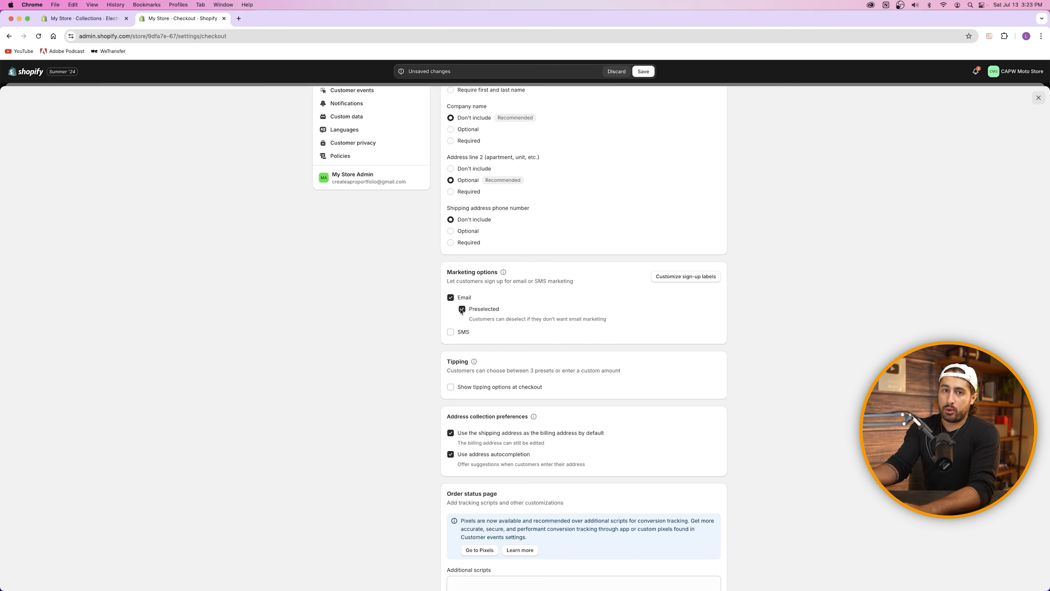
click(462, 309)
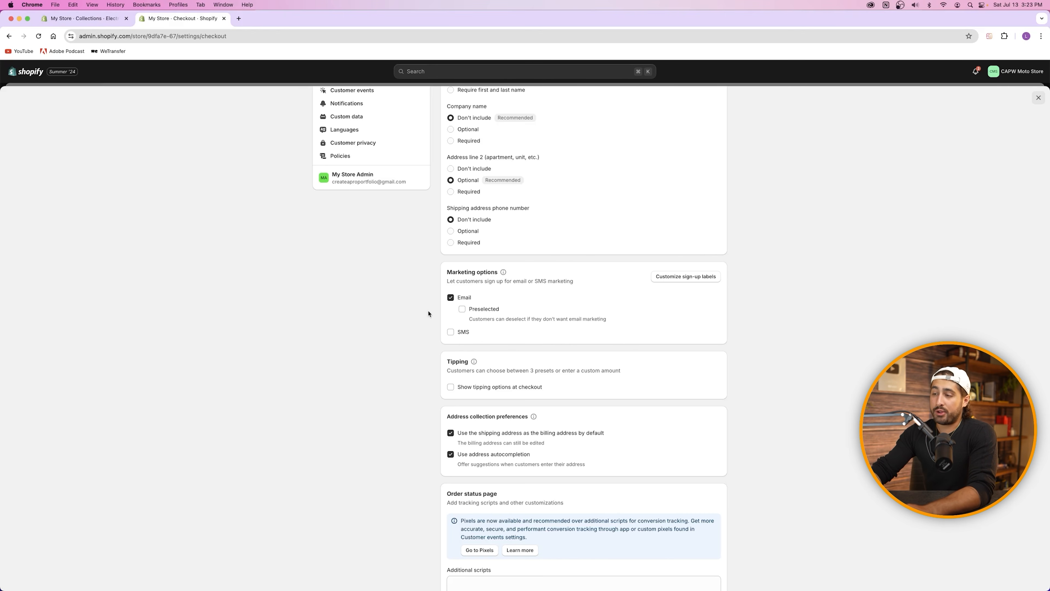
click(470, 311)
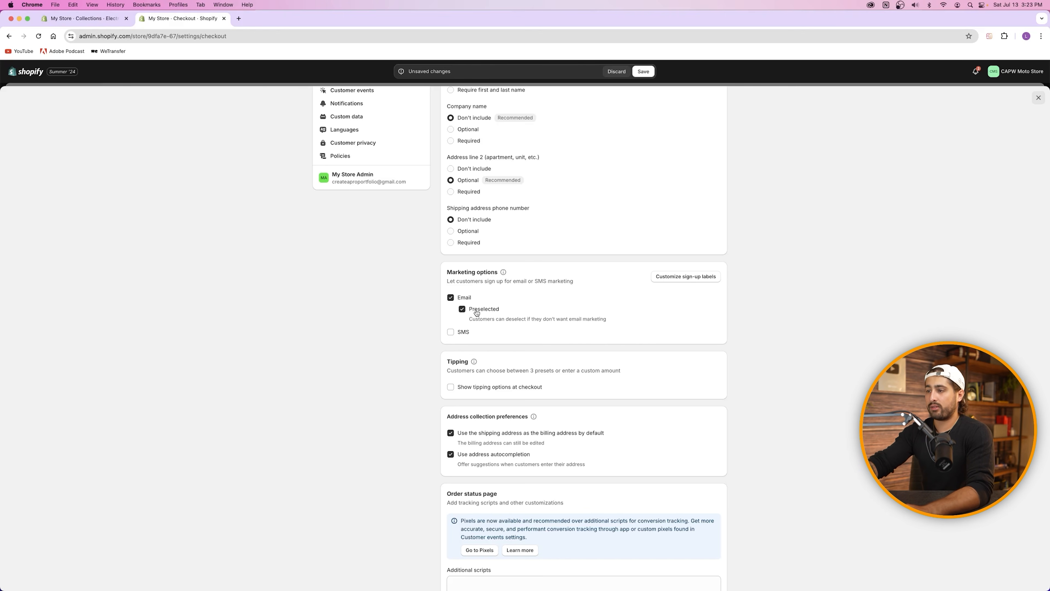
Step: Leave tipping options at checkout off and save the checkout settings
scroll(477, 313, down, 4)
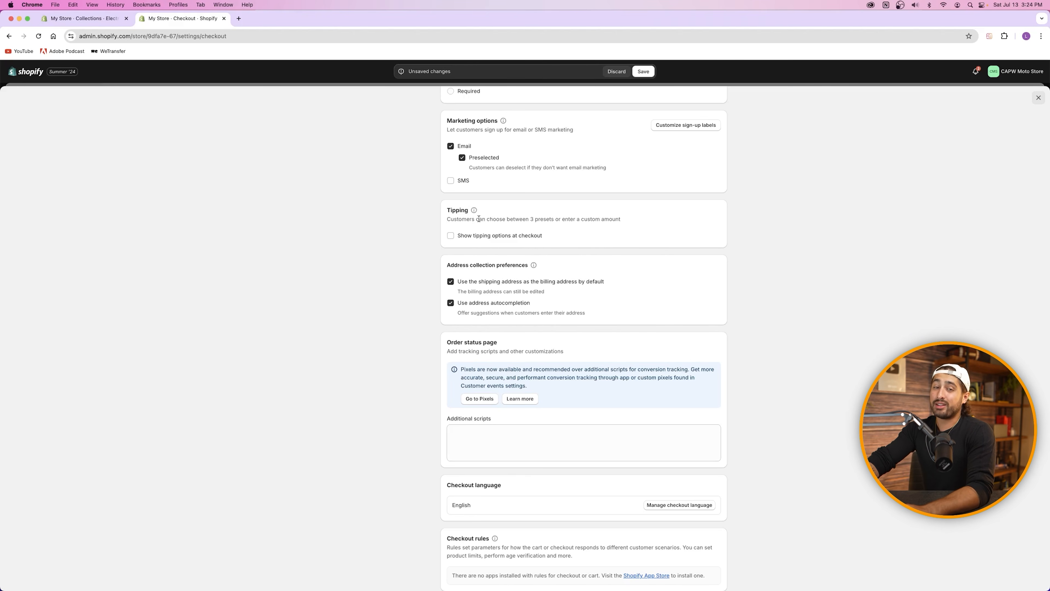
click(450, 236)
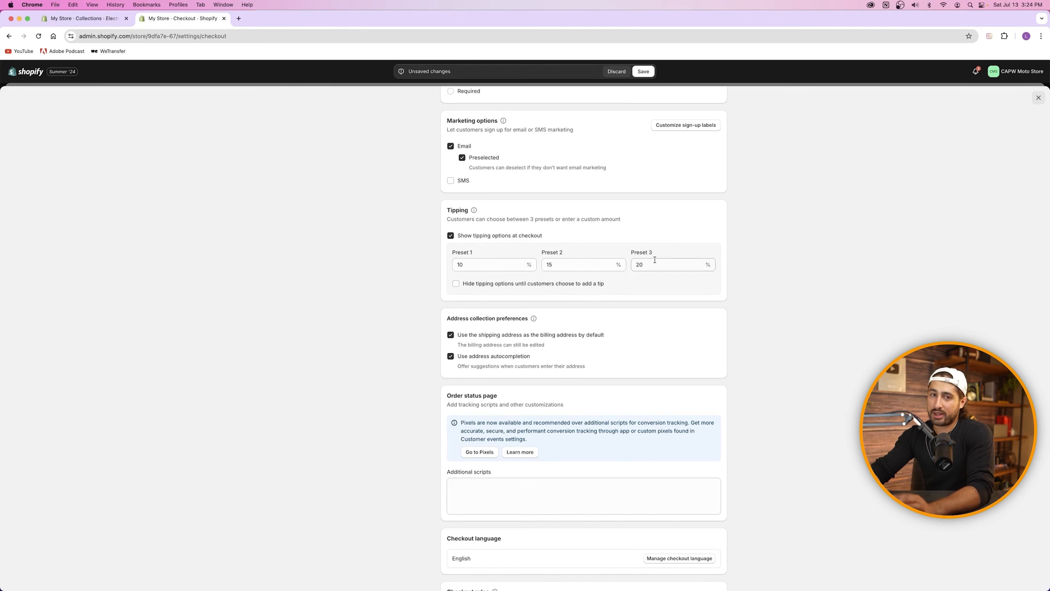
click(451, 236)
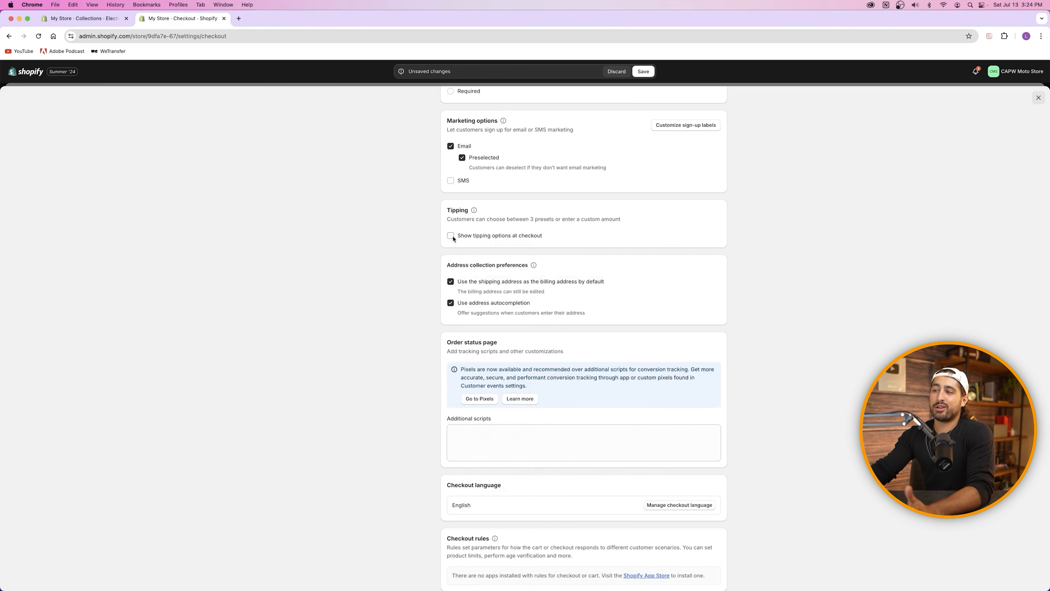
scroll(452, 239, down, 3)
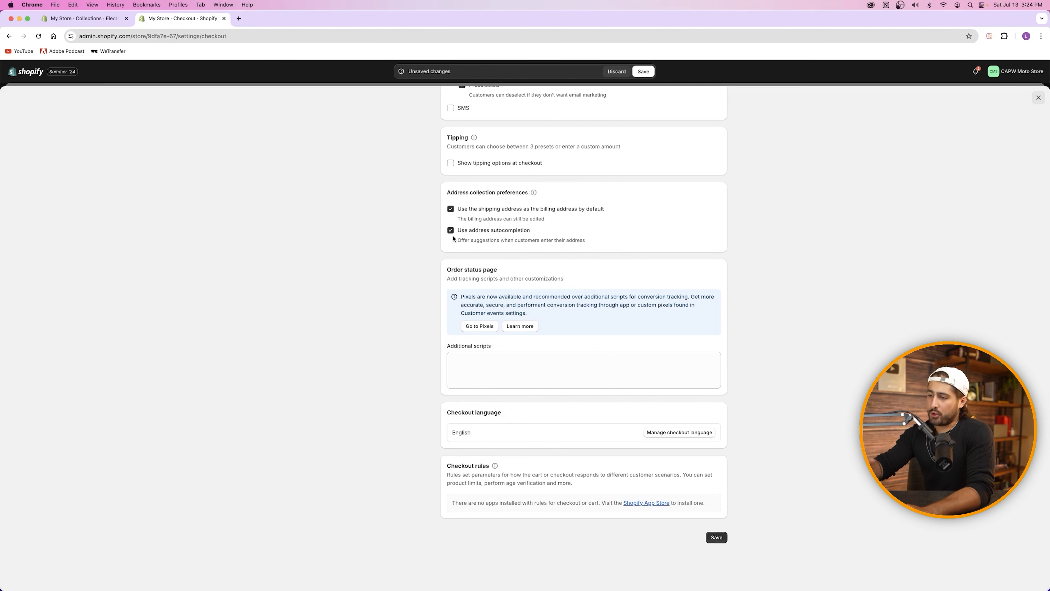
scroll(453, 239, up, 10)
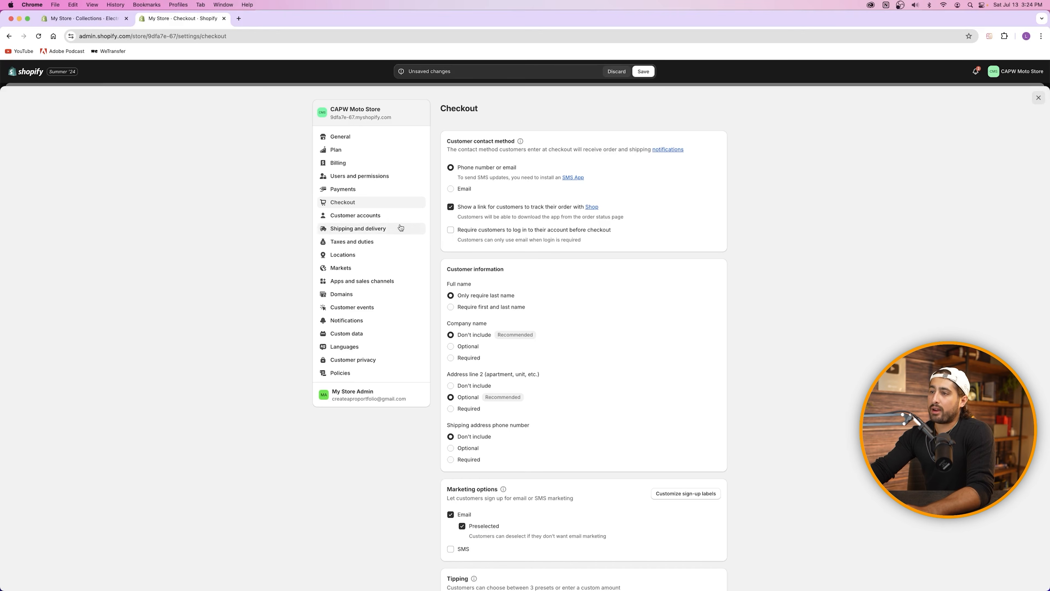
click(646, 73)
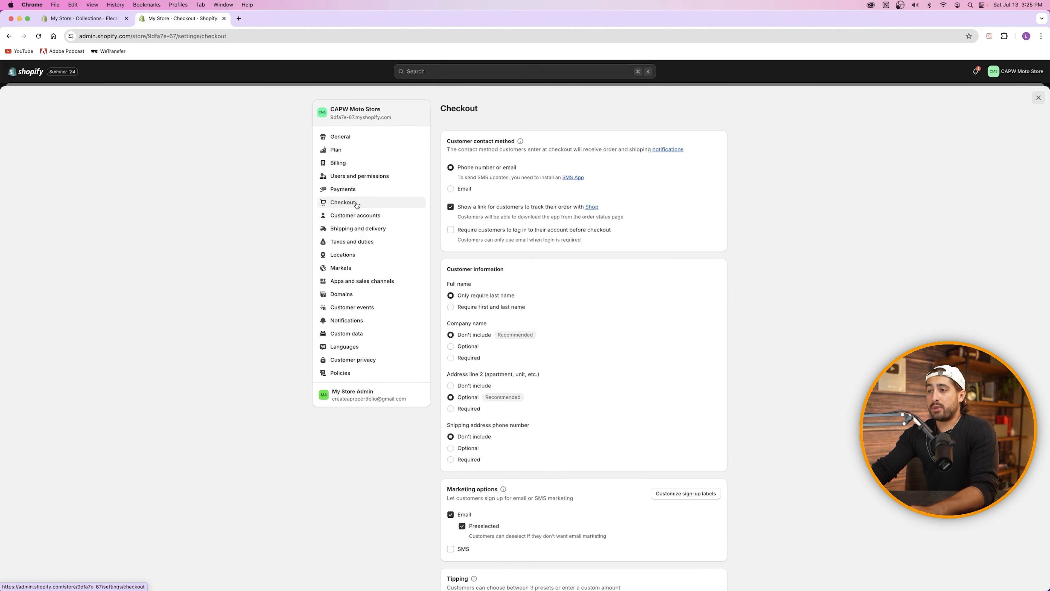
Step: Turn on Classic login links in Customer accounts, leaving store credit switched off
click(363, 216)
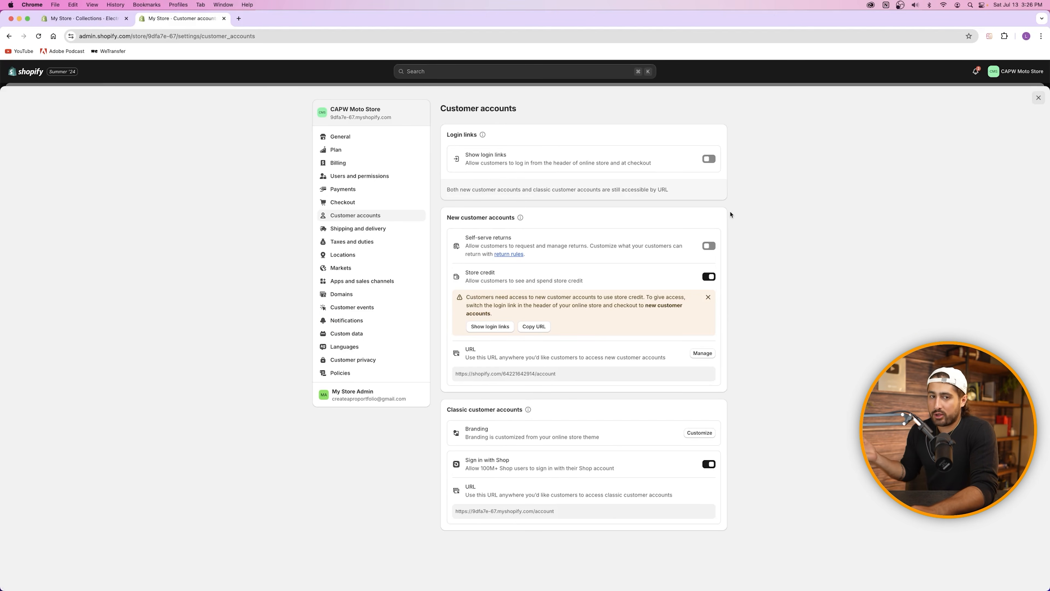
right_click(475, 154)
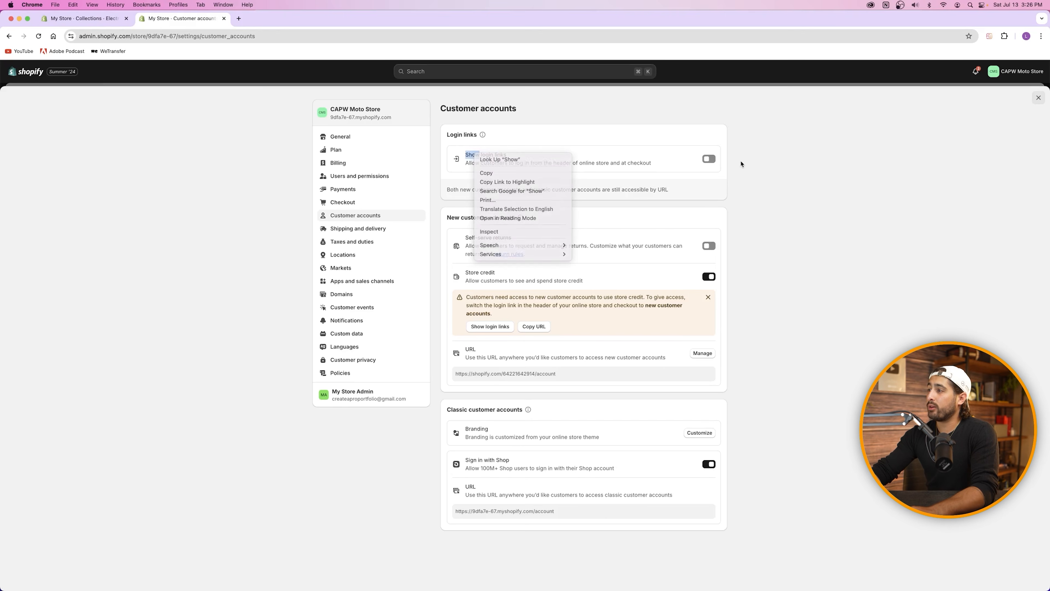
click(709, 159)
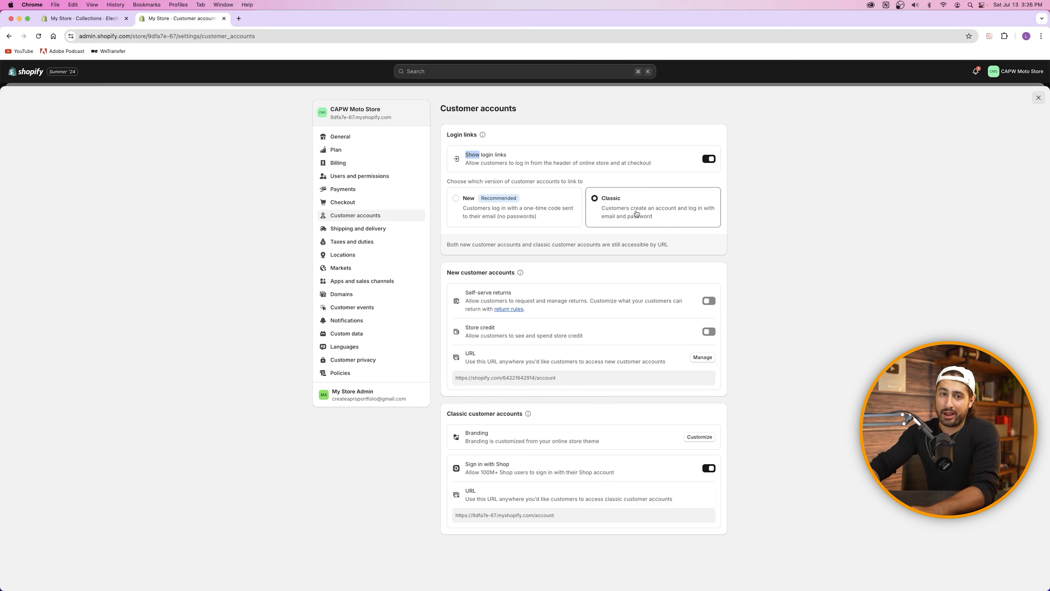
click(492, 202)
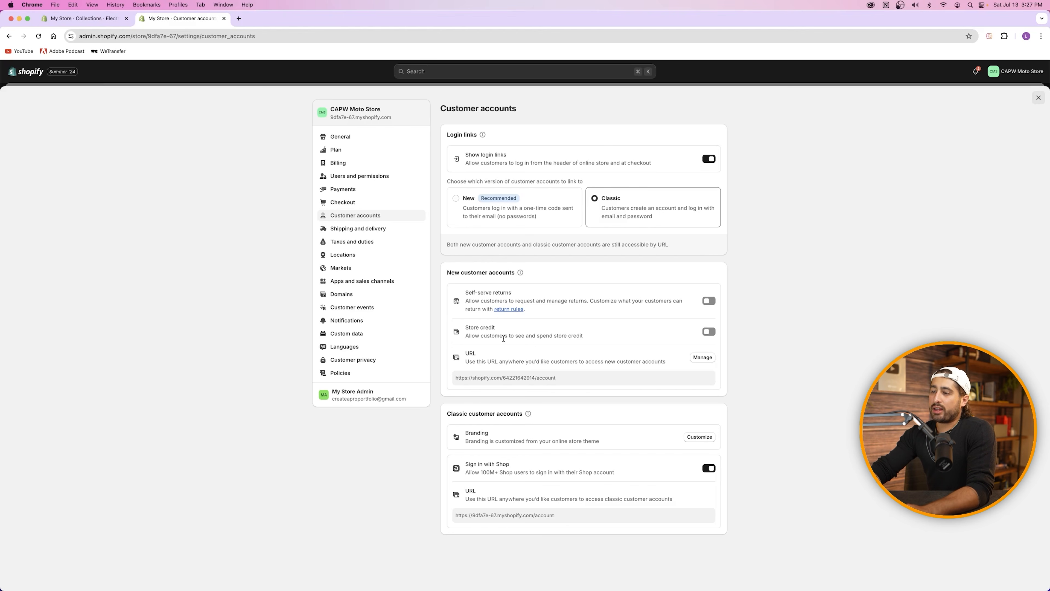
click(710, 332)
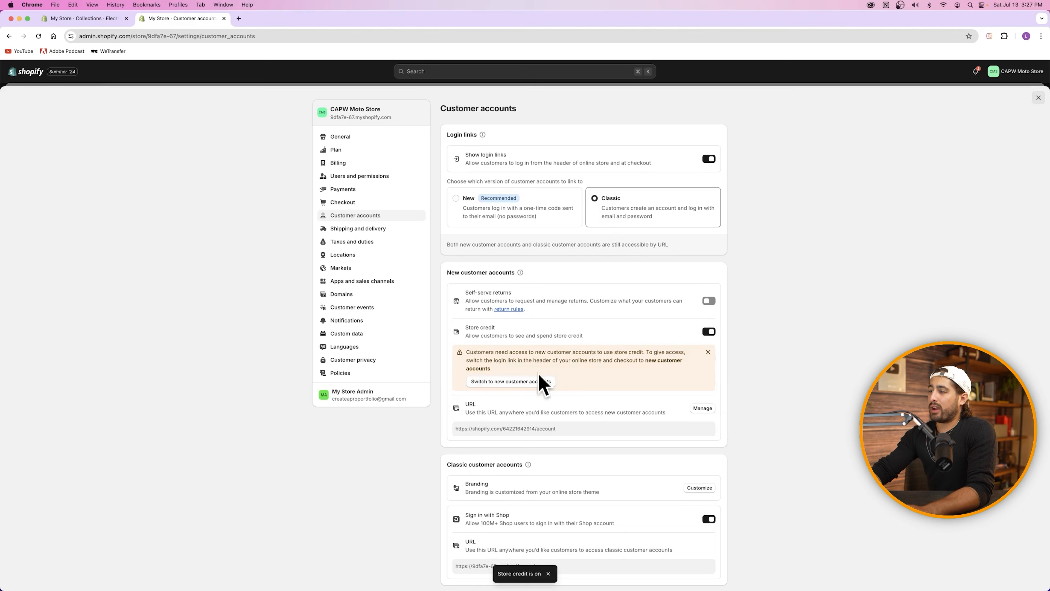
click(709, 332)
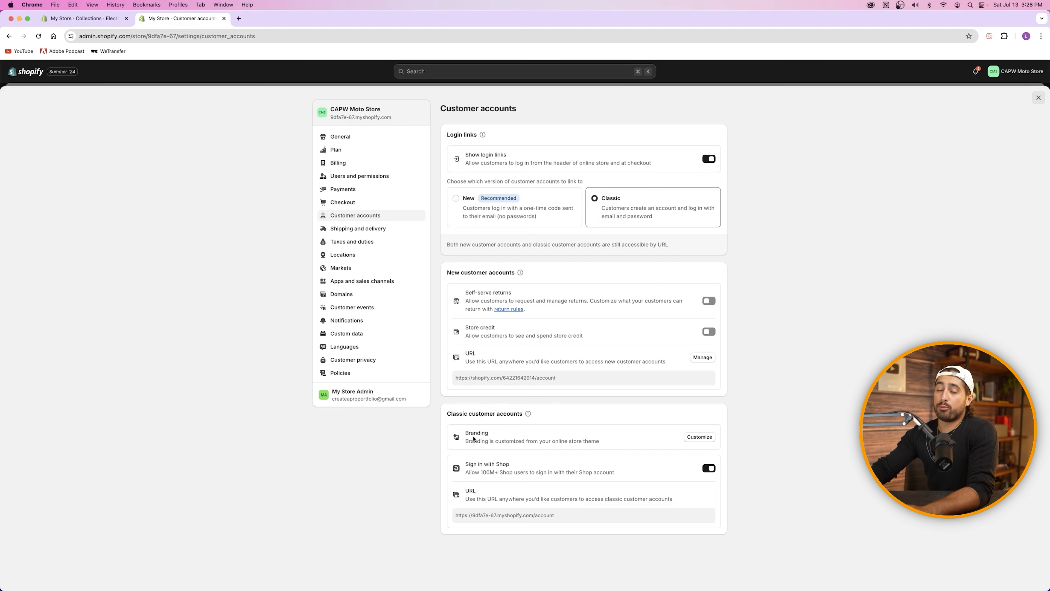
Step: Preview the Login section of the customer login template in the theme editor, then exit to Settings
click(692, 439)
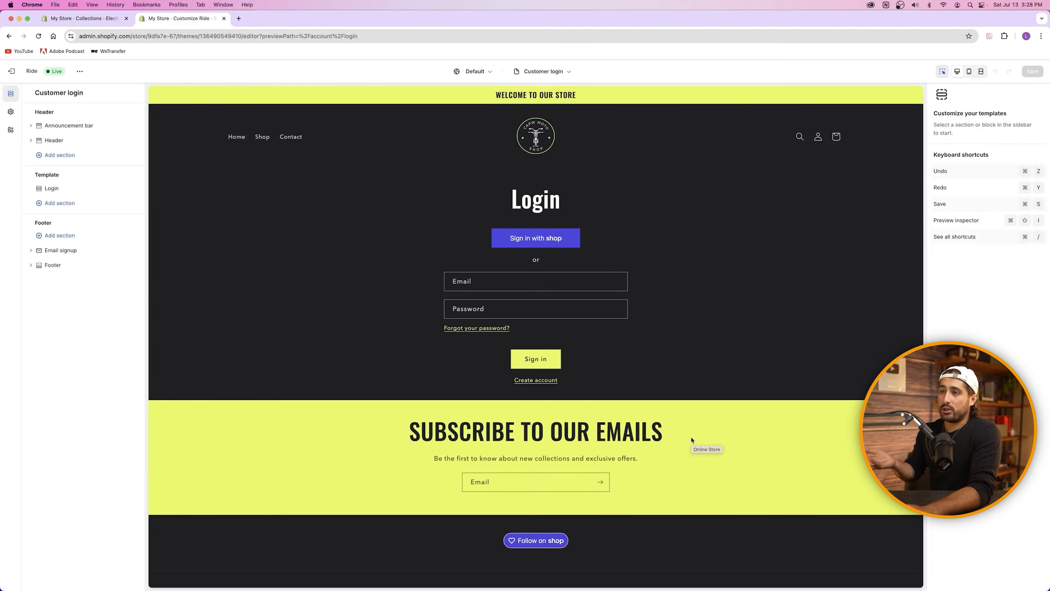
click(658, 328)
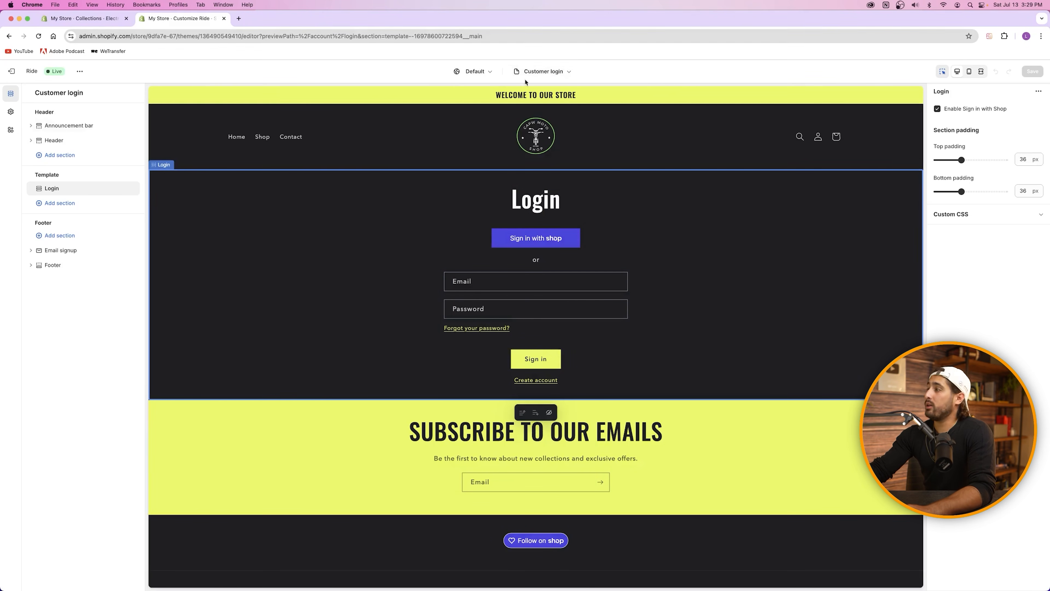
click(12, 73)
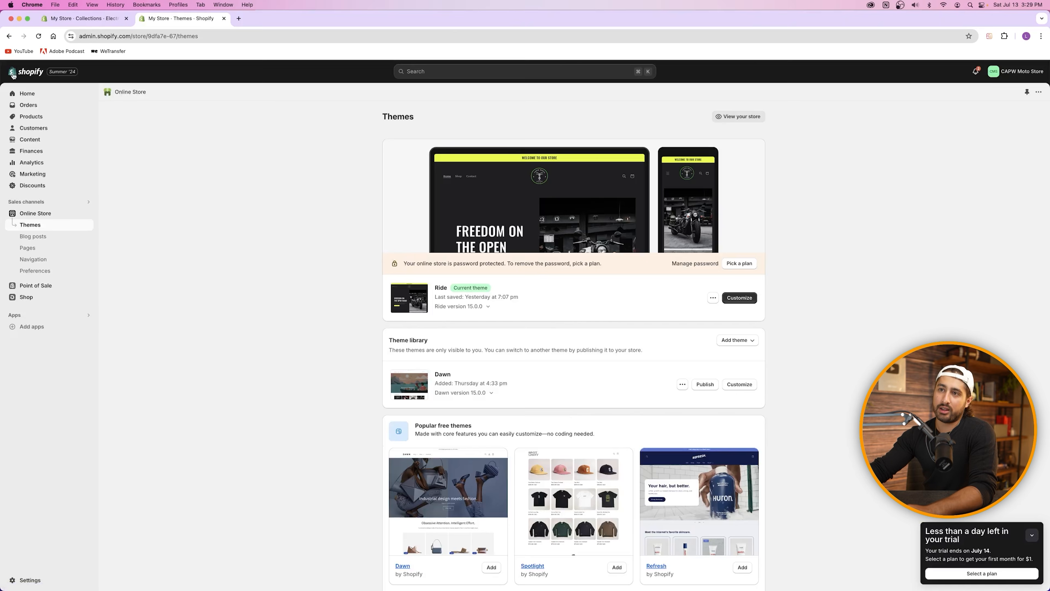
click(25, 579)
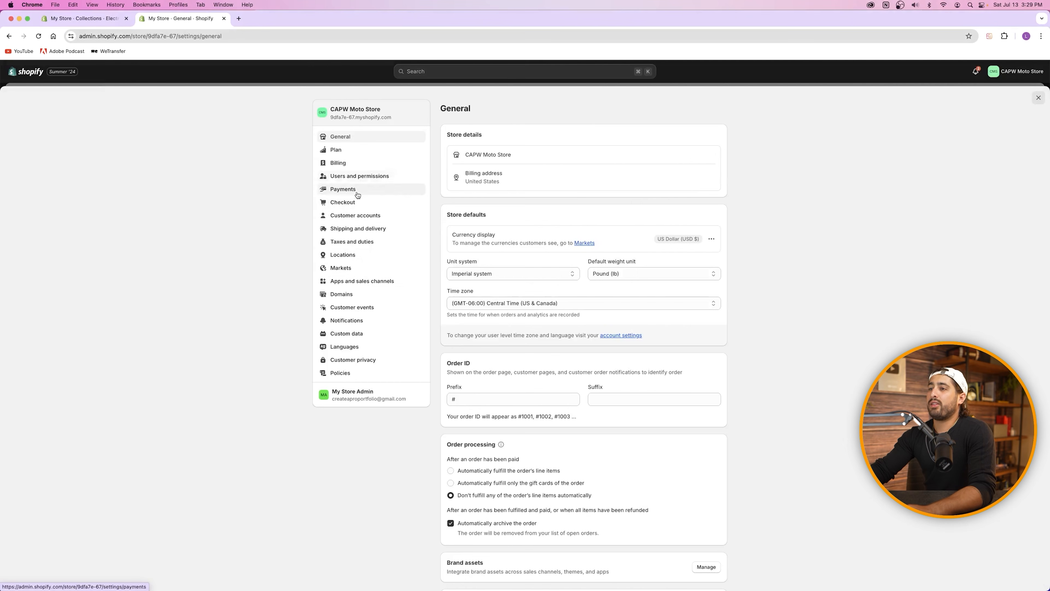
Step: Go to Shipping and delivery settings and start a new shipping profile
click(358, 216)
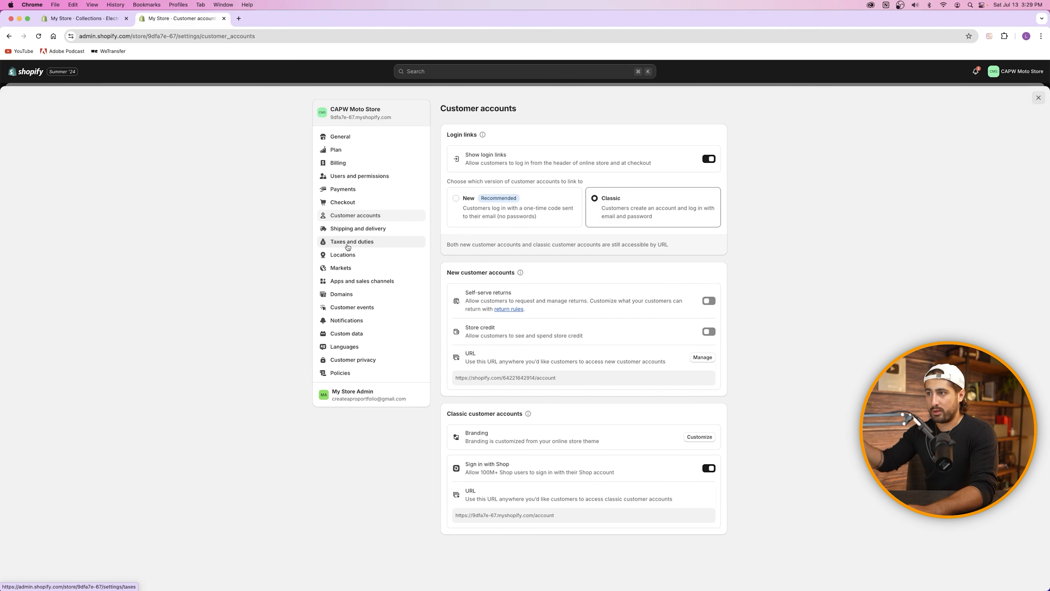
click(361, 232)
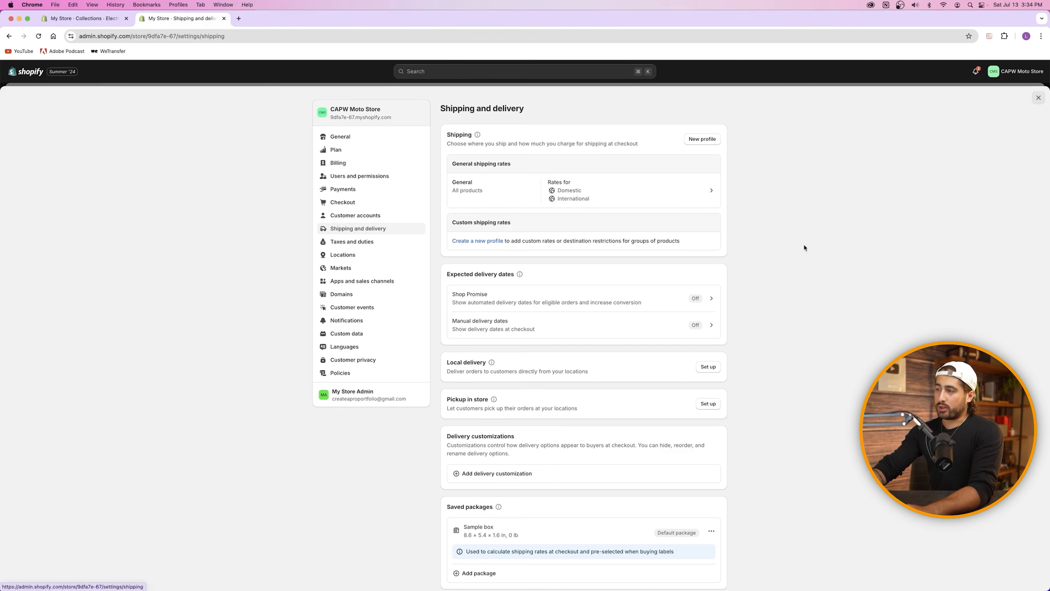
click(695, 141)
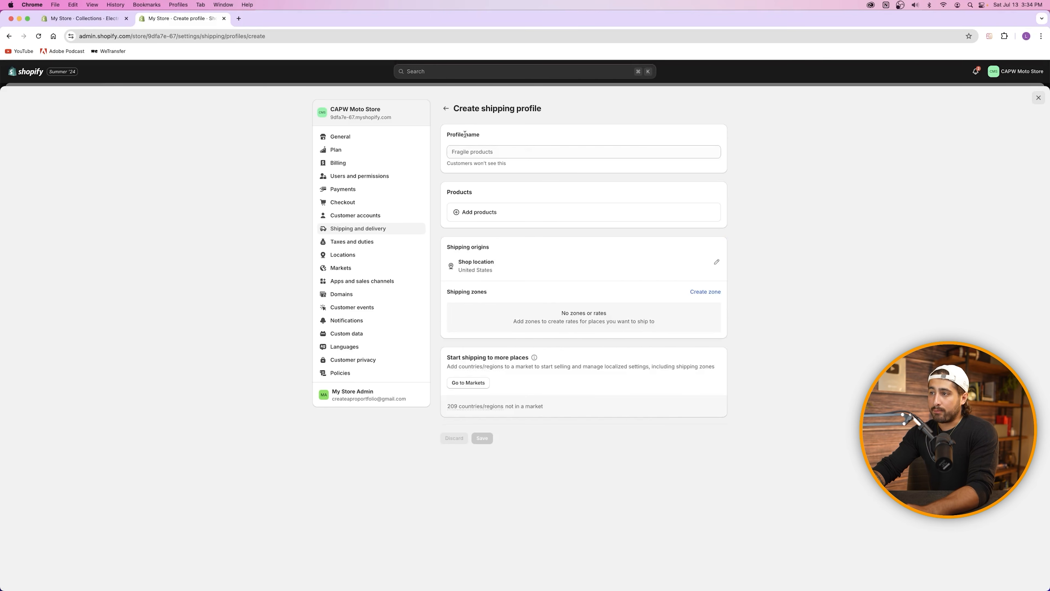
Step: Name the new shipping profile 'Motorcycle' and bring up its list of products to add
click(483, 151)
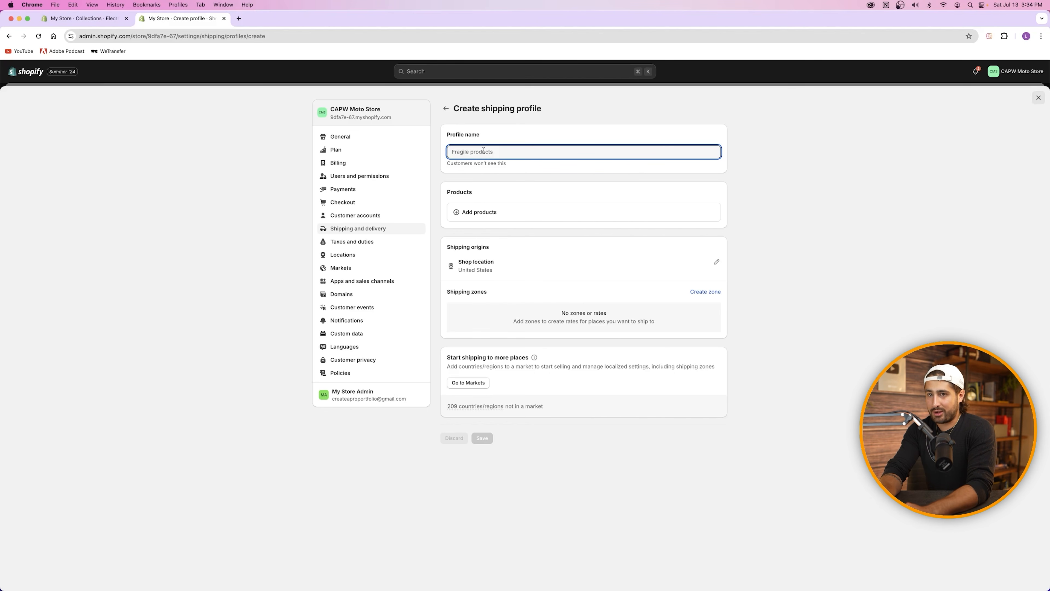
text(Motorcycle)
click(599, 169)
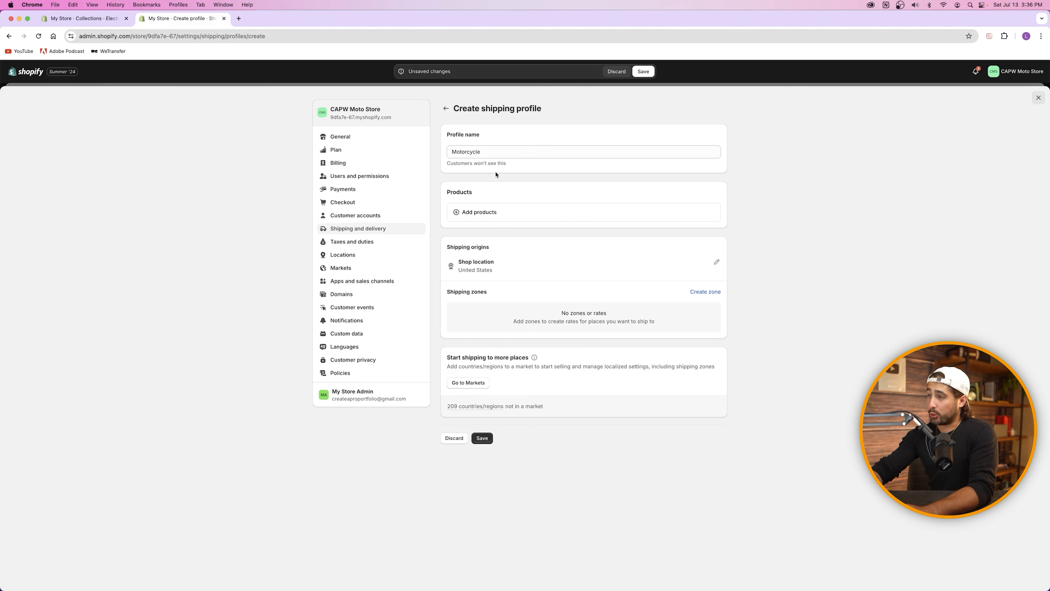
click(489, 214)
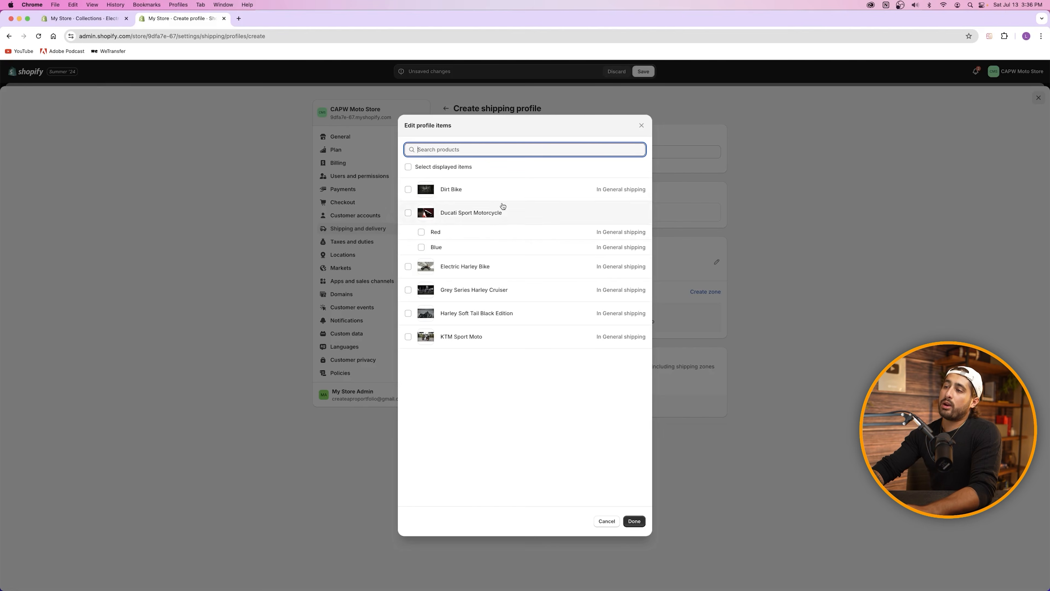
Step: Select all six displayed products, including both Ducati Sport Motorcycle variants, and add them to the profile
click(408, 166)
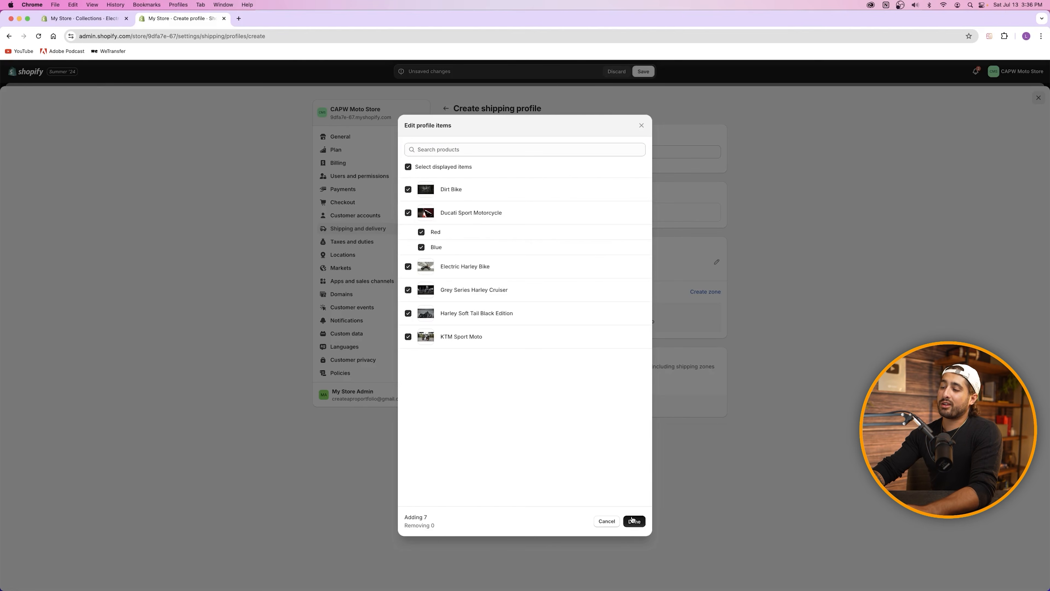
click(633, 521)
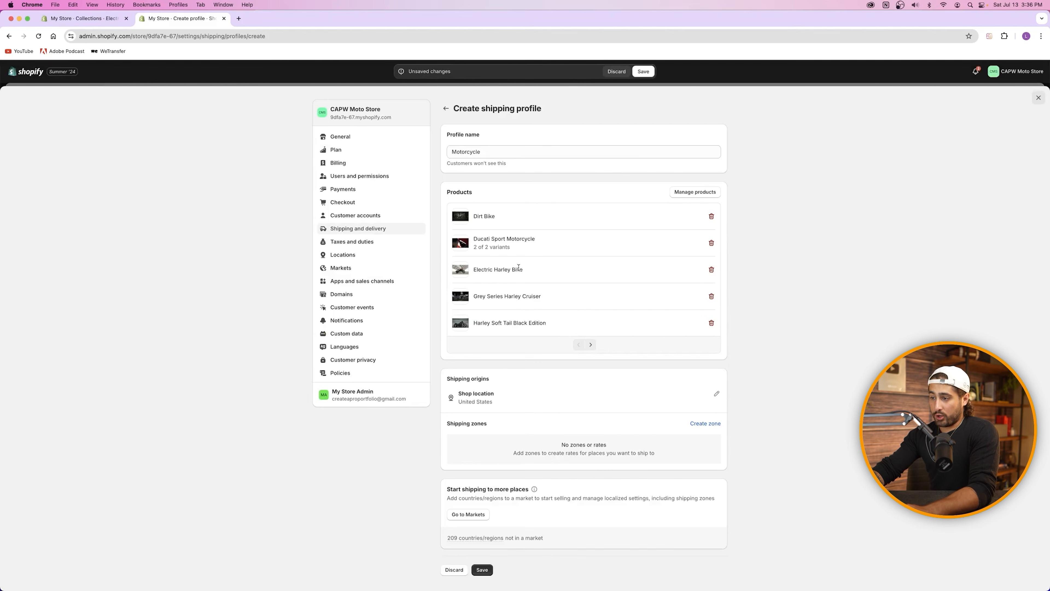
scroll(537, 373, down, 1)
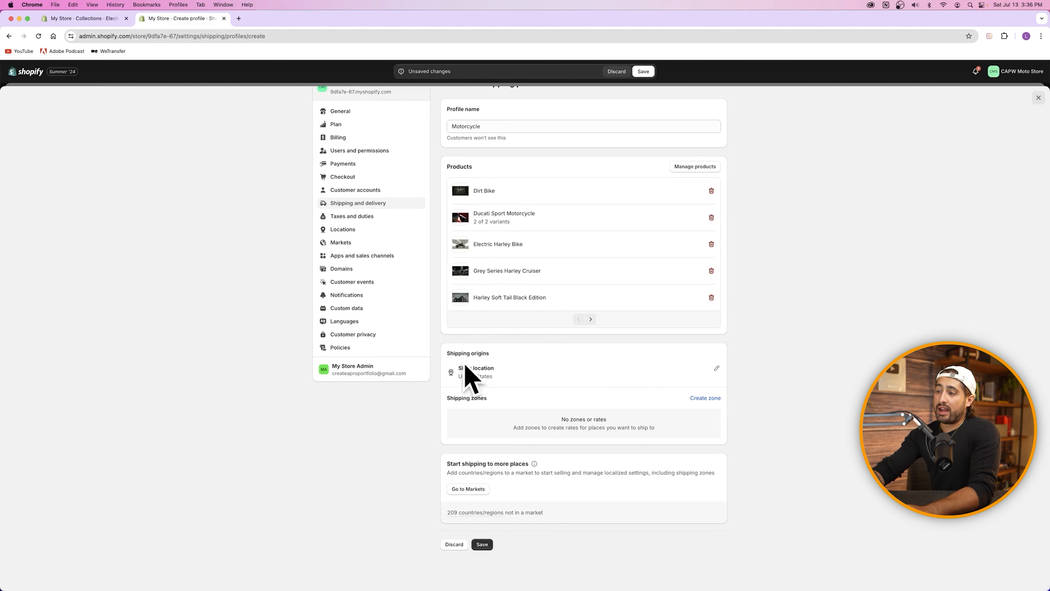
Step: Create a 'United States' shipping zone that includes the United States with all 62 states
click(705, 398)
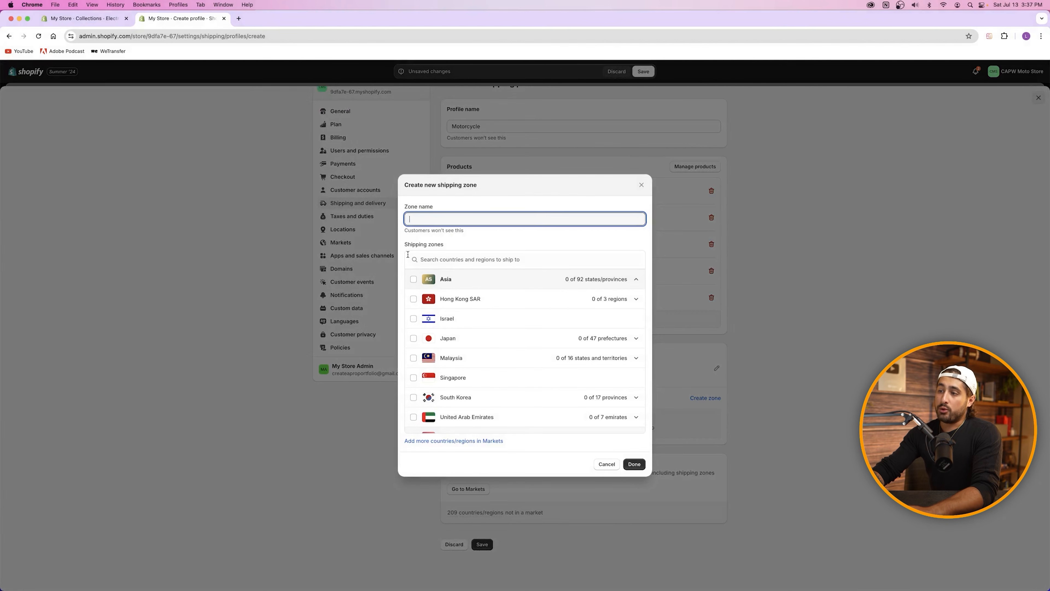
scroll(455, 327, down, 15)
scroll(475, 323, up, 15)
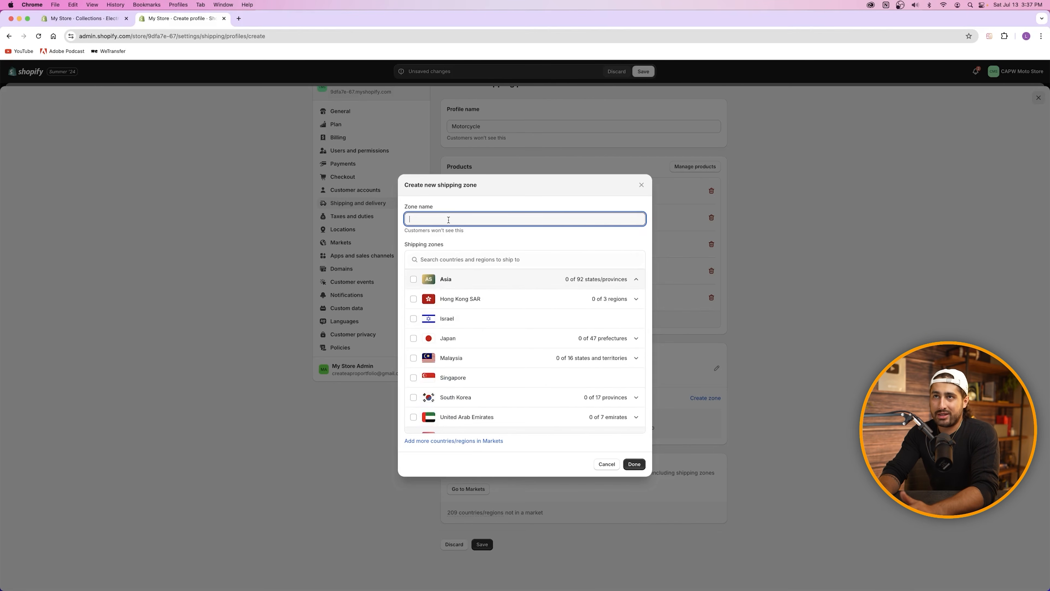
text(Un)
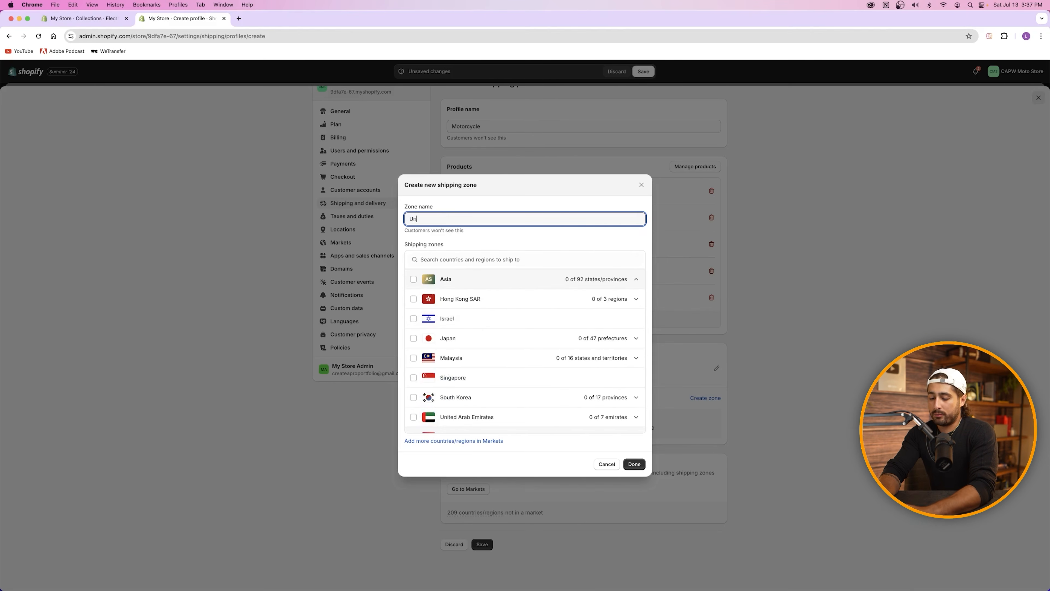
text(ited States)
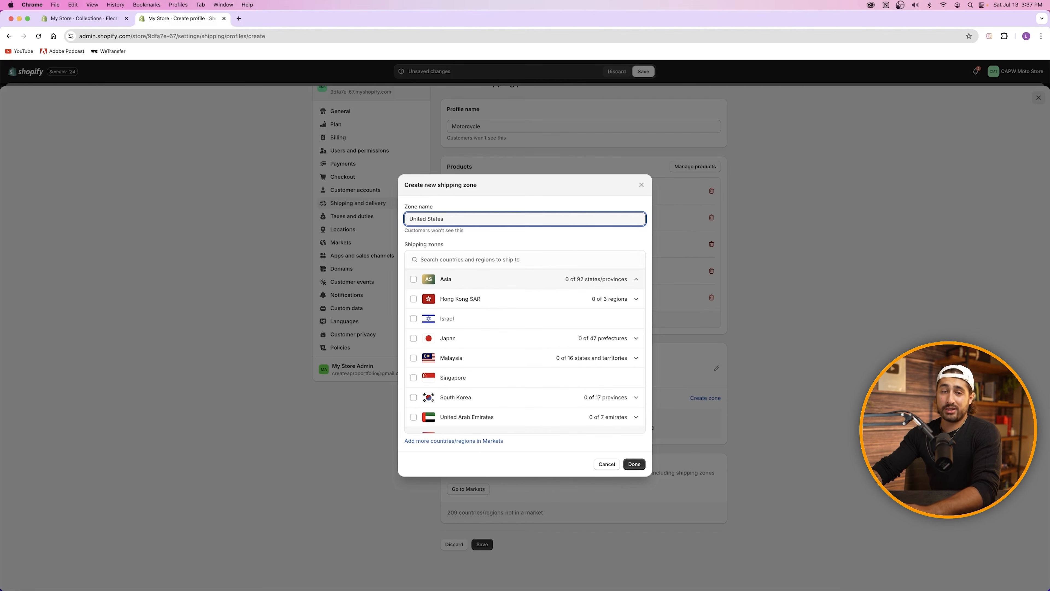
click(467, 259)
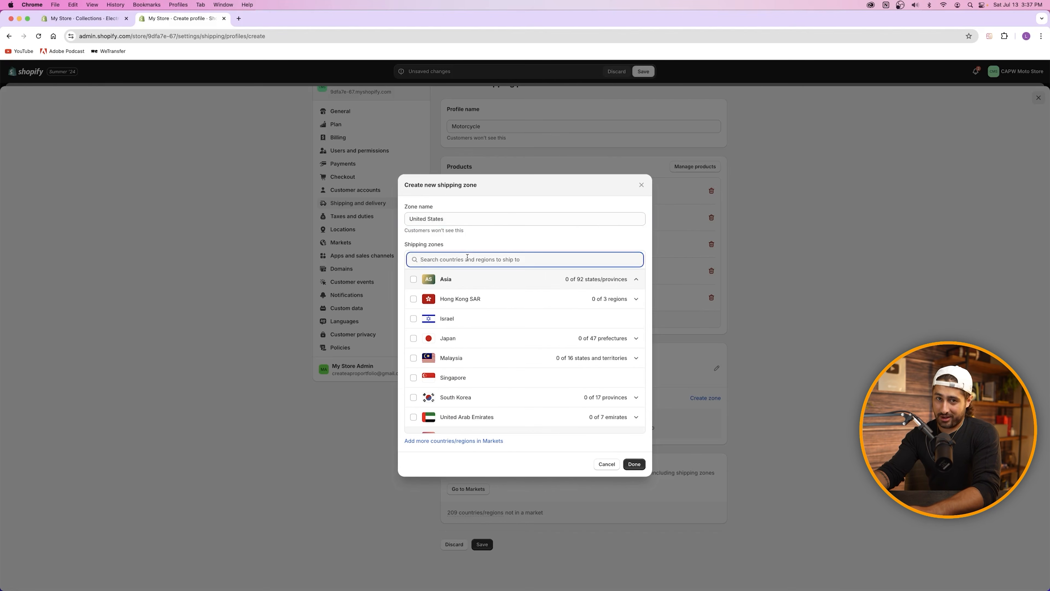
text(united)
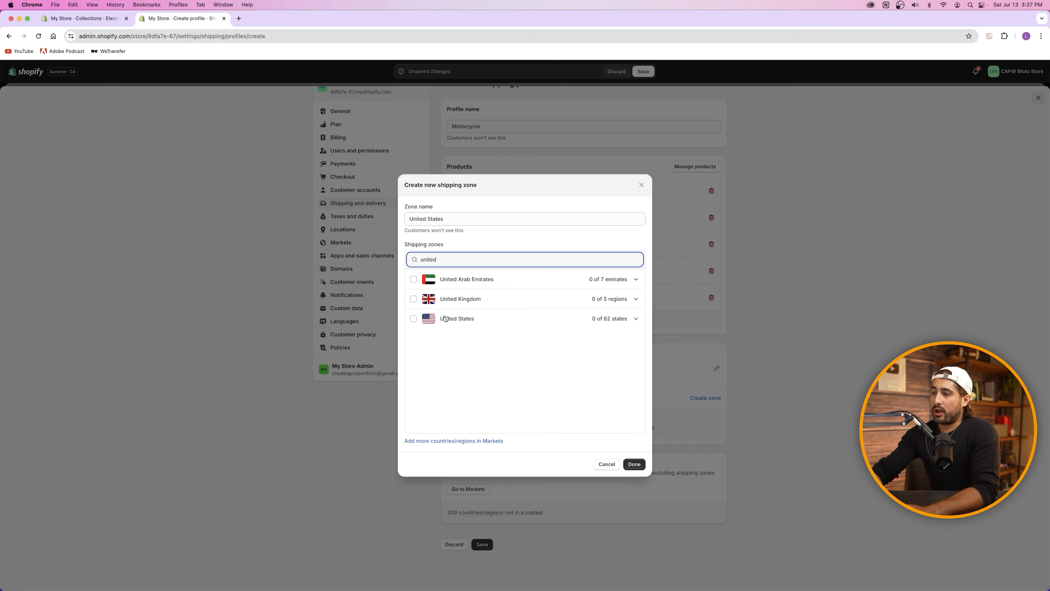
click(413, 319)
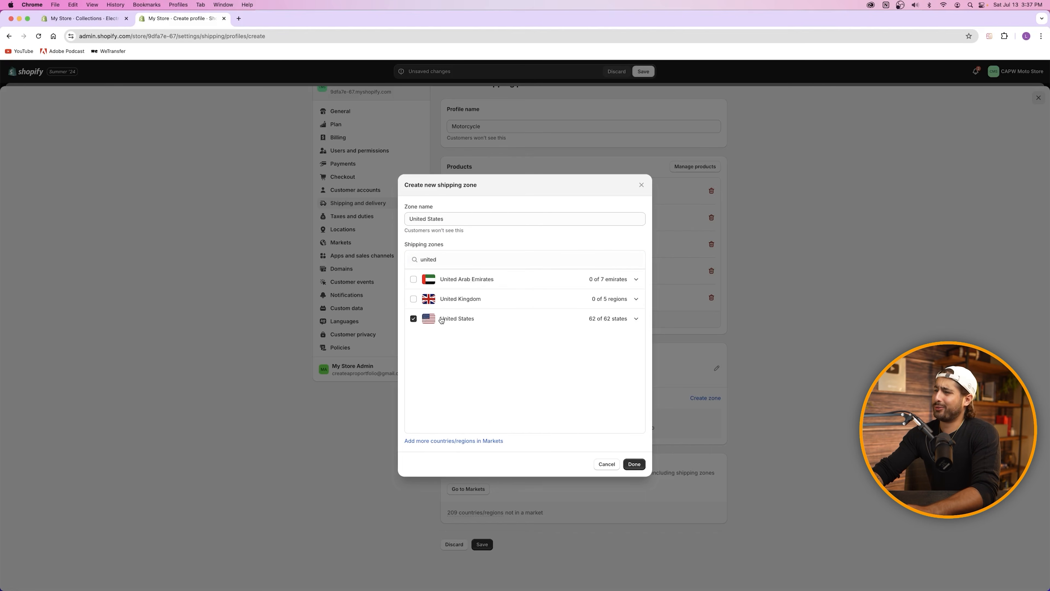
click(632, 465)
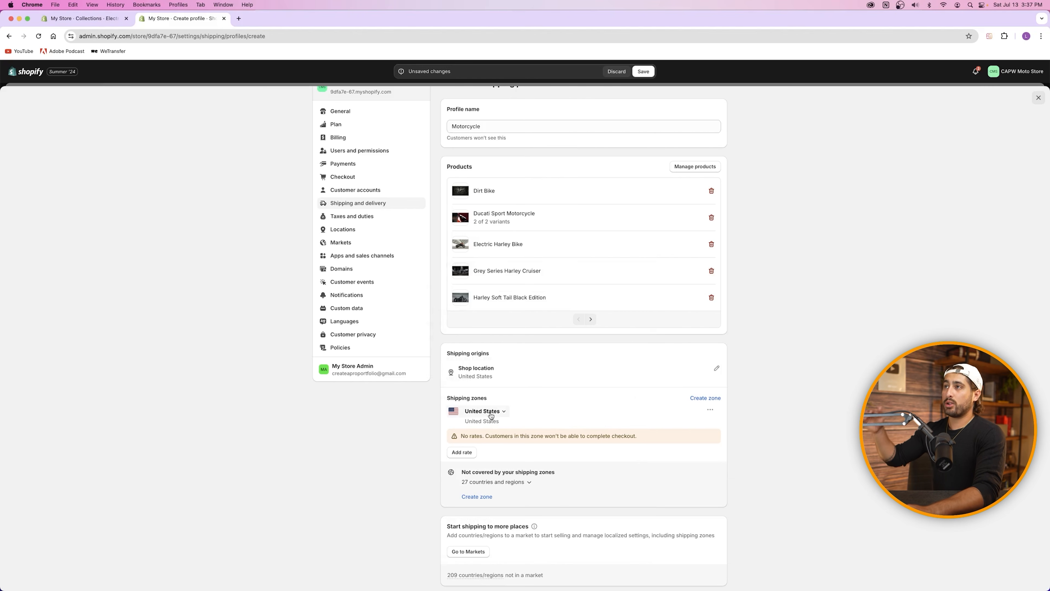
Step: Add a flat rate to the United States zone using Economy (5 to 8 business days) delivery
click(462, 453)
click(471, 262)
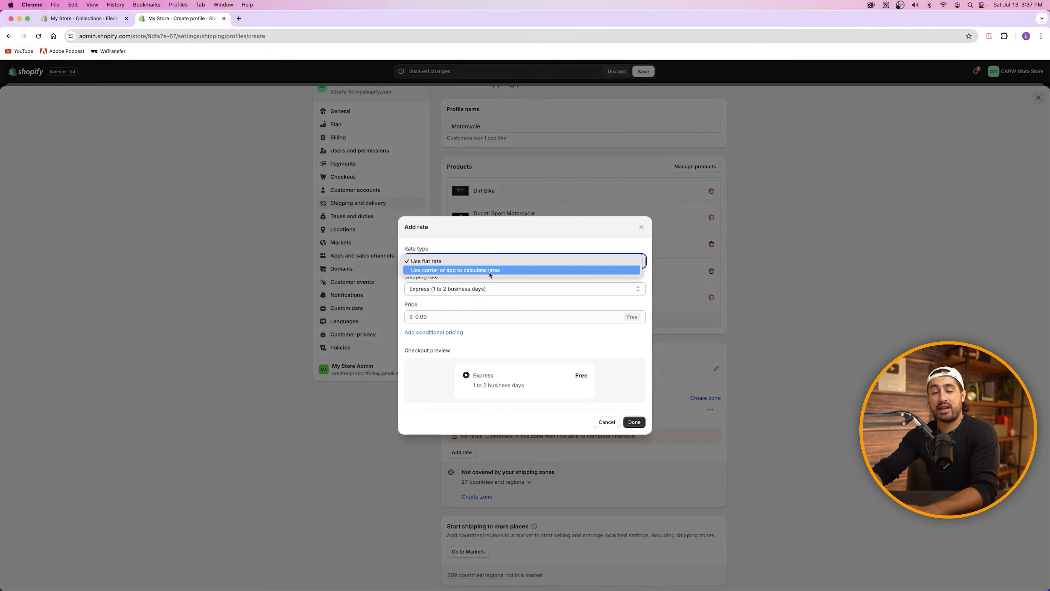
click(441, 263)
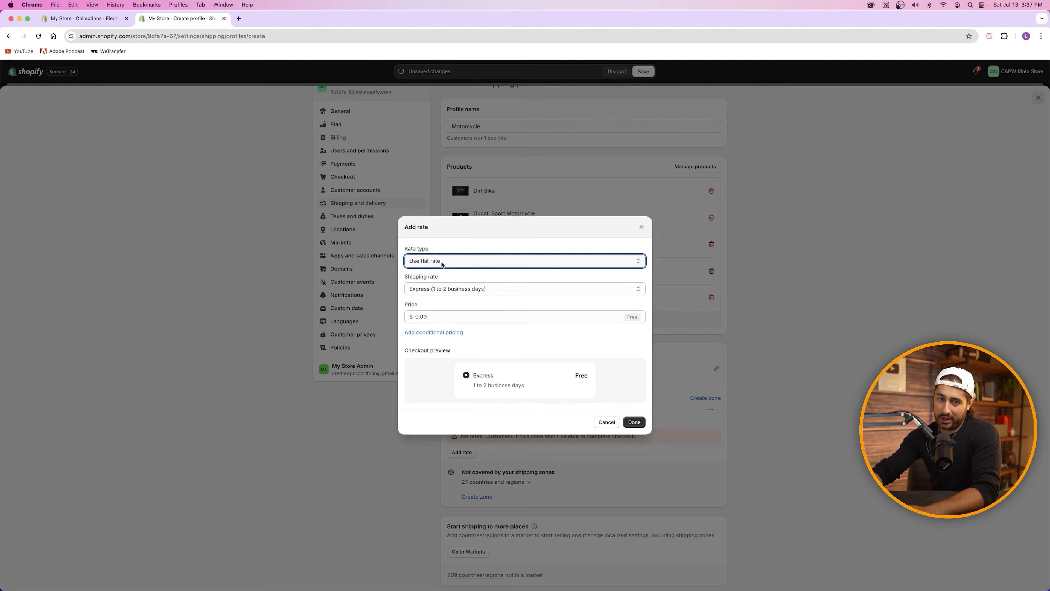
click(442, 262)
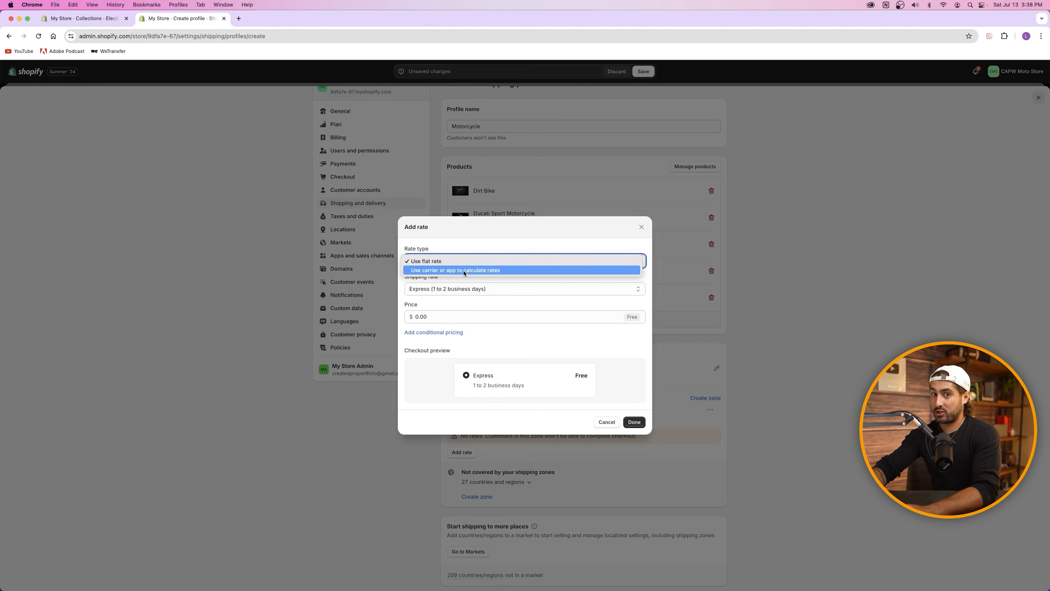
click(449, 261)
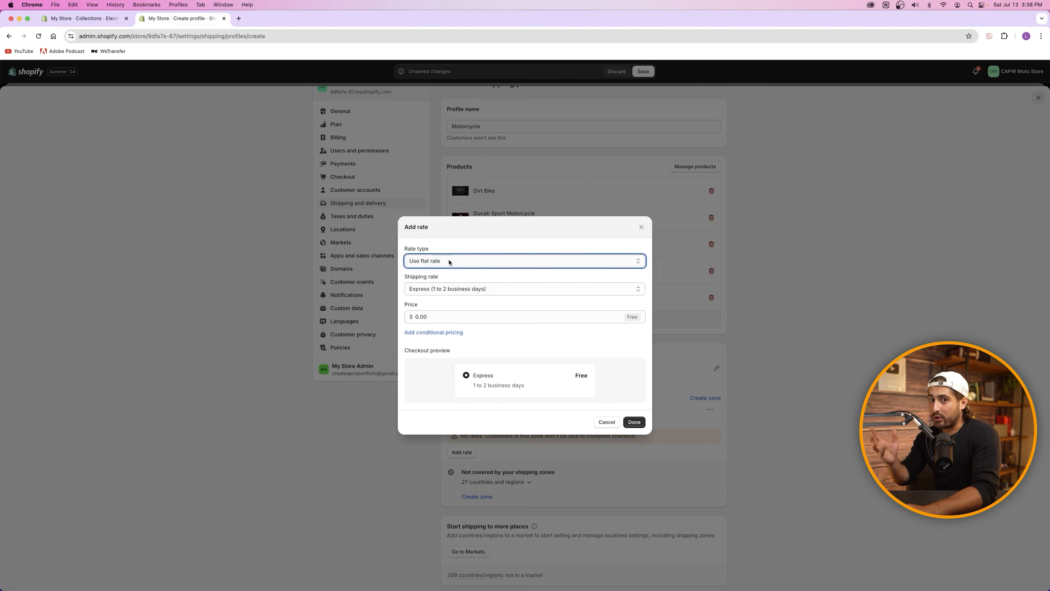
click(479, 277)
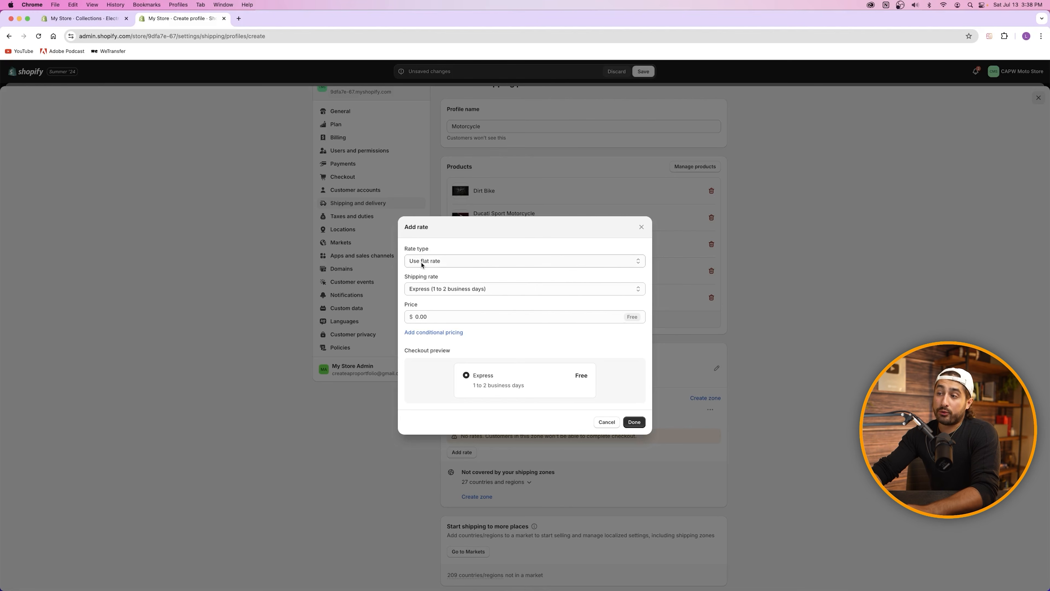
click(439, 289)
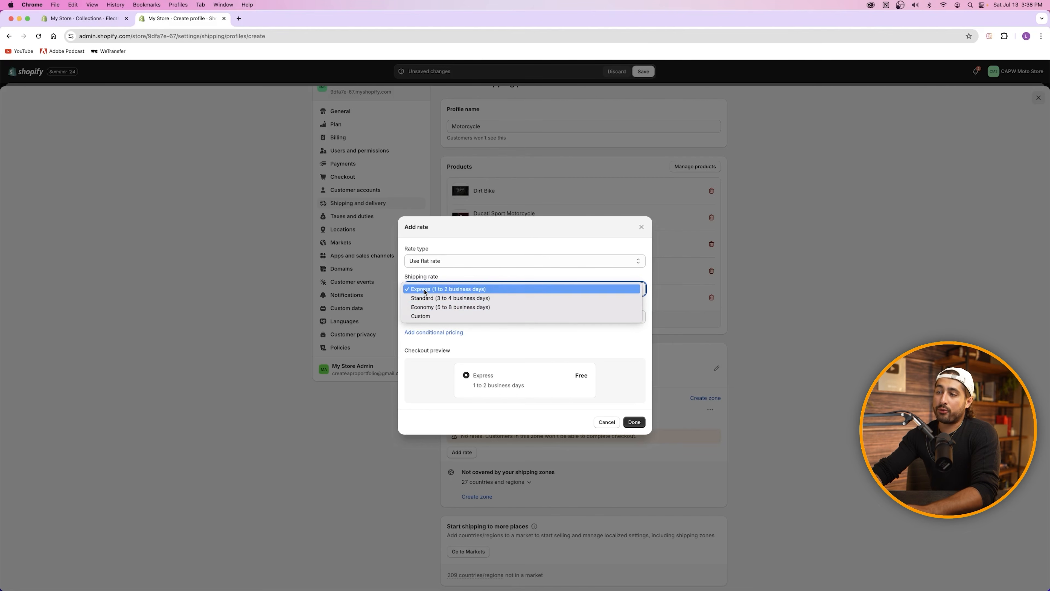
click(430, 309)
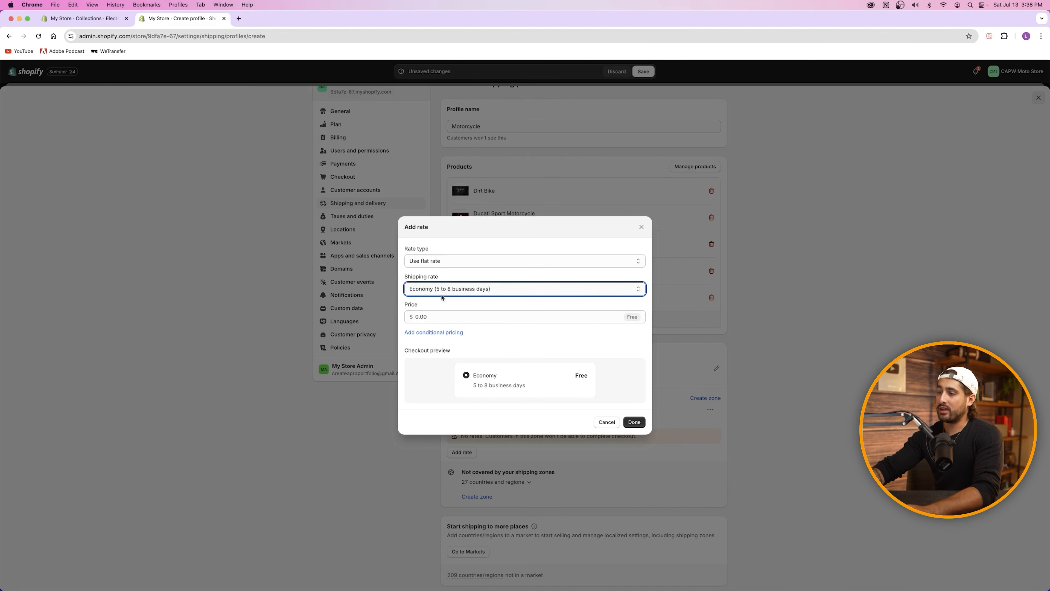
Step: Price the Economy rate at $100.00 and save it to the zone
click(438, 317)
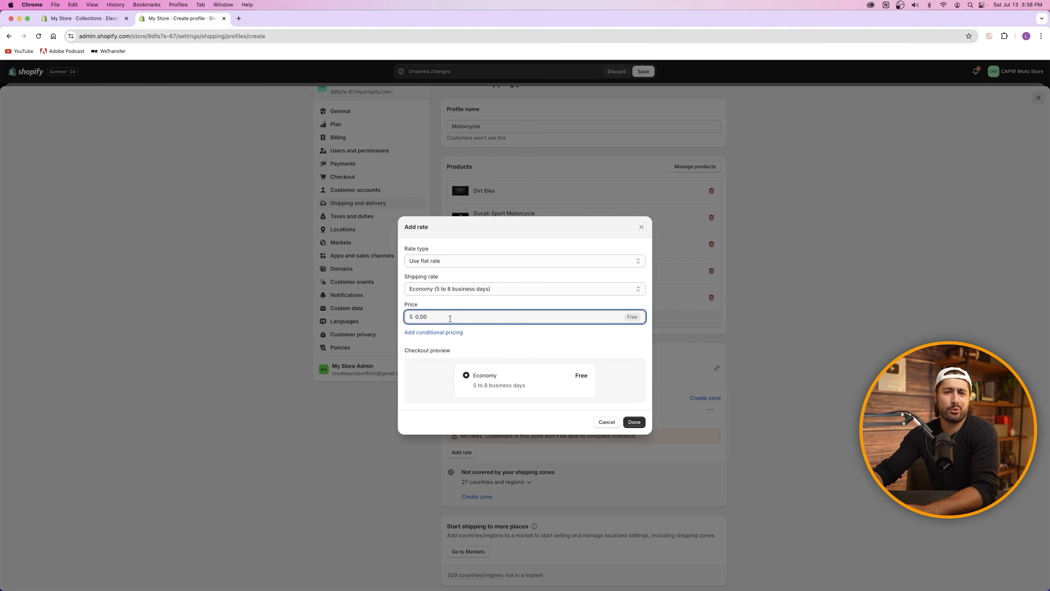
key(super+a)
text(100)
click(452, 309)
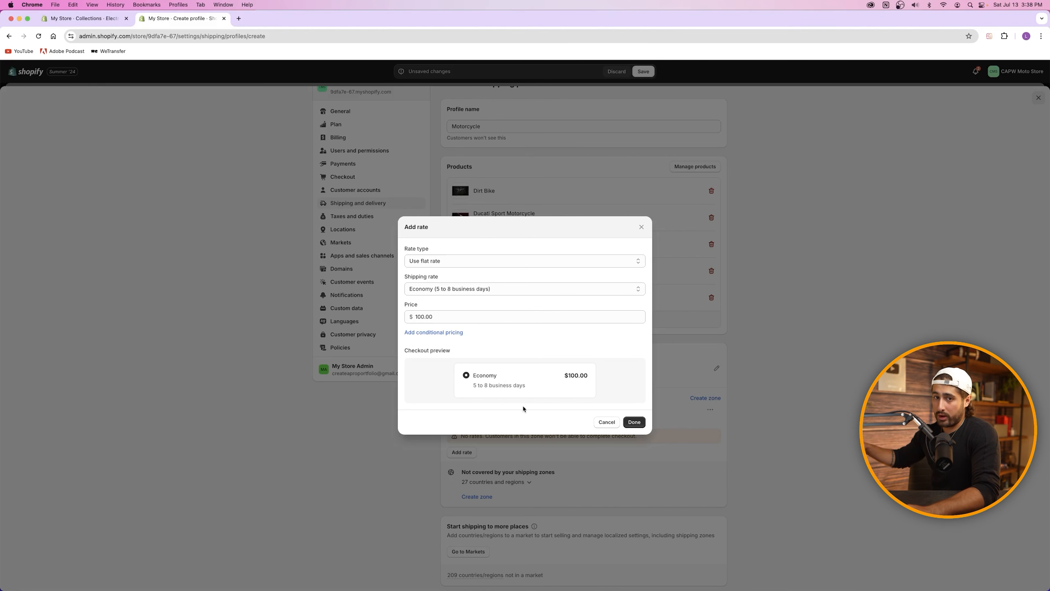
click(634, 421)
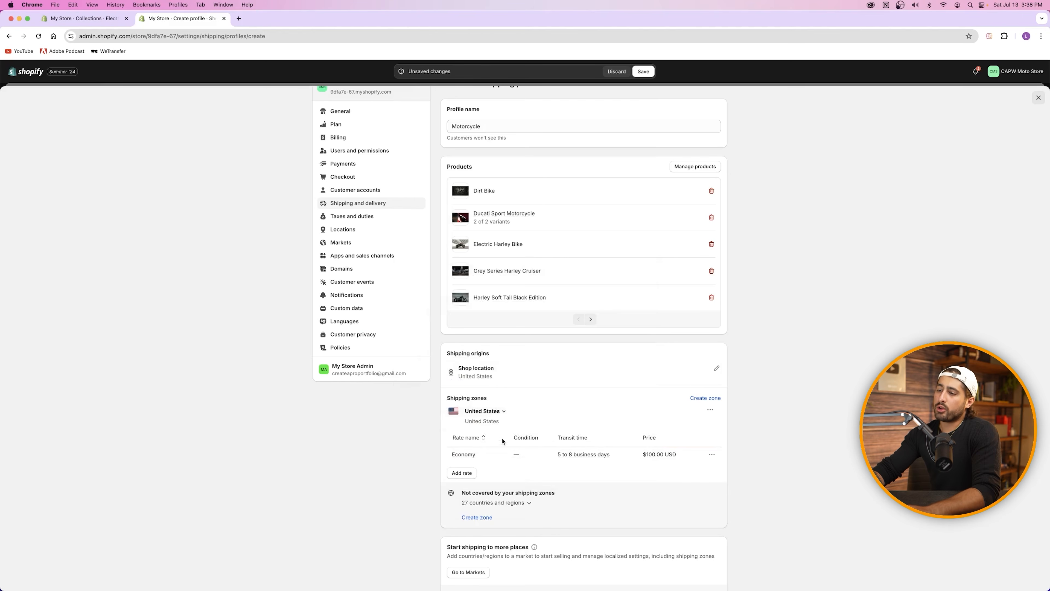
Step: Add another flat rate to the United States zone with Express (1 to 2 business days) delivery
click(469, 477)
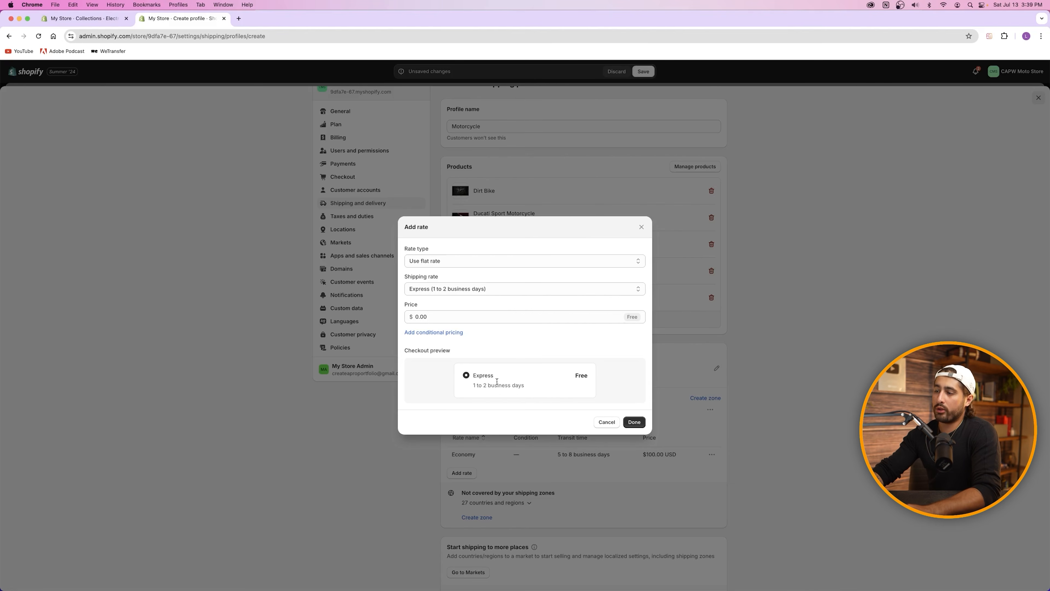
key(Escape)
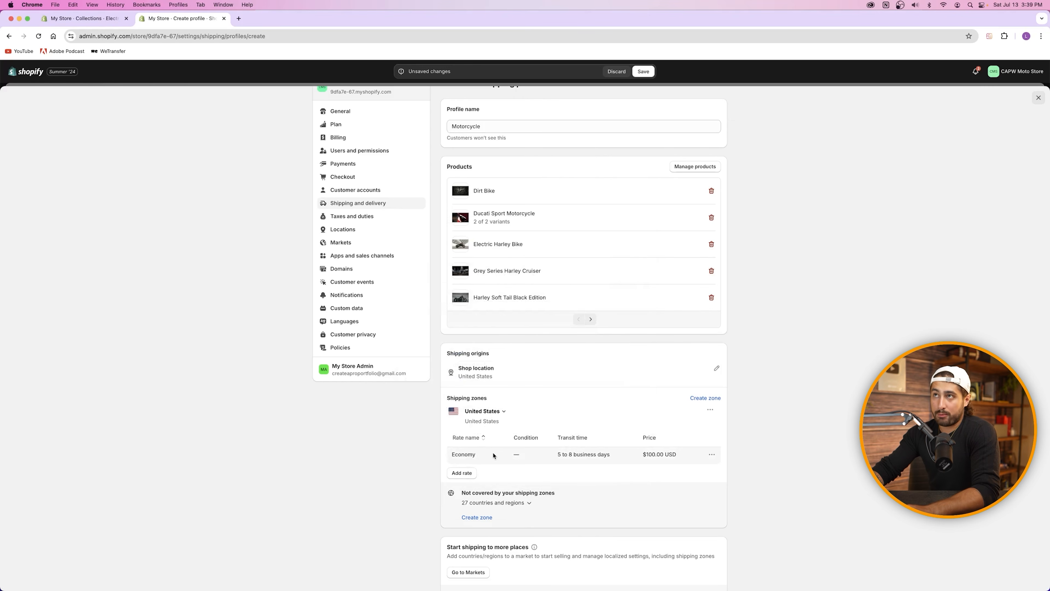
click(463, 472)
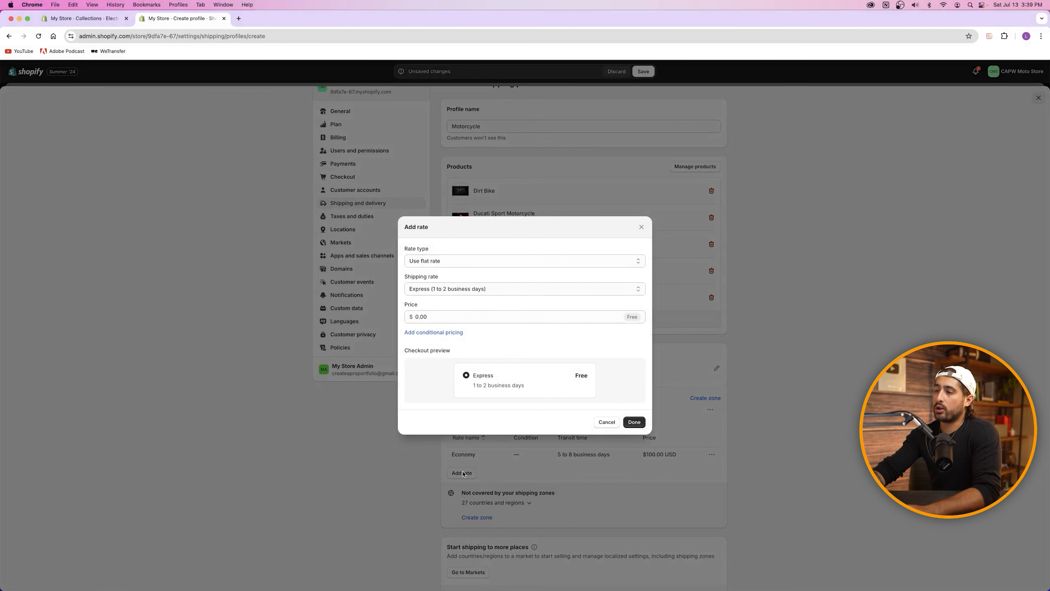
click(430, 292)
click(430, 290)
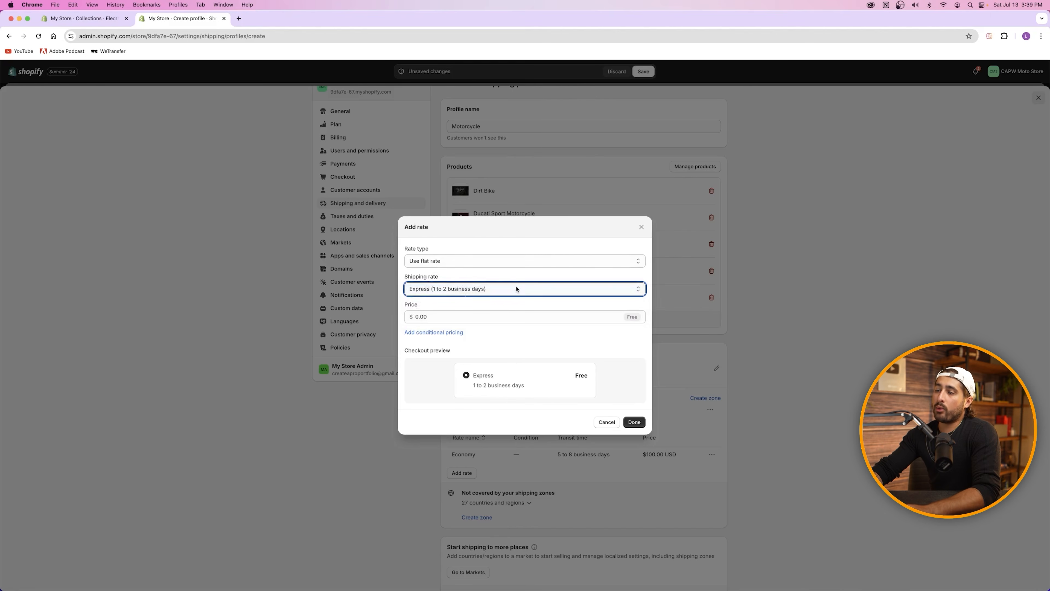
Step: Set the Express rate price to $200.00, save it, and start a new shipping zone
click(441, 316)
click(416, 317)
double_click(435, 316)
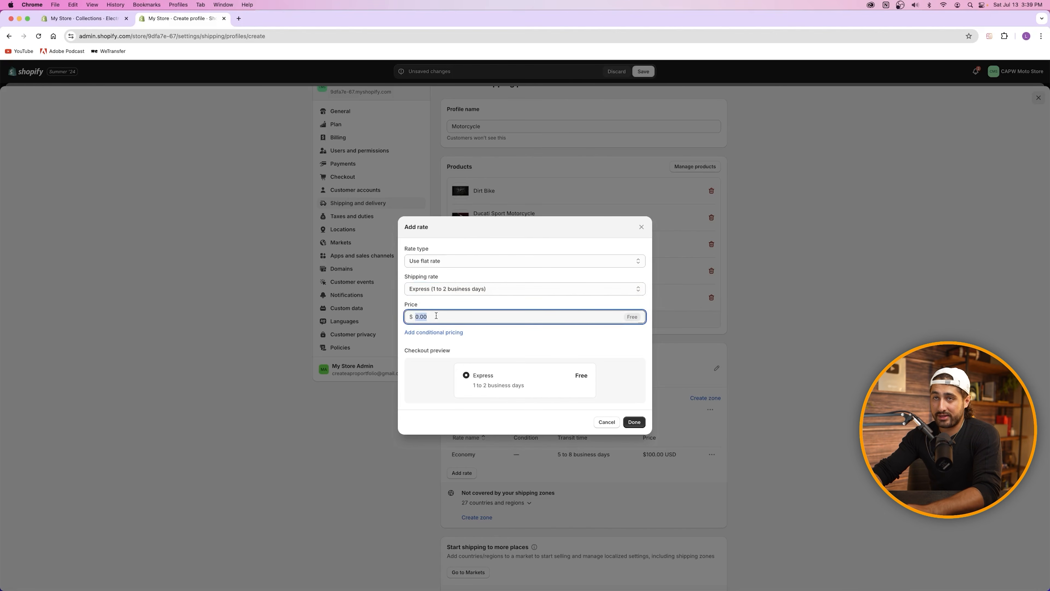
text(200)
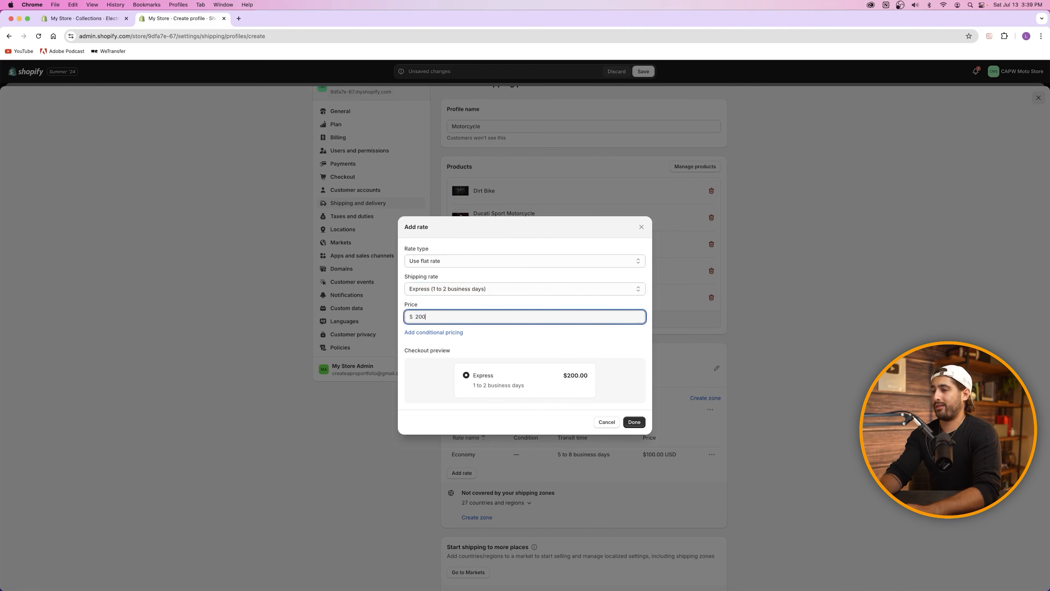
click(527, 300)
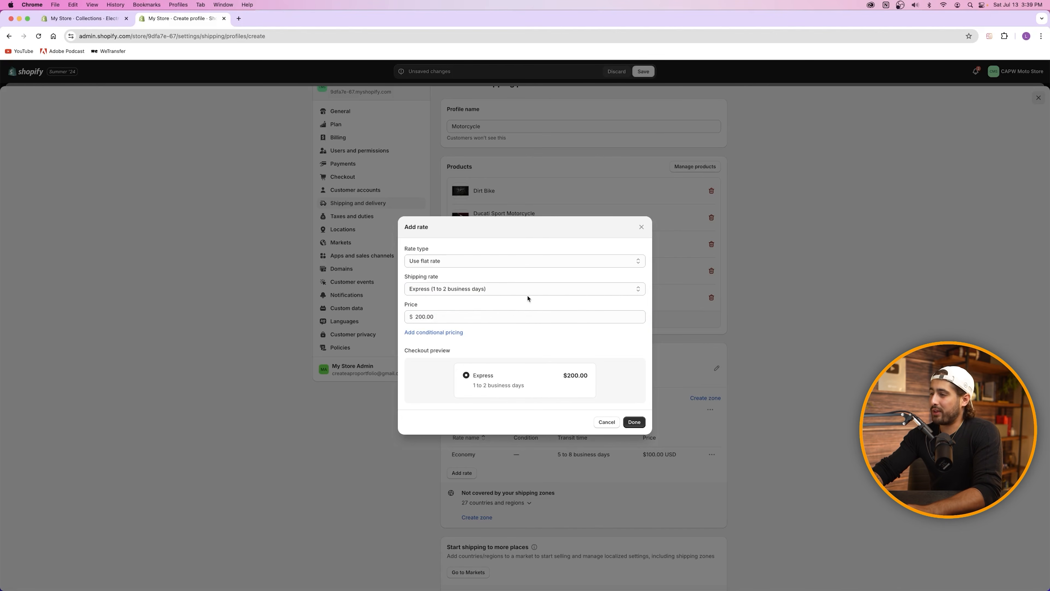
click(634, 422)
scroll(615, 425, down, 3)
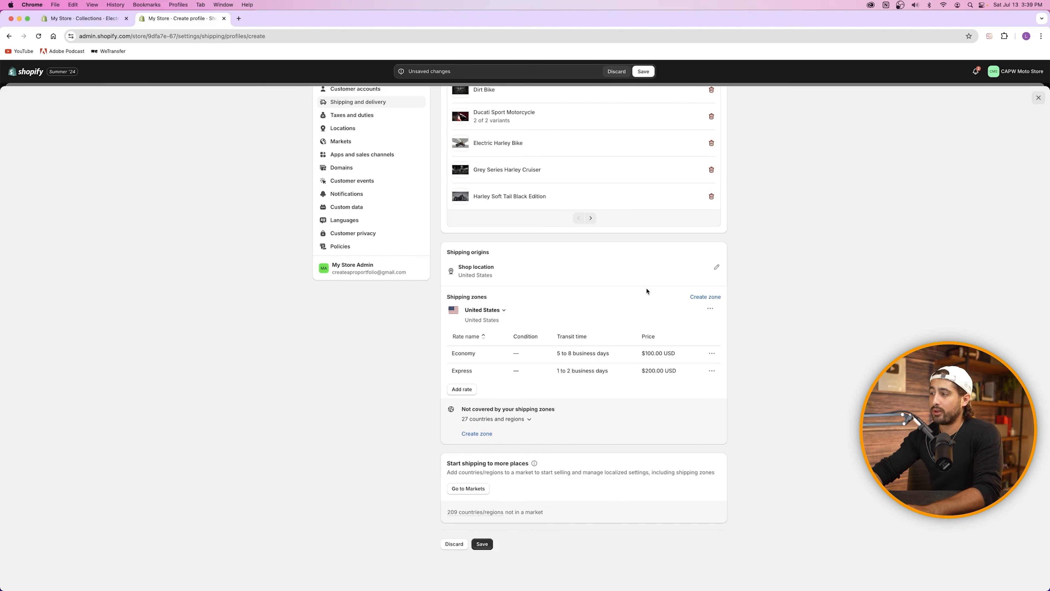
click(696, 297)
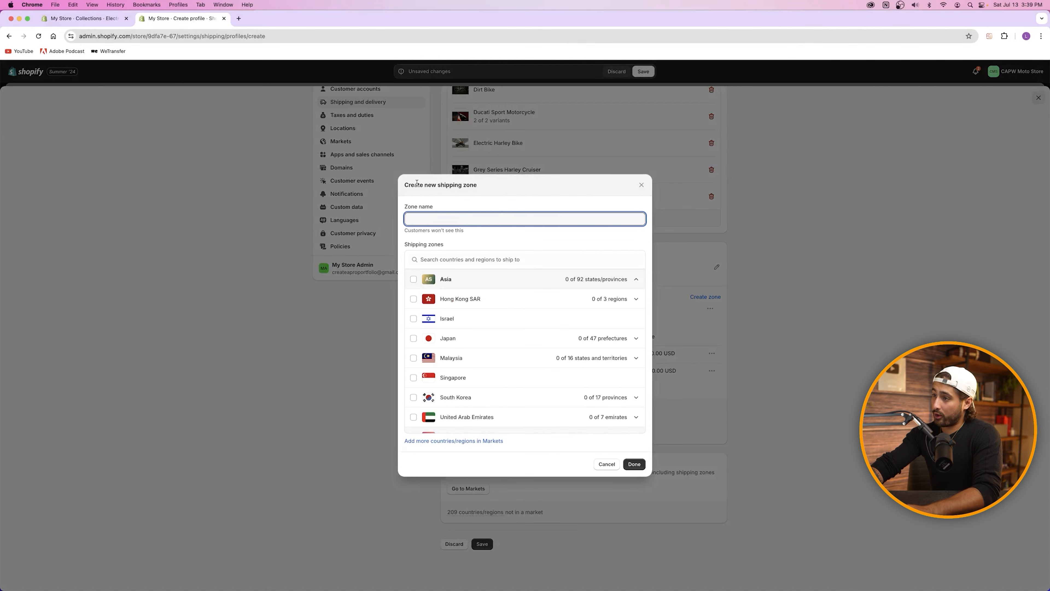
Step: Create an 'Asia' shipping zone covering all Asian countries, then delete it from the profile
text(Europe)
click(447, 256)
text(eu)
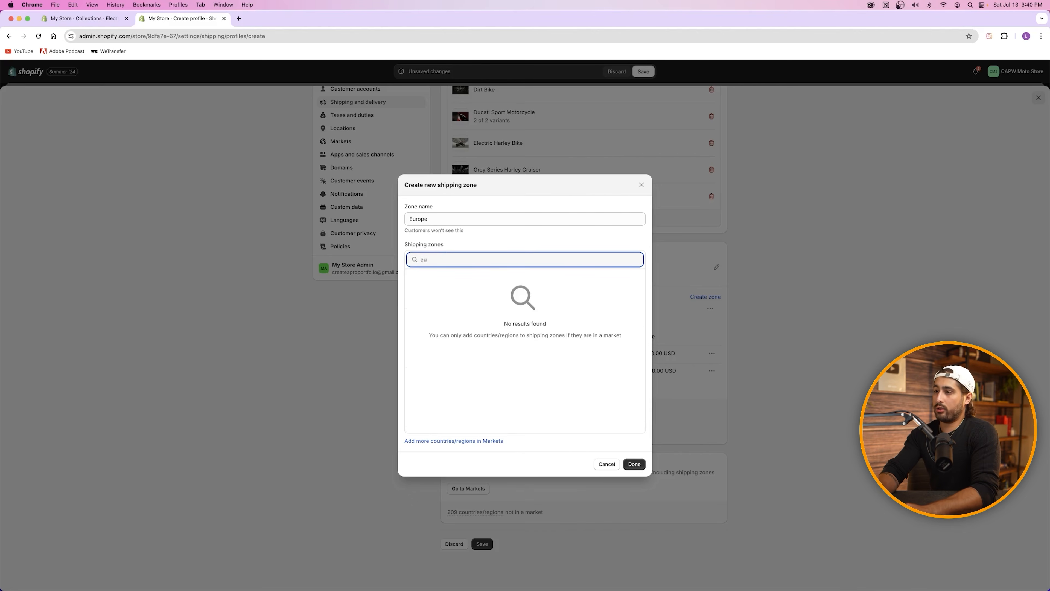
text(rope)
key(BackSpace)
key(BackSpace)
key(BackSpace)
key(BackSpace)
key(BackSpace)
key(BackSpace)
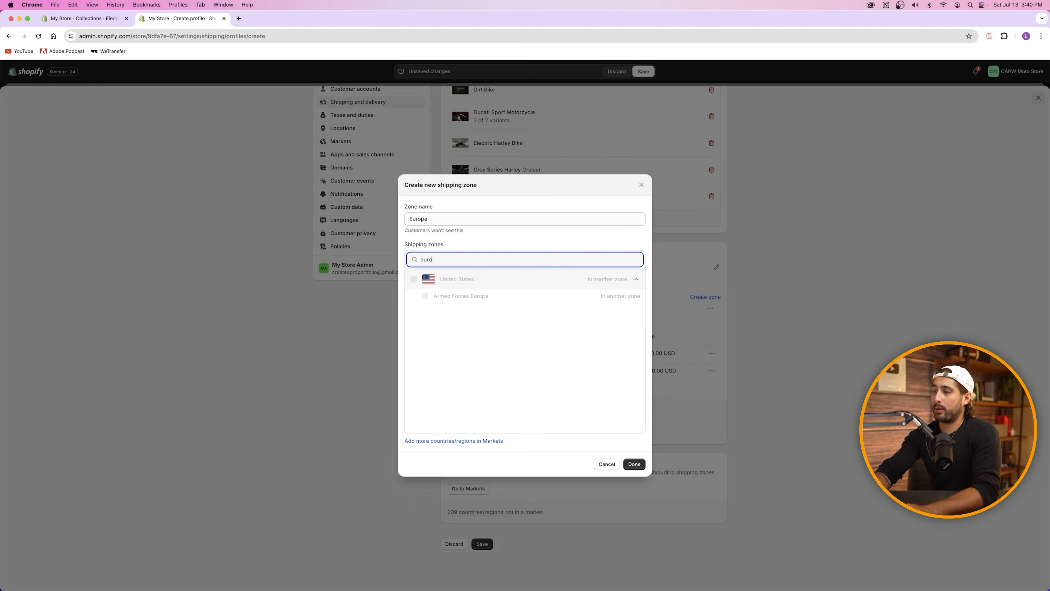
double_click(419, 218)
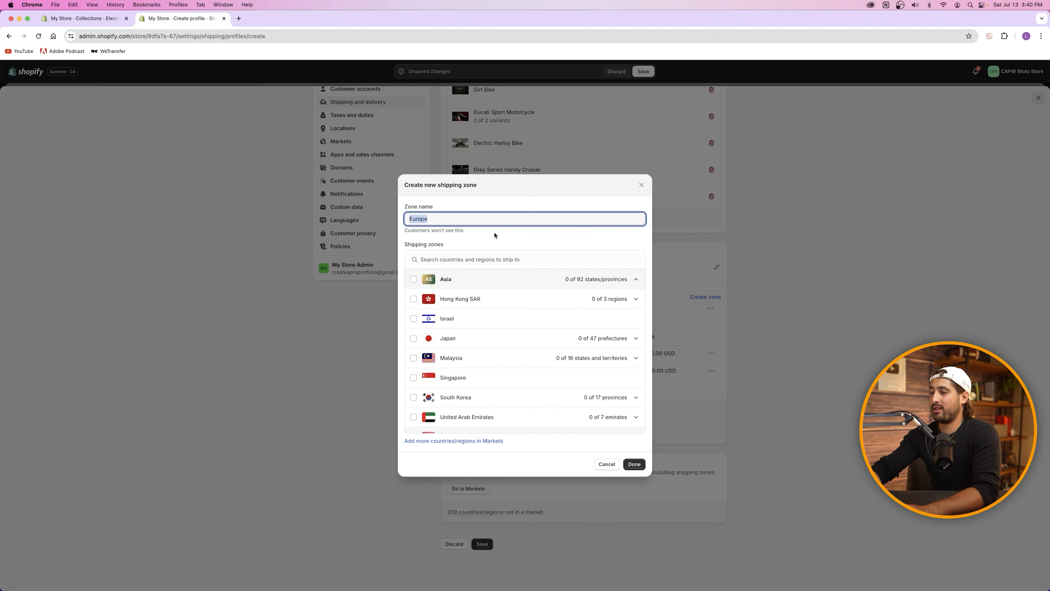
text(Asia)
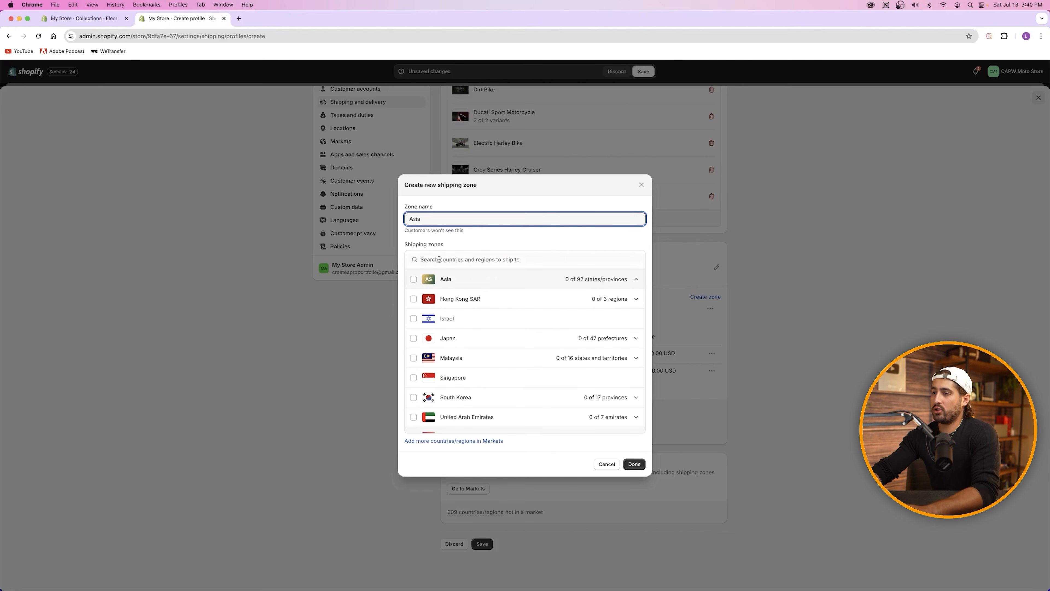
click(413, 279)
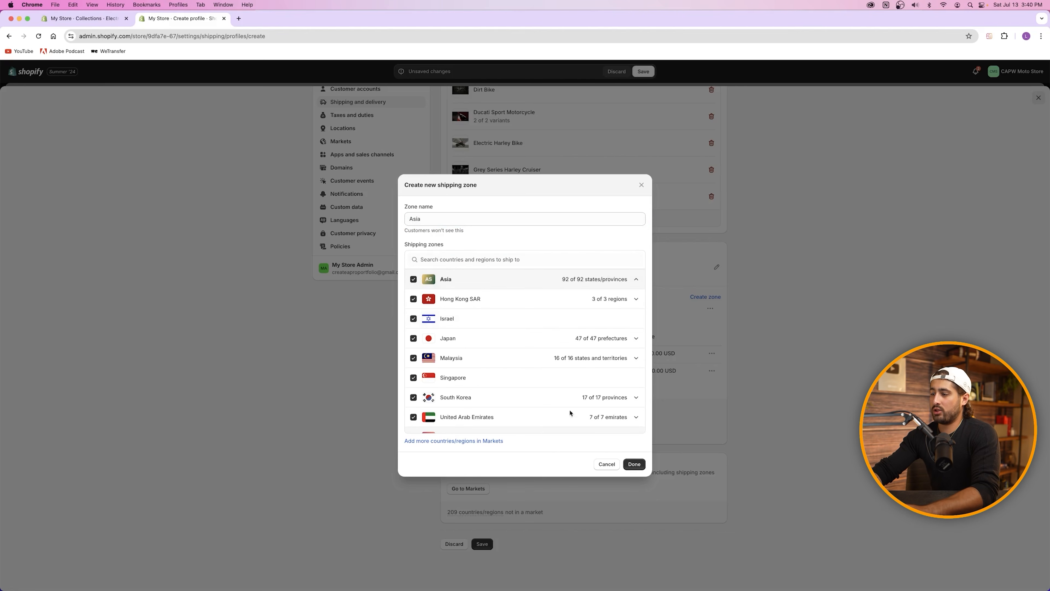
click(633, 464)
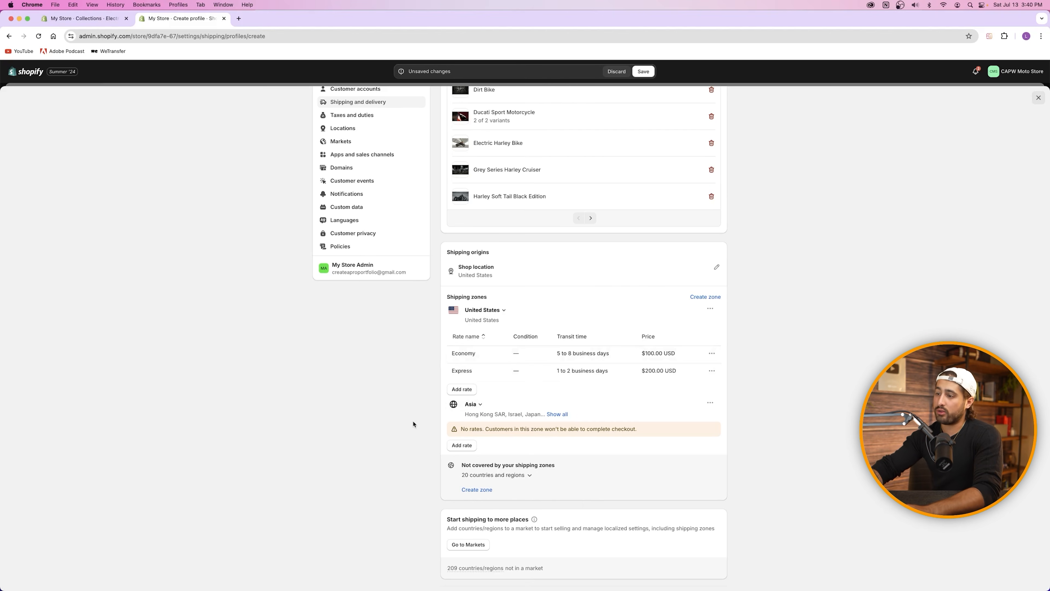
click(711, 402)
click(697, 434)
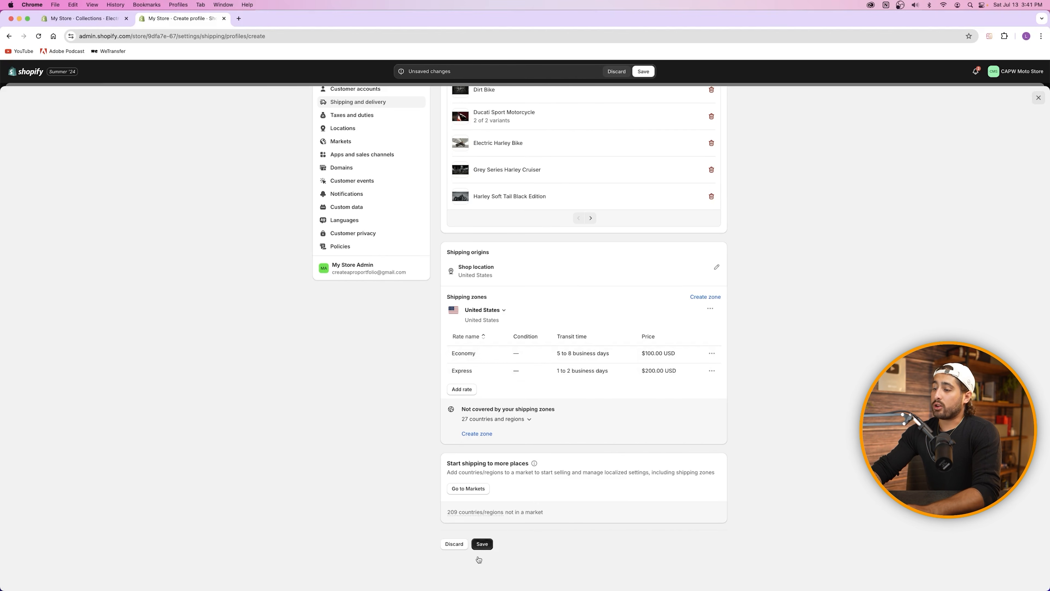
Step: Save the Motorcycle shipping profile and go to the Taxes and duties settings
click(485, 544)
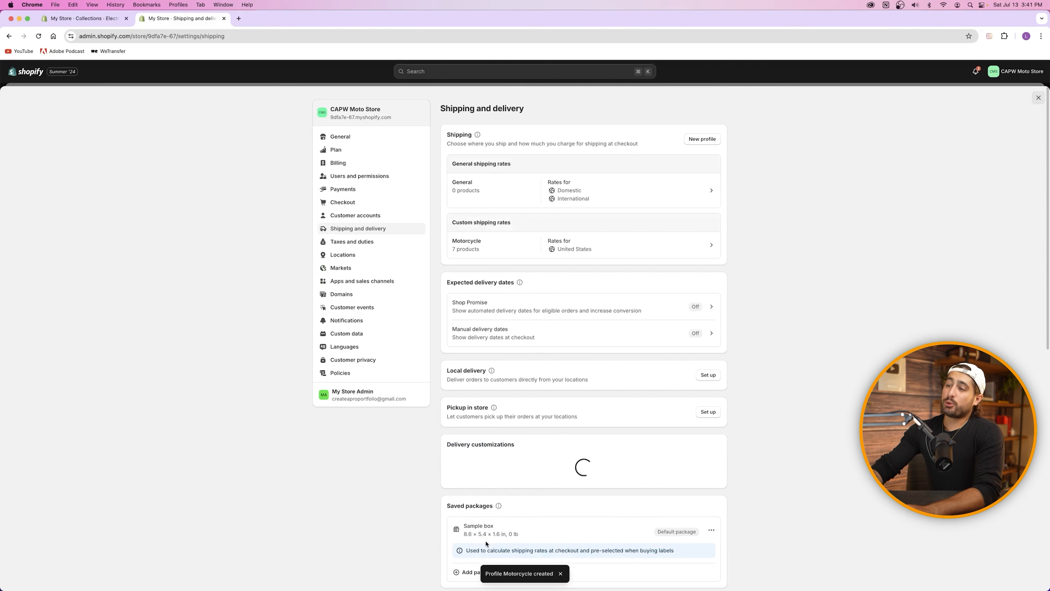
click(348, 241)
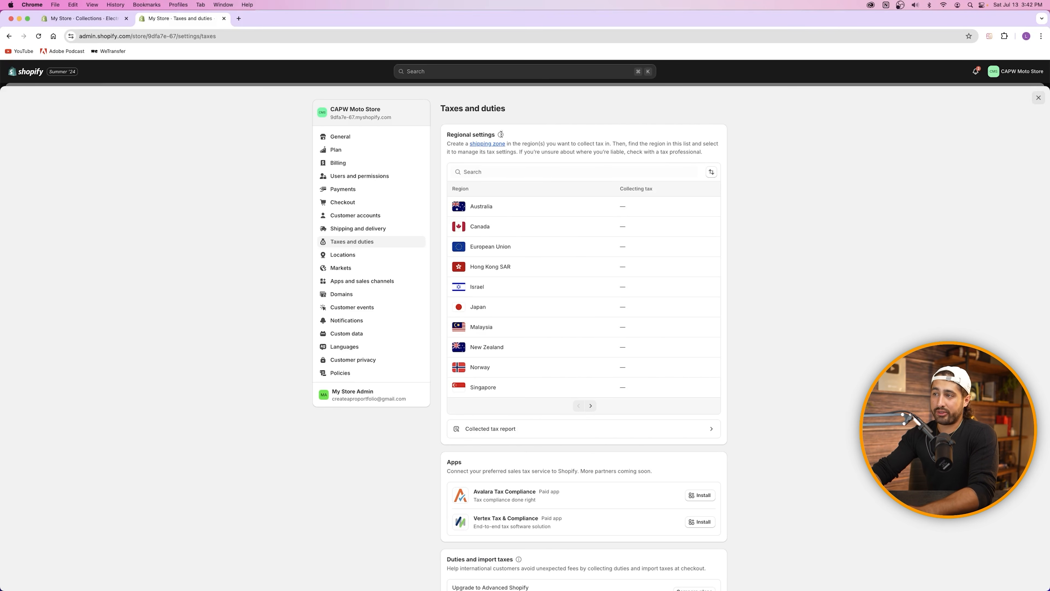
Step: Search the tax regions for 'united' and open the United States tax settings
scroll(487, 268, down, 5)
scroll(487, 269, down, 1)
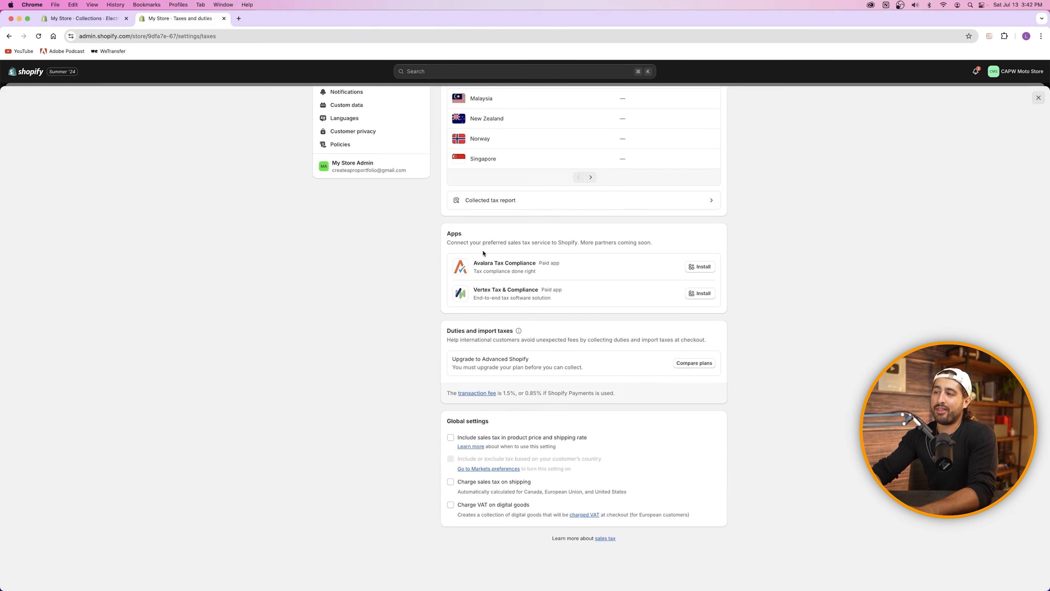
scroll(461, 248, up, 6)
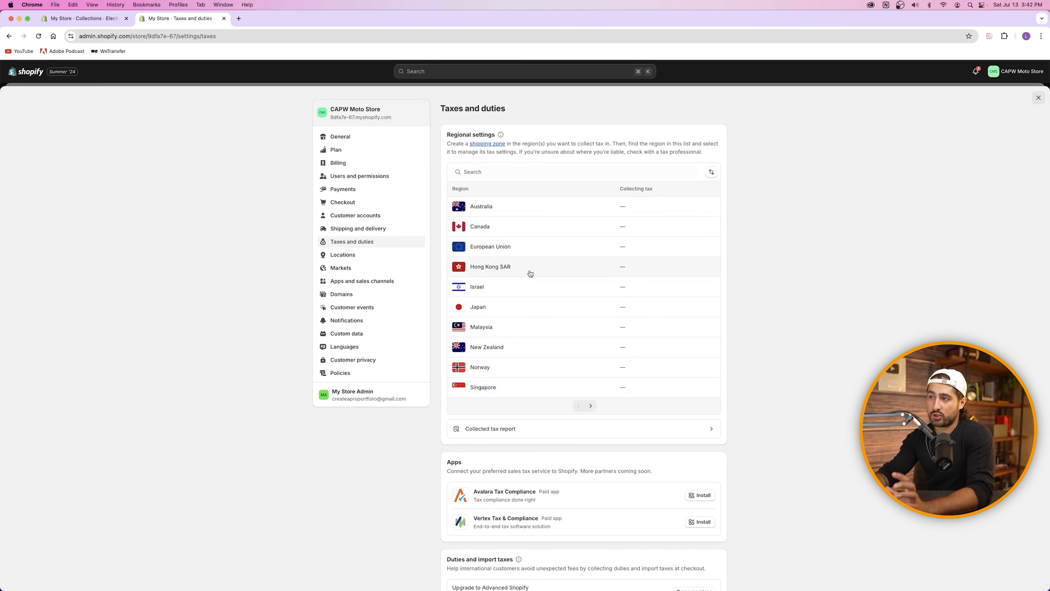
click(491, 172)
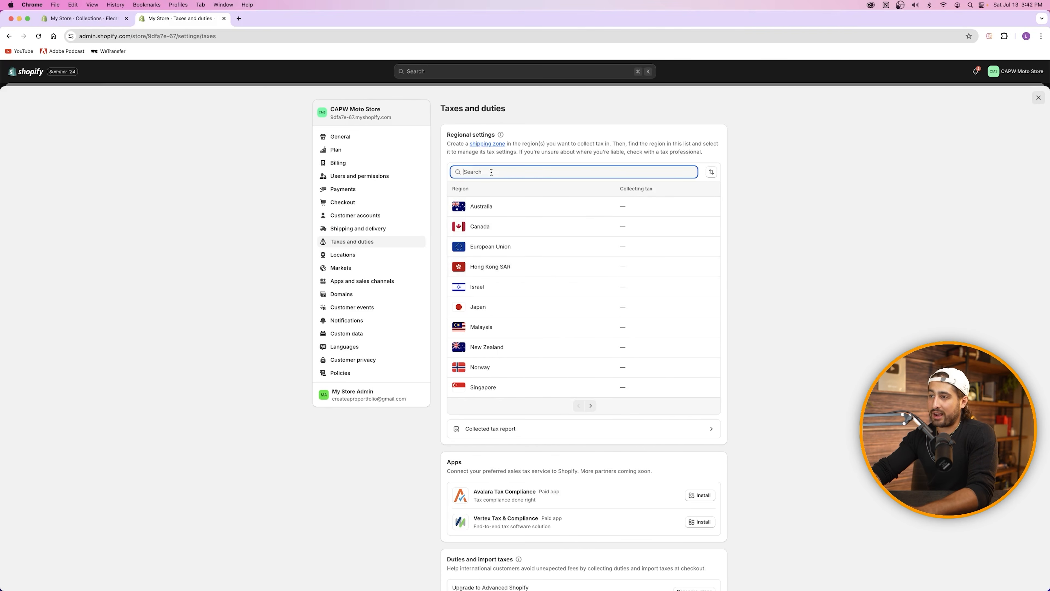
text(united)
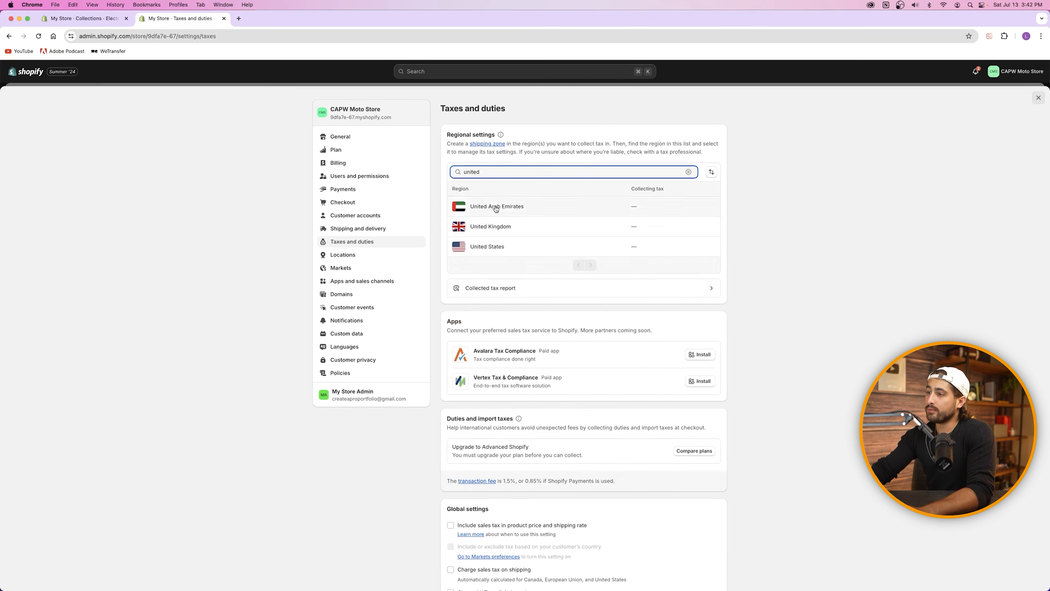
click(491, 247)
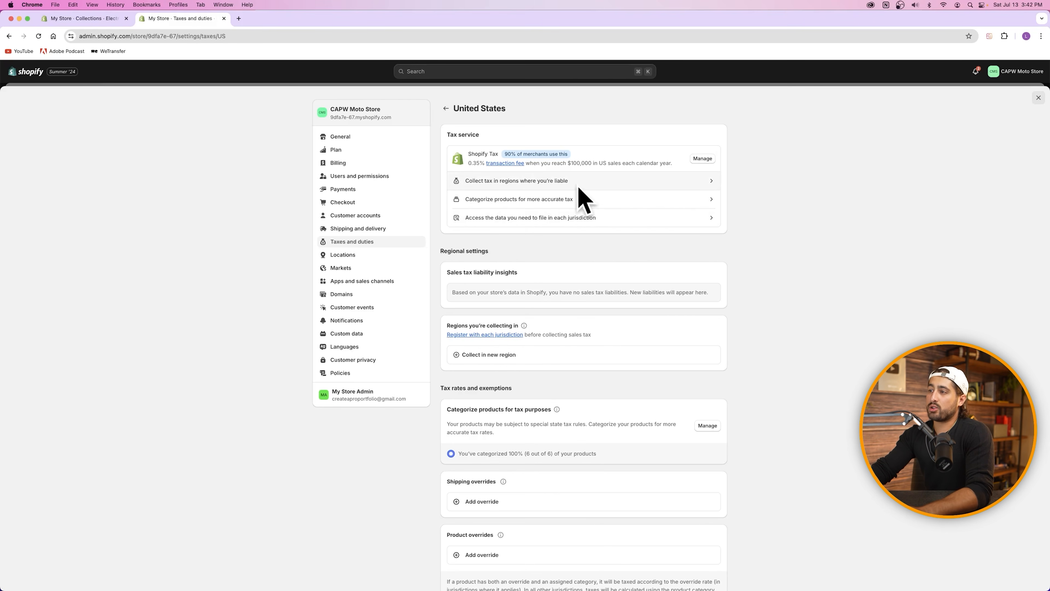
Step: Begin adding Texas as a sales tax collection region, then cancel without saving it
click(497, 357)
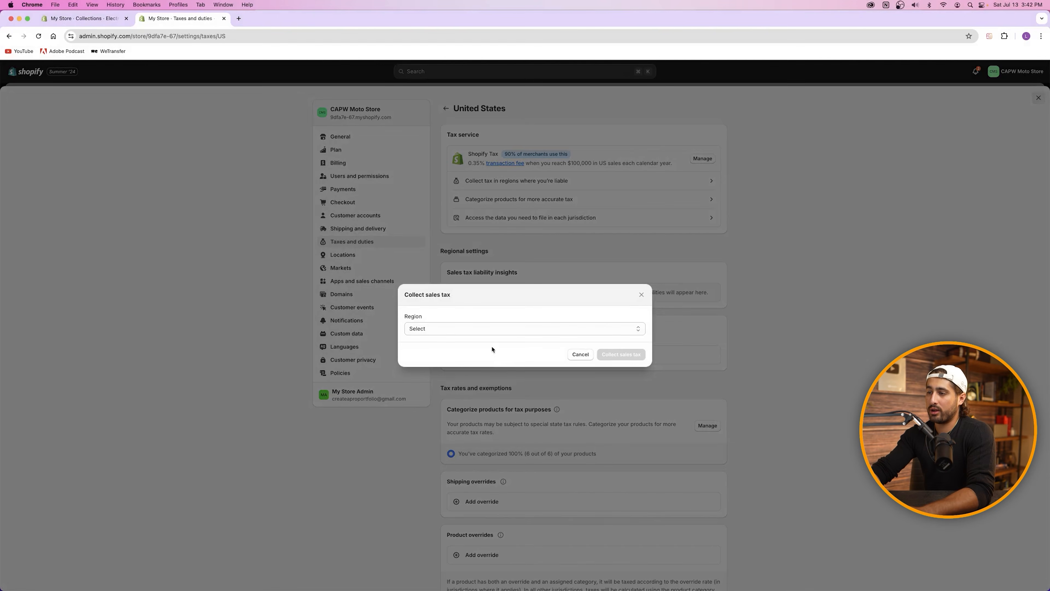
click(467, 327)
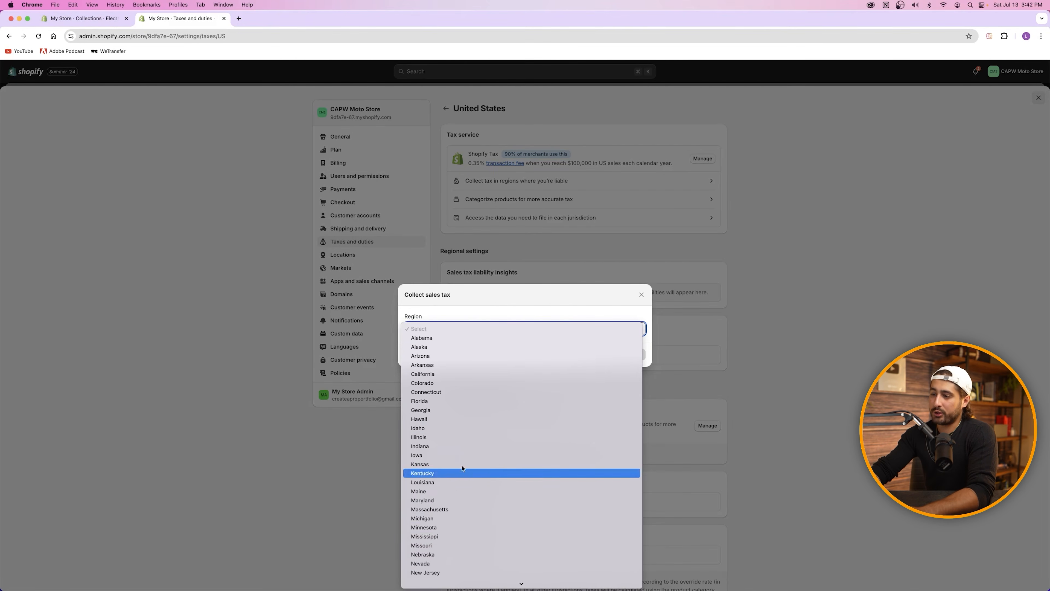
scroll(452, 492, down, 5)
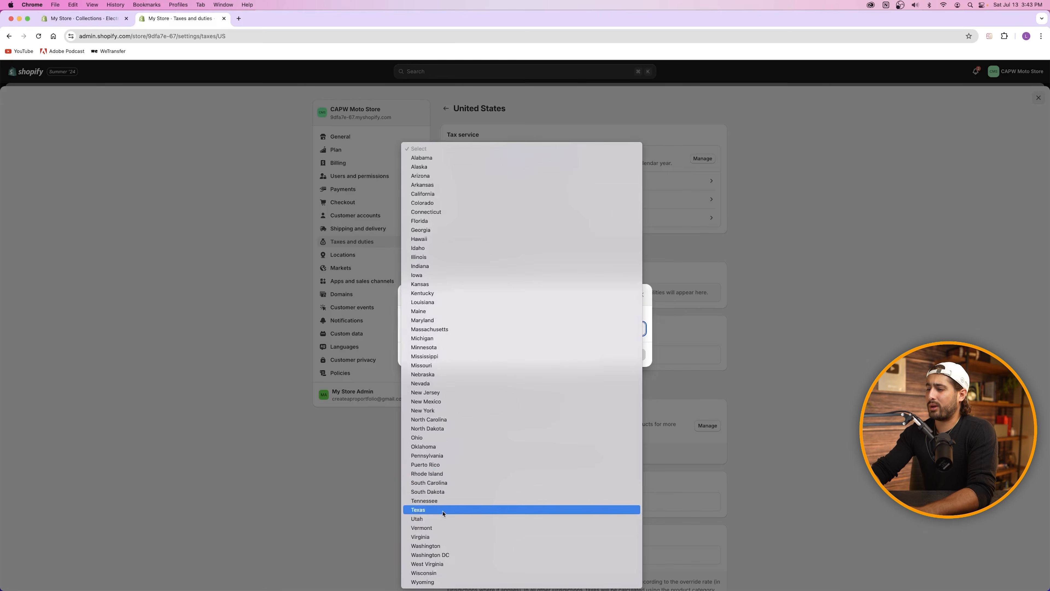
click(444, 518)
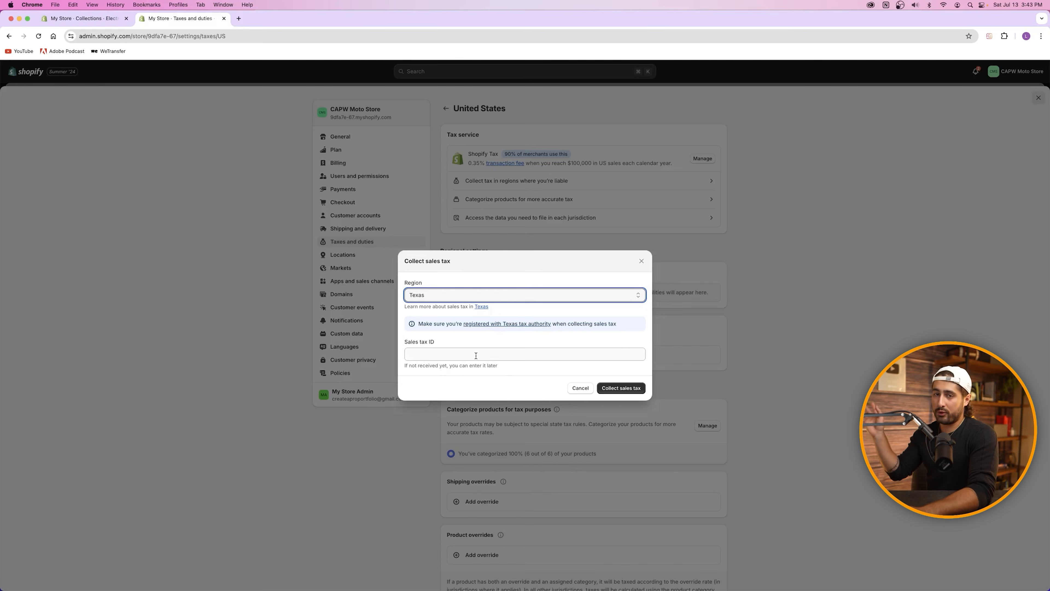
click(579, 388)
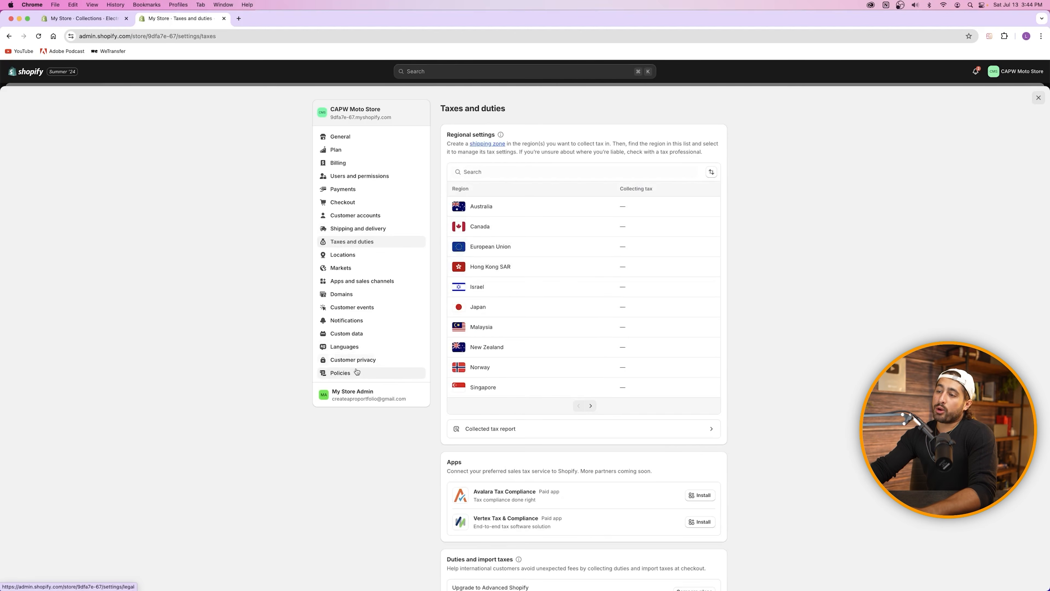
Step: Go to the store's Policies settings
click(356, 373)
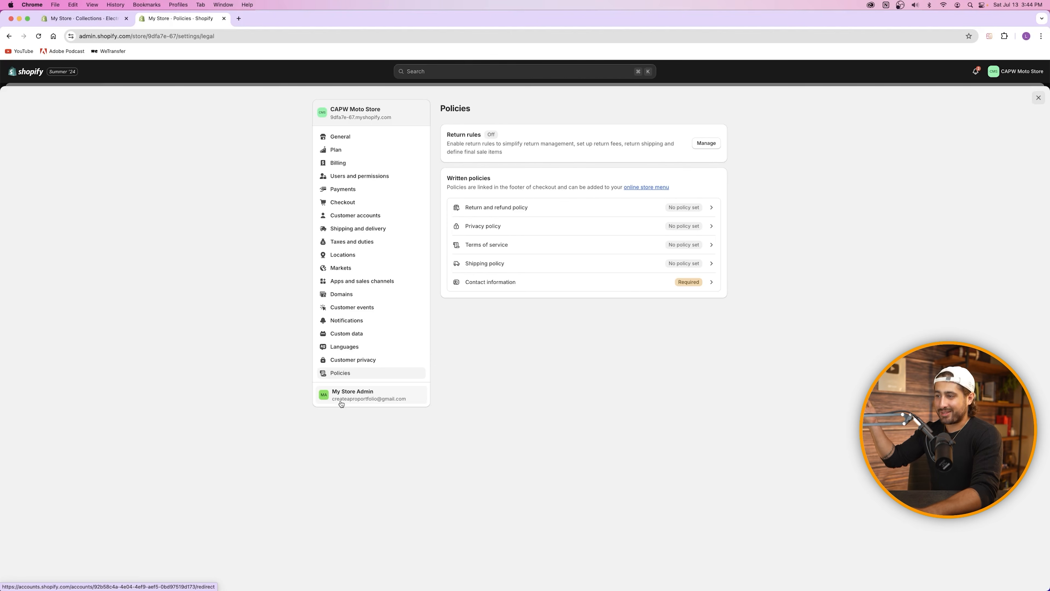
Step: Insert the standard 30-day return template into the Return and refund policy and save it
click(520, 208)
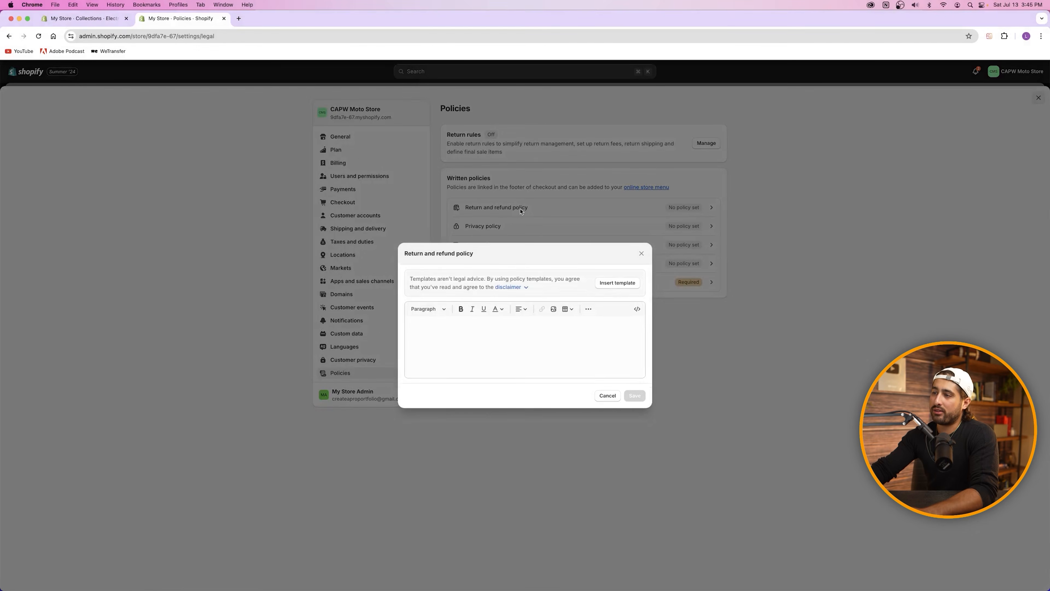
click(606, 279)
scroll(519, 314, down, 5)
scroll(519, 315, up, 5)
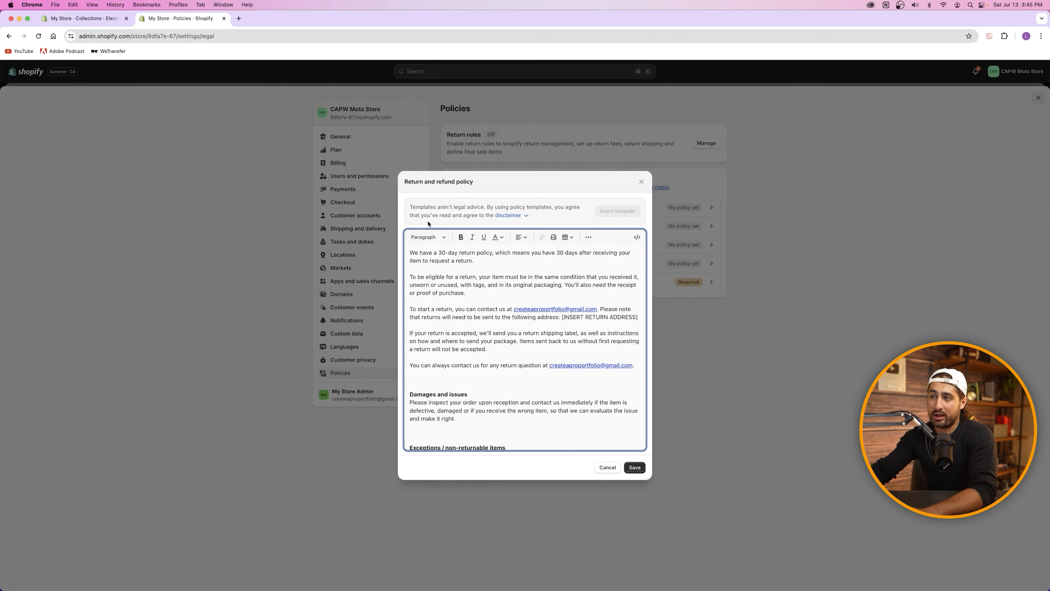
click(515, 216)
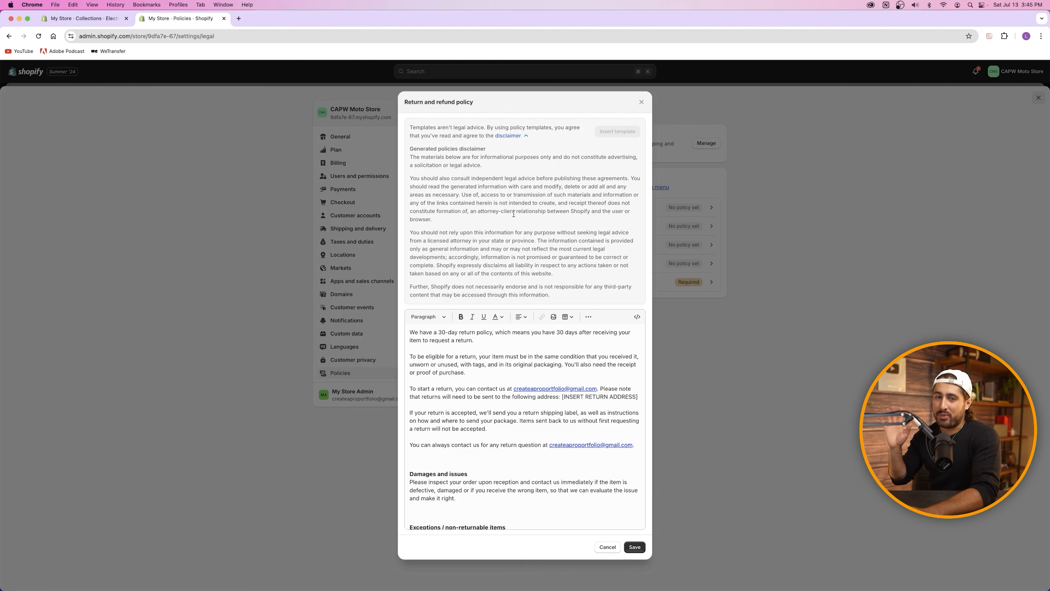
scroll(500, 379, down, 10)
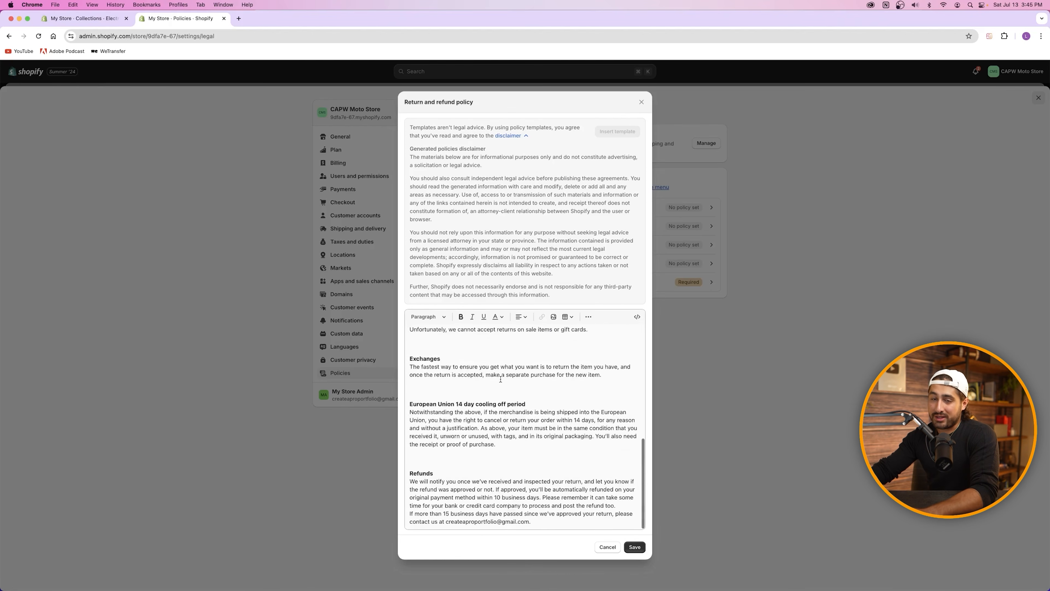
scroll(500, 379, up, 10)
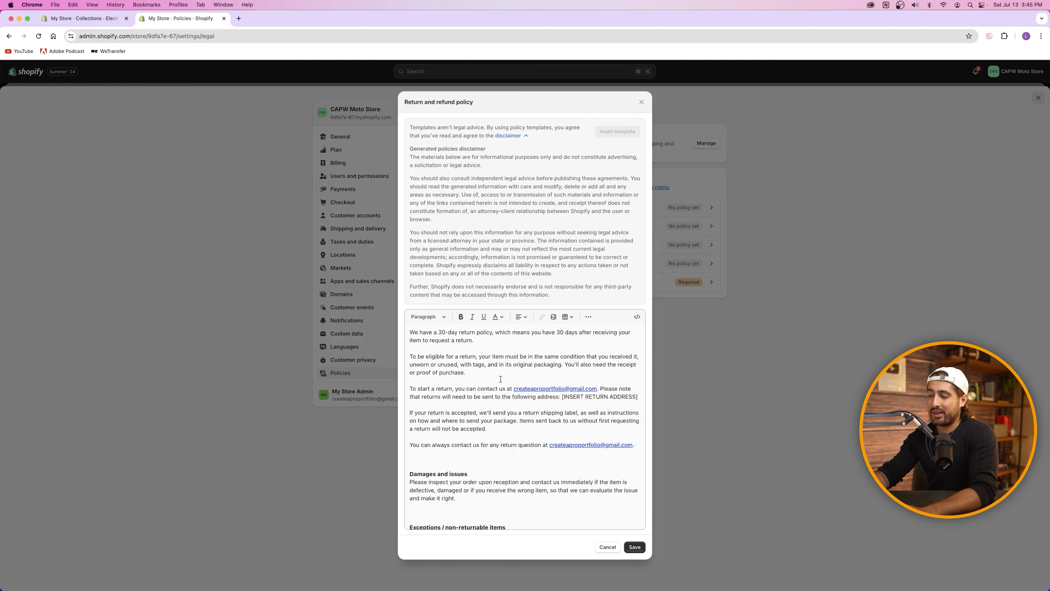
click(635, 547)
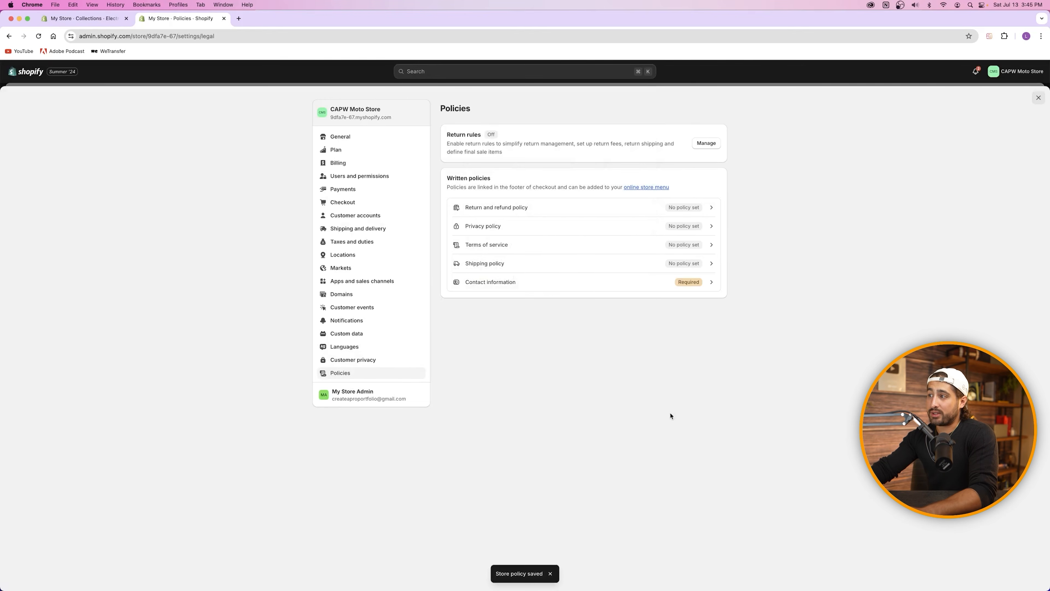
Step: Reopen the Return and refund policy to check it and save it again
click(544, 208)
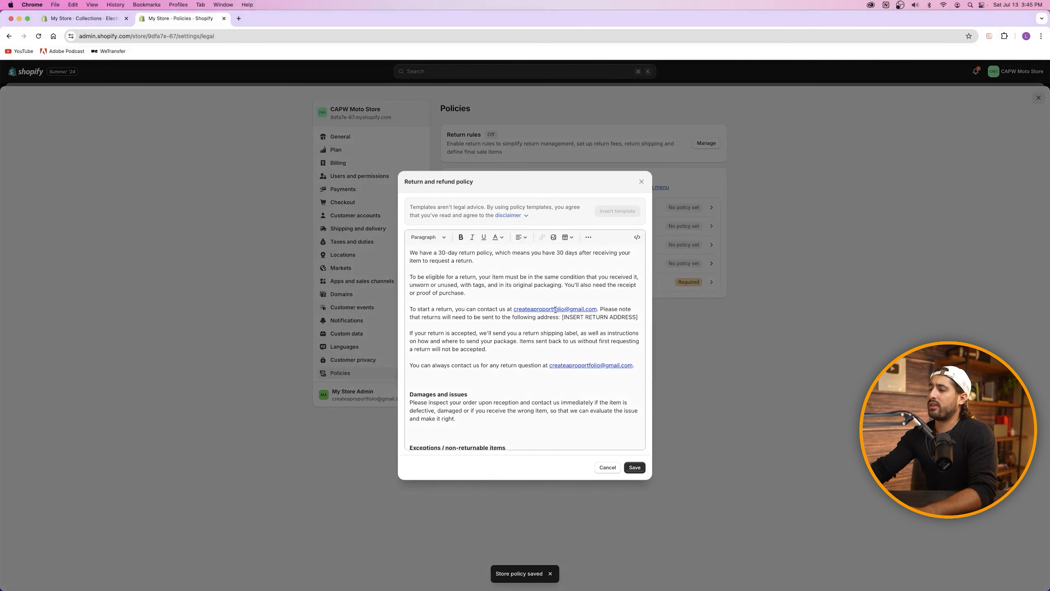
scroll(555, 309, down, 10)
click(632, 465)
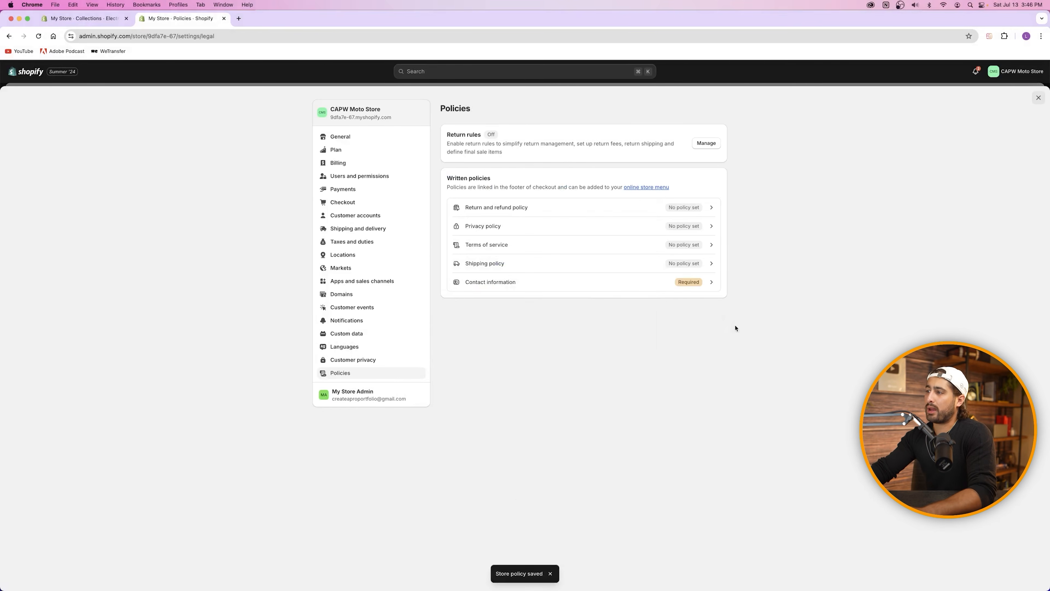
Step: Save template text for Privacy policy and Terms of service, leaving Shipping policy empty
click(496, 232)
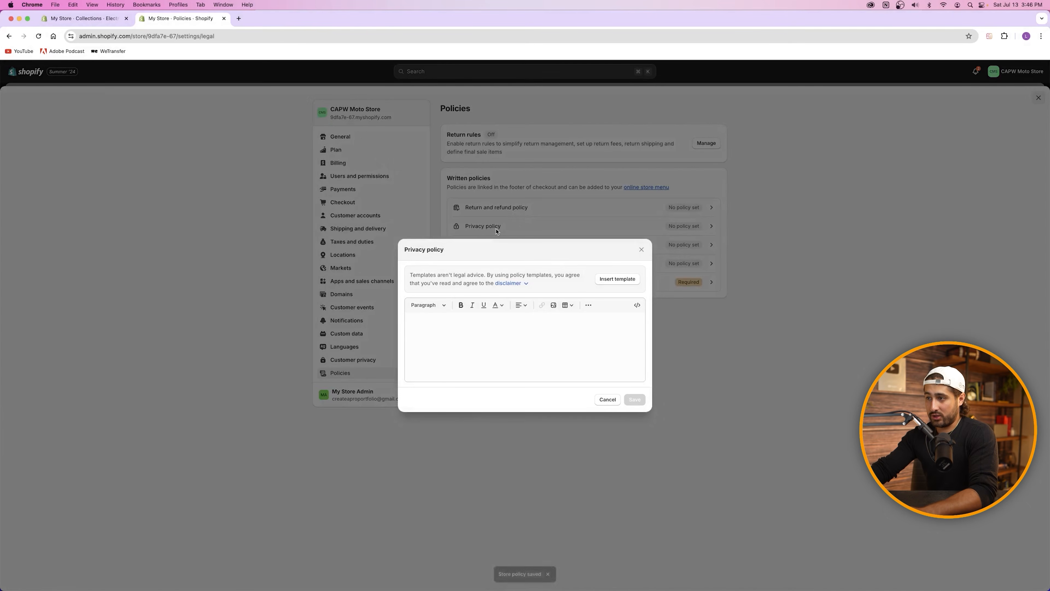
click(613, 281)
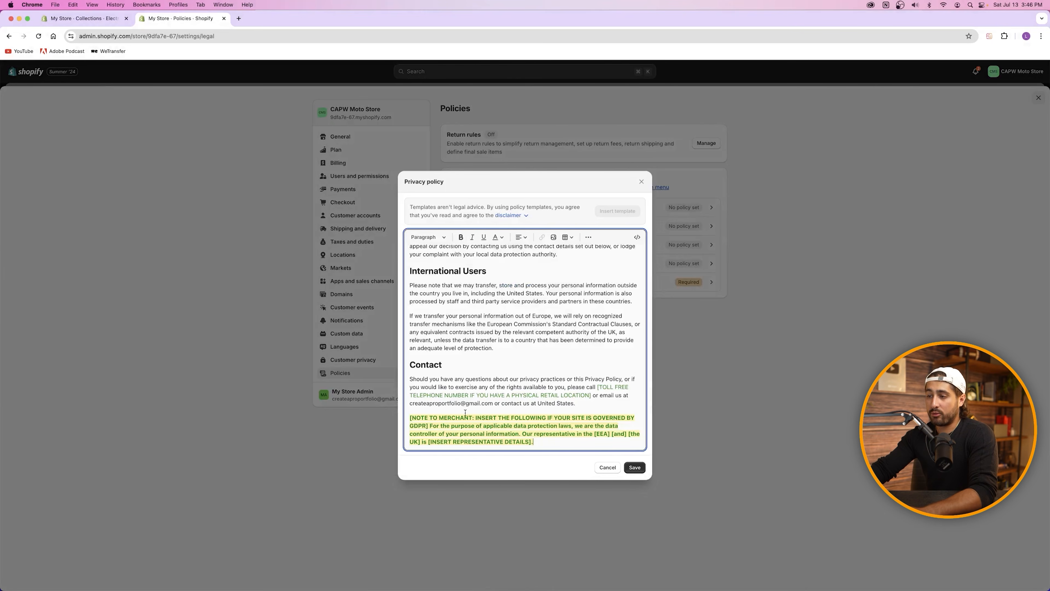
click(632, 464)
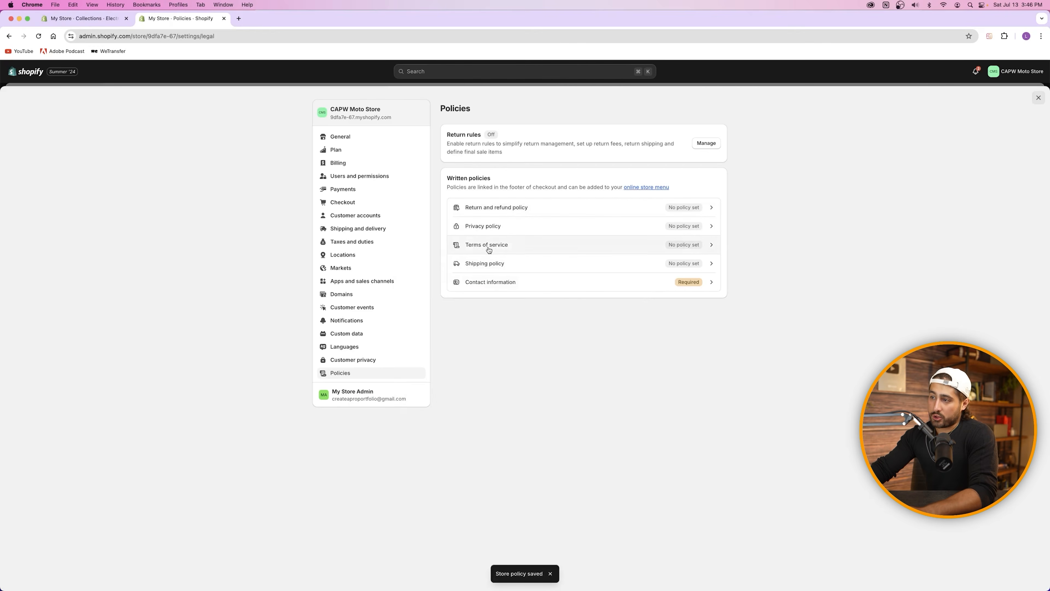
click(488, 244)
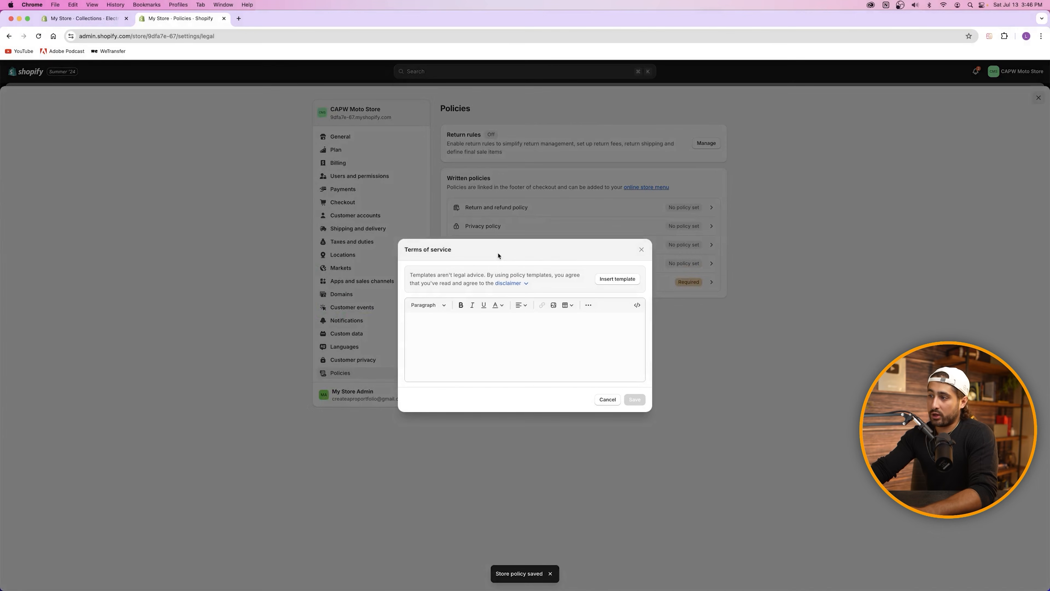
click(610, 281)
click(633, 468)
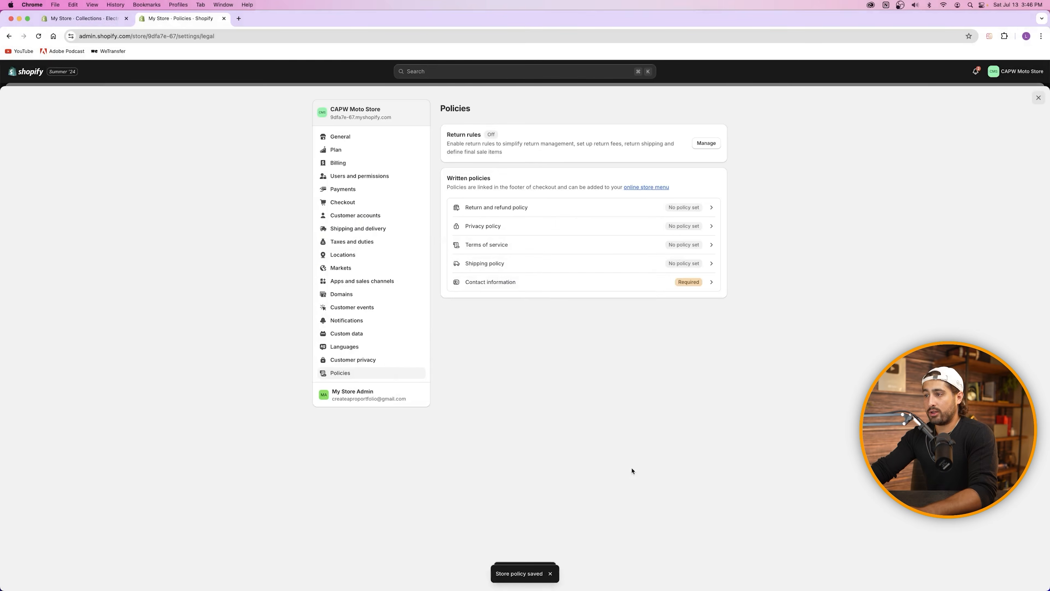
click(558, 266)
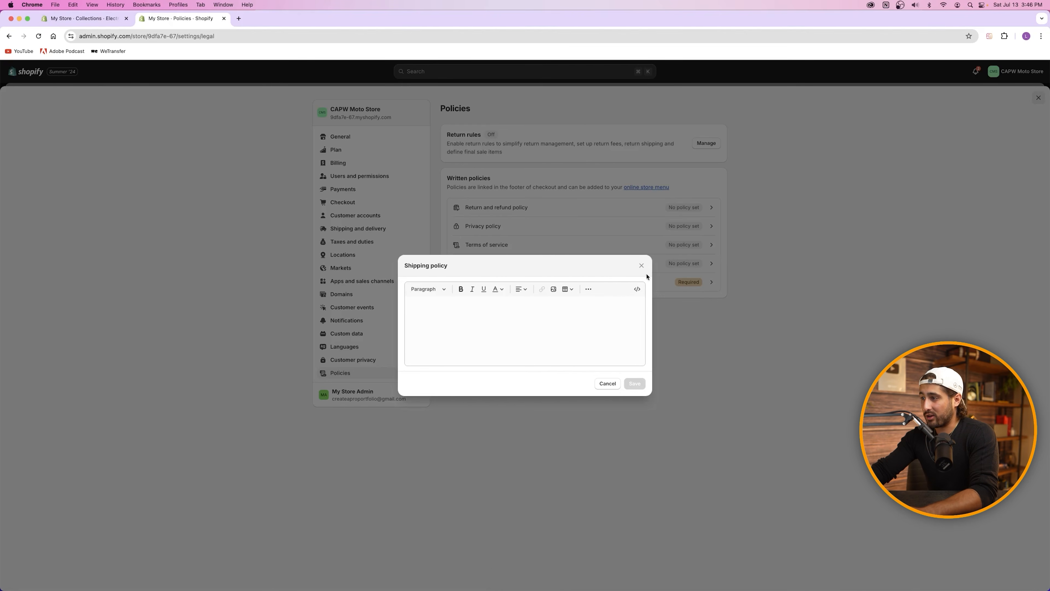
click(641, 265)
Step: Save the Contact information template with trade name CAPW Moto Store, store email and US address
click(508, 284)
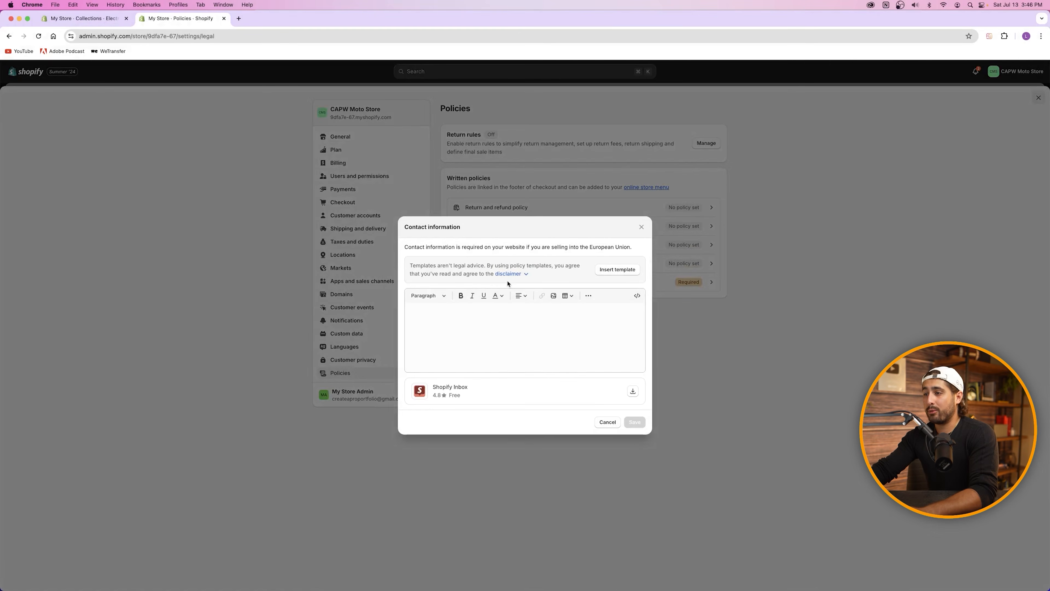
click(607, 271)
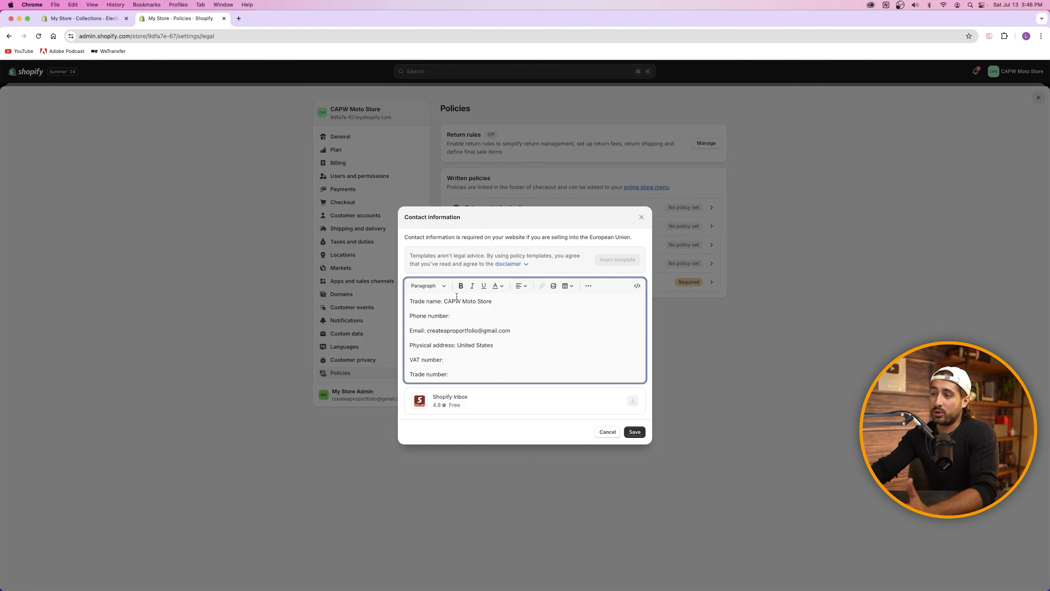
double_click(434, 330)
click(451, 300)
drag(444, 301, 492, 301)
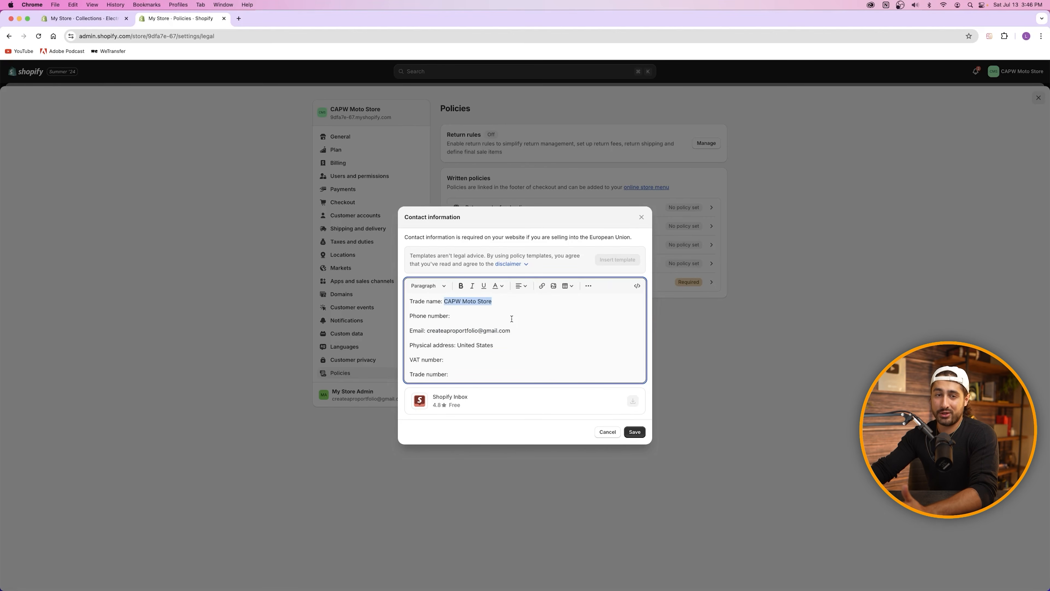
click(472, 317)
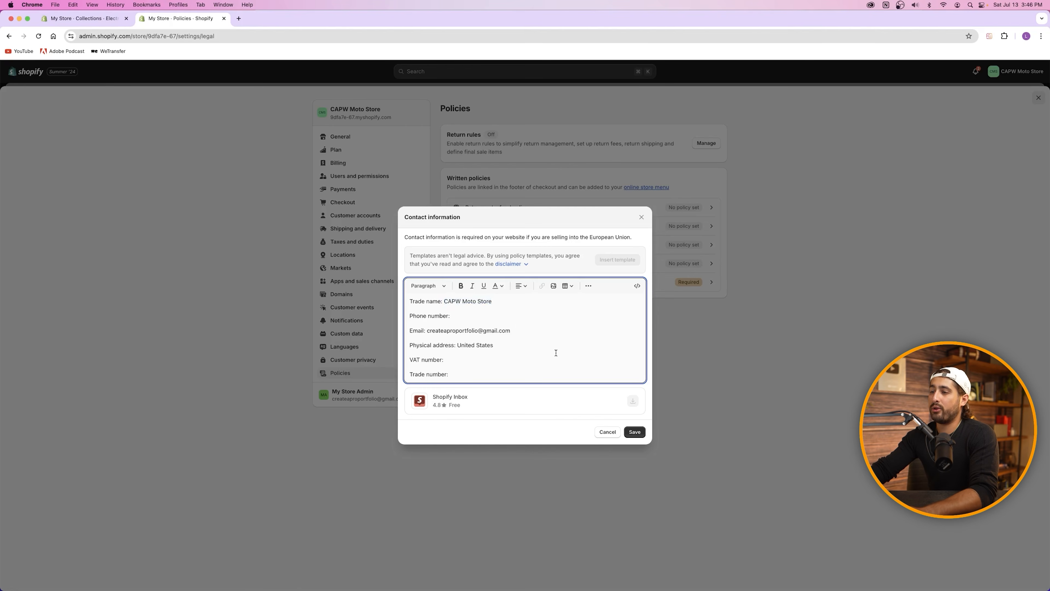
click(531, 342)
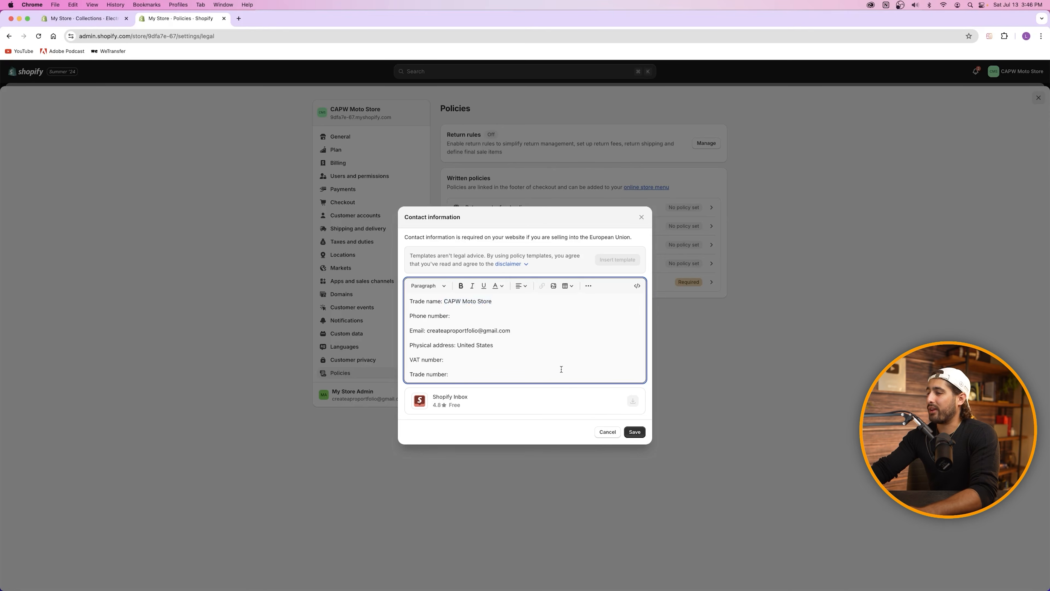
click(637, 434)
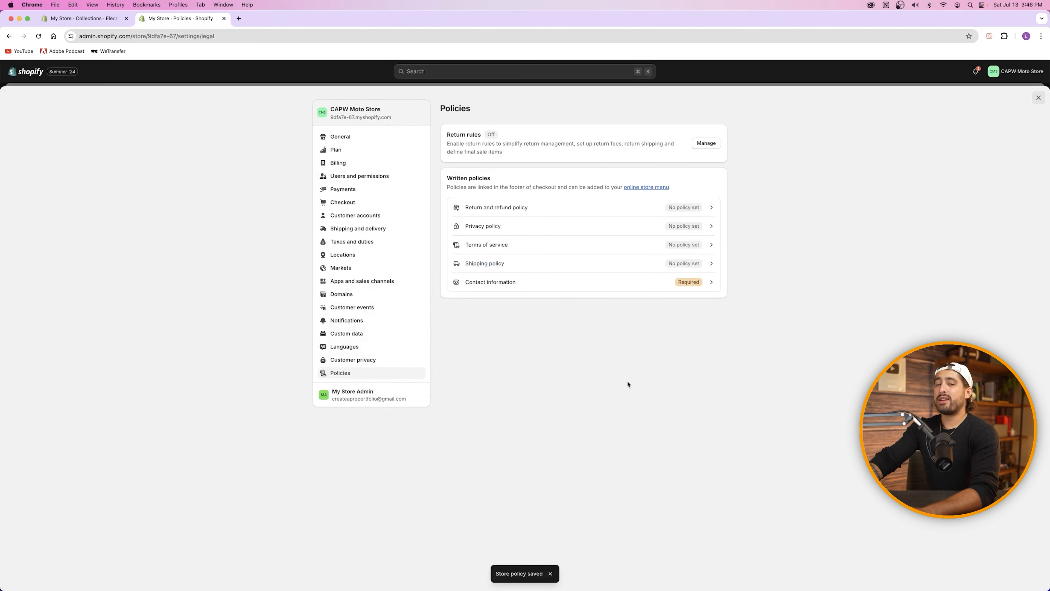
Step: Return to the Discounts page and open Create discount's product, Buy X get Y, order and shipping options
click(1038, 98)
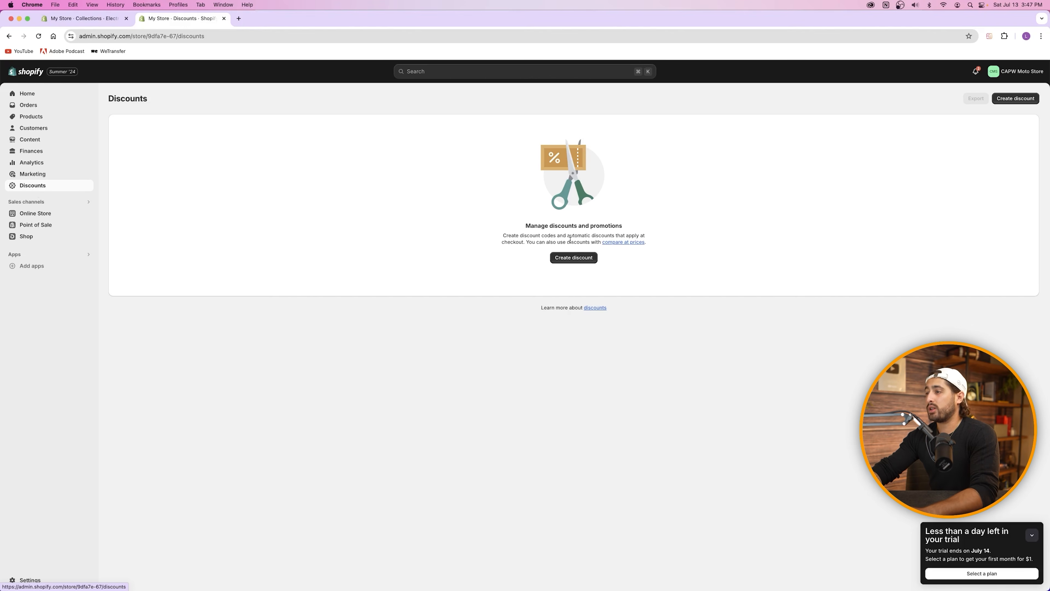
click(569, 257)
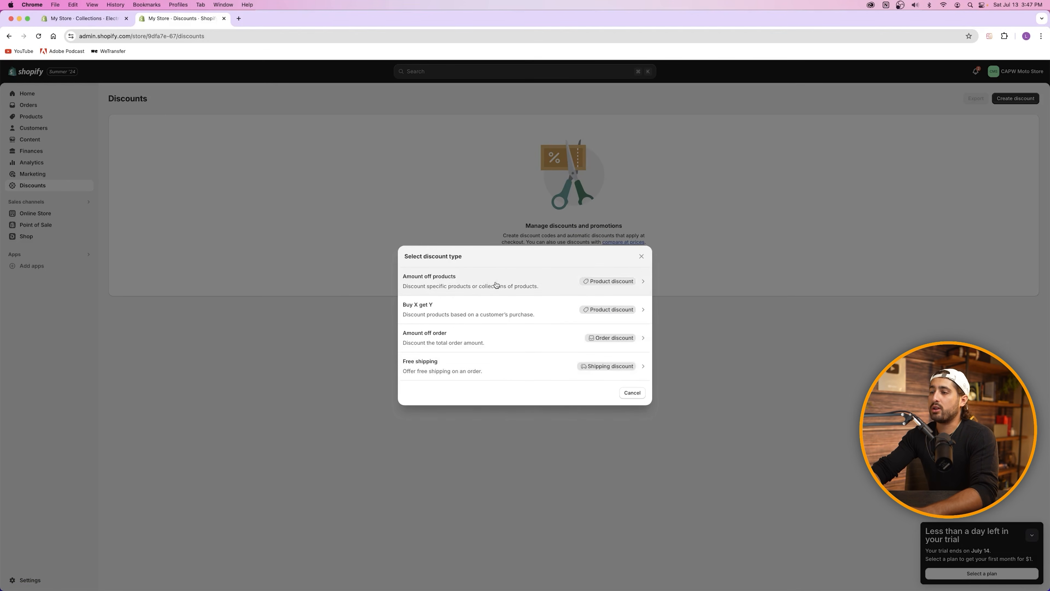
click(541, 284)
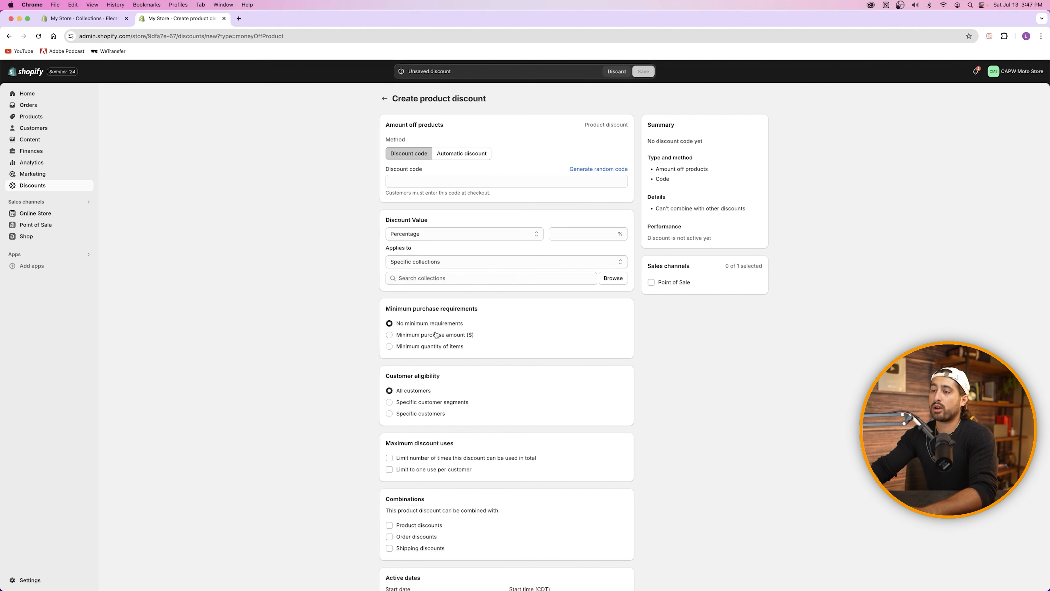
click(384, 99)
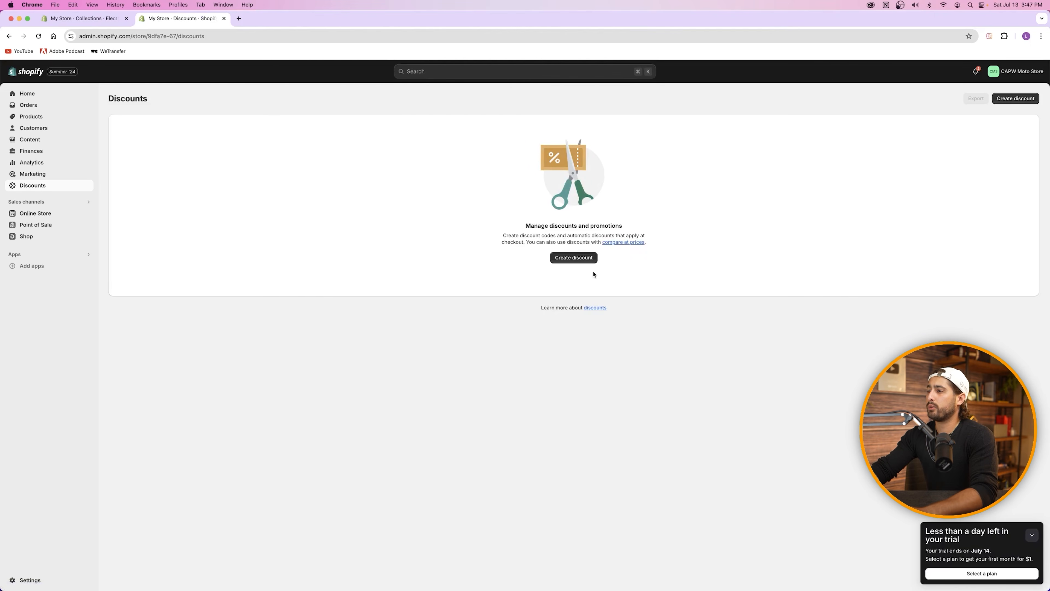
click(573, 258)
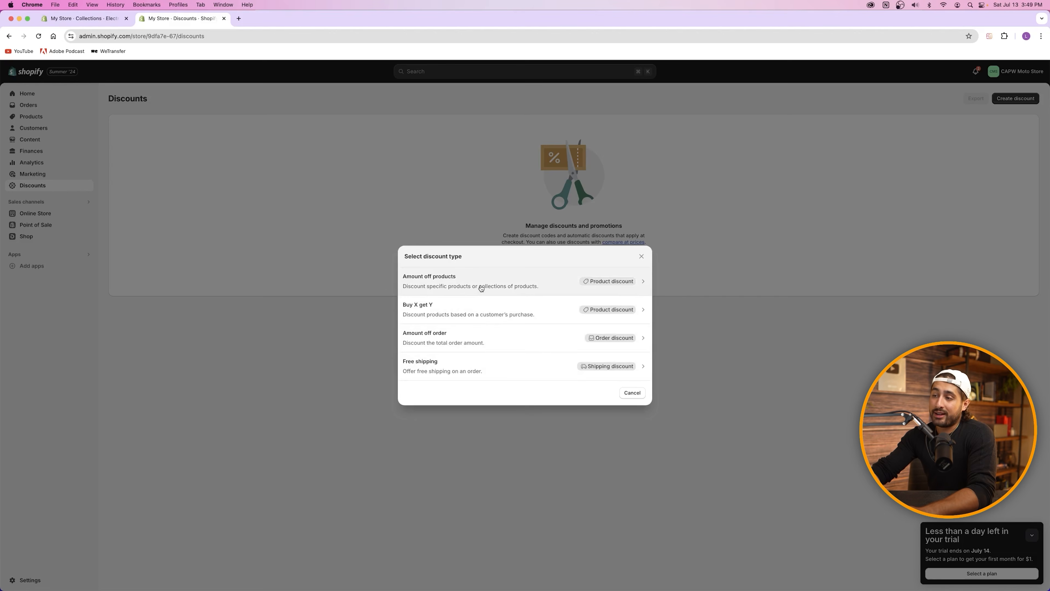
Step: Choose Amount off products with the Discount code method and enter the code 20OFFDUCATI
click(470, 282)
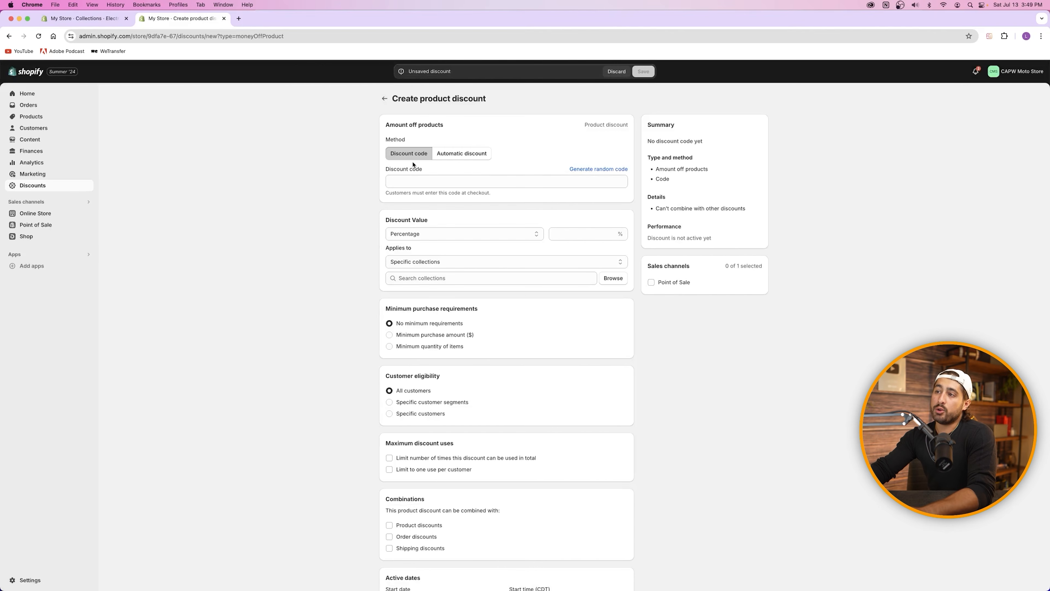
click(459, 156)
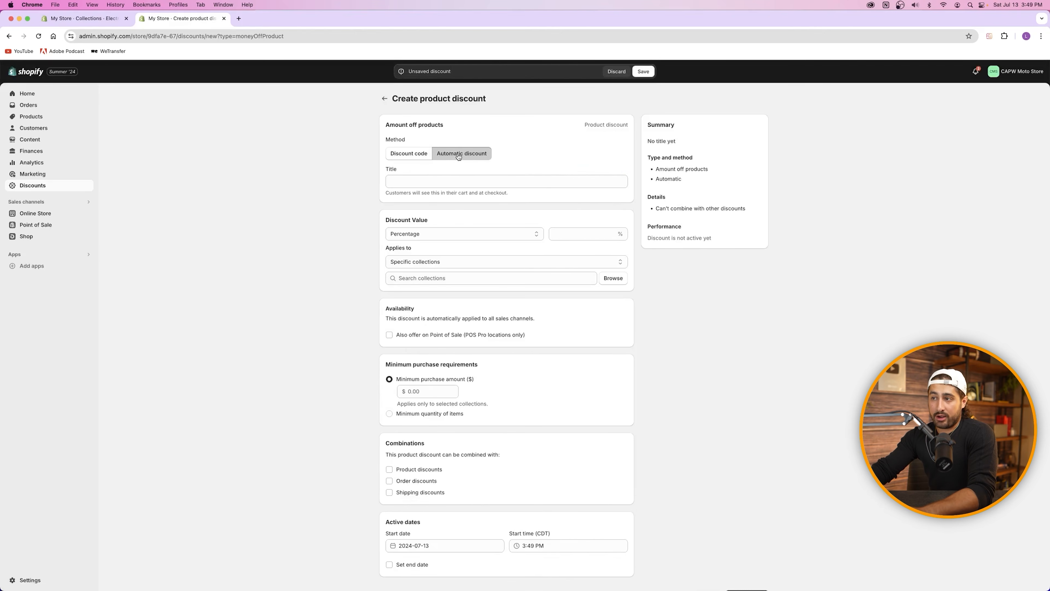
click(412, 153)
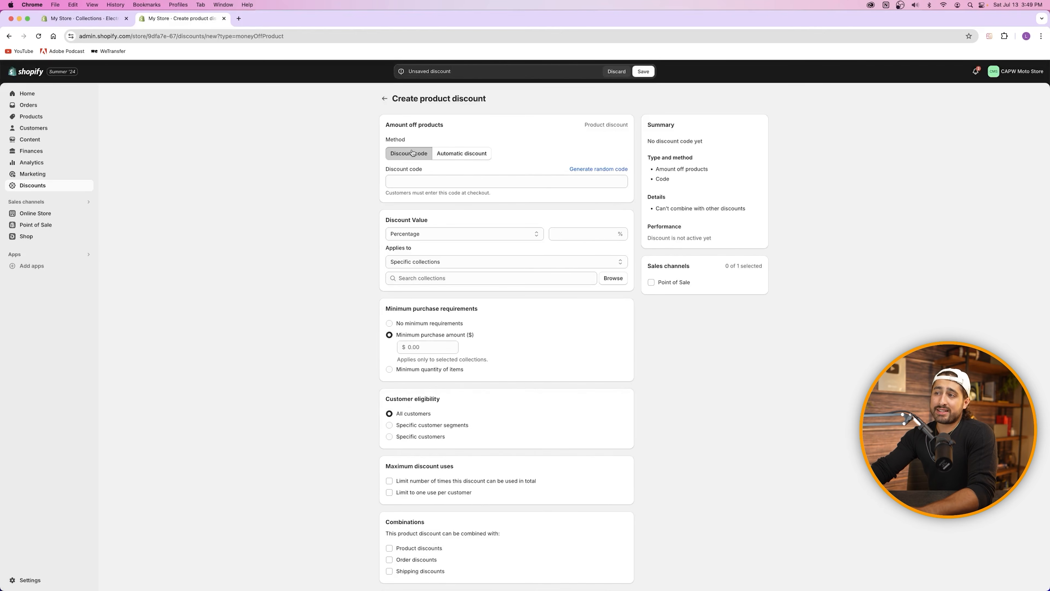
click(420, 178)
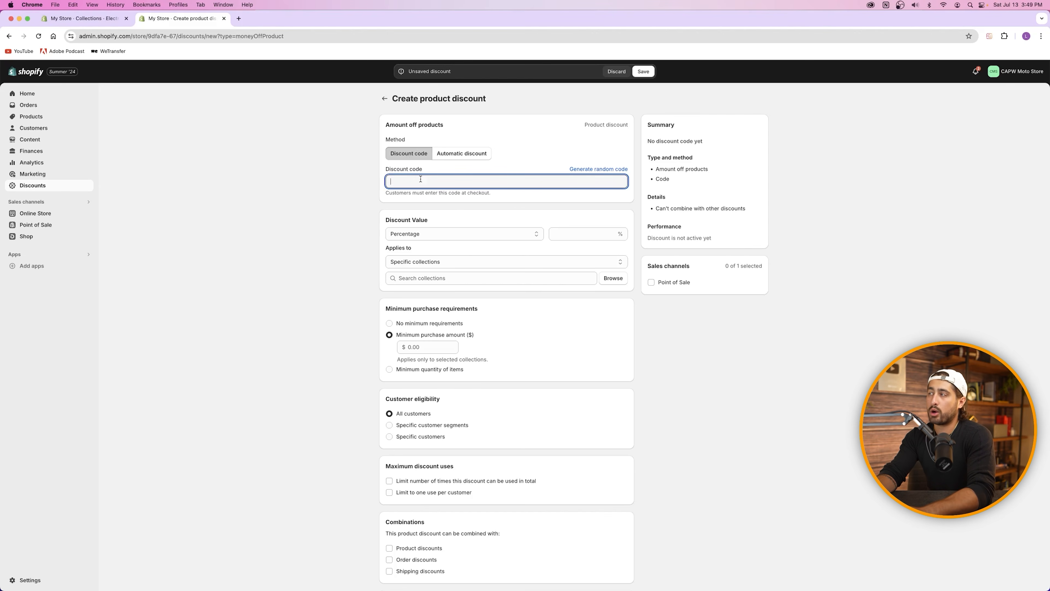
text(20OFFDUCATI)
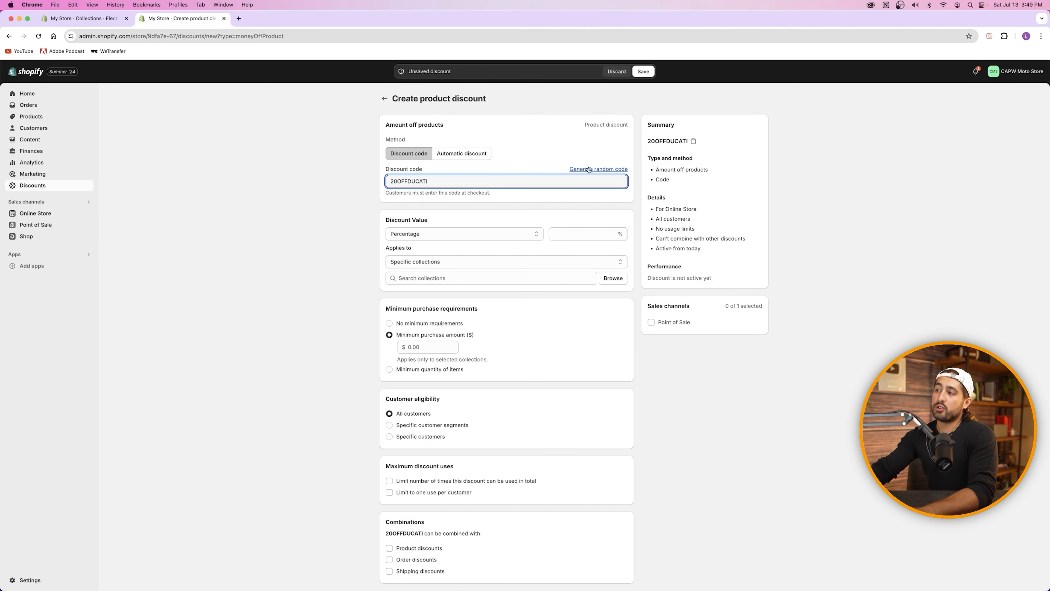
drag(450, 179, 395, 192)
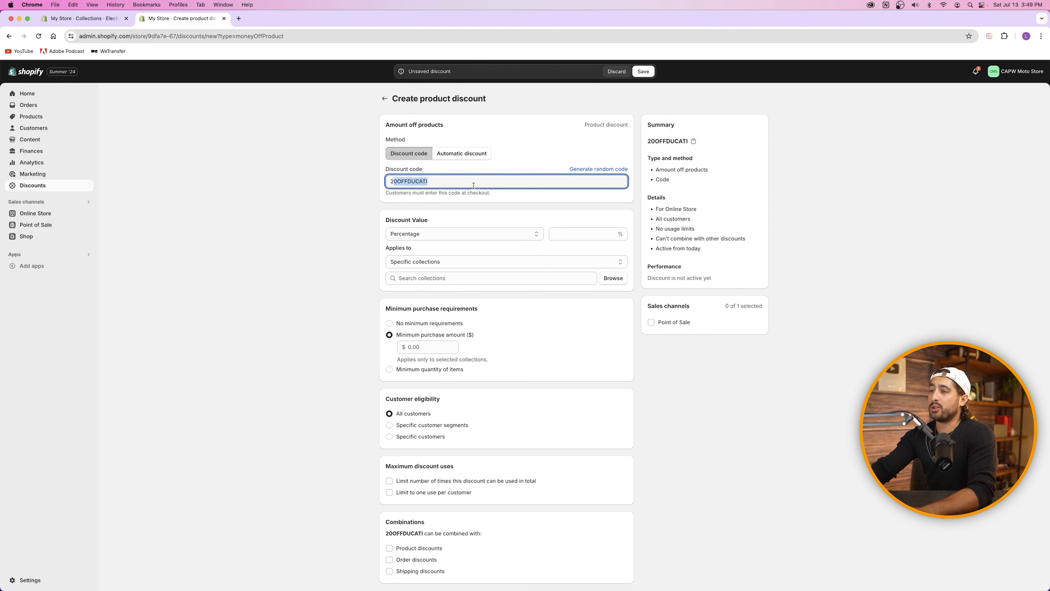
click(442, 191)
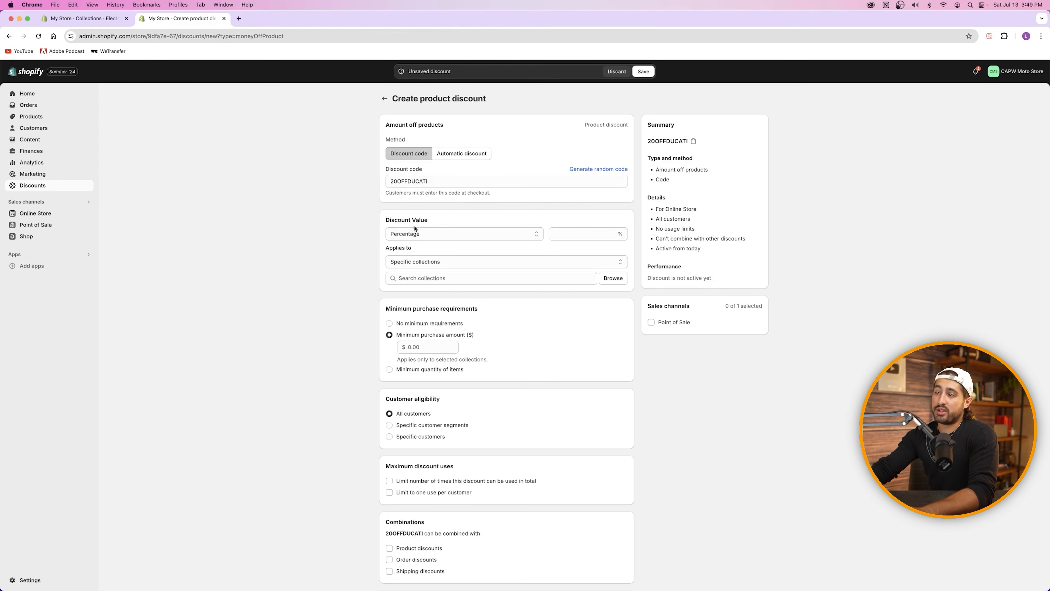
Step: Set the discount value to a fixed amount of $500.00
click(418, 234)
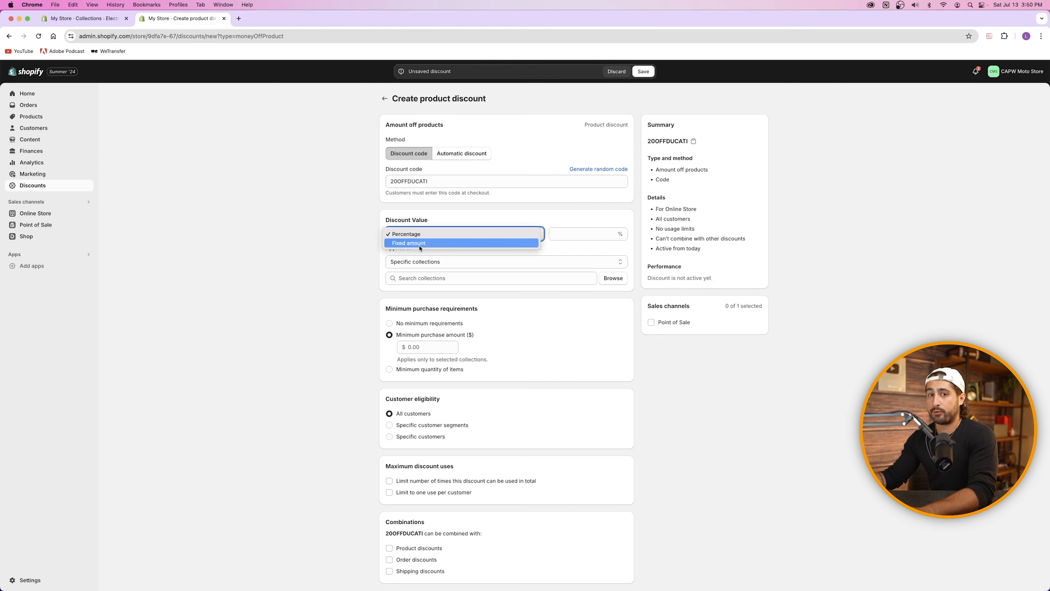
click(432, 234)
click(432, 234)
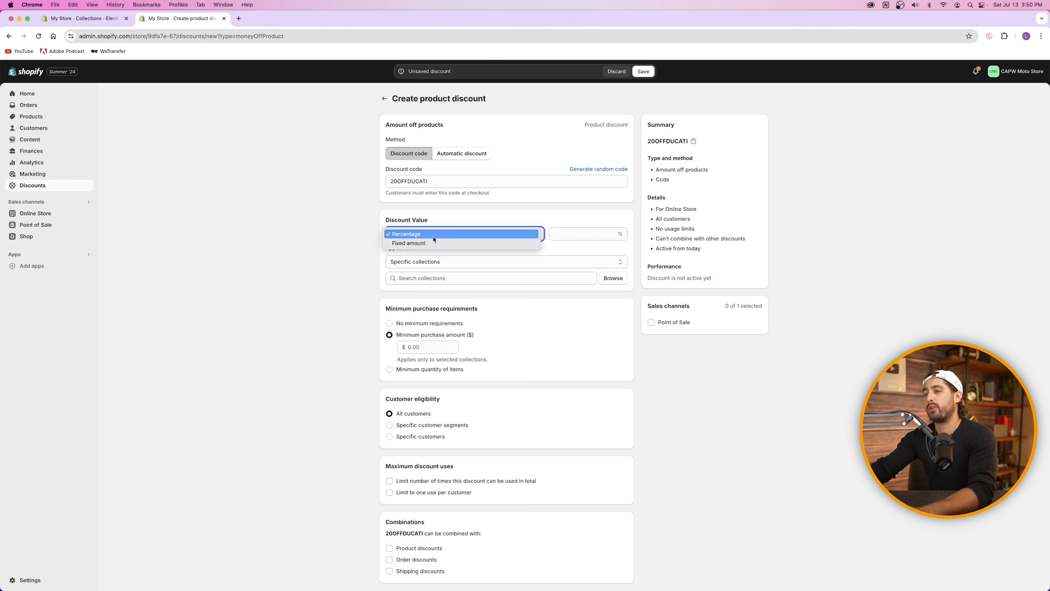
click(434, 243)
click(580, 233)
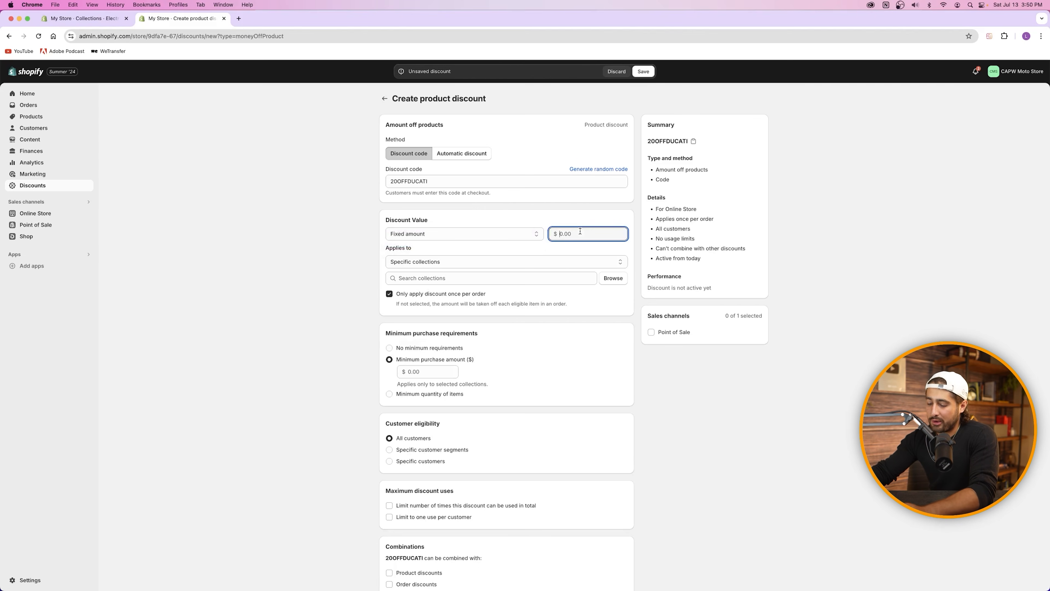
text(500)
click(535, 244)
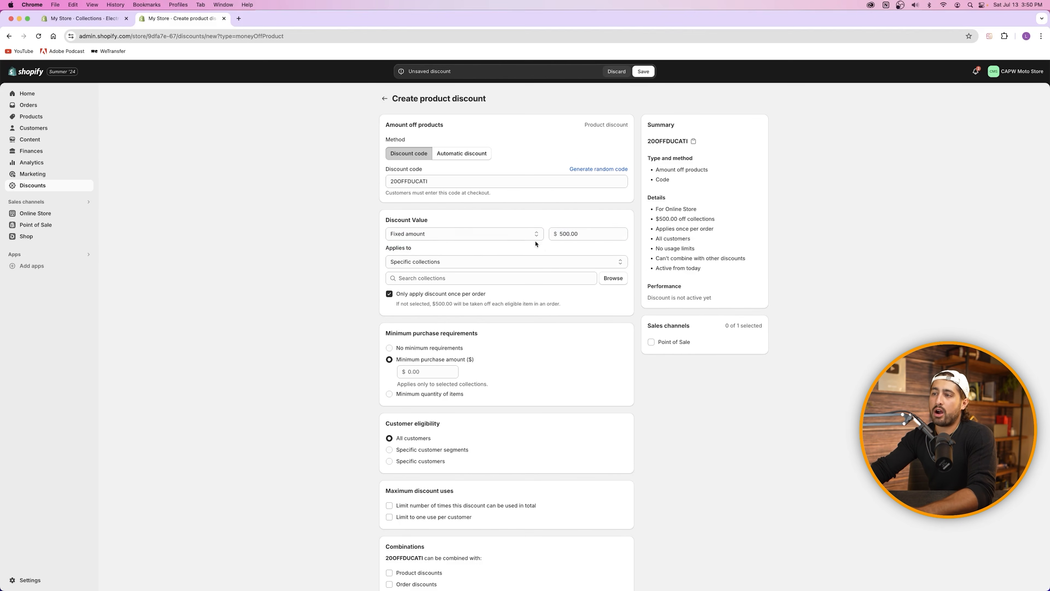
Step: Apply the discount to specific products and browse the store's product list
click(432, 280)
click(418, 263)
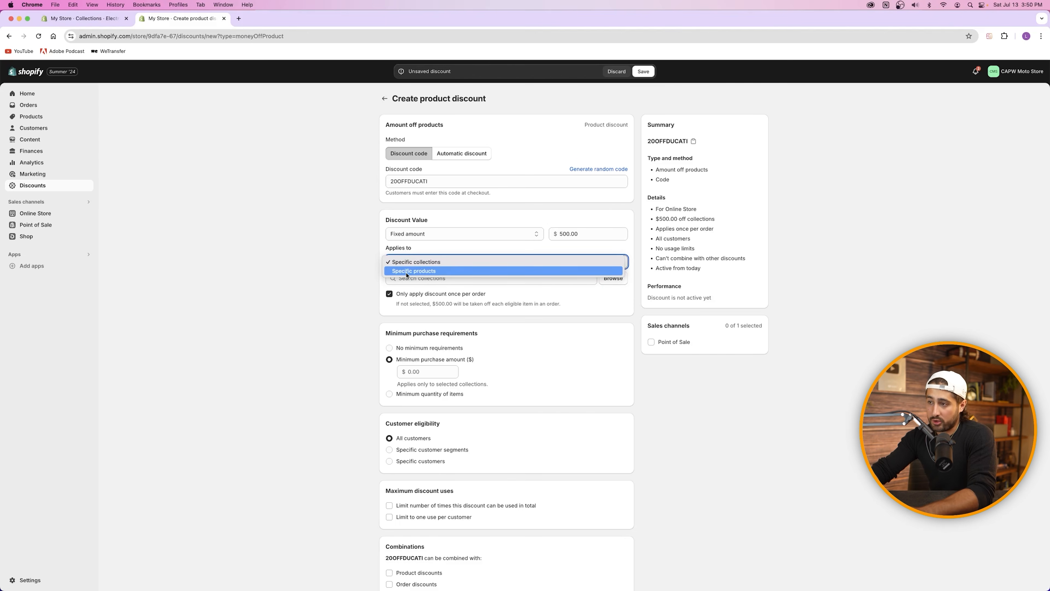
click(423, 271)
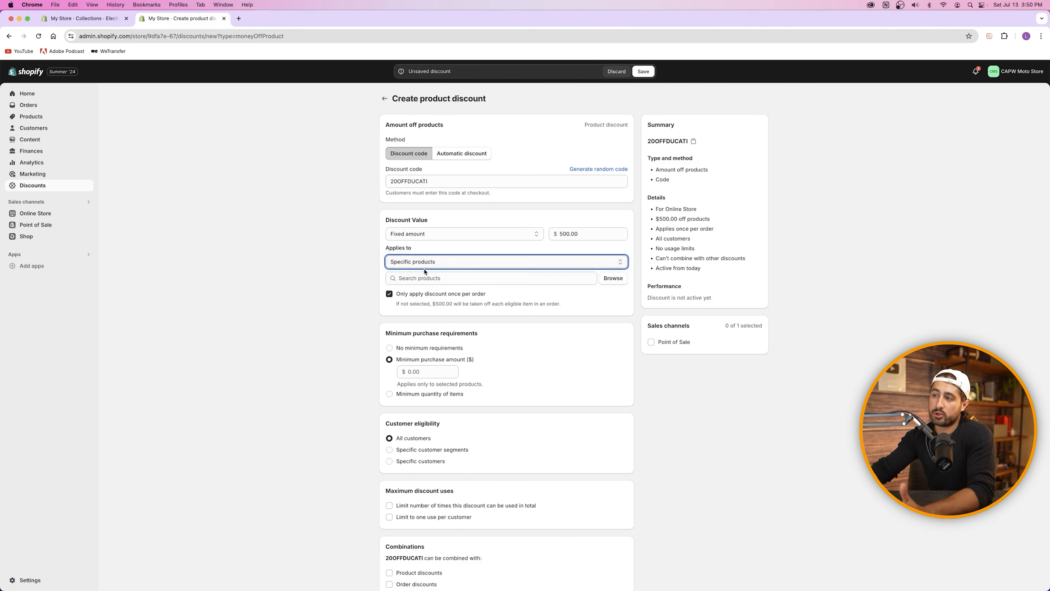
click(612, 278)
Step: Select the Ducati Sport Motorcycle with its Red and Blue variants and add it to the discount
click(408, 206)
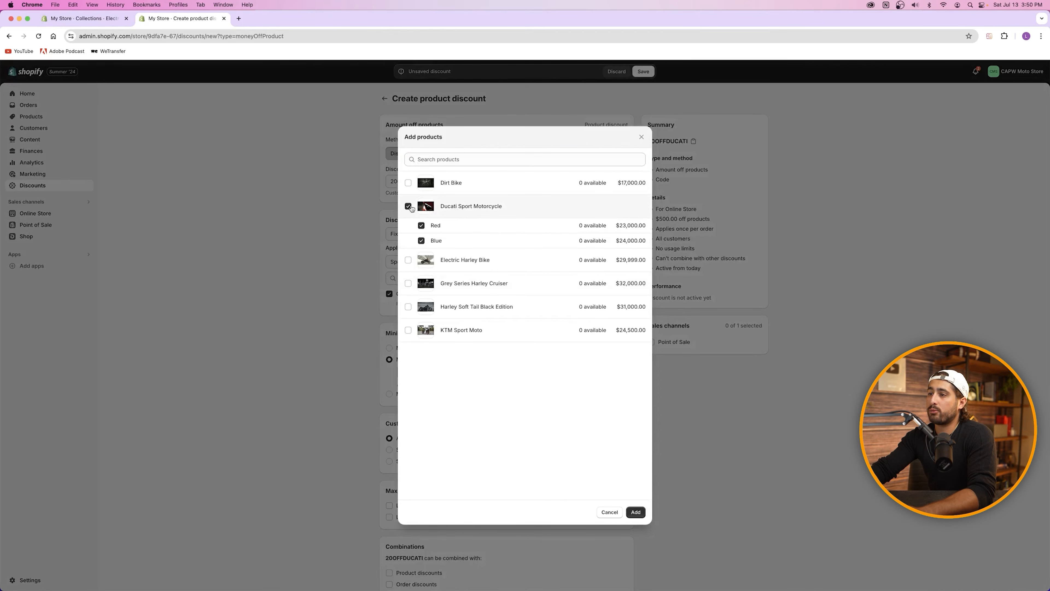
click(635, 512)
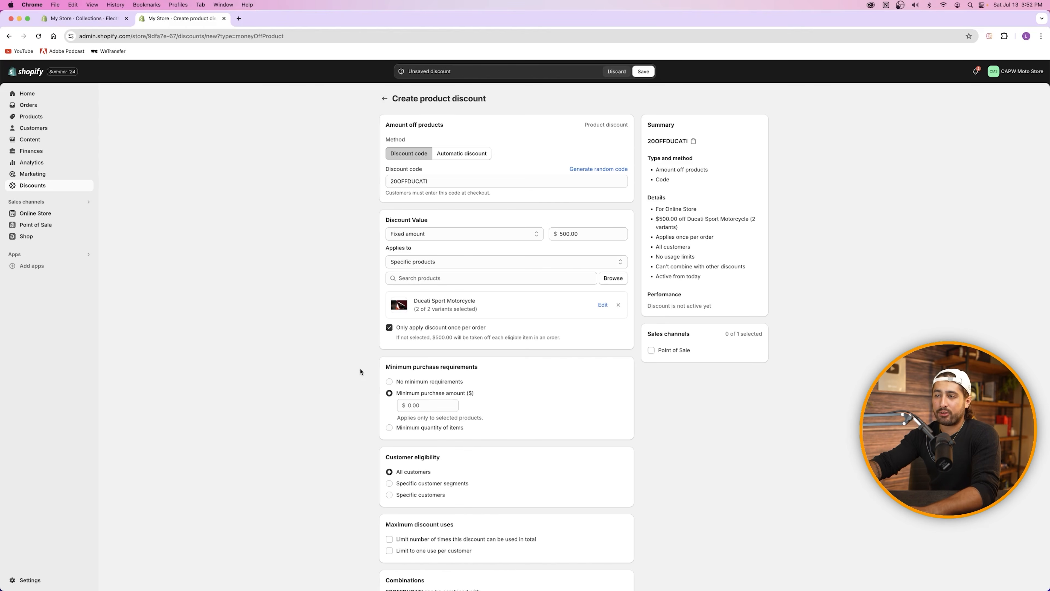
scroll(435, 249, down, 3)
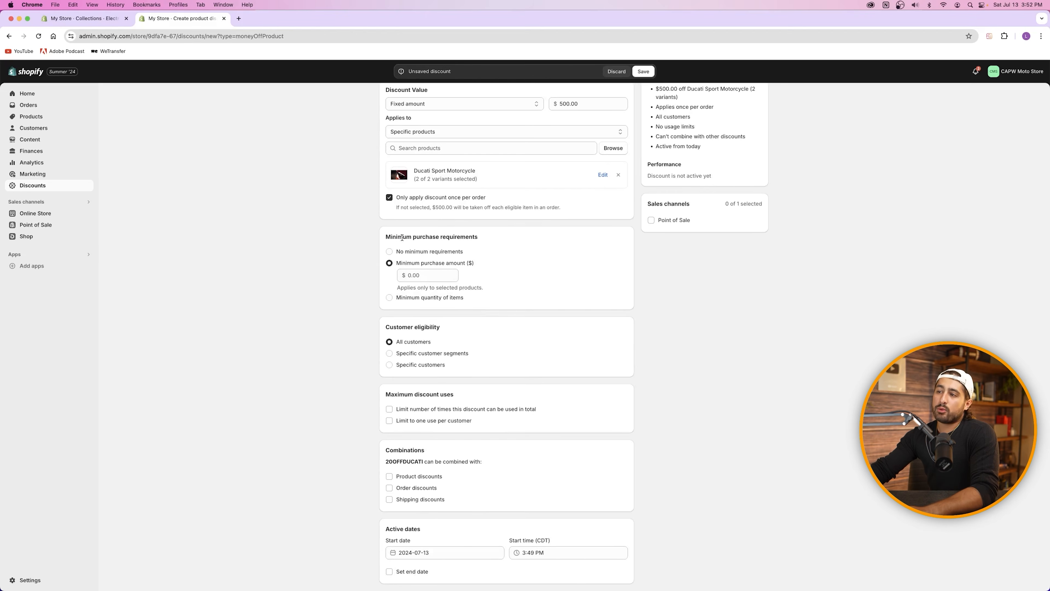
drag(386, 237, 484, 245)
click(484, 245)
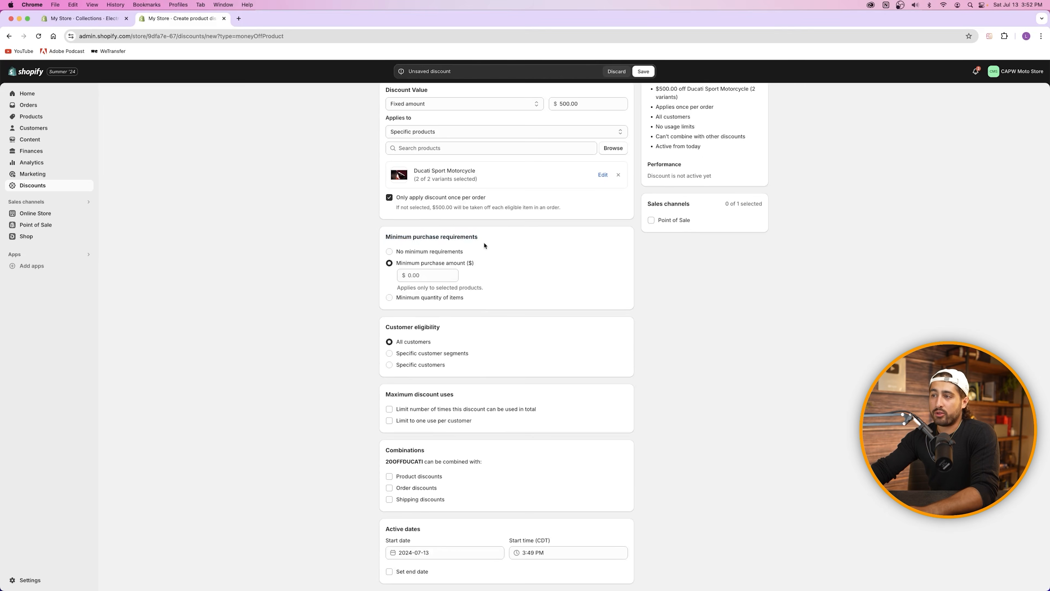
scroll(485, 245, up, 3)
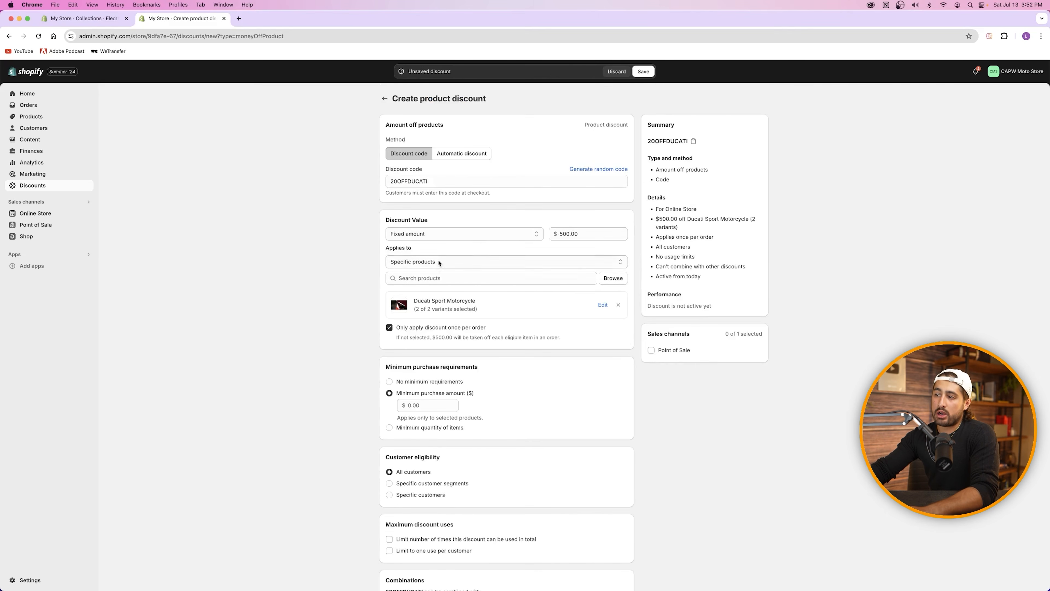
scroll(431, 298, down, 3)
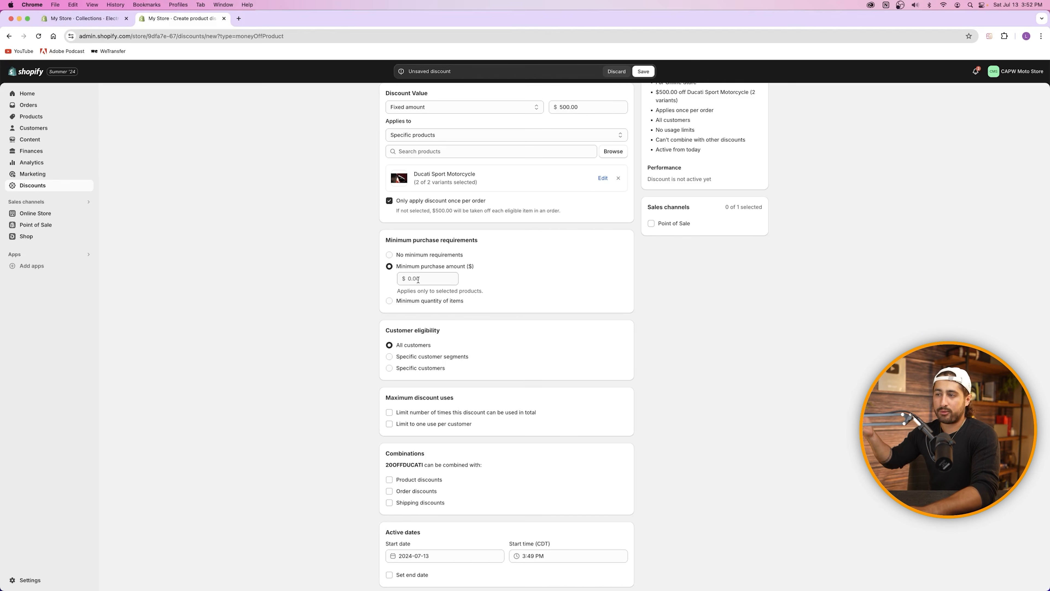
scroll(418, 301, down, 2)
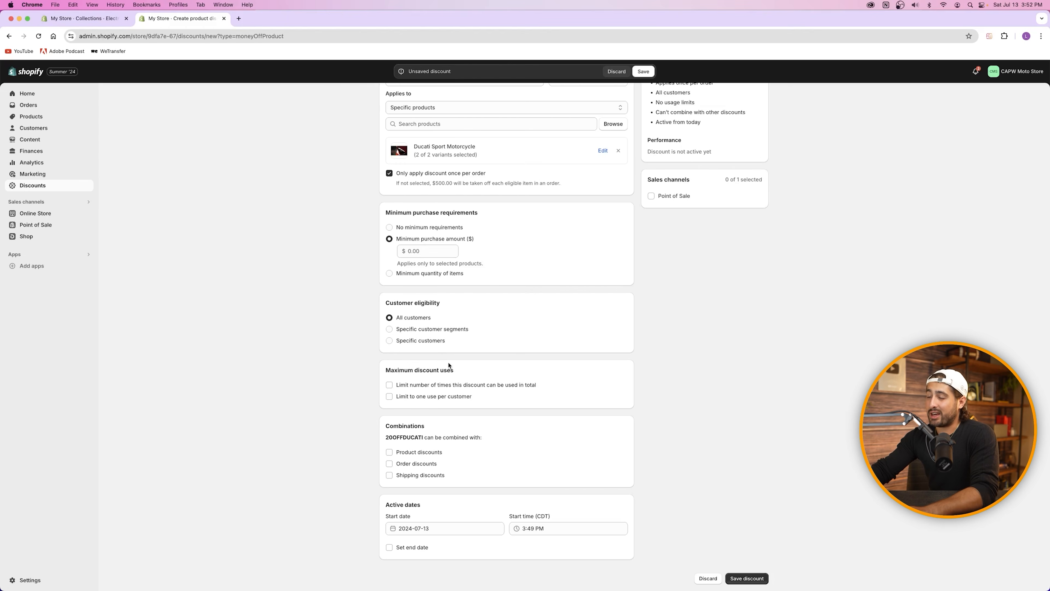
click(421, 387)
click(420, 398)
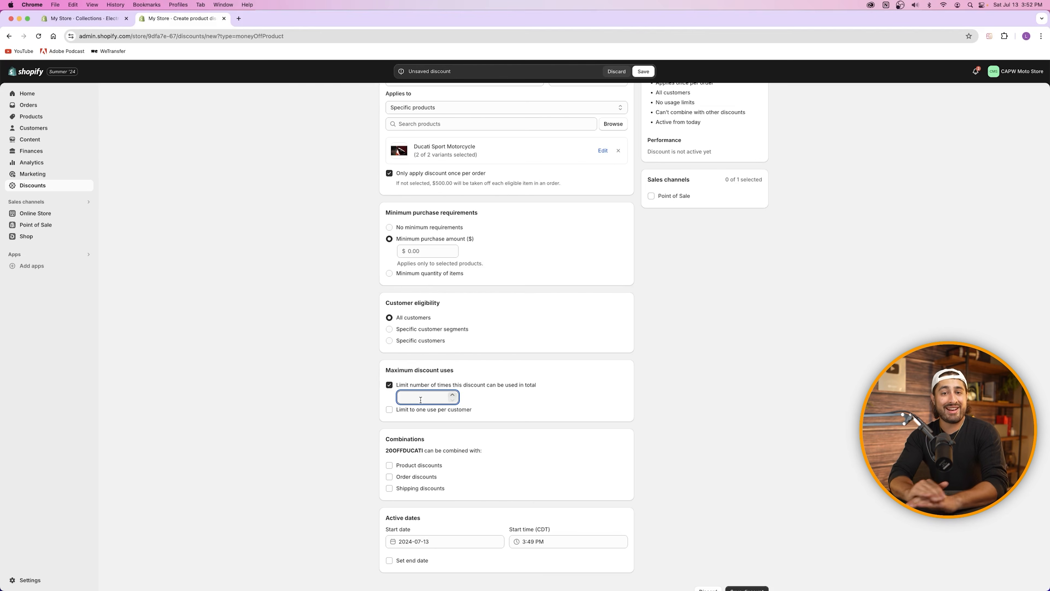
click(390, 385)
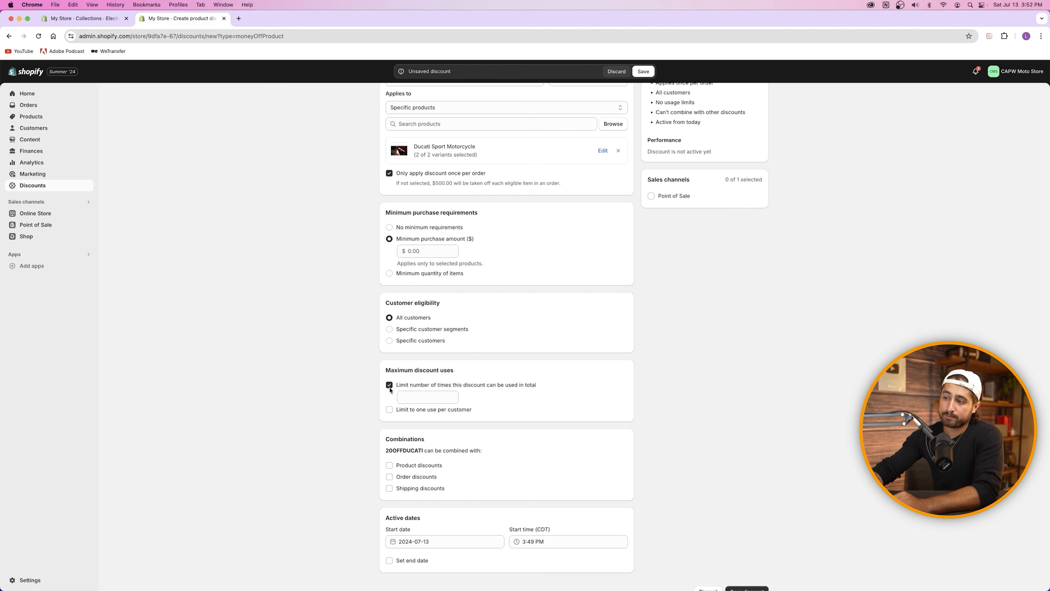
click(389, 397)
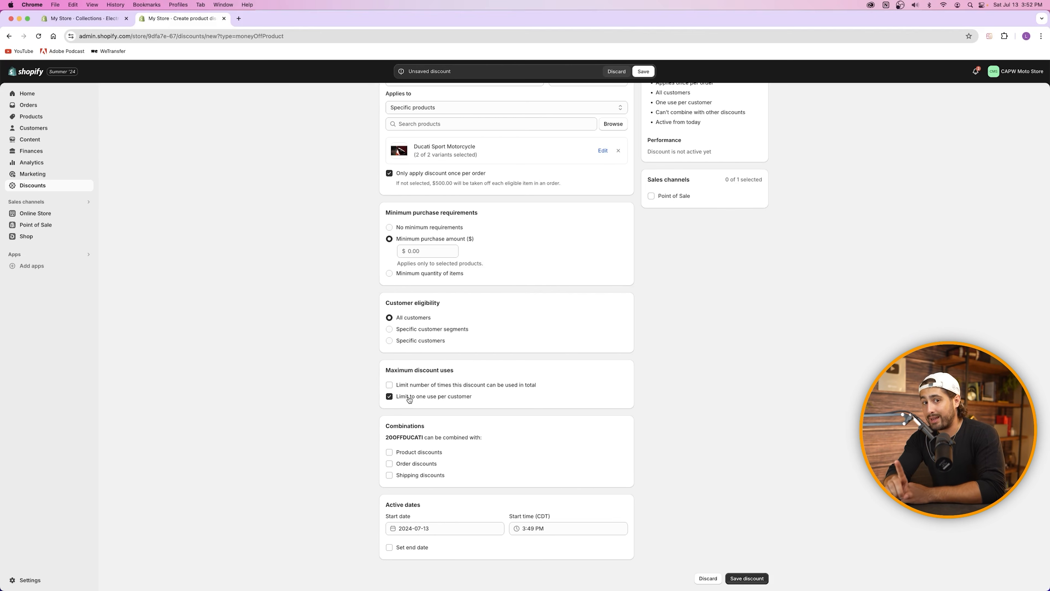
click(410, 398)
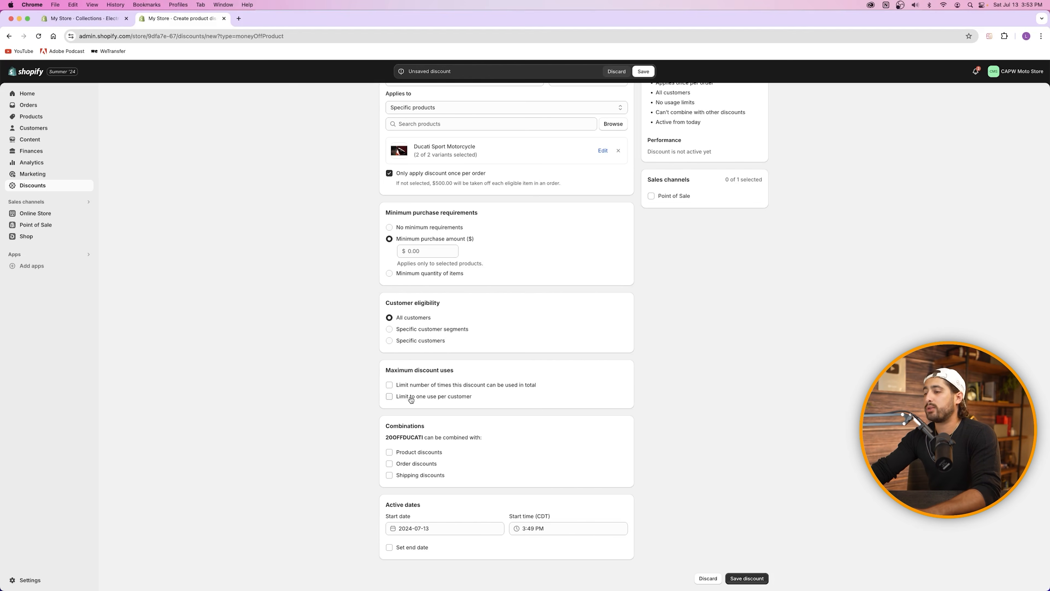
drag(385, 437, 432, 437)
click(489, 446)
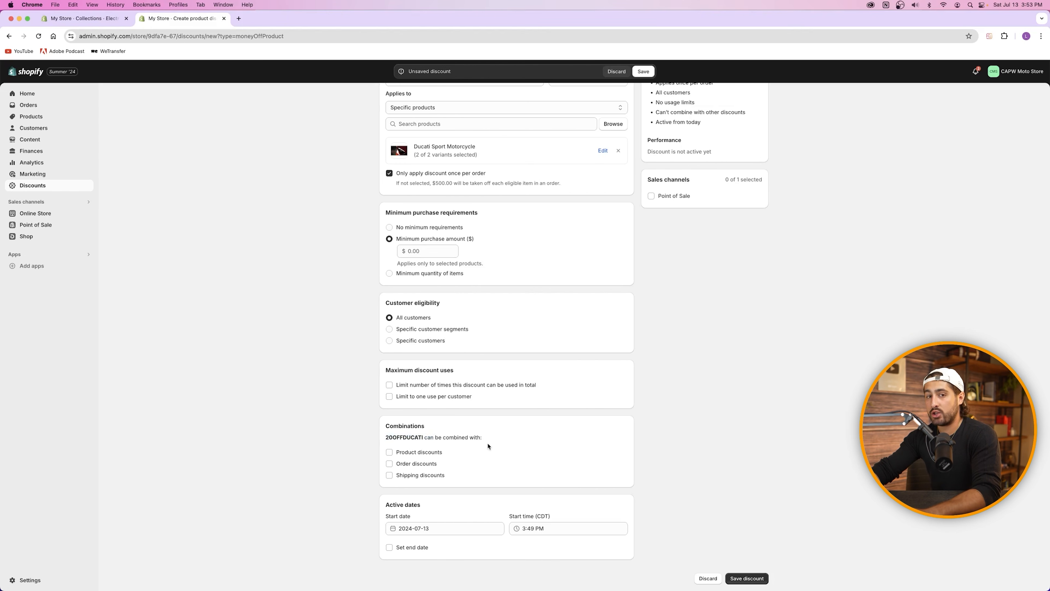
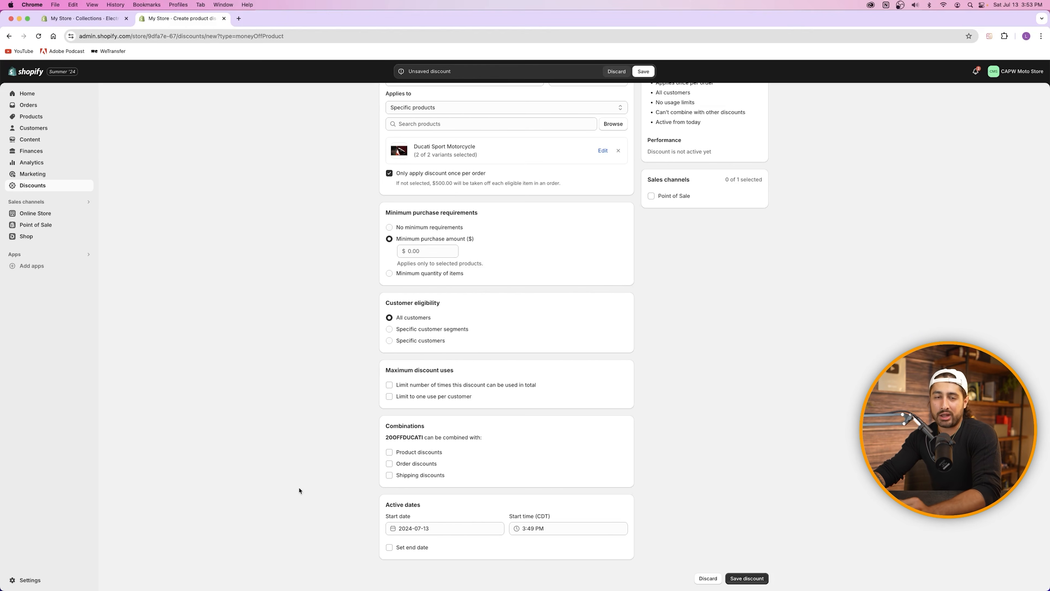
Step: Add a $20,000 minimum purchase amount and save the 20OFFDUCATI discount
scroll(491, 515, up, 5)
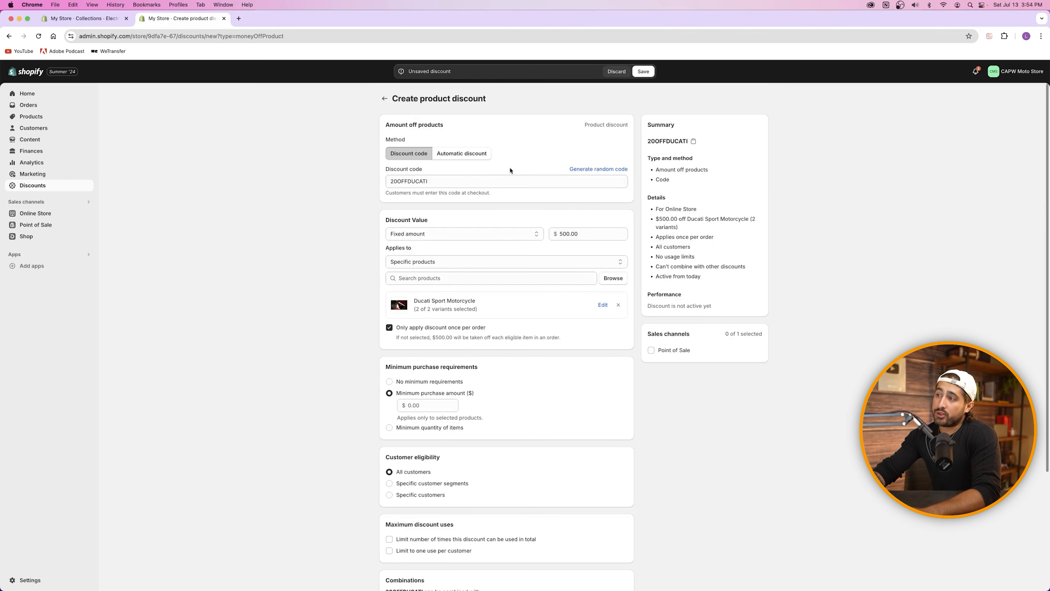
scroll(471, 288, down, 10)
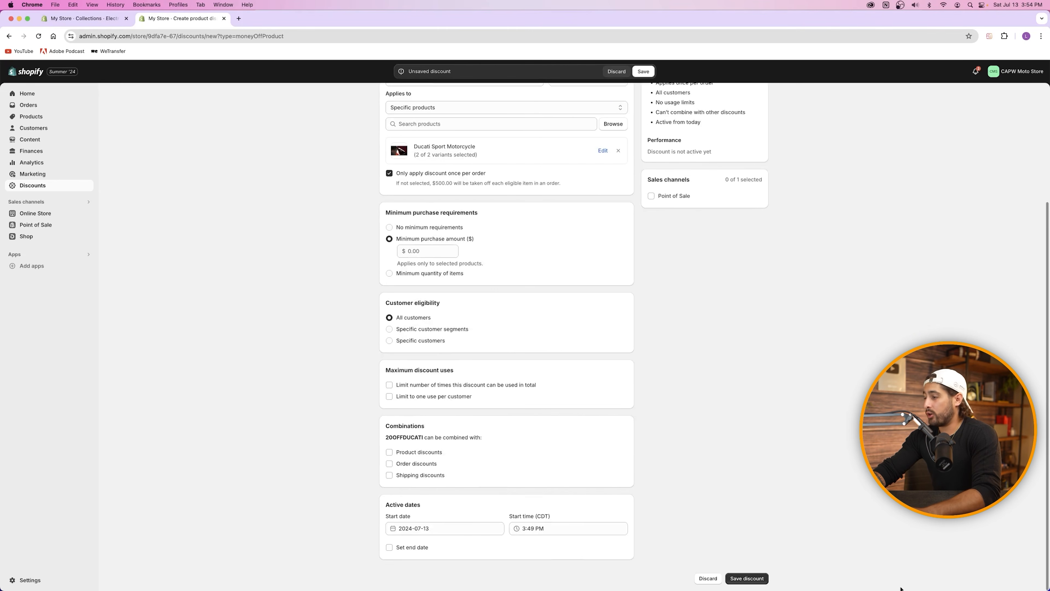
click(756, 582)
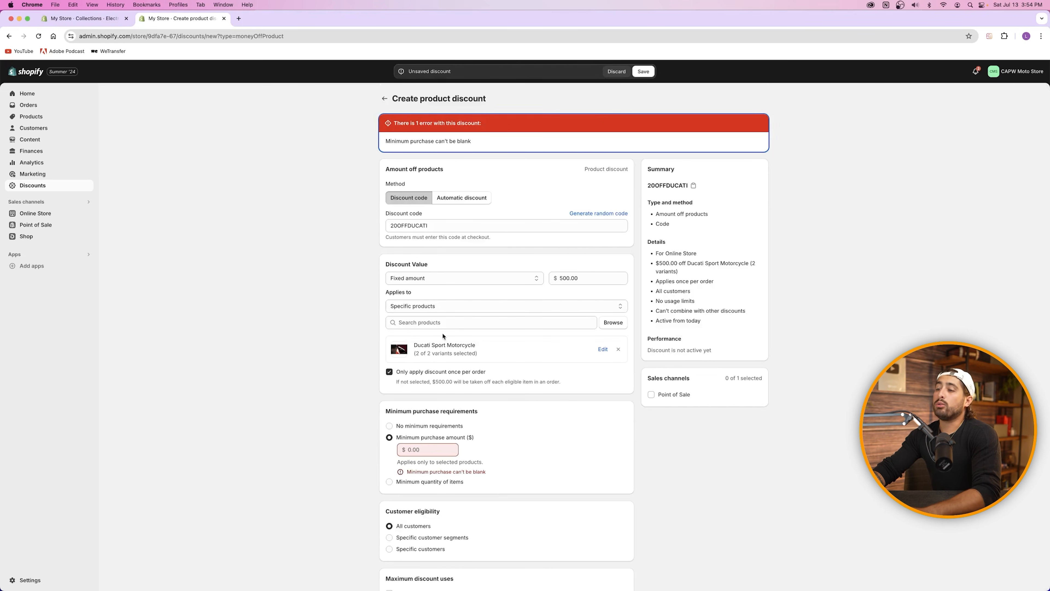
click(423, 450)
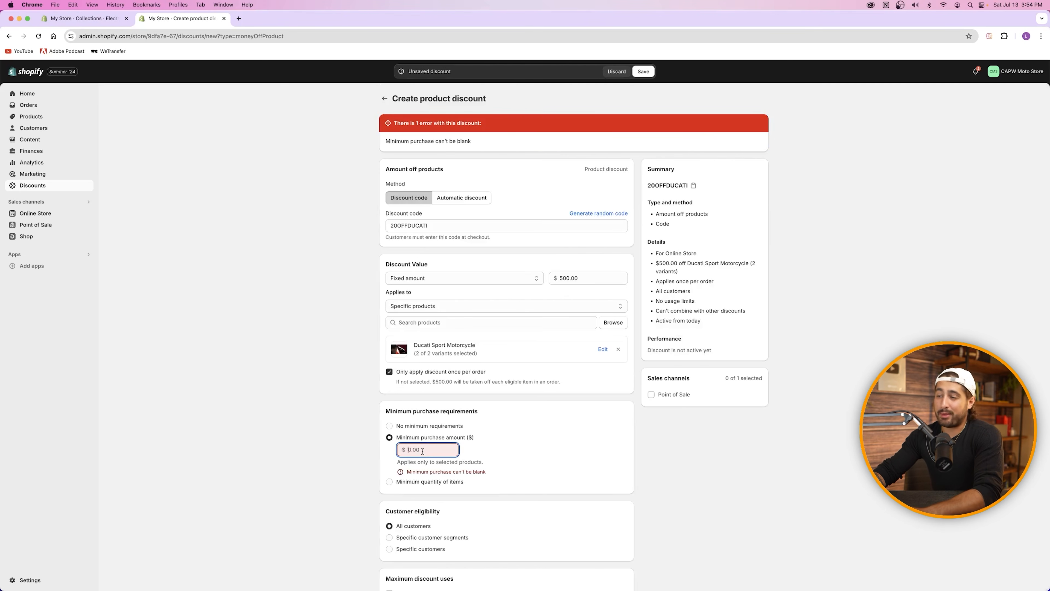
text(20000)
scroll(670, 453, down, 5)
click(733, 574)
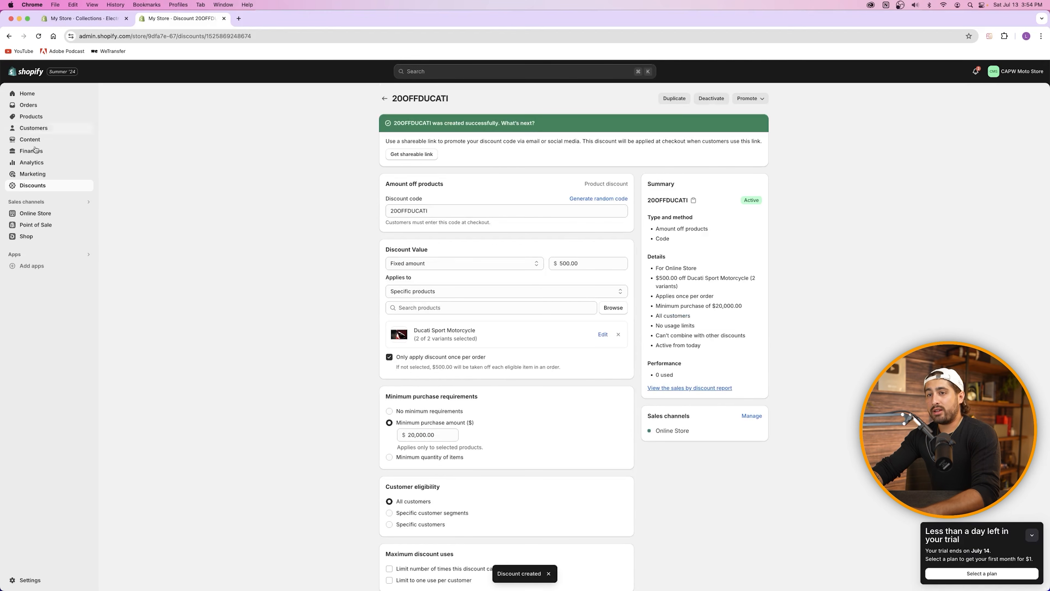
Step: Reopen 20OFFDUCATI, toggle its end date on and off, and go back to Discounts
click(39, 186)
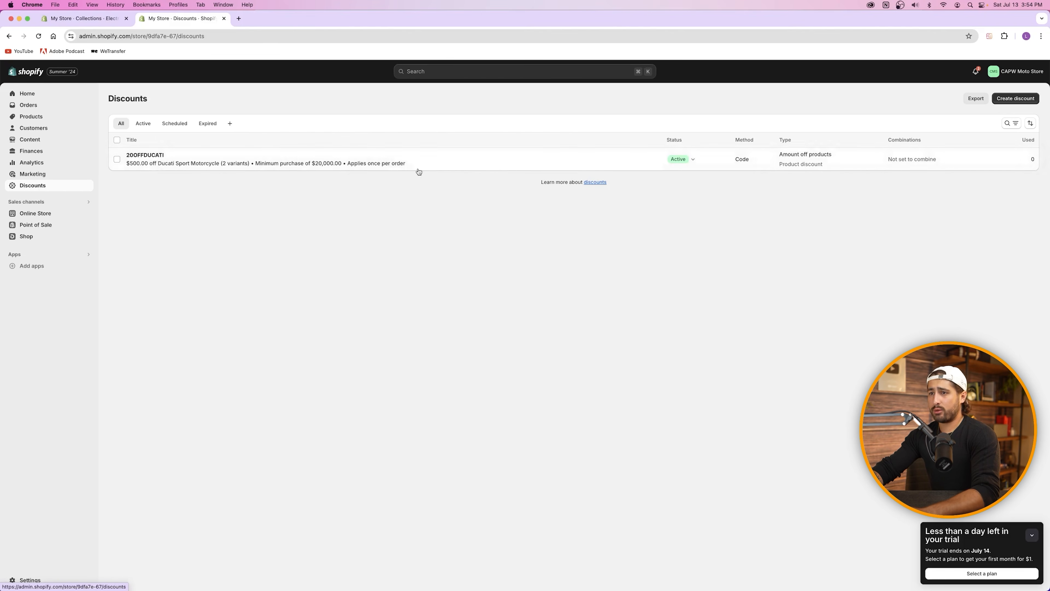
click(238, 165)
scroll(473, 312, down, 5)
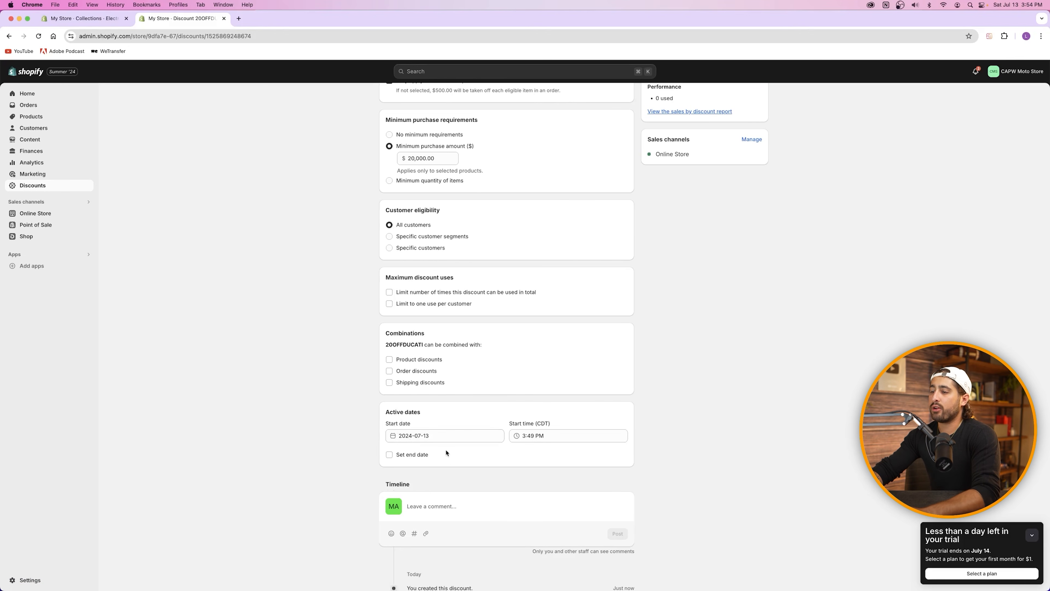
click(389, 456)
click(389, 456)
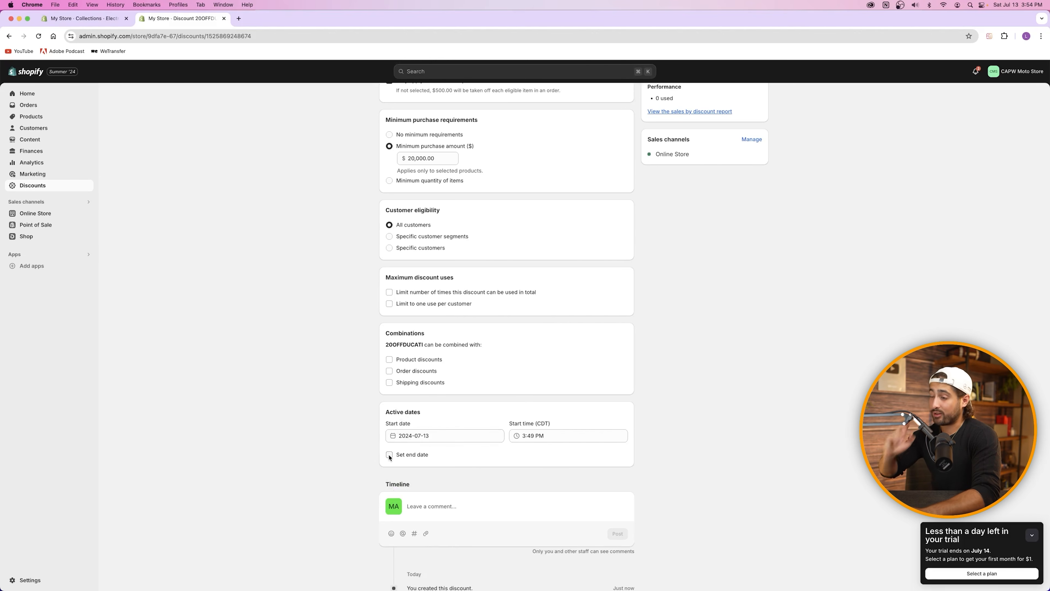
scroll(389, 457, down, 2)
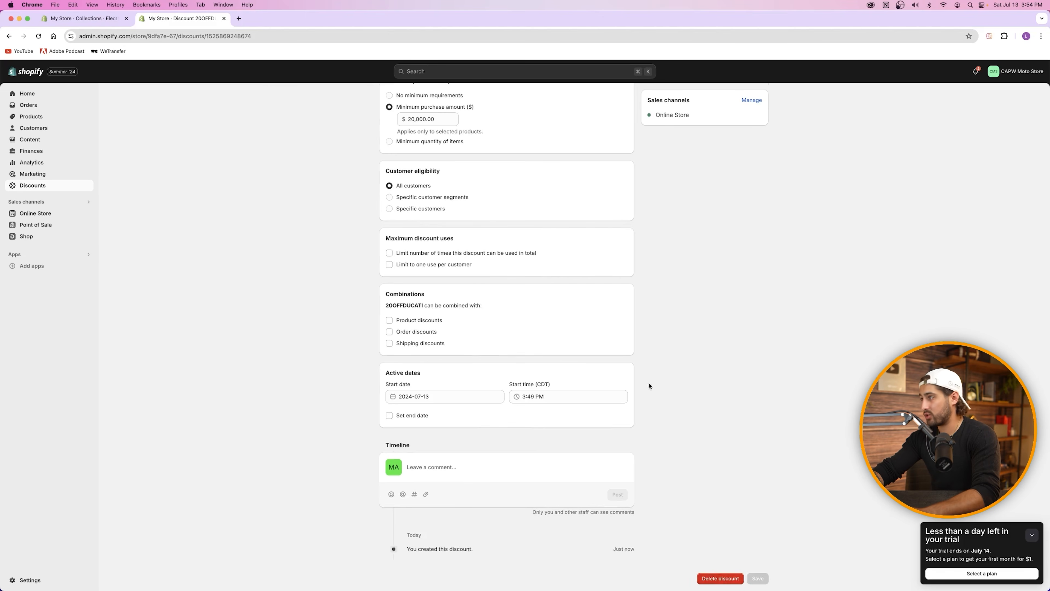
click(36, 185)
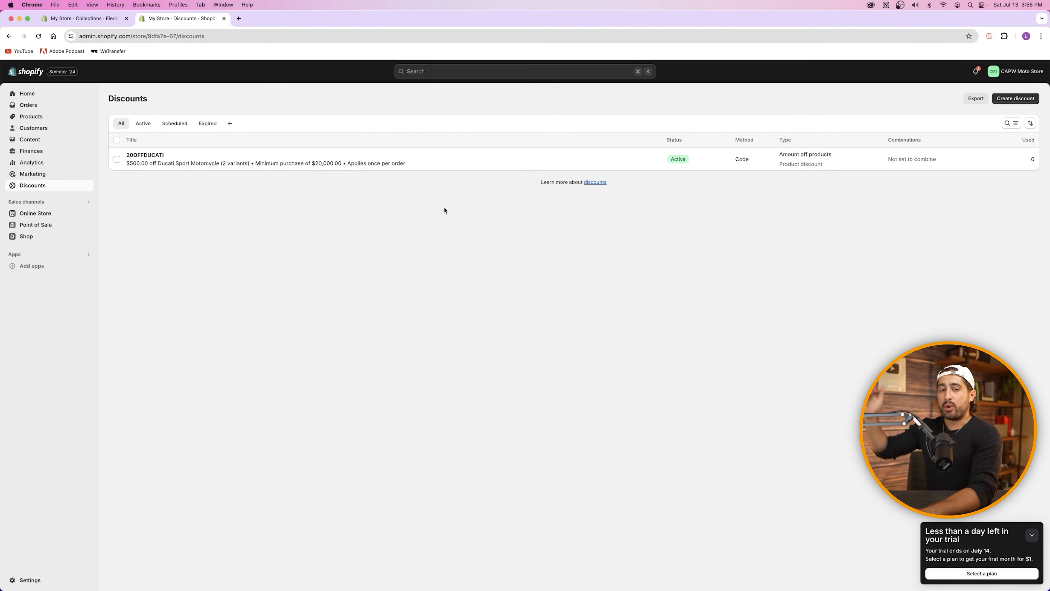
click(1019, 100)
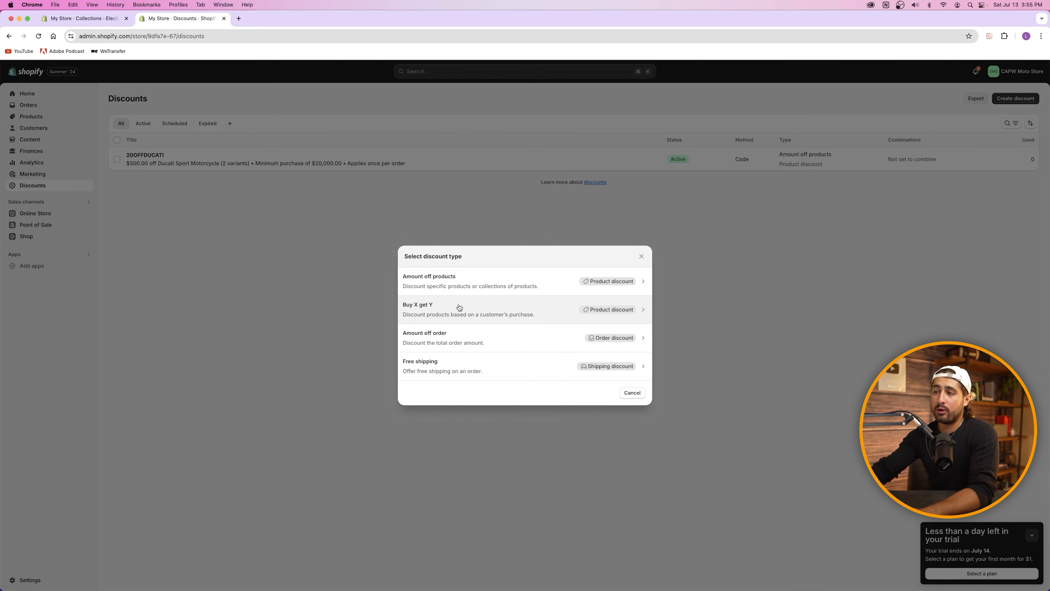
click(473, 349)
click(412, 183)
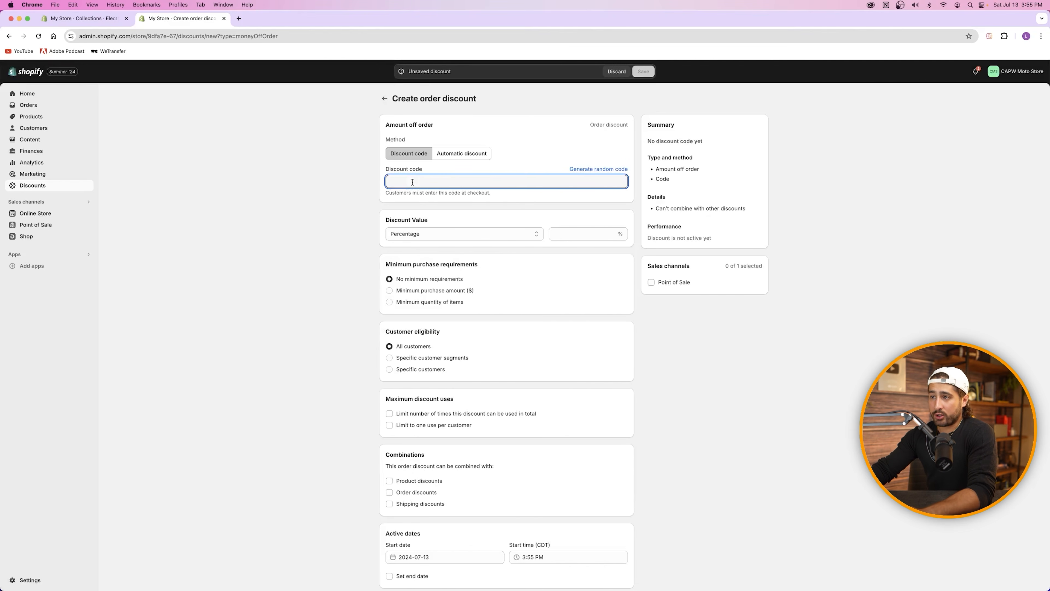
click(445, 235)
click(366, 265)
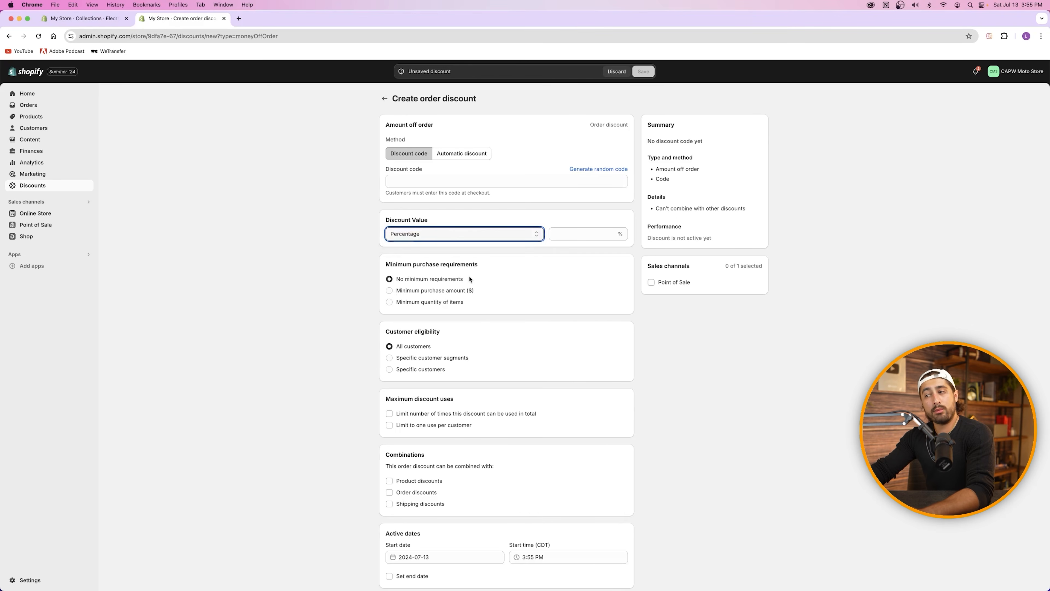
click(389, 291)
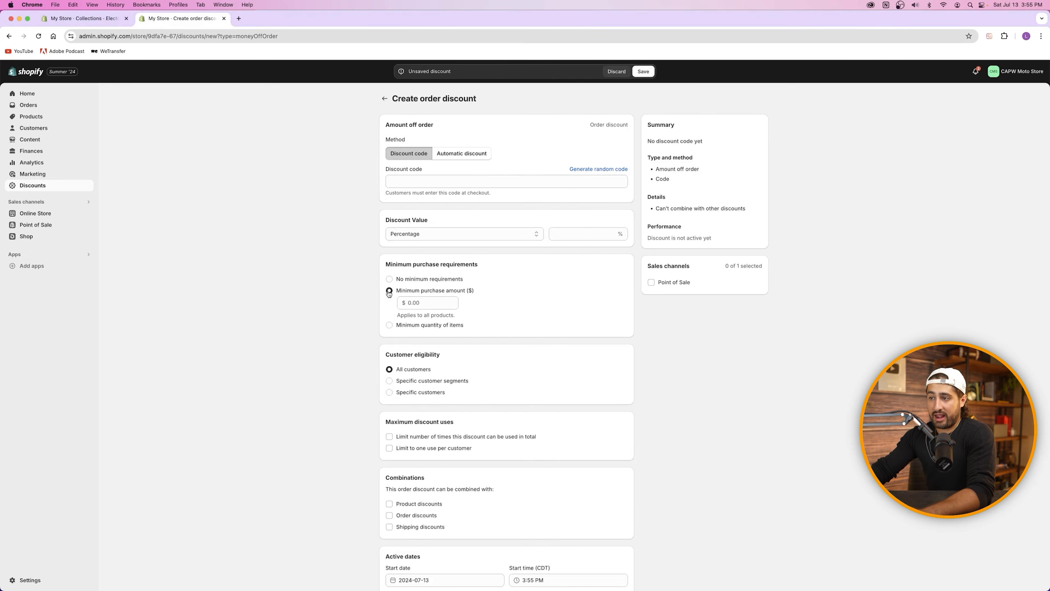
click(418, 302)
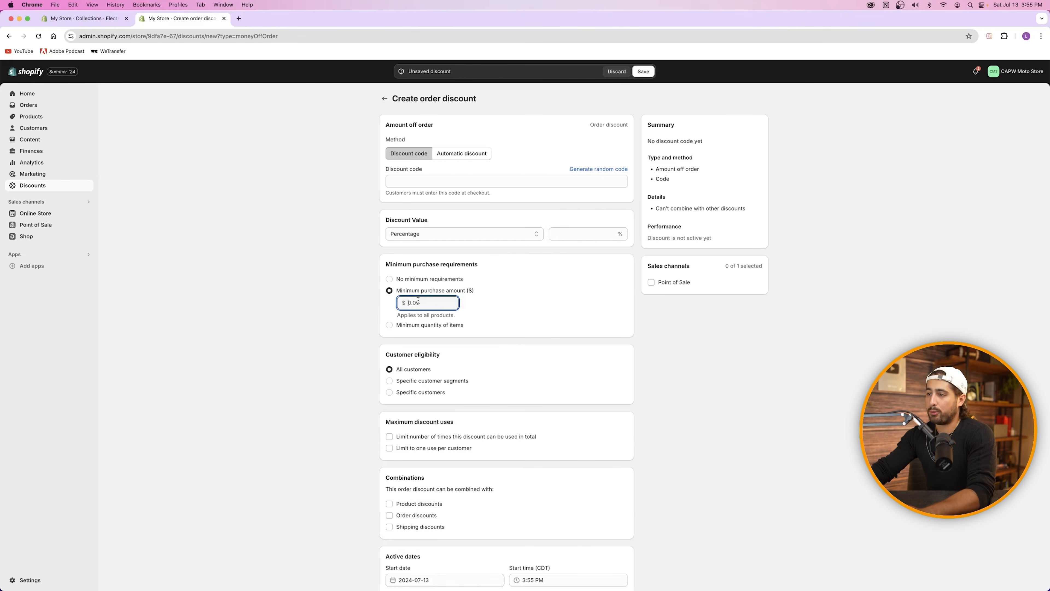
click(425, 327)
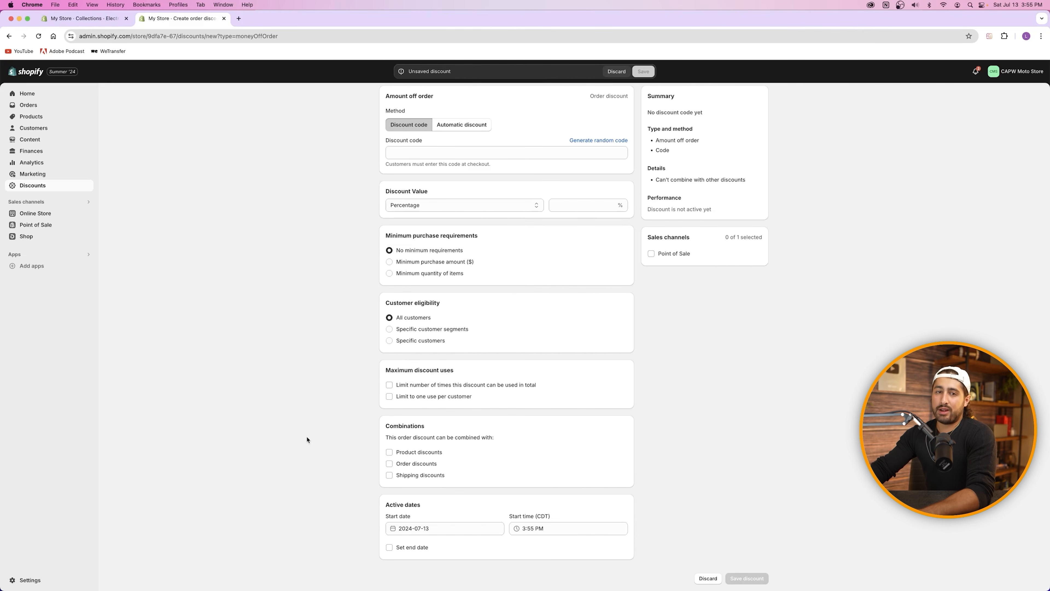
click(709, 578)
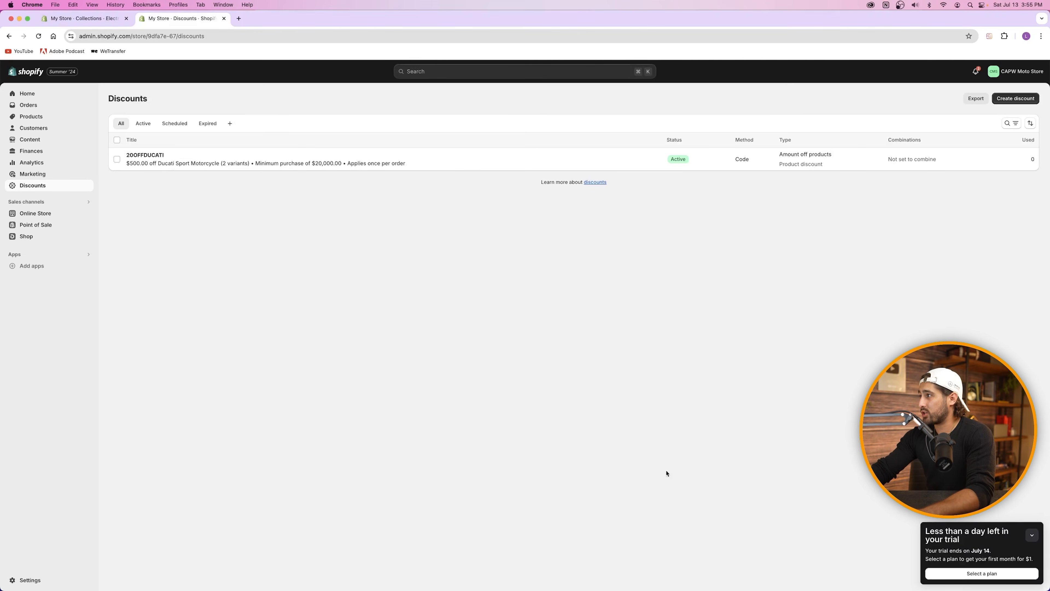
Step: Start a Buy X get Y discount with a minimum purchase amount condition
click(1014, 99)
click(430, 313)
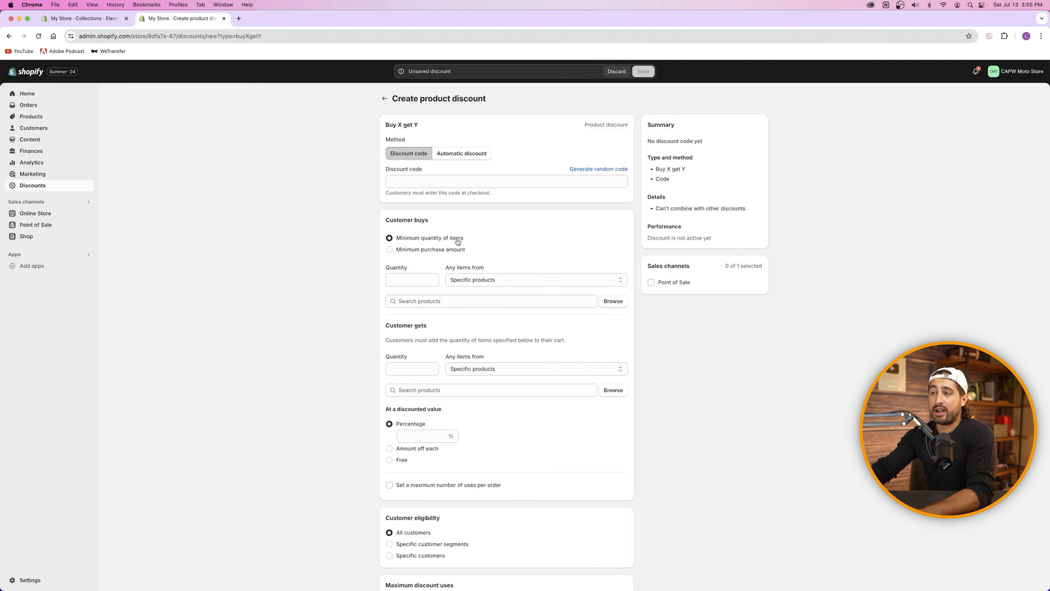
click(418, 251)
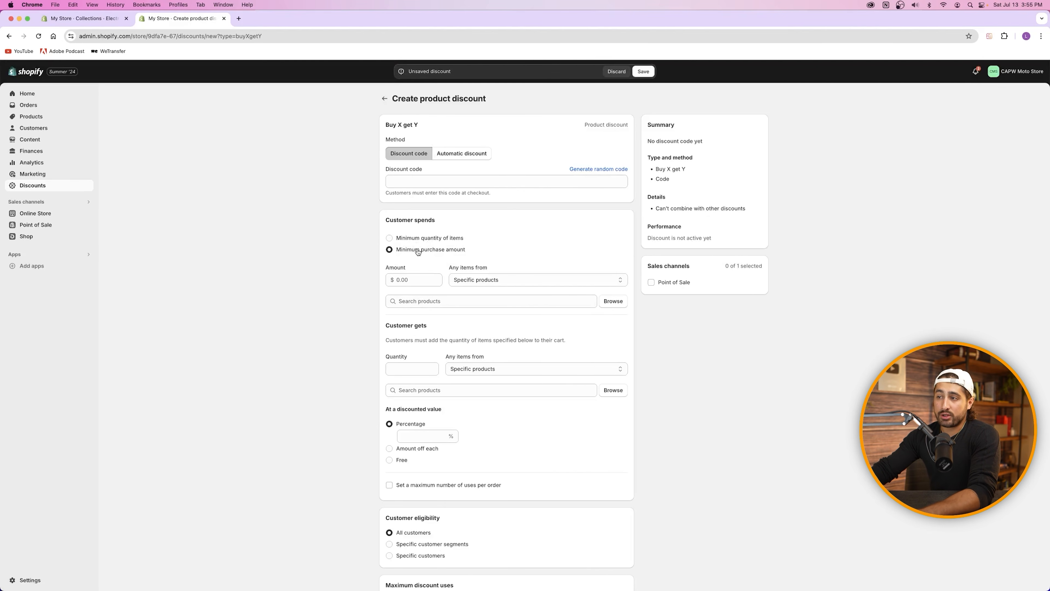
click(411, 238)
click(400, 281)
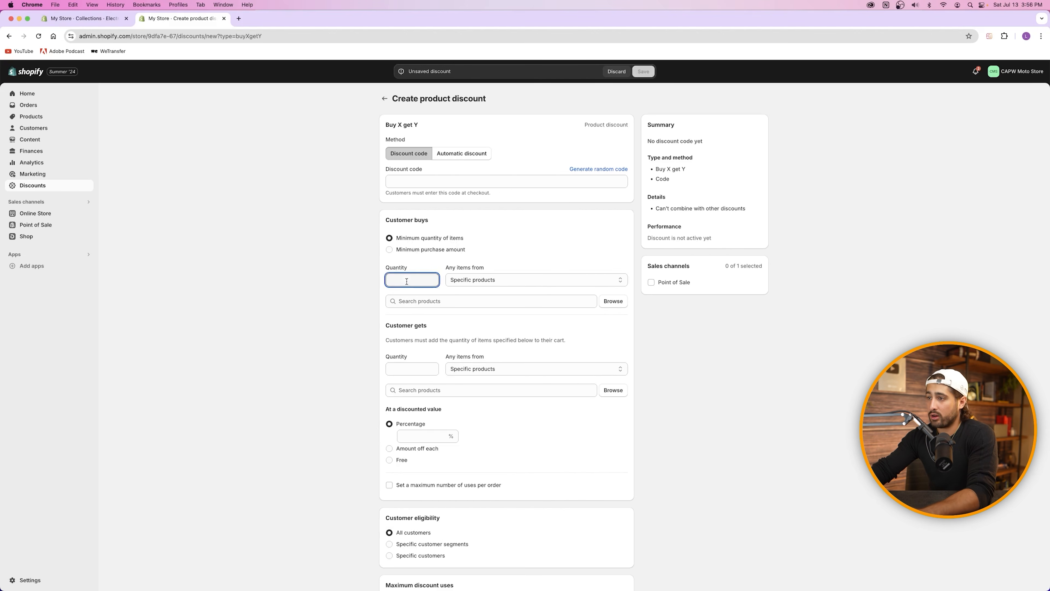
click(416, 250)
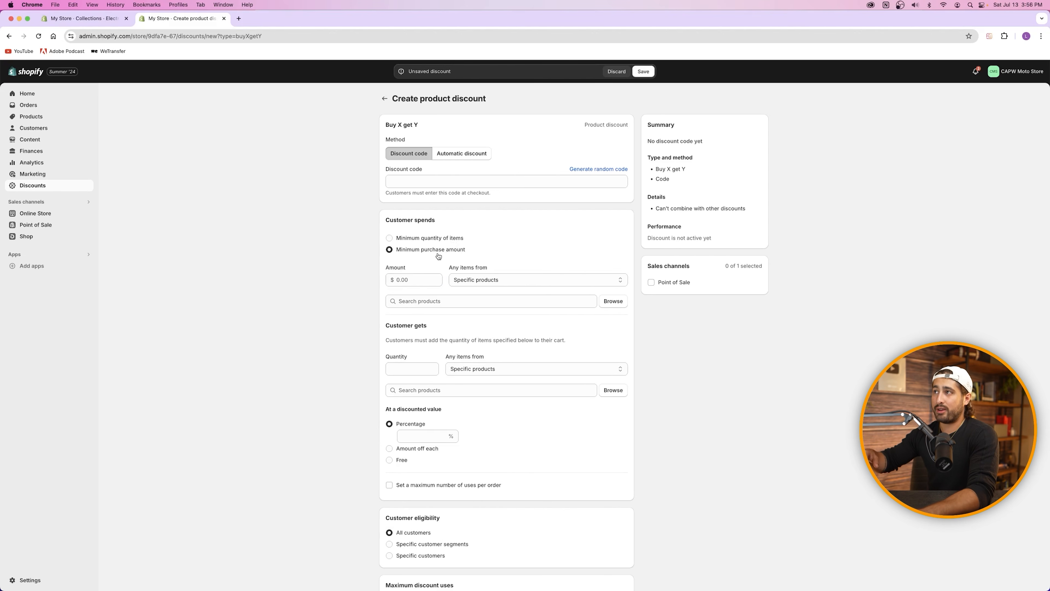
Step: Make the Ducati Sport Motorcycle, both variants, the product customers must buy
click(488, 280)
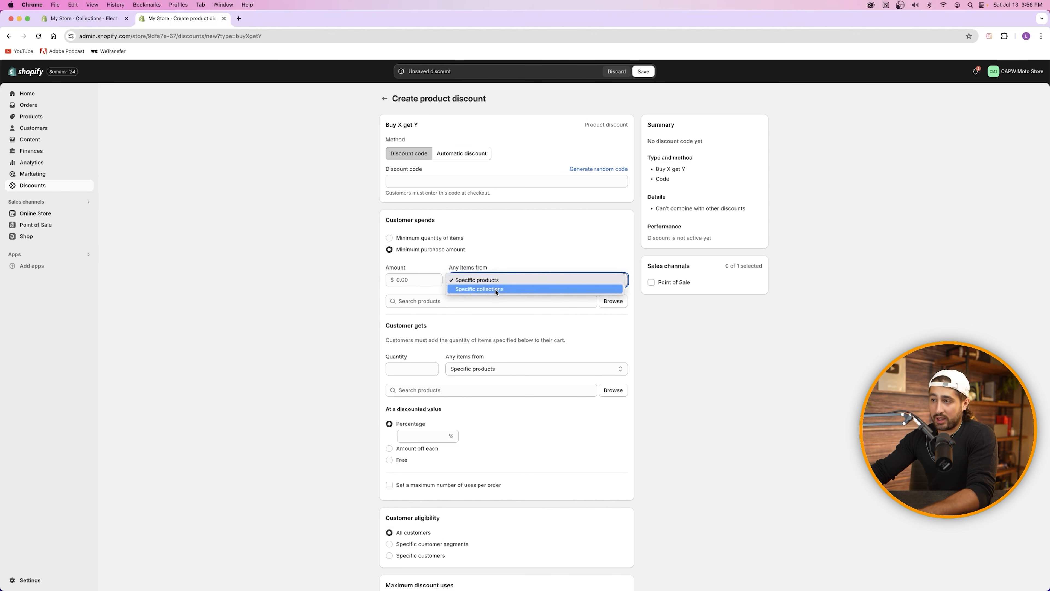
click(460, 255)
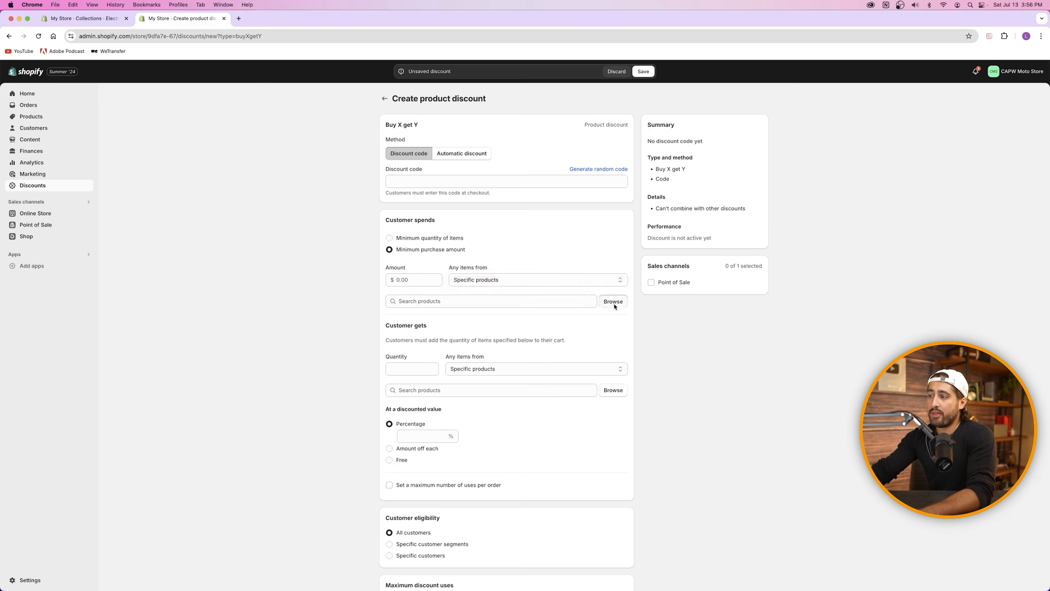
click(442, 302)
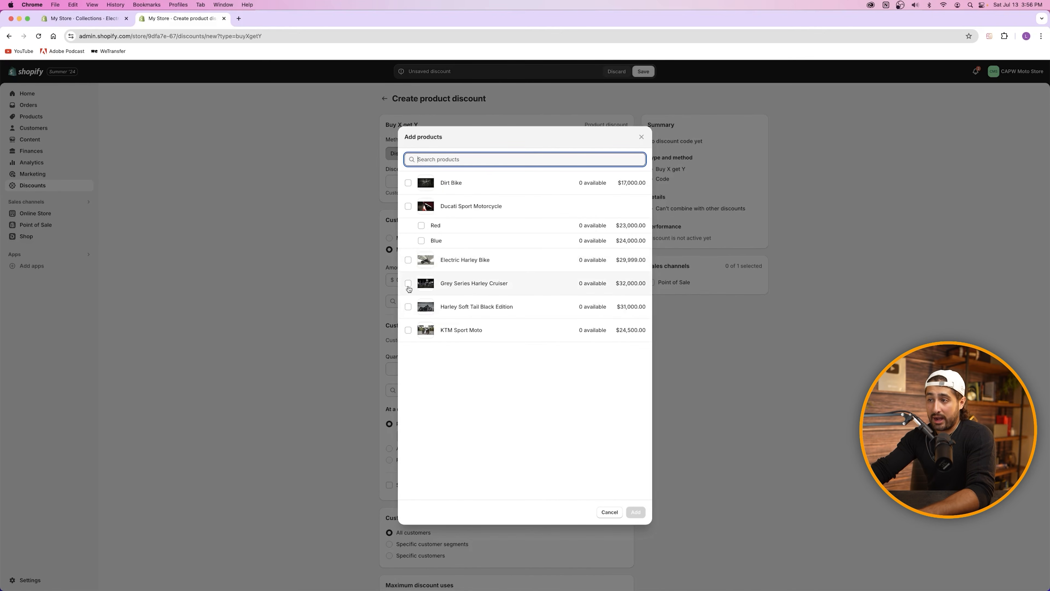
click(408, 206)
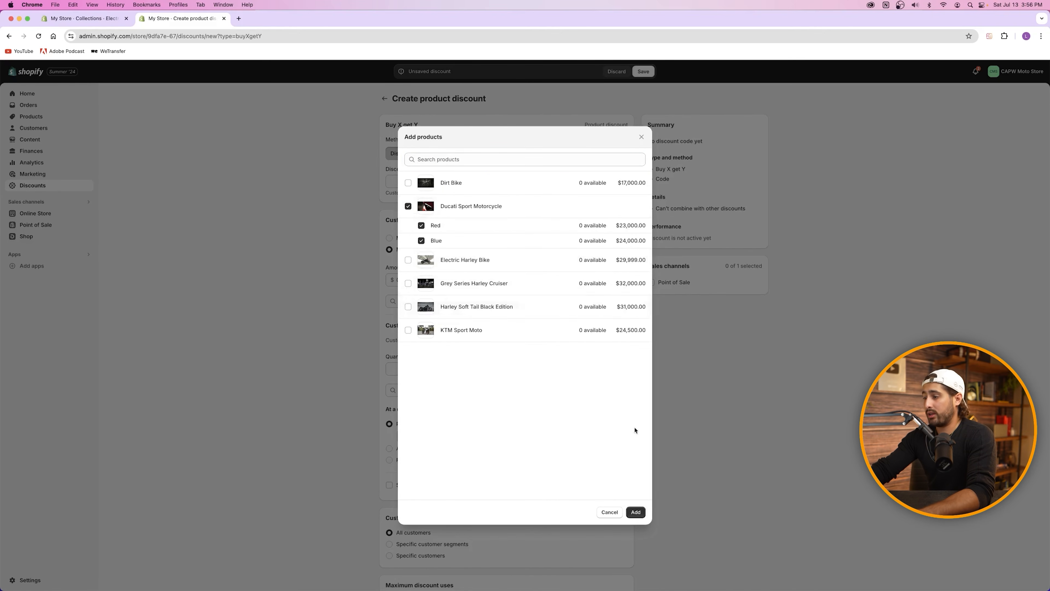
click(636, 512)
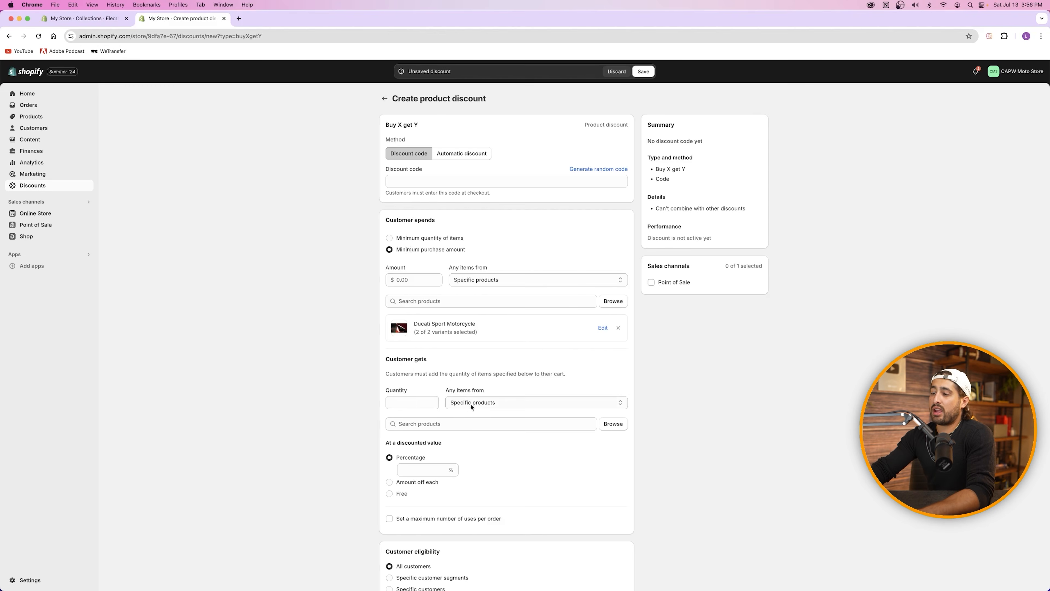
Step: Set the customer to get KTM Sport Moto at 5% off
click(613, 424)
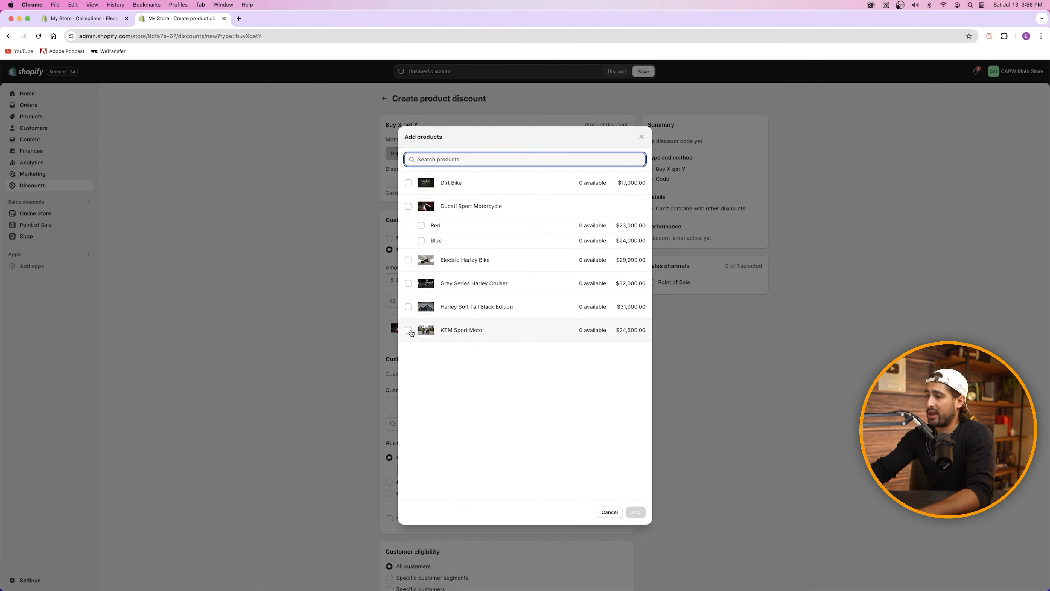
click(411, 333)
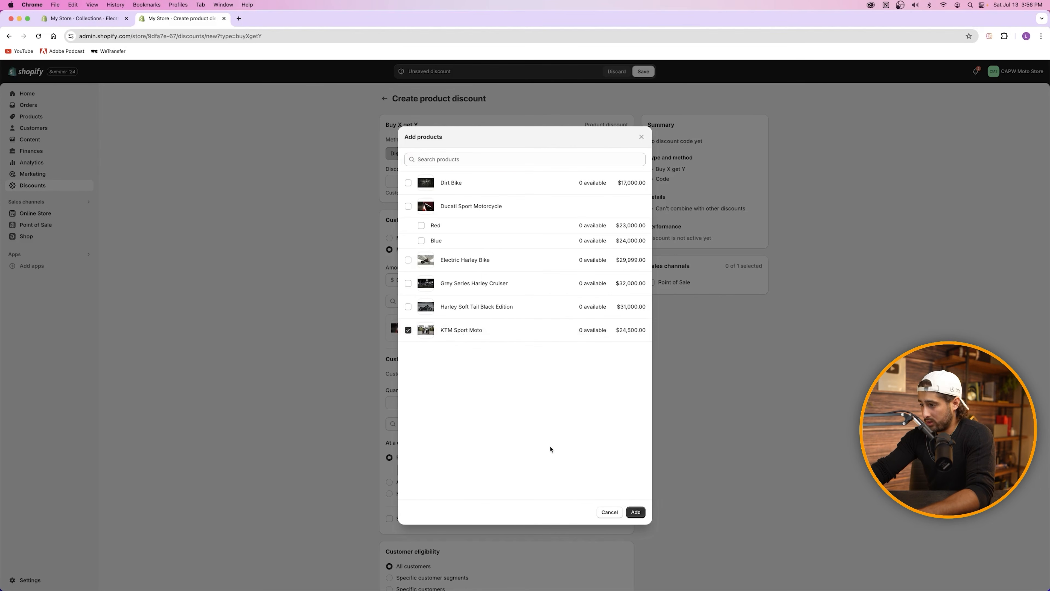
click(636, 515)
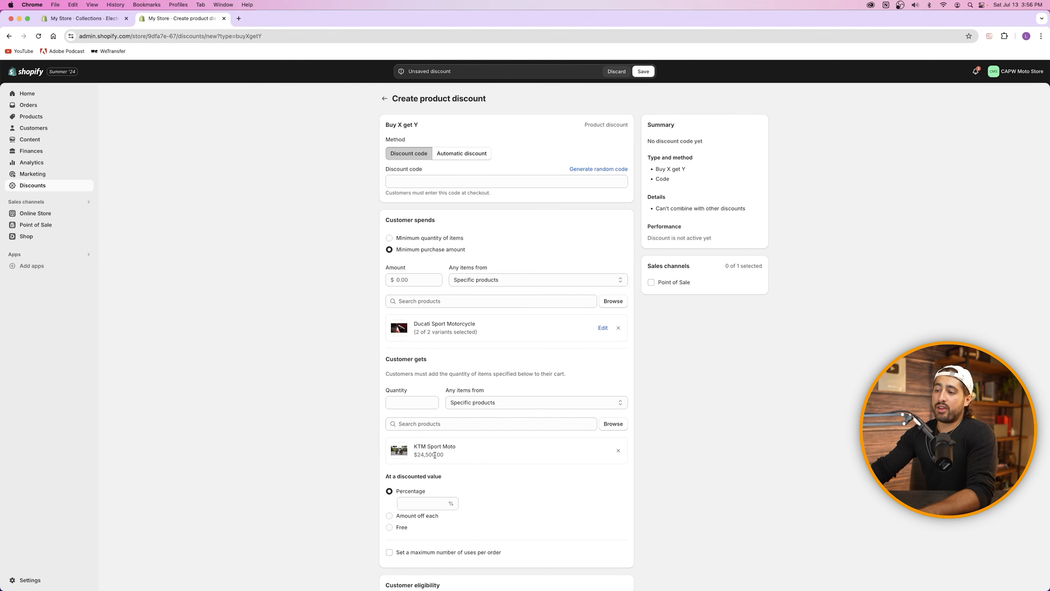
click(422, 504)
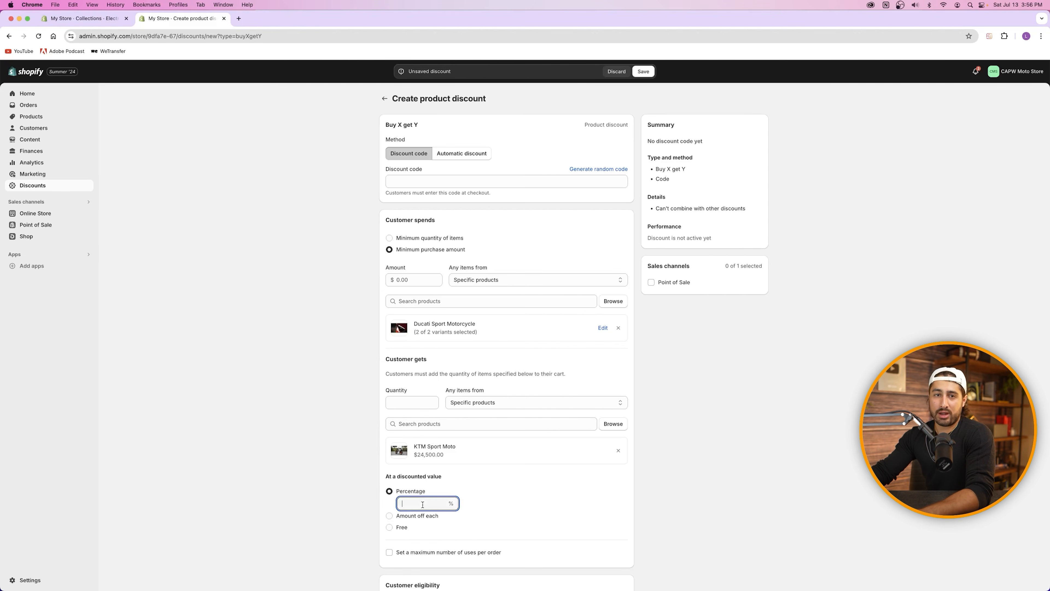
text(5)
click(496, 534)
Step: Toggle the per-order use limit on and off, and give the discount an end date
scroll(496, 535, down, 3)
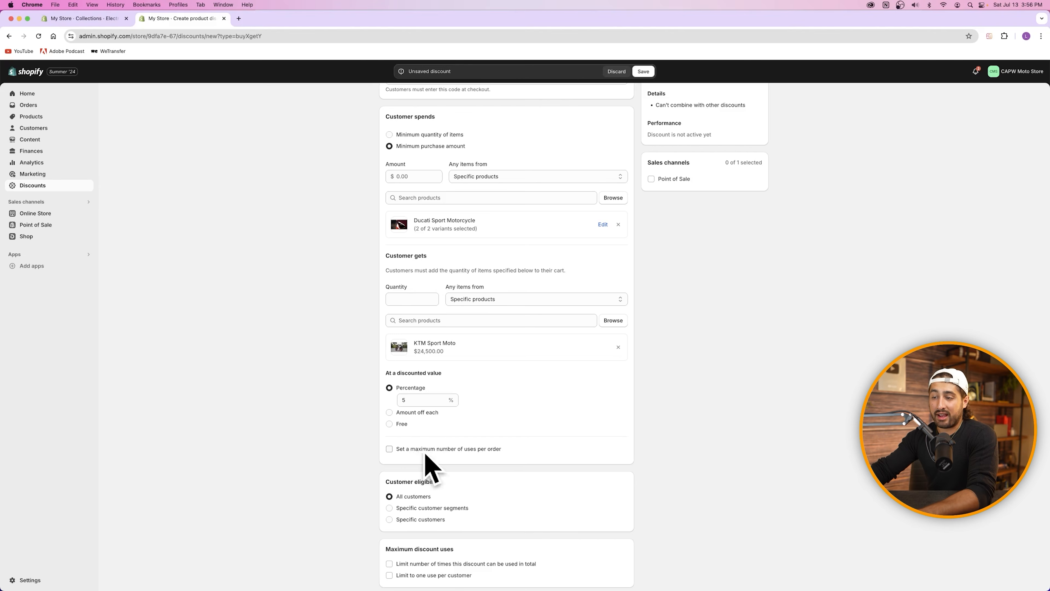
click(389, 449)
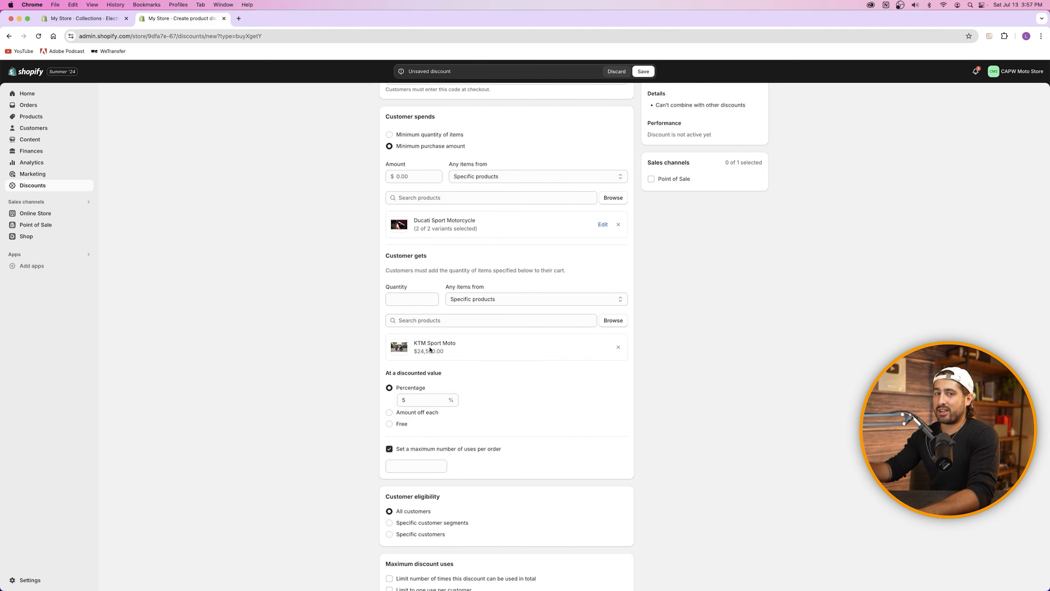
click(403, 449)
scroll(403, 450, down, 5)
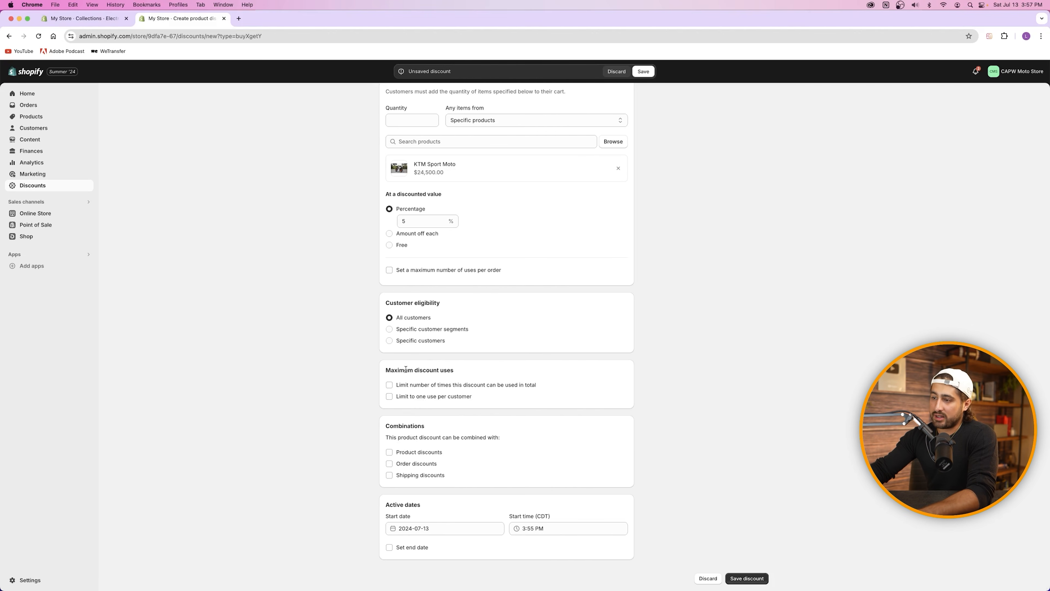
click(408, 548)
scroll(434, 540, down, 1)
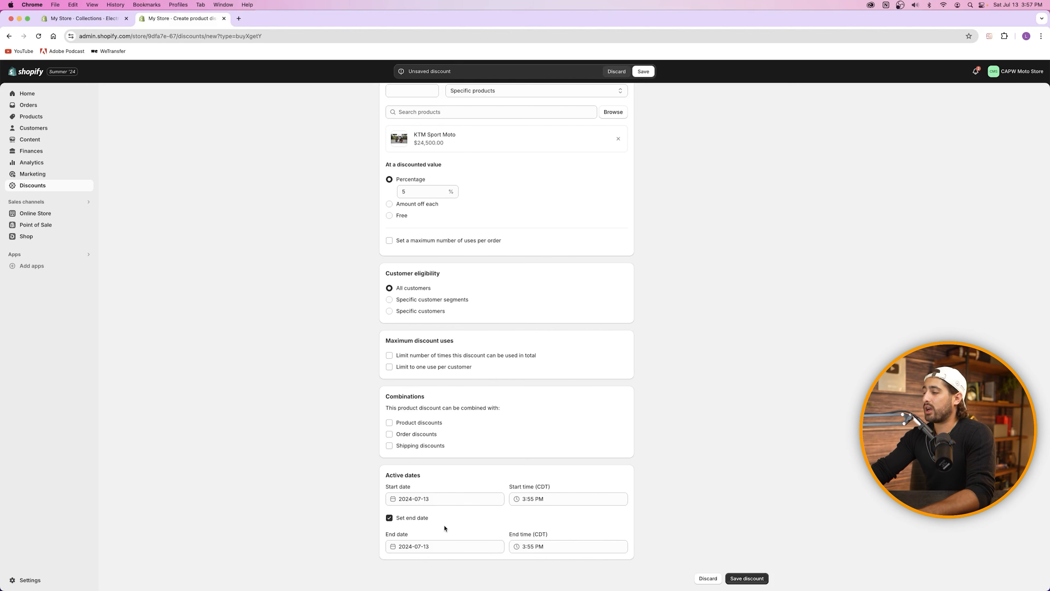
Step: Try saving, review the errors in the spend and gets sections, then discard the draft
click(756, 579)
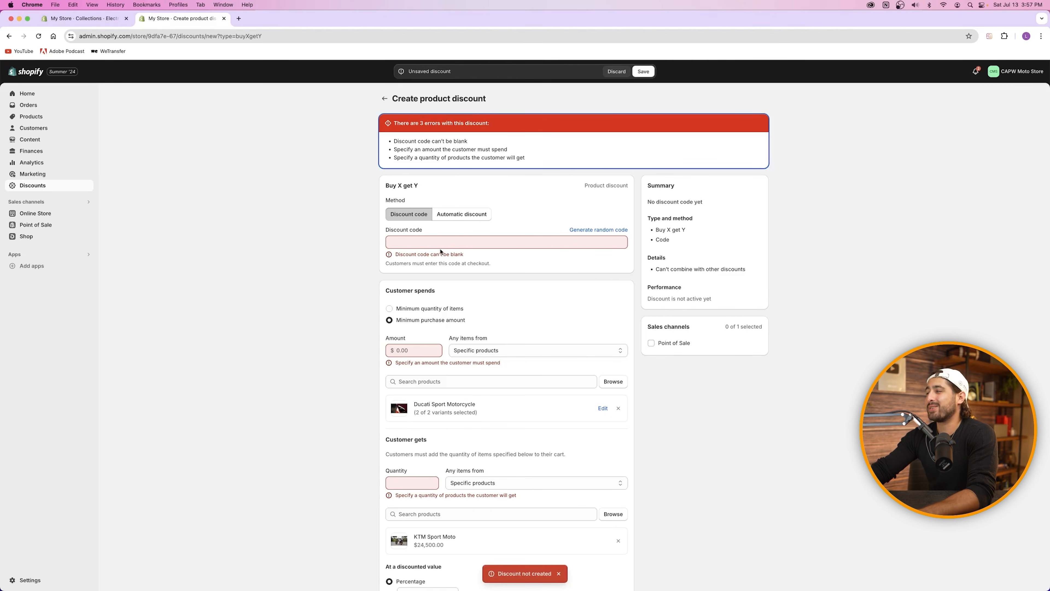
scroll(439, 252, down, 10)
scroll(443, 253, up, 10)
scroll(448, 265, down, 3)
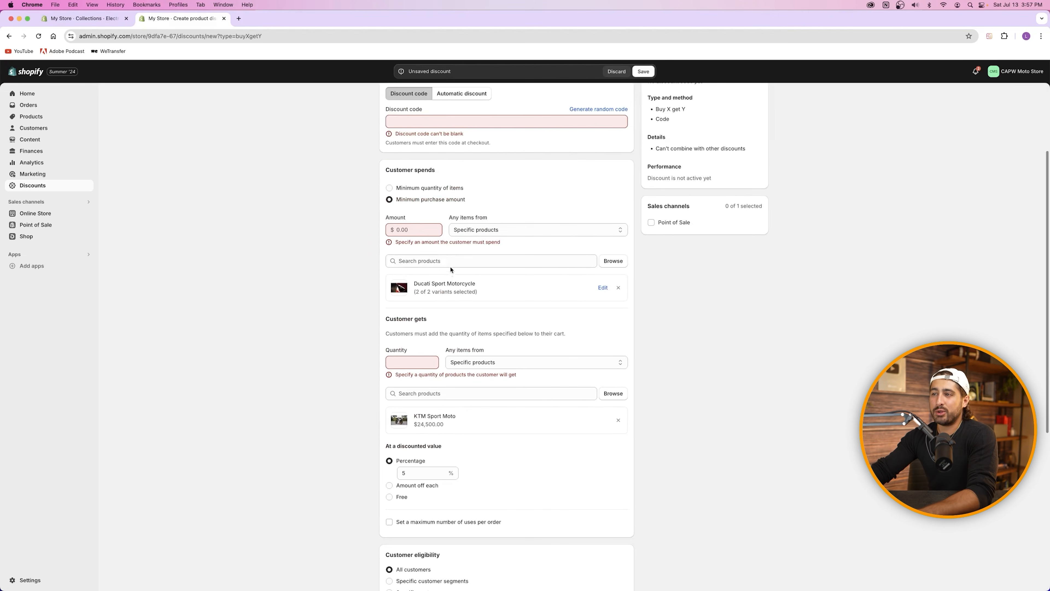
drag(385, 169, 479, 432)
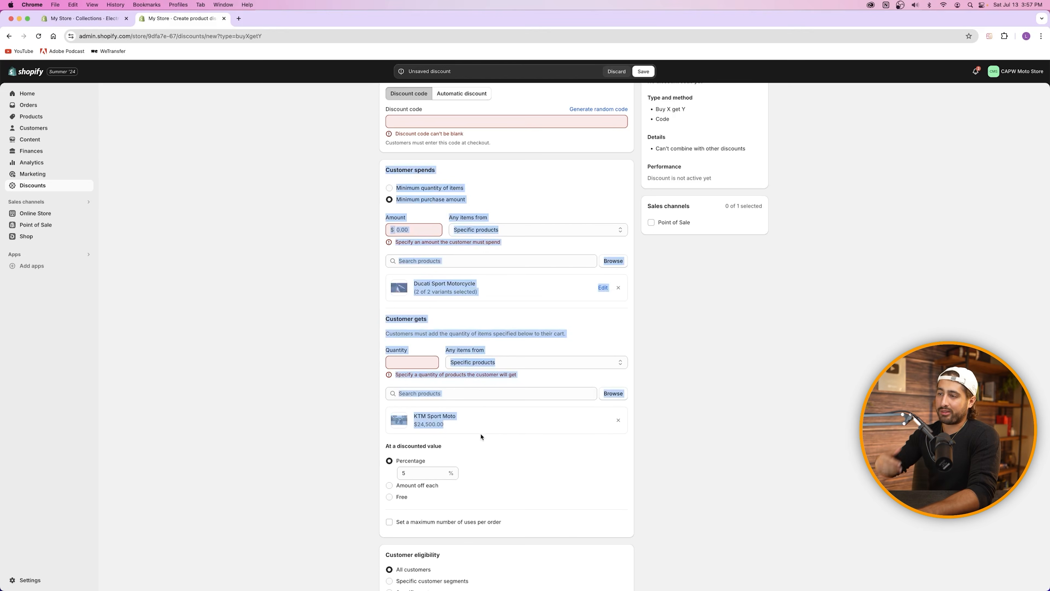
click(502, 468)
scroll(502, 467, down, 7)
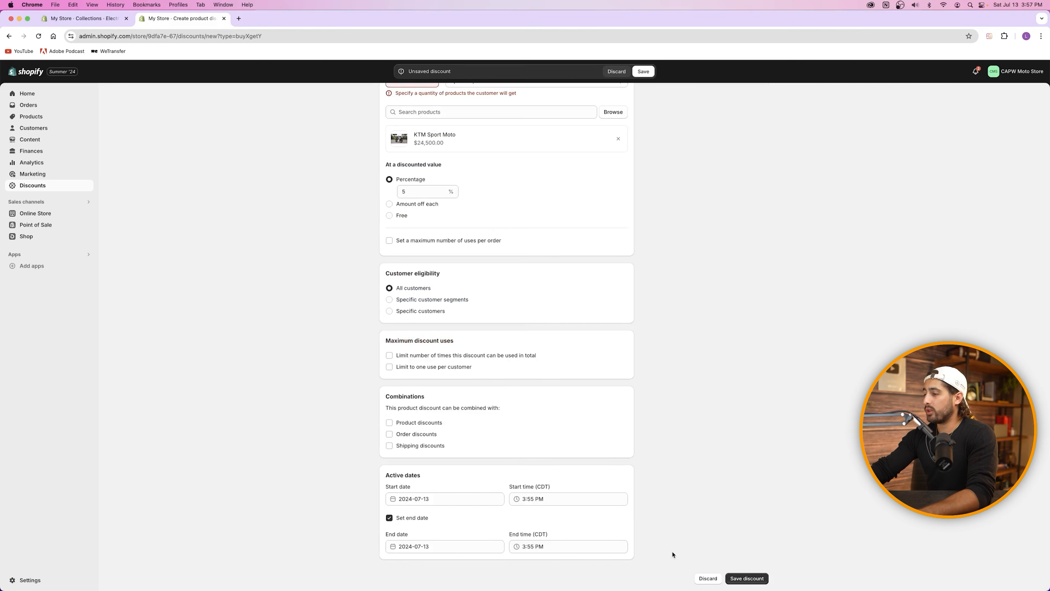
click(617, 72)
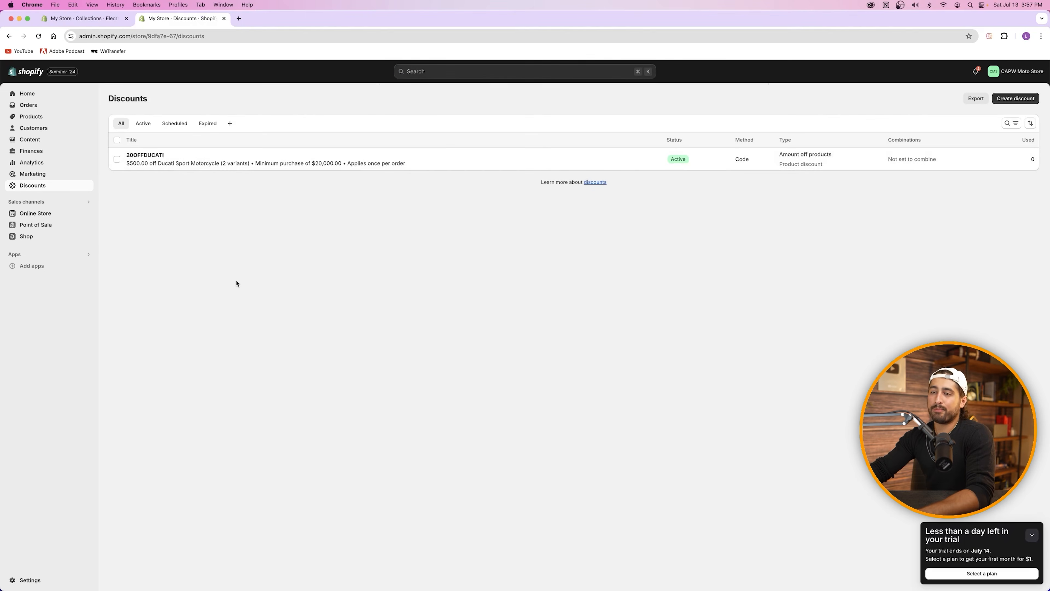
Step: Return from the Discounts list to the store's Home page
click(27, 94)
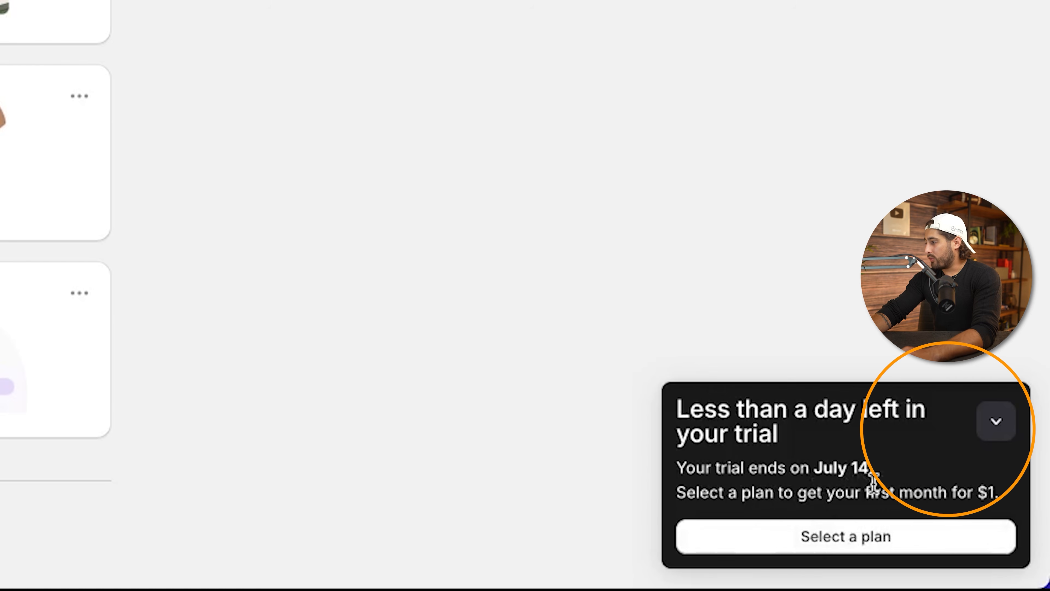
Step: Open the plan choices and review the Basic $29 price, staff accounts and card rates
click(845, 546)
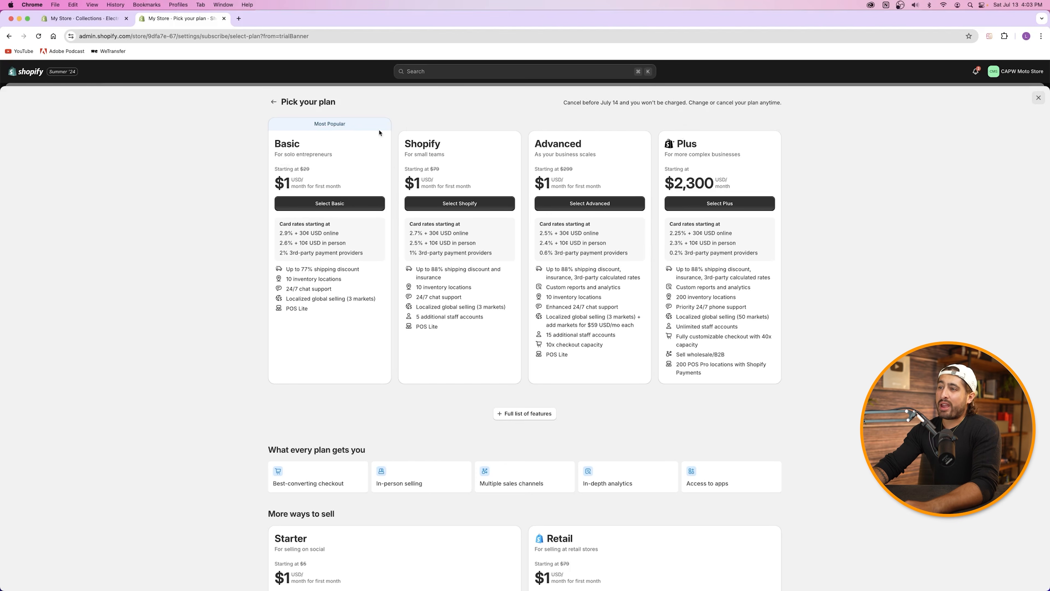
drag(416, 317, 504, 319)
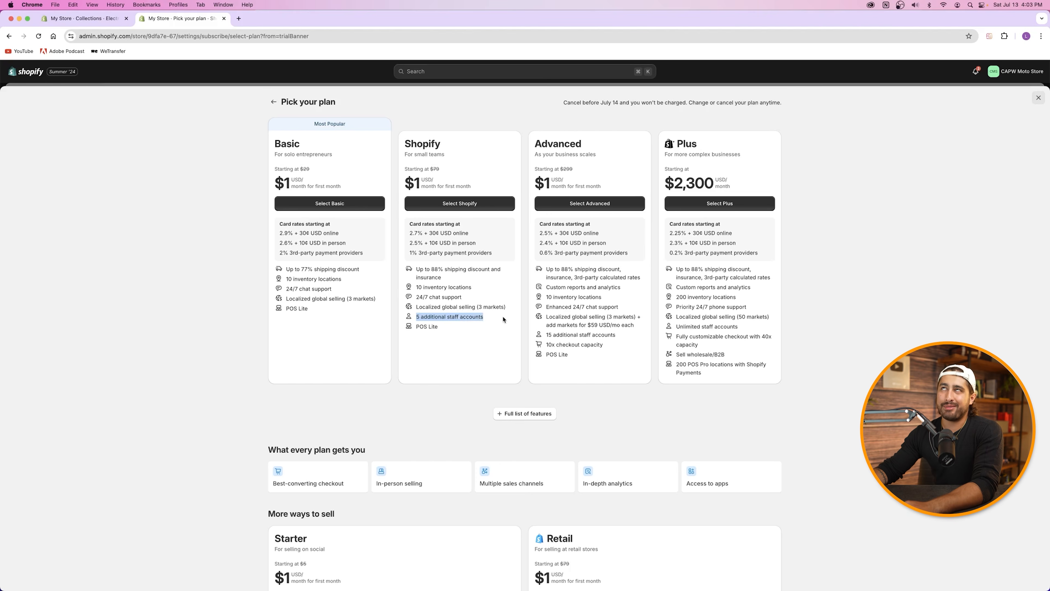
click(462, 315)
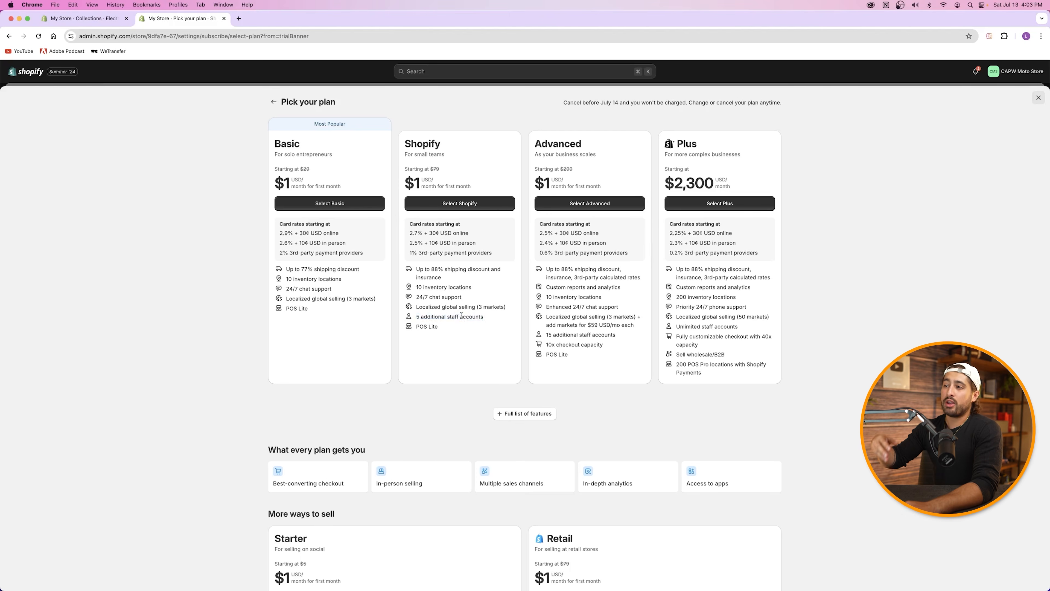
drag(410, 235, 472, 237)
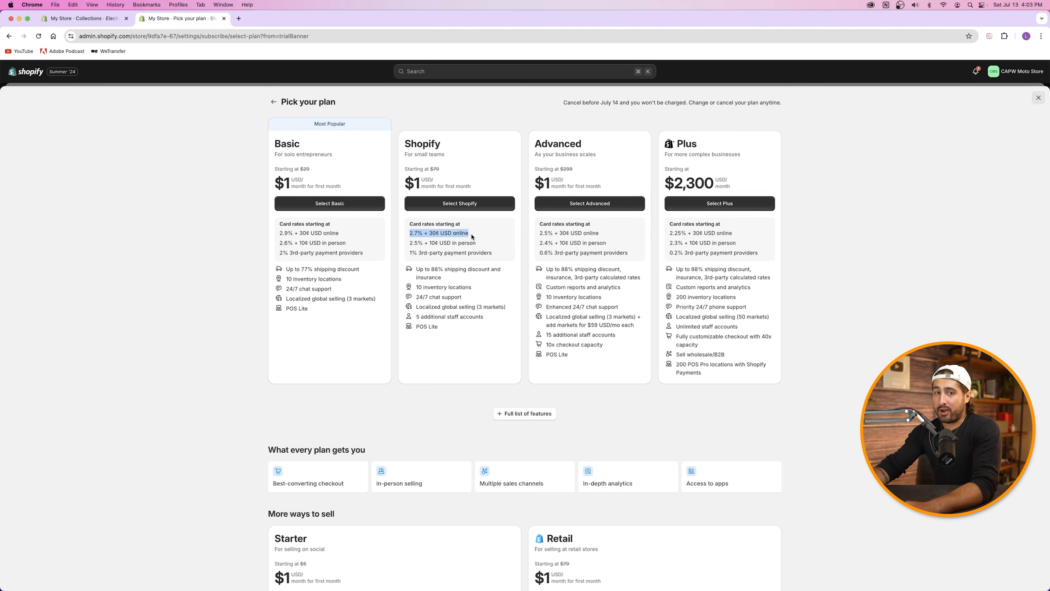
click(438, 142)
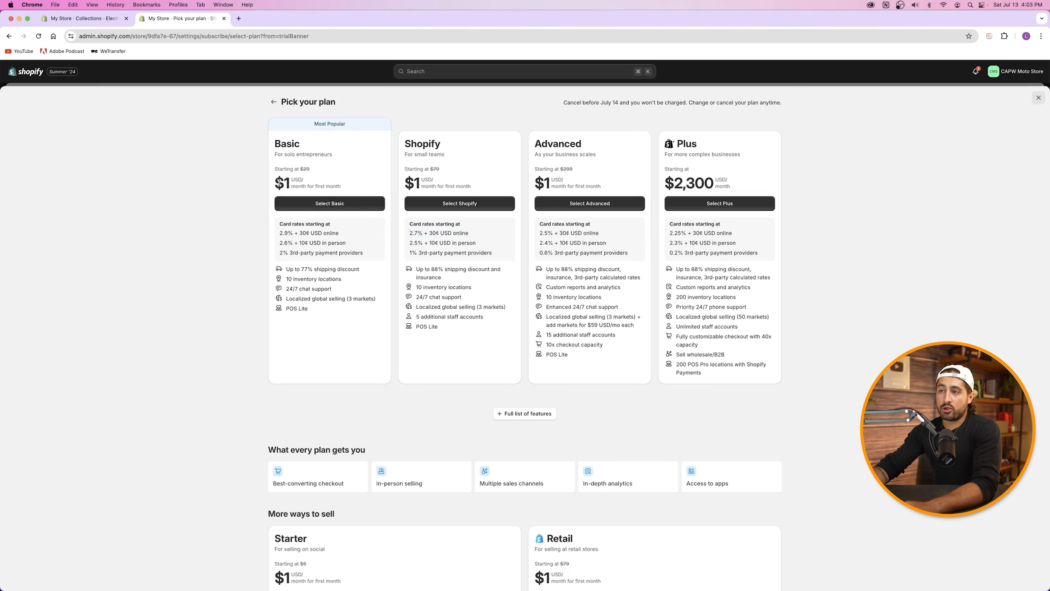
drag(274, 170, 567, 185)
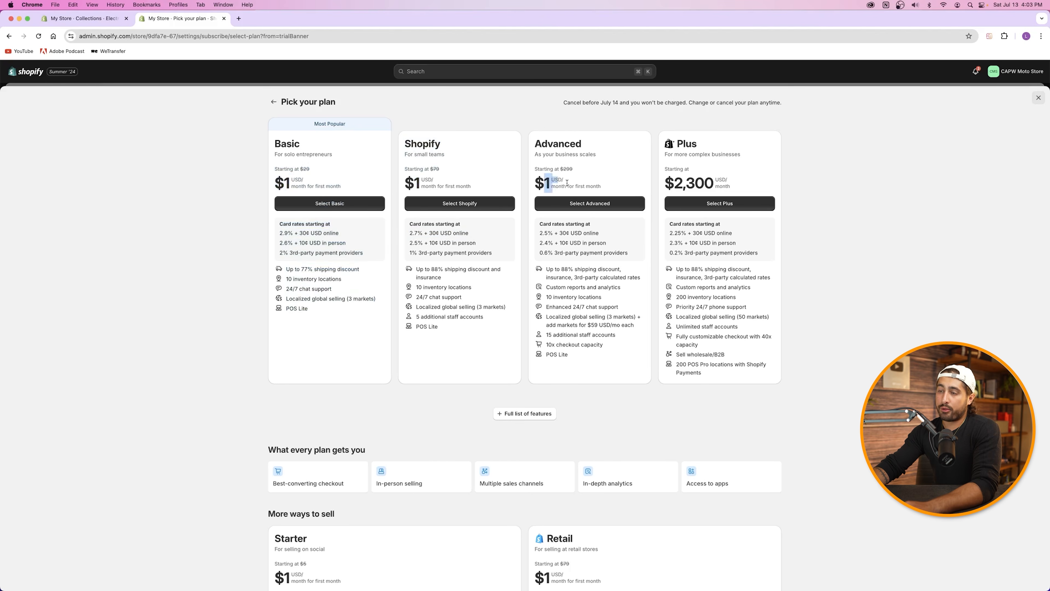
click(566, 167)
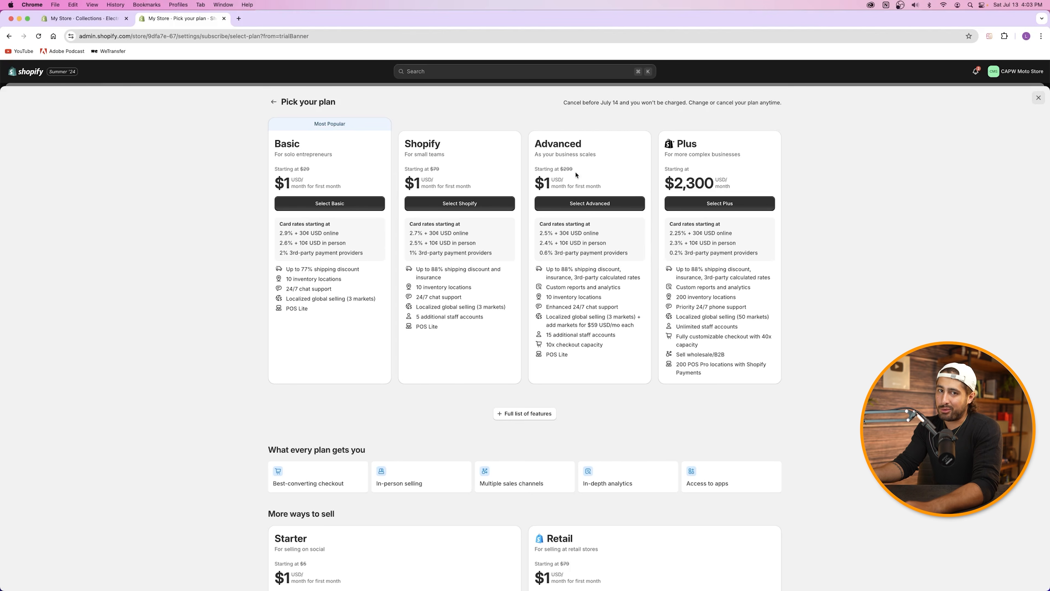
Step: Pick the Basic plan and compare yearly $348 against monthly $39 billing, keeping monthly
click(332, 203)
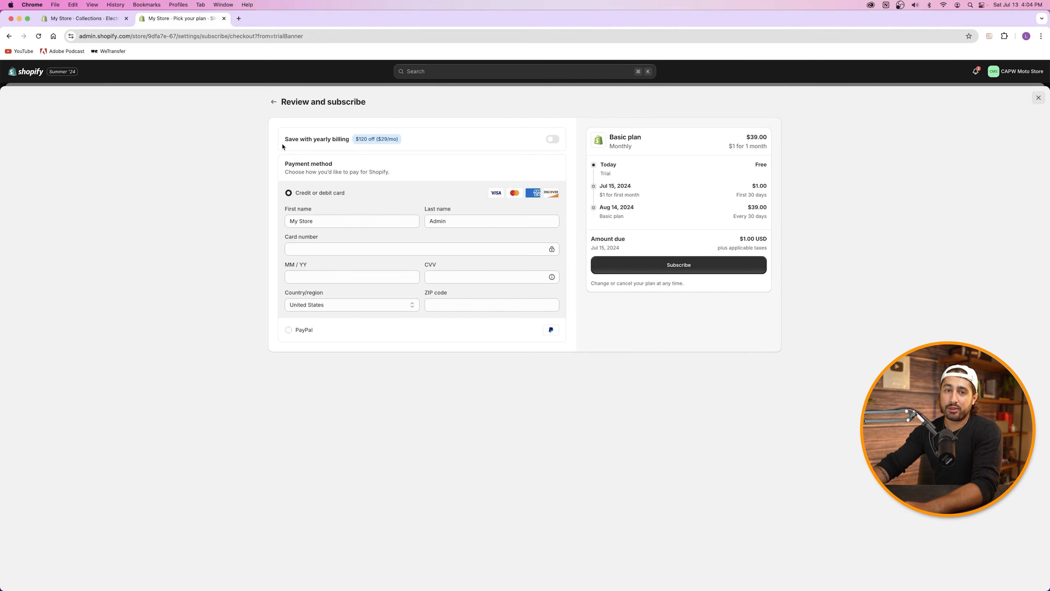
drag(356, 139, 377, 138)
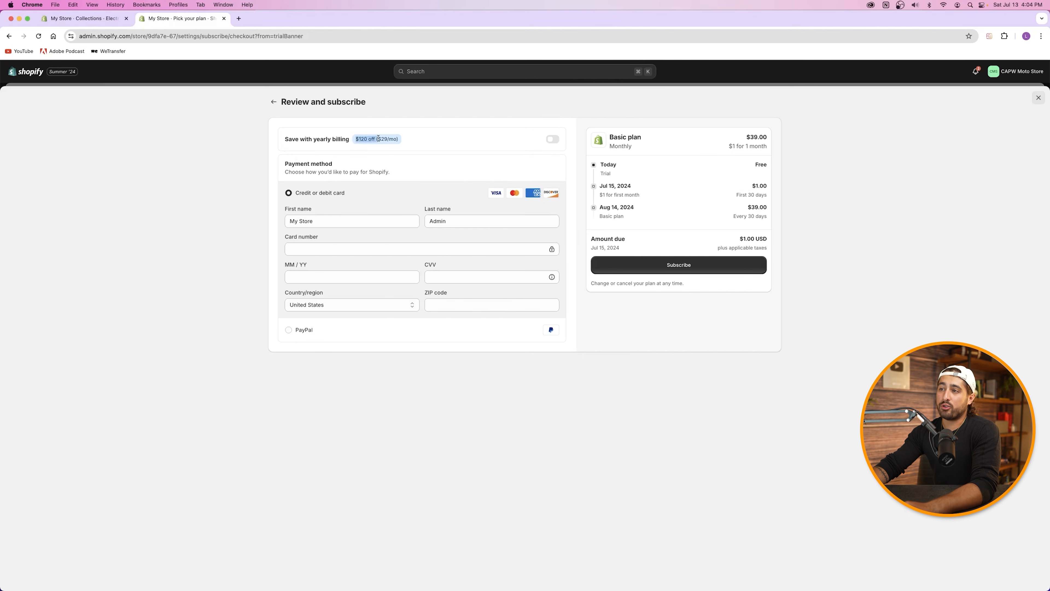
click(387, 152)
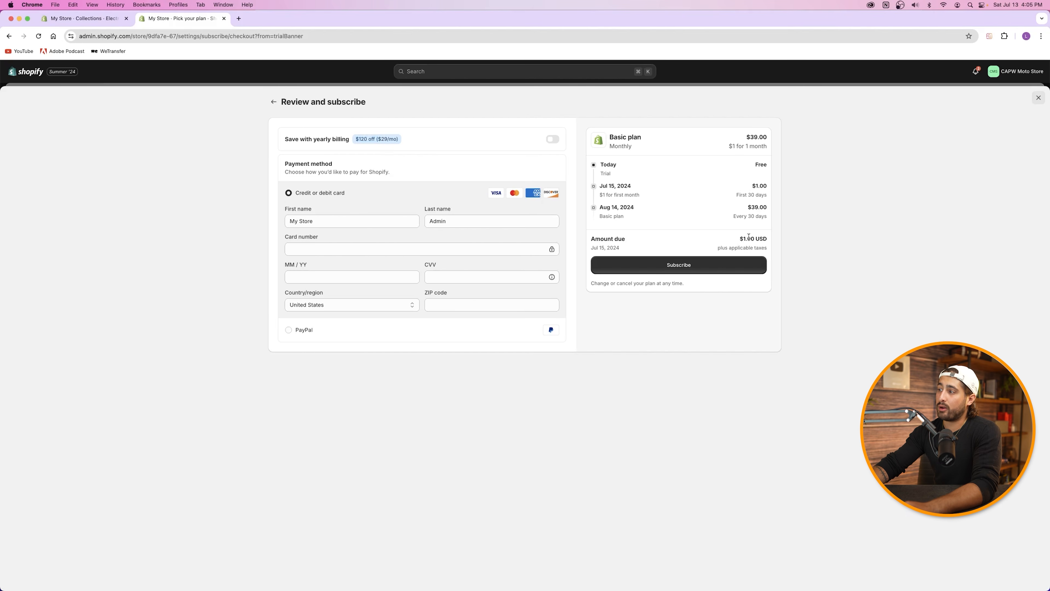
drag(728, 210, 768, 209)
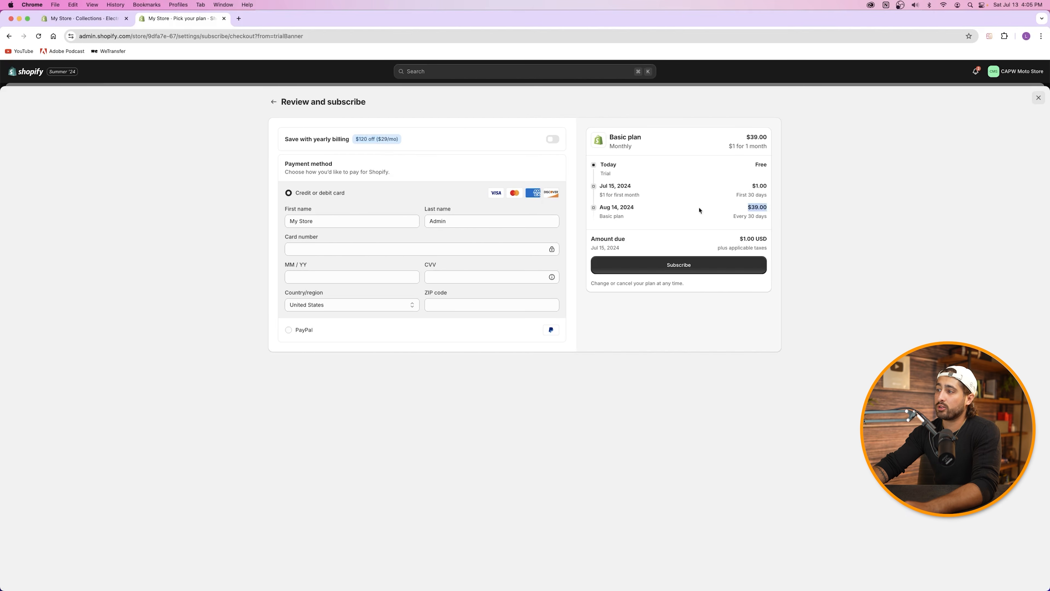
click(553, 140)
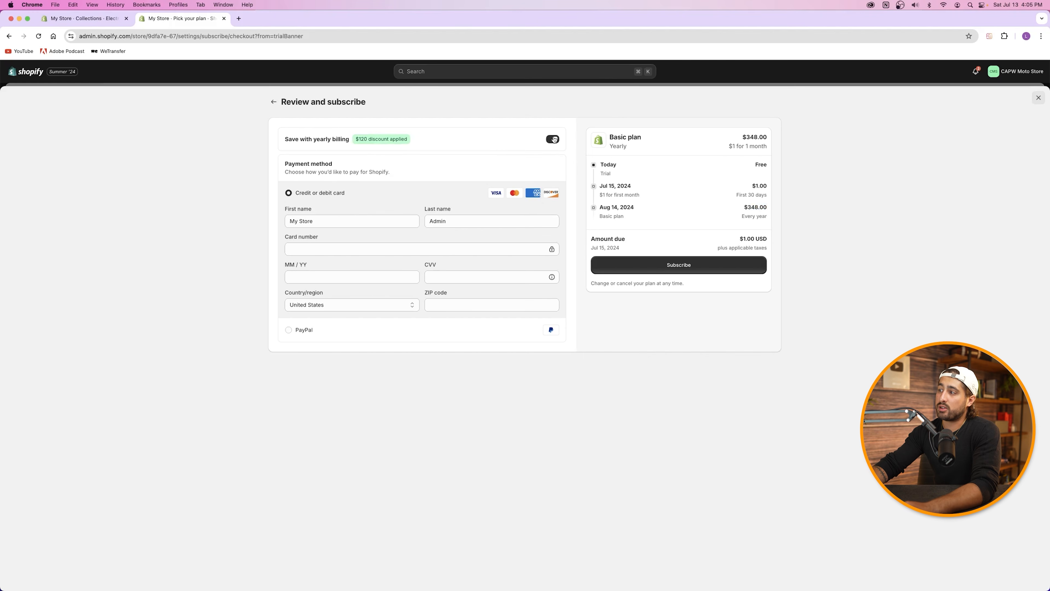
drag(598, 207, 770, 208)
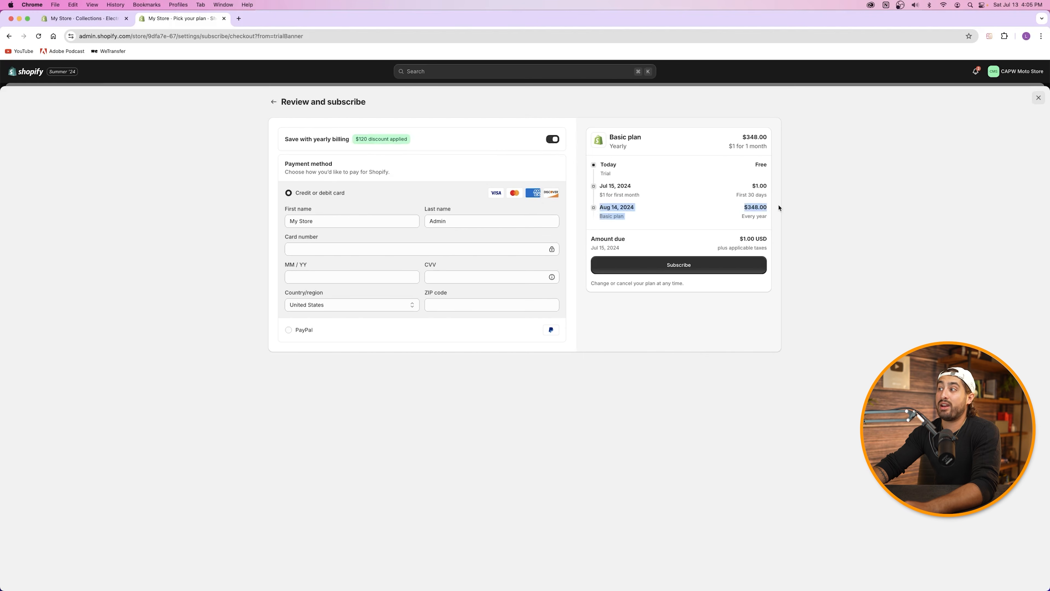
click(745, 209)
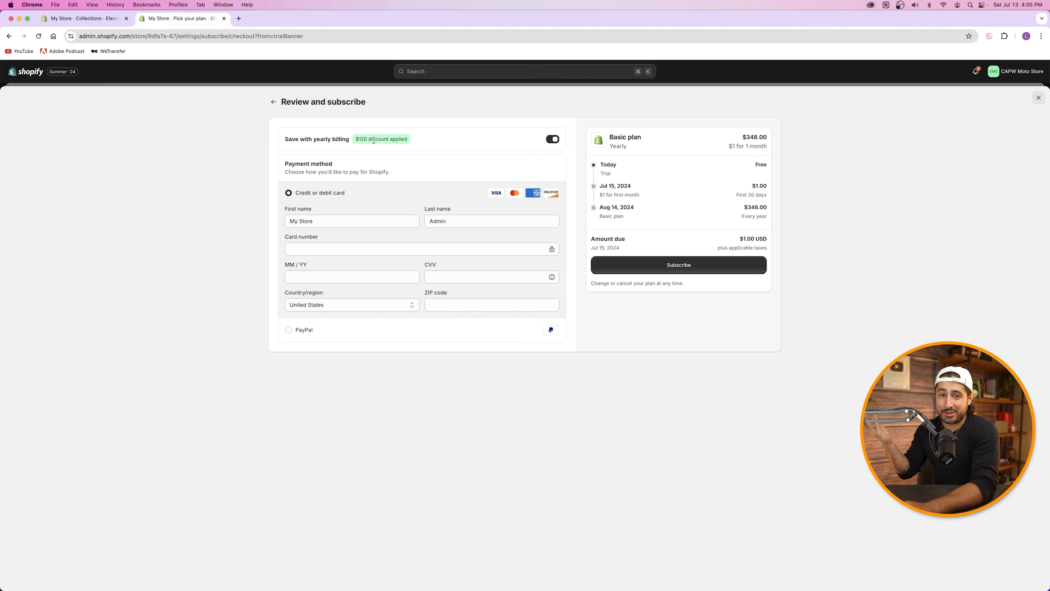
click(552, 140)
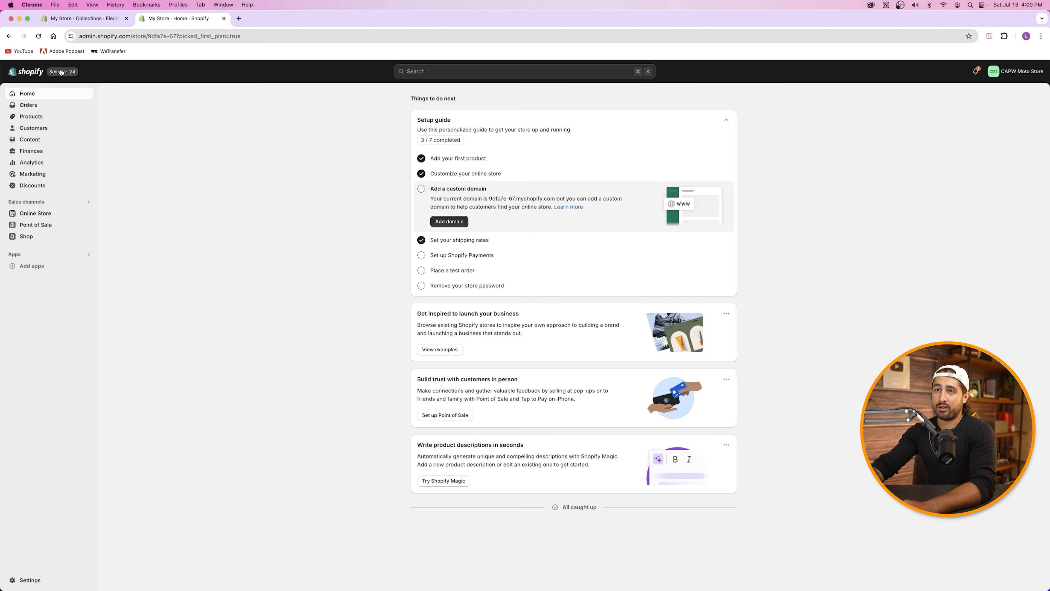
Step: Preview the current Ride theme storefront, inspect its web address, then close the preview
click(30, 213)
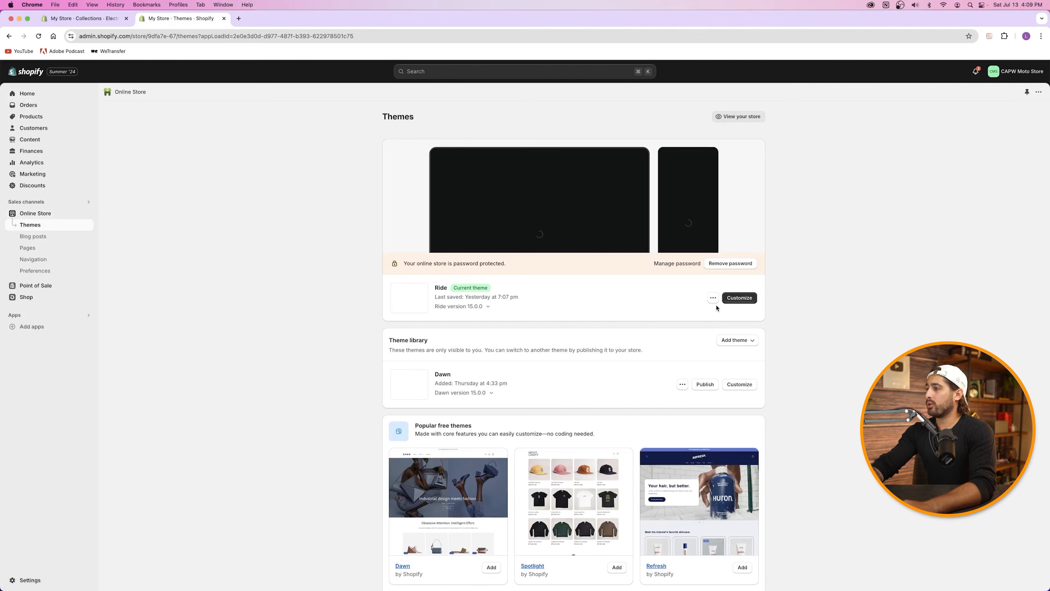
click(714, 298)
click(665, 322)
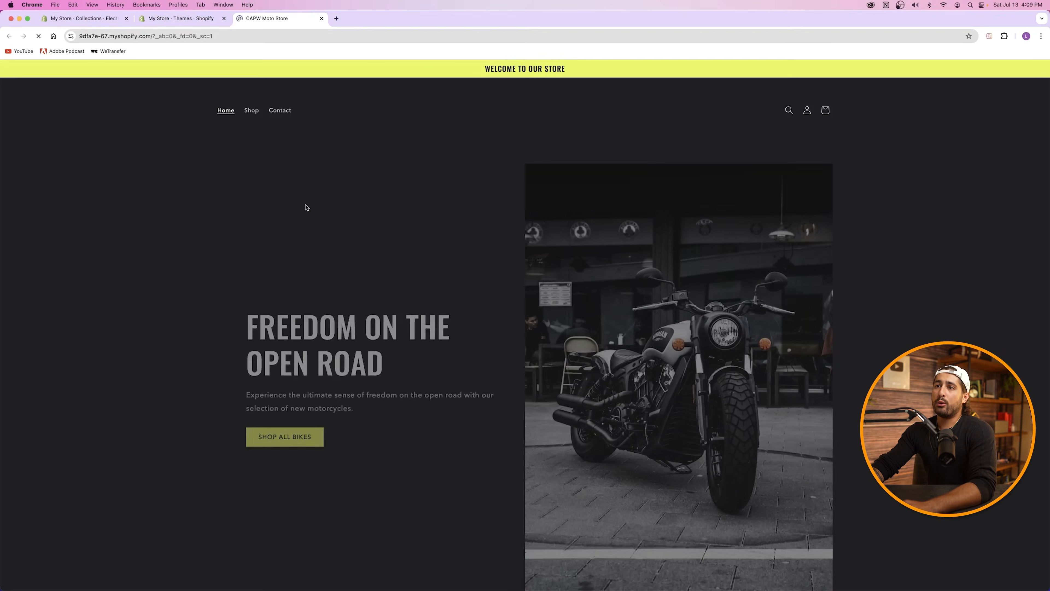
click(158, 36)
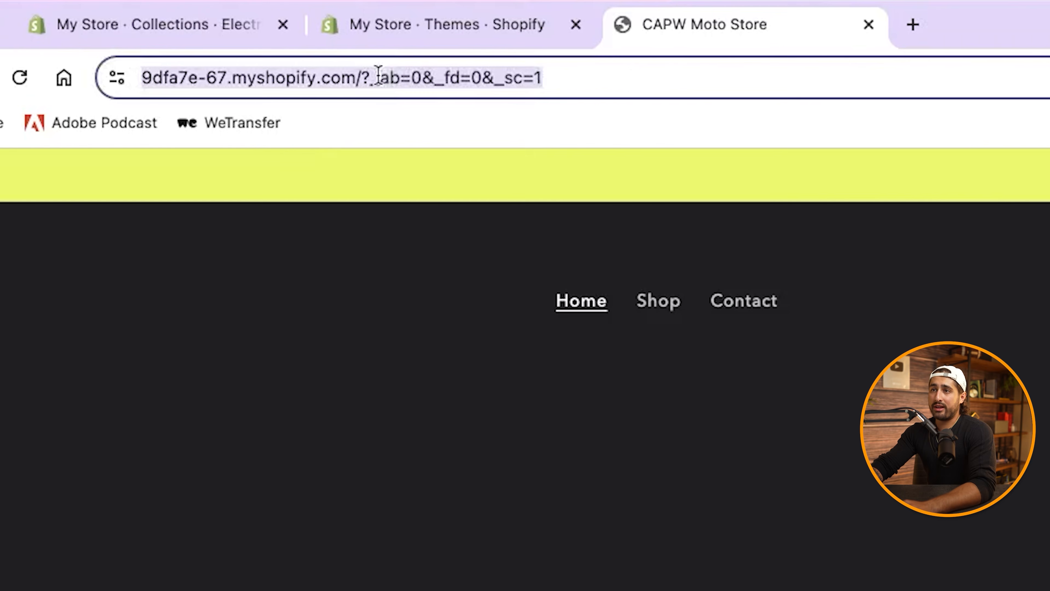
click(626, 80)
drag(626, 80, 420, 87)
click(206, 77)
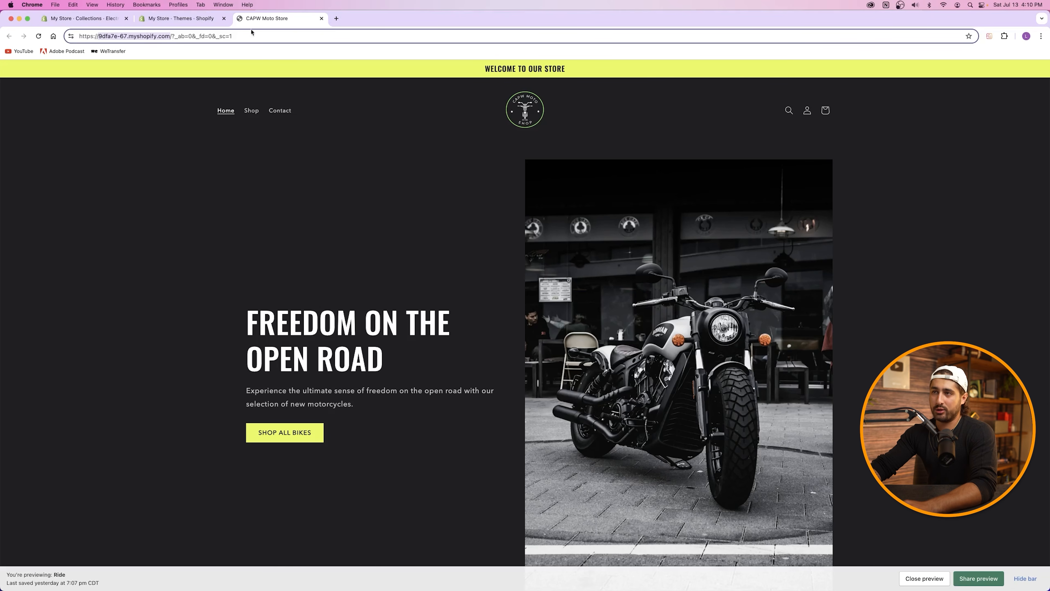
click(322, 18)
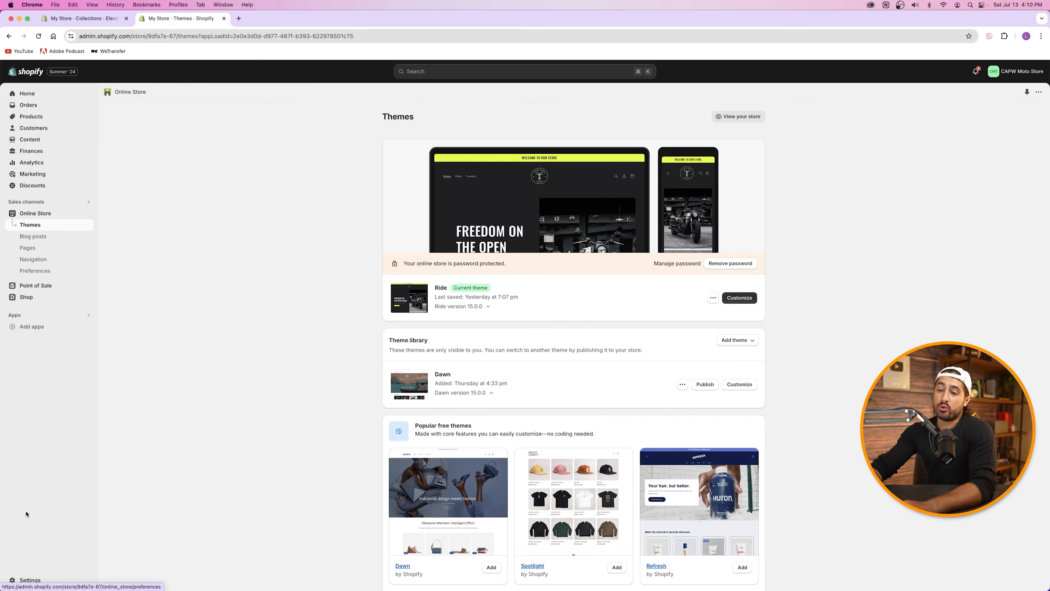
Step: Under Settings > Domains > Buy new domain, search for capwmotostore
click(25, 581)
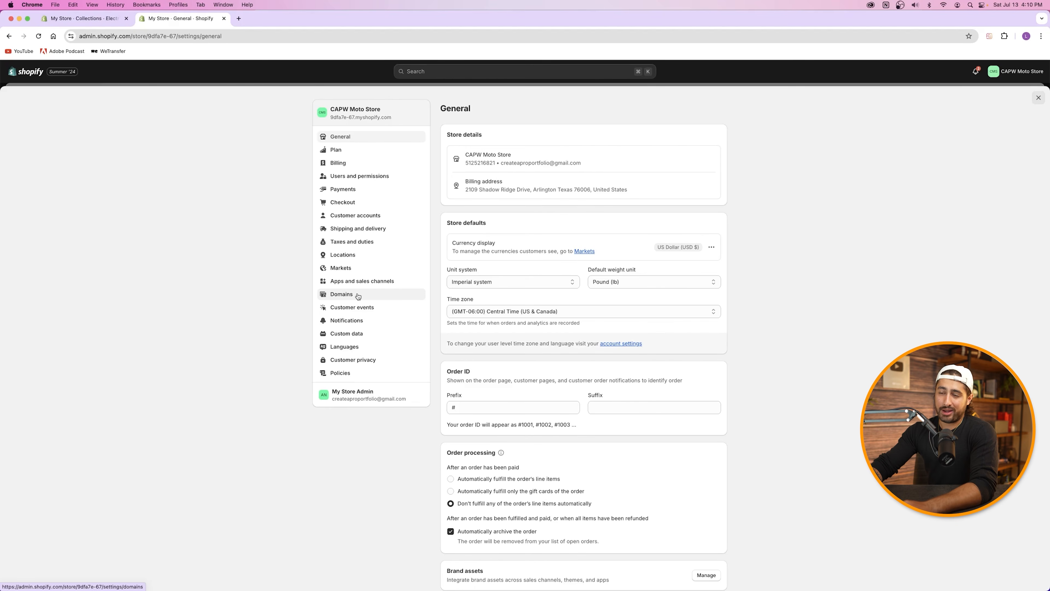
click(358, 297)
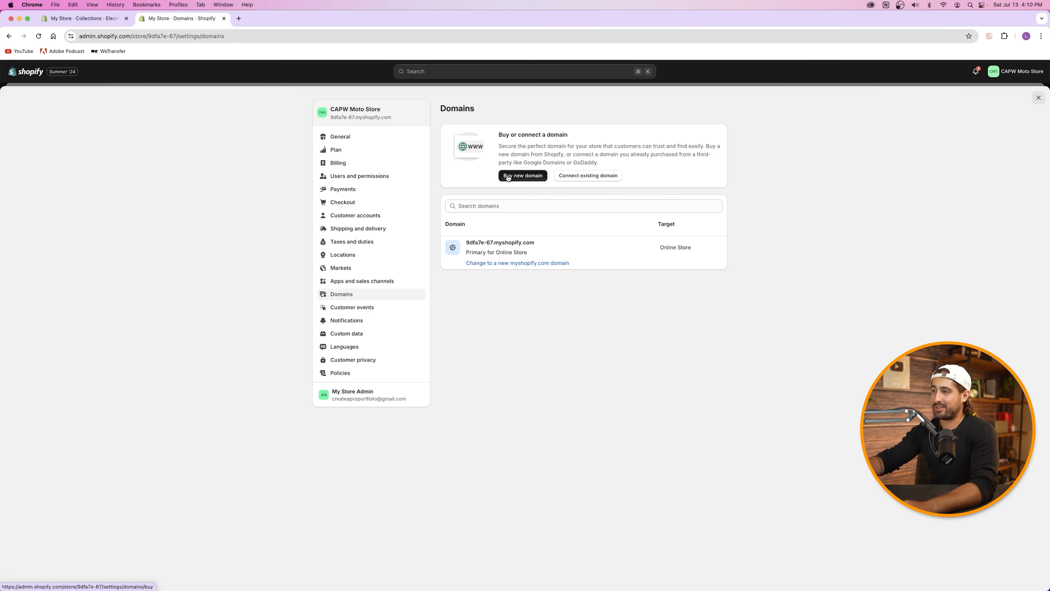
click(508, 176)
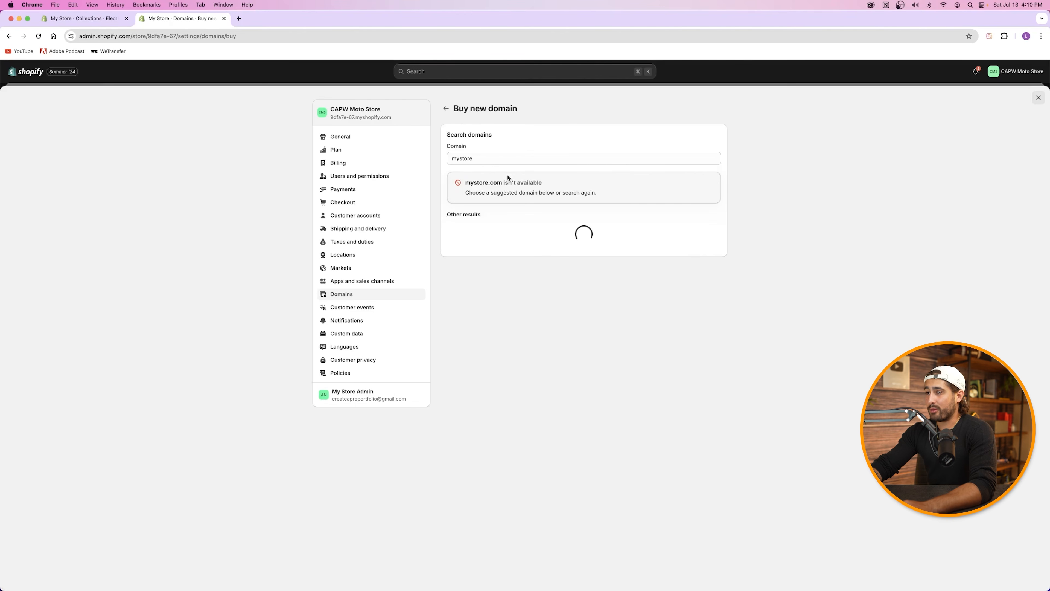
drag(491, 160, 449, 159)
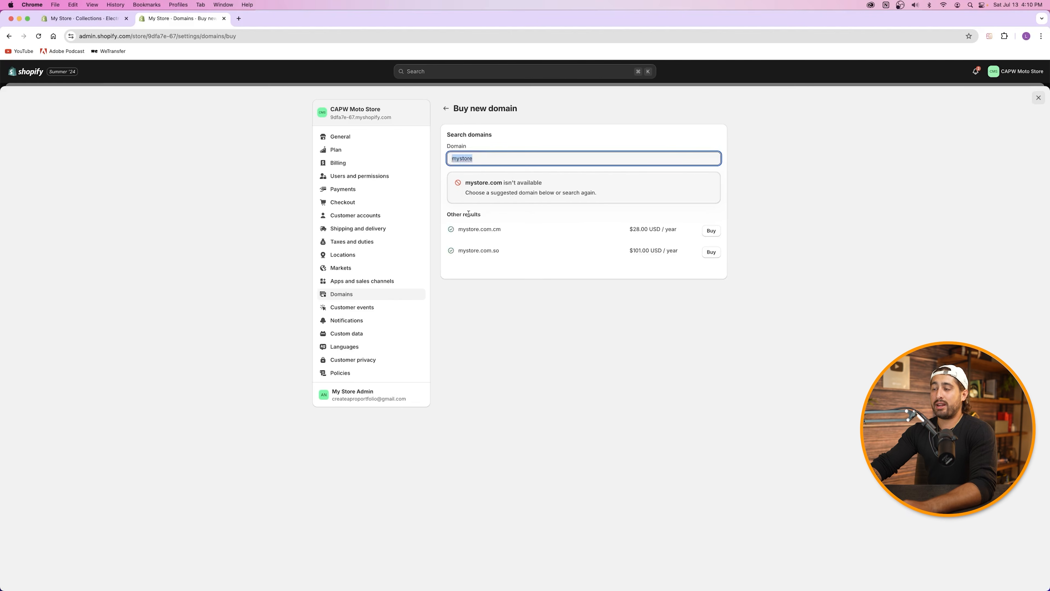
key(BackSpace)
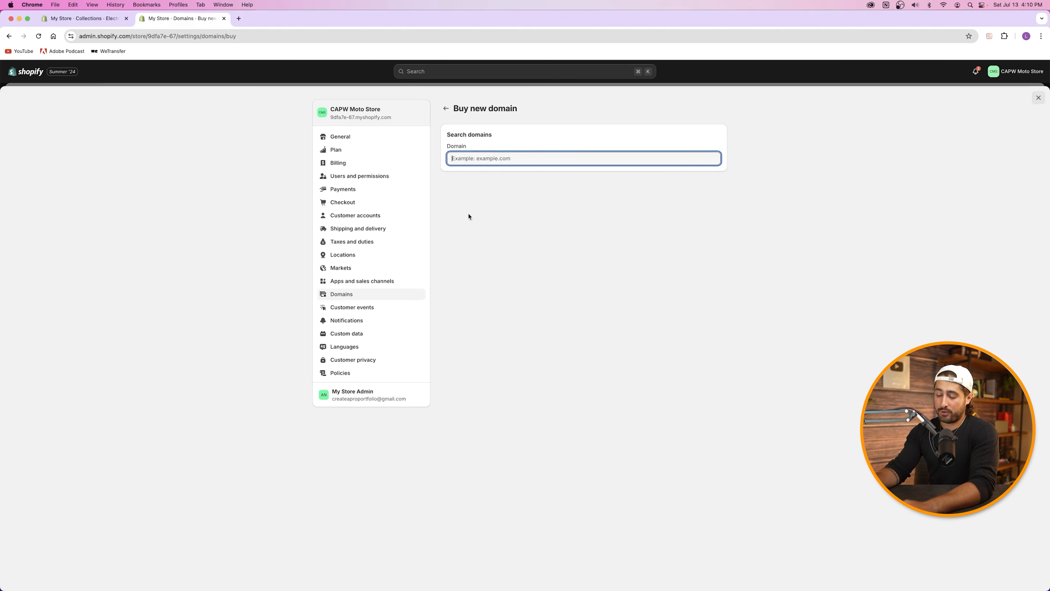
text(capwmotostore)
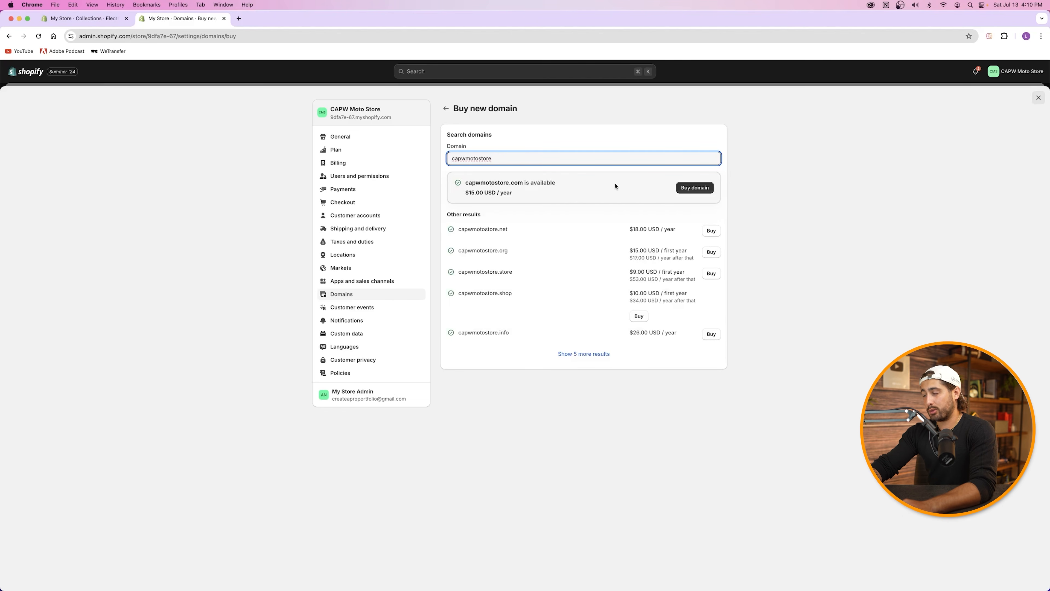
Step: Review the $15.00/year price and the .store, .shop and .info alternatives, then buy capwmotostore.com
drag(519, 196, 462, 201)
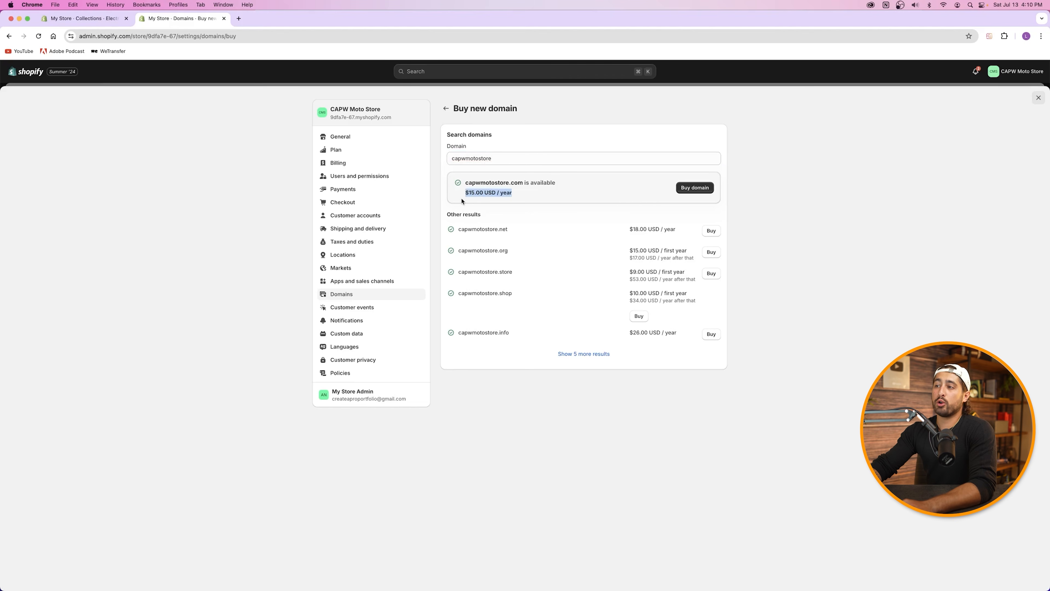
drag(452, 232, 549, 254)
drag(483, 273, 515, 294)
drag(492, 333, 527, 335)
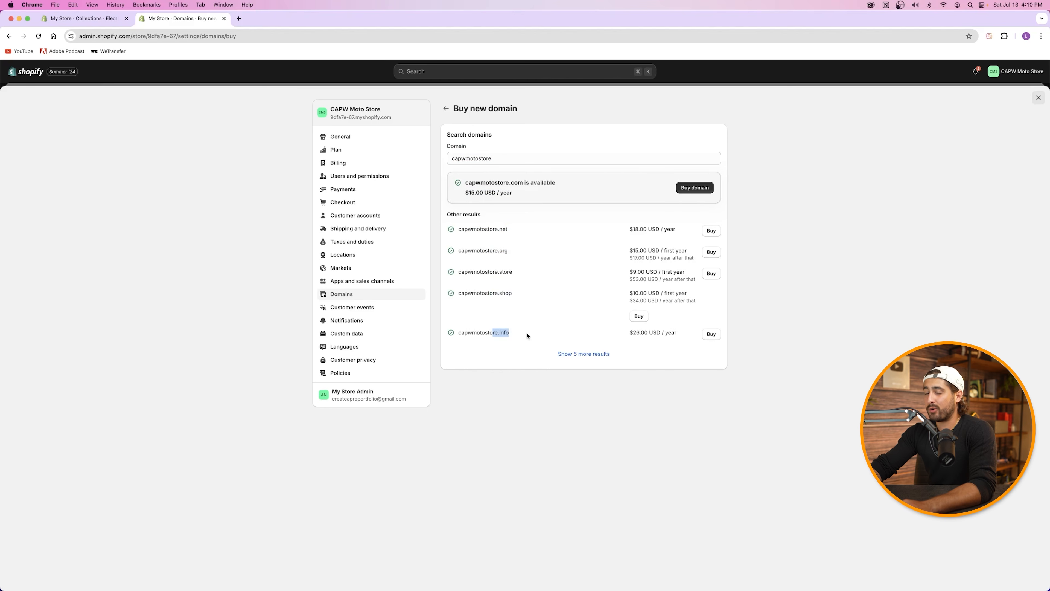
click(517, 161)
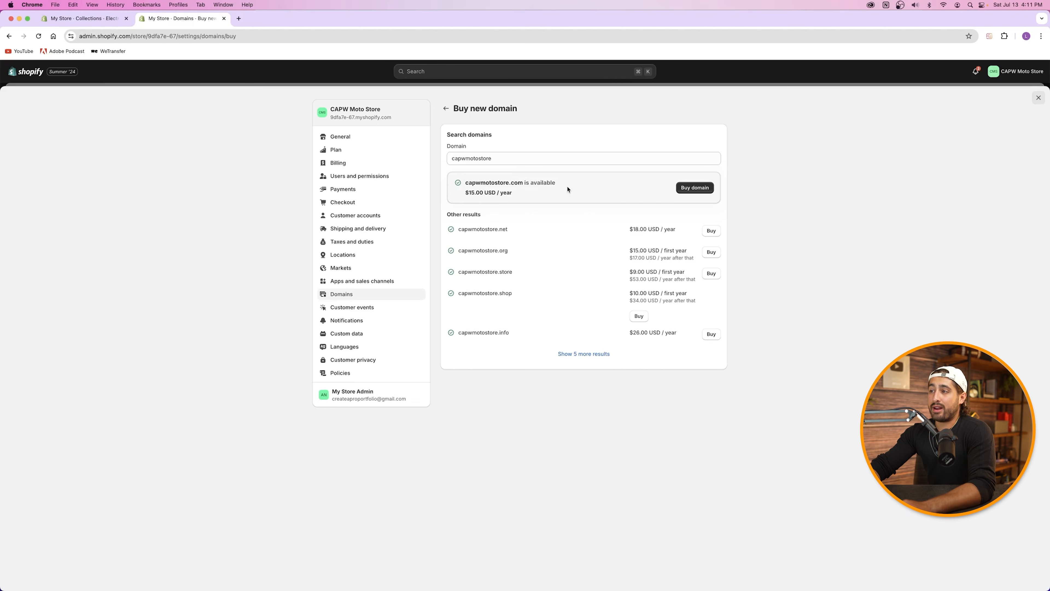
click(698, 189)
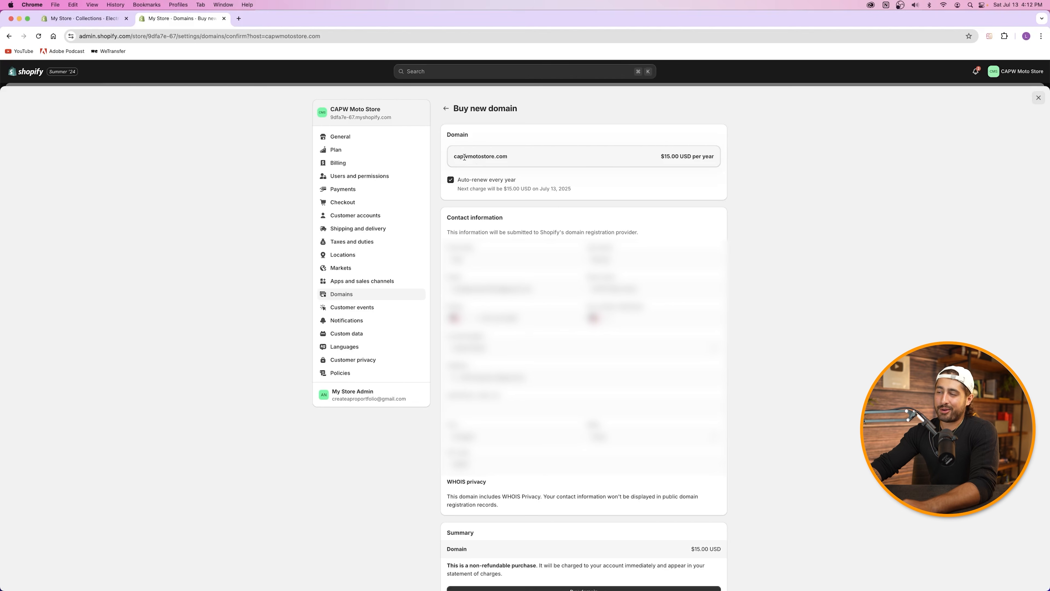
Step: Review the capwmotostore.com checkout: $15.00 USD per year with auto-renew on
drag(457, 157, 473, 158)
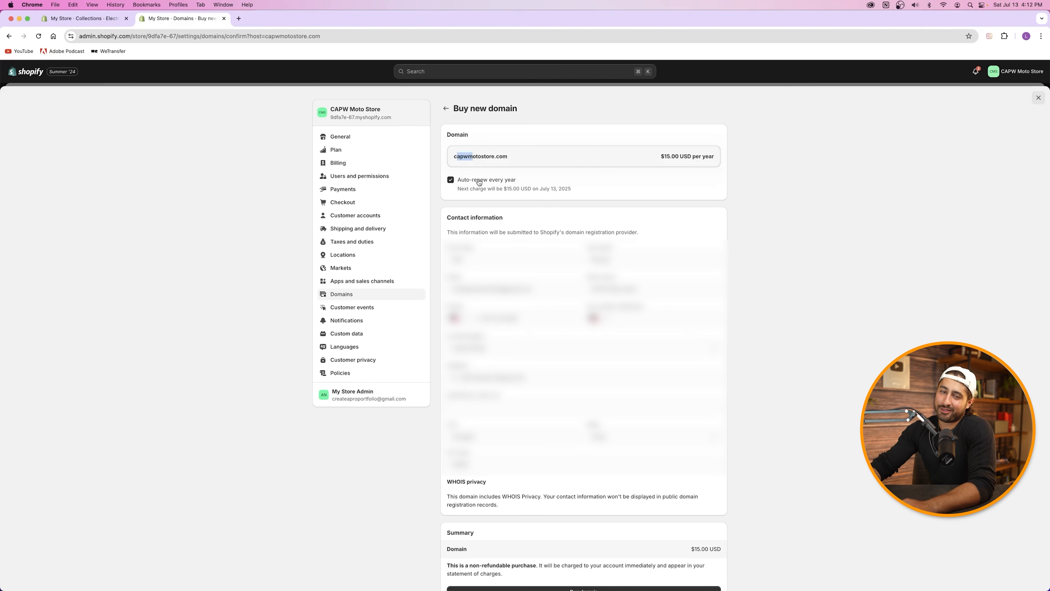
click(468, 144)
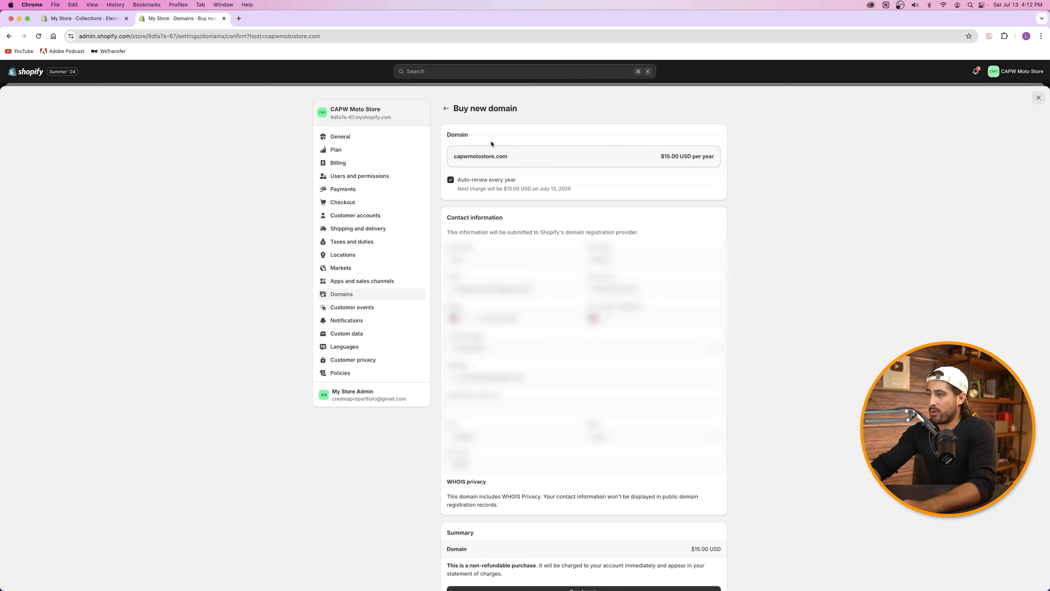
drag(643, 157, 748, 161)
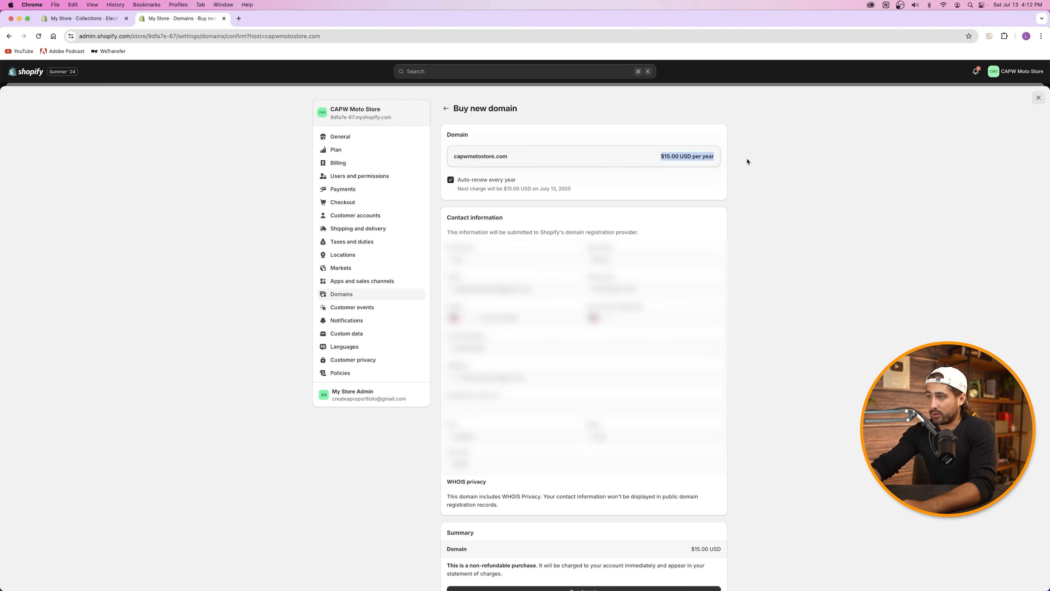
click(748, 161)
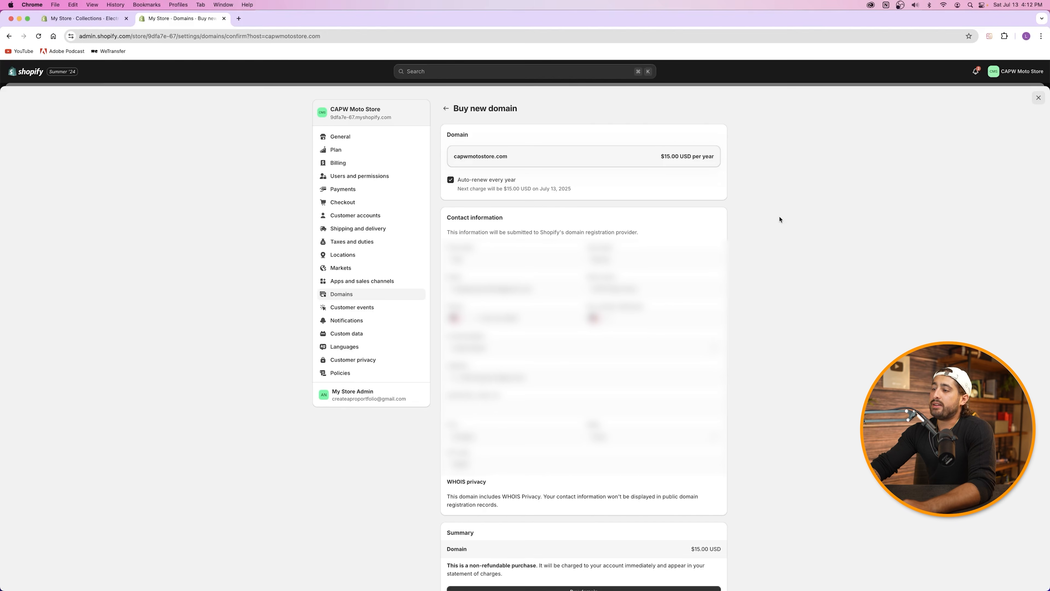
scroll(780, 218, down, 3)
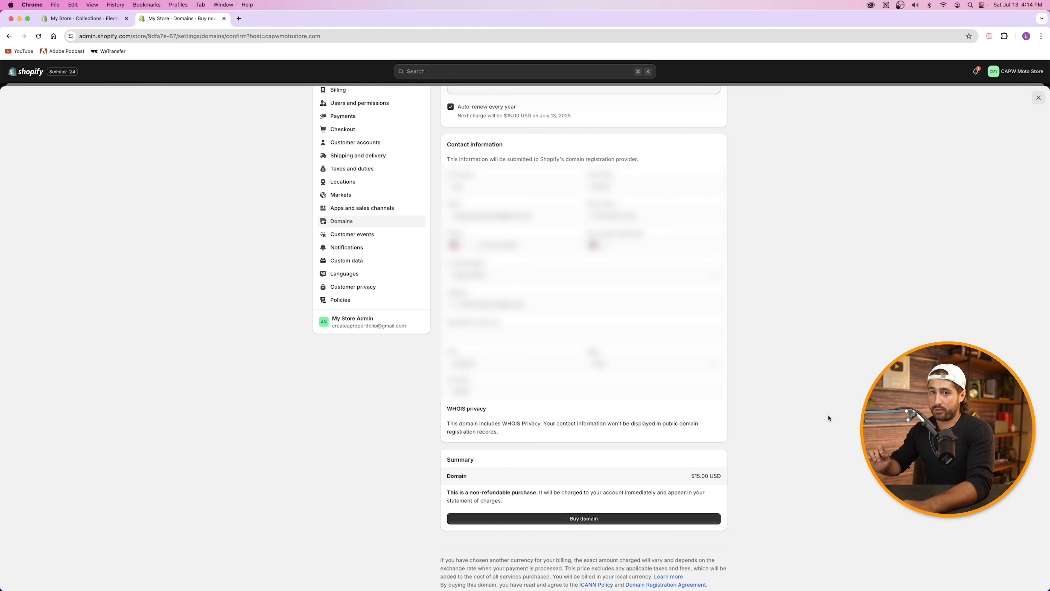
Step: Buy capwmotostore.com and review its email verification deadline
click(565, 519)
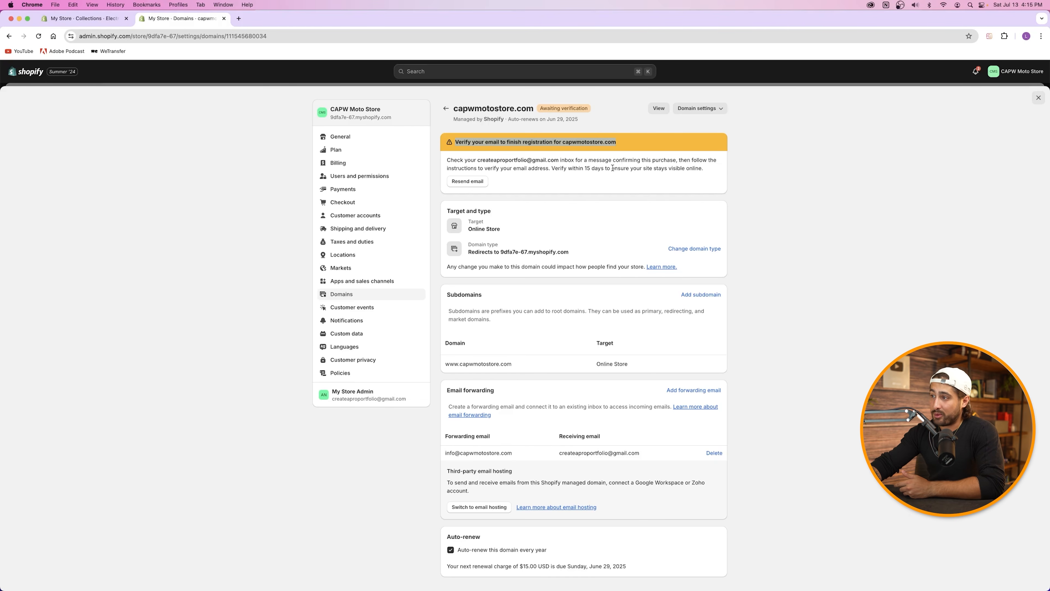
drag(572, 170, 620, 174)
click(620, 175)
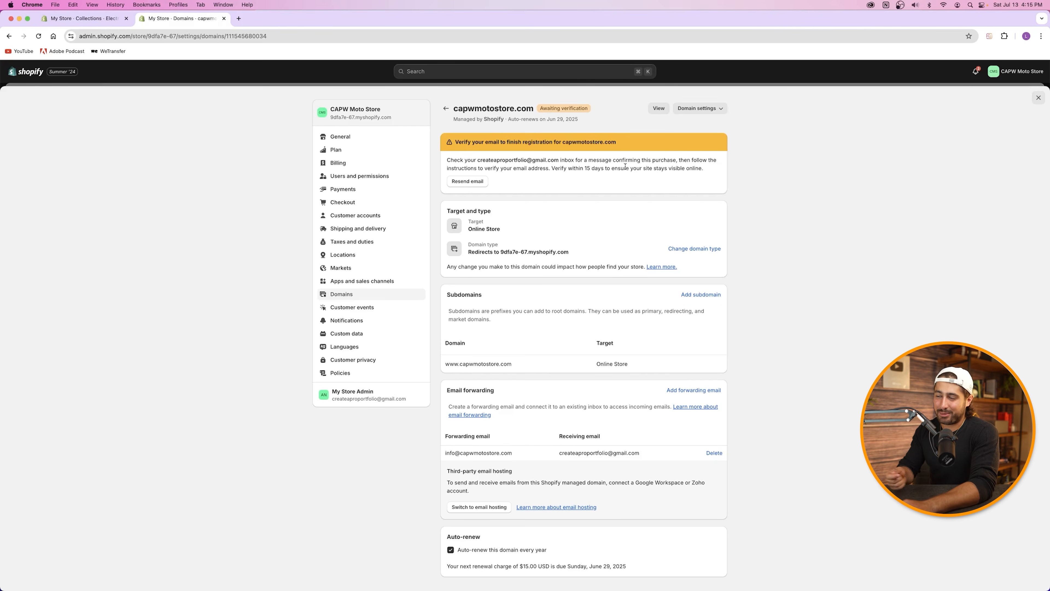
Step: In Gmail, open the 'Action required - Verify your domain's contact information' email
click(238, 19)
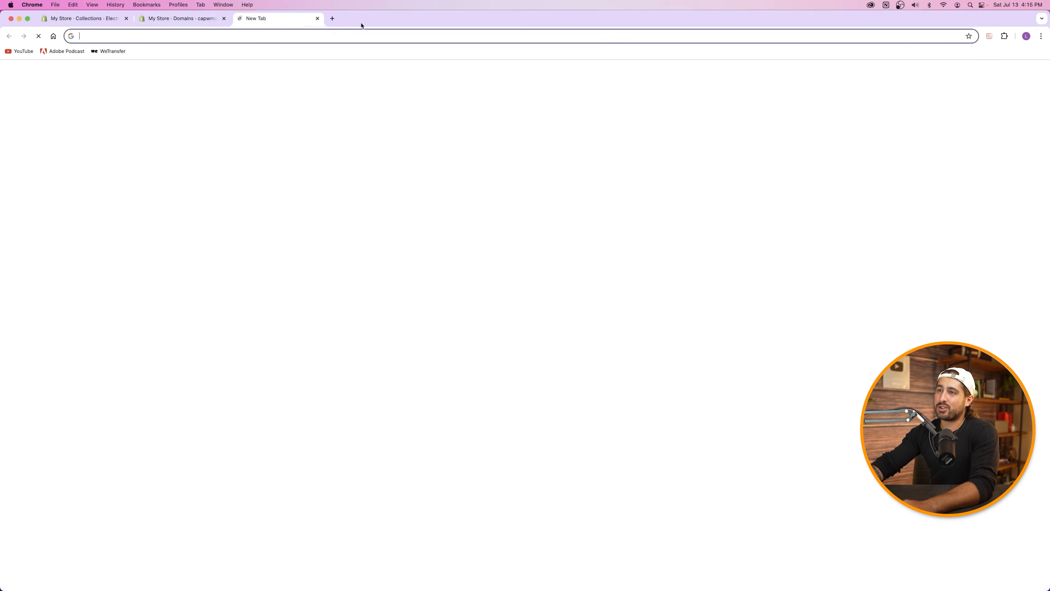
click(947, 78)
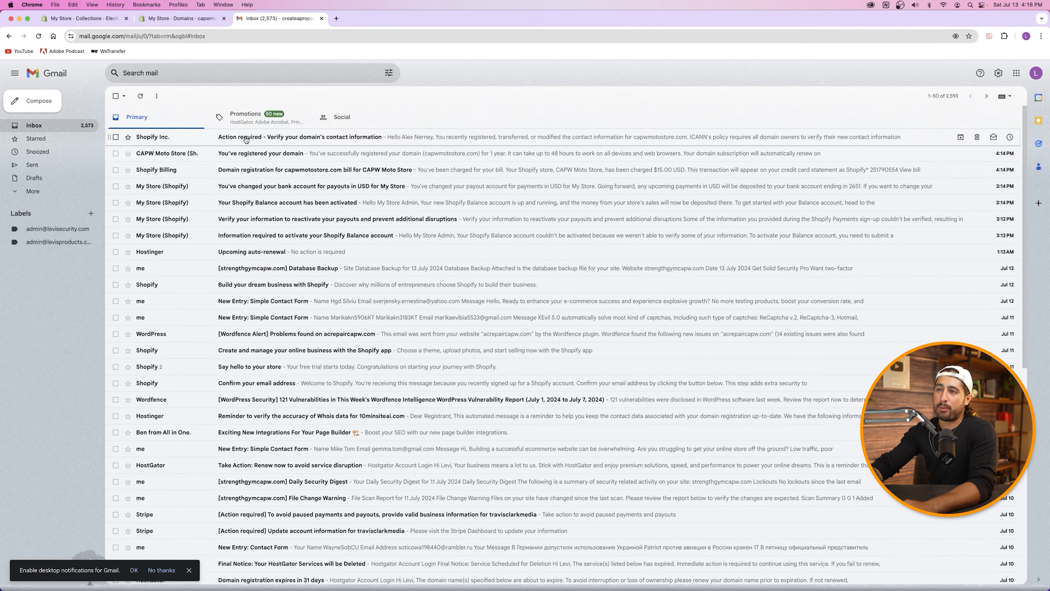
click(239, 140)
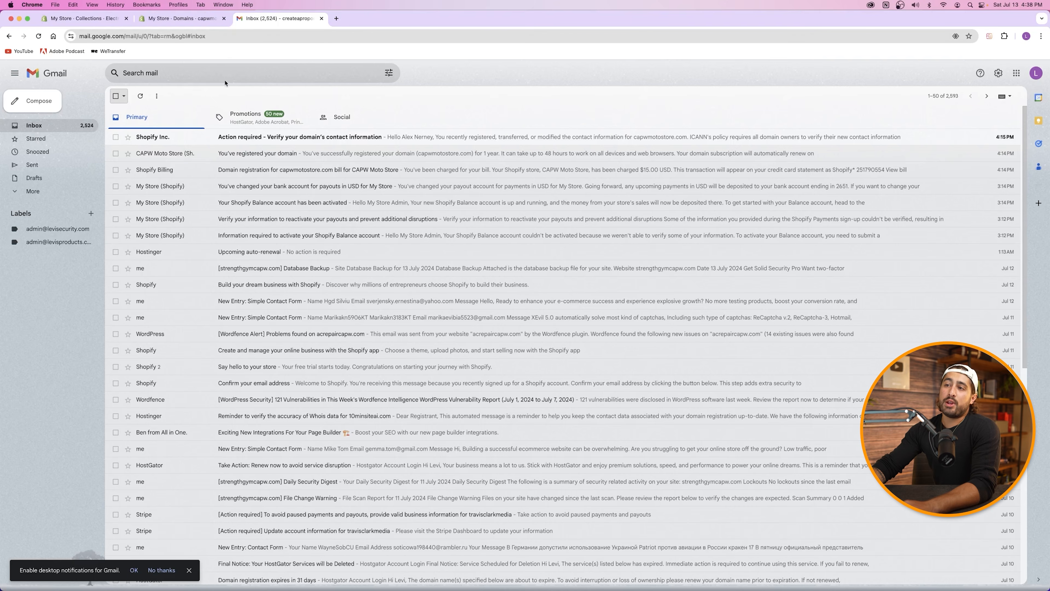
click(236, 138)
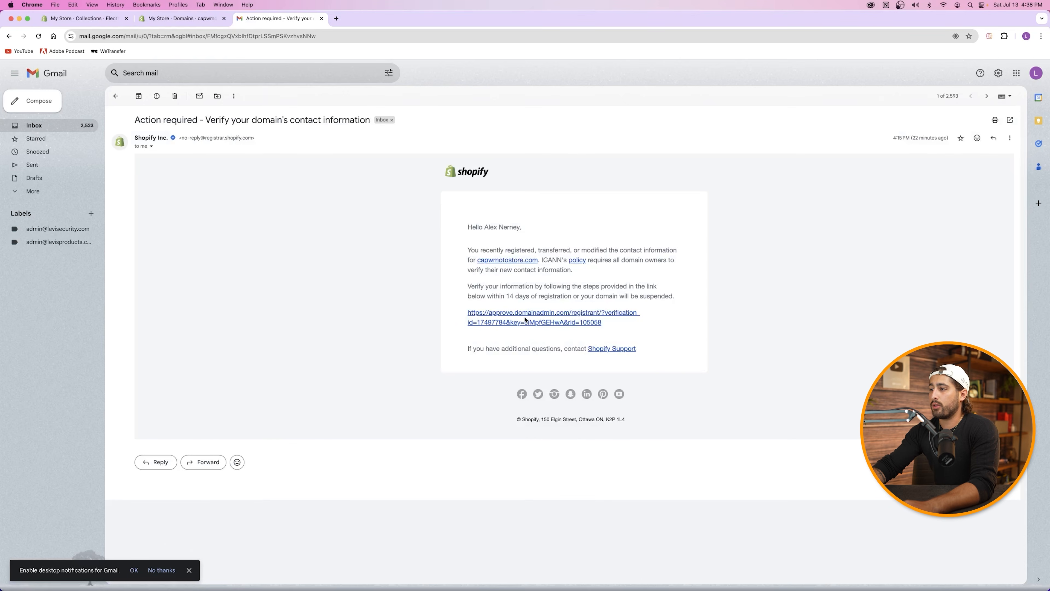
Step: Follow the email link and verify capwmotostore.com's contact information, then close the extra tabs
click(526, 319)
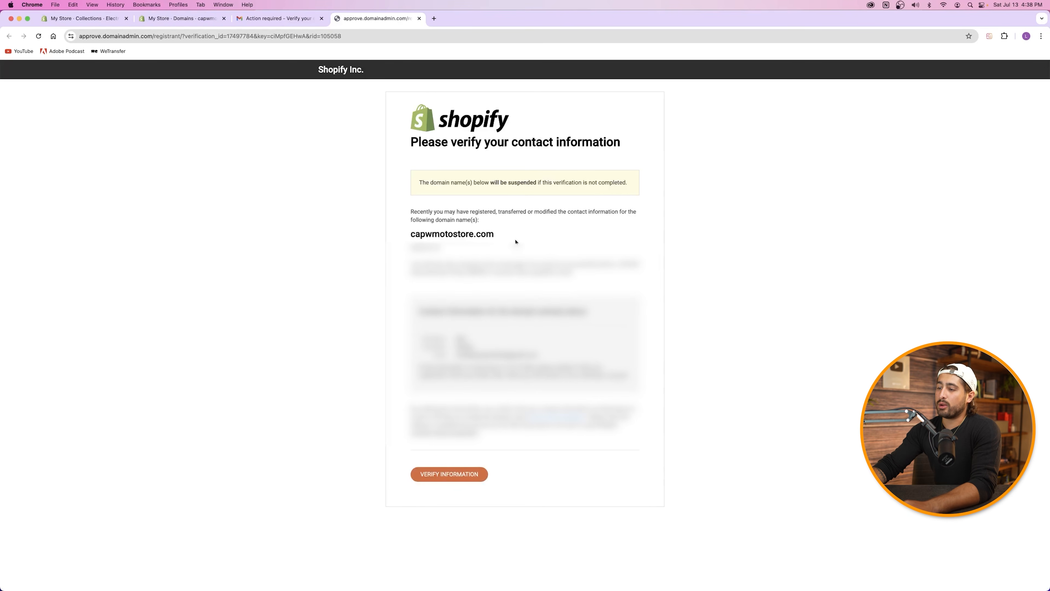
click(434, 476)
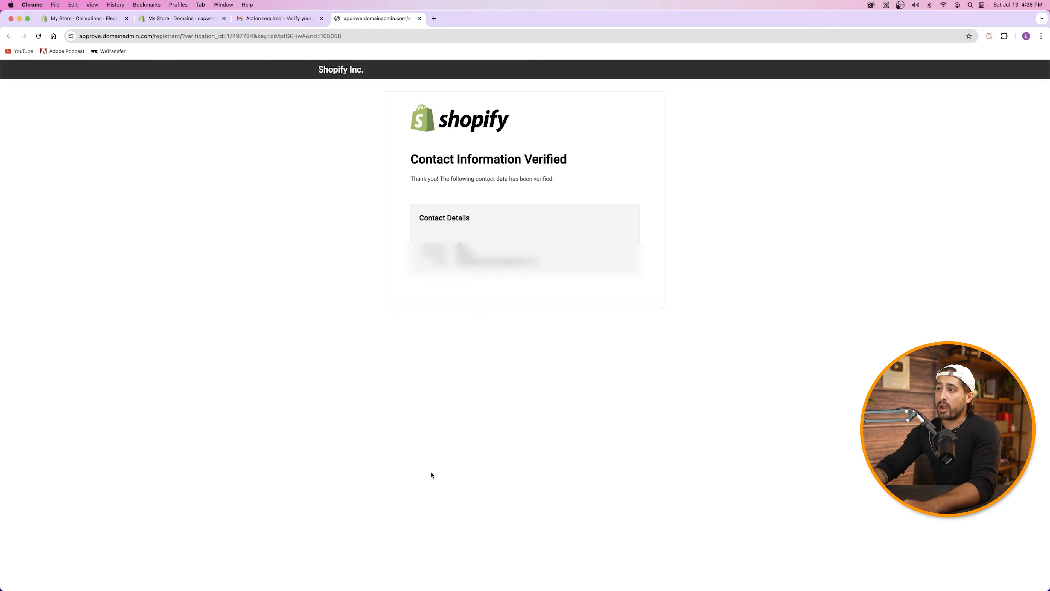
click(419, 18)
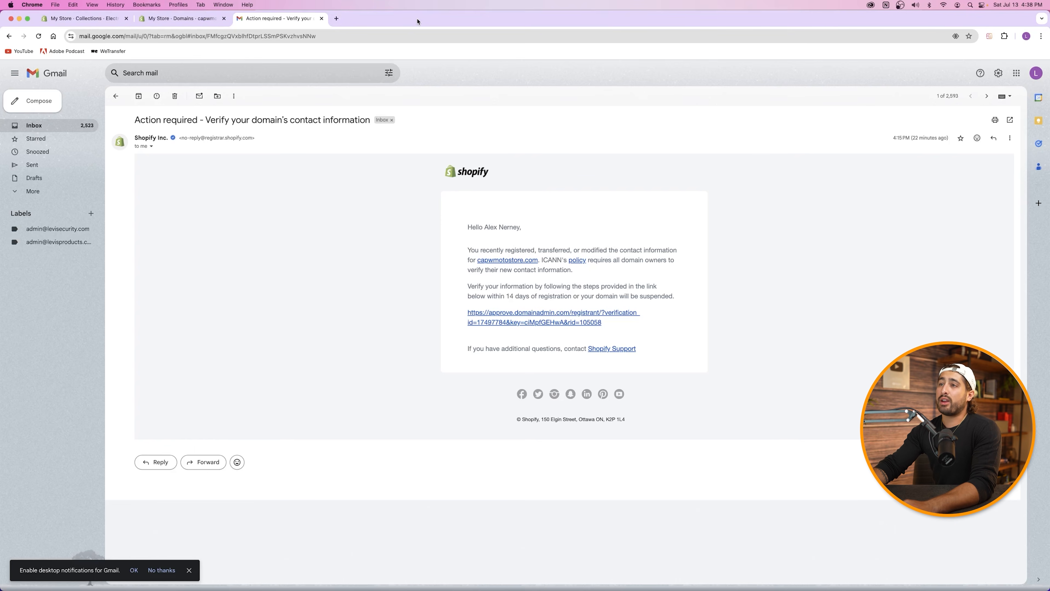
click(322, 19)
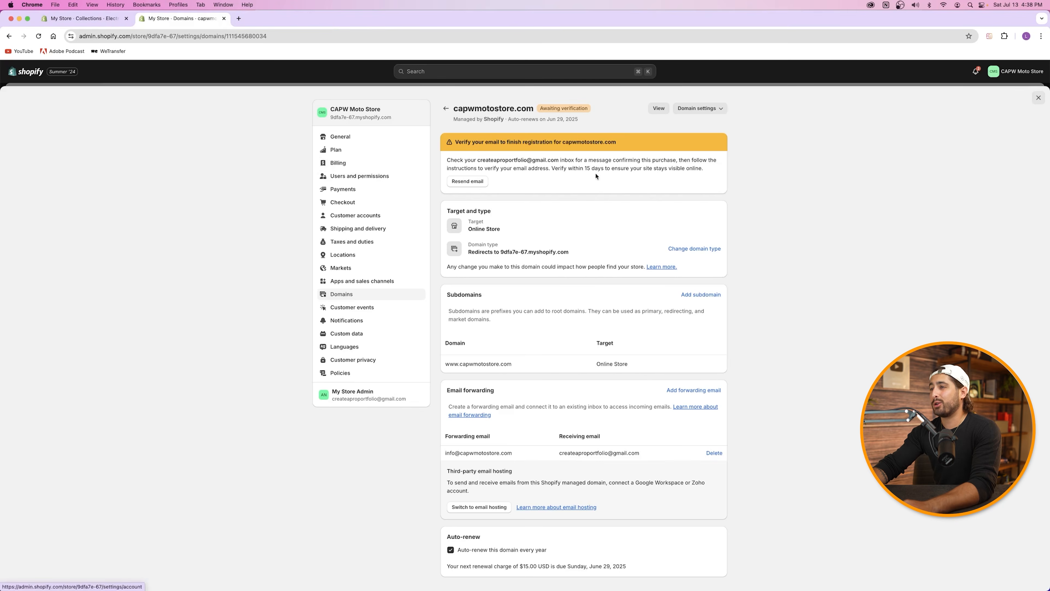
Step: Reload to confirm capwmotostore.com is primary, check its auto-renew date, and view General settings before closing
click(39, 36)
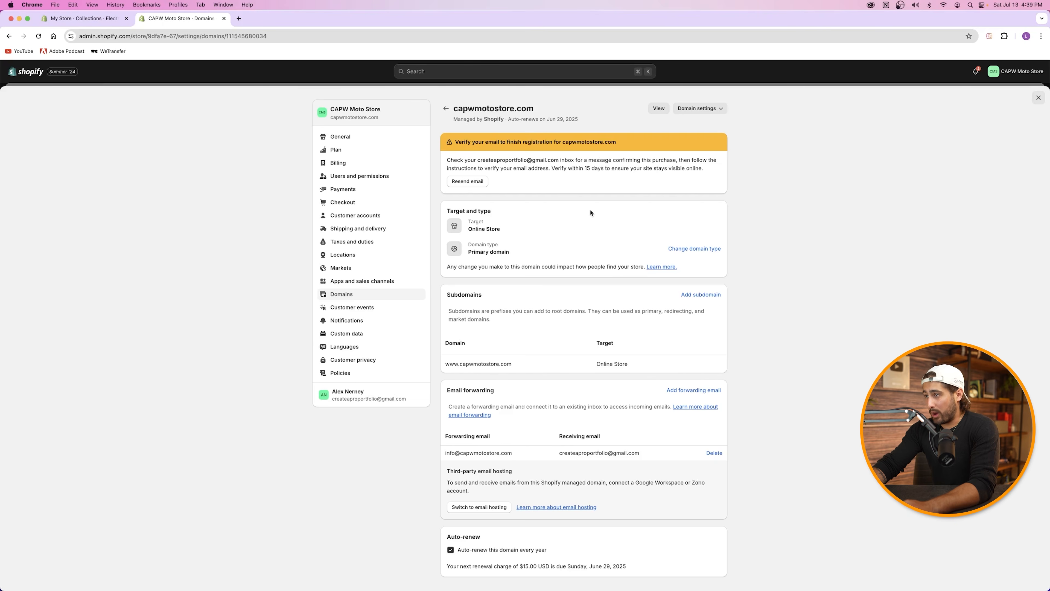
drag(506, 121, 592, 123)
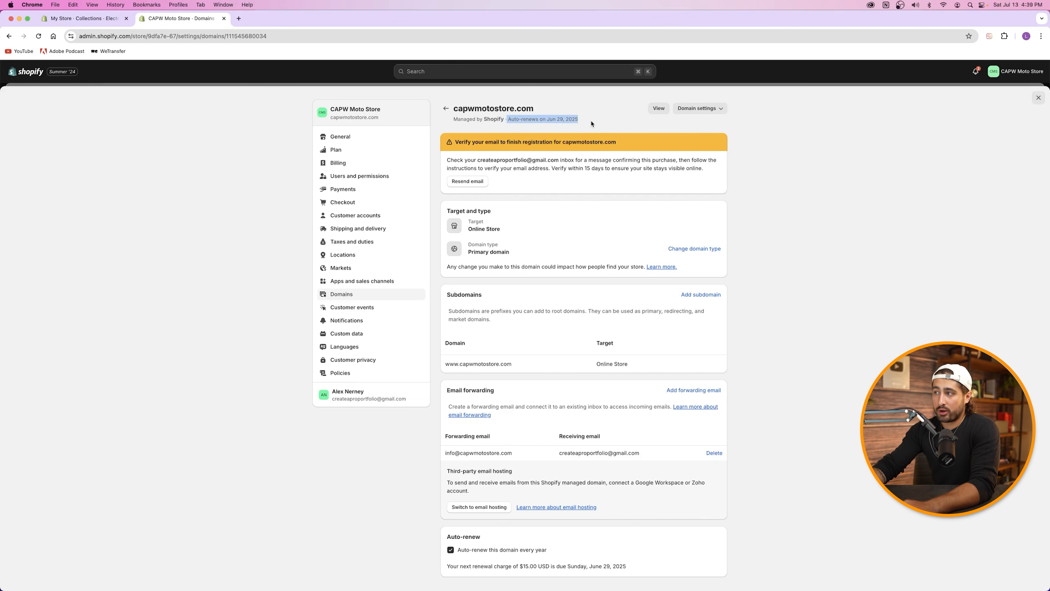
click(592, 124)
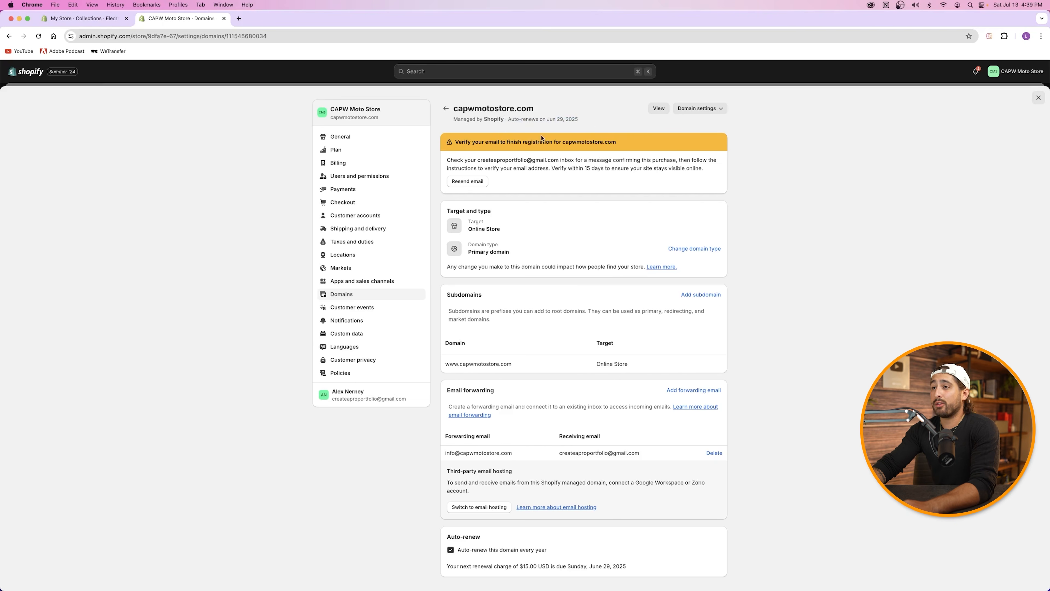
click(340, 137)
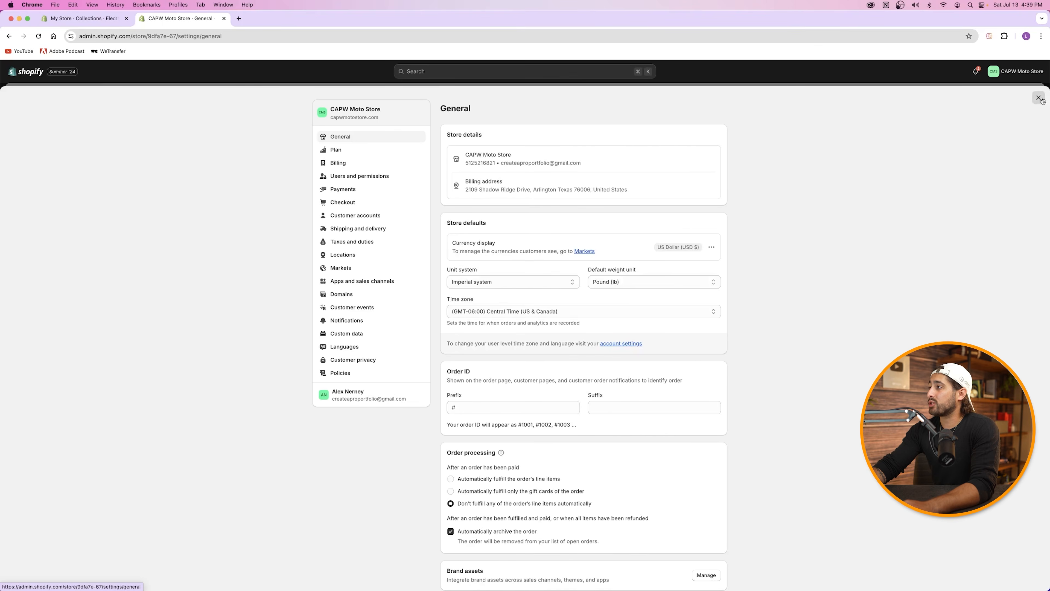
click(1038, 98)
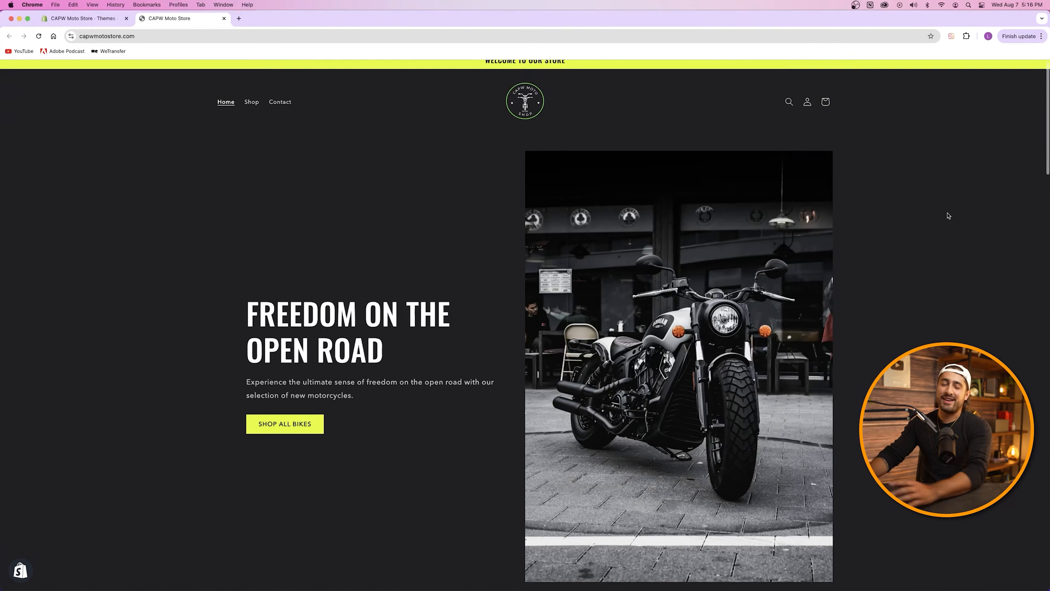
Step: Scroll through the home page sections of the live capwmotostore.com storefront
scroll(948, 216, down, 3)
scroll(948, 215, down, 10)
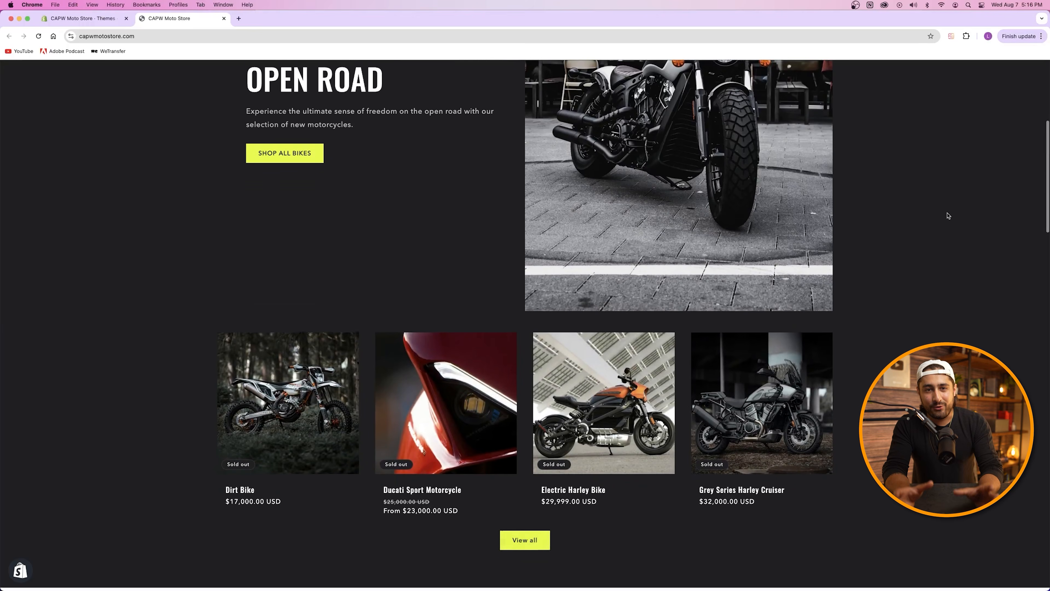
scroll(948, 216, down, 7)
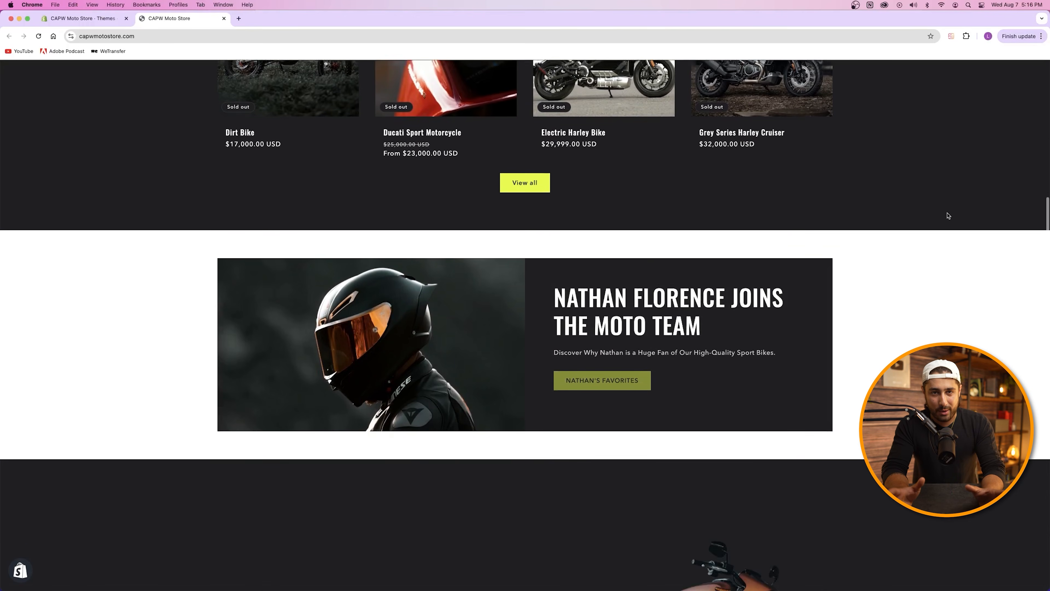
scroll(948, 215, down, 7)
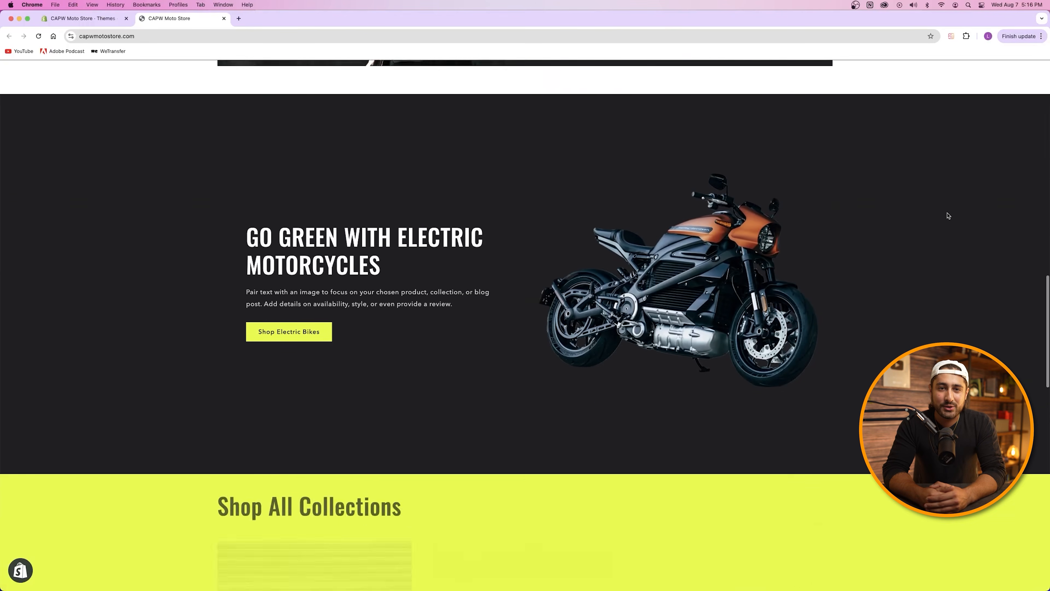
scroll(948, 216, down, 8)
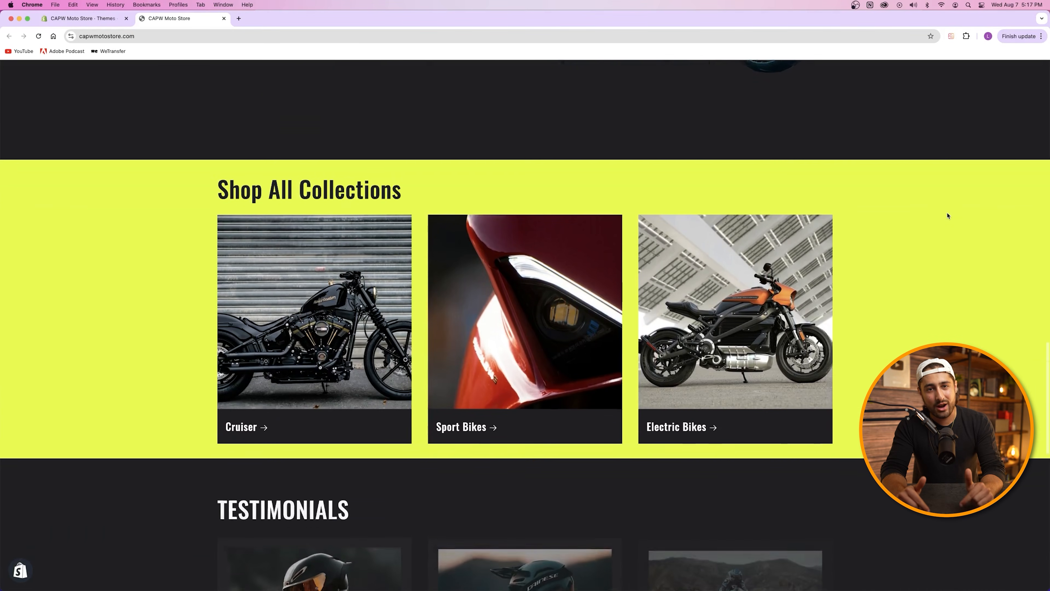
scroll(948, 215, down, 8)
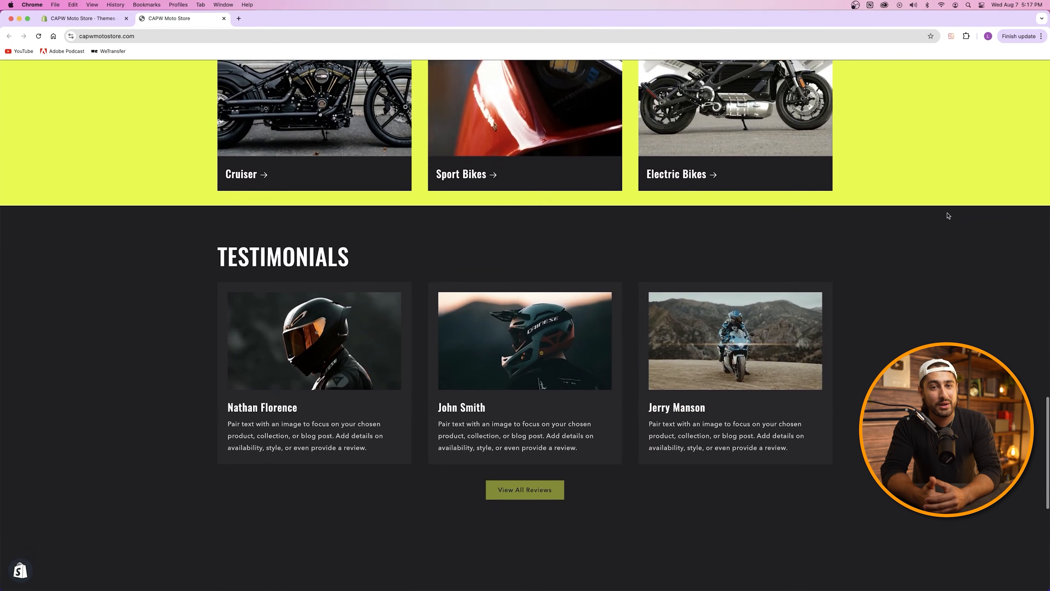
scroll(947, 216, down, 4)
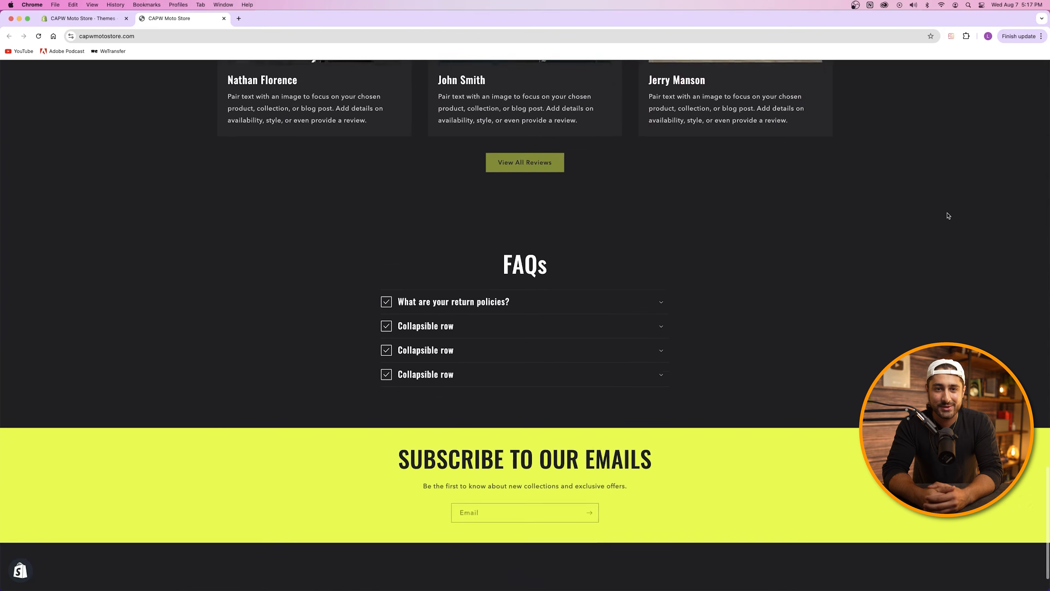
Step: Open Shop and browse the Products page listing the six motorcycles
click(258, 116)
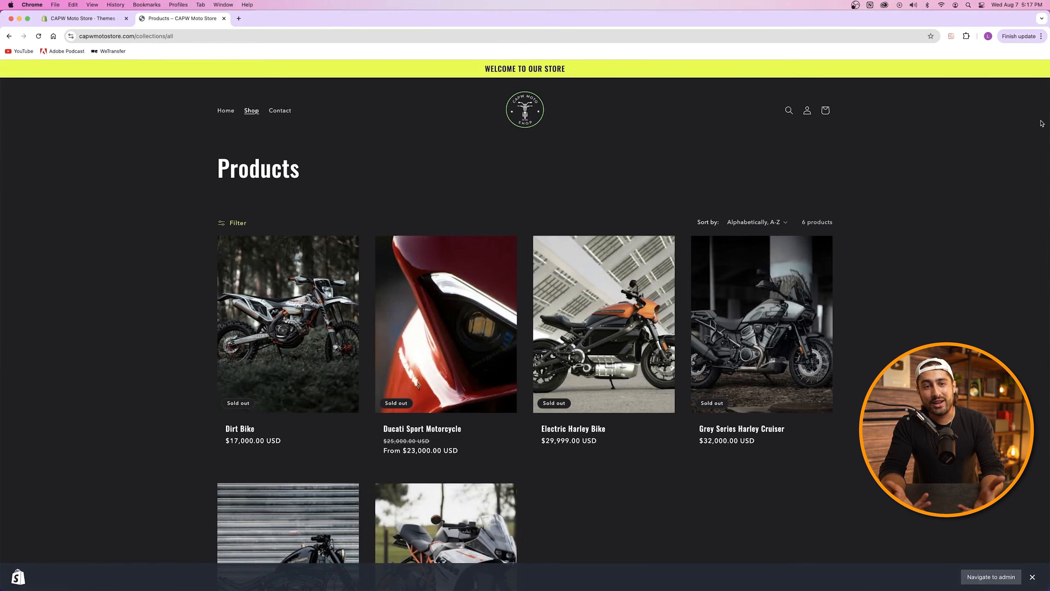
scroll(1042, 124, down, 4)
scroll(1041, 123, down, 5)
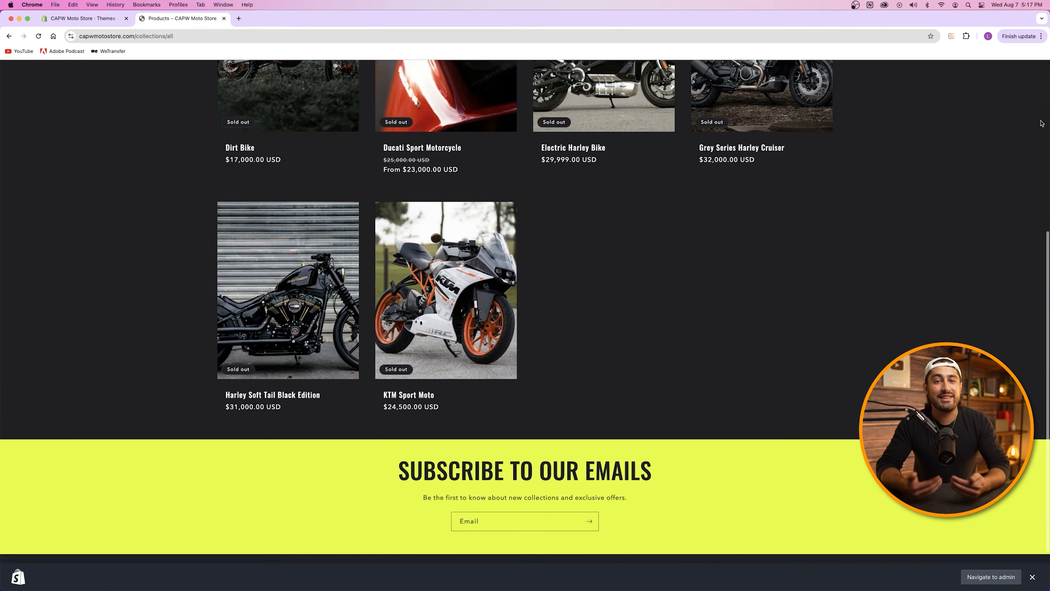
scroll(1042, 123, up, 10)
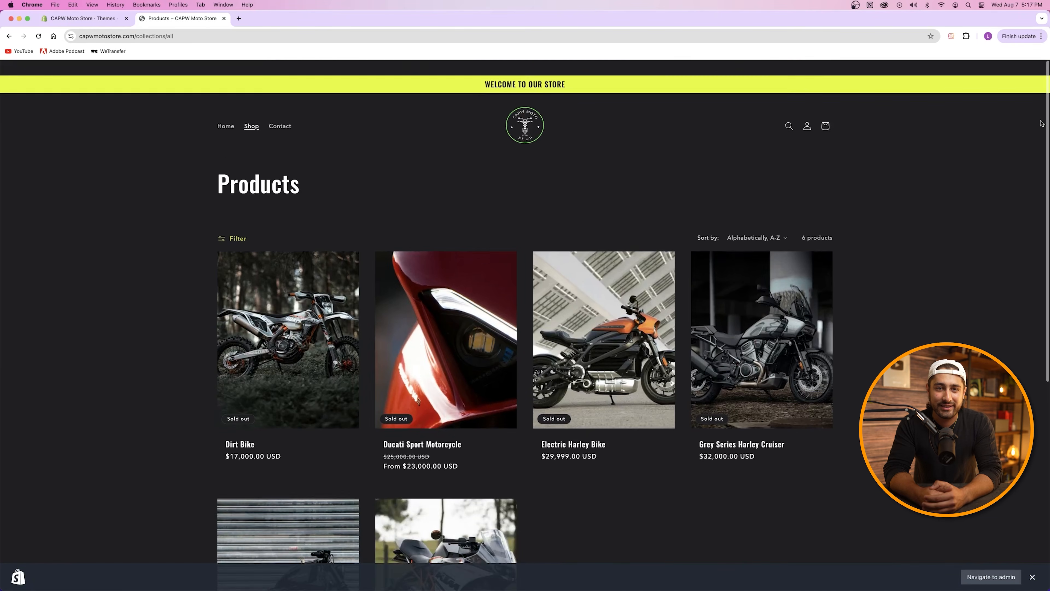